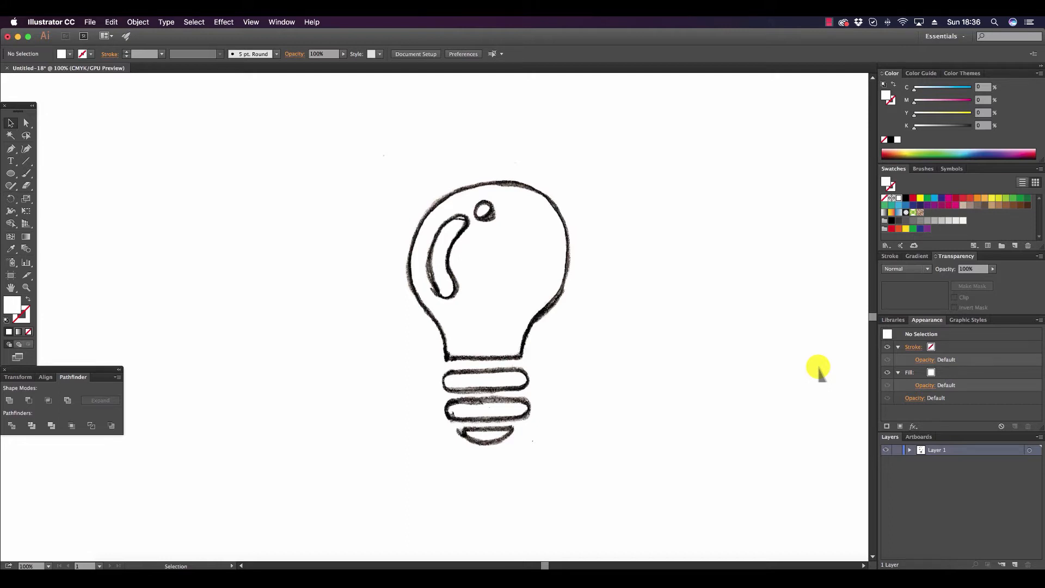
Set the fill to red and draw a circle about 4.46 in across over the bulb's round head in the sketch.
click(10, 149)
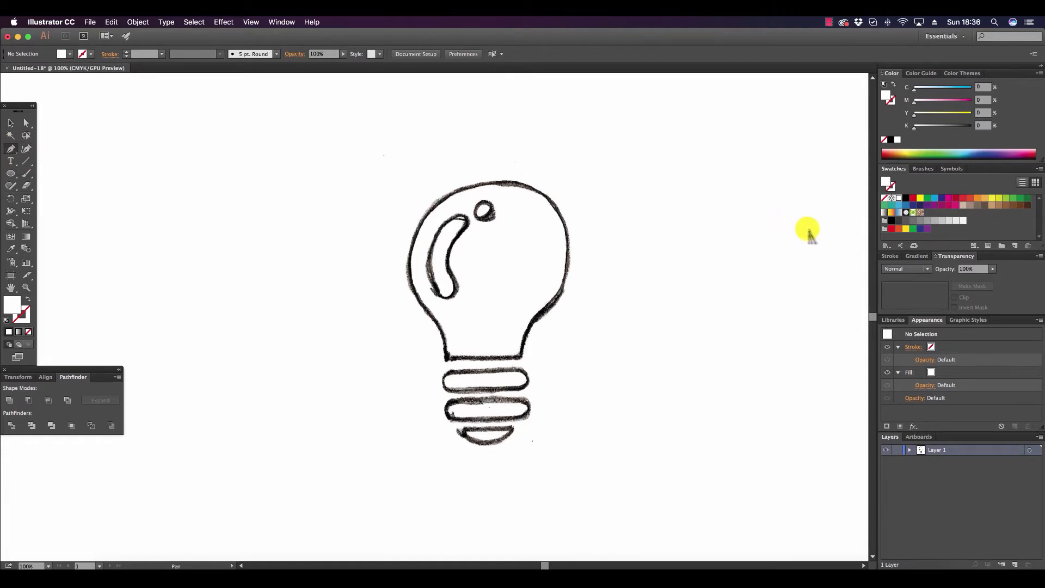
click(912, 198)
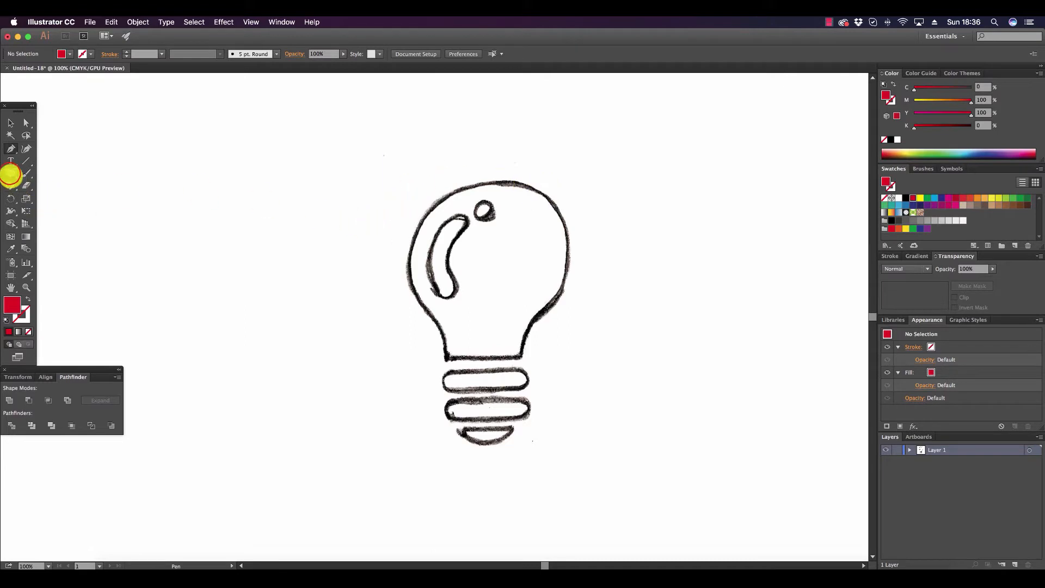
click(10, 173)
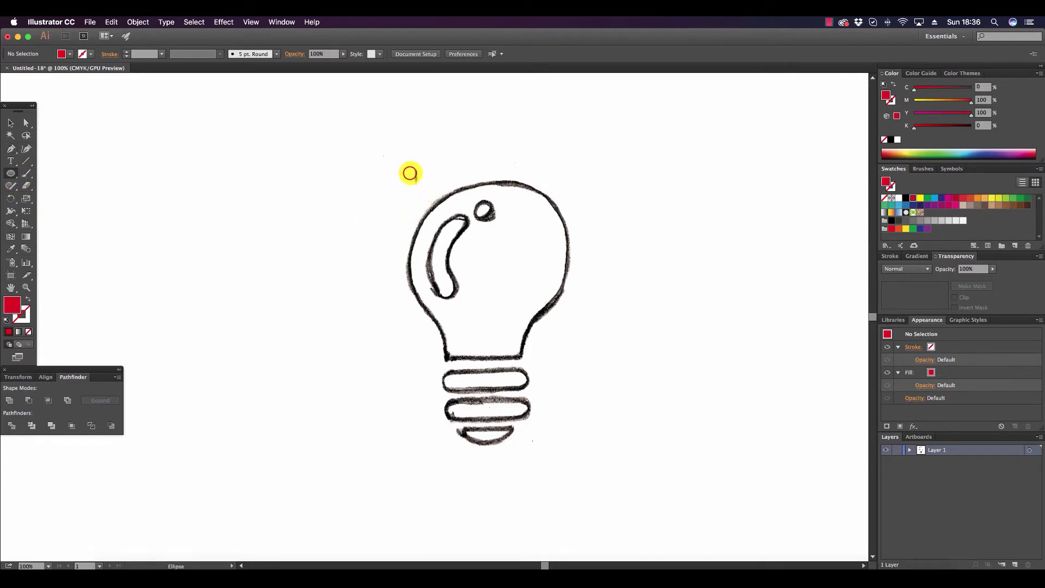
drag(410, 173, 572, 259)
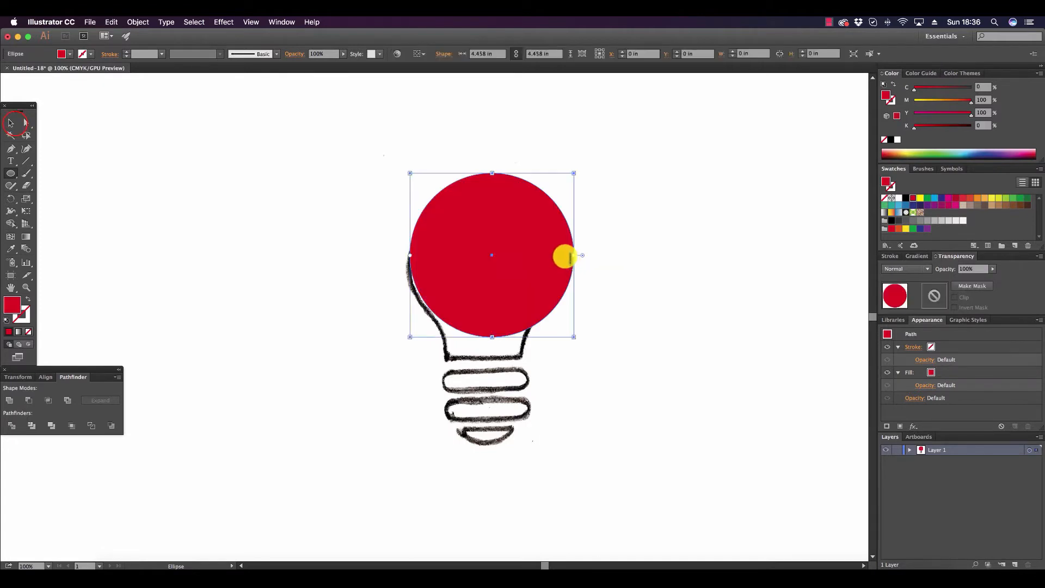
Reposition the red circle over the bulb's head and shrink it to about 4.38 in to match the sketch outline.
click(11, 123)
drag(461, 277, 458, 281)
click(730, 339)
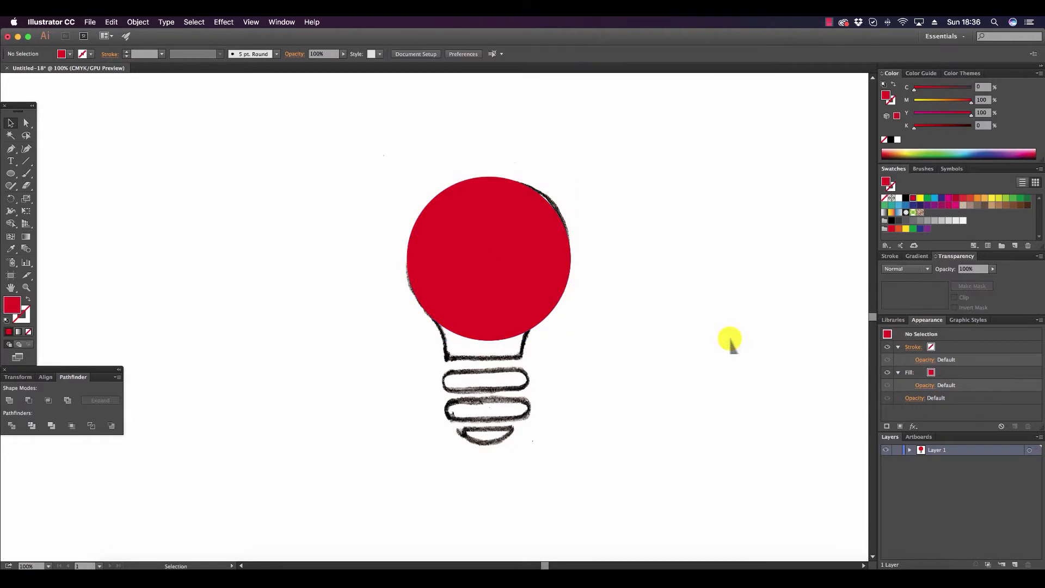
click(560, 289)
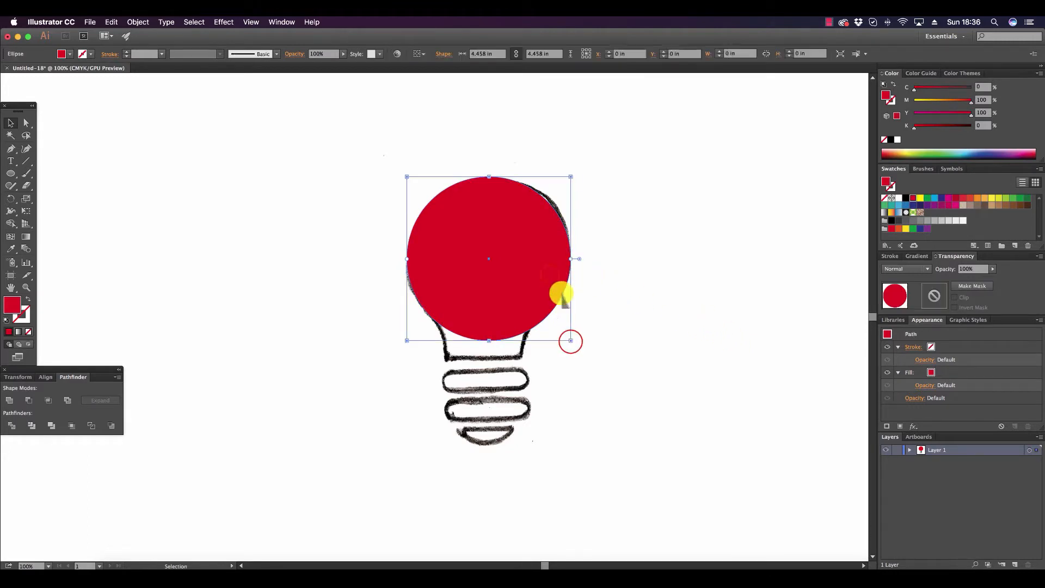
drag(569, 340, 566, 339)
click(678, 333)
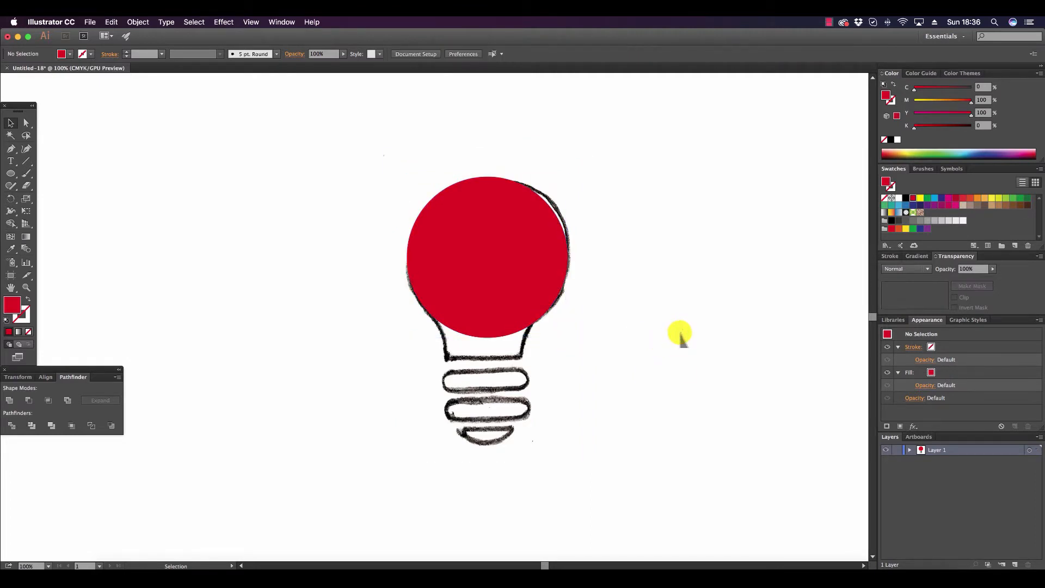
Reduce the opacity of the light bulb sketch image so it serves as a faint tracing guide.
click(524, 396)
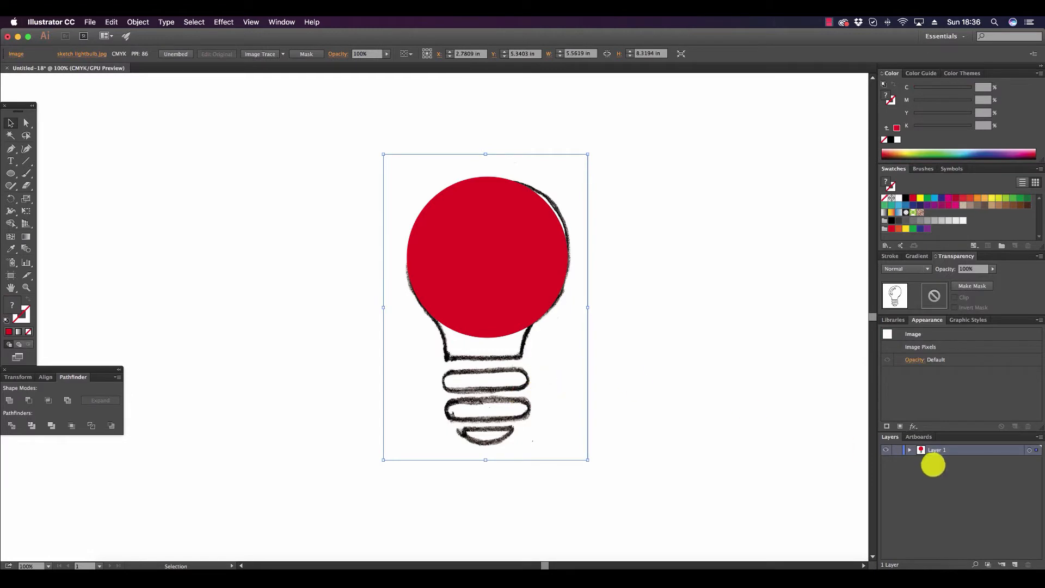
click(908, 449)
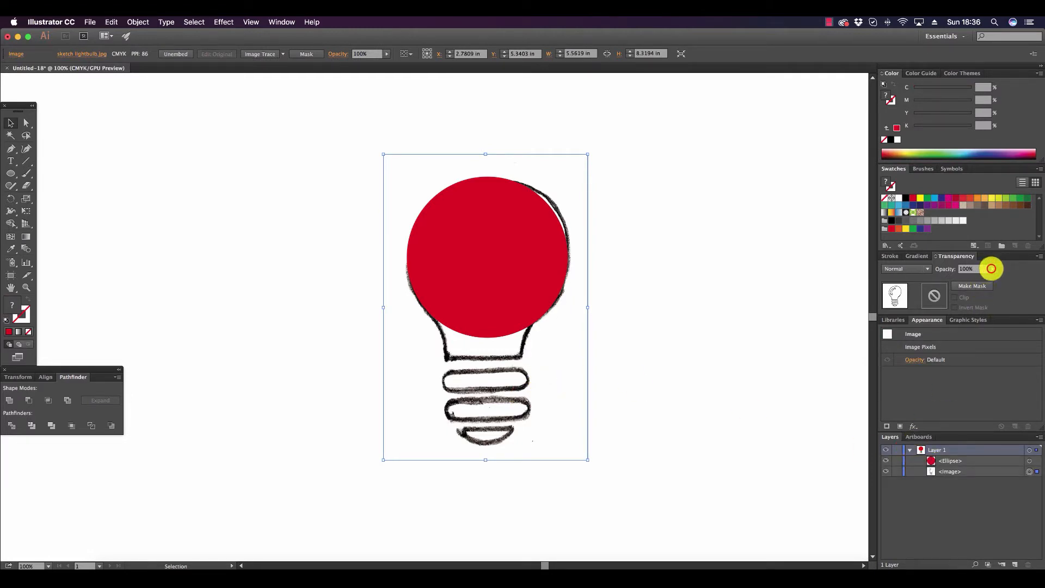
click(992, 268)
drag(988, 275, 970, 277)
click(667, 289)
click(674, 288)
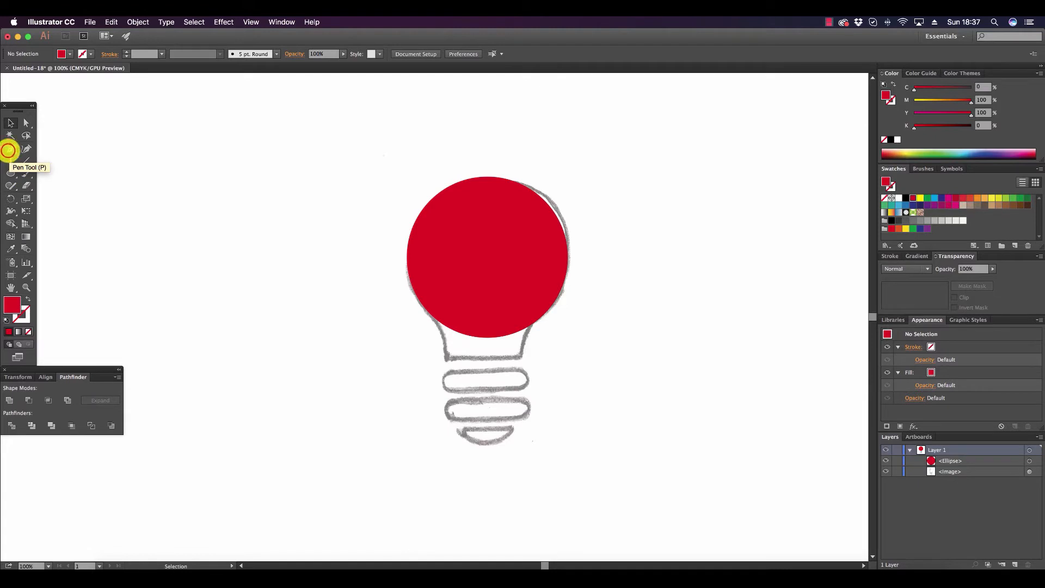
Trace the left half of the bulb's neck with the Pen tool, about 1.47 by 1.97 in, overlapping the circle up to the centre line.
click(10, 149)
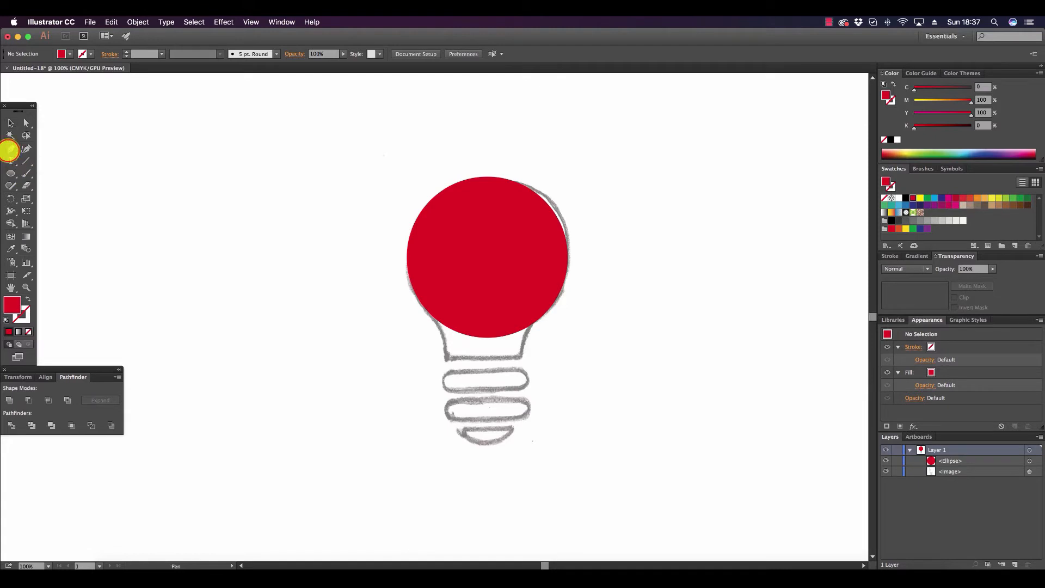
click(430, 316)
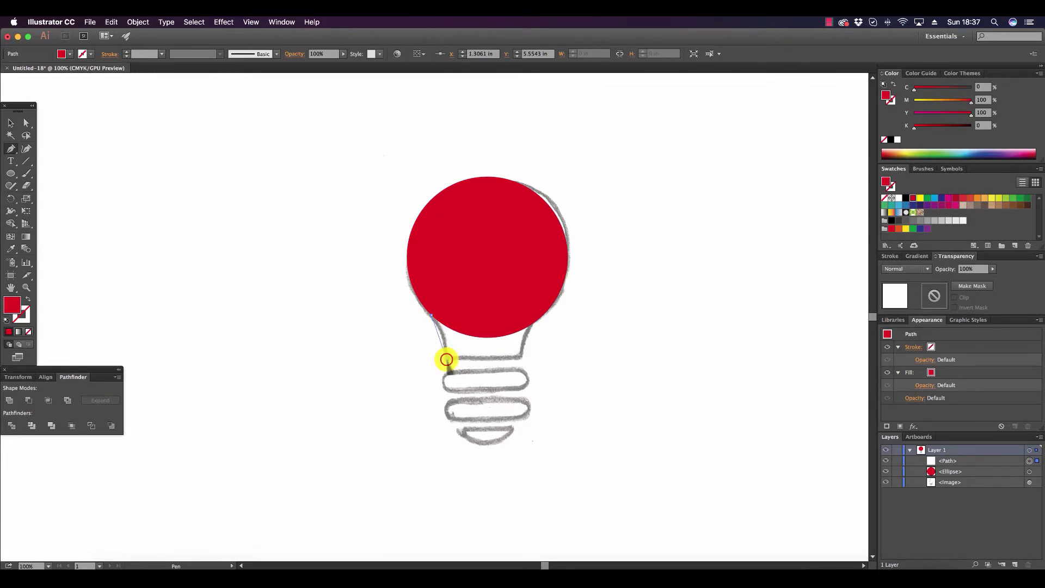
drag(447, 360, 444, 382)
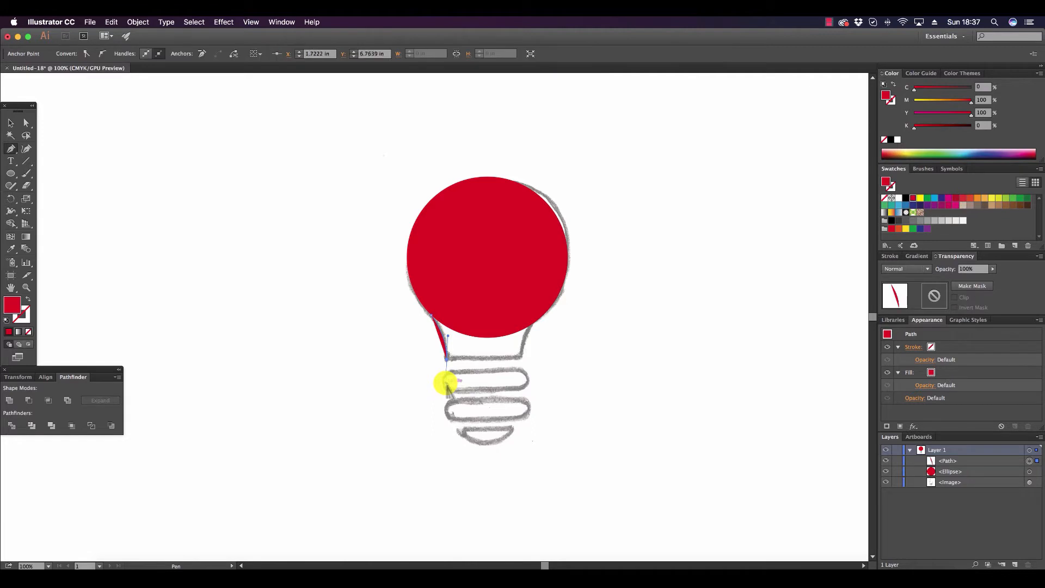
click(484, 360)
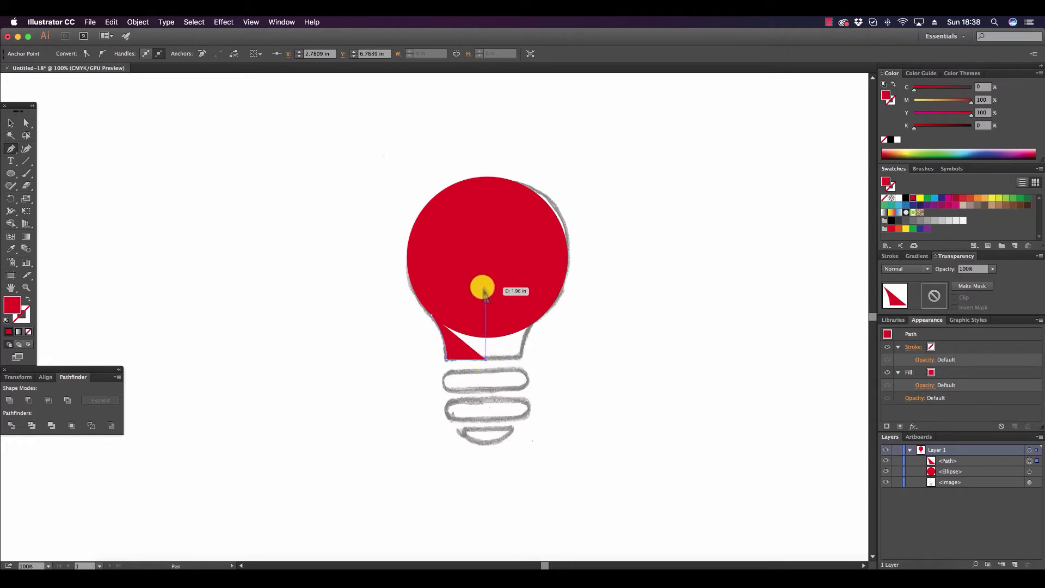
click(485, 286)
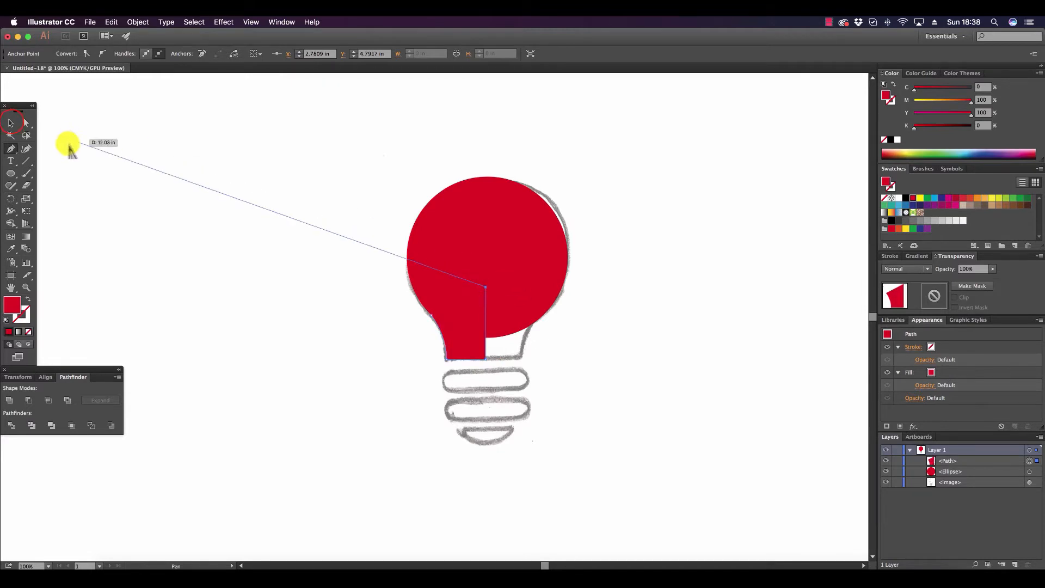
Combine the neck path and the circle into a compound shape and expand it into a single path.
click(11, 123)
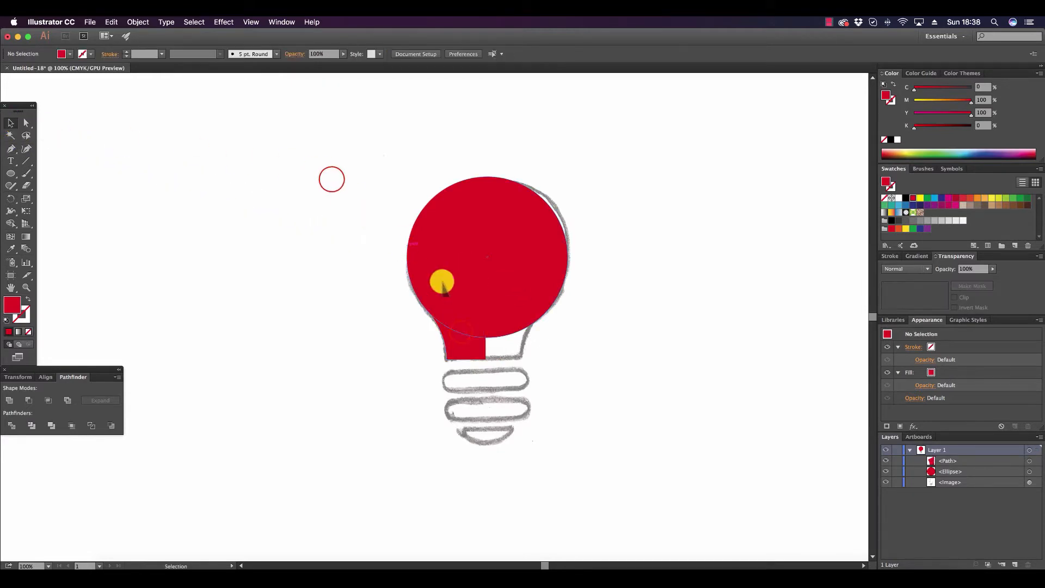
shift+click(505, 228)
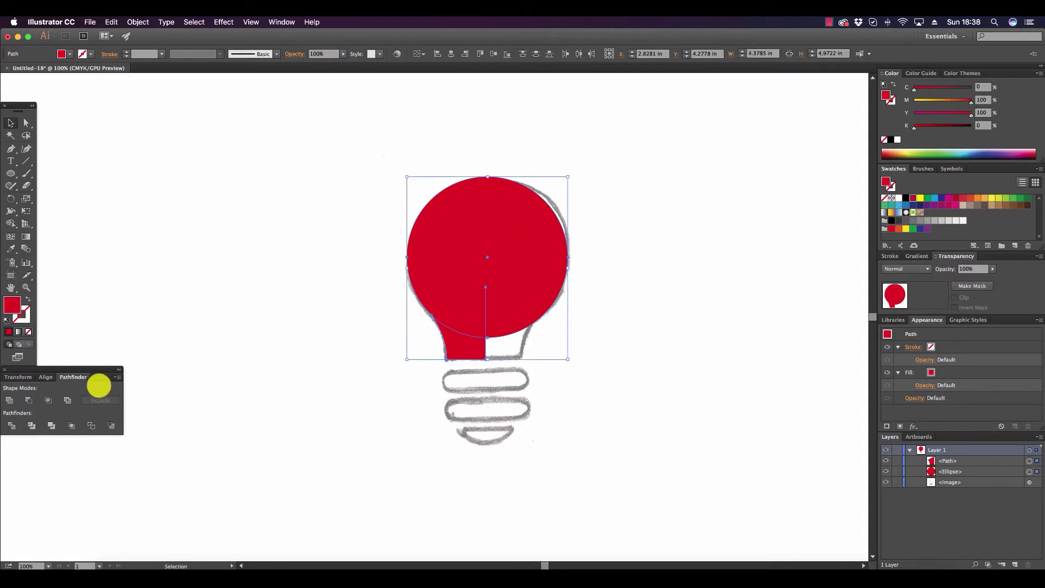
click(117, 377)
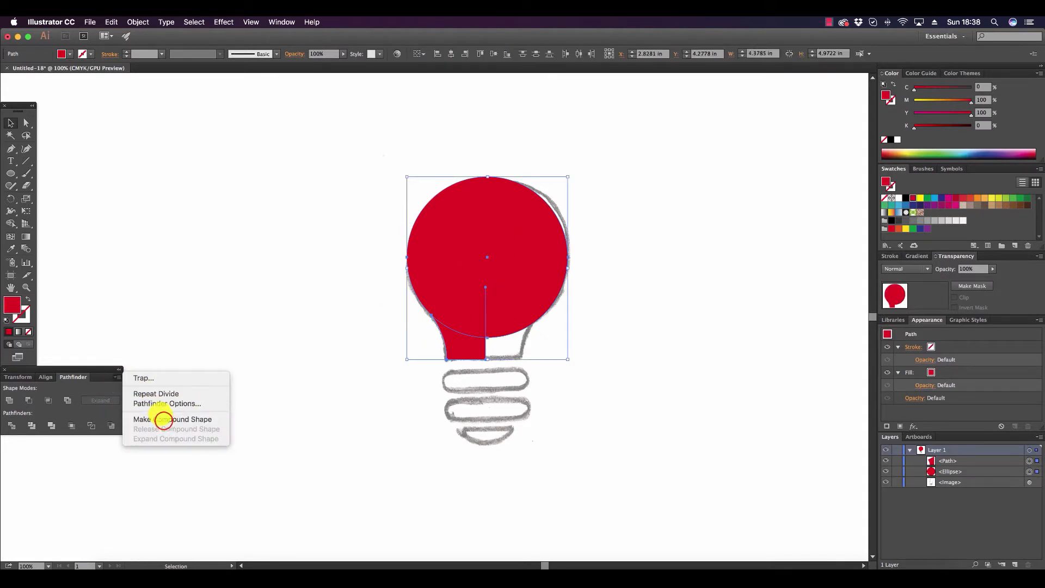
click(163, 419)
click(109, 400)
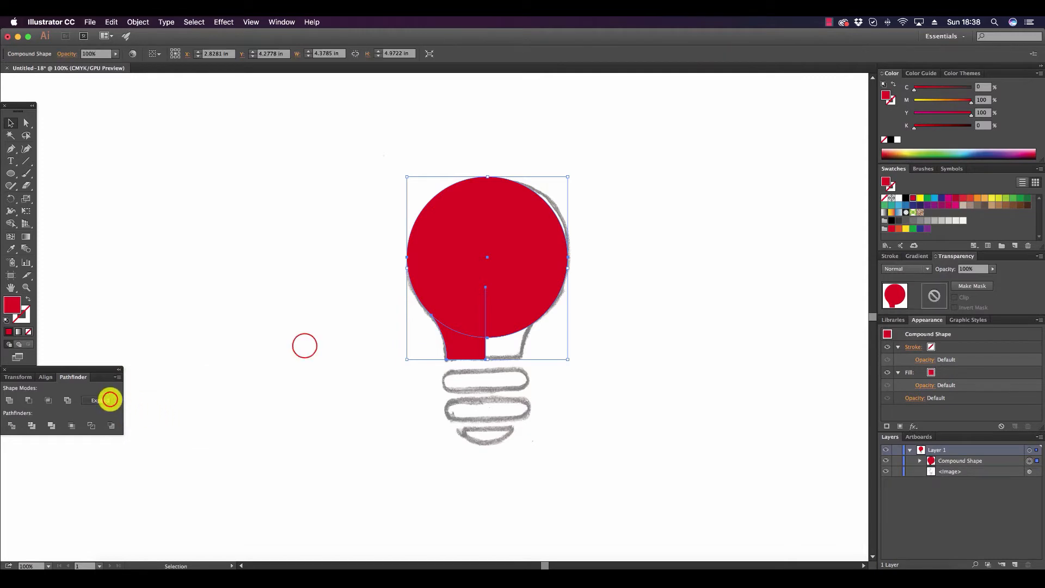
click(303, 346)
click(463, 272)
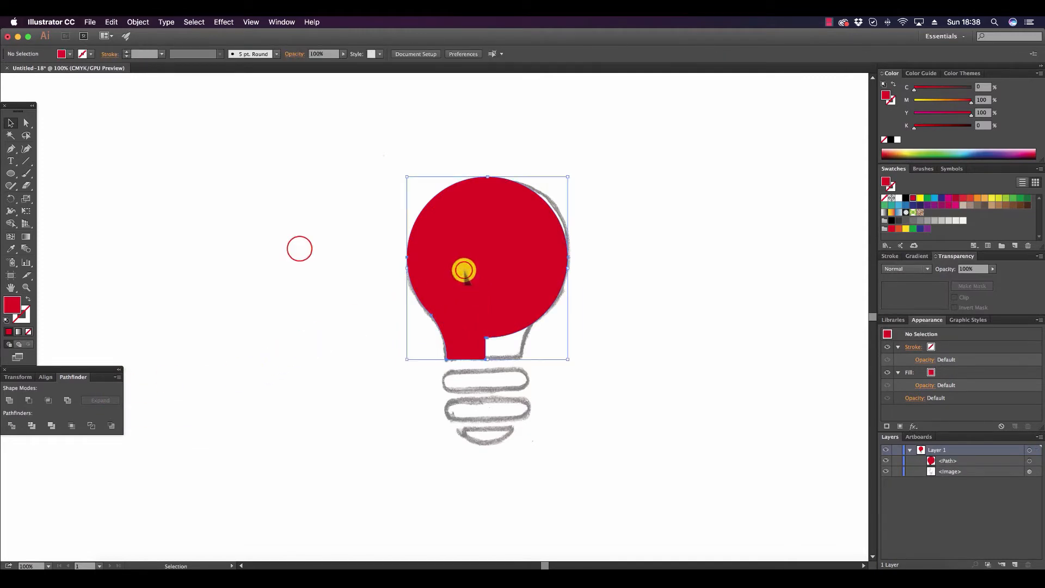
click(298, 248)
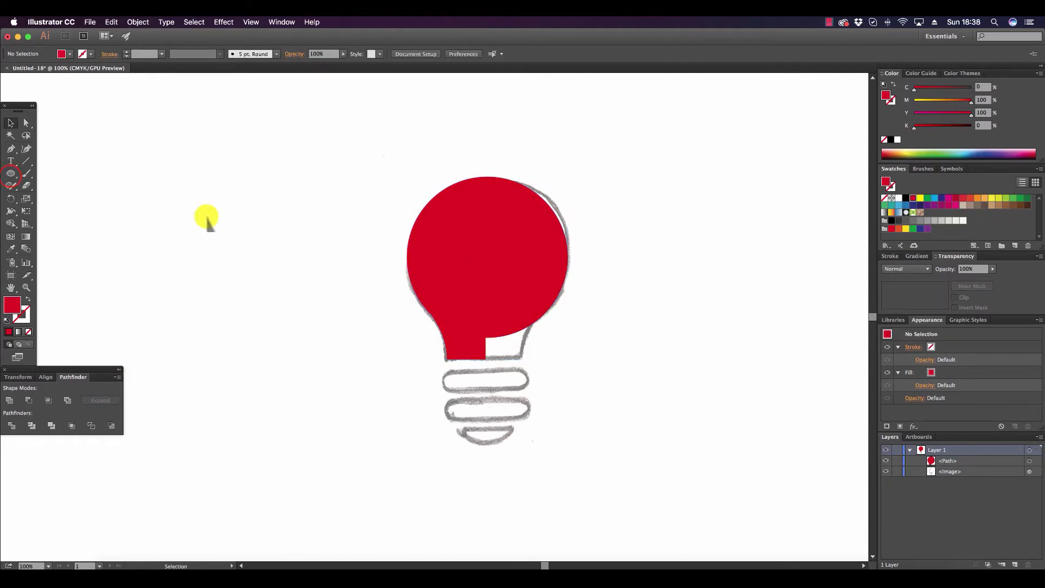
Draw a rectangle about 2.85 by 5.18 in covering the left half of the bulb shape up to the neck's centre edge.
click(10, 173)
click(28, 173)
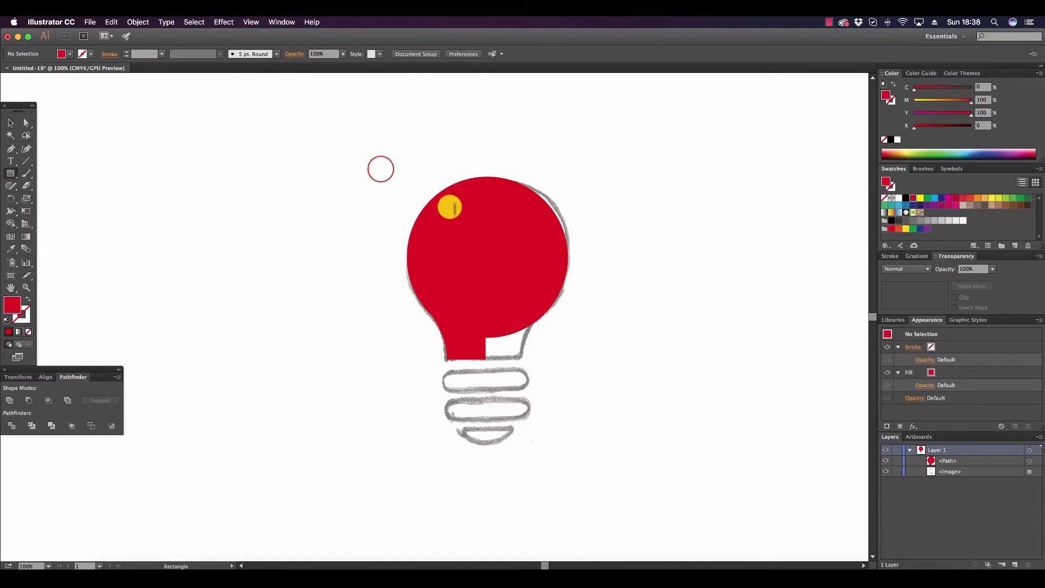
drag(380, 169, 484, 359)
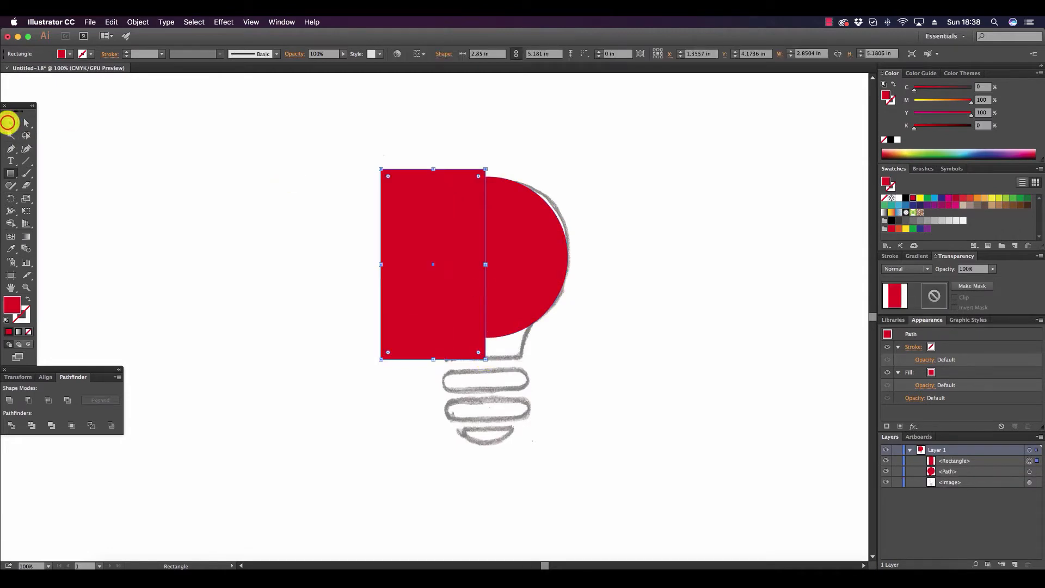
Intersect the rectangle with the bulb shape so only the left half of the bulb is kept.
click(9, 122)
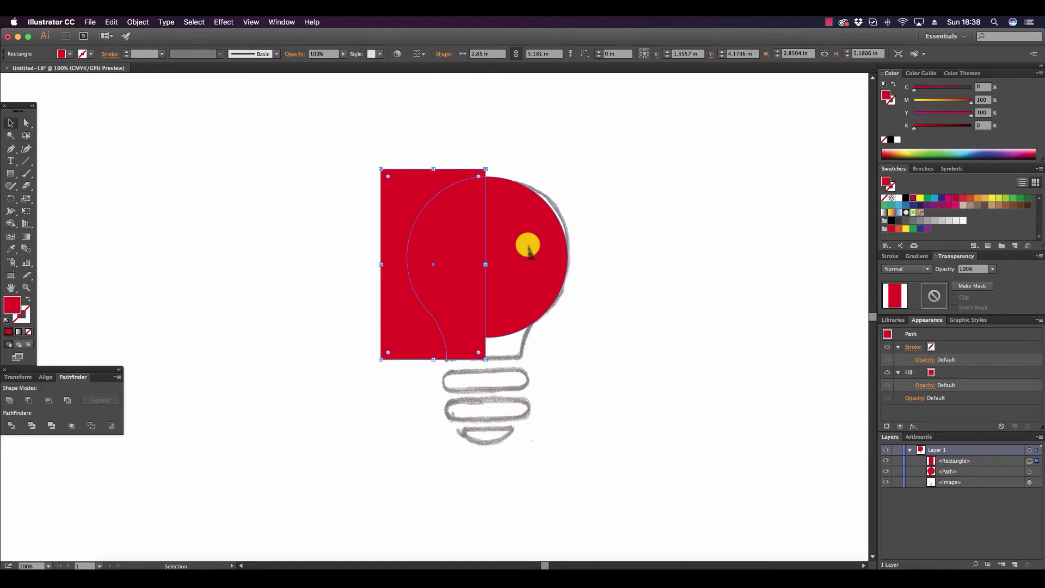
shift+click(528, 246)
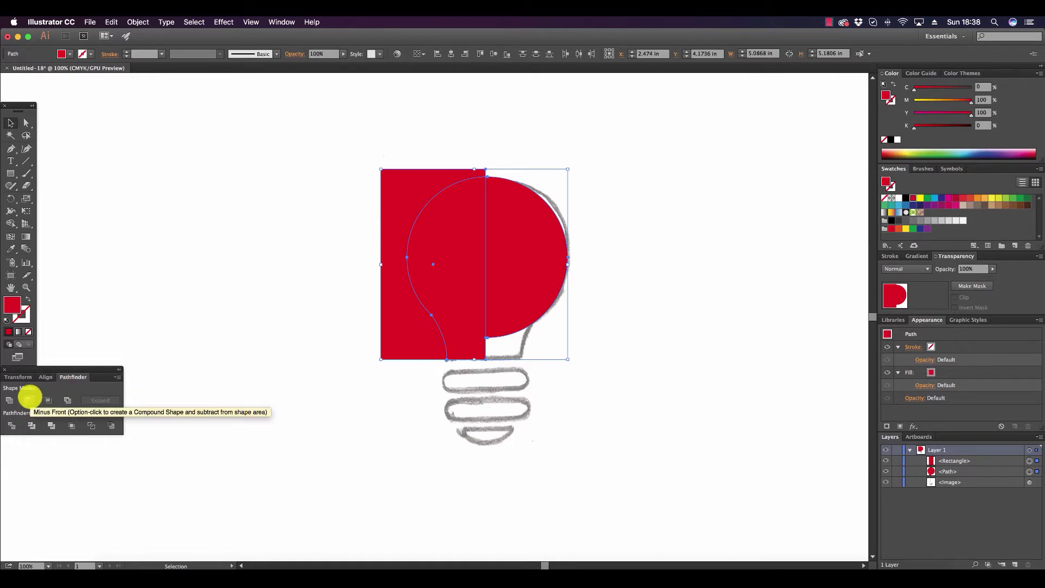
click(29, 399)
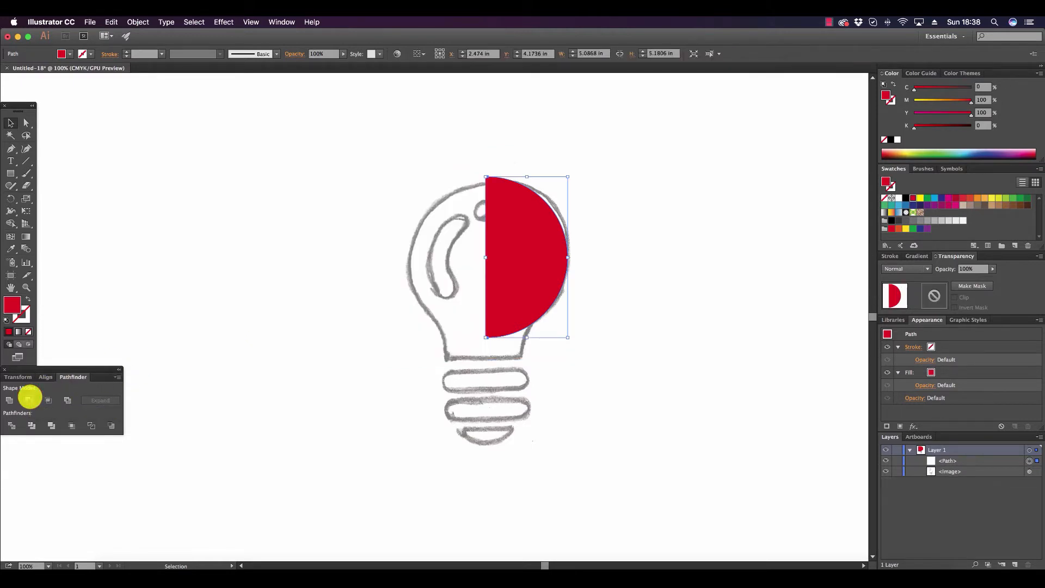
key(super+z)
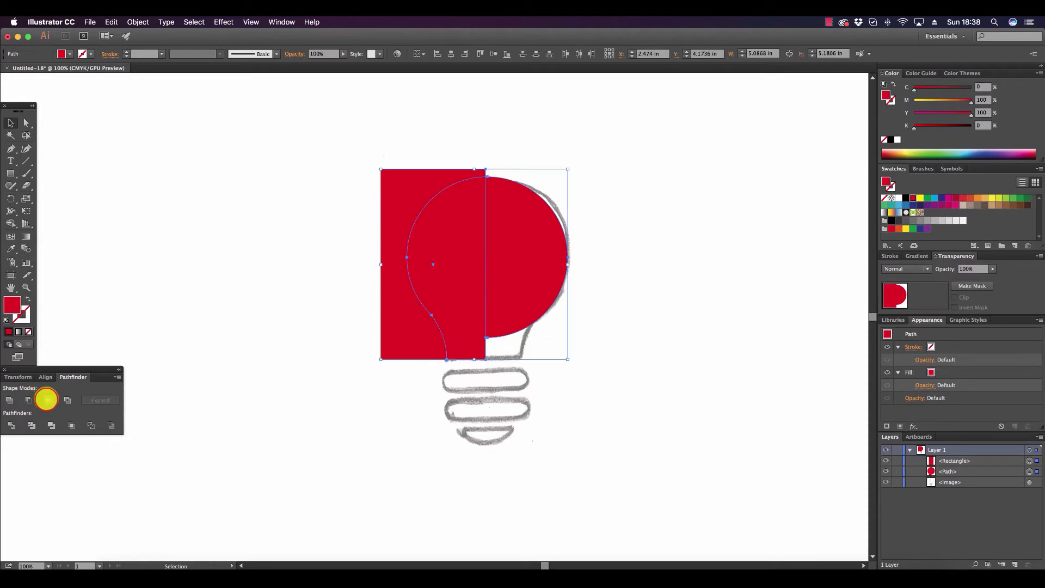
click(47, 399)
click(314, 248)
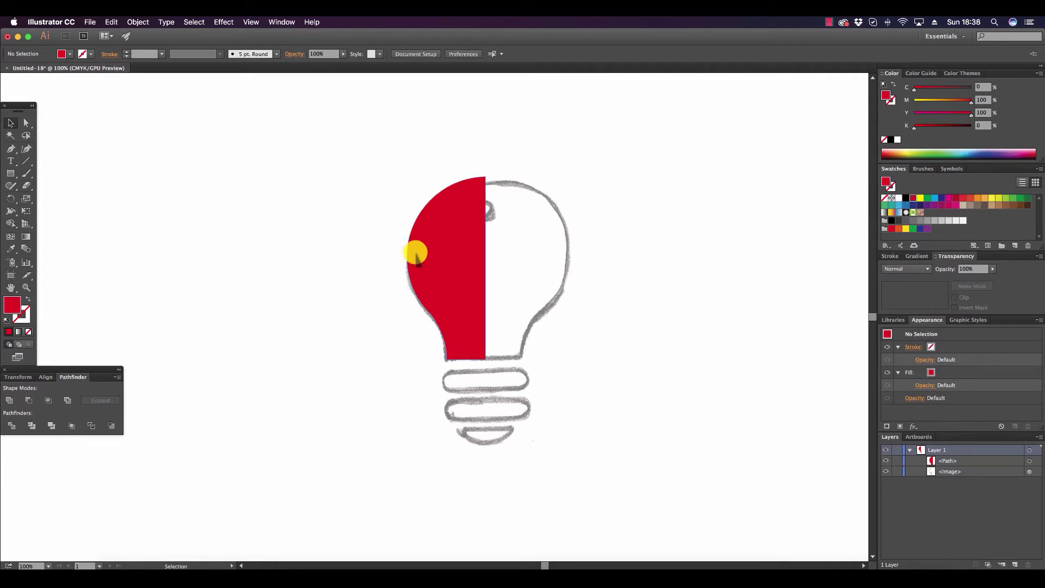
Copy the left bulb half, paste a duplicate and move it over to the right side of the sketch.
click(455, 245)
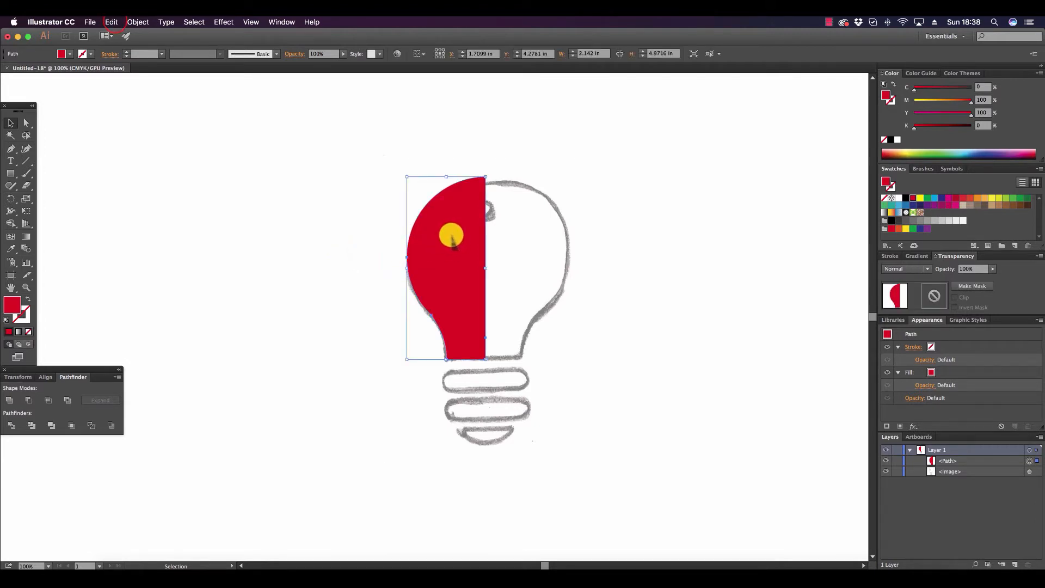
click(112, 22)
click(136, 70)
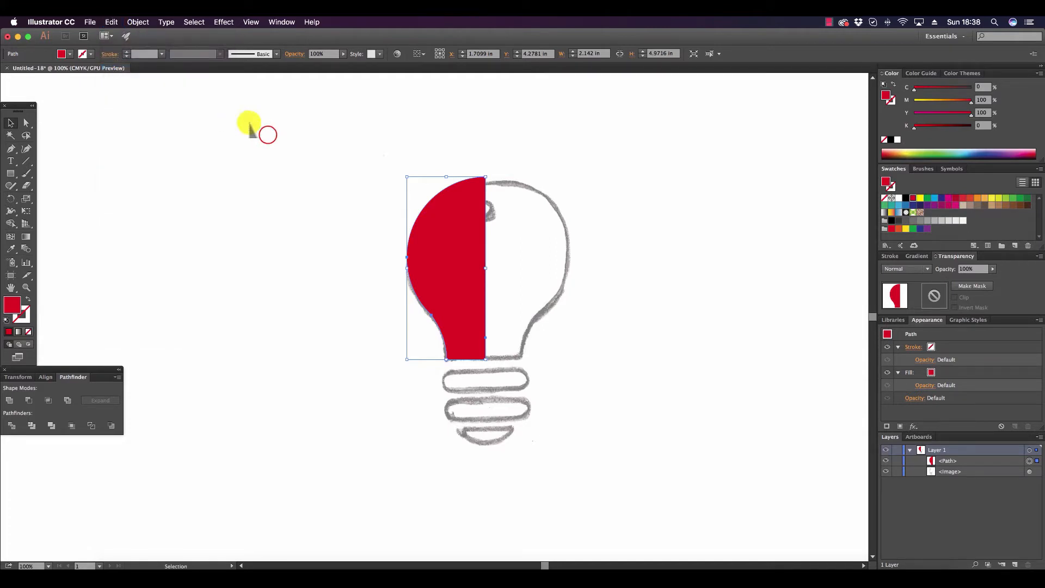
click(267, 135)
click(111, 22)
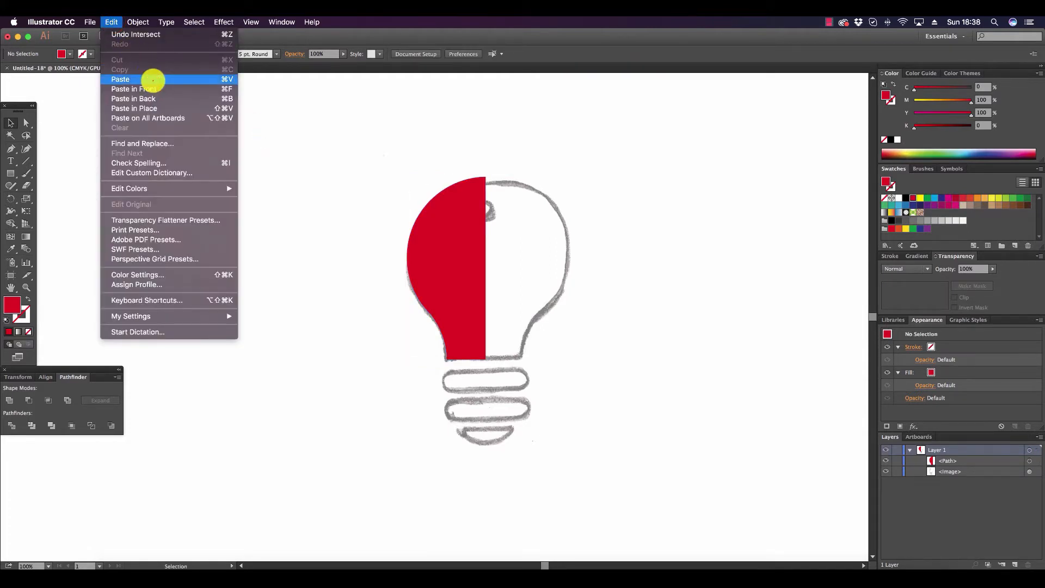
click(153, 80)
drag(461, 284, 588, 244)
Reflect the duplicated bulb half across the vertical axis.
right_click(589, 245)
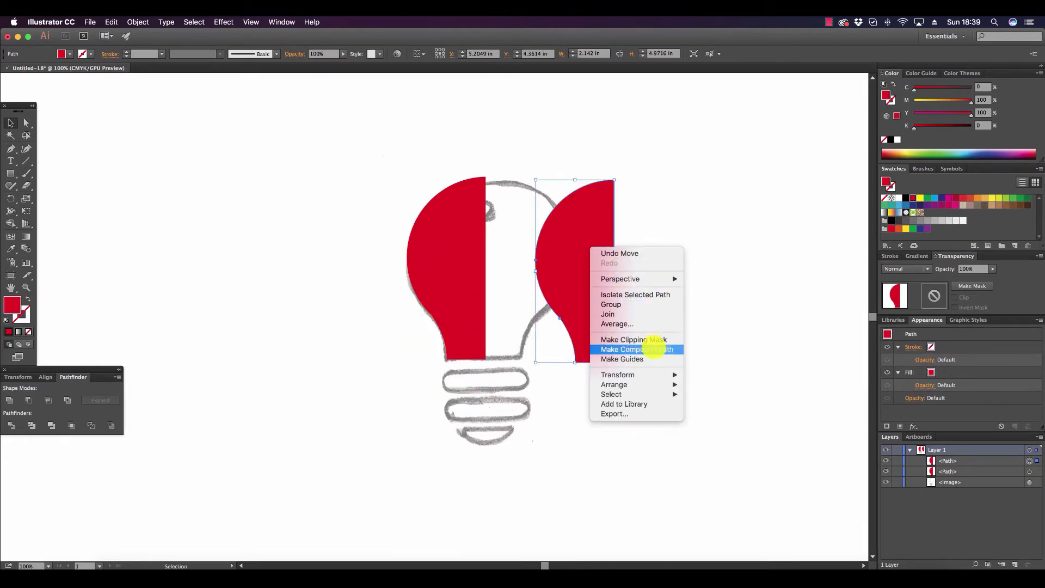
mouse_move(664, 373)
click(738, 409)
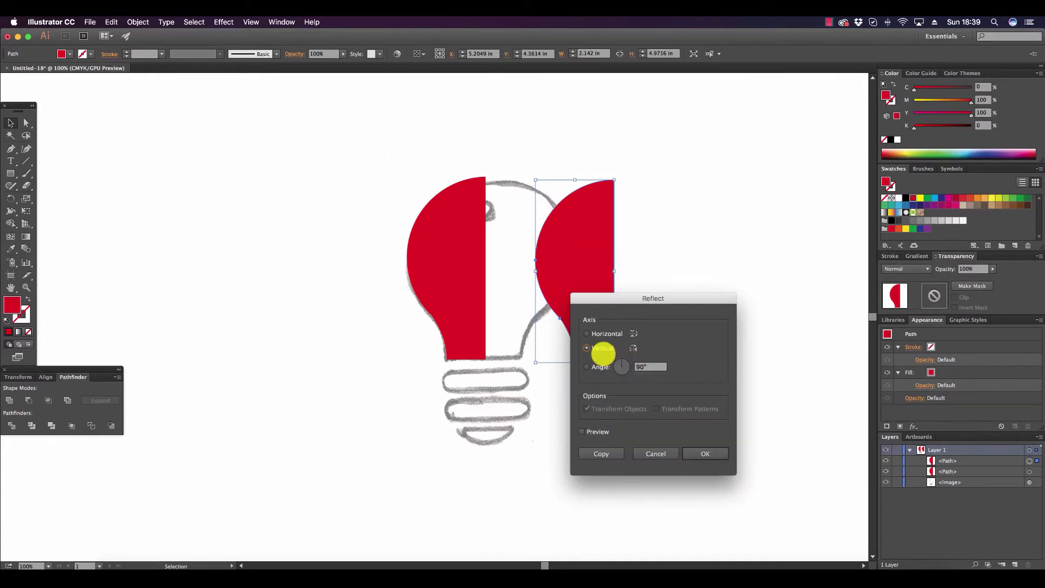
drag(632, 301, 685, 207)
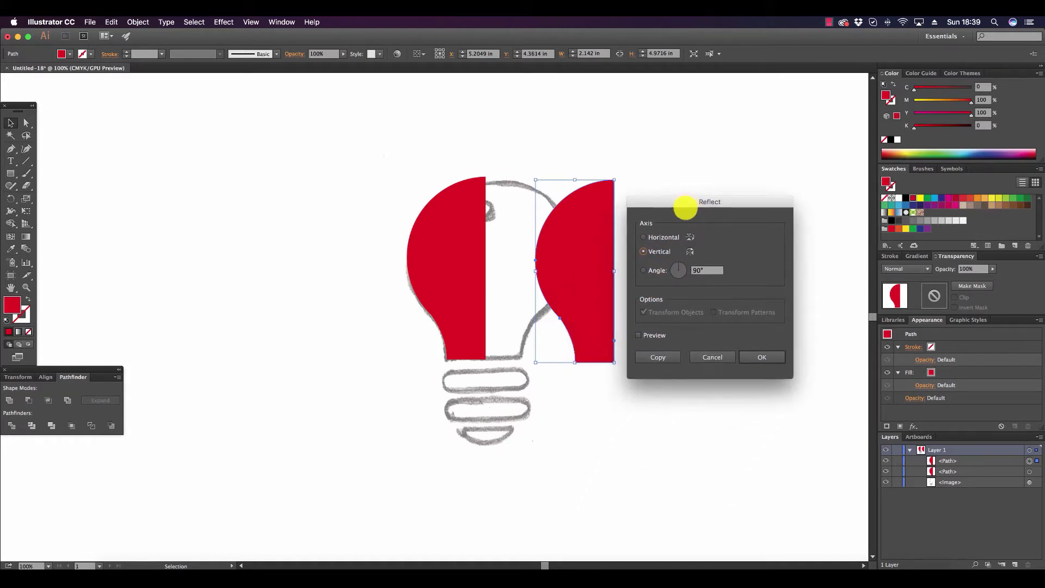
click(769, 357)
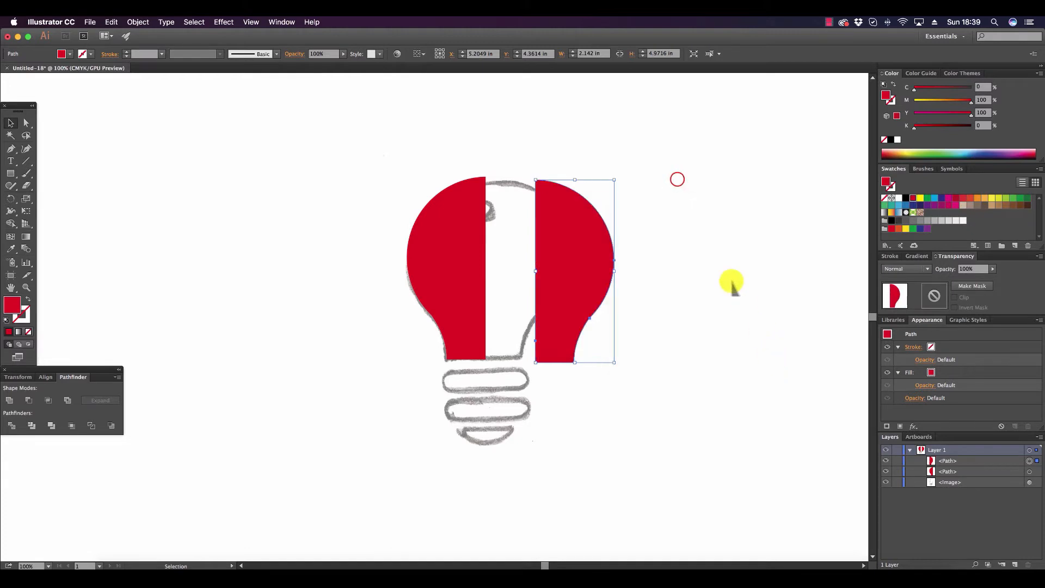
Move the mirrored bulb half against the other half so their straight edges meet at the bulb's centre line.
click(729, 283)
drag(535, 216, 486, 214)
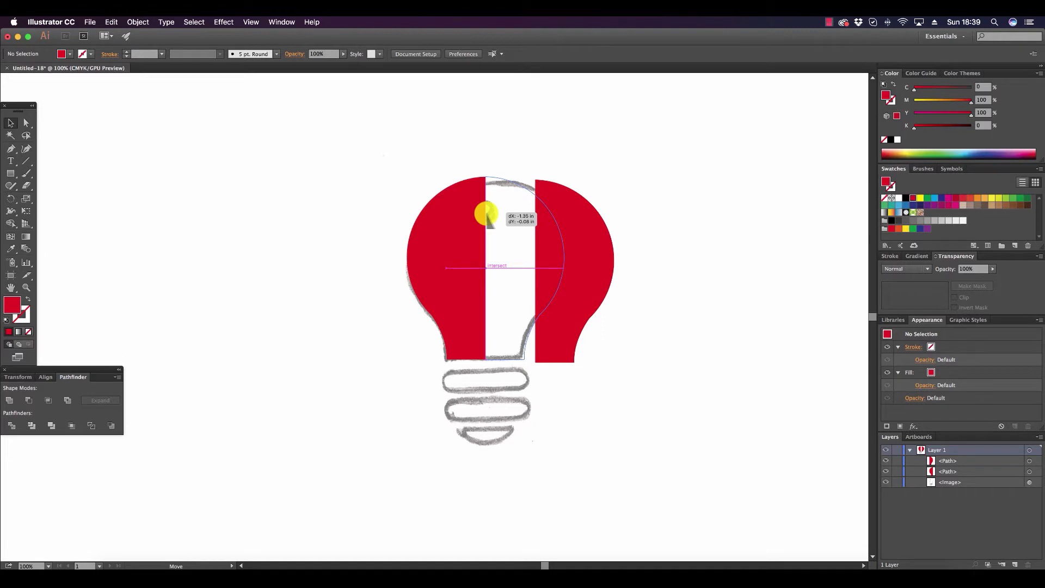
drag(486, 214, 486, 213)
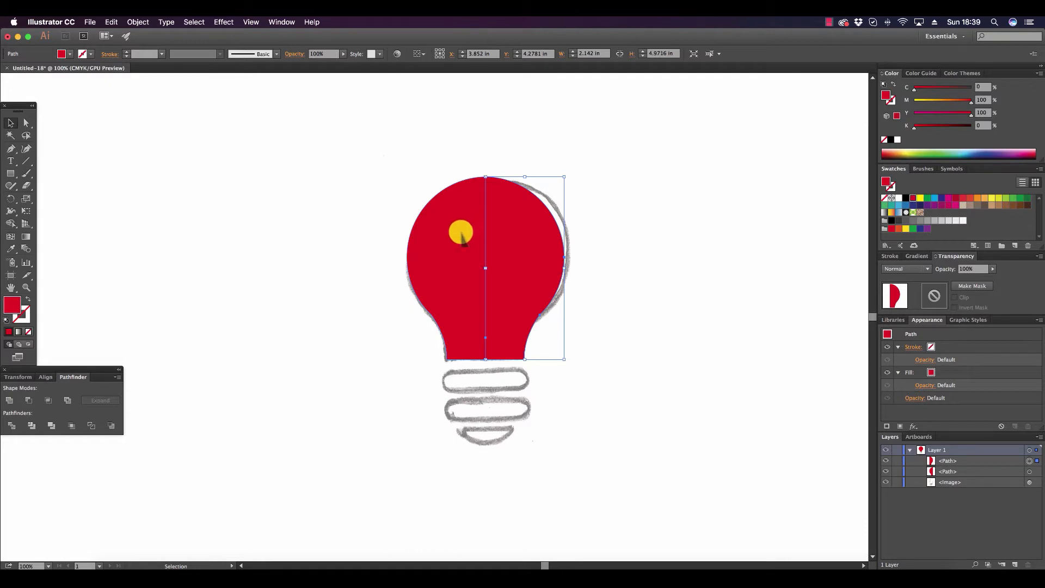
Combine both bulb halves into a compound shape and expand it into a single path.
shift+click(461, 238)
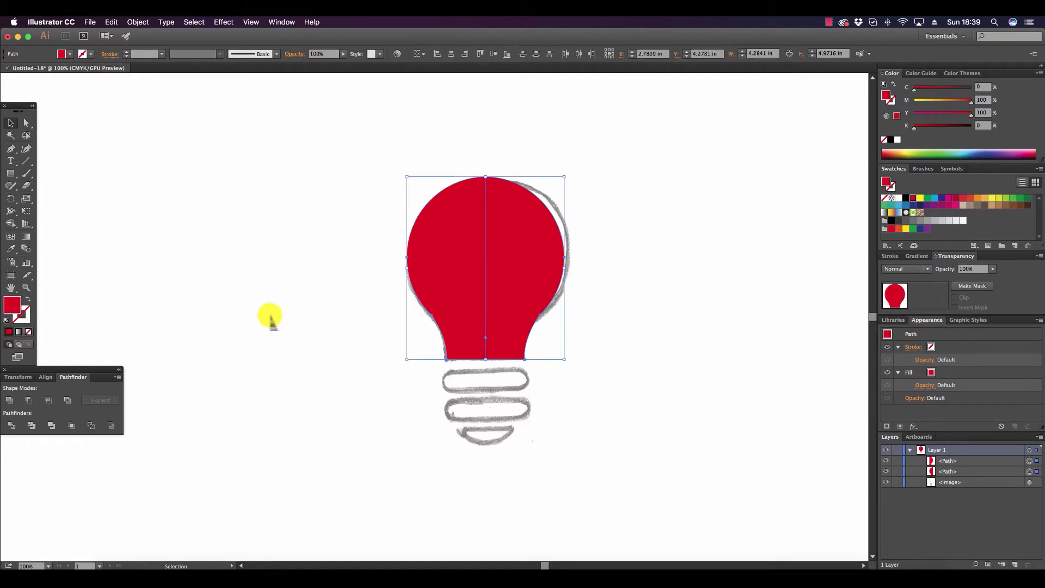
click(118, 376)
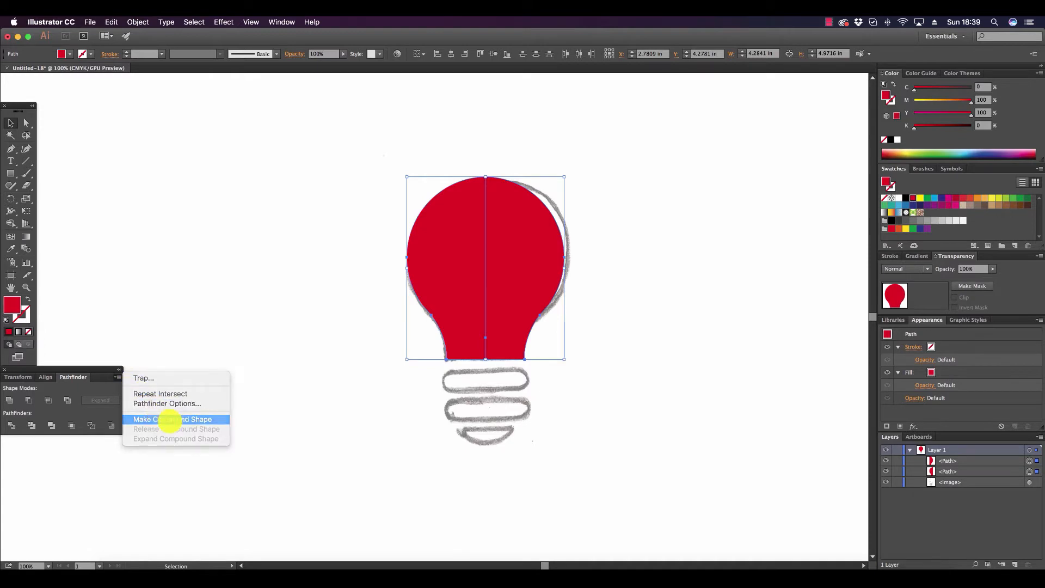
click(170, 419)
click(102, 401)
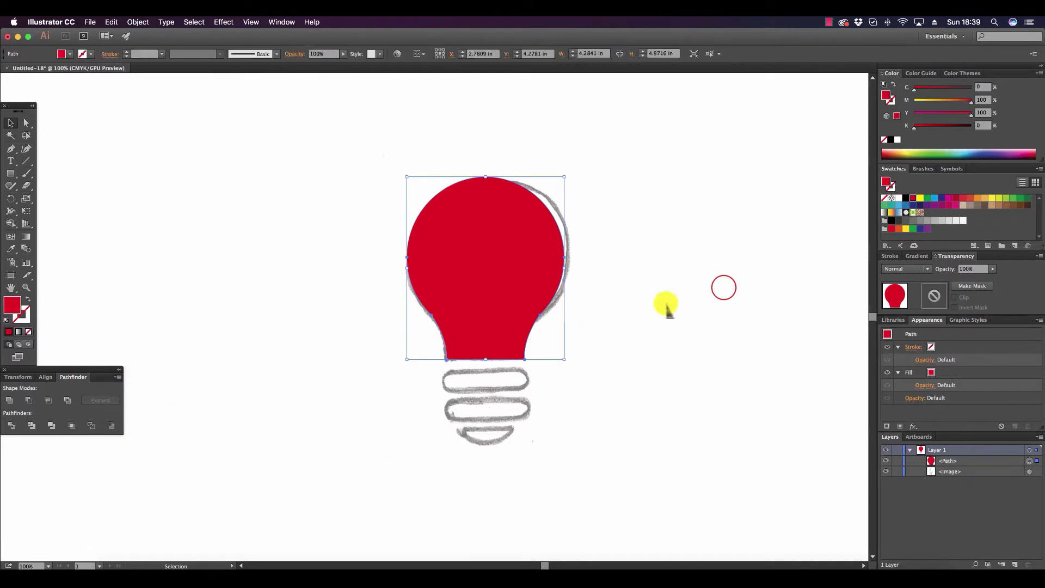
click(724, 287)
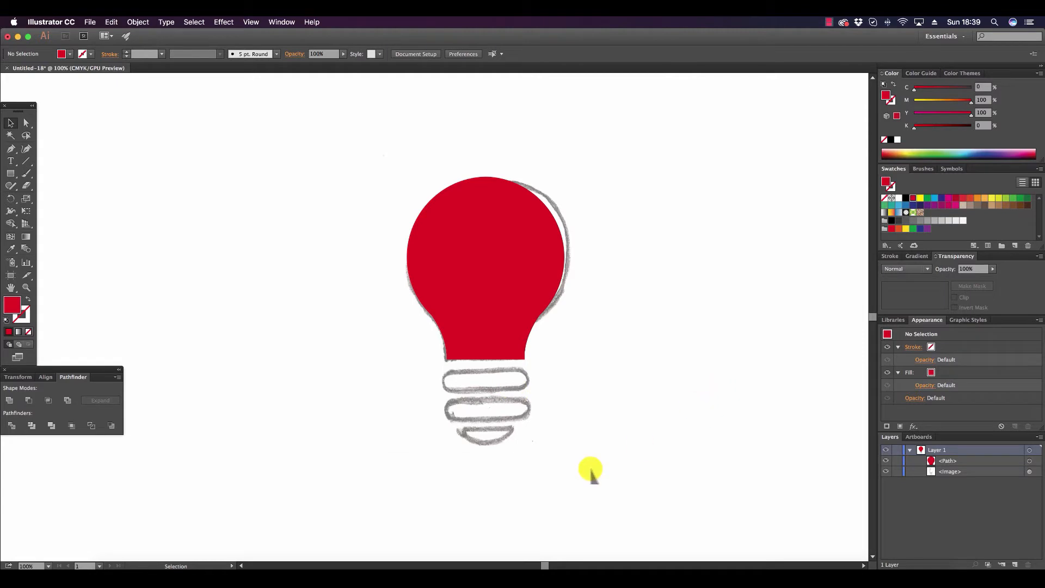
Draw a rounded rectangle about 2.29 by 0.56 in over the sketch's upper base ring.
click(8, 173)
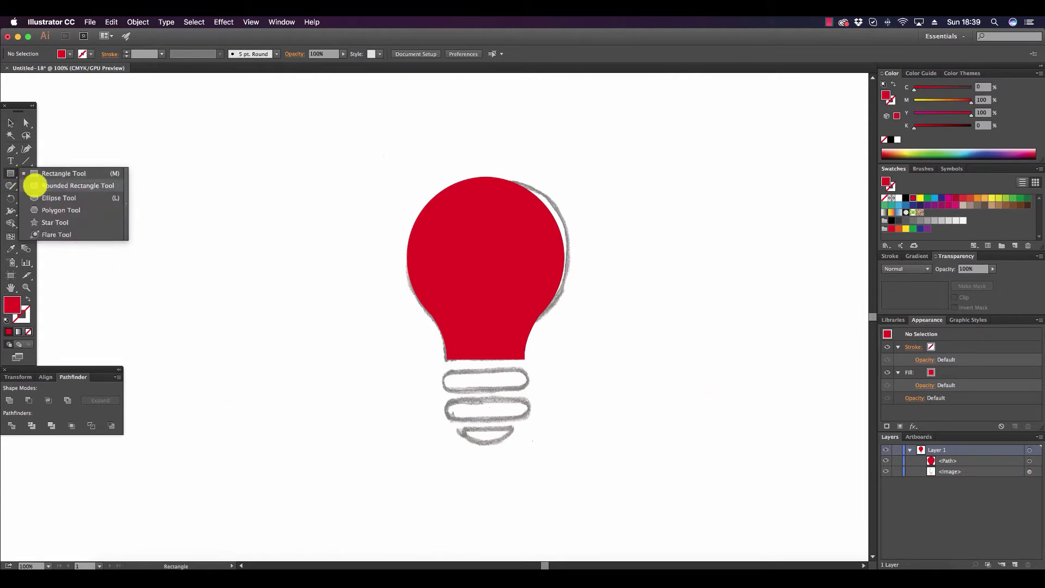
click(34, 186)
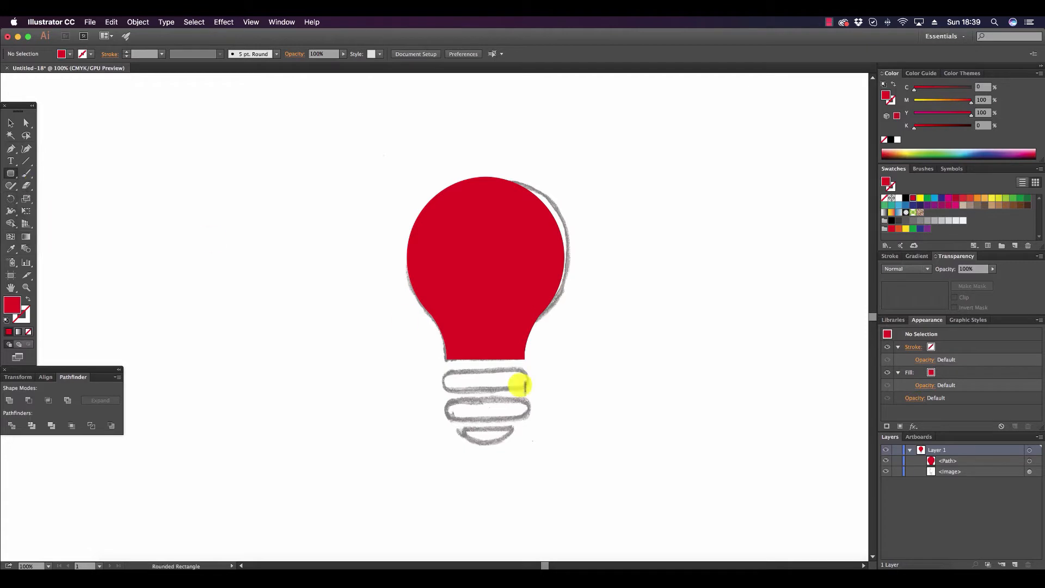
drag(443, 369, 532, 391)
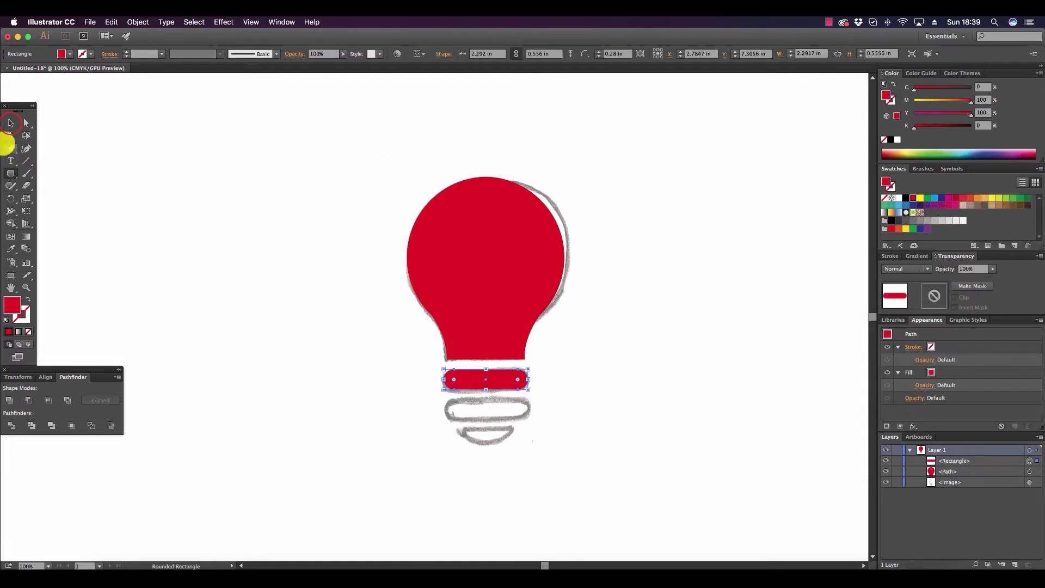
click(11, 123)
click(234, 261)
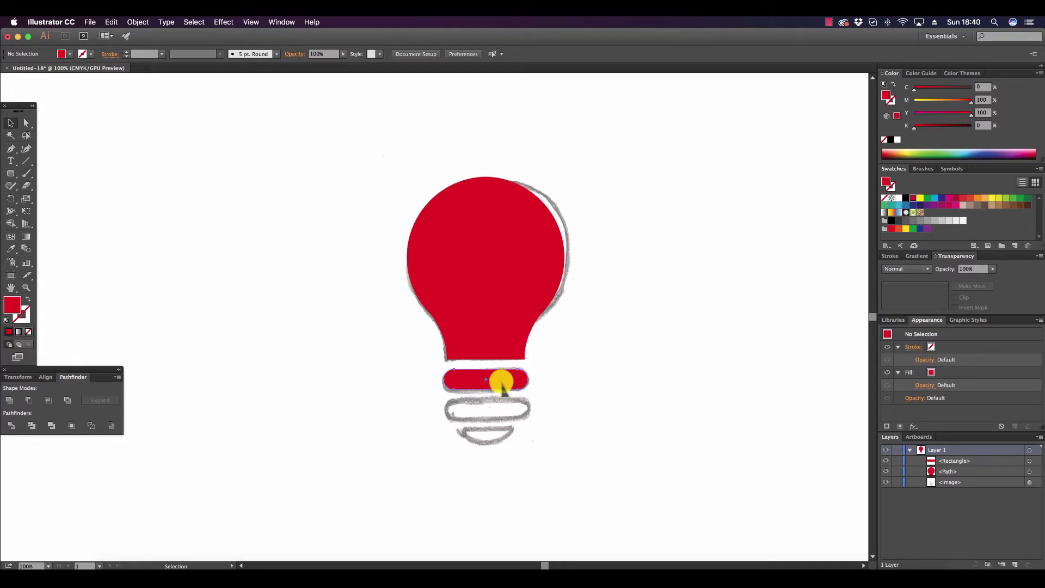
Duplicate the rounded rectangle straight down onto the sketch's lower base ring.
drag(502, 383, 506, 415)
click(583, 397)
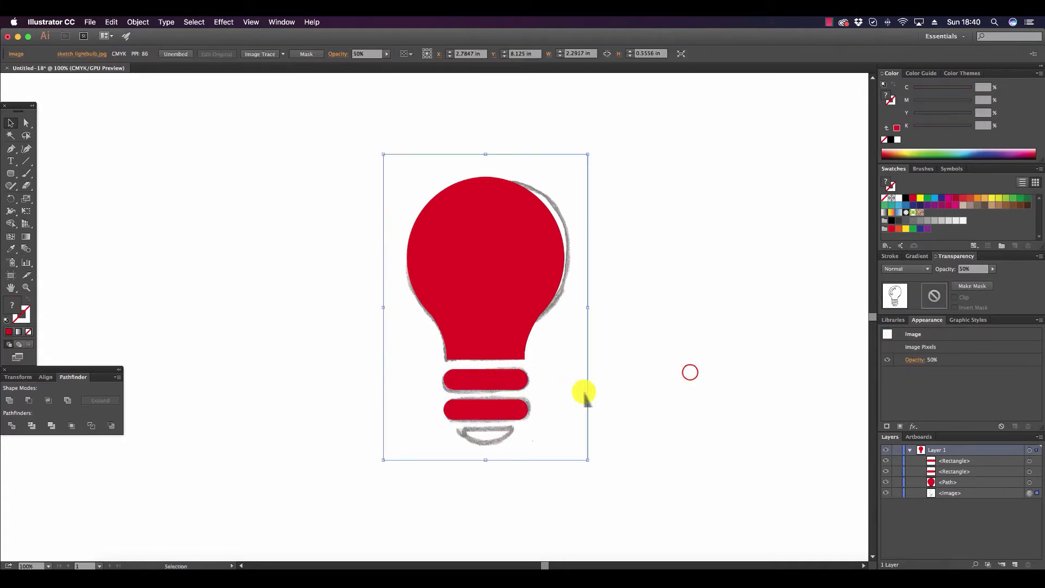
click(688, 373)
key(super+shift+h)
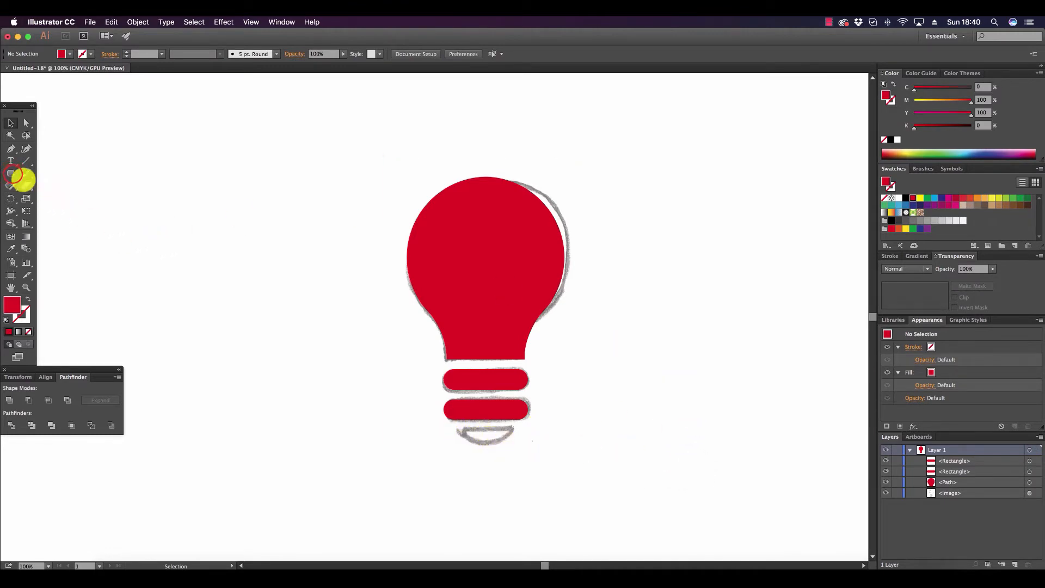
Draw an ellipse about 2.63 by 1.71 in in the empty area beside the bulb.
click(11, 173)
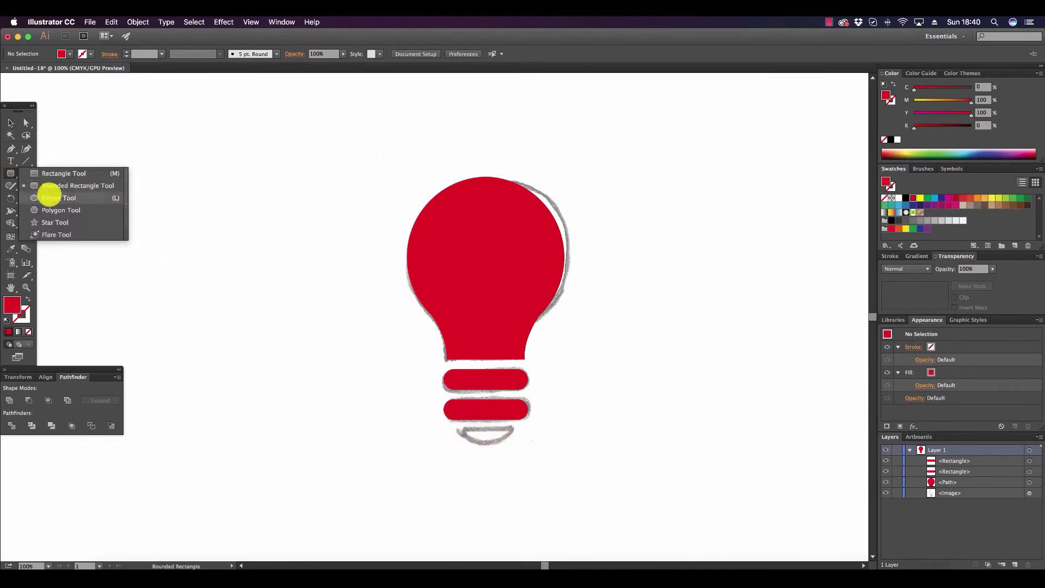
click(53, 198)
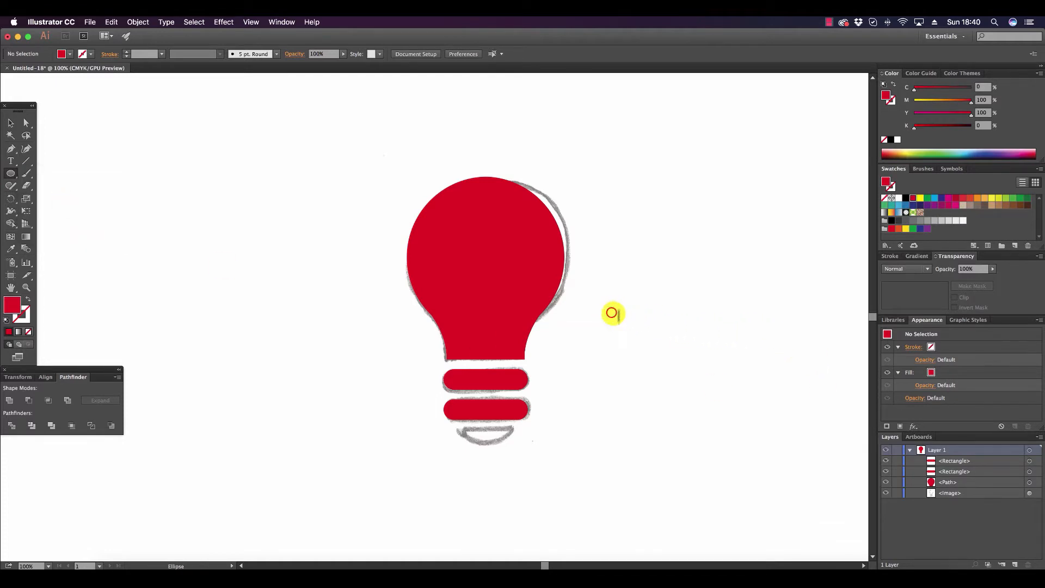
drag(611, 312, 708, 375)
click(9, 123)
click(90, 160)
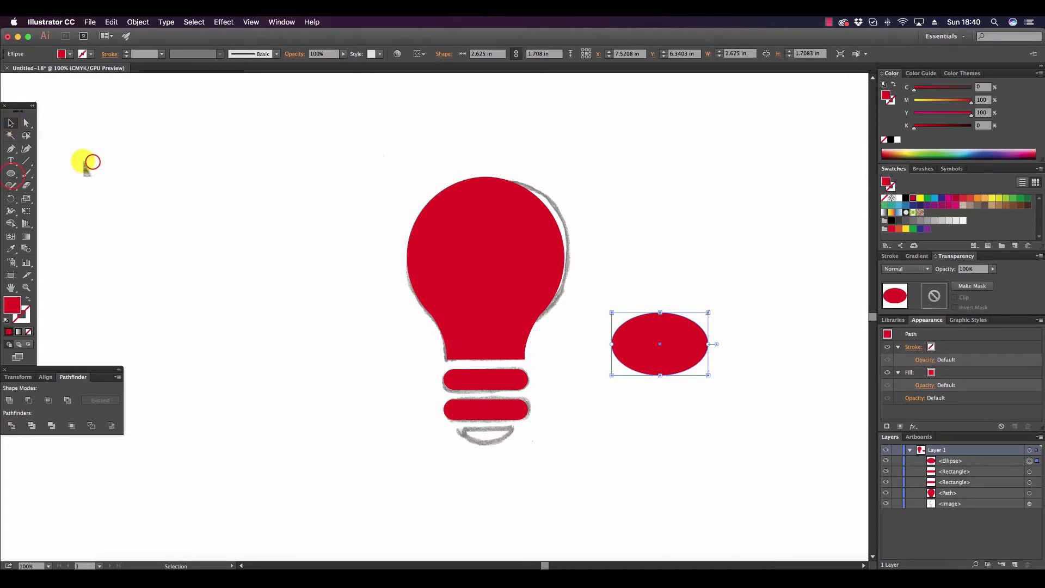
Draw a rectangle about 4.48 by 1.81 in over the ellipse, leaving only its lower curve uncovered.
click(11, 174)
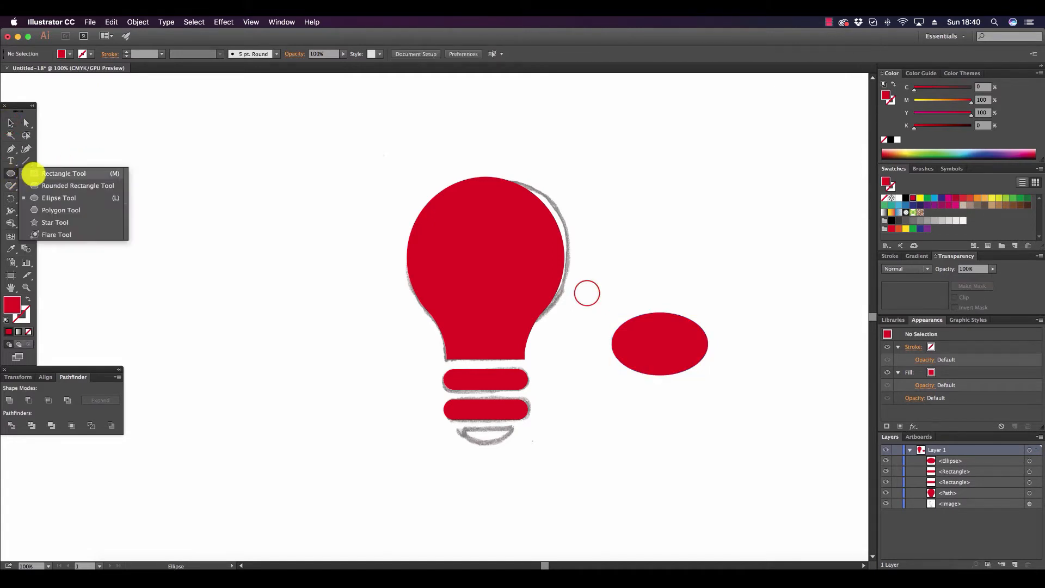
click(34, 174)
drag(587, 293, 753, 359)
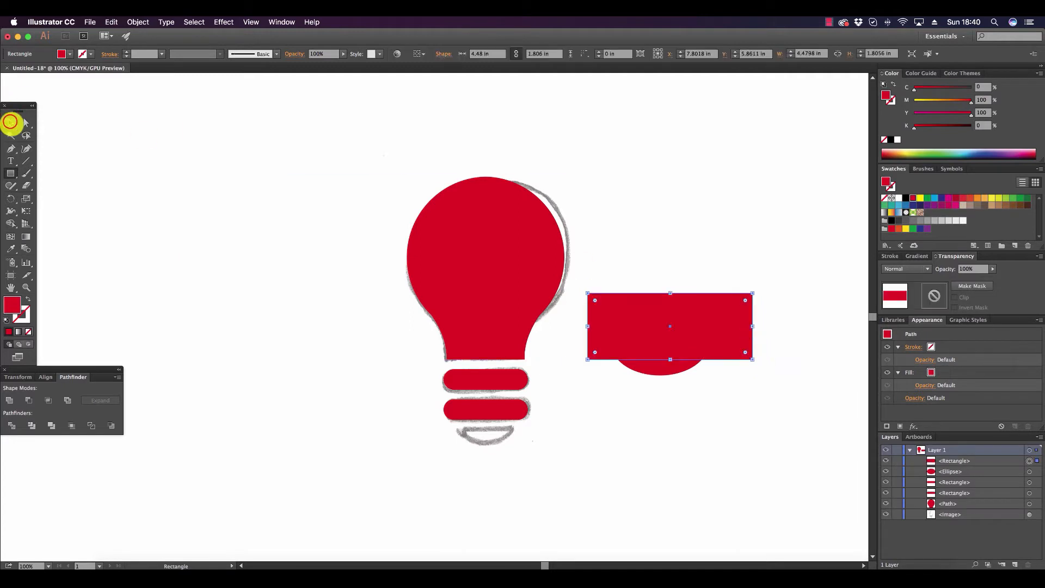
click(10, 123)
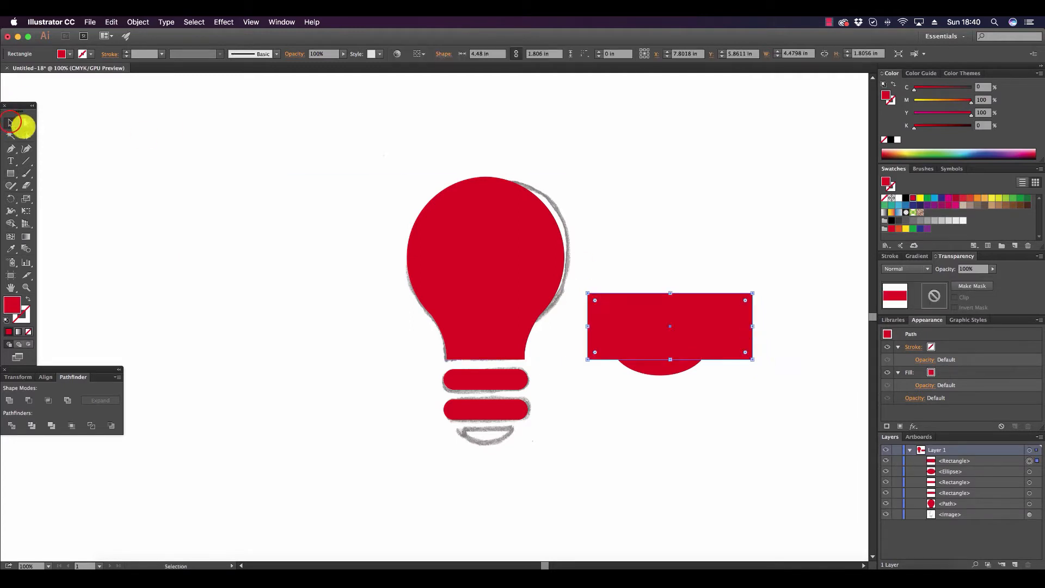
Subtract the rectangle from the ellipse with Minus Front so only the lower curved segment is kept.
shift+click(676, 365)
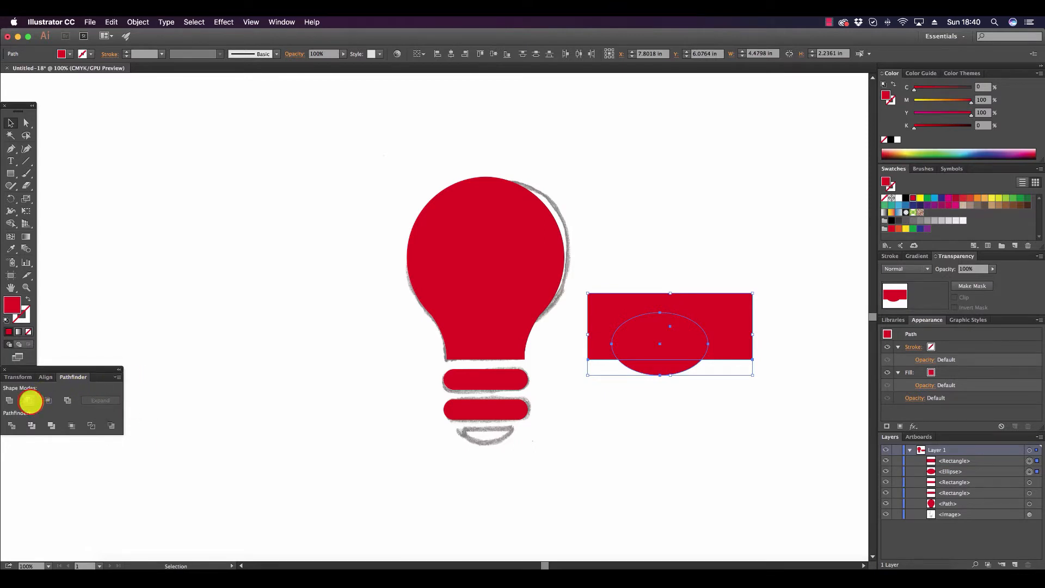
click(30, 401)
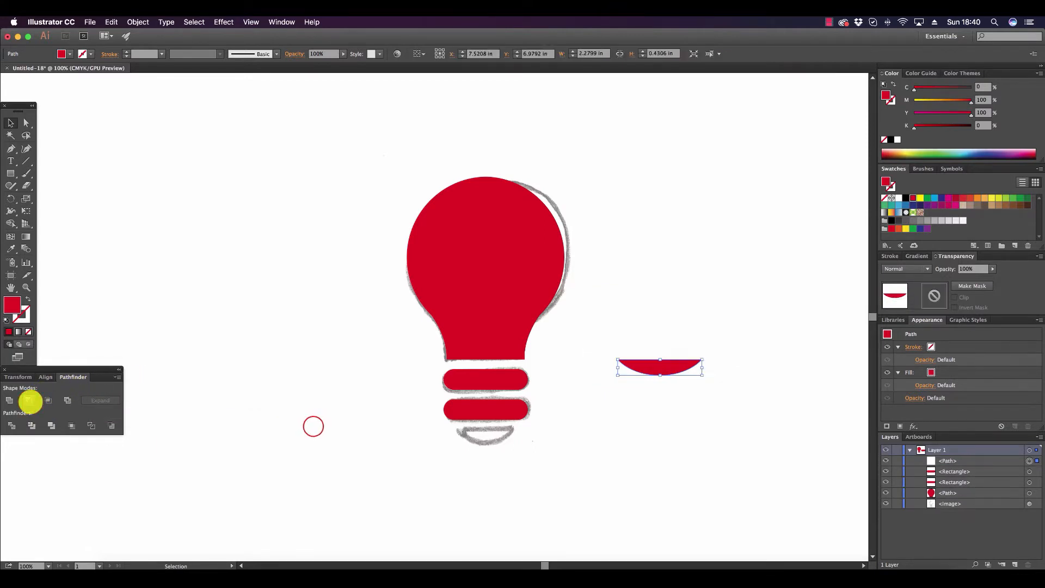
click(313, 427)
Place the curved segment over the sketch's bottom cap, scaled down to fit it.
drag(675, 364, 513, 438)
click(600, 501)
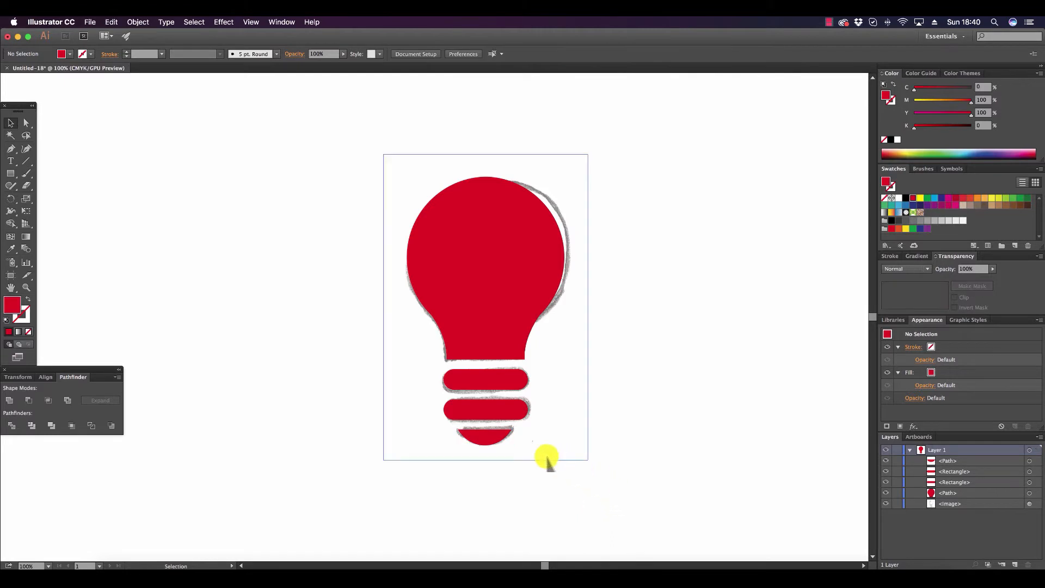
key(super+shift+h)
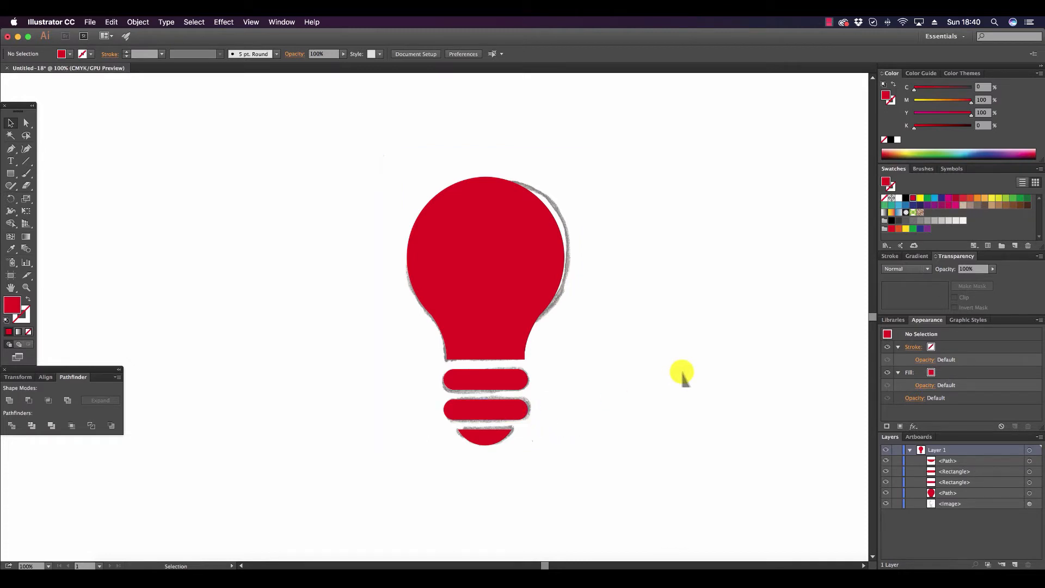
Align the bulb, both base rings and the bottom cap to a common horizontal centre.
click(495, 433)
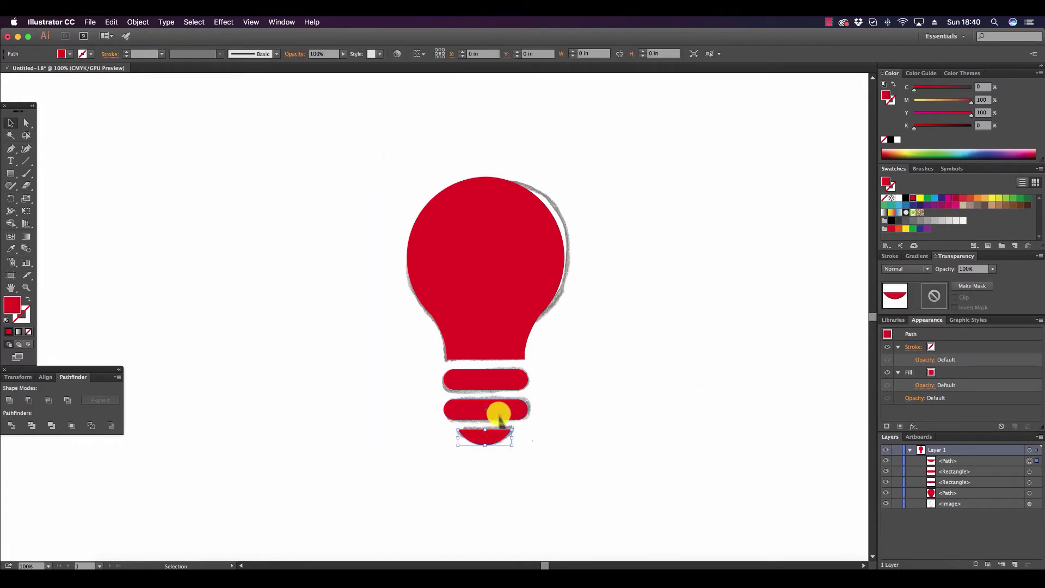
shift+click(498, 411)
shift+click(501, 380)
shift+click(502, 323)
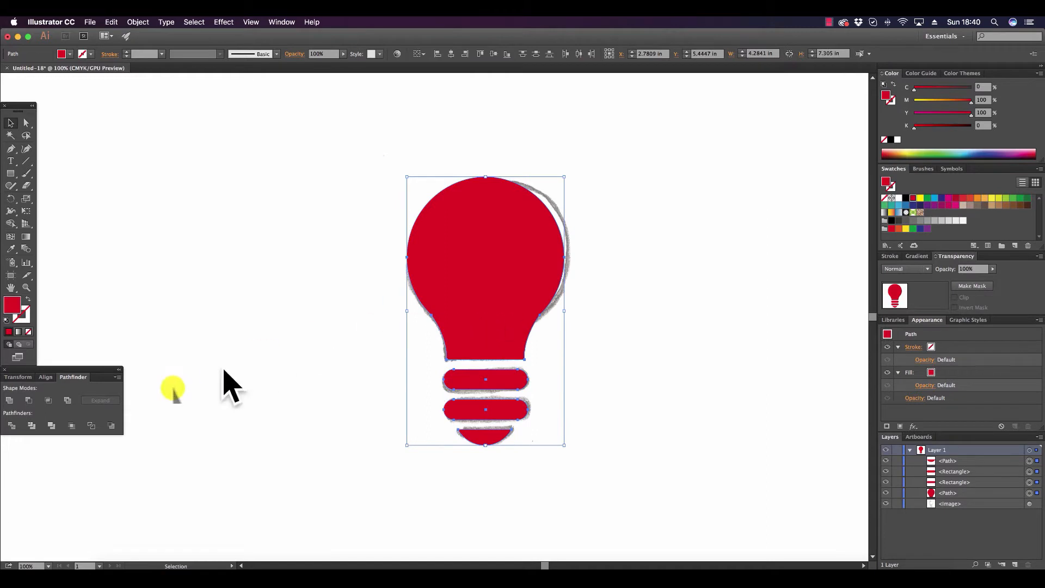
click(48, 377)
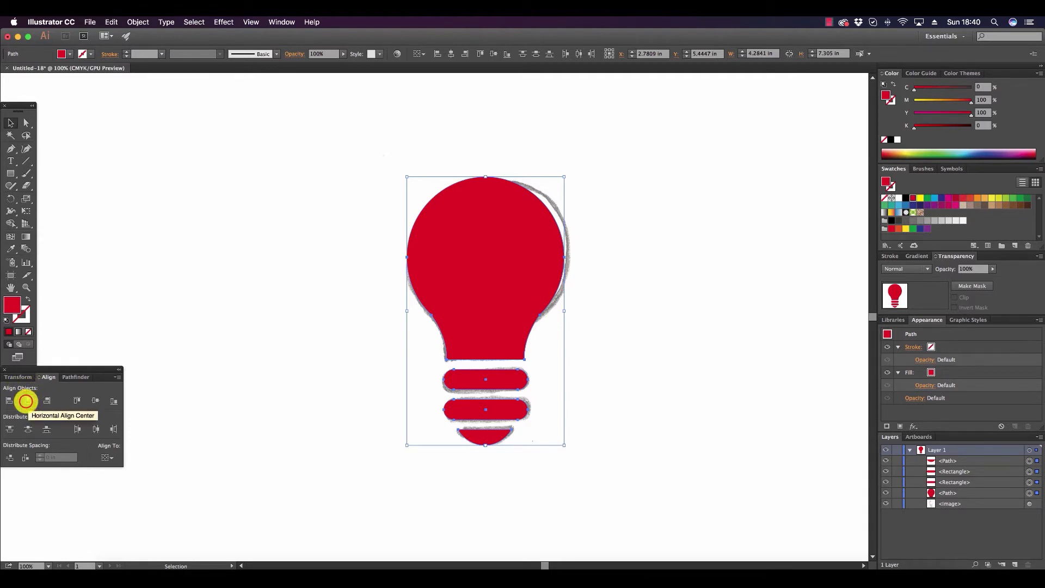
click(27, 401)
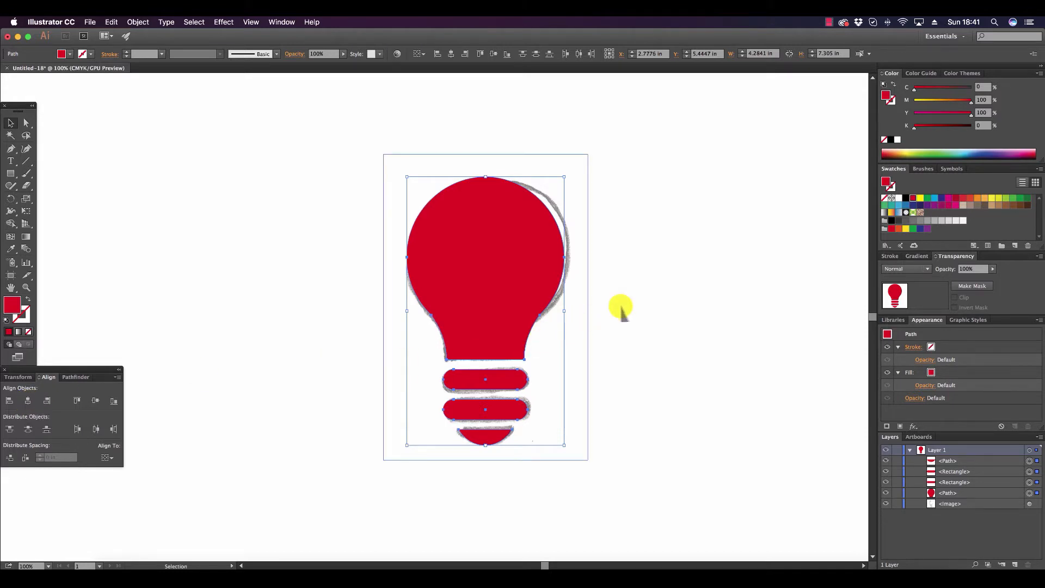
click(662, 293)
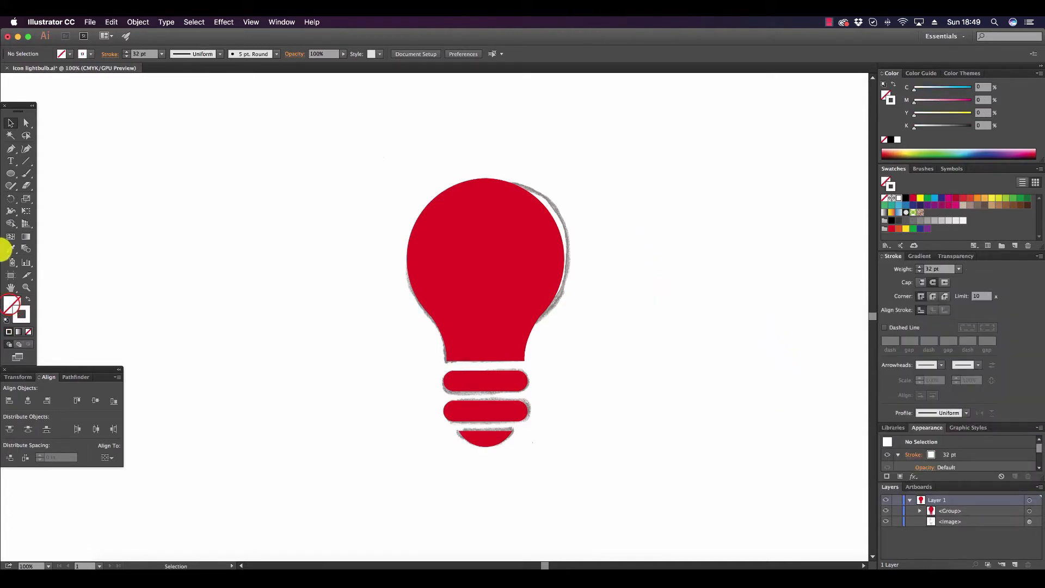
Fill only the bulb shape with an orange-yellow of M 27.45% and Y 93.33%.
click(9, 304)
click(26, 122)
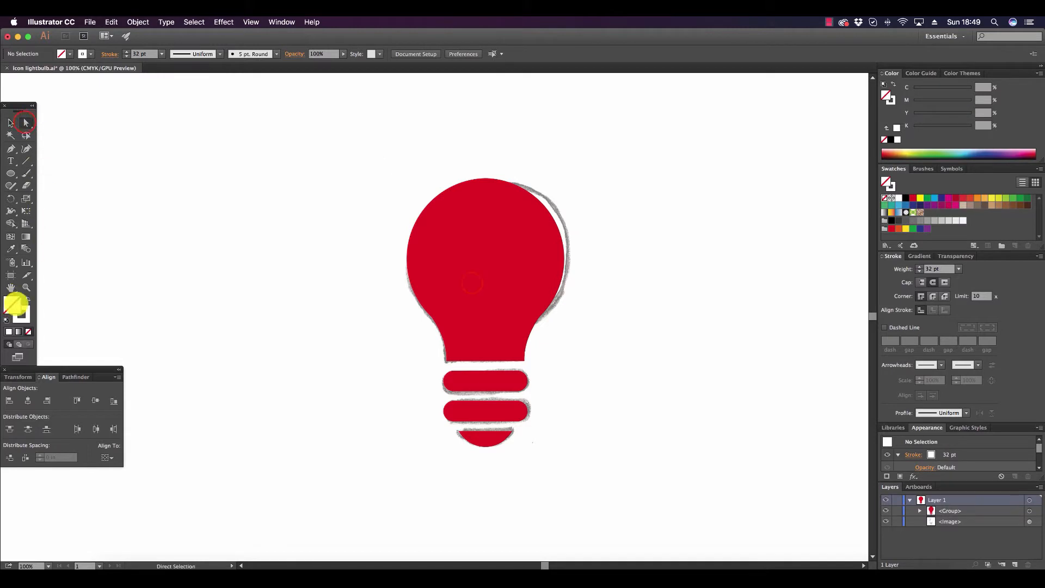
click(472, 283)
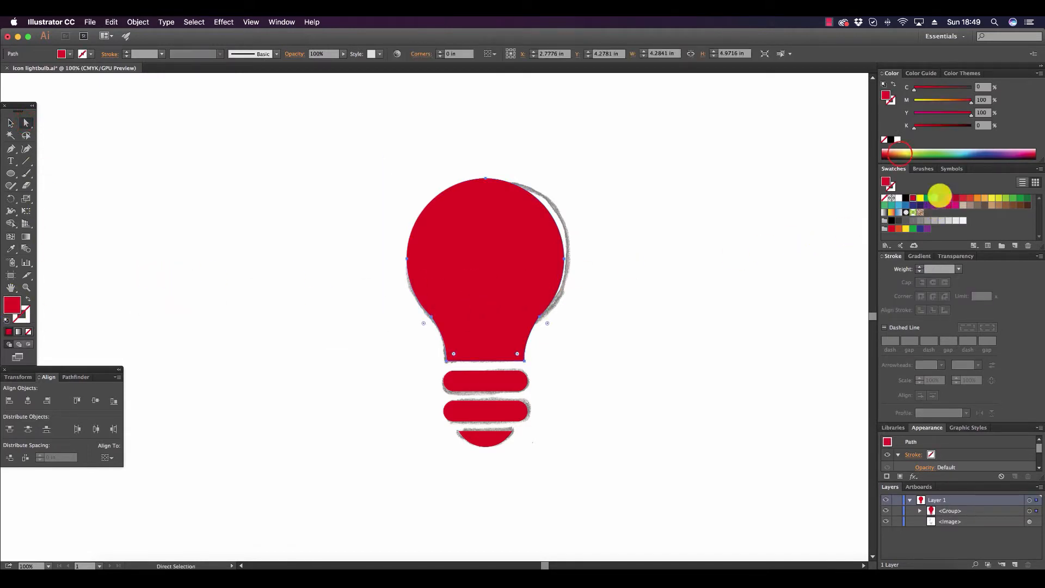
click(899, 153)
drag(900, 154, 899, 153)
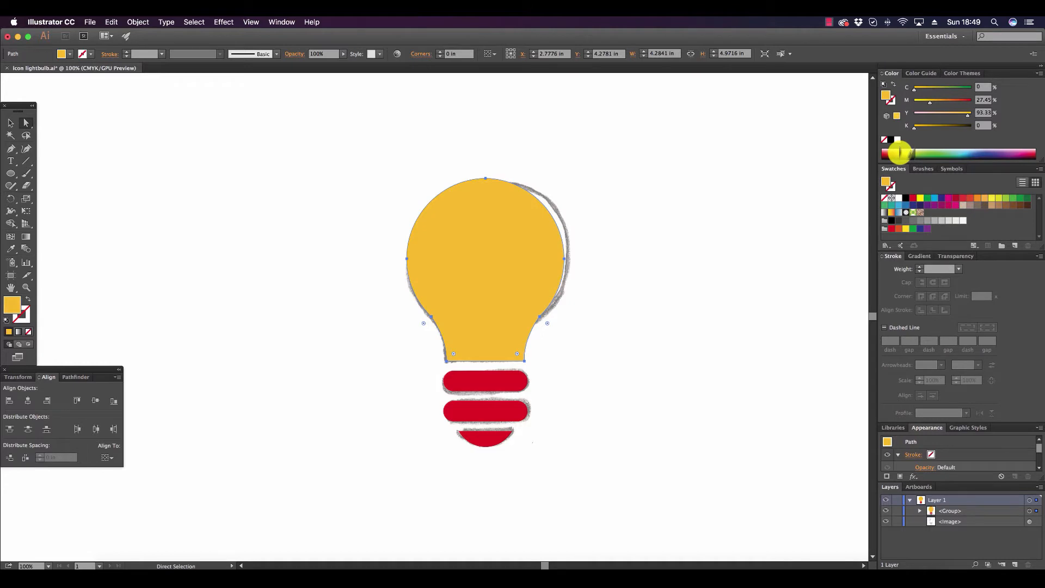
Fill both base rings and the bottom cap with a grey of C 6% and K 52%.
click(496, 378)
shift+click(497, 406)
shift+click(491, 435)
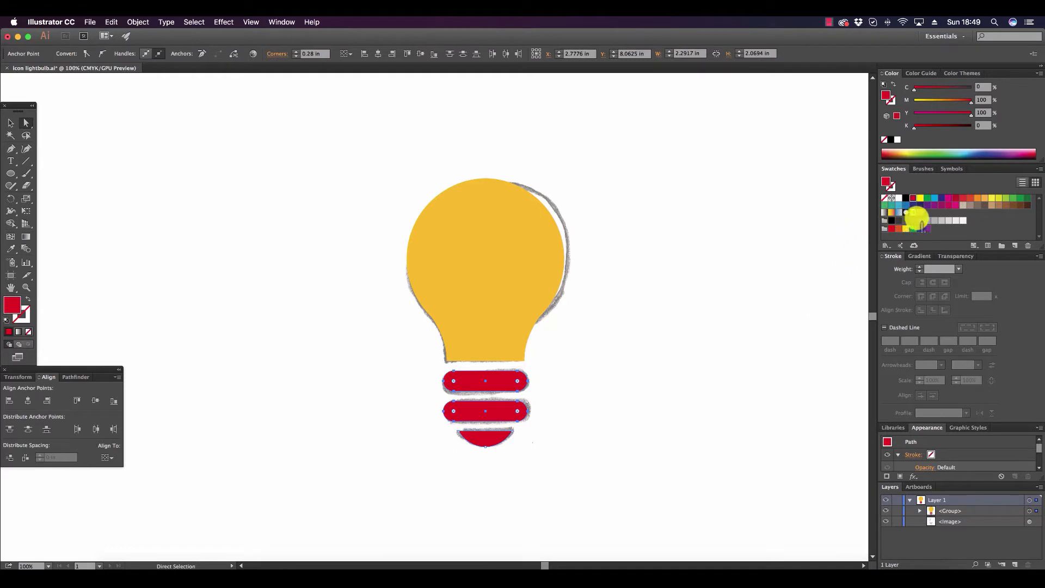
click(920, 221)
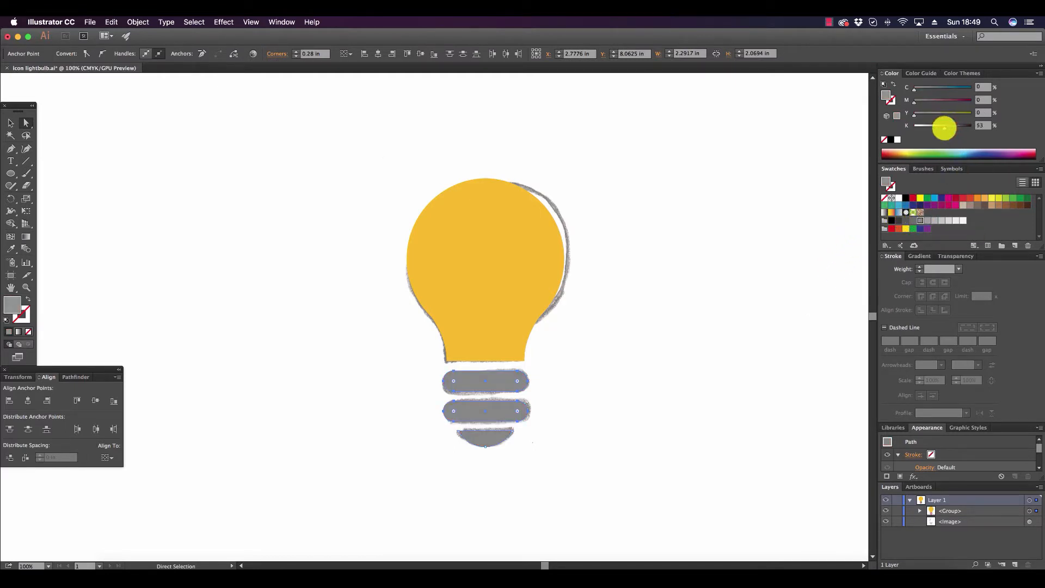
drag(944, 127, 943, 128)
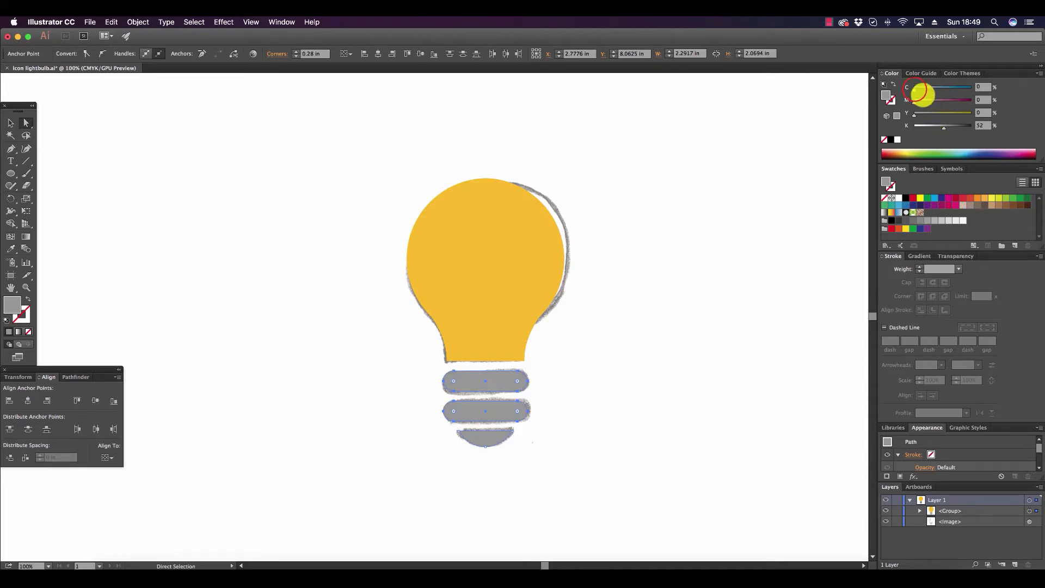
click(513, 276)
Move the grouped coloured bulb out to the right of the sketch, leaving the sketch uncovered for reference.
click(11, 123)
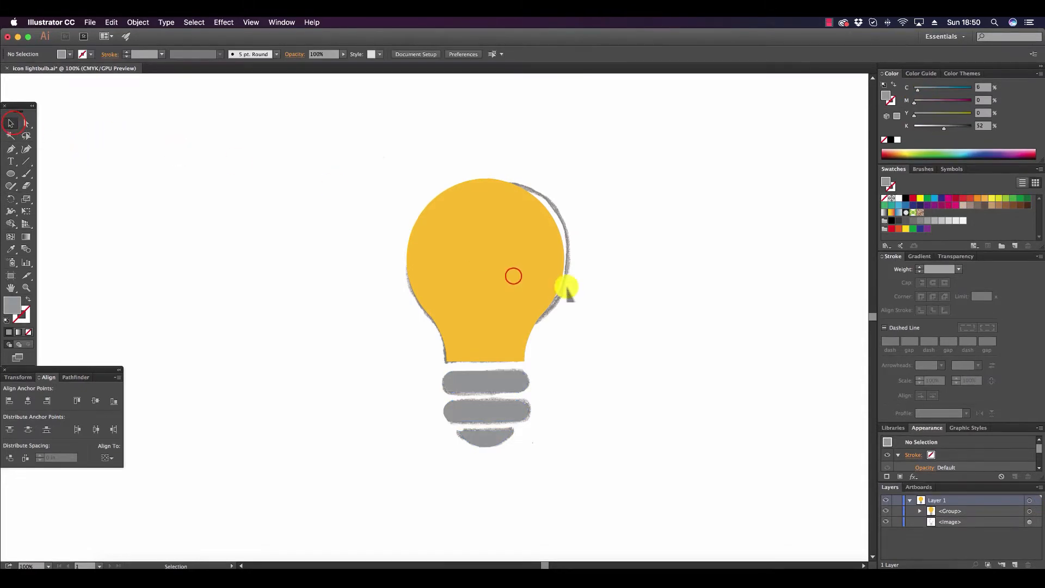
click(513, 276)
click(487, 259)
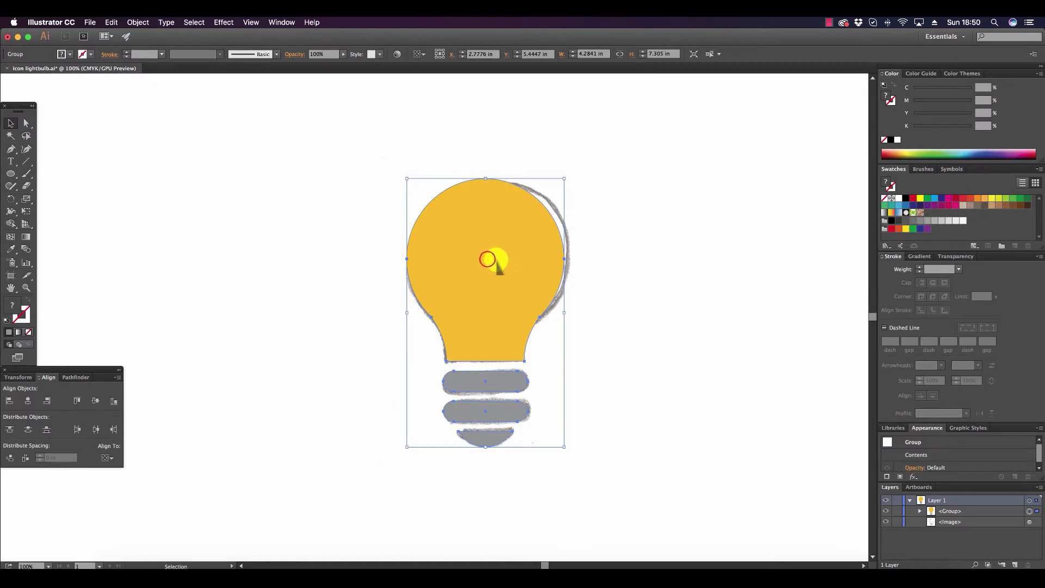
drag(488, 259, 730, 275)
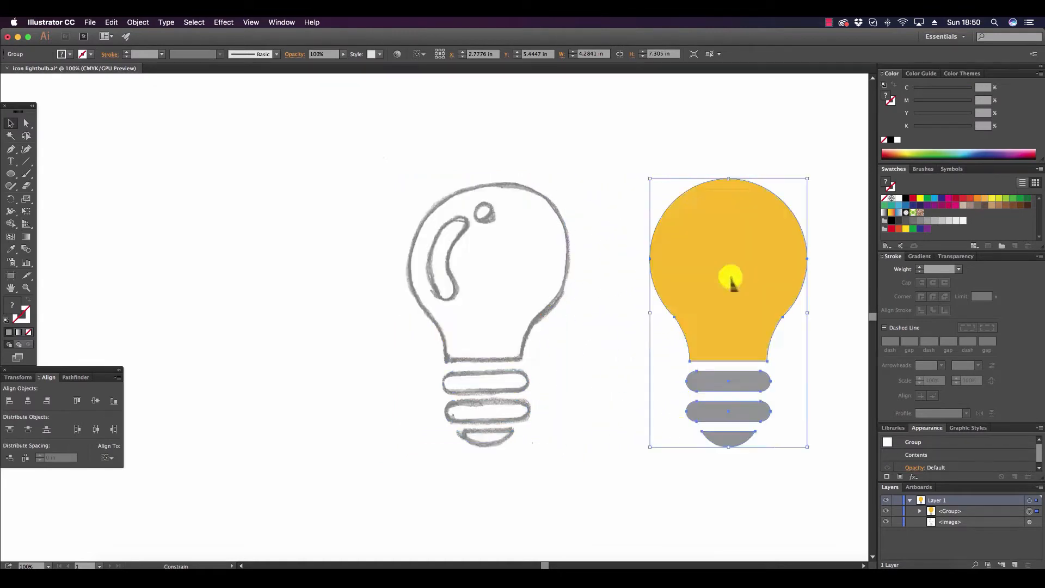
mouse_move(544, 563)
mouse_down()
mouse_move(565, 564)
mouse_move(555, 563)
mouse_up()
click(457, 485)
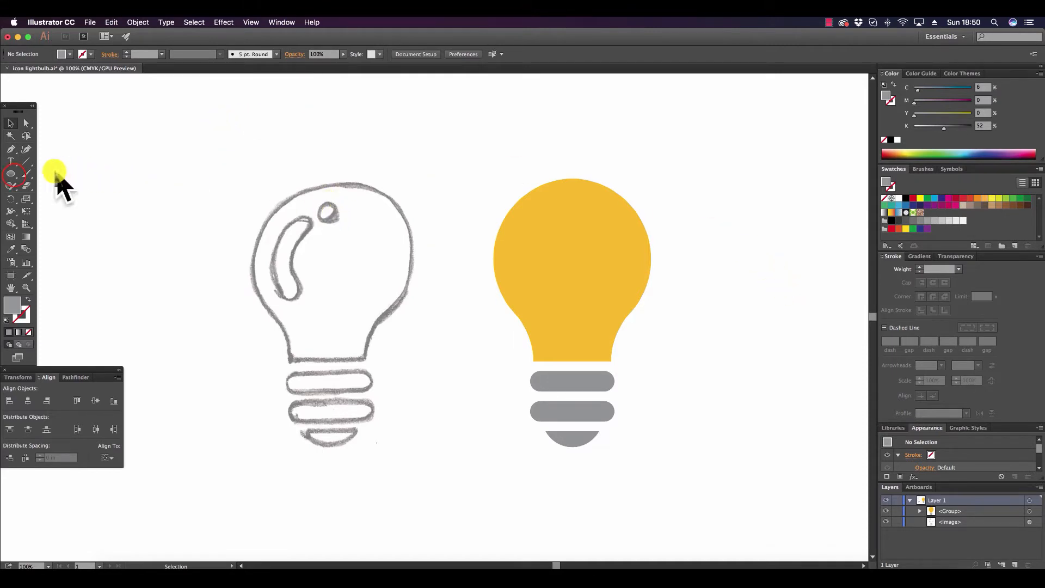
Draw a small circle near the top of the yellow bulb, fill it white and shrink it to about 0.57 in across.
click(11, 174)
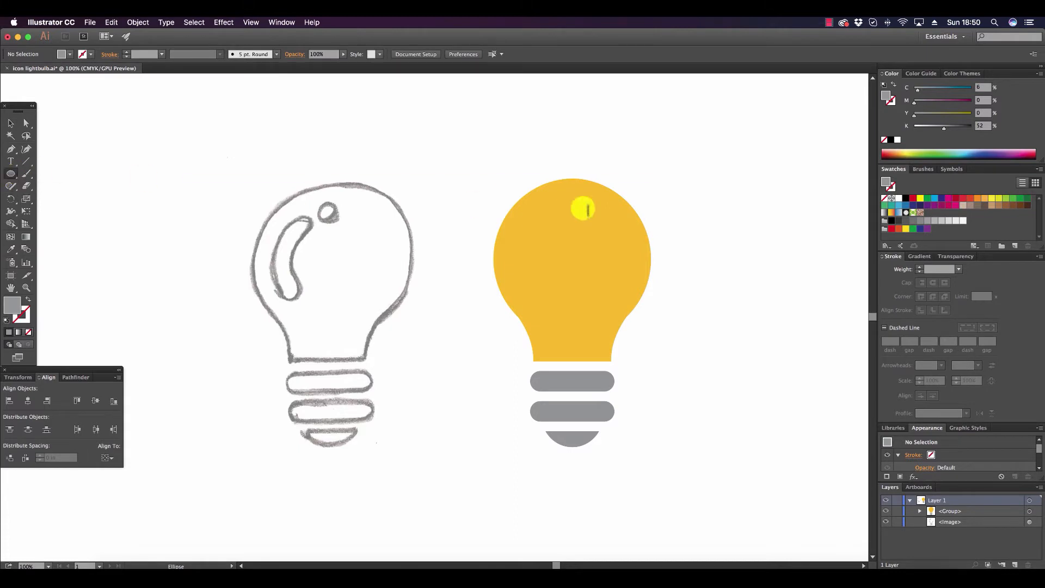
drag(551, 201, 575, 224)
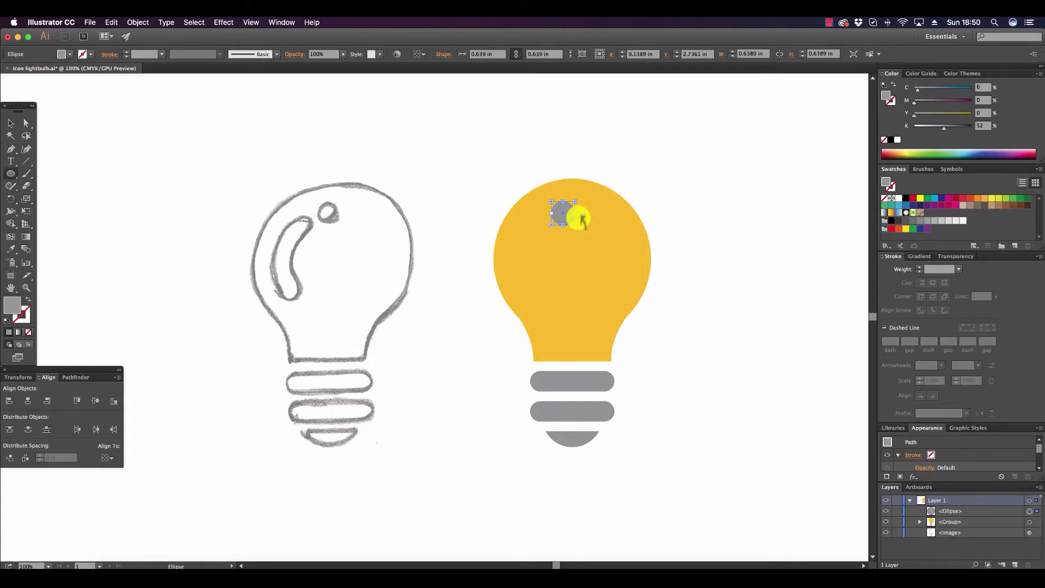
click(898, 201)
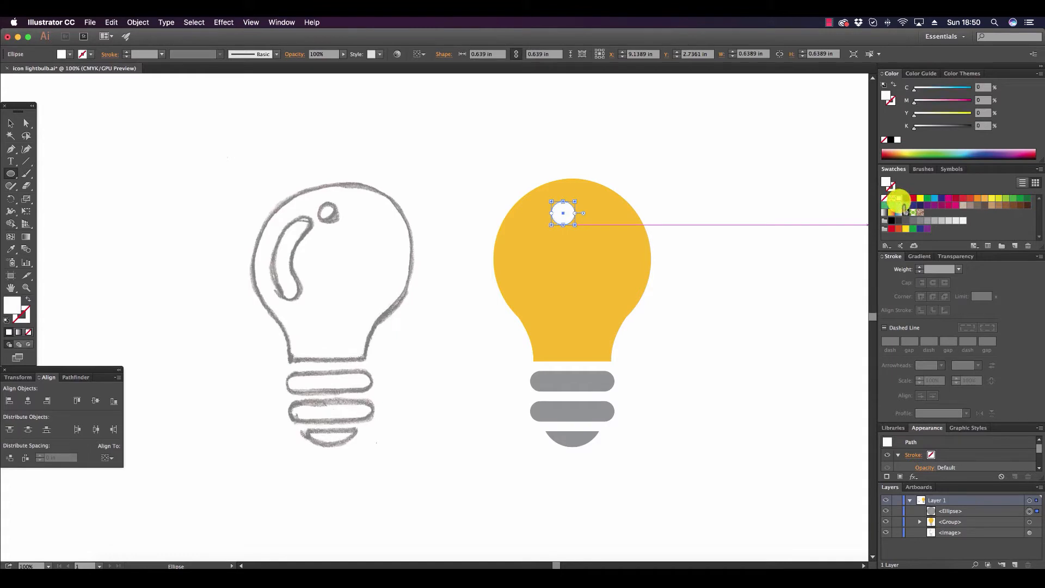
click(6, 123)
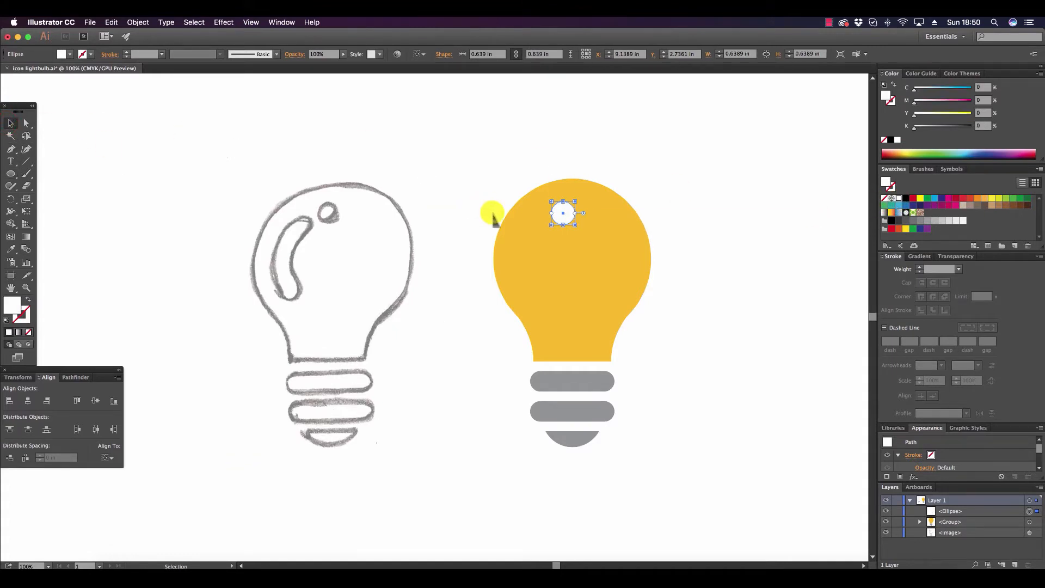
drag(575, 224, 571, 222)
click(742, 218)
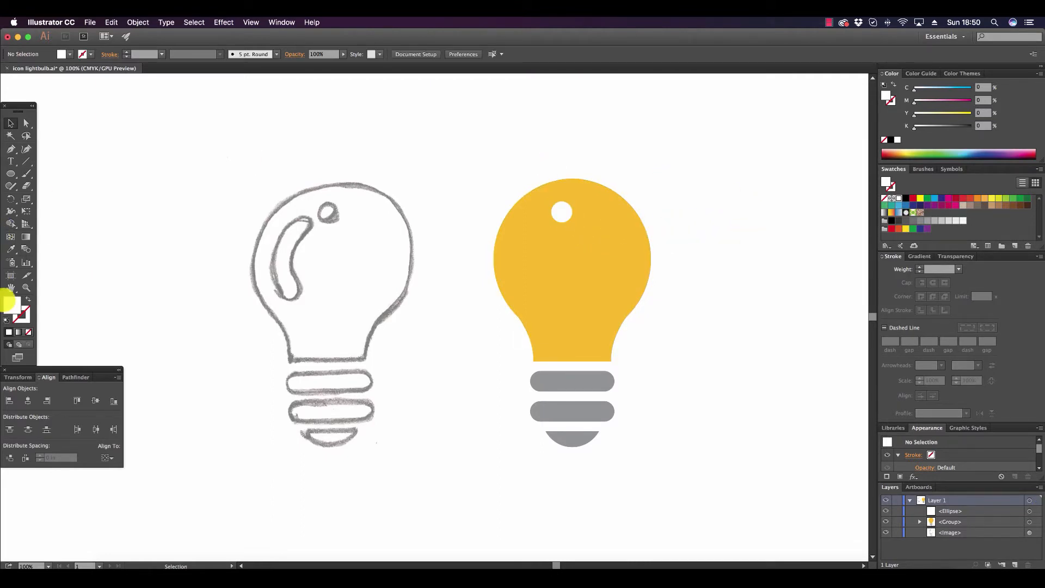
Draw a curved highlight line inside the bulb's left side with the Pen tool, using a white stroke and no fill.
click(20, 320)
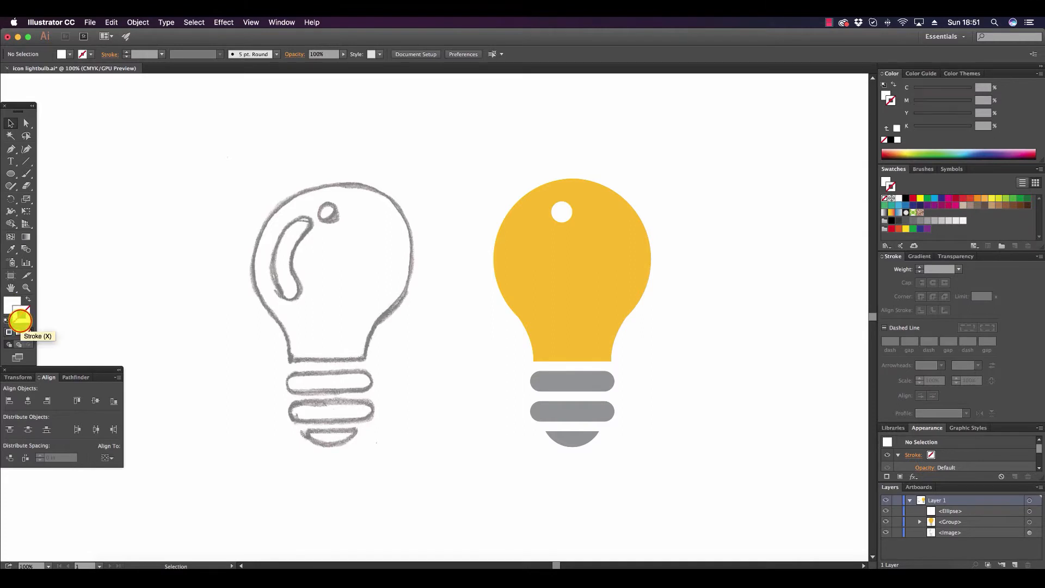
click(895, 198)
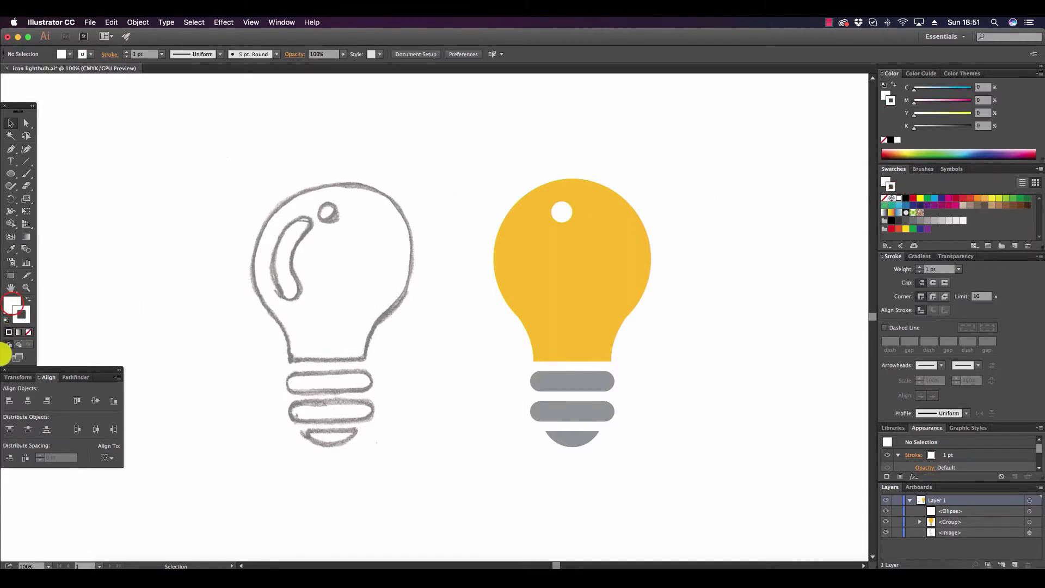
click(11, 307)
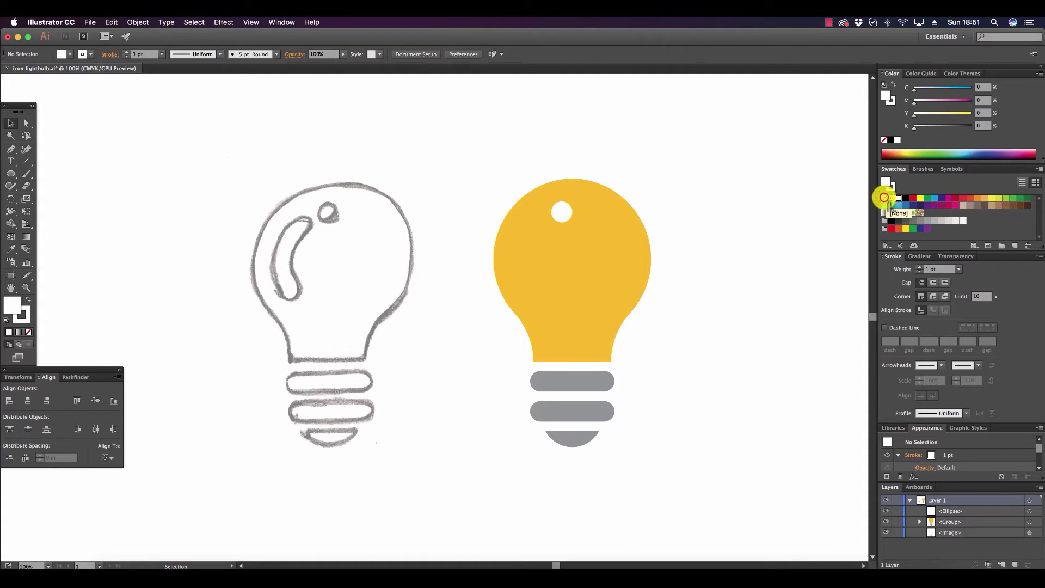
click(884, 197)
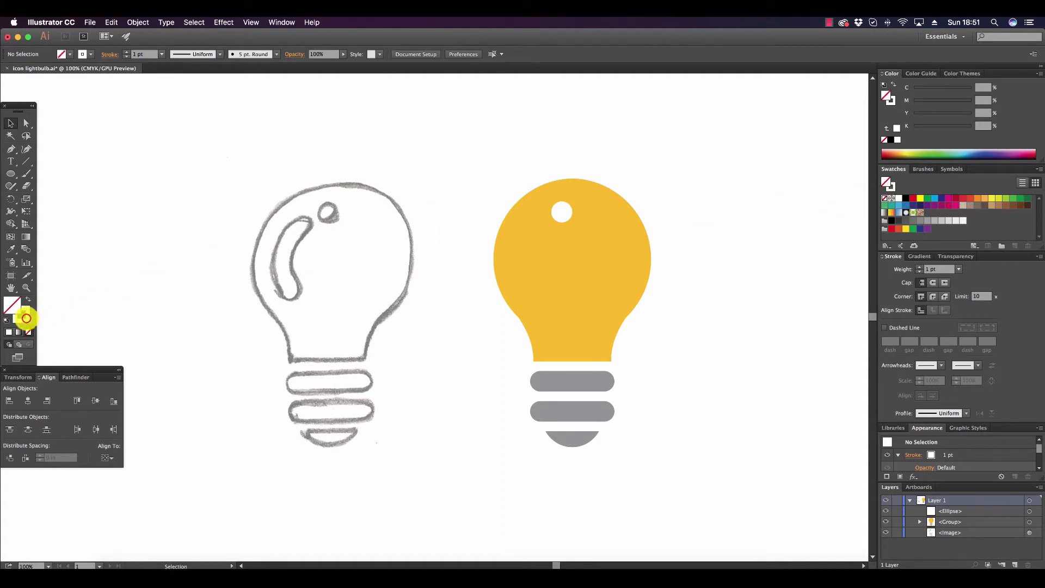
click(26, 317)
click(11, 152)
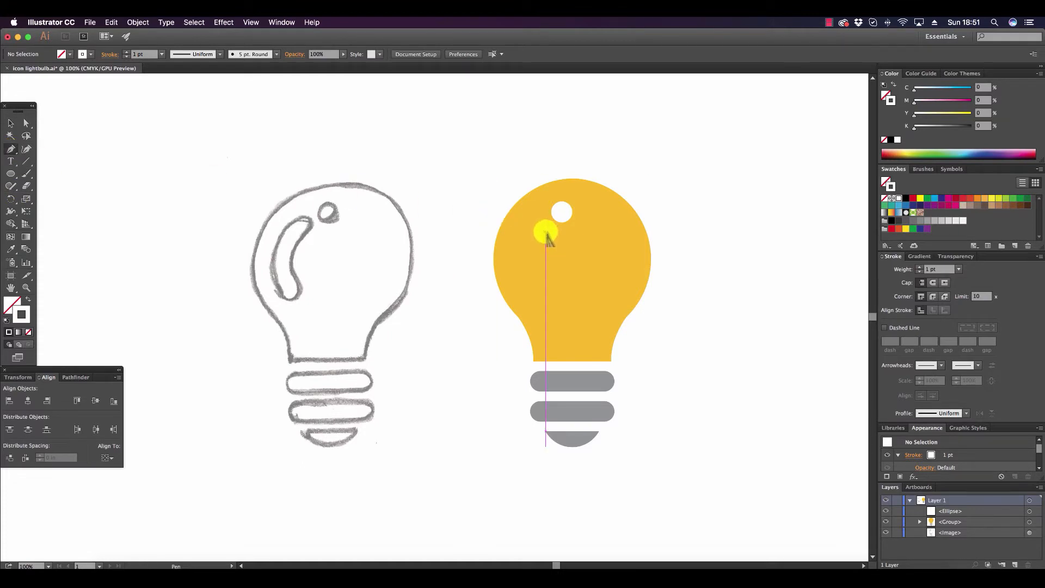
click(535, 298)
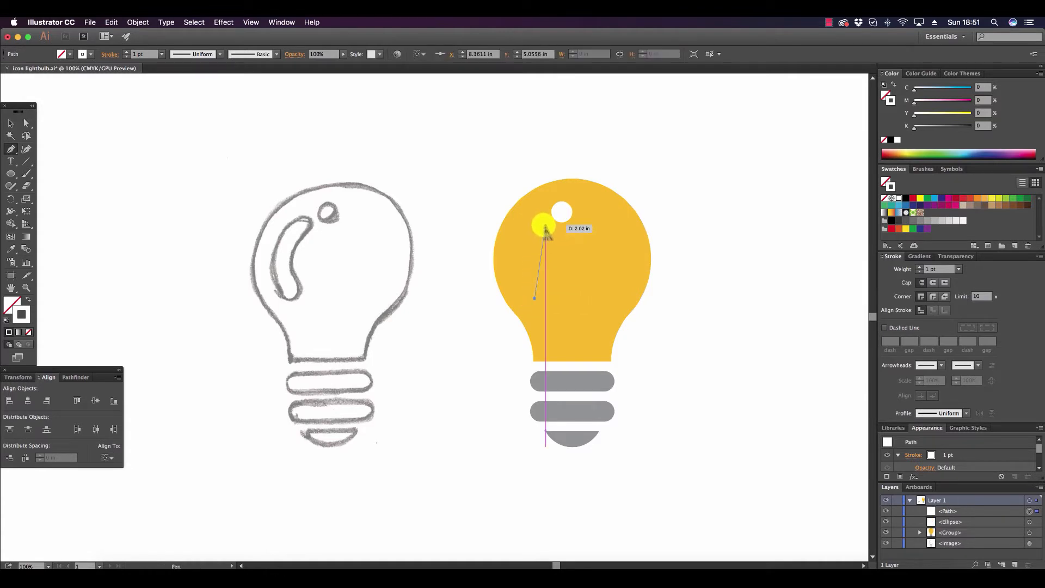
drag(545, 224, 591, 203)
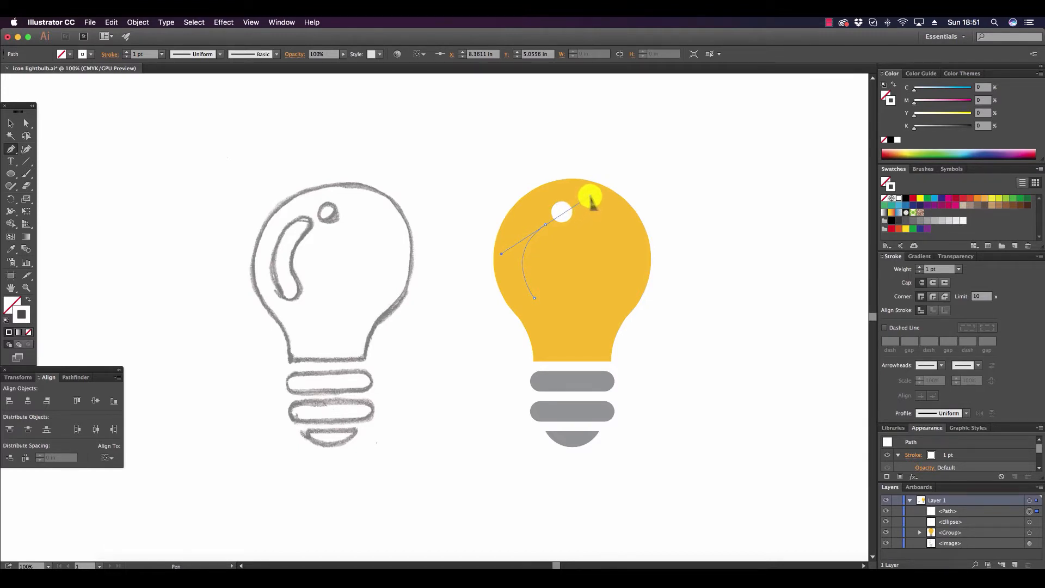
drag(591, 203, 590, 195)
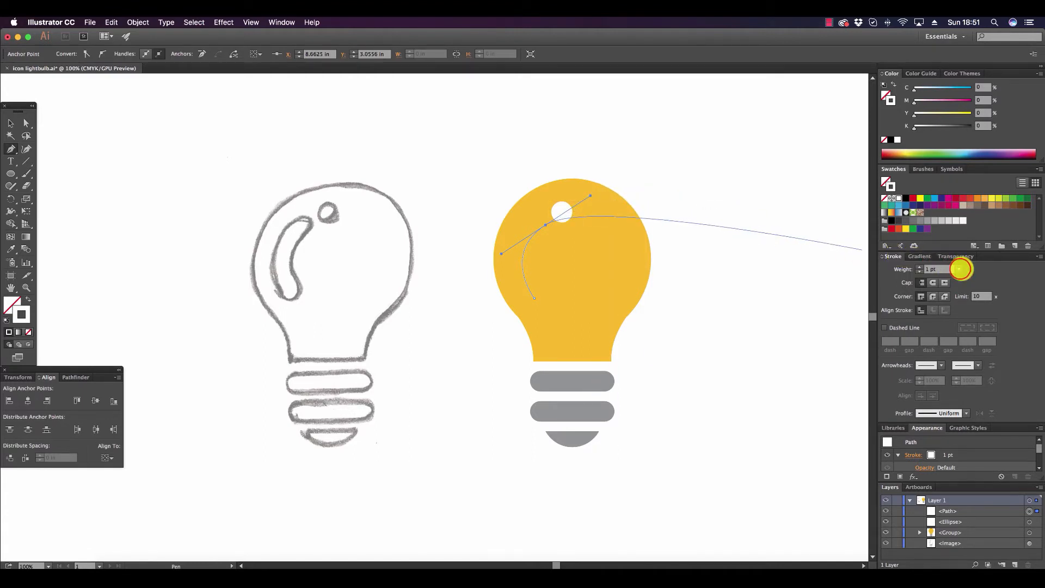
Give the curved highlight line a 35 pt stroke weight with round caps.
click(958, 269)
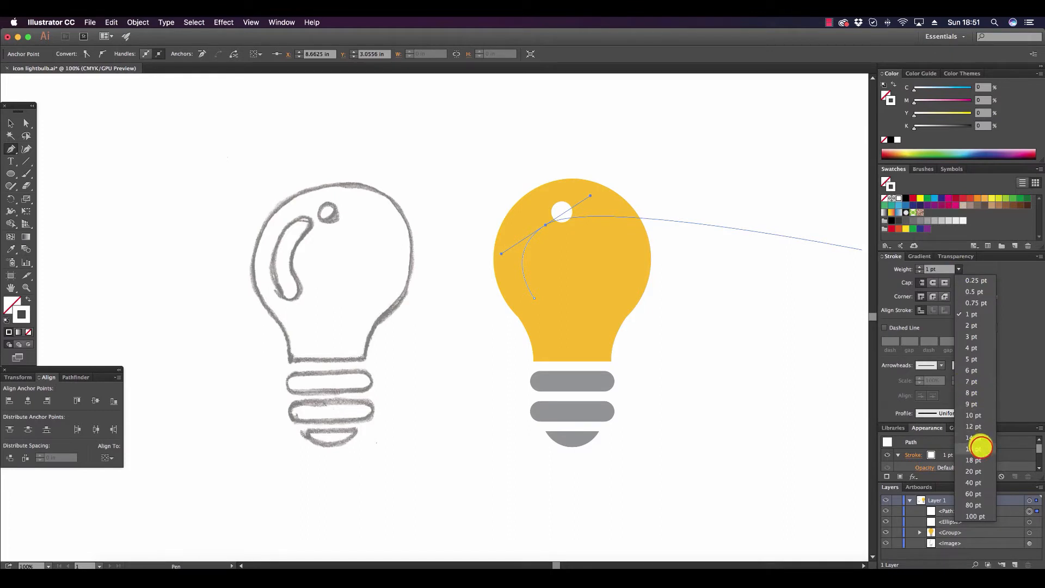
click(981, 447)
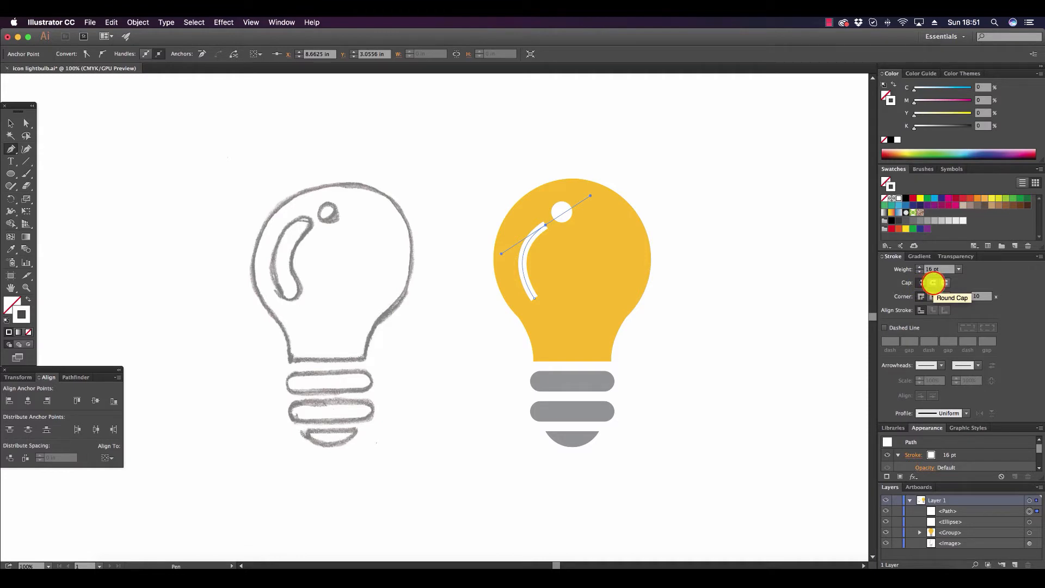
click(933, 282)
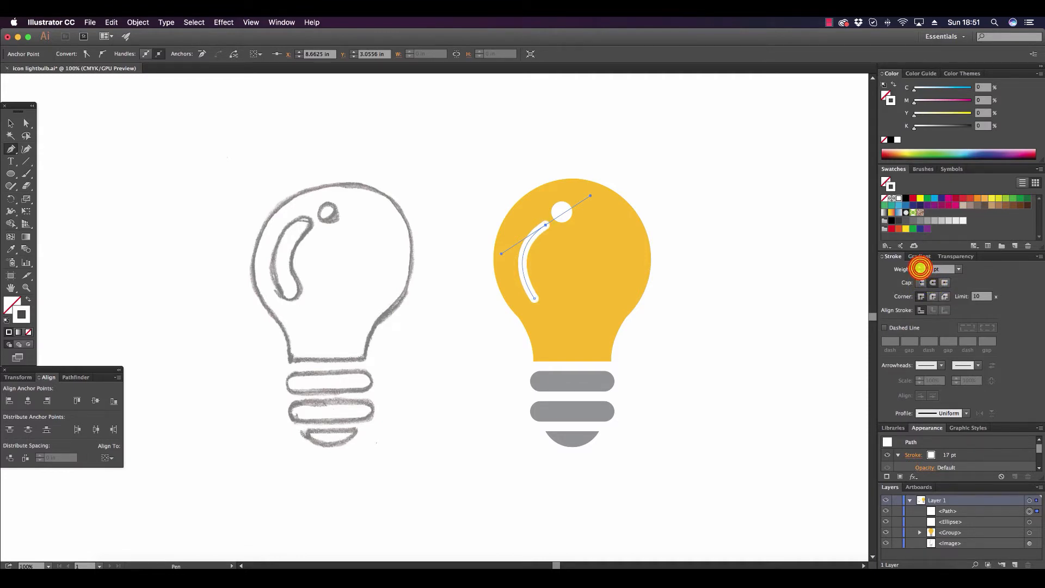
click(919, 266)
click(919, 266)
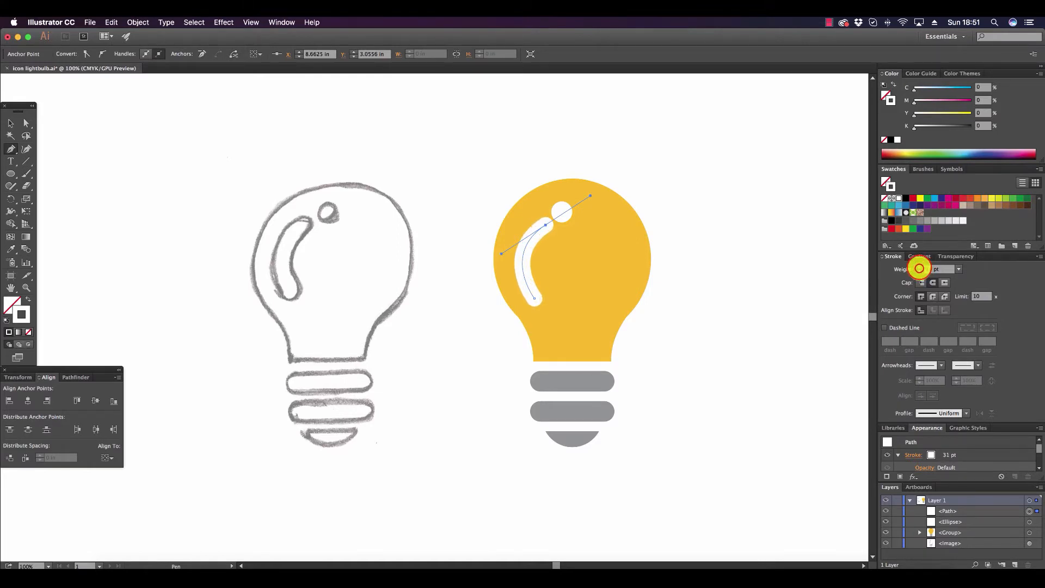
click(920, 266)
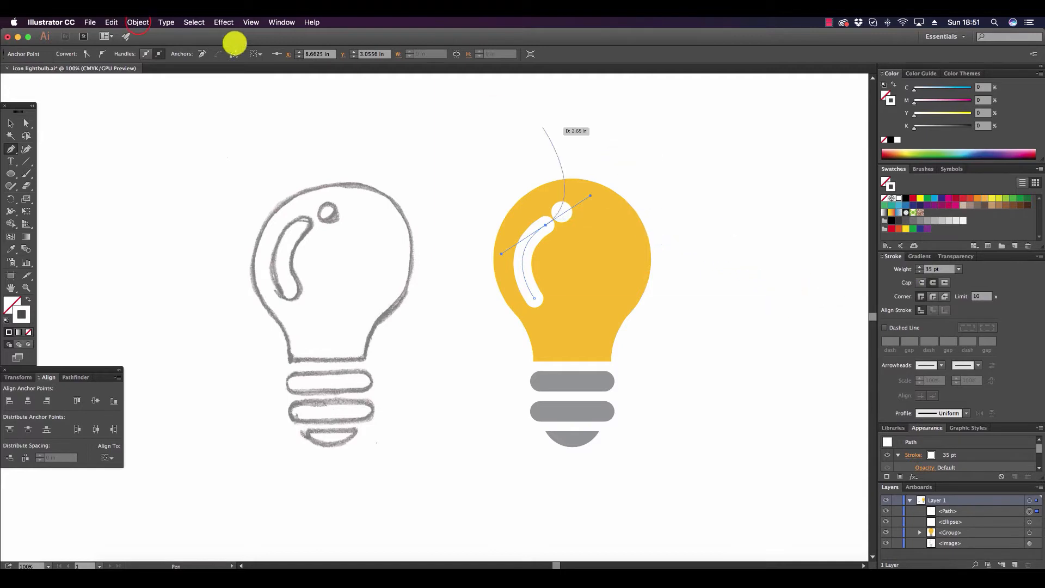
Expand the curved highlight line into a shape, expanding only its stroke and not its fill.
click(138, 22)
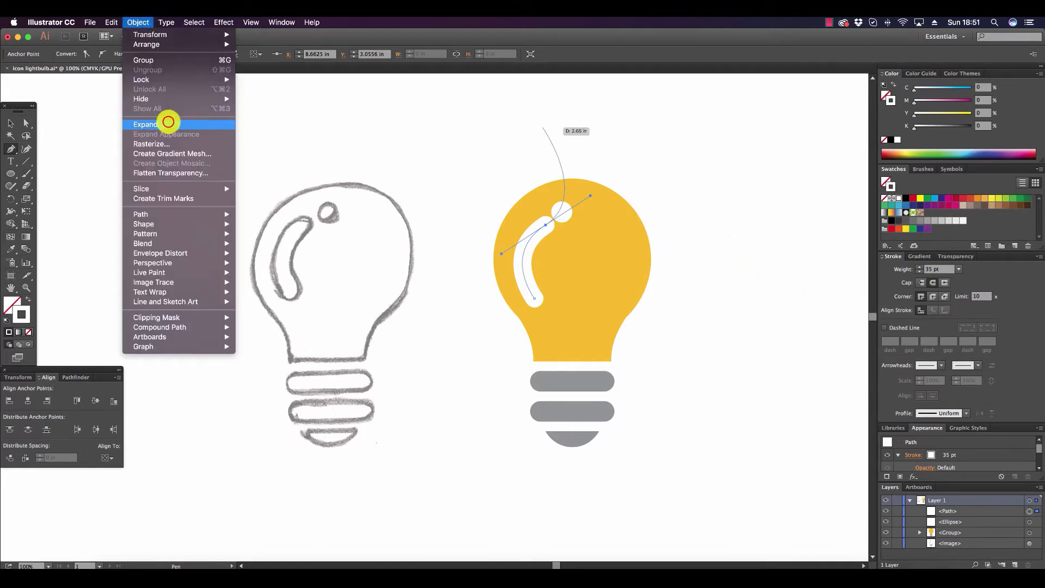
click(164, 124)
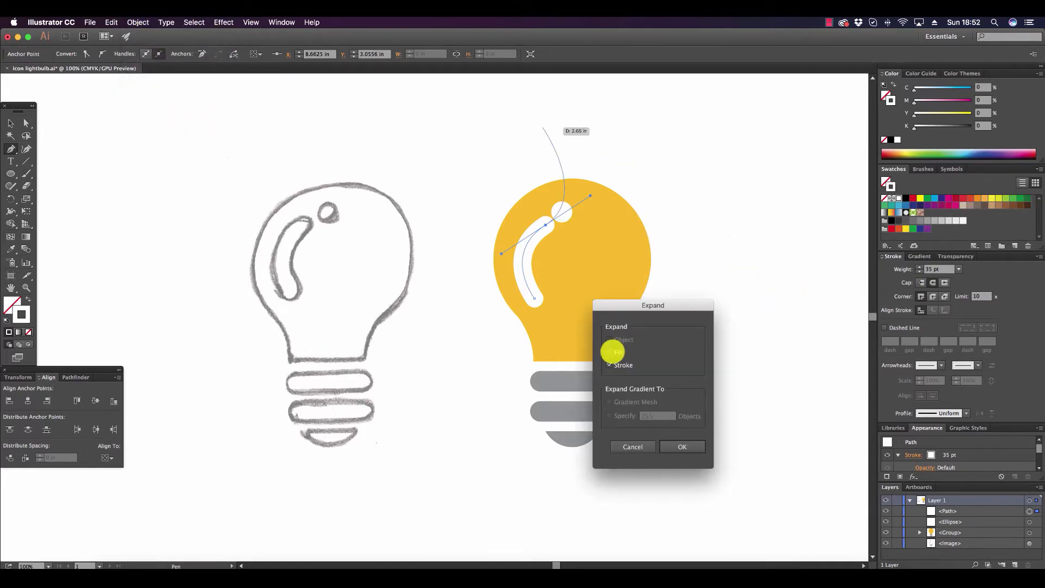
click(612, 352)
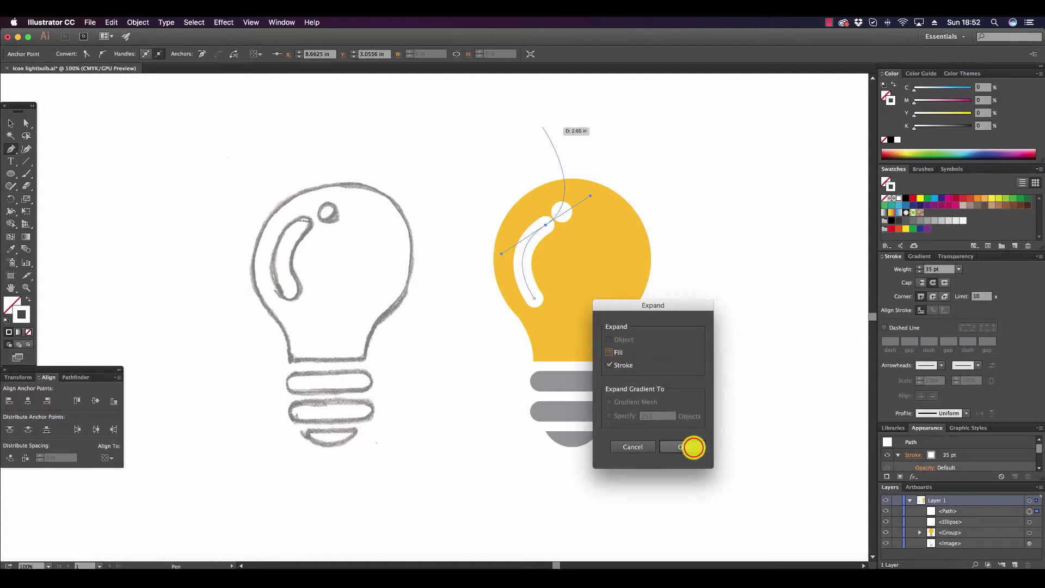
click(692, 448)
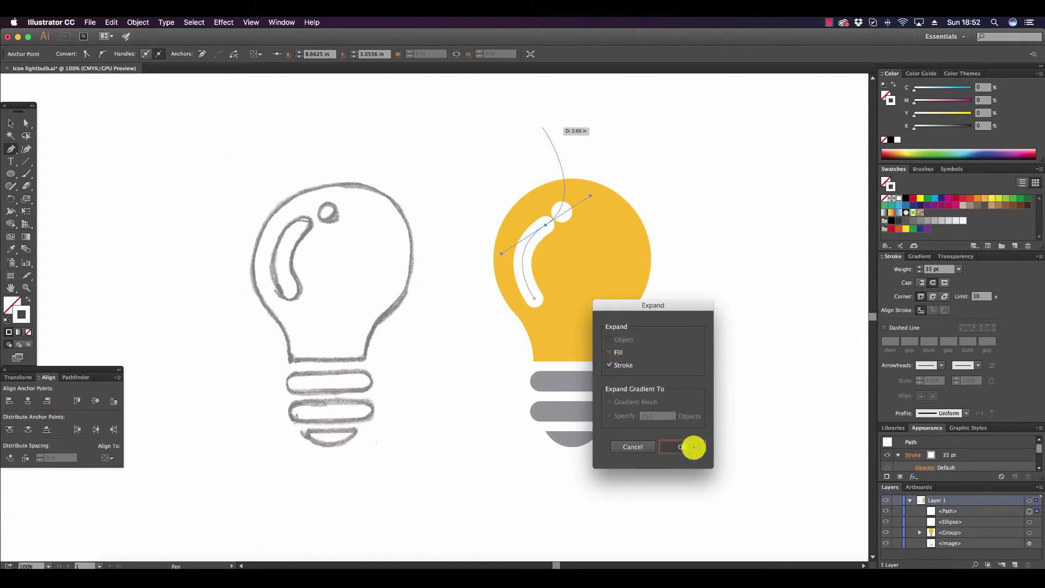
Move the white circle and the curved highlight slightly up and to the right, leaving a gap between them.
click(10, 122)
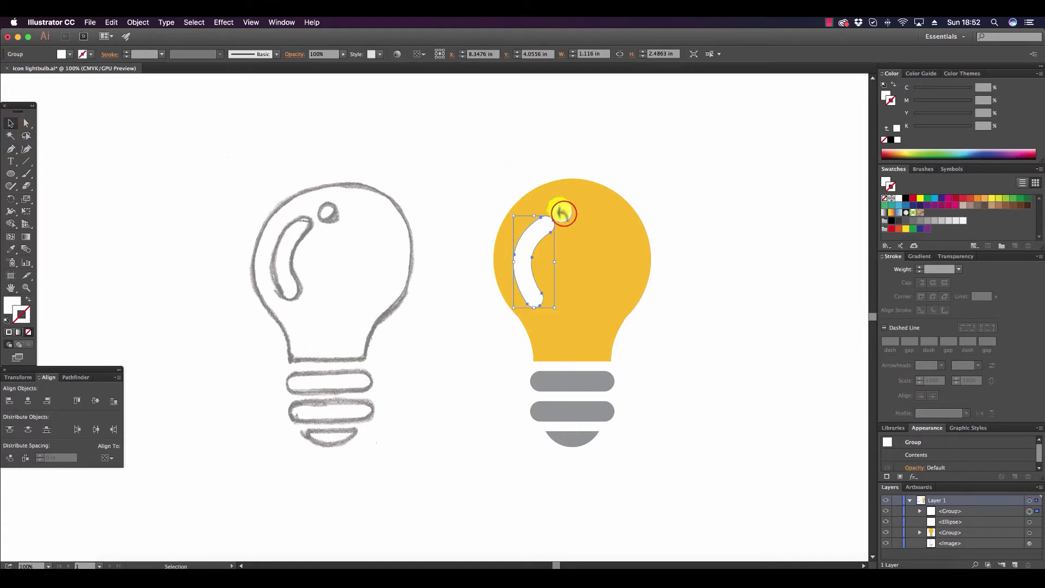
drag(562, 212, 568, 210)
click(621, 130)
drag(535, 248, 538, 234)
click(585, 128)
drag(567, 203, 571, 203)
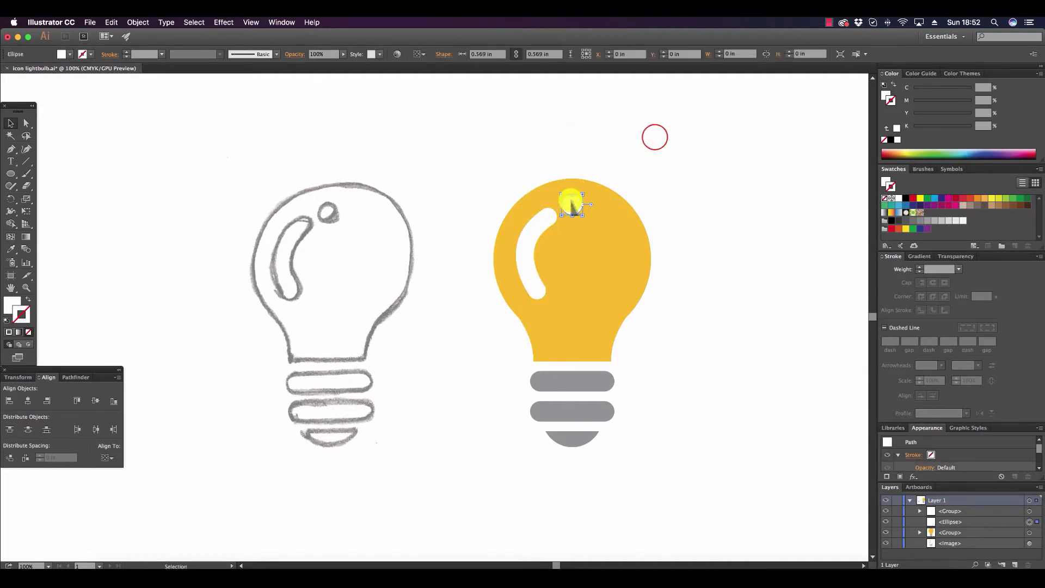
click(655, 137)
Stretch the curved highlight to about 2.62 in tall and nudge it slightly upward.
click(534, 296)
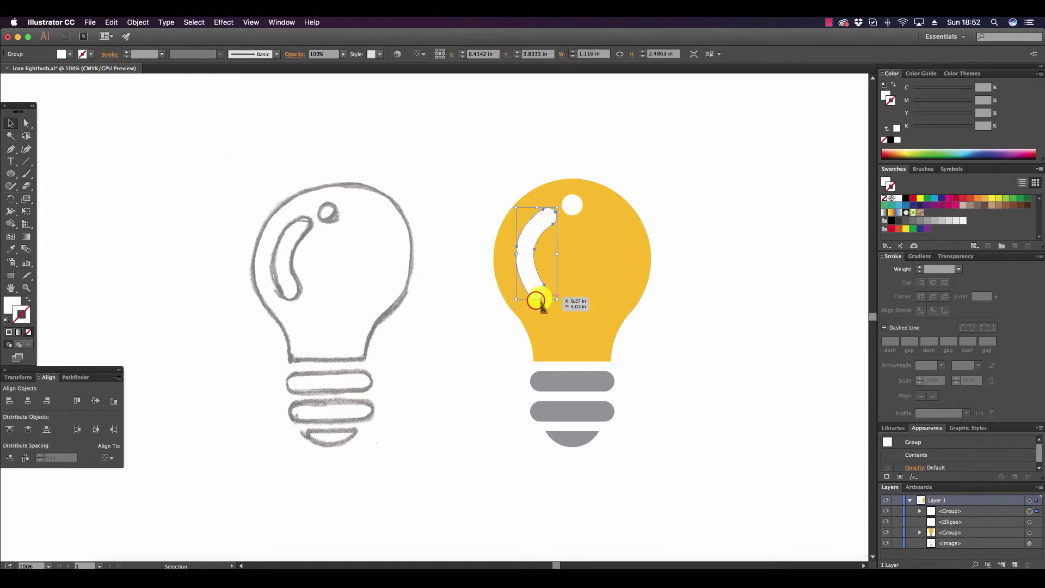
drag(535, 301, 537, 303)
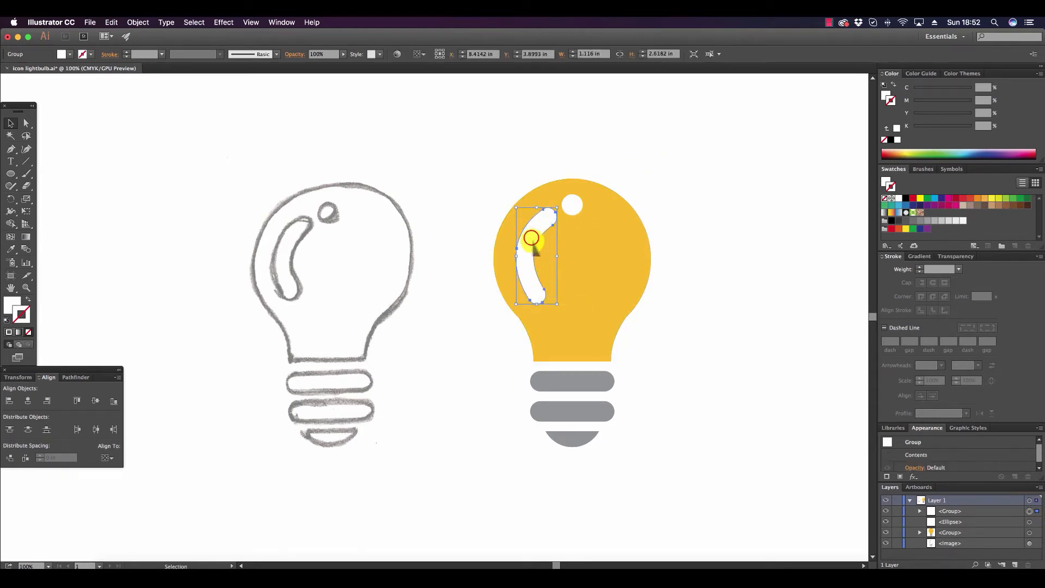
click(573, 203)
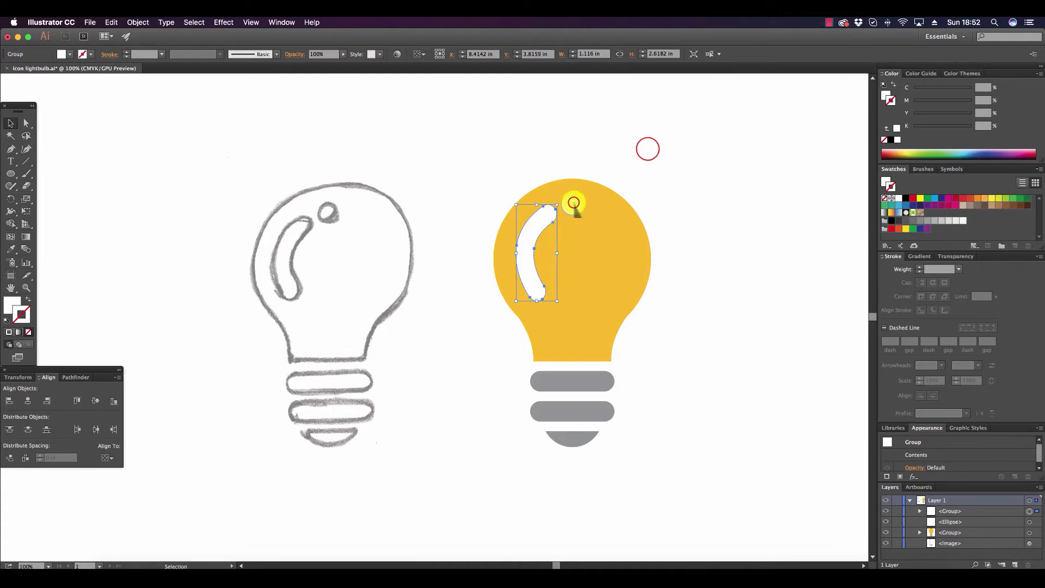
click(647, 150)
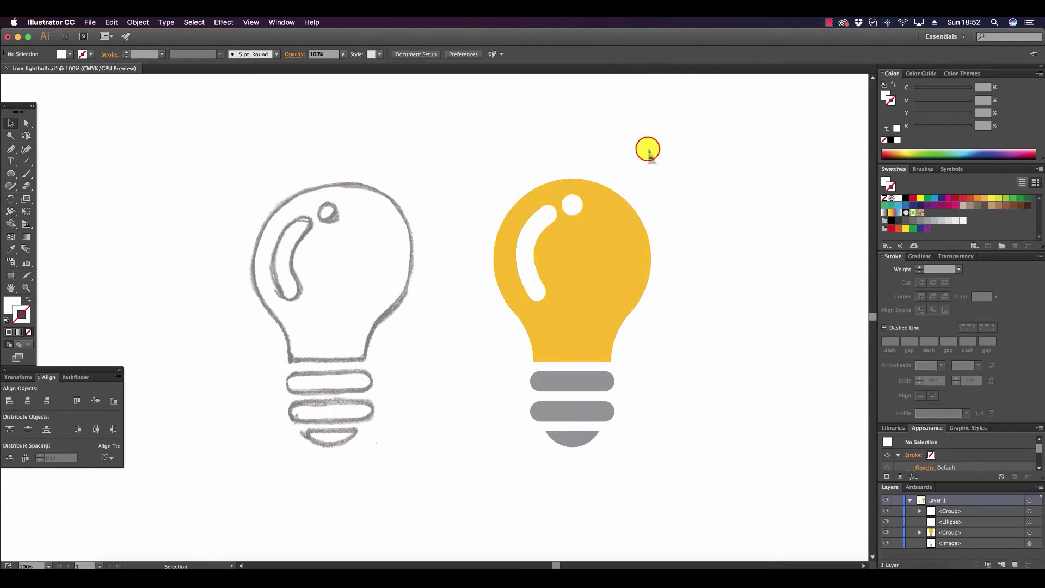
Group the white circle and the curved highlight together.
click(573, 205)
shift+click(546, 229)
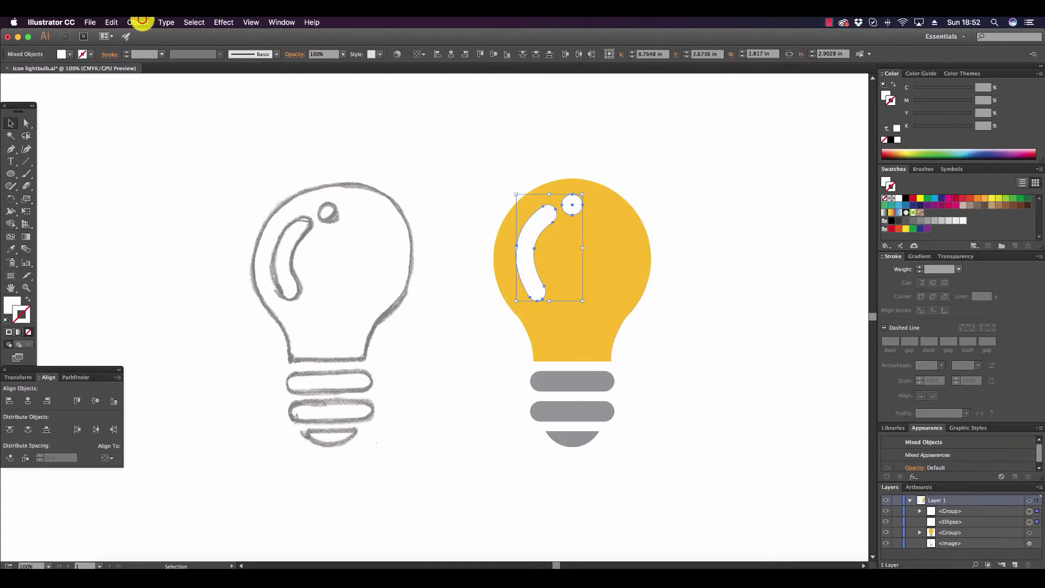
click(140, 21)
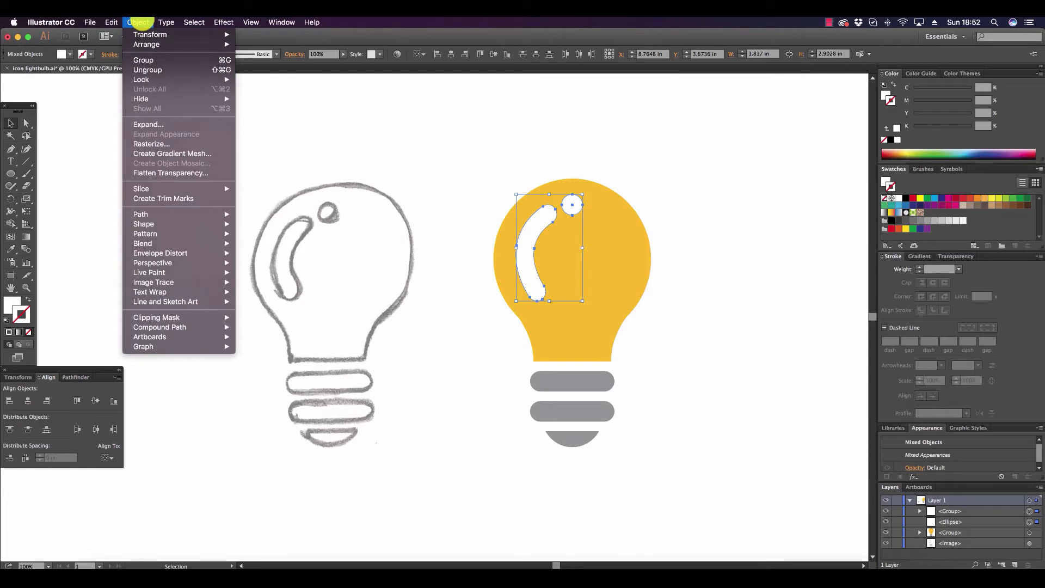
click(158, 60)
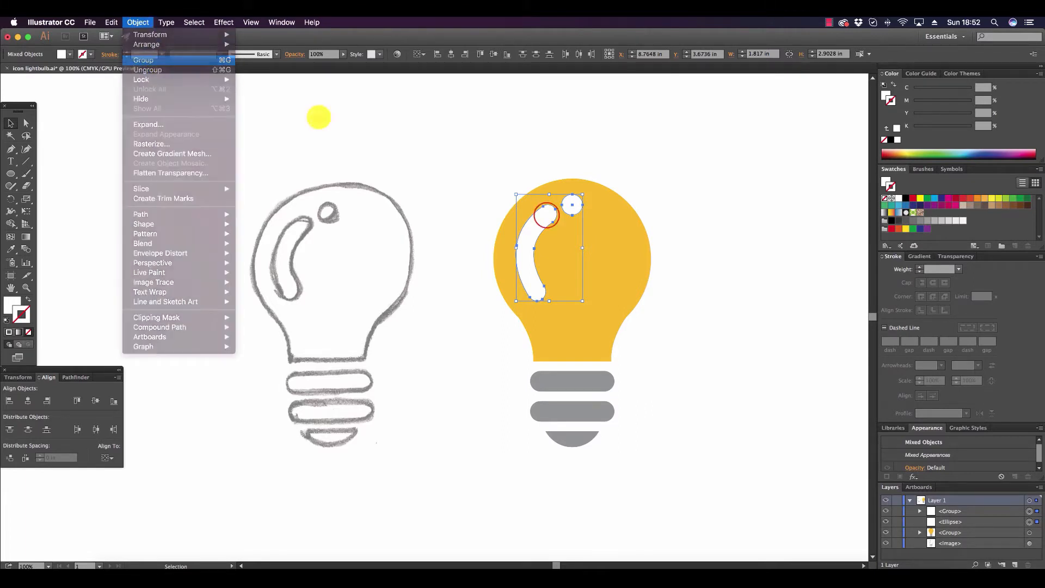
Nudge the grouped white highlights slightly downward on the bulb.
drag(546, 219, 548, 222)
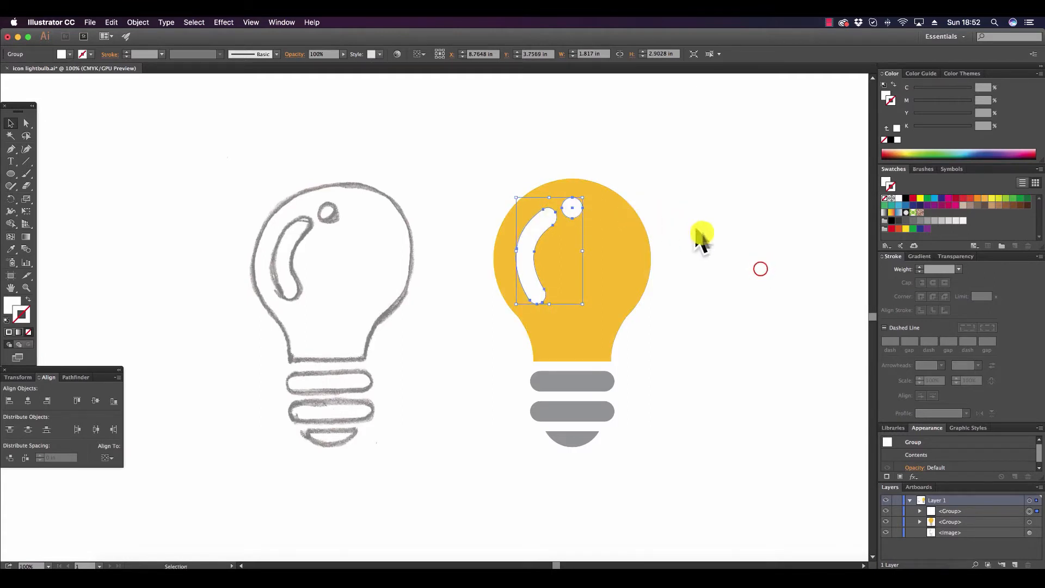
click(761, 269)
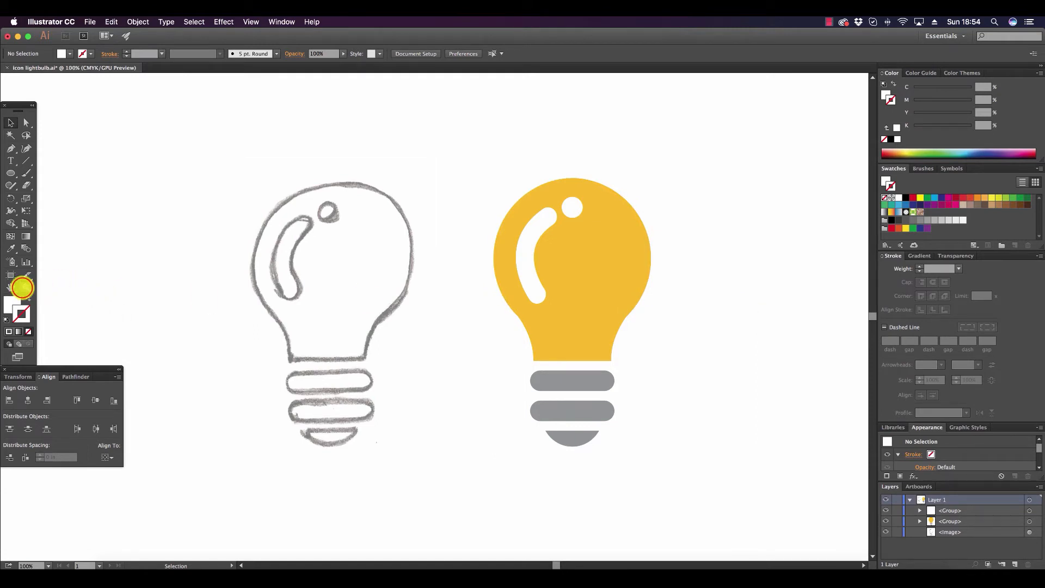
Smooth the lower-left neck curve by extending its lower direction handle slightly upward with the Direct Selection tool.
click(24, 287)
click(551, 323)
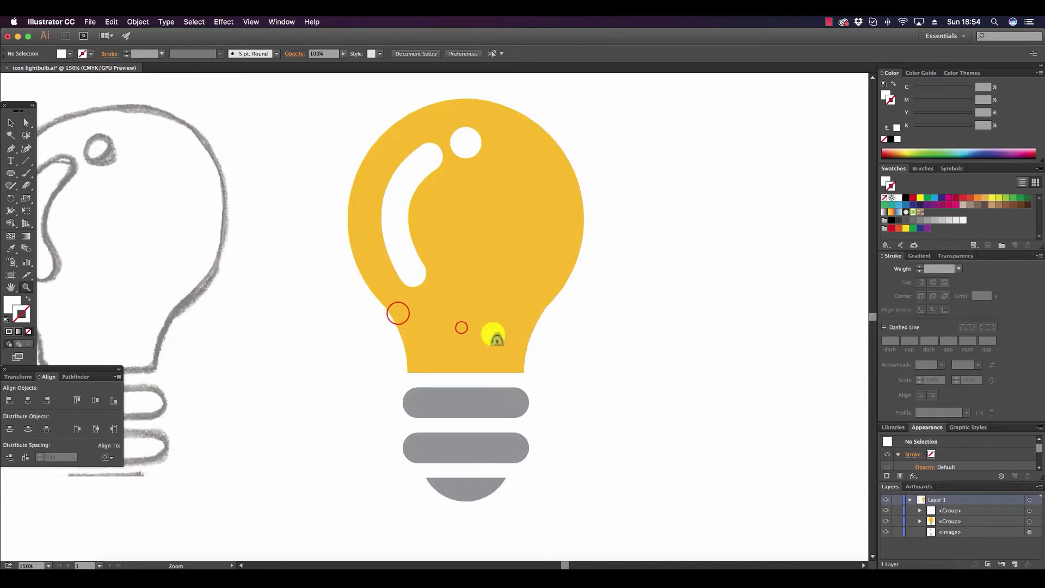
click(457, 326)
click(401, 311)
click(401, 311)
click(406, 311)
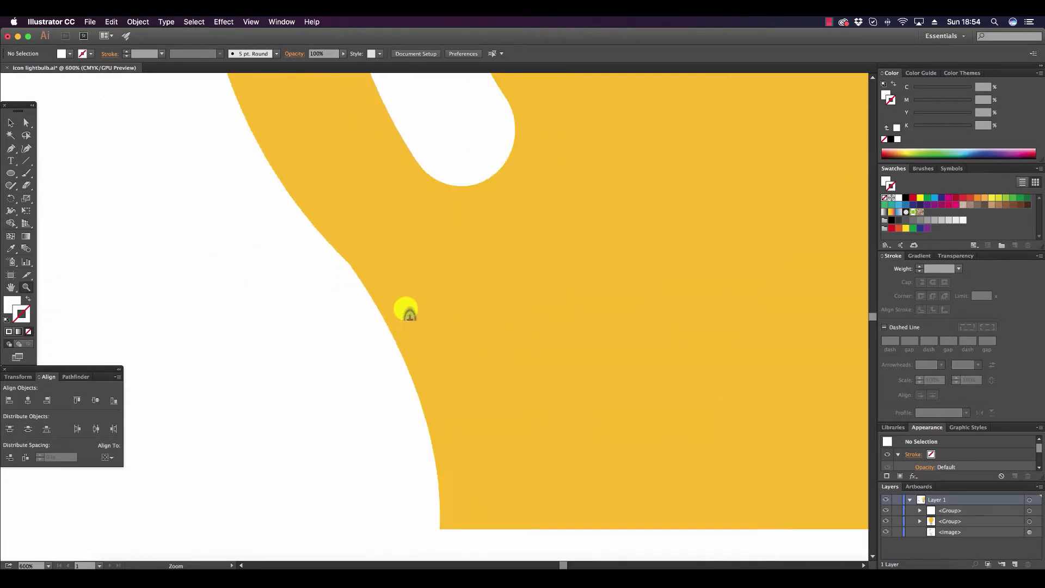
click(13, 300)
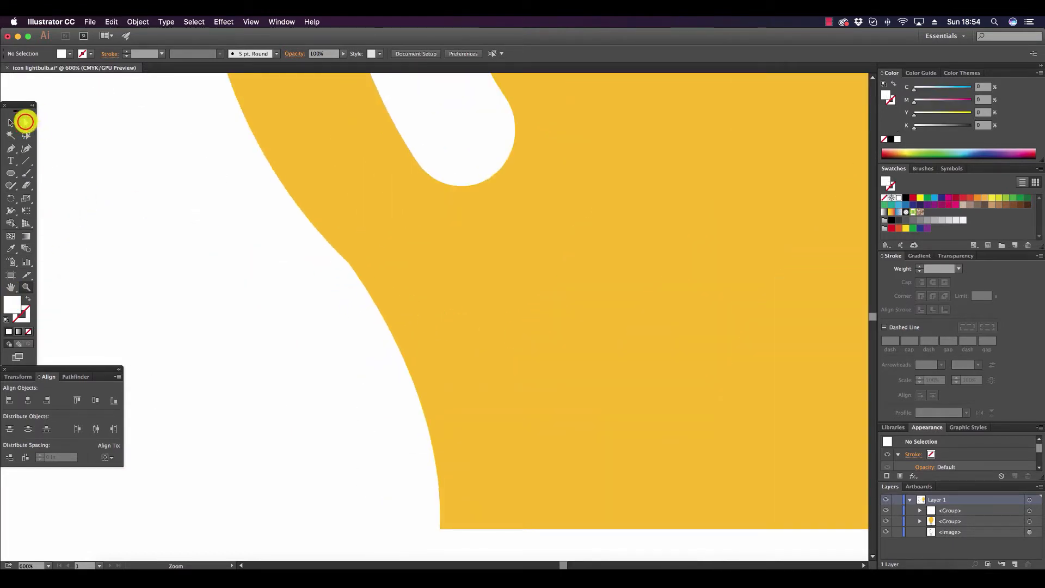
click(25, 122)
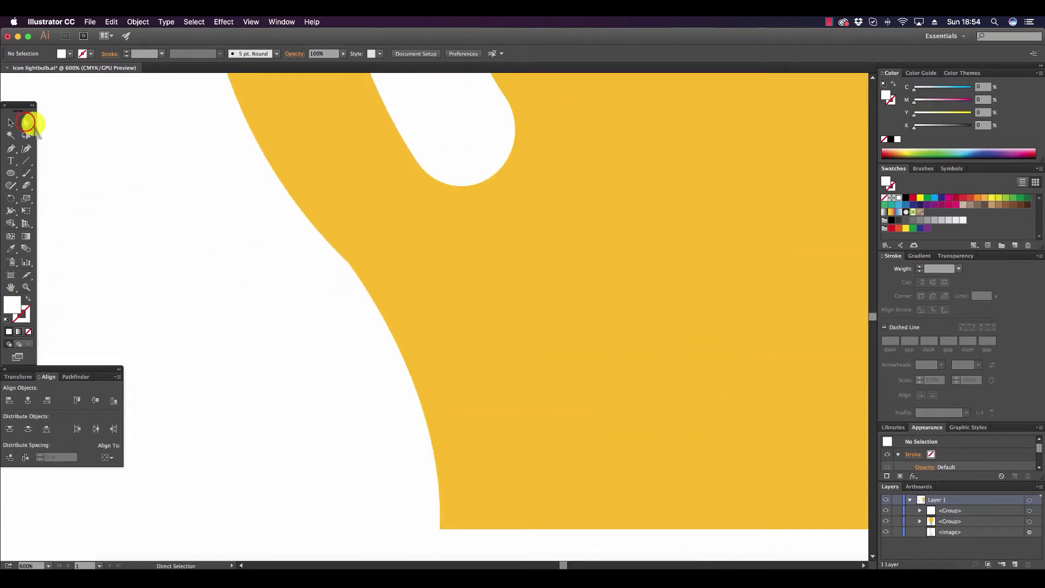
click(348, 263)
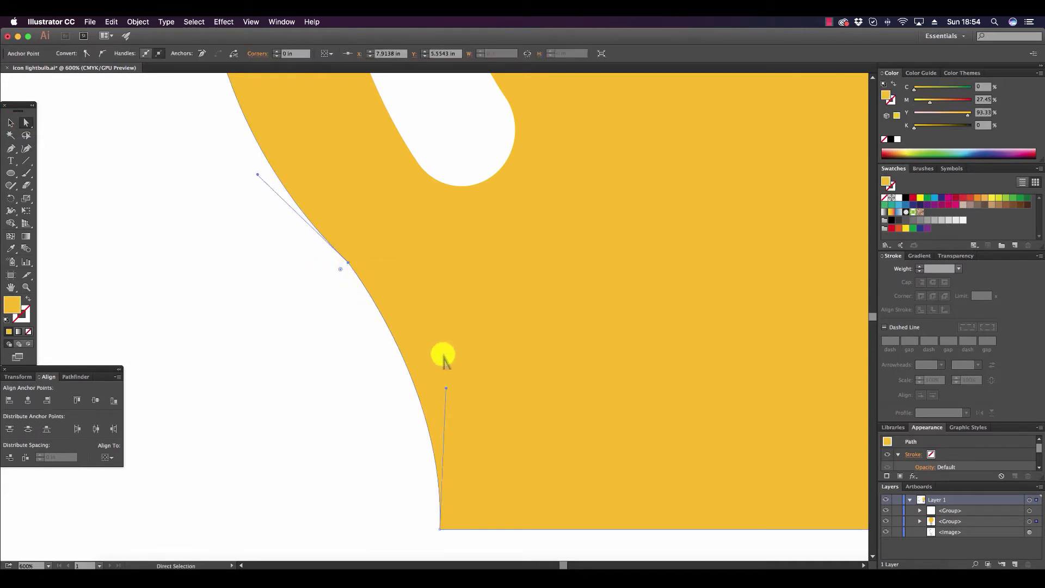
click(446, 389)
drag(446, 388, 448, 373)
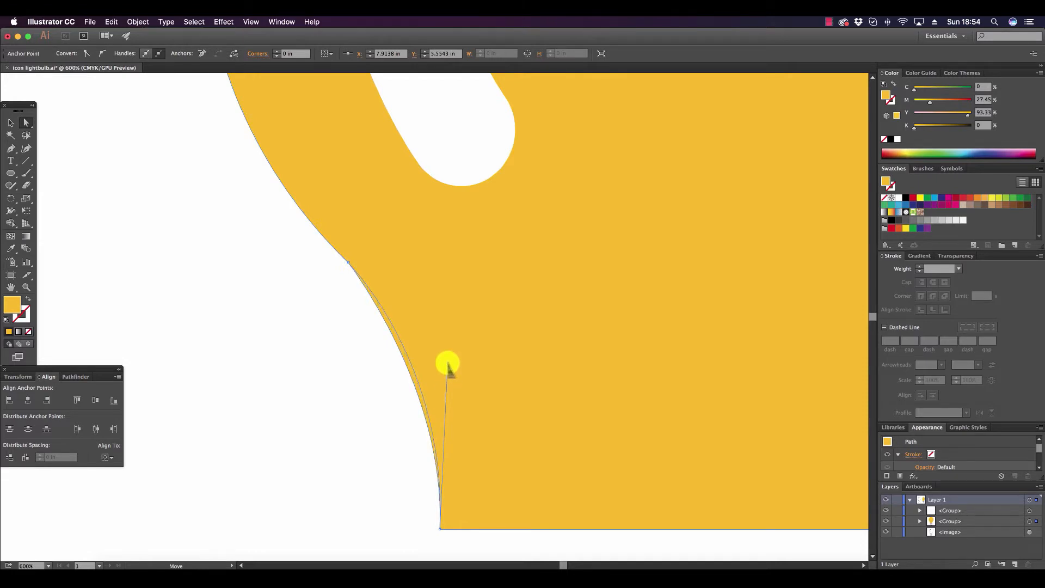
click(323, 369)
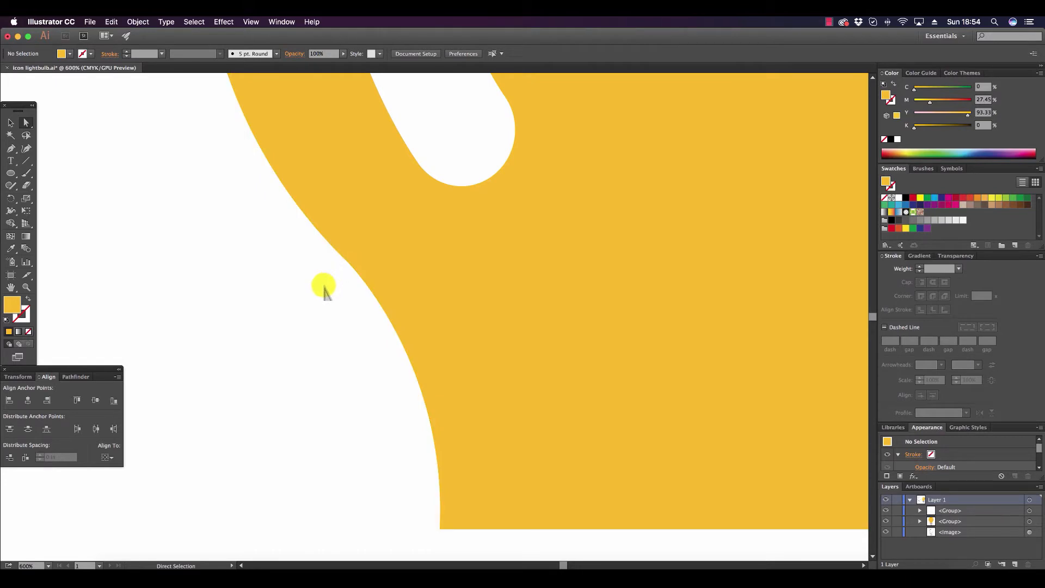
Fine-tune the upper handle of the left neck anchor point so the bulb curve flows smoothly into the neck.
click(348, 263)
click(257, 174)
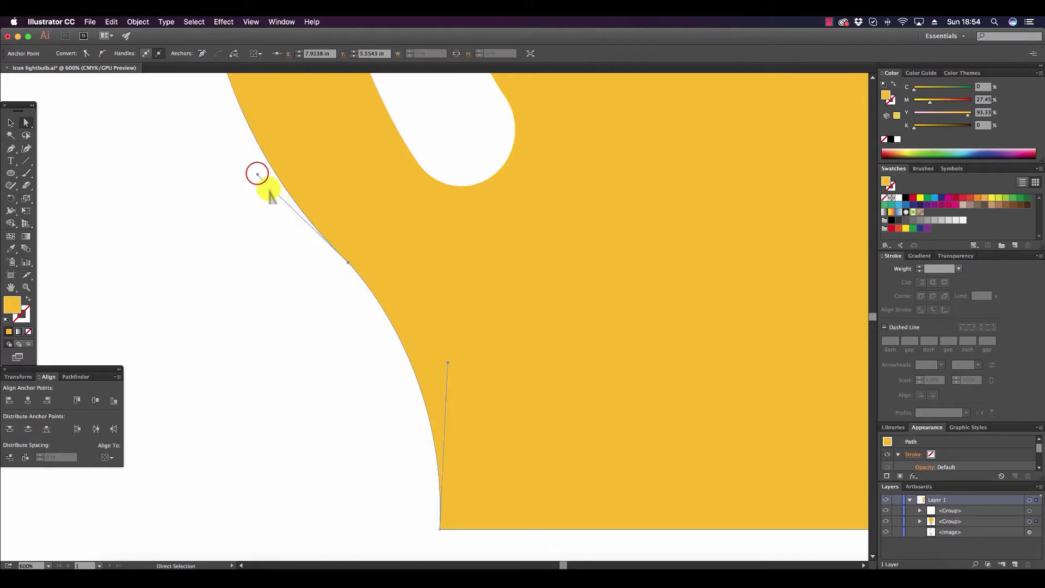
drag(257, 174, 259, 172)
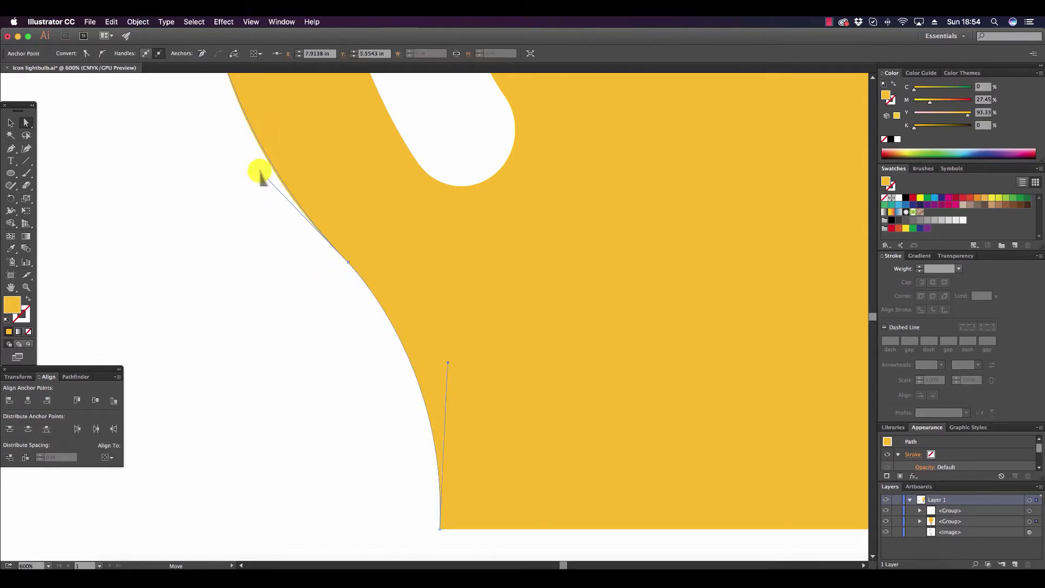
click(274, 269)
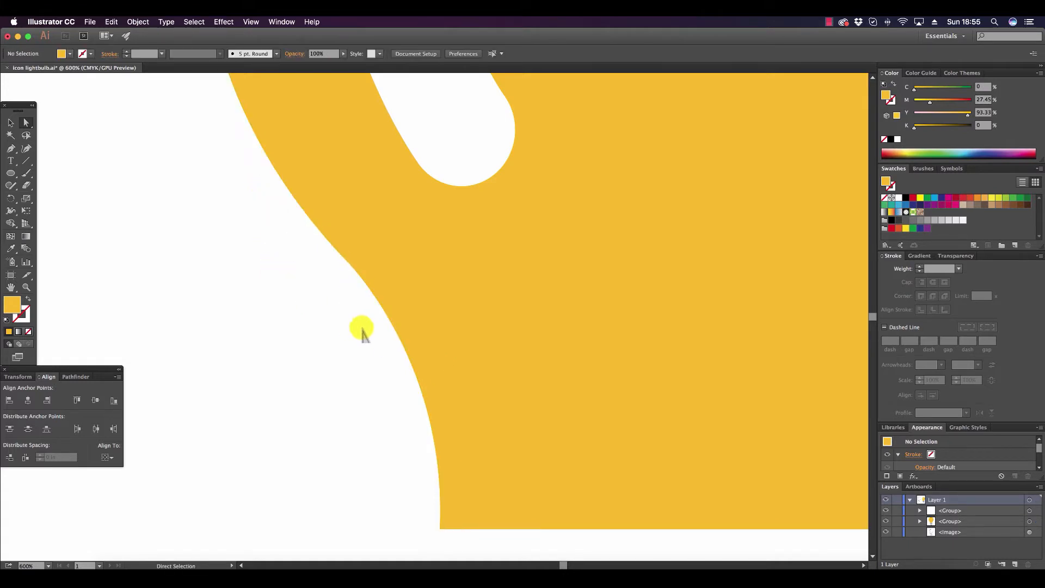
Group the yellow bulb shape with the grey base shapes.
click(26, 287)
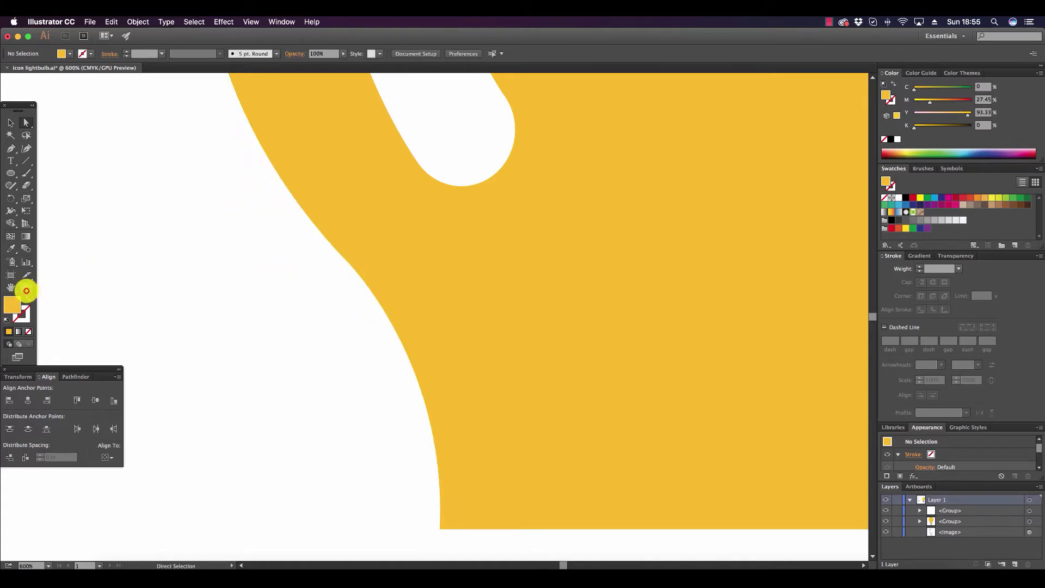
alt+click(580, 365)
alt+click(440, 300)
alt+click(441, 301)
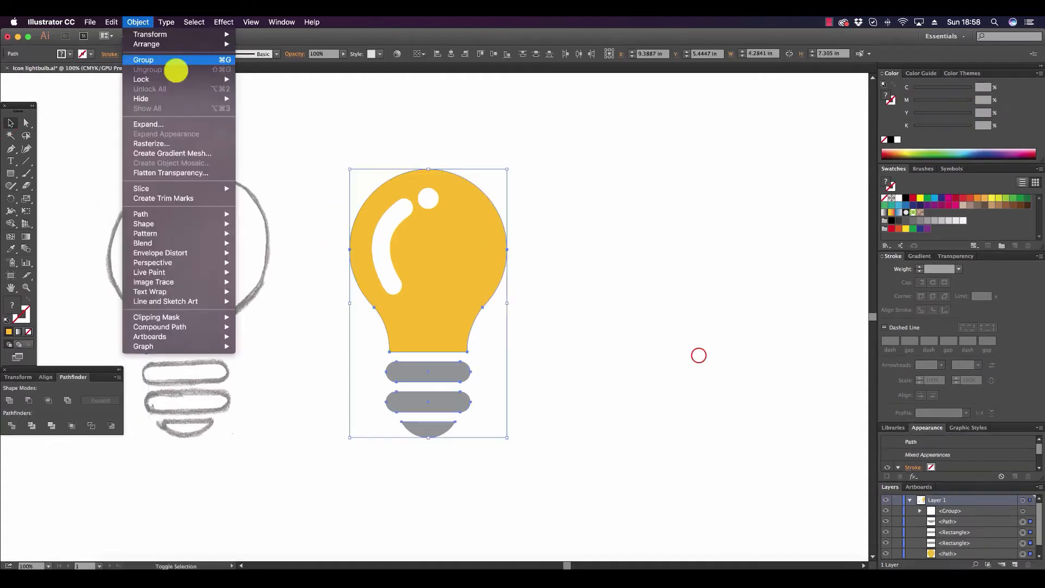
click(175, 71)
click(669, 334)
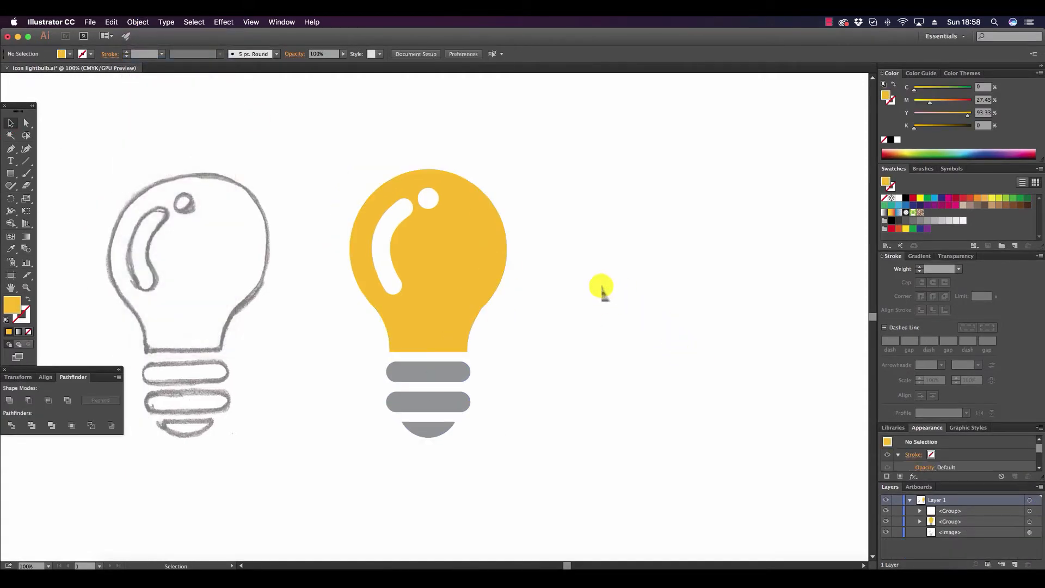
Draw a rectangle about 2.89 by 5.64 in over the bulb's left half, ending at its vertical centre line.
click(10, 173)
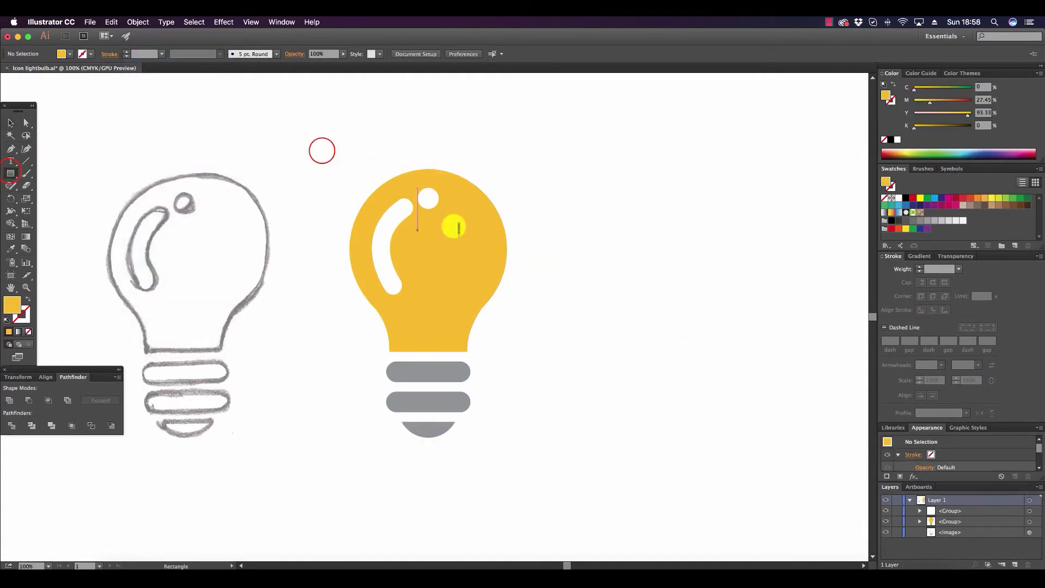
drag(322, 150, 428, 360)
click(10, 123)
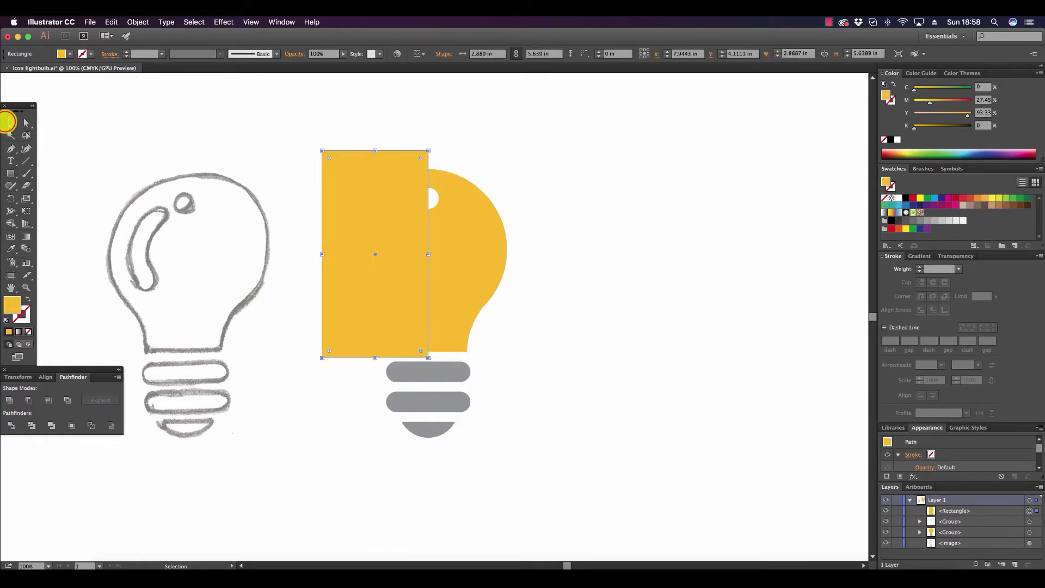
Ungroup the yellow bulb and the grey base shapes.
click(452, 237)
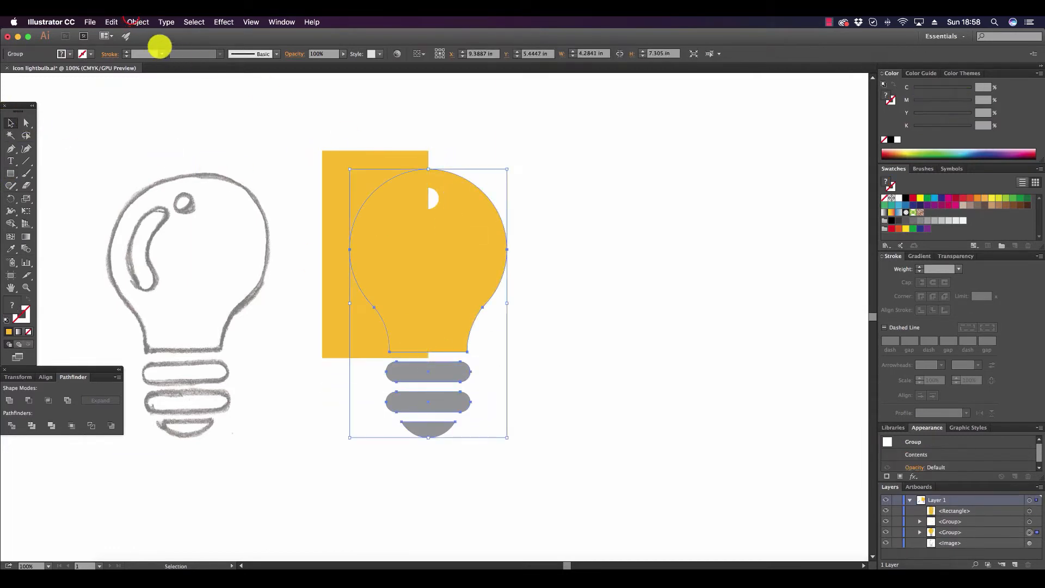
click(134, 21)
click(170, 69)
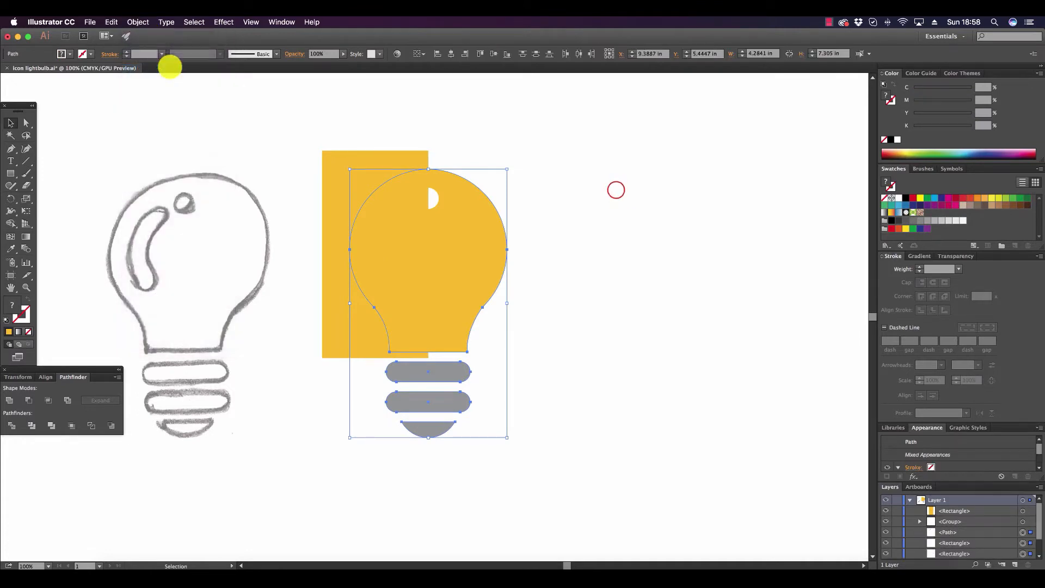
Intersect the rectangle with the yellow bulb shape so only the bulb's left half is kept.
click(378, 167)
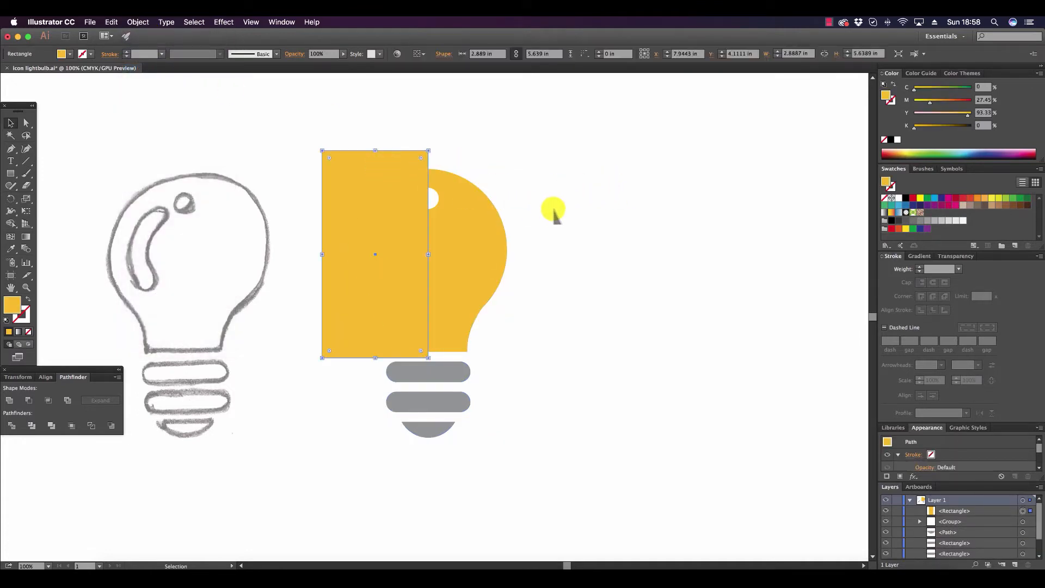
shift+click(499, 251)
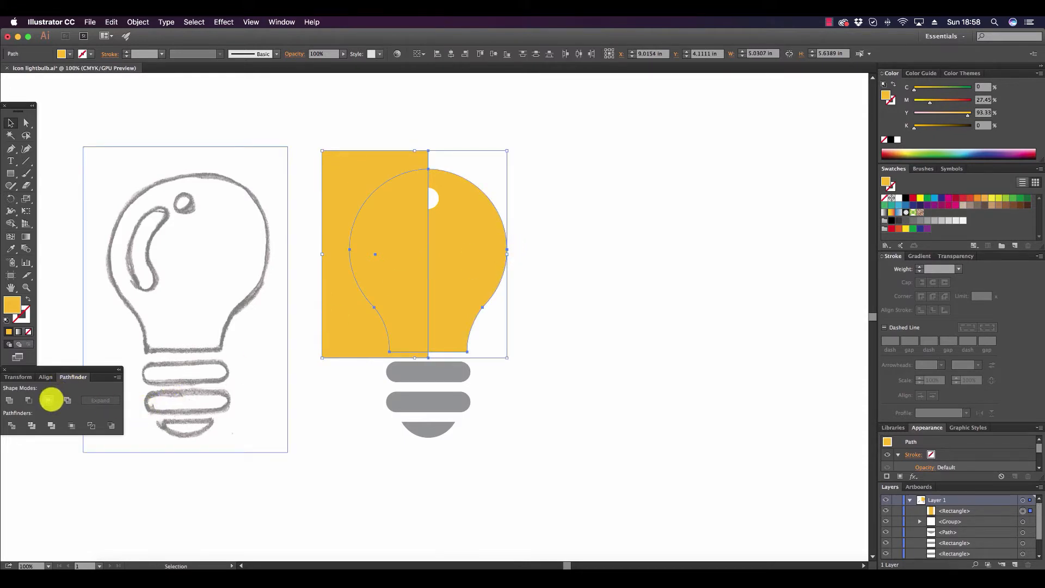
click(49, 400)
click(534, 240)
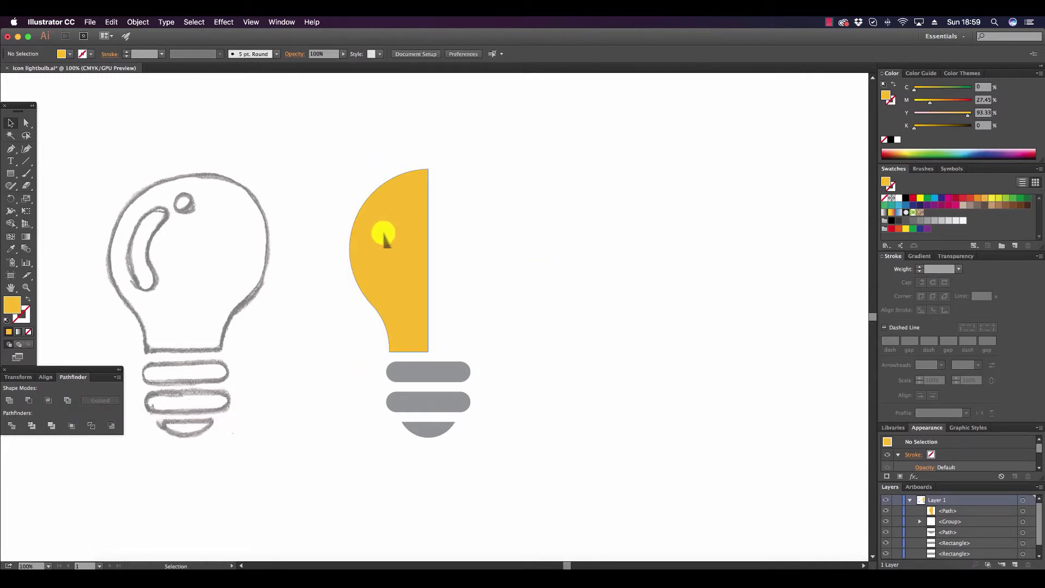
Duplicate the left half-bulb, reflect the copy across the vertical axis, and place it edge to edge with the original.
drag(381, 234, 486, 234)
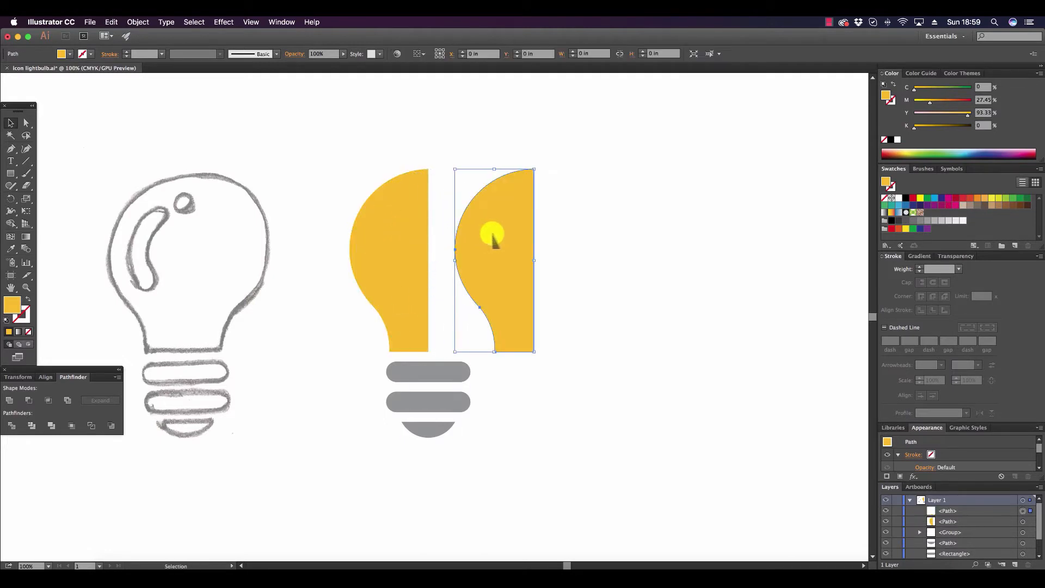
right_click(495, 234)
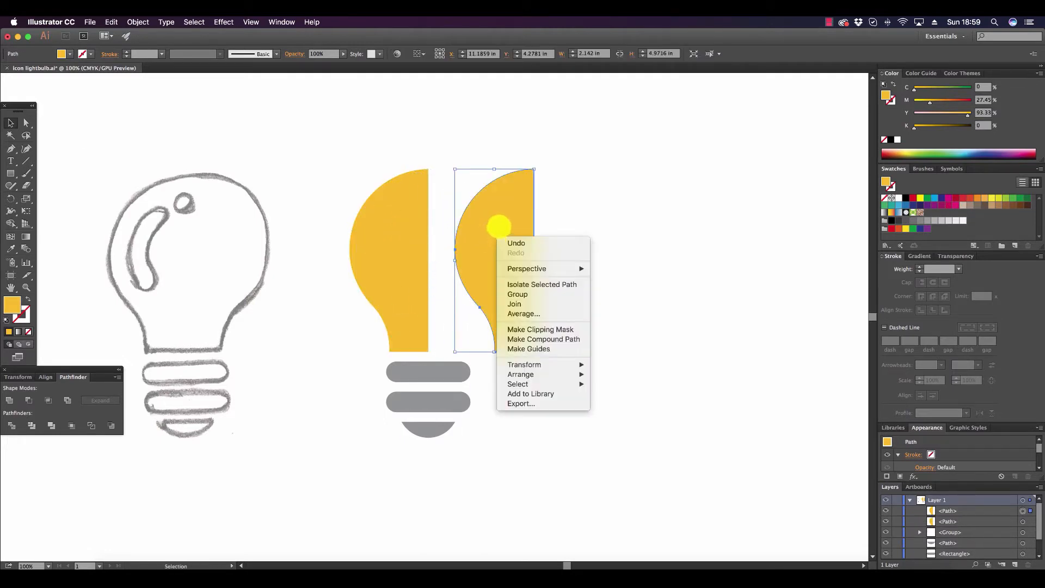
mouse_move(575, 362)
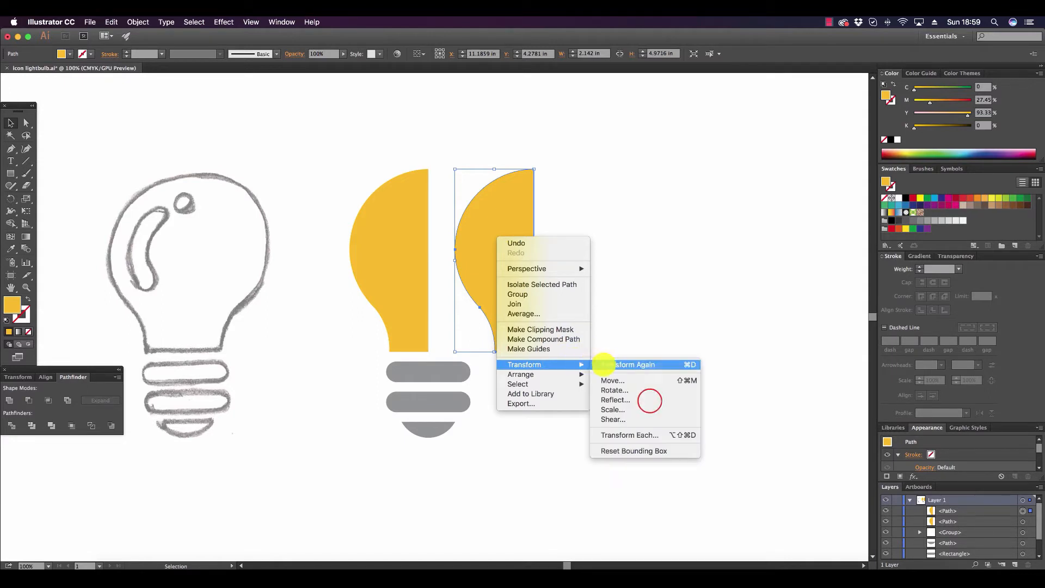
click(647, 400)
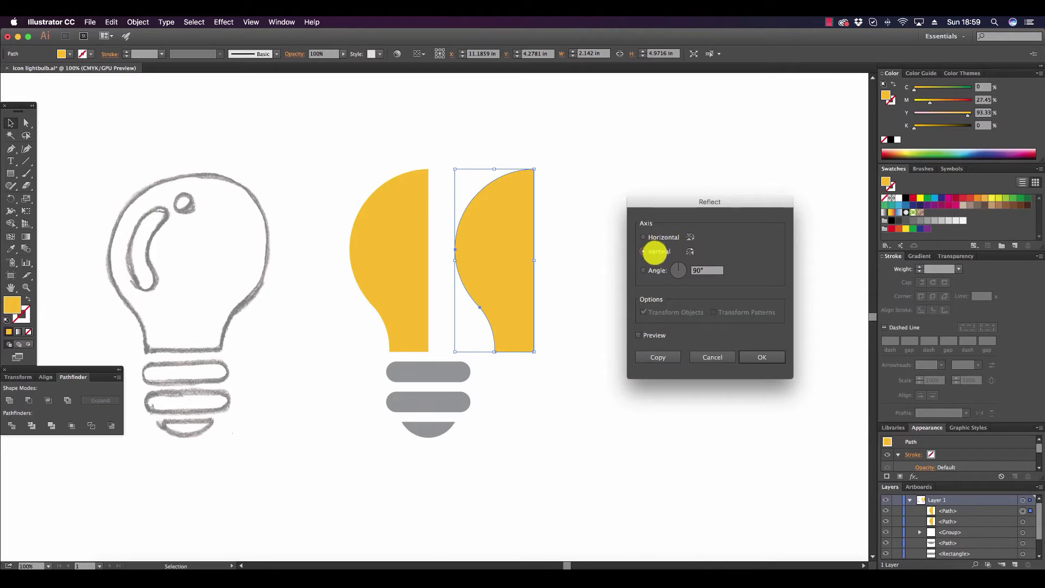
click(767, 356)
click(443, 226)
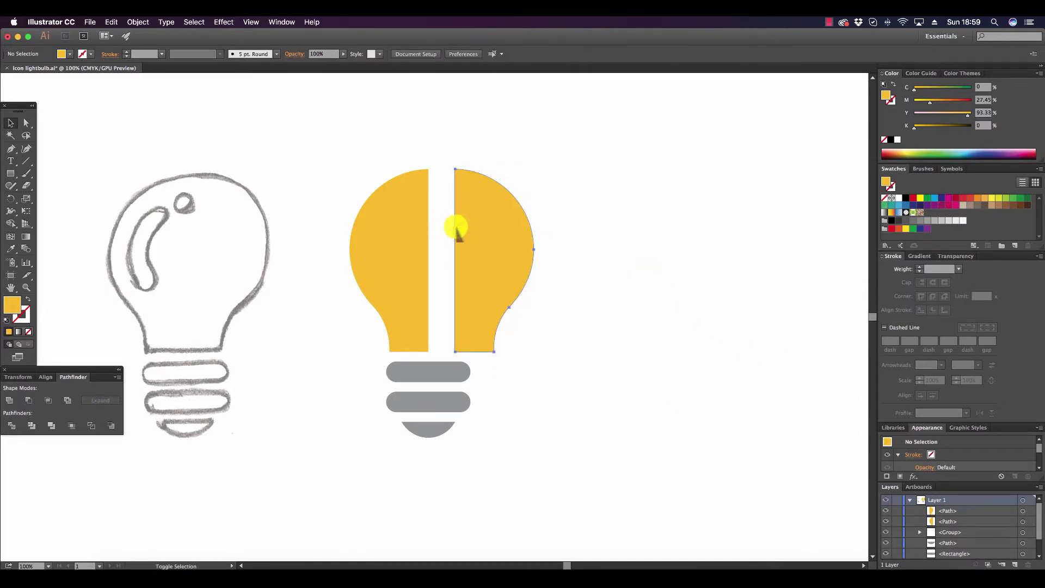
drag(456, 230, 428, 232)
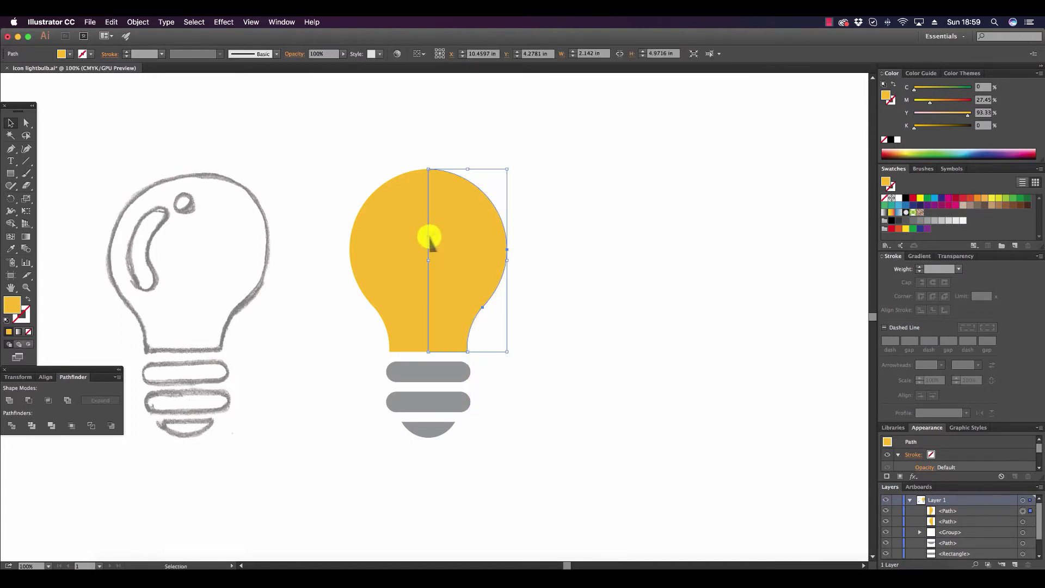
Make a compound shape from the two bulb halves and expand it into a single path.
shift+click(400, 244)
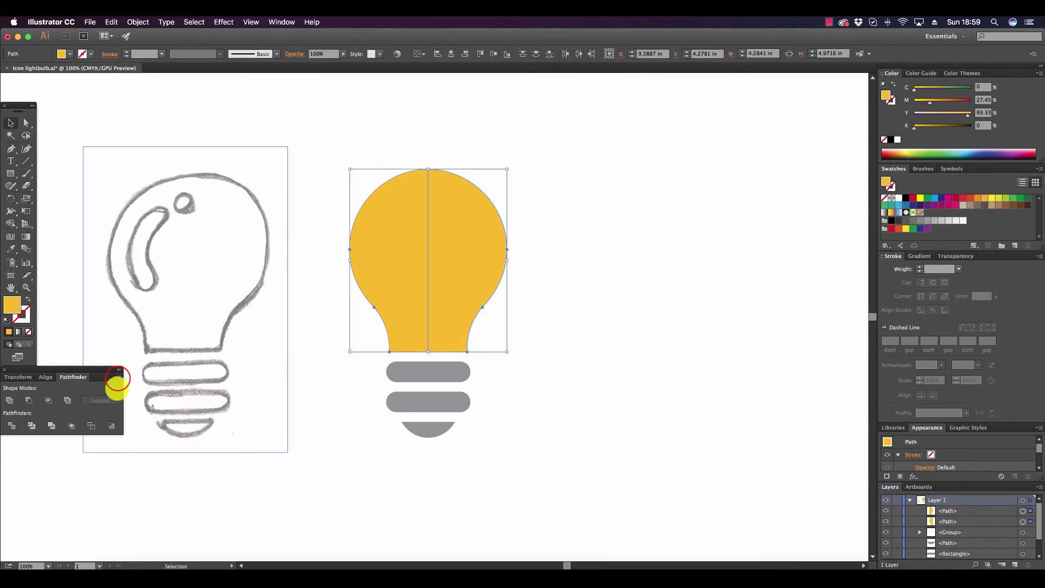
click(117, 377)
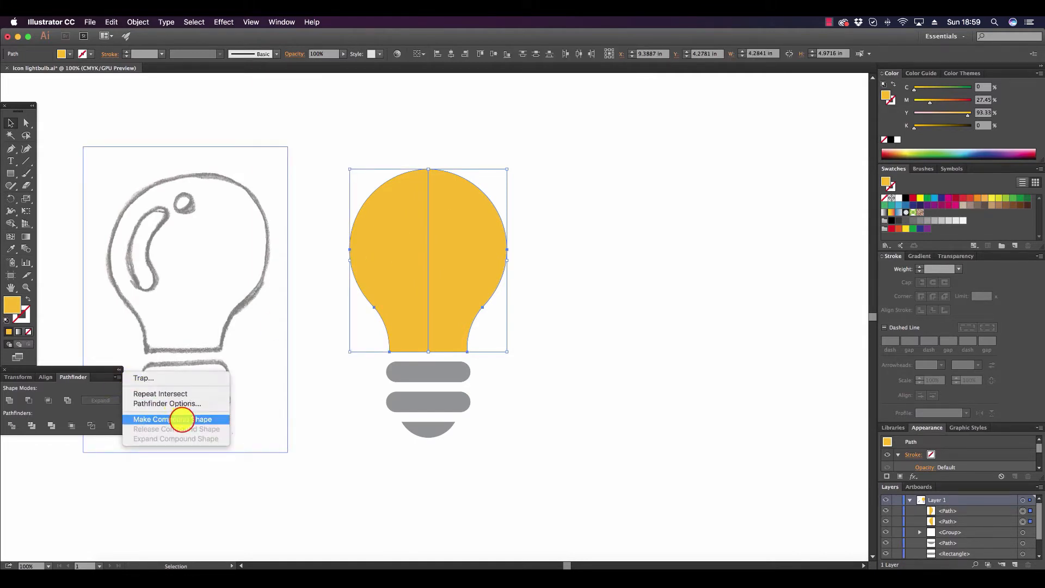
click(181, 419)
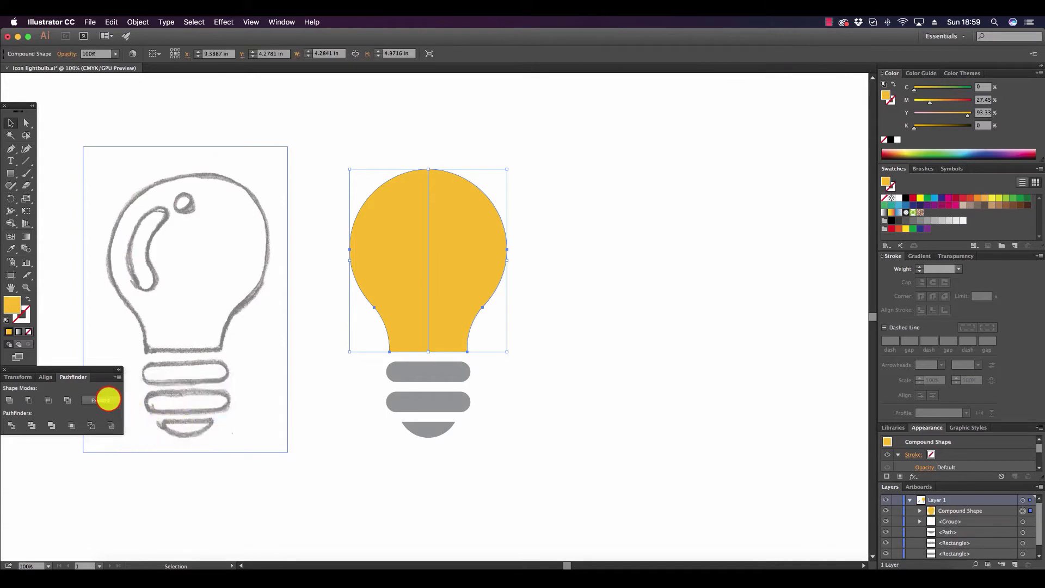
click(108, 400)
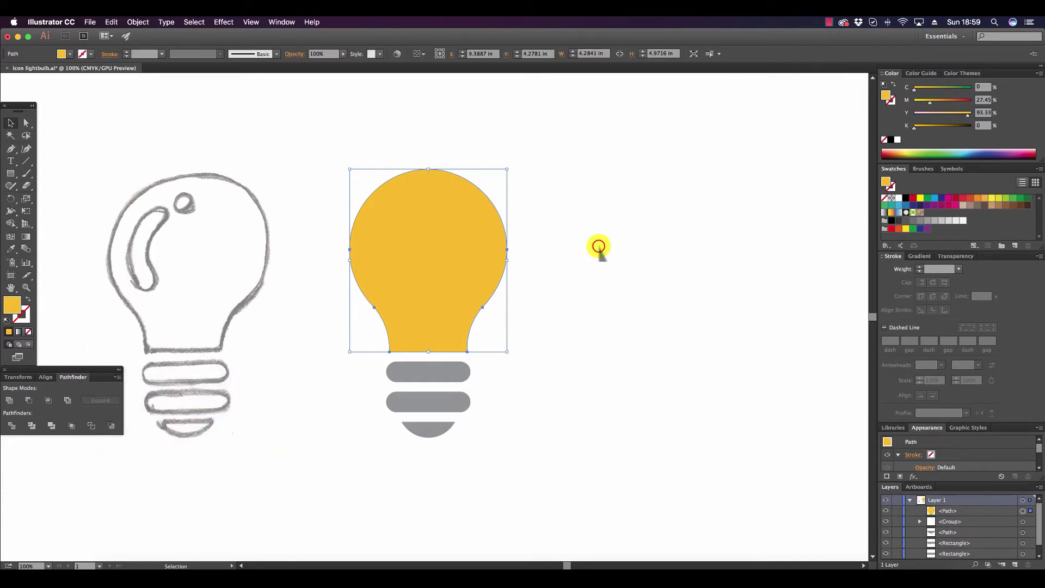
click(599, 246)
Send the merged yellow bulb shape to the back, behind the white highlights.
click(475, 241)
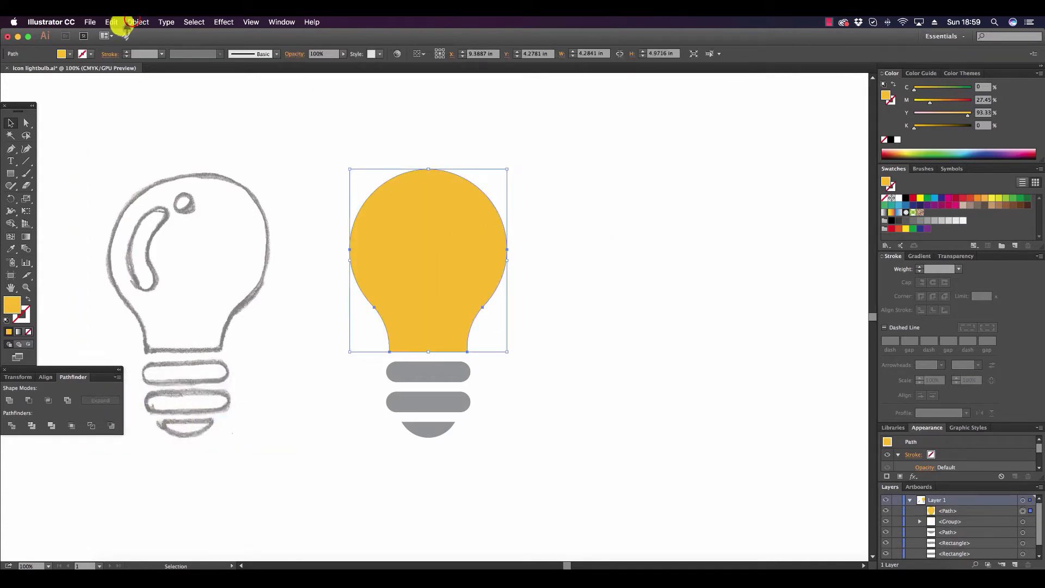
click(138, 22)
mouse_move(150, 46)
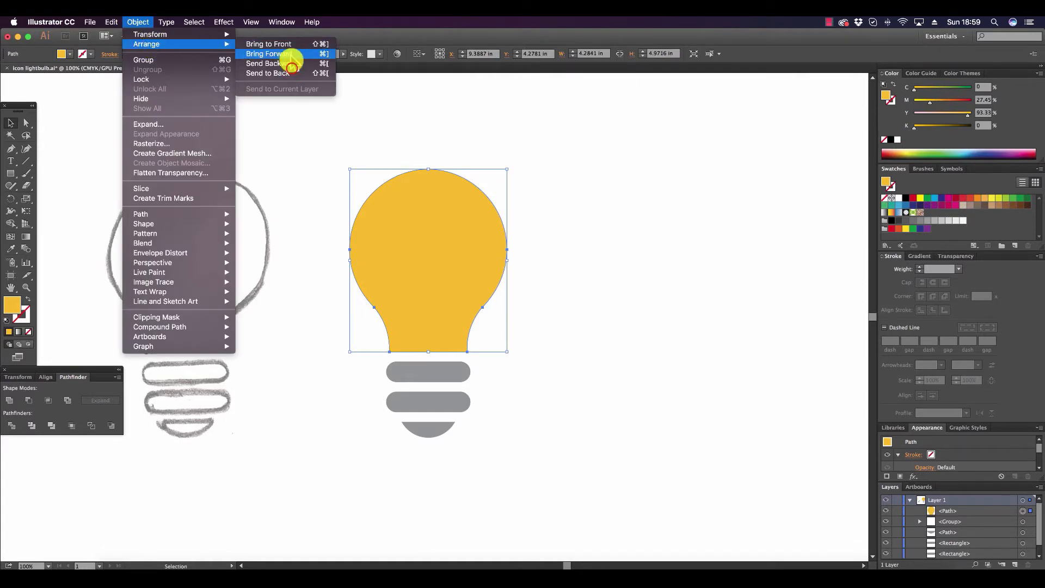
click(287, 72)
click(657, 224)
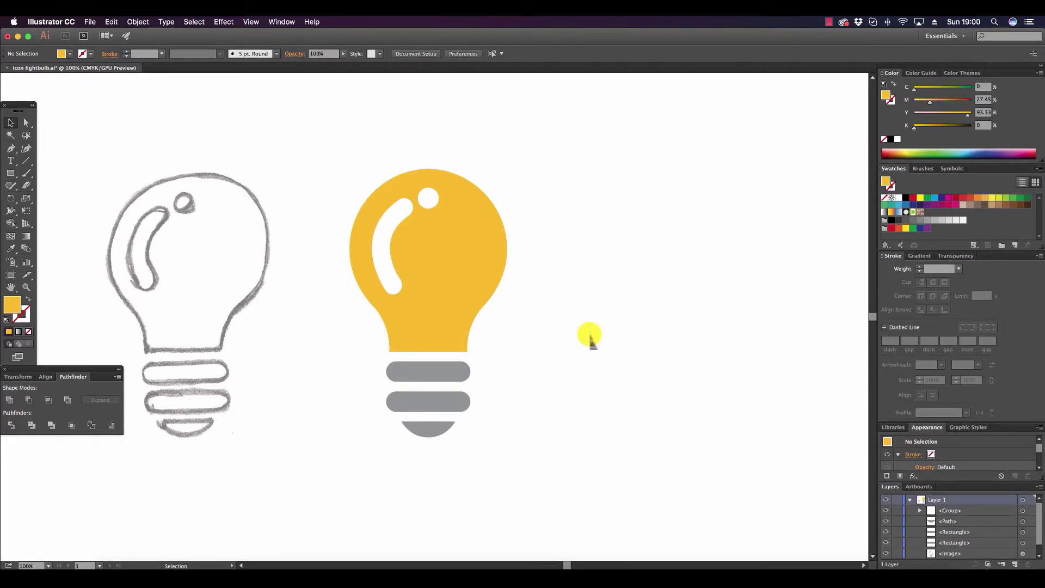
Duplicate the yellow bulb shape twice in the empty area beside the icon, with the two copies slightly overlapping.
click(479, 276)
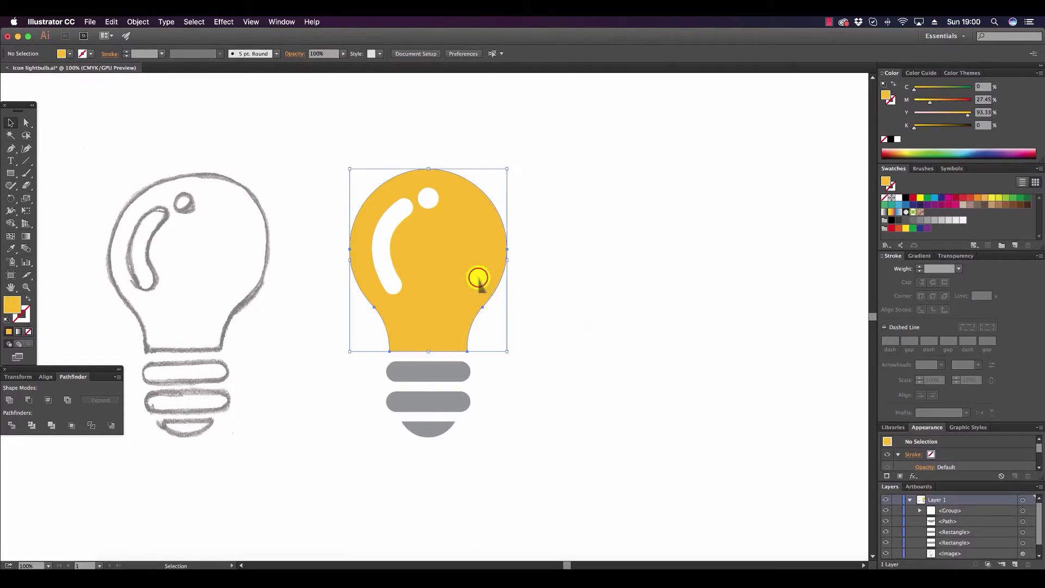
drag(475, 260, 726, 263)
drag(800, 270, 795, 268)
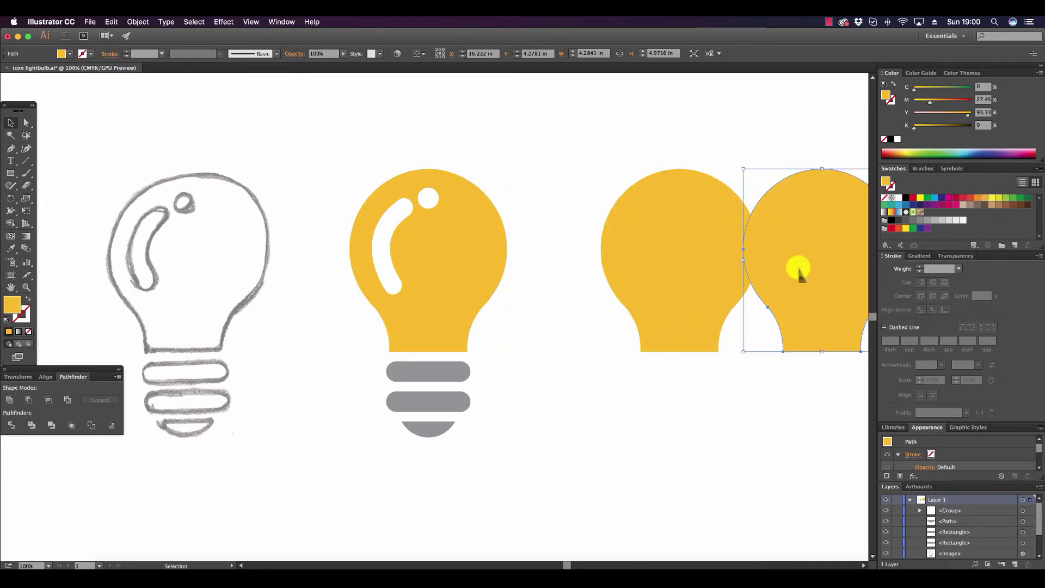
drag(564, 561, 581, 562)
Fill the first bulb copy with dark blue and bring it to the front of the yellow copy.
click(495, 272)
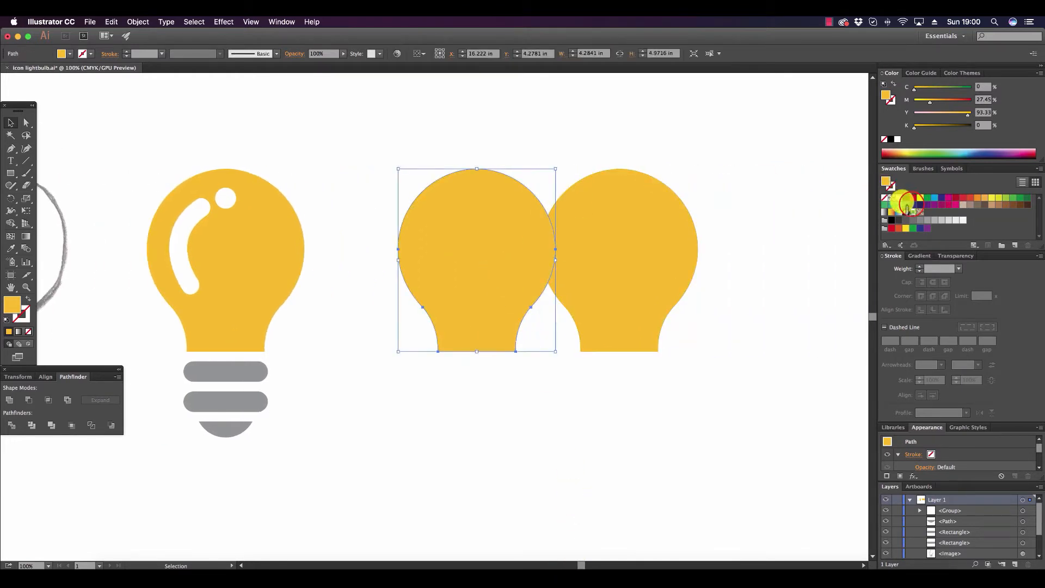
click(911, 203)
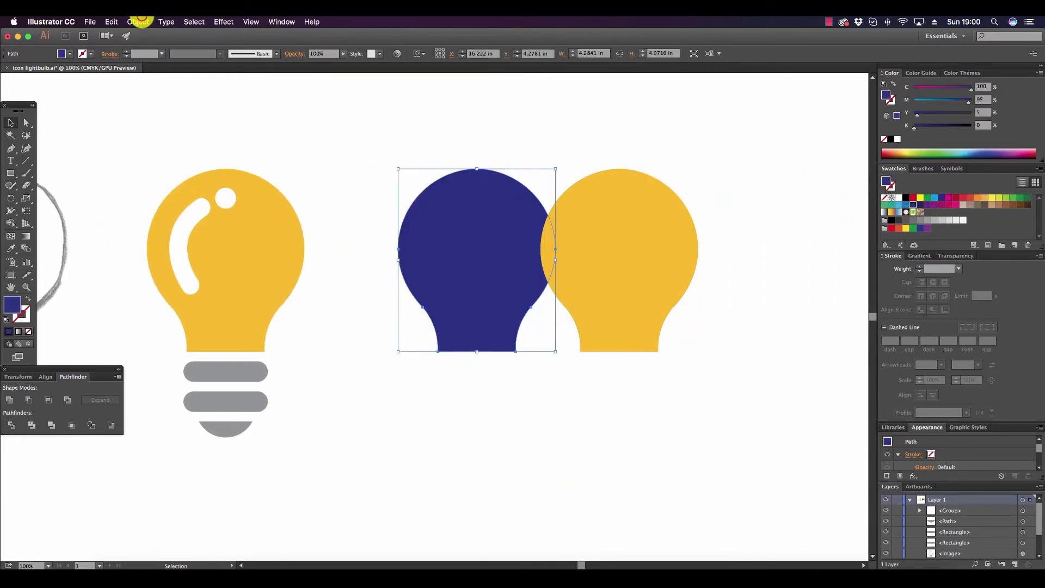
click(137, 22)
mouse_move(167, 43)
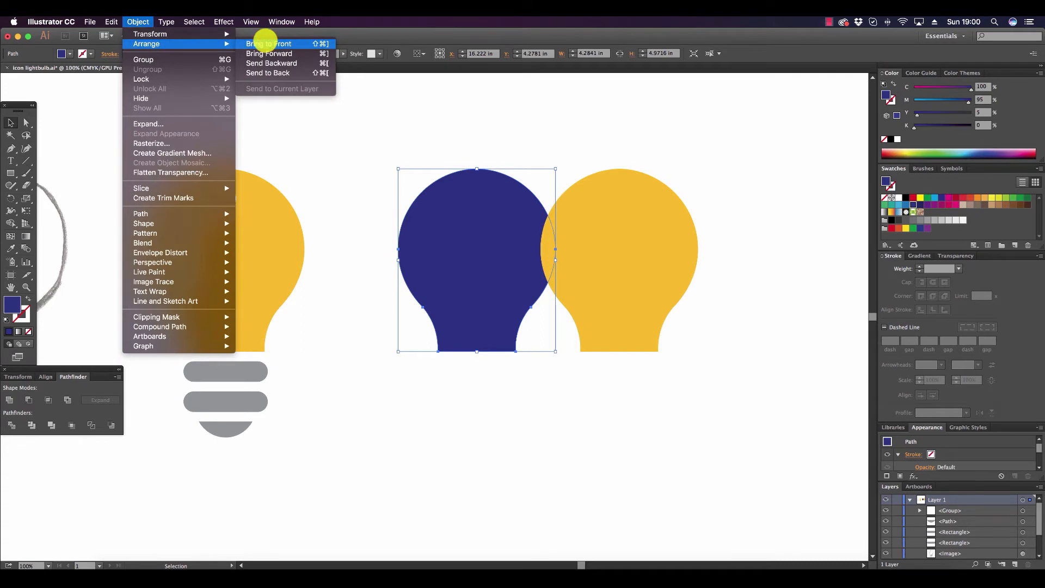
click(268, 44)
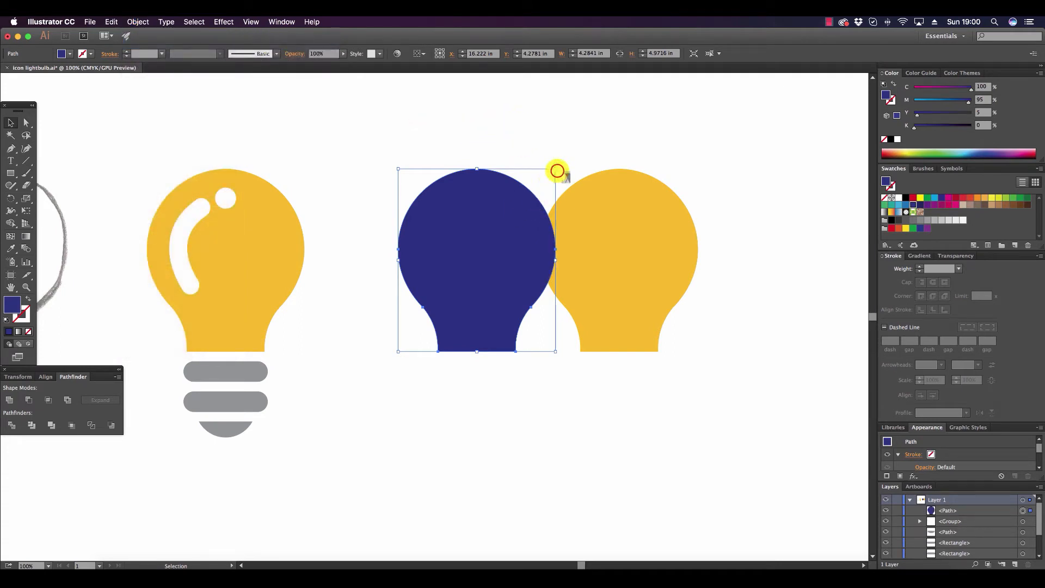
Enlarge the blue copy to about 6.15 by 7.14 in over the yellow copy and subtract it with Minus Front.
drag(556, 171, 608, 191)
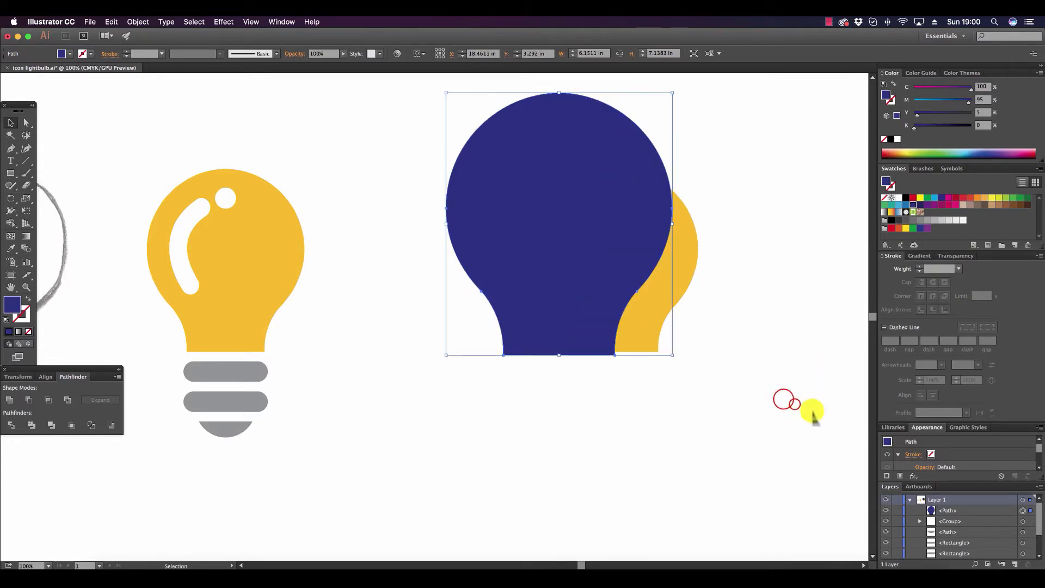
click(781, 401)
drag(781, 401, 533, 154)
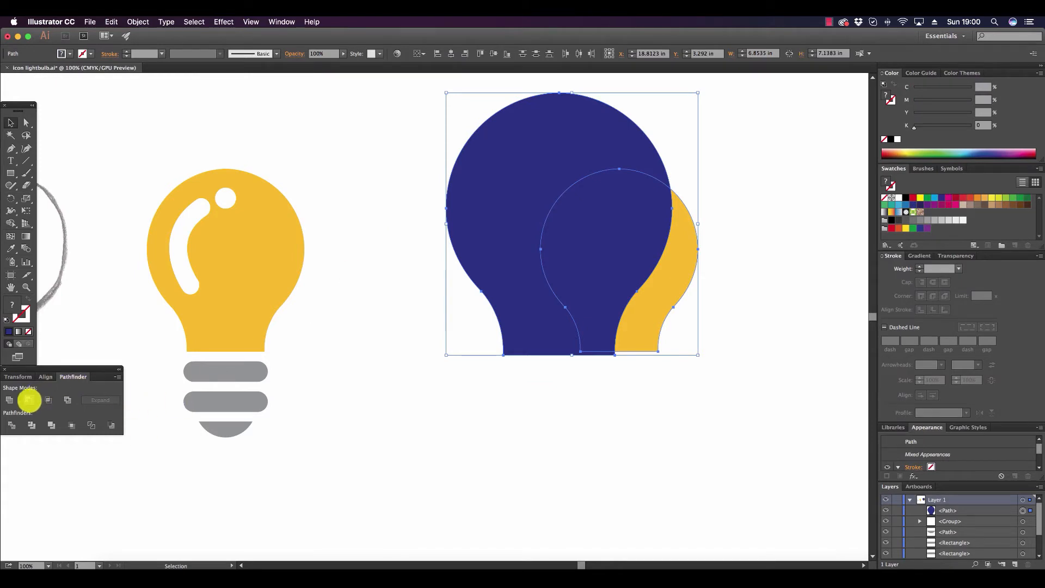
click(29, 400)
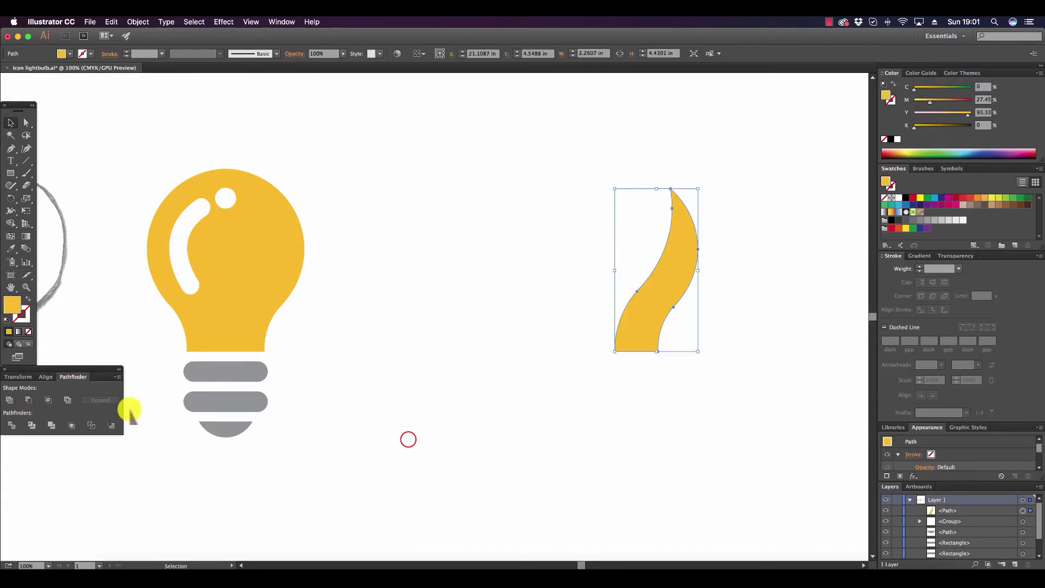
click(408, 438)
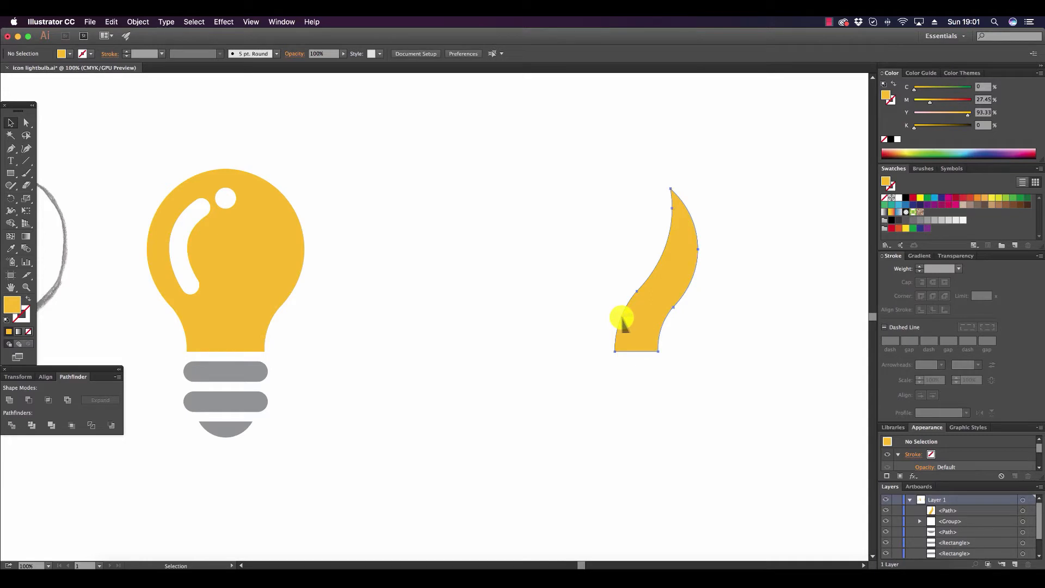
Place the curved yellow sliver on the bulb so it matches the right edge, and bring it to the front.
drag(625, 323, 230, 353)
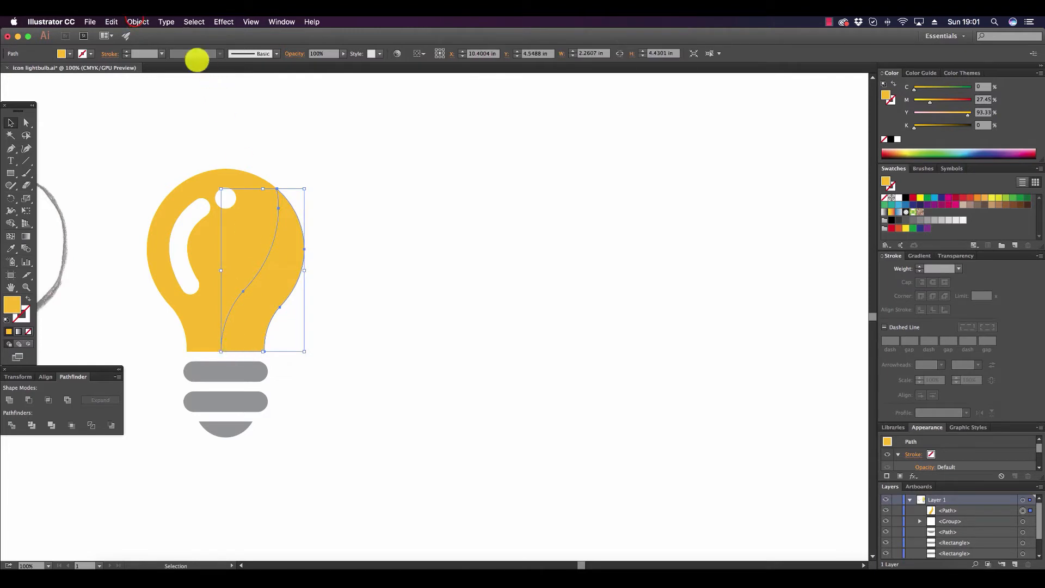
click(138, 21)
mouse_move(147, 43)
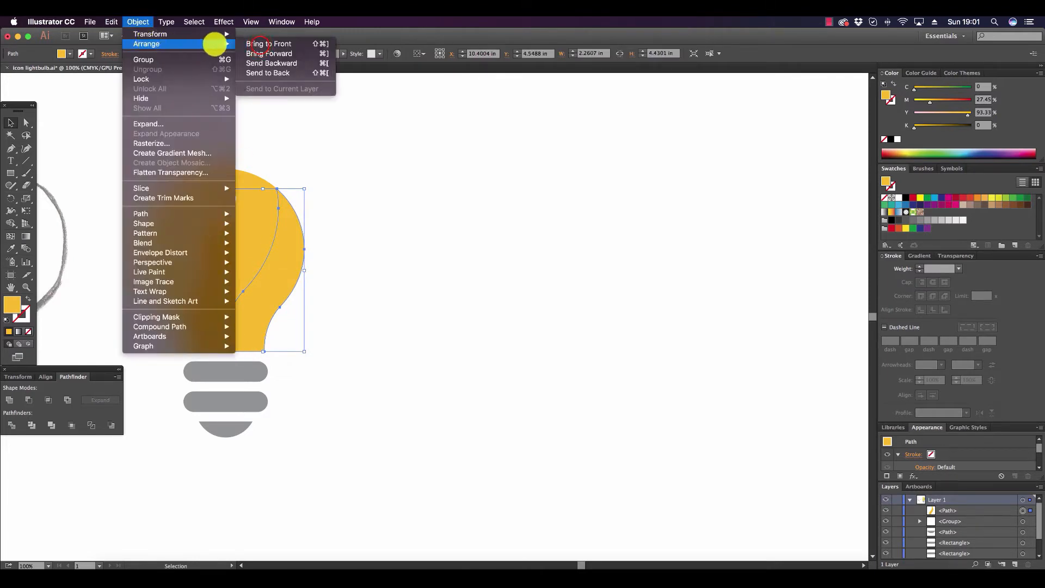
click(256, 44)
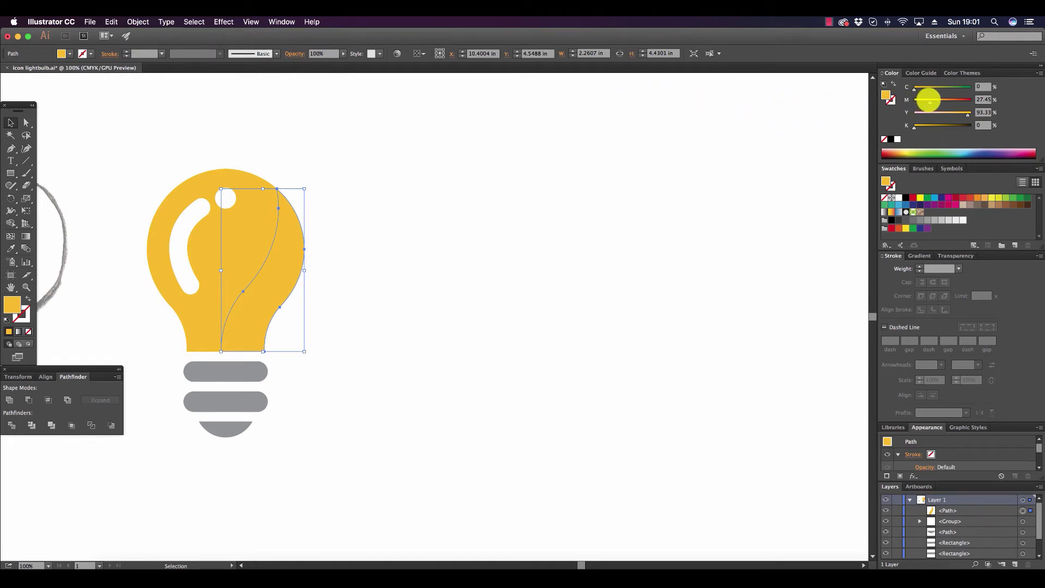
Darken the sliver to an orange shadow by setting its magenta to 41%.
drag(929, 100, 936, 99)
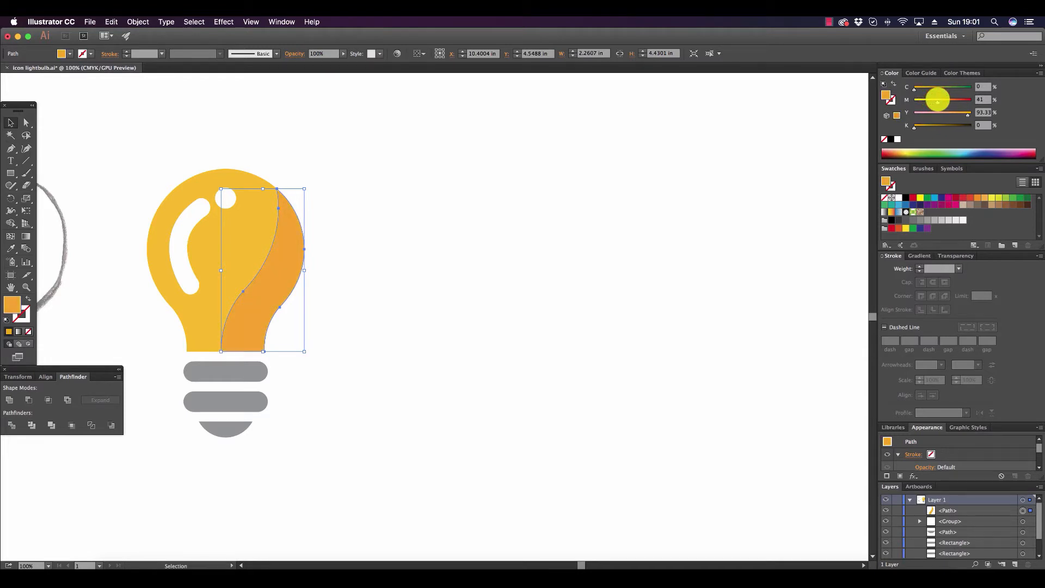
click(618, 523)
drag(588, 564, 559, 563)
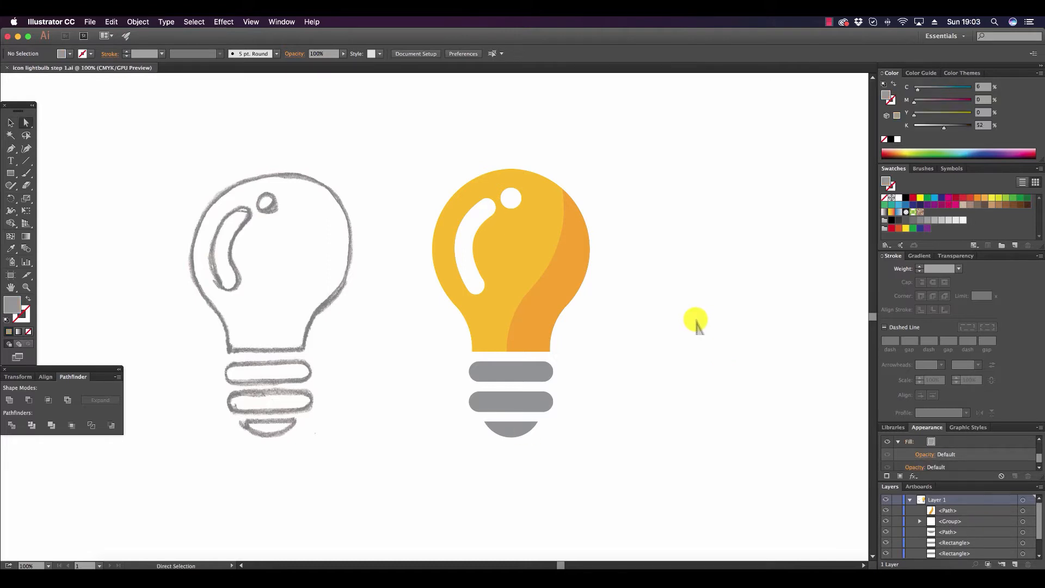
Recolour the cap at the bottom of the bulb to dark slate with cyan 25% and black 69%.
click(522, 427)
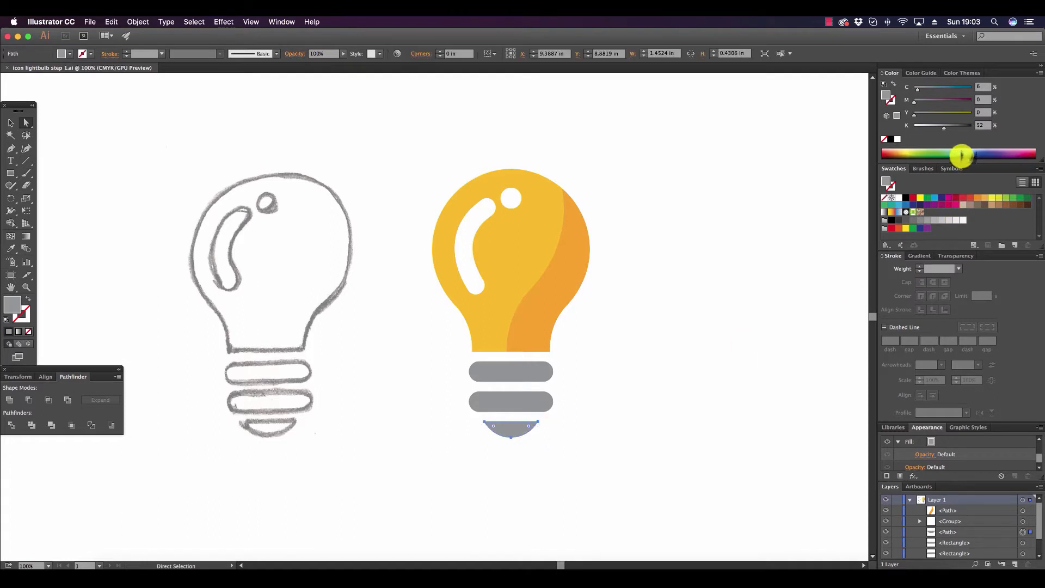
drag(944, 126, 954, 128)
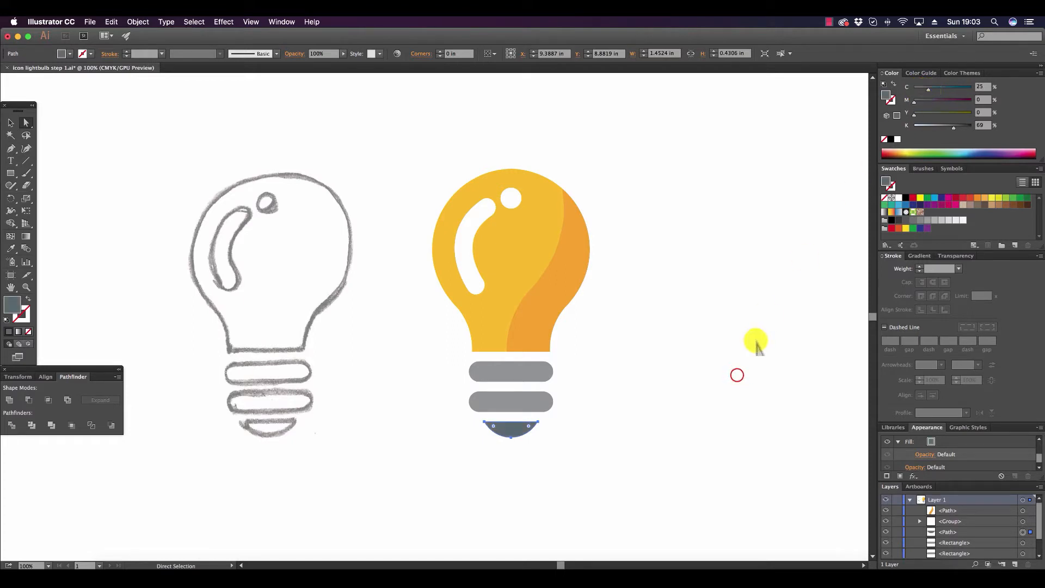
click(736, 375)
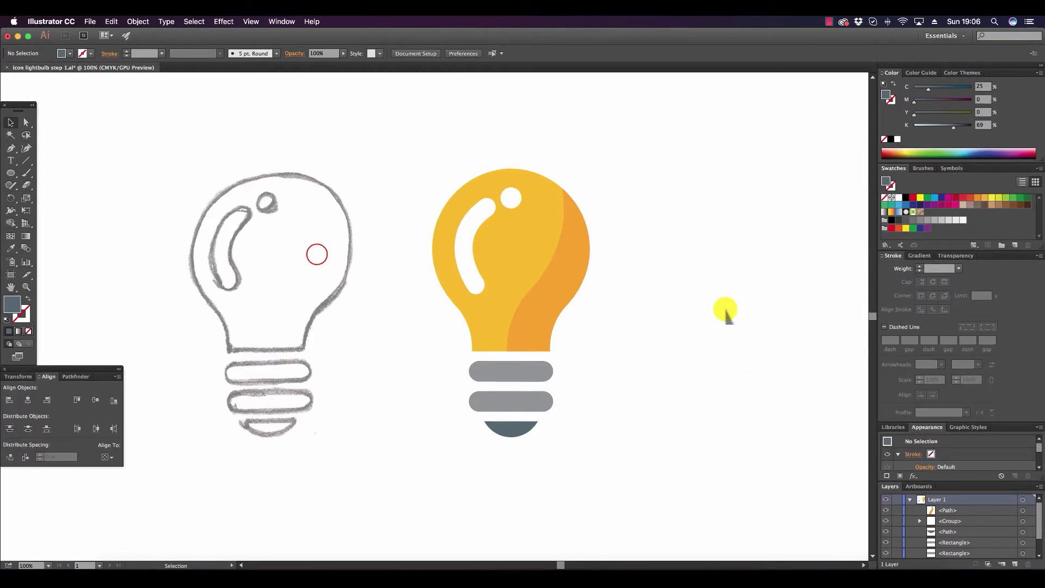
Delete the hand-drawn bulb sketch image.
click(317, 255)
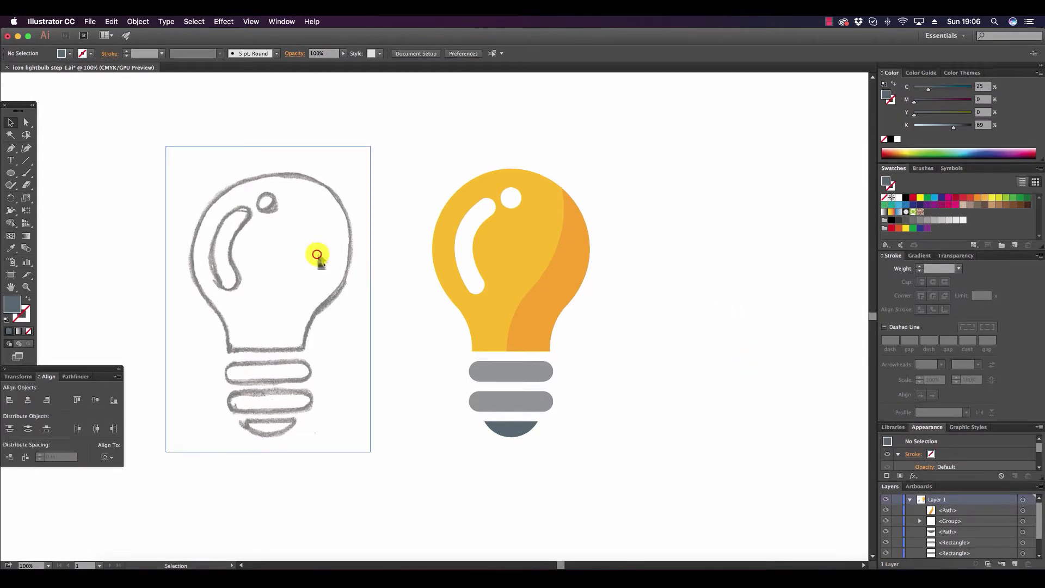
key(Delete)
Group all the bulb shapes and move the group slightly to the left.
mouse_move(731, 482)
mouse_down()
mouse_move(625, 369)
mouse_move(341, 113)
mouse_up()
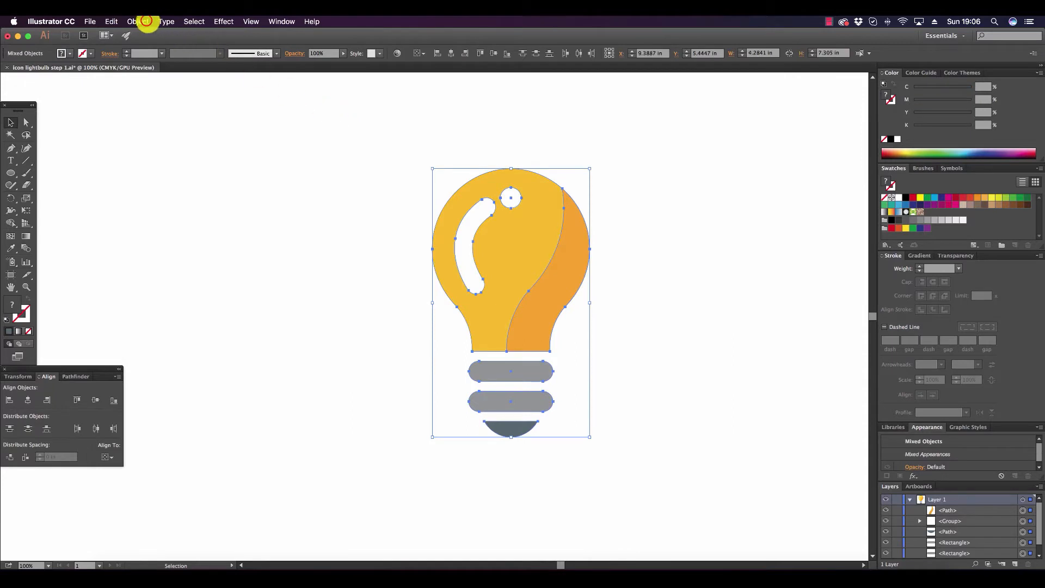
click(143, 21)
click(144, 59)
drag(520, 255, 492, 282)
click(738, 273)
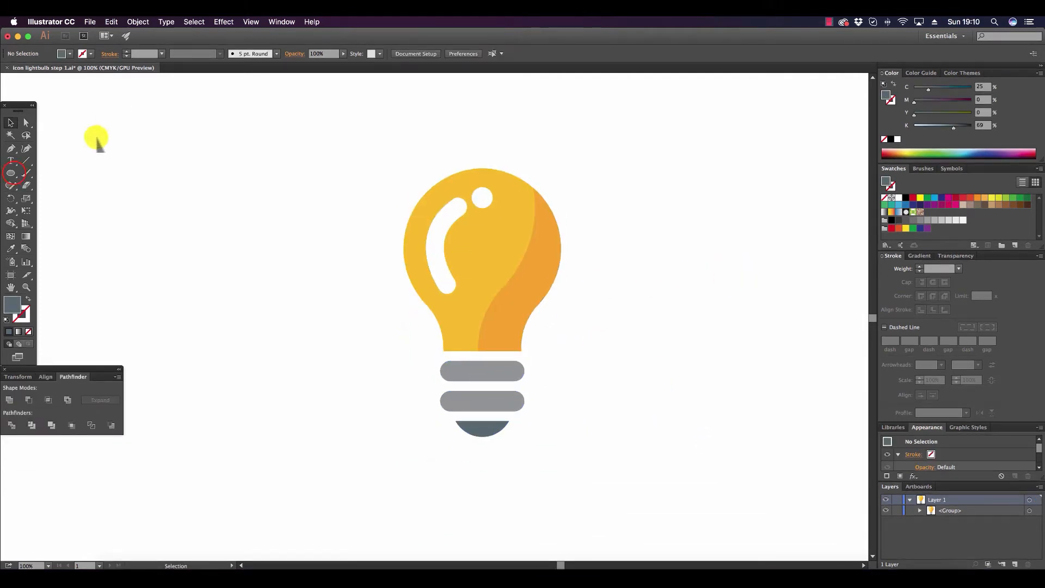
Draw a slate circle about 9.33 in in diameter around the bulb and send it to the back.
click(14, 173)
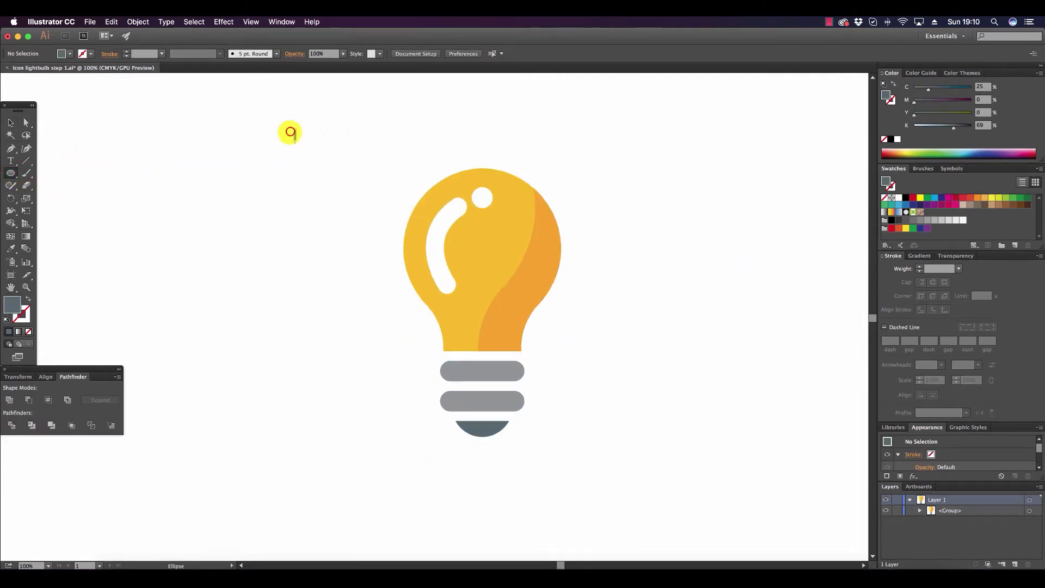
drag(289, 131, 634, 299)
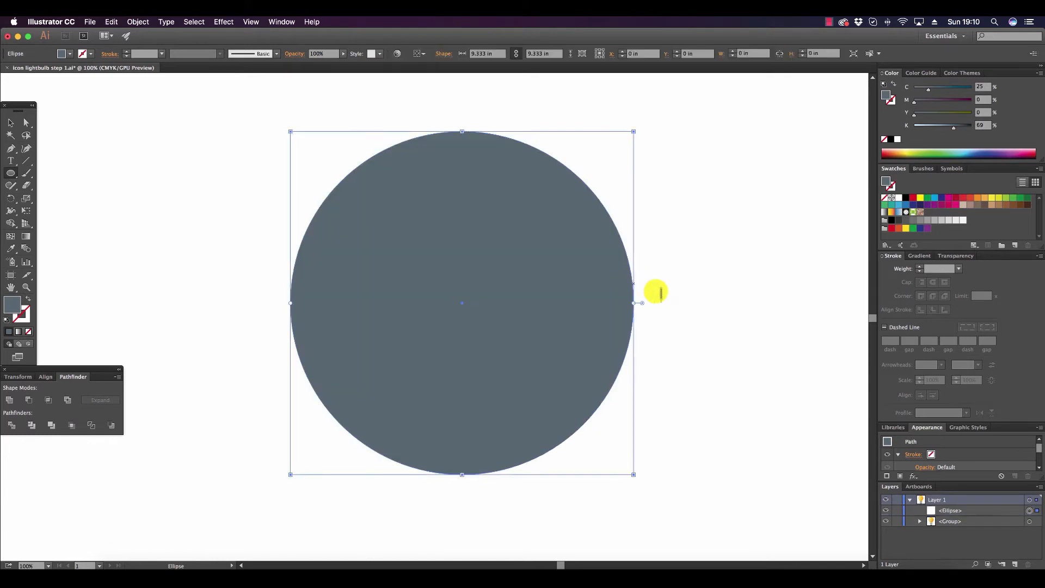
click(133, 22)
mouse_move(165, 44)
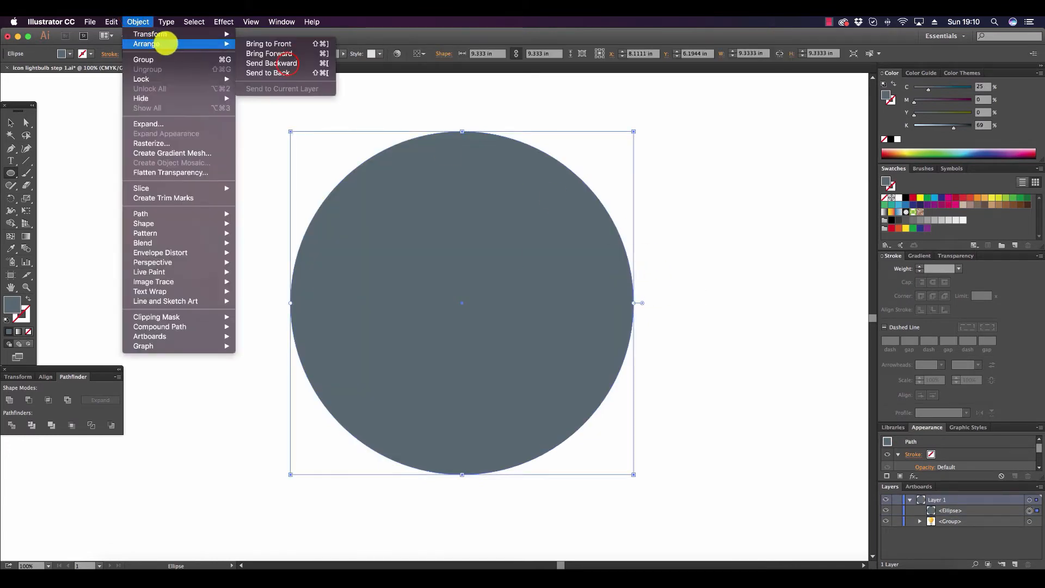
click(282, 72)
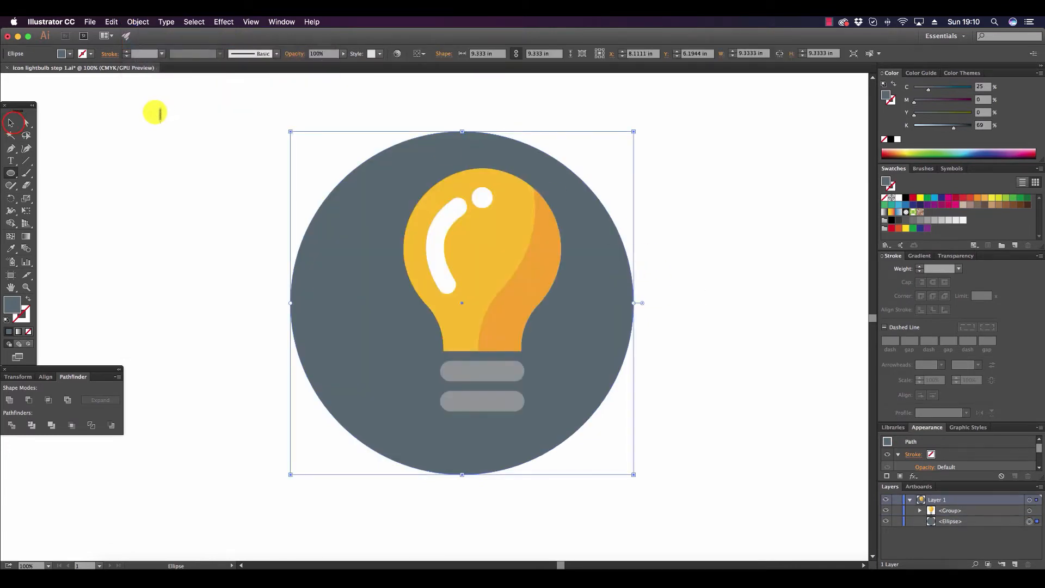
Align the bulb group and the background circle to each other by their horizontal centres.
click(10, 122)
drag(216, 140, 729, 443)
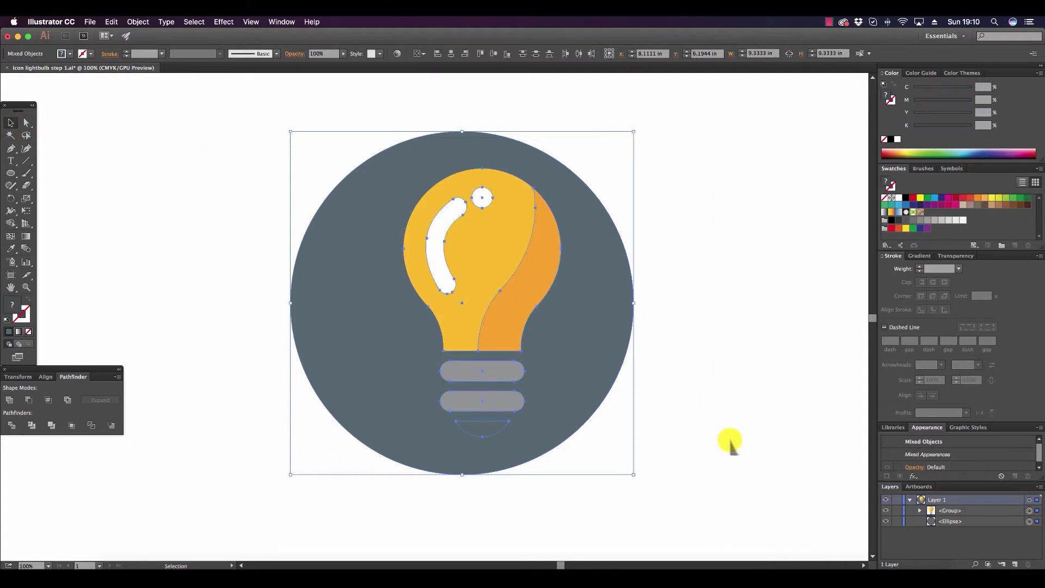
click(49, 378)
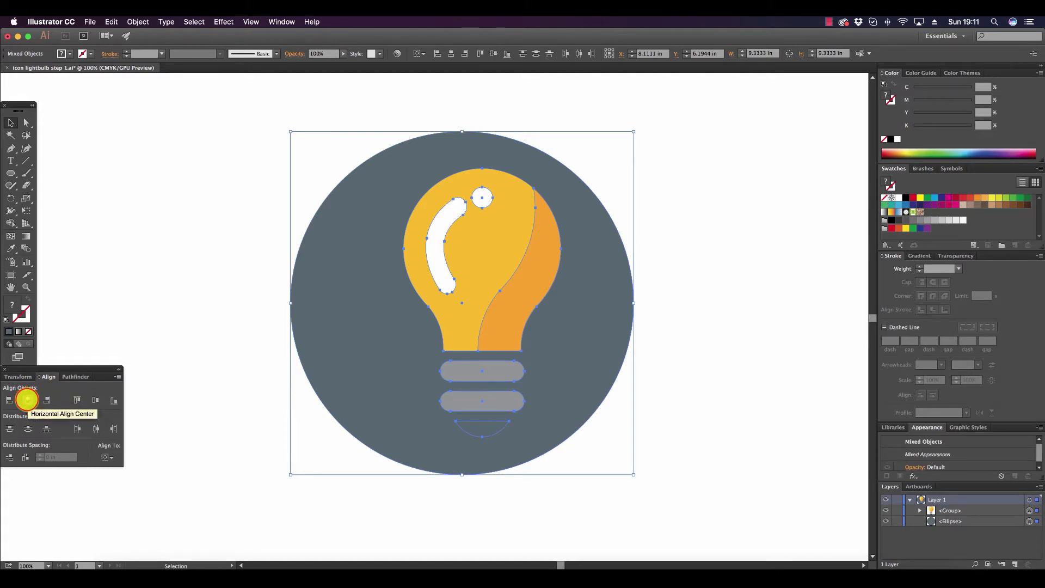
click(27, 400)
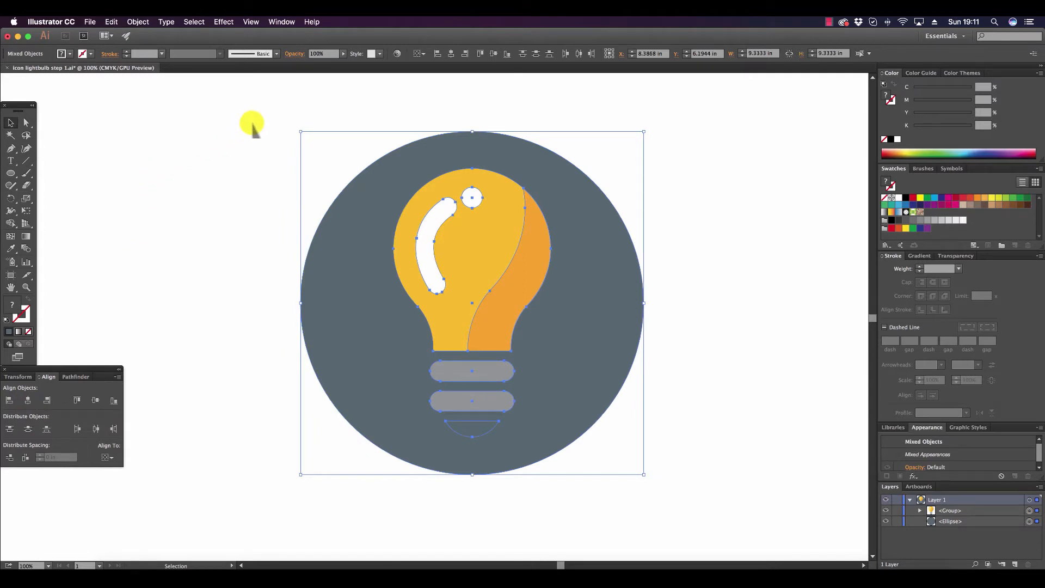
click(258, 125)
Try a light blue fill on the background circle with cyan 29% and black 8%.
click(627, 305)
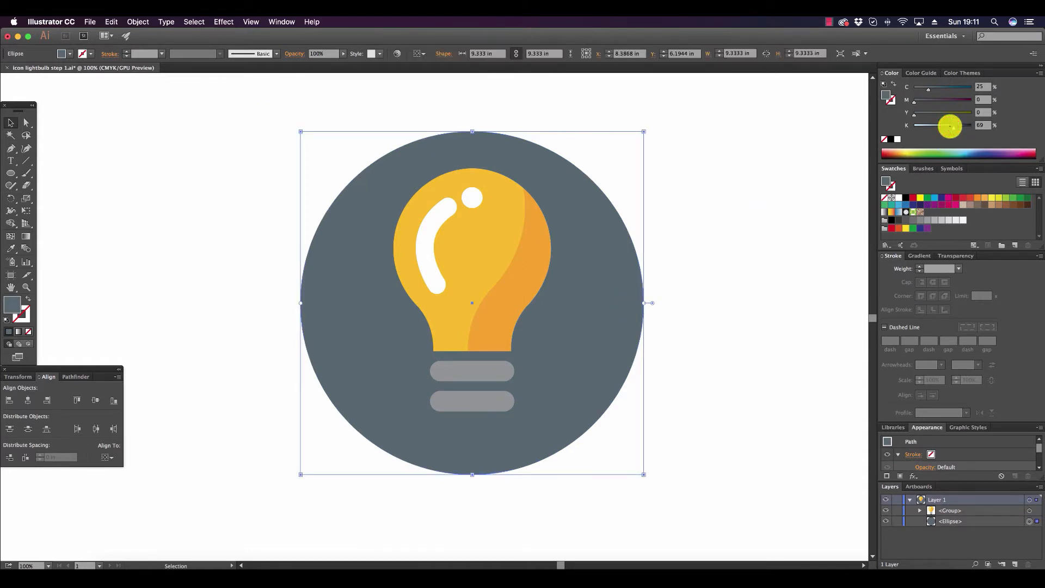
drag(950, 126, 933, 125)
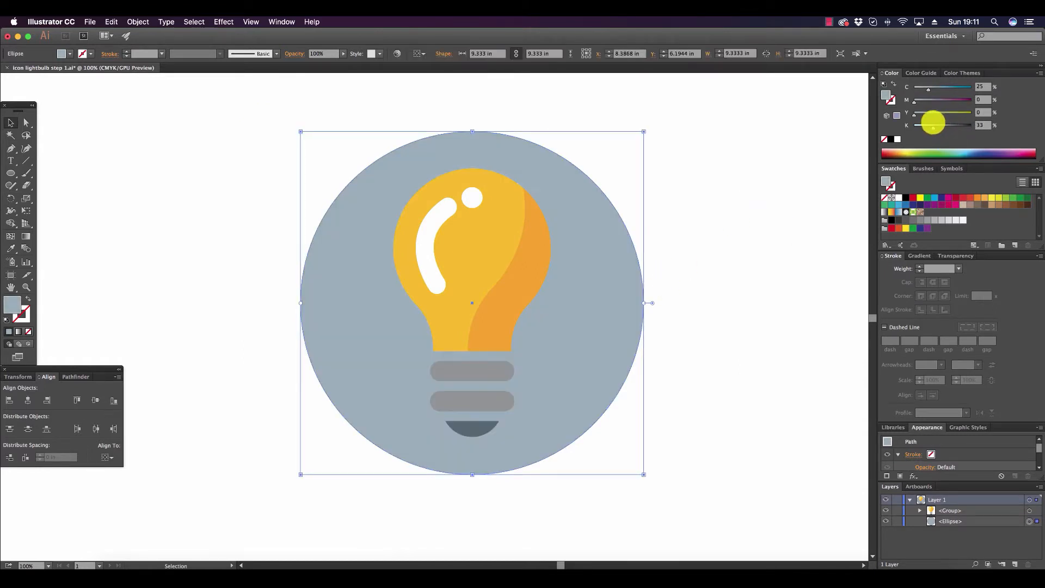
click(927, 88)
mouse_move(927, 88)
mouse_down()
mouse_move(919, 124)
mouse_move(932, 89)
mouse_up()
click(924, 88)
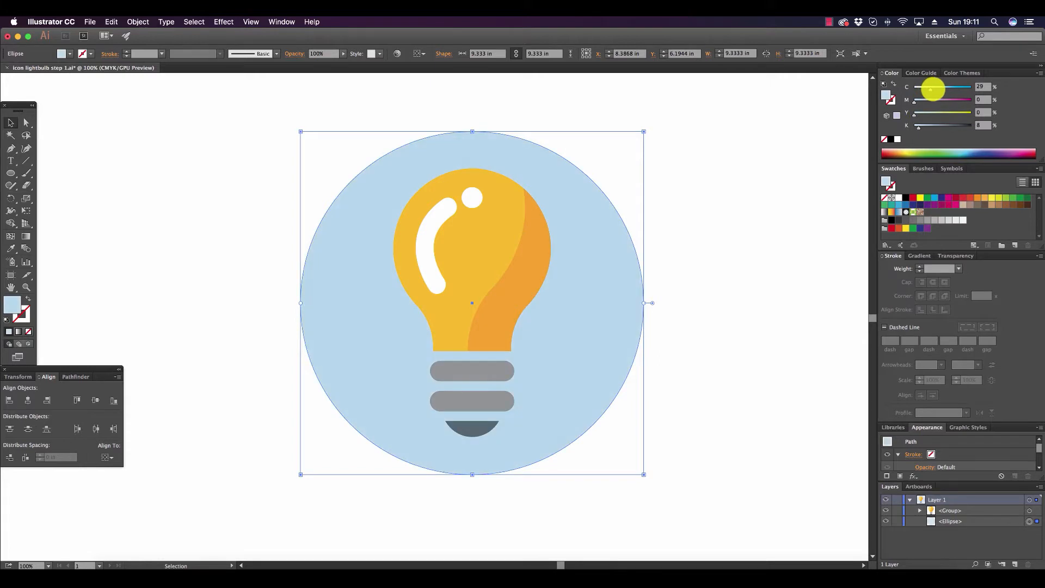
Set the background circle's fill to dark slate with cyan 41% and black 72%.
drag(920, 124, 951, 126)
drag(930, 88, 936, 88)
click(950, 126)
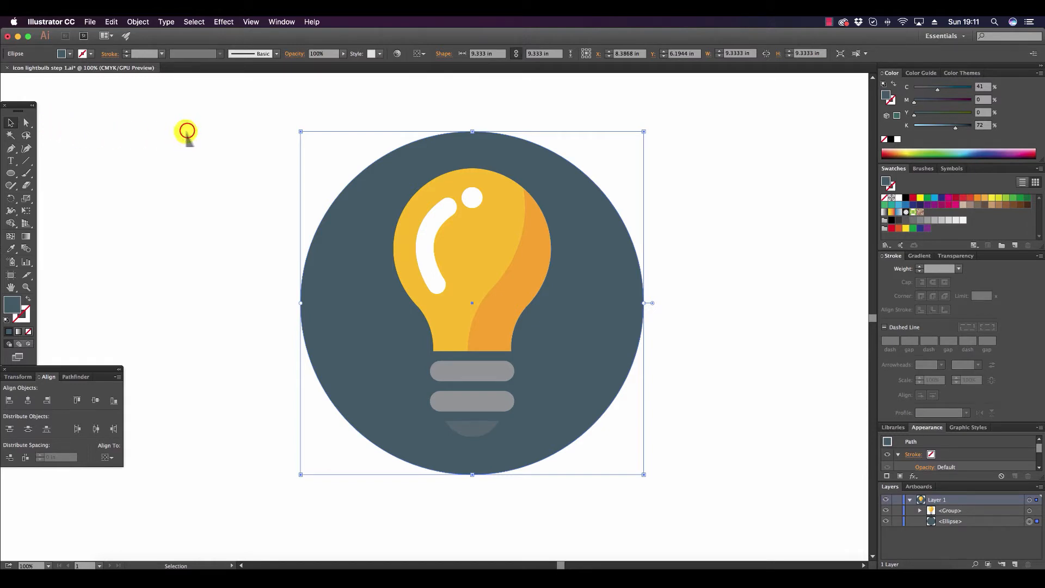
click(186, 131)
Fill the bulb's two base bars and bottom tip with light grey using cyan 7% and black 39%.
click(26, 122)
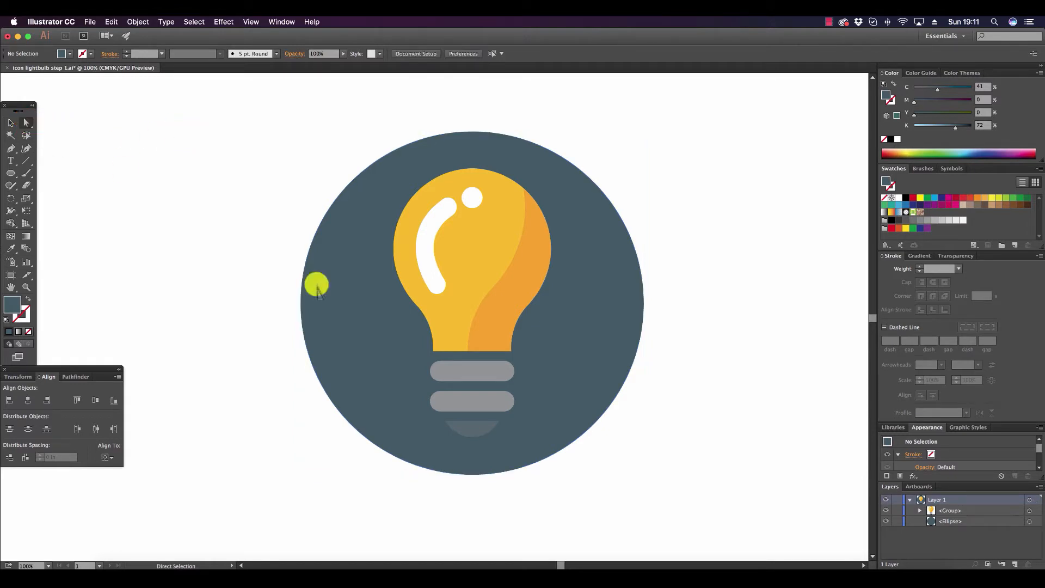
click(479, 428)
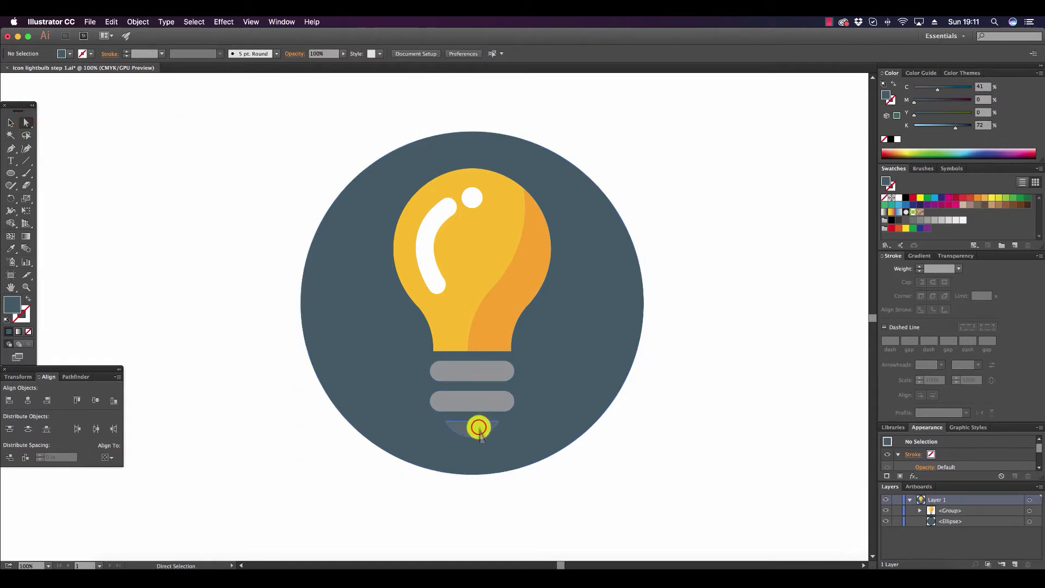
shift+click(489, 398)
shift+click(496, 369)
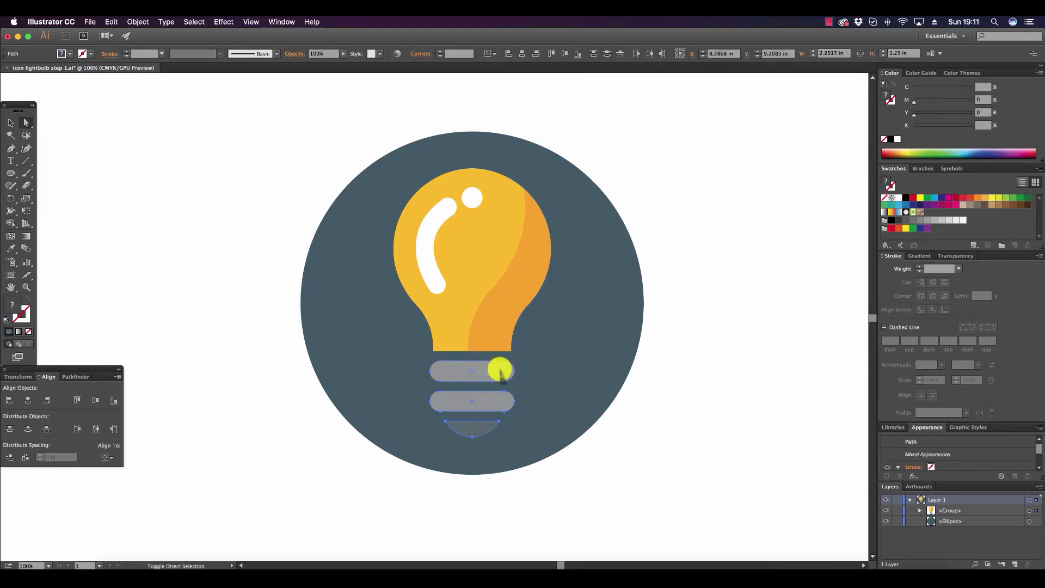
click(941, 219)
drag(930, 125, 936, 126)
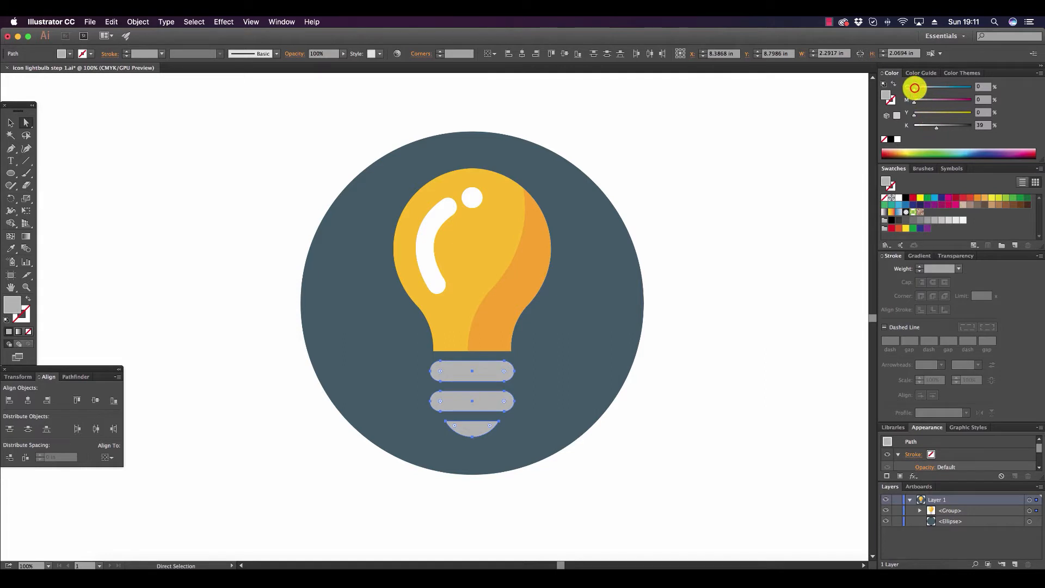
drag(916, 88, 917, 88)
click(679, 259)
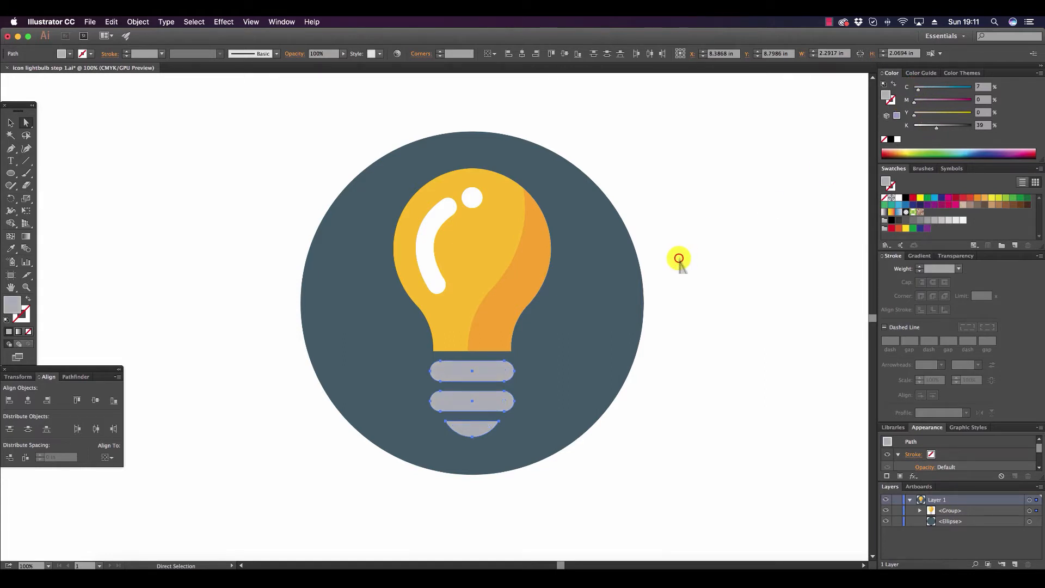
Set the fill of the bulb's bottom tip to grey-blue with cyan 41% and black 54%.
click(478, 429)
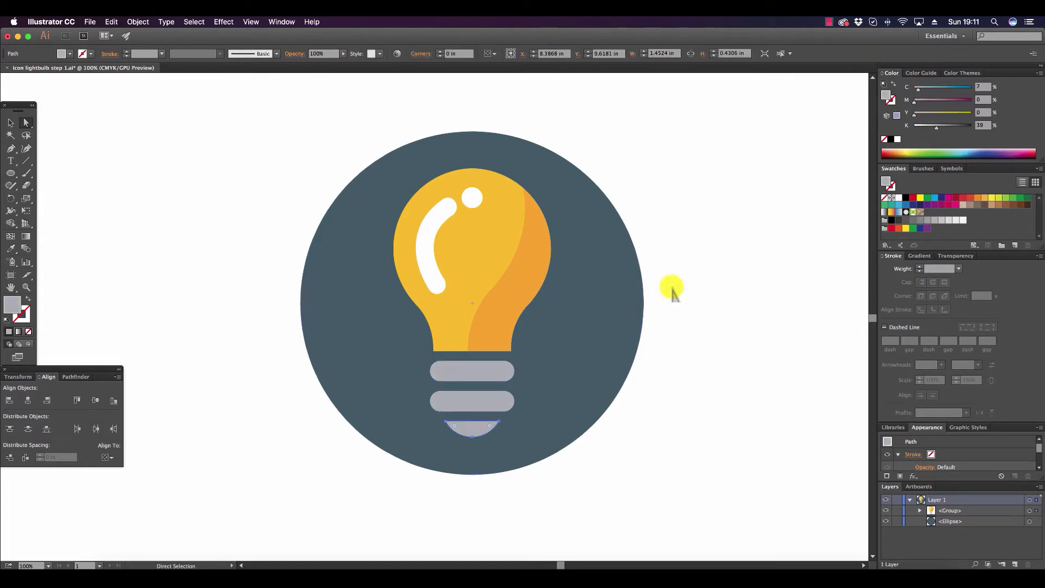
drag(938, 125, 949, 128)
drag(920, 88, 933, 89)
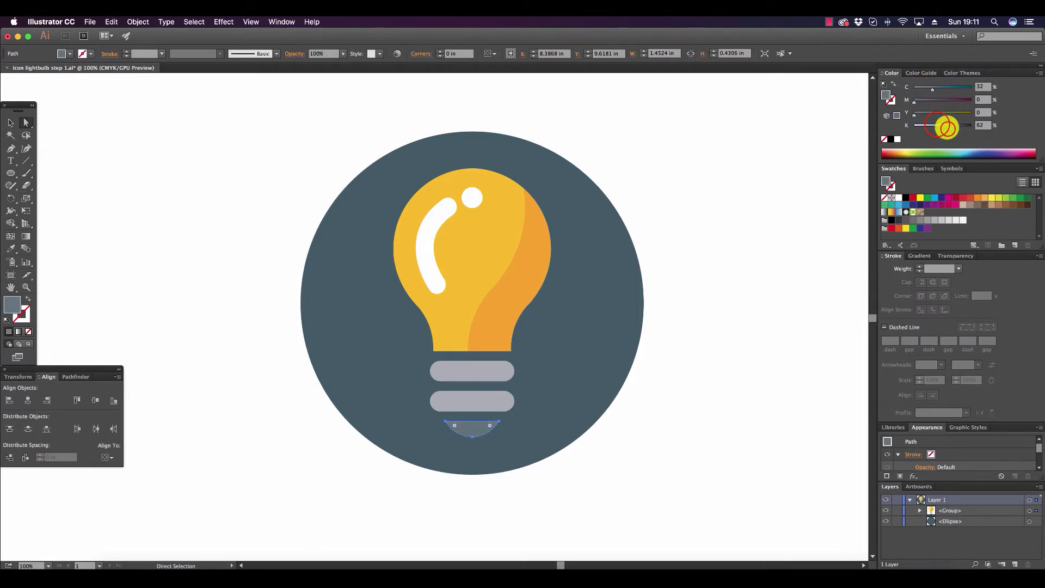
mouse_move(946, 126)
mouse_down()
mouse_move(935, 125)
mouse_move(944, 125)
mouse_up()
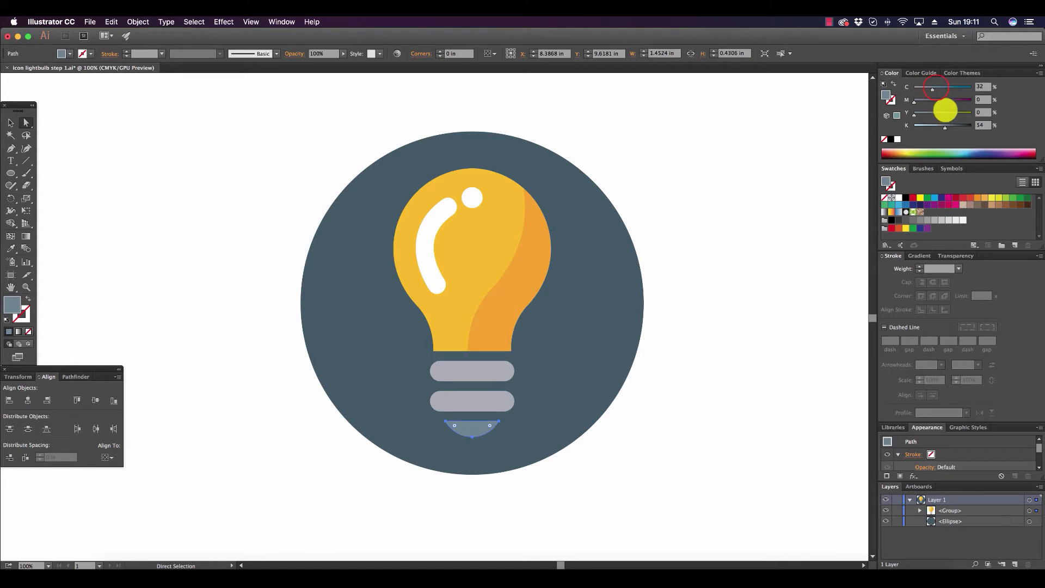
click(935, 88)
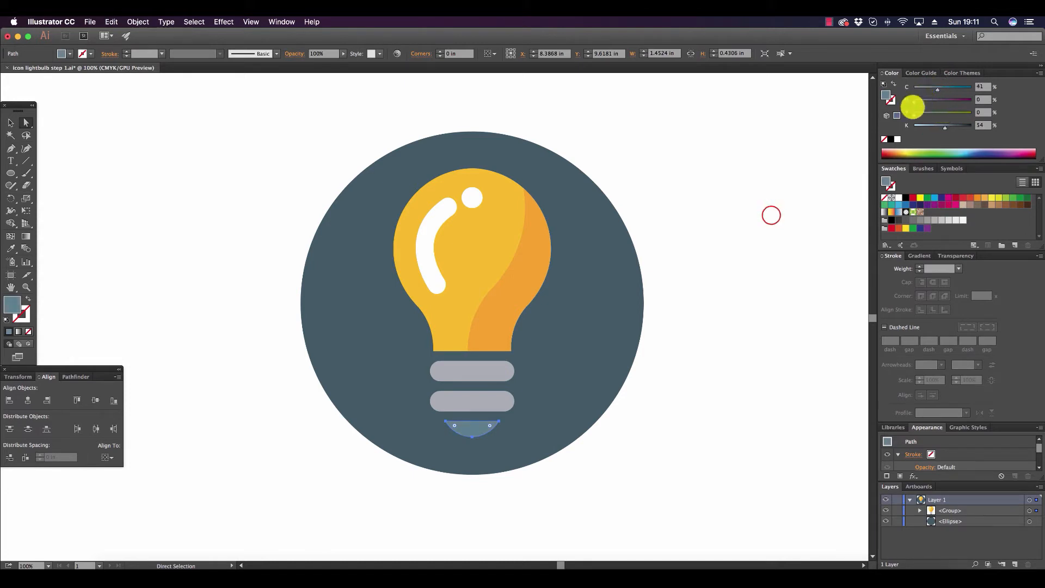
click(773, 212)
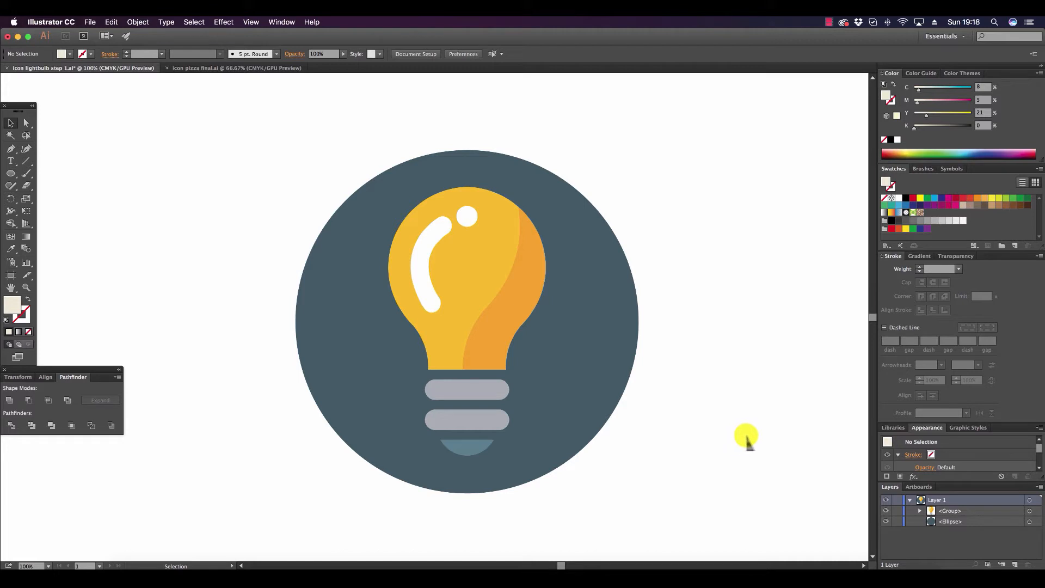
Paste the cream wedge shape and move it so its sharp point meets the lower left edge of the bulb's tip.
click(112, 21)
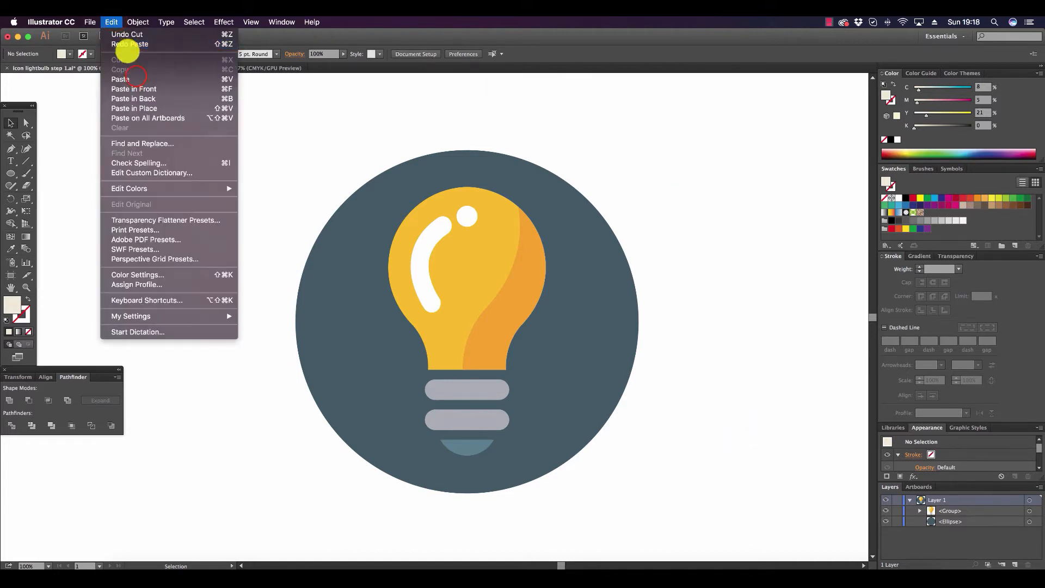
click(136, 76)
drag(485, 284, 758, 338)
click(747, 167)
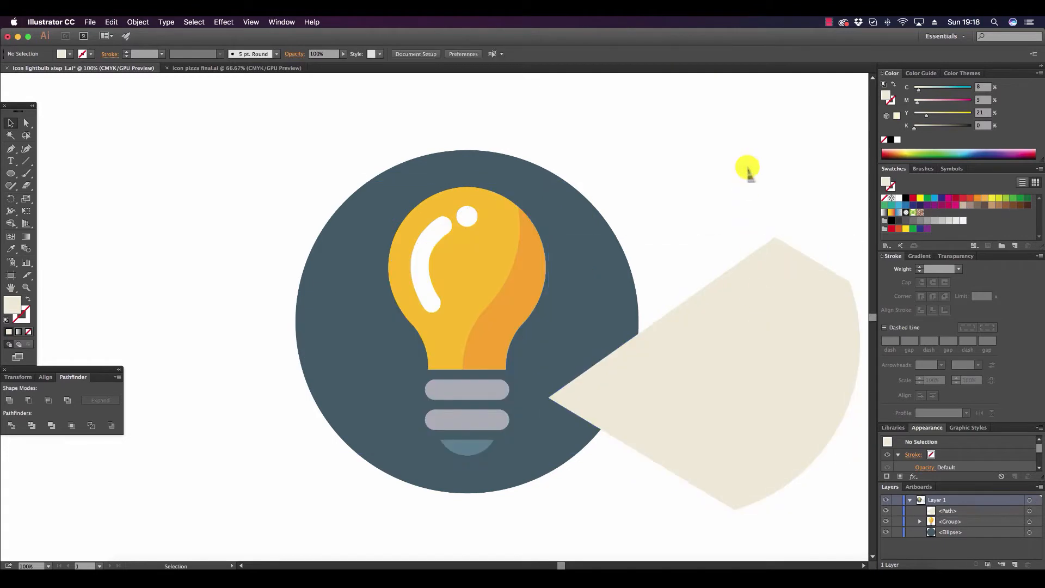
drag(695, 351, 777, 325)
click(767, 201)
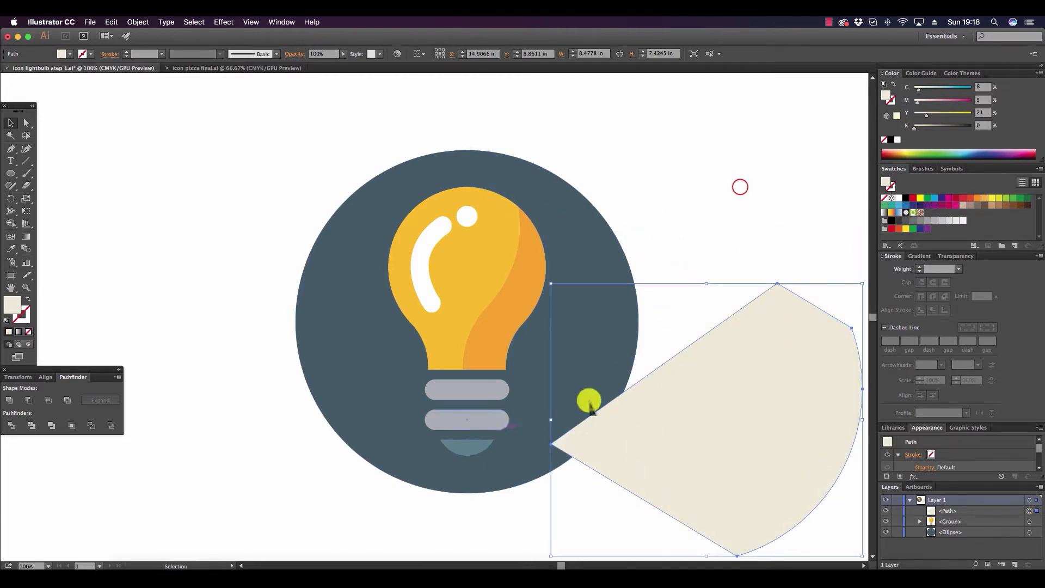
click(758, 223)
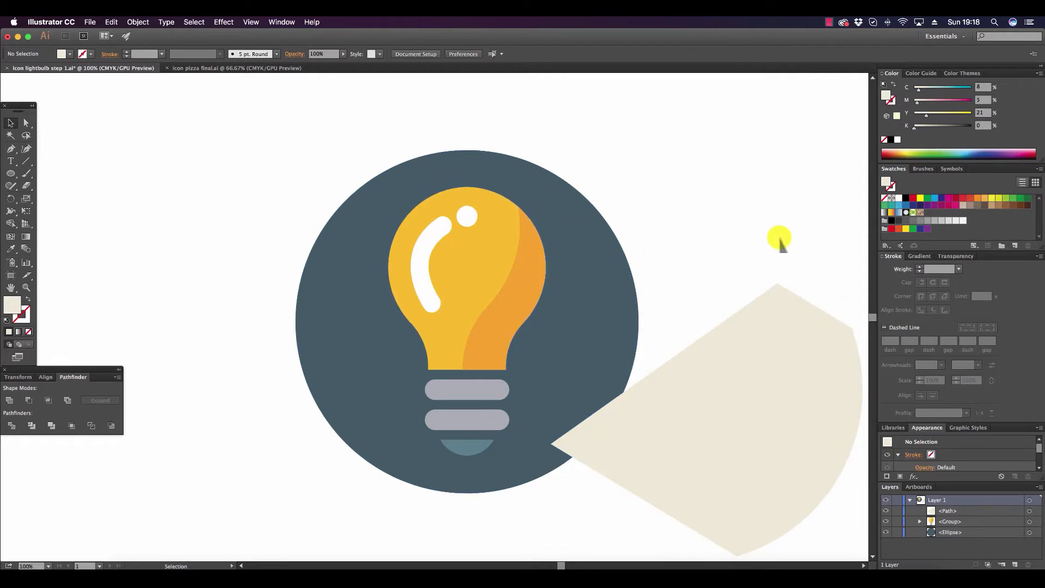
drag(756, 349, 653, 358)
drag(762, 289, 753, 293)
click(769, 260)
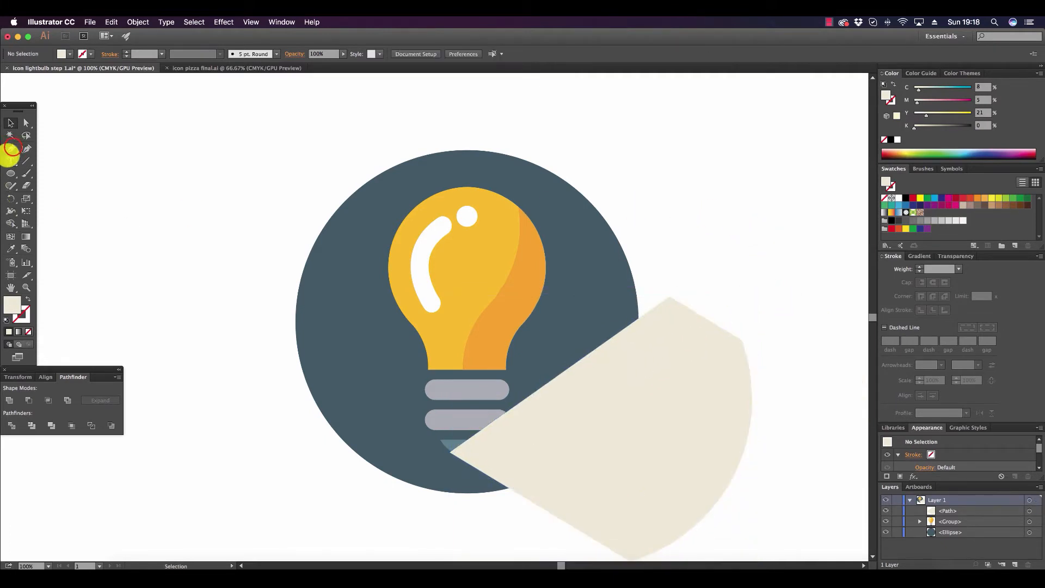
Draw a cream shadow shape with the Pen tool from the bulb's upper right edge, past the wedge's outer corners, and up the base's left edge.
click(13, 147)
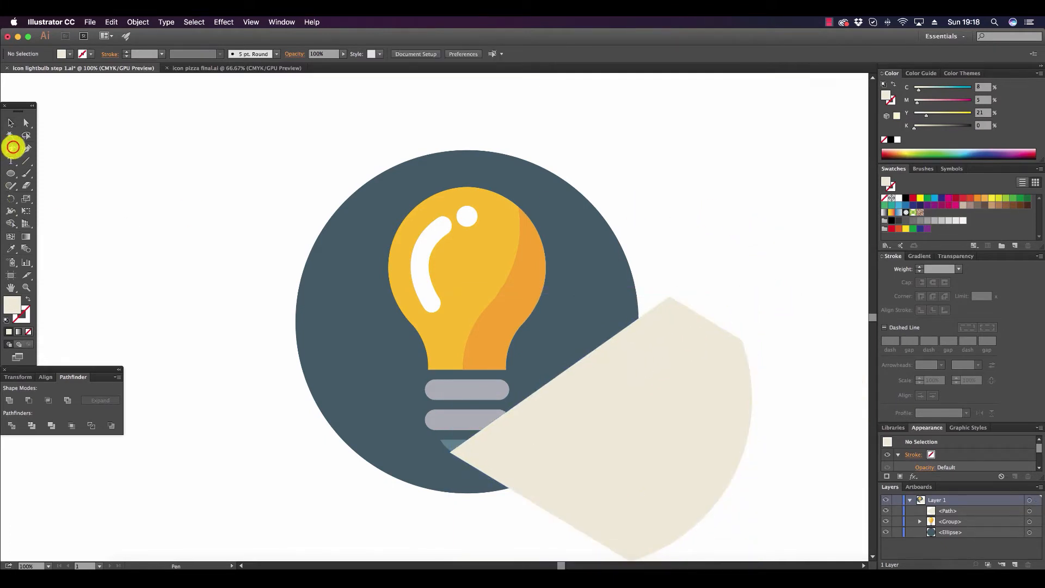
click(508, 200)
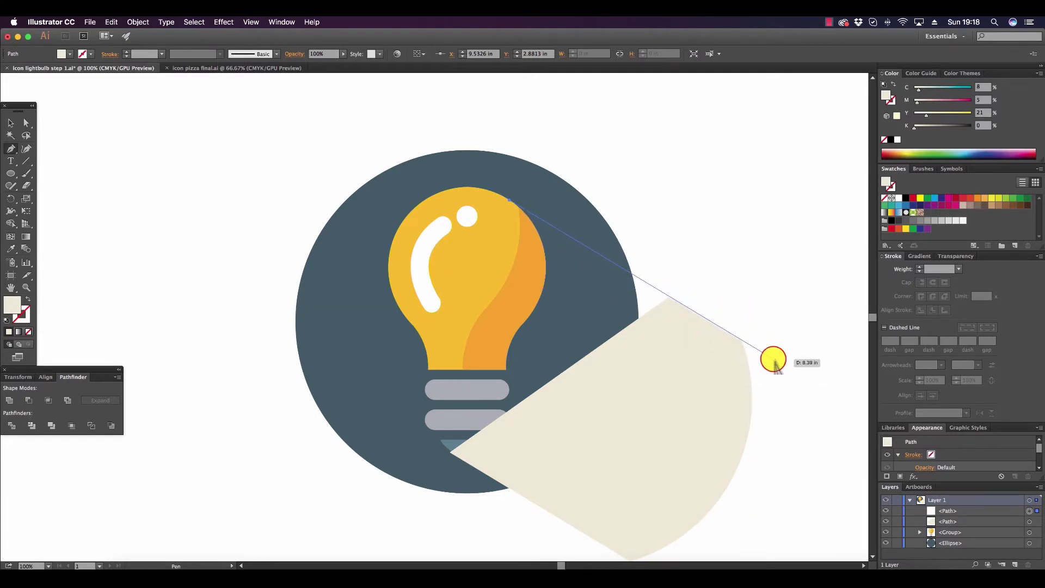
click(772, 359)
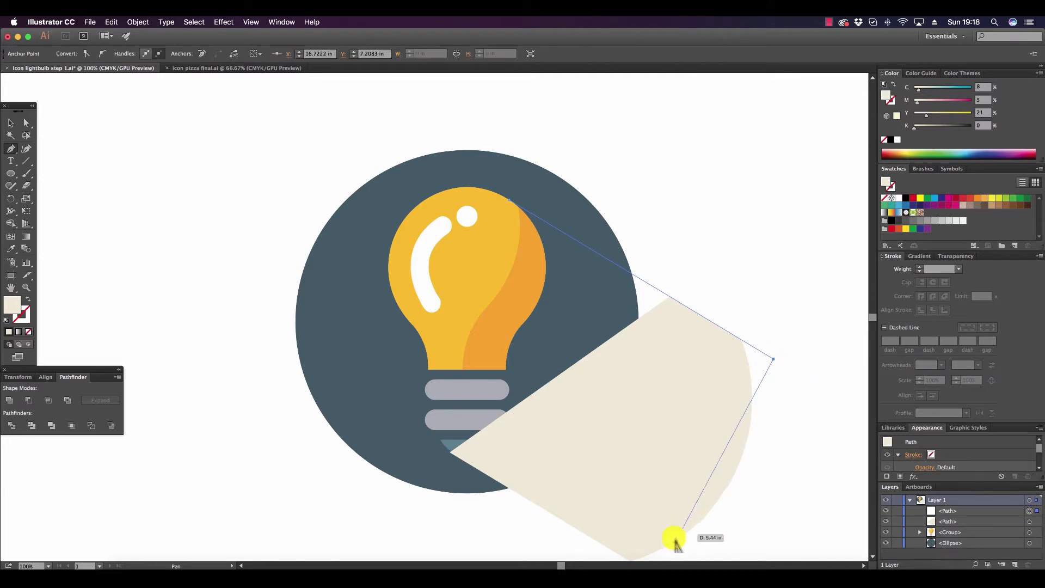
click(627, 552)
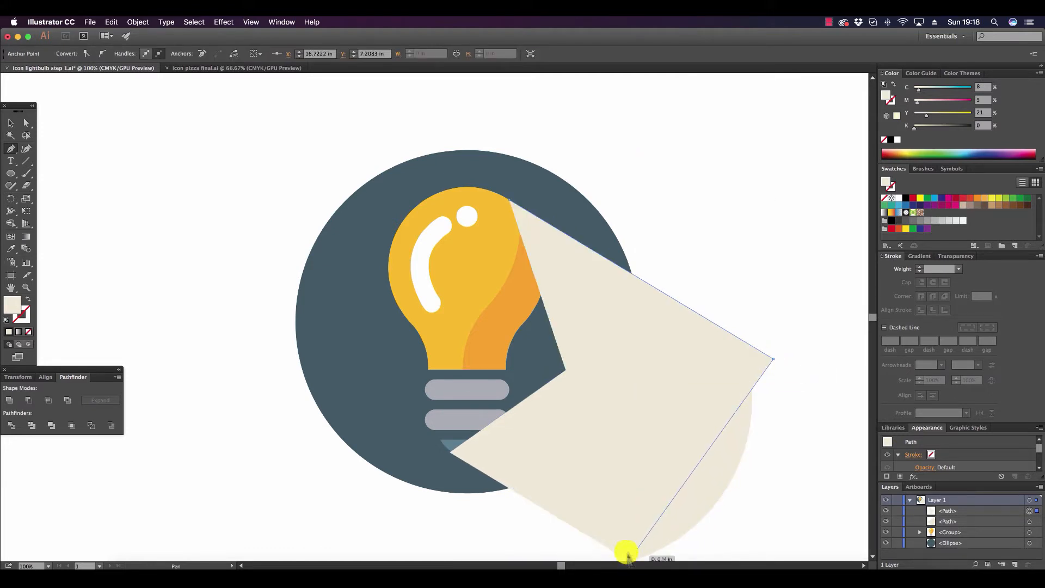
click(450, 452)
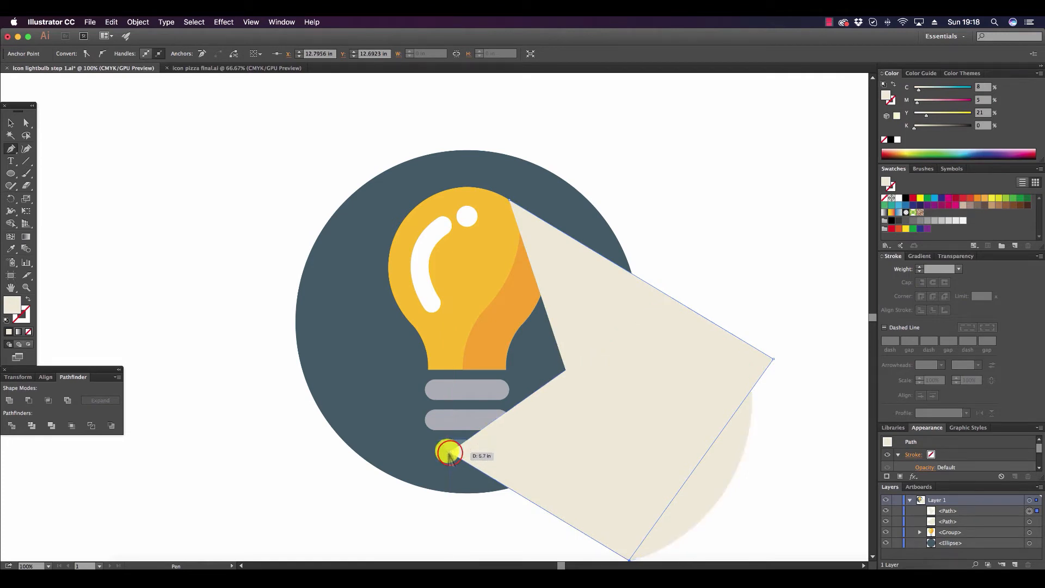
click(450, 452)
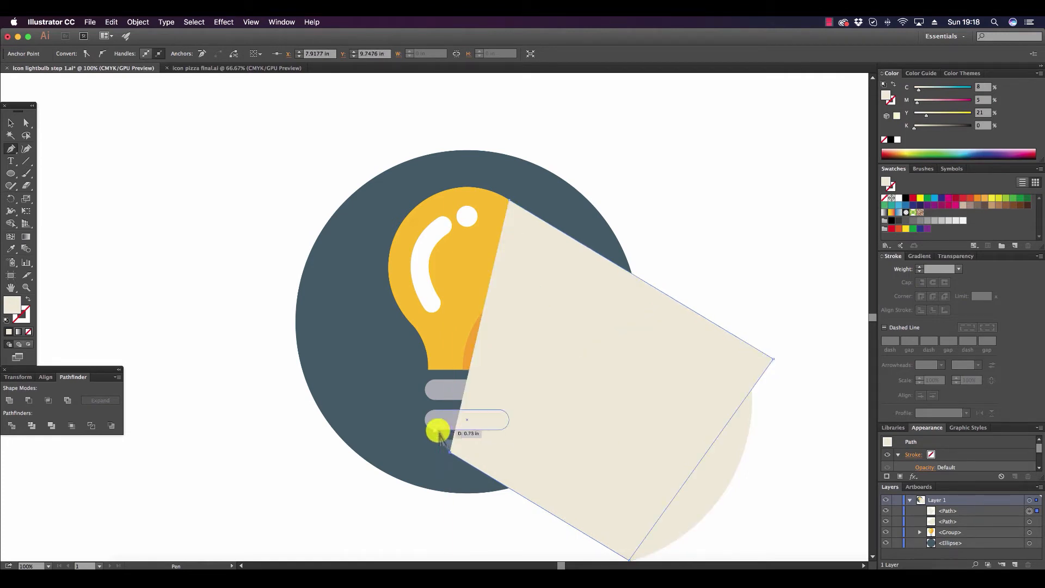
click(434, 428)
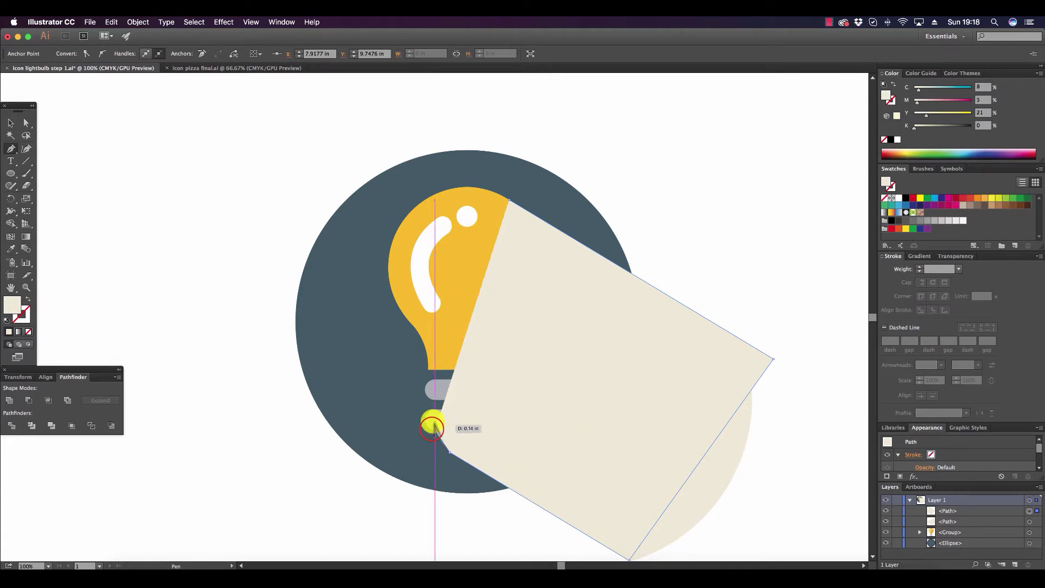
click(427, 397)
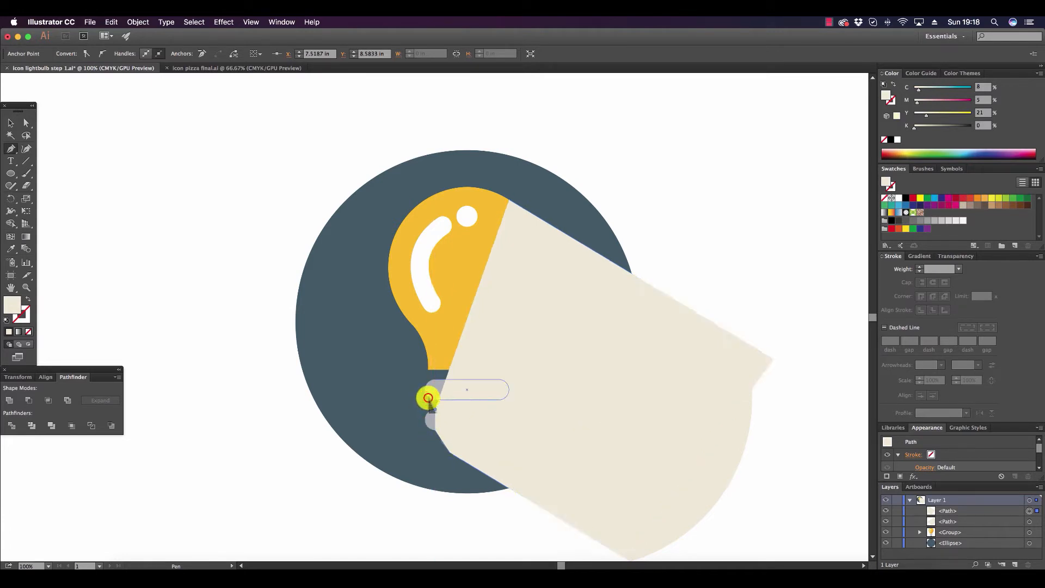
click(428, 369)
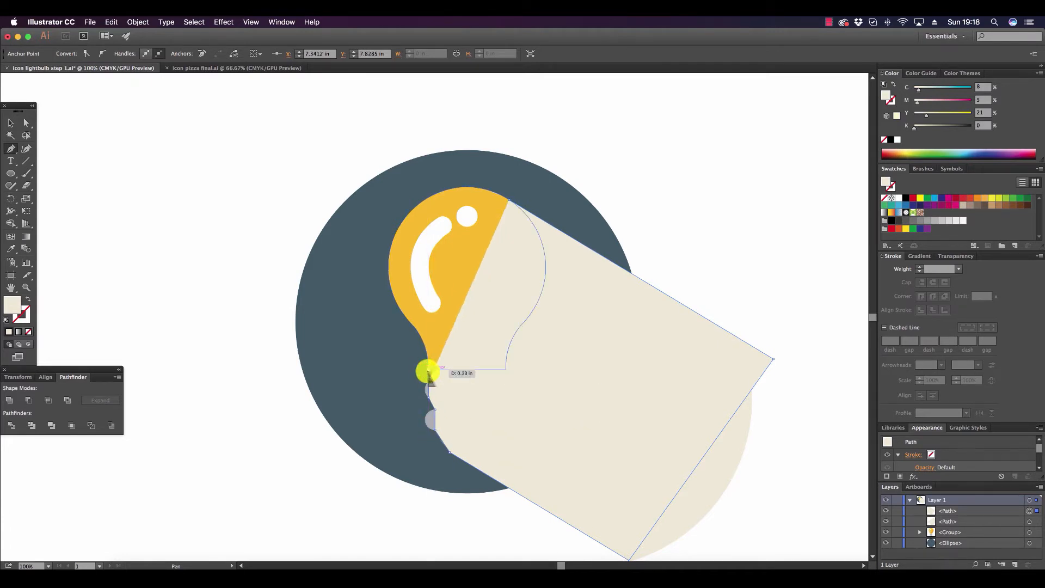
Delete the pasted wedge used as a guide, keeping the drawn shadow shape.
click(11, 123)
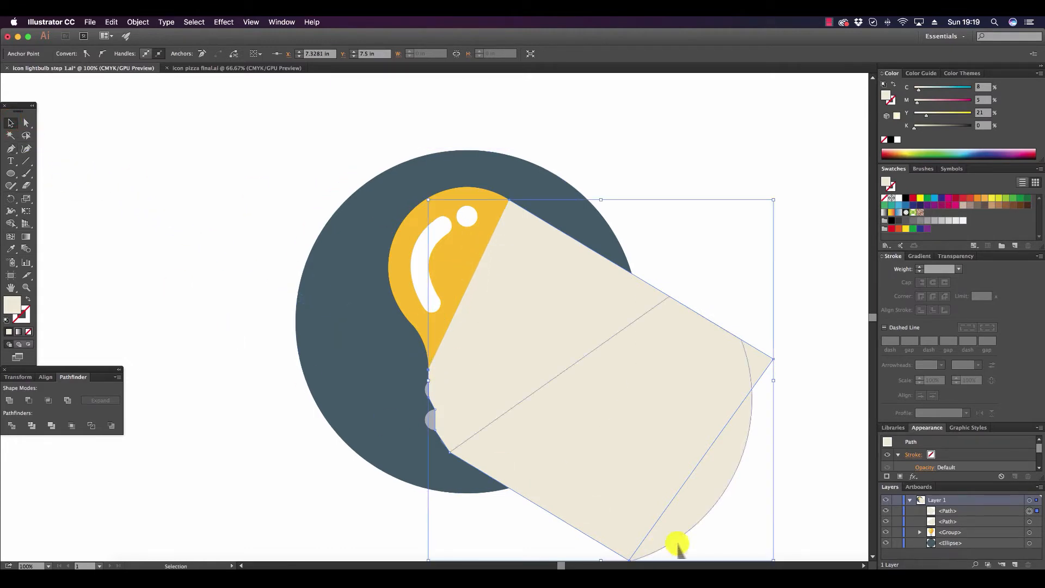
click(814, 166)
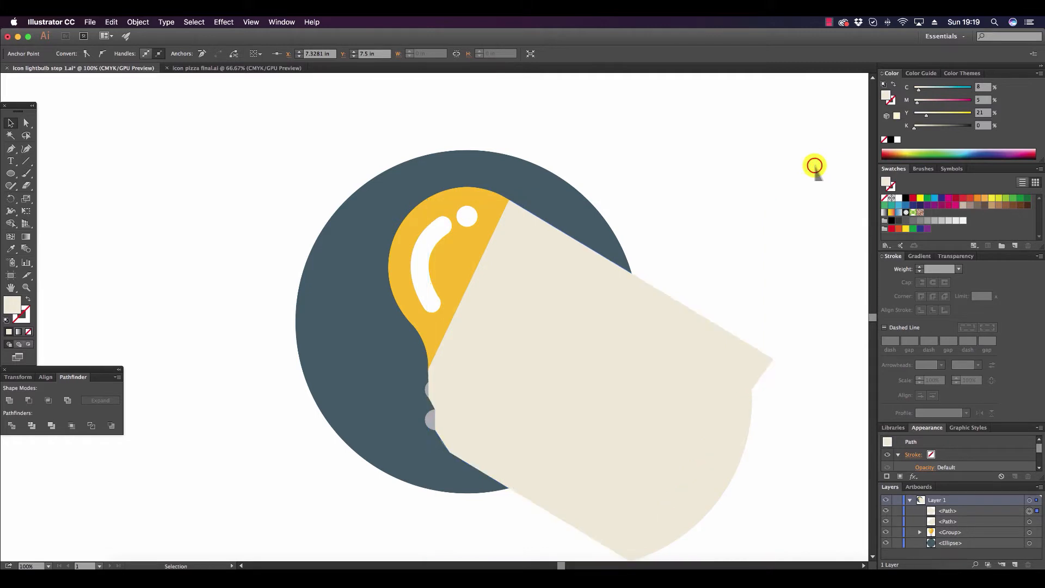
click(747, 415)
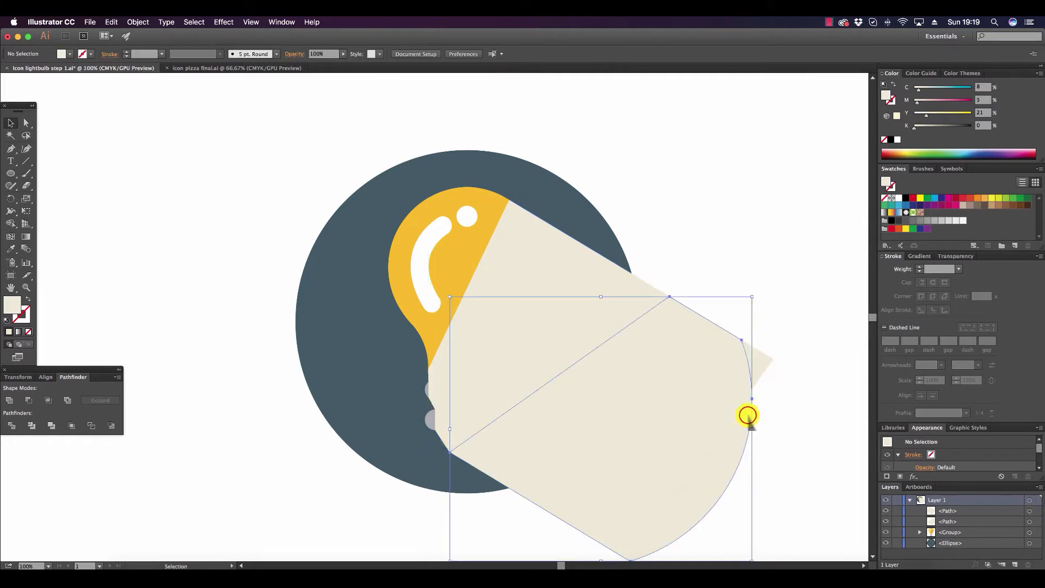
key(Delete)
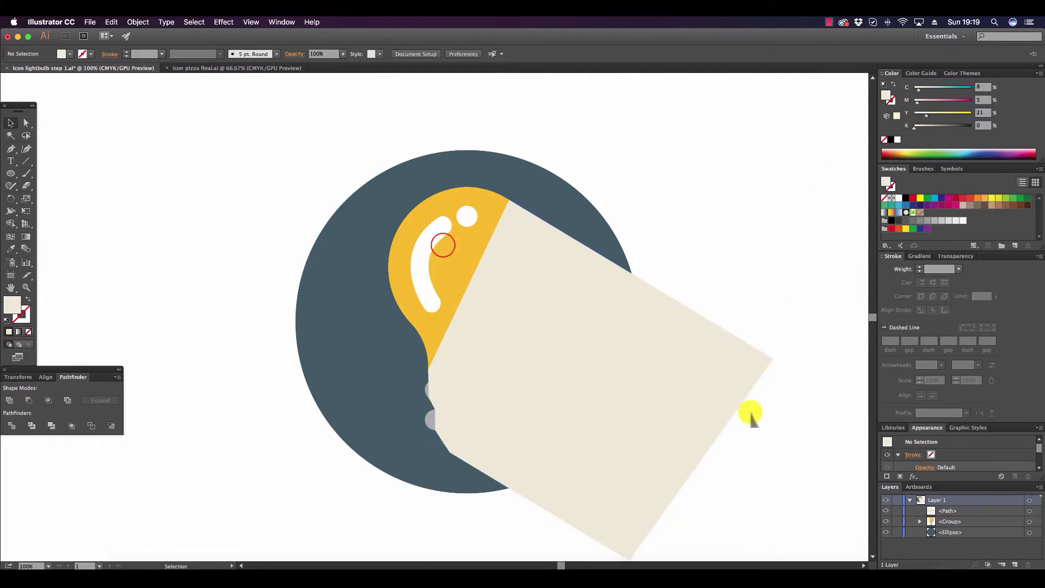
Bring the light bulb group to the front, above the cream shadow shape.
click(445, 246)
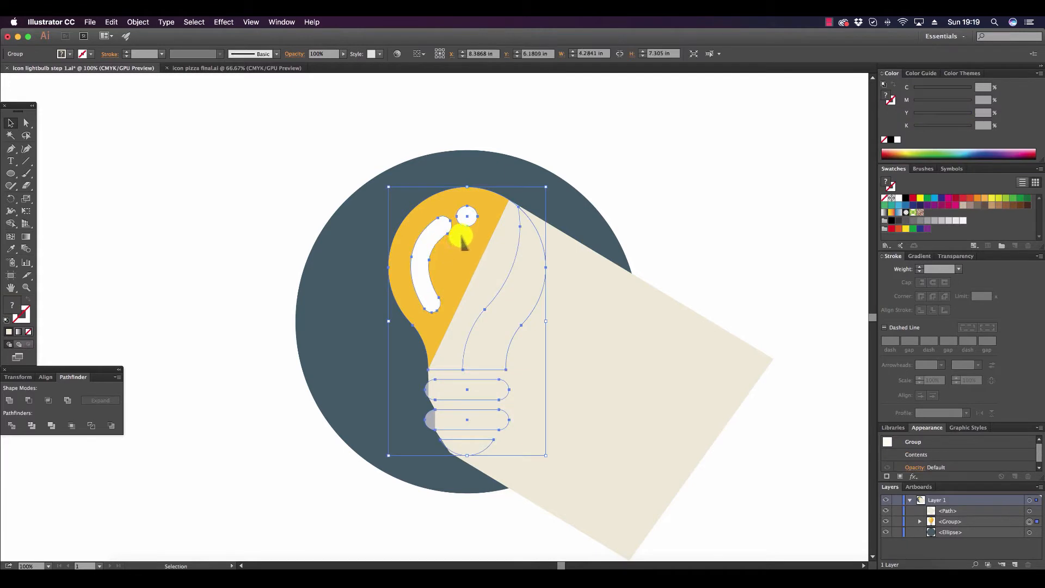
click(138, 22)
mouse_move(155, 44)
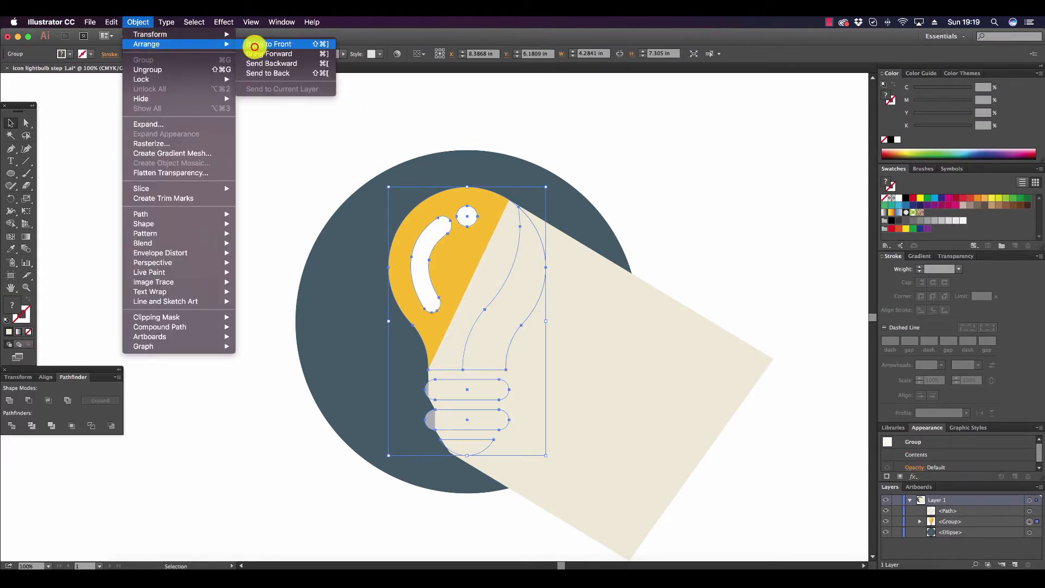
click(252, 43)
click(802, 294)
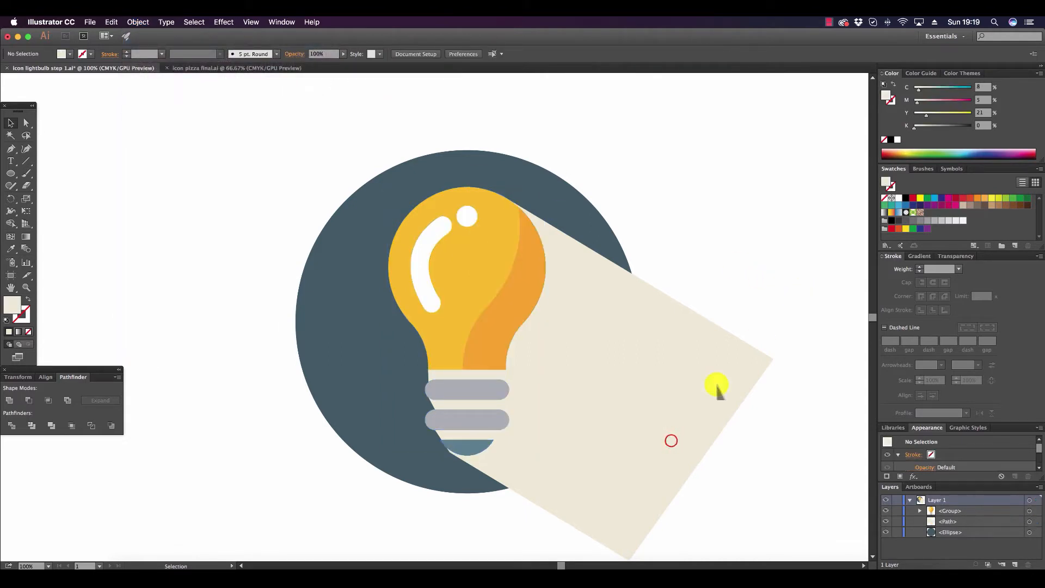
Shorten the cream shadow shape slightly by raising its lower edge so its lower side meets the bulb's tip more closely.
click(587, 482)
scroll(599, 483, down, 3)
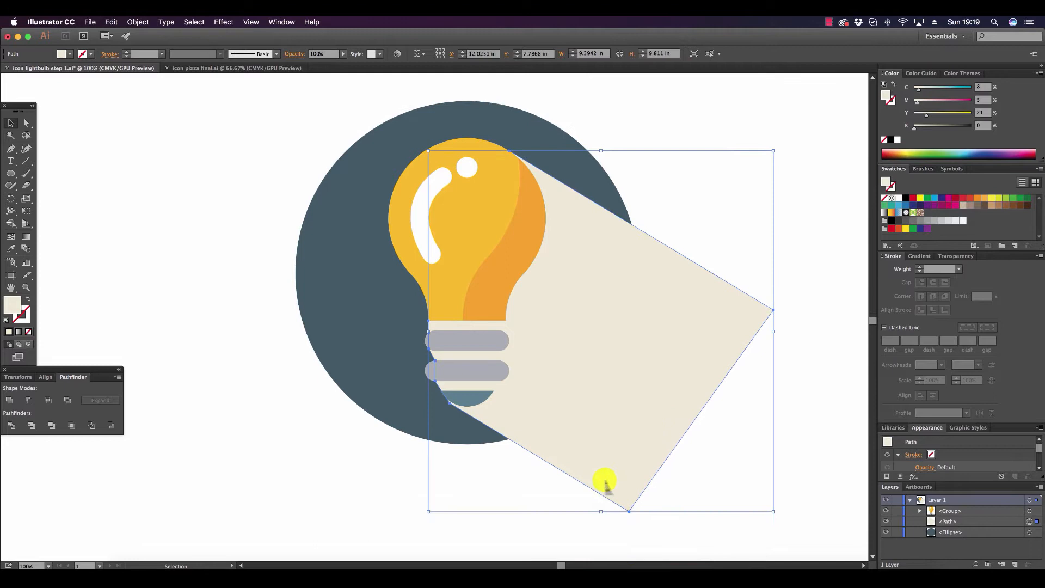
drag(601, 511, 599, 508)
click(604, 520)
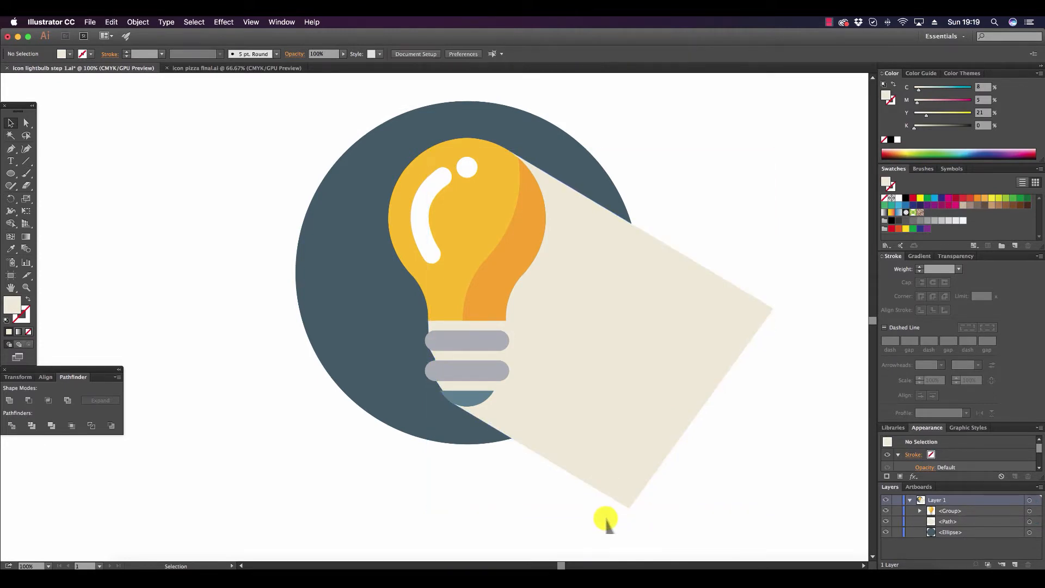
click(558, 525)
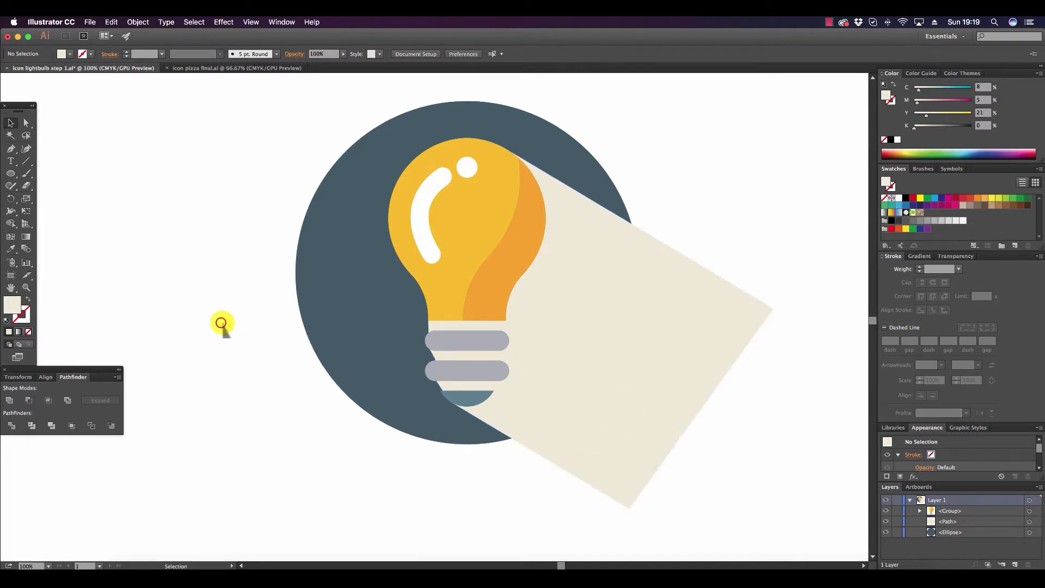
Draw a cream patch with the Pen tool down the left edge of the bulb's base, filling the gaps beside the two grey bars.
click(27, 288)
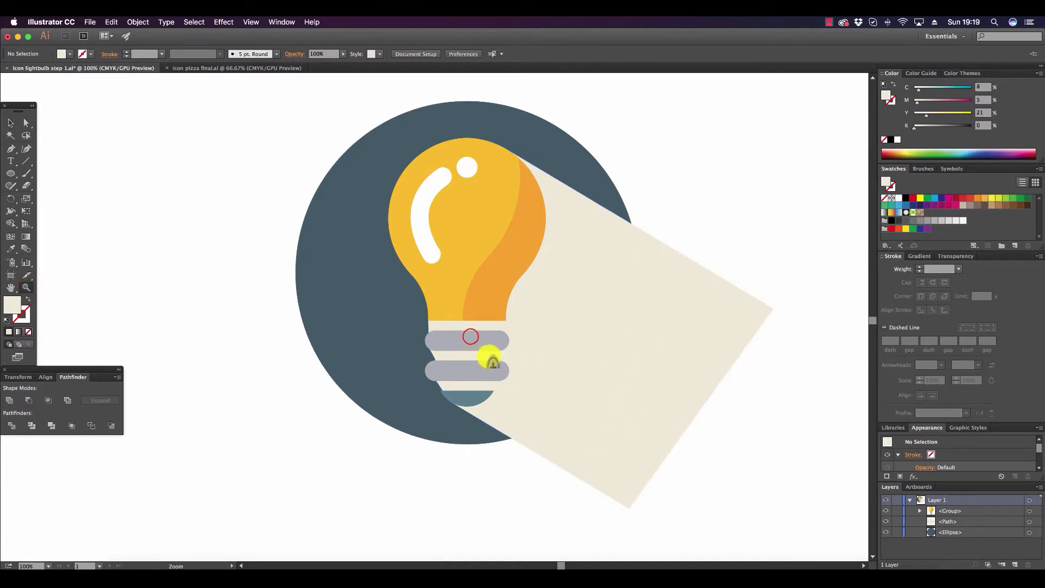
click(467, 338)
click(395, 293)
click(395, 293)
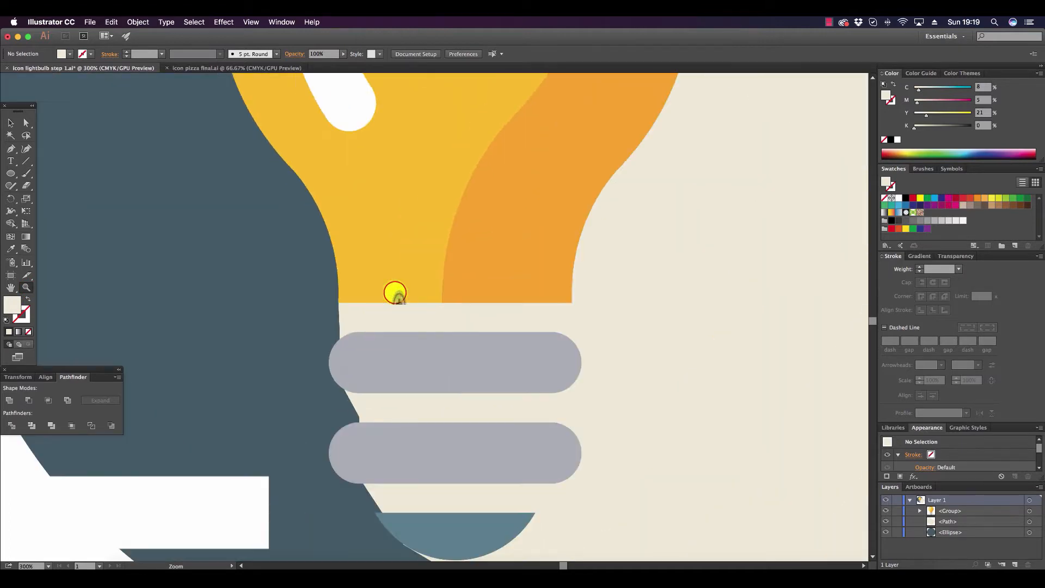
click(11, 149)
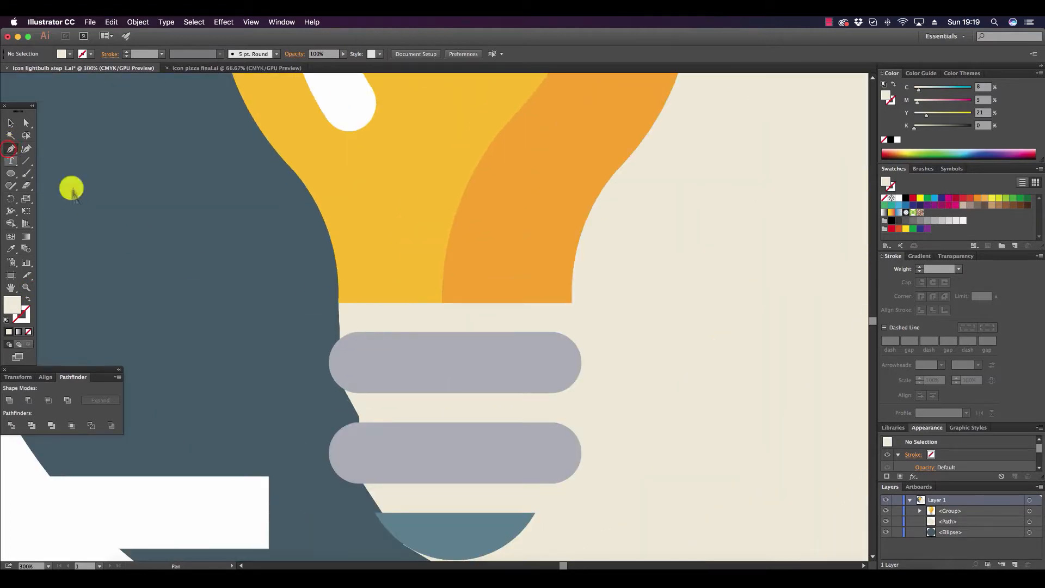
click(340, 380)
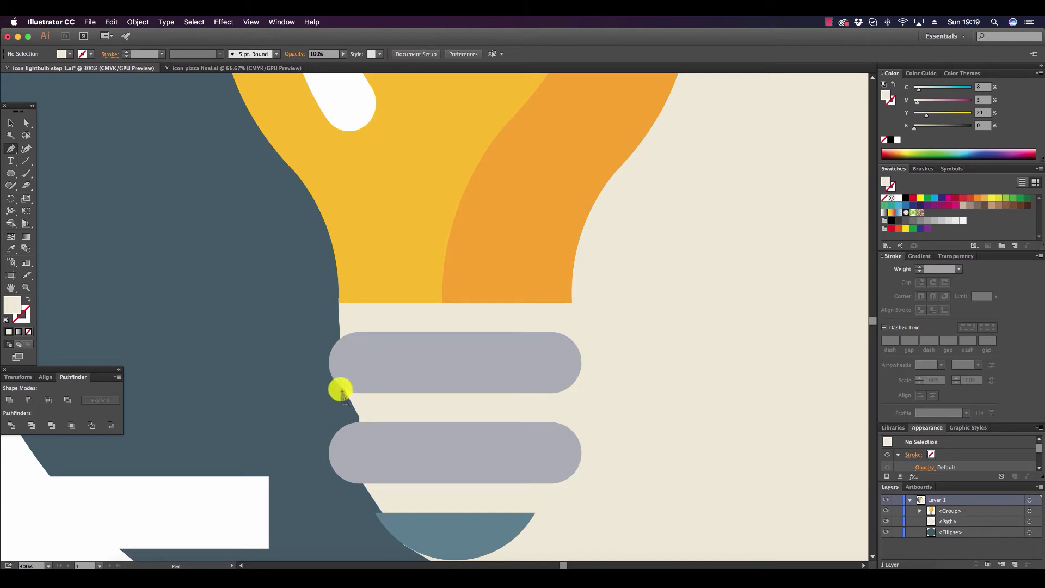
click(338, 302)
click(338, 445)
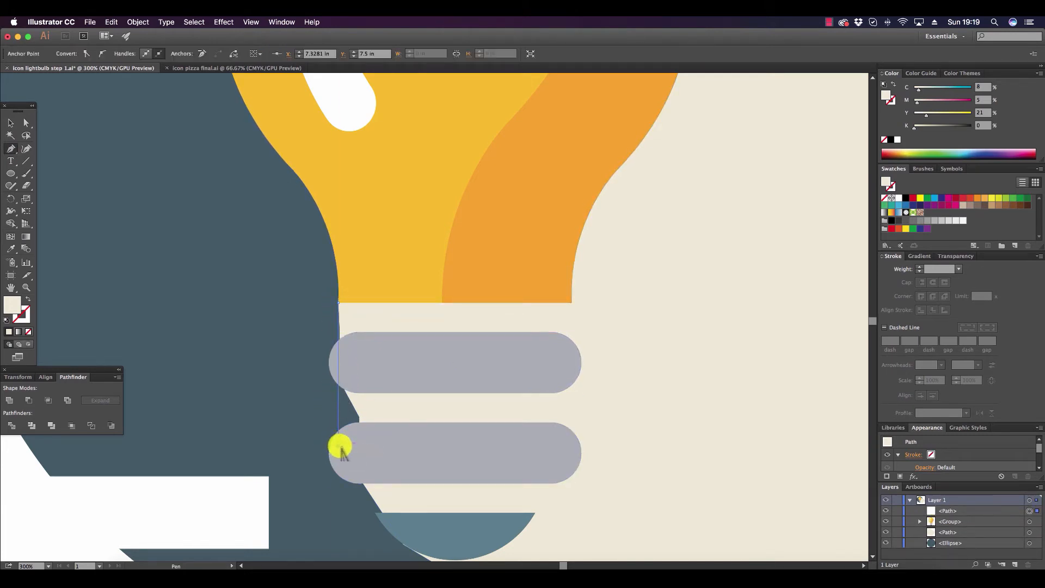
click(364, 487)
click(523, 473)
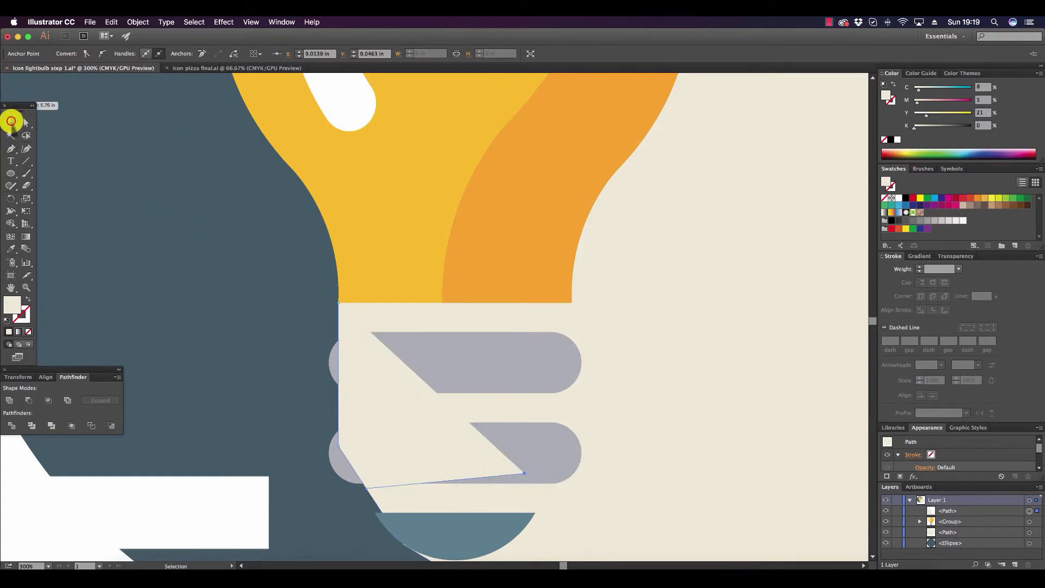
Merge the cream patch with the long shadow shape as a compound shape and expand it into one path.
click(10, 123)
shift+click(740, 341)
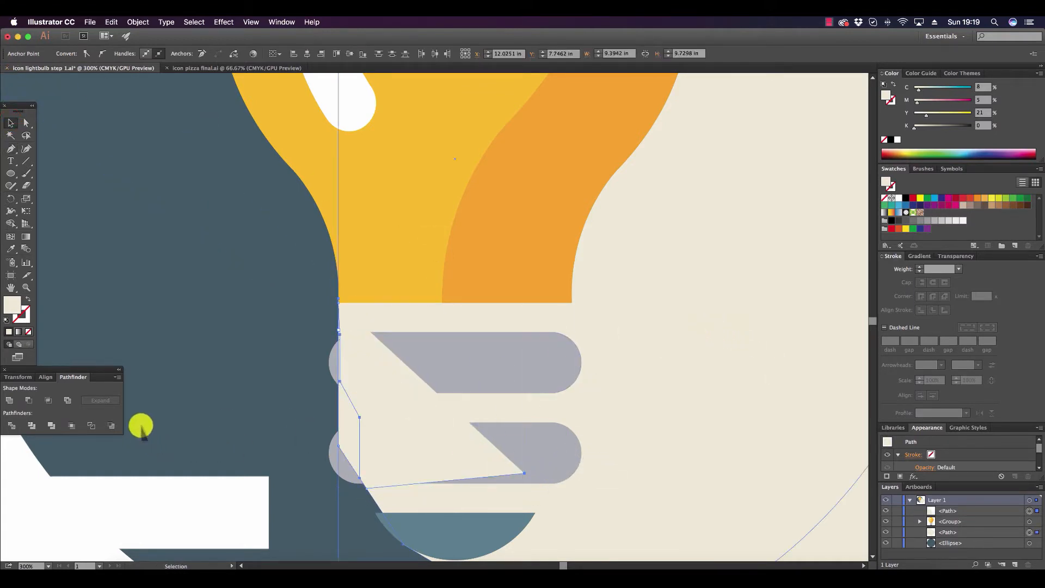
click(116, 377)
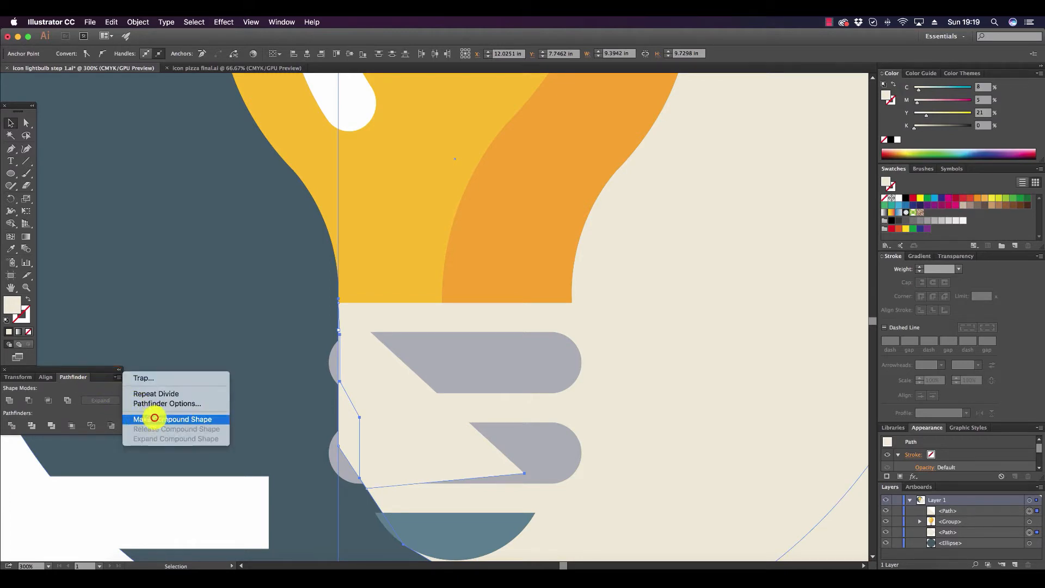
click(154, 419)
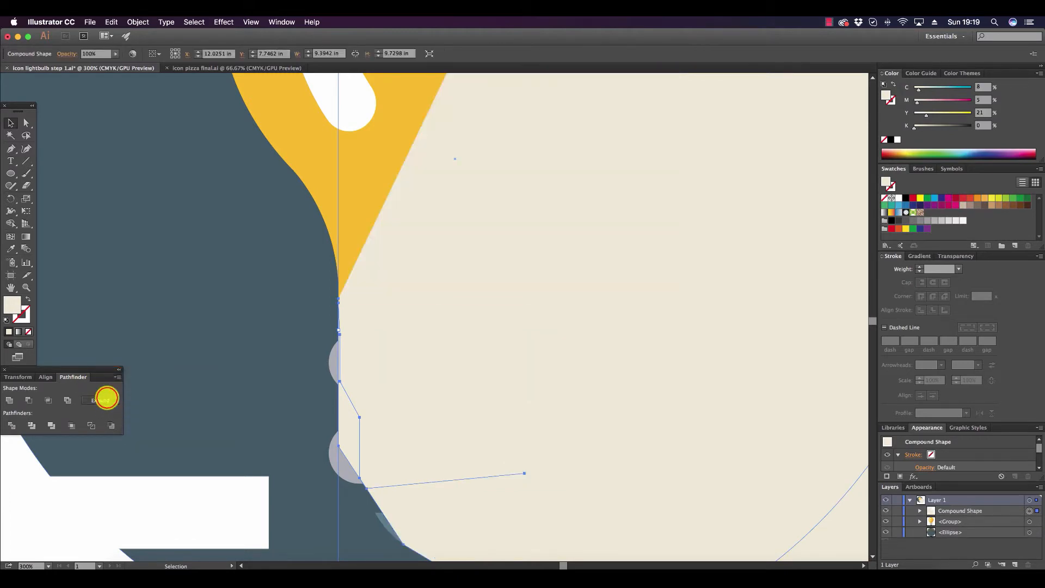
click(106, 399)
Bring the light bulb group to the front, above the merged cream shadow.
click(26, 287)
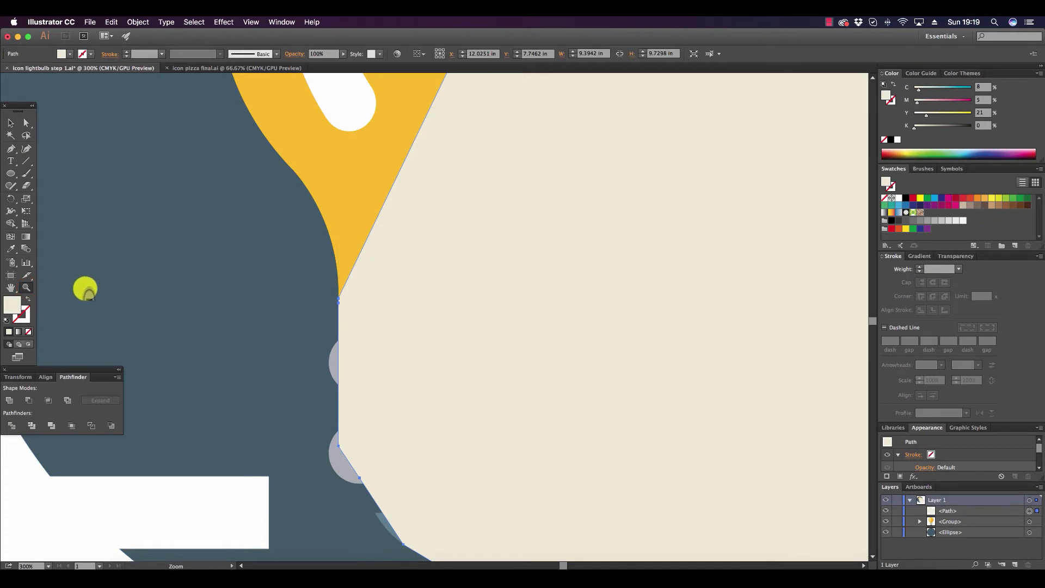
alt+click(375, 309)
alt+click(383, 303)
alt+click(620, 321)
alt+click(413, 310)
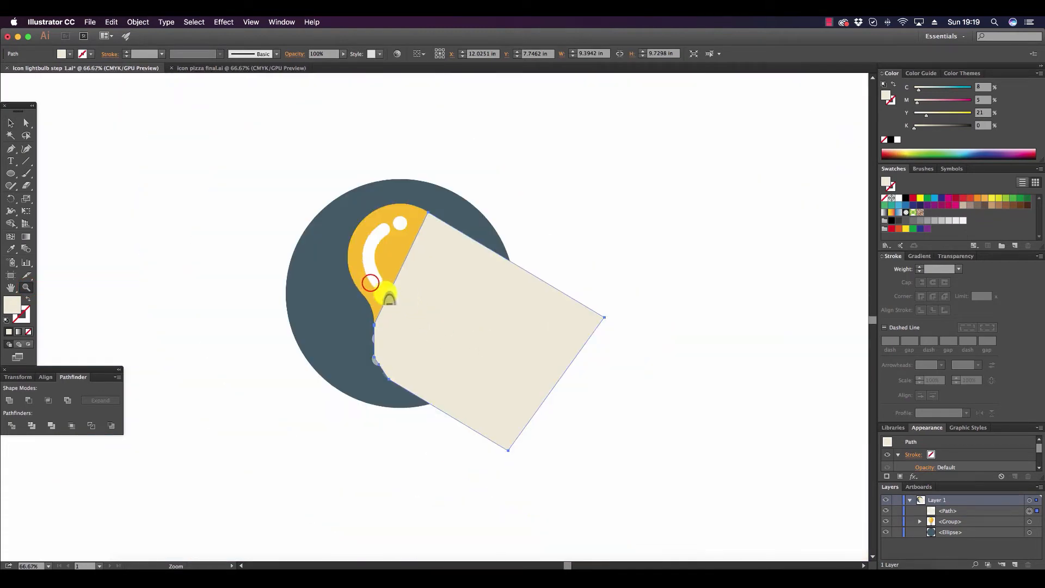
click(370, 283)
click(10, 123)
click(440, 225)
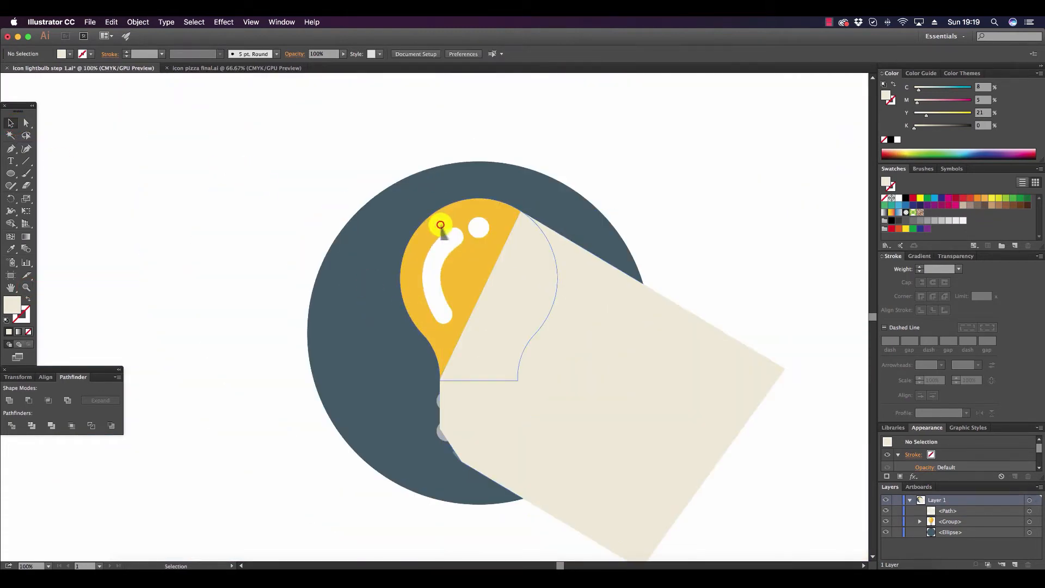
click(440, 224)
click(138, 22)
mouse_move(163, 44)
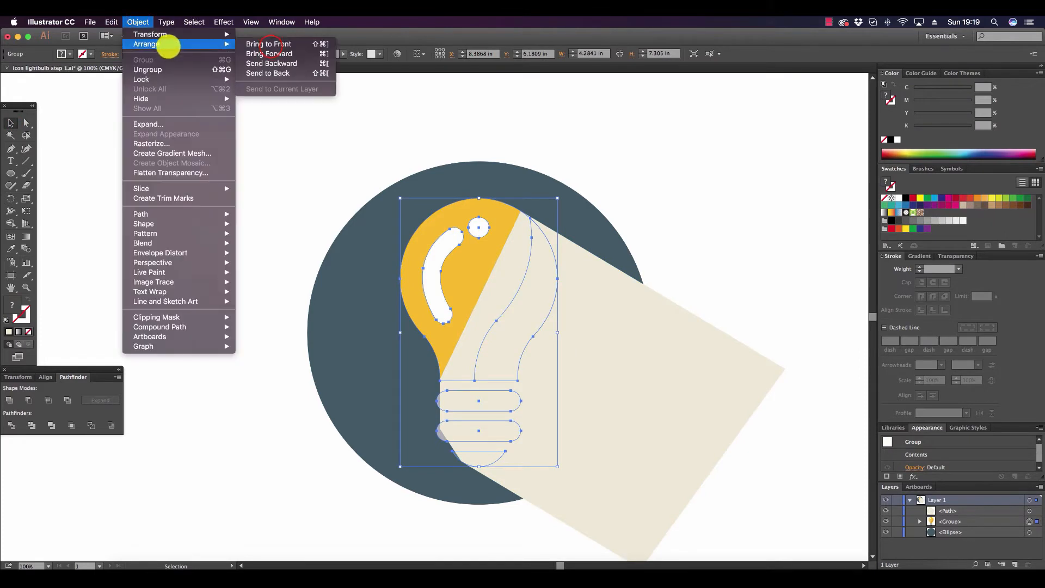
click(268, 43)
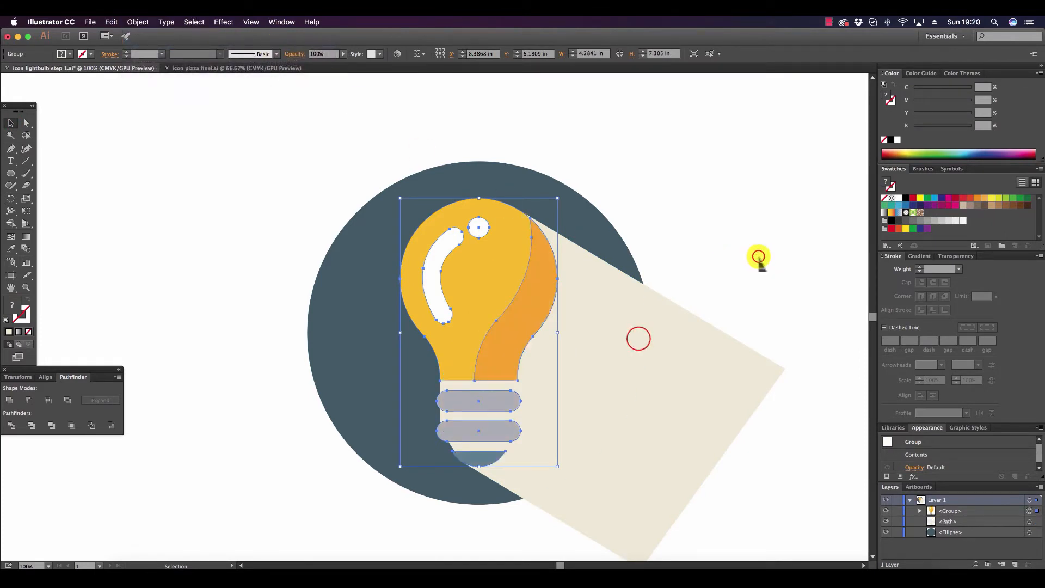
Recolour the long shadow with the circle's slate sampled by the Eyedropper, lightened to 61% black.
click(637, 340)
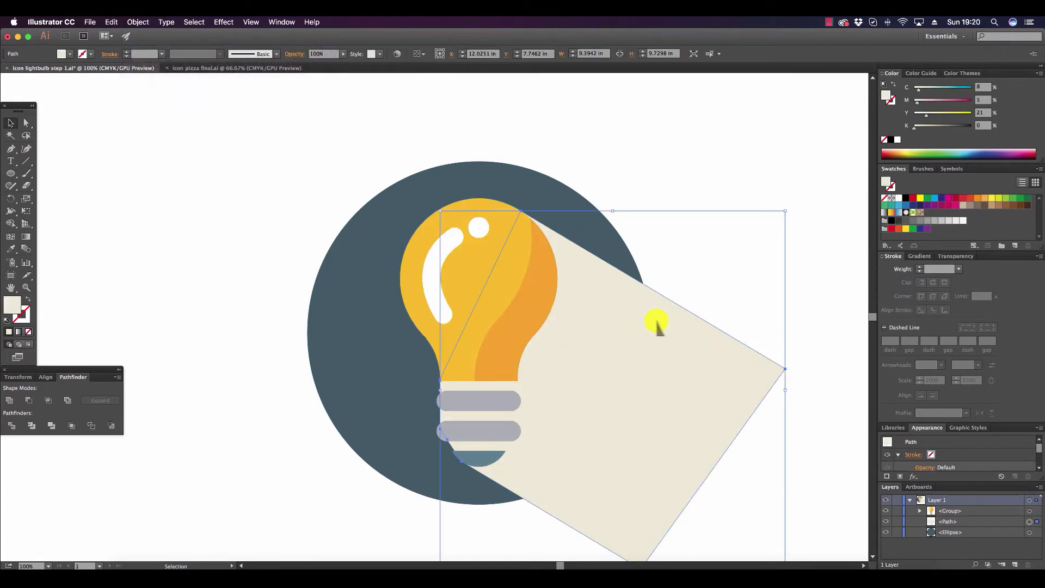
click(10, 248)
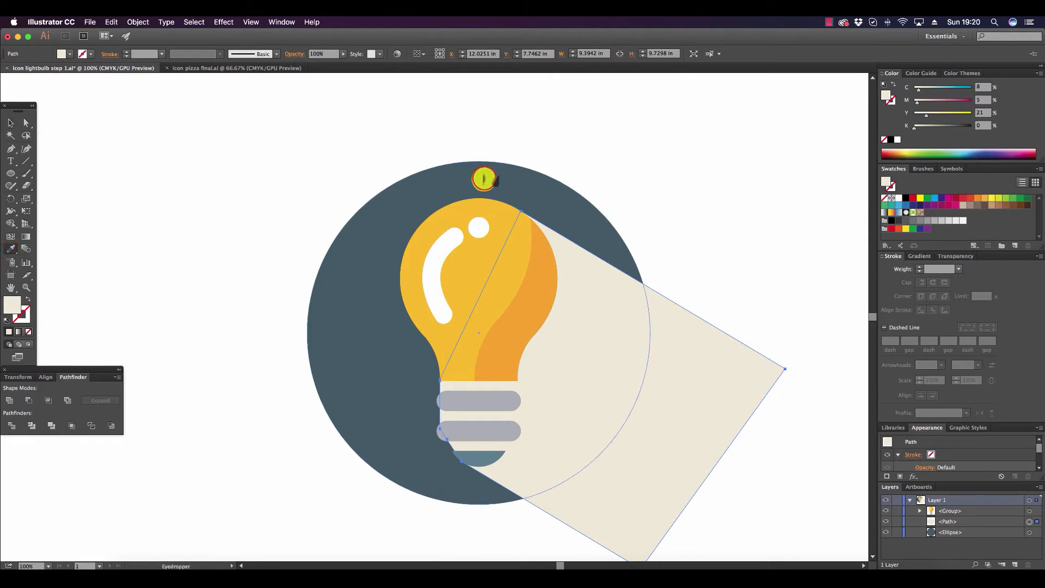
click(483, 180)
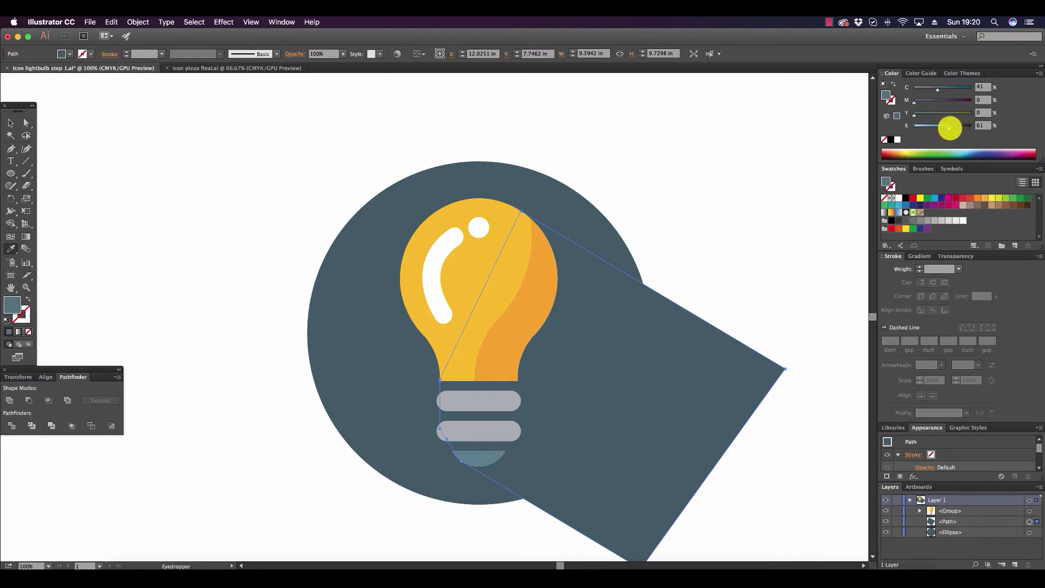
drag(949, 128, 949, 128)
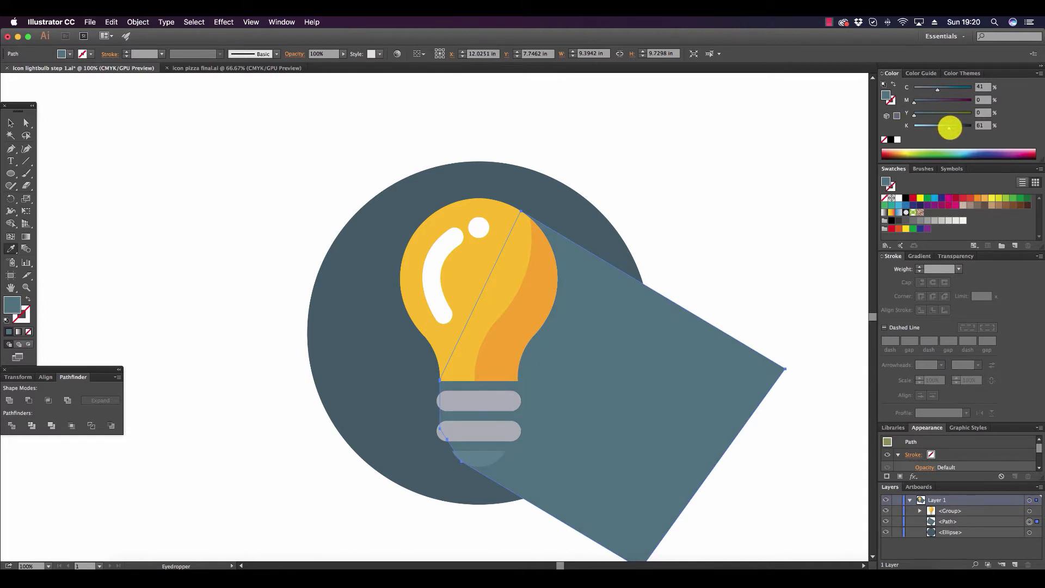
Divide the circle and long shadow with Pathfinder, and delete the shadow piece extending outside the circle.
click(10, 123)
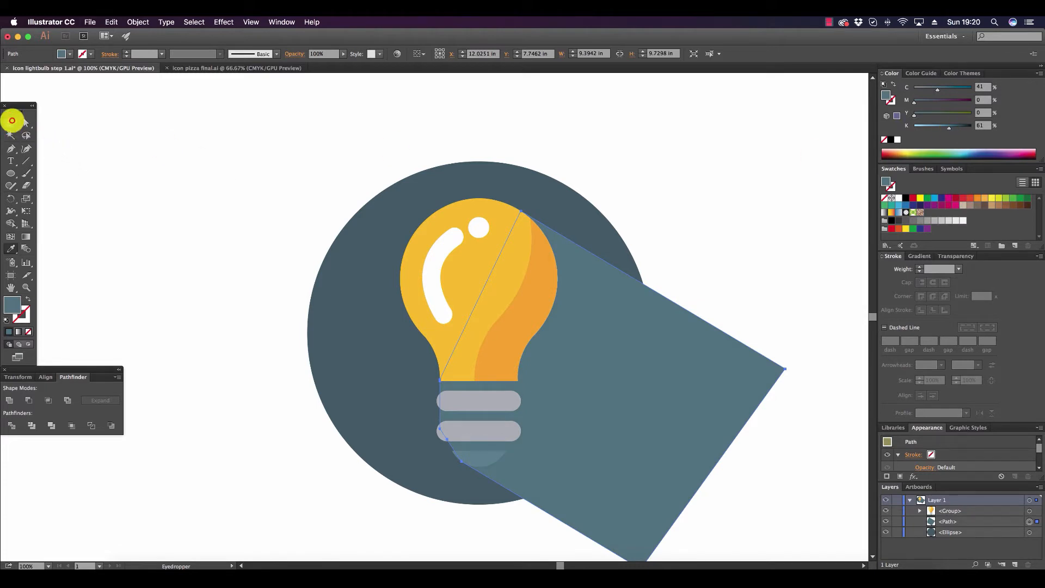
shift+click(380, 225)
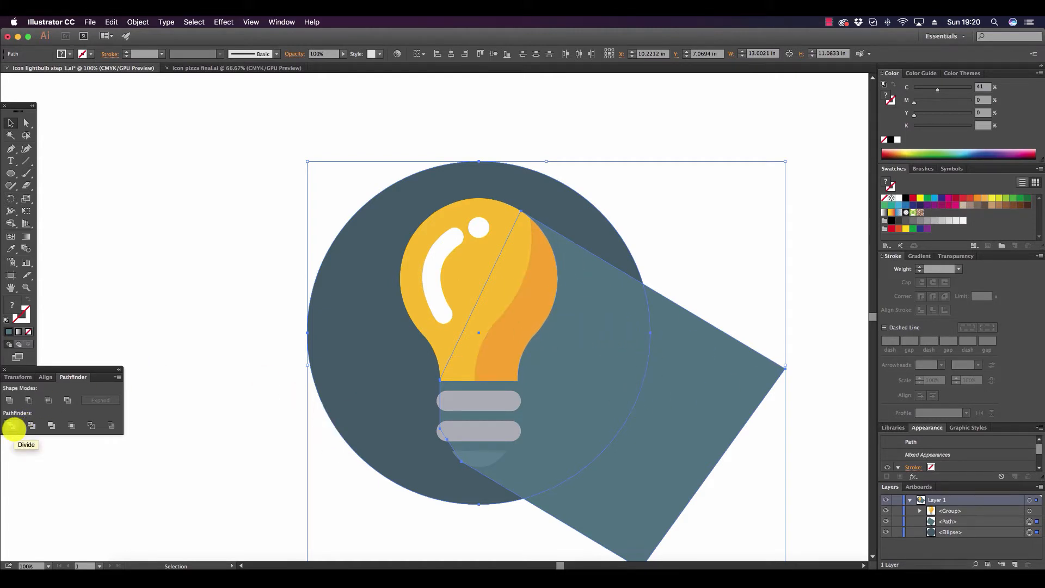
click(14, 429)
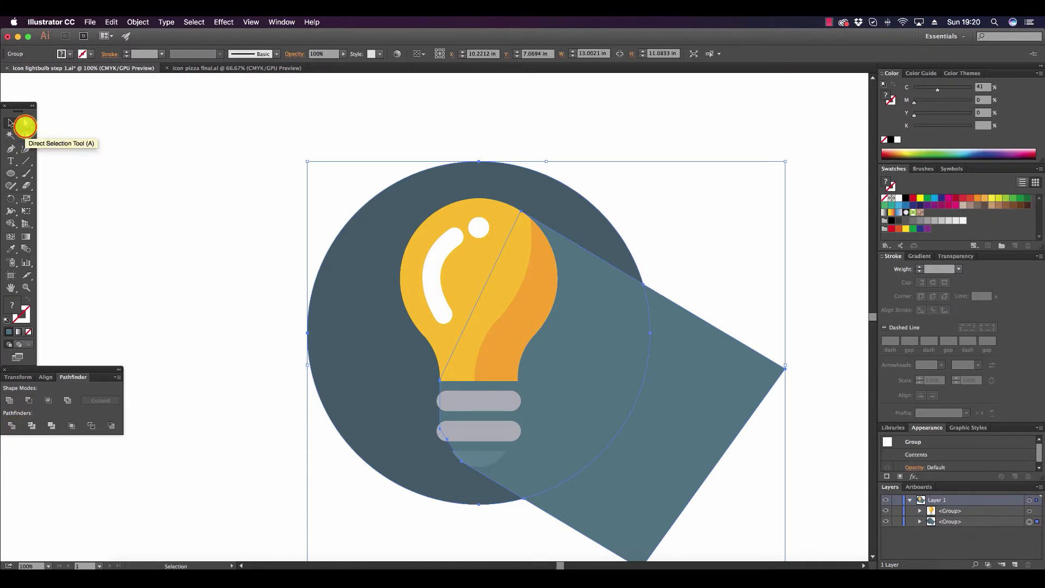
click(25, 127)
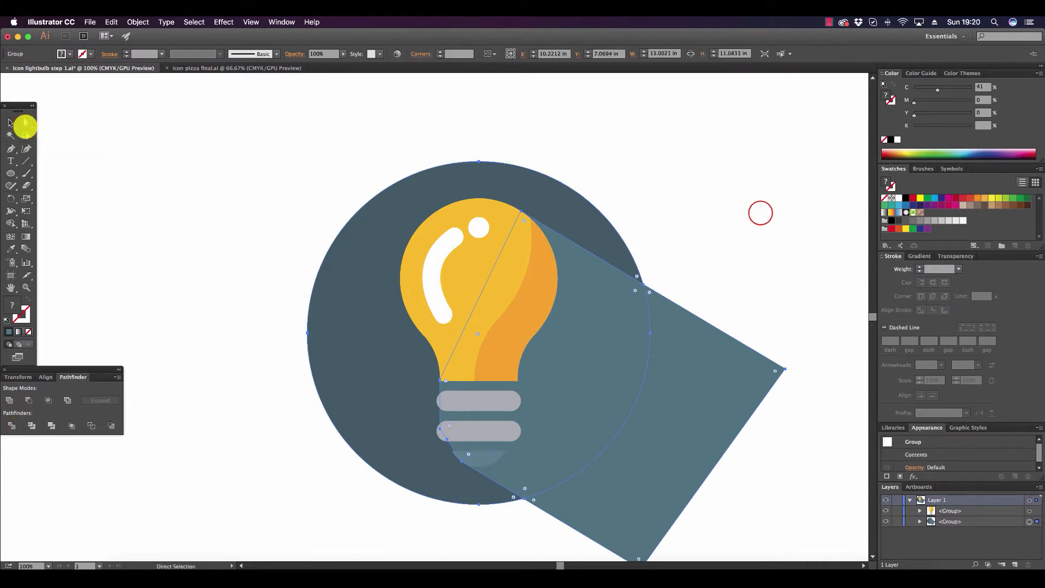
click(739, 311)
click(723, 418)
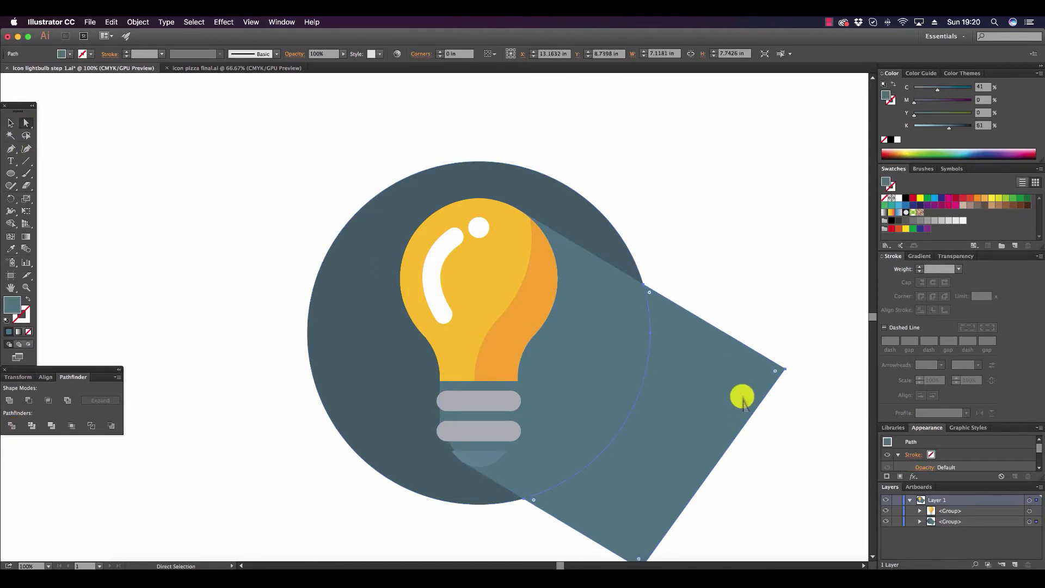
key(Delete)
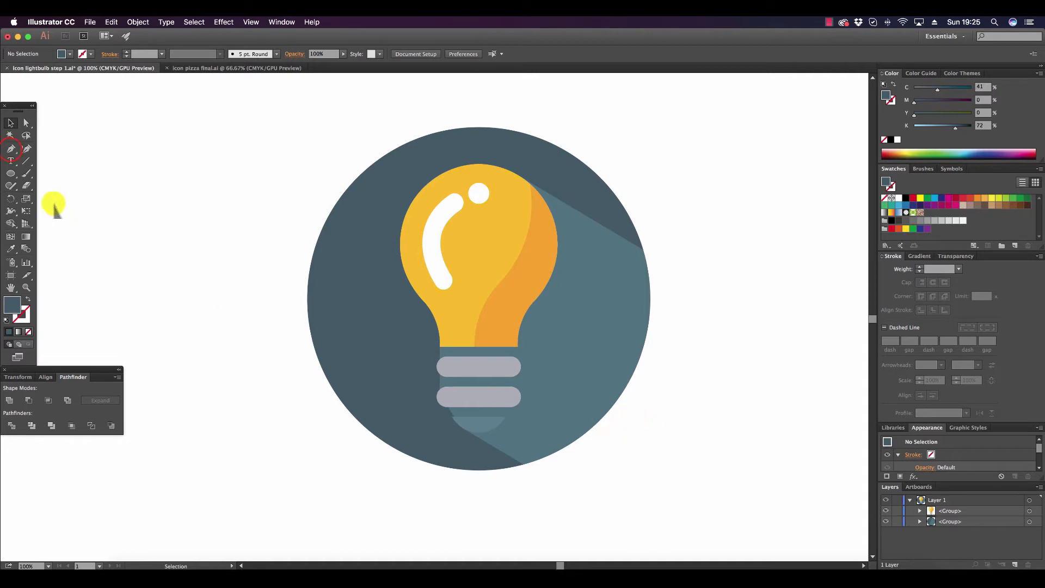
Draw a closed dark slate shape over the bulb's base with the Pen tool and place it beneath the bulb group in the layer order.
click(10, 150)
click(506, 417)
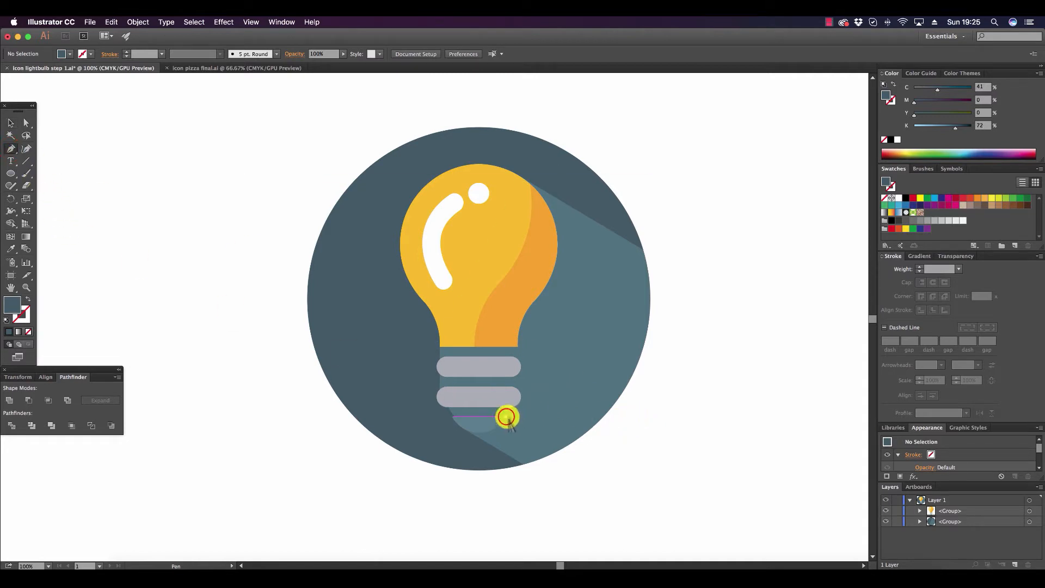
drag(506, 417, 508, 408)
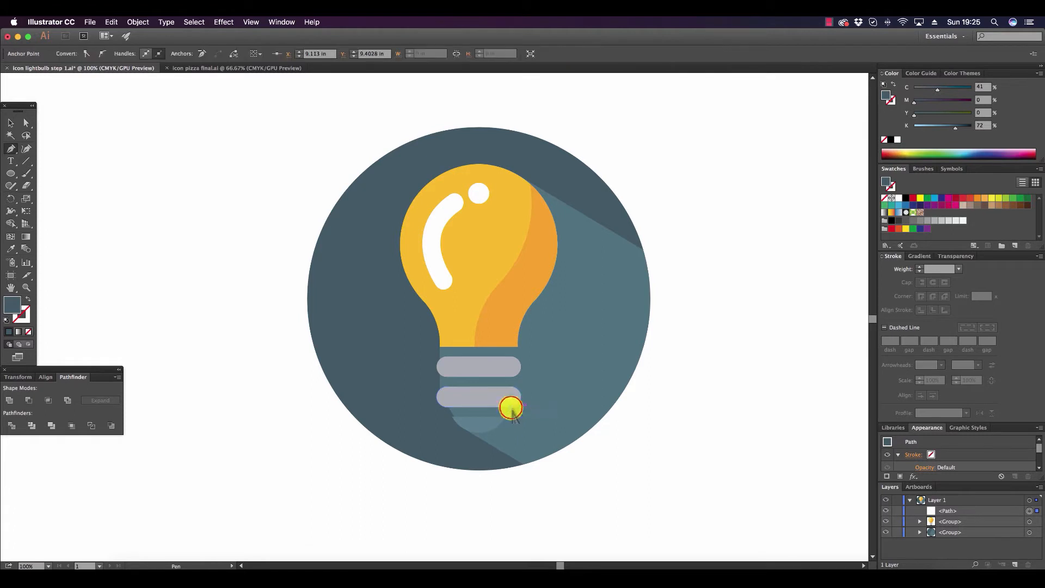
click(514, 350)
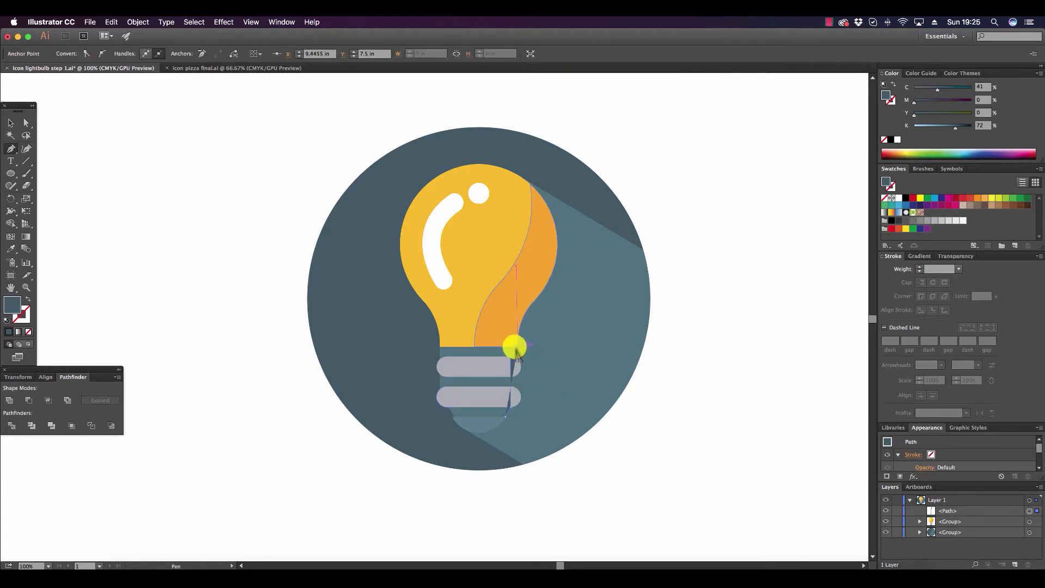
click(441, 348)
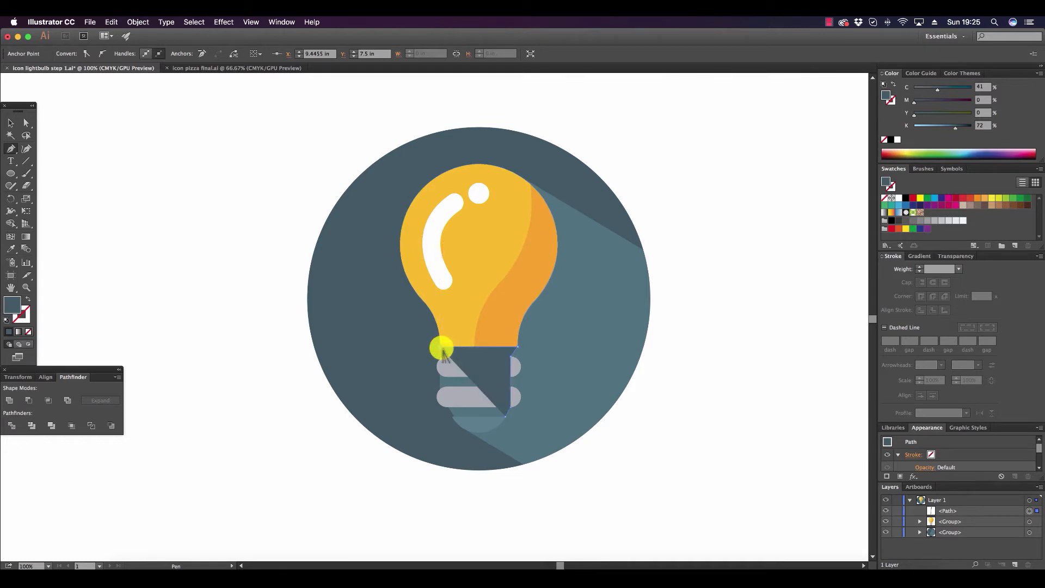
click(431, 415)
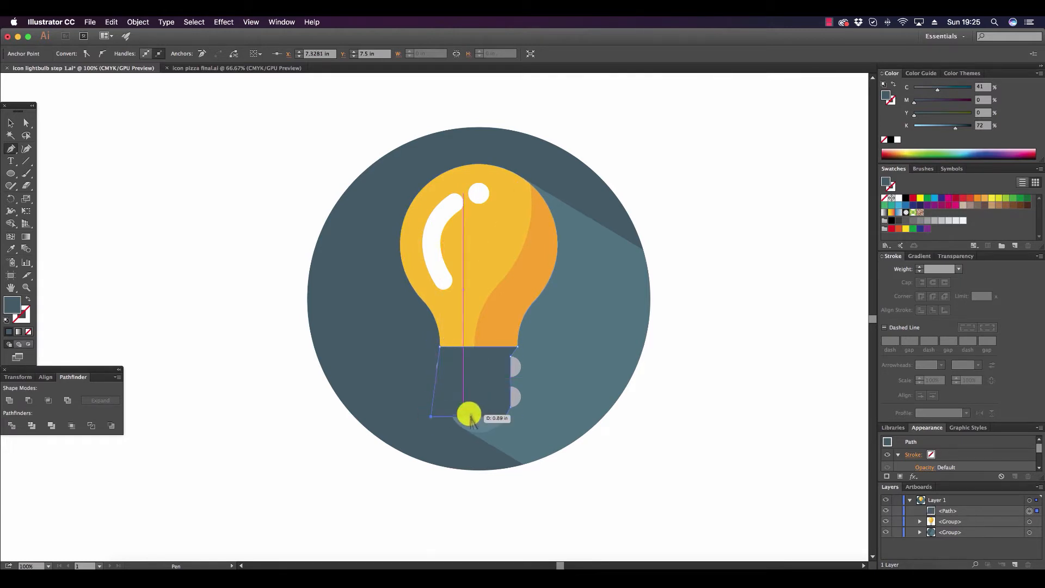
click(506, 417)
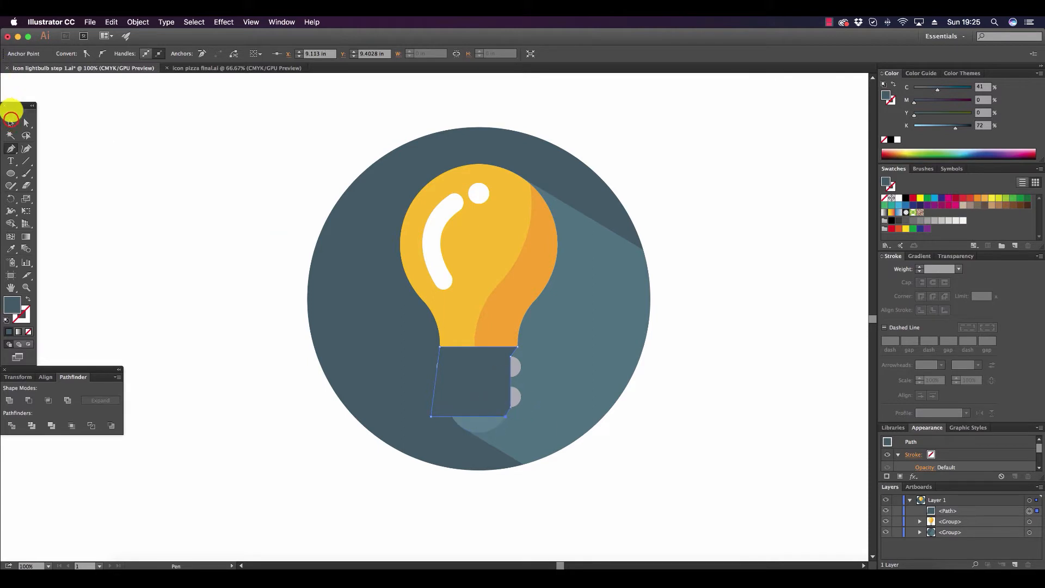
click(10, 123)
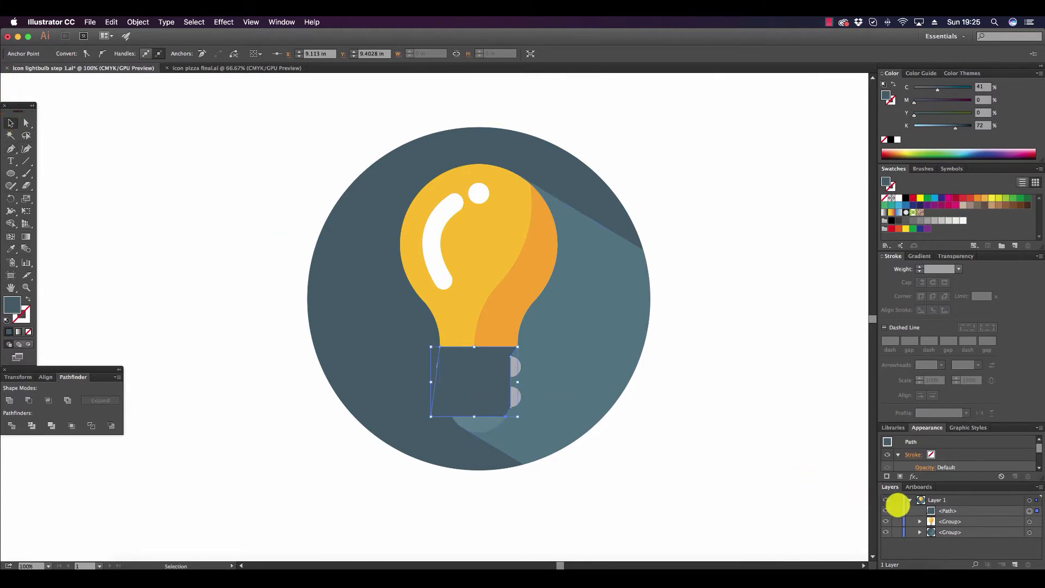
drag(962, 510, 962, 525)
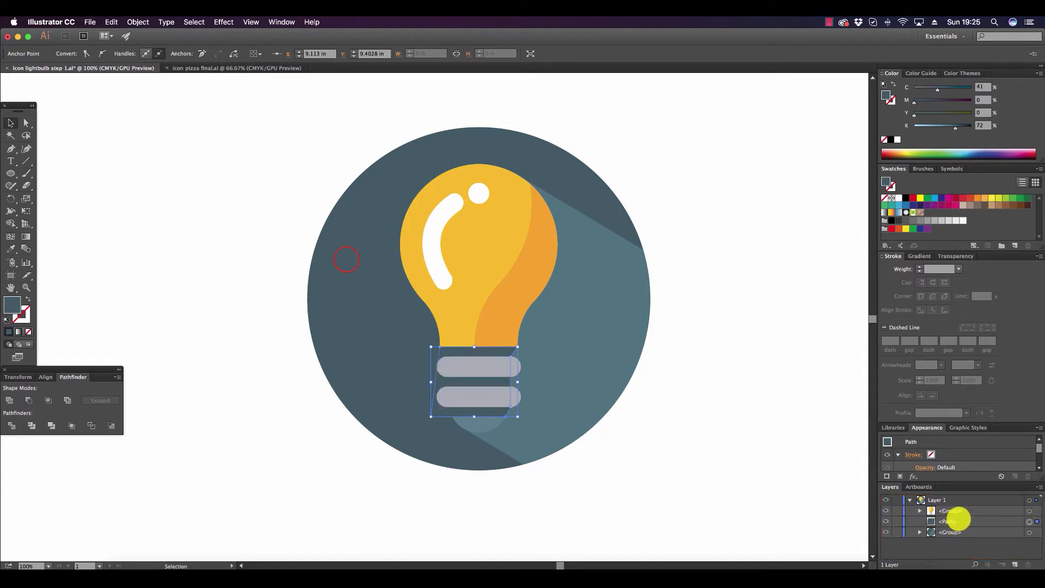
Ungroup the divided circle and long shadow, and clear the selection.
click(346, 261)
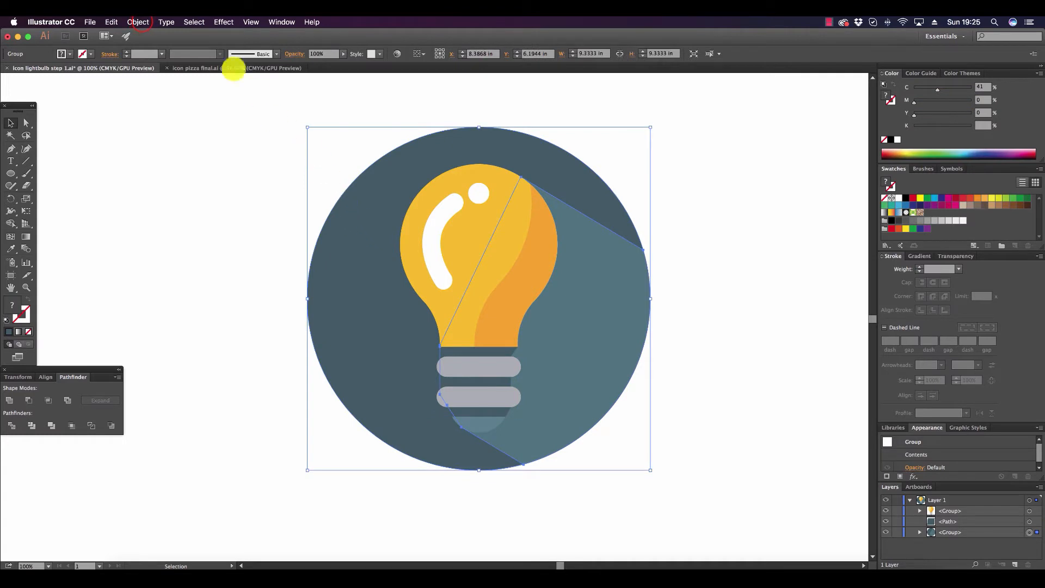
click(139, 21)
click(147, 69)
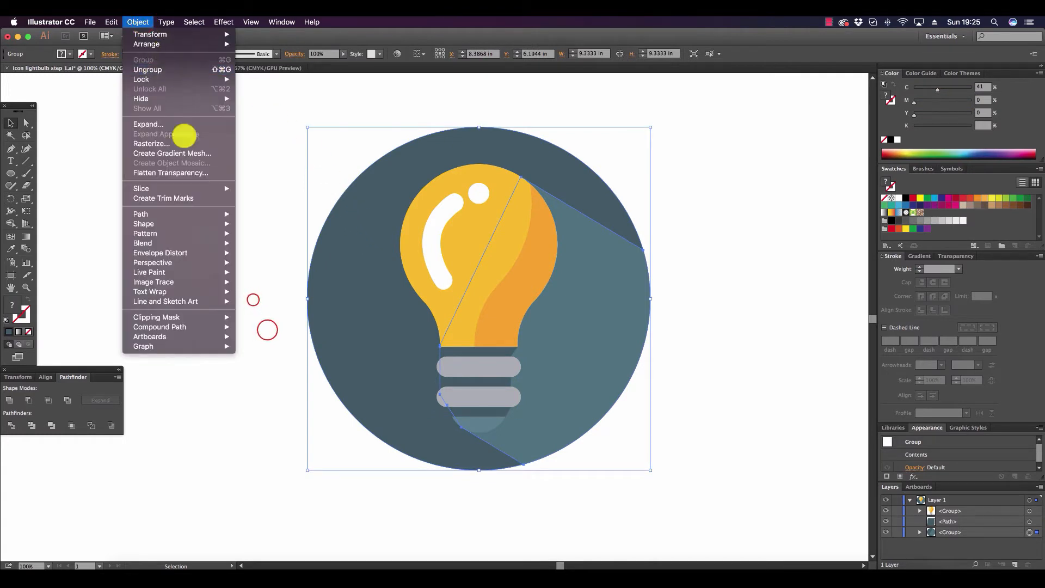
click(267, 329)
Combine the dark slate base shape with the dark circle piece as a compound shape and expand it into one path.
click(492, 353)
shift+click(374, 333)
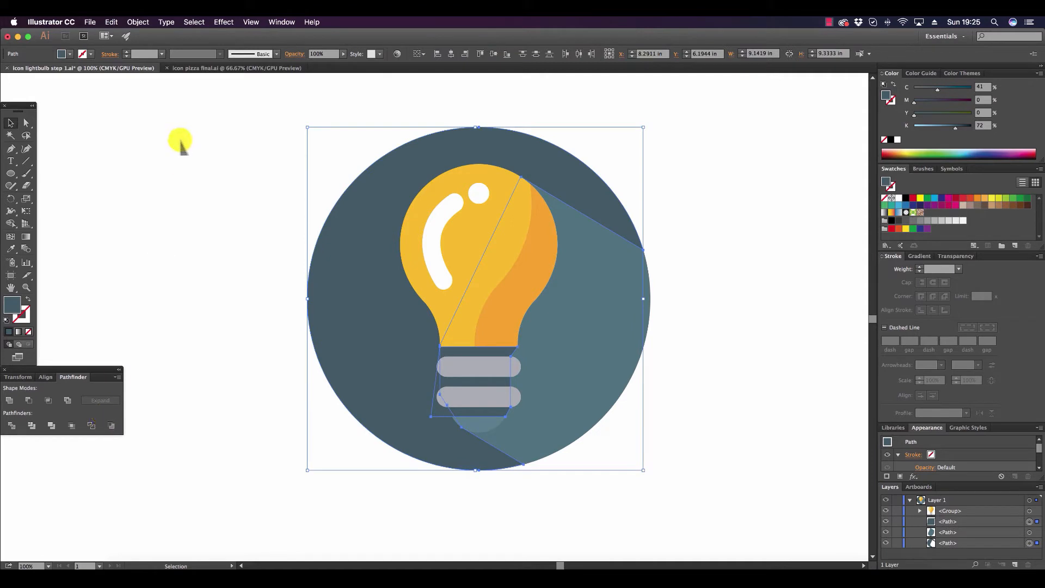
click(117, 377)
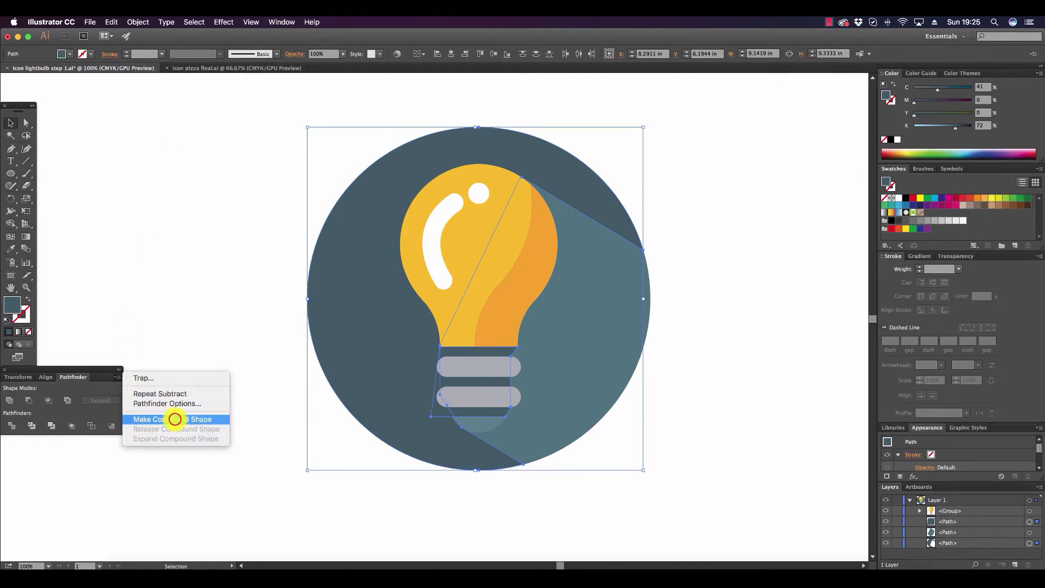
click(175, 419)
click(108, 399)
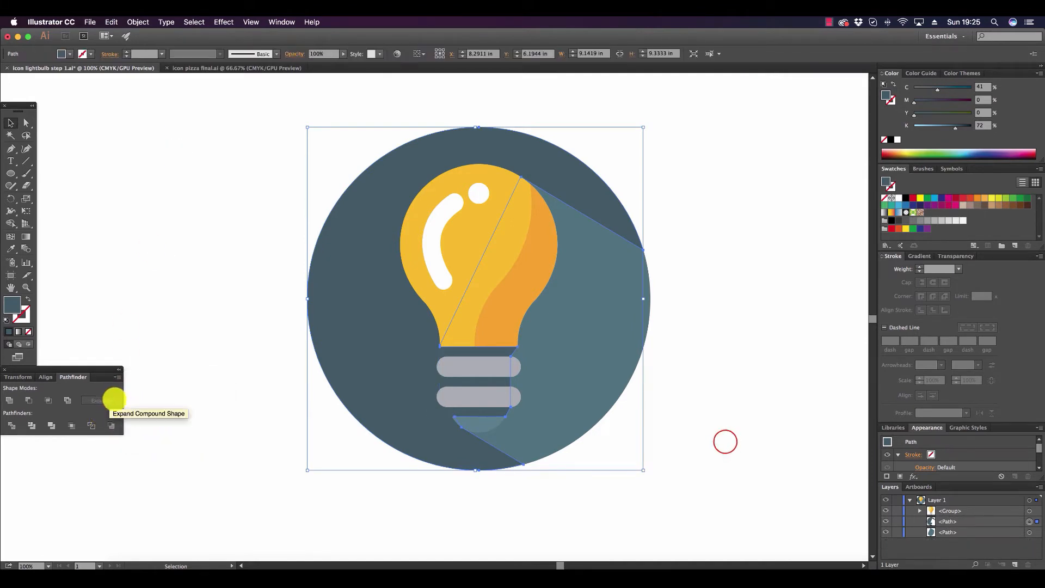
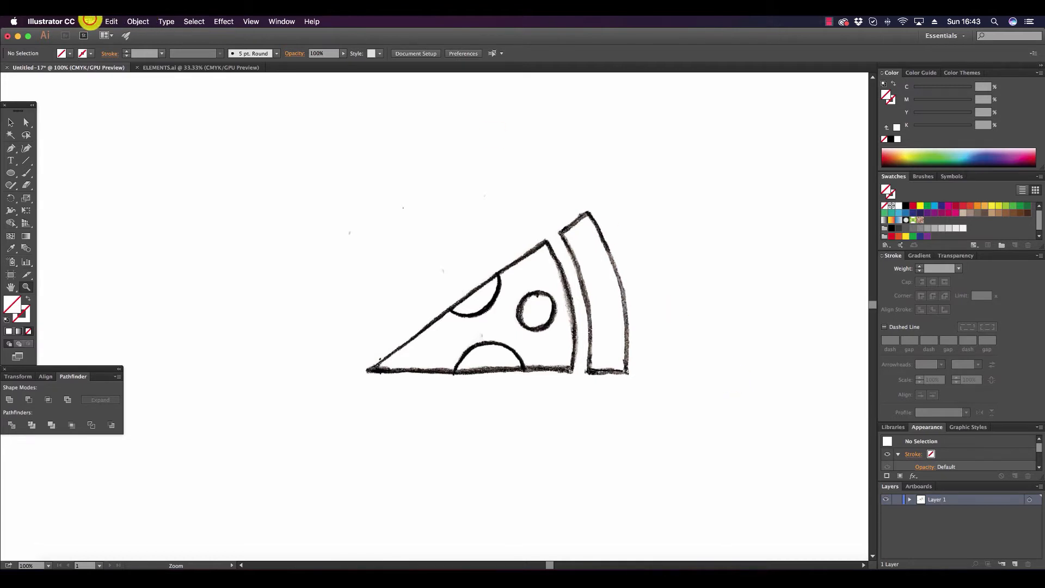
click(90, 21)
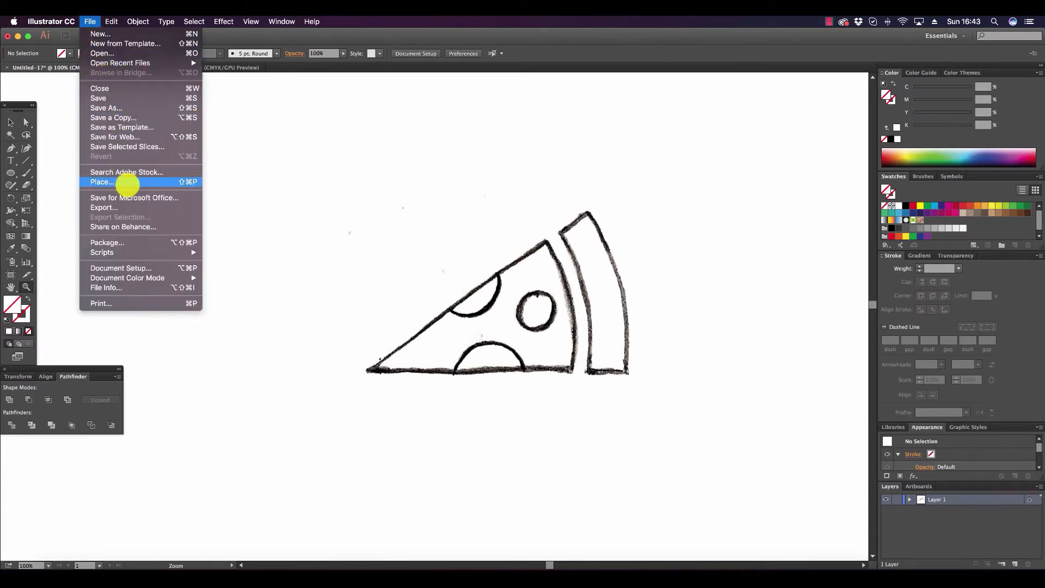
click(786, 221)
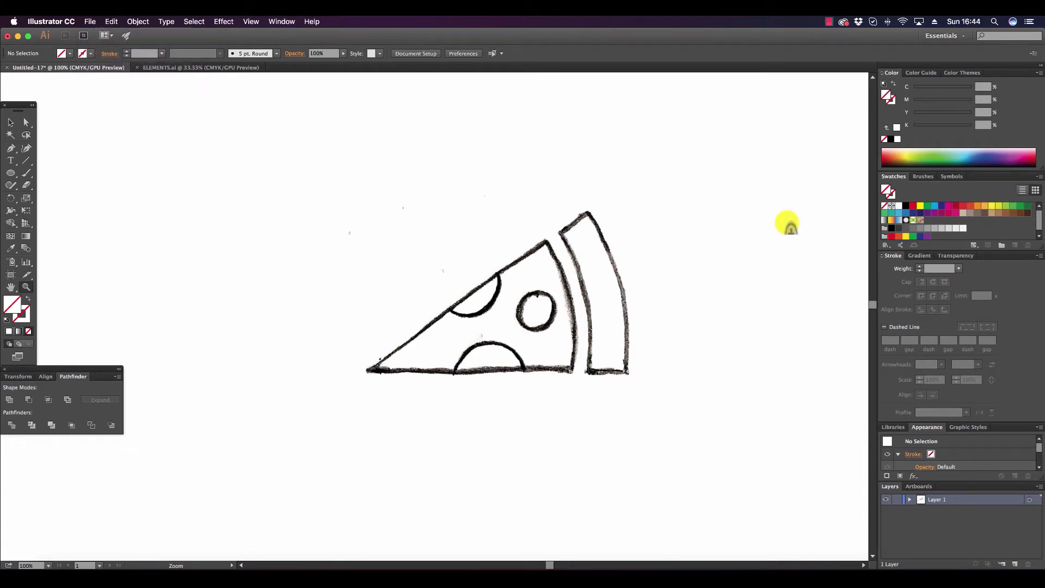
Draw a tan circle without stroke, about 11.76 in wide, over the pizza slice sketch with the Ellipse tool.
click(11, 171)
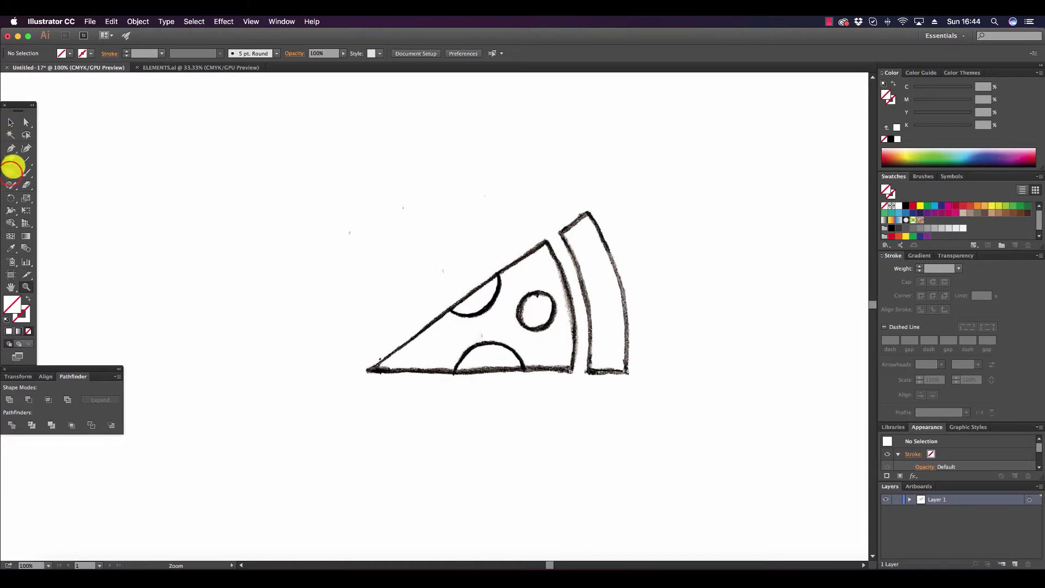
click(10, 172)
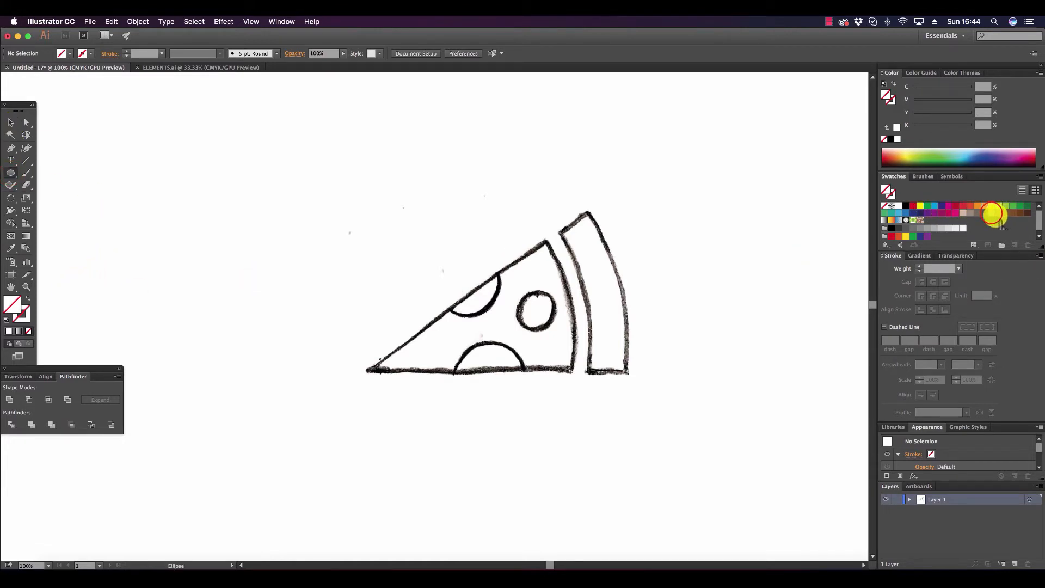
click(991, 213)
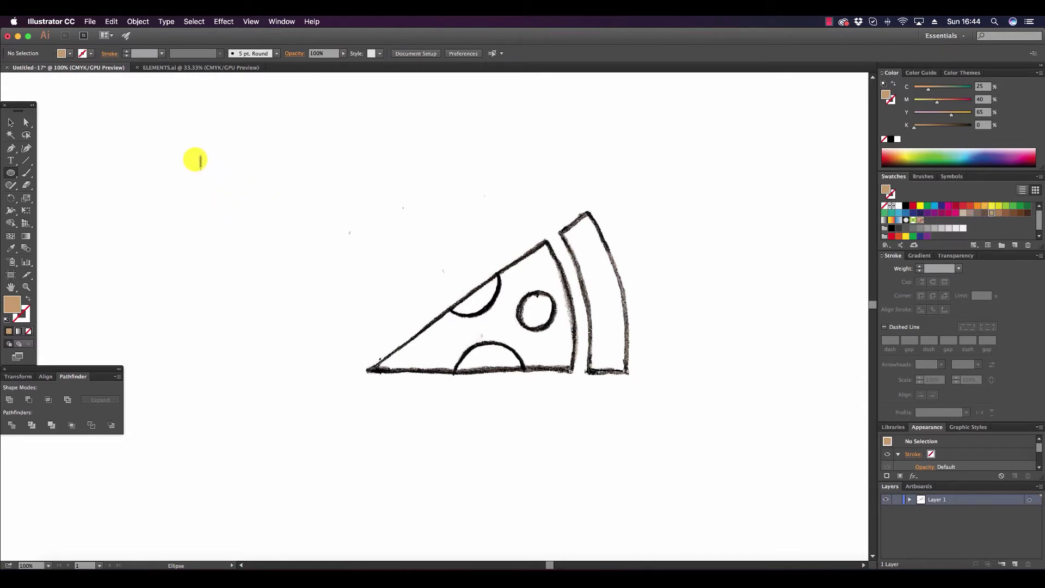
drag(200, 161, 628, 460)
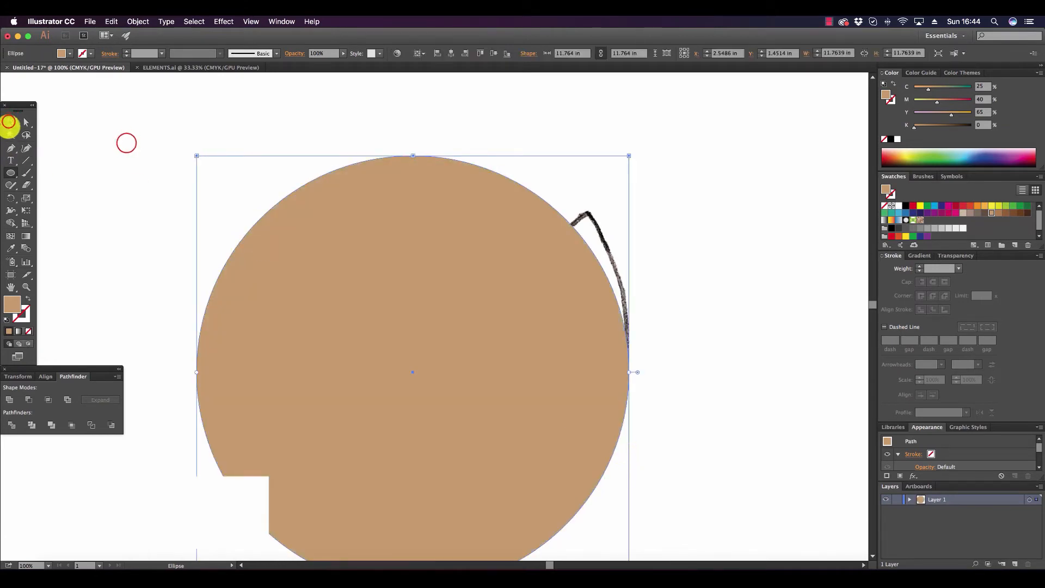
Move the tan circle to follow the crust's outer curve and enlarge it to about 11.89 in, then clear the selection.
click(9, 121)
drag(390, 294, 393, 267)
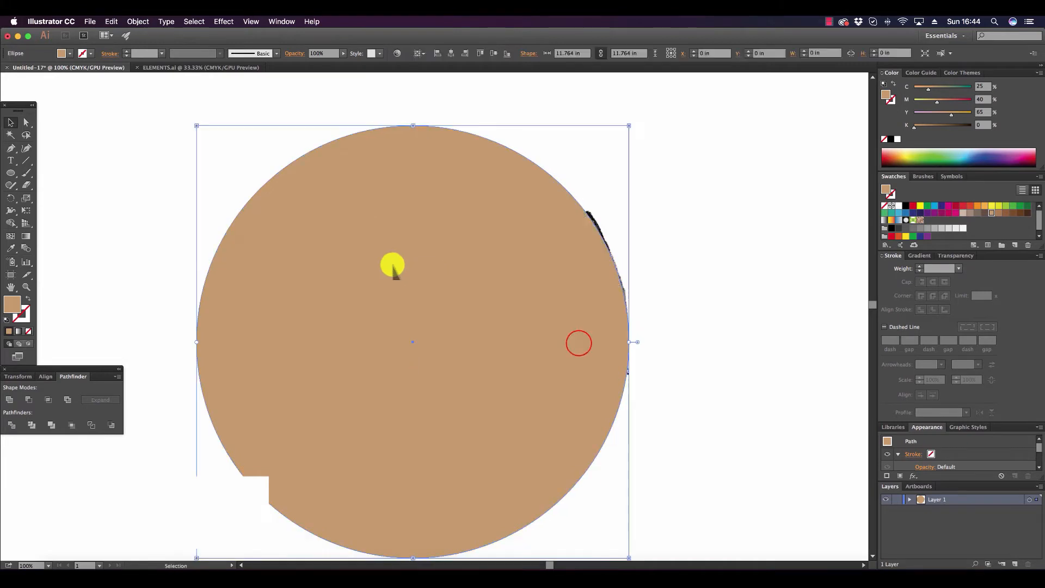
drag(569, 342, 576, 336)
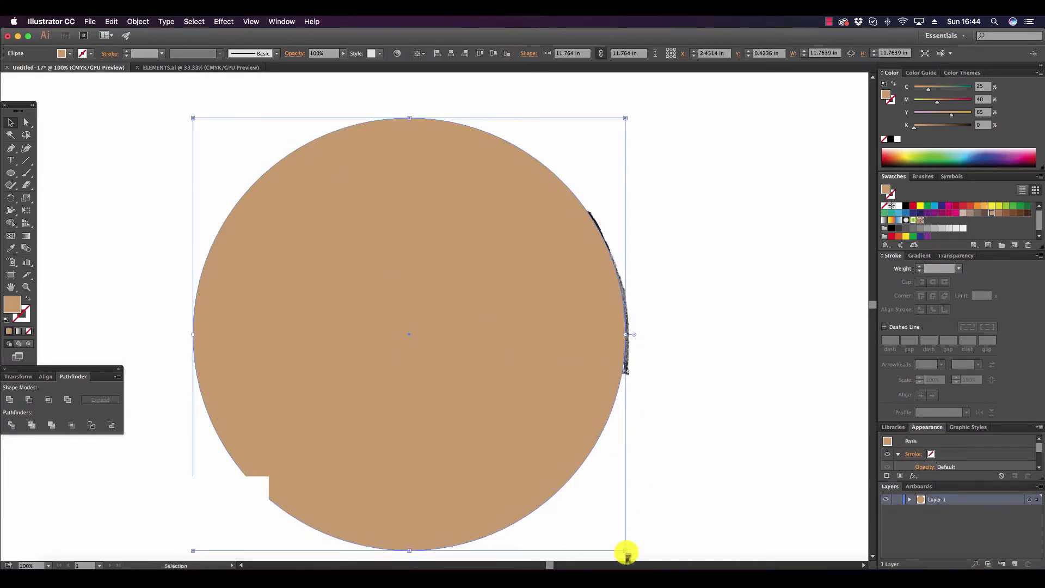
drag(626, 553, 629, 554)
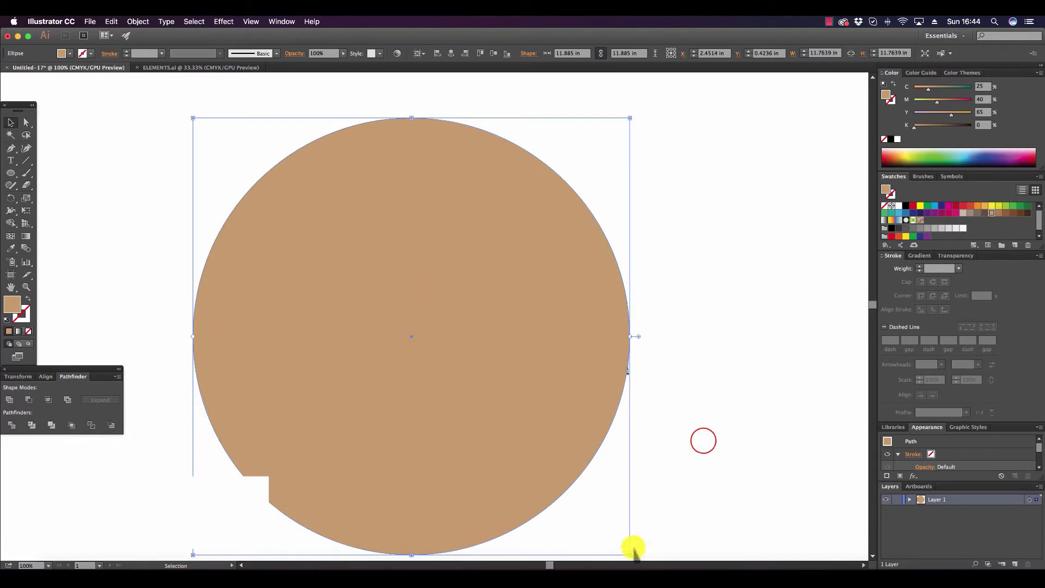
click(703, 441)
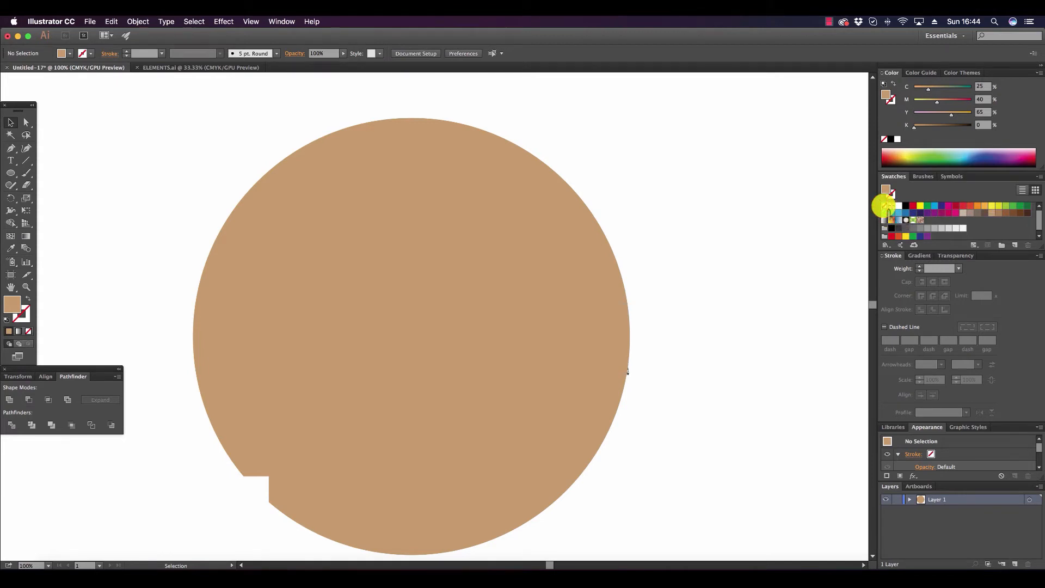
Draw an unfilled circle with a white stroke, about 9.39 in wide, and centre it inside the tan circle.
click(882, 205)
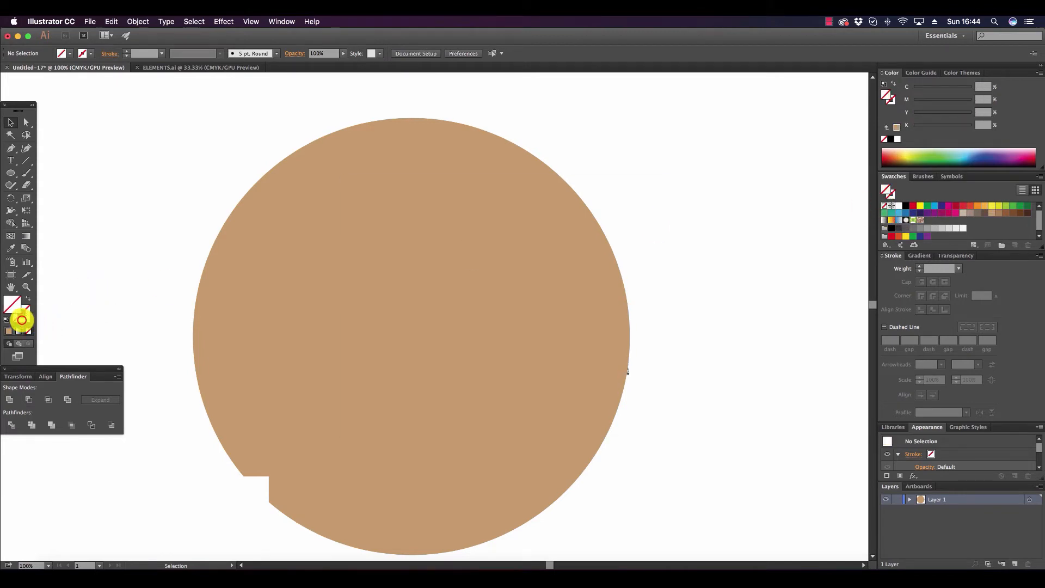
click(22, 316)
click(898, 206)
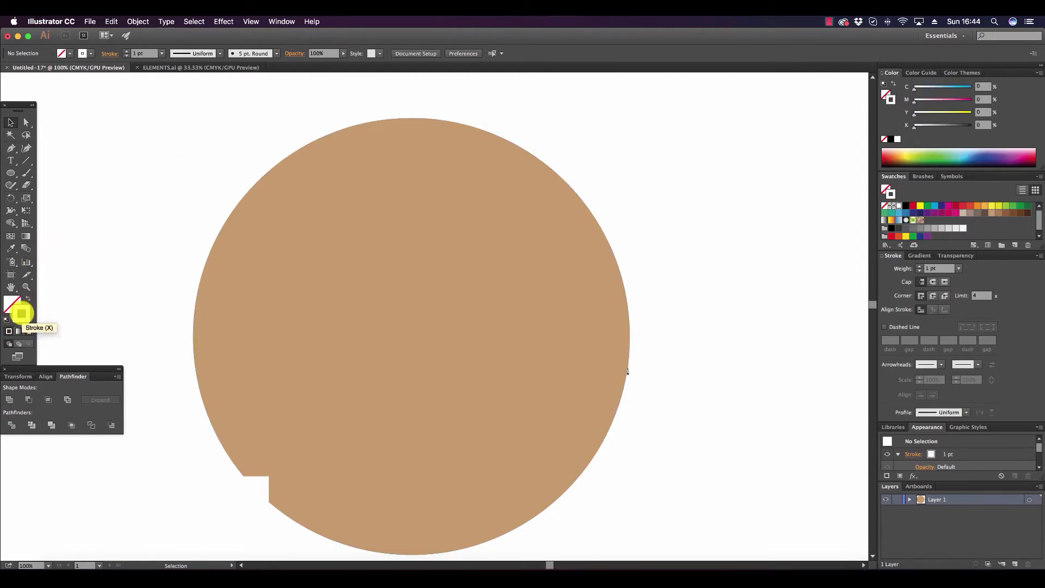
click(11, 172)
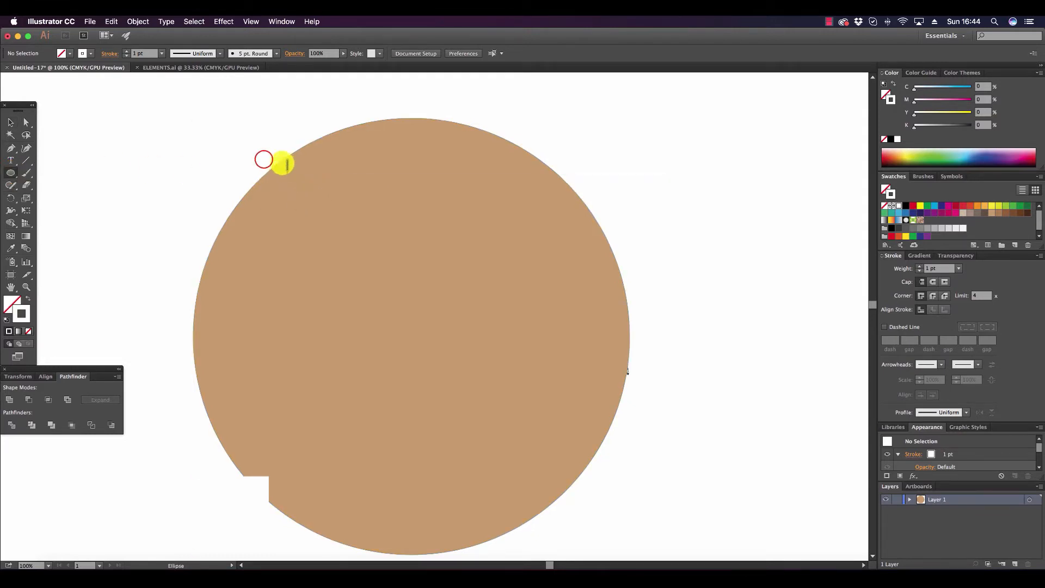
mouse_move(264, 160)
mouse_down()
mouse_move(618, 381)
mouse_move(610, 370)
mouse_up()
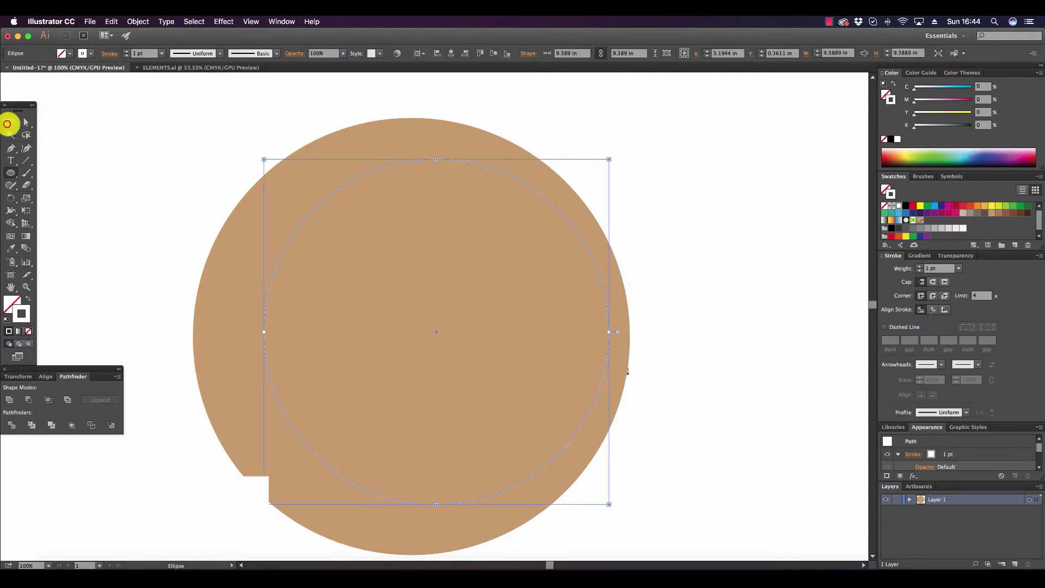
click(11, 122)
drag(322, 200, 299, 205)
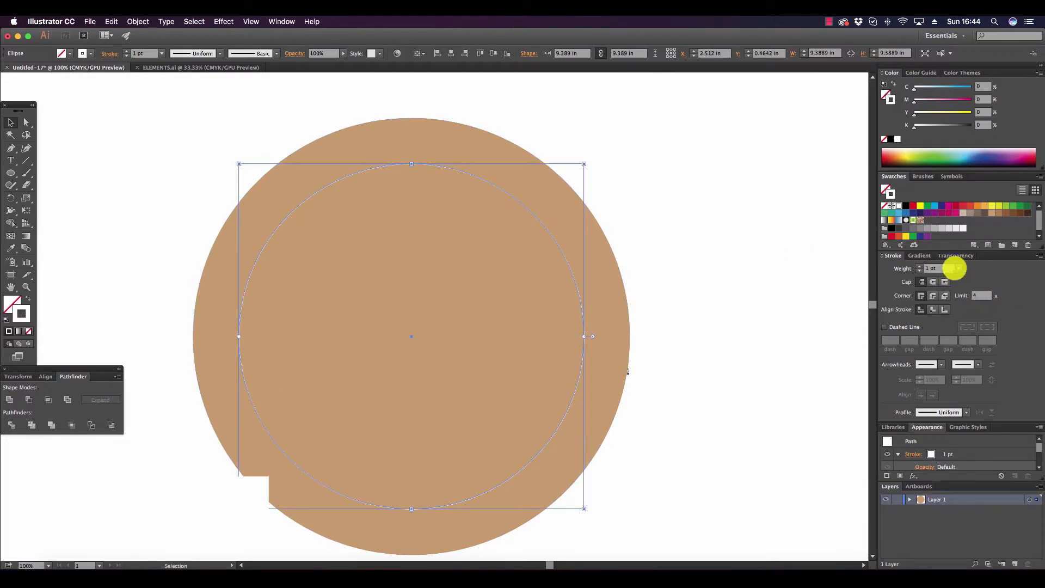
Set the inner circle's stroke weight to 25 pt and clear the selection.
click(956, 268)
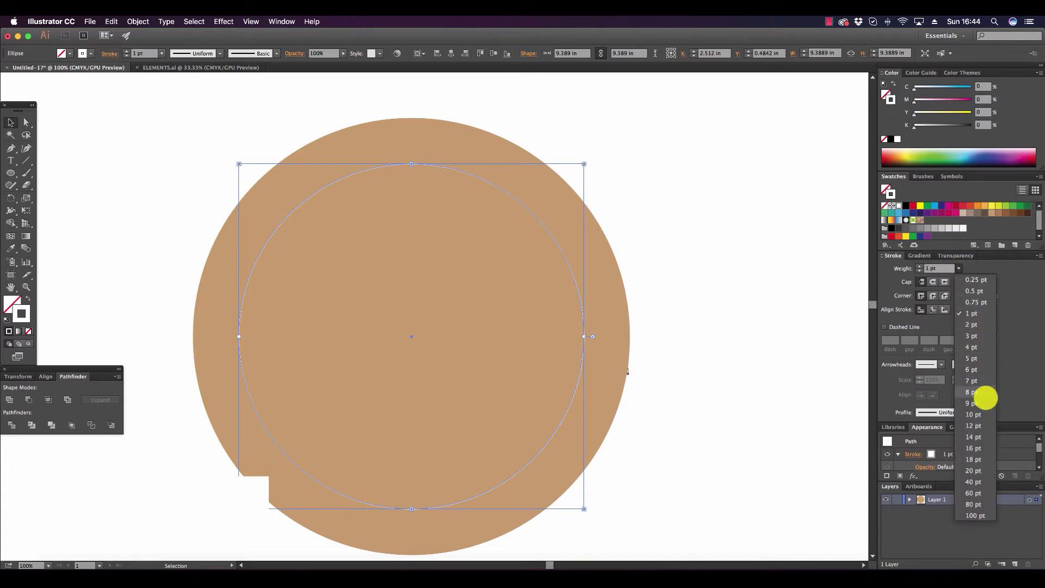
click(988, 447)
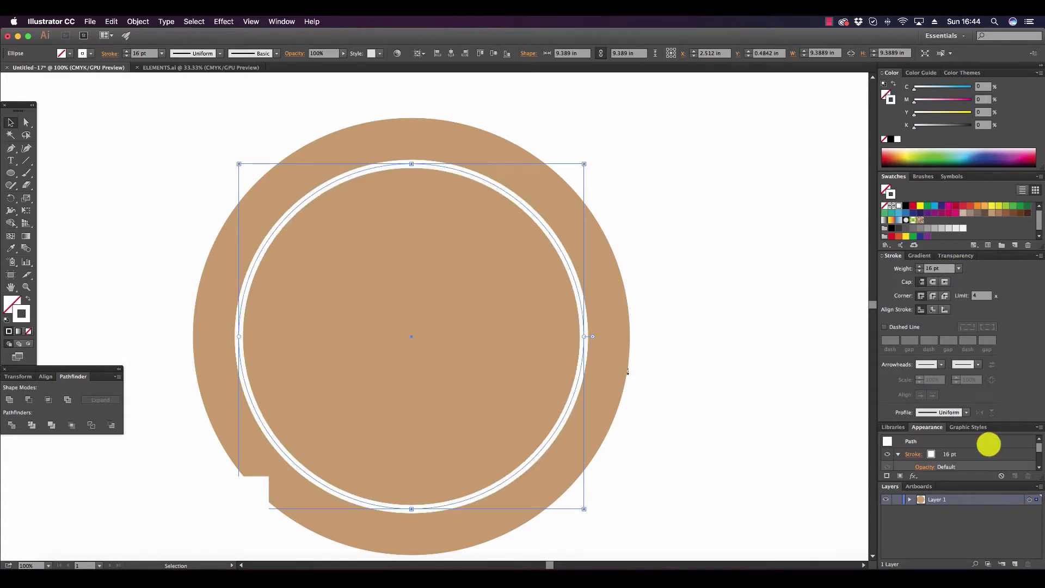
click(920, 266)
click(919, 266)
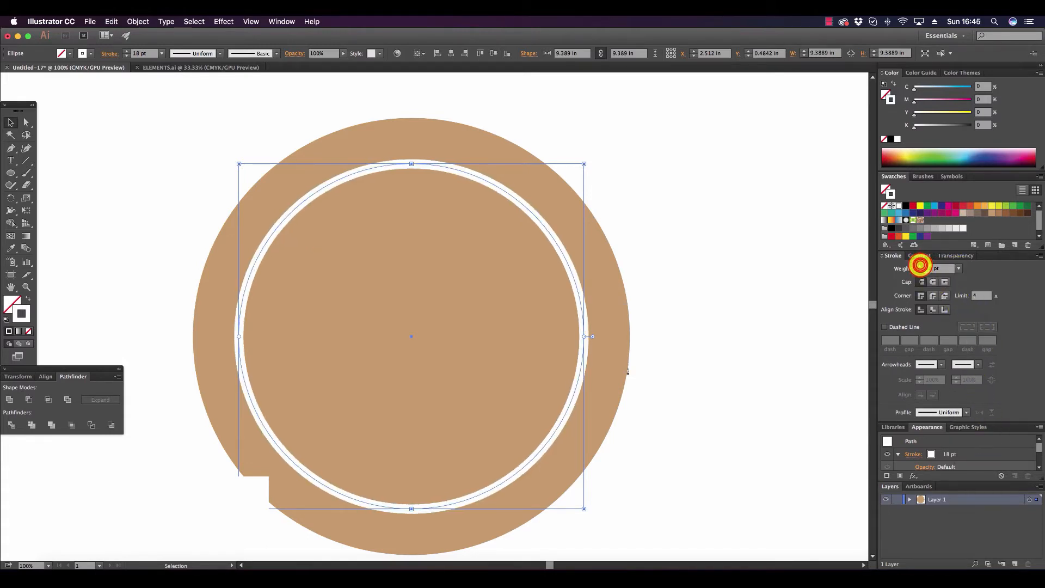
click(919, 265)
click(920, 266)
click(920, 265)
click(919, 265)
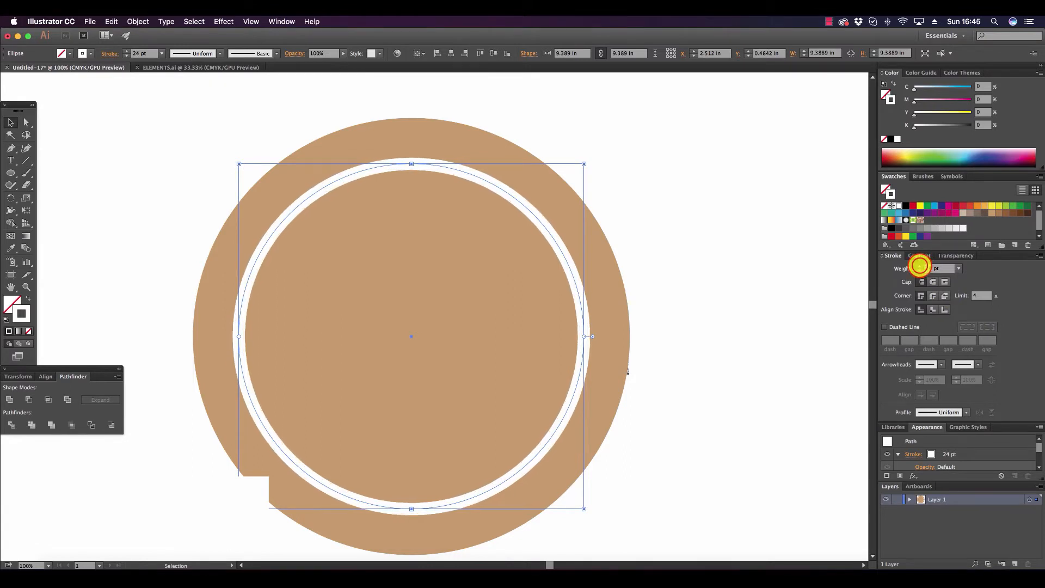
click(920, 265)
click(10, 123)
click(100, 116)
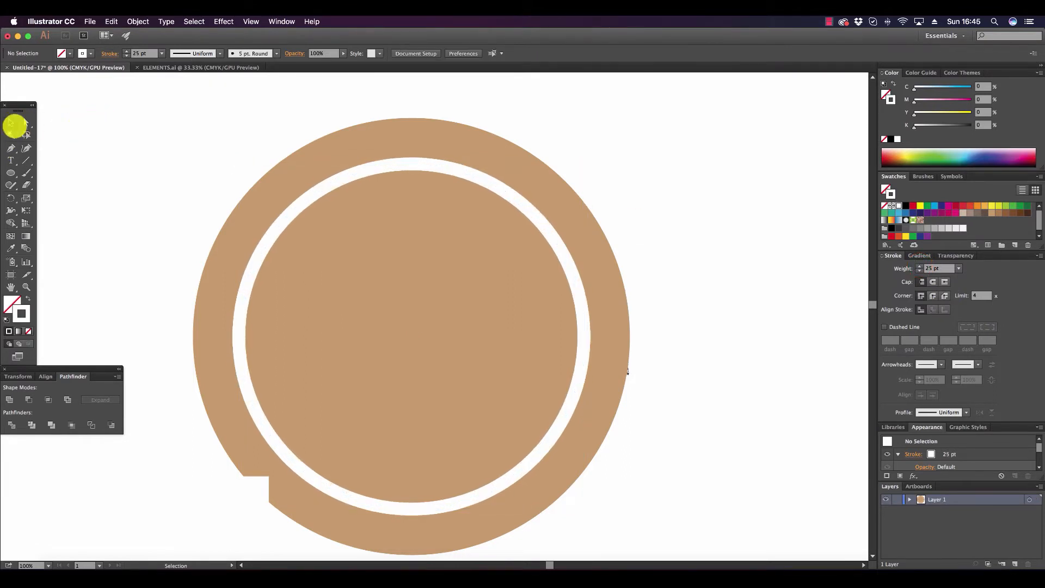
Reduce the tan circle's opacity to 50% and clear the selection.
click(497, 151)
click(962, 255)
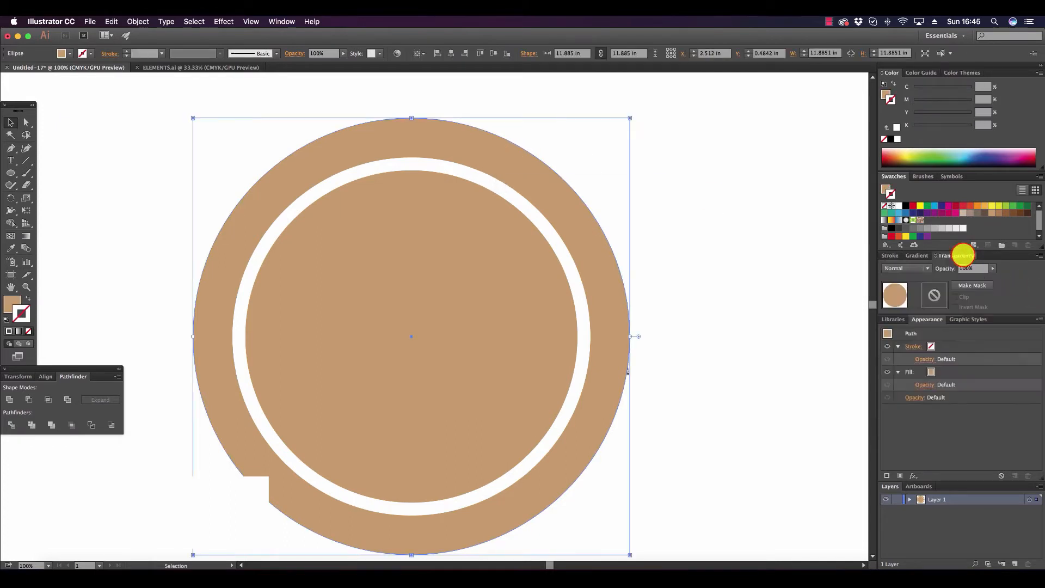
click(992, 268)
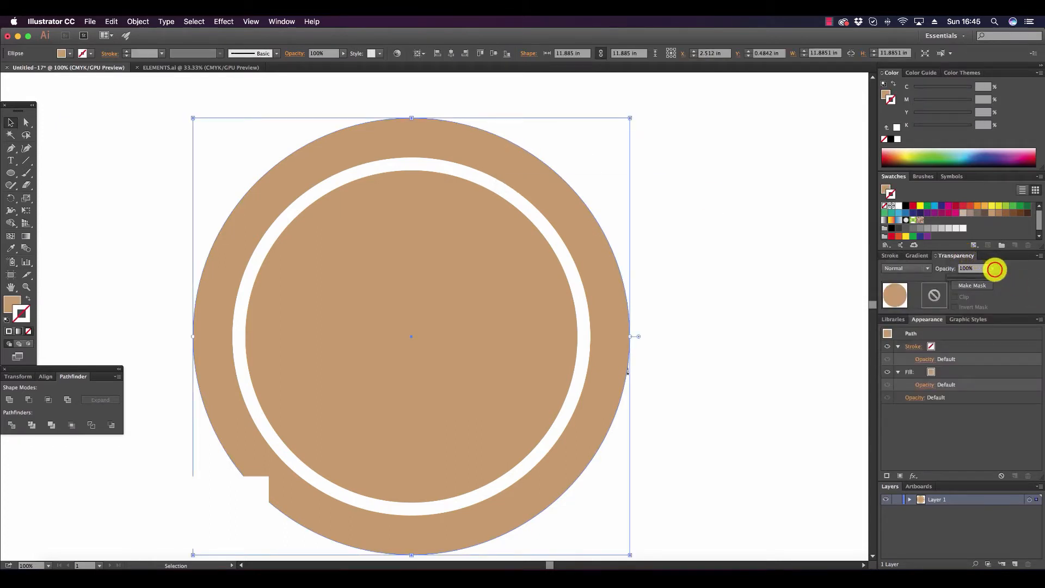
click(978, 277)
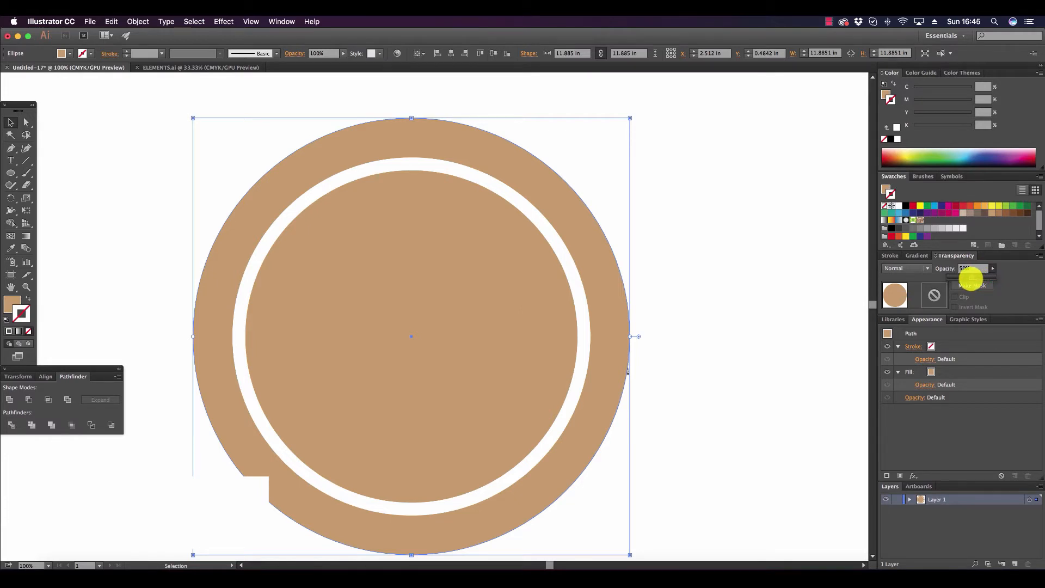
drag(971, 278, 967, 275)
click(707, 253)
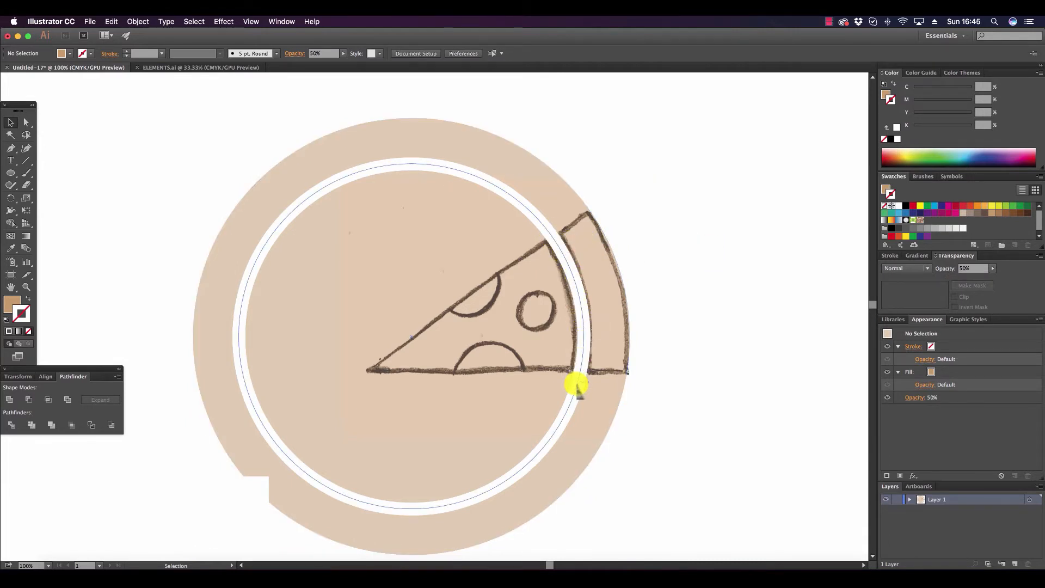
Expand only the stroke of the white inner circle into a shape and fill the resulting ring with red.
click(456, 168)
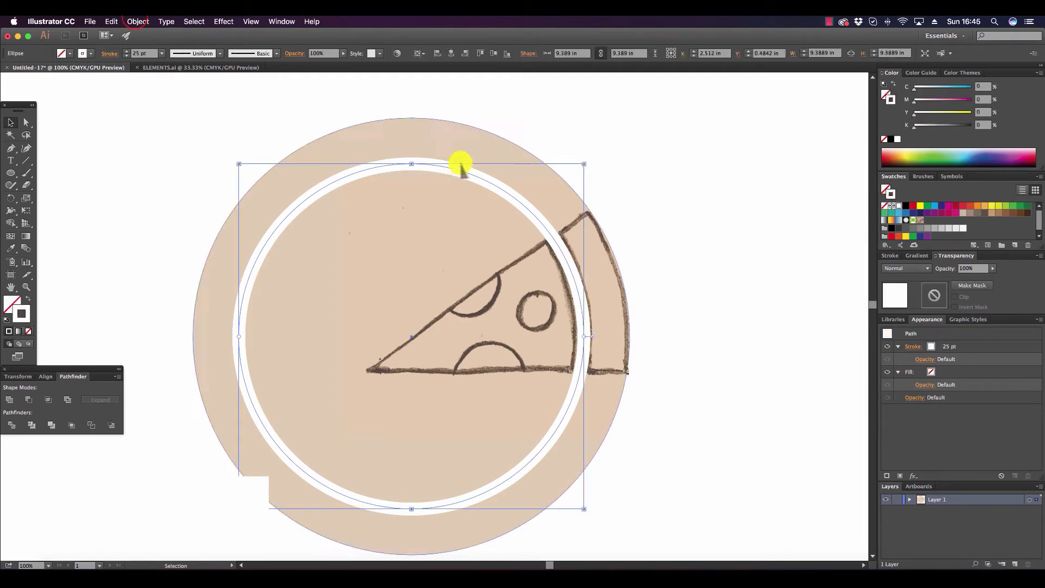
click(135, 21)
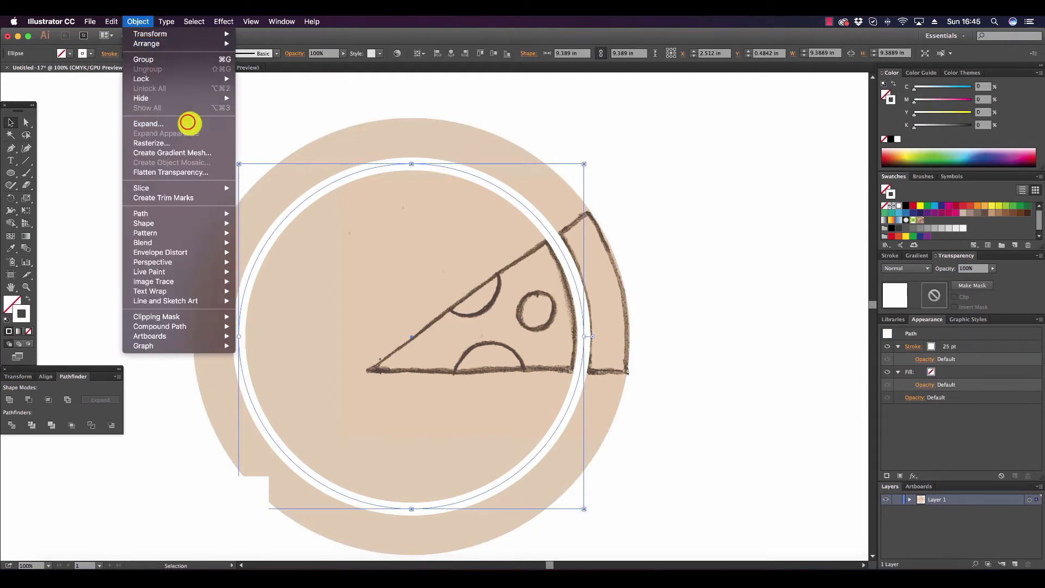
click(188, 122)
click(610, 352)
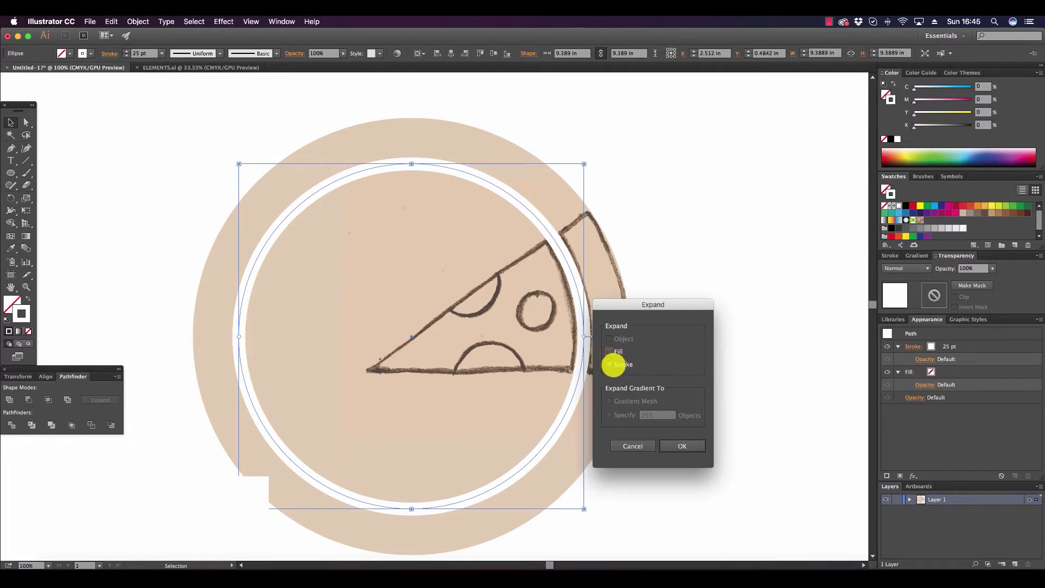
click(690, 446)
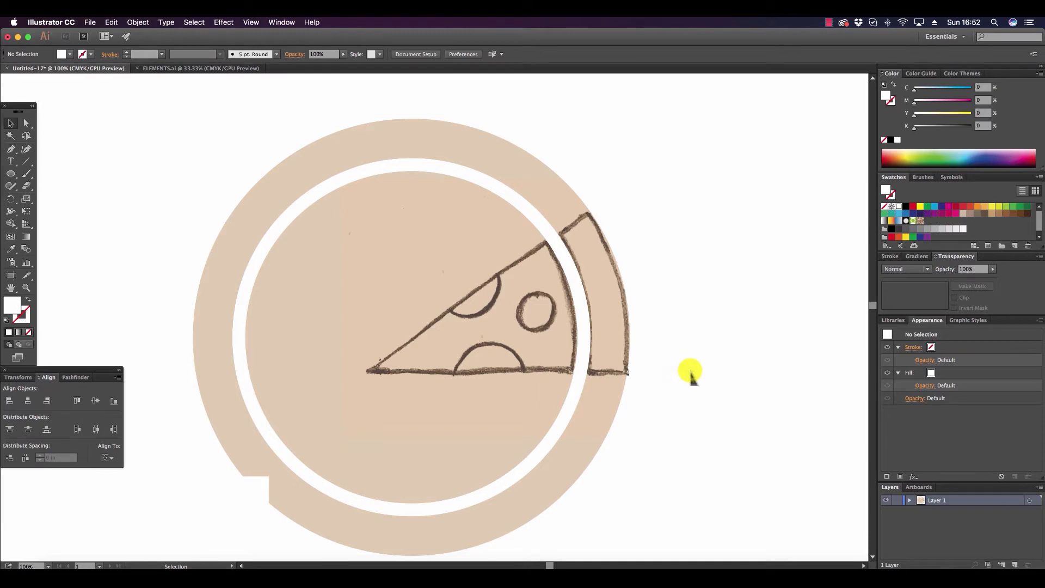
click(504, 190)
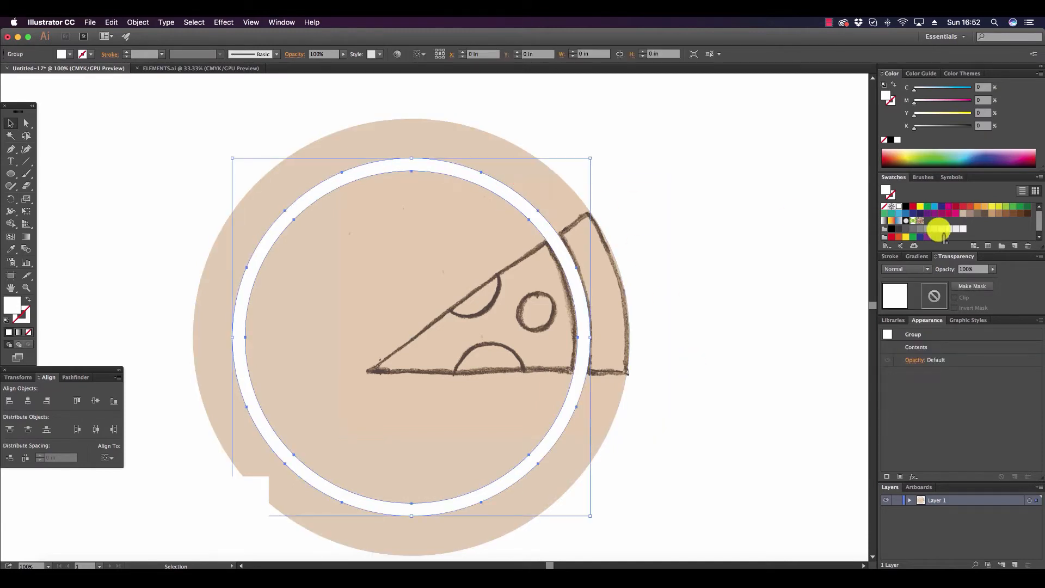
click(910, 205)
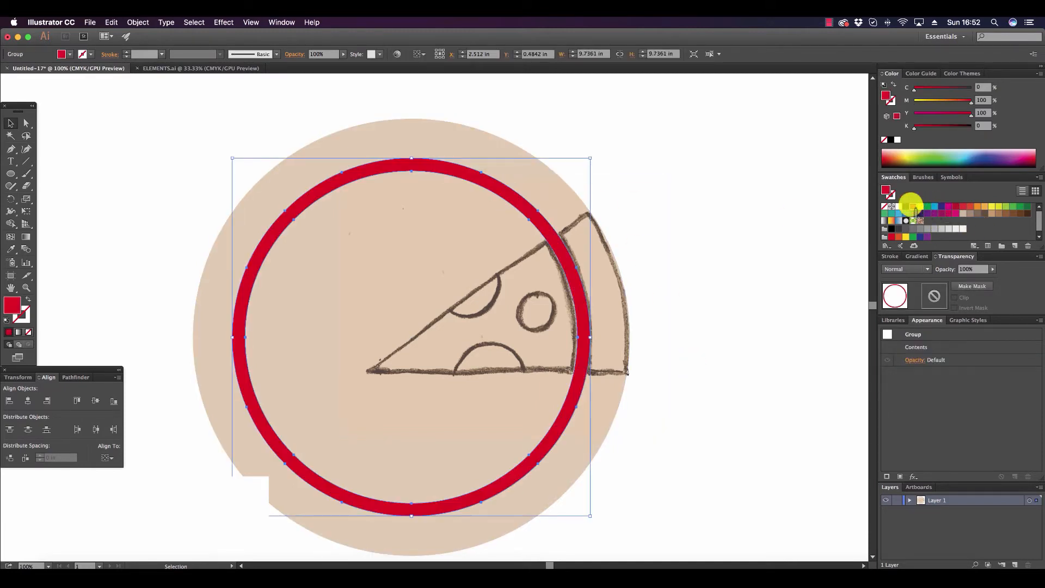
Align the red ring and the tan circle by their horizontal and vertical centres, relative to the selection.
shift+click(414, 130)
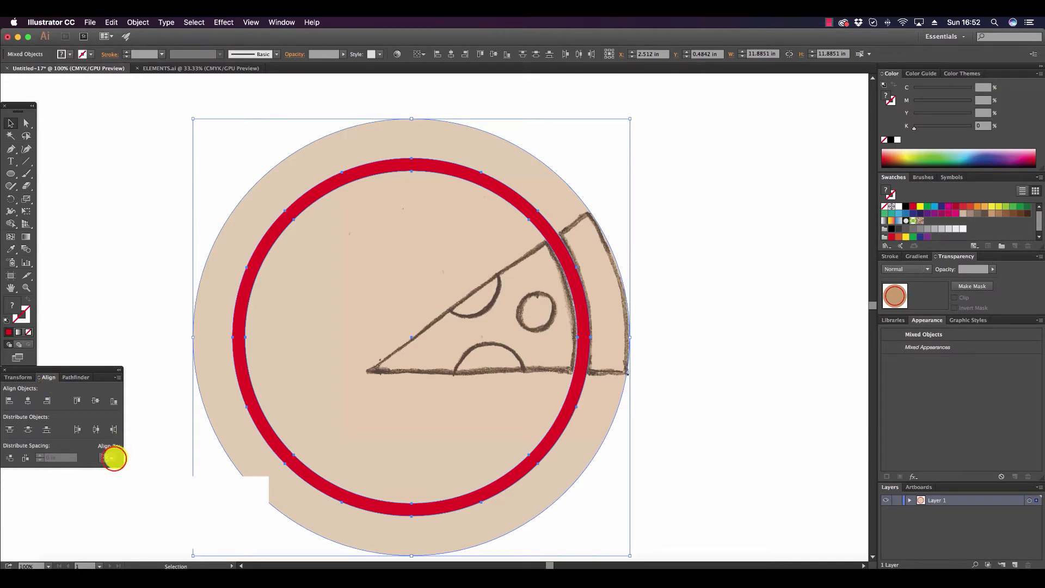
click(113, 458)
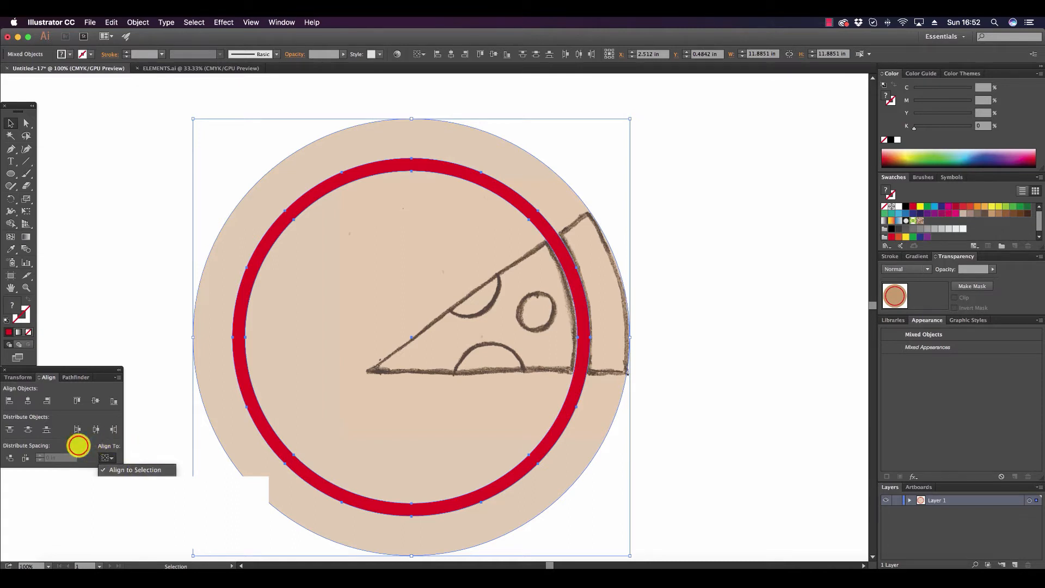
click(78, 445)
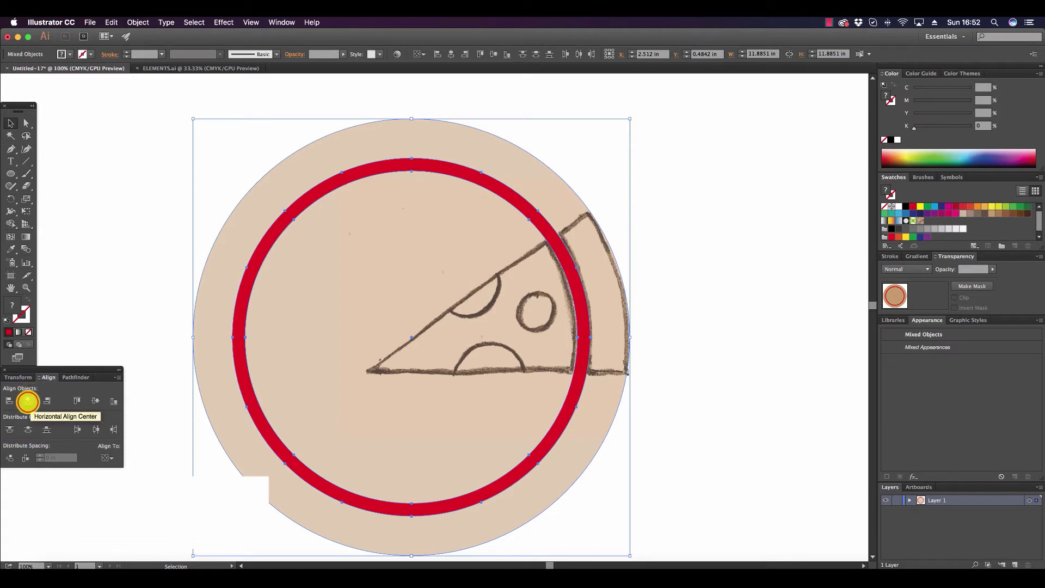
click(28, 401)
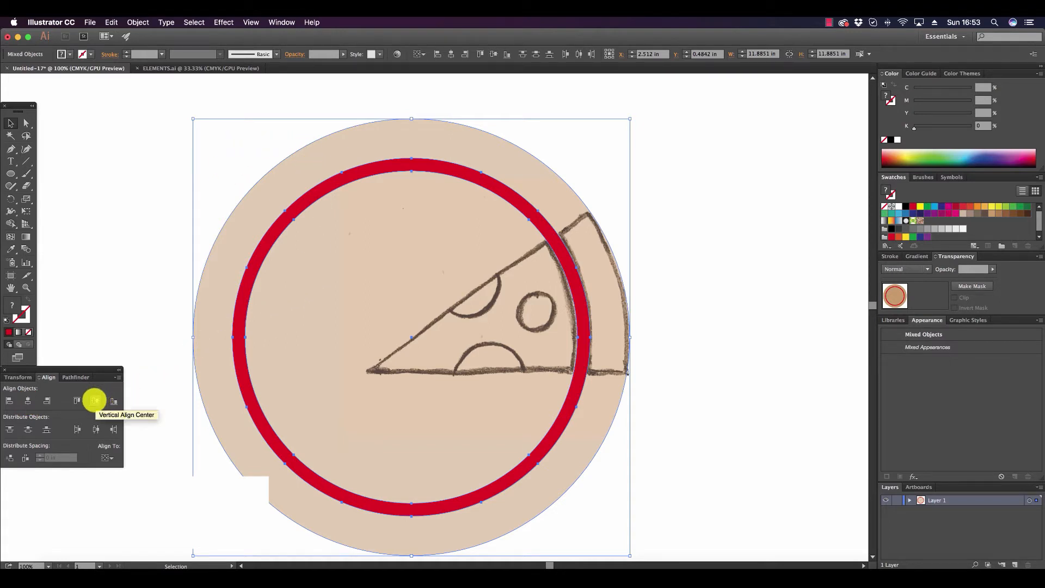
click(94, 400)
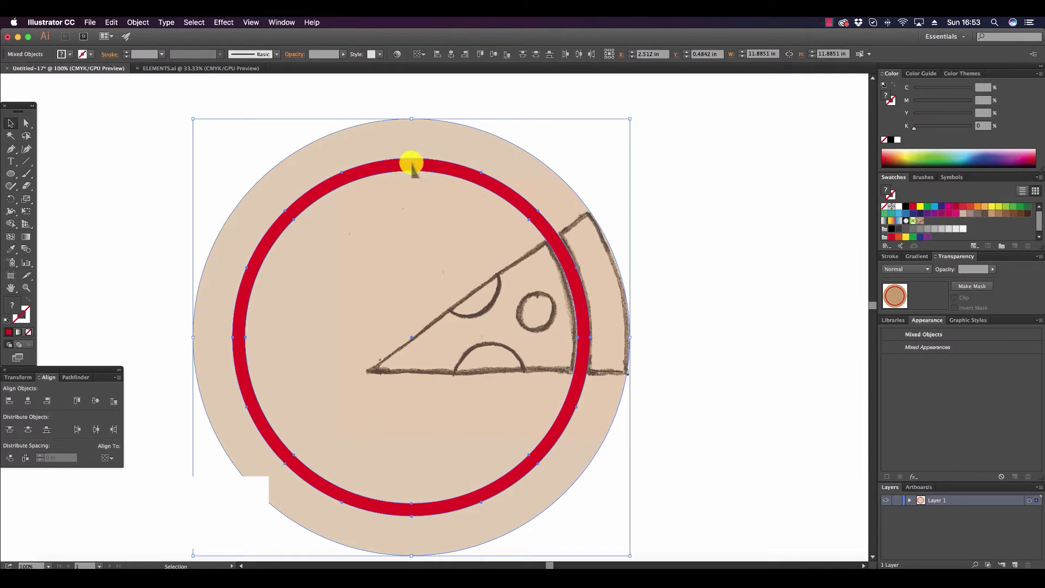
Subtract the red ring from the tan circle with Minus Front and clear the selection.
click(76, 376)
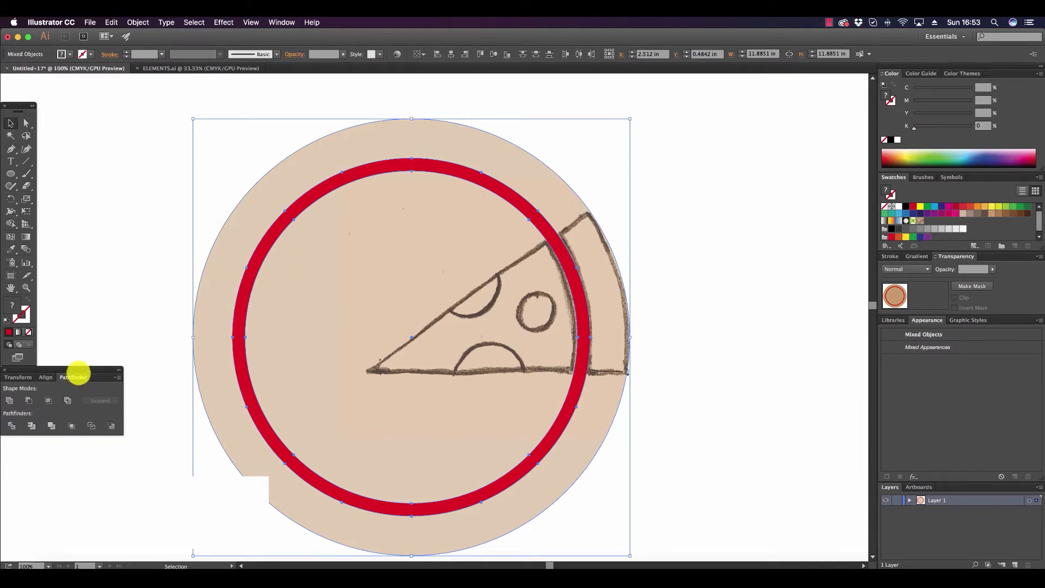
click(28, 401)
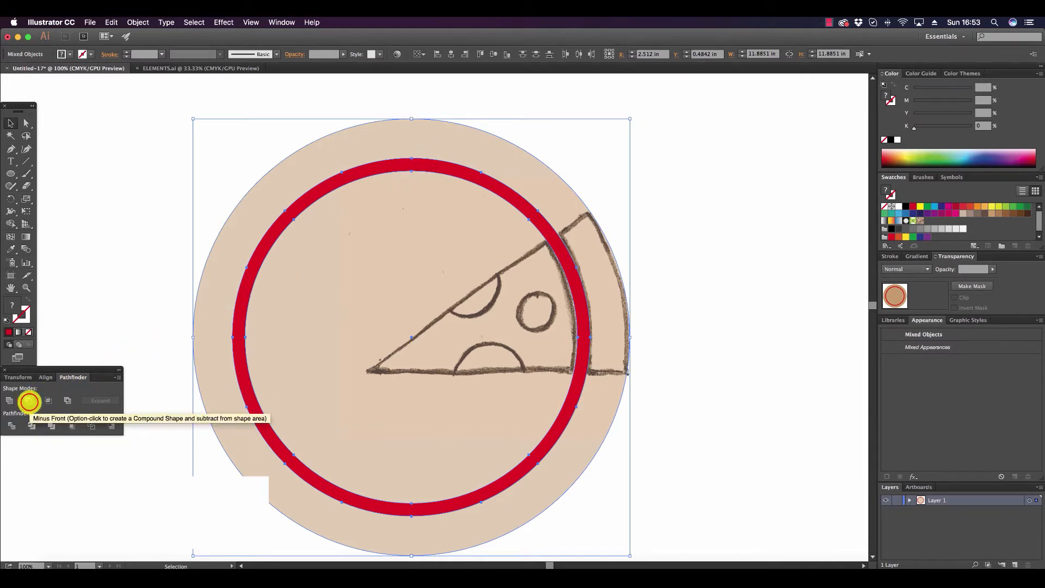
click(688, 224)
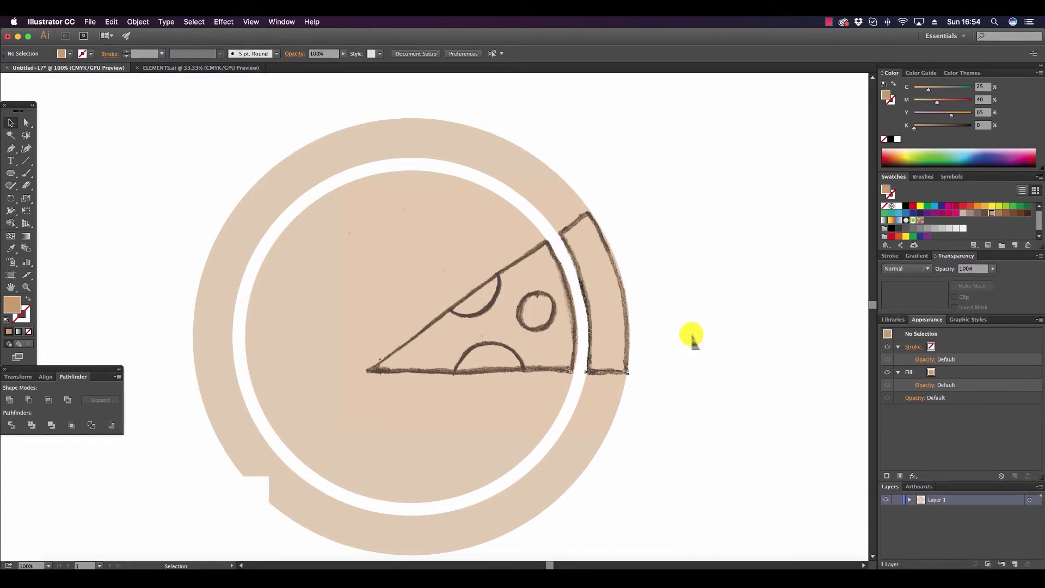
Turn the cut tan circle group into a compound shape, expand it, and clear the selection.
click(384, 194)
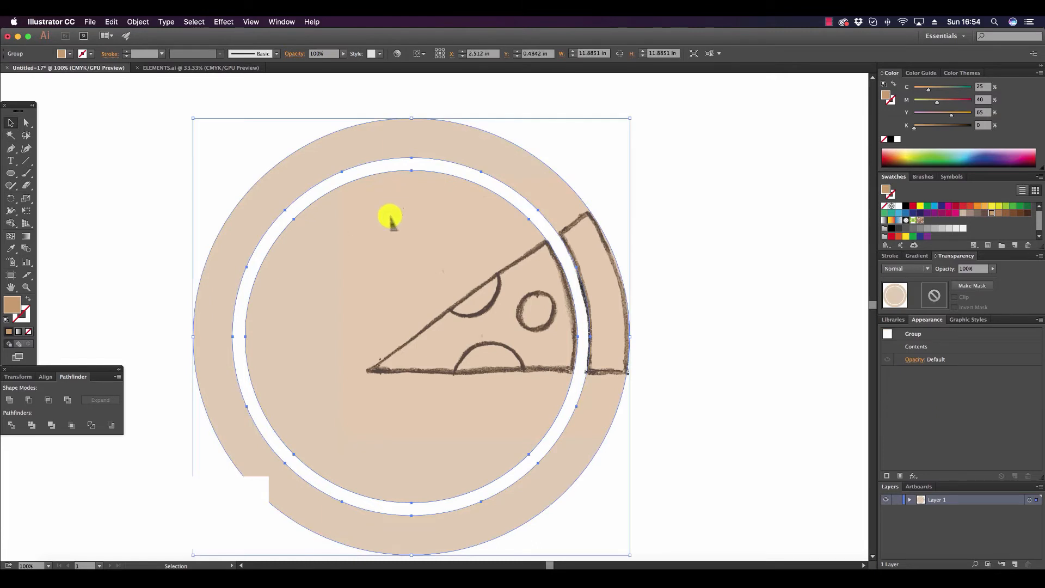
click(115, 377)
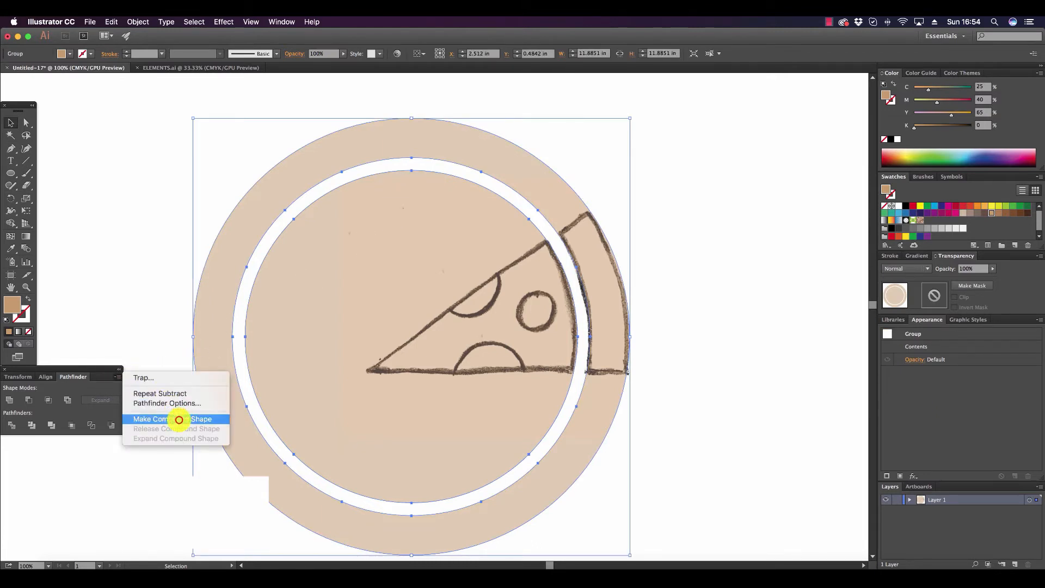
click(179, 419)
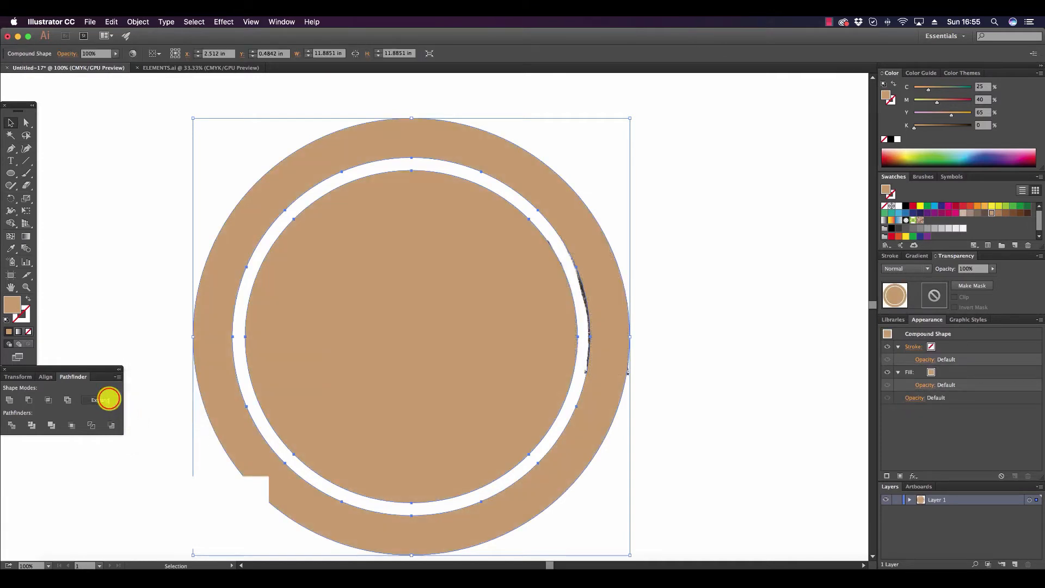
click(108, 400)
click(702, 275)
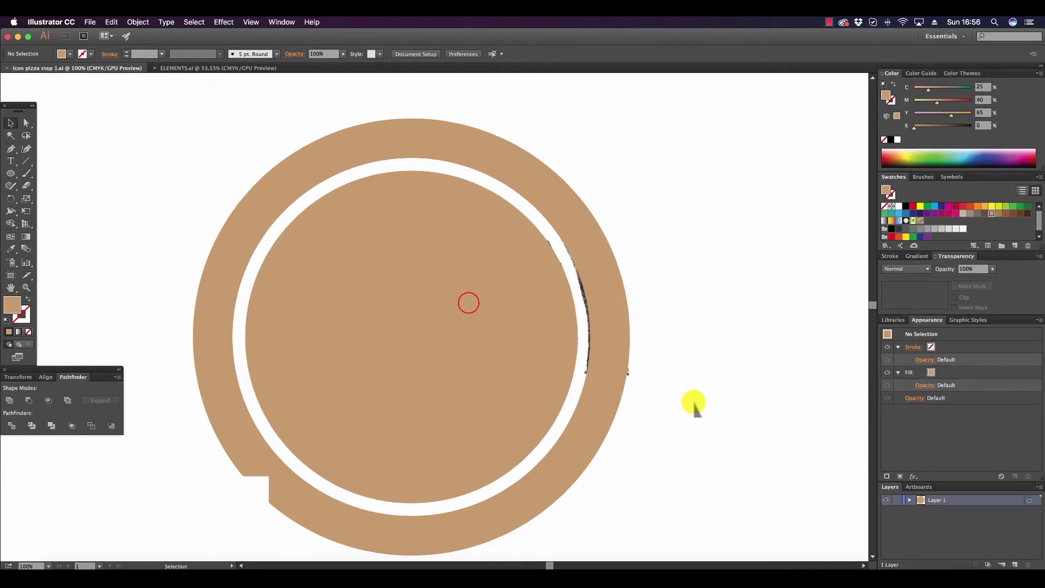
Reduce the opacity of the tan circle compound path to 50% so the pizza sketch can be traced.
click(467, 303)
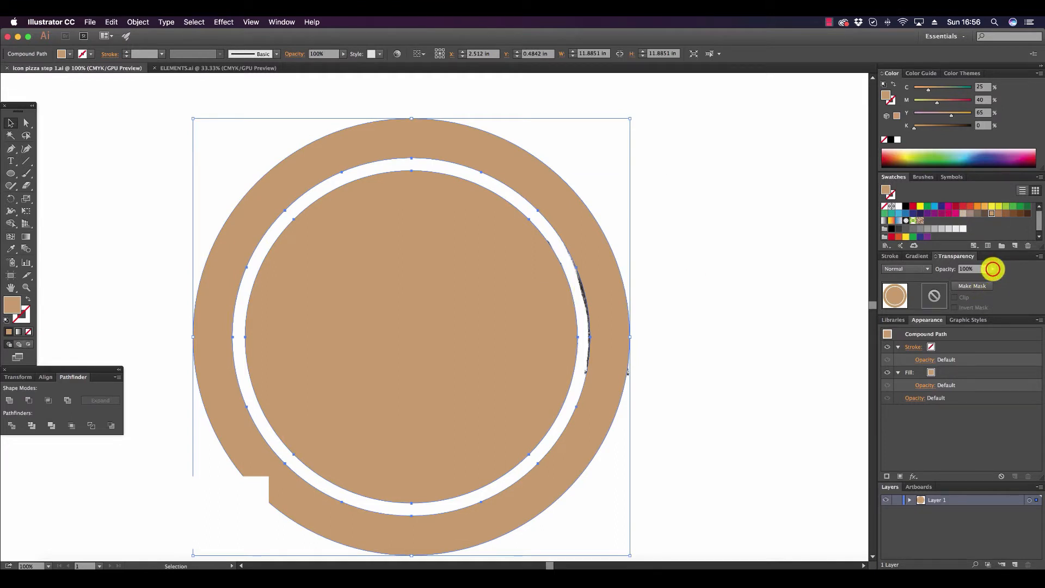
click(992, 269)
drag(990, 278, 985, 278)
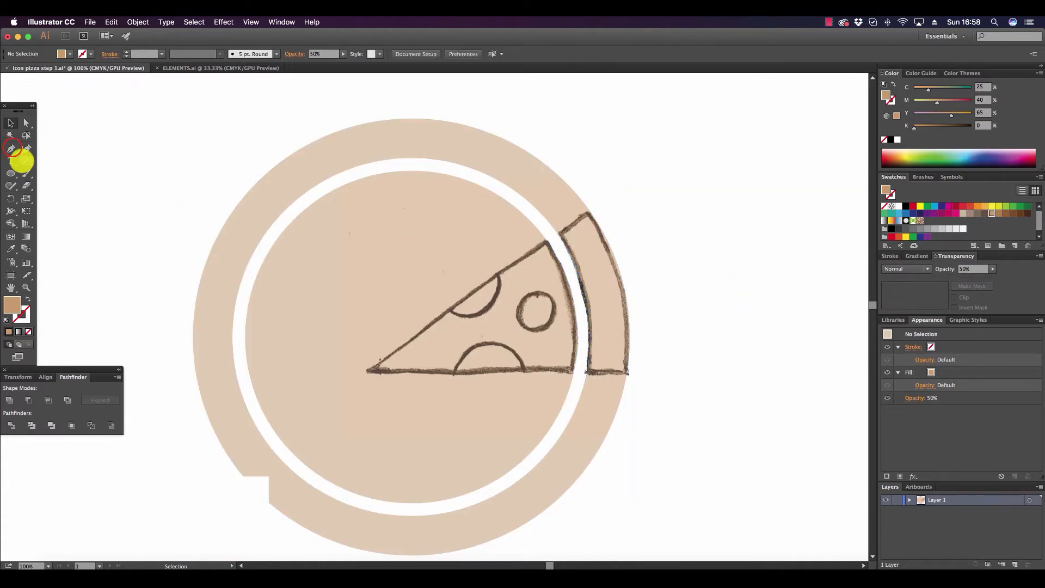
Draw a closed triangle with the Pen tool along the sketched slice's straight edges, extending its outer corners beyond the tan circle.
click(11, 149)
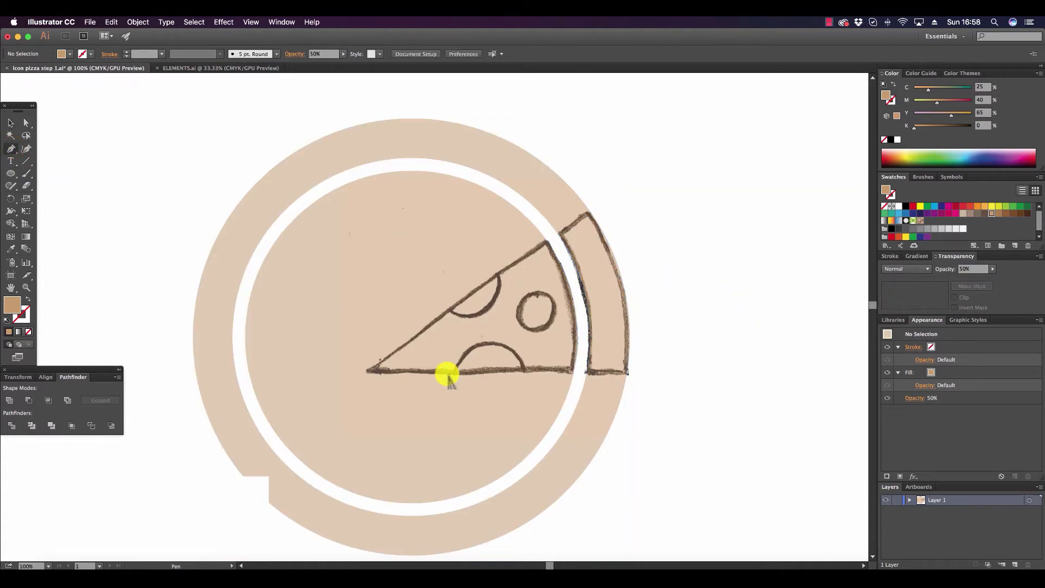
click(363, 371)
click(627, 185)
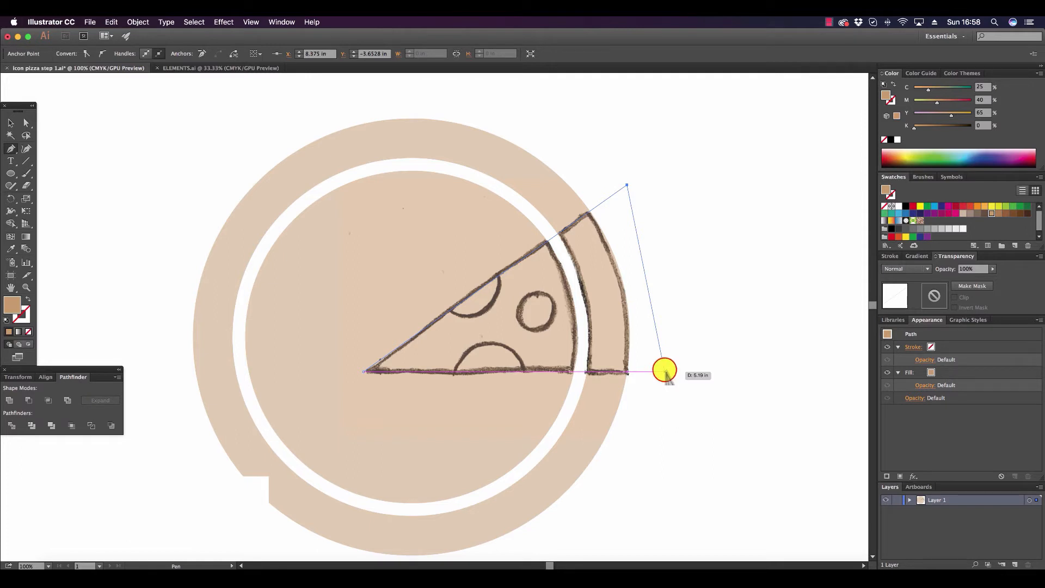
click(664, 371)
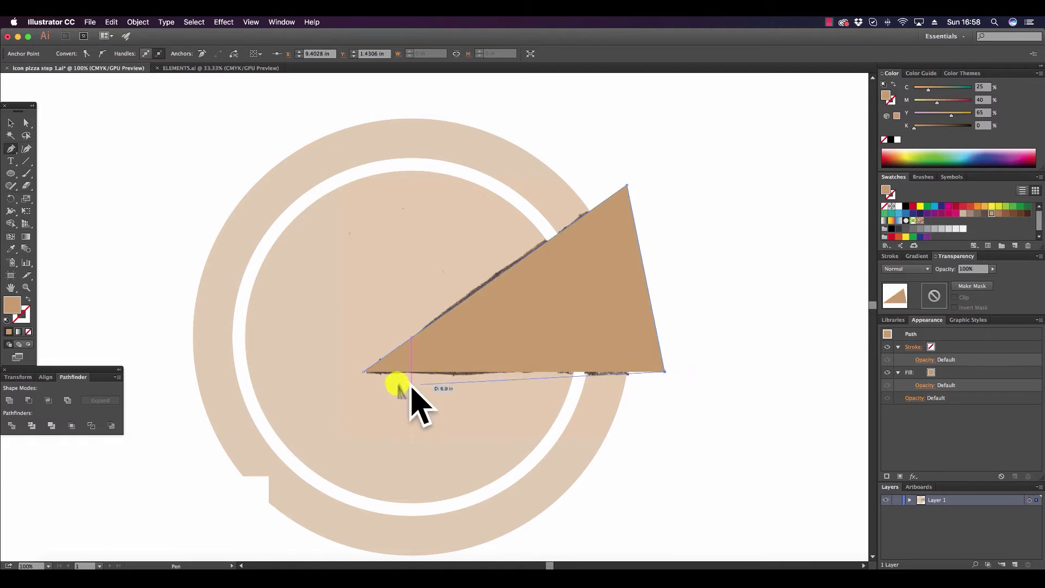
click(363, 373)
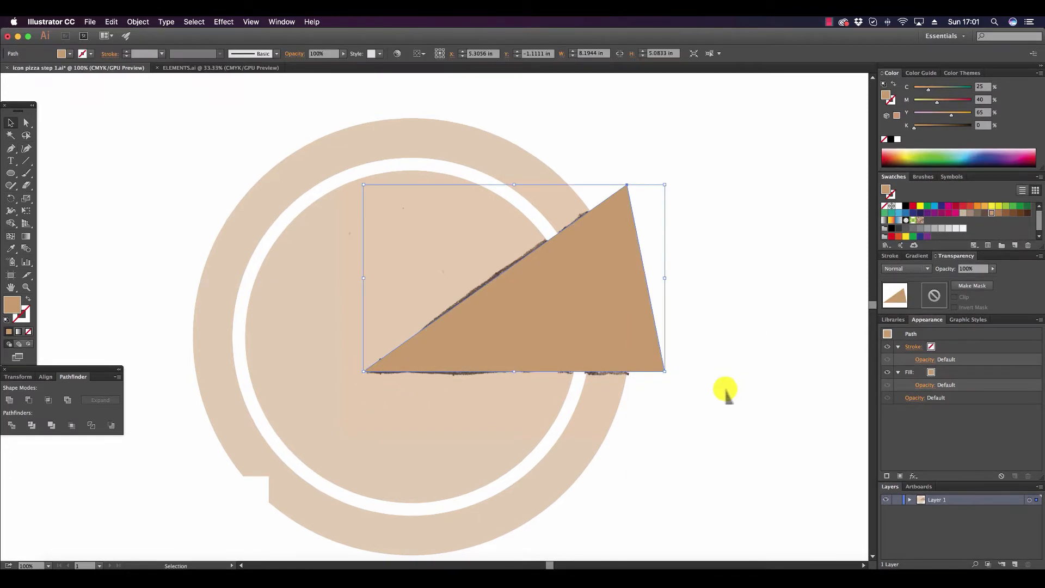
Intersect the triangle with the tan circle compound path to form the slice and crust, and clear the selection.
shift+click(483, 149)
shift+click(483, 150)
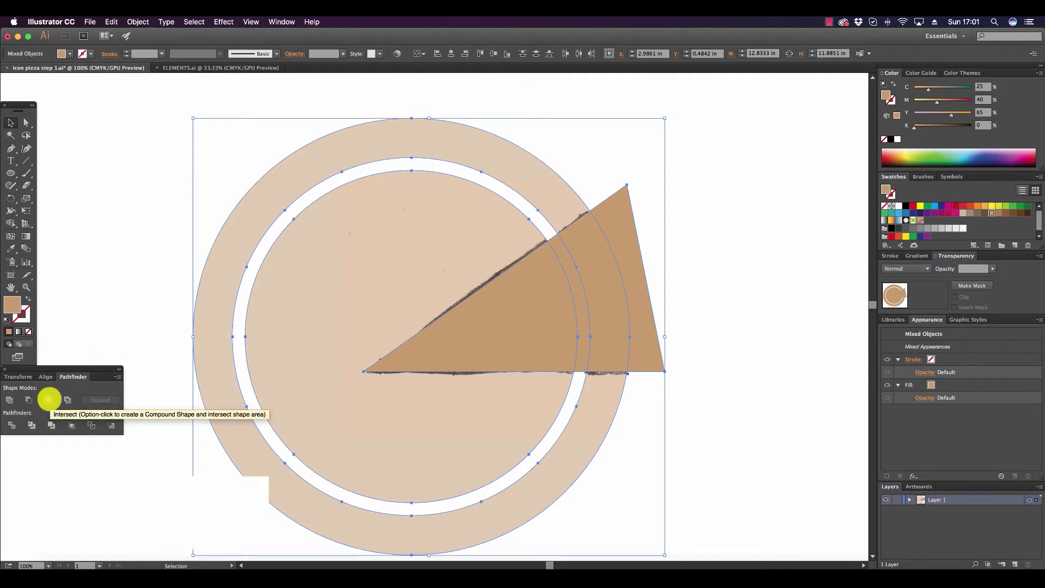
click(47, 400)
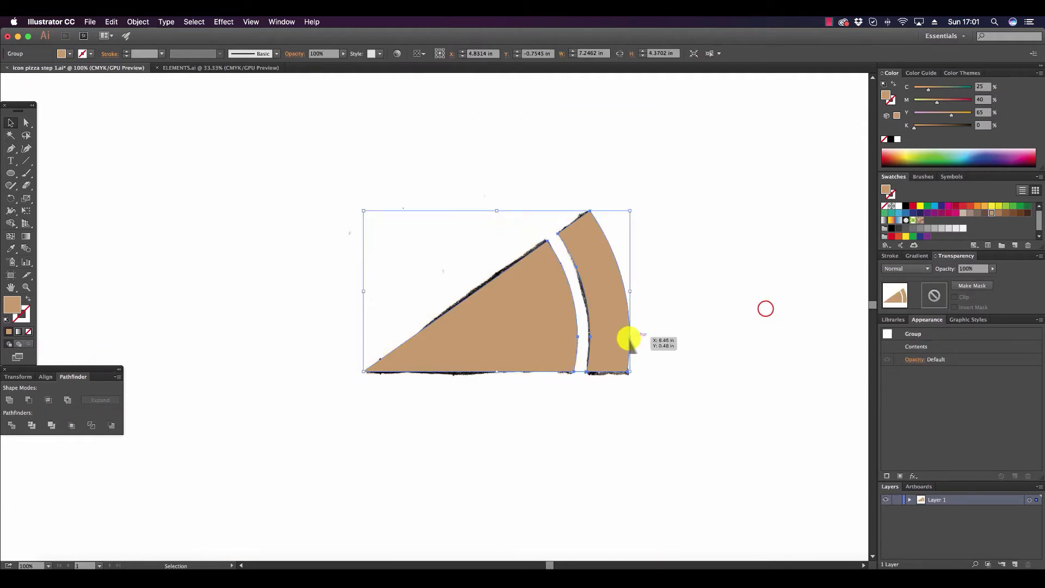
click(765, 311)
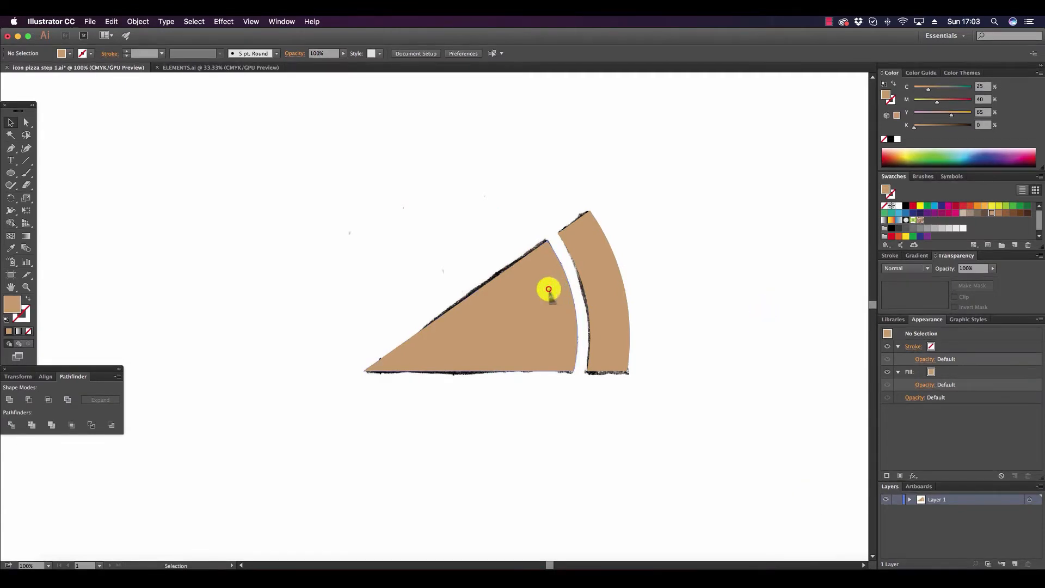
Reduce the opacity of the slice and crust group to 50% and clear the selection.
click(548, 288)
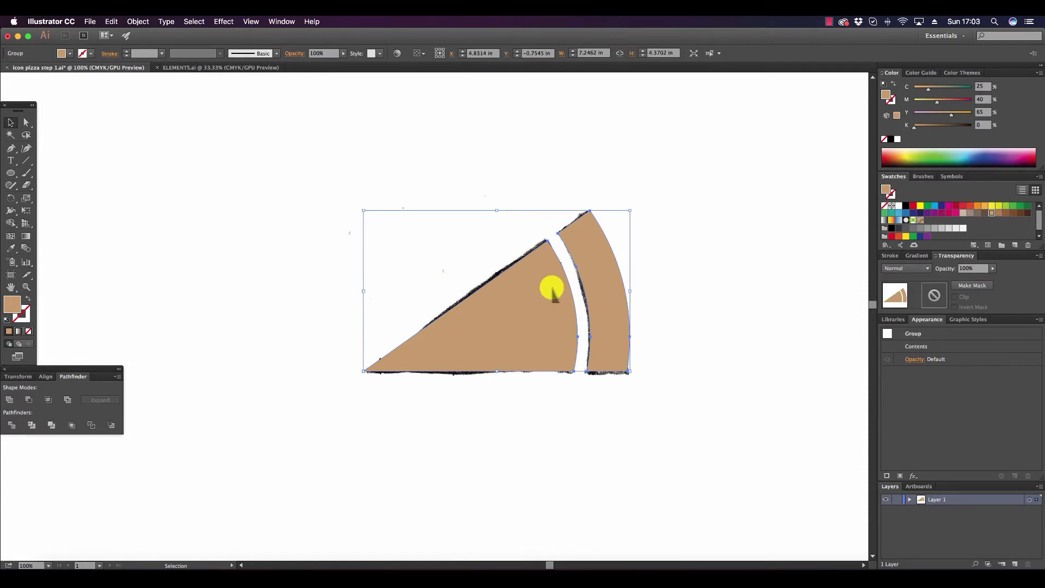
click(992, 268)
drag(991, 268, 972, 278)
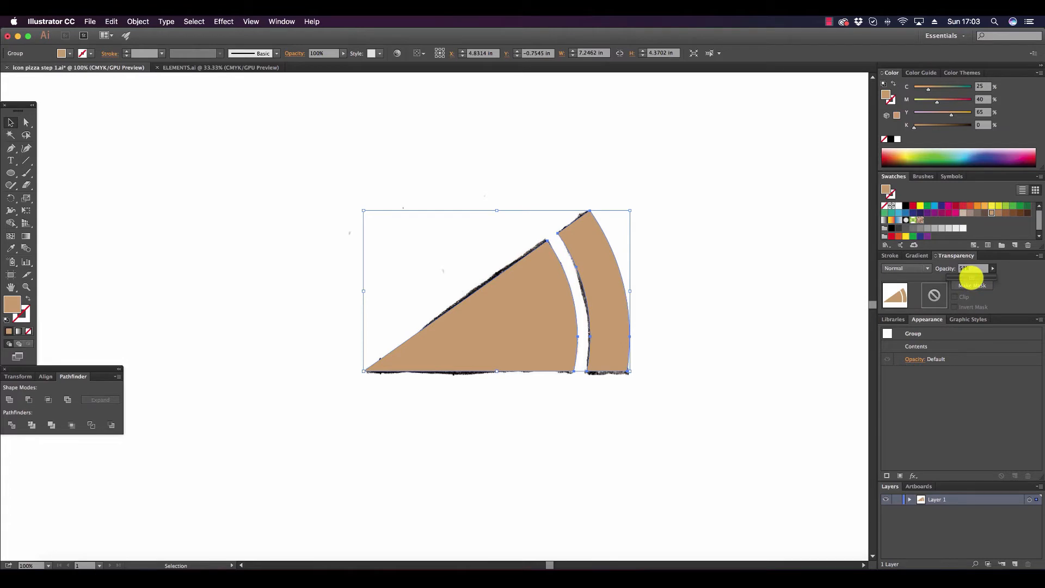
click(735, 282)
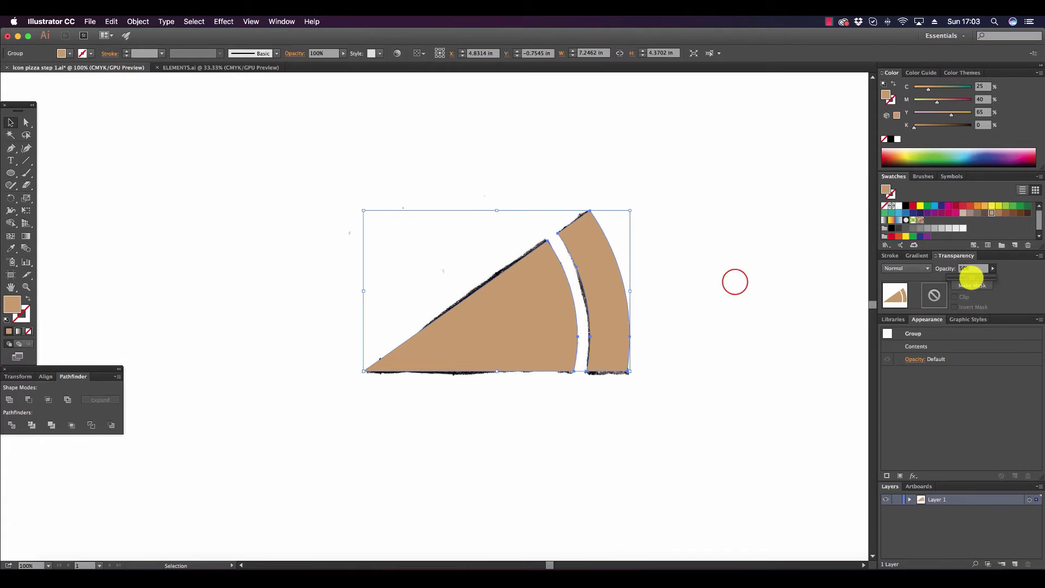
click(735, 282)
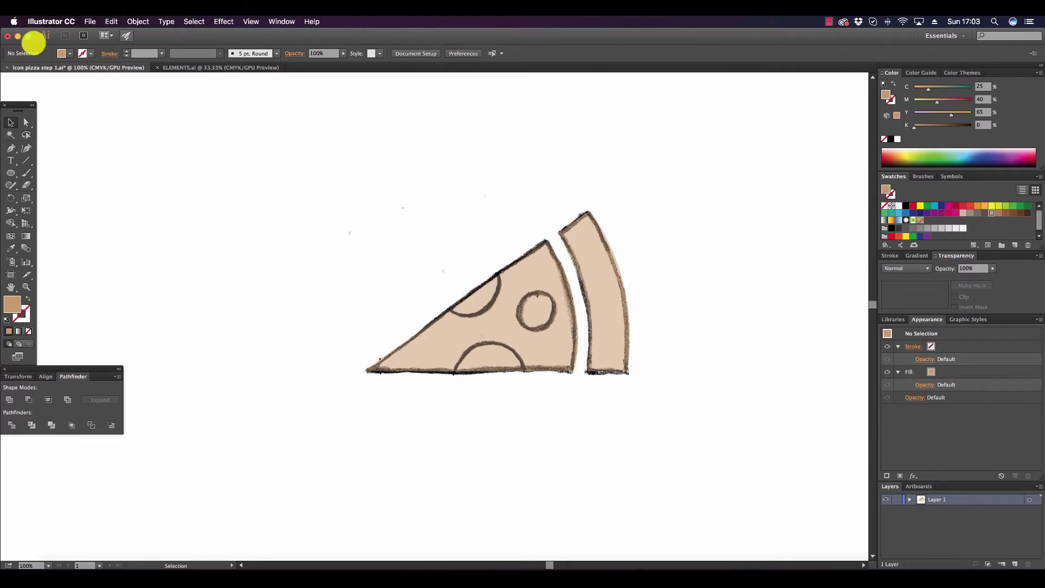
Draw three red circles over the sketched toppings, the small one about 1.11 in and the upper one about 1.94 in wide.
click(6, 172)
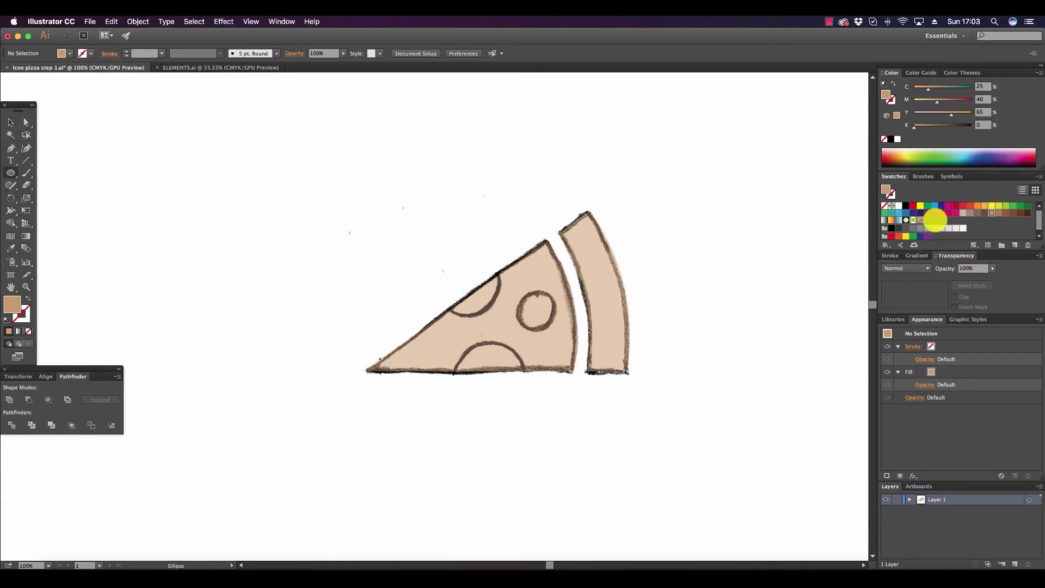
click(912, 205)
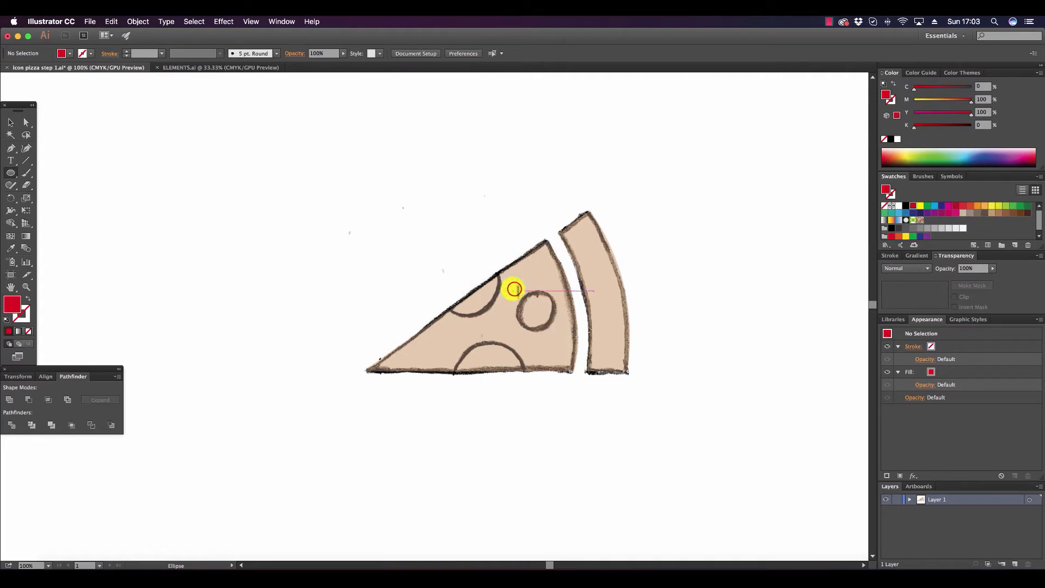
drag(514, 292, 555, 315)
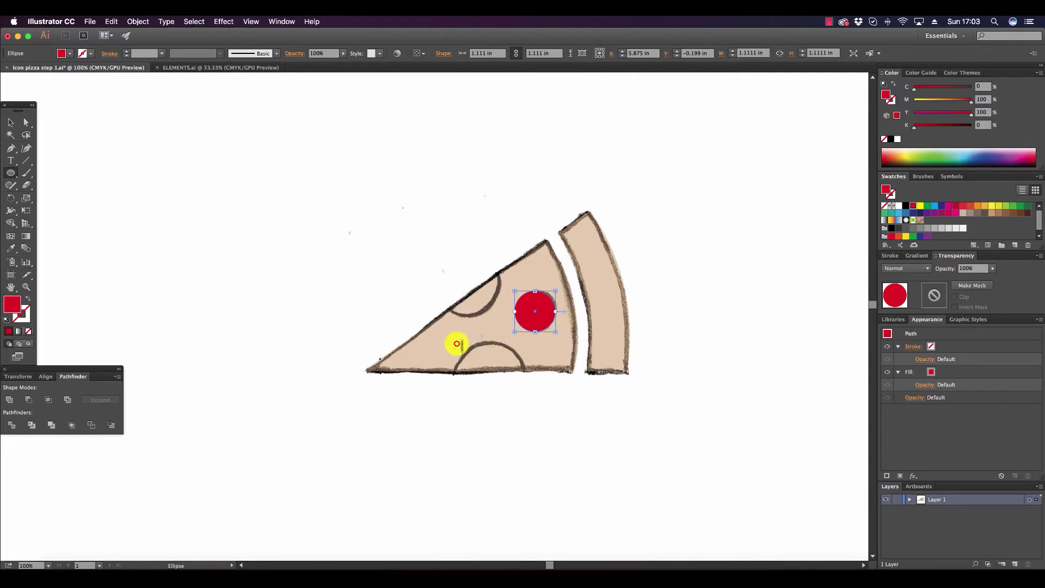
drag(456, 343, 525, 386)
drag(432, 228, 481, 275)
click(10, 122)
click(528, 272)
click(550, 154)
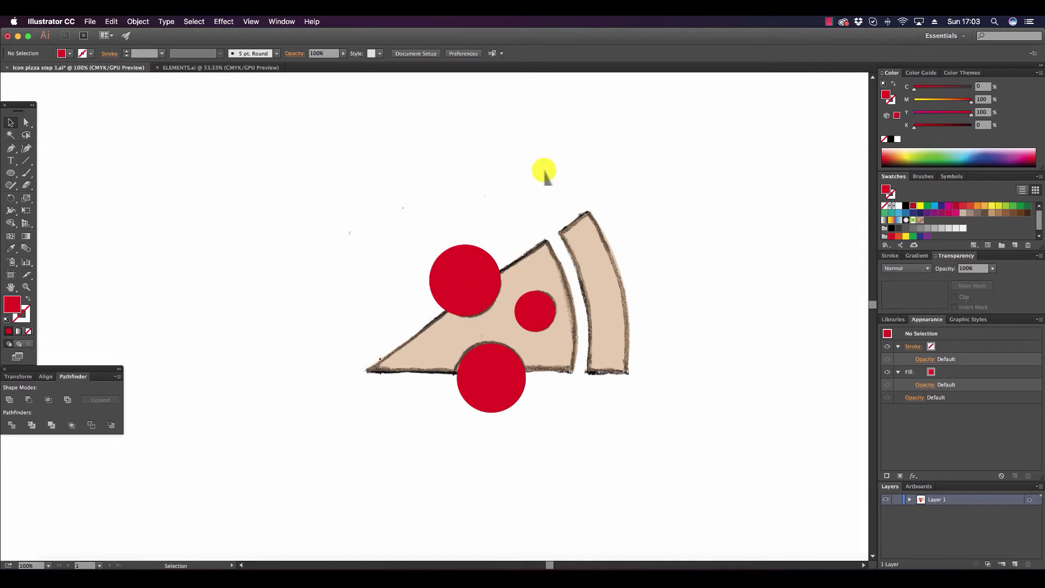
Divide the three red circles and the slice and crust group into separate pieces with Pathfinder.
click(466, 285)
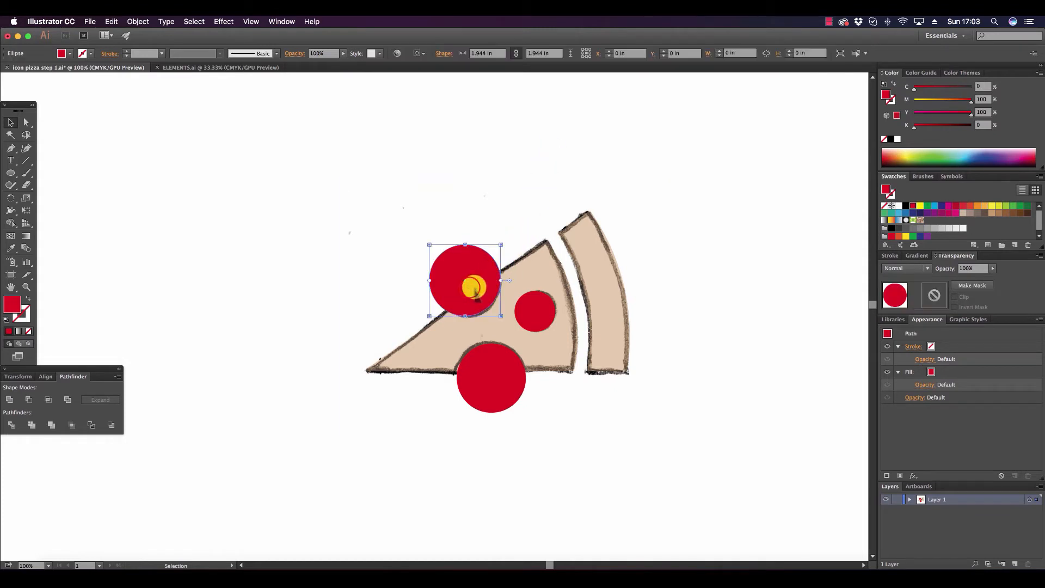
shift+click(538, 307)
shift+click(507, 366)
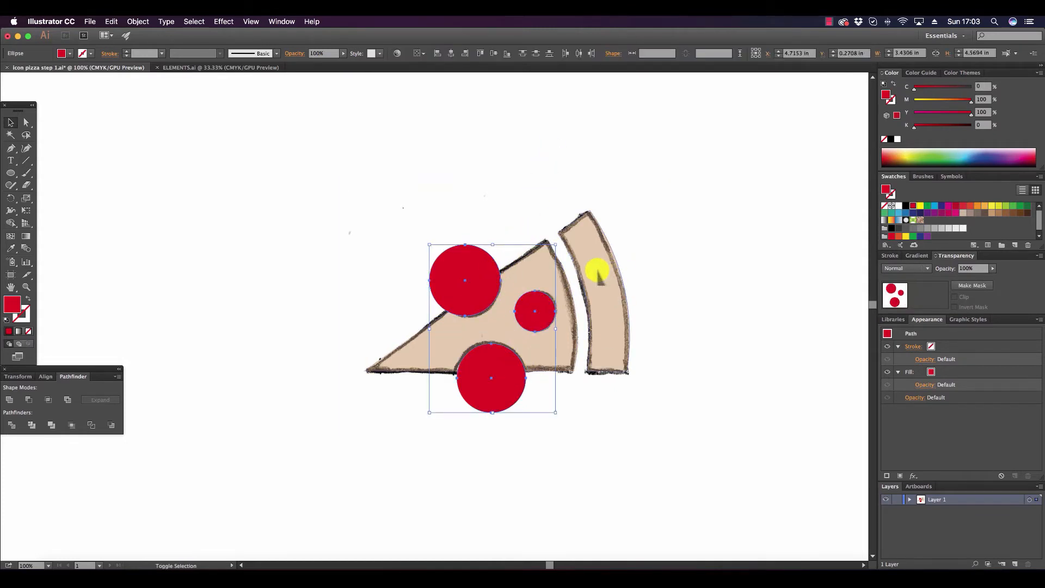
shift+click(597, 273)
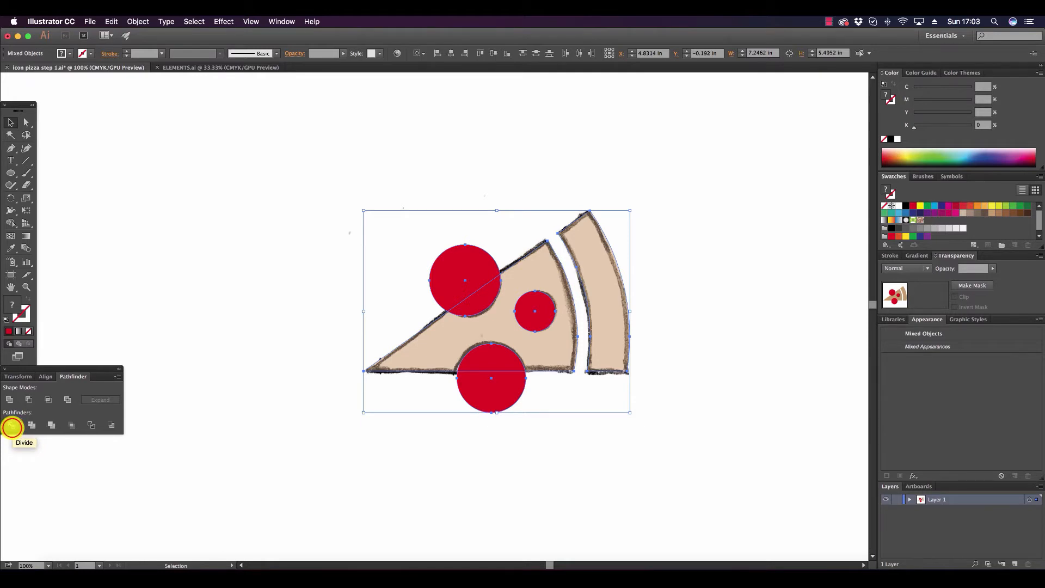
click(12, 426)
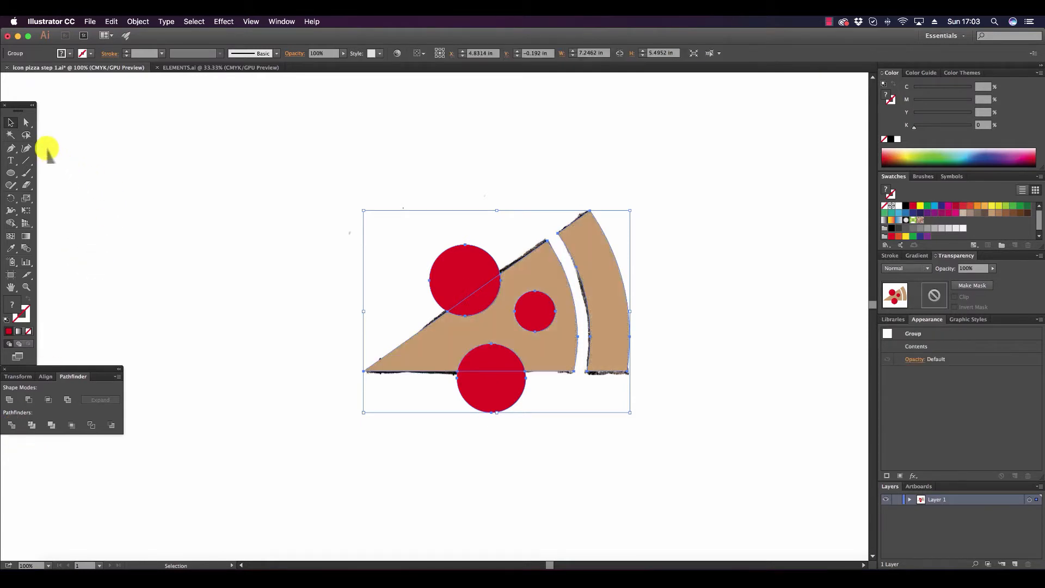
Delete the parts of the two large red circles that extend beyond the slice's upper and lower edges.
click(26, 122)
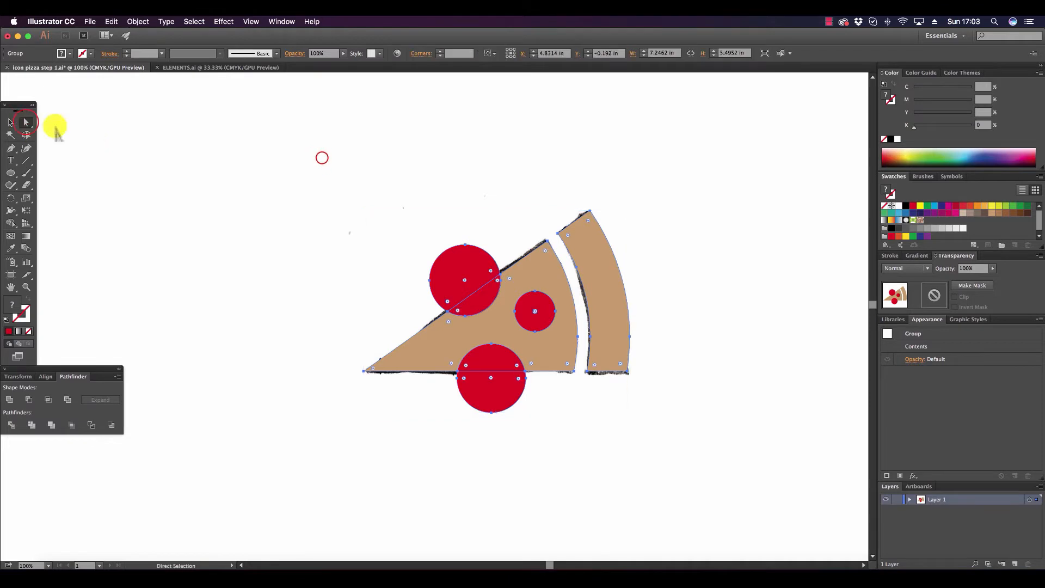
click(478, 246)
click(473, 268)
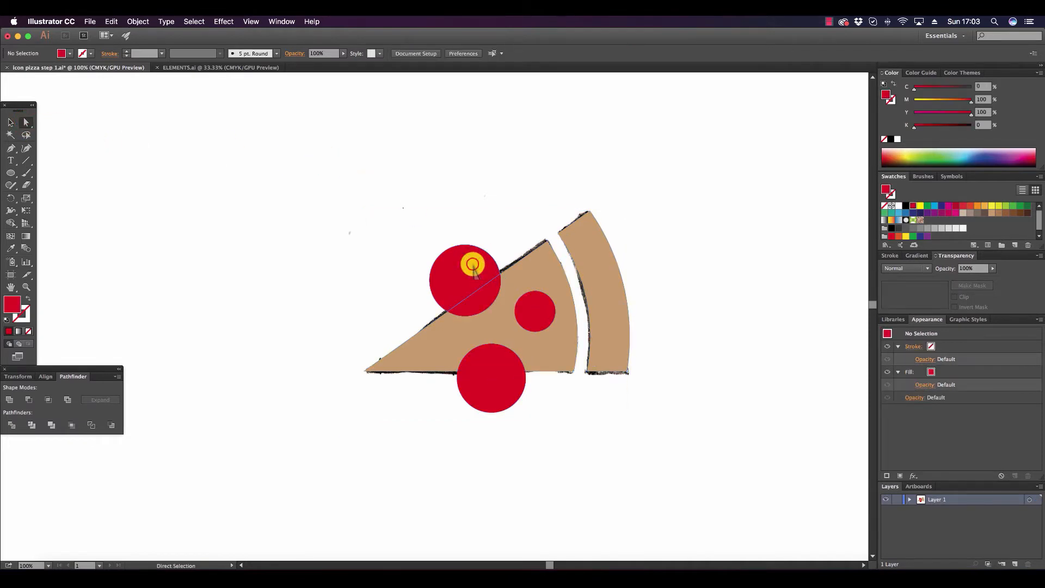
key(Delete)
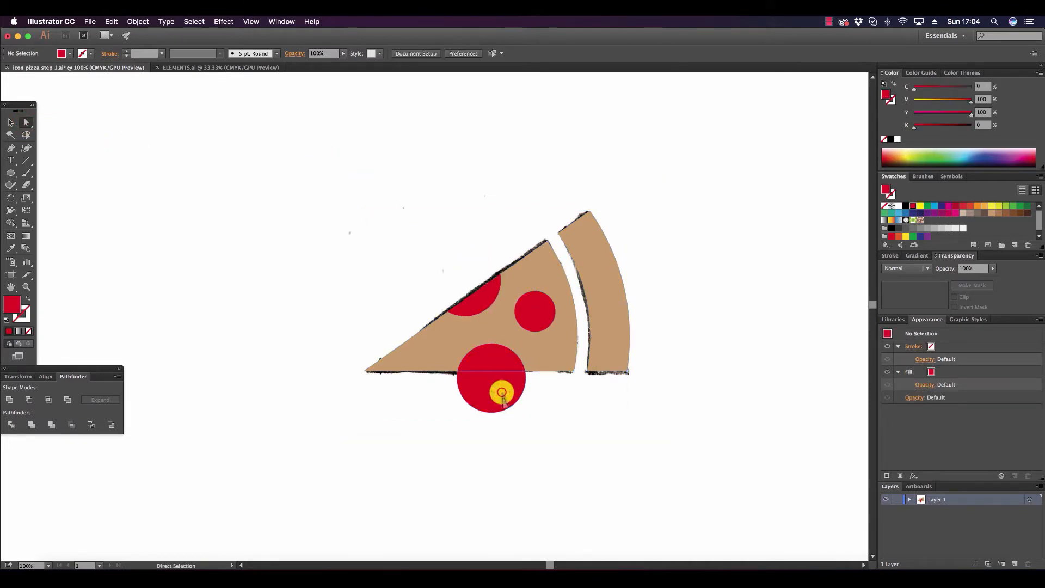
click(508, 390)
key(Delete)
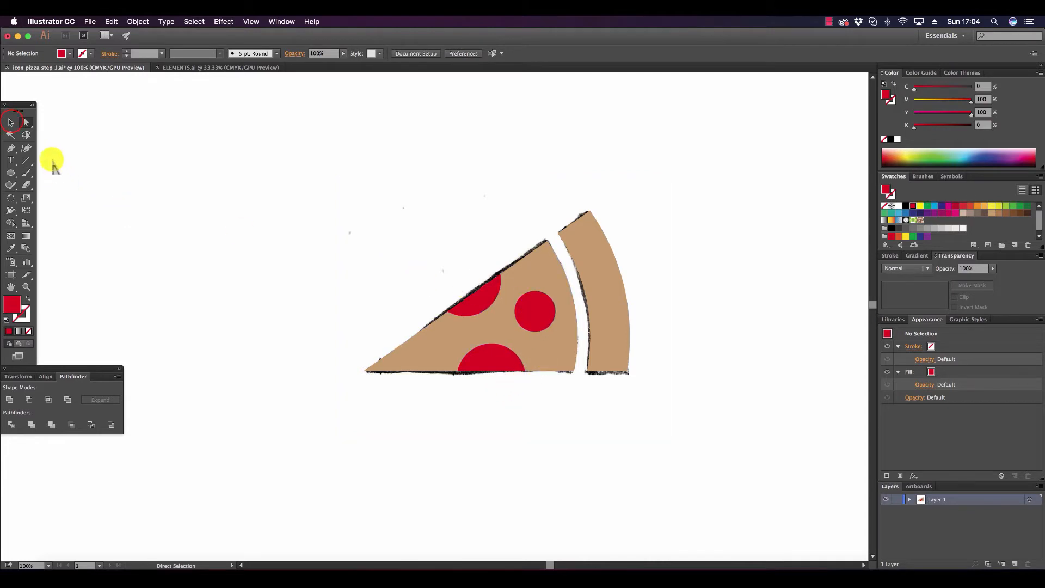
Move the coloured pizza slice group down onto empty canvas, clear of the sketch, and deselect it.
click(11, 122)
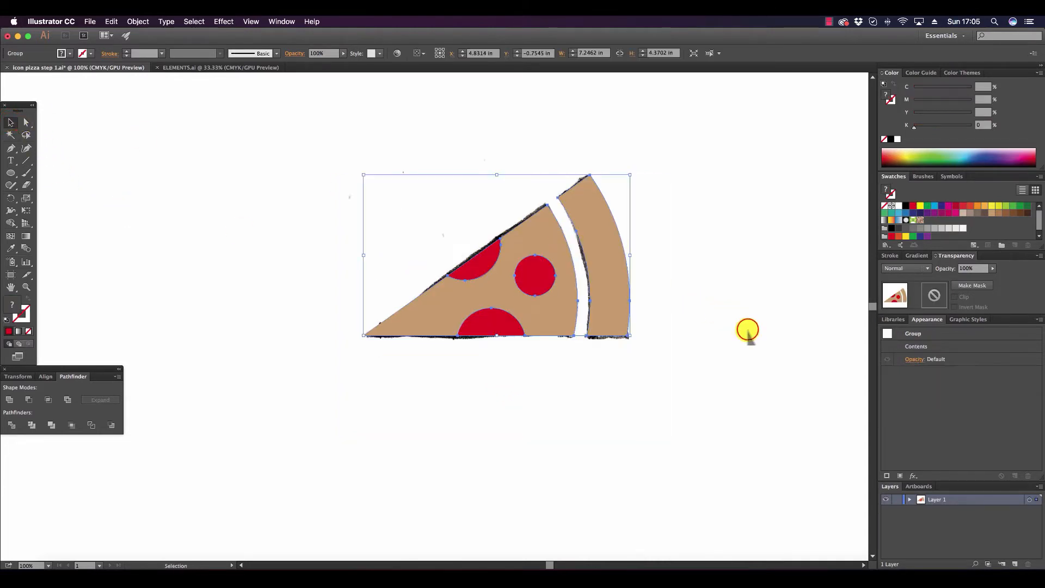
click(748, 329)
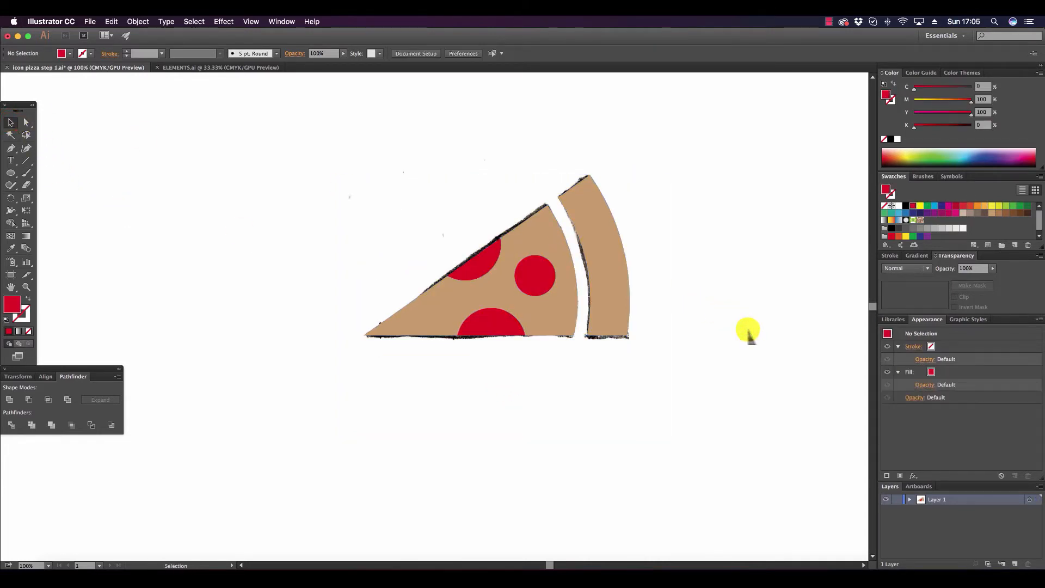
key(super+a)
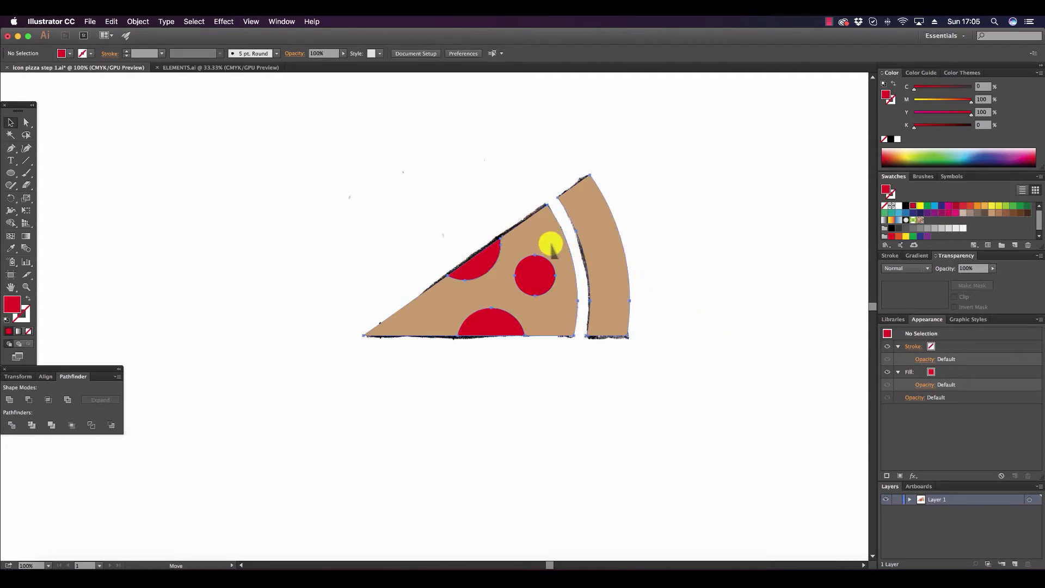
drag(551, 246, 562, 451)
scroll(566, 443, down, 10)
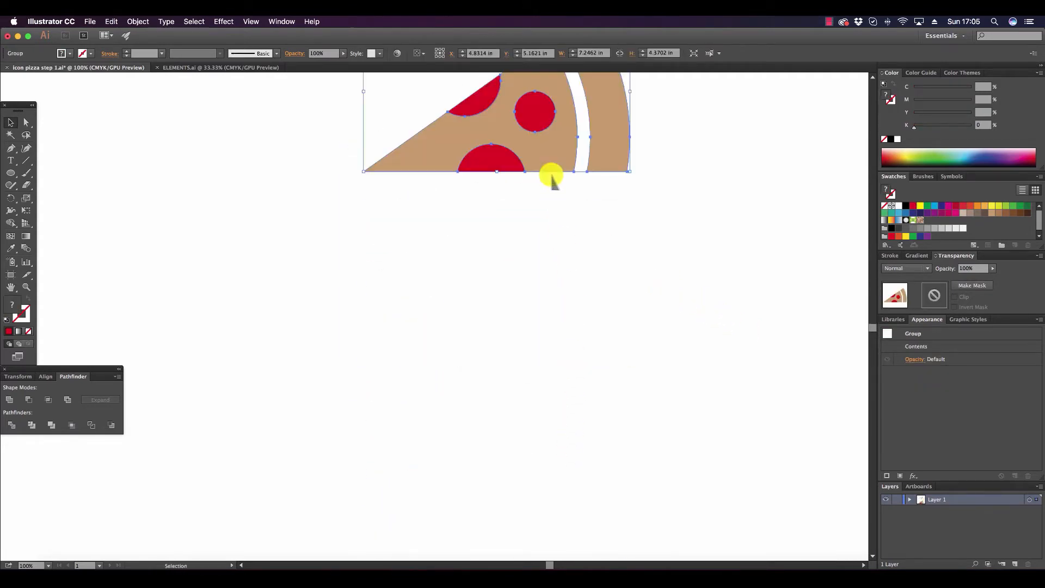
shift+click(538, 146)
drag(537, 148, 566, 363)
click(736, 217)
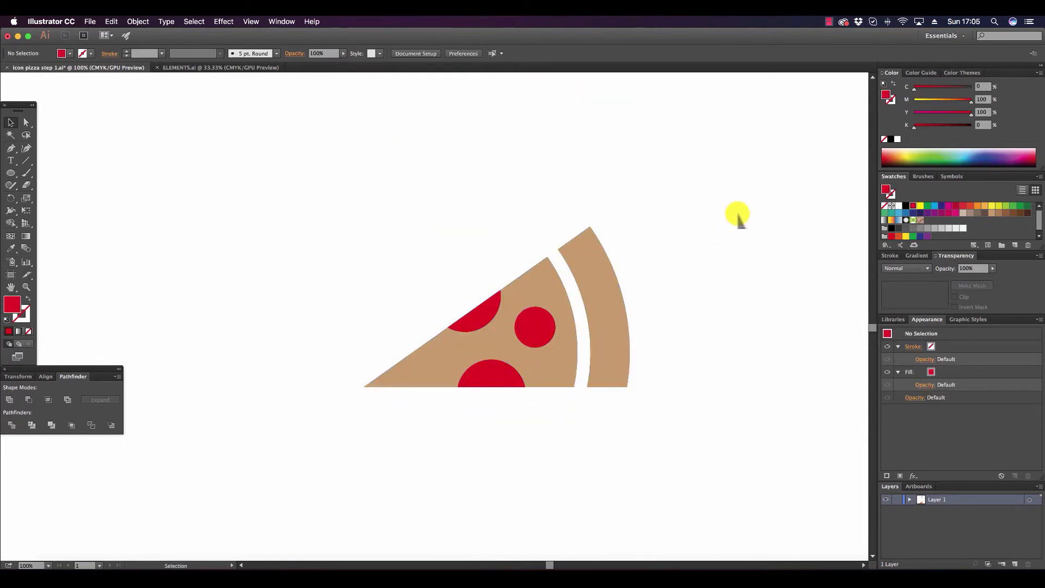
Recolour the pizza slice body, without its crust, to pale yellow with C 9, M 8, Y 52, K 0.
click(27, 123)
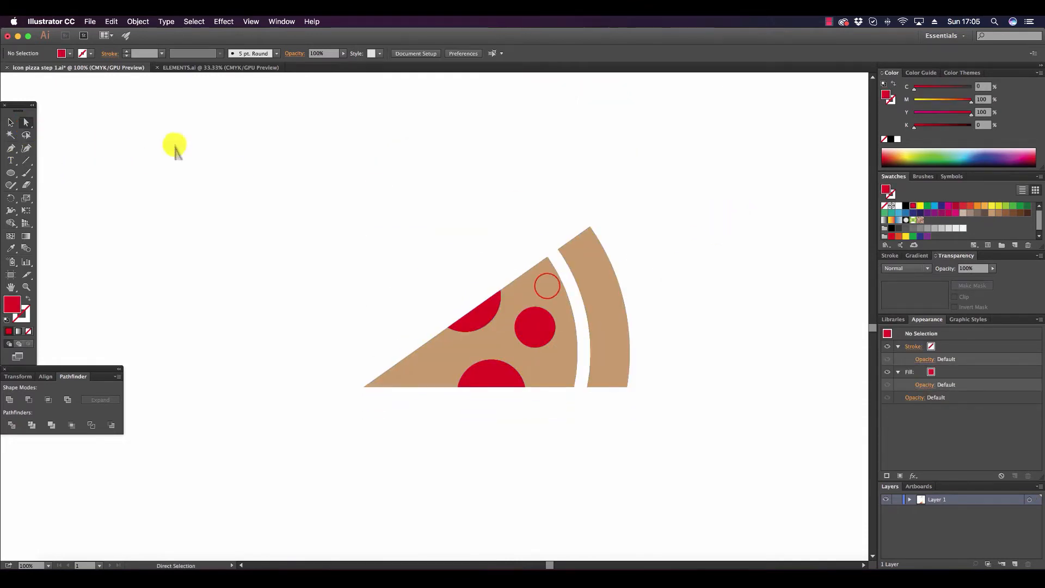
click(546, 285)
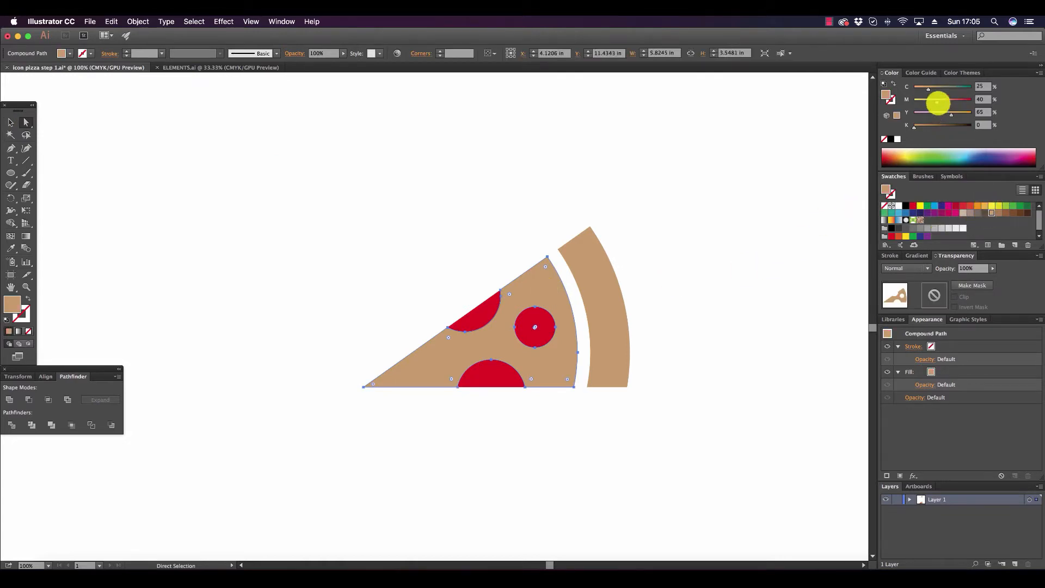
mouse_move(935, 101)
mouse_down()
mouse_move(919, 100)
mouse_move(944, 113)
mouse_up()
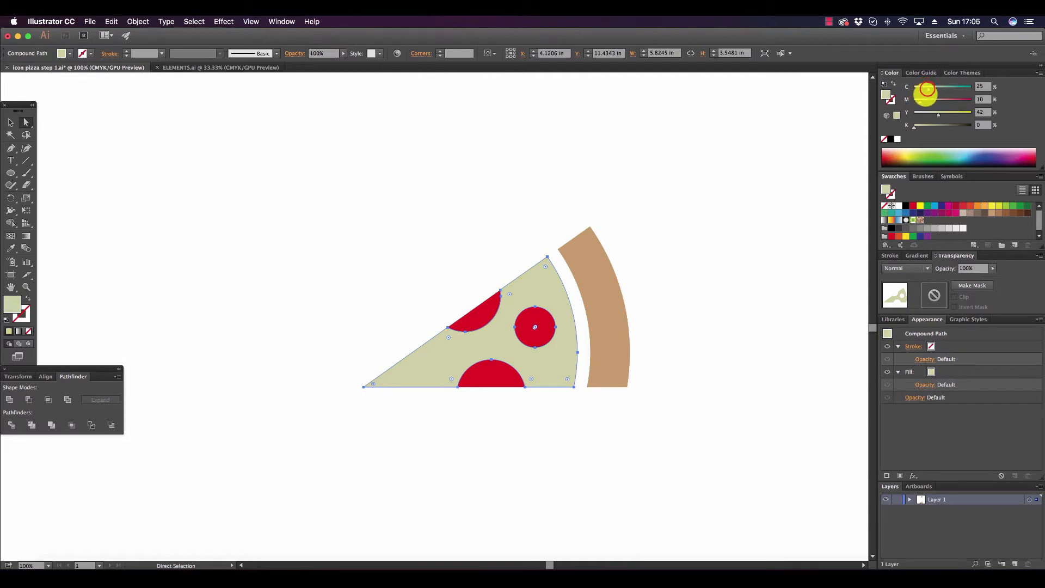
drag(921, 101, 923, 103)
click(934, 114)
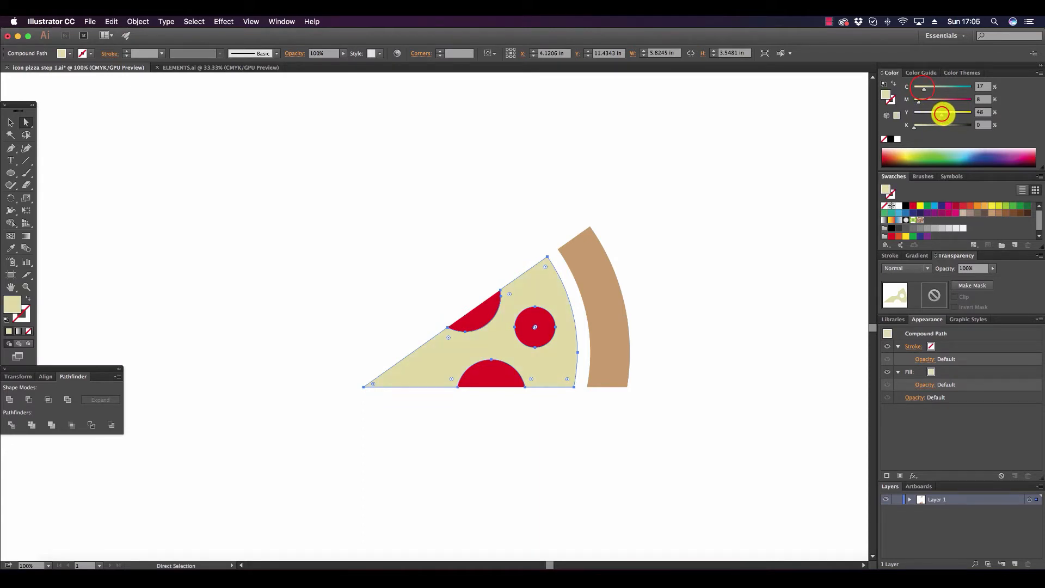
drag(942, 114, 916, 88)
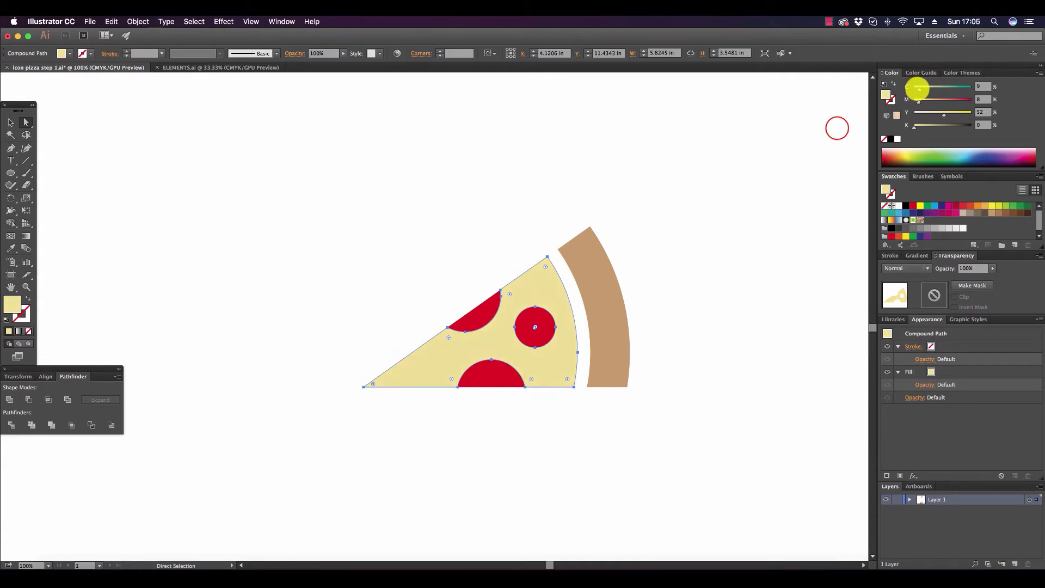
click(837, 128)
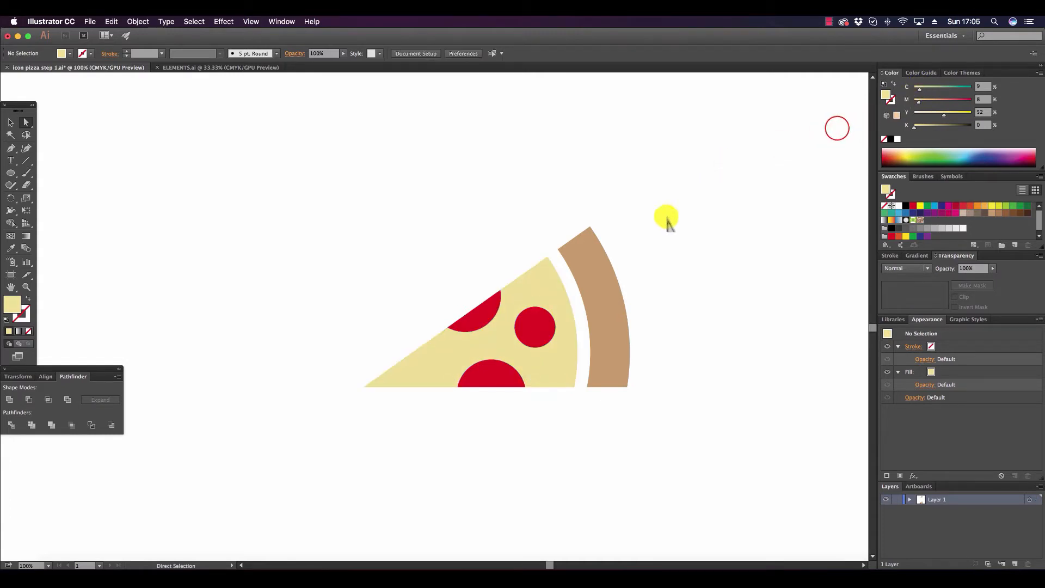
Adjust the crust's CMYK fill to a slightly yellower brown and clear the selection.
click(601, 259)
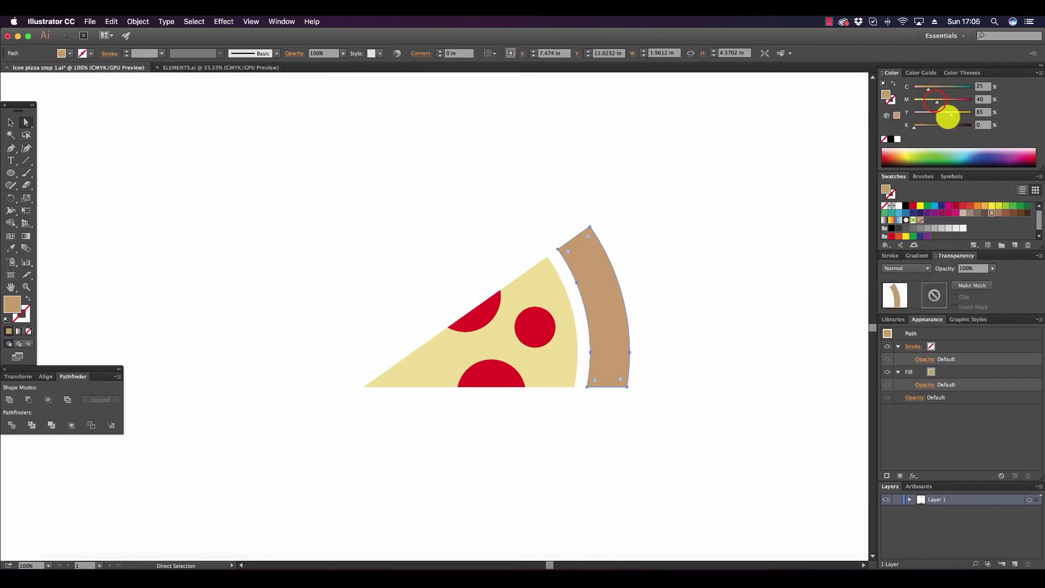
click(934, 101)
drag(935, 102, 918, 125)
click(690, 263)
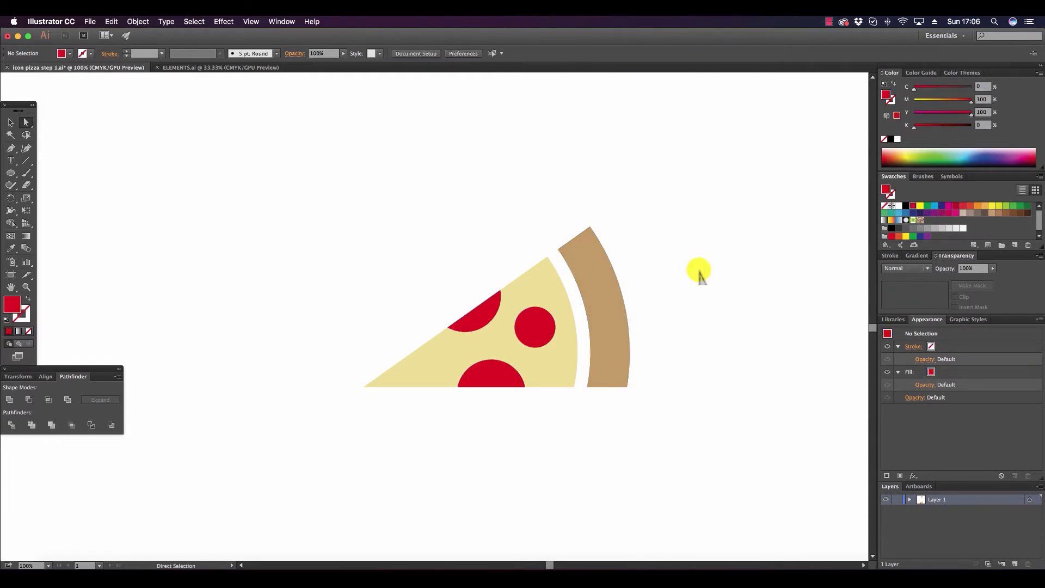
Darken all three red toppings together by setting their black value to 31%.
click(479, 311)
shift+click(536, 330)
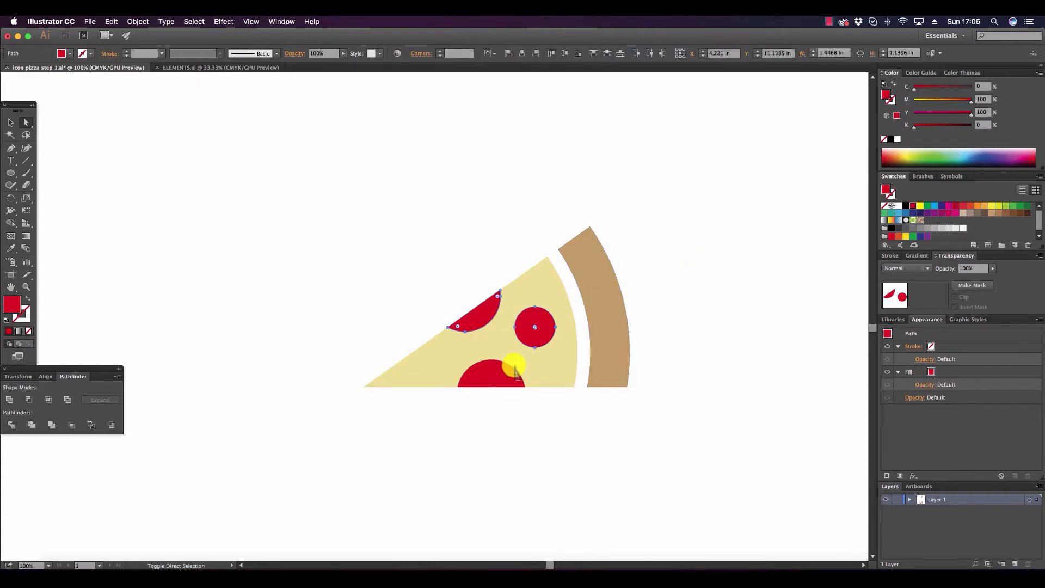
shift+click(515, 371)
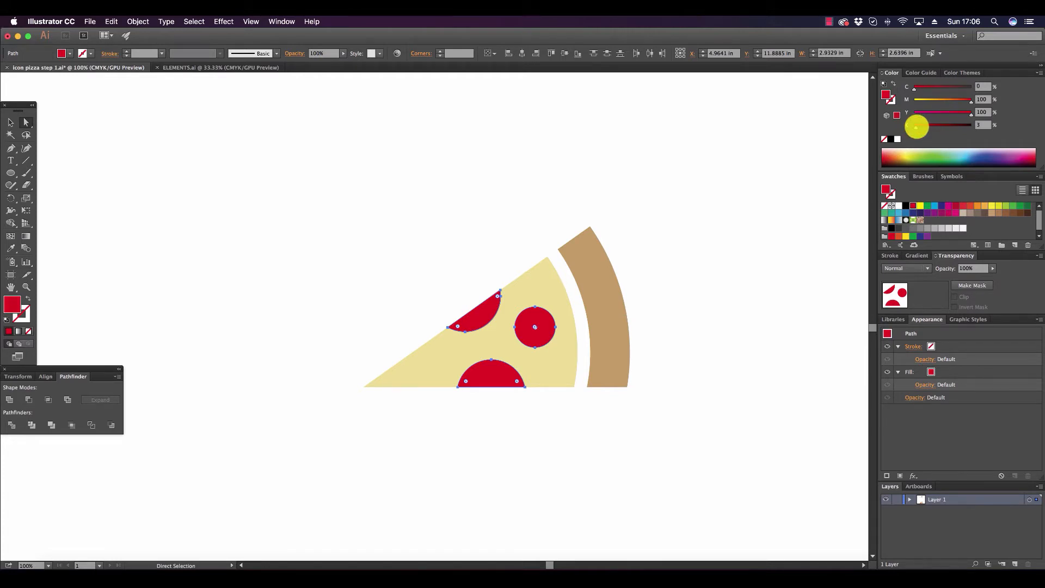
drag(922, 127, 932, 128)
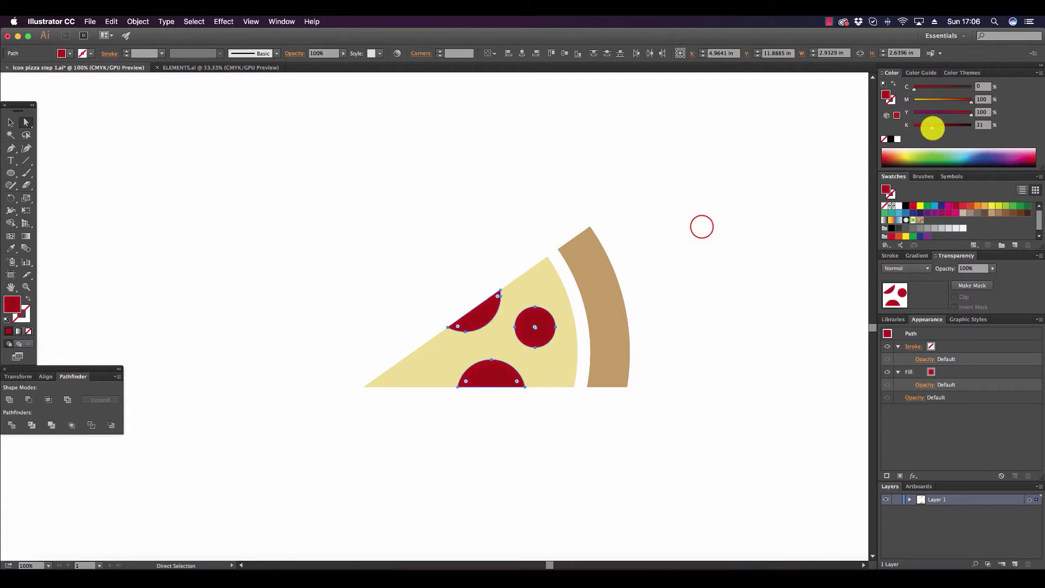
click(708, 220)
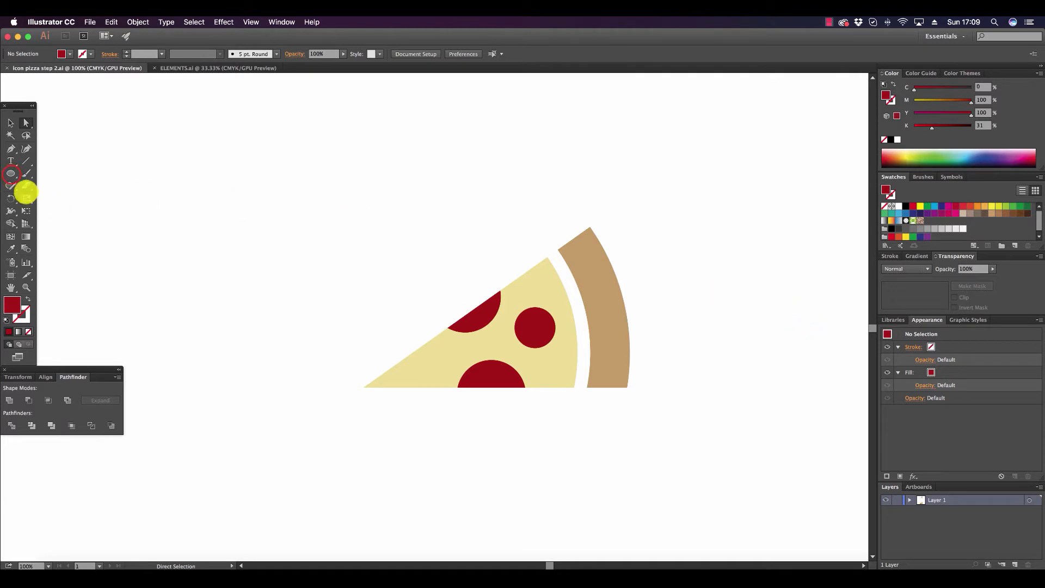
Draw a circle about 9.48 in wide, position it around the pizza slice, and send it to the back.
click(11, 173)
drag(280, 179, 629, 364)
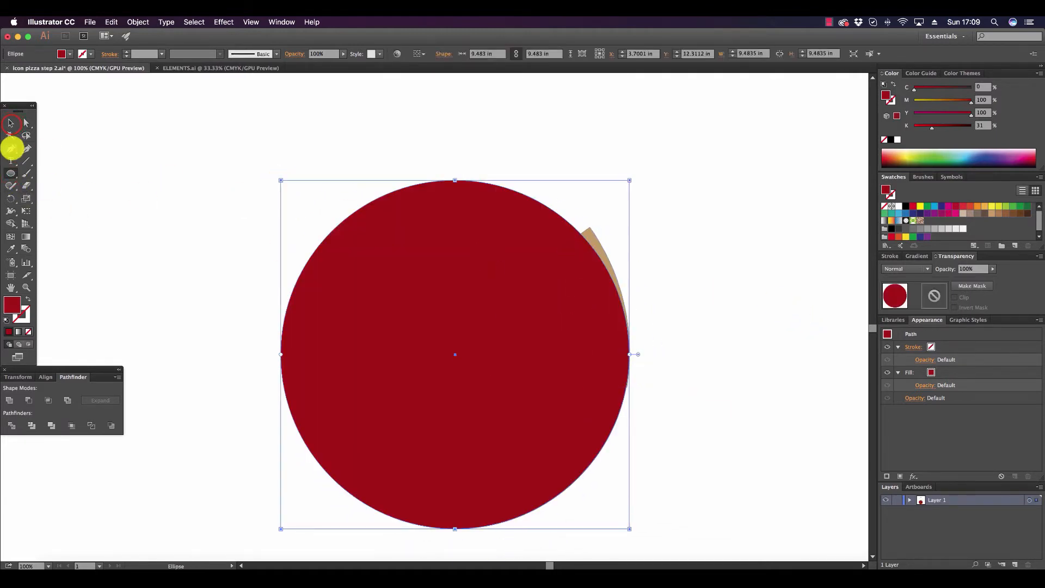
click(10, 123)
drag(336, 248, 381, 226)
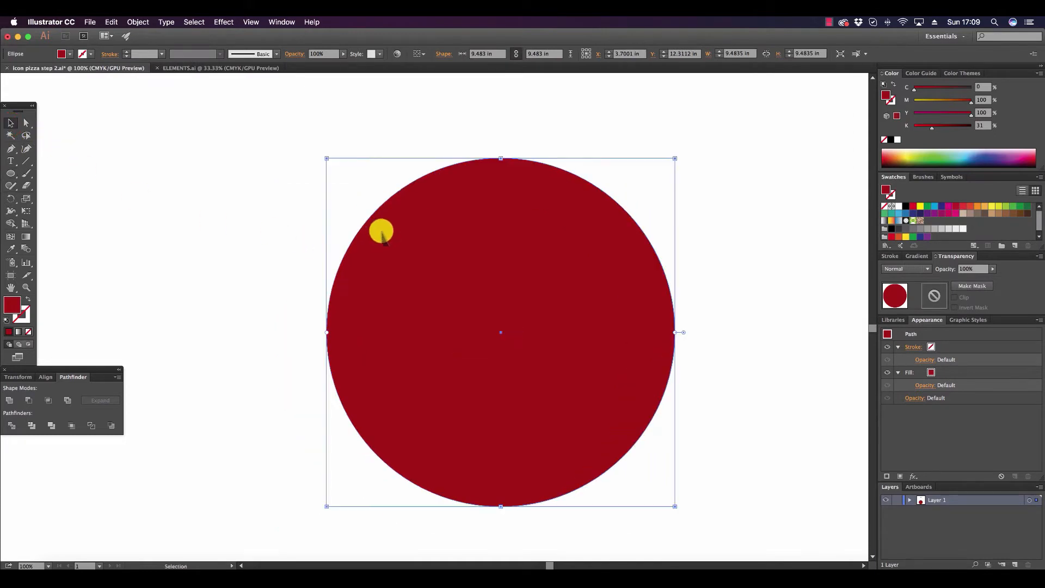
click(137, 21)
mouse_move(163, 43)
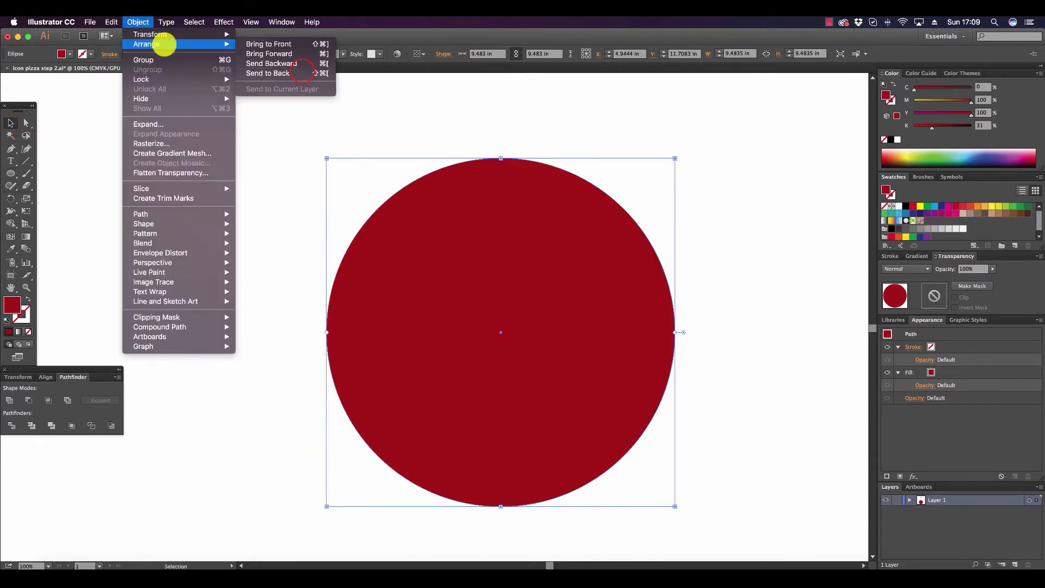
click(303, 73)
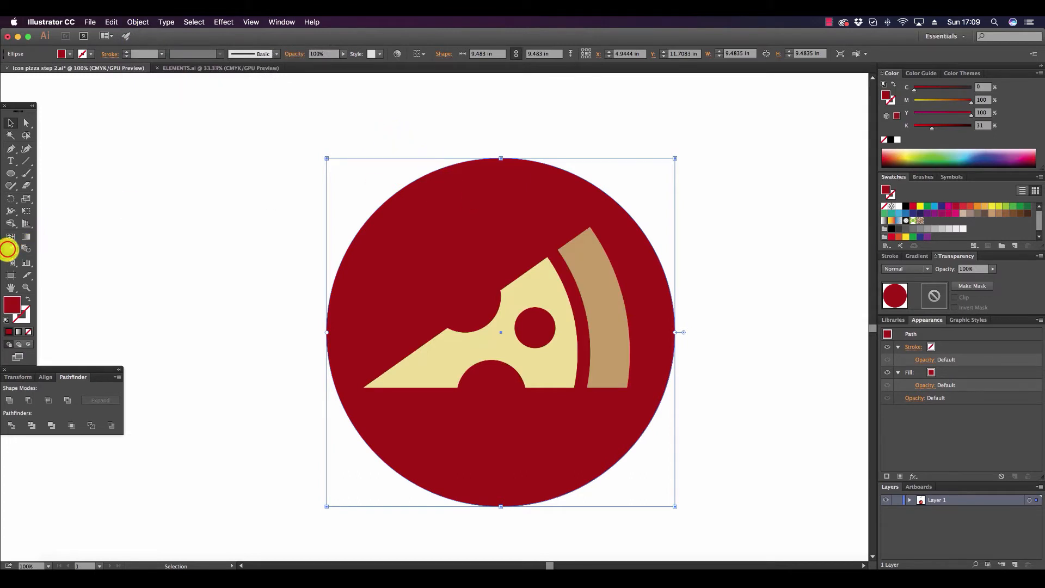
Recolour the background circle to a light warm grey with C 8, M 5, Y 11, K 0 and deselect it.
click(10, 248)
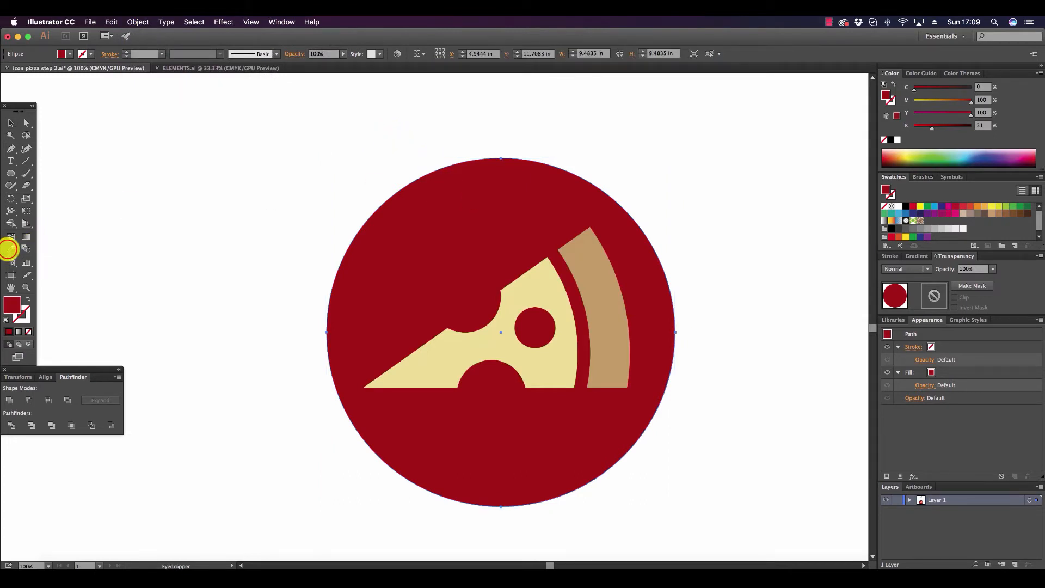
click(546, 280)
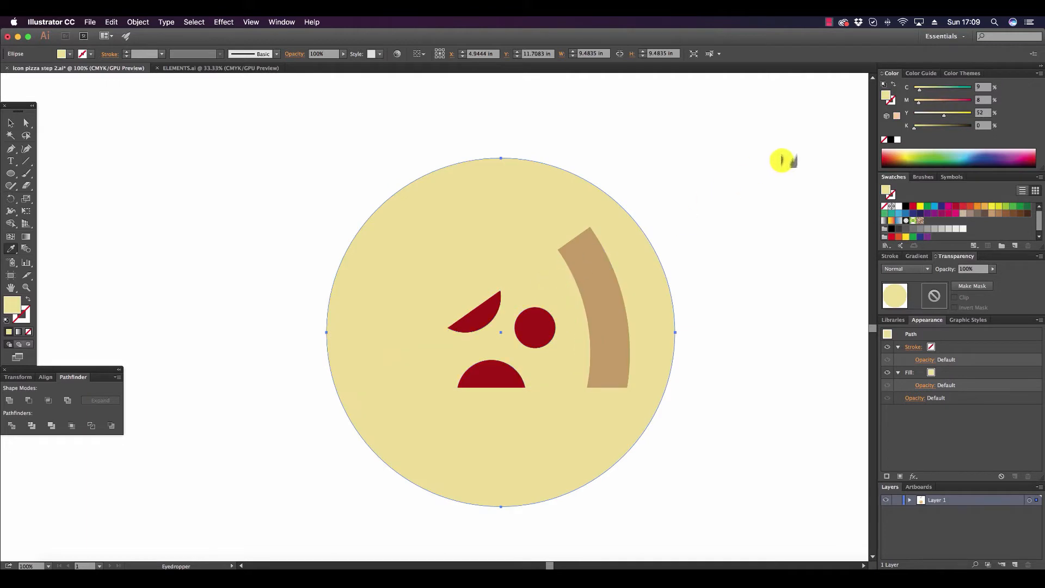
mouse_move(932, 112)
mouse_down()
mouse_move(918, 103)
mouse_move(919, 115)
mouse_up()
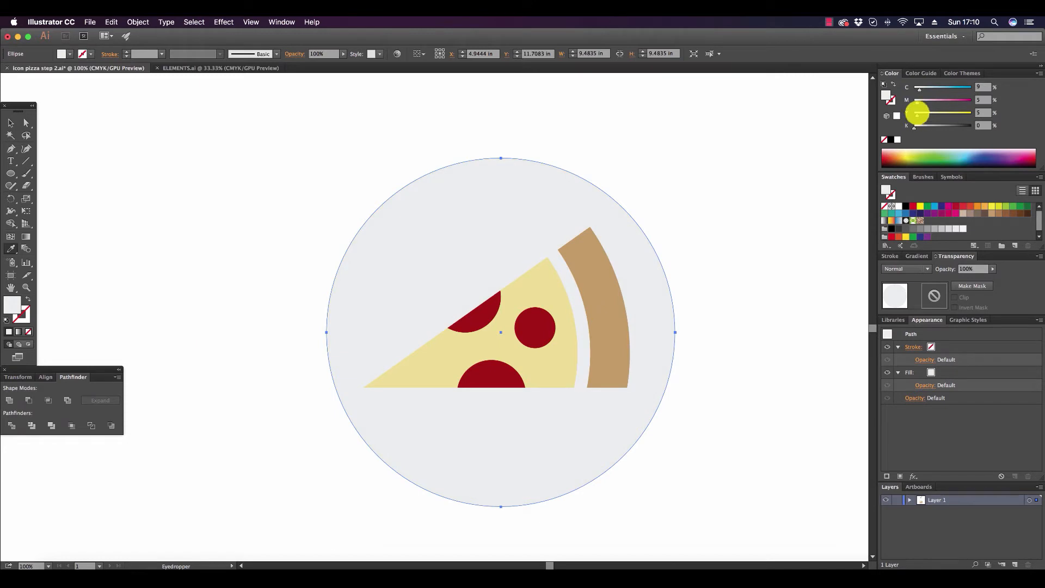
click(916, 115)
click(11, 123)
click(802, 272)
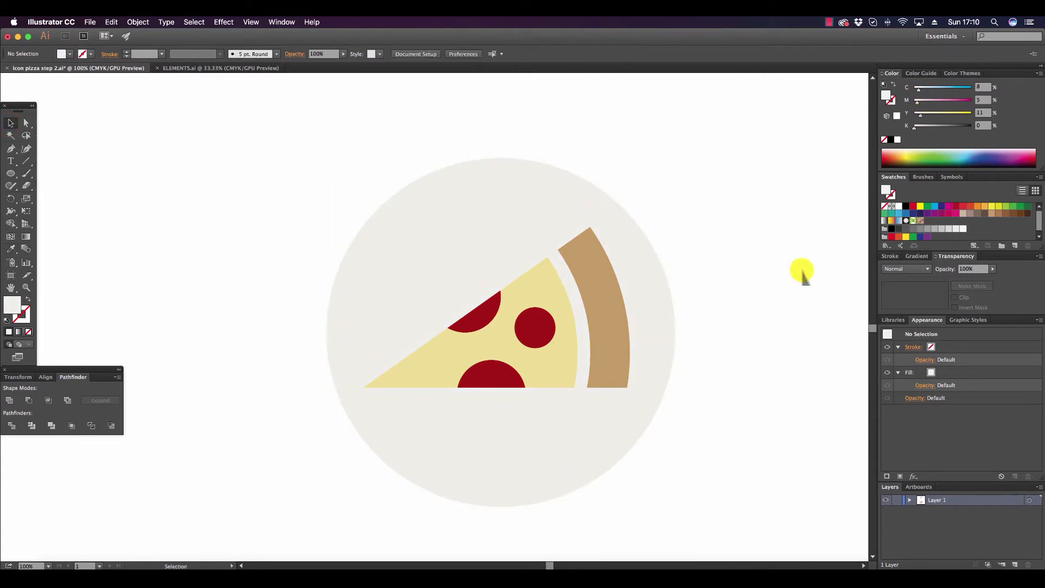
Draw a closed four-sided shadow shape with the Pen tool, from the slice's tip past the circle's lower right to the crust's upper corner.
scroll(801, 272, down, 2)
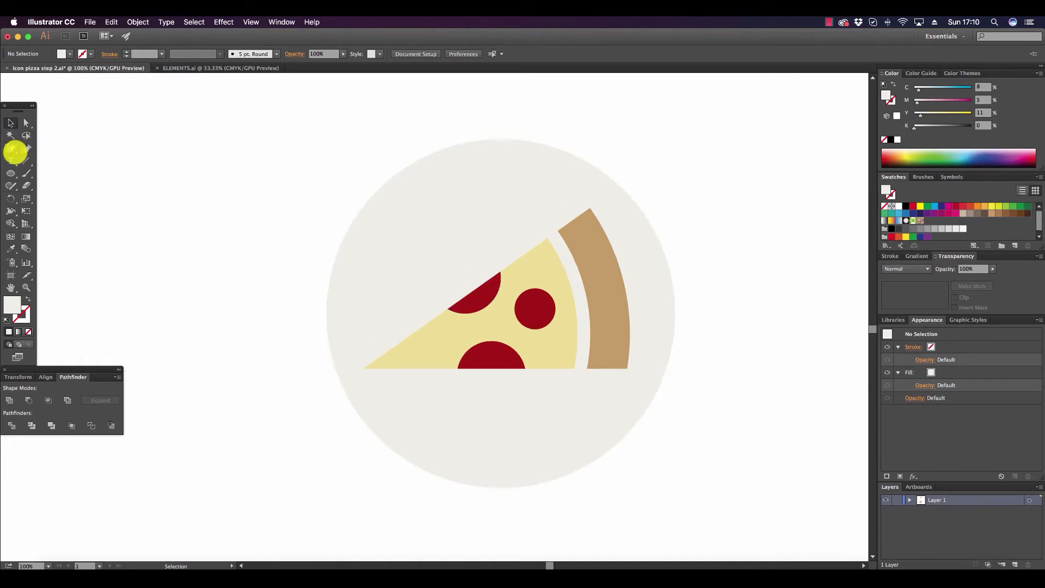
click(11, 148)
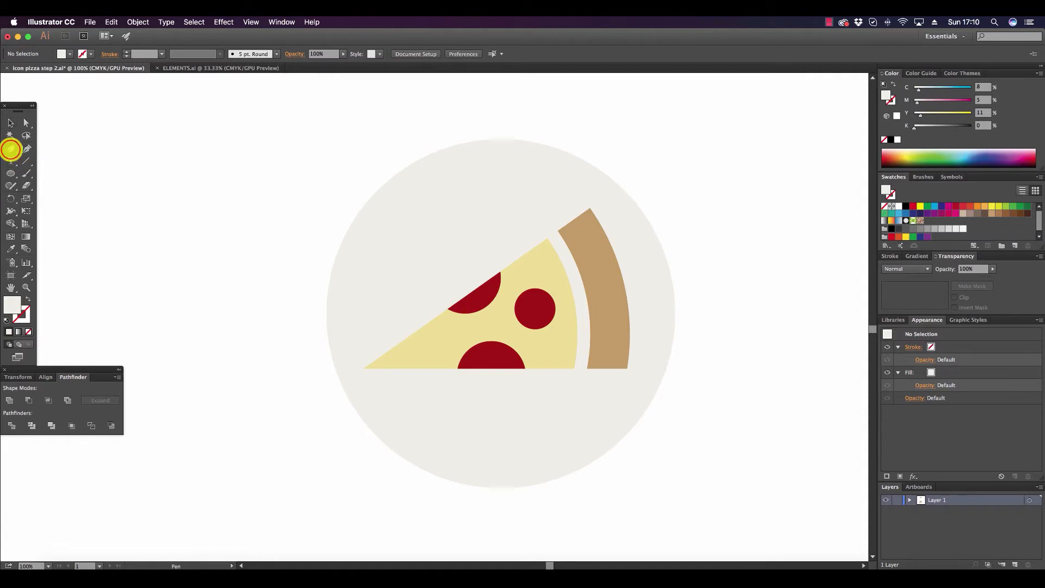
click(363, 368)
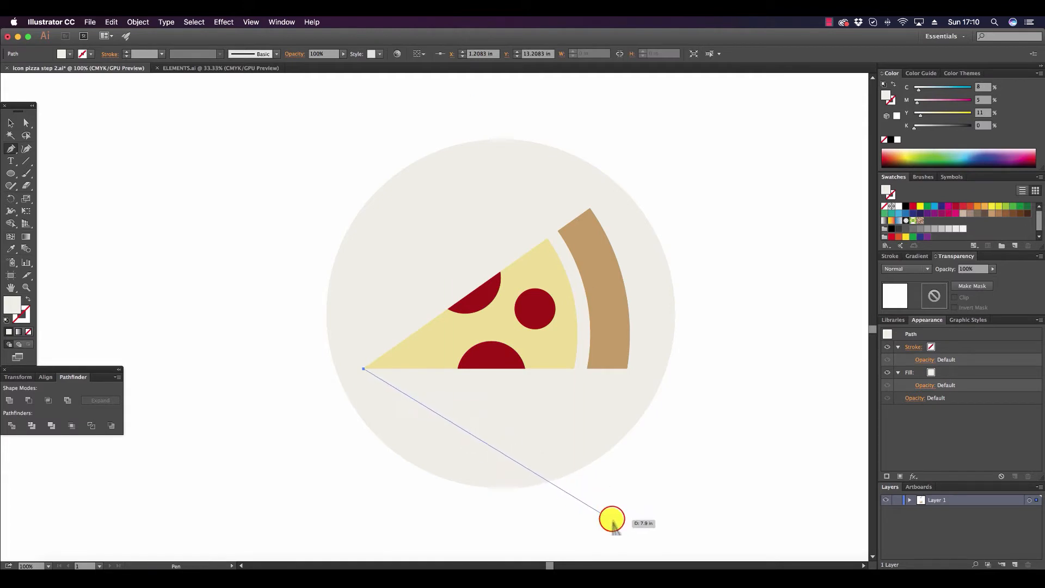
click(612, 519)
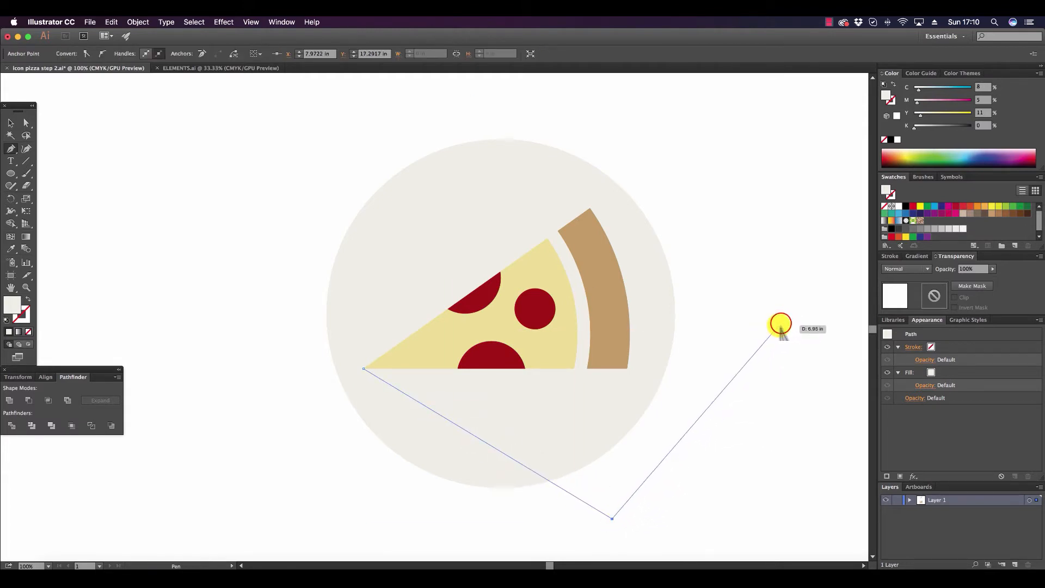
click(781, 323)
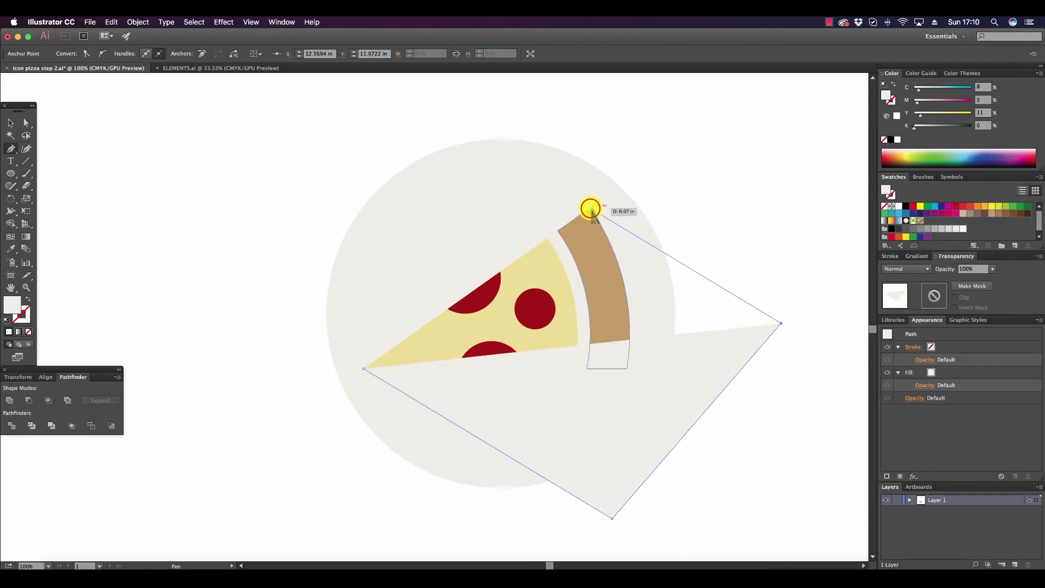
click(590, 208)
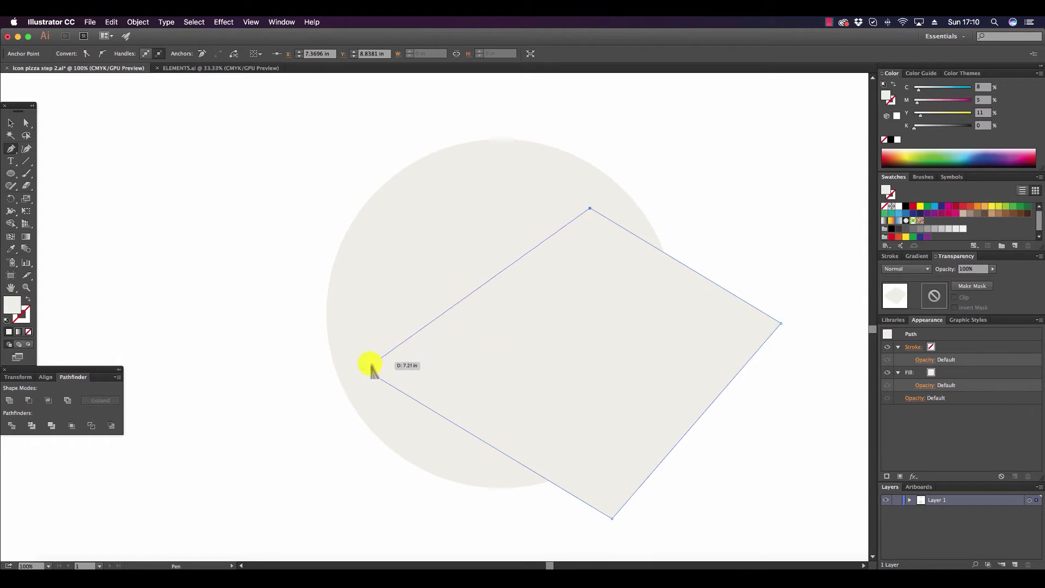
click(363, 369)
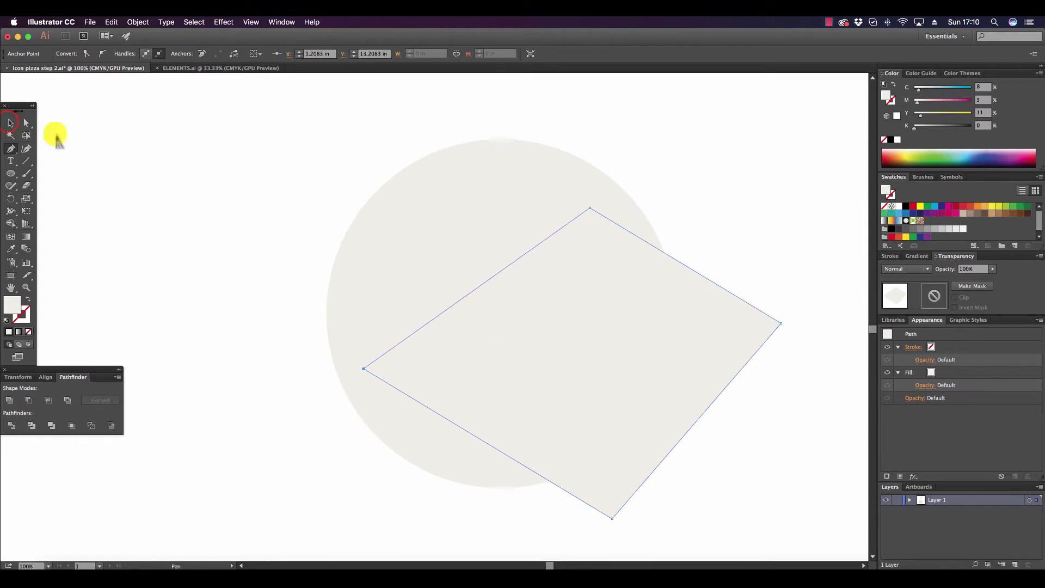
click(10, 123)
click(337, 212)
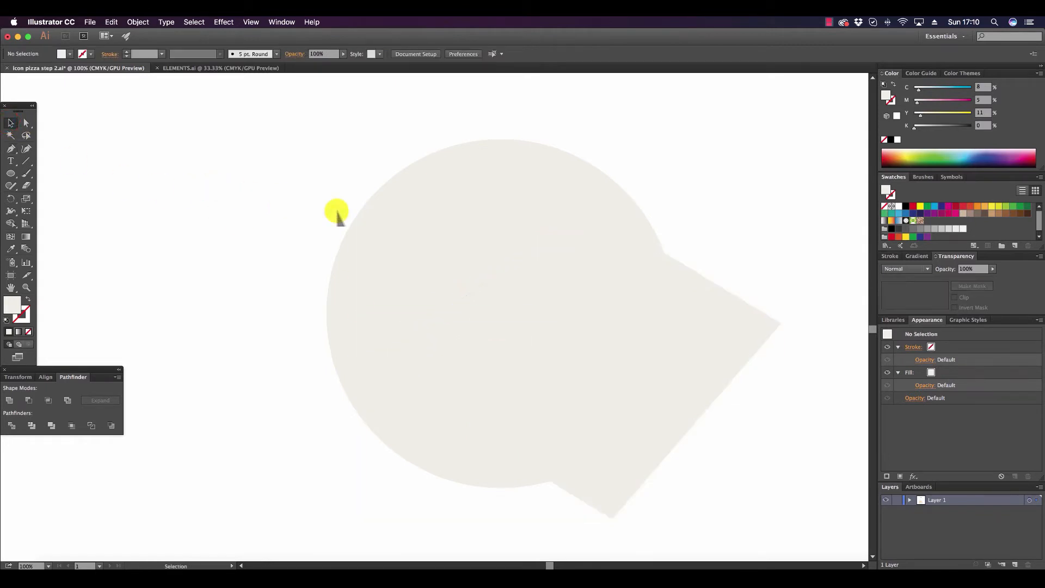
Place the four-sided shadow path directly beneath the pizza group in the layer order.
click(667, 303)
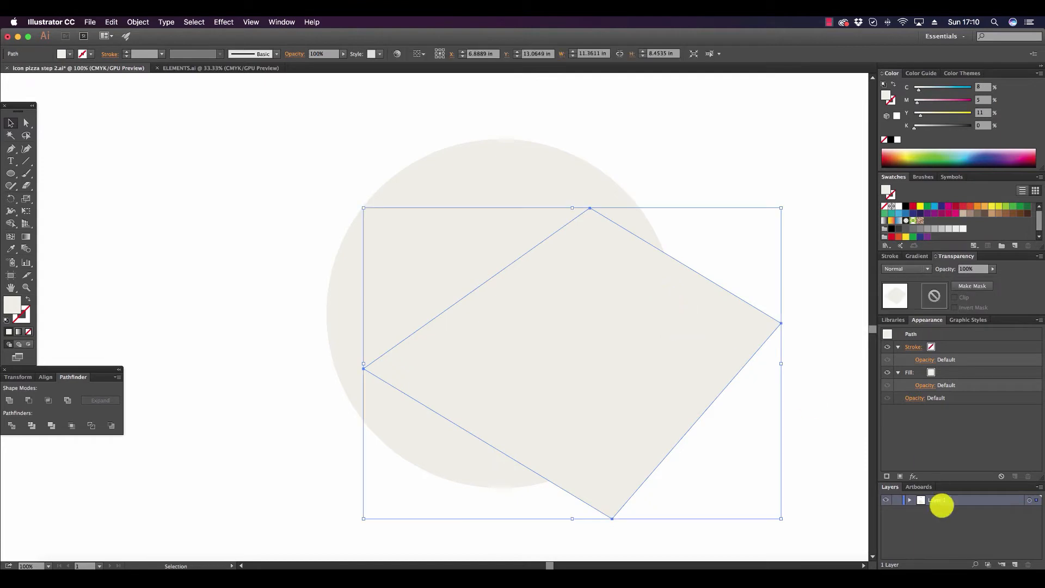
mouse_move(950, 480)
mouse_down()
mouse_move(956, 440)
mouse_move(952, 474)
mouse_up()
click(909, 449)
click(954, 459)
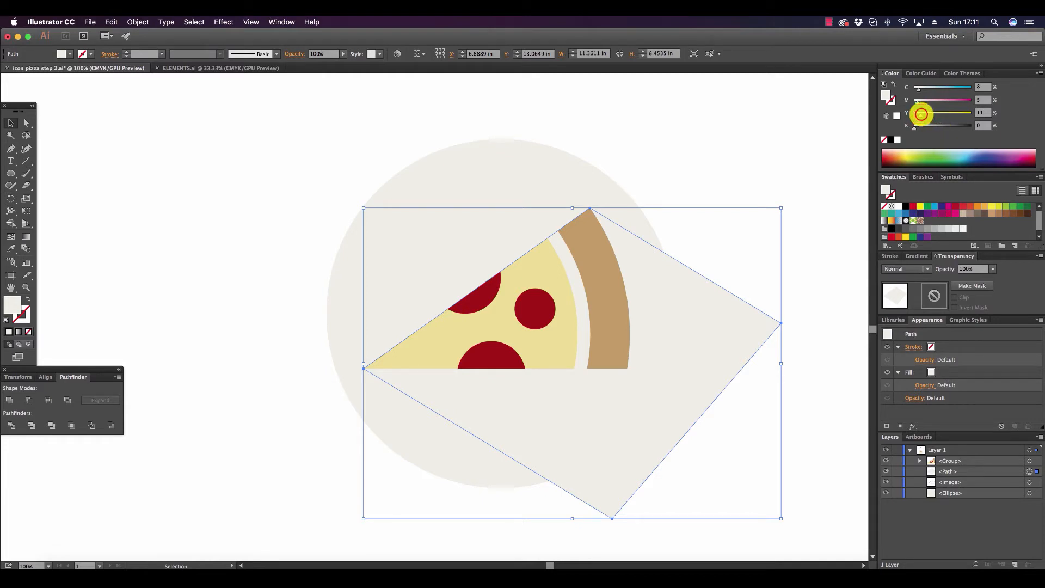
Set the shadow path's yellow value to 21%, and split the shadow and the background circle where they overlap with Pathfinder Divide.
drag(920, 115, 926, 114)
click(785, 159)
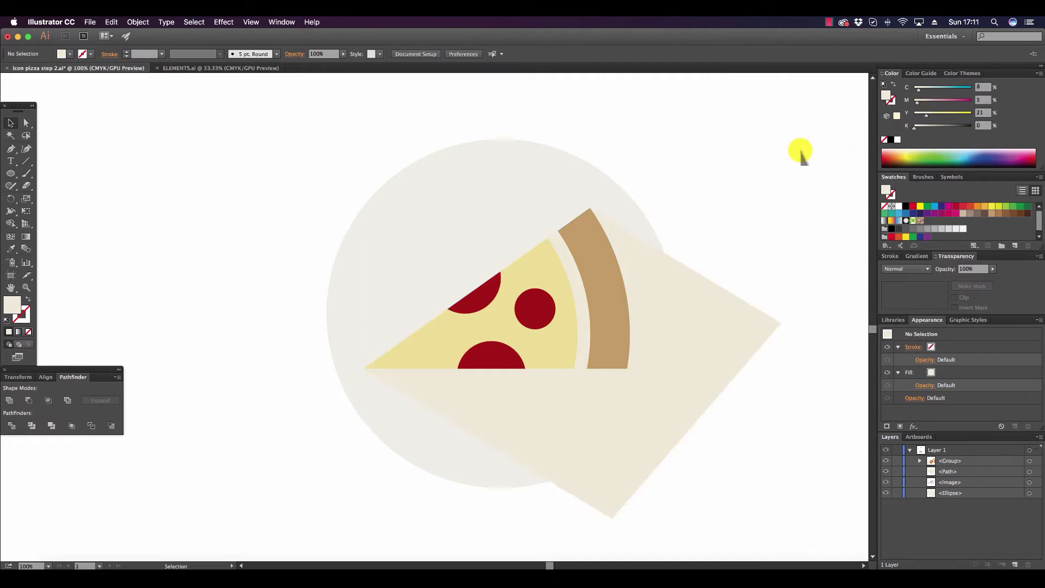
click(728, 311)
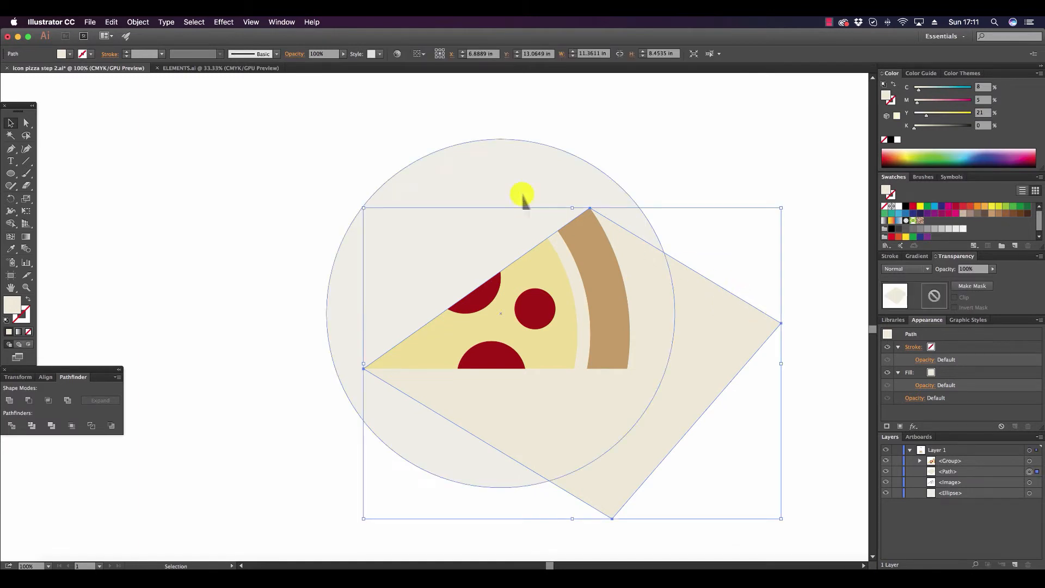
shift+click(505, 184)
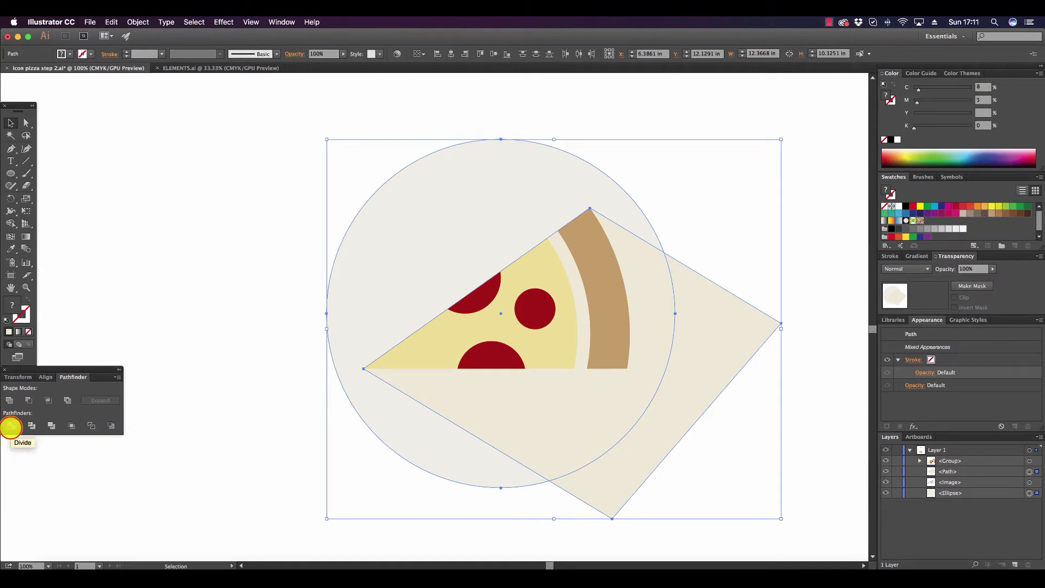
click(11, 427)
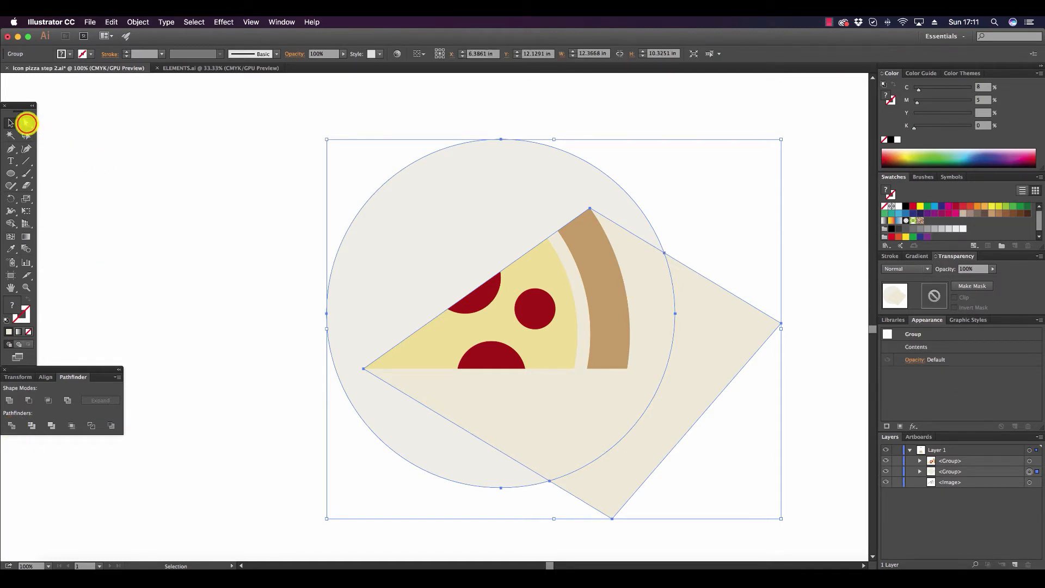
Delete the divided shadow piece that extends outside the background circle.
click(27, 123)
click(784, 437)
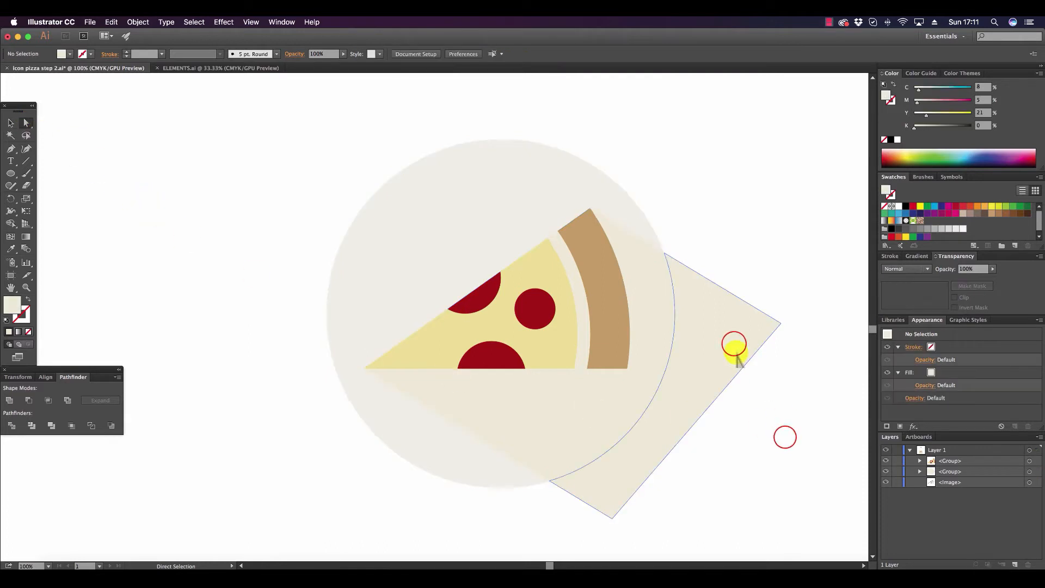
click(734, 349)
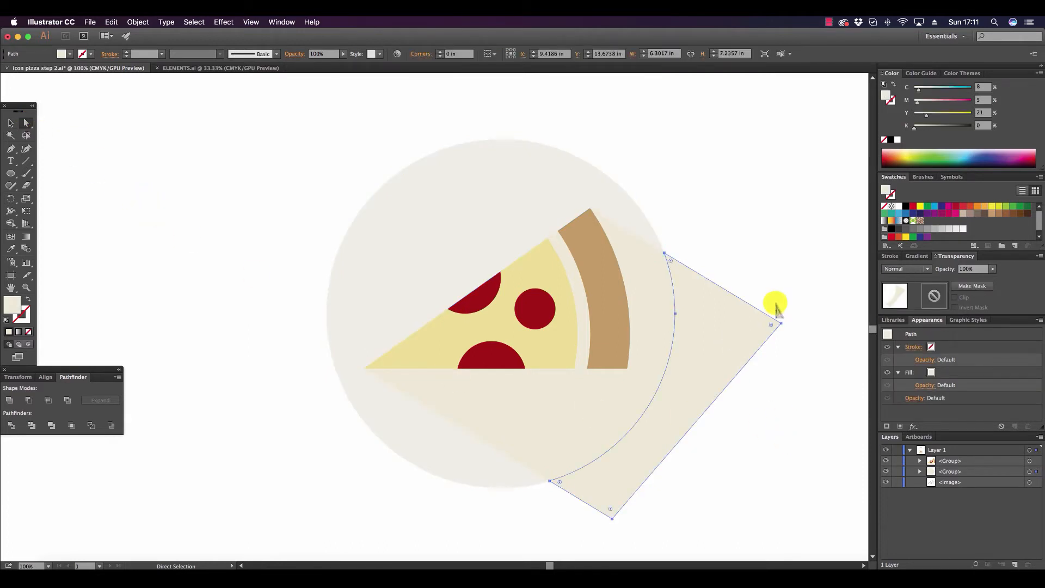
key(Delete)
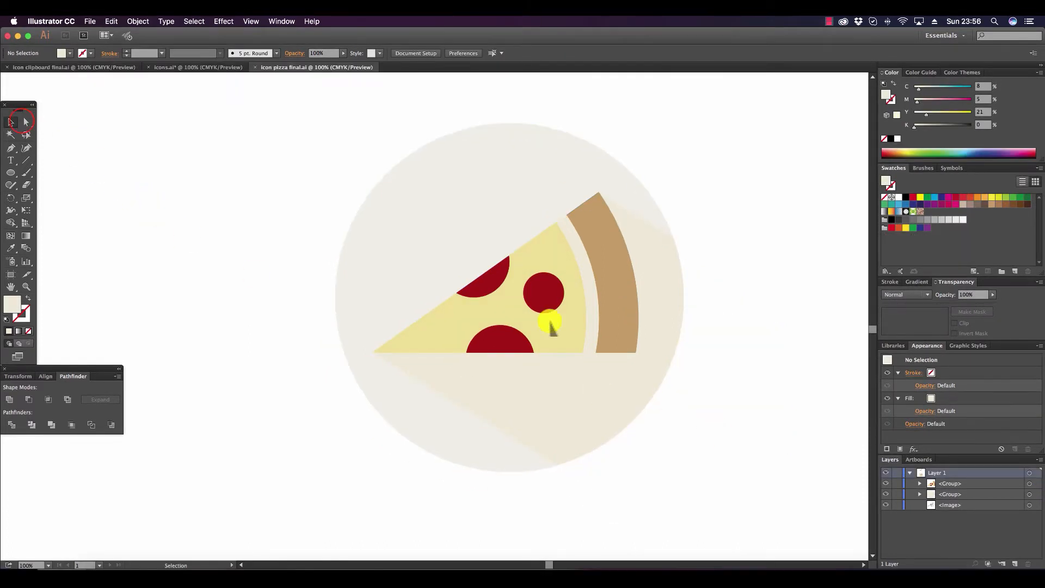
Darken the remaining shadow shape inside the circle by setting its black value to 13%, and deselect it.
click(25, 122)
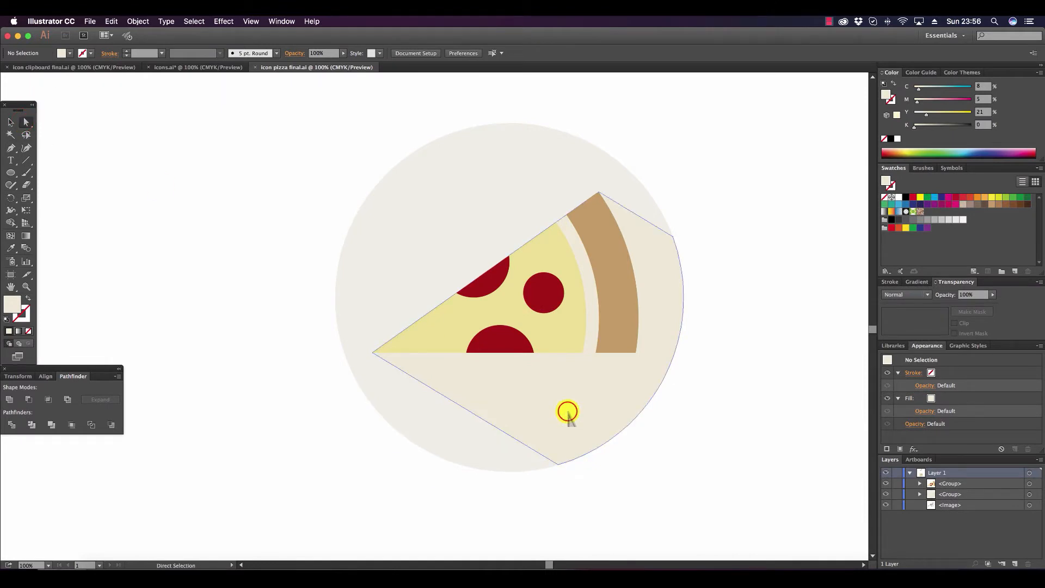
click(567, 411)
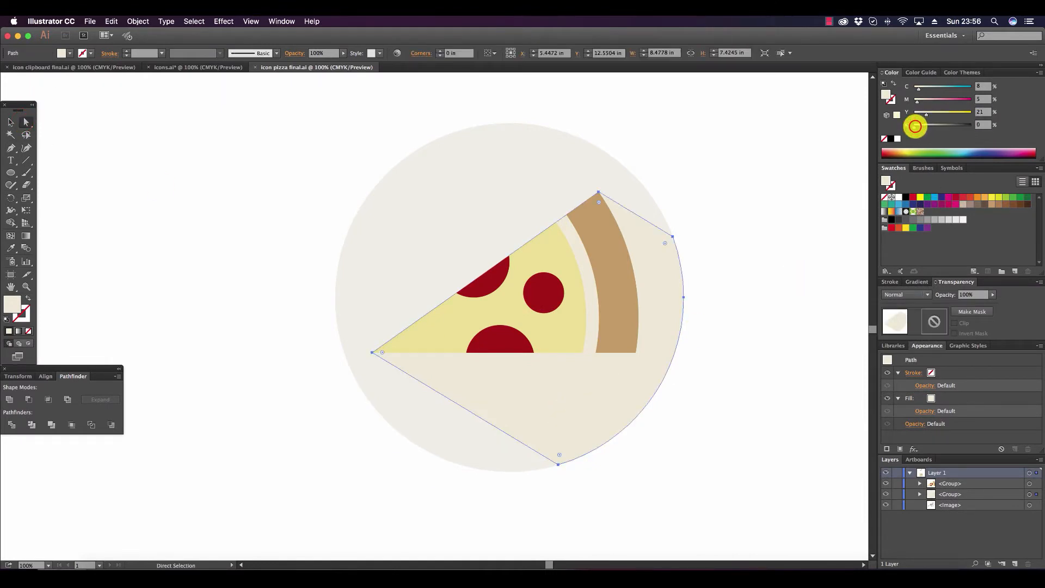
drag(914, 127, 922, 125)
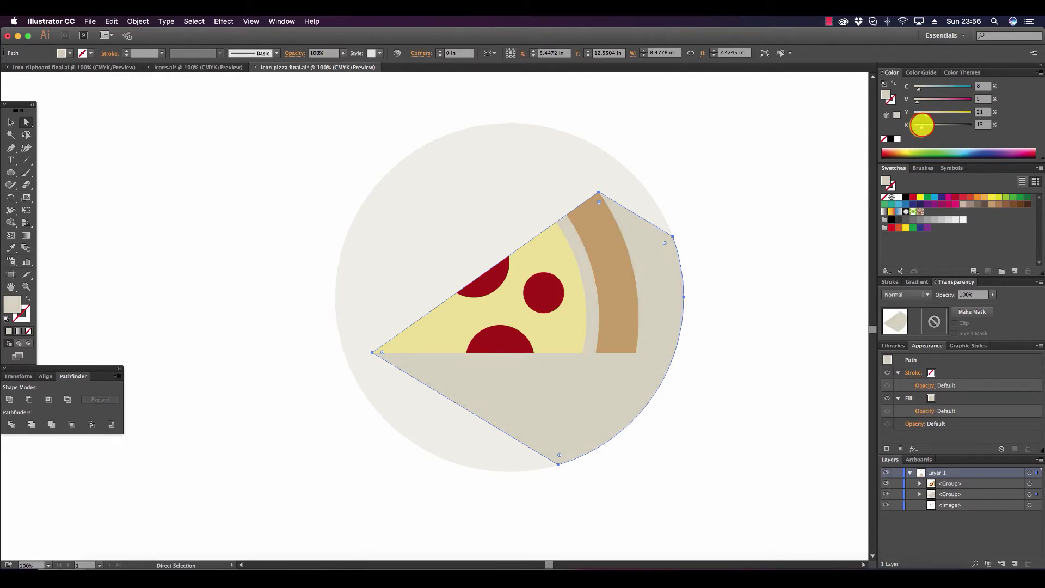
click(791, 268)
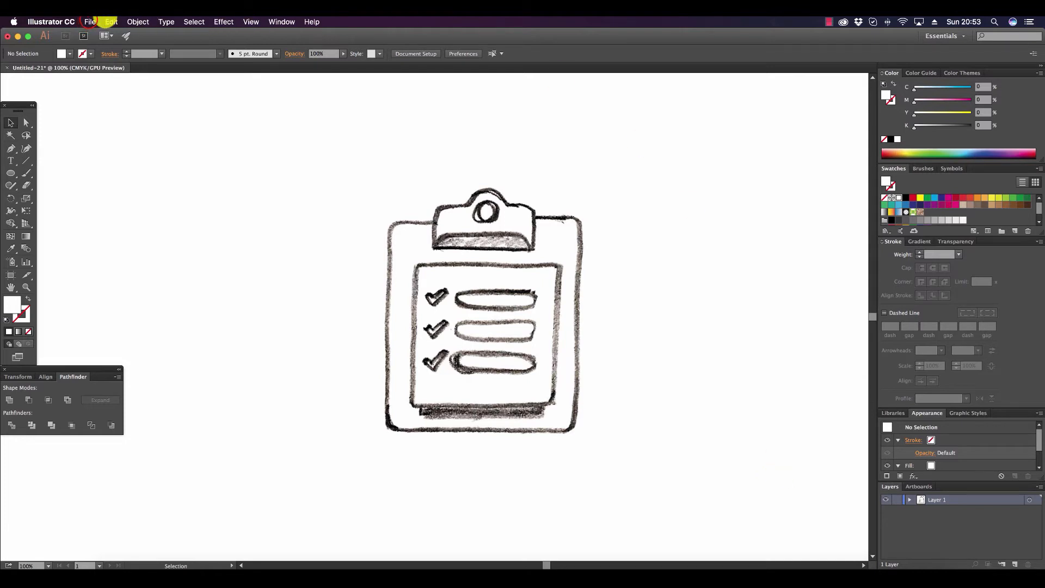
click(88, 22)
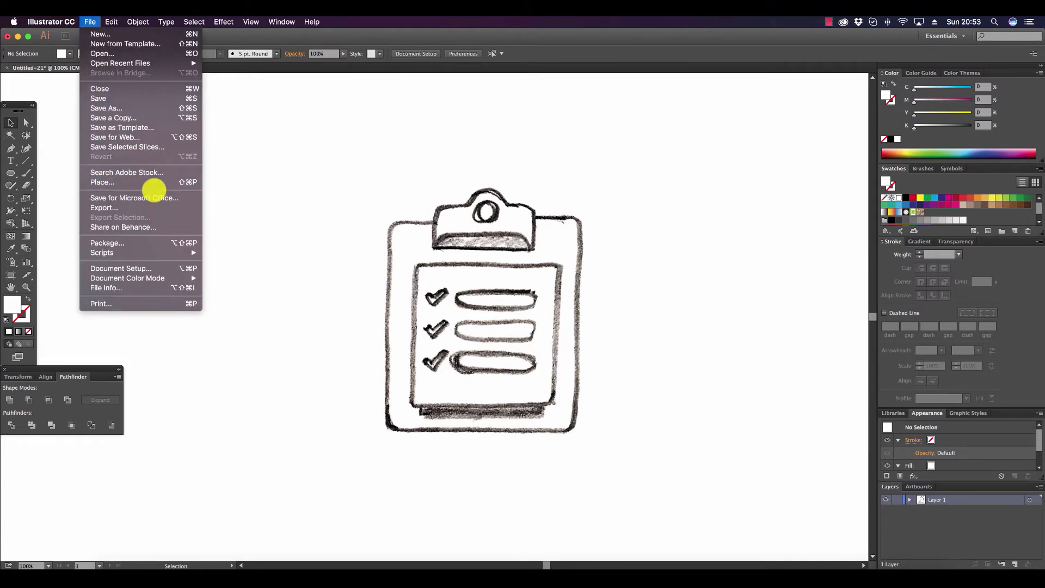
click(797, 359)
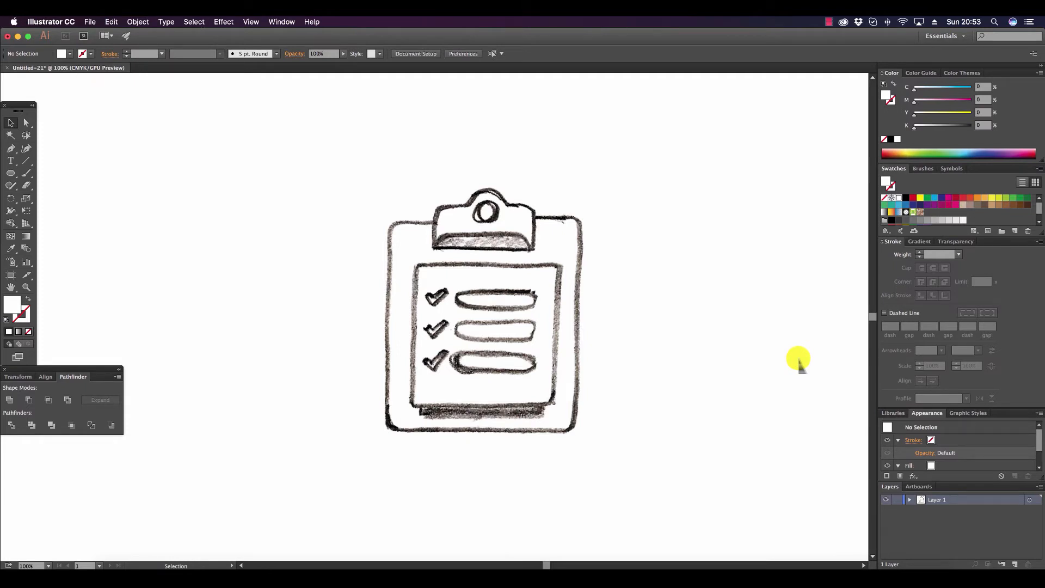
Draw a magenta rounded rectangle over the clipboard sketch's outer board, about 5.1 × 5.71 in with a 0.39 in corner radius.
click(11, 173)
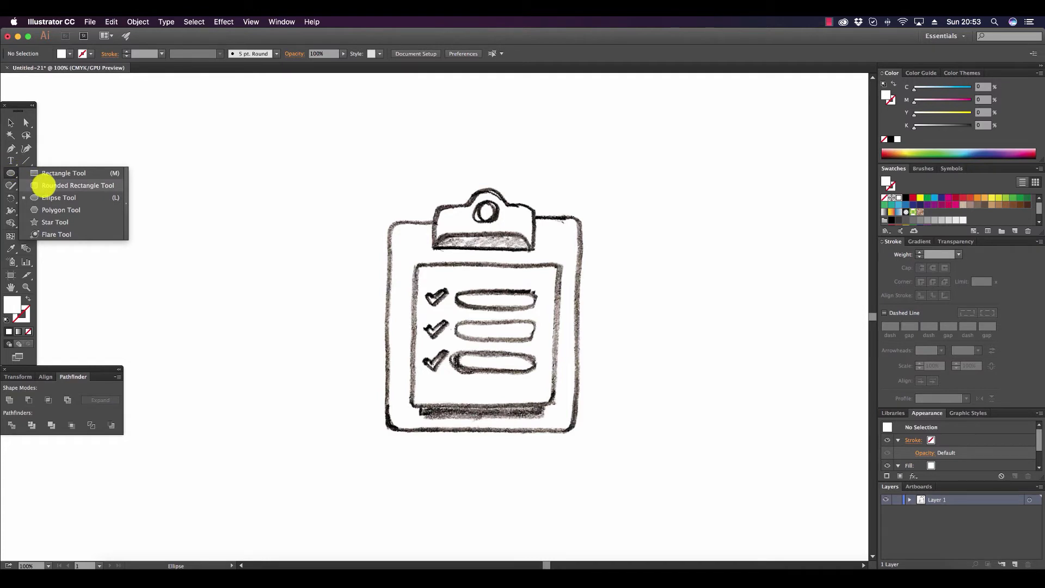
click(43, 185)
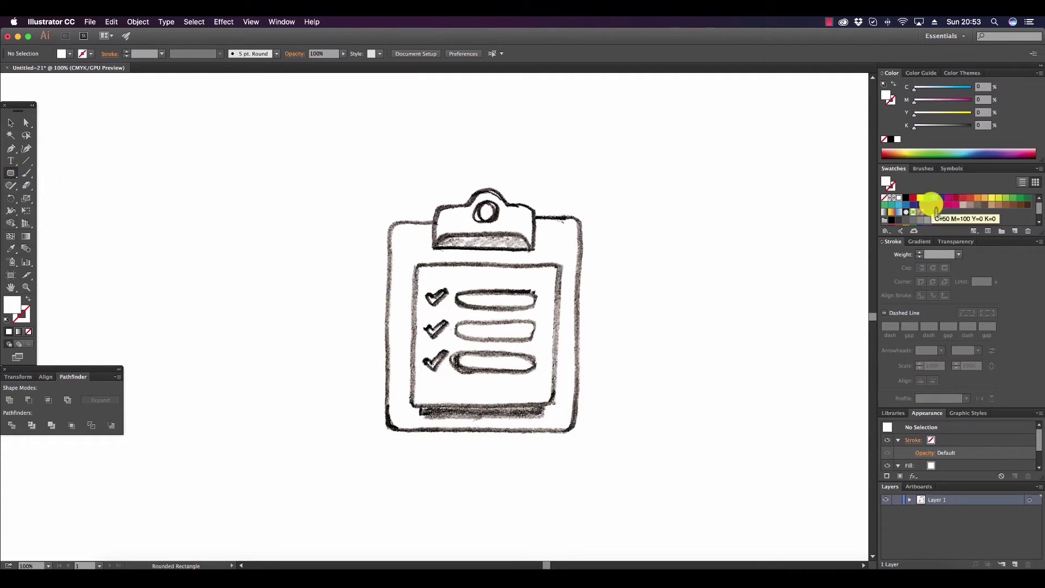
click(948, 197)
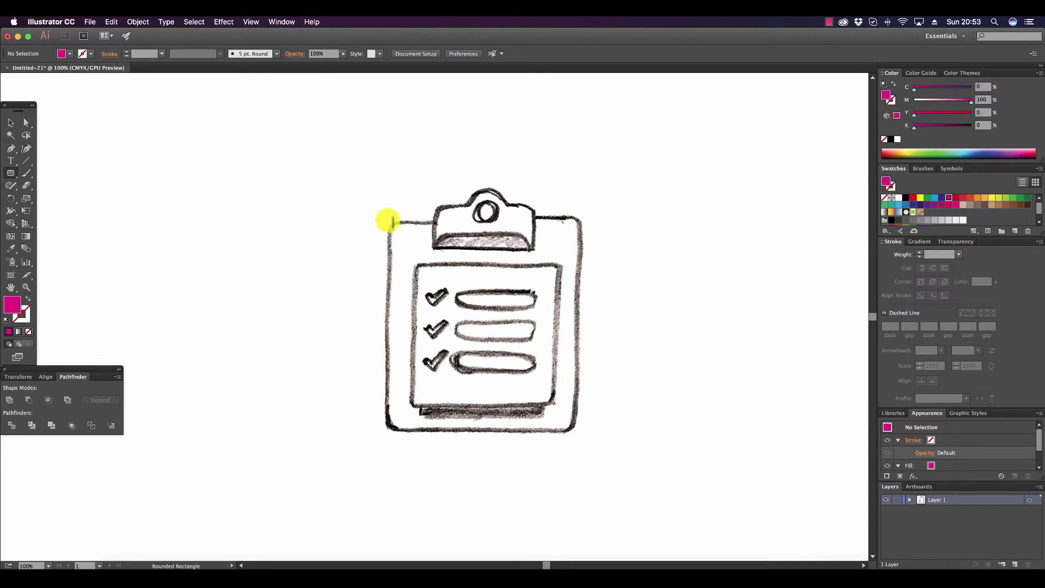
drag(390, 221, 575, 431)
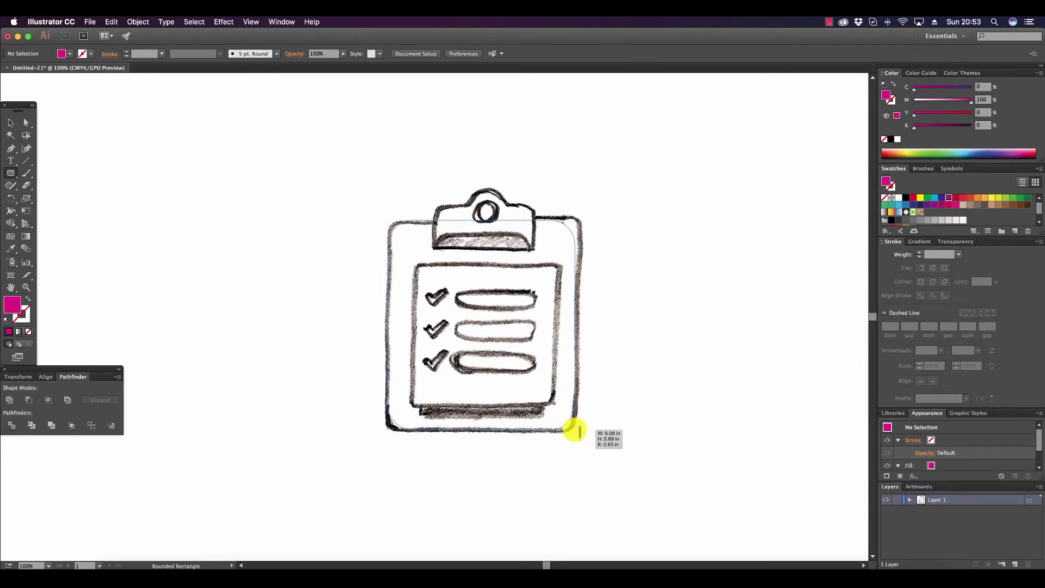
drag(579, 432, 579, 432)
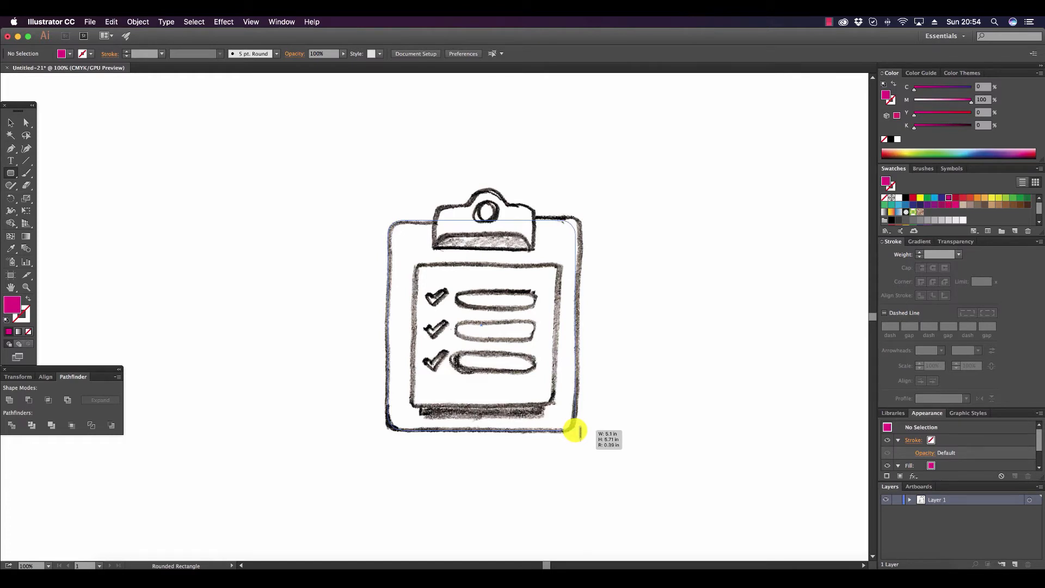
drag(579, 432, 576, 427)
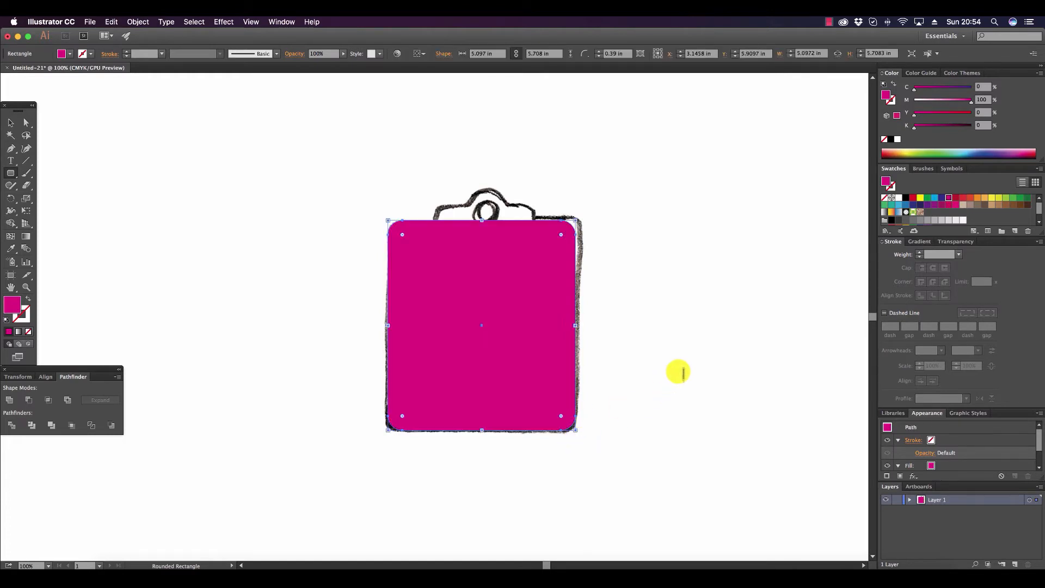
key(v)
click(724, 321)
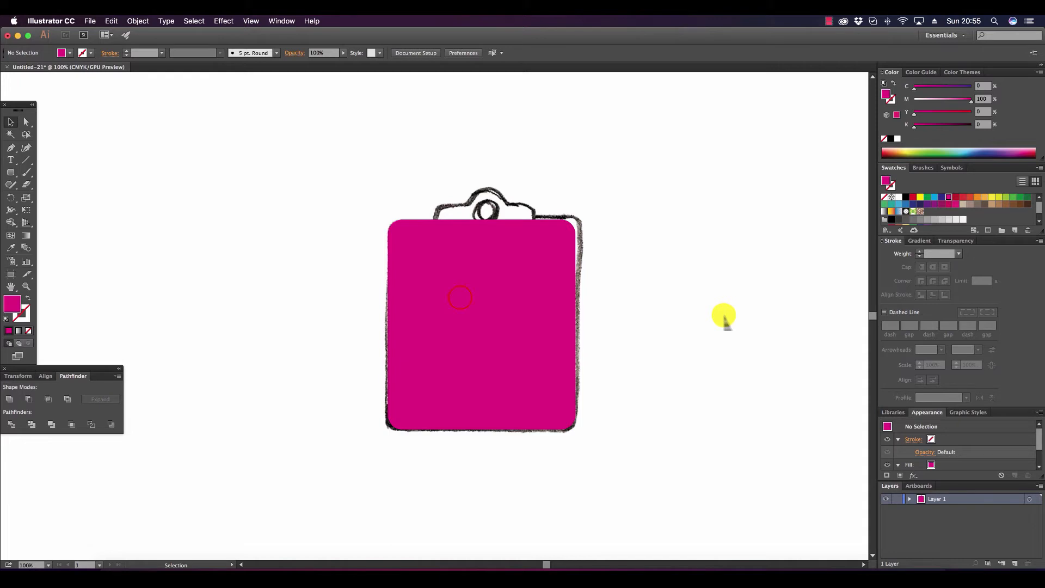
Flatten the transparency of the magenta board rectangle using the Medium Resolution preset, and deselect it.
click(459, 300)
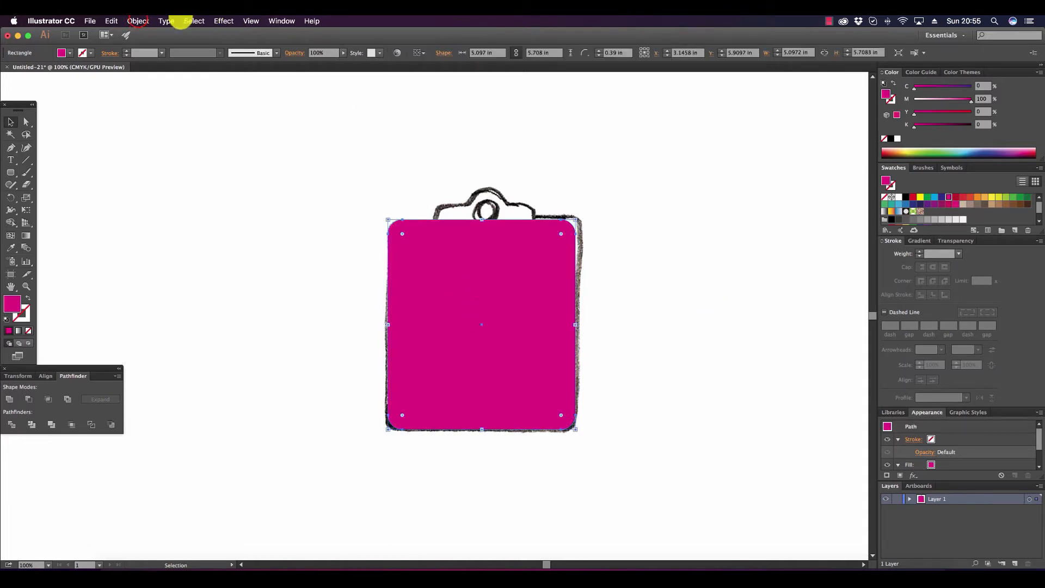
click(138, 21)
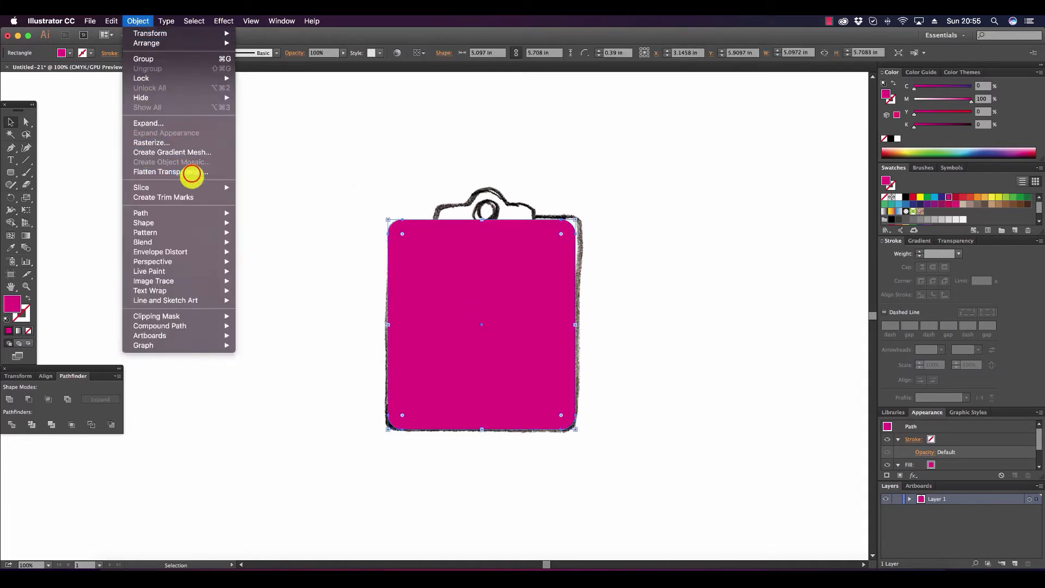
click(192, 172)
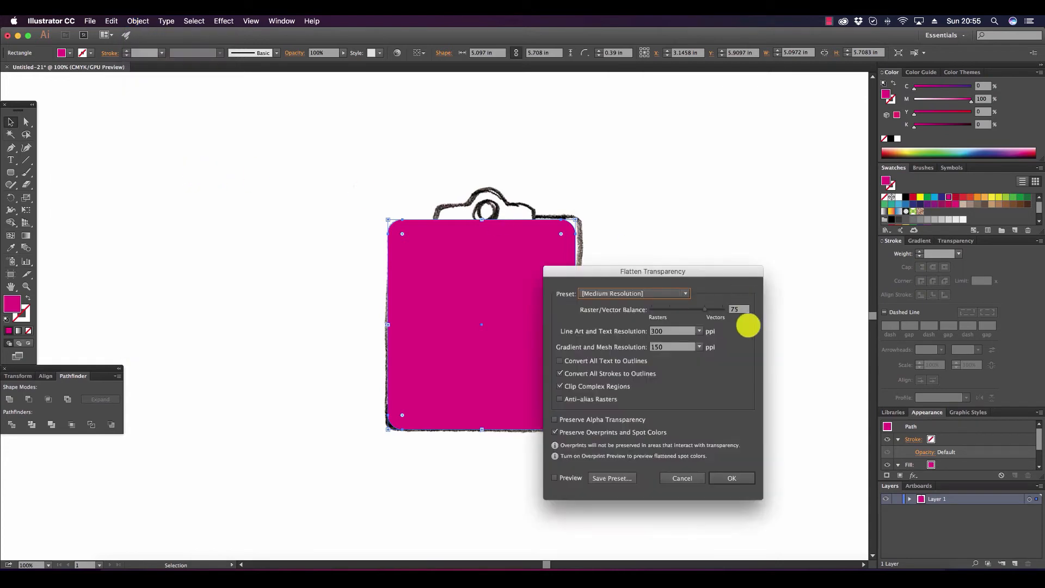
click(744, 478)
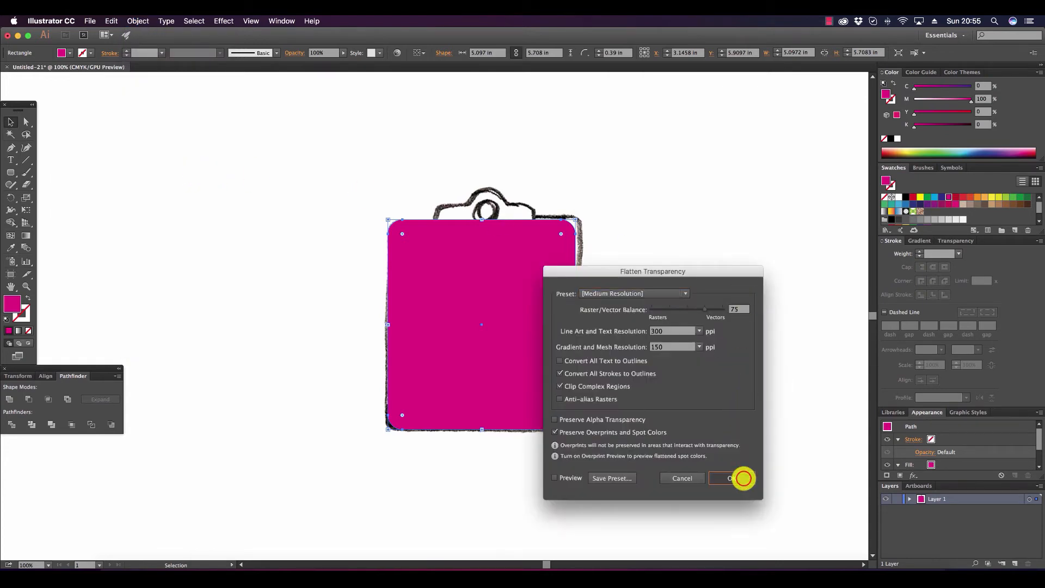
click(745, 417)
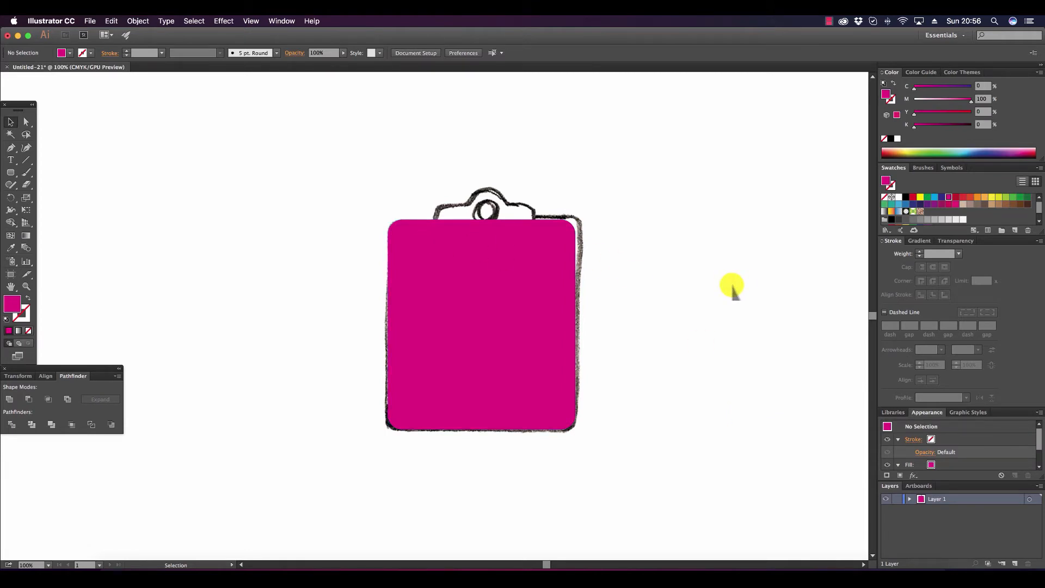
Lower the board shape's opacity so the clipboard sketch shows through, and deselect it.
click(541, 289)
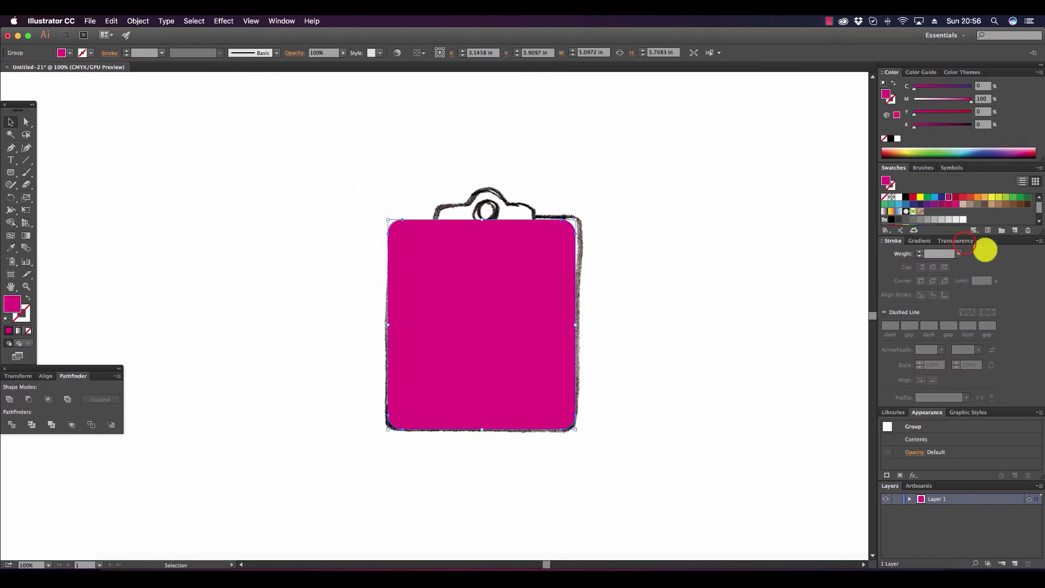
click(964, 242)
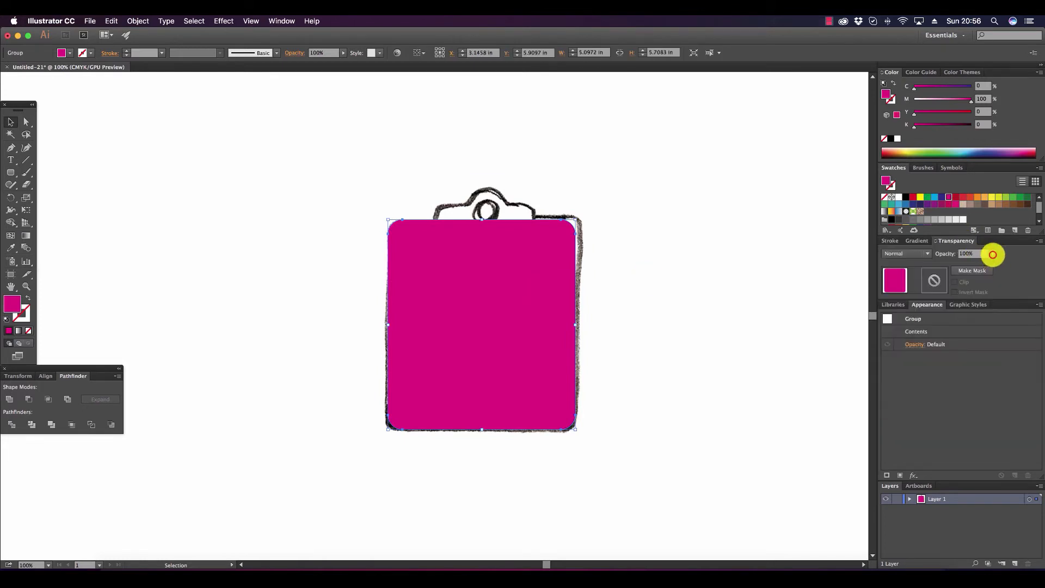
click(987, 254)
drag(991, 254, 969, 263)
click(747, 280)
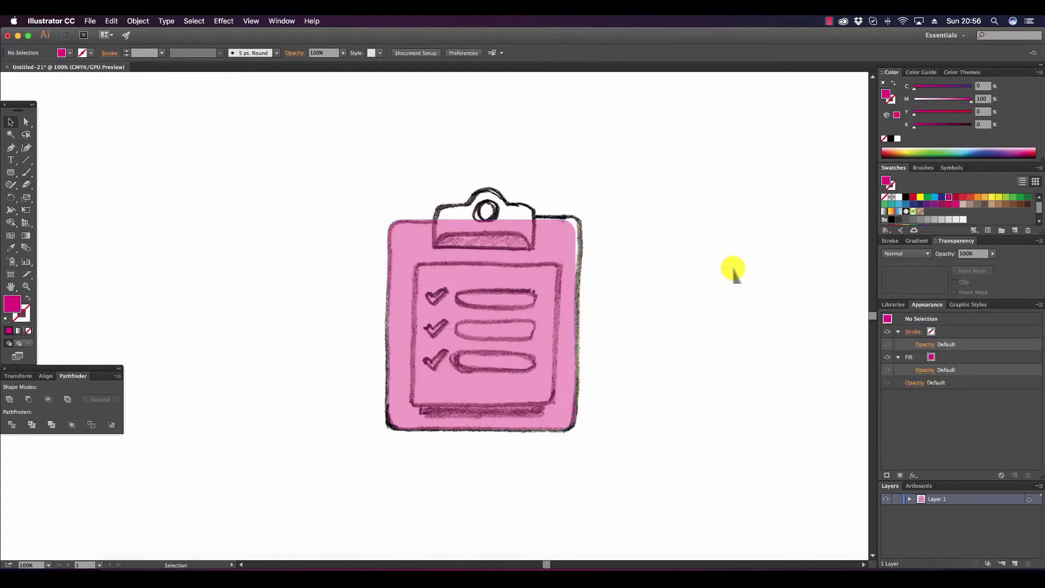
Draw a magenta rounded rectangle over the sketched paper sheet, about 3.74 × 3.83 in with a 0.19 in corner radius.
click(10, 172)
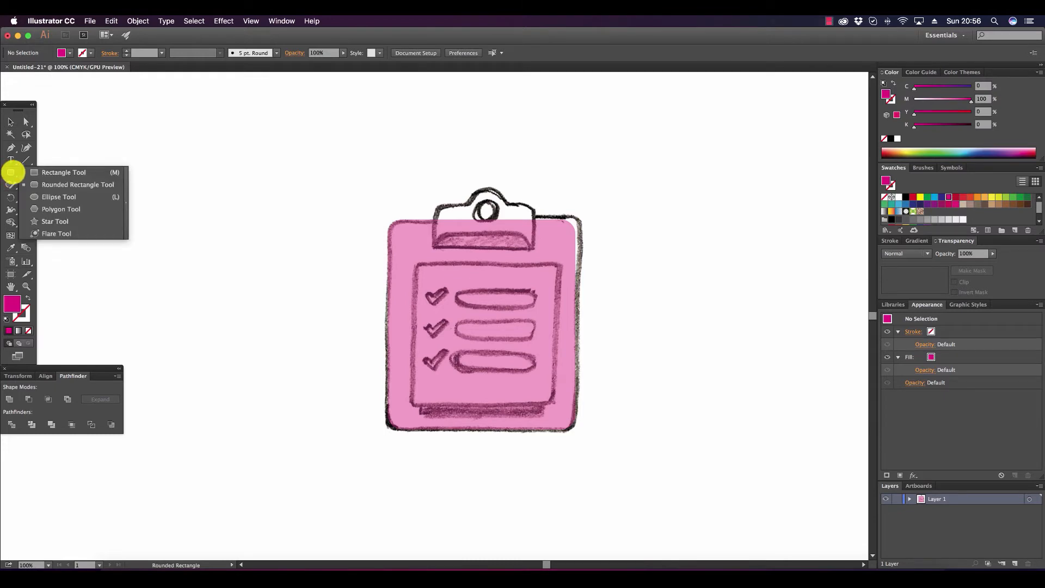
click(38, 183)
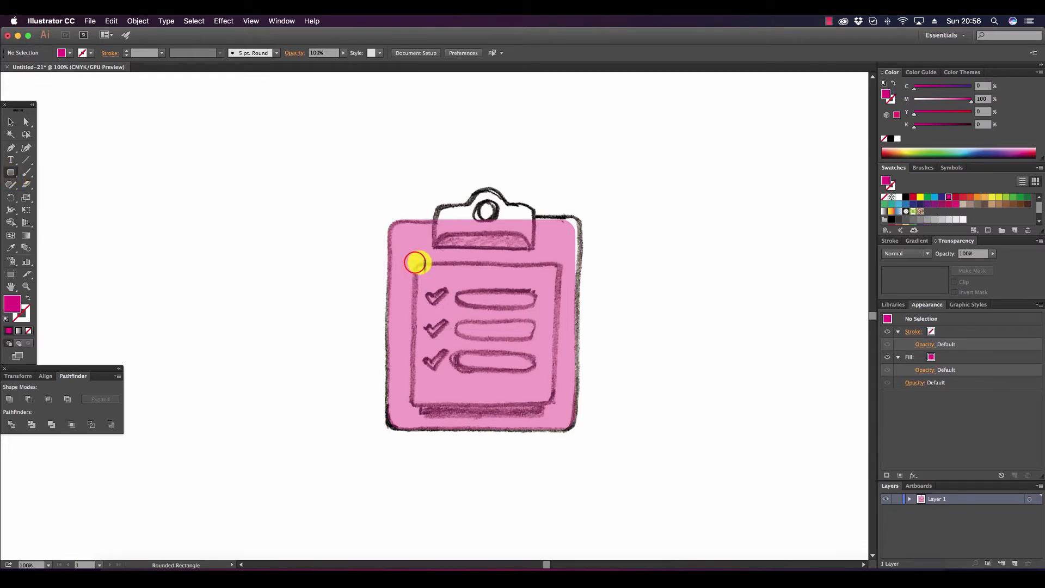
drag(416, 263, 555, 403)
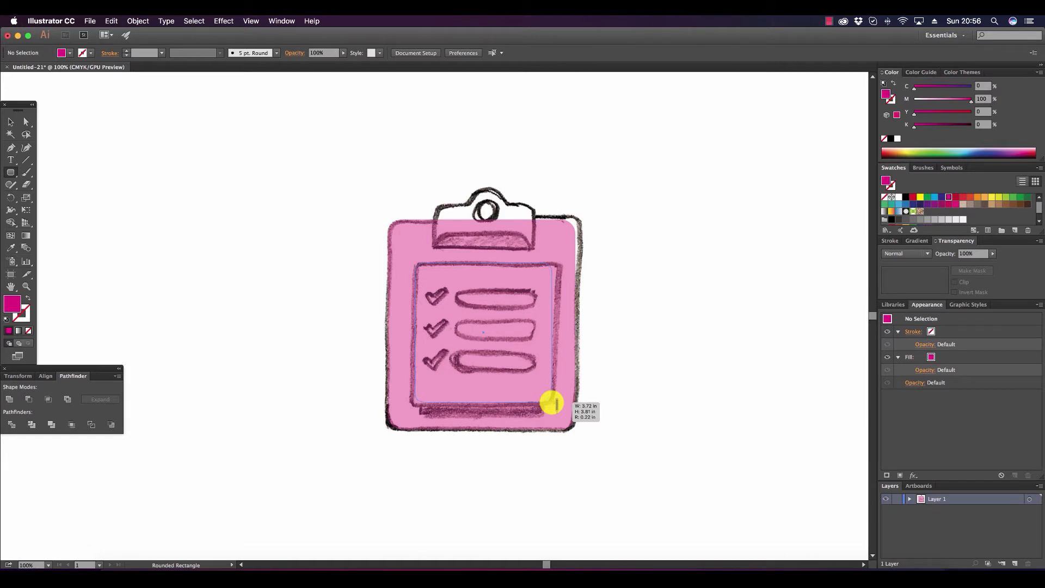
drag(556, 403, 557, 404)
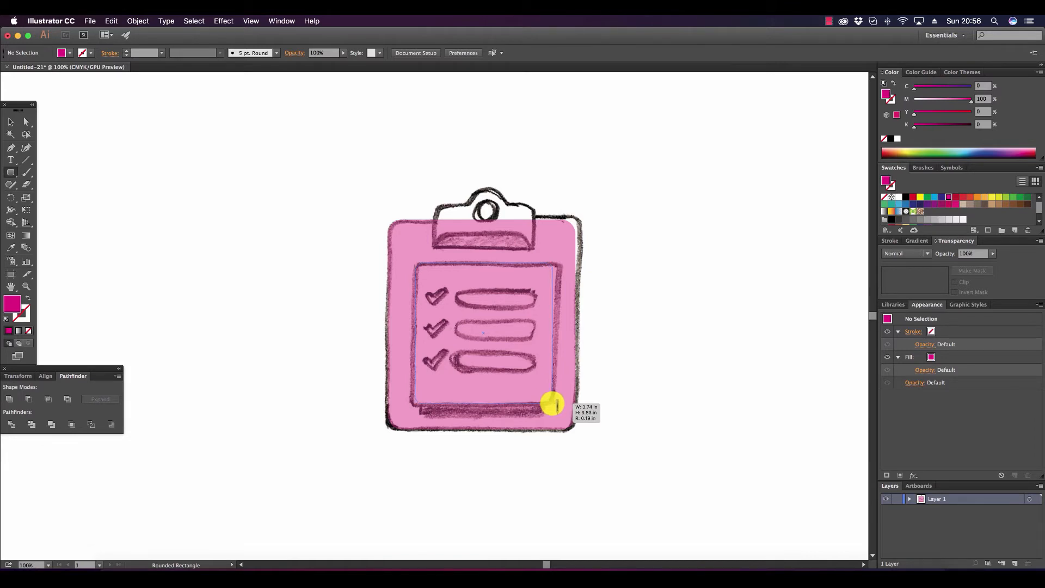
drag(556, 405, 556, 405)
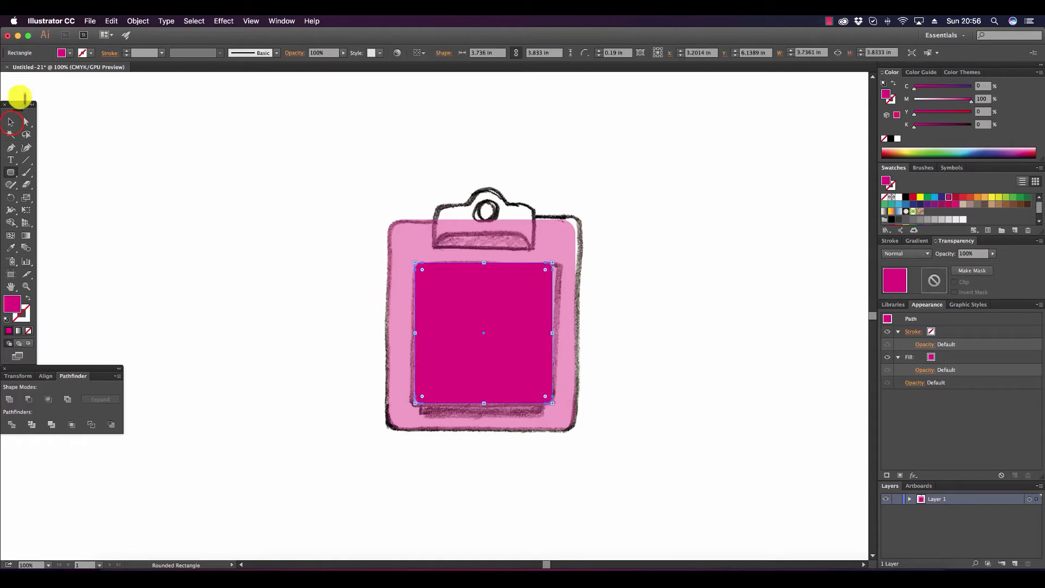
Flatten the transparency of the magenta paper rectangle using the Medium Resolution preset, and deselect it.
click(11, 122)
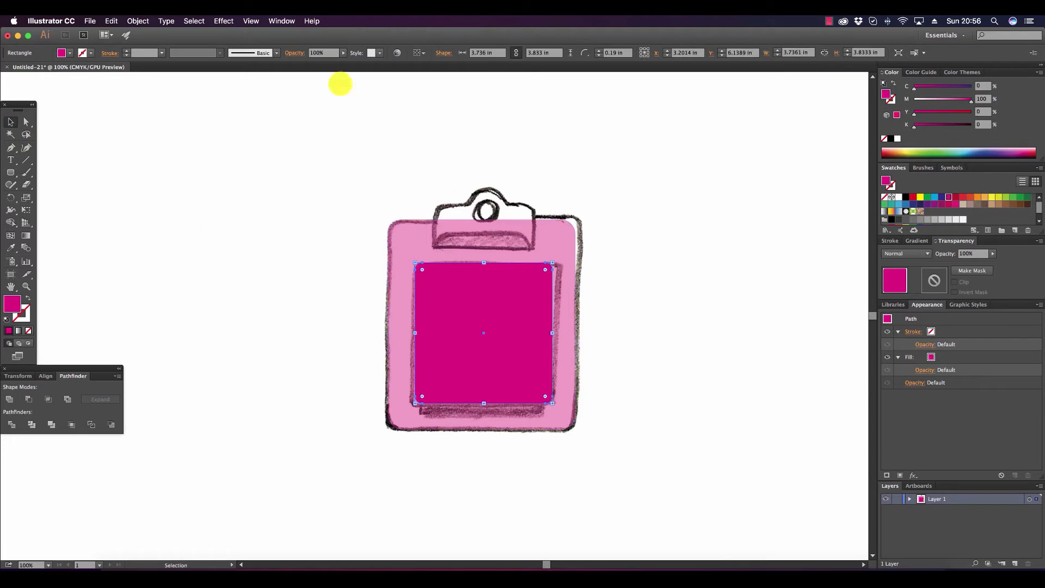
click(140, 22)
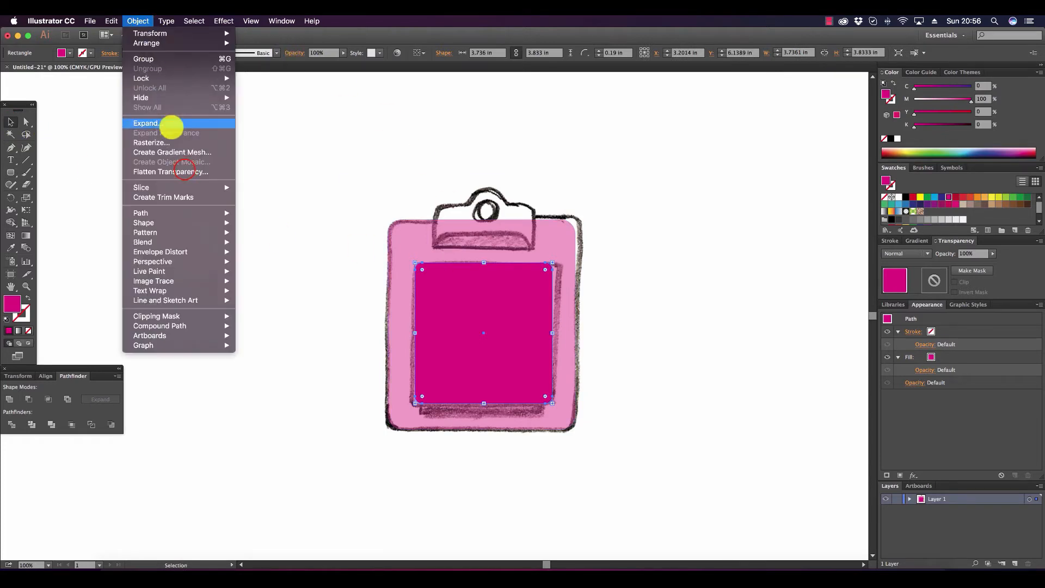
click(191, 168)
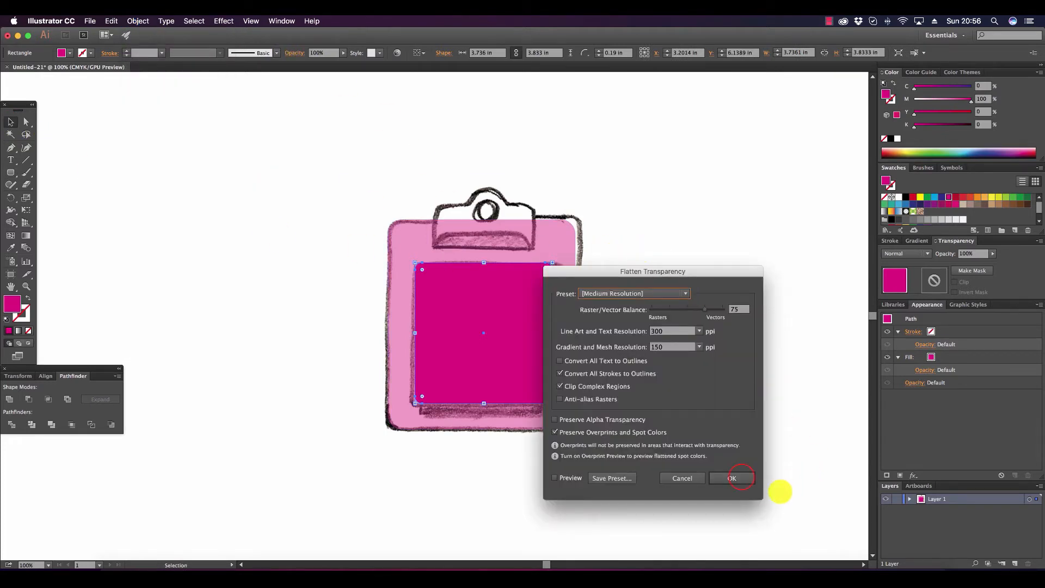
click(732, 477)
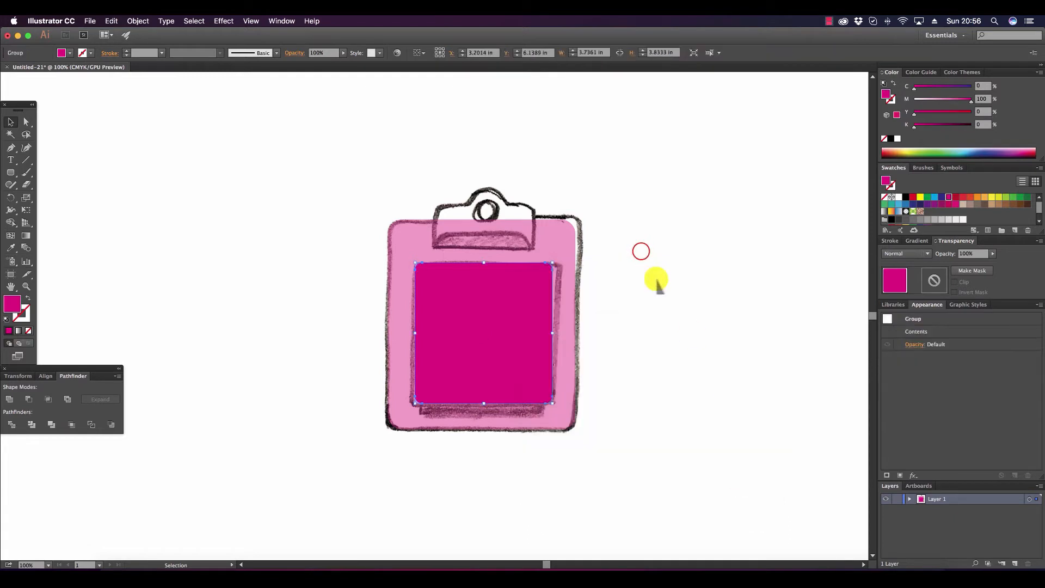
click(641, 252)
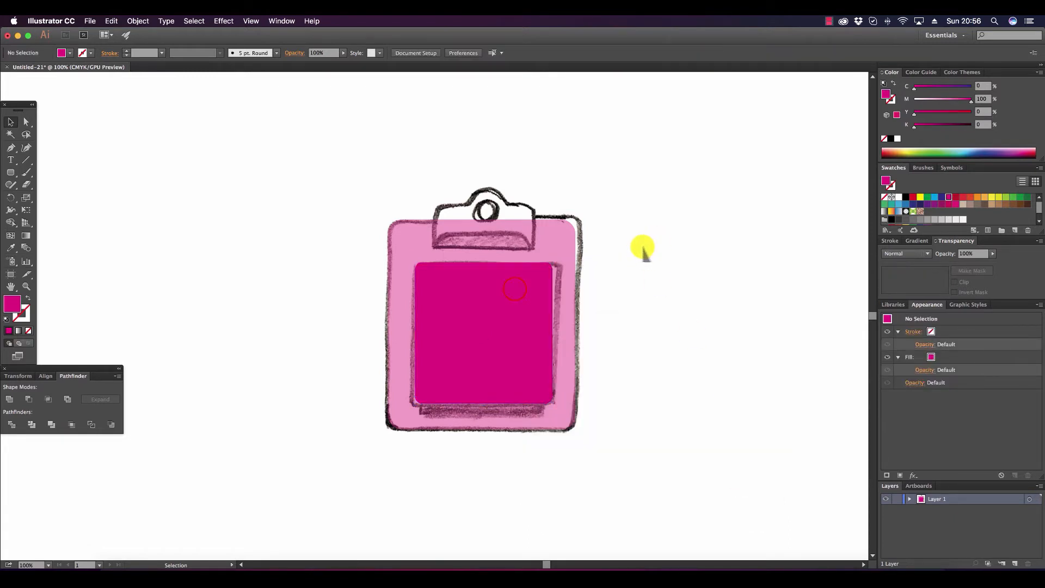
Align the paper shape and the board shape to each other by their horizontal centers.
click(515, 289)
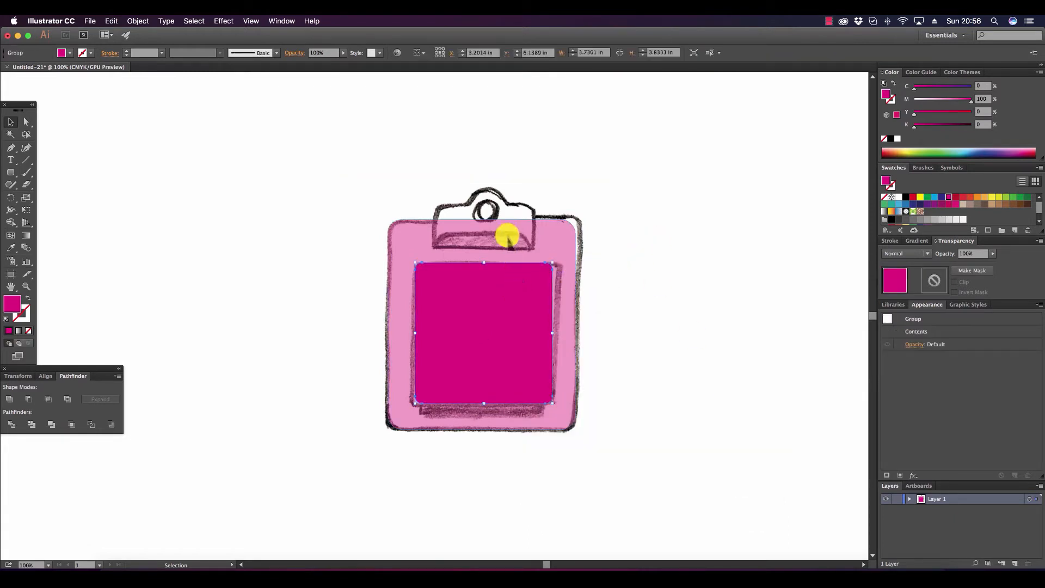
shift+click(506, 236)
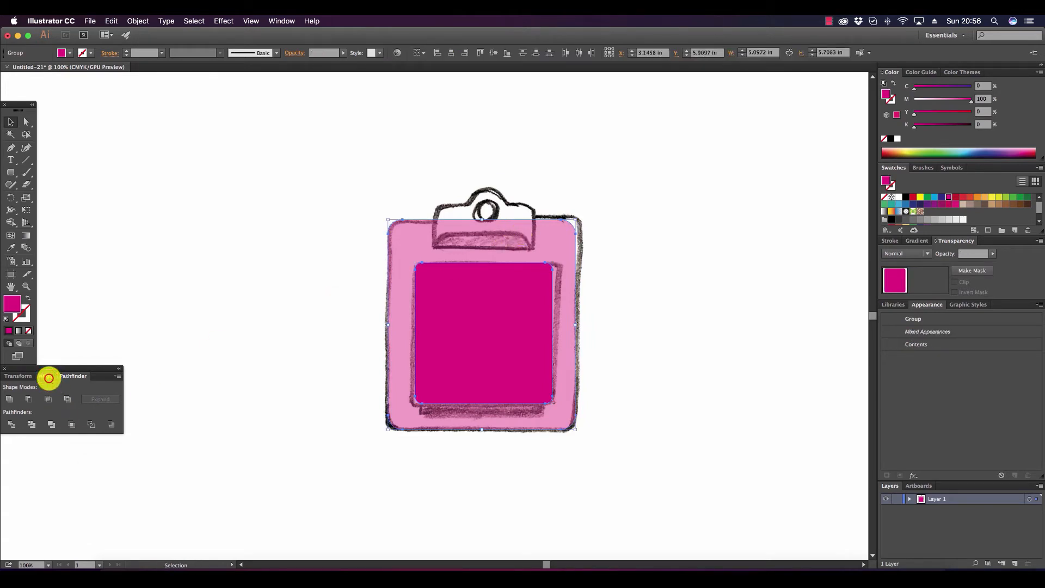
click(47, 376)
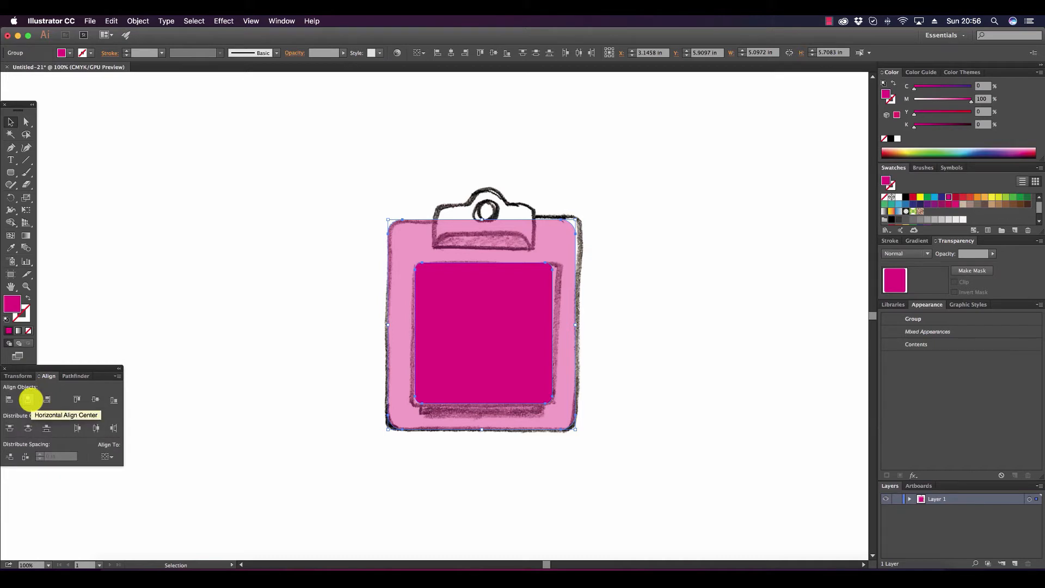
click(30, 399)
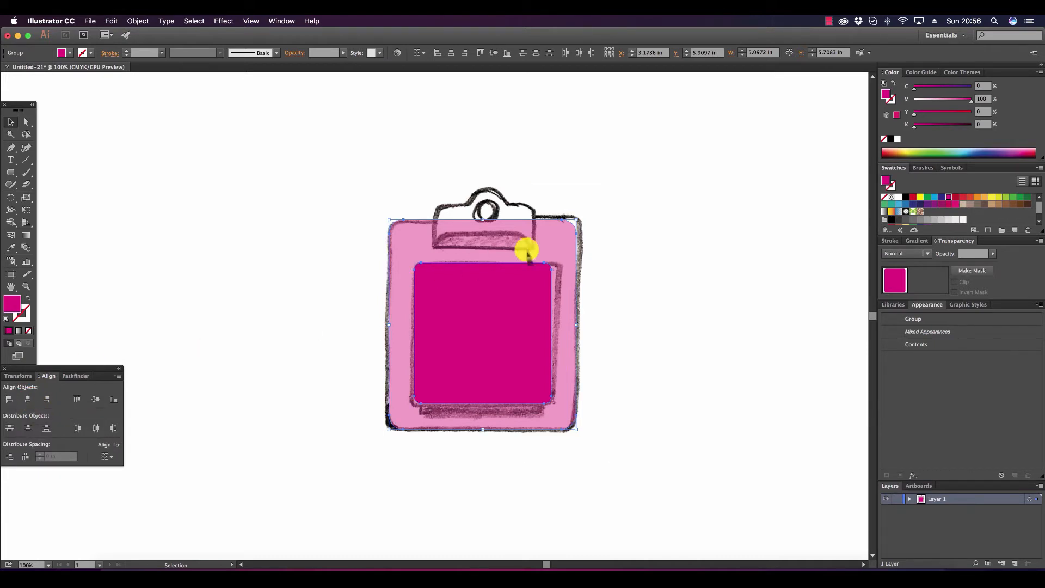
click(745, 244)
Lower the paper shape's opacity so the sketched checkmarks and lines show through, and deselect it.
click(423, 350)
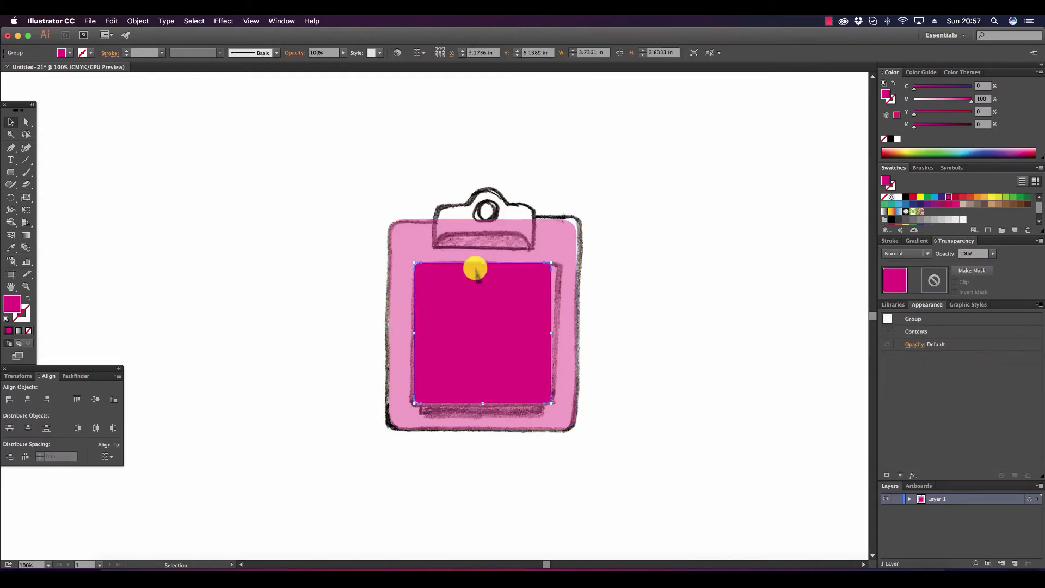
click(635, 212)
click(514, 310)
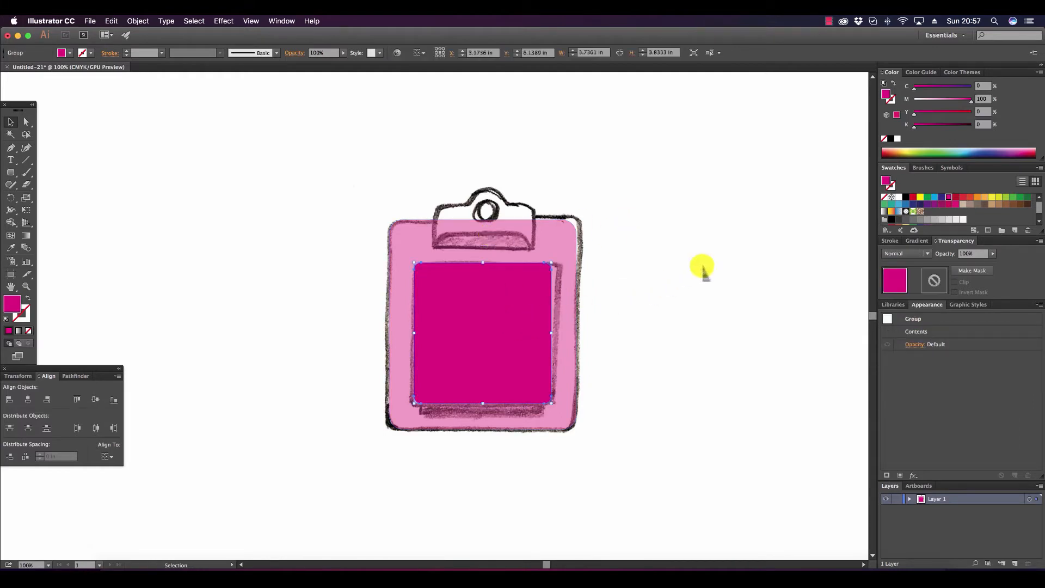
drag(993, 254, 969, 263)
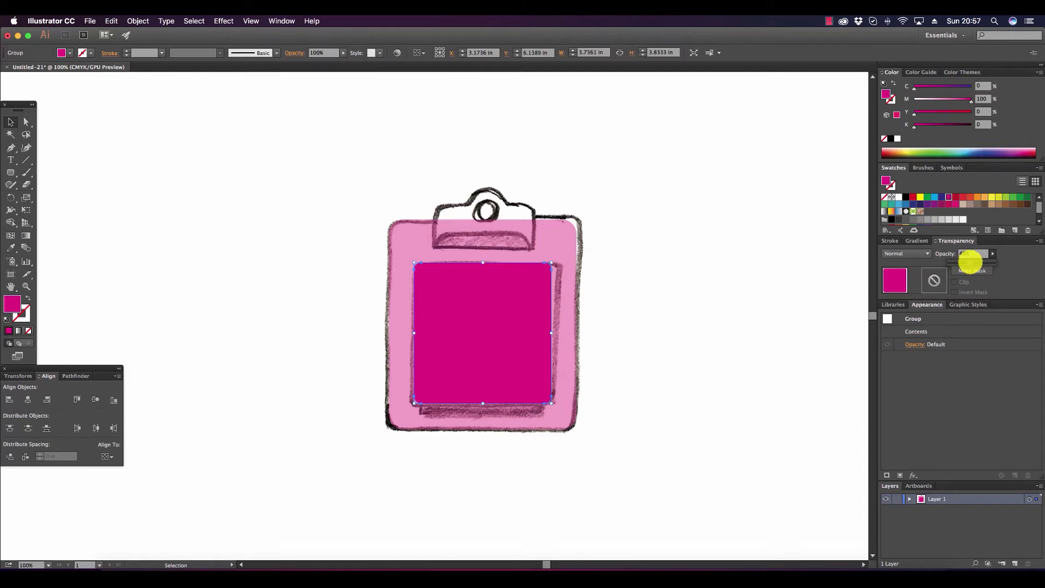
click(752, 265)
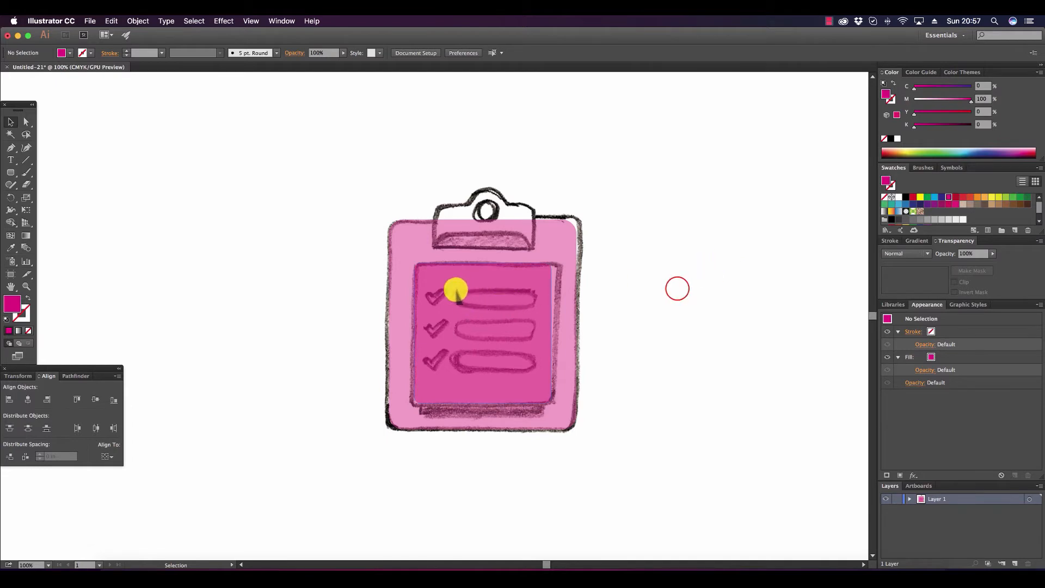
click(677, 288)
Draw a rounded rectangle over the sketch's first checklist line, about 2.17 × 0.43 in with a 0.22 in corner radius.
click(10, 172)
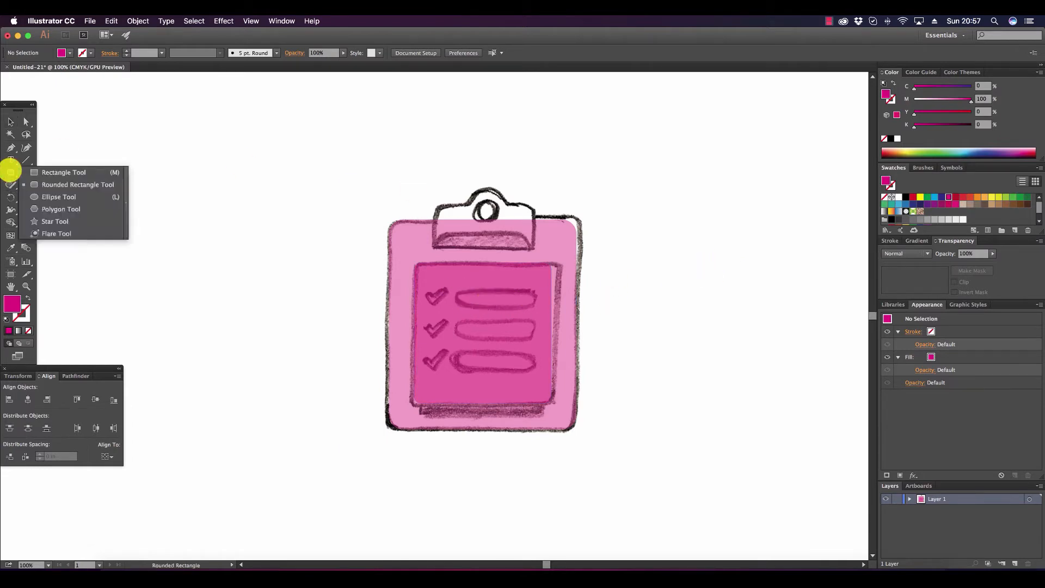
click(44, 184)
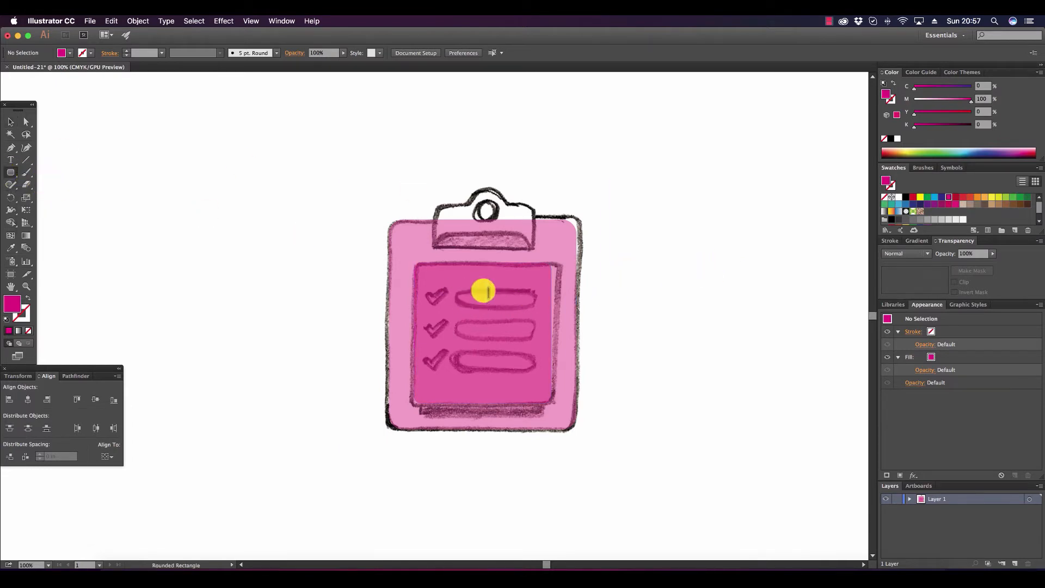
drag(456, 290, 538, 306)
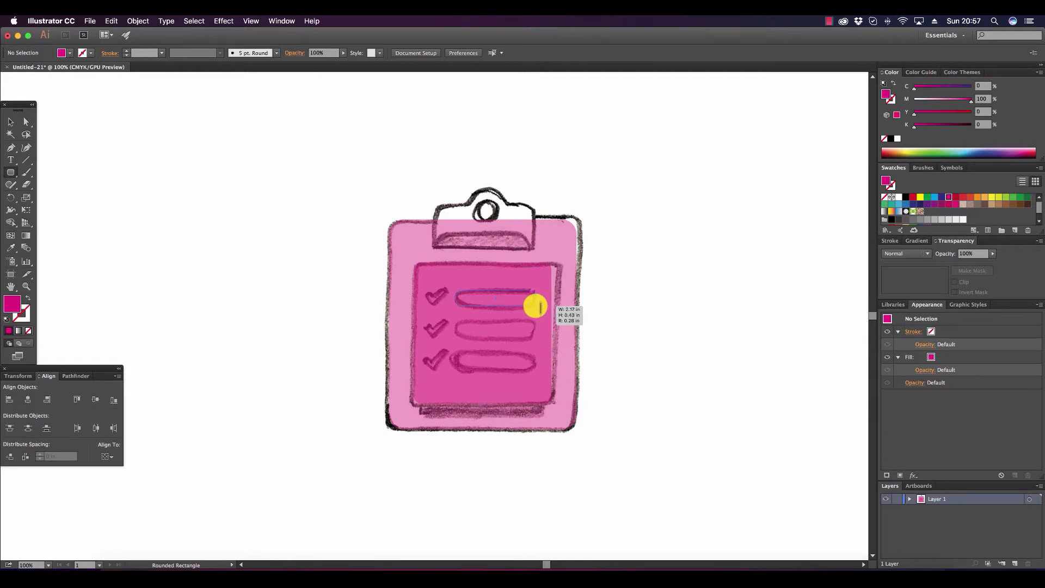
drag(540, 308, 536, 306)
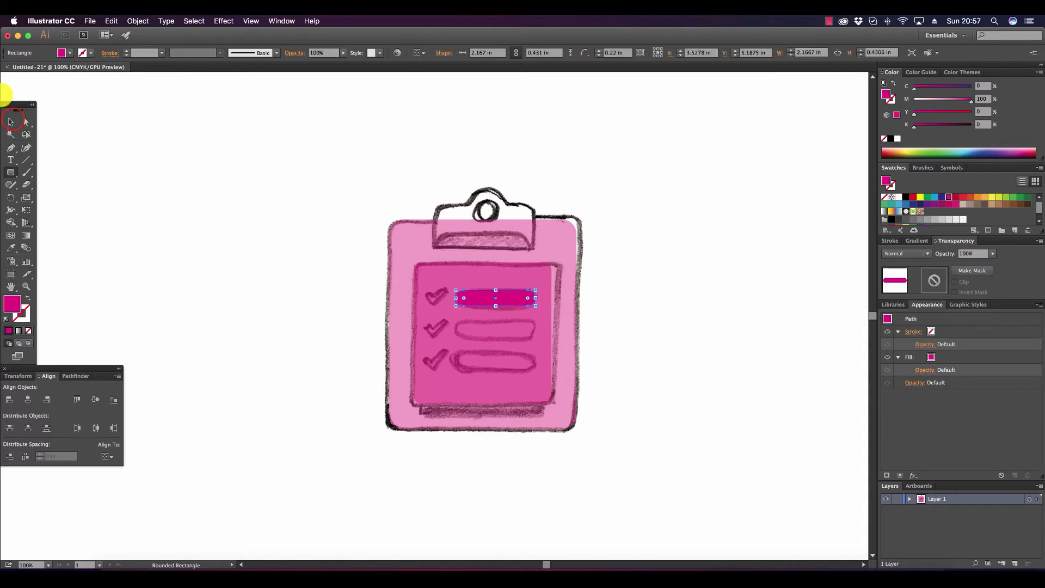
Fill the checklist bar with white and place copies of it over the two sketched lines below.
click(11, 121)
click(281, 200)
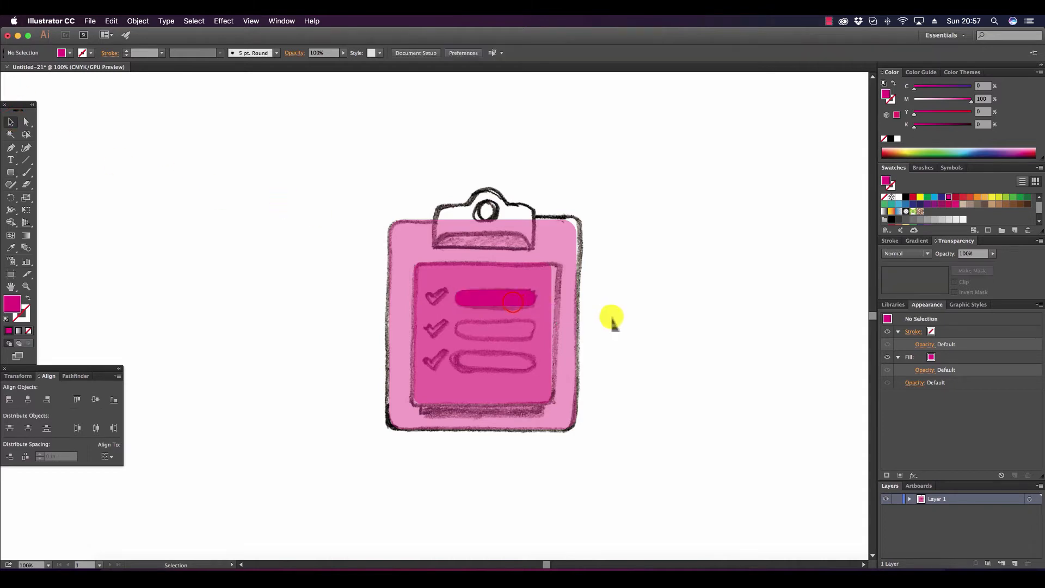
click(512, 299)
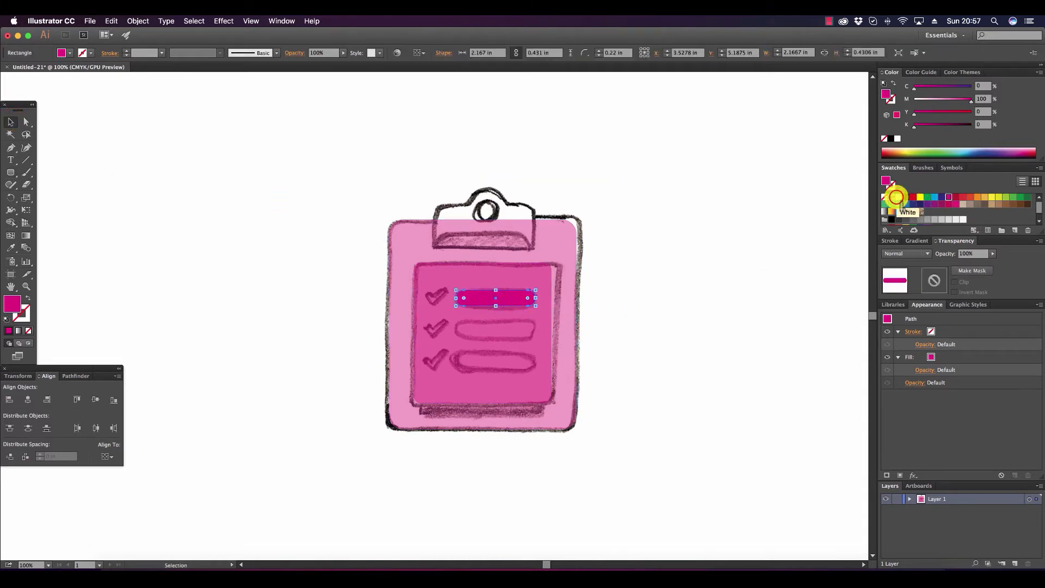
click(898, 197)
click(618, 279)
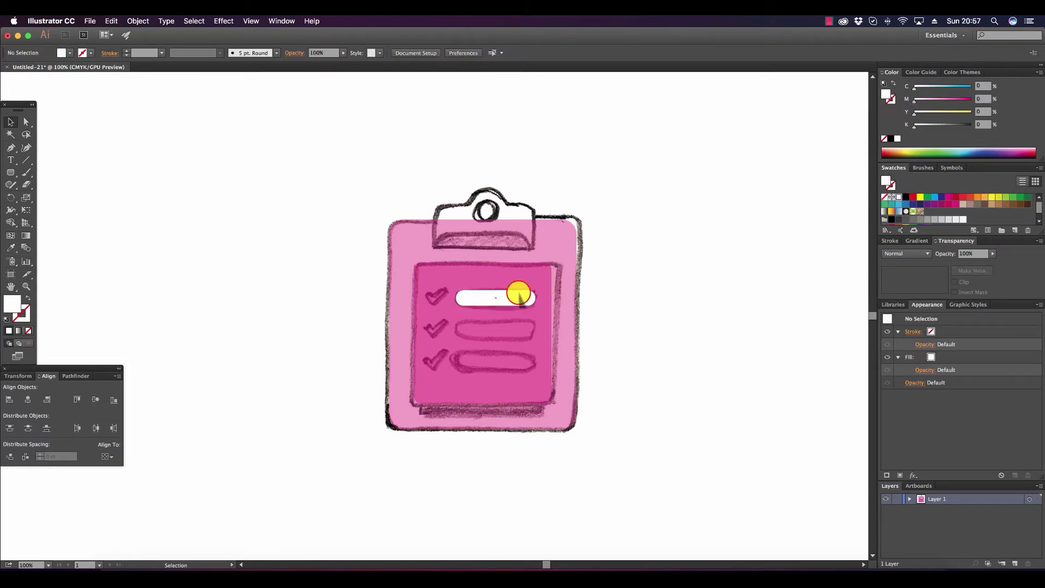
drag(519, 294, 516, 368)
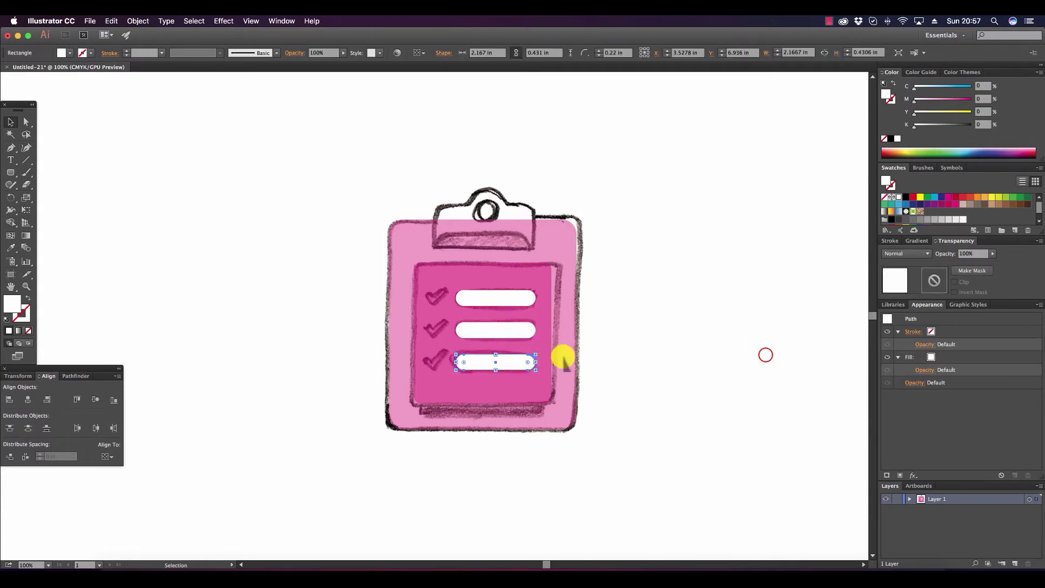
click(765, 354)
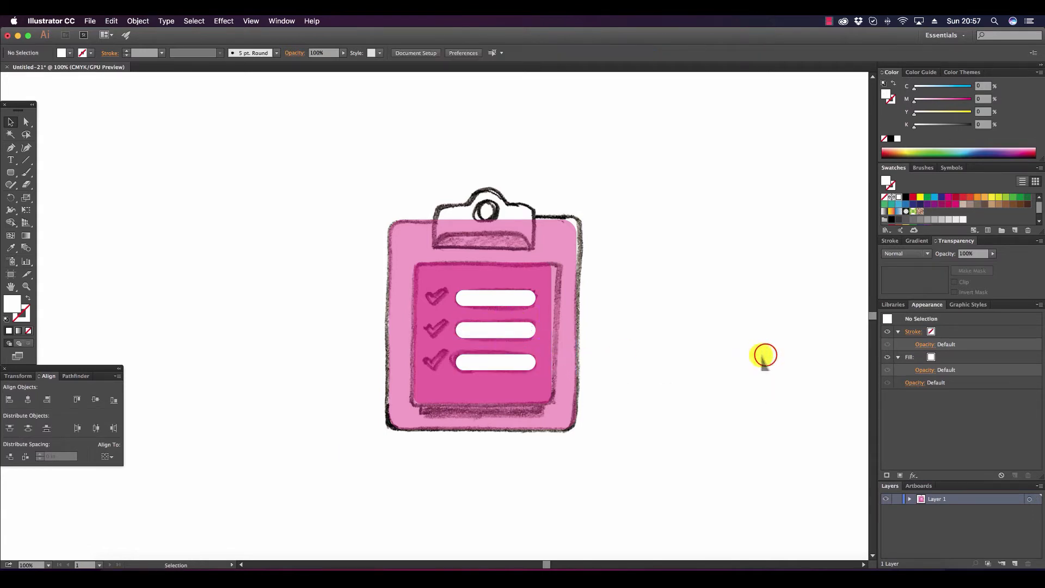
Flatten the transparency of all three white bars using the Medium Resolution preset, and deselect them.
click(514, 364)
shift+click(517, 329)
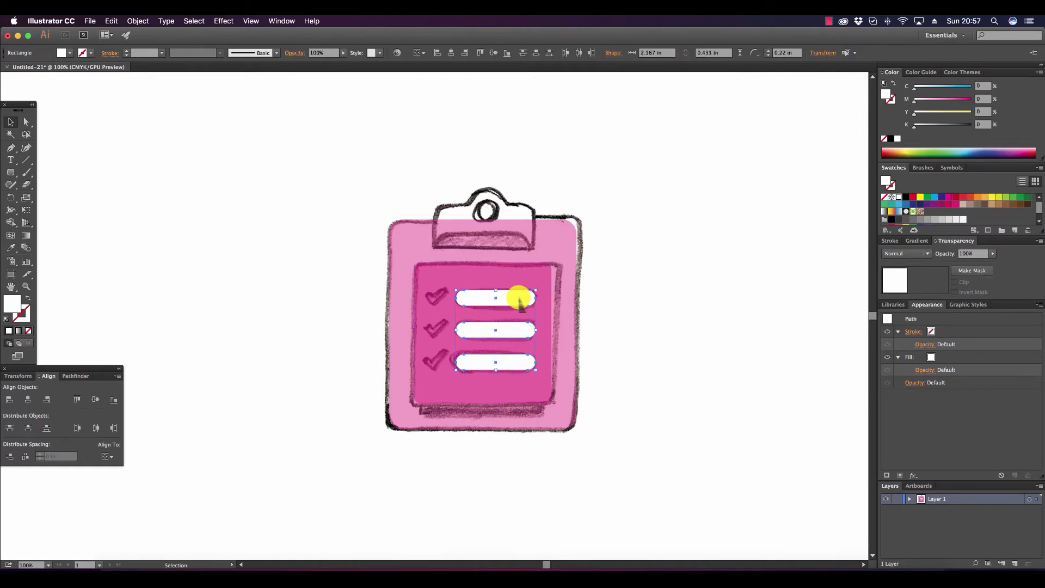
click(138, 21)
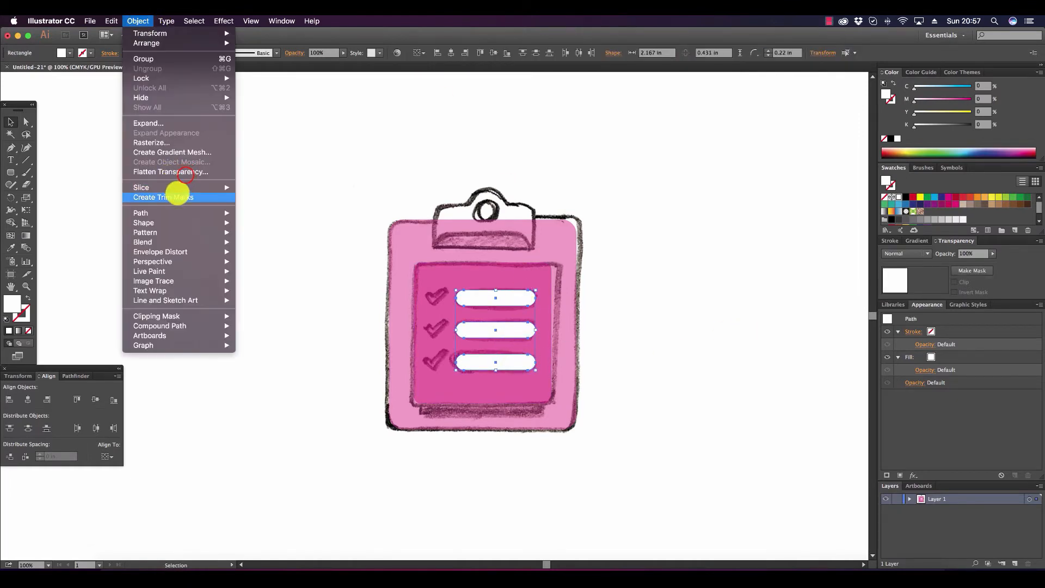
click(185, 171)
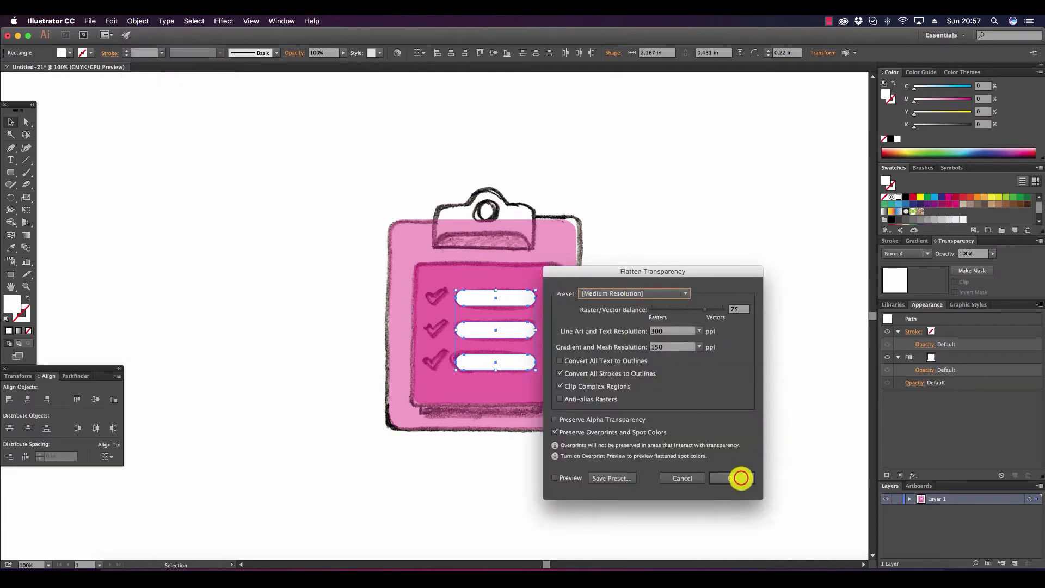
click(740, 478)
click(697, 351)
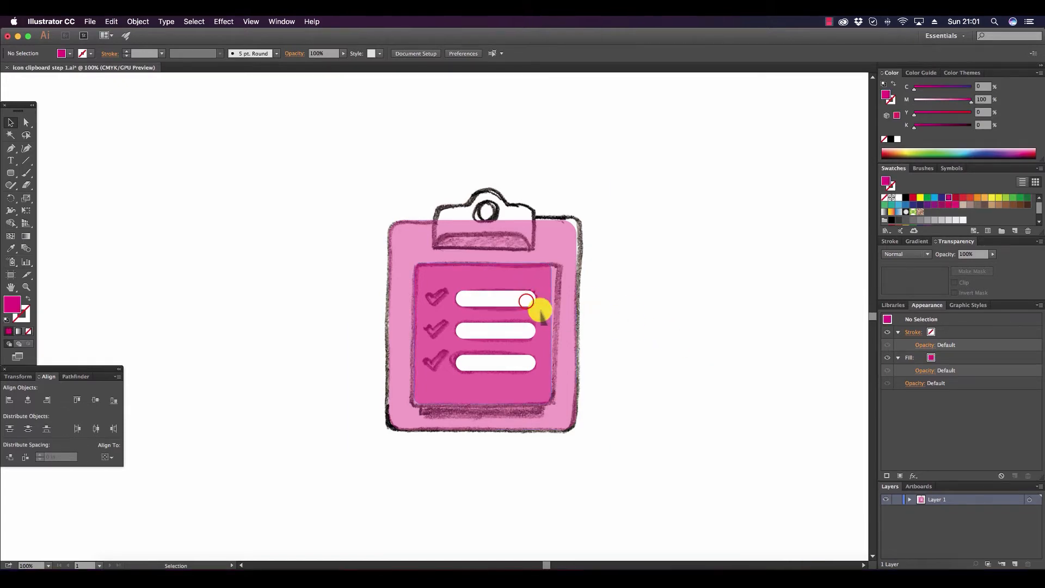
Distribute the three white bars vertically by their bottom edges, and deselect them.
click(531, 299)
shift+click(529, 333)
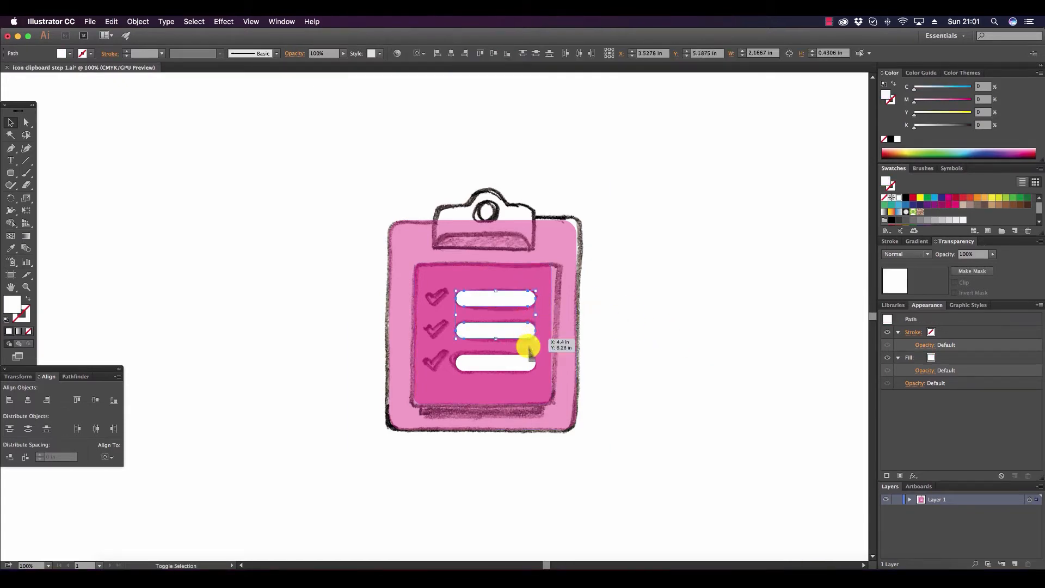
shift+click(531, 364)
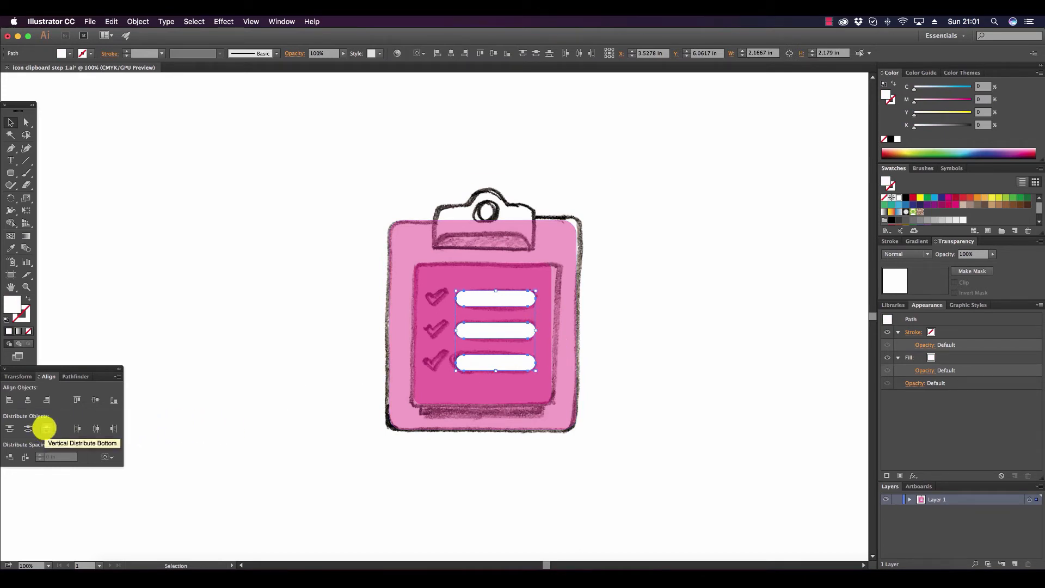
click(44, 428)
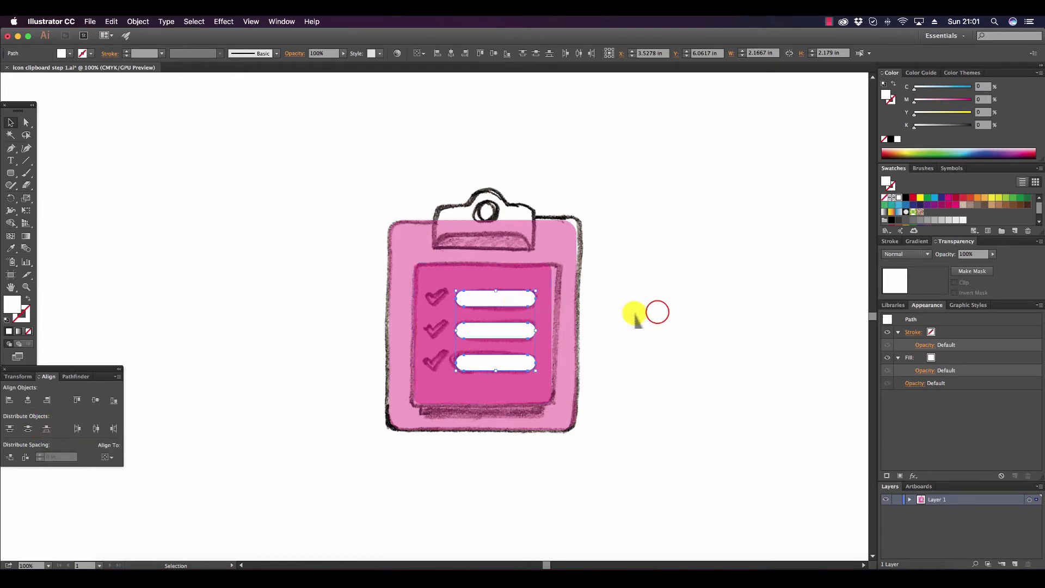
click(657, 312)
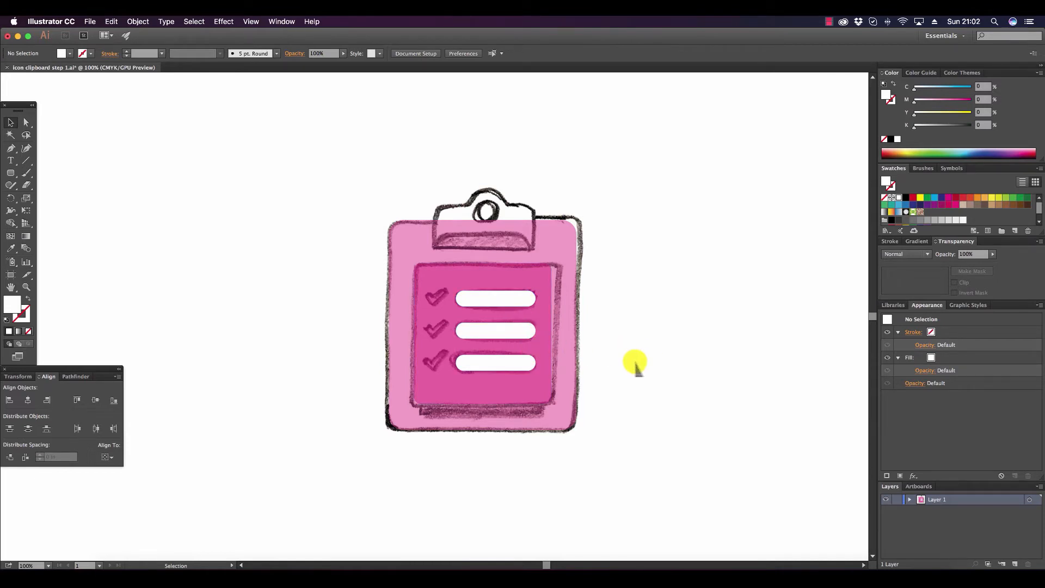
Shift the lowest white bar slightly down and redistribute all three bars evenly by their vertical centers.
drag(518, 357, 521, 370)
shift+click(522, 330)
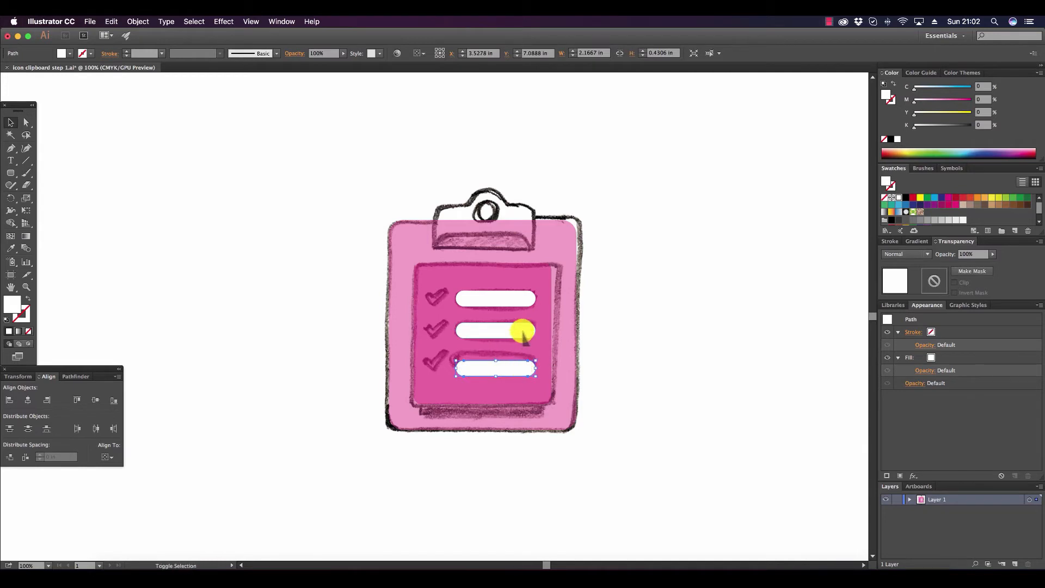
shift+click(521, 301)
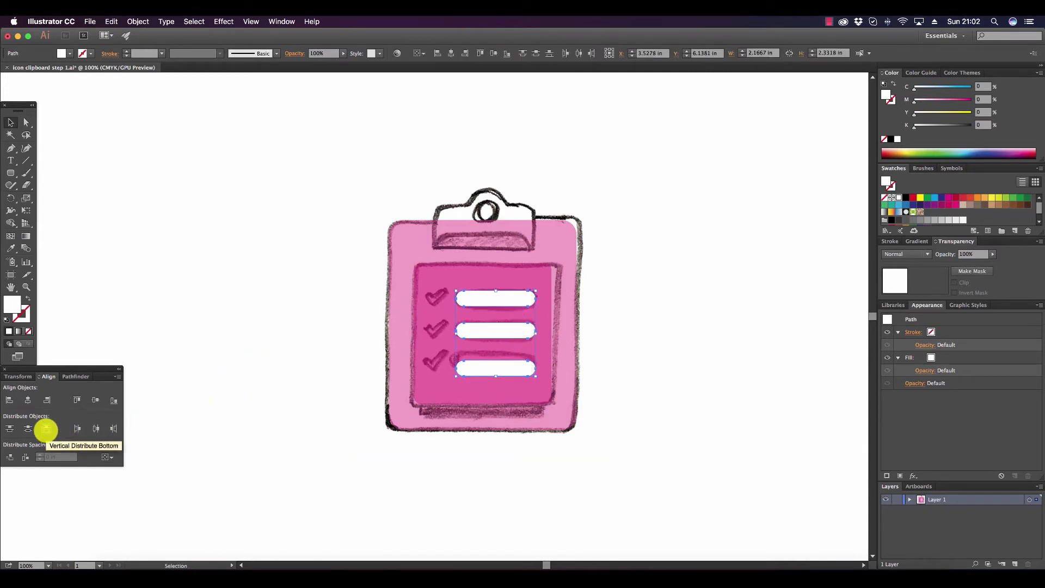
click(31, 429)
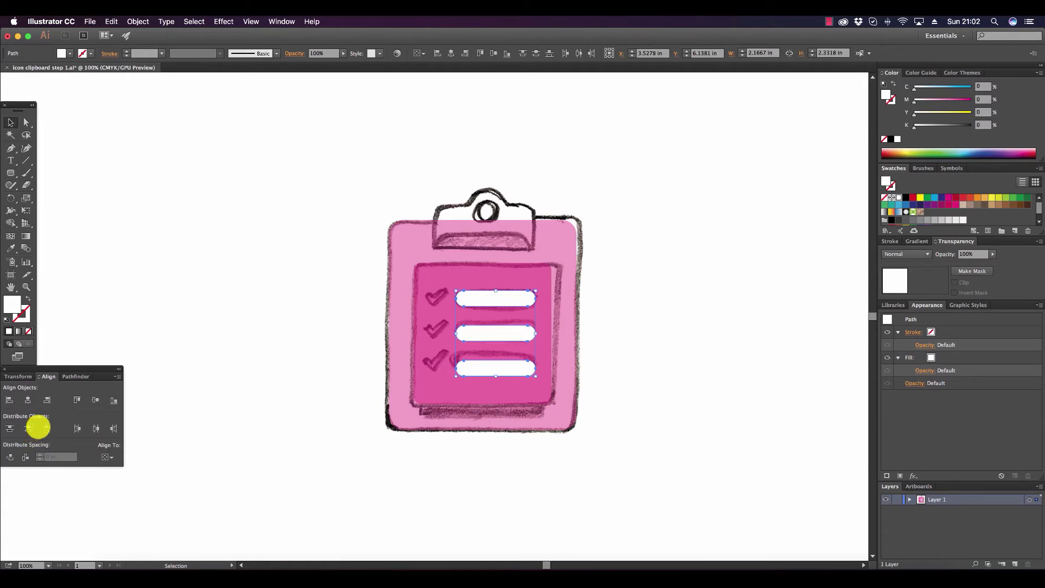
click(510, 332)
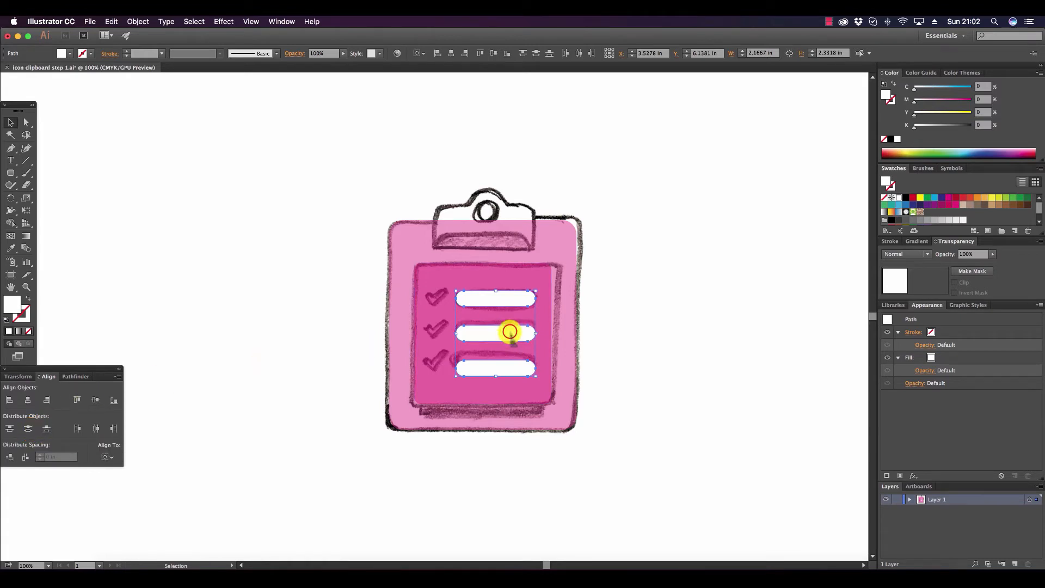
drag(510, 332, 537, 285)
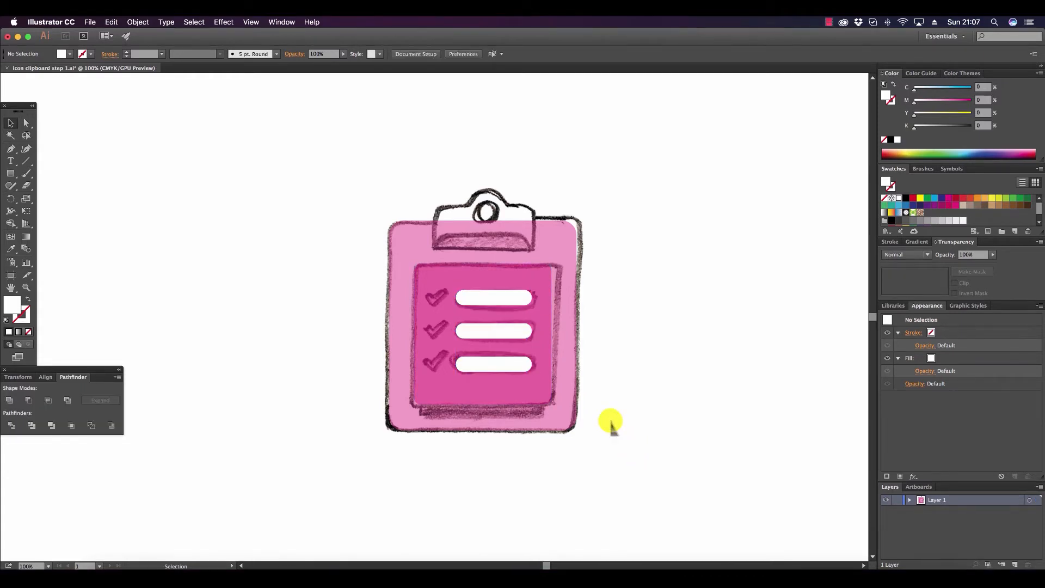
Draw an L-shaped open path about 0.4 in high and 0.85 in wide beside the clipboard, with no fill and a red stroke.
click(10, 307)
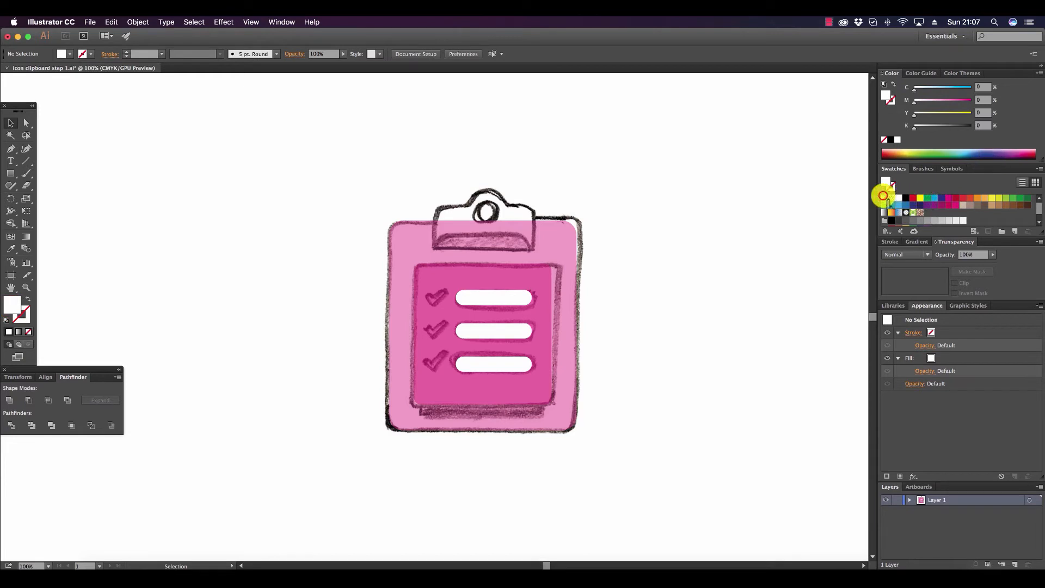
click(885, 198)
click(24, 319)
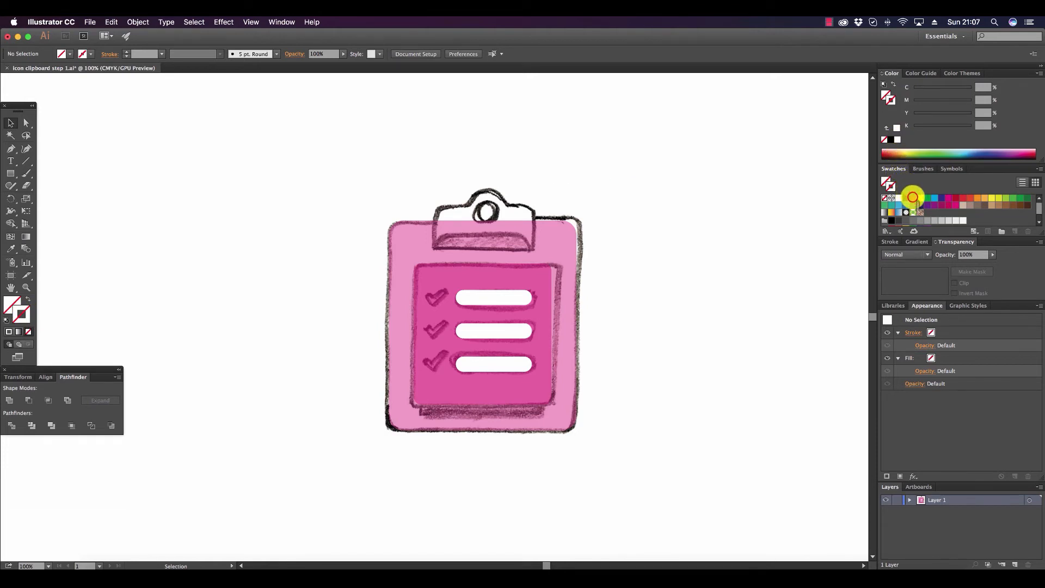
click(912, 197)
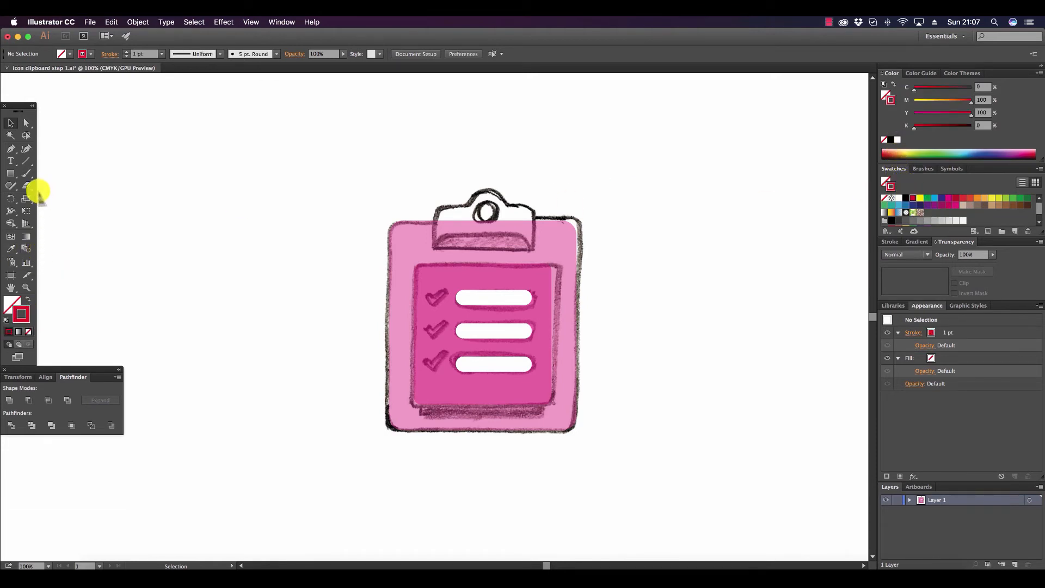
click(11, 149)
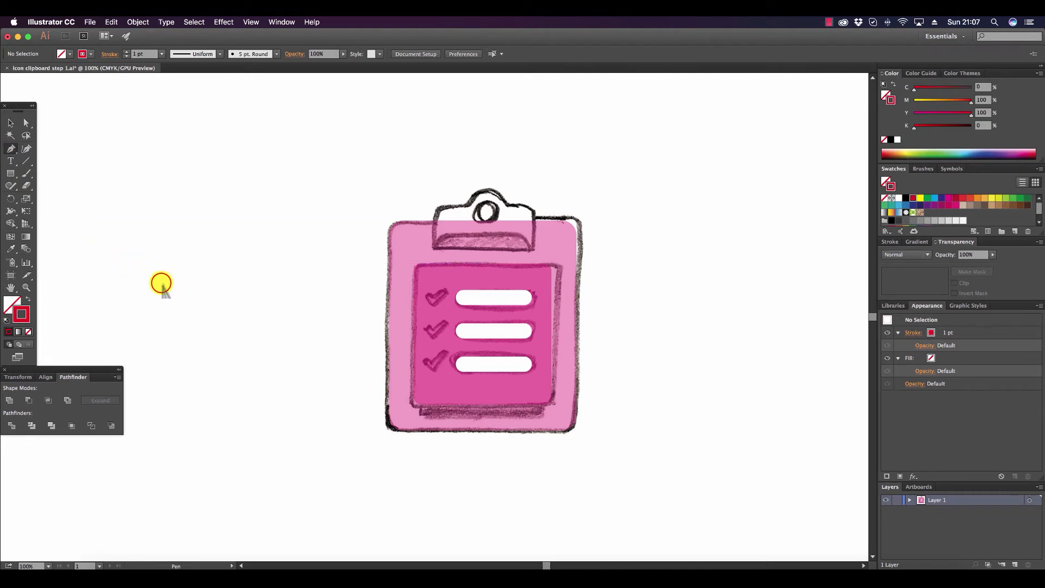
click(161, 283)
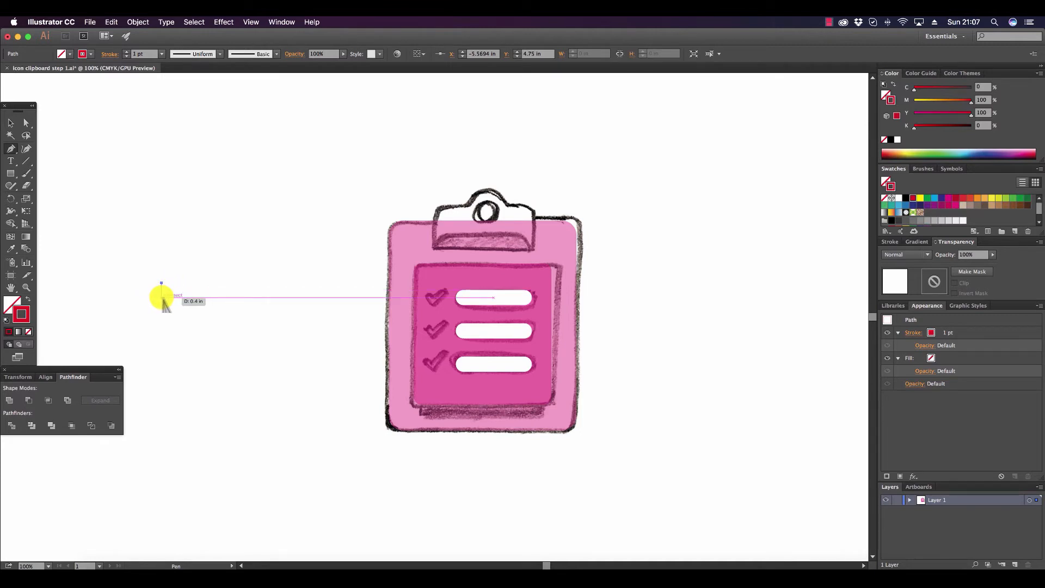
click(161, 298)
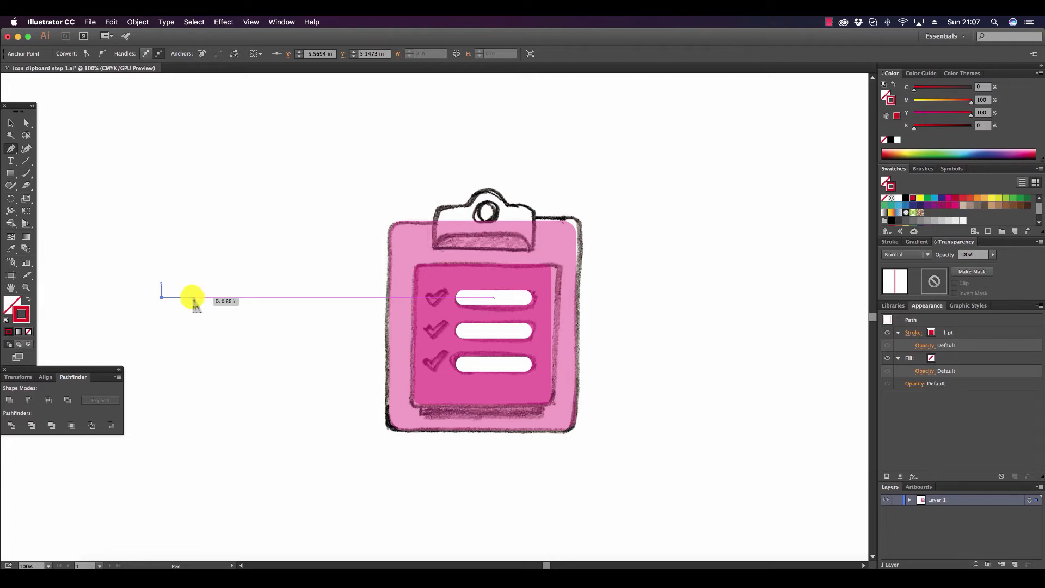
click(193, 297)
Thicken the L-shaped path's stroke to 19 pt.
click(10, 123)
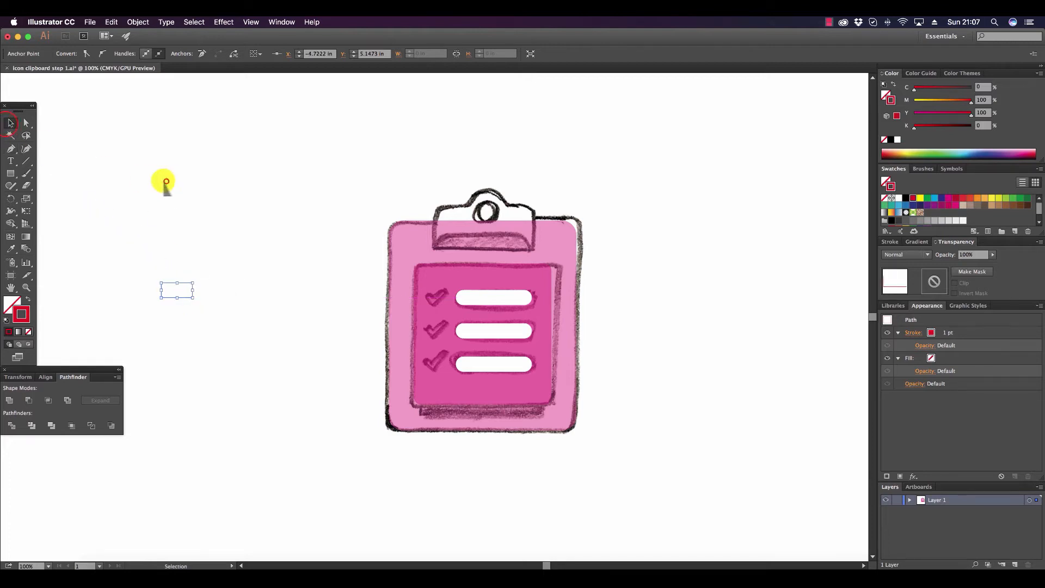
click(192, 298)
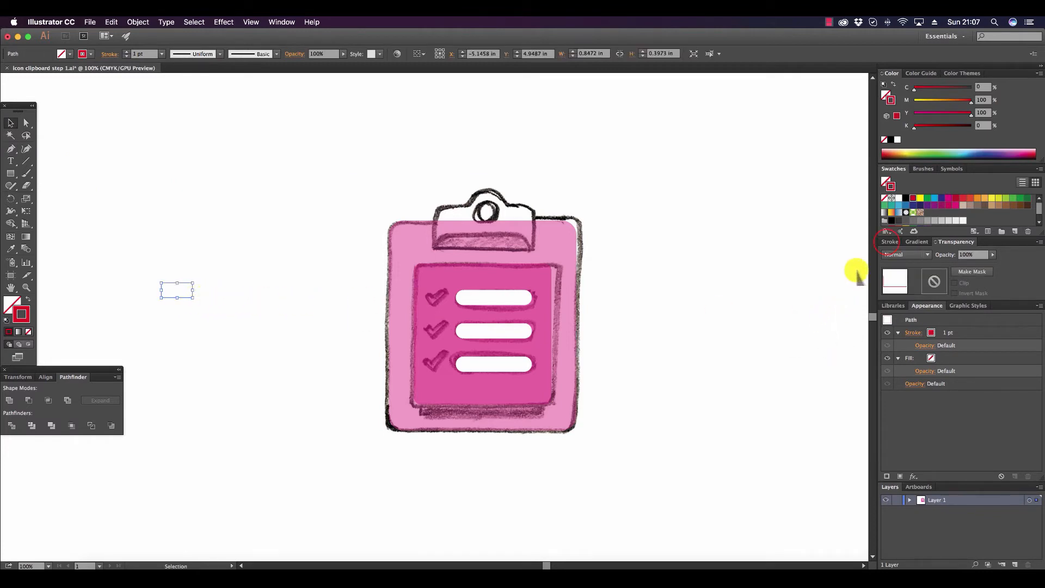
click(888, 242)
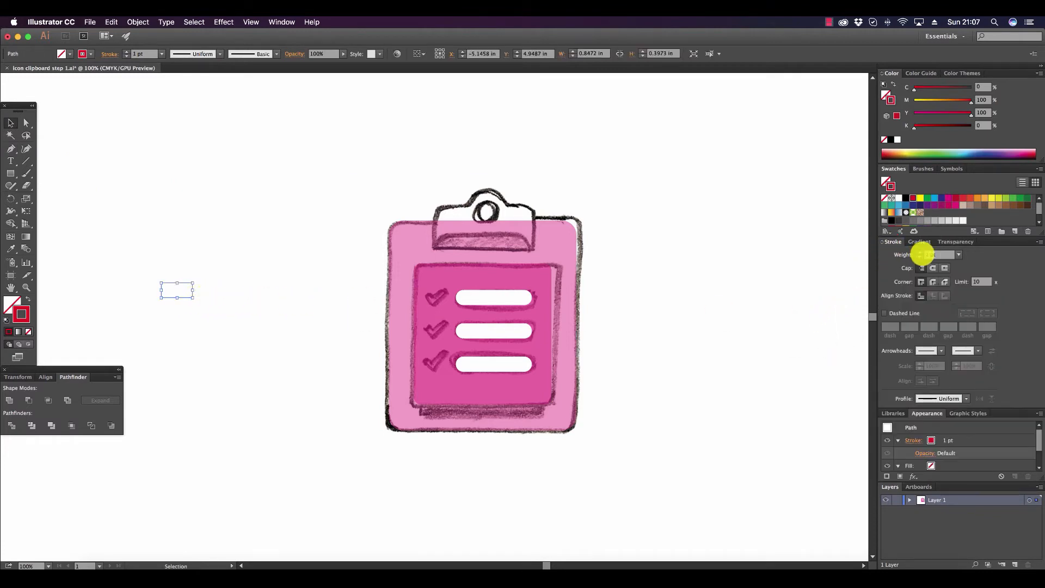
click(957, 254)
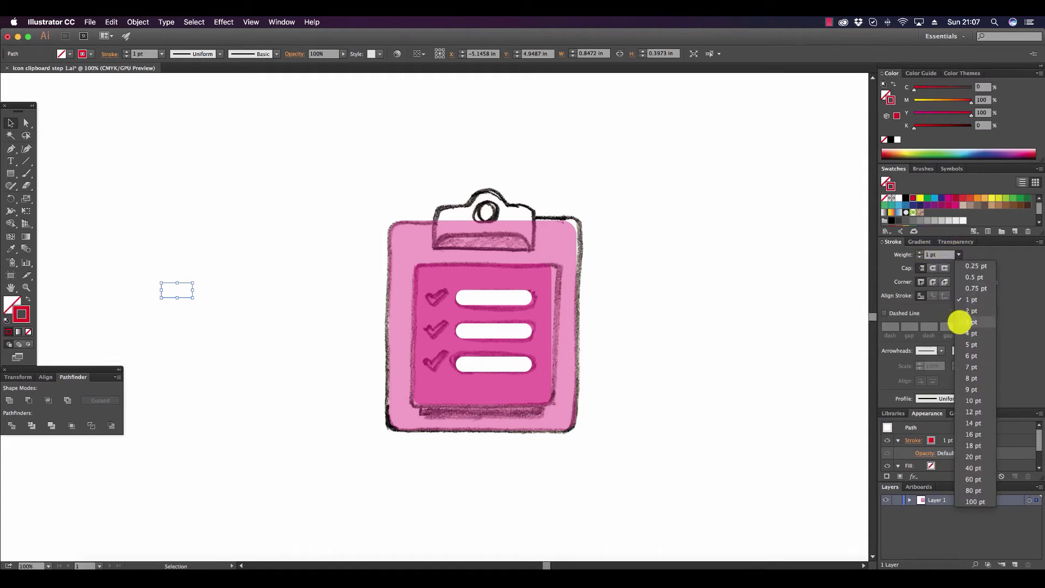
click(973, 389)
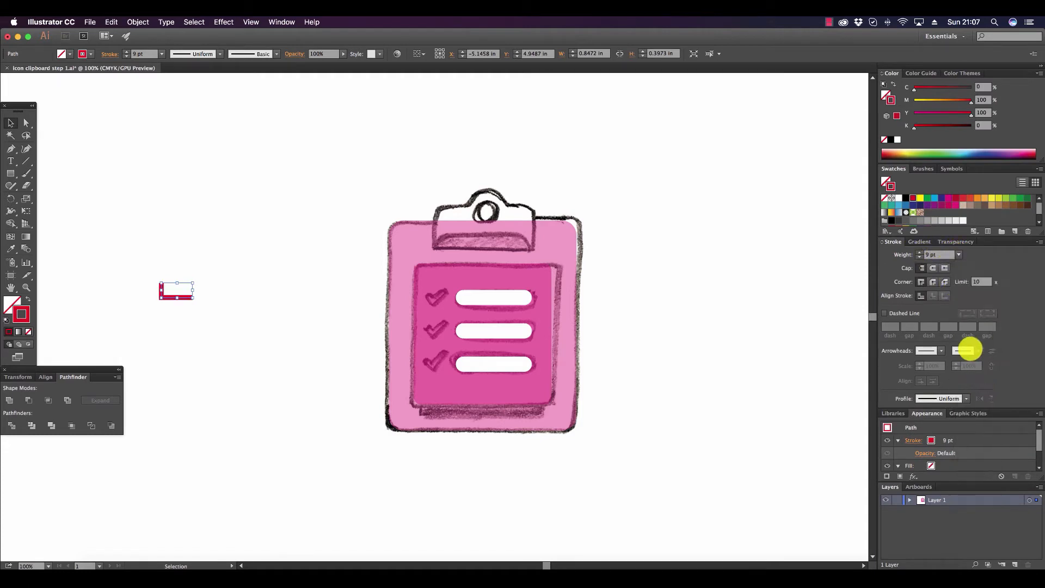
click(920, 252)
click(920, 252)
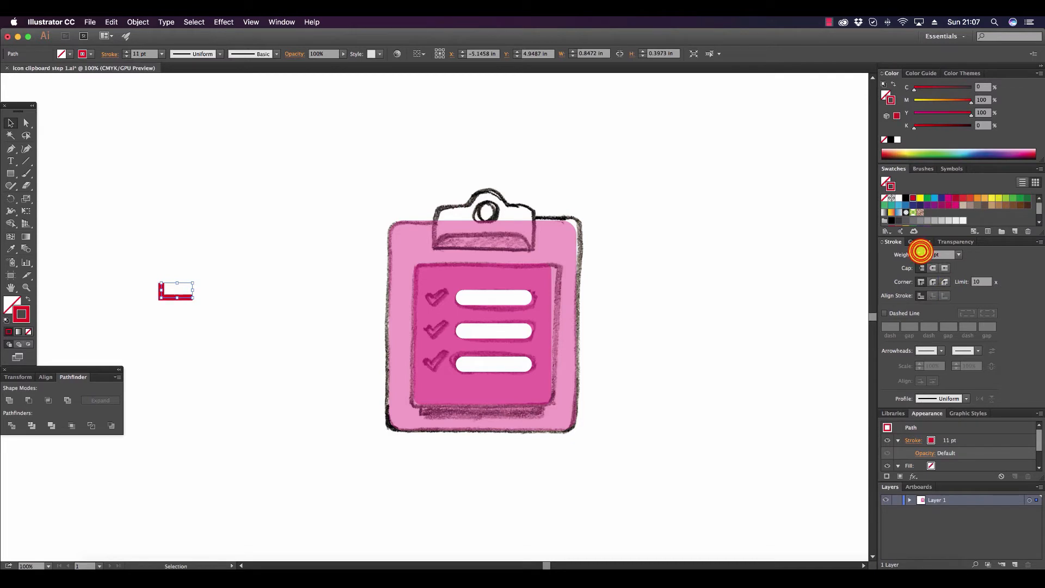
click(919, 252)
click(920, 251)
click(920, 252)
click(920, 252)
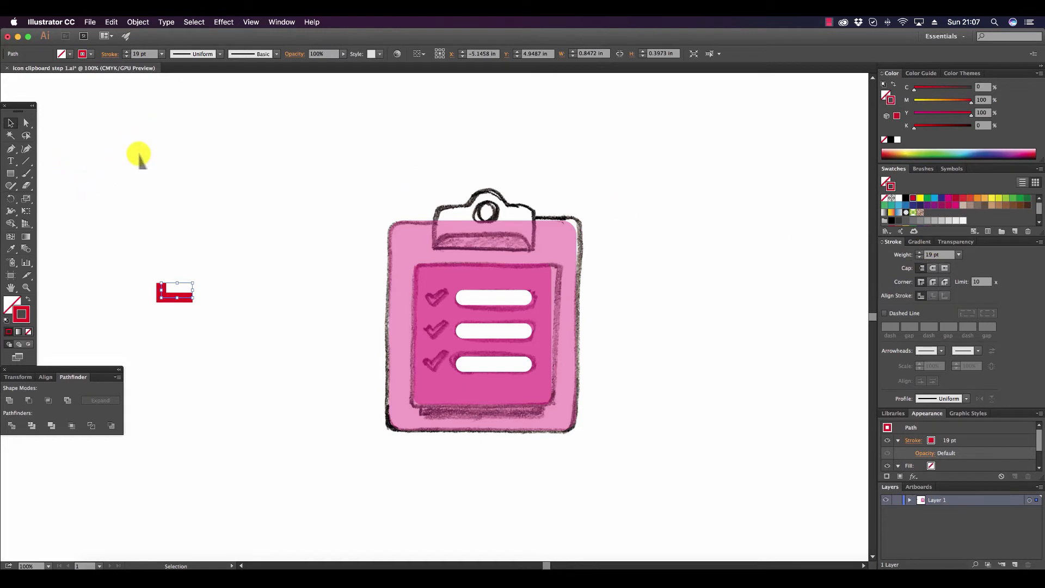
Expand the thick L-shaped path into a filled shape, expanding only its stroke and not its fill.
click(138, 22)
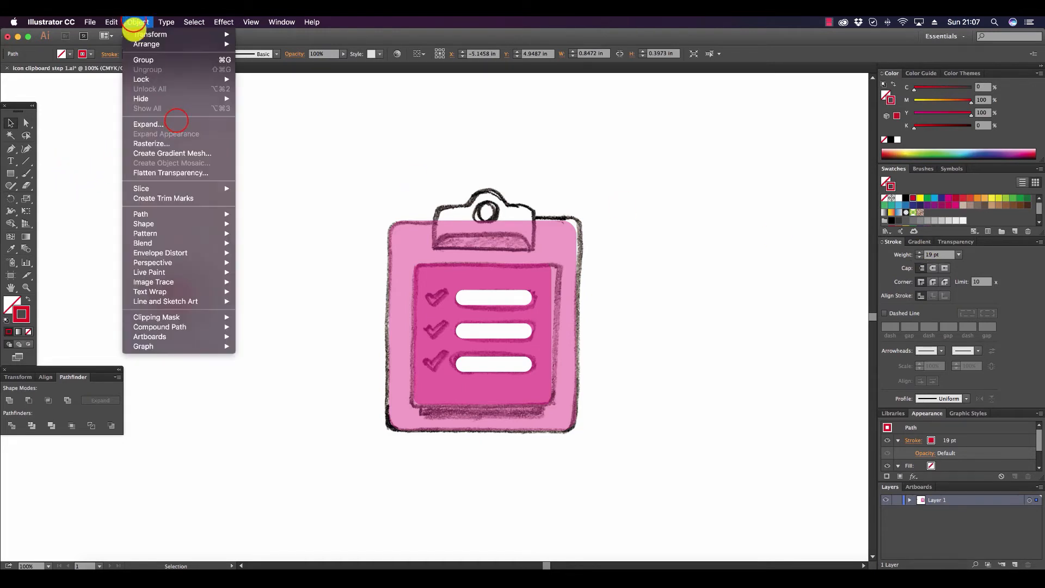
click(176, 121)
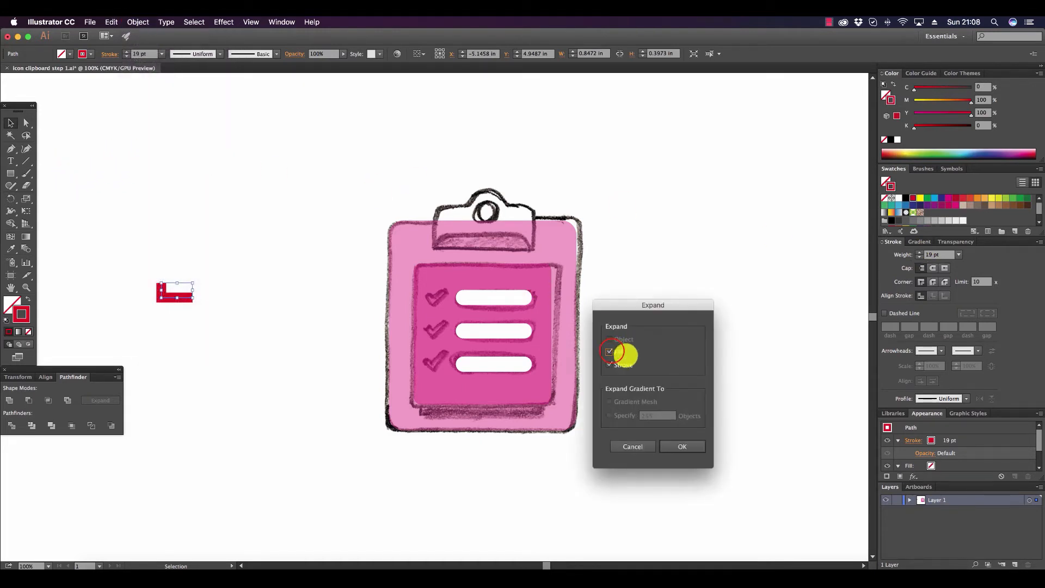
click(612, 351)
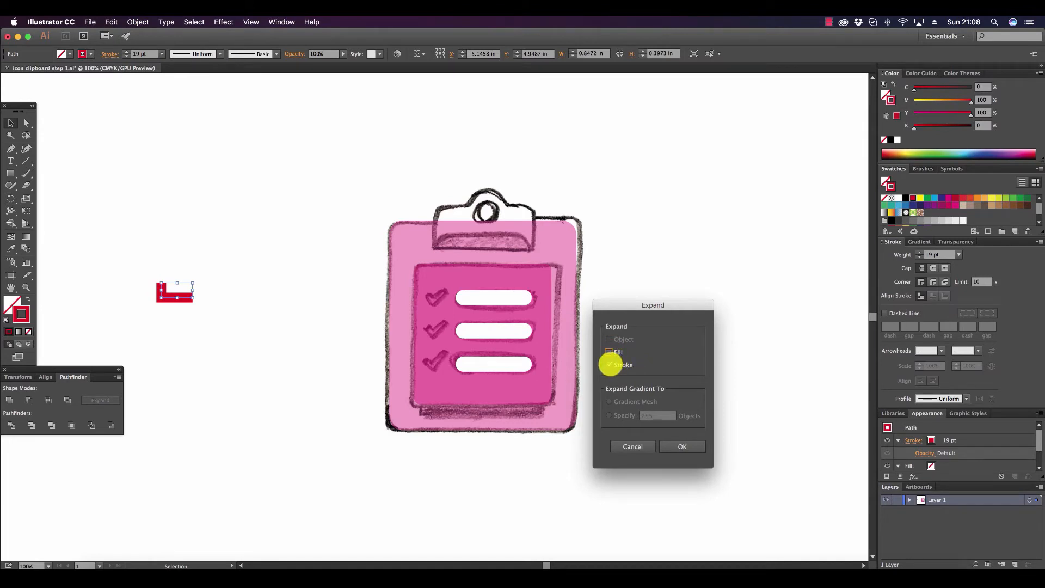
click(690, 446)
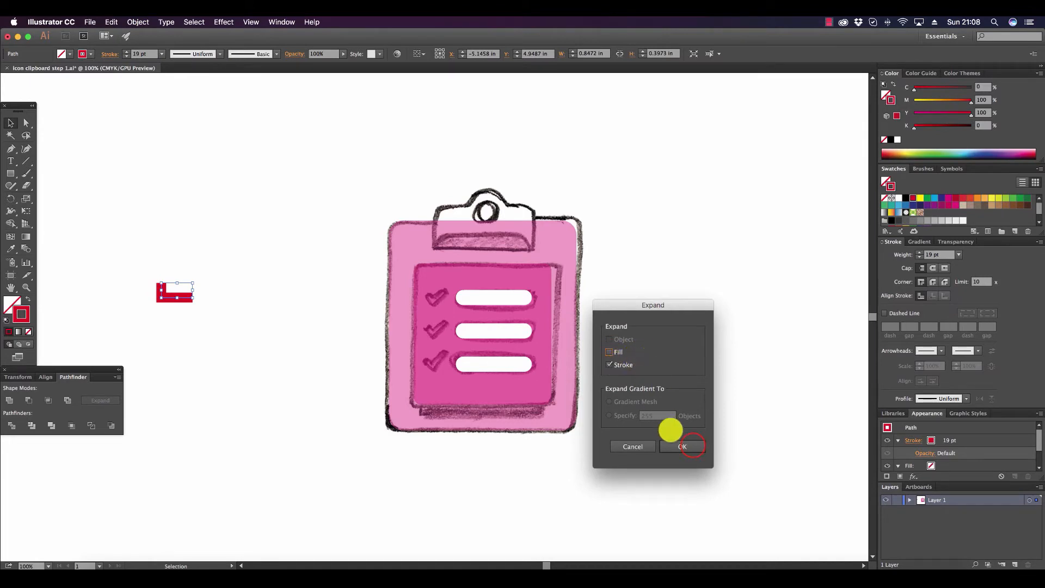
click(689, 445)
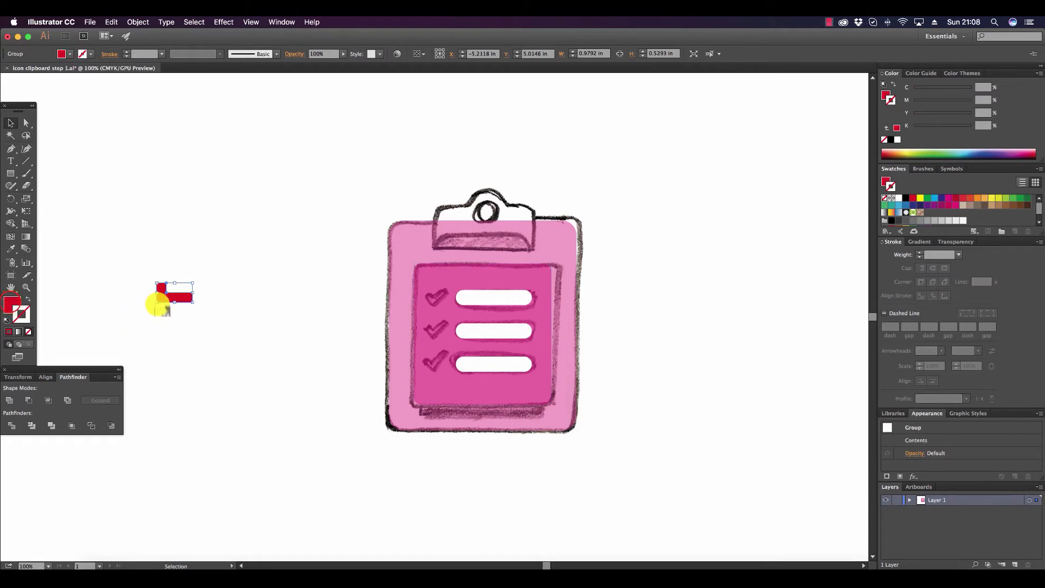
Rotate the red L shape into a checkmark, scale it to about 0.54 by 0.43 in, and place it over the top sketched checkmark.
click(266, 242)
drag(184, 299, 289, 283)
click(284, 331)
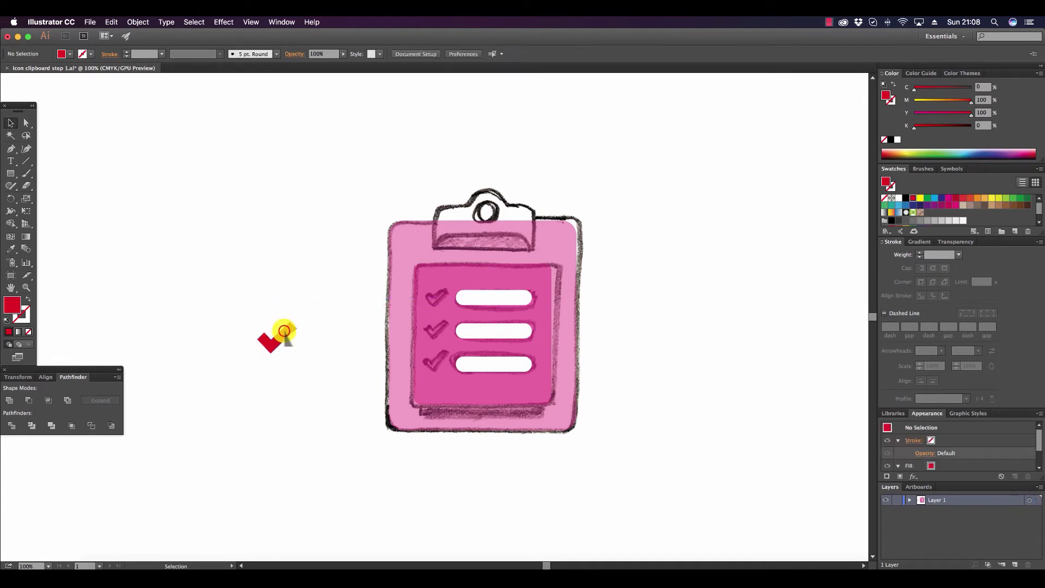
drag(284, 331, 439, 298)
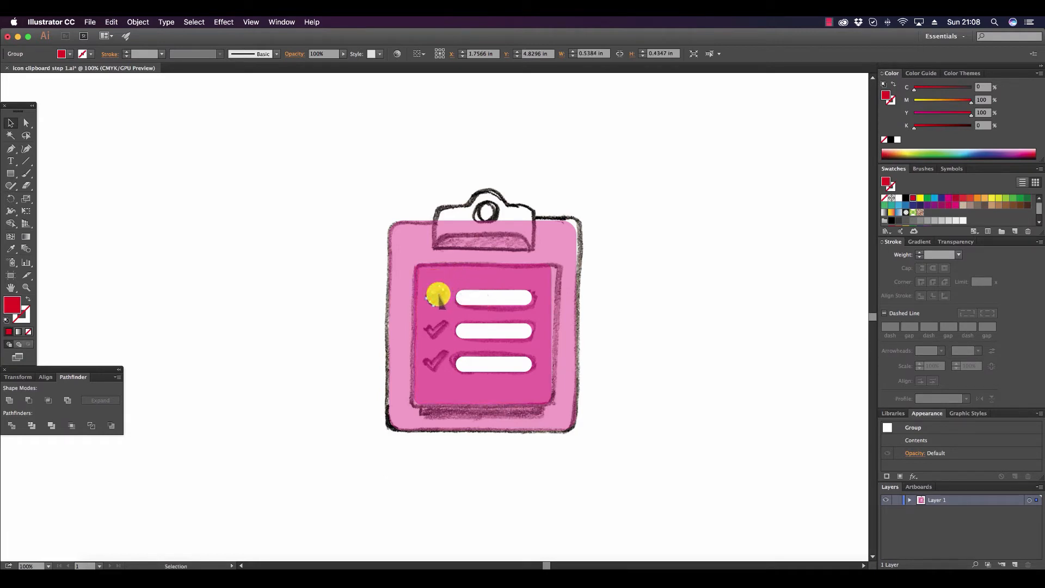
click(721, 296)
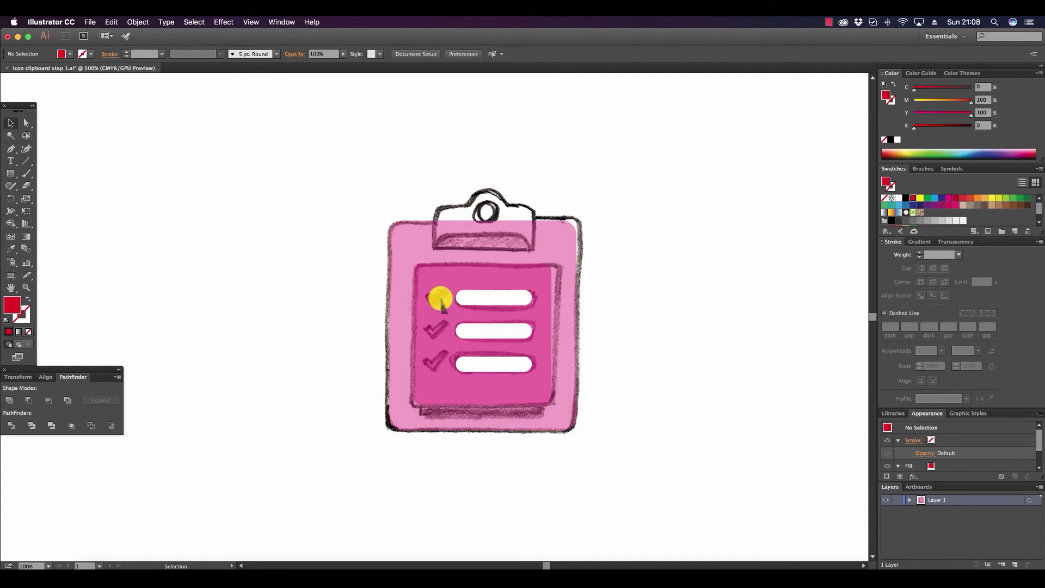
Copy the red checkmark onto the two sketched checkmarks below, undoing the accidental enlargement of the middle copy.
drag(442, 302, 440, 343)
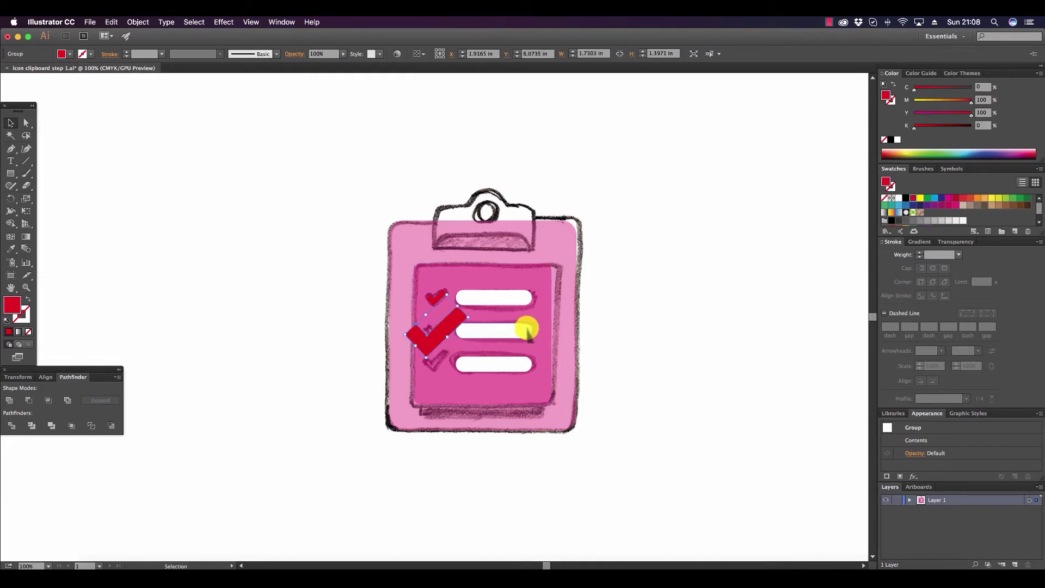
key(super+z)
click(742, 327)
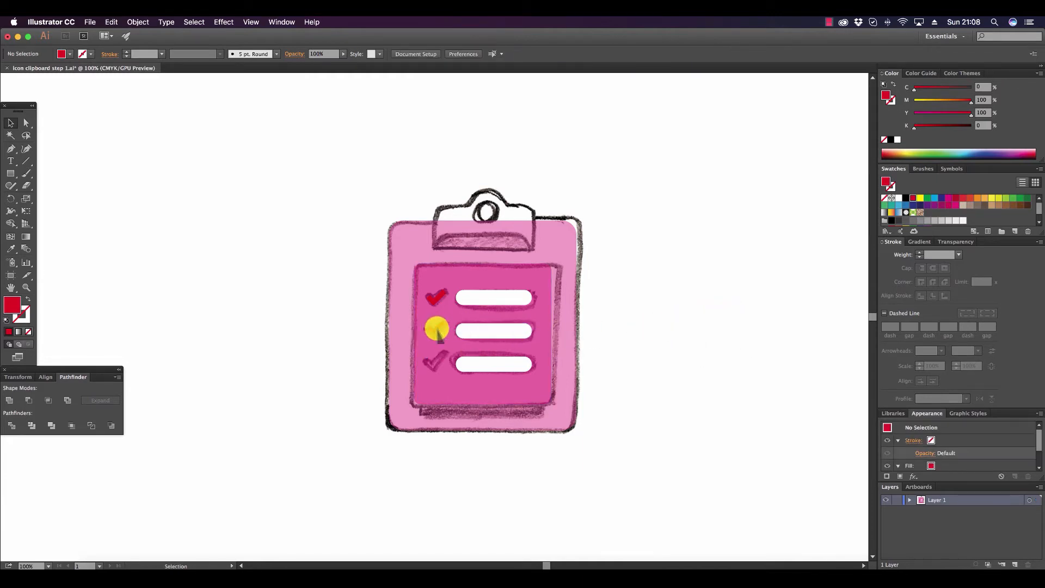
drag(438, 328, 439, 362)
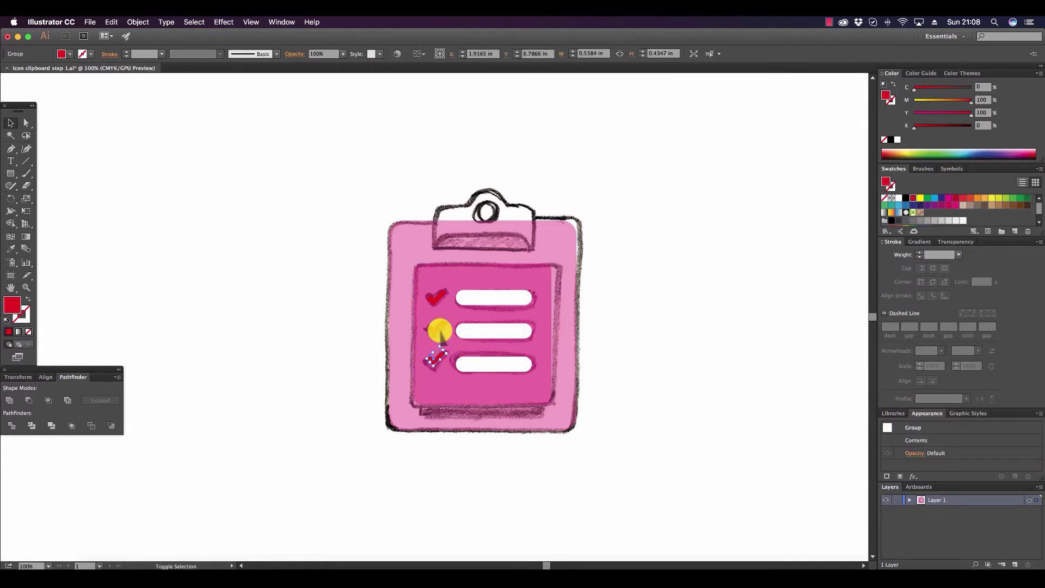
Select all three red checkmarks and distribute them evenly by their vertical centers.
shift+click(440, 333)
shift+click(440, 305)
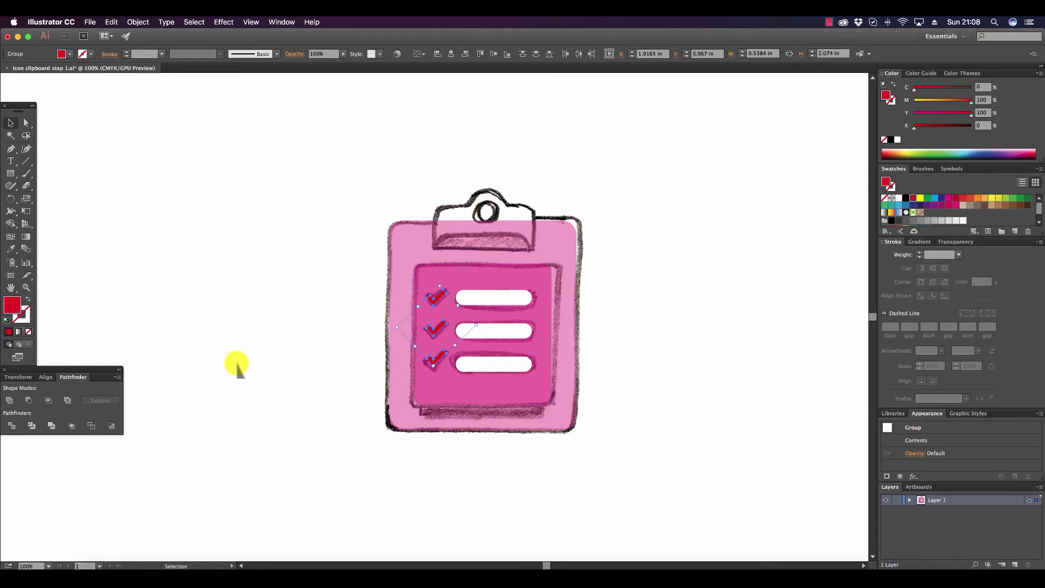
click(46, 377)
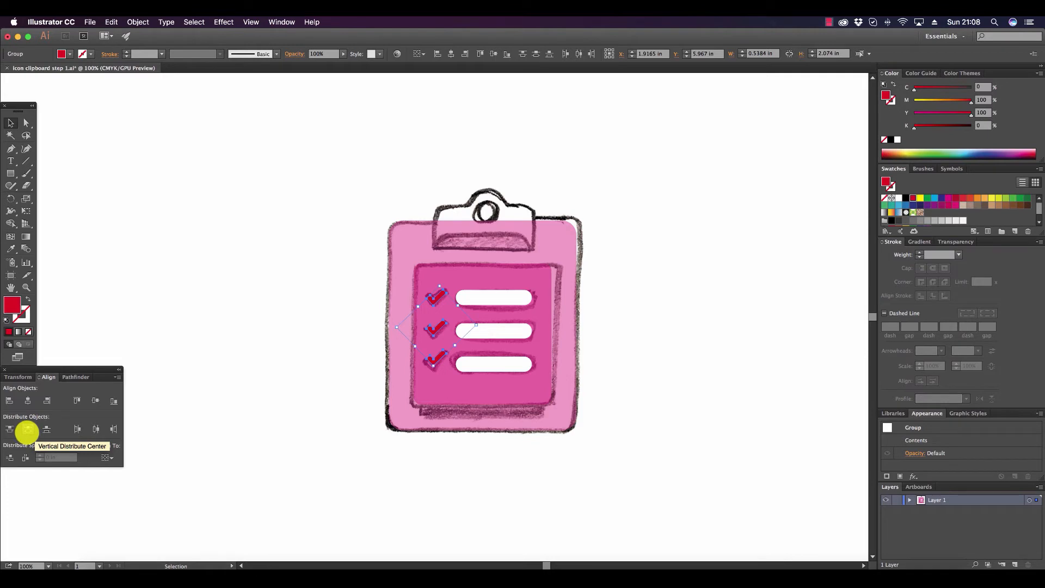
click(27, 432)
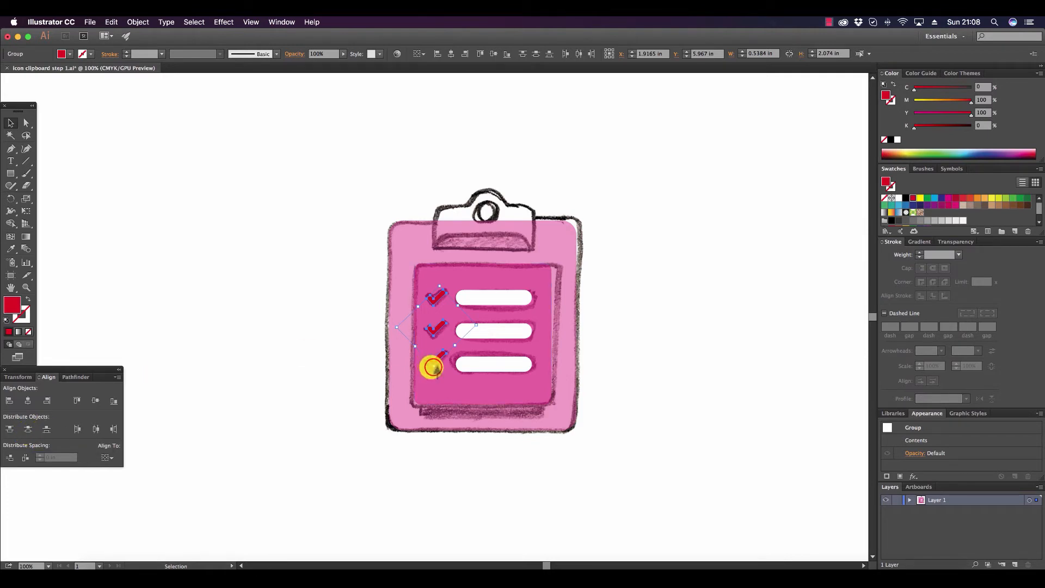
Shift the lowest checkmark slightly down to match its bar, and fill all three checkmarks with white.
drag(431, 366, 432, 371)
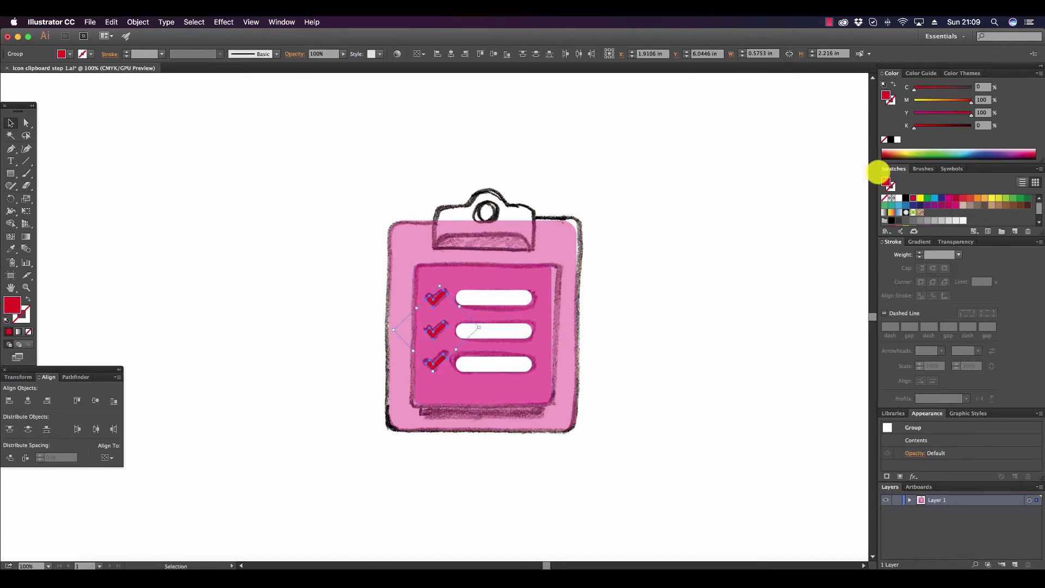
click(896, 196)
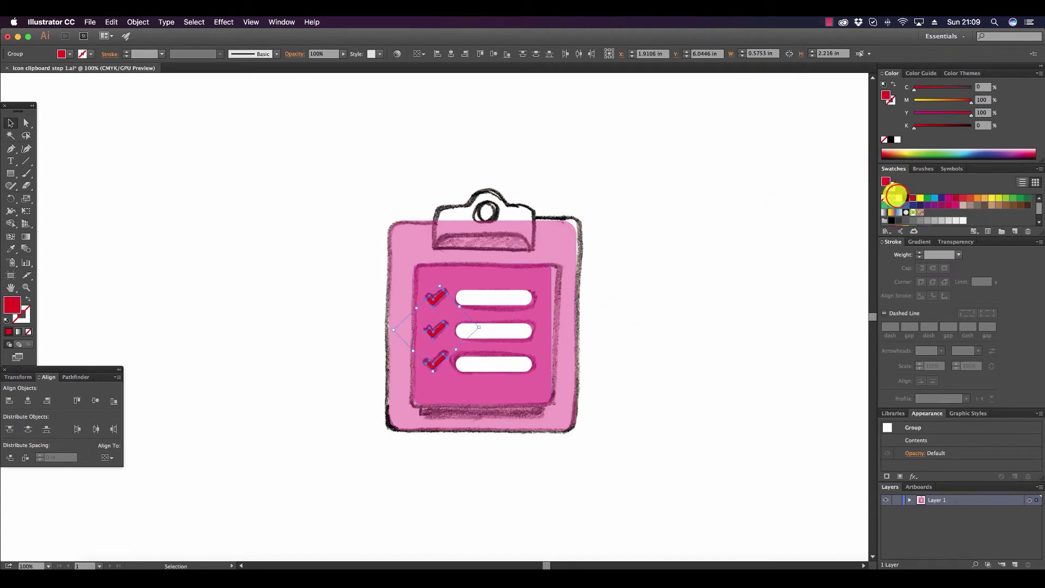
click(698, 326)
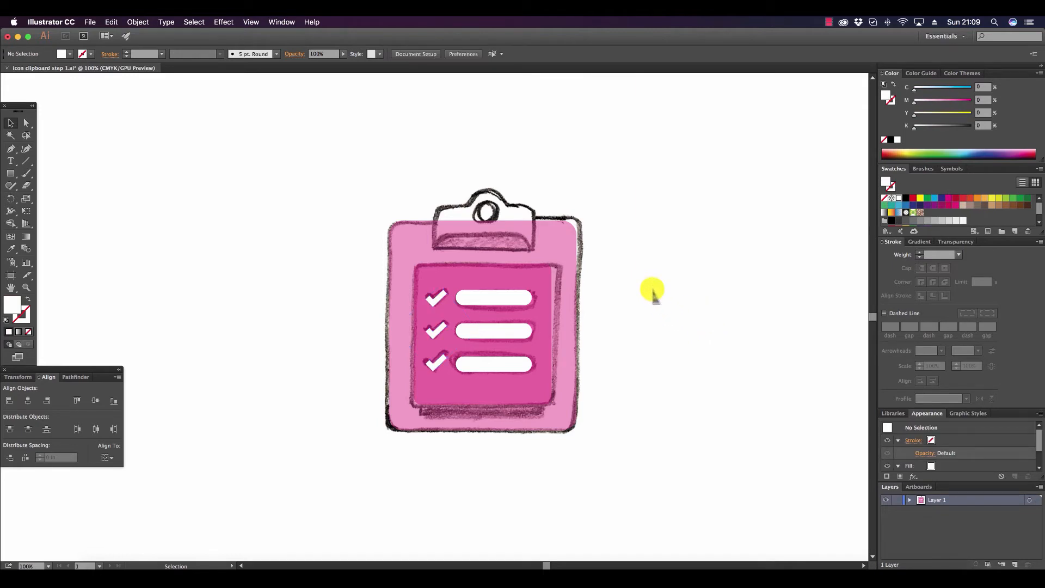
Set the clipboard board's opacity to 100% and fill it with brown (C 35, M 60, Y 80, K 25), and deselect it.
click(569, 245)
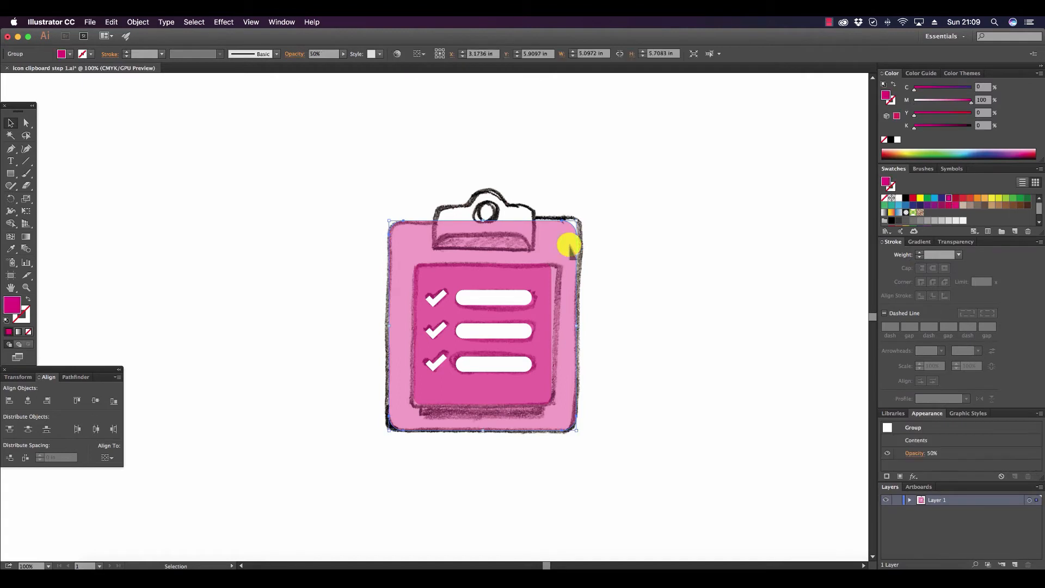
click(955, 242)
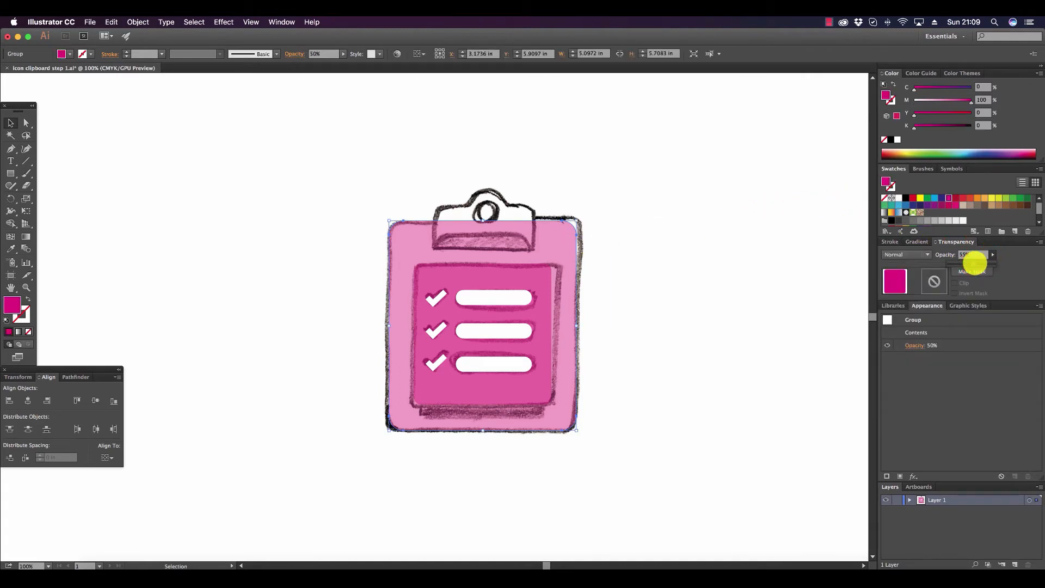
drag(1001, 265, 1006, 264)
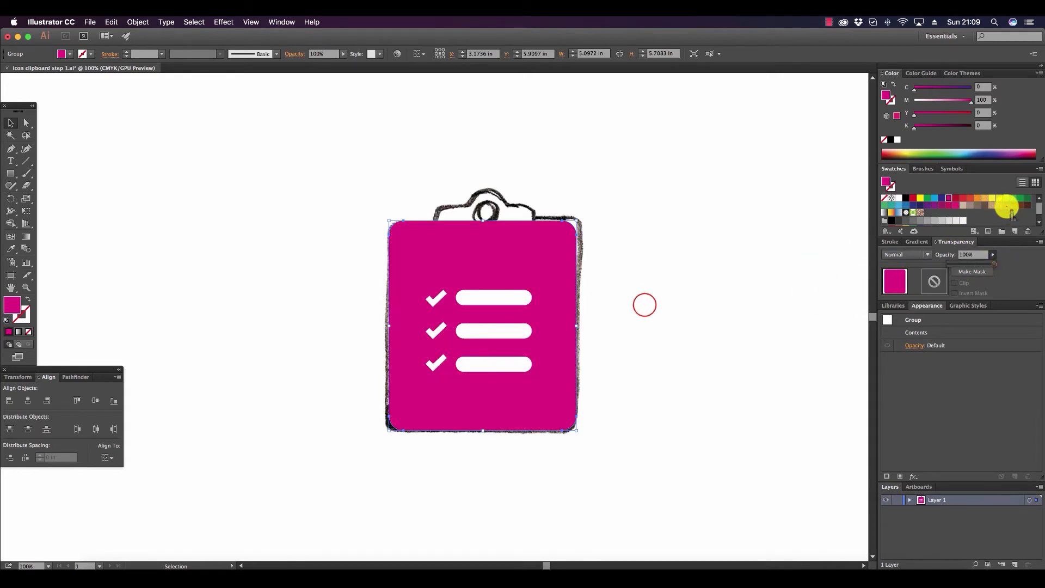
click(1006, 205)
click(618, 303)
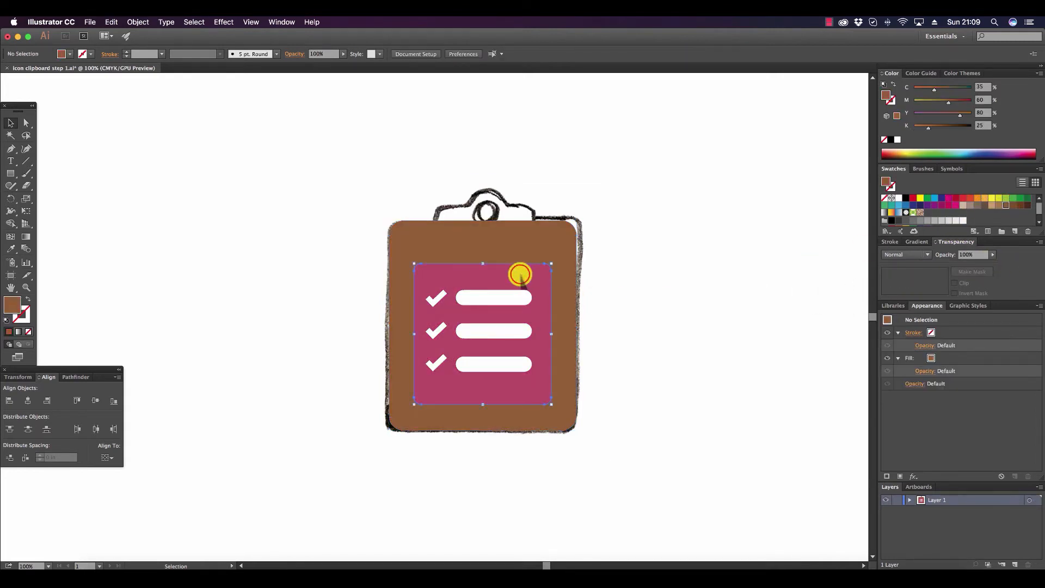
Fill the clipboard's paper with white and set its opacity to 100%.
click(519, 274)
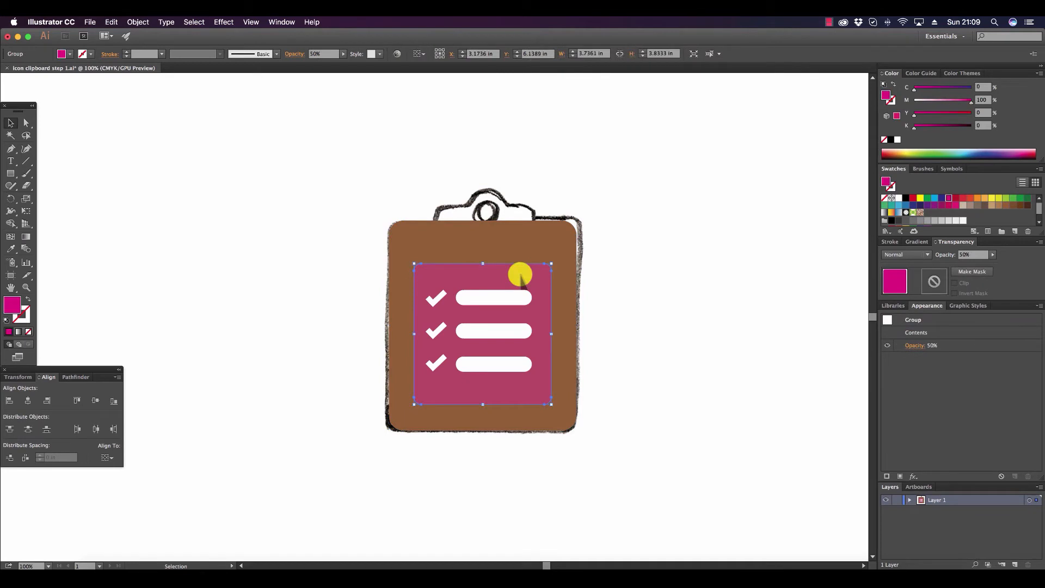
click(898, 198)
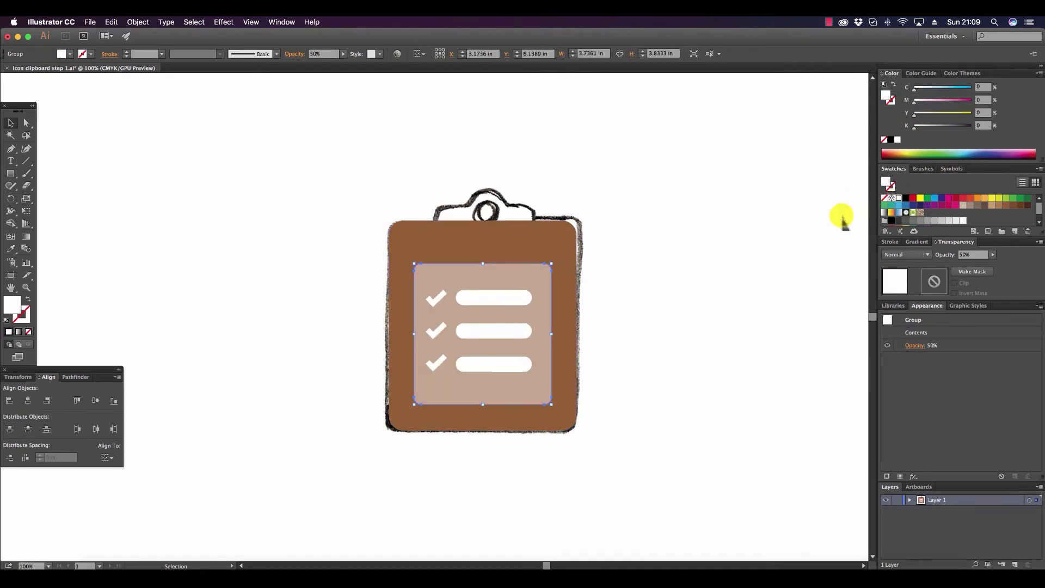
mouse_move(993, 255)
mouse_down()
mouse_move(970, 258)
mouse_move(1001, 264)
mouse_up()
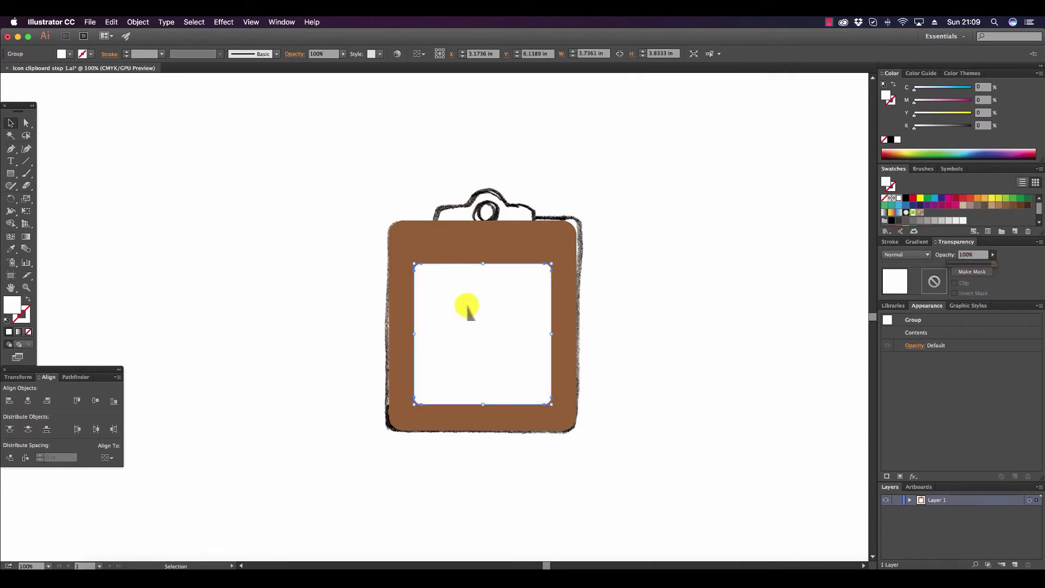
Select all three checkmarks on the paper and fill them with light green (C 50, M 0, Y 100, K 0).
click(435, 297)
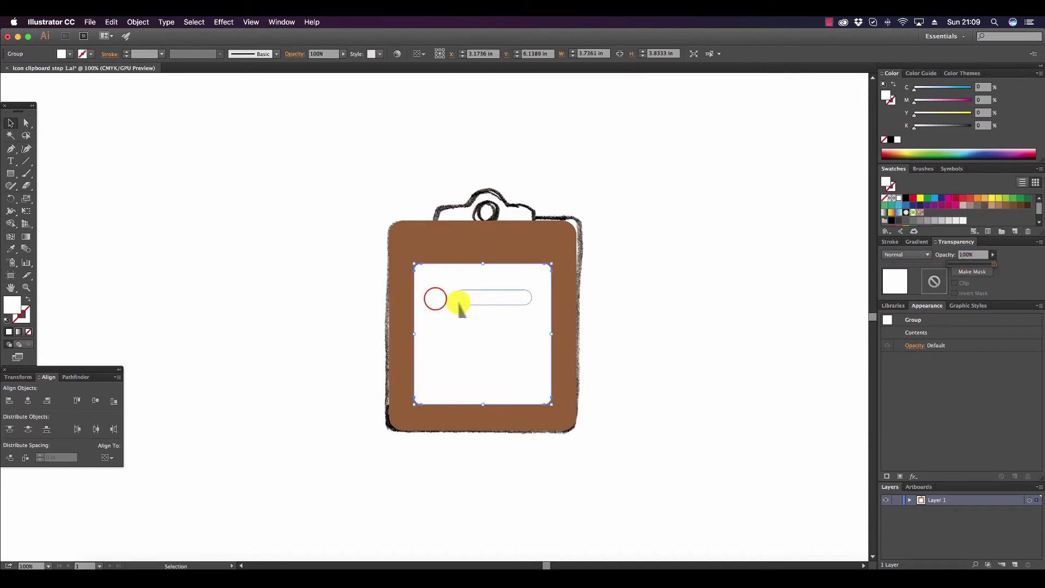
shift+click(436, 333)
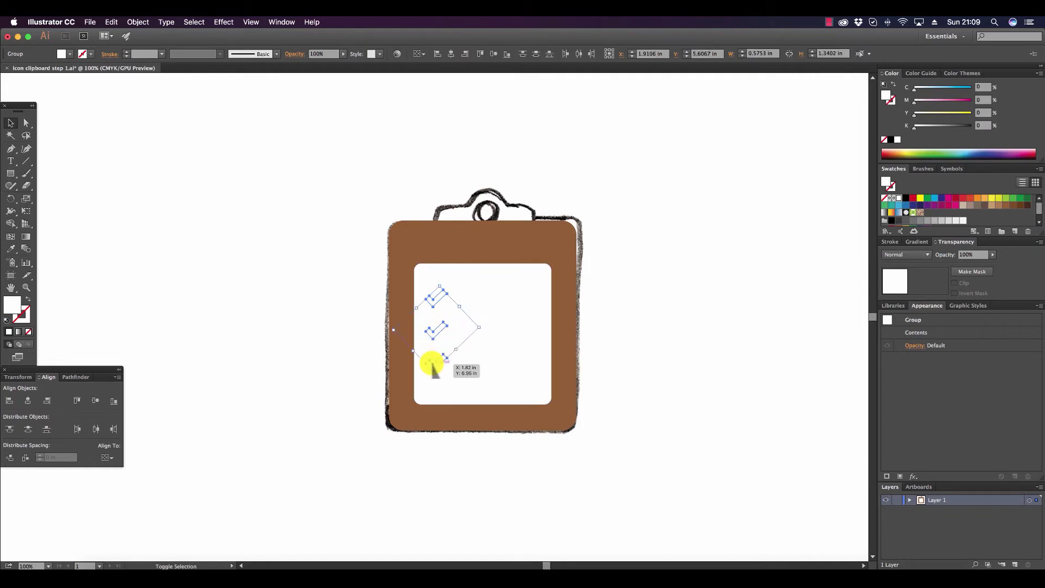
shift+click(433, 363)
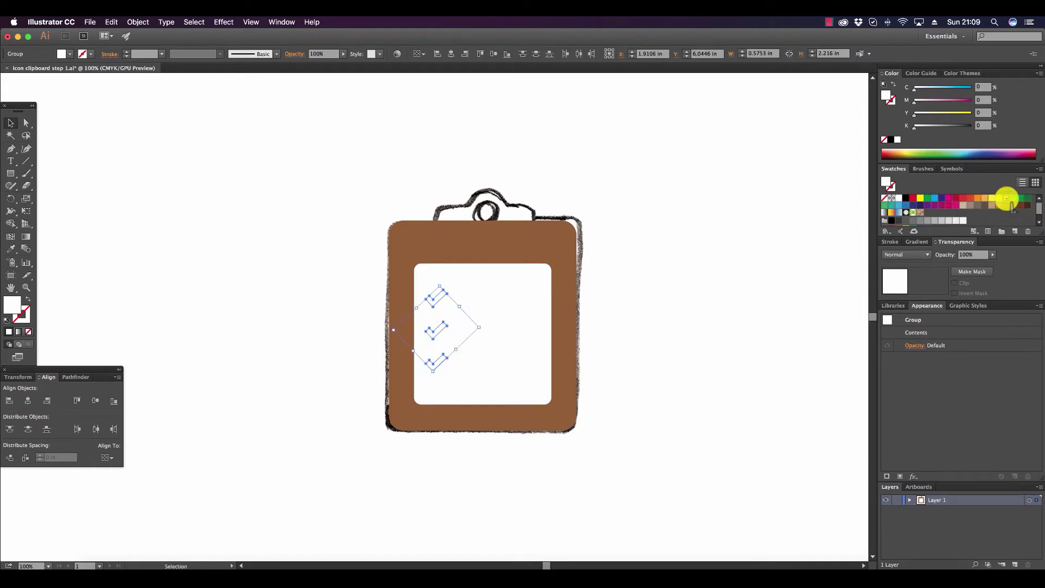
click(1005, 198)
Select the three bars beside the checkmarks and fill them with gray (K 60).
click(489, 298)
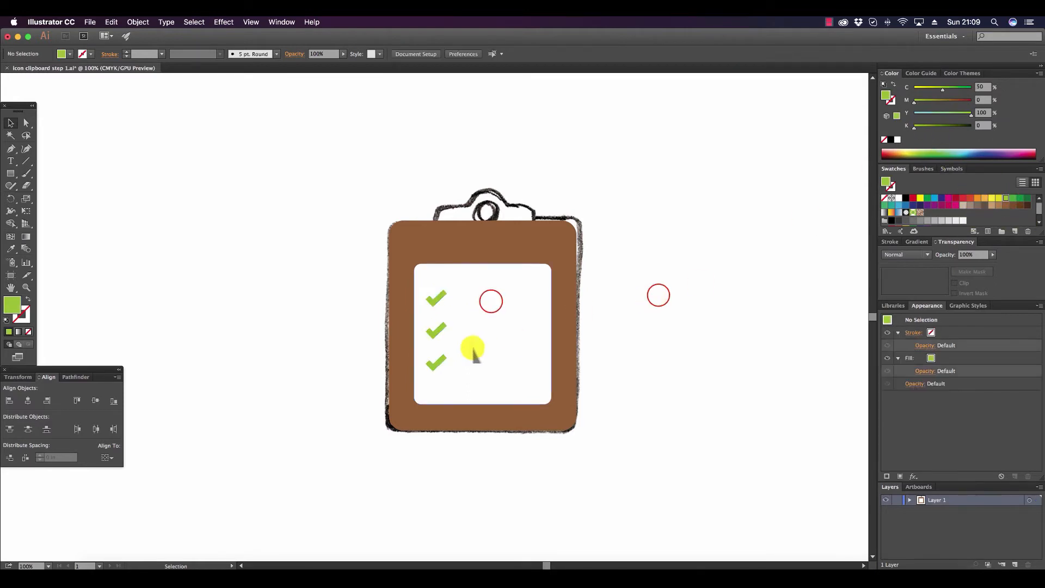
shift+click(491, 329)
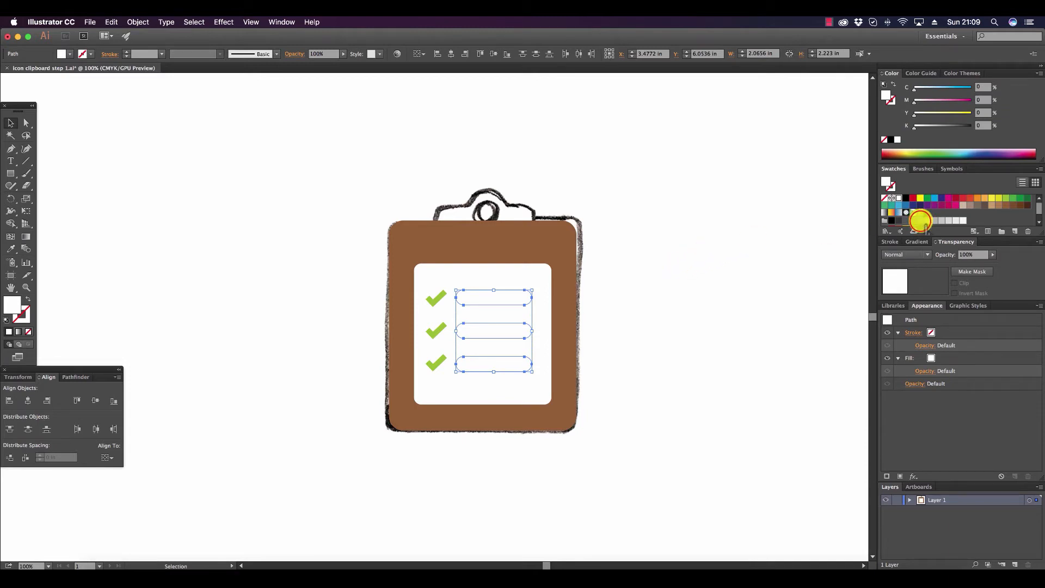
click(919, 221)
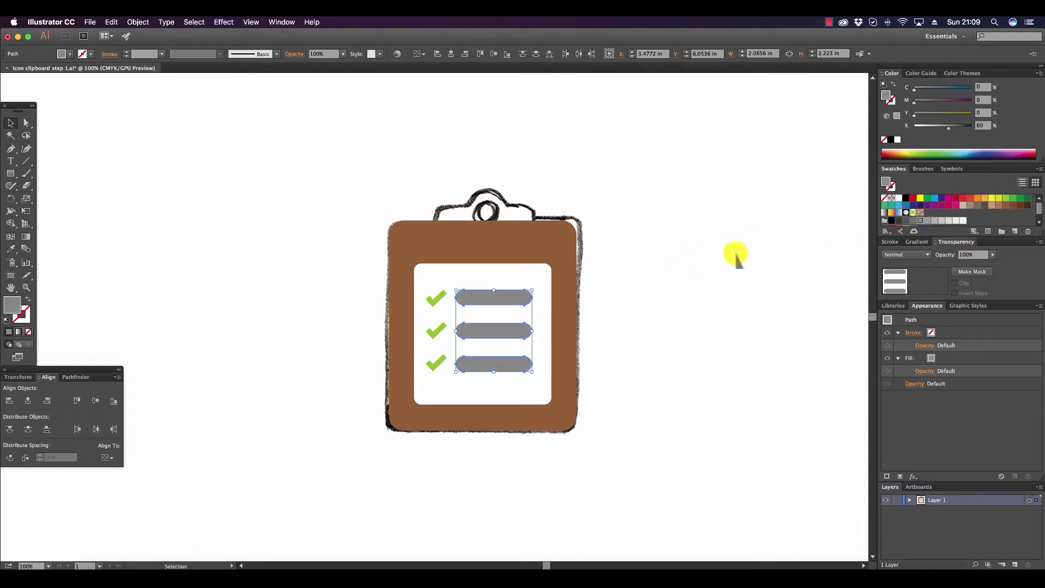
Add the three green checkmarks to the selected gray bars and group them all.
shift+click(433, 299)
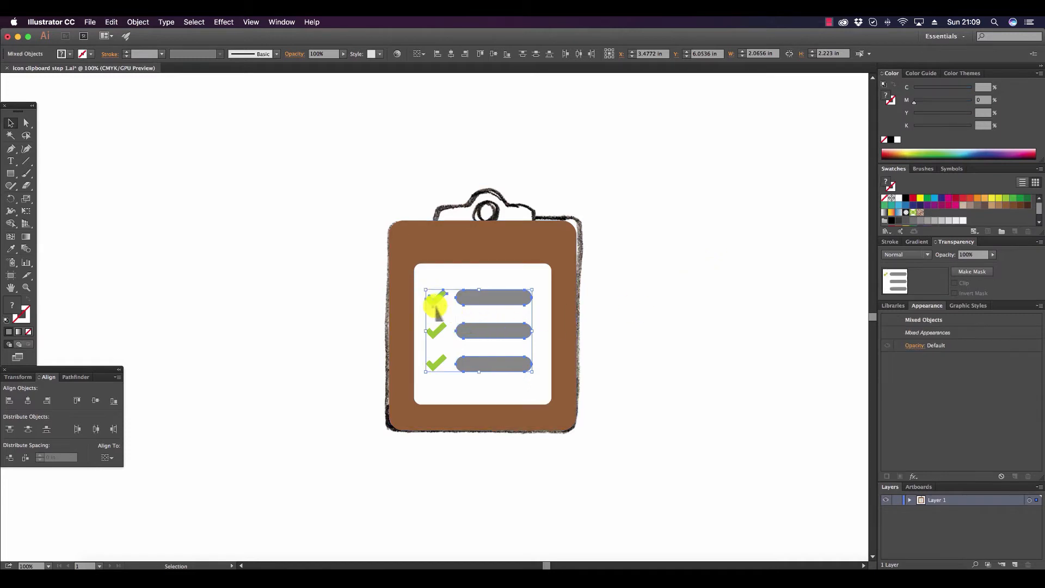
shift+click(433, 330)
shift+click(433, 360)
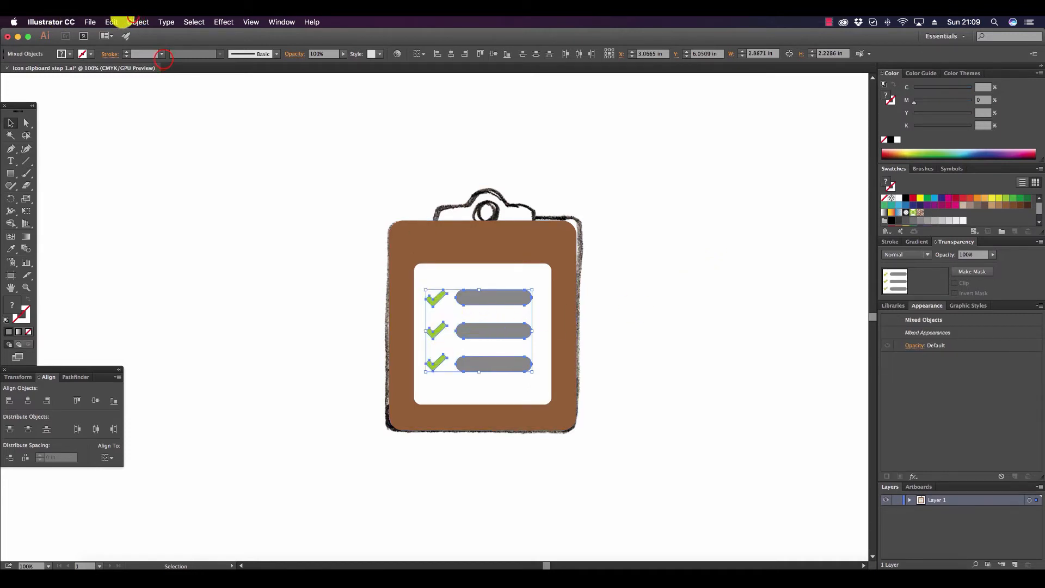
click(137, 22)
click(166, 59)
Group the white paper with the brown board, and group the result with the checkmarks and bars.
click(533, 271)
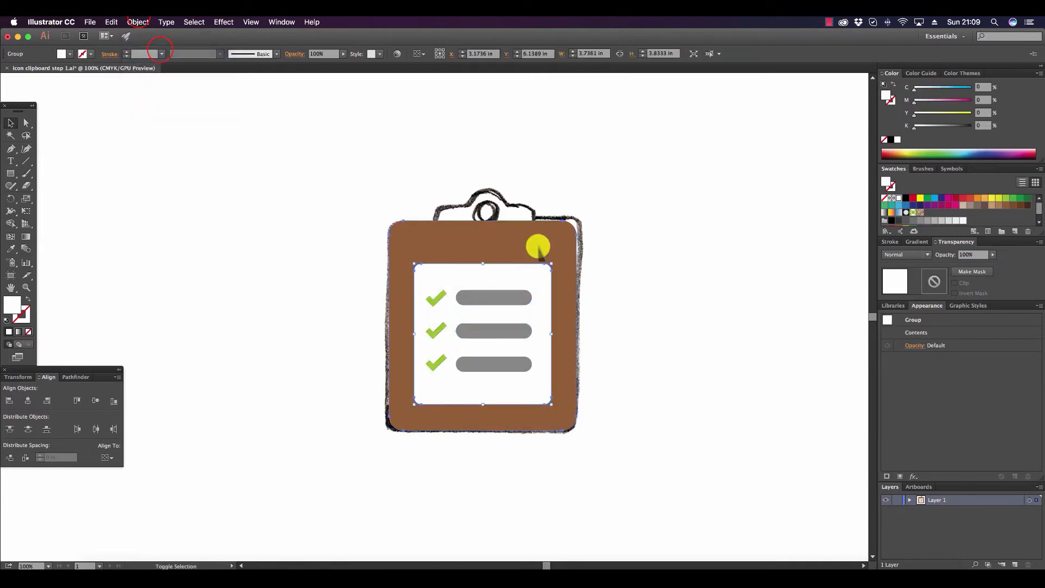
shift+click(538, 247)
click(138, 22)
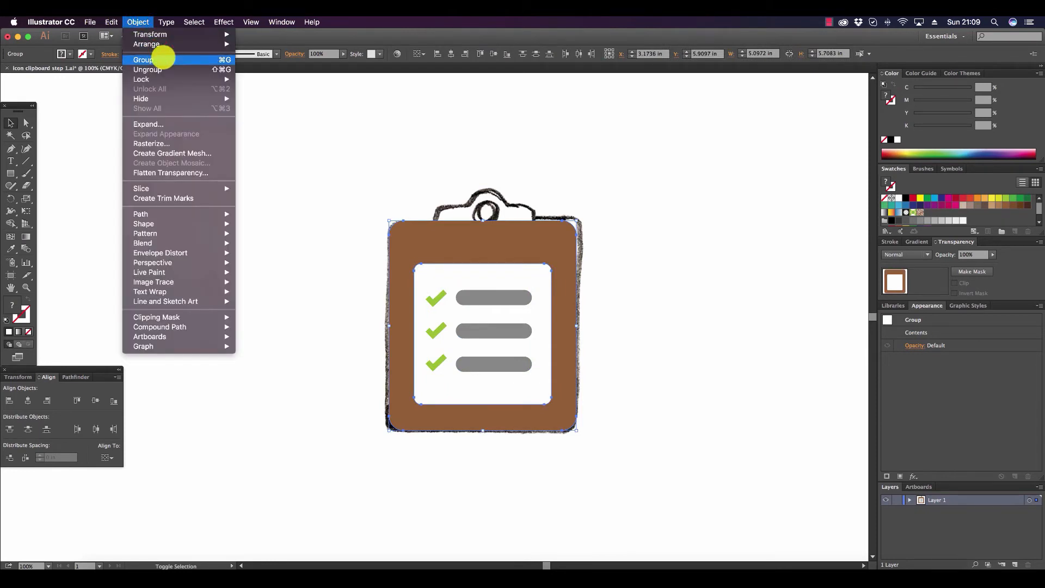
click(164, 59)
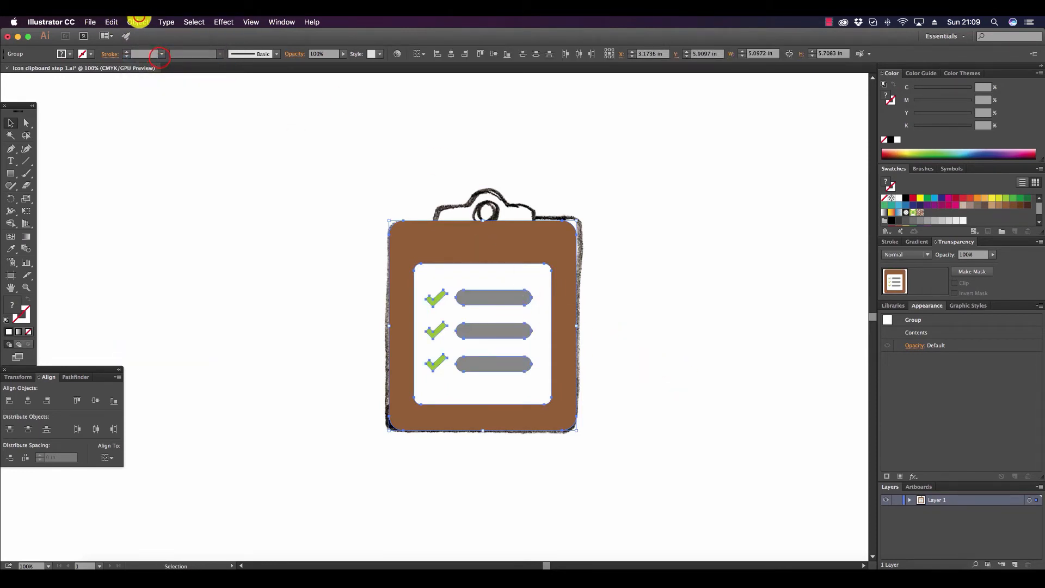
click(140, 20)
click(159, 58)
Lower the whole clipboard group's opacity to 51% to reveal the sketch, and deselect it.
click(992, 254)
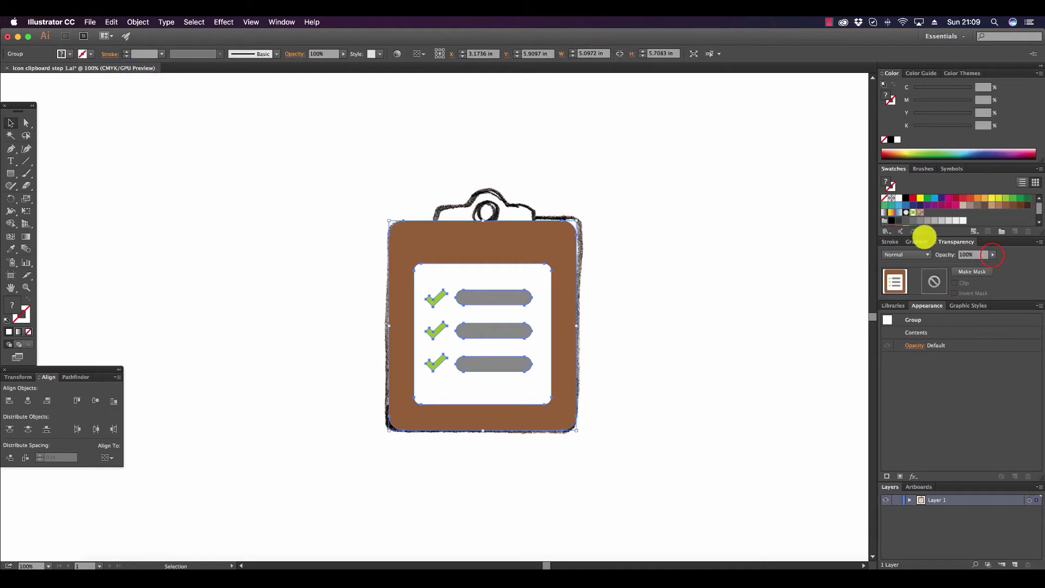
click(991, 255)
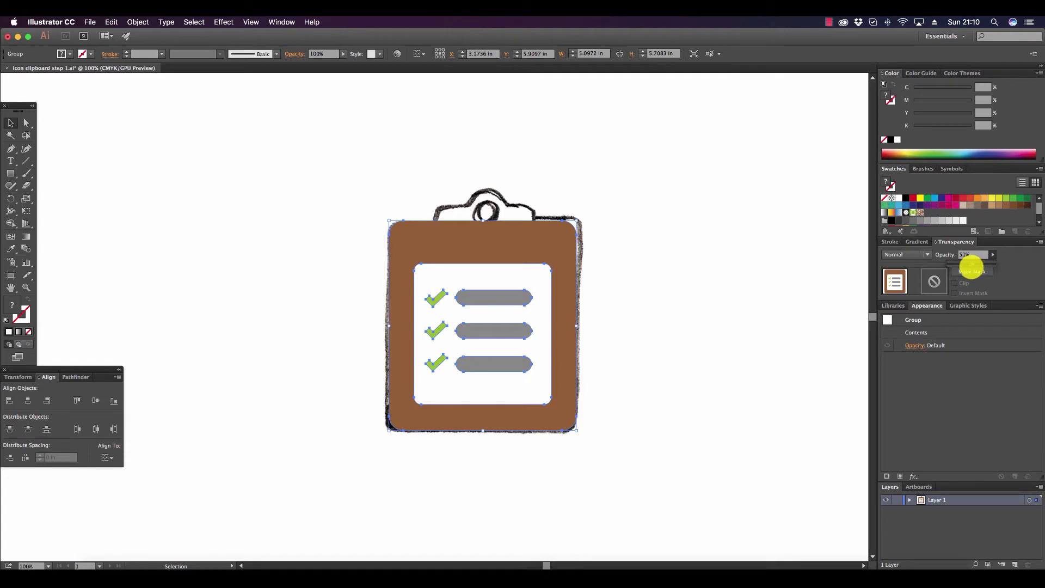
drag(971, 264, 971, 265)
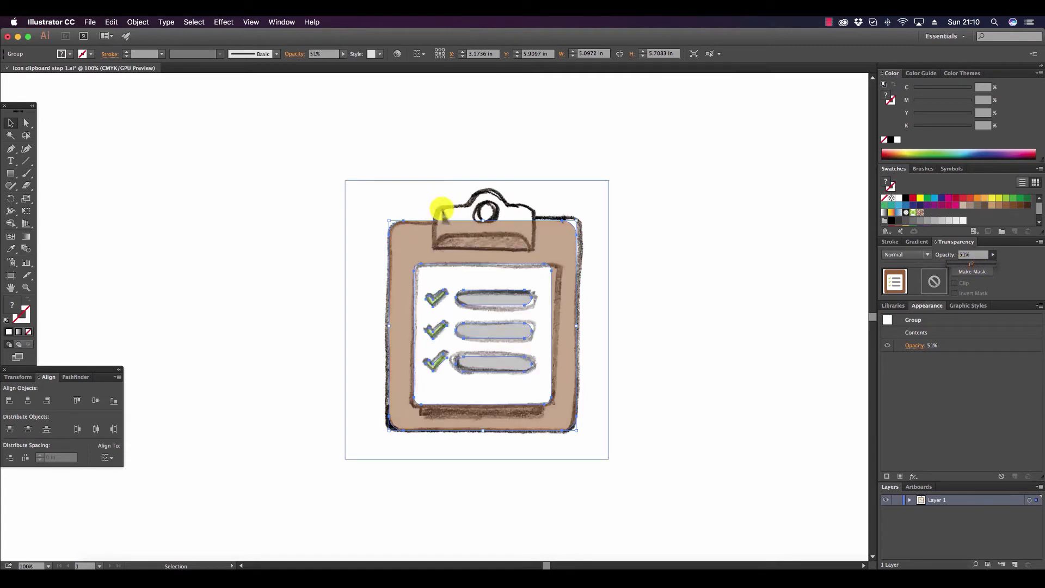
click(685, 291)
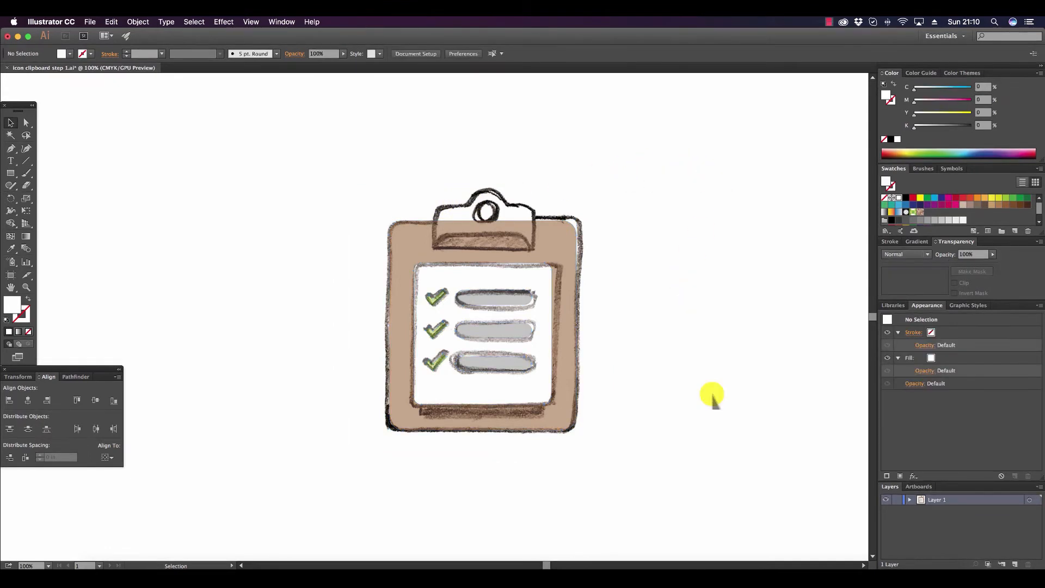
Draw a circle about 0.9 in wide over the rounded top of the sketched clip and fill it with red.
drag(10, 173, 34, 197)
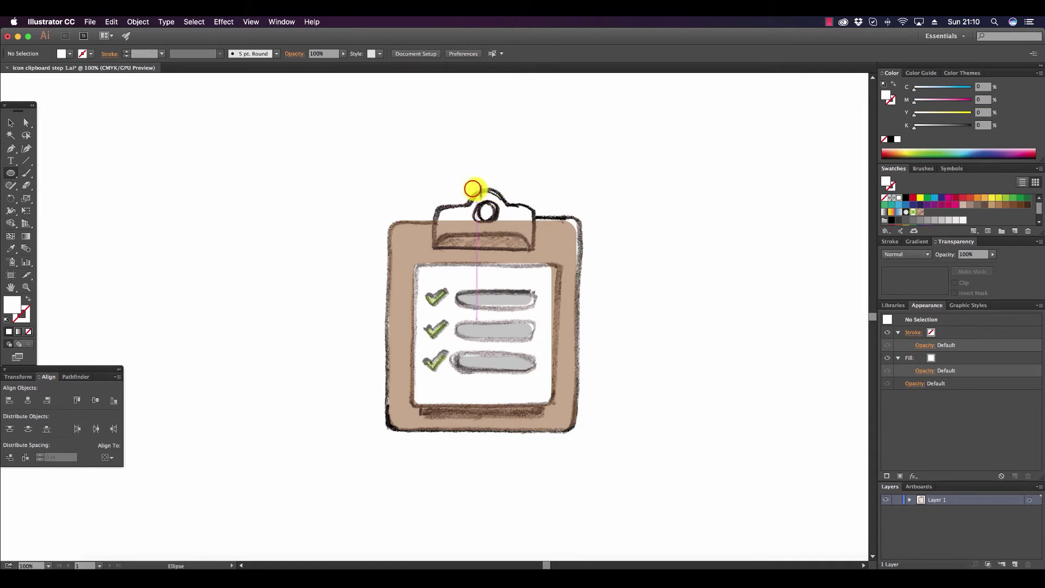
drag(472, 188, 506, 208)
click(11, 123)
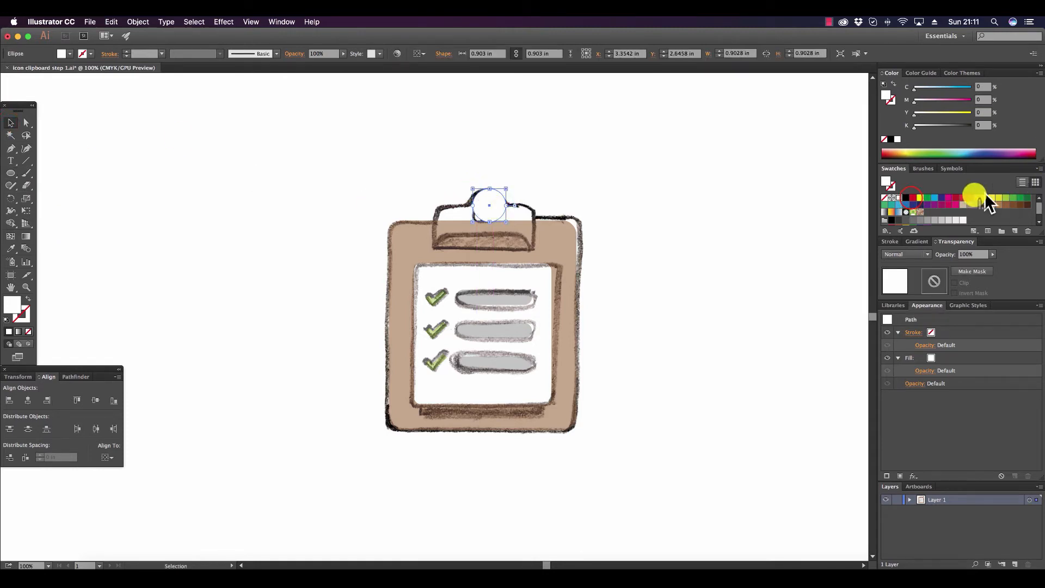
click(911, 198)
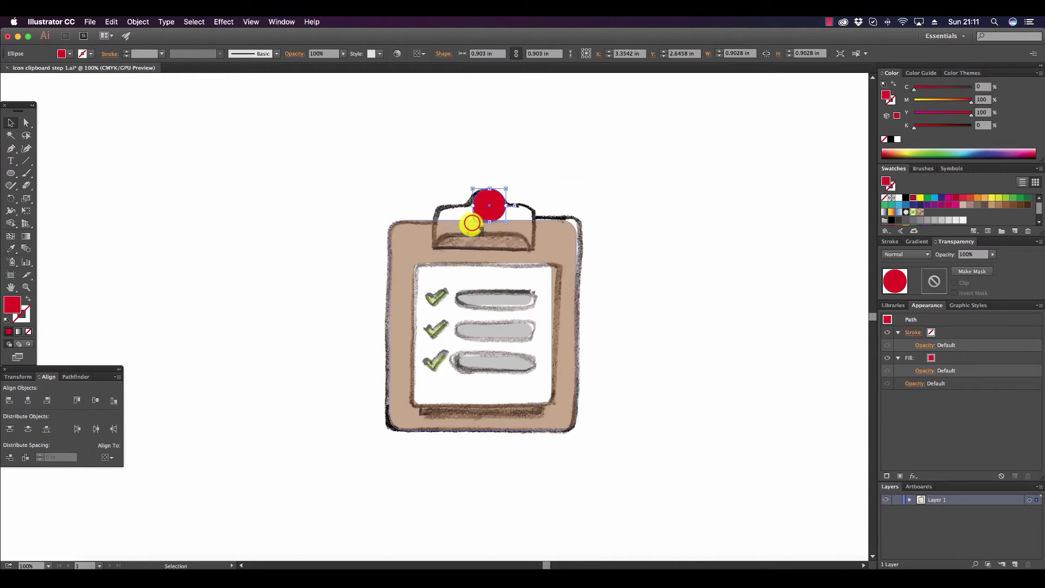
Enlarge the red circle to about 1 in to match the sketched clip's rounded top, and deselect it.
drag(472, 223, 469, 227)
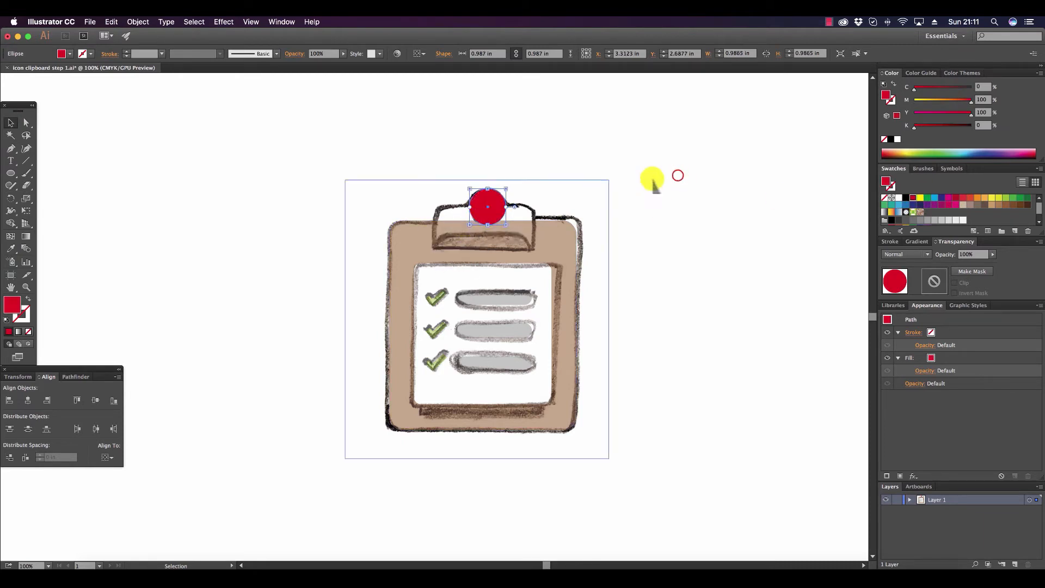
click(677, 176)
click(476, 217)
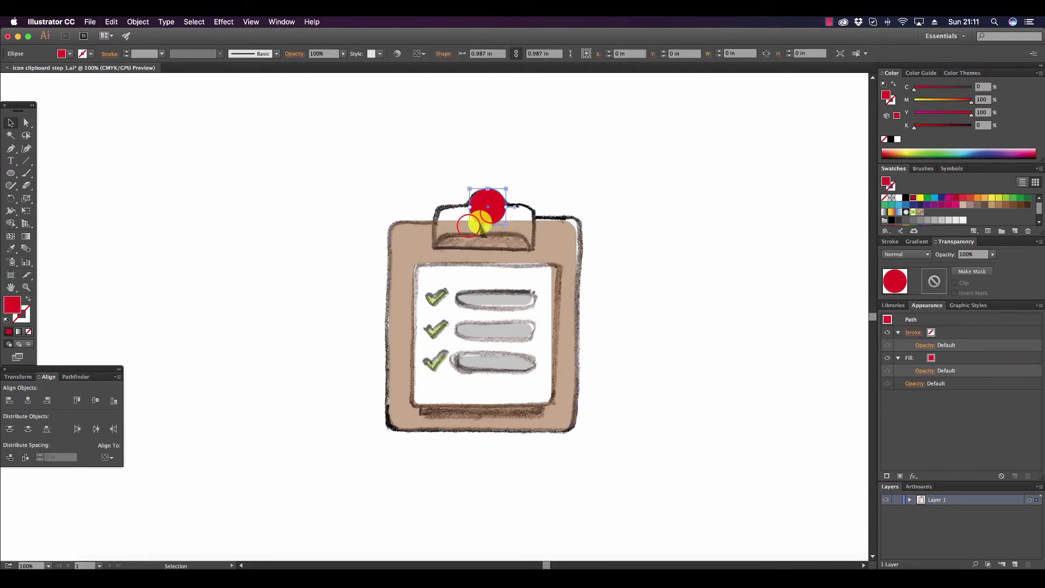
drag(471, 226, 467, 227)
click(633, 161)
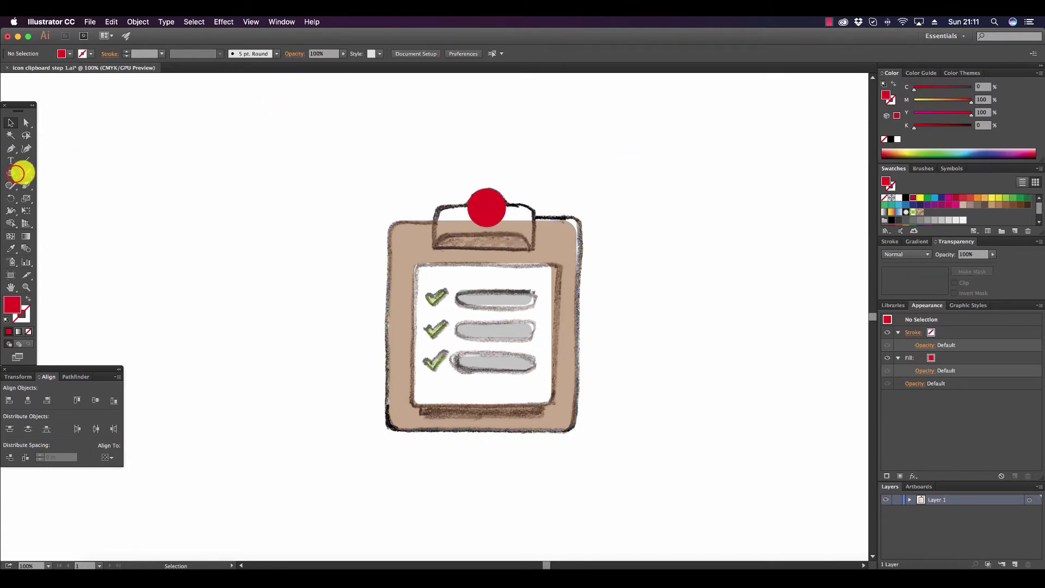
Draw a rounded rectangle about 2.76 by 1.59 in over the sketched clip body and flatten its transparency with the Medium Resolution preset.
drag(15, 173, 47, 184)
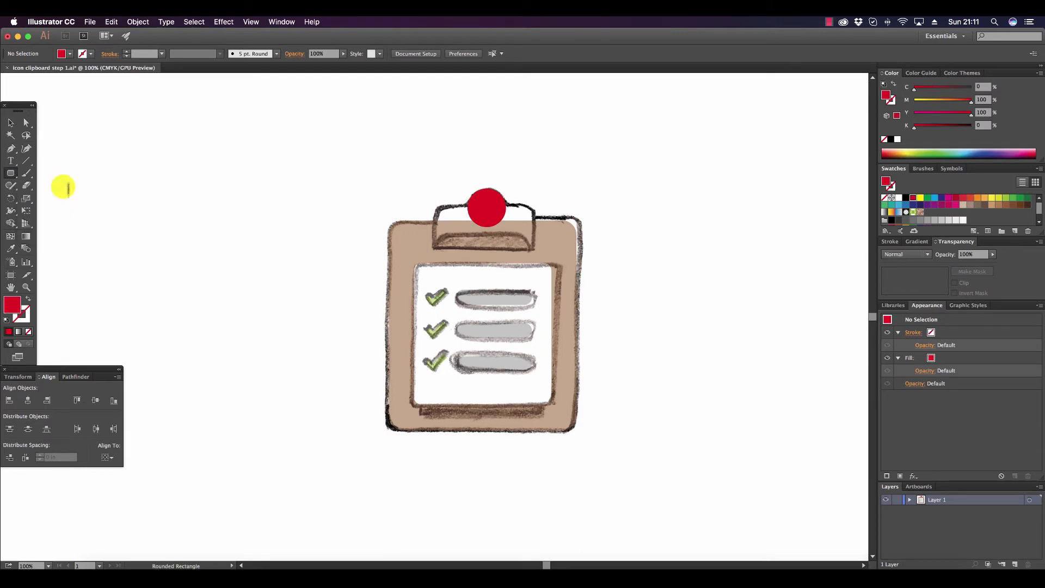
click(433, 207)
drag(433, 207, 535, 267)
click(11, 123)
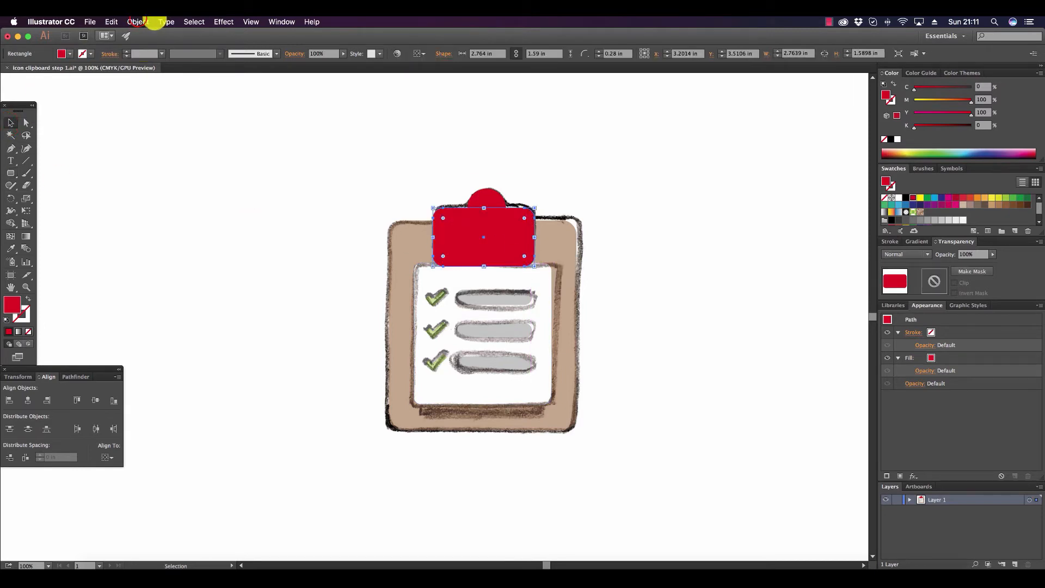
click(139, 22)
click(203, 173)
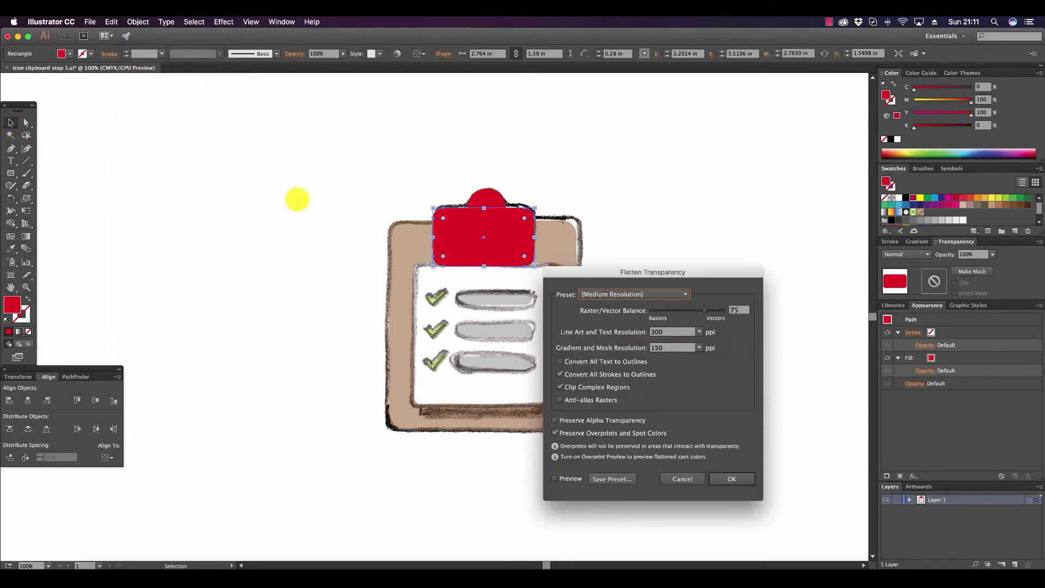
click(735, 480)
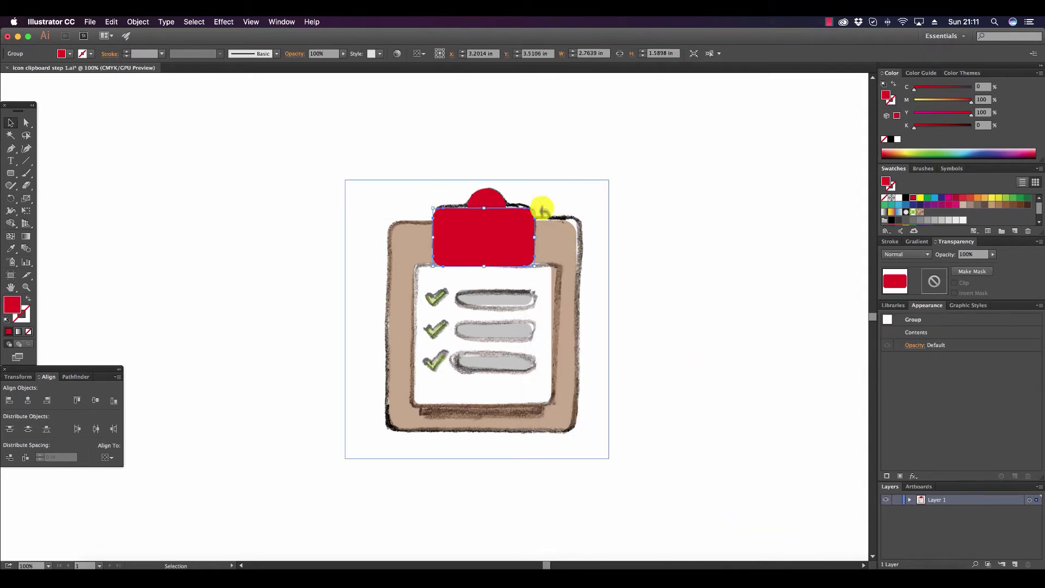
Align the red circle and rounded rectangle on their horizontal centers, and nudge both slightly up.
click(718, 217)
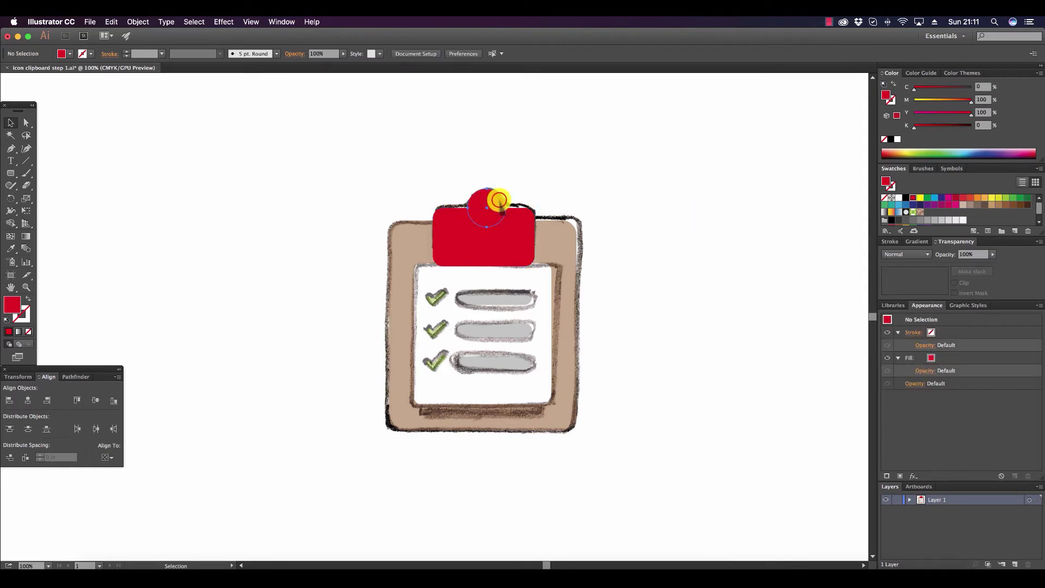
click(499, 201)
shift+click(503, 243)
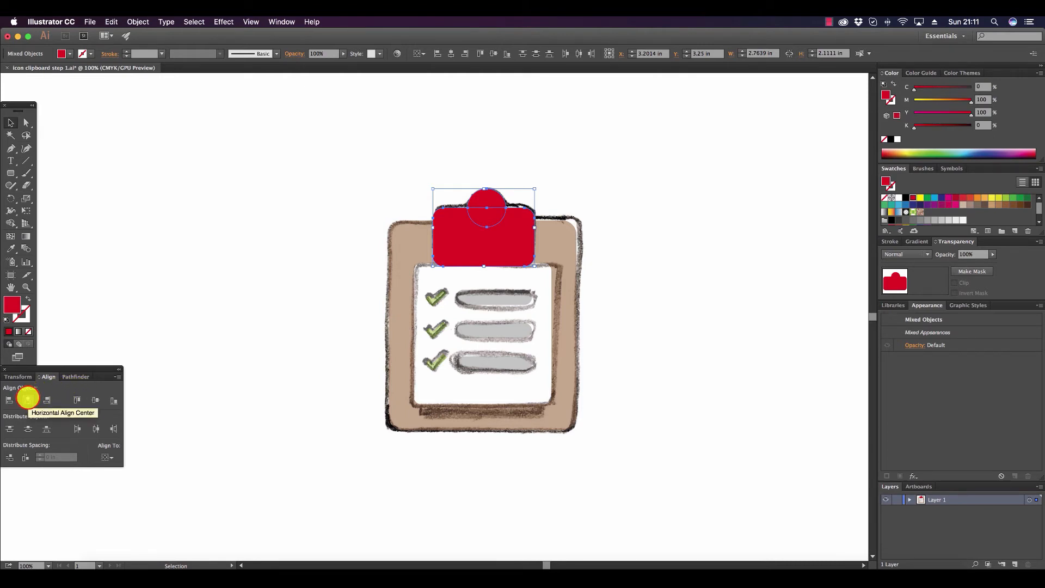
click(28, 398)
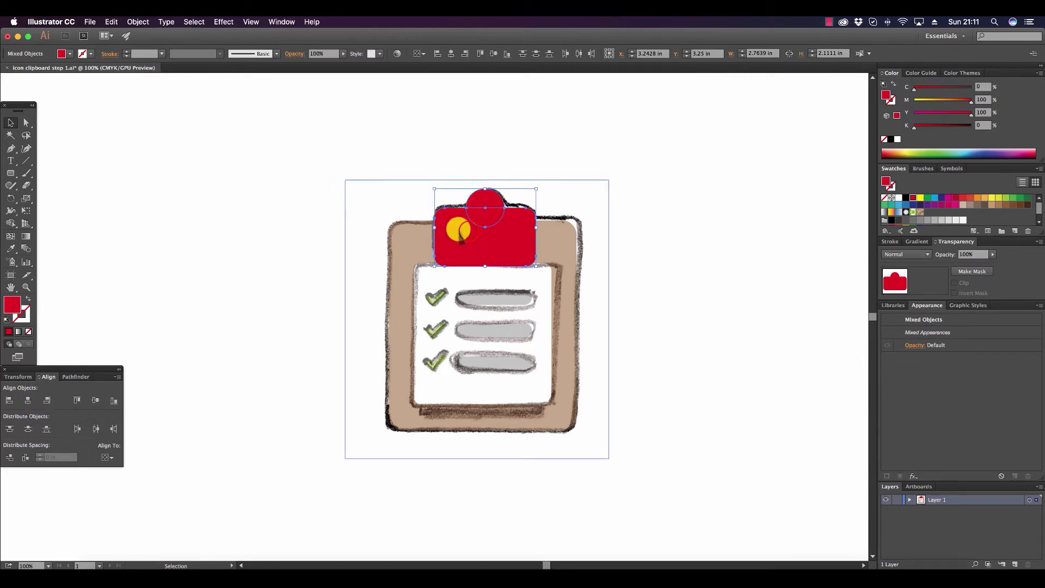
drag(469, 232, 468, 232)
Ungroup the selected clip shapes and deselect them.
click(146, 22)
click(163, 66)
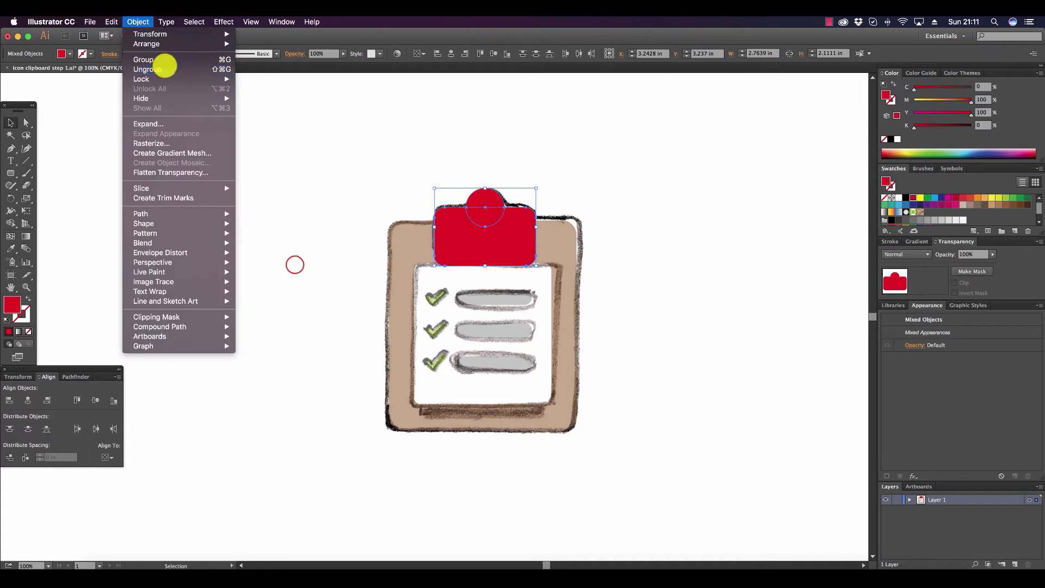
click(294, 265)
Draw a rectangle about 3.53 by 1.56 in across the clip body's lower part, subtract it with Minus Front, and deselect.
drag(12, 171, 35, 171)
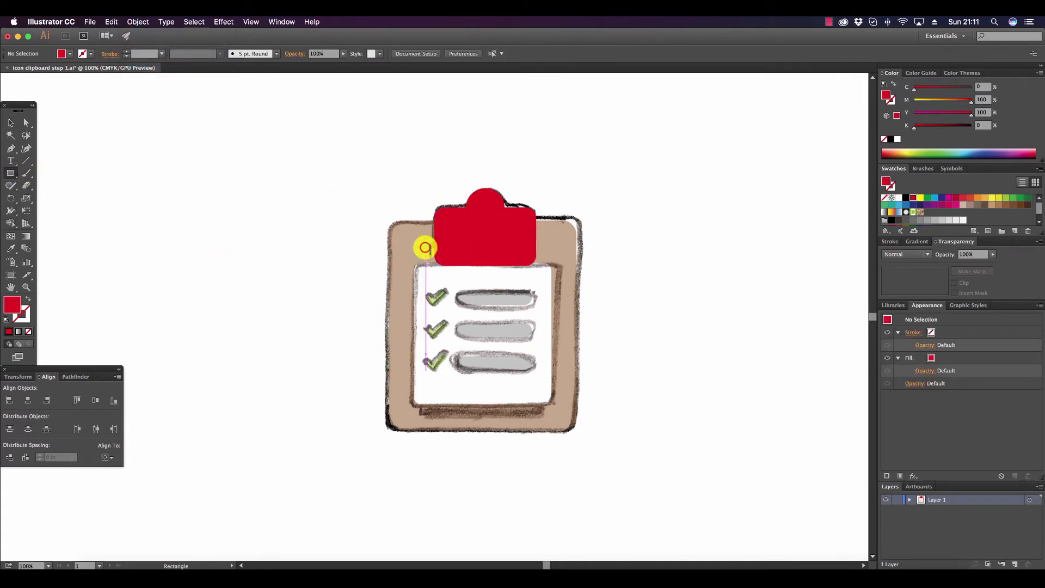
drag(425, 248, 555, 305)
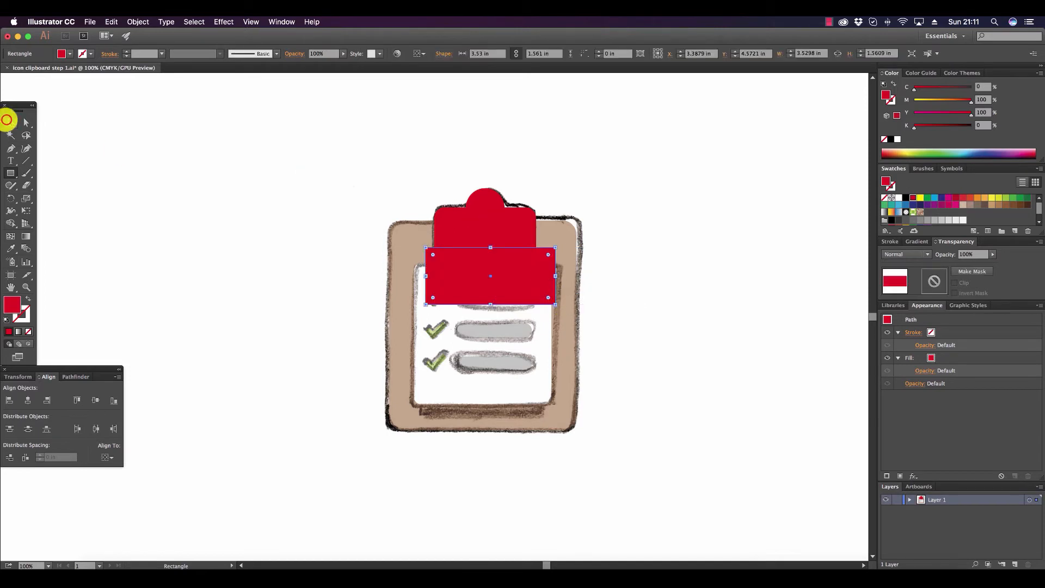
click(6, 119)
shift+click(486, 232)
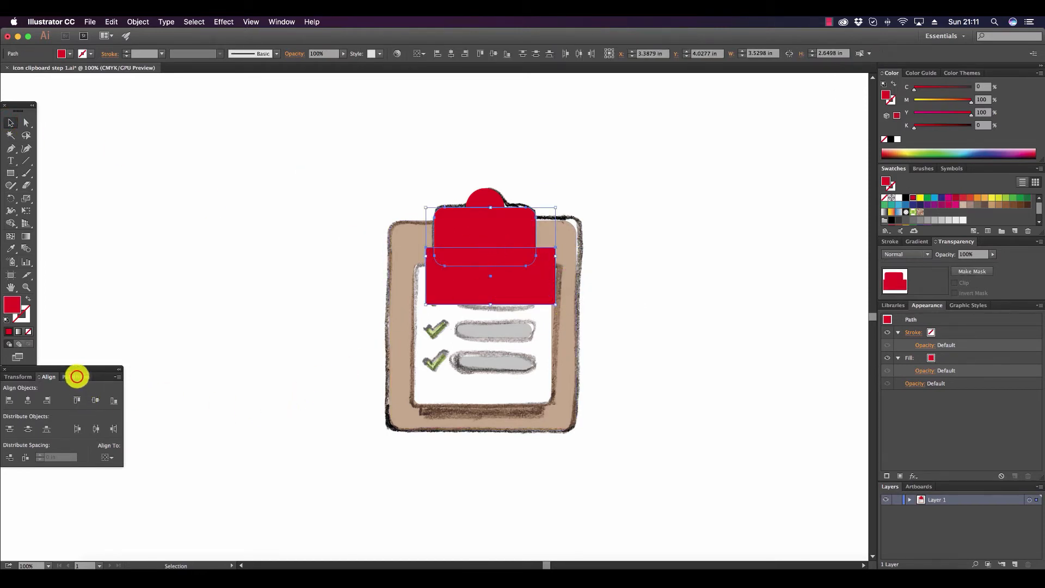
click(76, 377)
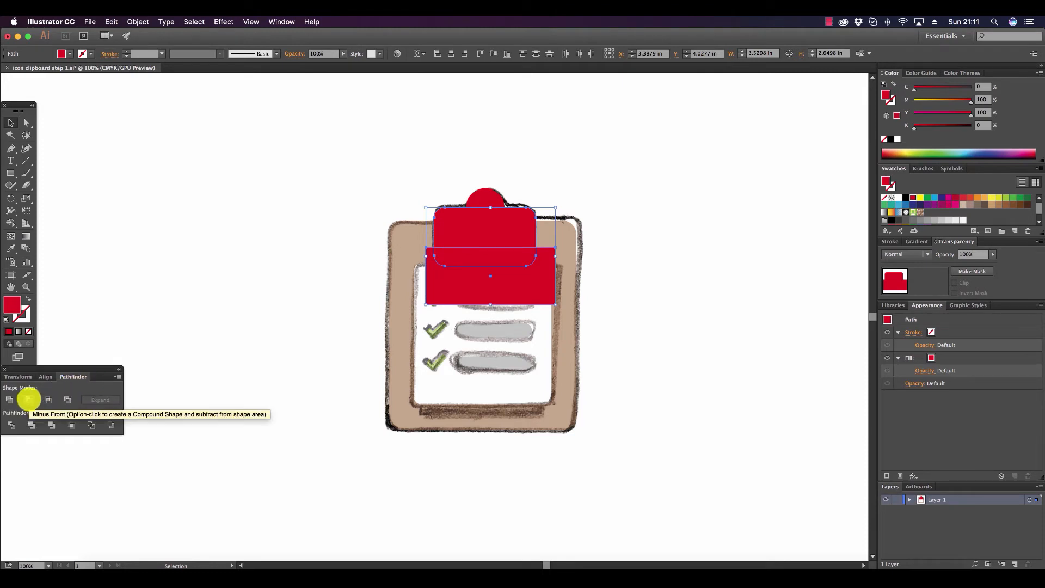
click(29, 399)
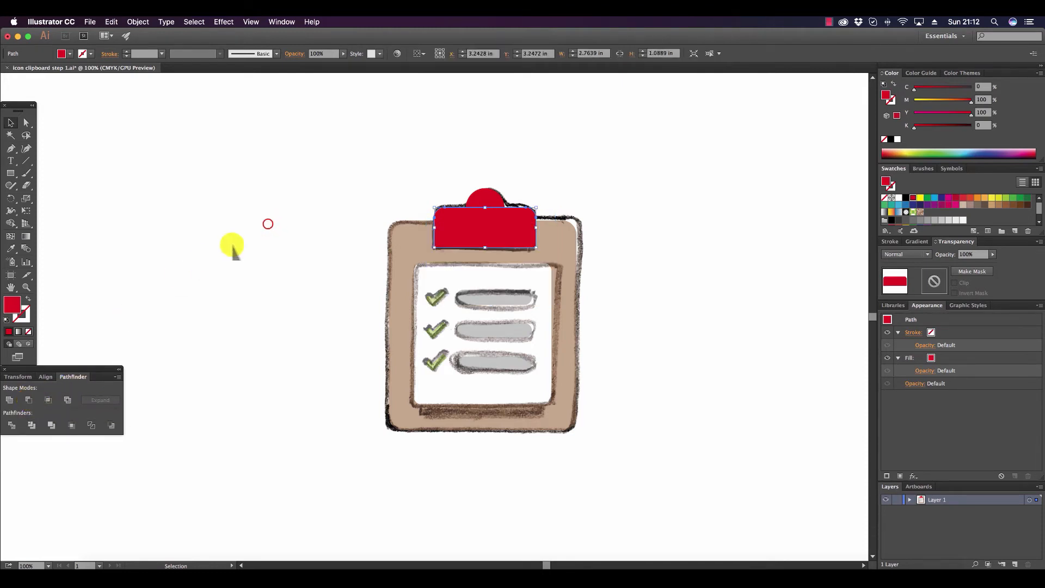
click(279, 230)
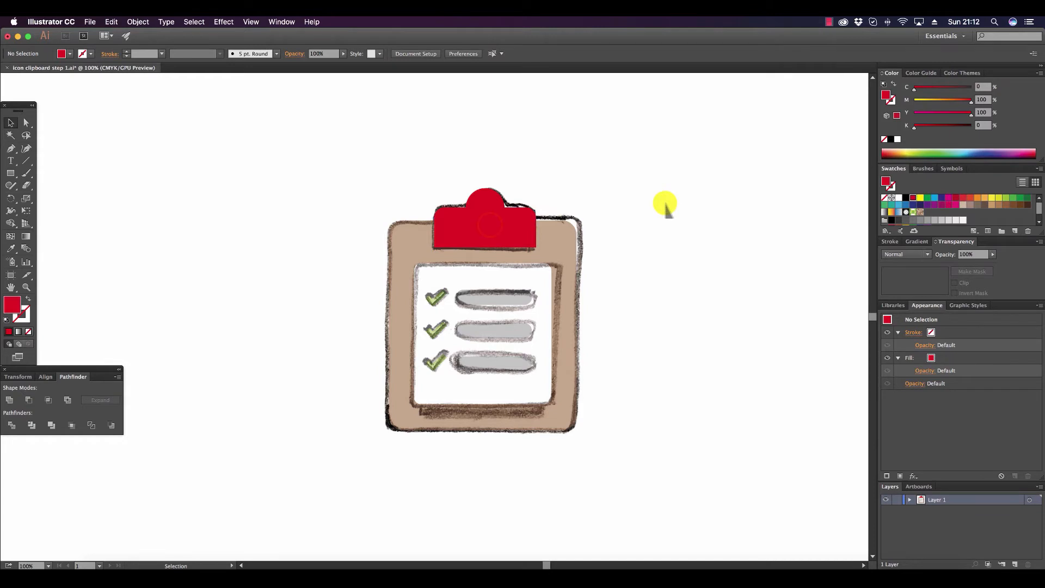
Combine the red circle and the trimmed clip body into a compound shape and expand it into one path.
click(488, 206)
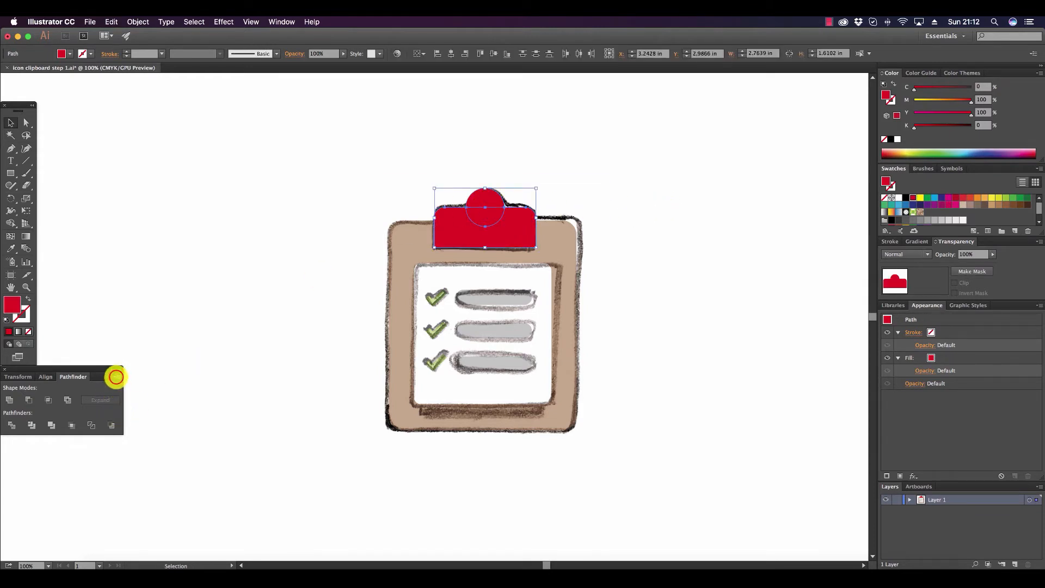
click(117, 377)
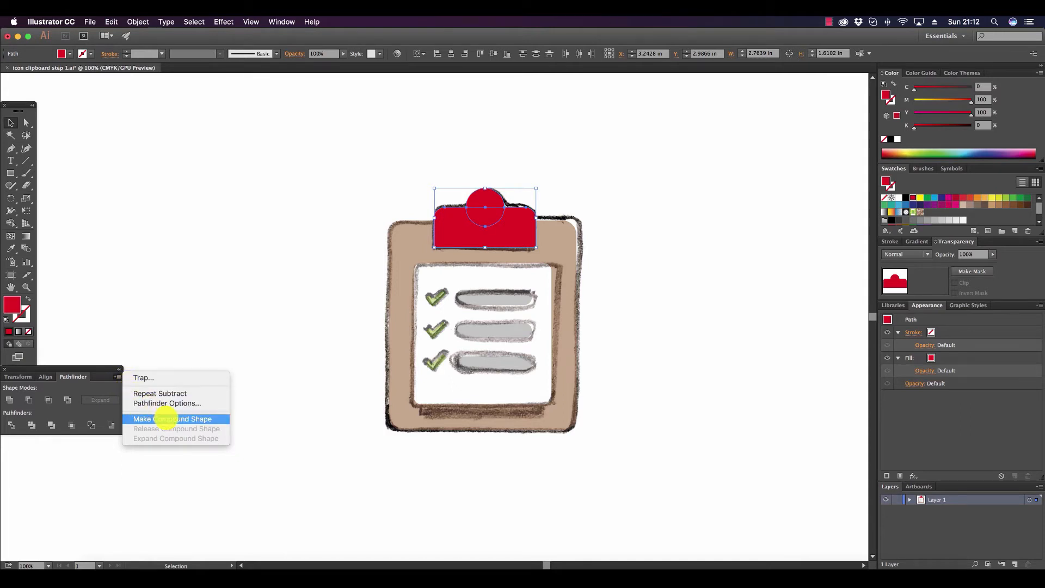
click(166, 418)
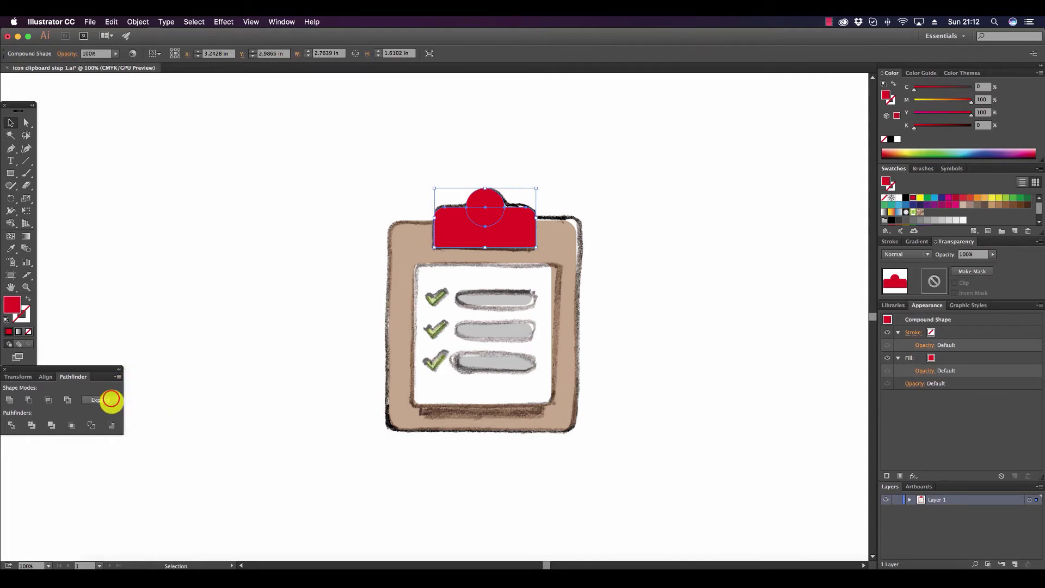
click(111, 399)
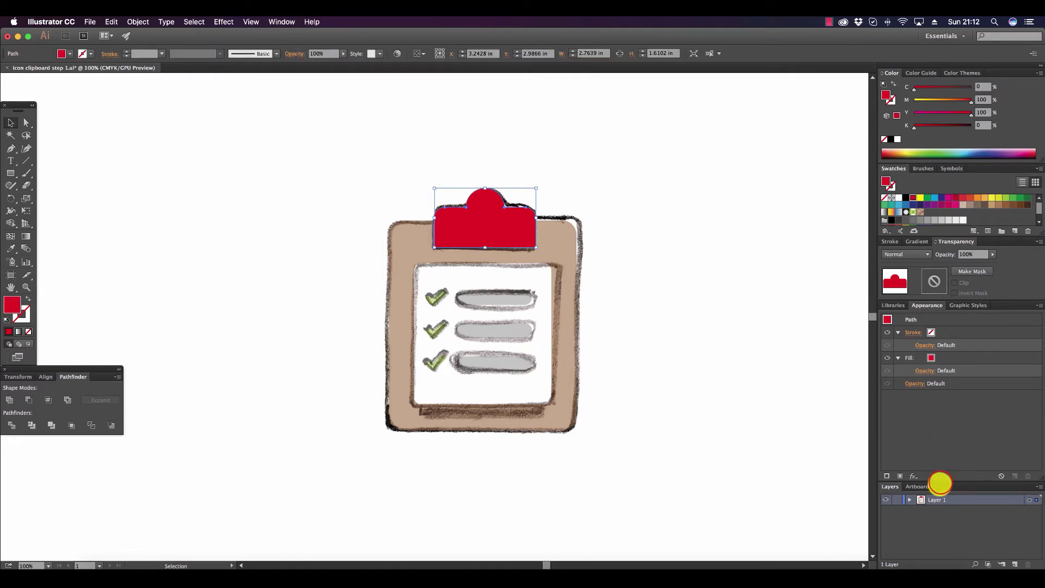
Lower the clip's opacity to 49% and draw a circle about 0.52 in wide over the sketched hole.
drag(940, 482, 940, 459)
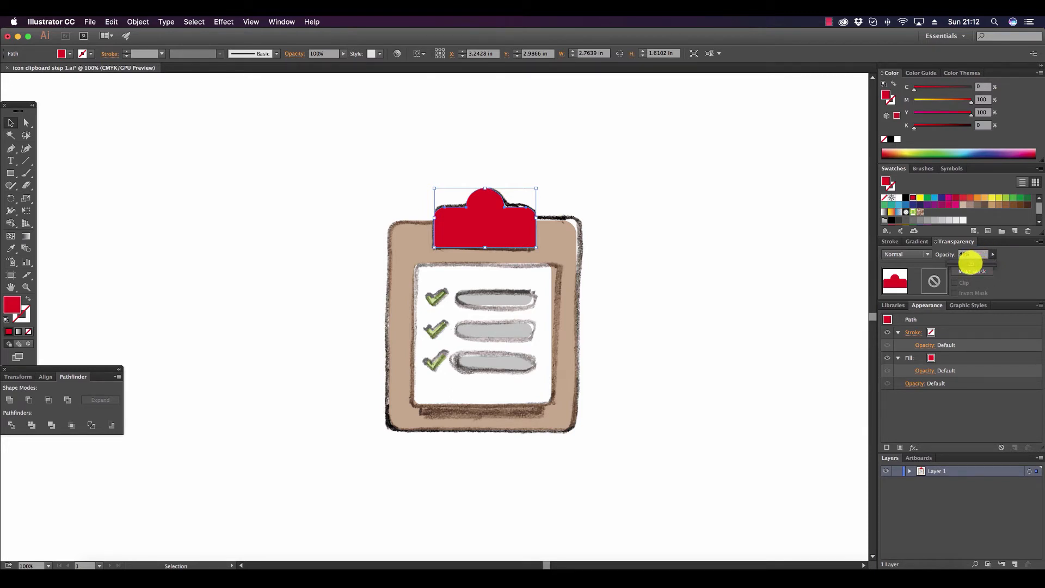
click(668, 250)
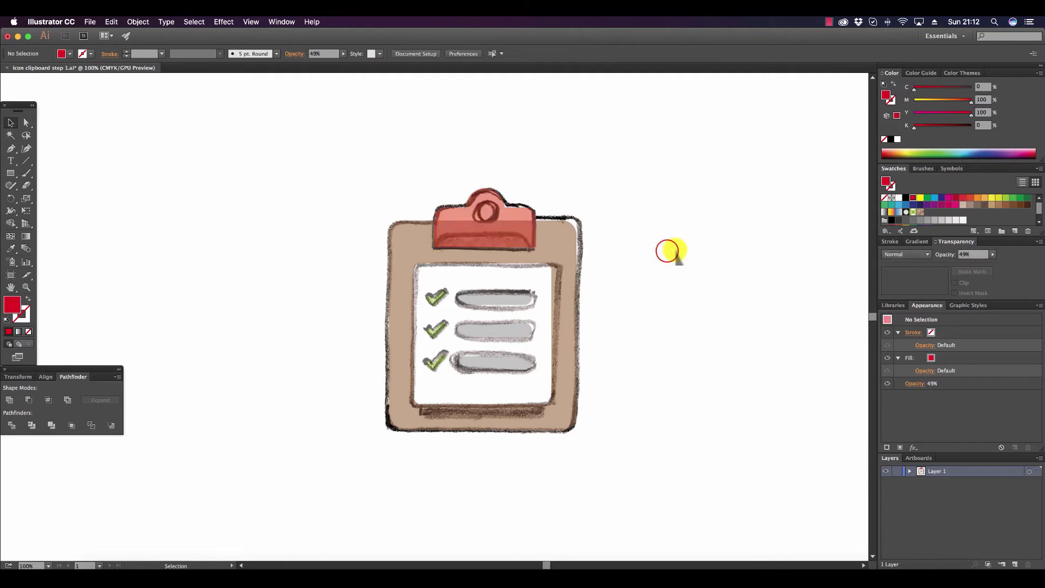
drag(10, 175, 46, 197)
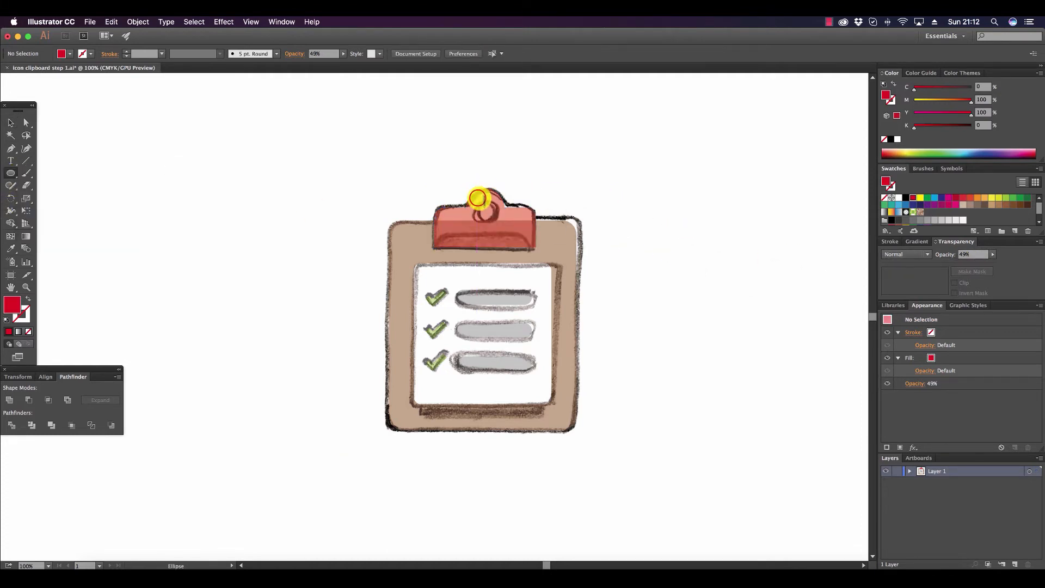
drag(478, 198, 496, 216)
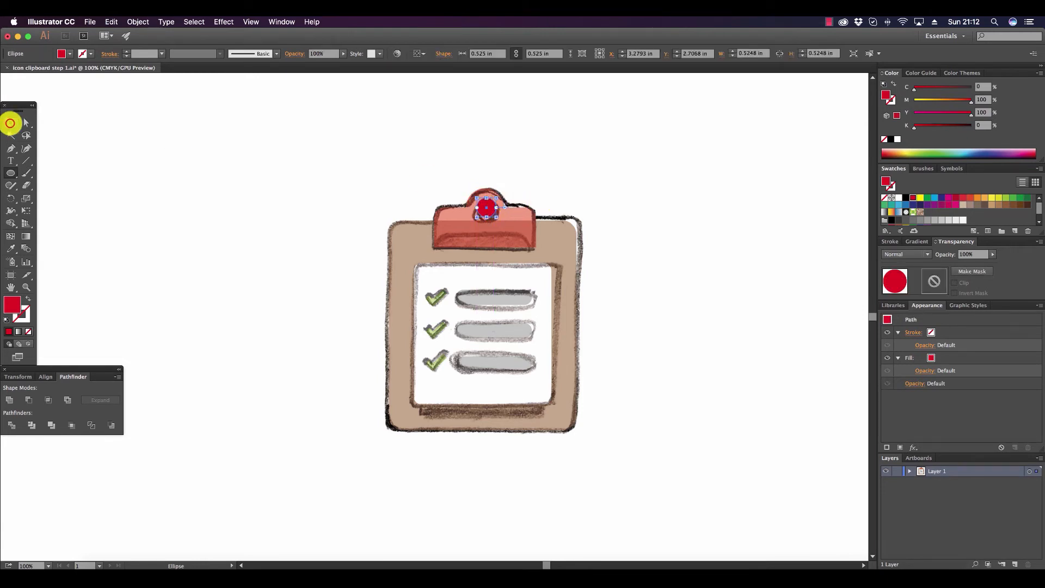
click(10, 123)
click(627, 158)
Restore the red clip to full opacity and fill the small hole circle with white.
click(523, 223)
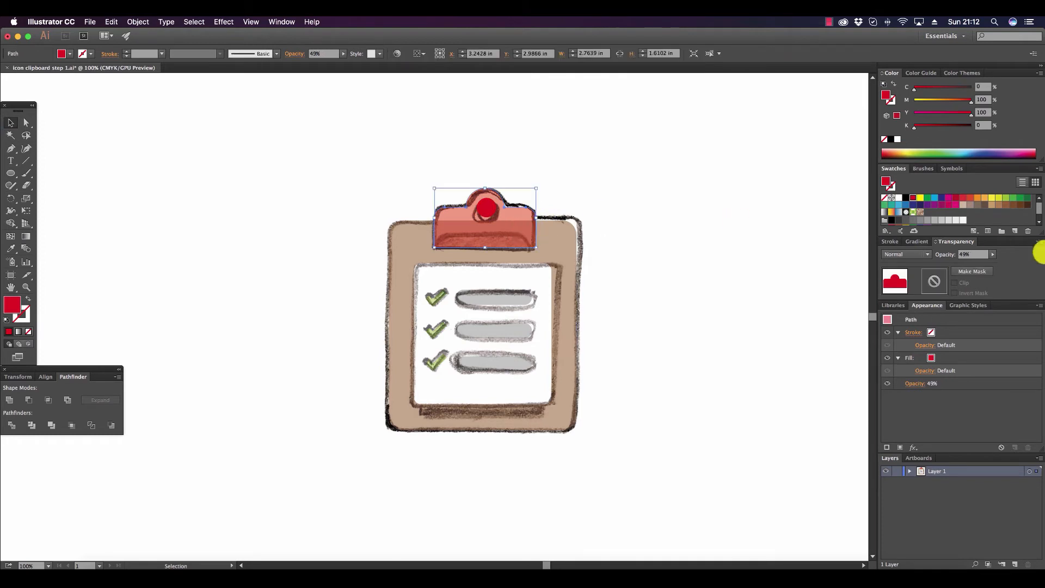
click(992, 254)
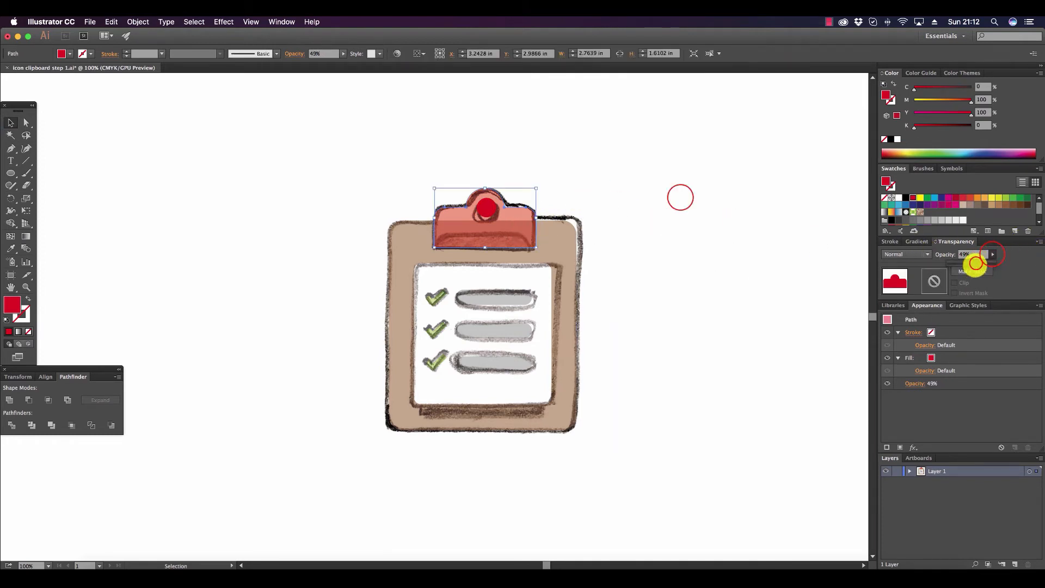
drag(974, 265, 1000, 263)
click(679, 197)
click(486, 206)
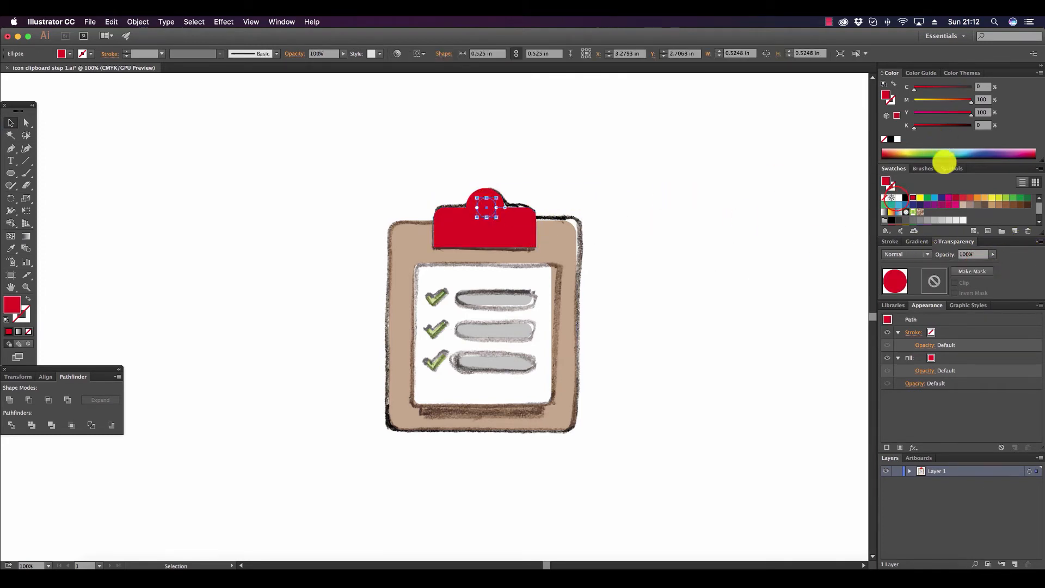
click(898, 197)
click(695, 210)
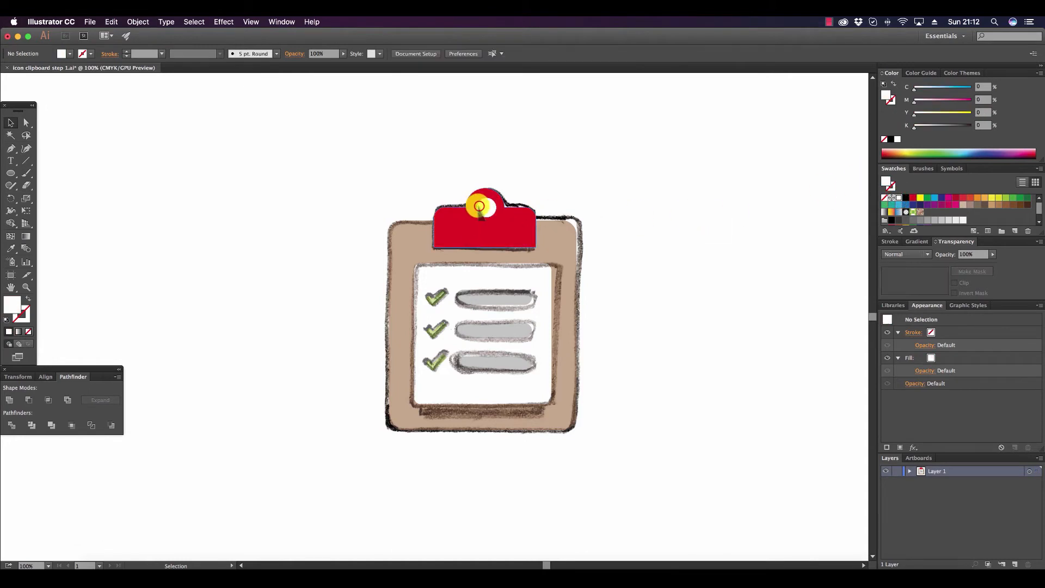
Align the white circle and the clip on their horizontal centers, and move the circle slightly up.
click(479, 207)
shift+click(474, 227)
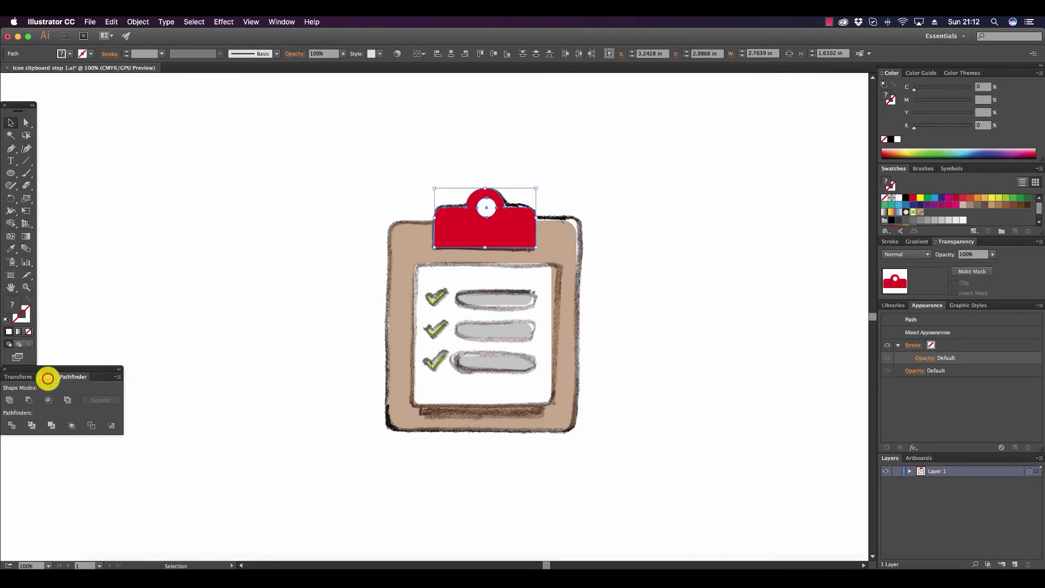
click(48, 377)
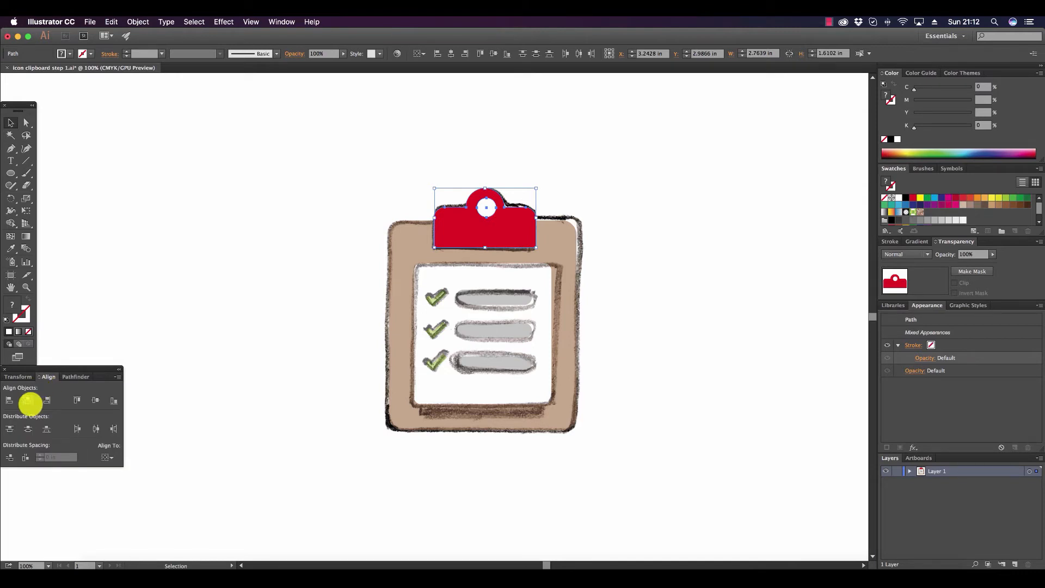
click(30, 402)
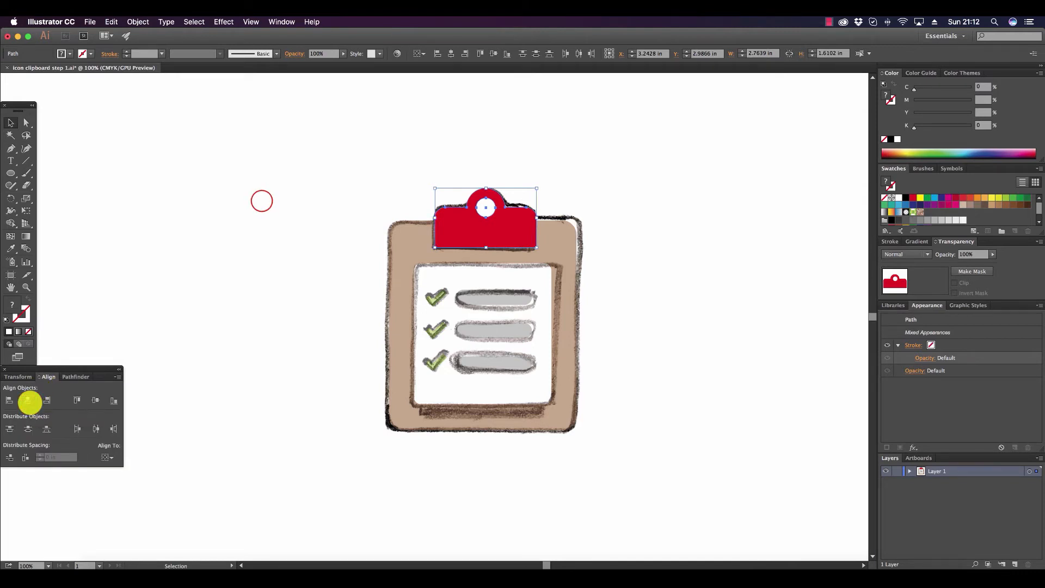
click(200, 251)
click(484, 207)
drag(486, 208, 496, 197)
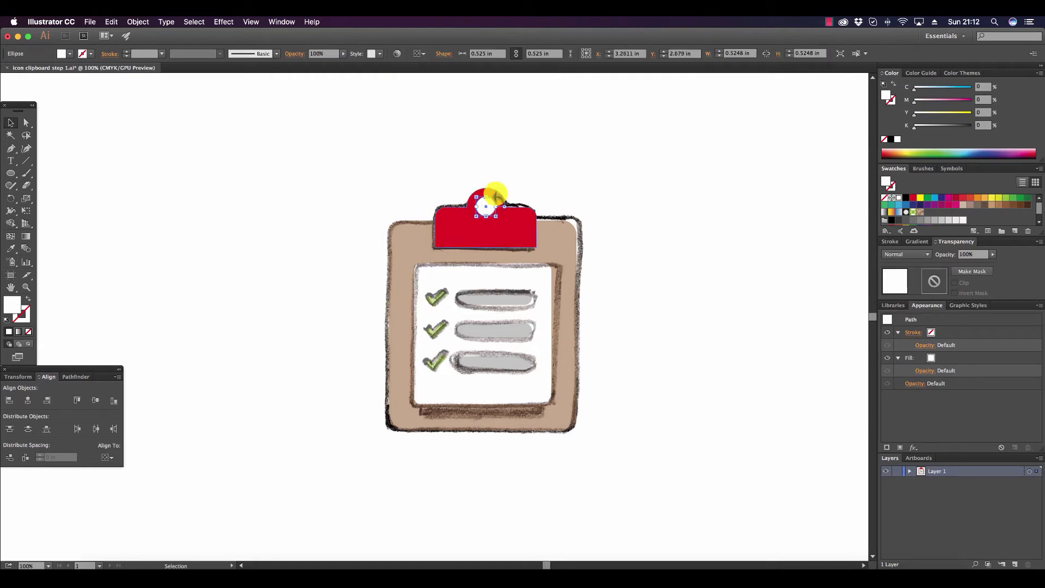
click(566, 152)
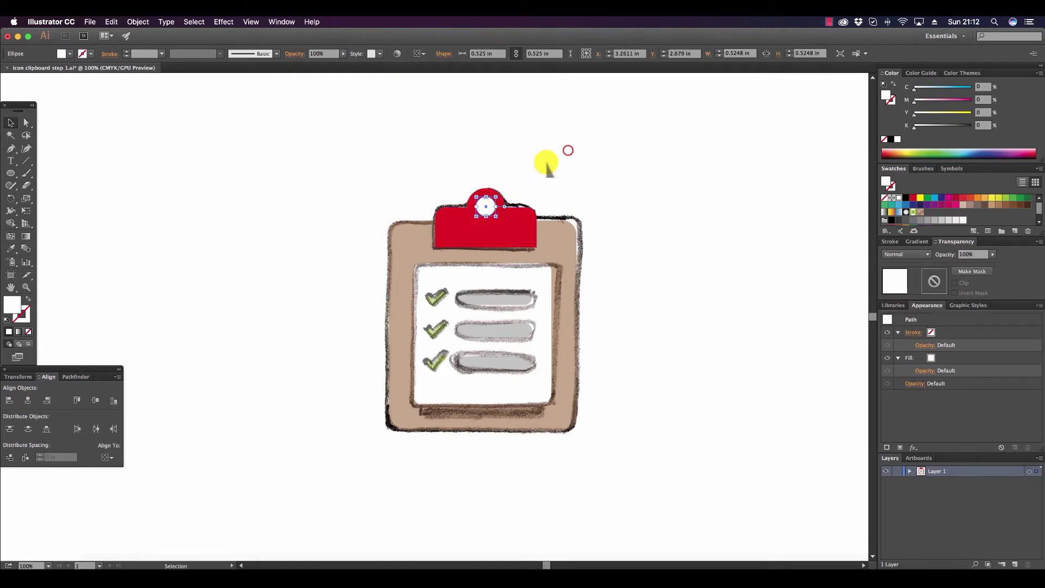
Cut the white circle out of the red clip with Minus Front to make the hole.
click(487, 207)
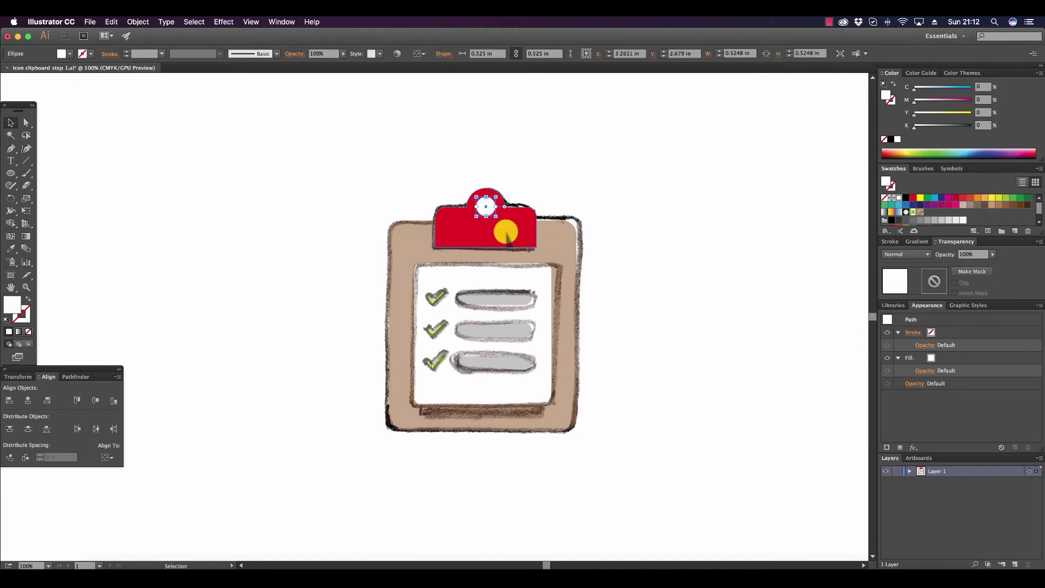
shift+click(506, 234)
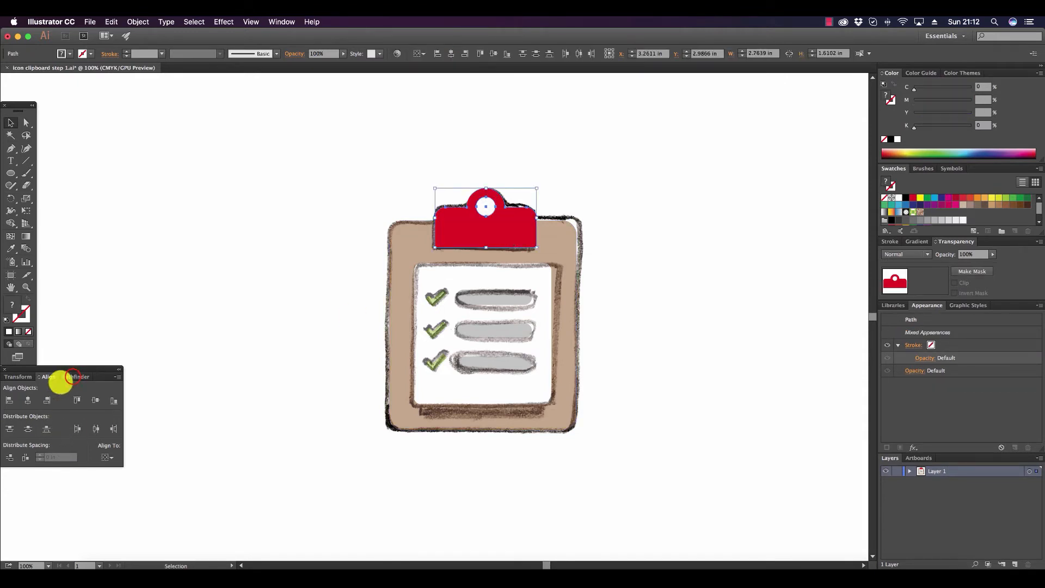
click(73, 376)
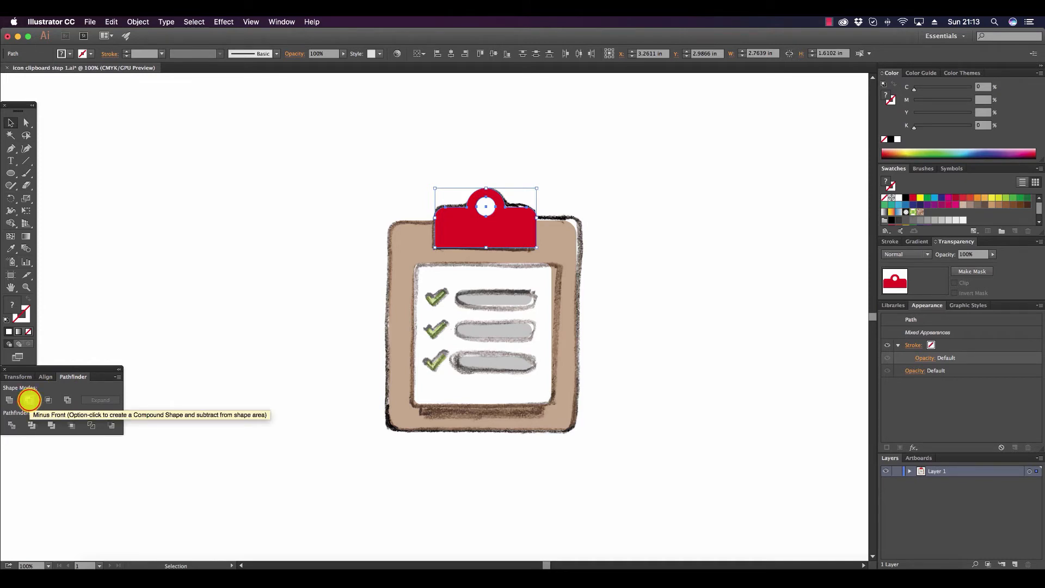
click(29, 400)
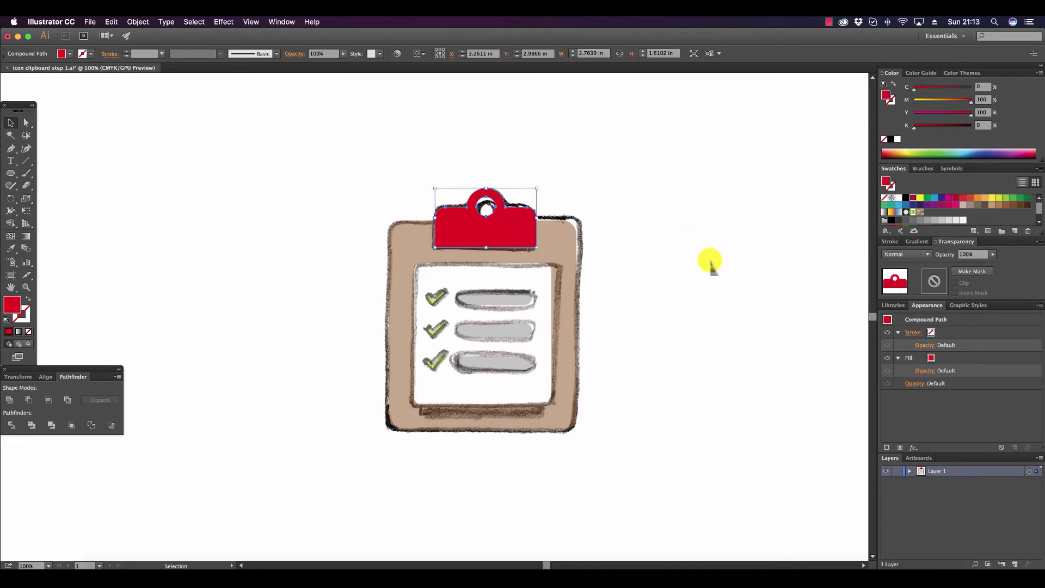
Set the clip's opacity to 50% and draw a rounded rectangle about 2.73 by 1.01 in over the sketched lower lip.
click(993, 254)
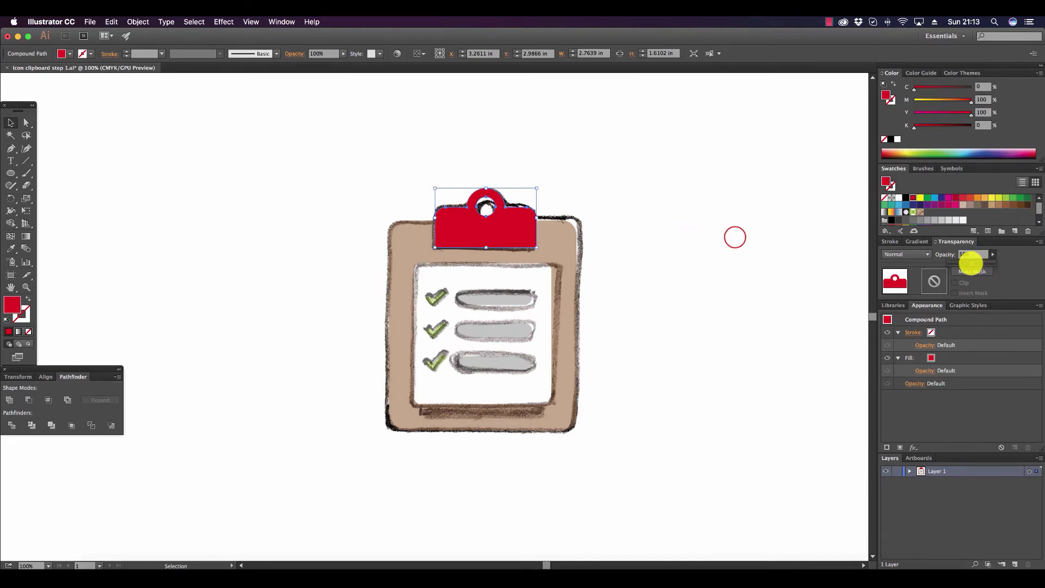
click(733, 238)
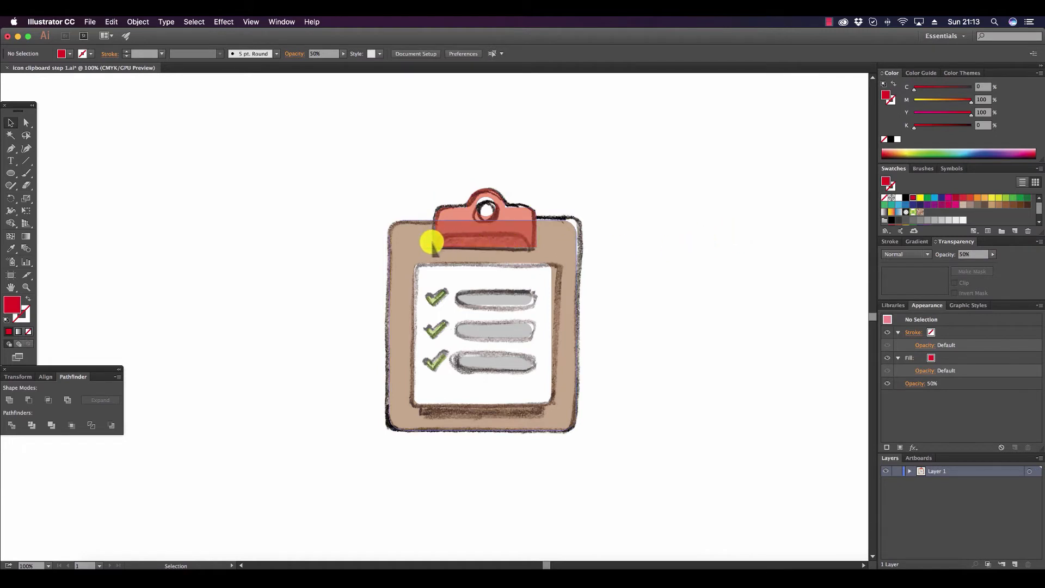
click(11, 171)
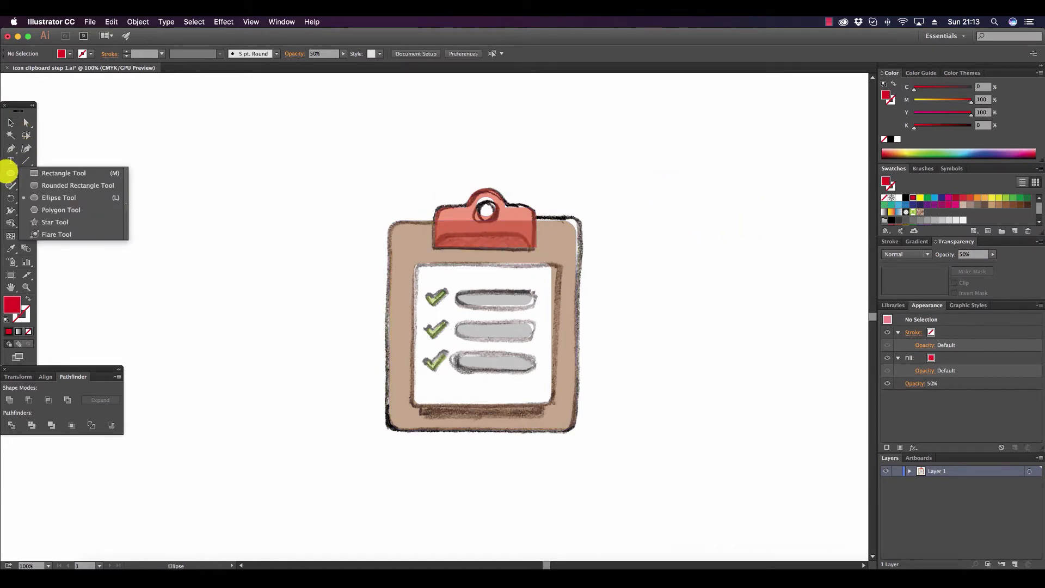
click(50, 185)
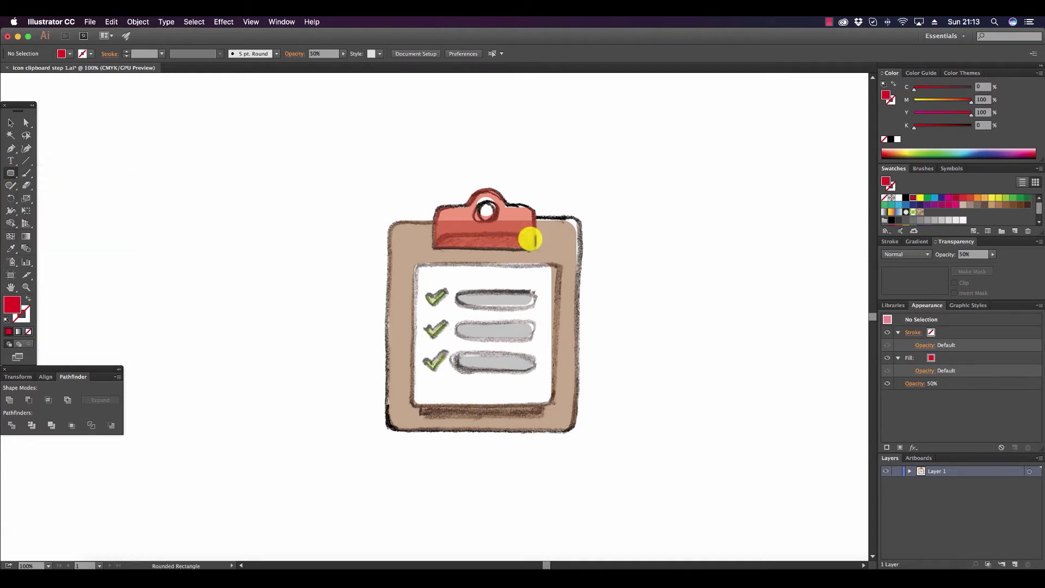
drag(437, 236, 536, 273)
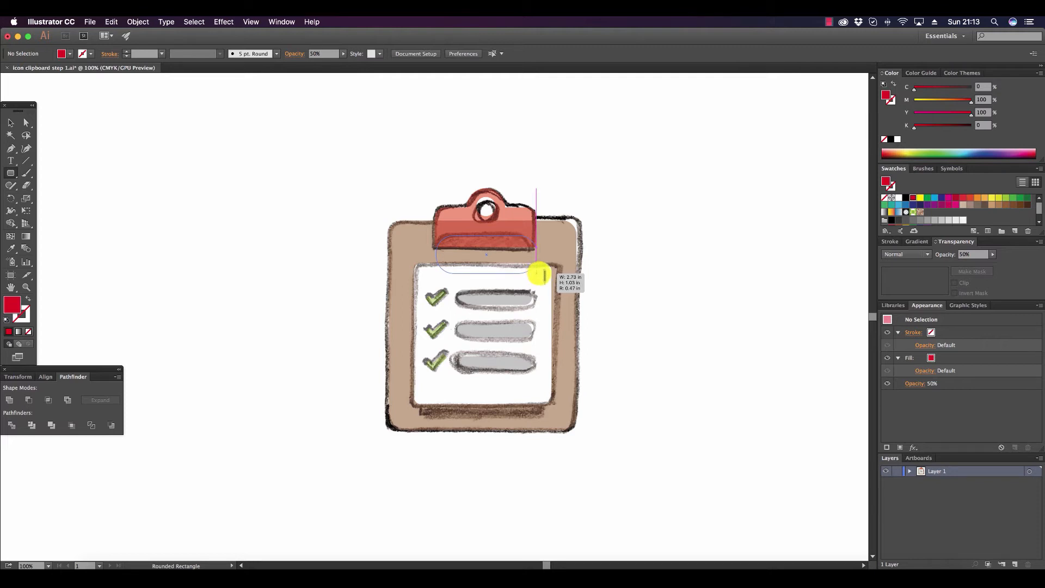
Finish the rounded rectangle over the sketched lower lip at about 1.03 in high and widen it to about 2.85 in.
drag(544, 276, 536, 274)
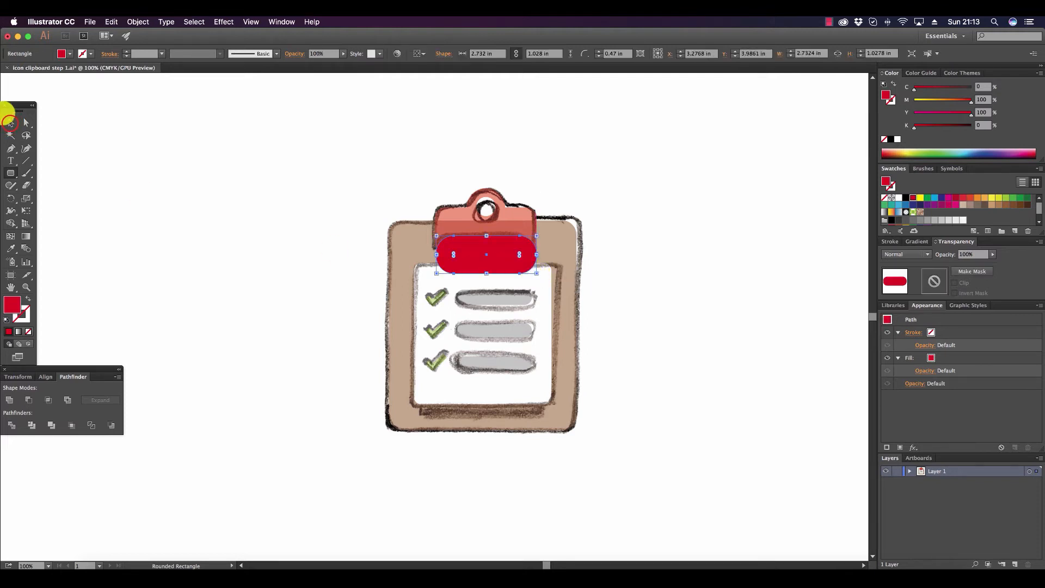
click(10, 123)
drag(435, 254, 431, 254)
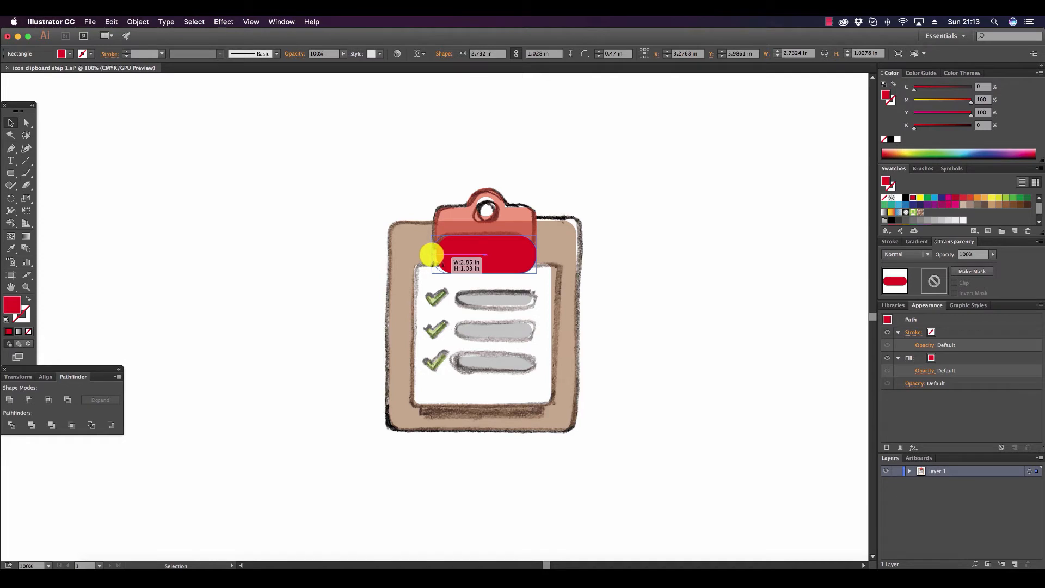
drag(432, 255, 431, 253)
Align the rounded rectangle and the clip on their horizontal centers.
shift+click(492, 215)
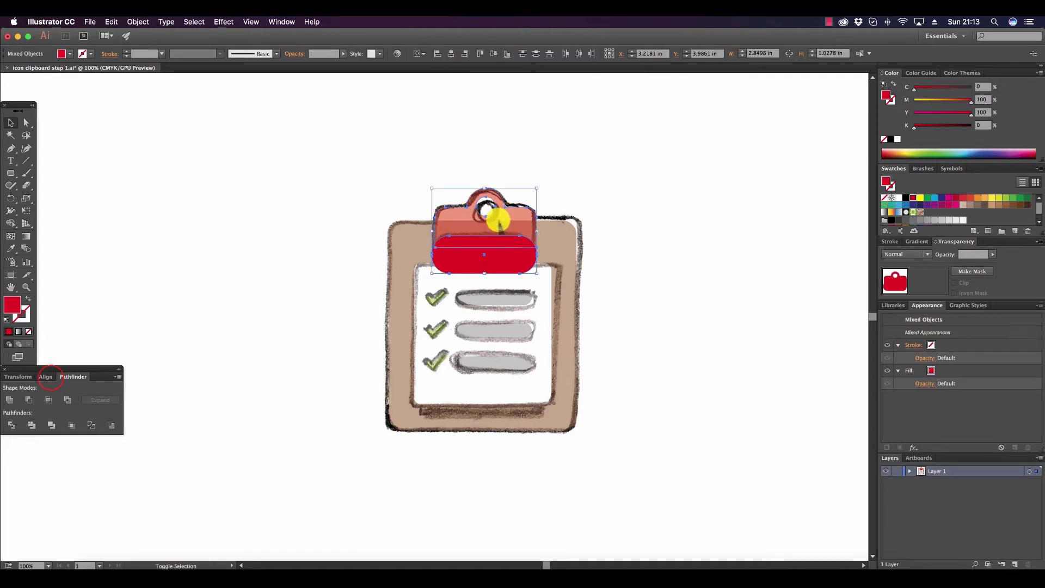
click(48, 377)
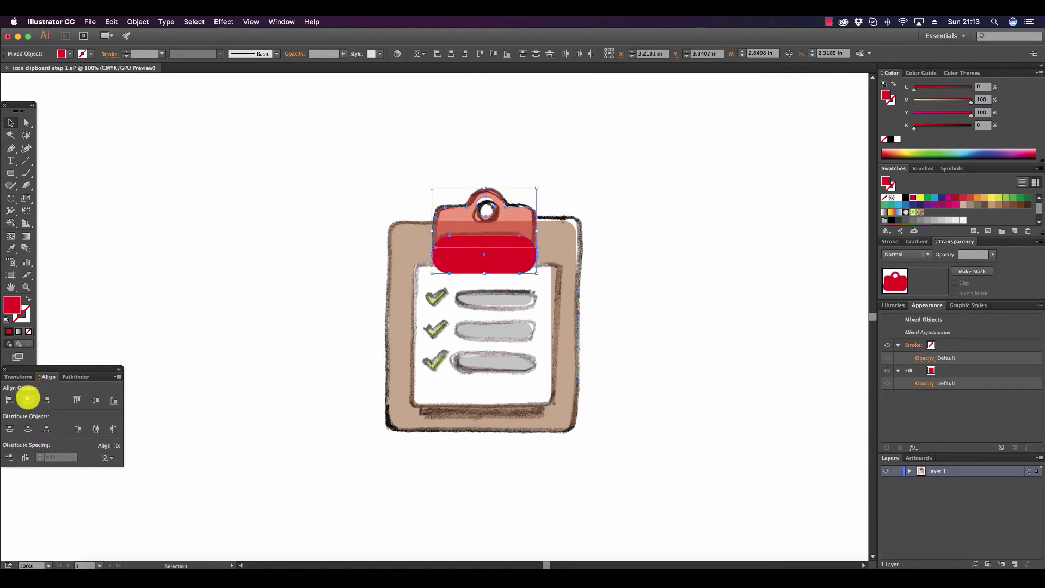
click(28, 399)
click(634, 252)
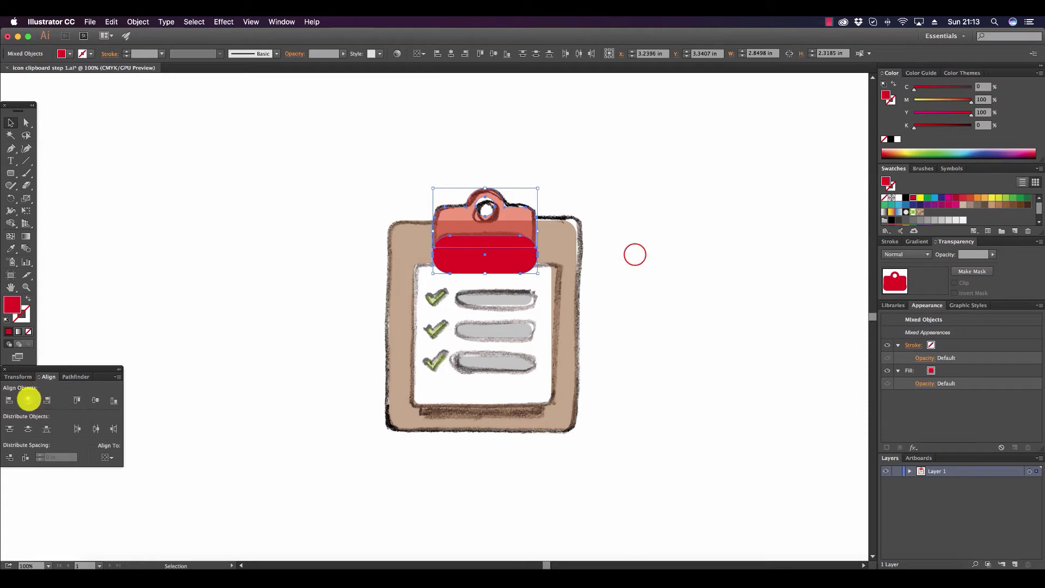
Flatten the rounded rectangle's transparency with the Medium Resolution preset.
click(511, 252)
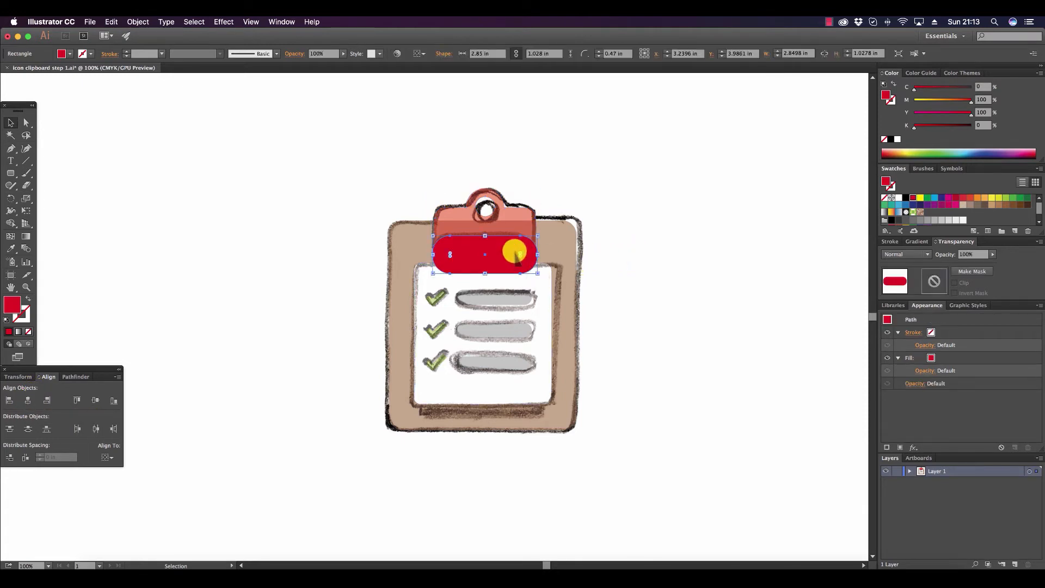
click(132, 22)
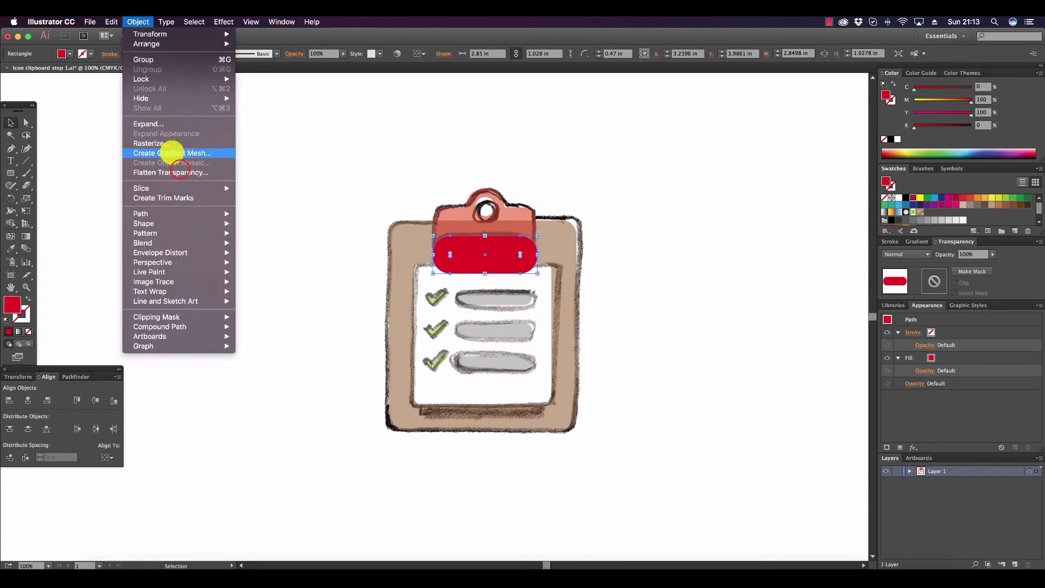
click(181, 172)
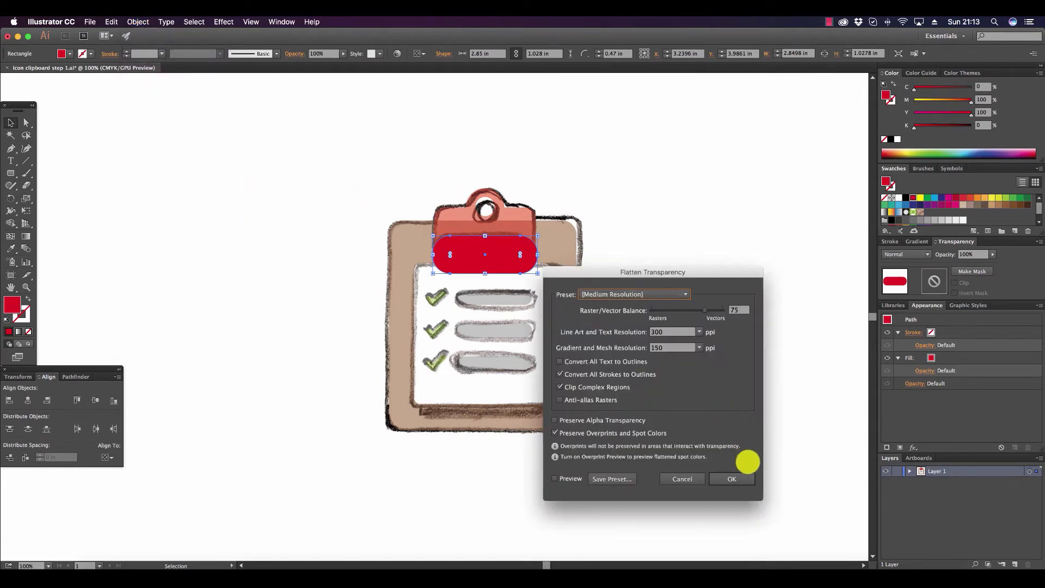
click(743, 478)
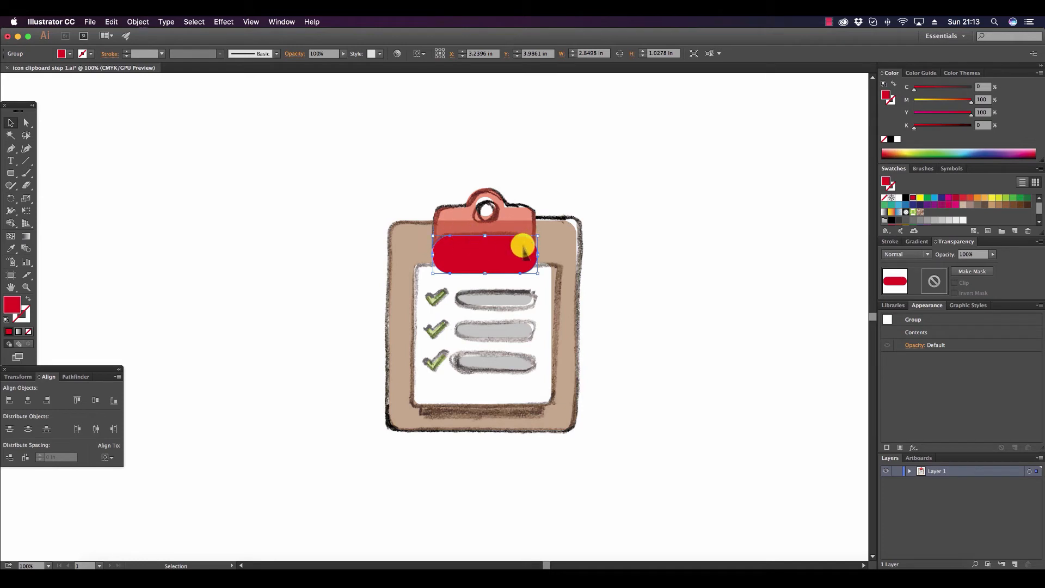
Divide the clip and the rounded rectangle with Pathfinder, and delete the piece that extends below the clip.
shift+click(518, 223)
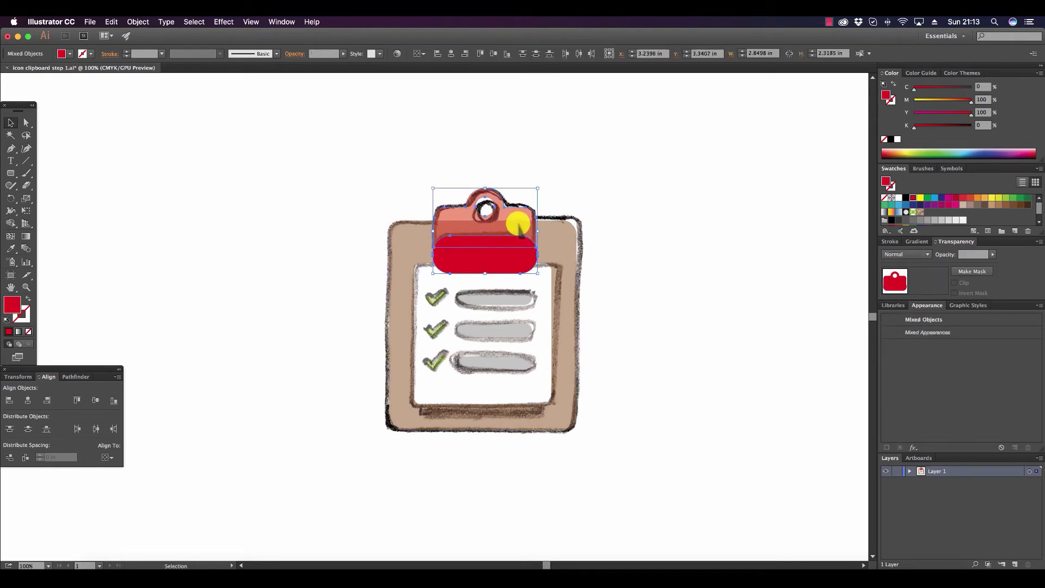
click(78, 377)
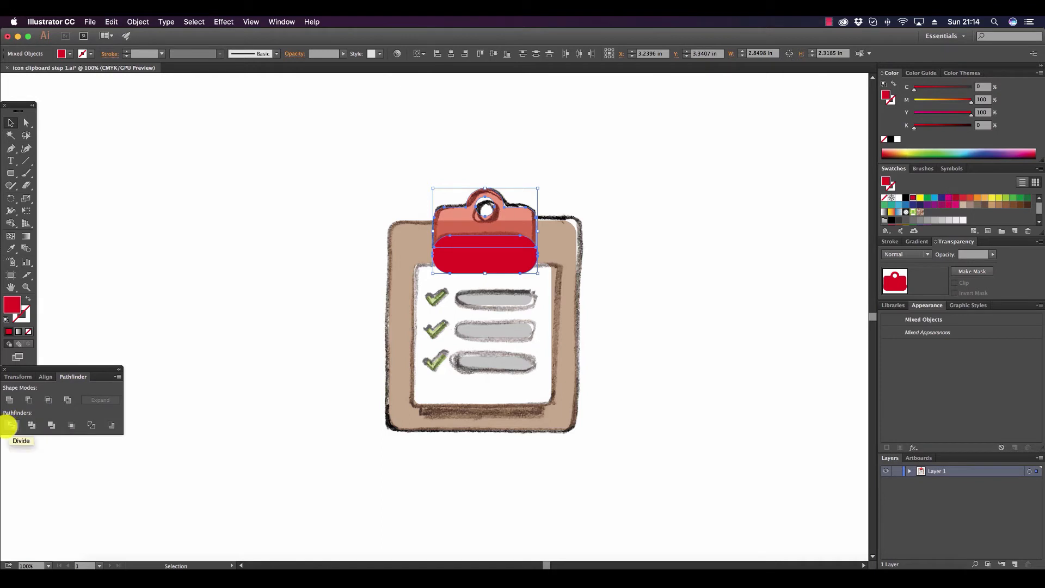
click(8, 426)
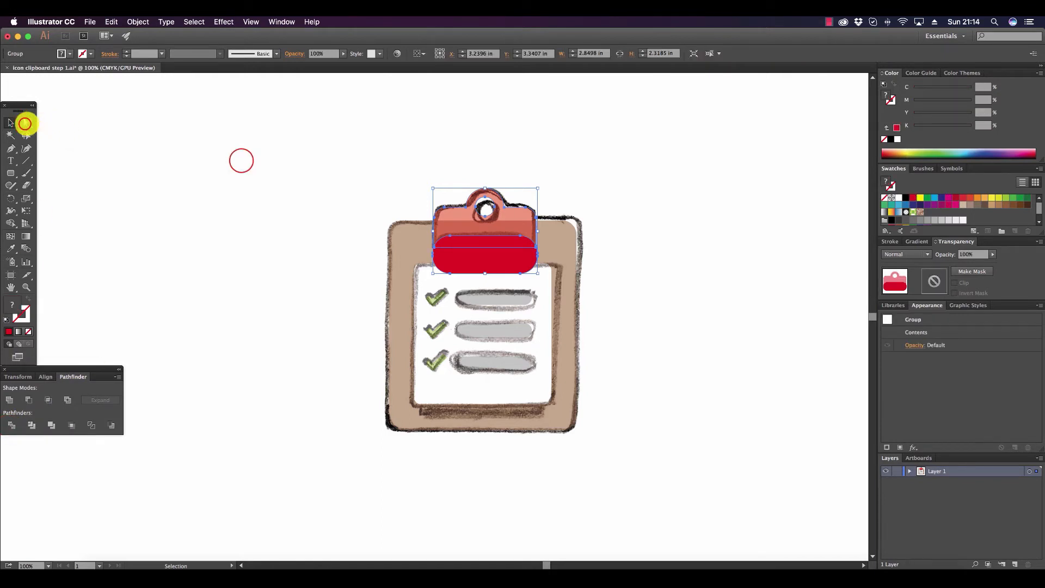
click(26, 123)
click(241, 161)
click(478, 265)
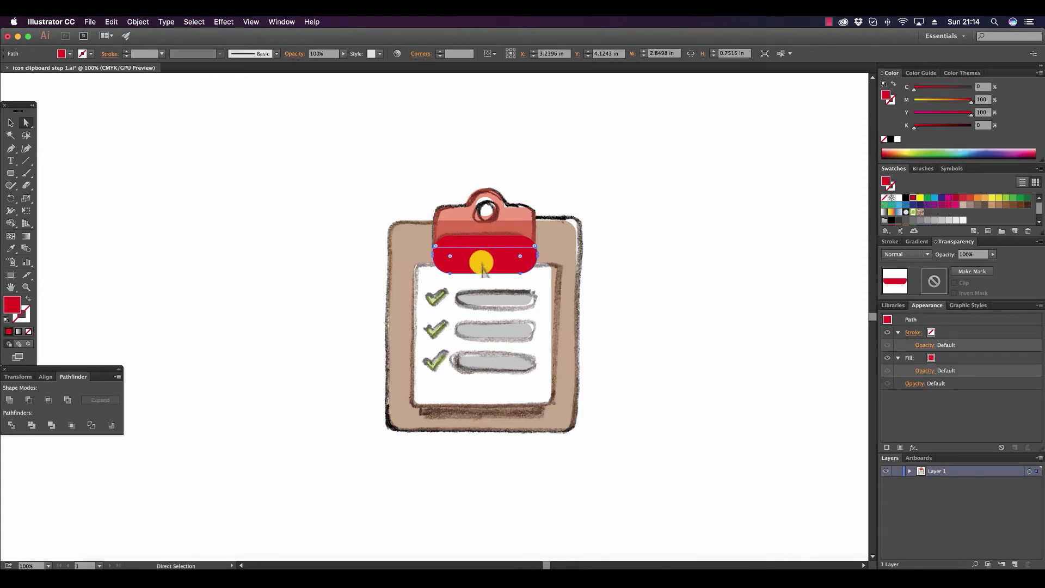
key(Delete)
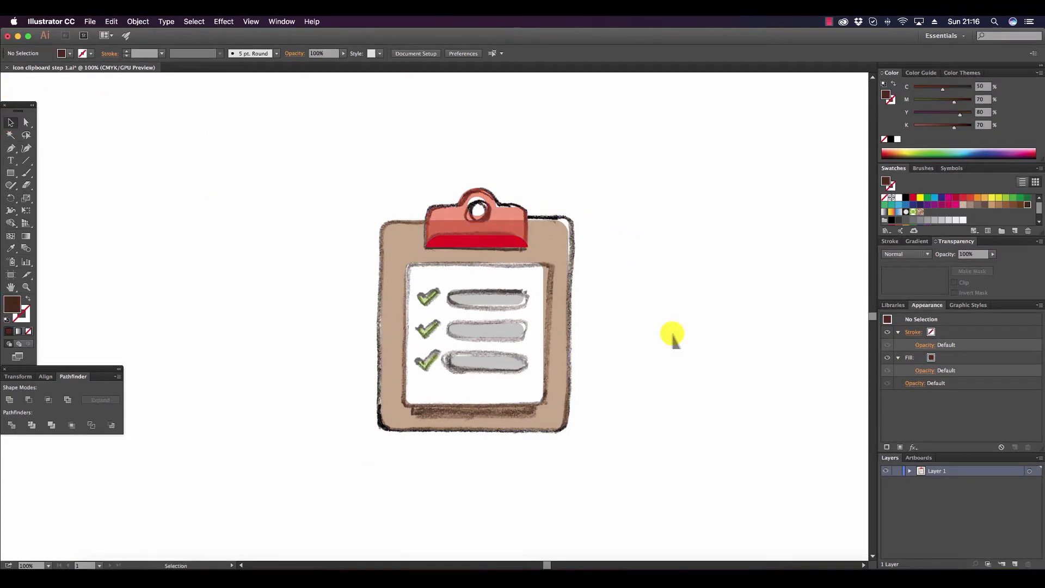
Draw a dark brown rectangle about 3.33 by 0.32 in along the lower edge of the white paper.
click(11, 172)
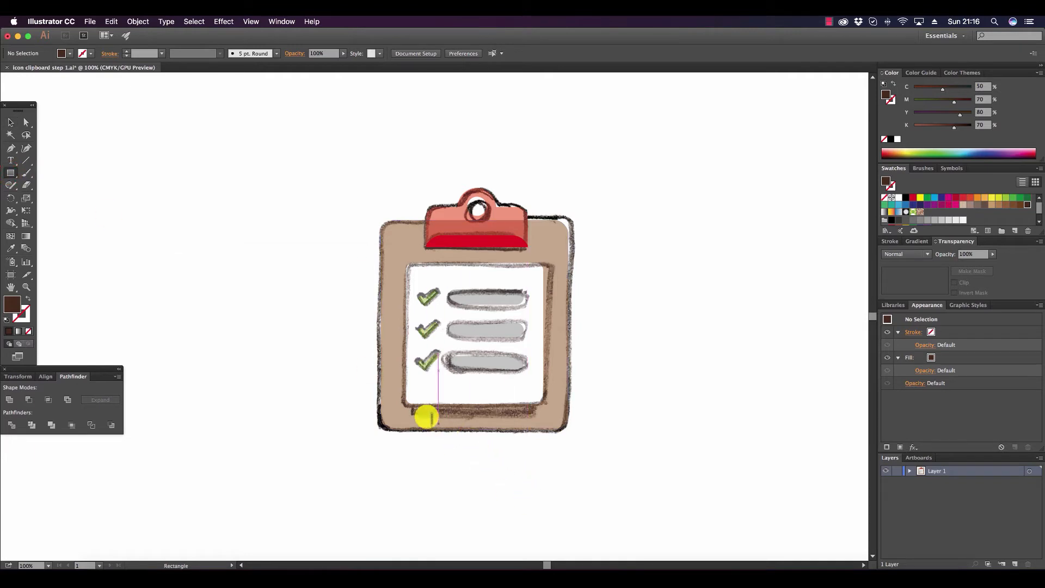
drag(412, 405, 536, 415)
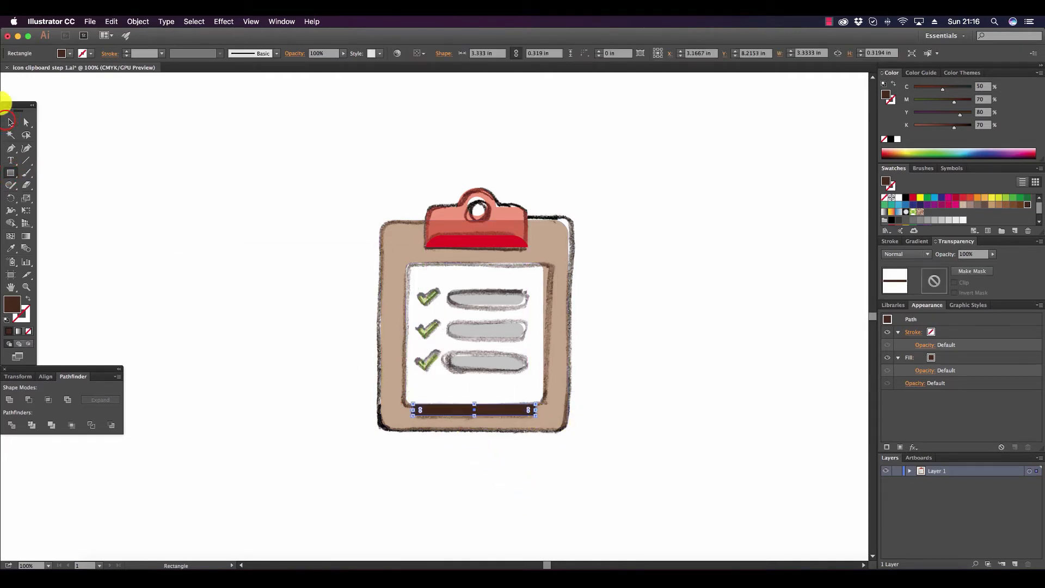
click(8, 121)
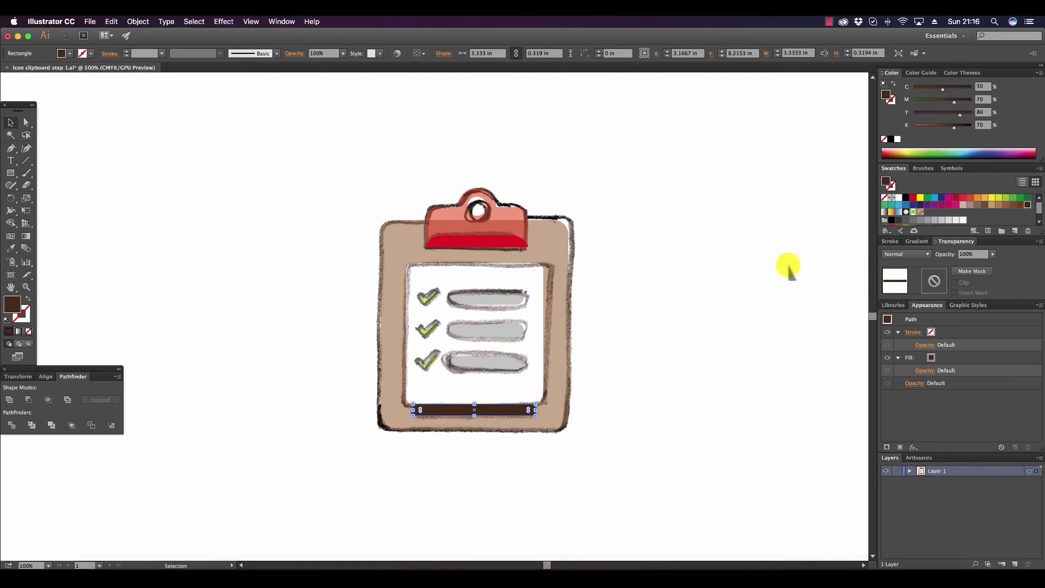
click(782, 265)
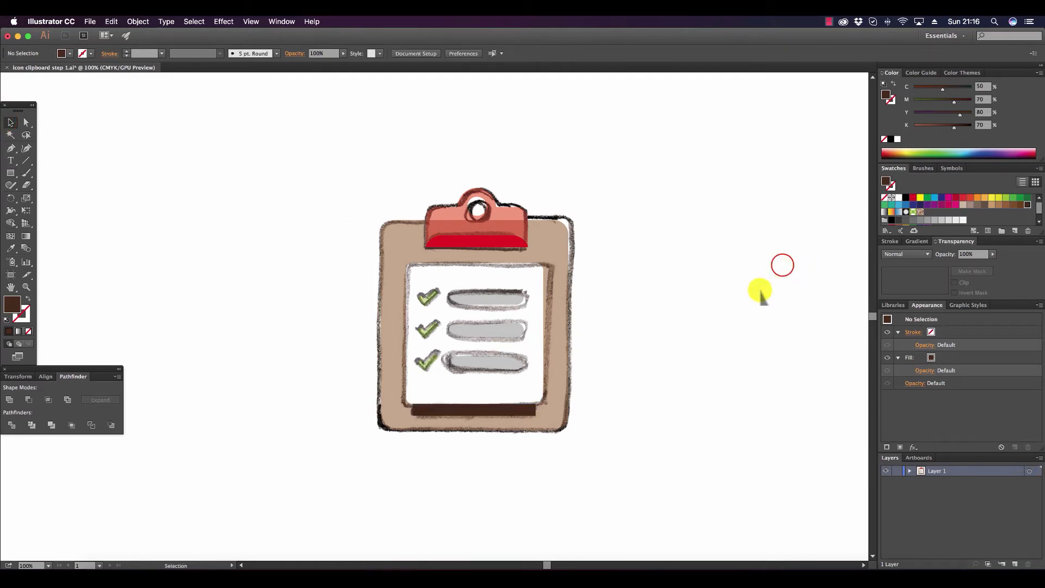
Restore the board, paper, checkmarks, gray bars and dark strip to full opacity.
click(530, 411)
key(super+a)
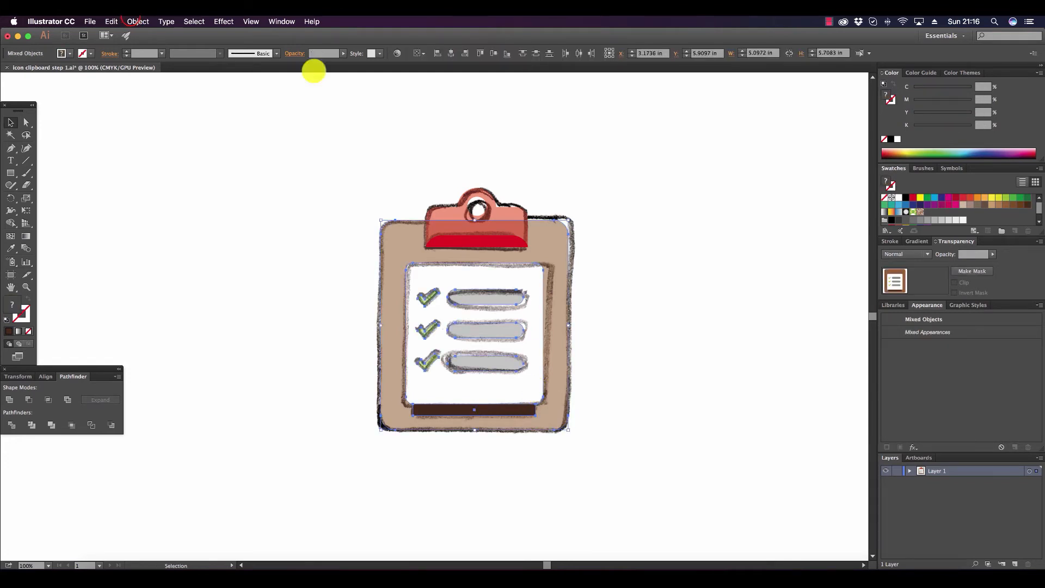
click(137, 21)
click(162, 59)
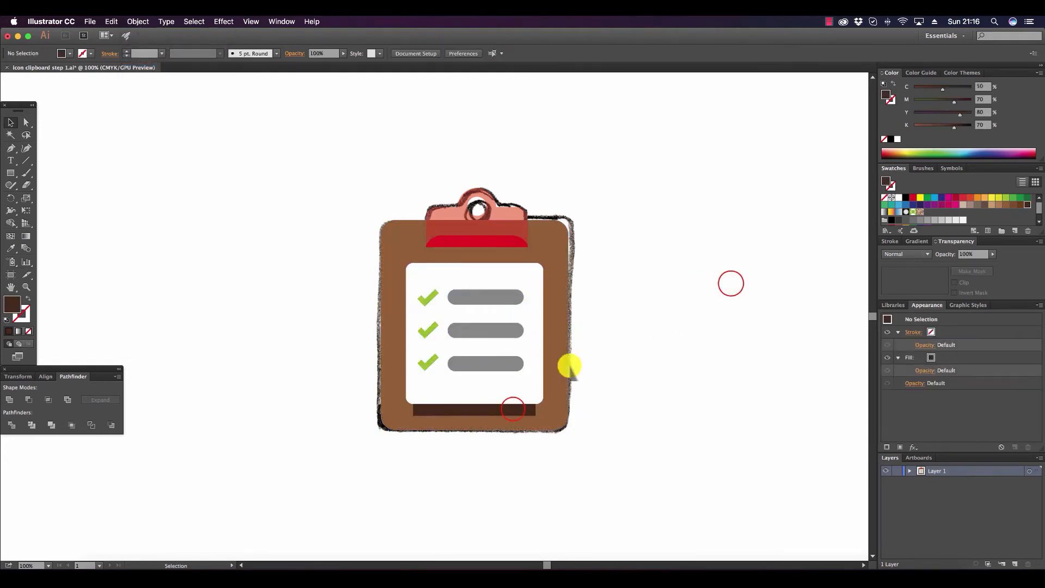
Align the dark strip, paper, board, clip and clip lip on their horizontal centers.
click(513, 409)
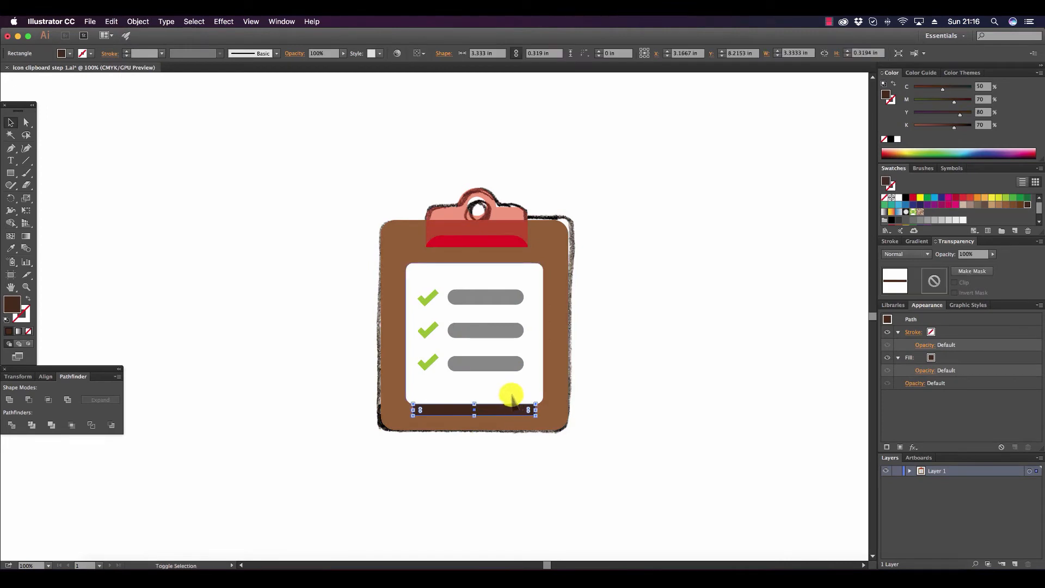
shift+click(511, 400)
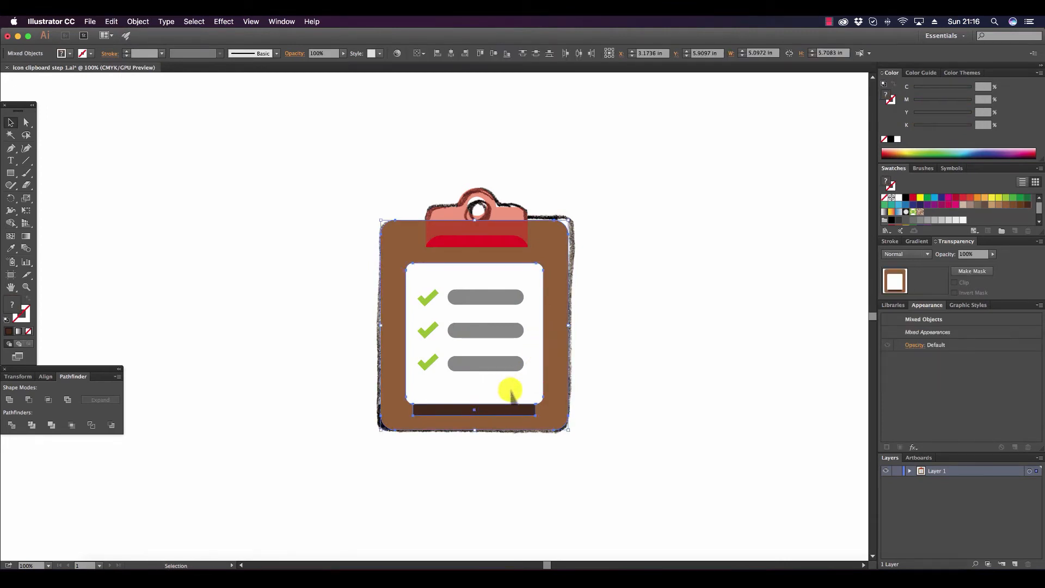
shift+click(492, 246)
shift+click(497, 225)
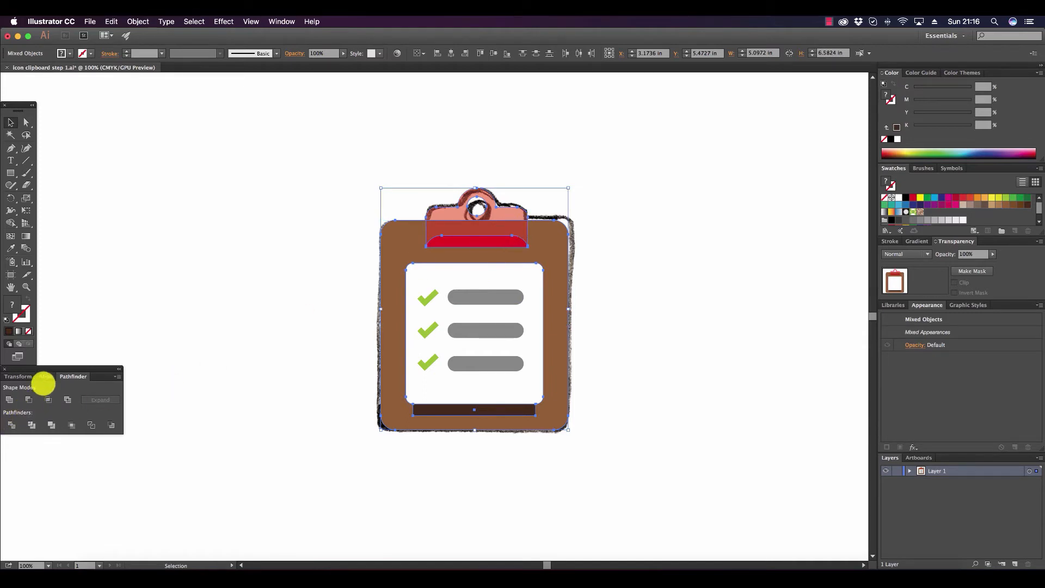
click(46, 376)
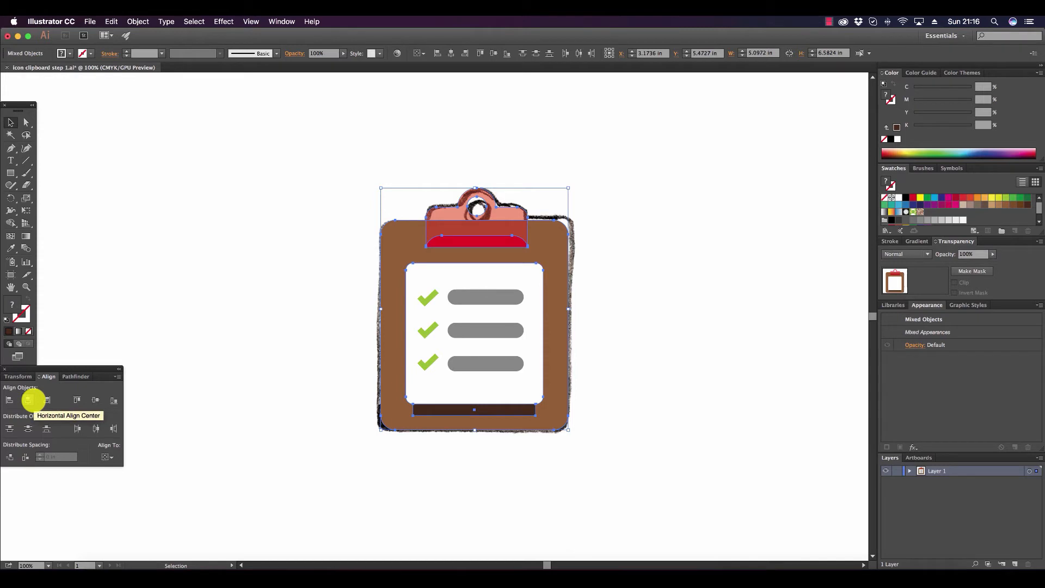
click(33, 399)
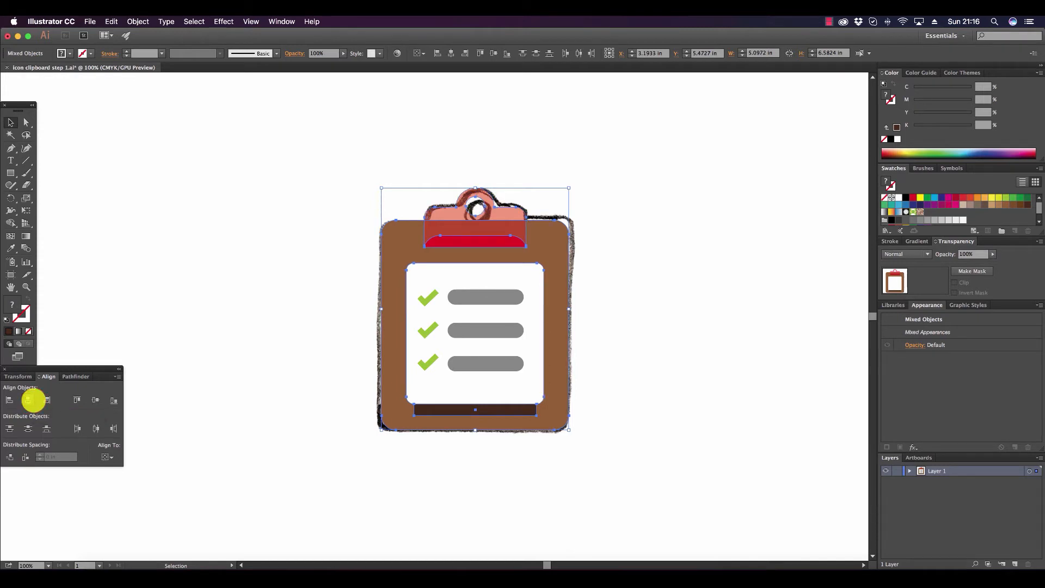
click(758, 304)
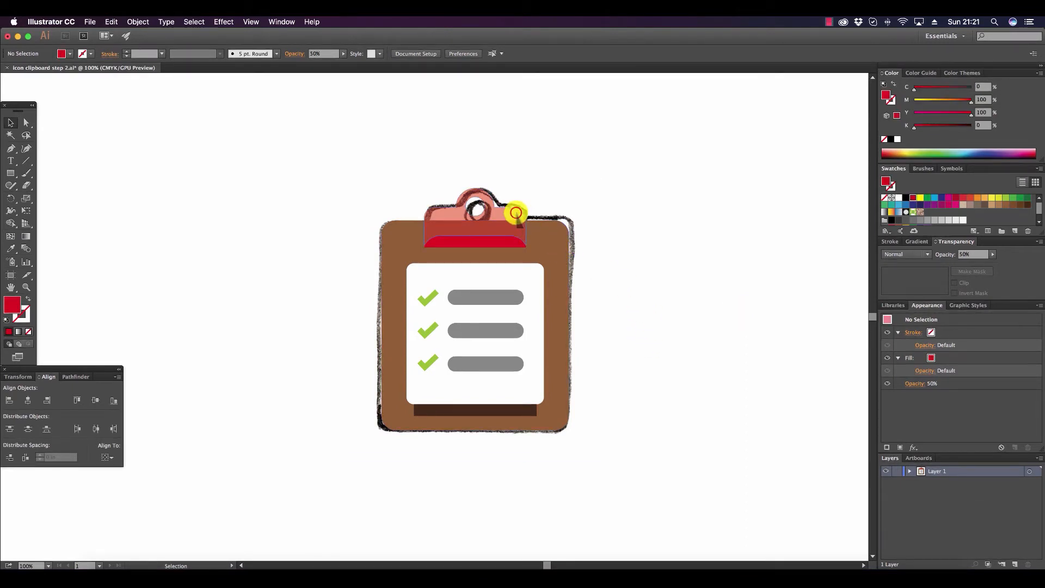
Set the red clip's opacity to 100%.
click(521, 218)
click(140, 22)
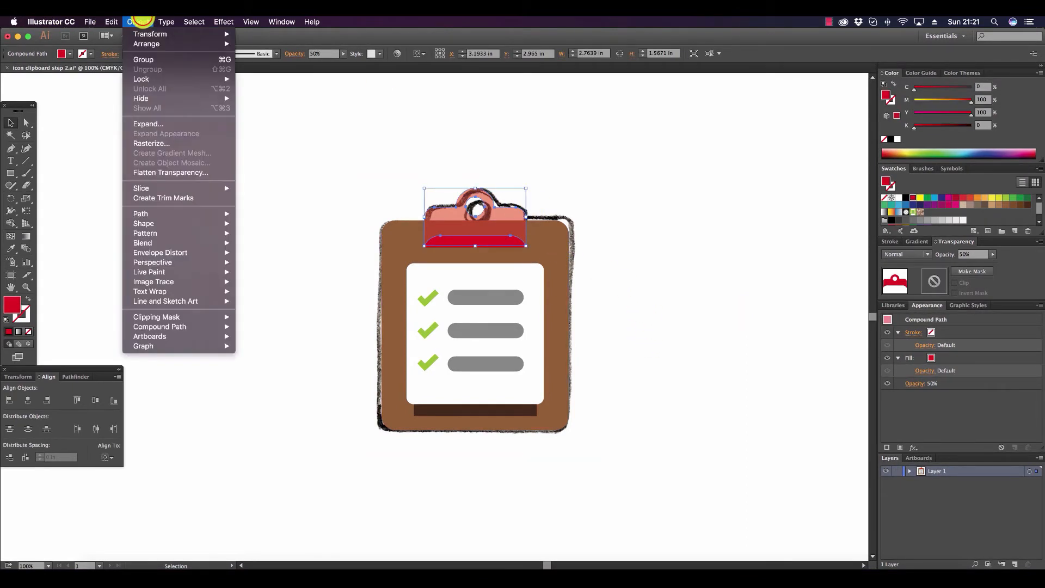
click(643, 169)
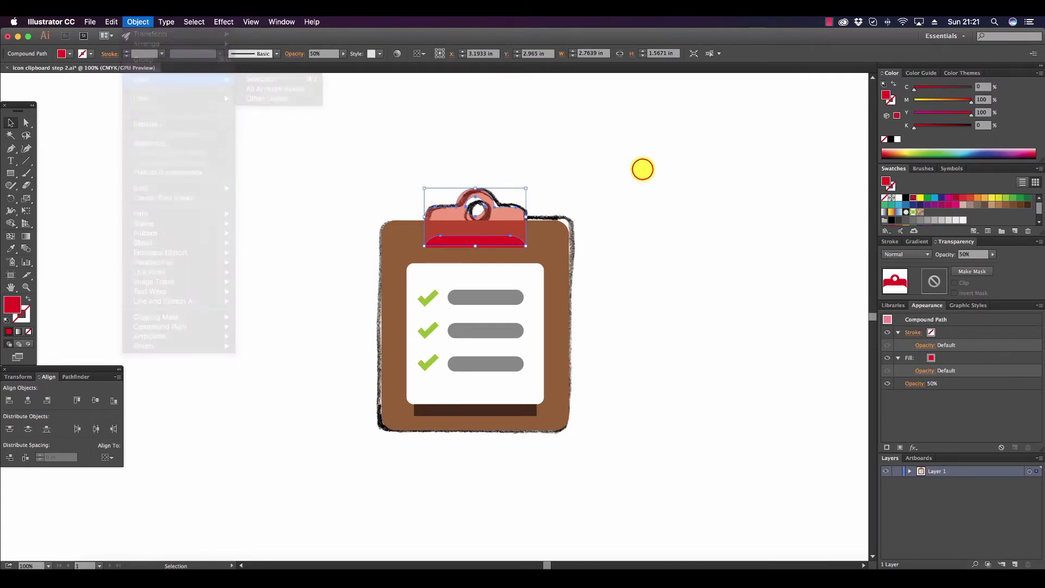
click(992, 255)
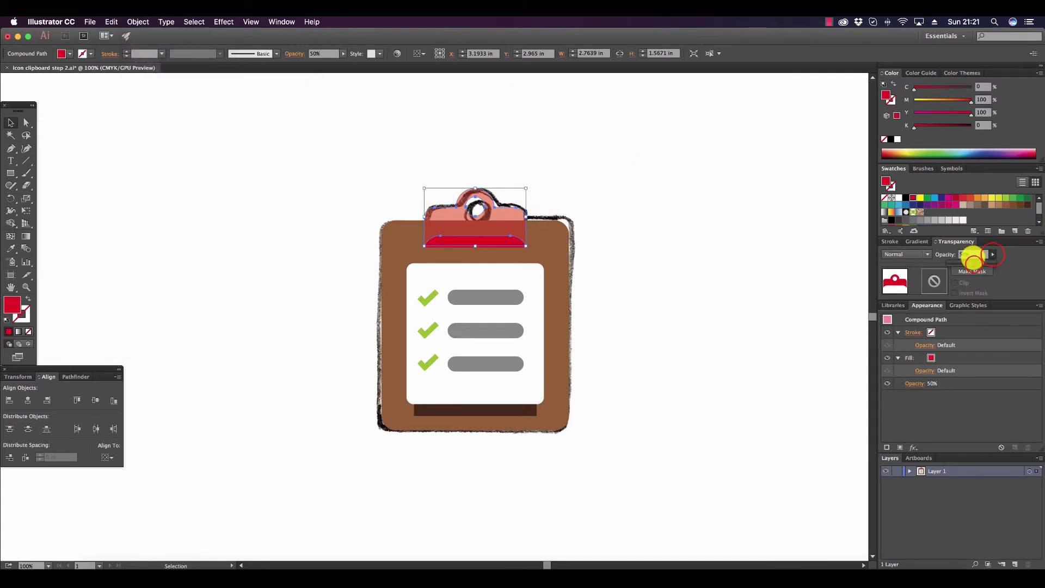
drag(974, 264, 1004, 264)
click(776, 215)
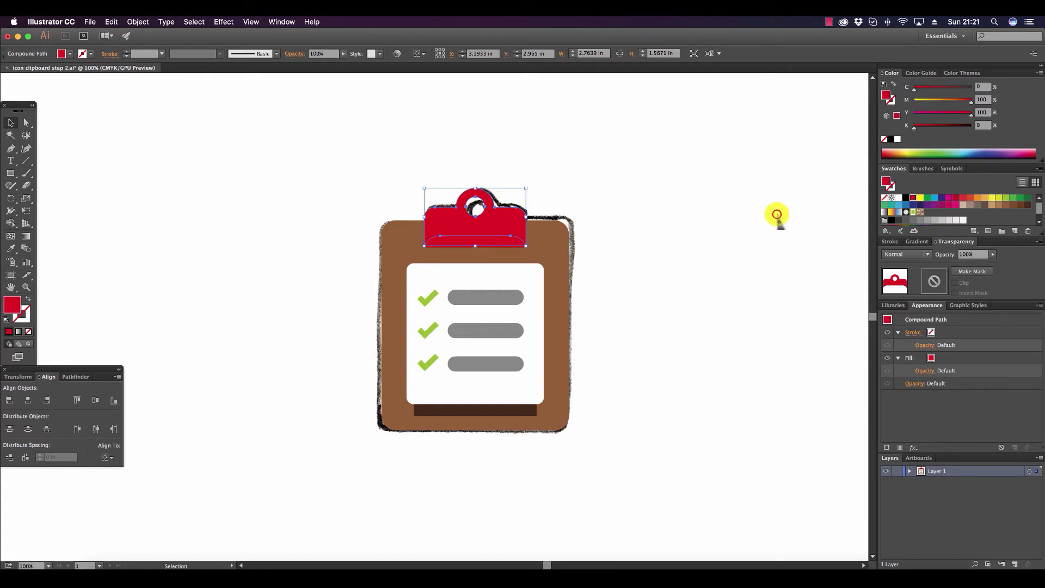
Fill the clip with a golden orange of about C 9, M 38, Y 98, K 1.
click(512, 212)
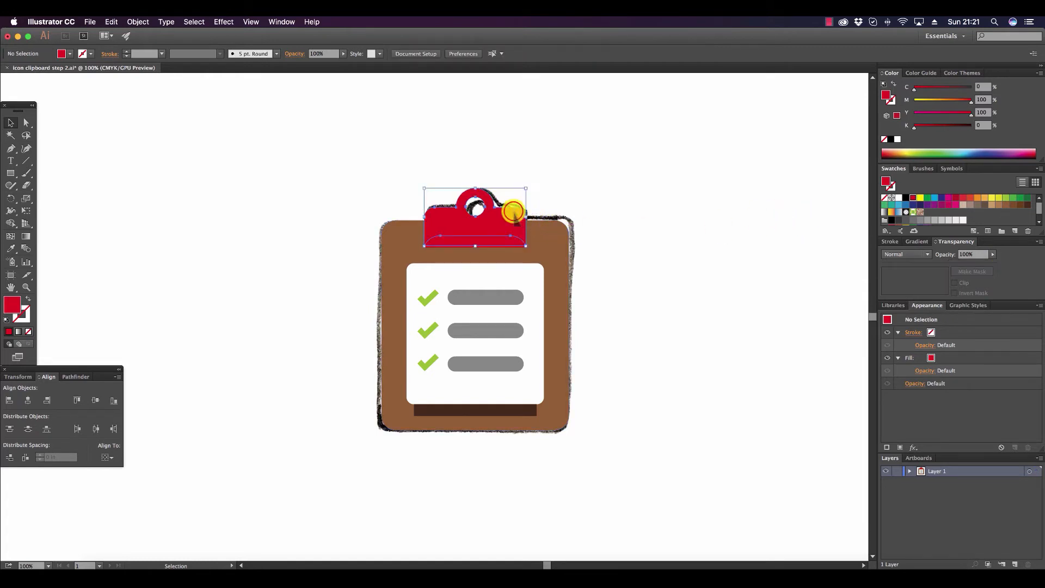
click(898, 153)
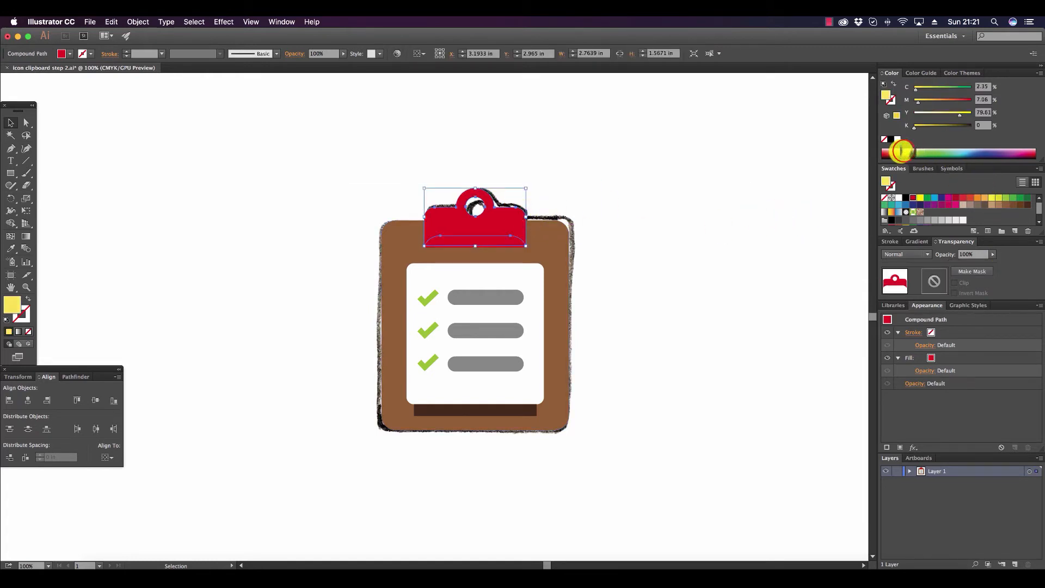
drag(899, 153, 898, 152)
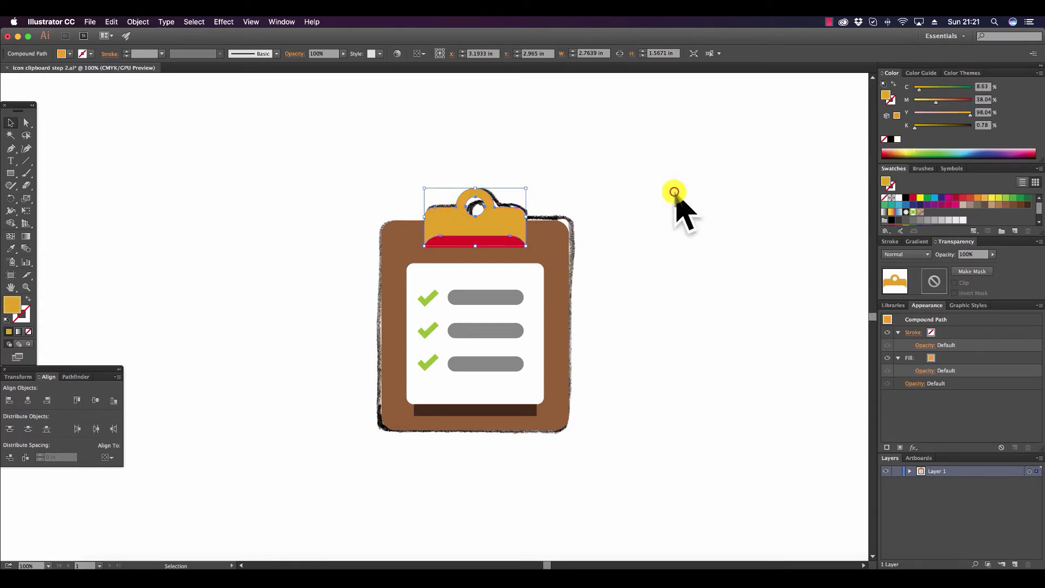
click(677, 205)
Copy the clip's golden orange onto the red clip lip and darken the lip by setting K to 40.
click(26, 122)
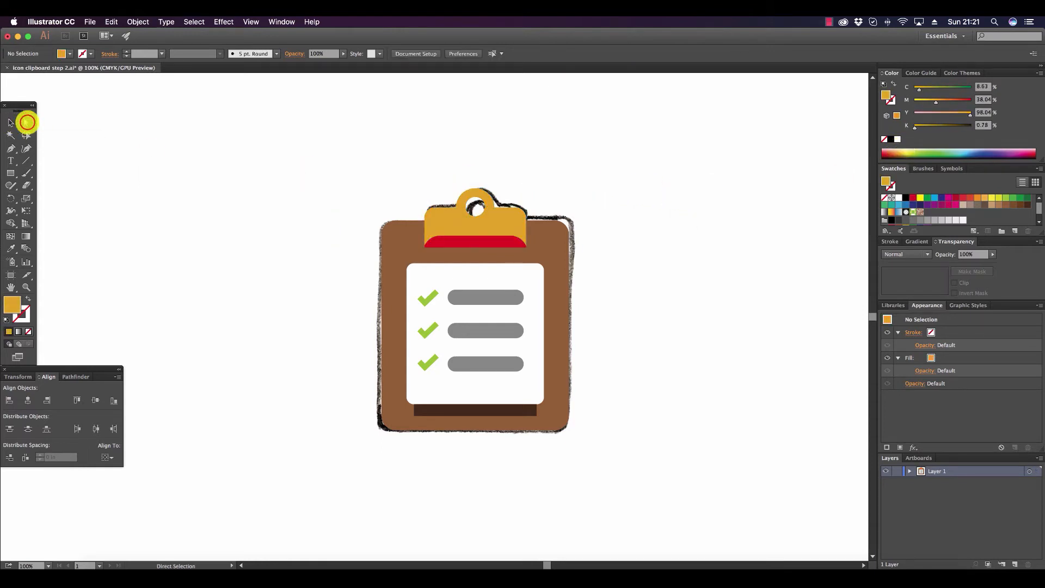
click(496, 239)
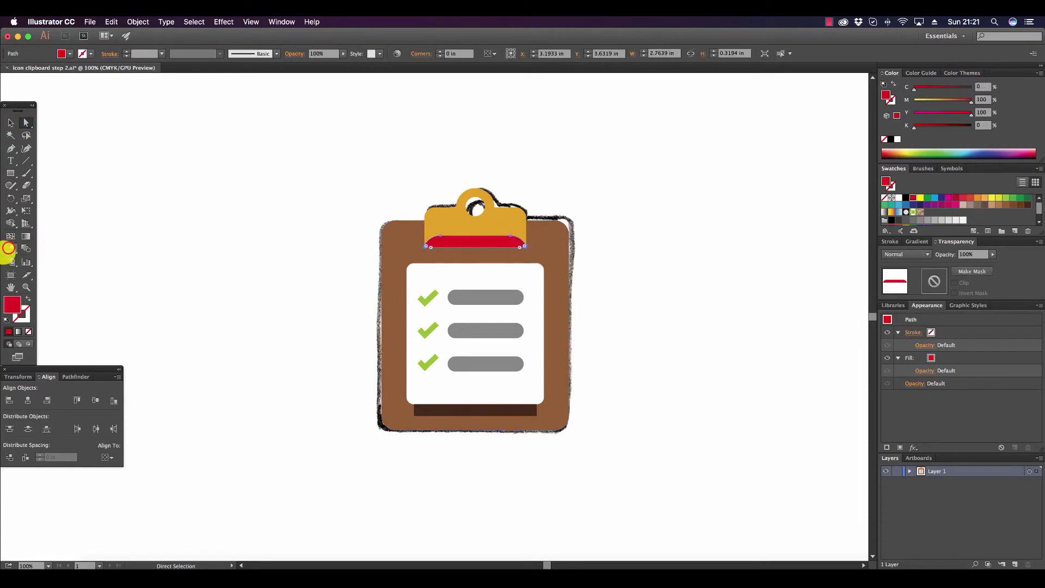
click(10, 248)
click(513, 216)
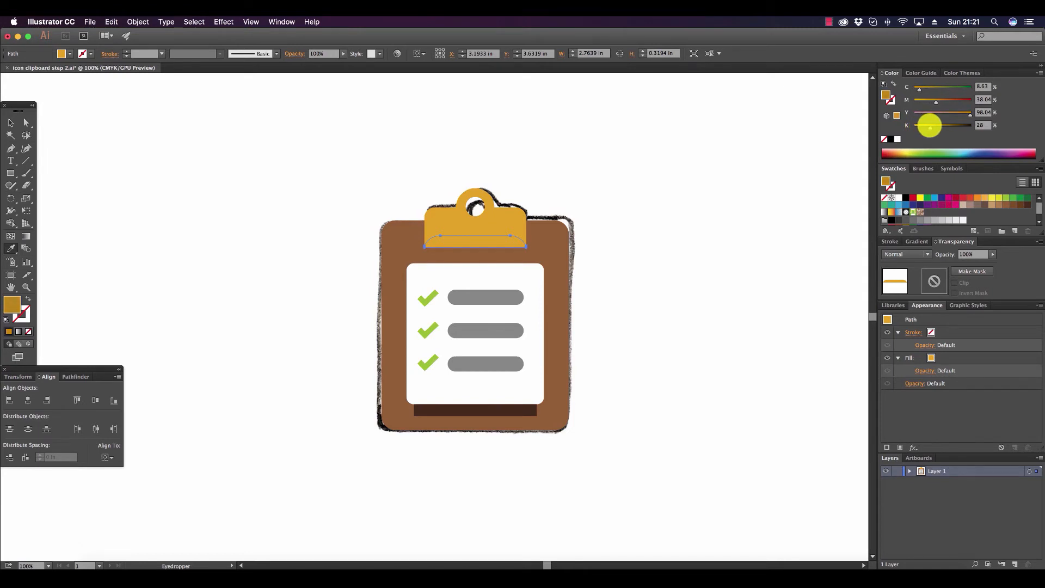
drag(930, 126, 936, 125)
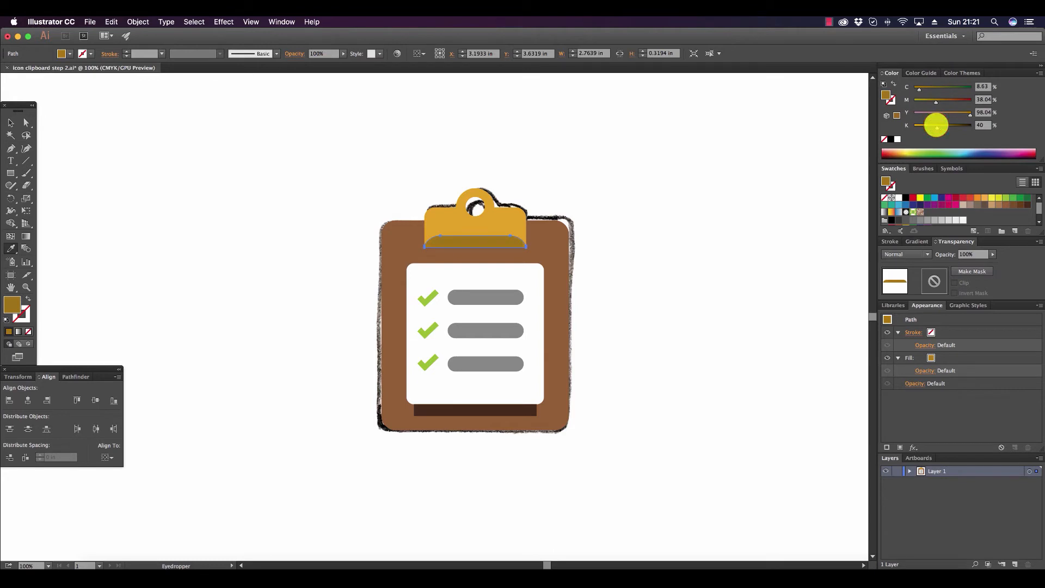
Darken the brown clipboard board by setting its fill to M 48 and K 55.
click(22, 122)
click(403, 233)
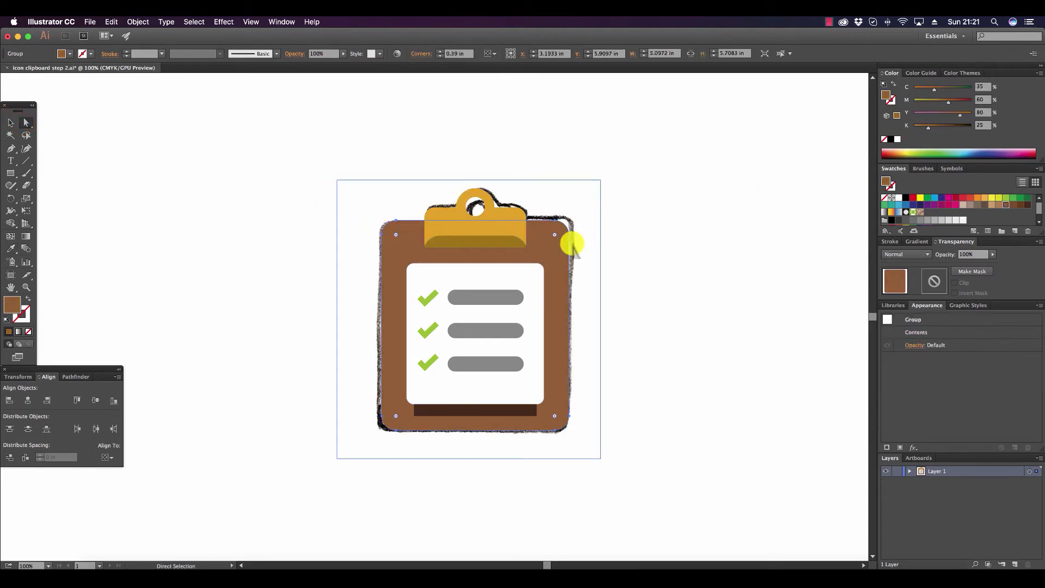
click(932, 127)
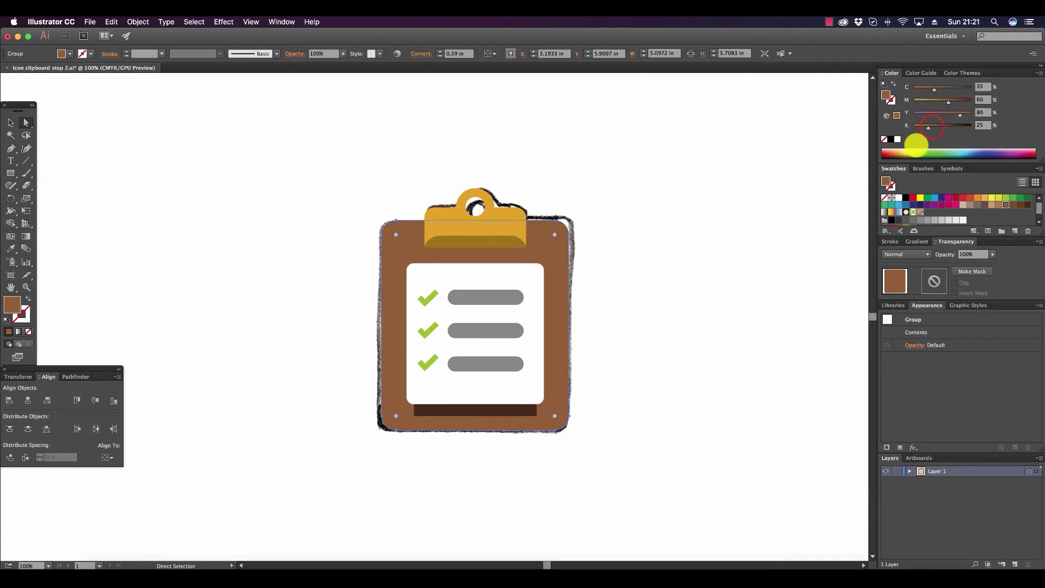
click(932, 126)
drag(942, 125, 942, 125)
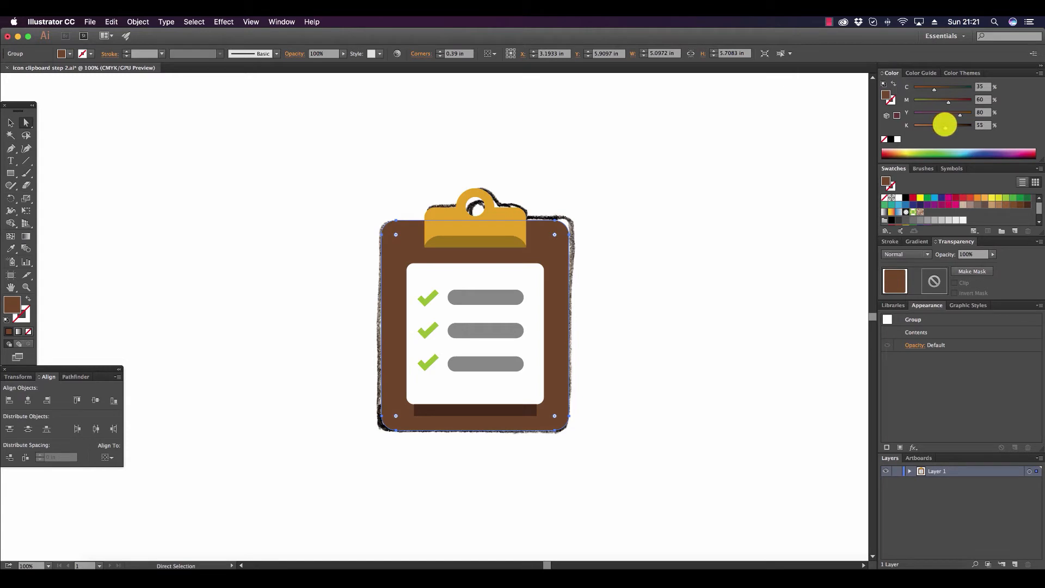
click(940, 102)
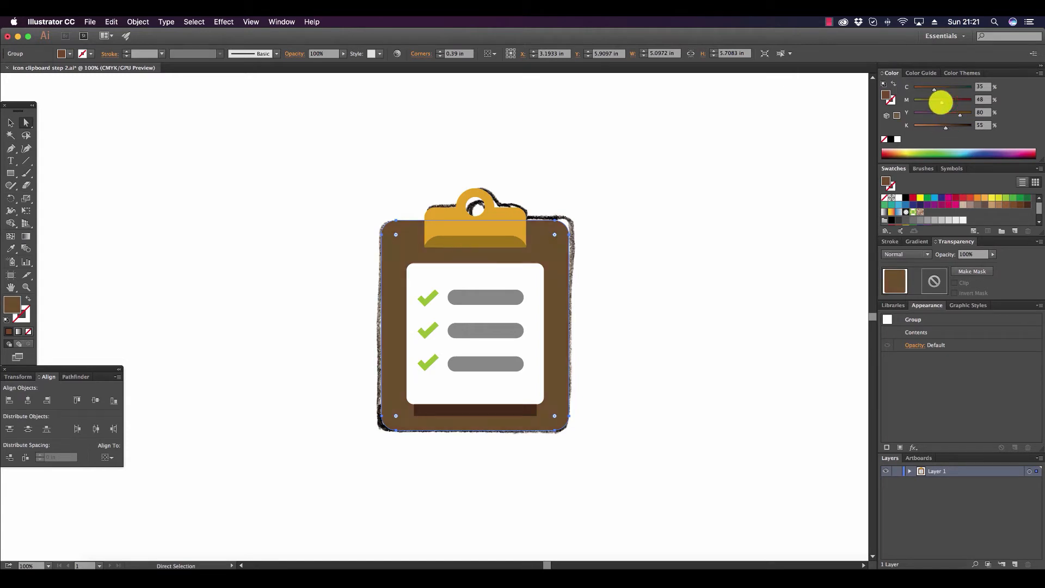
click(676, 270)
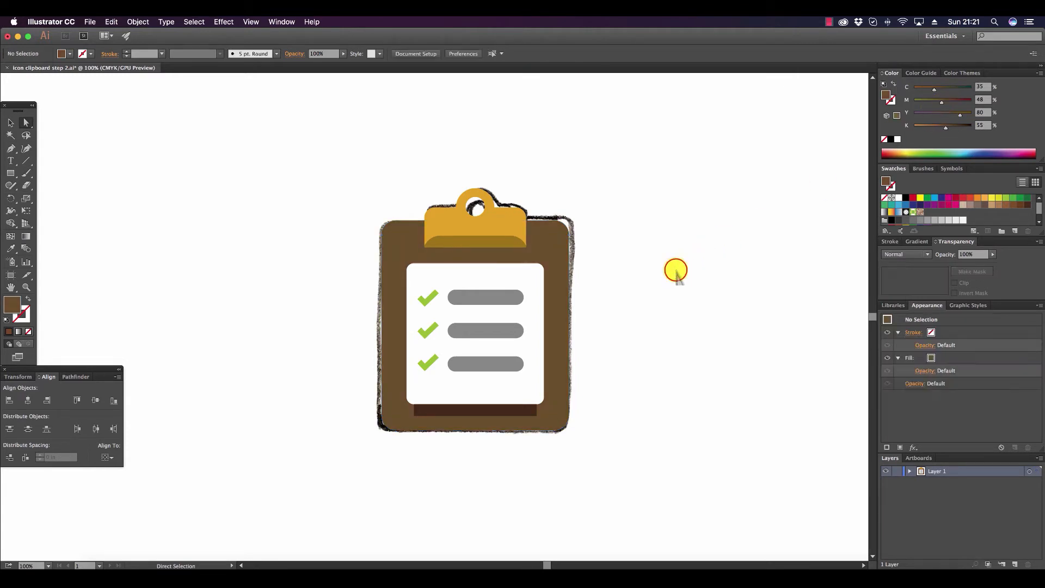
Lighten the three gray bars on the paper by setting their fill to K 30.
click(486, 299)
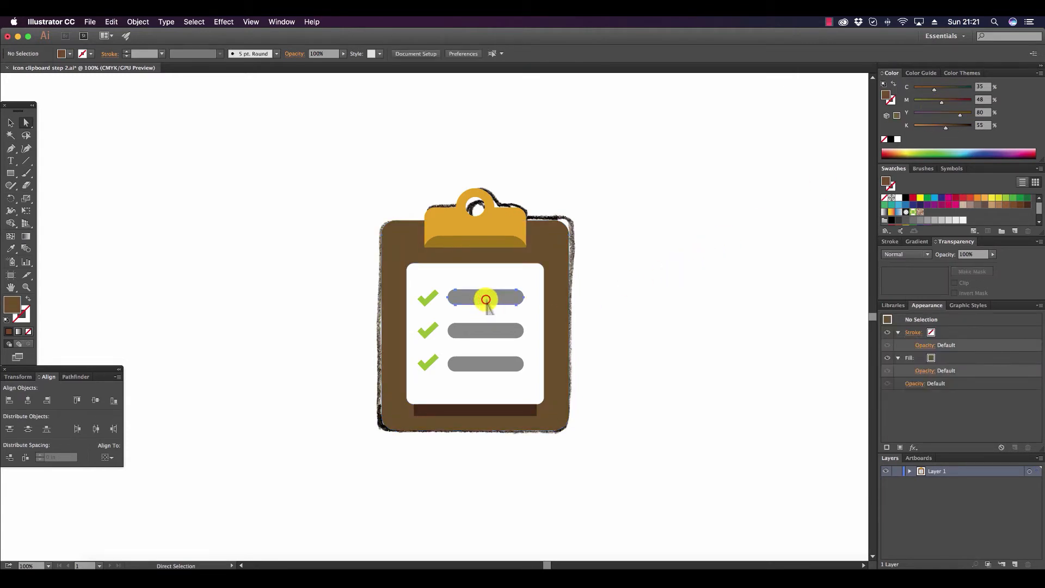
shift+click(498, 329)
shift+click(500, 362)
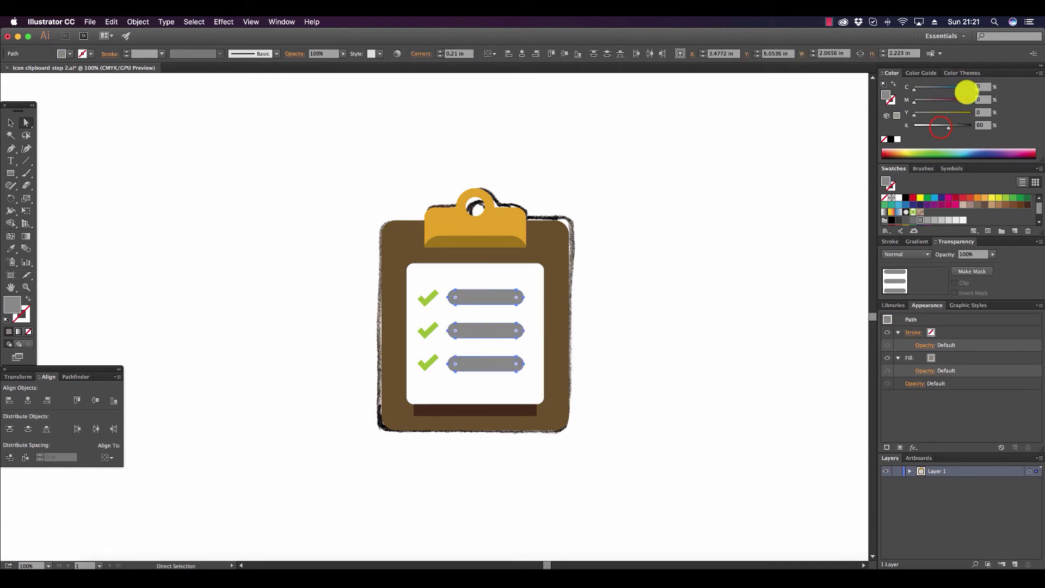
drag(940, 126, 930, 128)
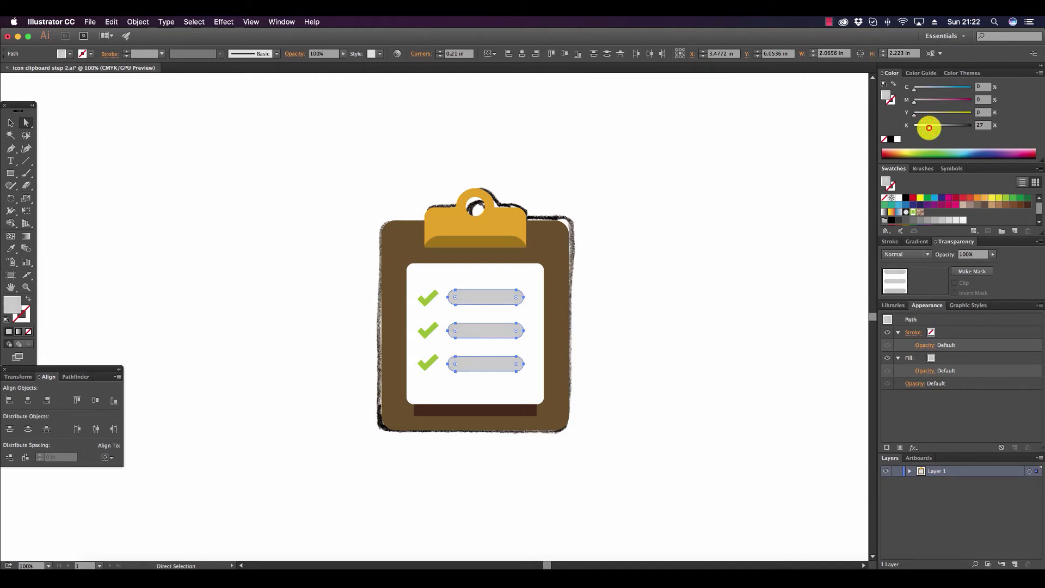
key(super+shift+a)
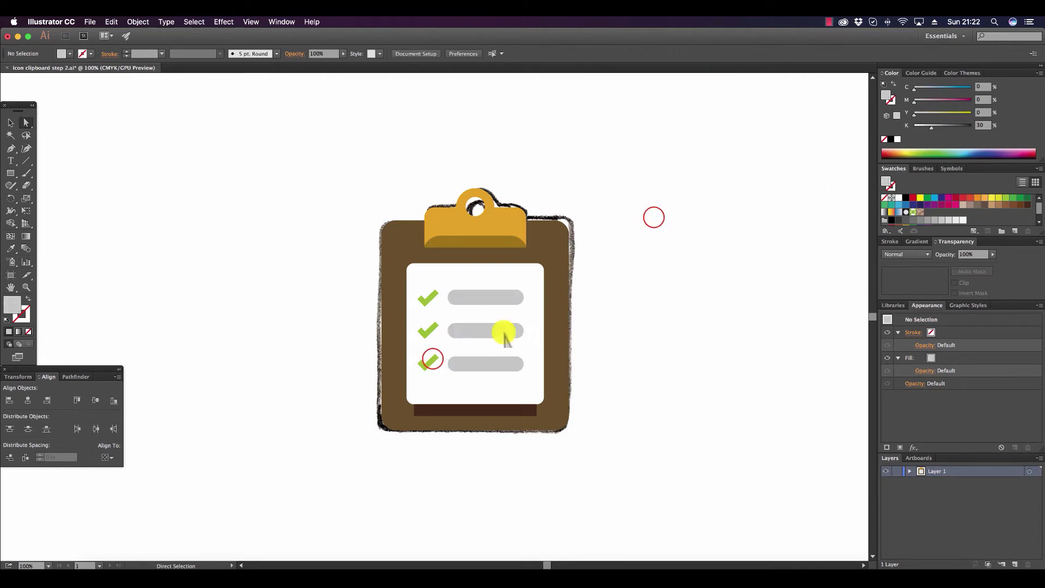
Recolor the three checkmarks to a yellower green by setting their fill to C 34.
click(429, 362)
shift+click(429, 330)
shift+click(434, 299)
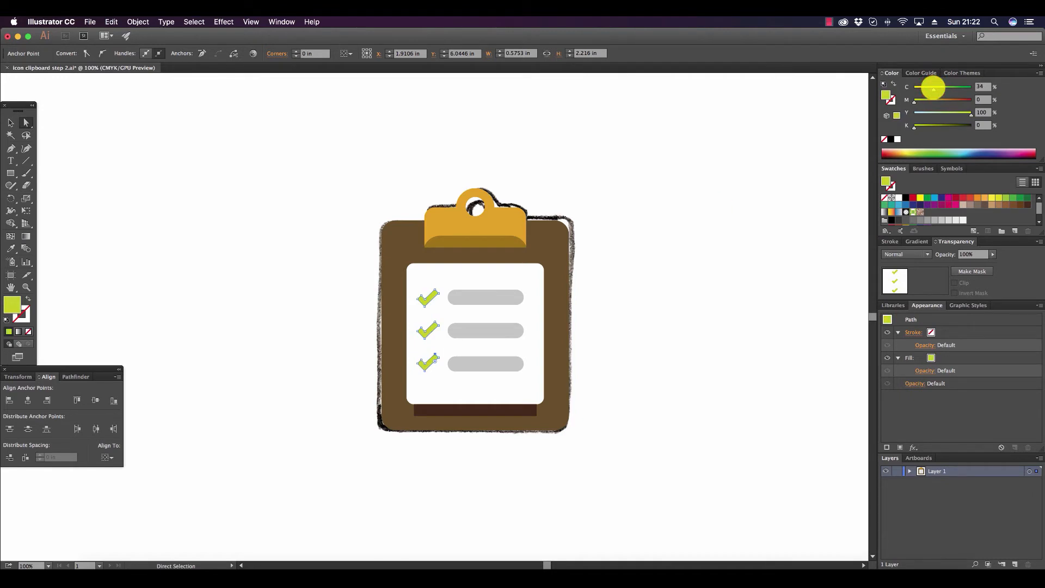
click(718, 210)
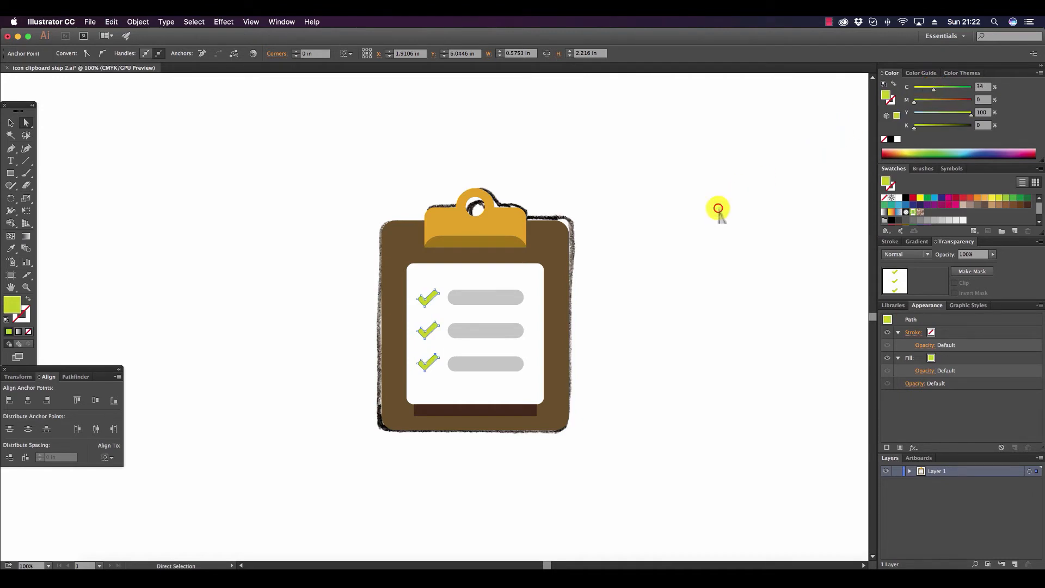
Bring the white paper to the front of the stacking order.
click(434, 387)
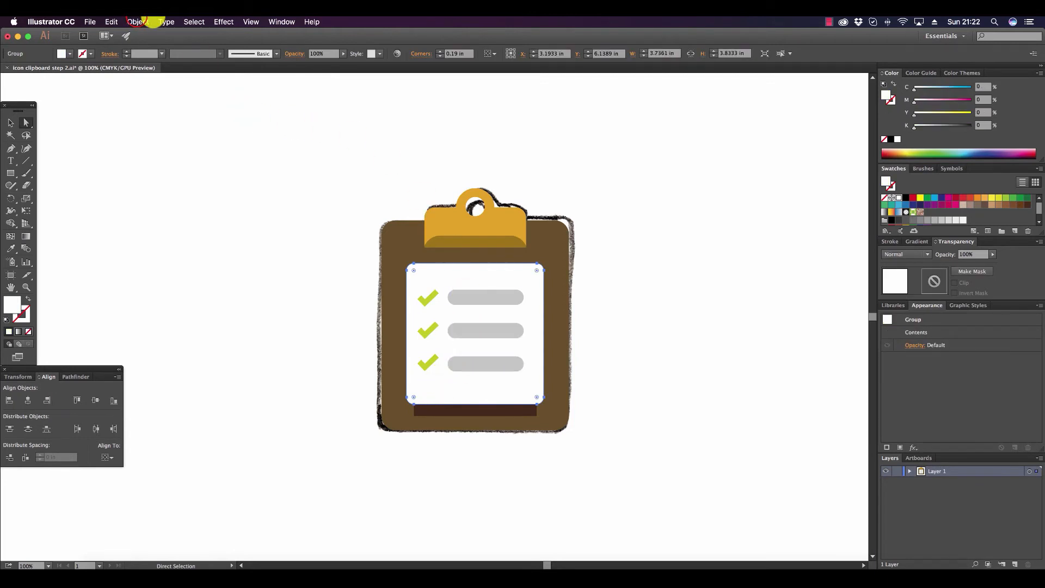
click(138, 22)
mouse_move(150, 44)
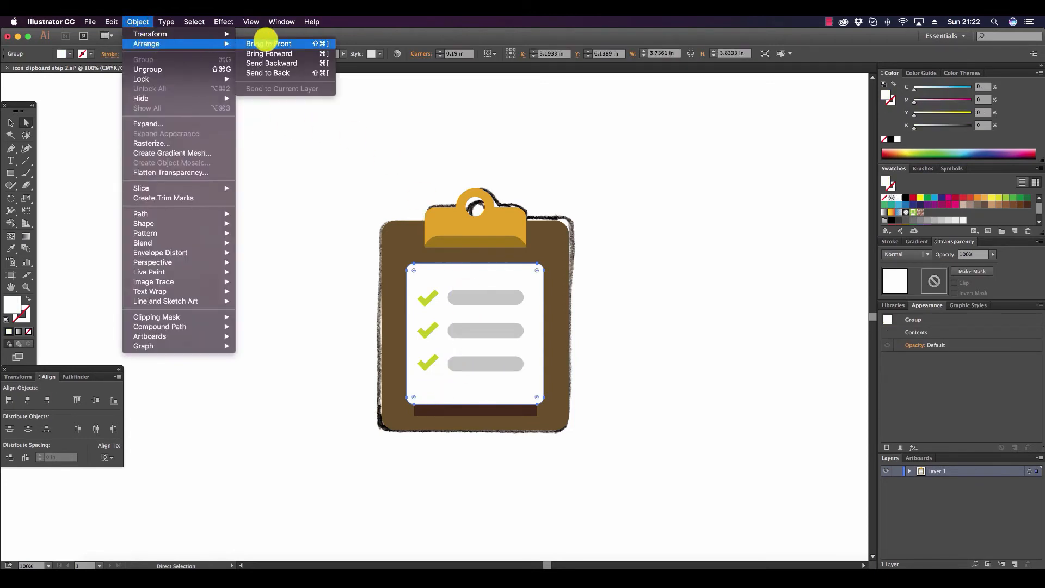
click(267, 44)
Ungroup the white paper from the brown board.
click(11, 122)
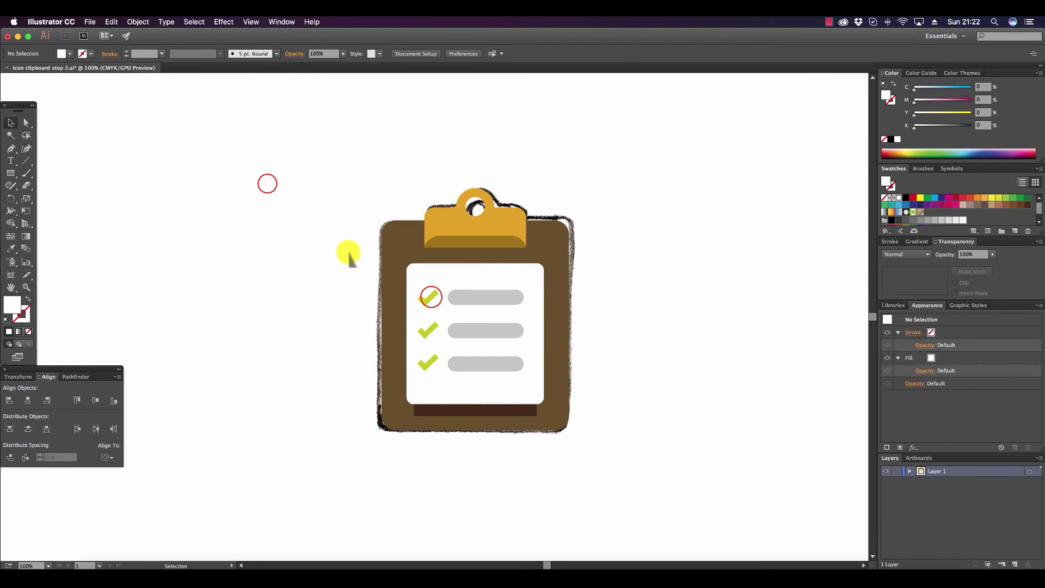
click(427, 297)
shift+click(454, 270)
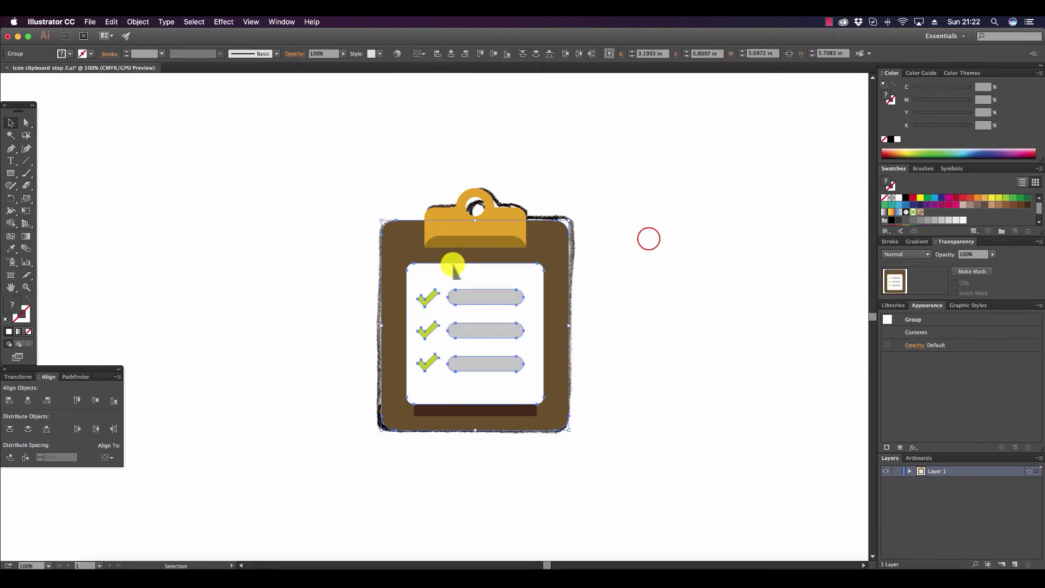
key(super+g)
click(138, 22)
mouse_move(202, 96)
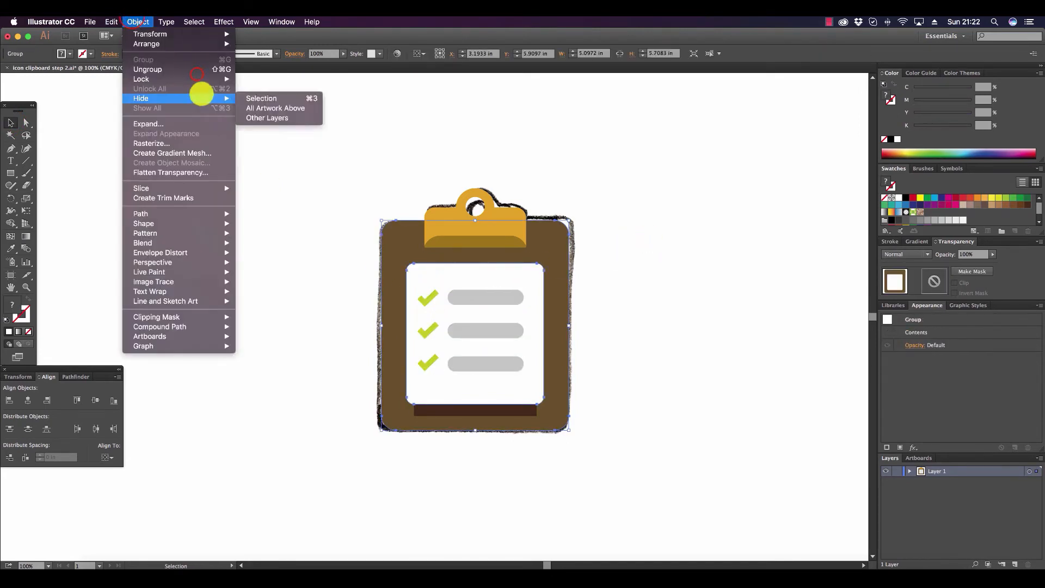
click(198, 72)
click(820, 263)
Group the white paper with the checkmarks and gray bars and bring the group to the front.
click(463, 296)
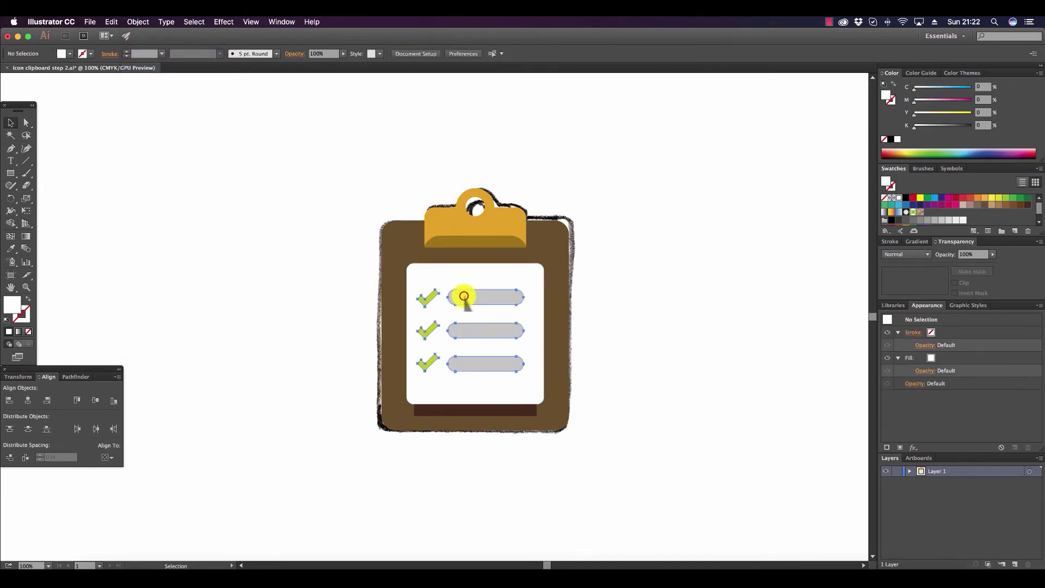
shift+click(452, 272)
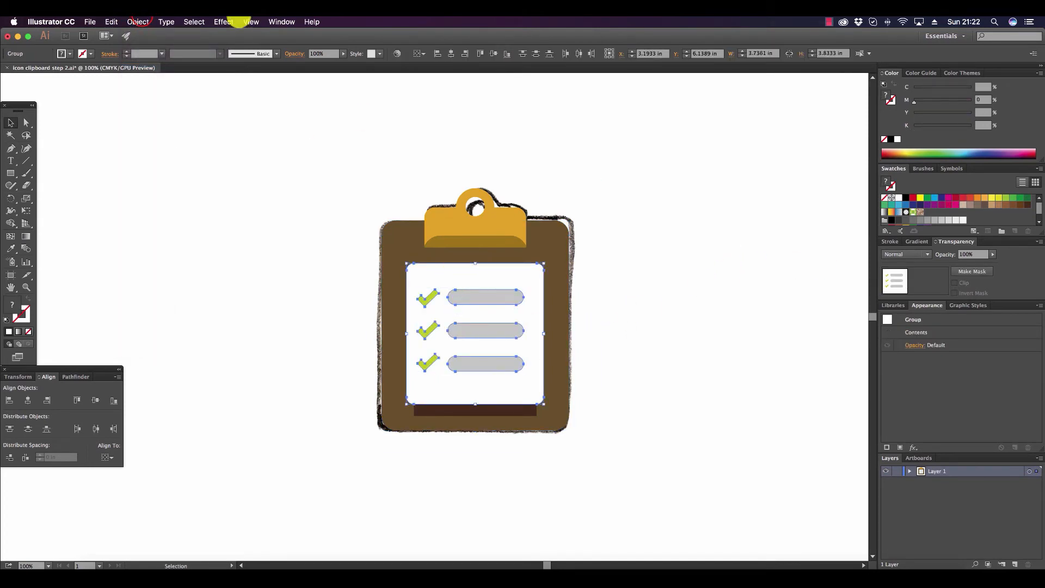
click(138, 22)
click(138, 22)
click(138, 22)
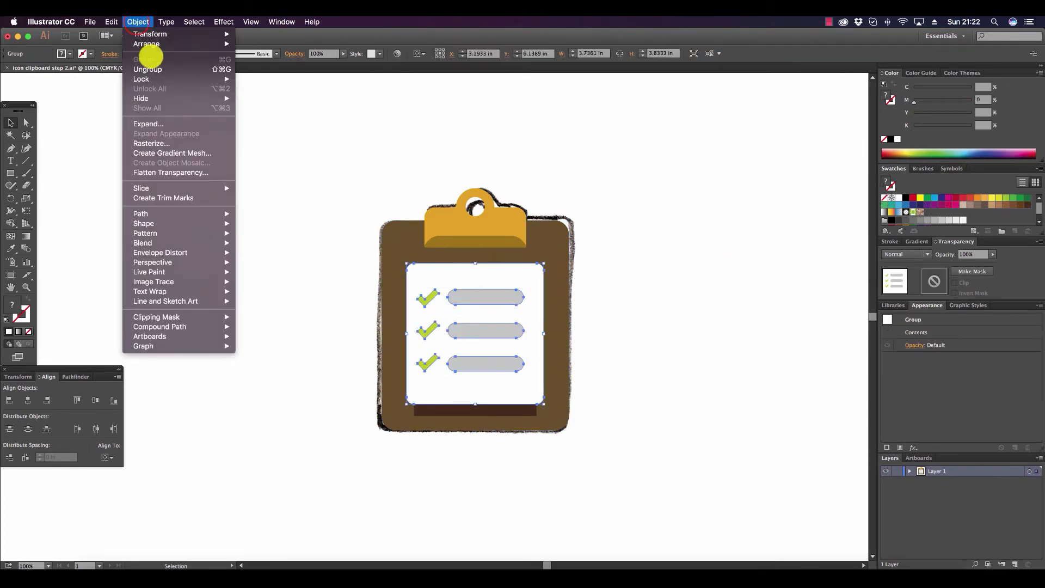
mouse_move(170, 46)
click(548, 481)
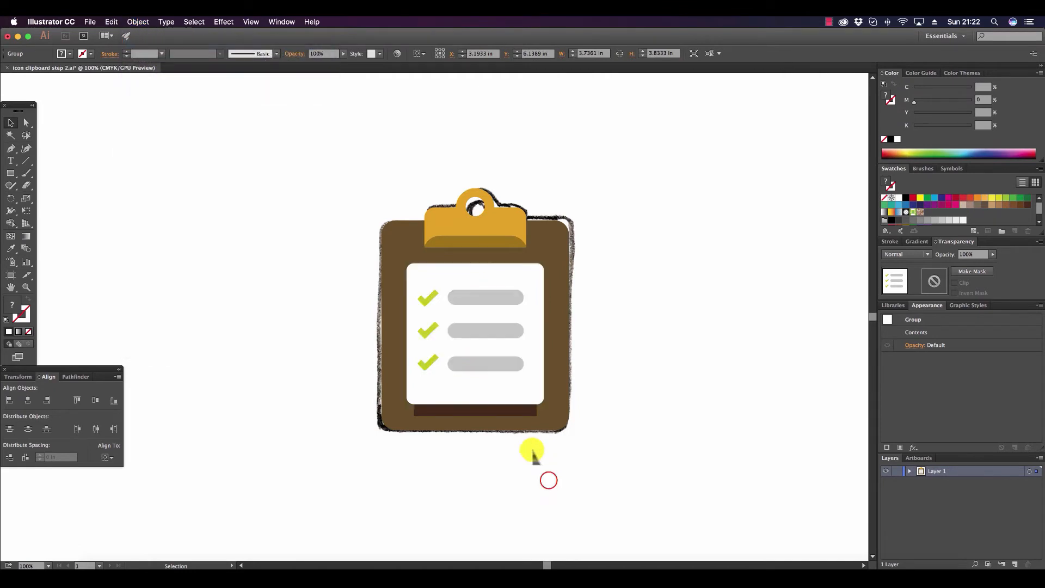
Try moving the dark strip slightly up behind the paper's lower edge.
drag(514, 409, 512, 402)
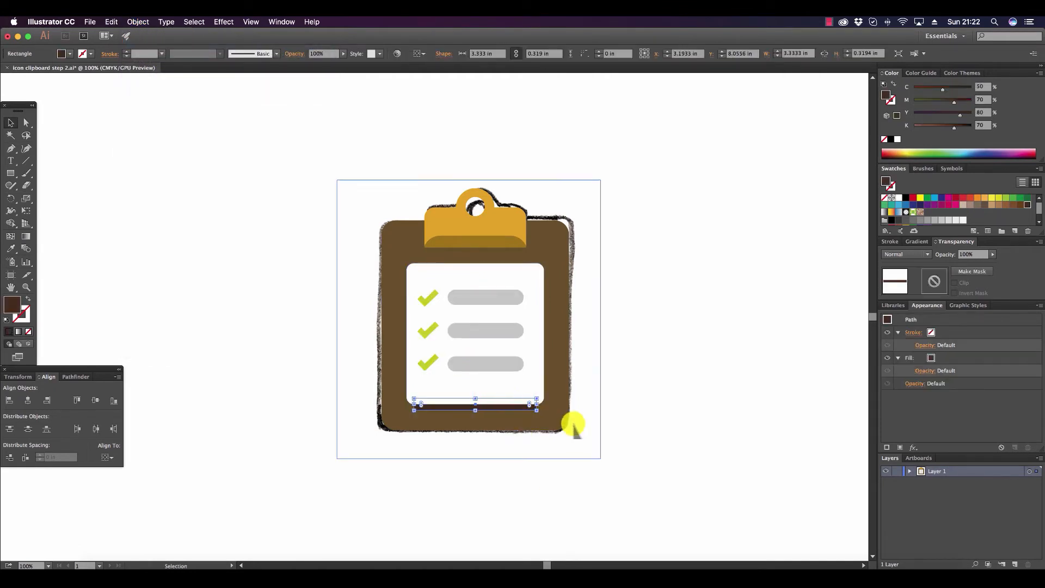
click(688, 395)
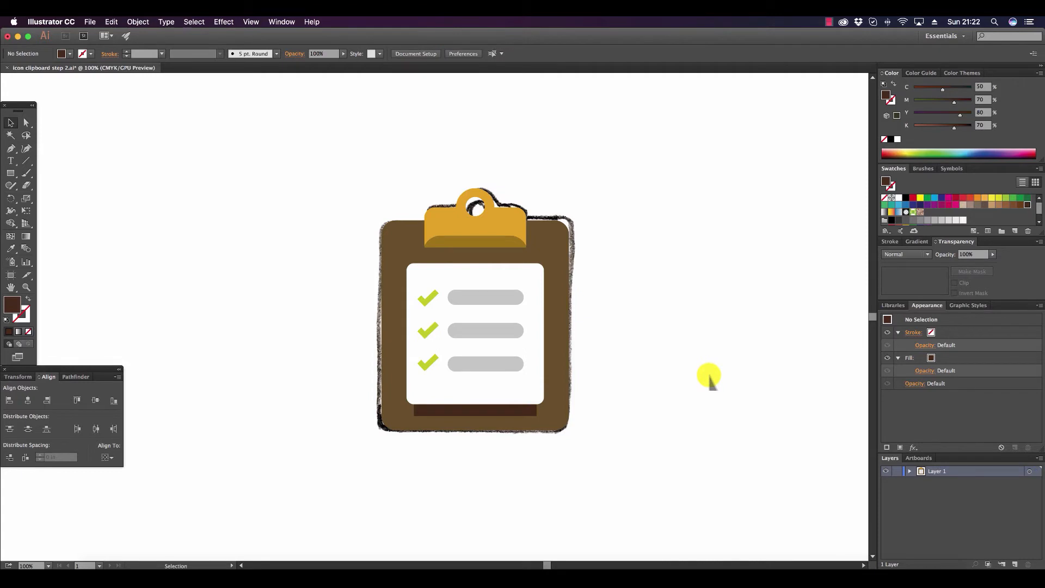
Expand Layer 1 and delete the scanned clipboard sketch image behind the artwork.
click(909, 471)
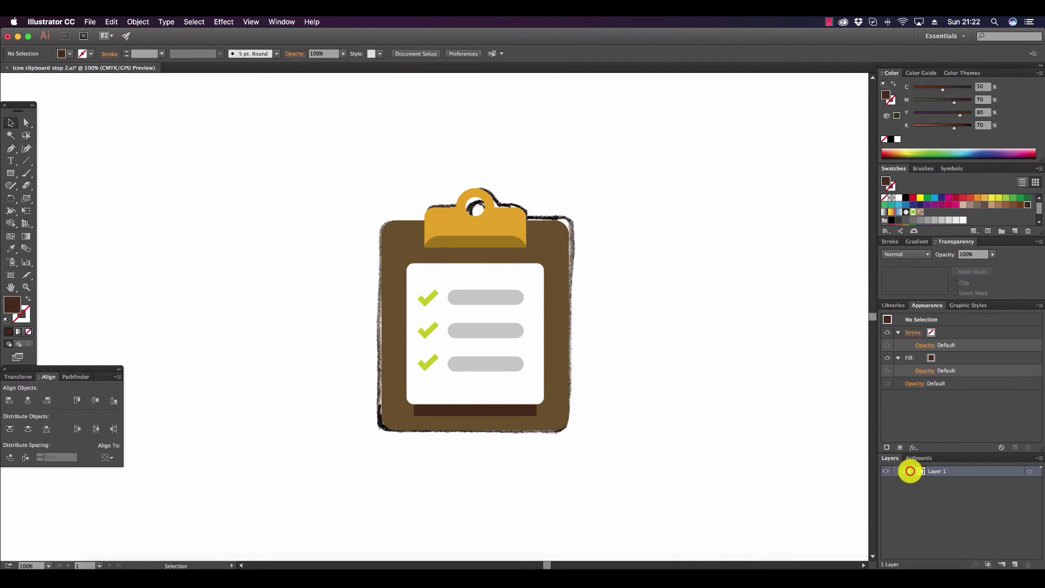
click(578, 215)
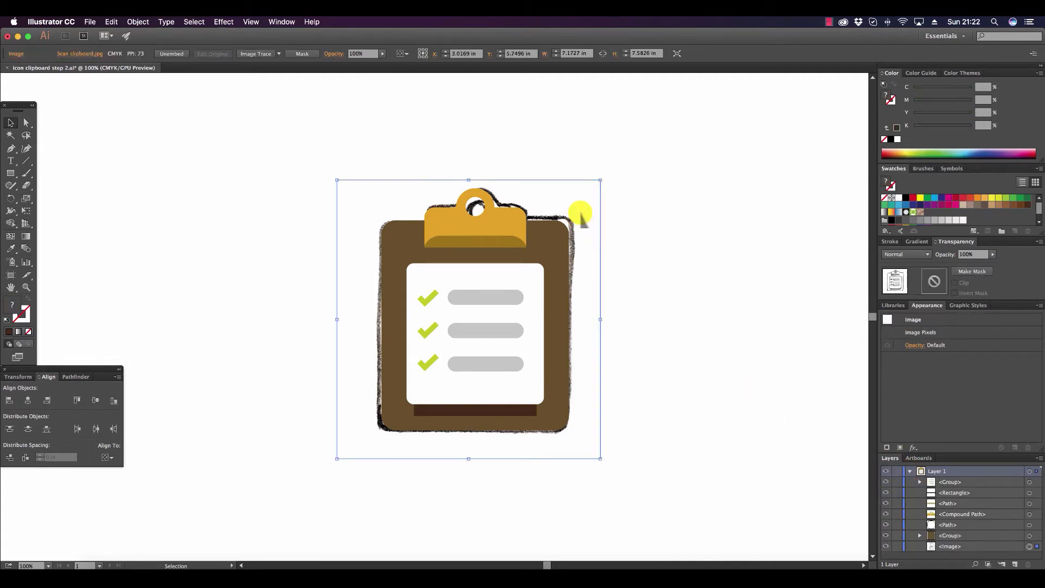
key(Delete)
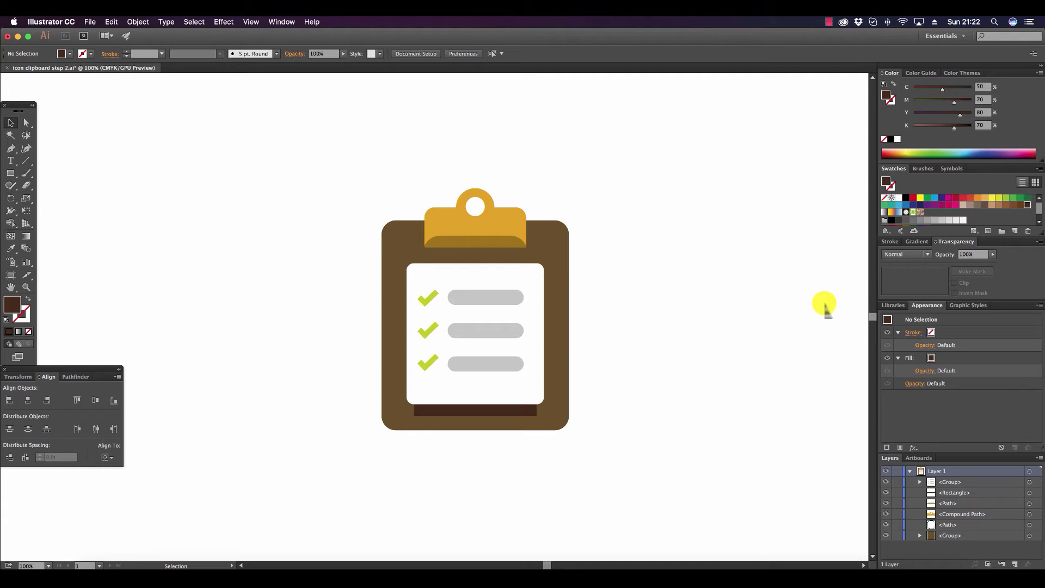
Group all the clipboard parts into one object and shift it slightly down and to the left.
drag(296, 122, 681, 513)
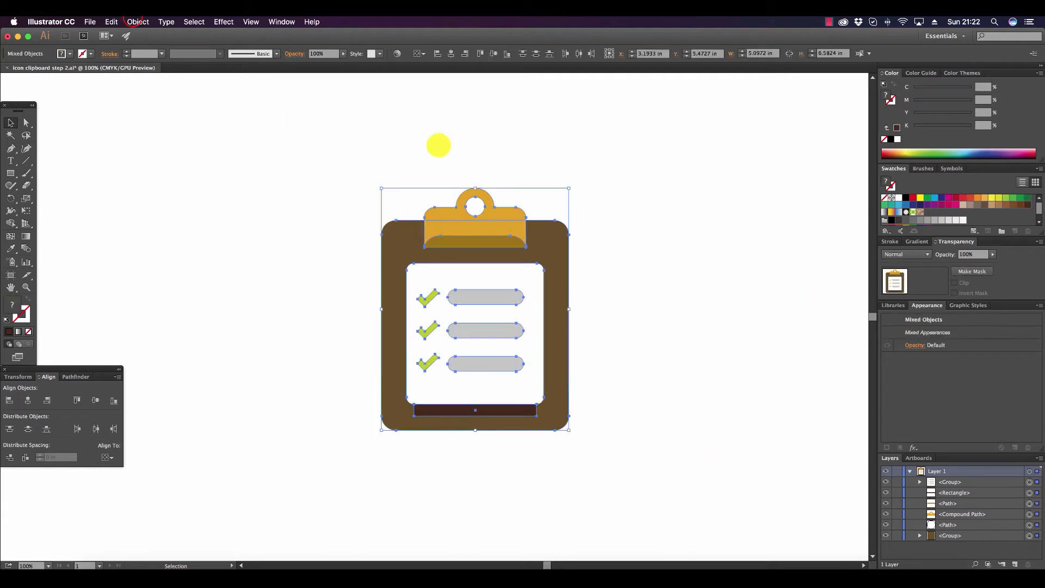
click(137, 22)
click(548, 244)
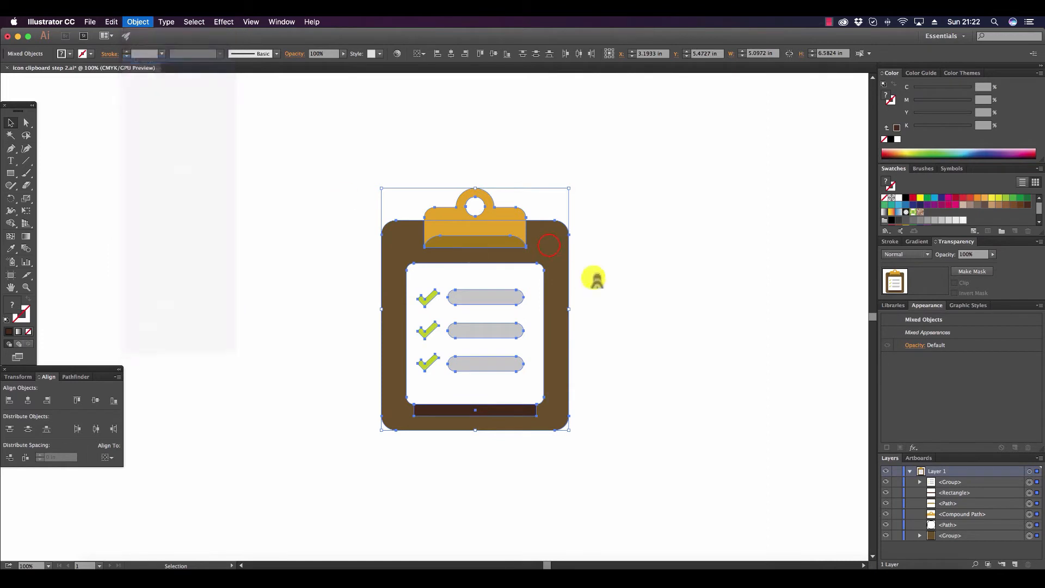
key(super+g)
mouse_move(552, 248)
mouse_down()
mouse_move(560, 266)
mouse_move(503, 243)
mouse_move(542, 258)
mouse_up()
click(667, 250)
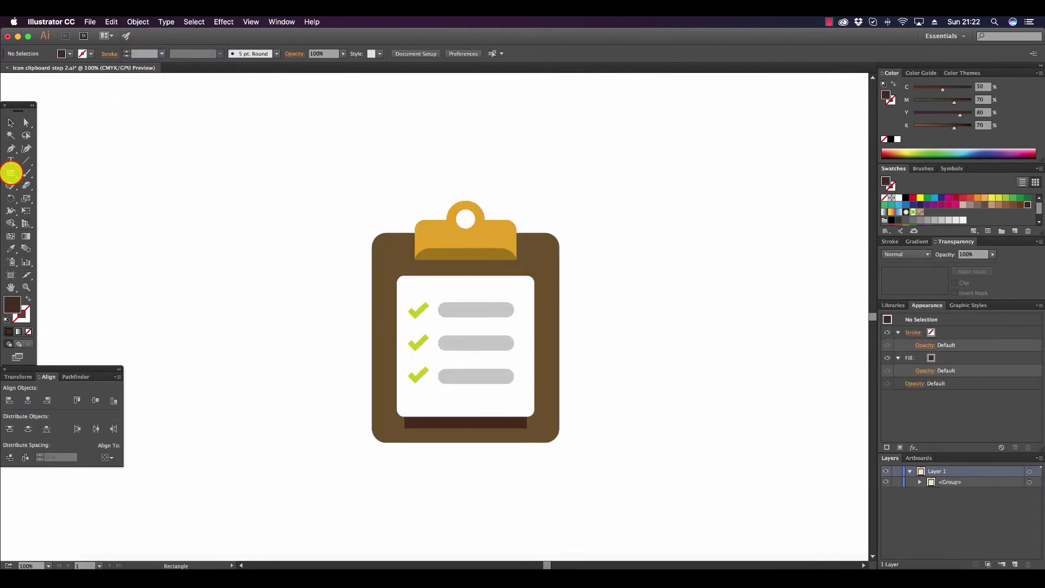
Draw a dark brown circle about 10.1 in across over the clipboard with the Ellipse tool and send it to the back.
drag(10, 173, 63, 199)
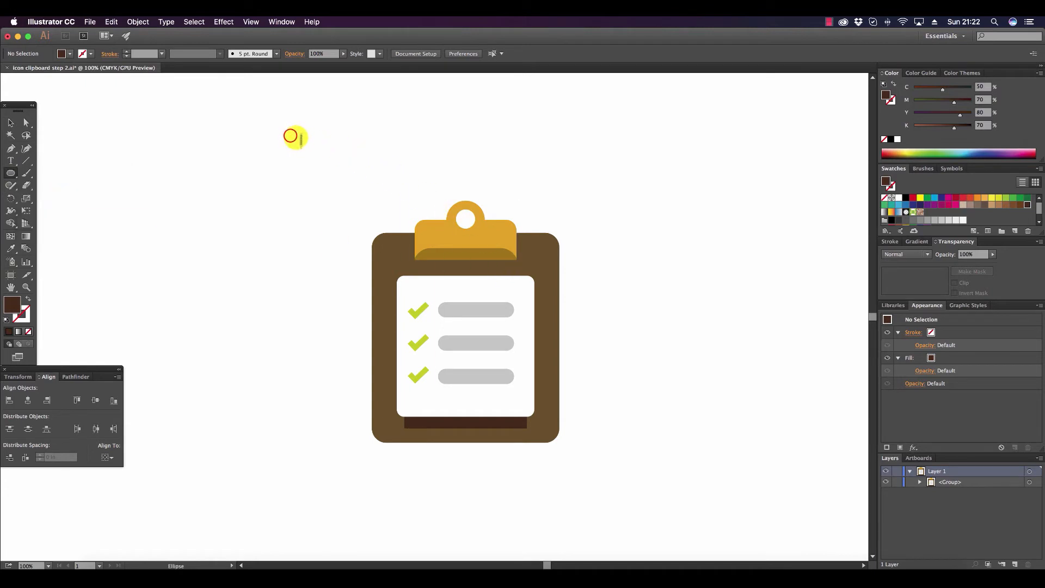
drag(290, 135, 662, 351)
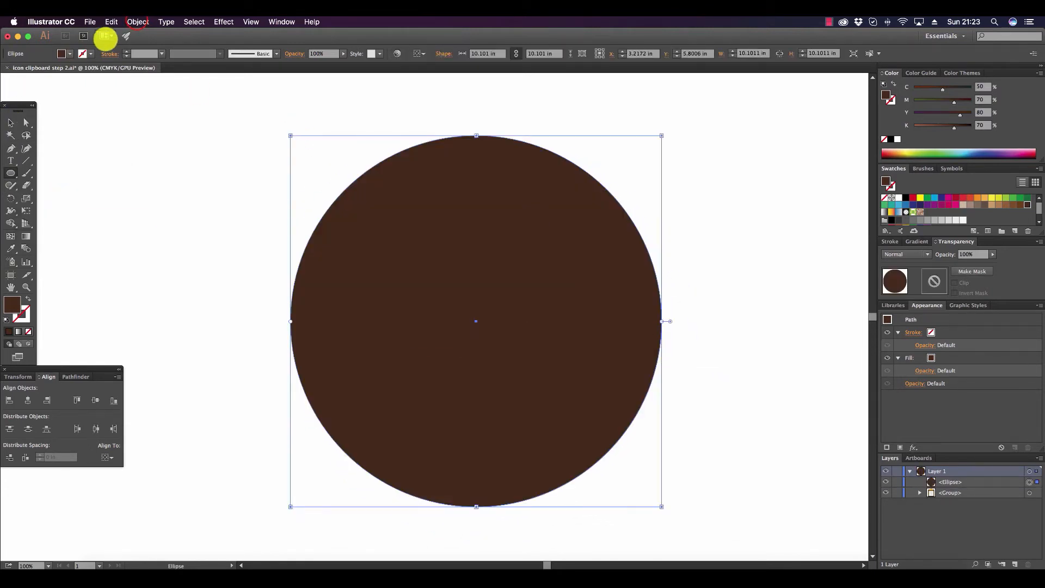
click(138, 21)
mouse_move(163, 44)
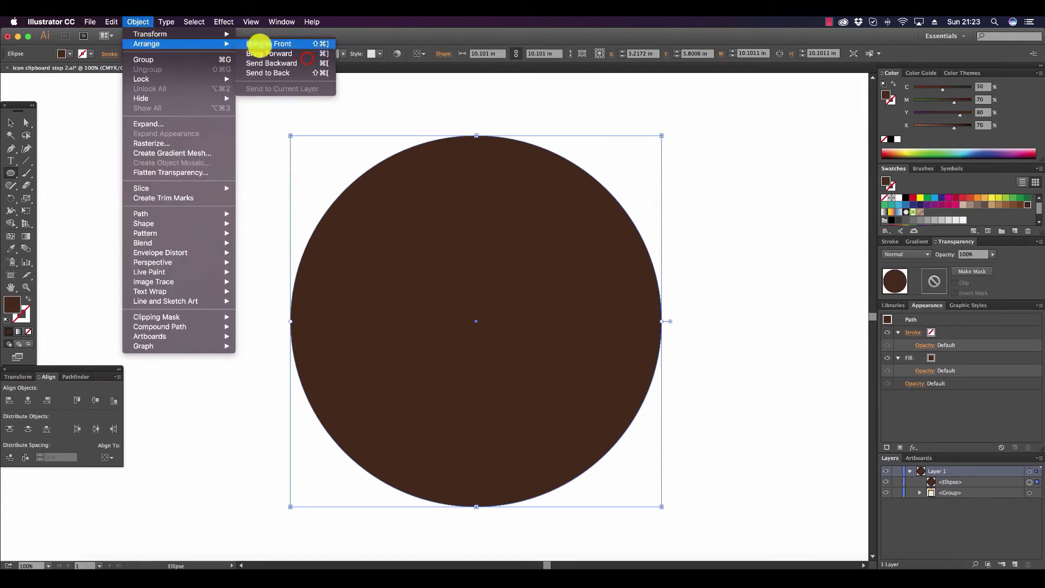
click(302, 73)
Shift the circle slightly down and to the left, and align it with the clipboard on their horizontal centers.
click(11, 123)
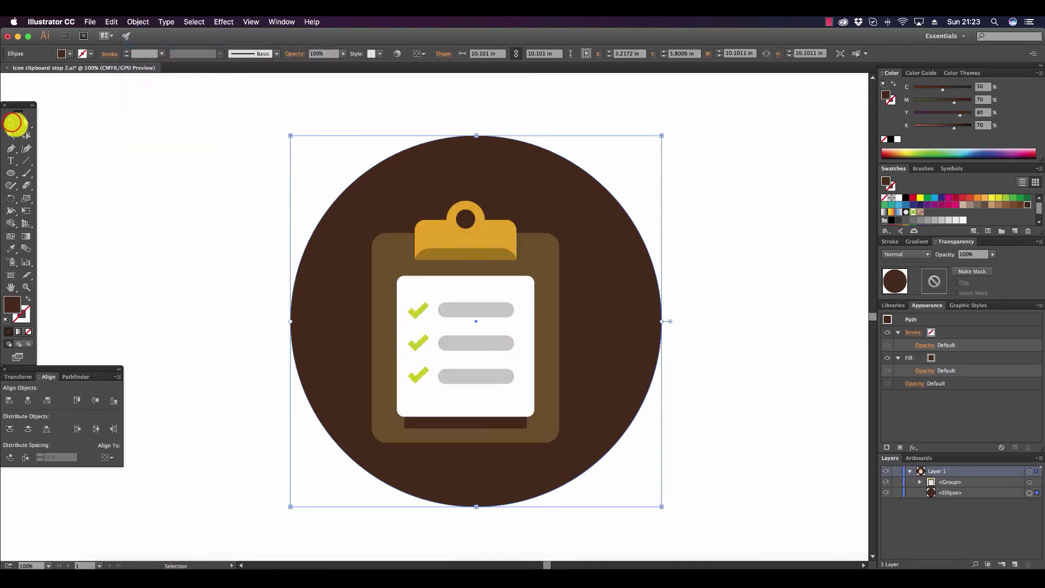
drag(597, 210, 591, 223)
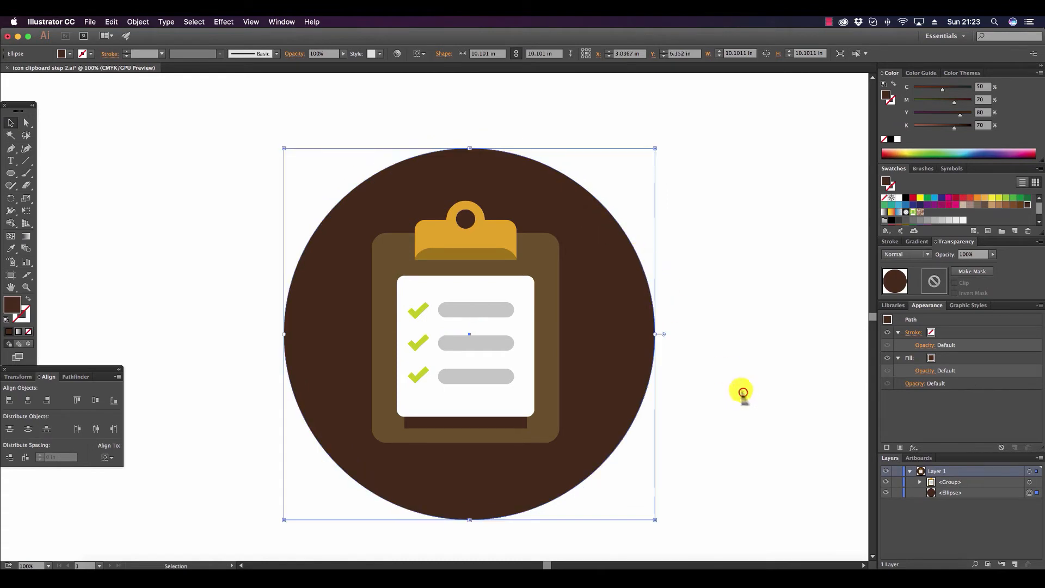
drag(743, 393, 205, 116)
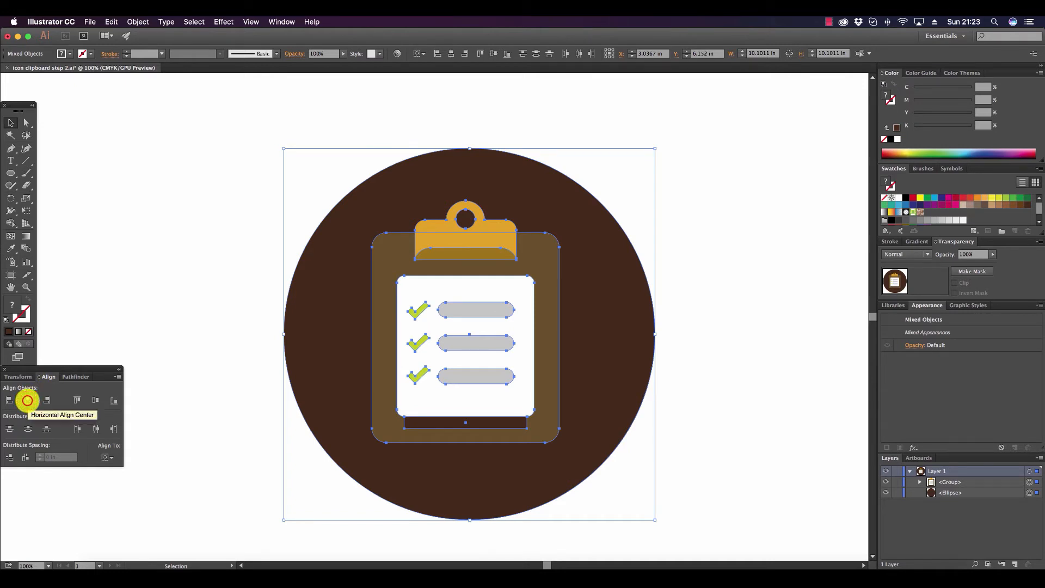
click(27, 400)
click(145, 251)
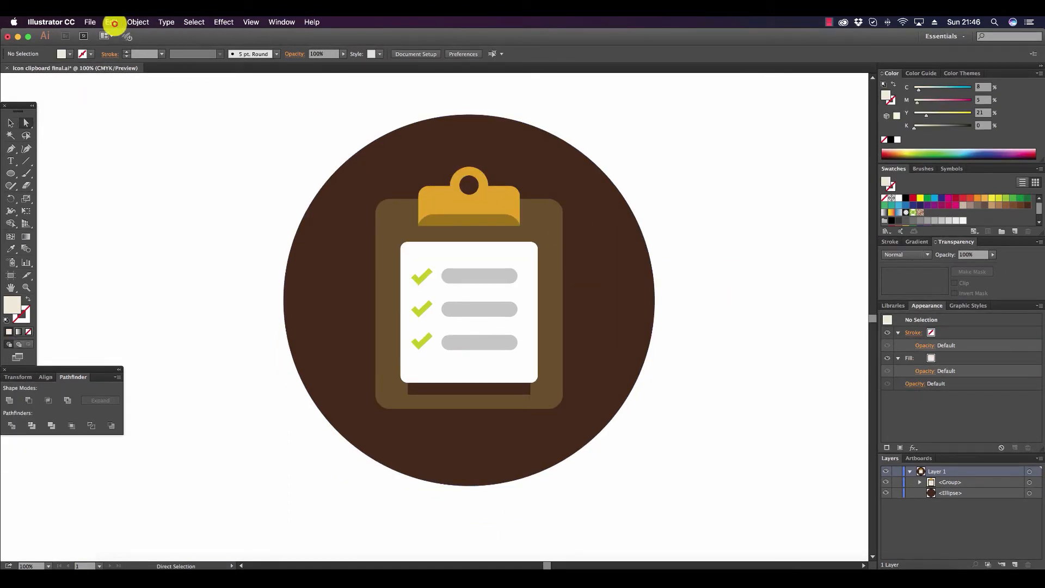
Paste the beige four-sided shape and move it so one edge runs diagonally between the clipboard's upper-right and lower-left corners.
click(112, 21)
click(132, 79)
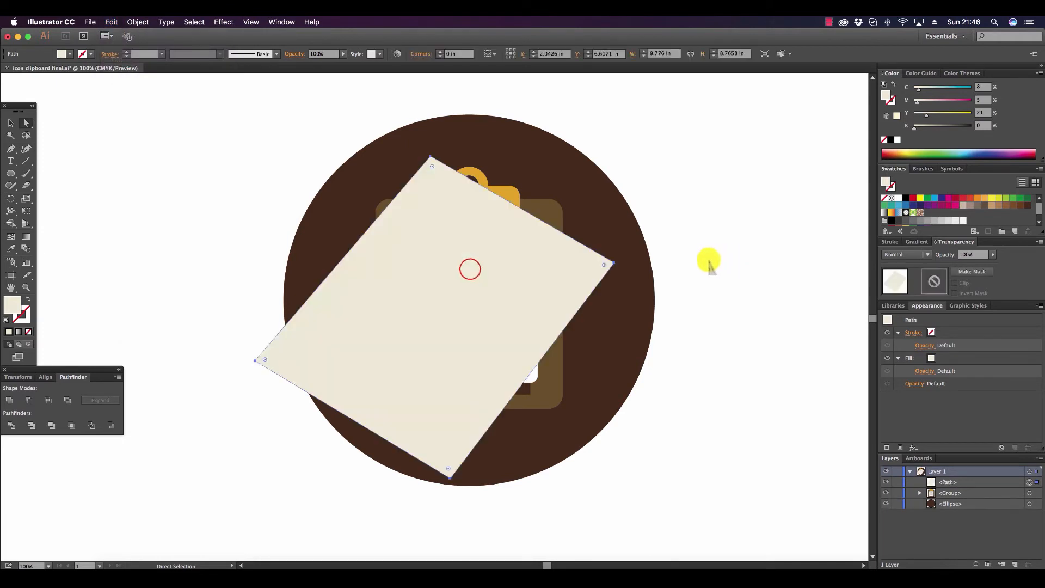
drag(468, 271, 590, 321)
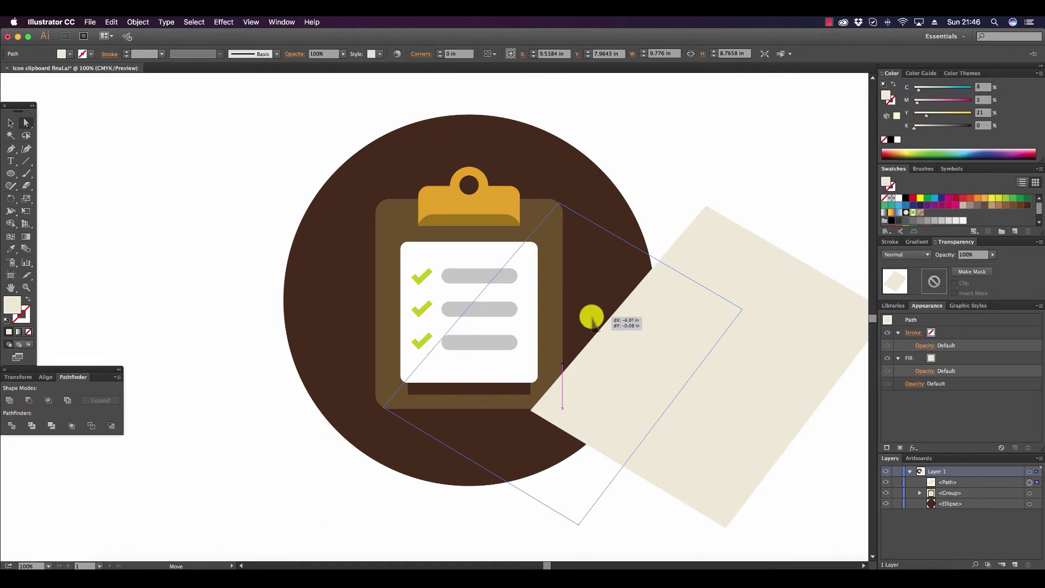
drag(590, 321, 596, 311)
click(742, 309)
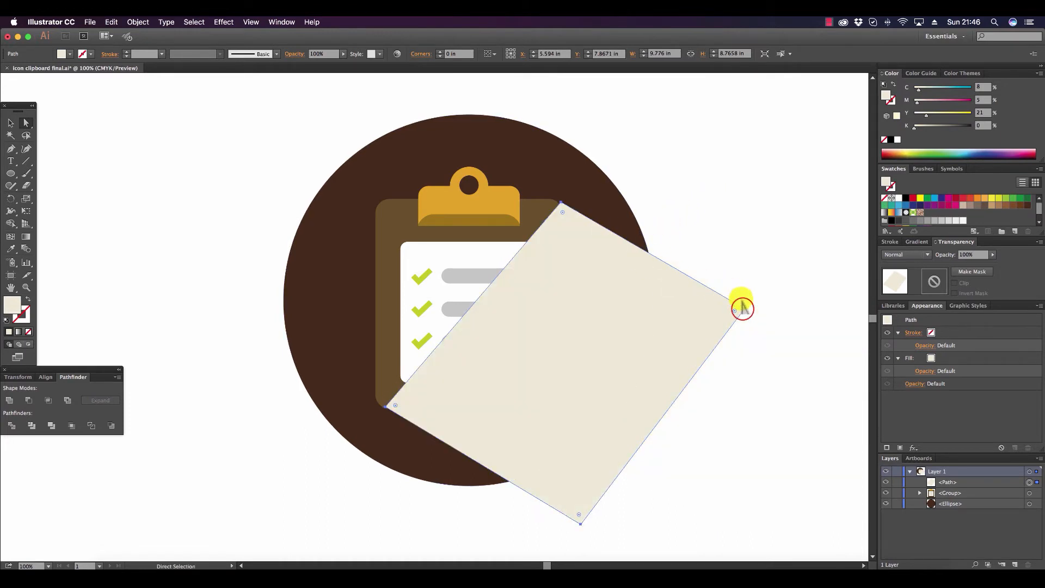
drag(742, 308, 742, 309)
click(772, 242)
Select the whole clipboard group and bring it to the front of the beige shape.
click(437, 213)
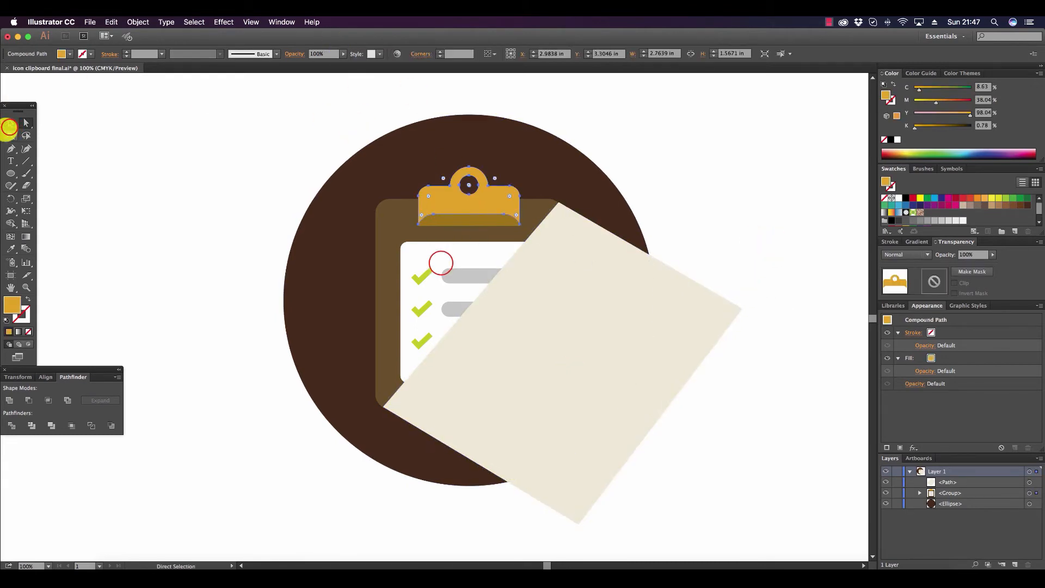
click(11, 123)
click(443, 262)
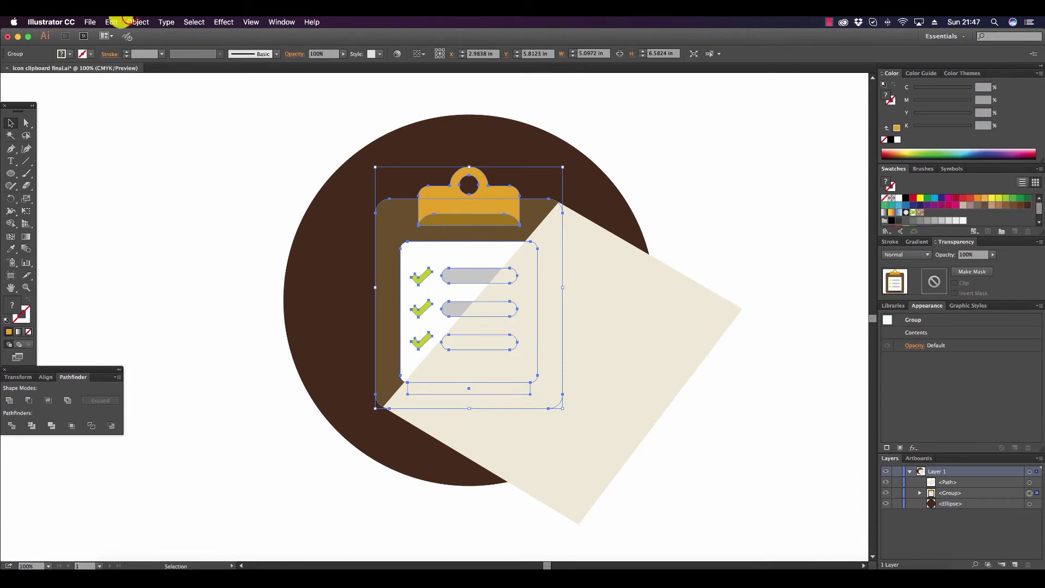
click(137, 22)
mouse_move(199, 45)
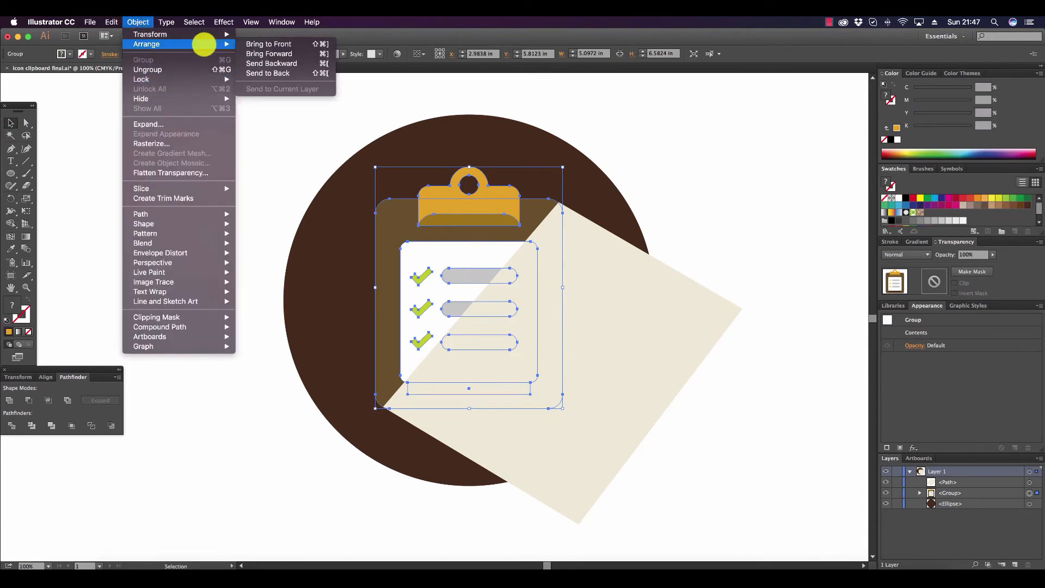
click(268, 44)
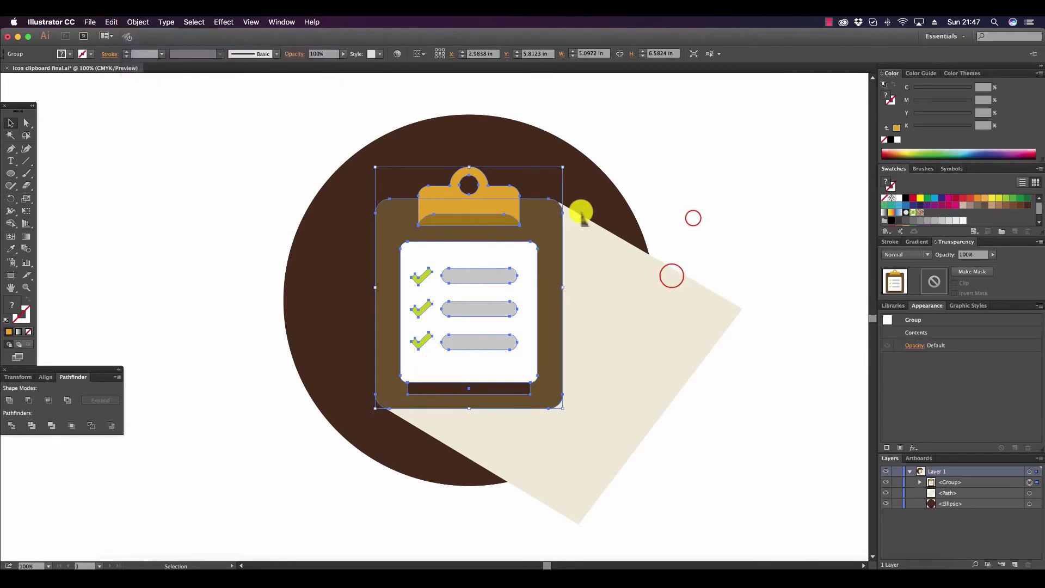
Narrow the beige shape slightly to about 9.69 in wide, keeping its height.
click(683, 240)
click(680, 275)
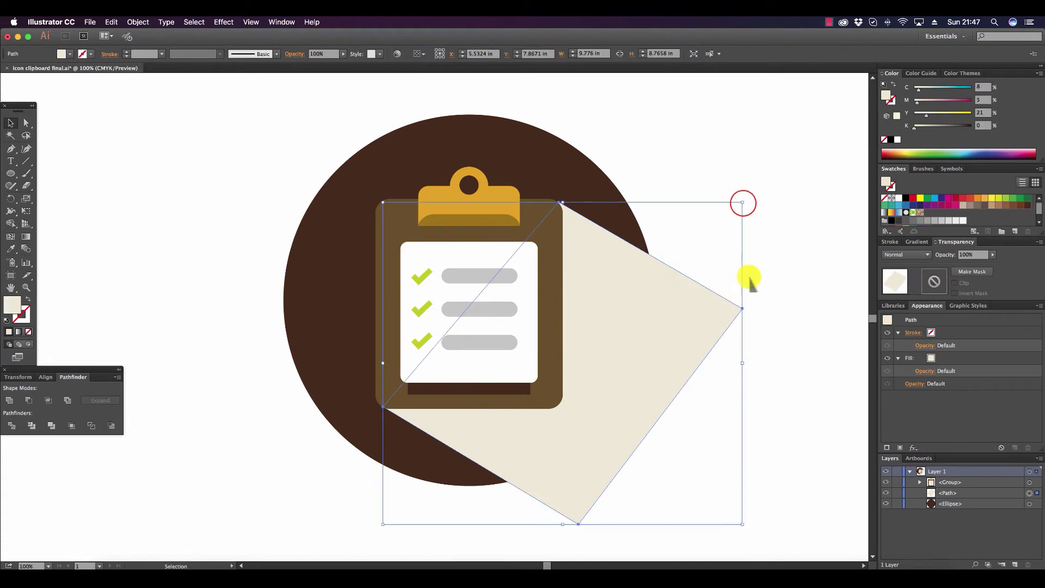
drag(743, 203, 751, 203)
click(751, 203)
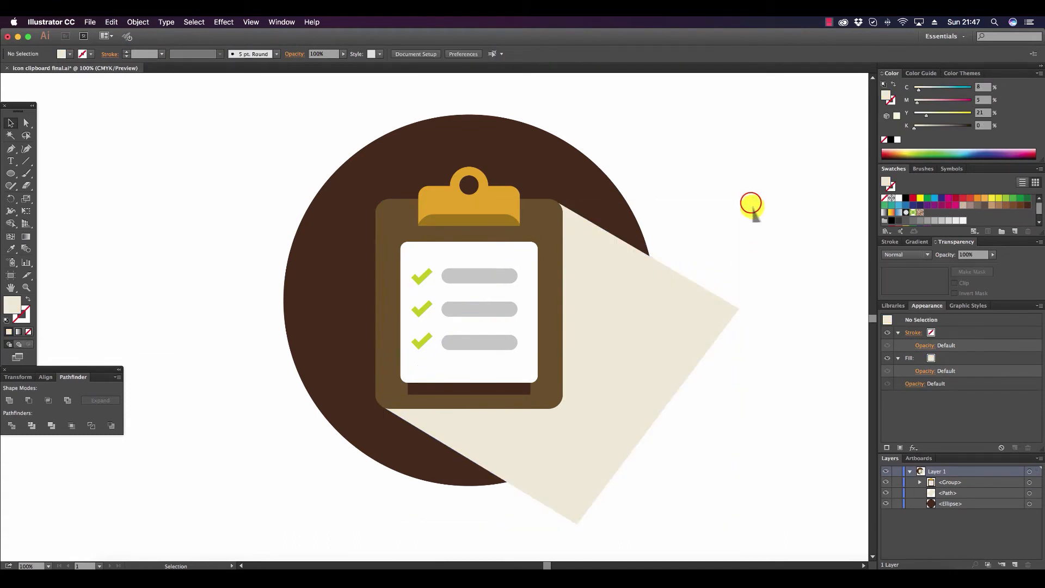
Select the beige shape together with the brown circle and split them with the Divide pathfinder.
click(689, 294)
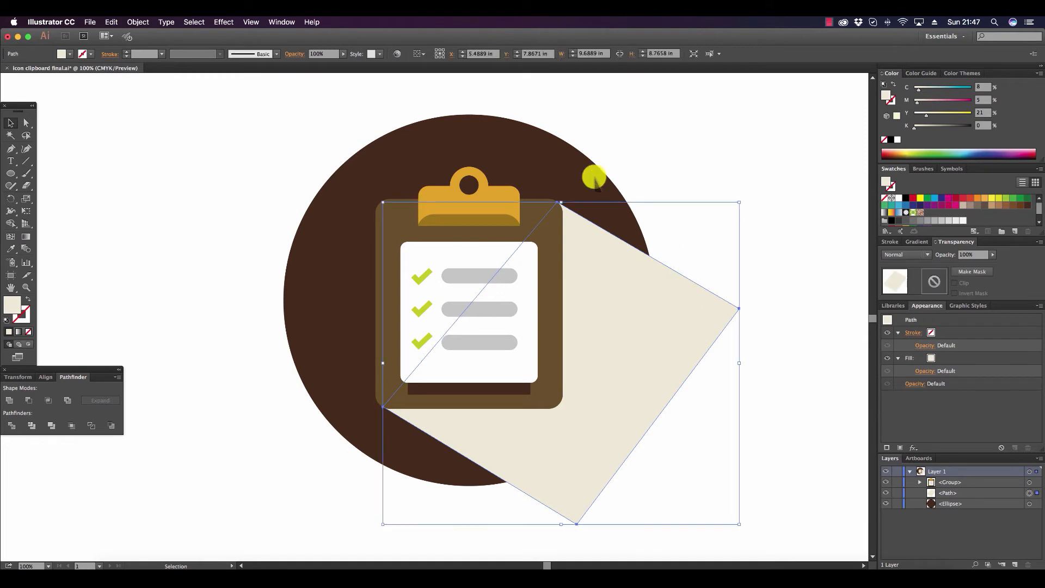
shift+click(530, 146)
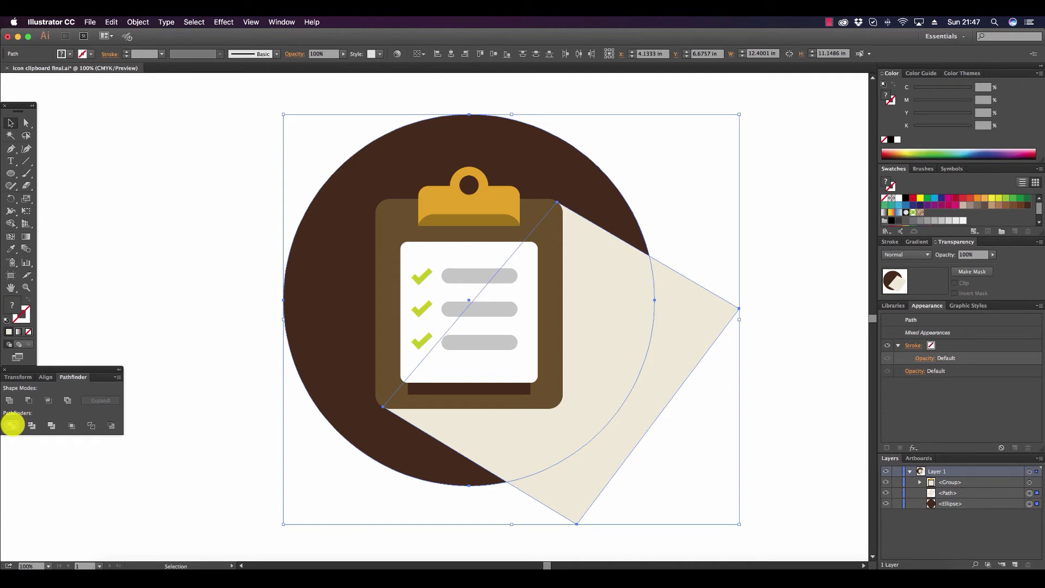
click(11, 425)
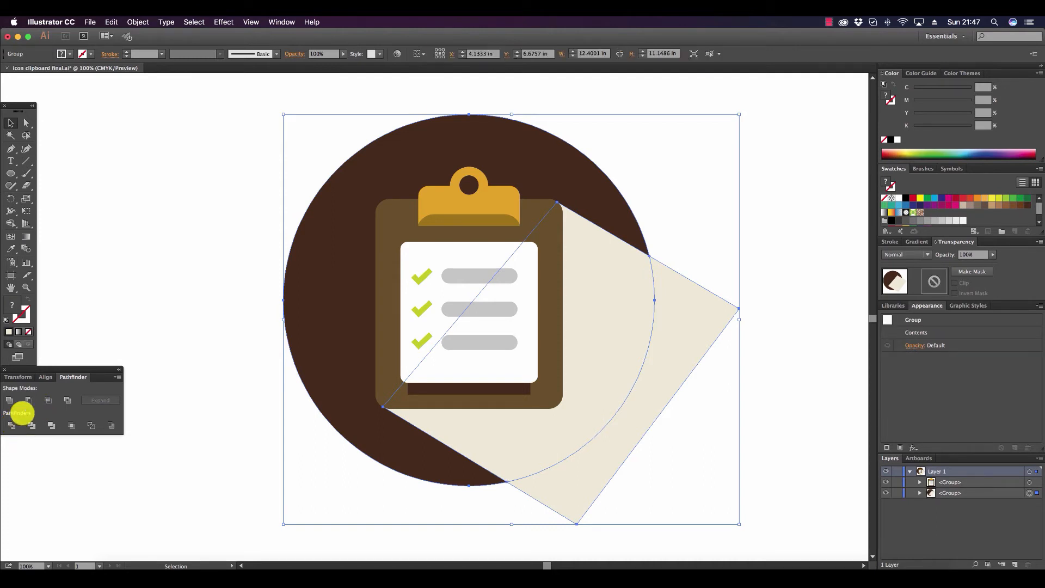
Delete the piece of the beige shape that sticks out beyond the circle.
click(26, 123)
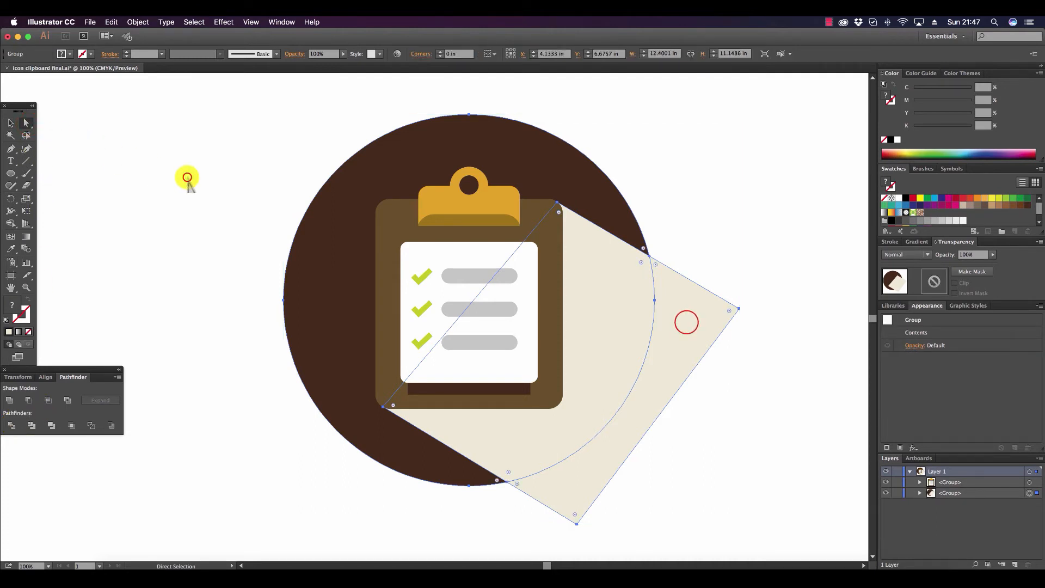
click(684, 321)
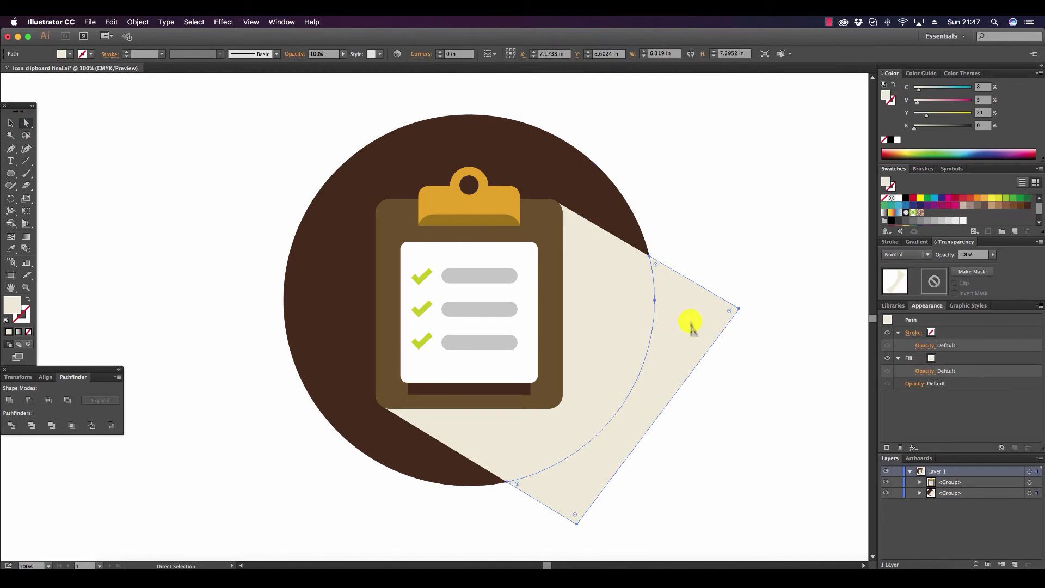
key(Delete)
Fill the remaining beige shadow piece with the circle's dark brown and lighten it to about 50% black.
click(626, 283)
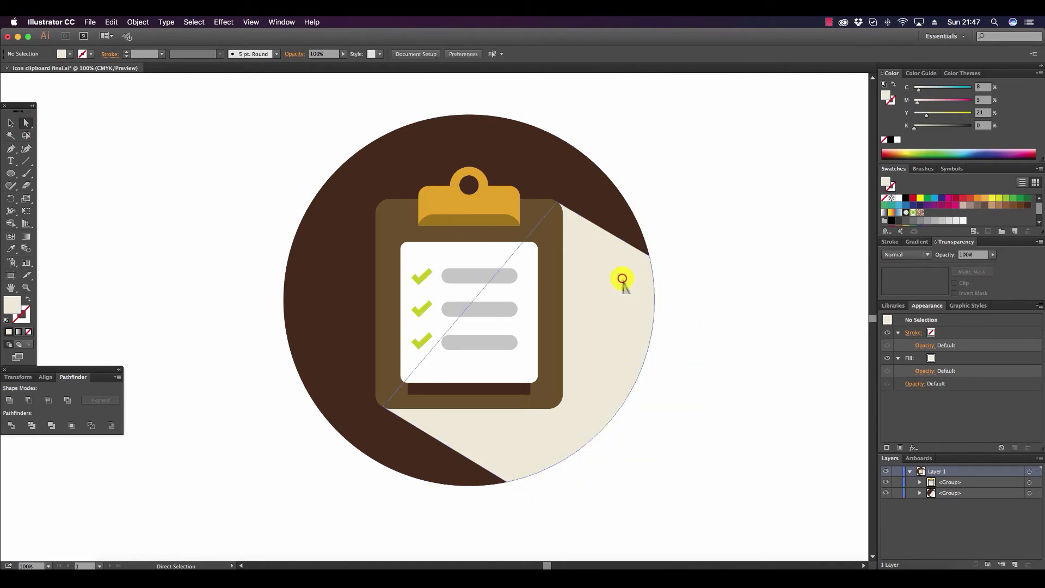
click(10, 246)
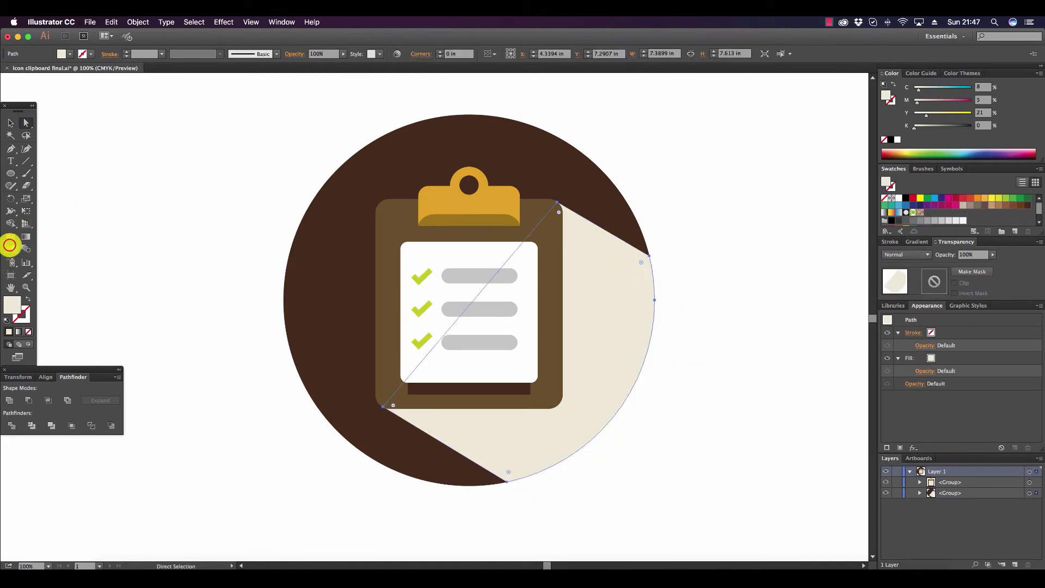
click(516, 138)
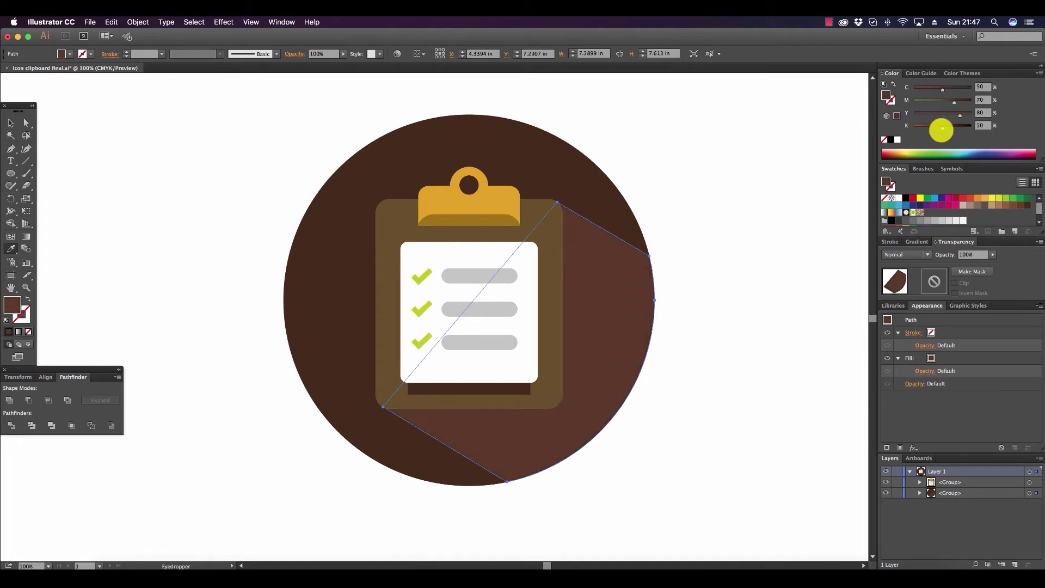
click(10, 123)
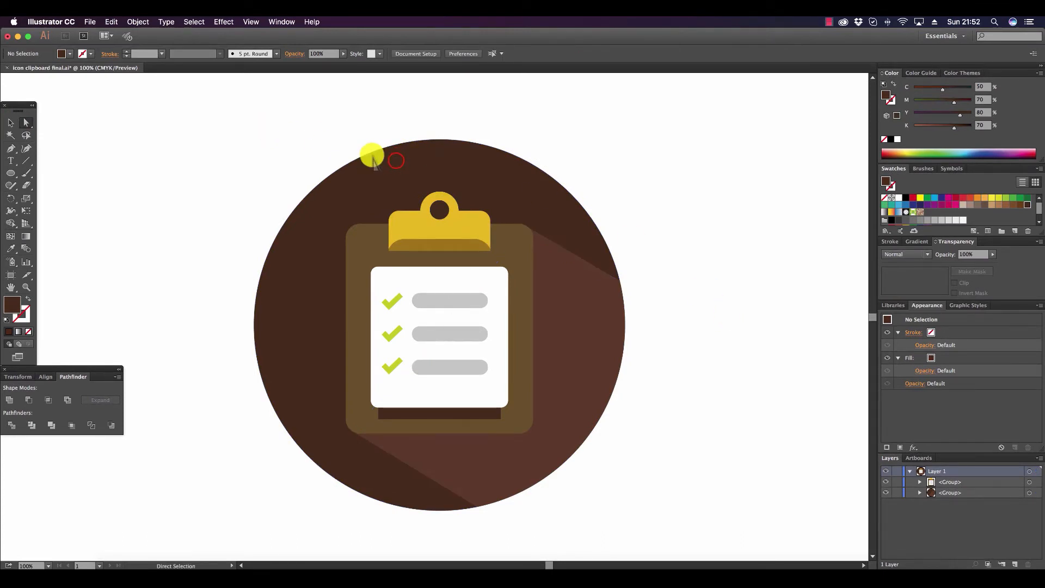
Recolor the main part of the background circle teal, about C 67, M 0, Y 46, K 0.
click(395, 159)
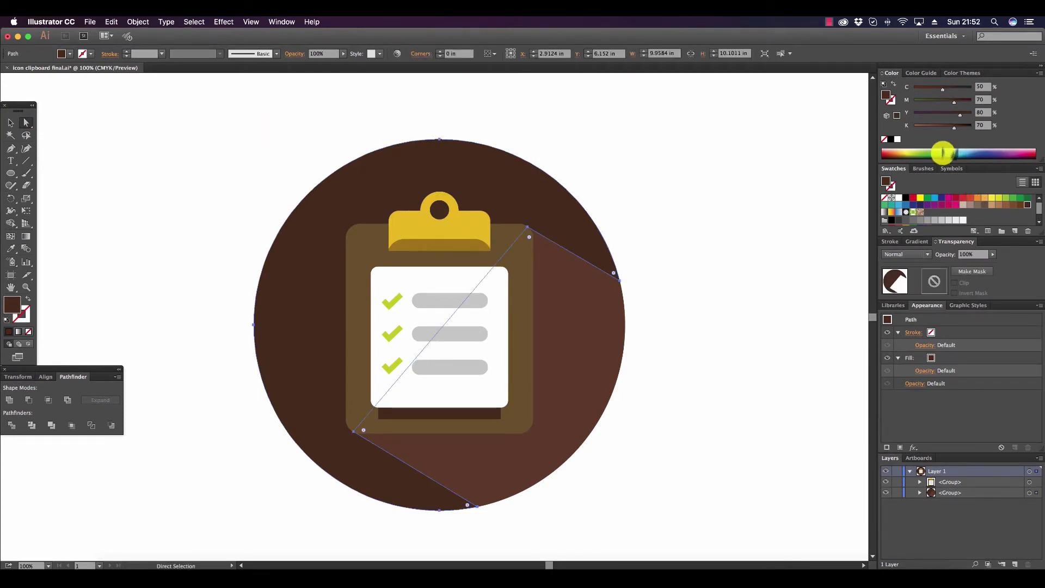
click(937, 152)
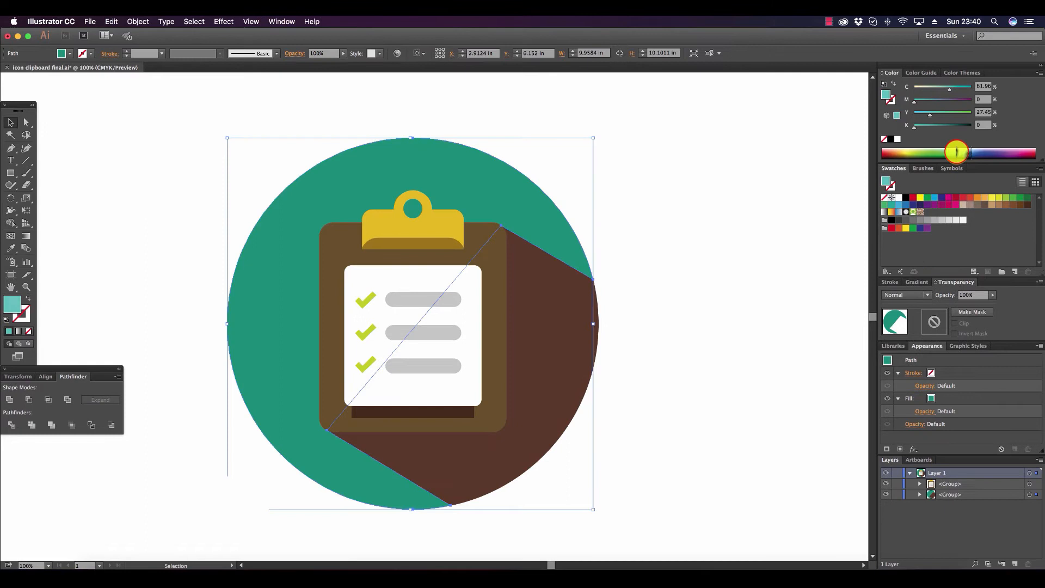
drag(956, 153, 953, 153)
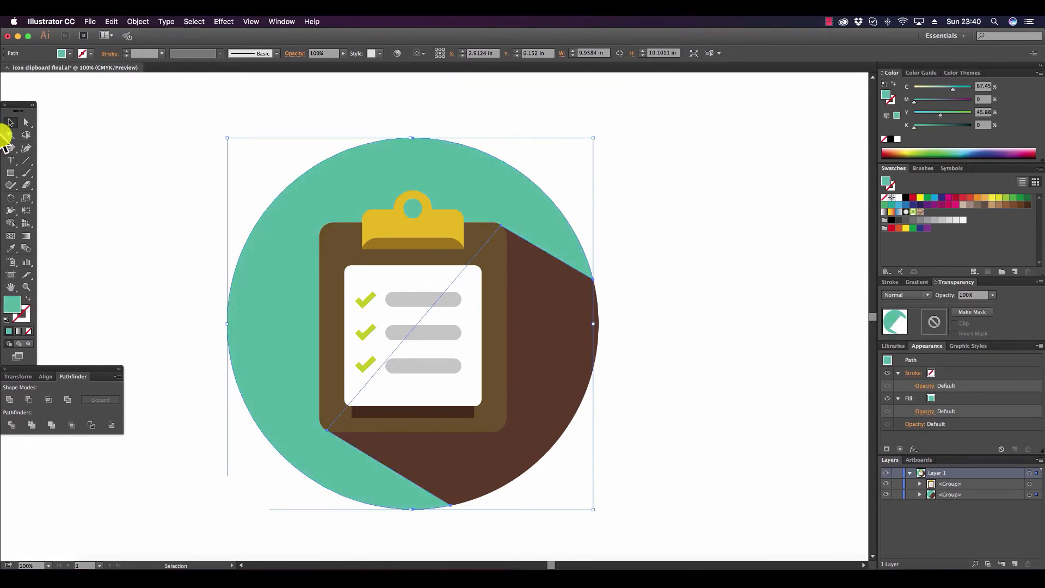
Fill the brown shadow piece with the circle's teal and darken it to 49% black.
click(25, 122)
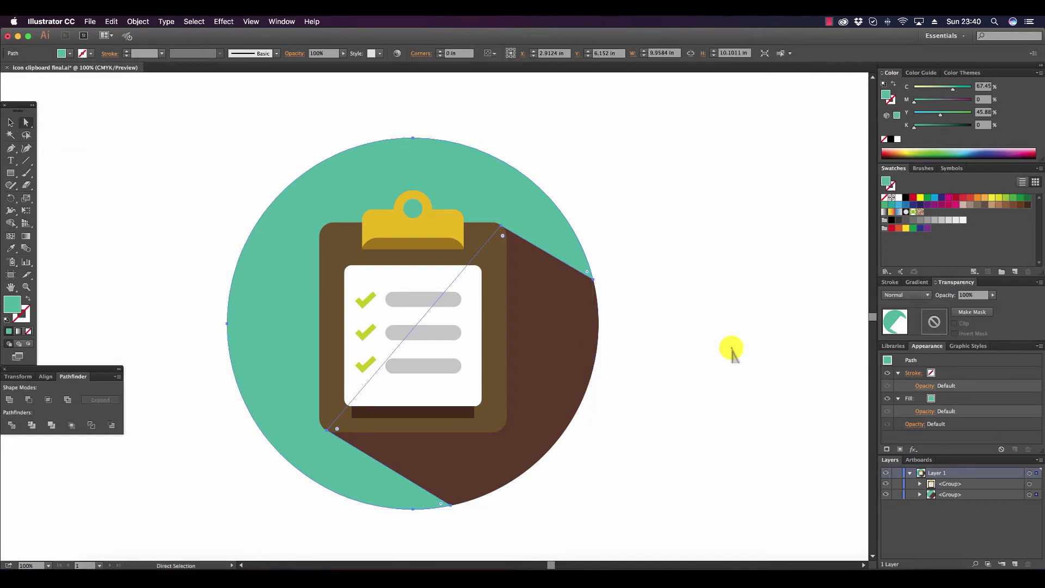
click(572, 361)
click(10, 248)
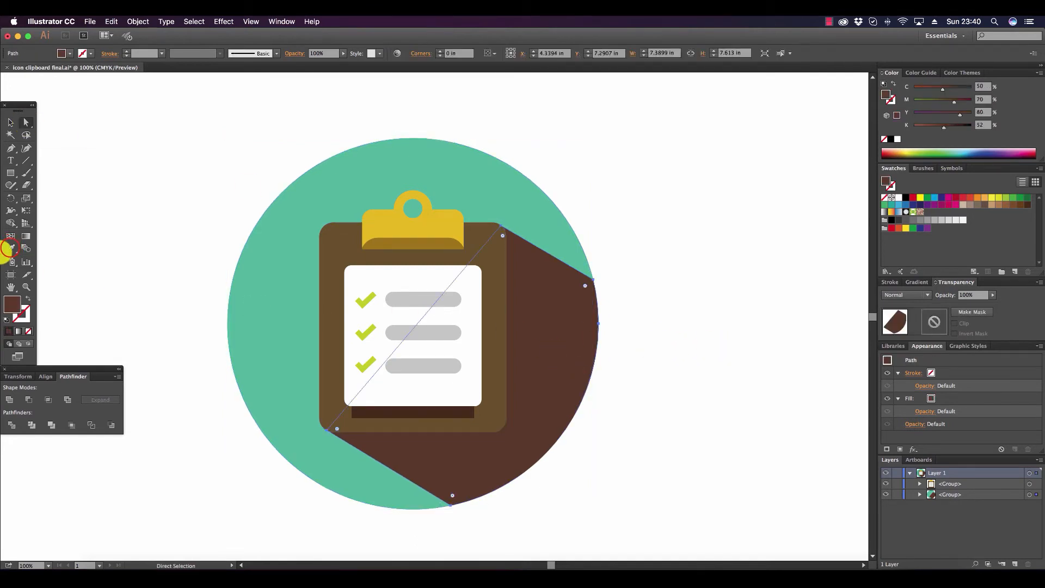
click(489, 194)
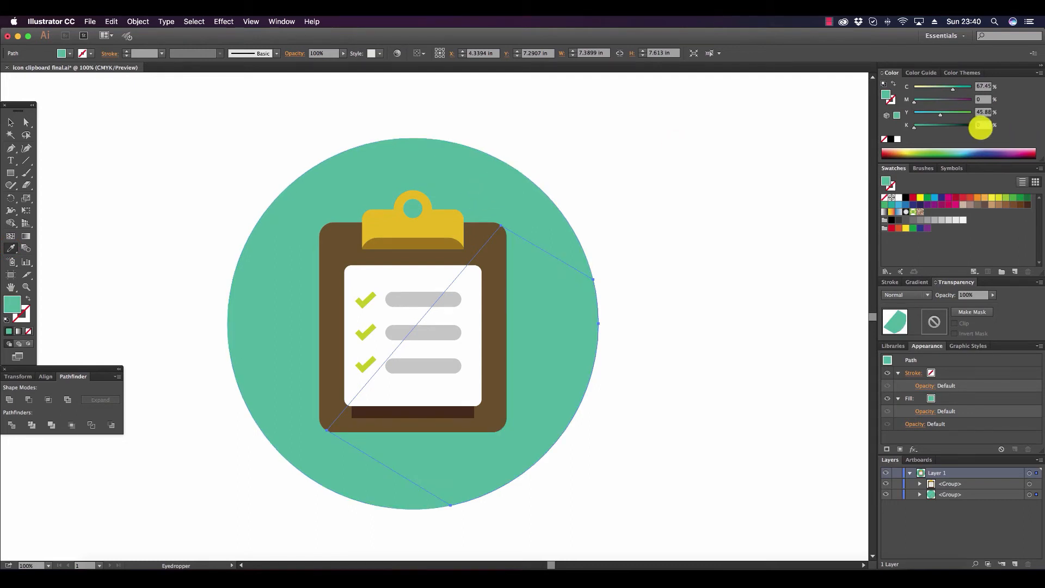
click(915, 128)
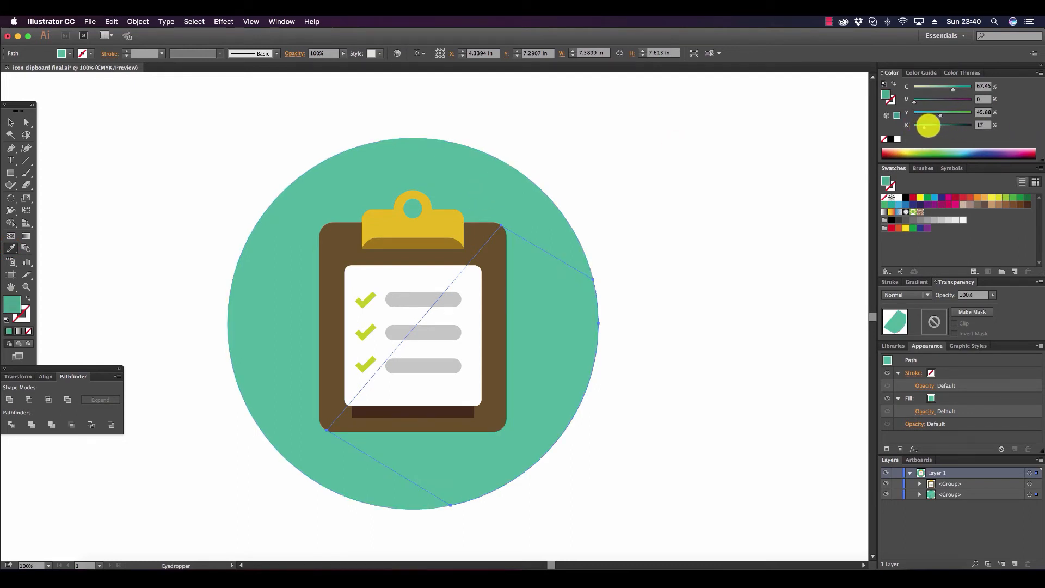
click(935, 126)
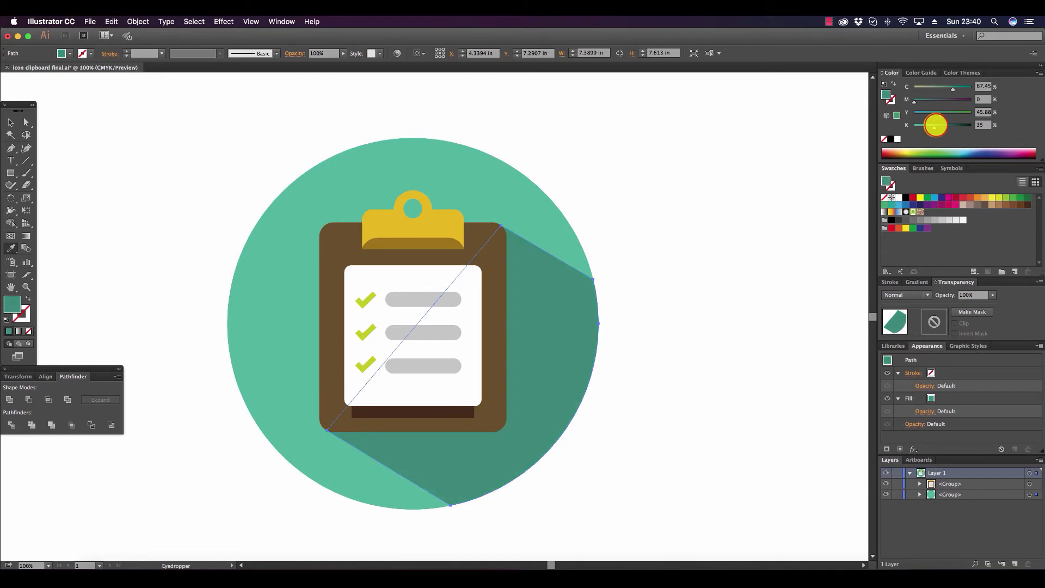
drag(935, 125, 941, 126)
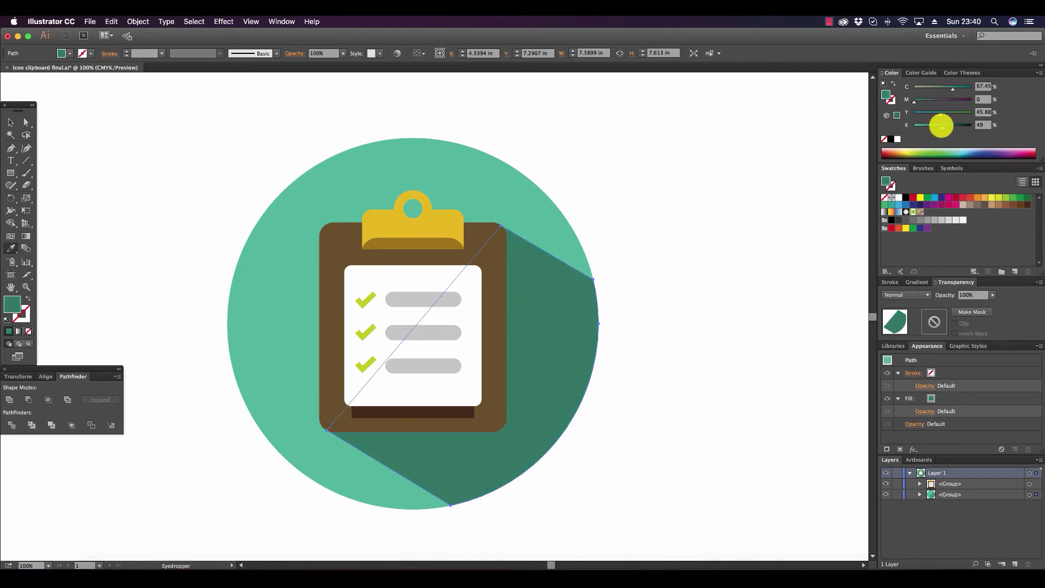
click(9, 120)
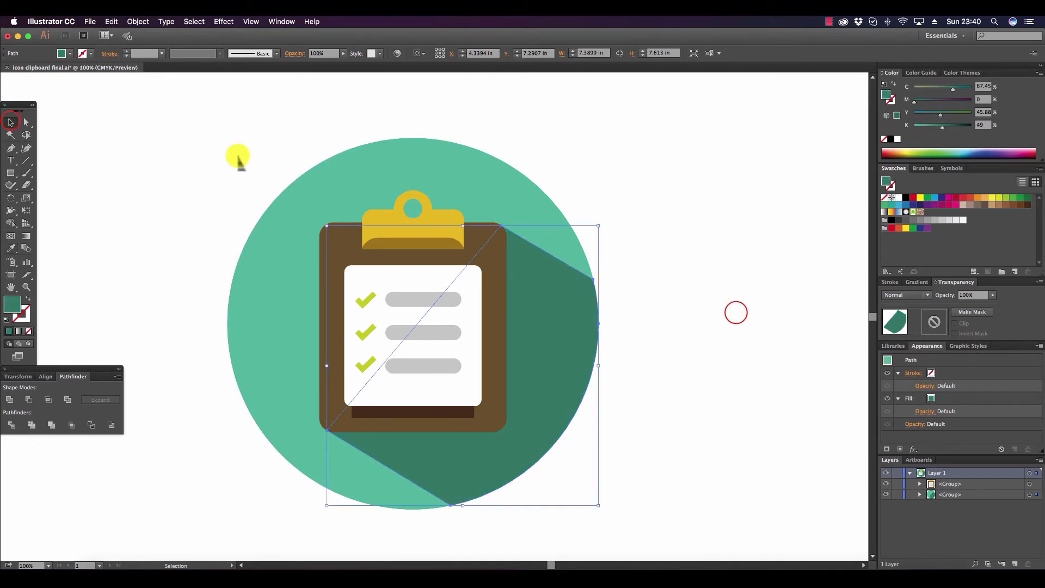
Deselect the dark teal shadow piece of the clipboard icon.
click(736, 313)
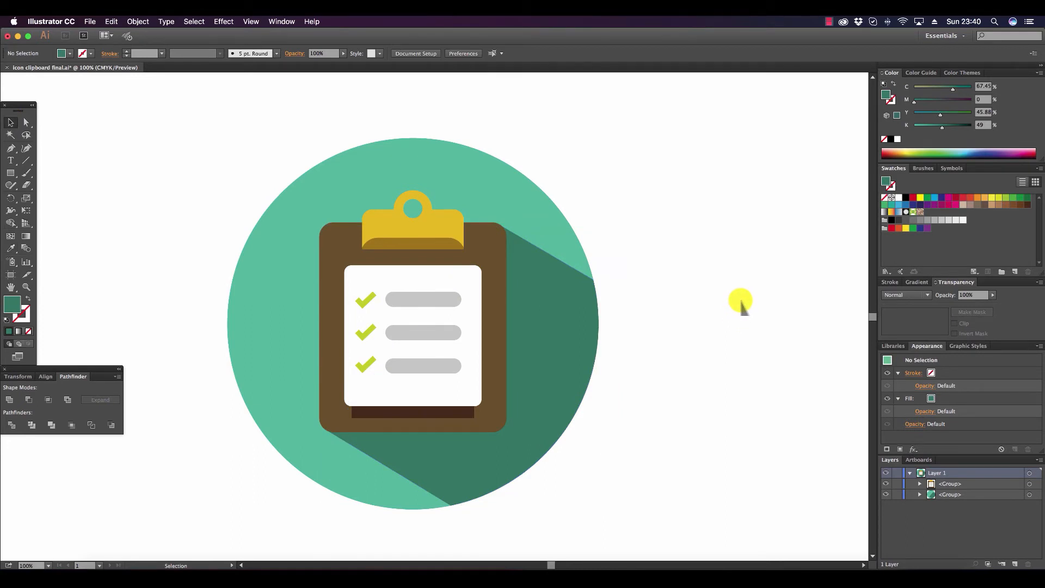
key(super+z)
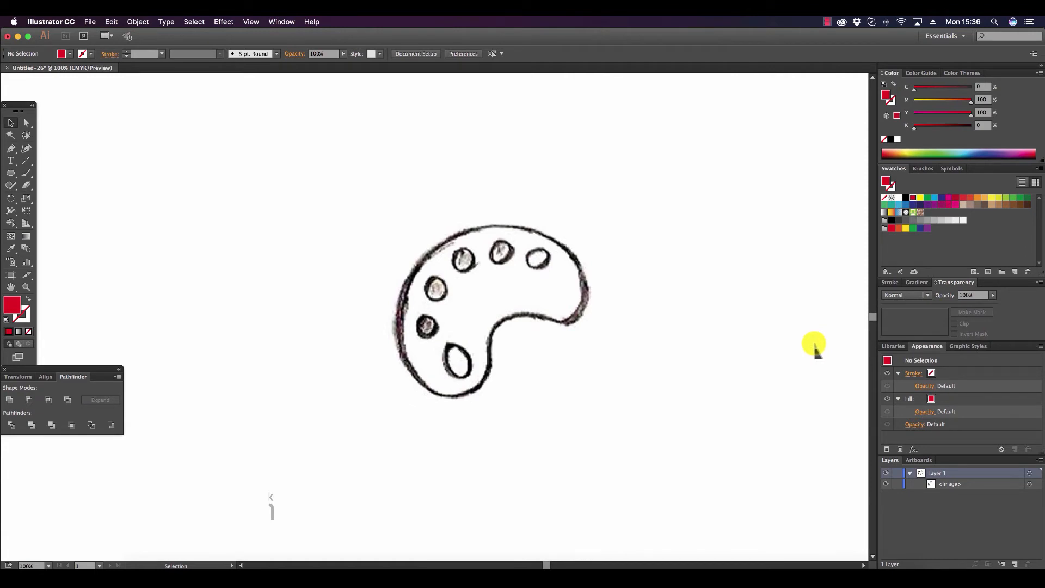
Select the placed paint palette sketch and lock the image in the layer so it serves as a tracing template.
click(89, 22)
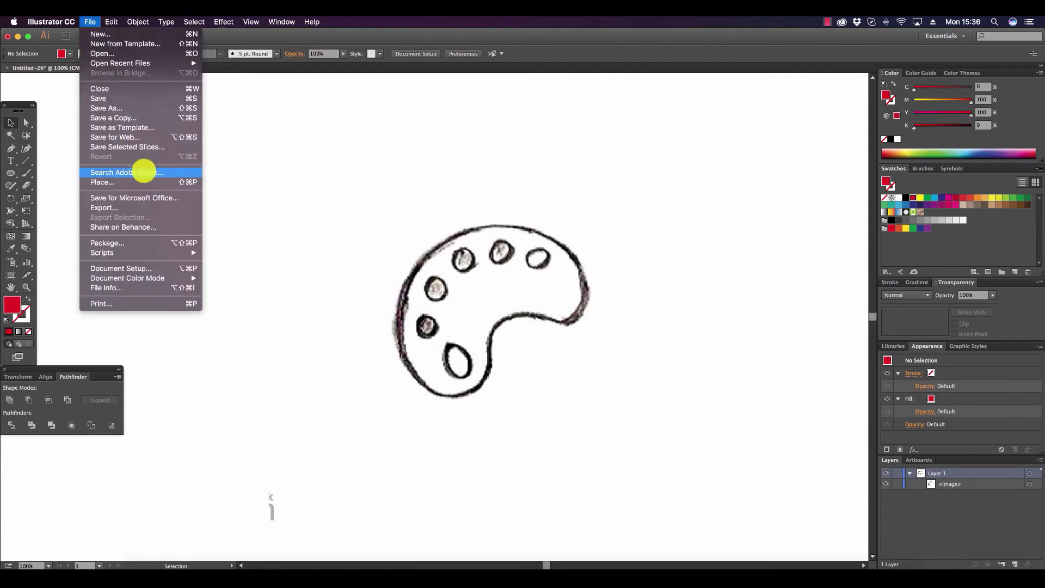
click(747, 276)
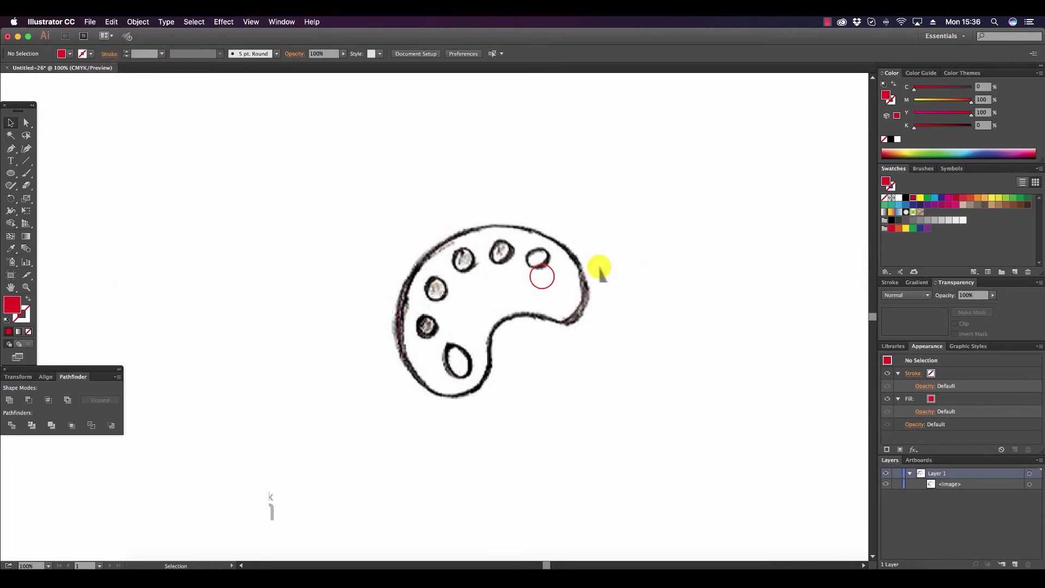
click(542, 278)
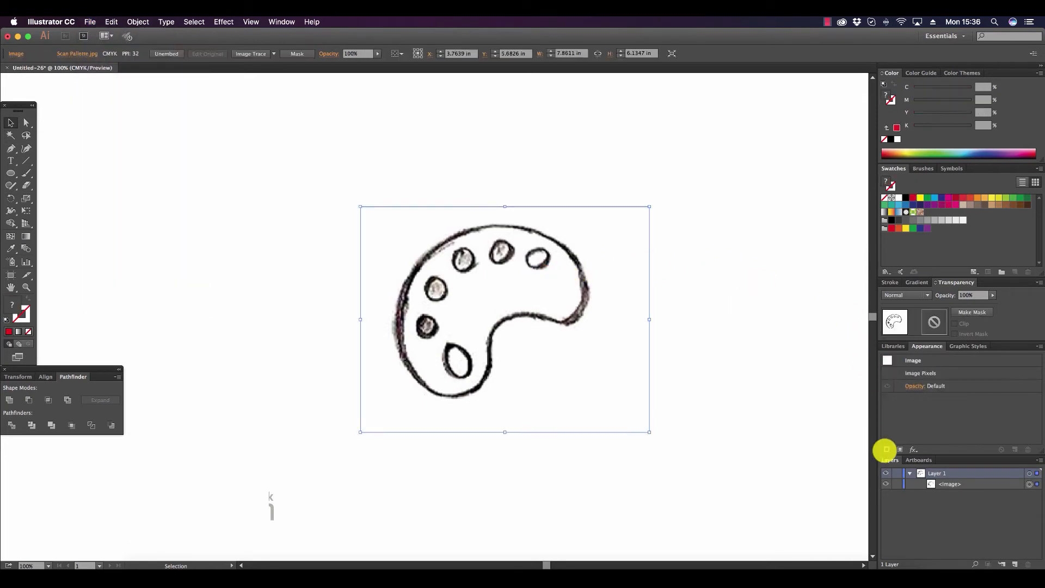
click(896, 484)
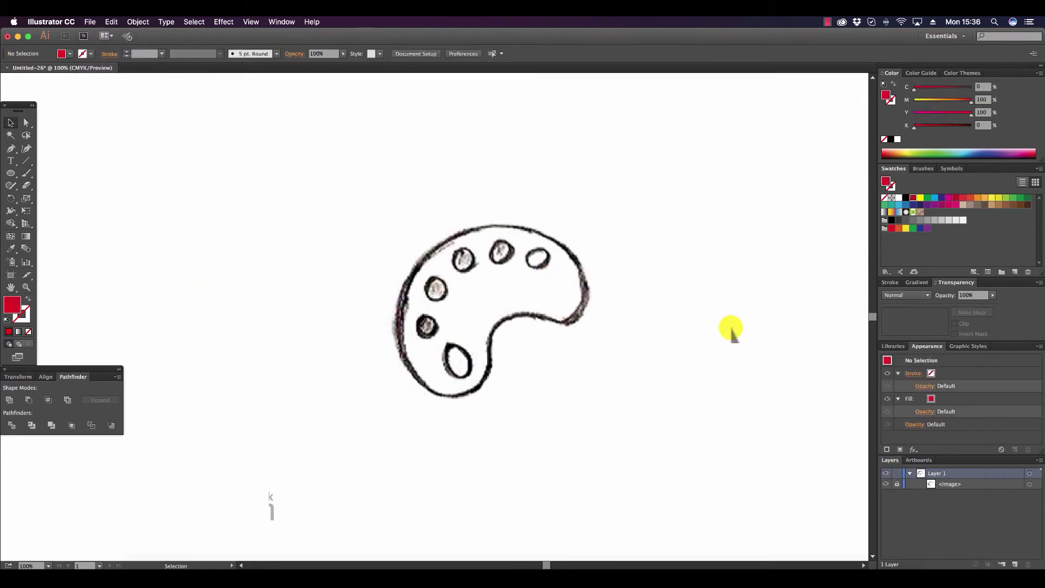
Draw a red circle about 2.15 in across and fit it to the large lower lobe of the palette sketch.
drag(7, 173, 33, 198)
drag(399, 311, 493, 372)
click(11, 123)
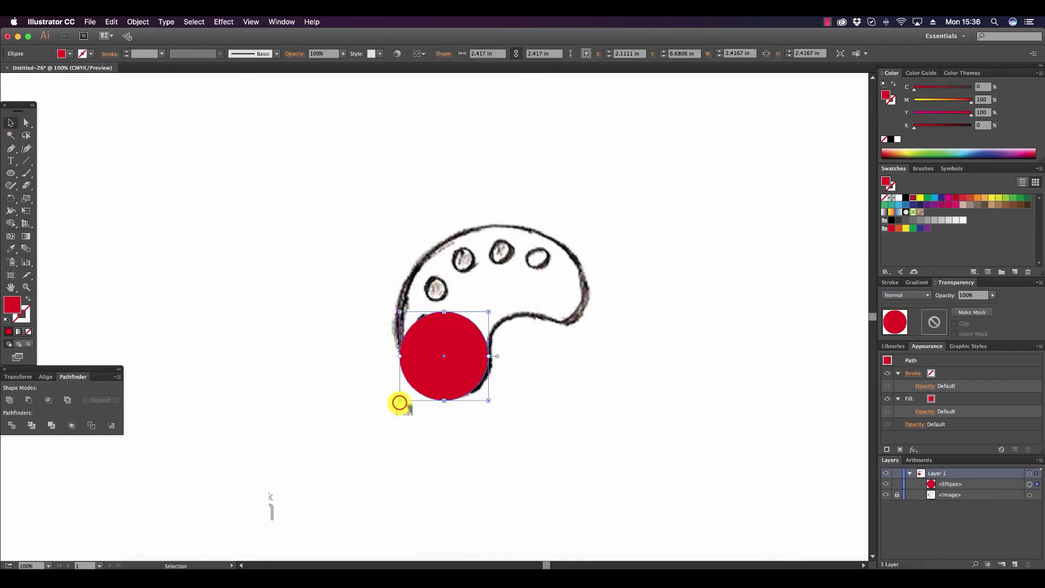
drag(400, 401, 410, 402)
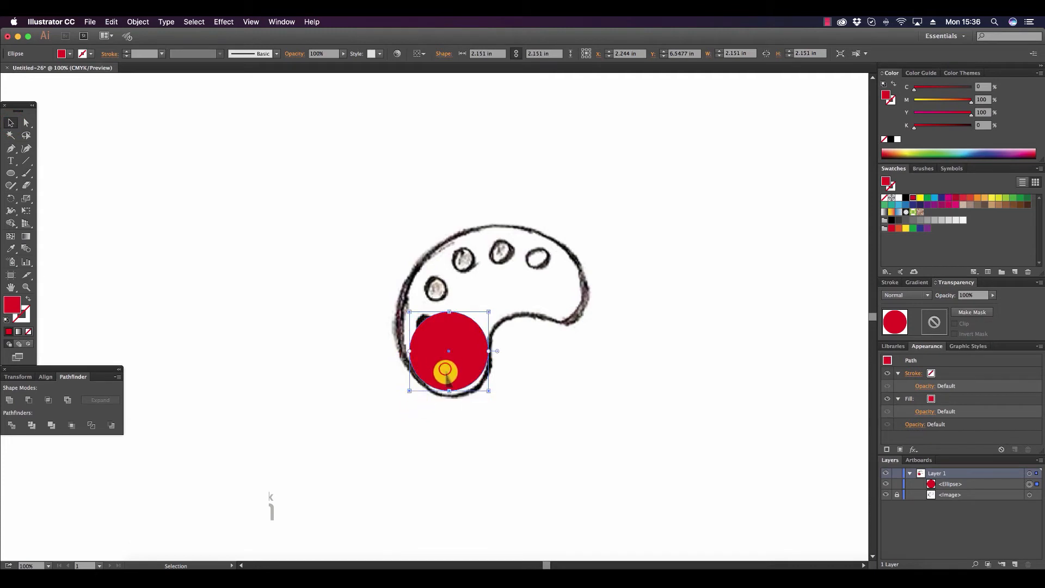
drag(445, 372, 445, 379)
click(496, 417)
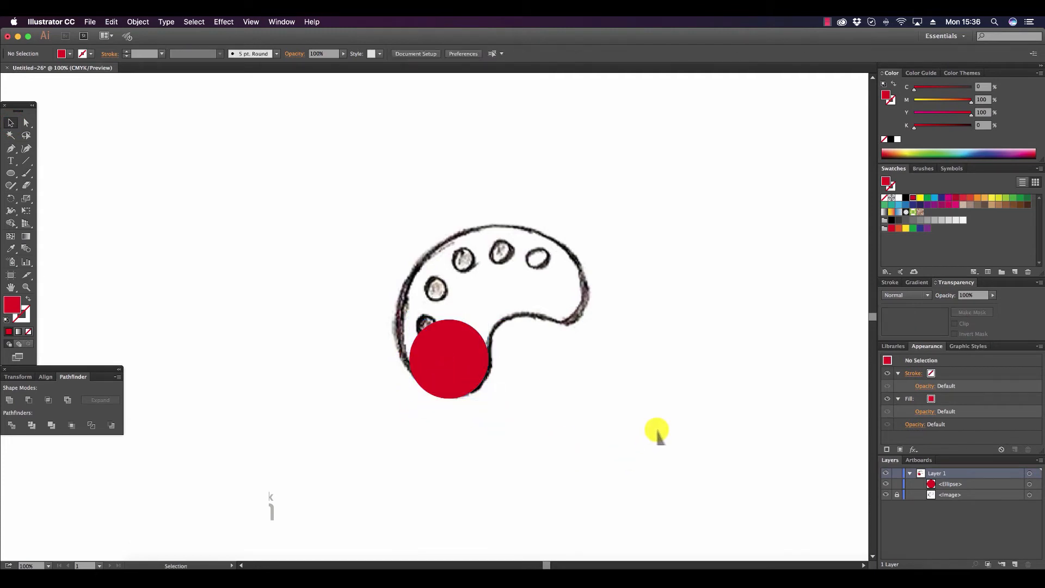
Draw a smaller red circle over the rounded tip at the right end of the palette sketch.
click(10, 172)
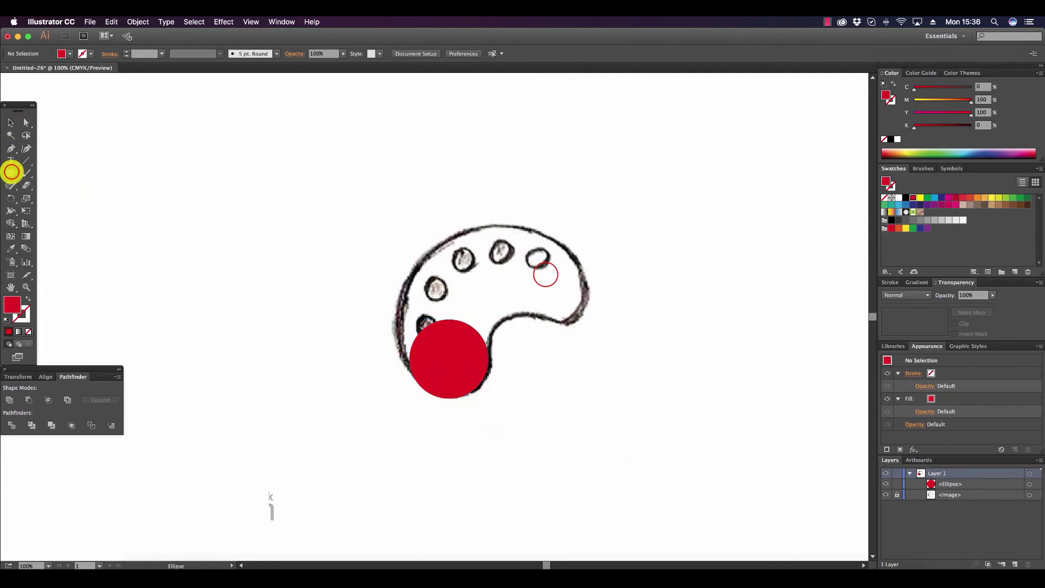
drag(546, 274, 574, 316)
click(11, 123)
click(692, 315)
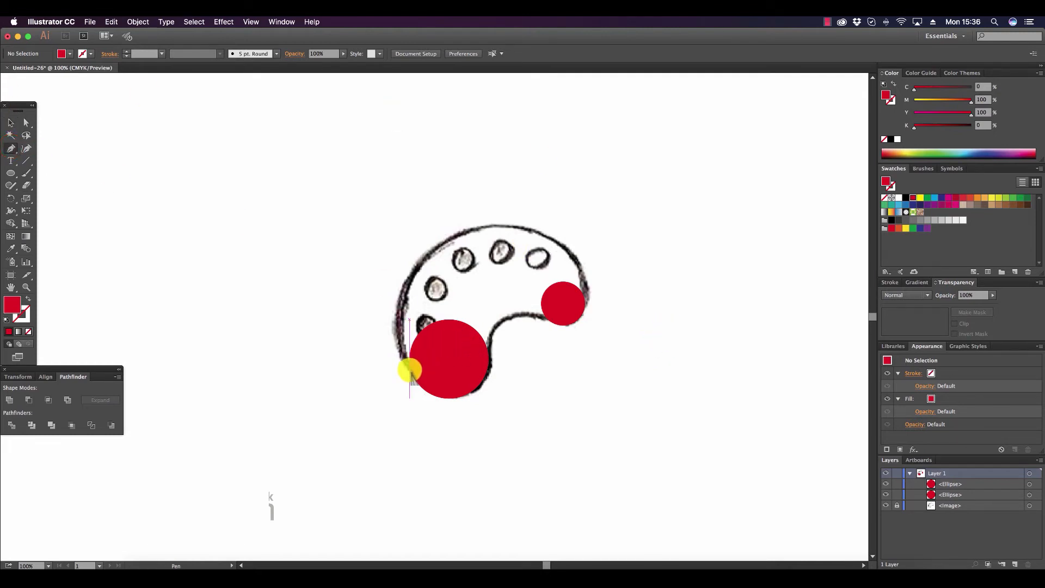
Trace the palette's outer edge with the Pen tool from the large circle over the top to the underside of the small circle.
click(410, 368)
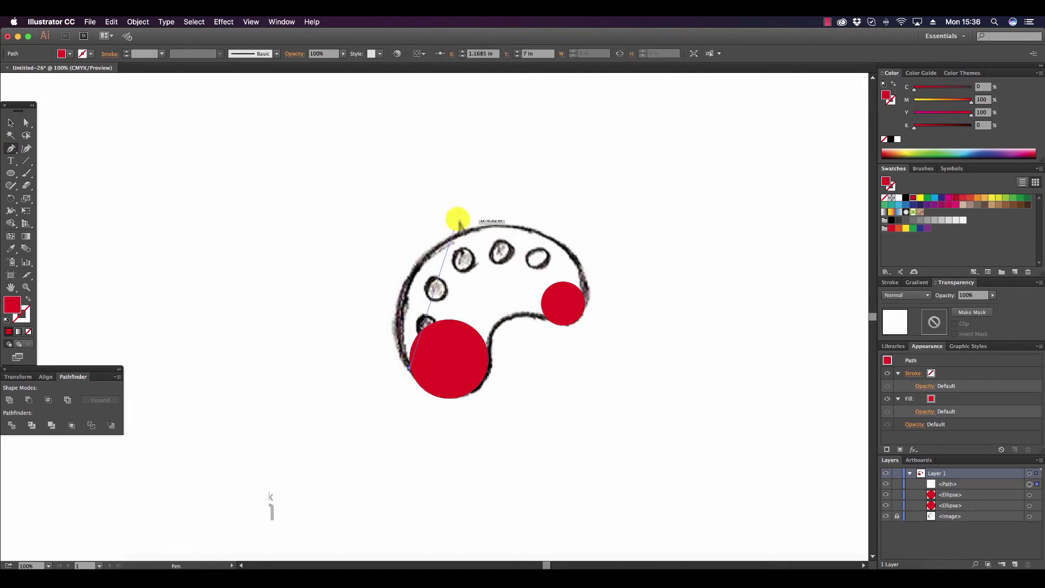
drag(462, 233, 539, 190)
drag(551, 189, 556, 193)
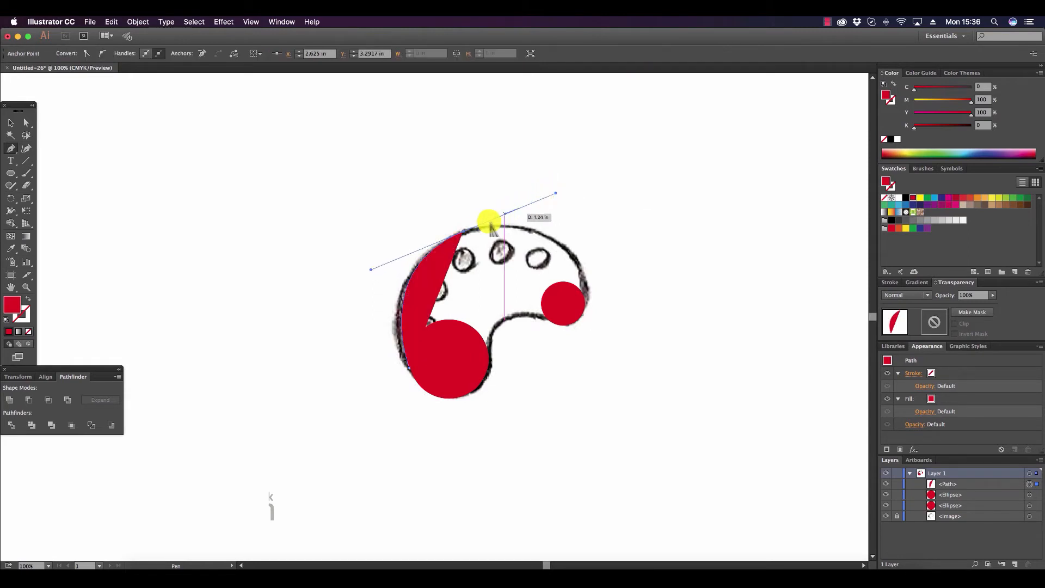
click(462, 232)
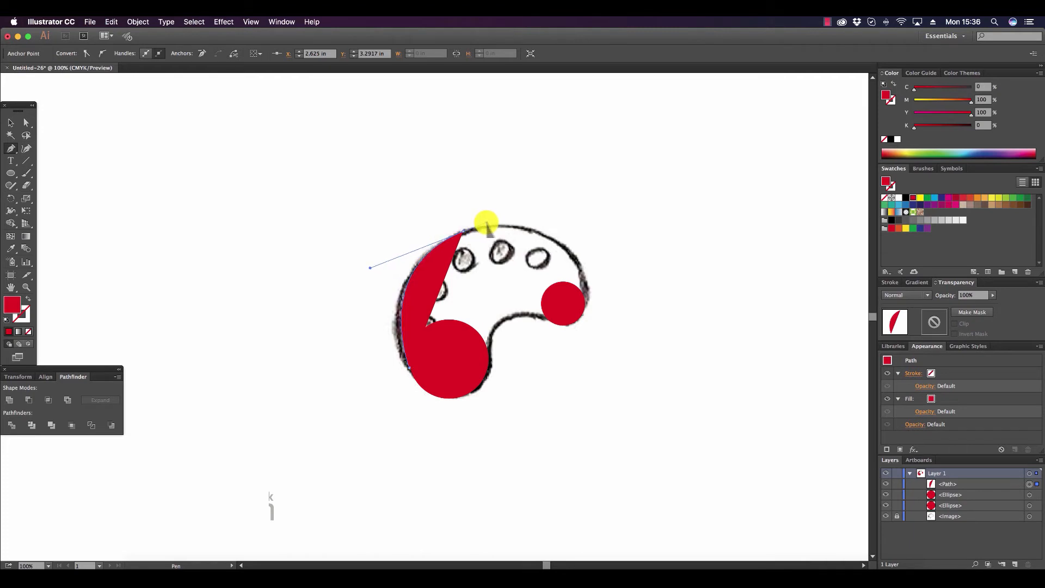
drag(486, 223, 585, 386)
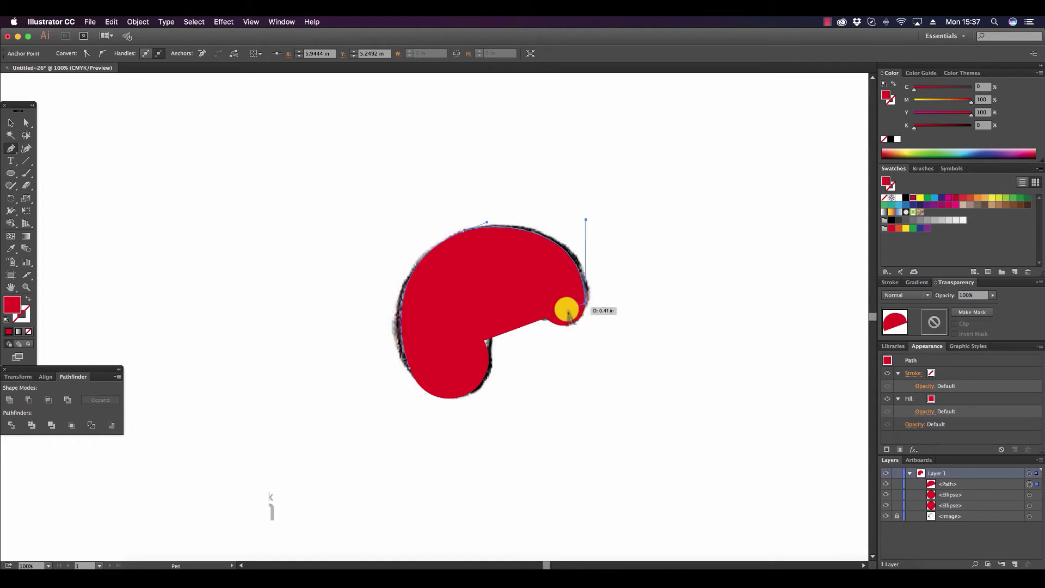
drag(584, 304, 552, 322)
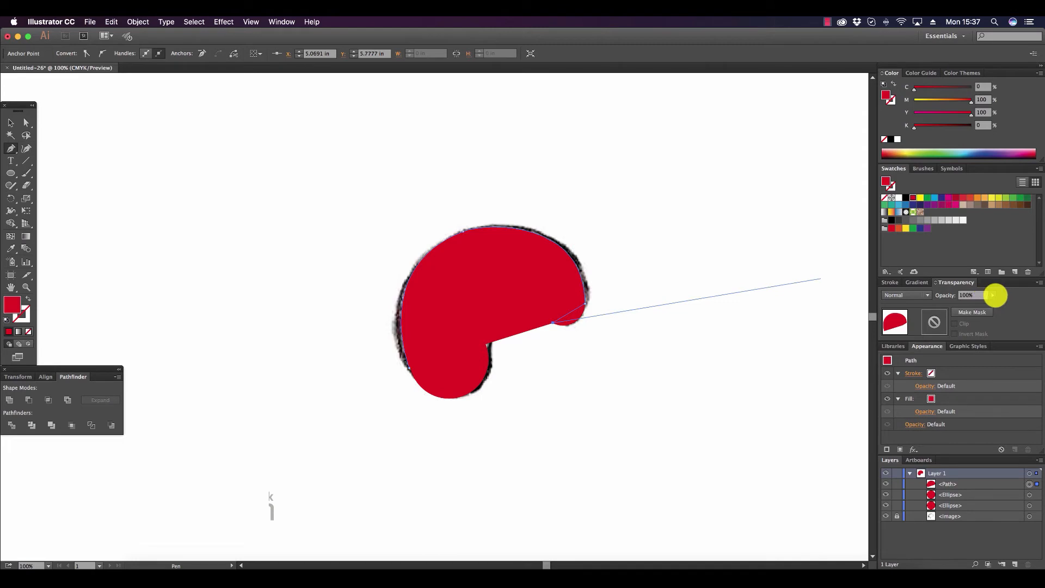
Set the traced path's opacity to 50% so the sketch shows through.
click(993, 295)
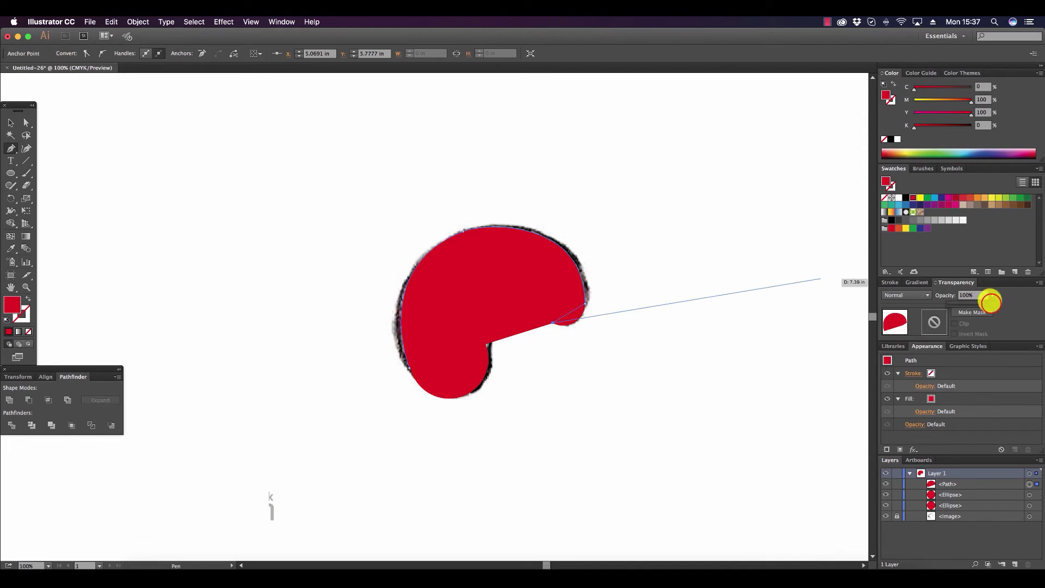
drag(992, 304, 979, 305)
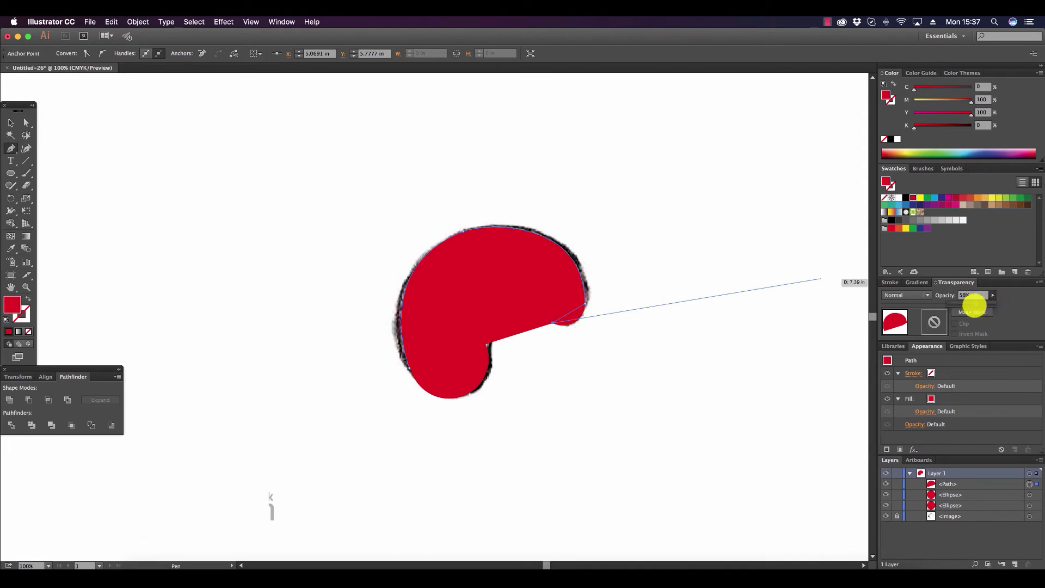
drag(972, 306, 971, 305)
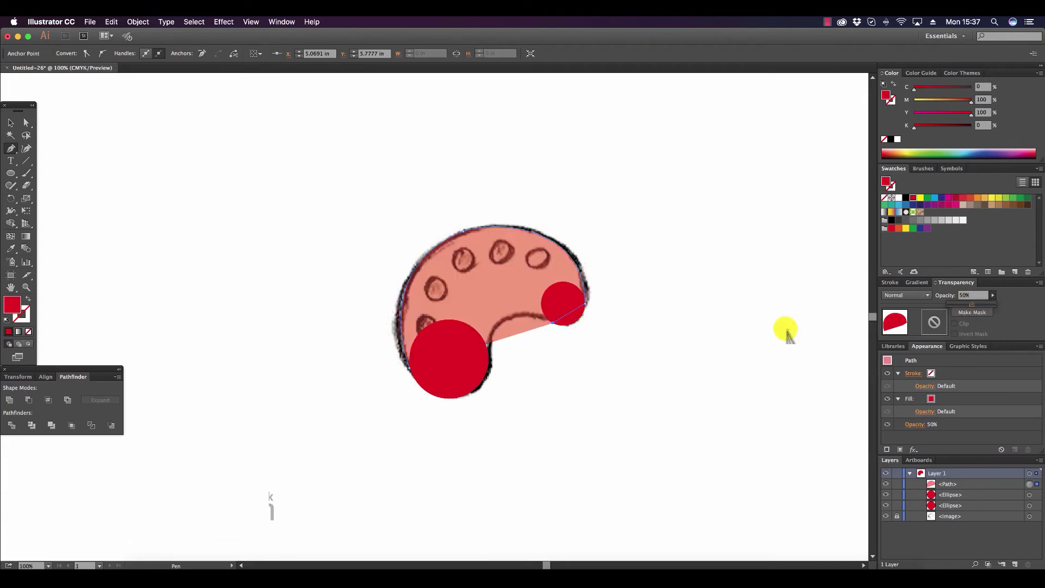
Trace the palette's inner curve from the small circle to the large one with the Pen tool and close the path at its starting point.
click(551, 325)
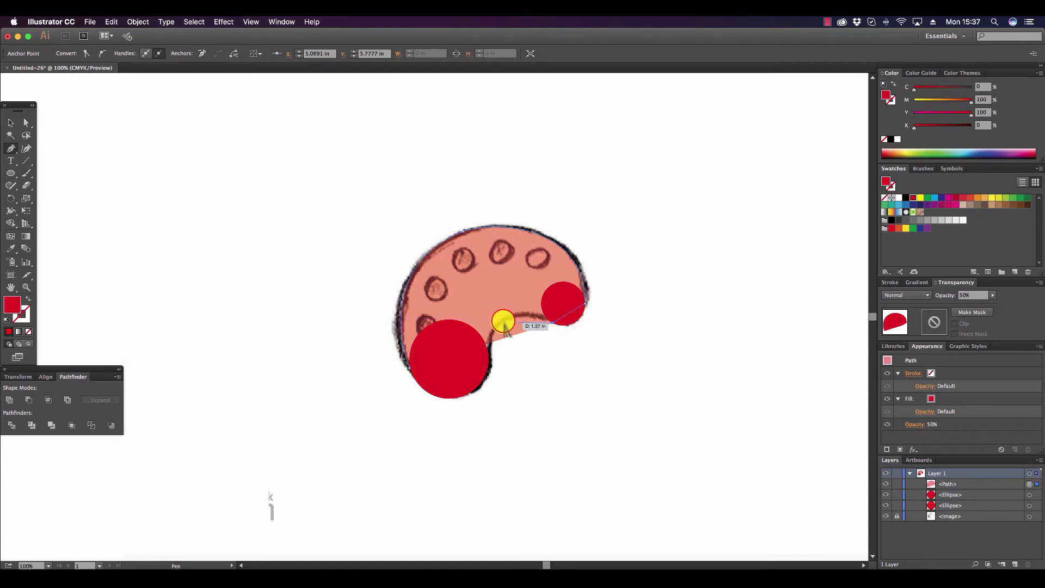
drag(503, 321, 479, 329)
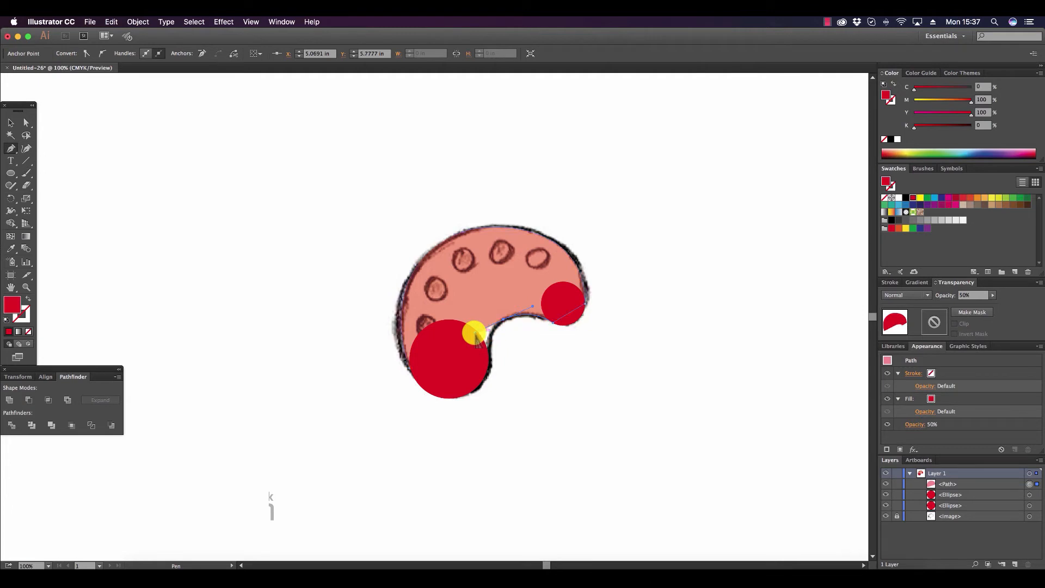
click(501, 319)
drag(502, 319, 489, 359)
click(488, 359)
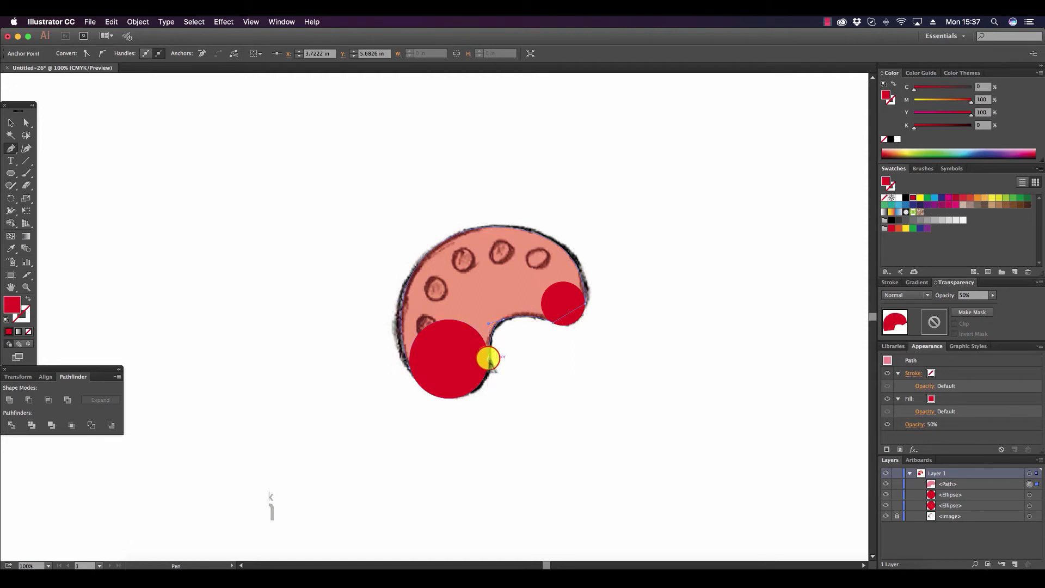
click(409, 369)
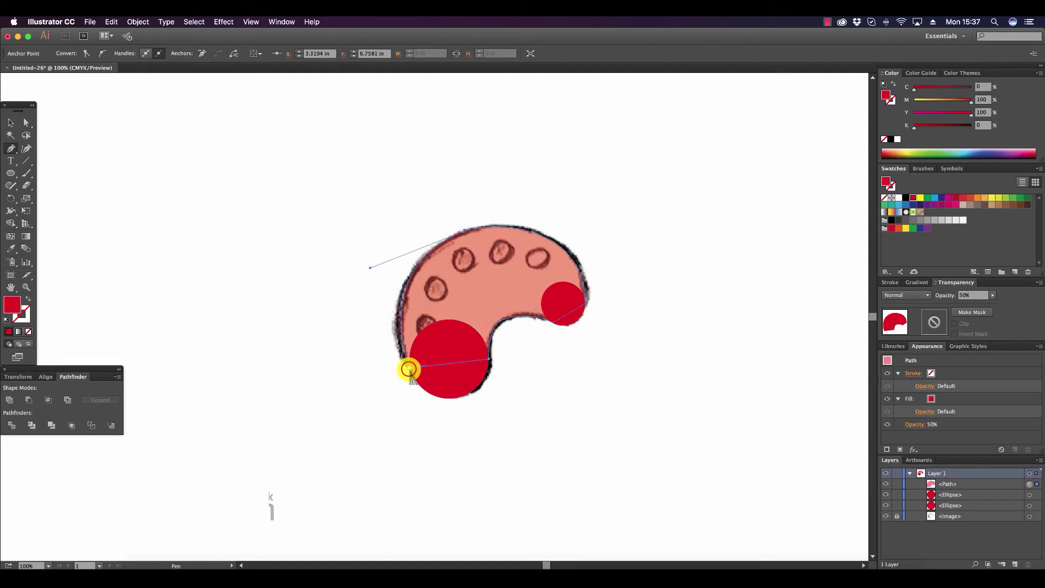
Restore the closed palette path's opacity to 100% and deselect it.
click(11, 123)
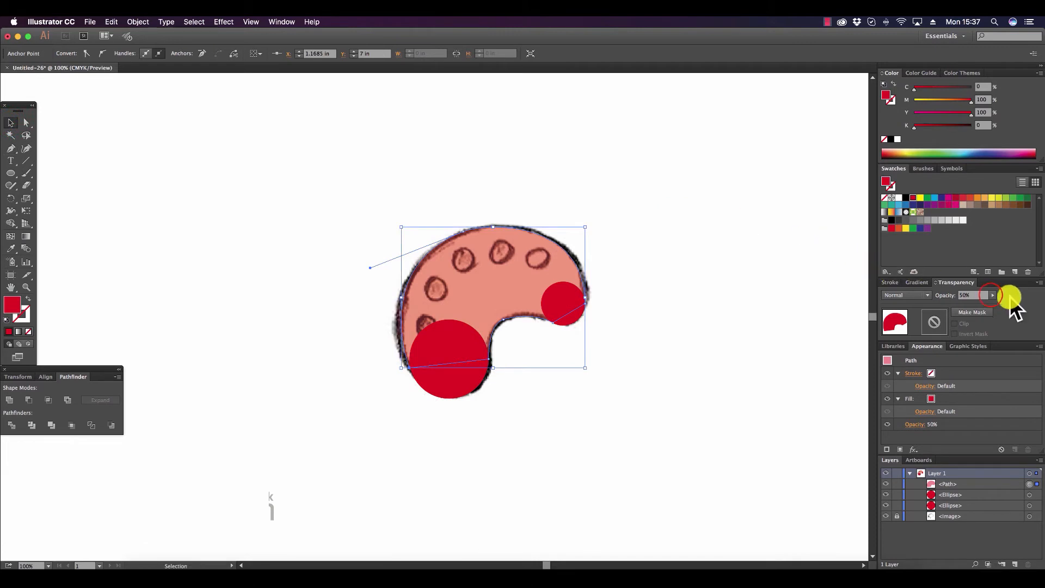
mouse_move(992, 295)
mouse_down()
mouse_move(973, 303)
mouse_move(997, 302)
mouse_up()
click(739, 256)
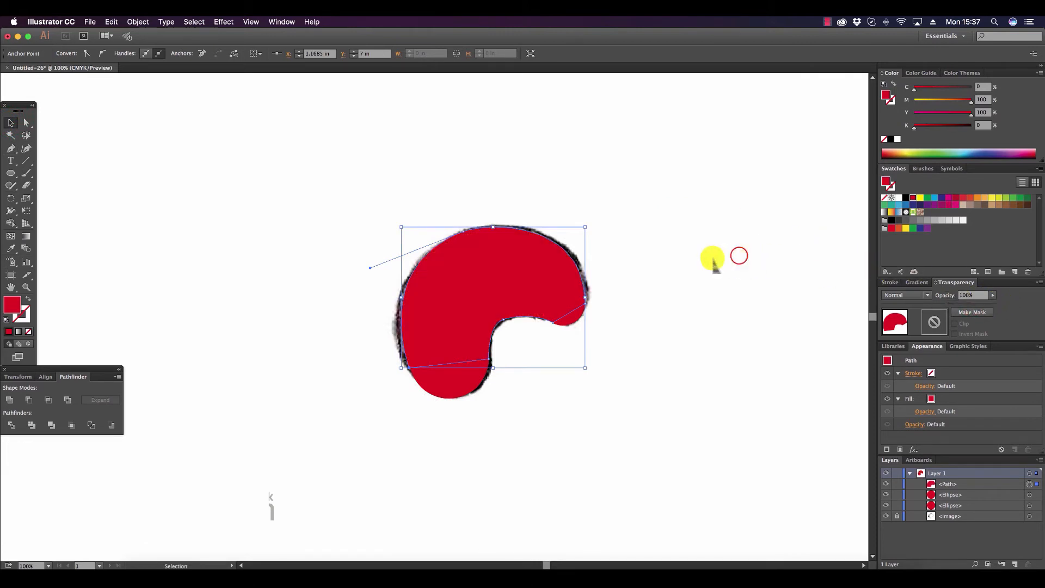
Combine the two circles and the traced path into a compound shape and expand it into a single palette shape.
click(571, 319)
shift+click(464, 376)
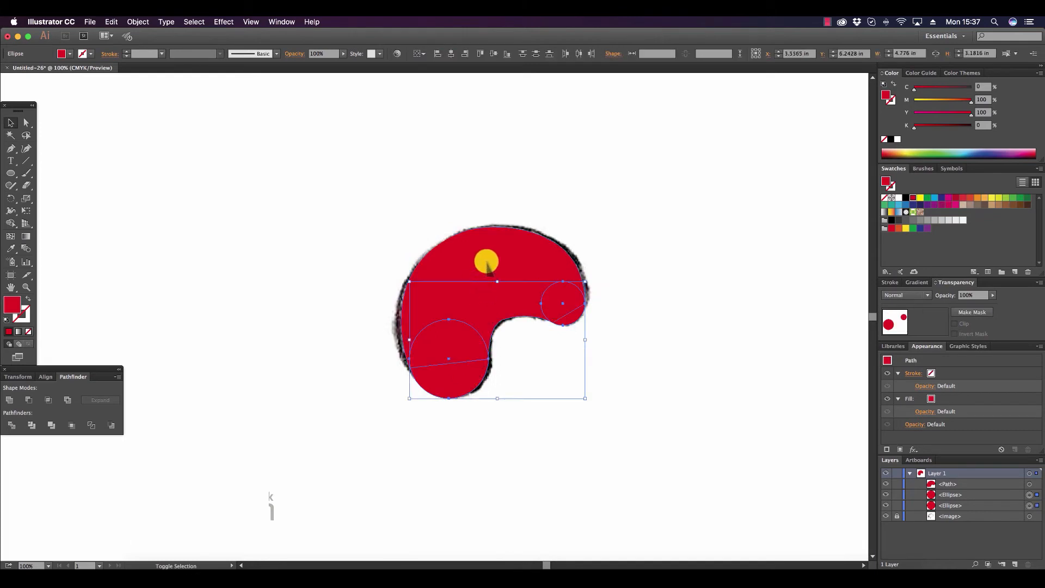
shift+click(468, 272)
click(117, 377)
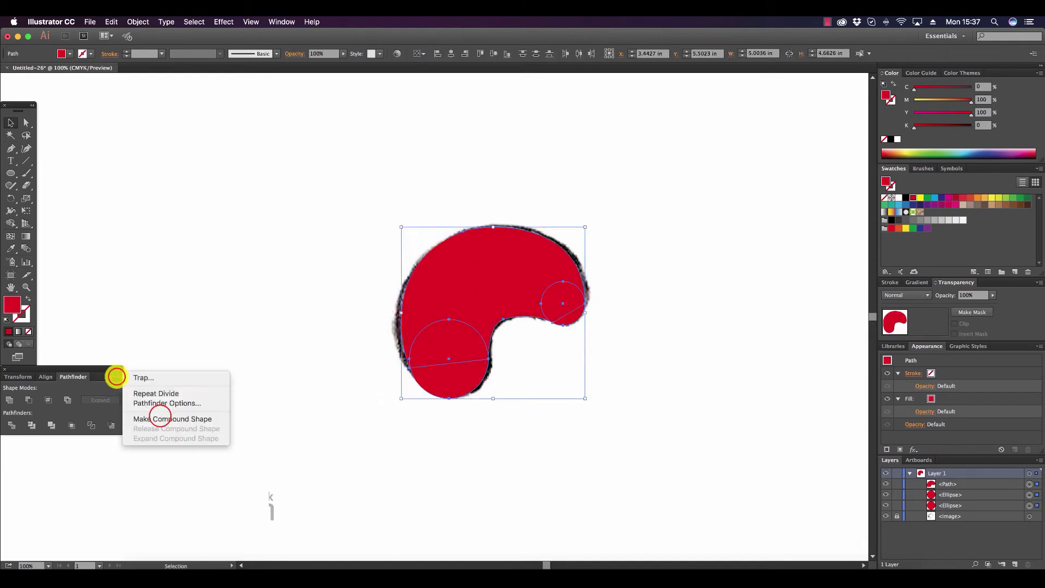
click(158, 415)
click(108, 399)
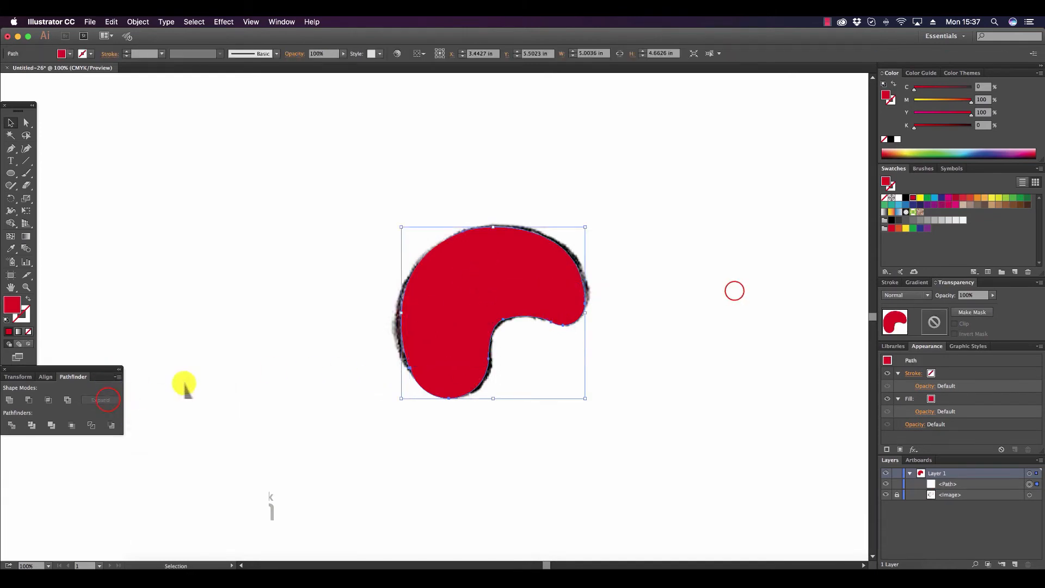
click(734, 292)
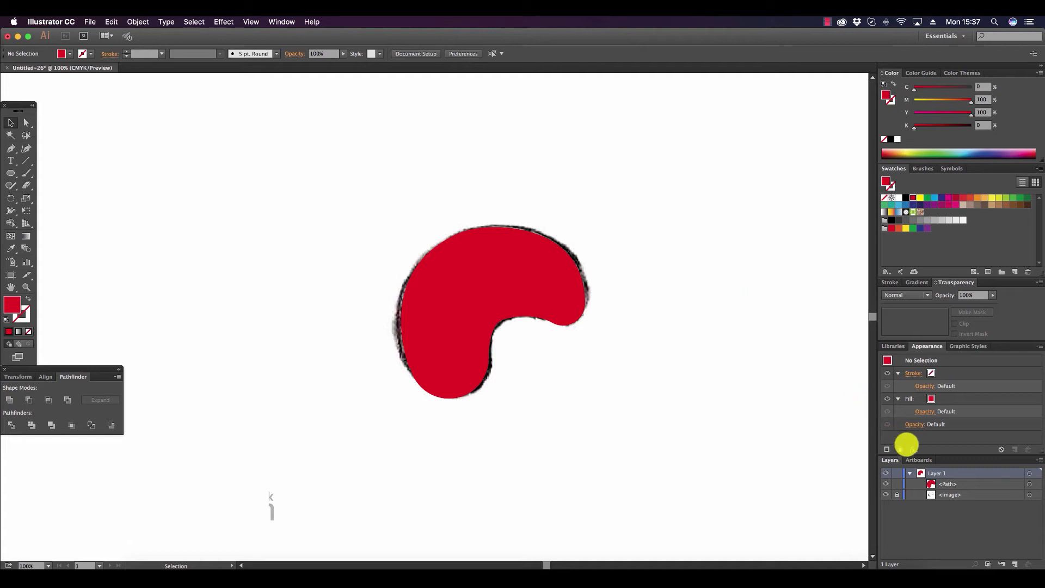
Unlock the palette sketch image and hide it.
click(897, 496)
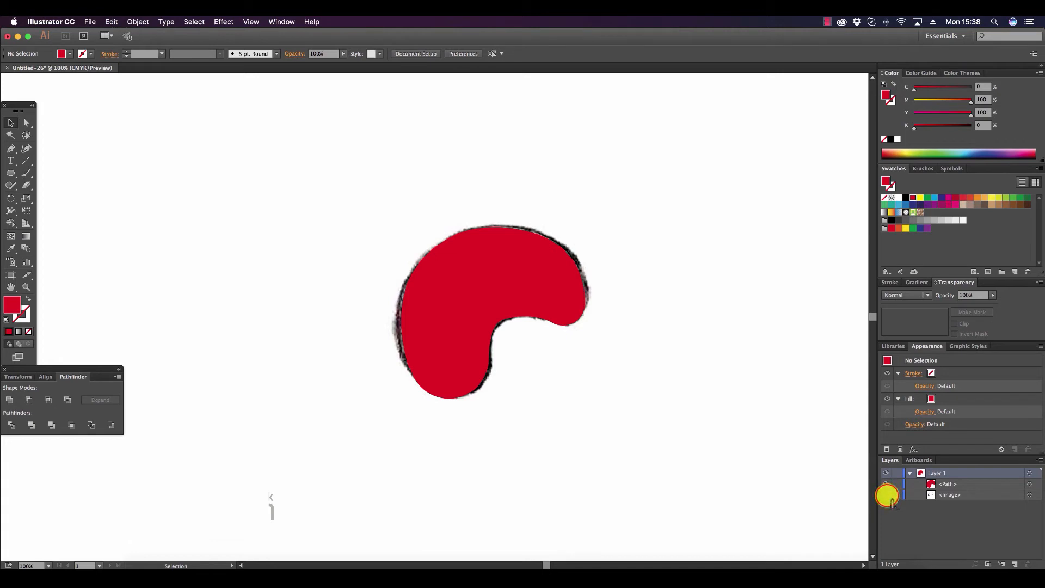
click(886, 494)
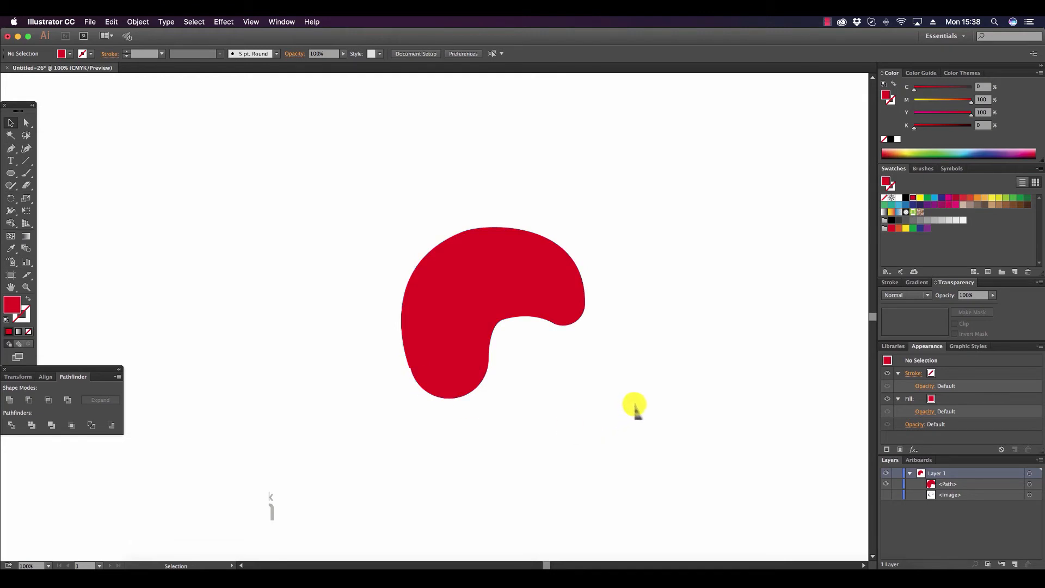
Smooth the palette's upper edge and inner curve by lengthening the direction handles of the upper-left and inner-corner anchor points.
click(25, 286)
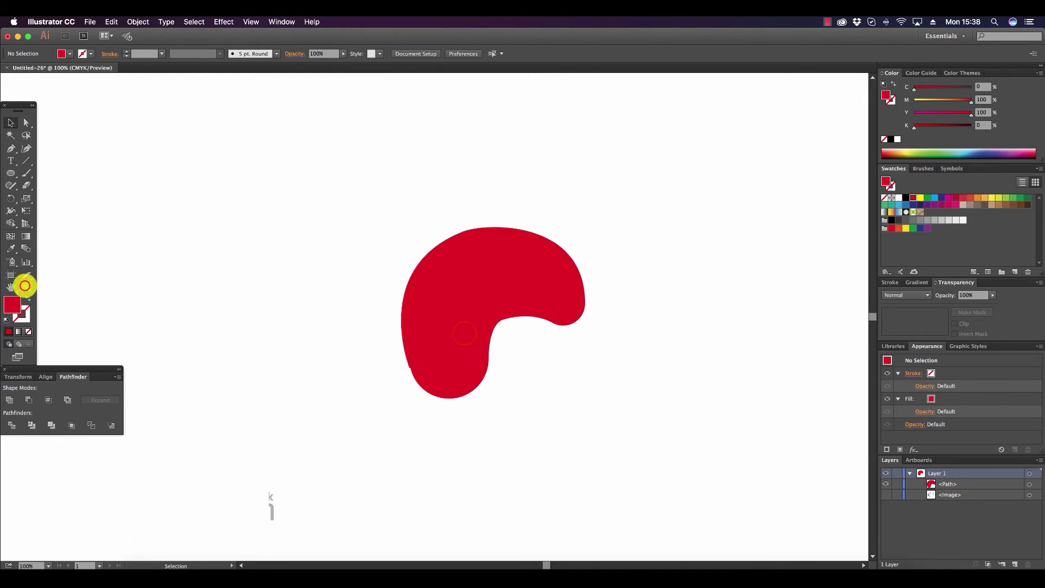
click(464, 335)
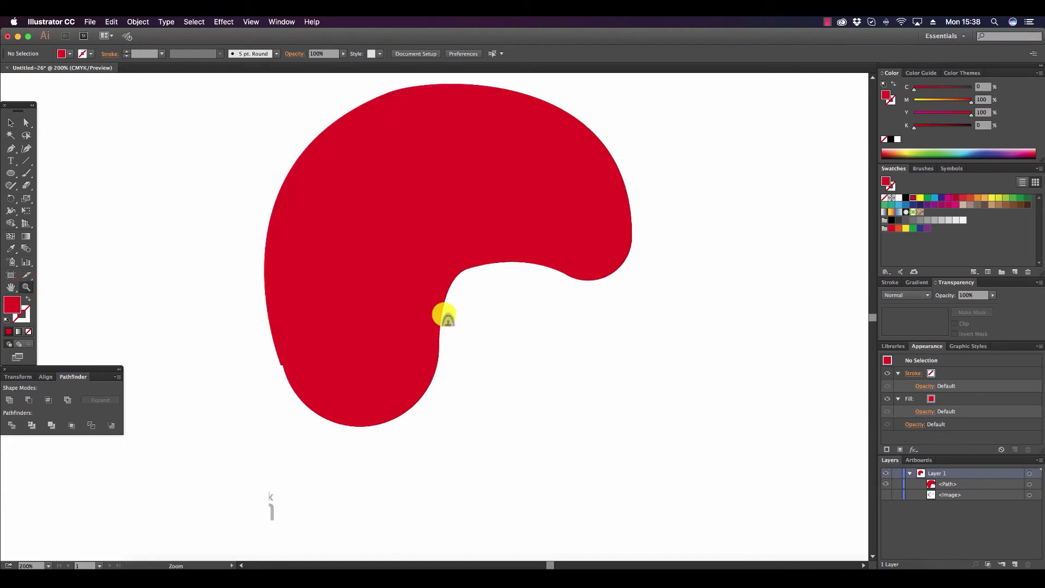
click(27, 122)
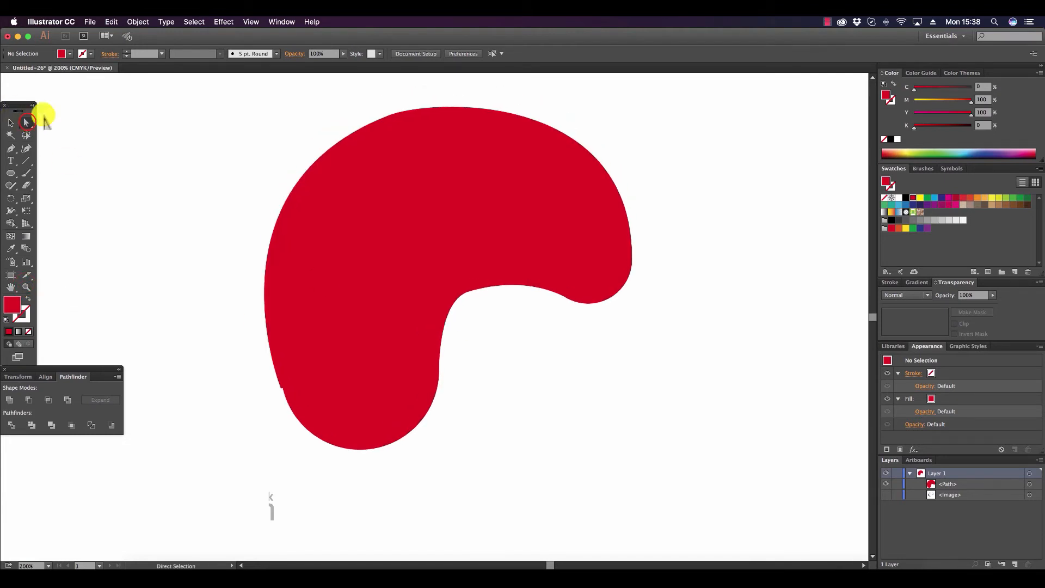
click(388, 116)
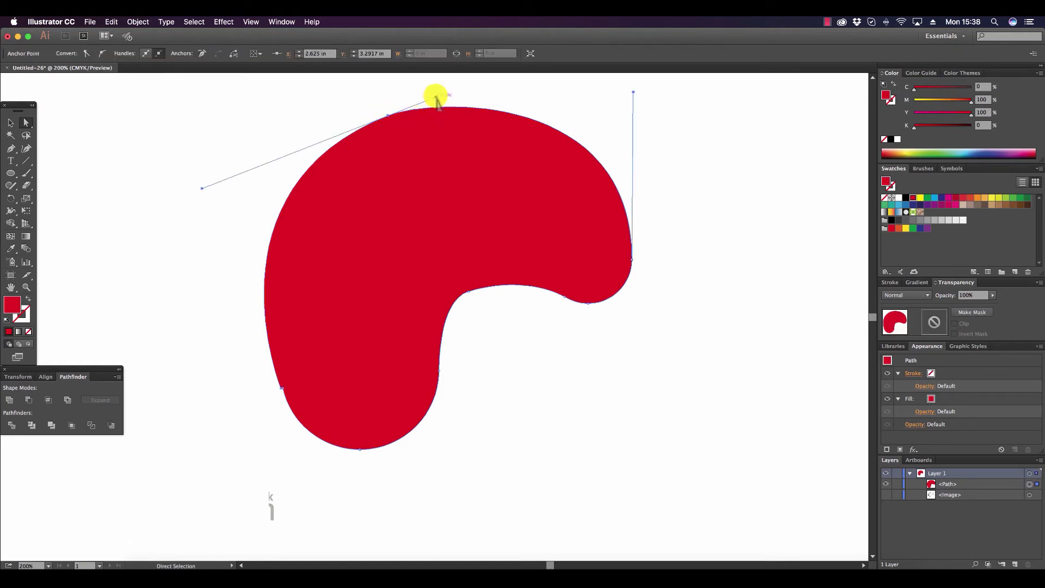
drag(435, 97, 455, 88)
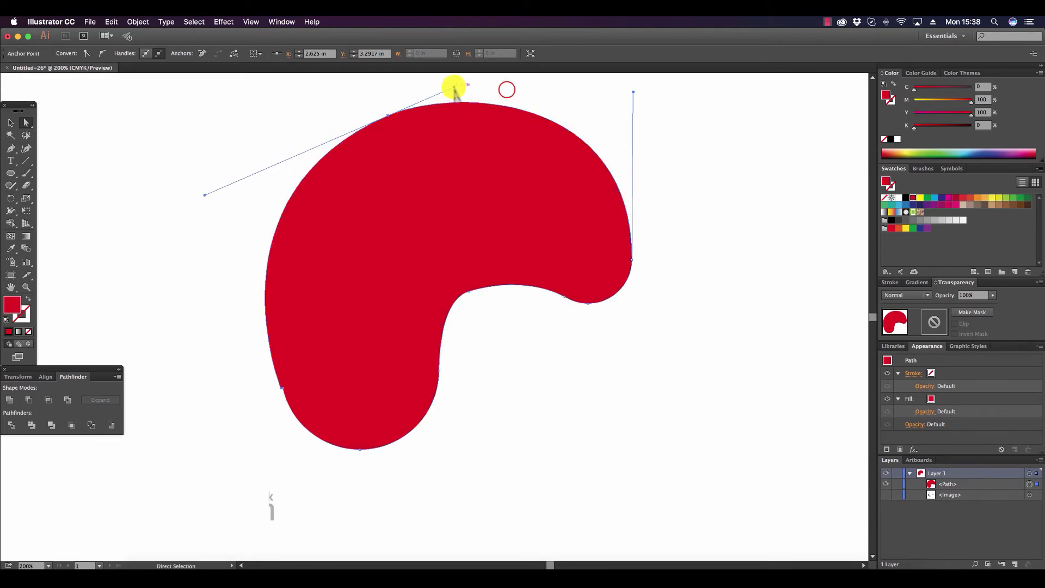
click(507, 91)
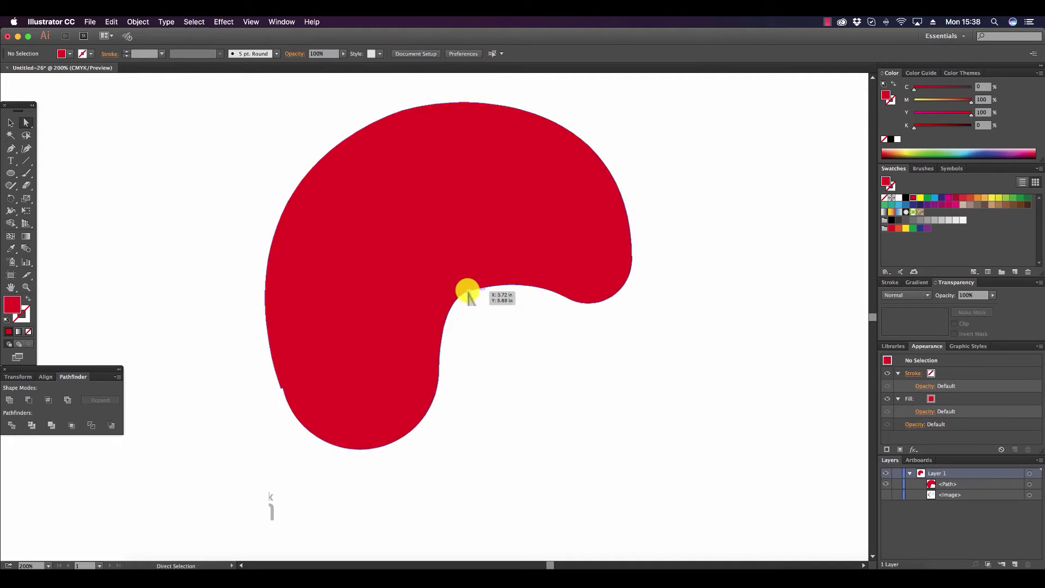
drag(468, 292, 510, 267)
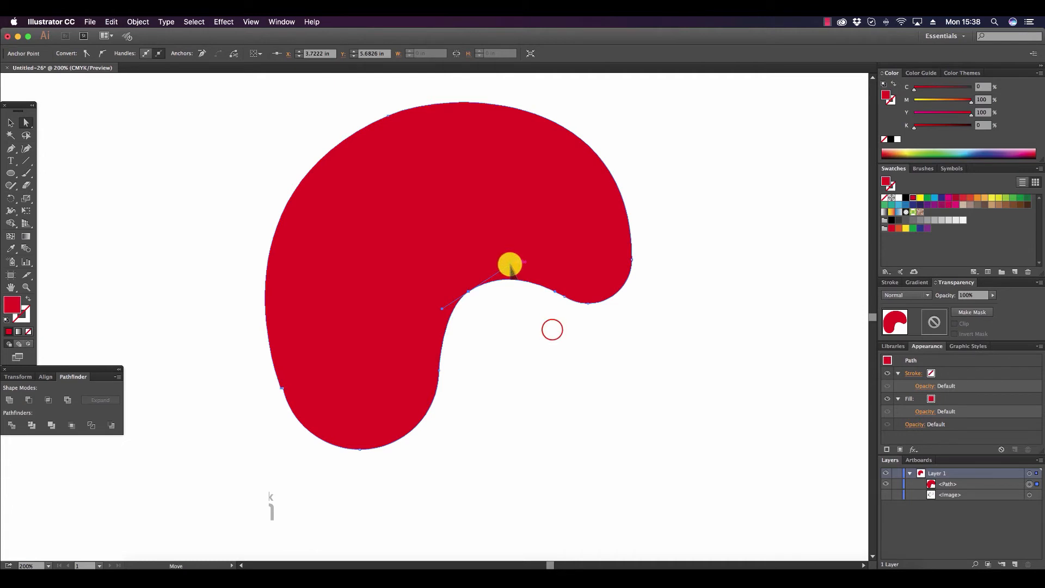
click(552, 333)
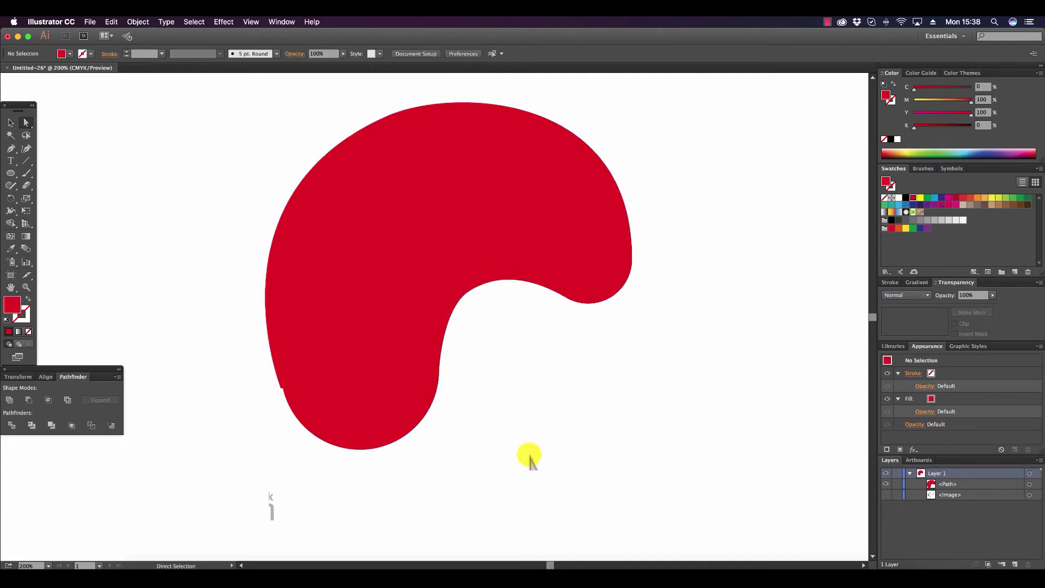
Remove the surplus anchor point at the small notch on the palette's lower-left edge with the Delete Anchor Point tool.
click(281, 387)
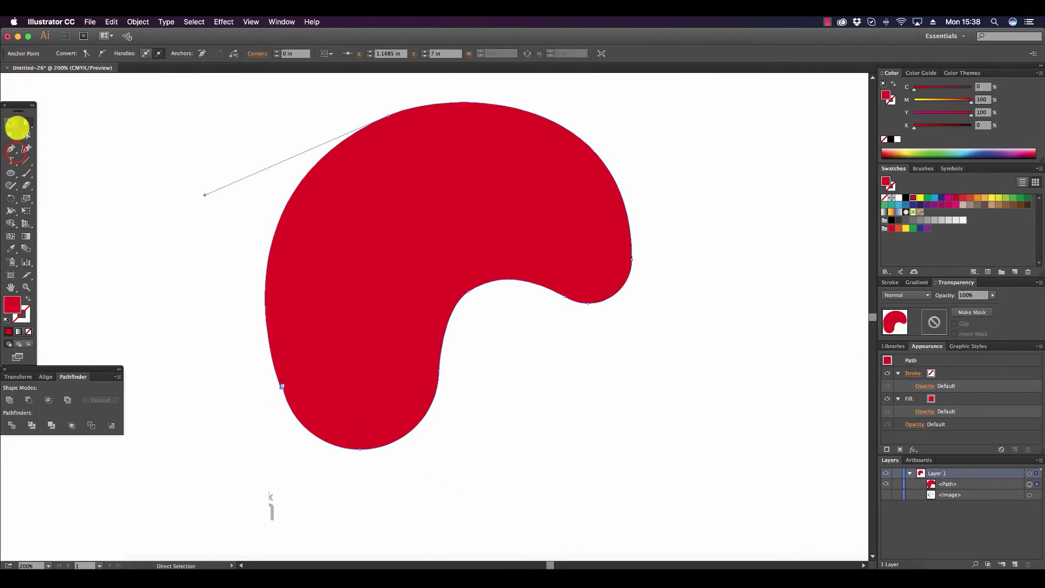
click(12, 150)
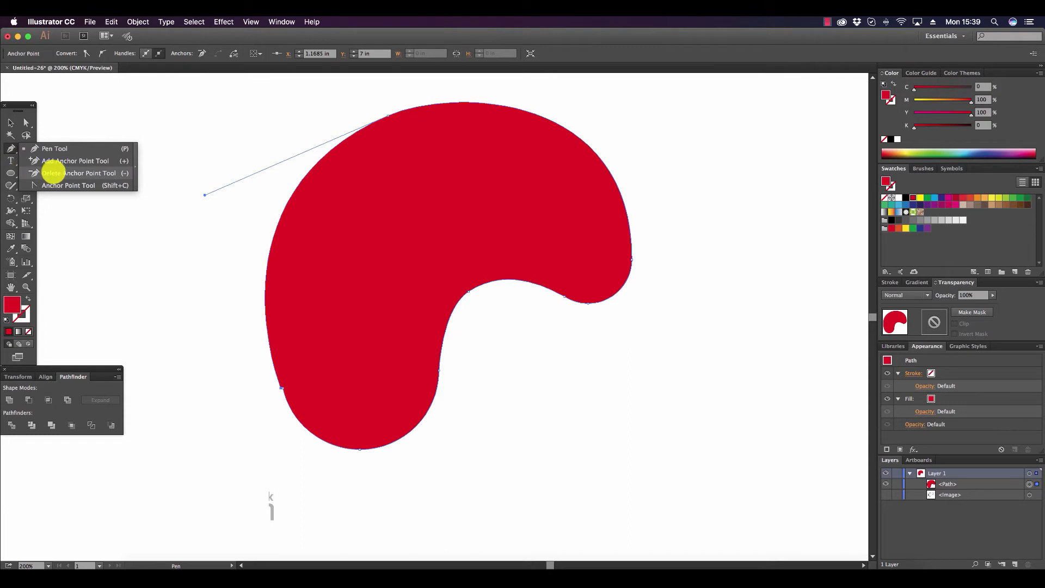
click(53, 173)
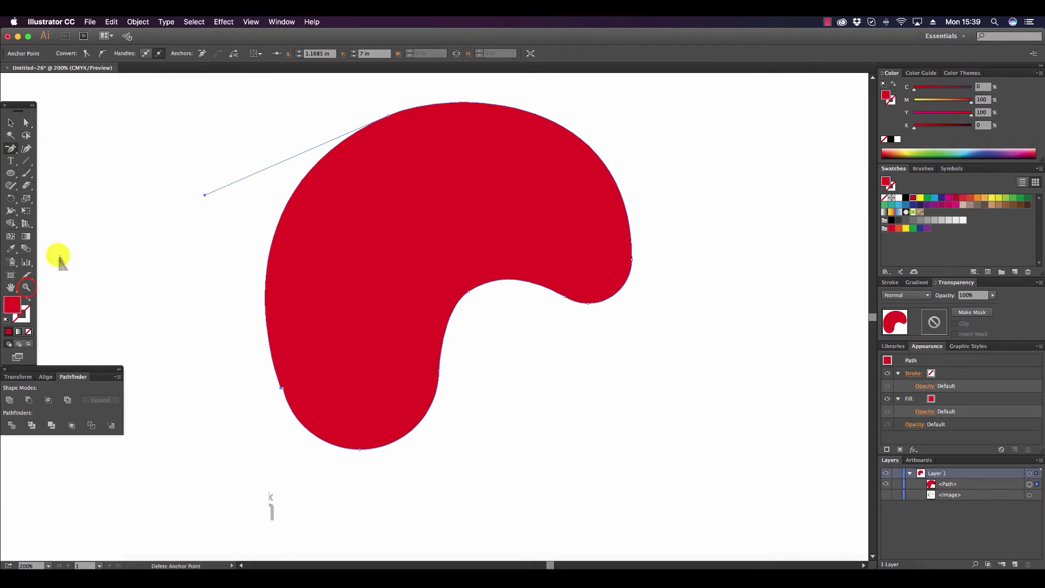
click(25, 286)
click(337, 410)
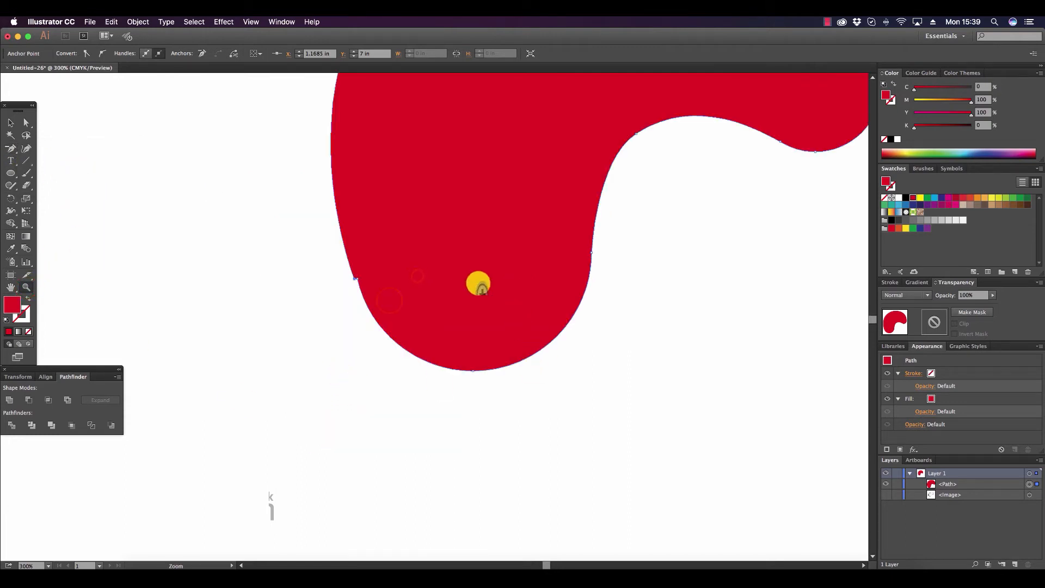
click(389, 301)
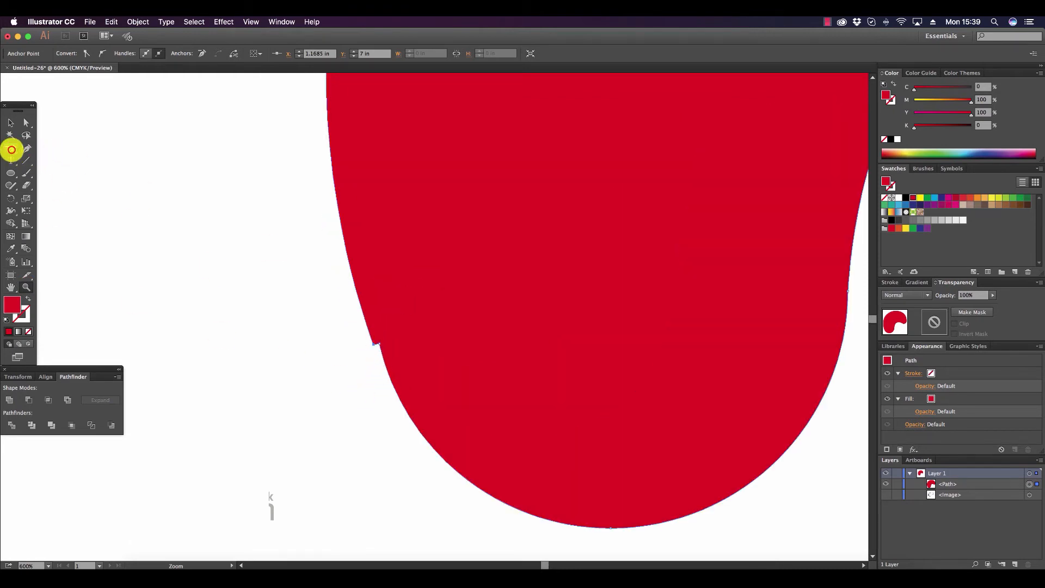
click(11, 148)
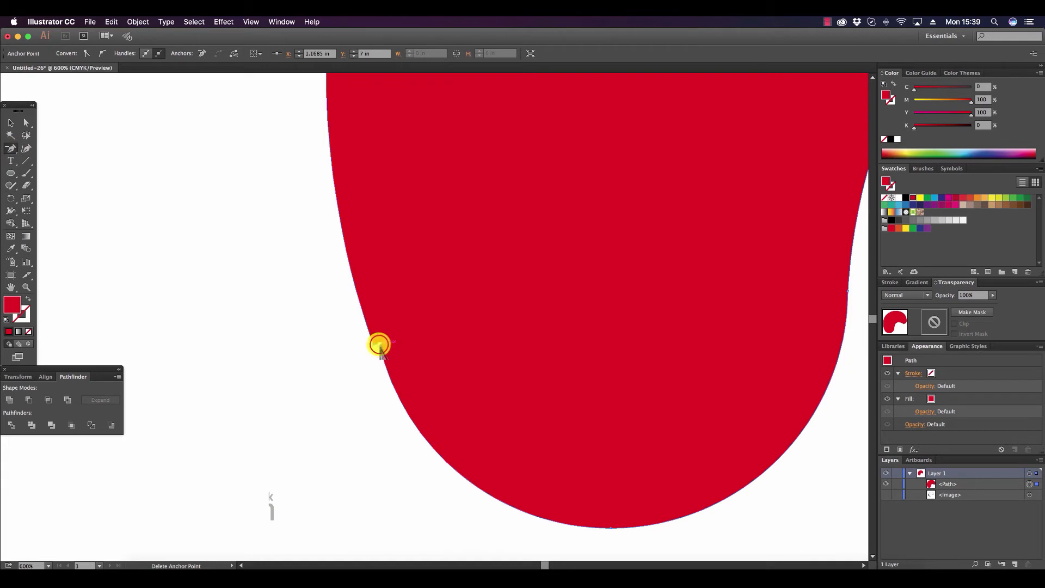
click(379, 345)
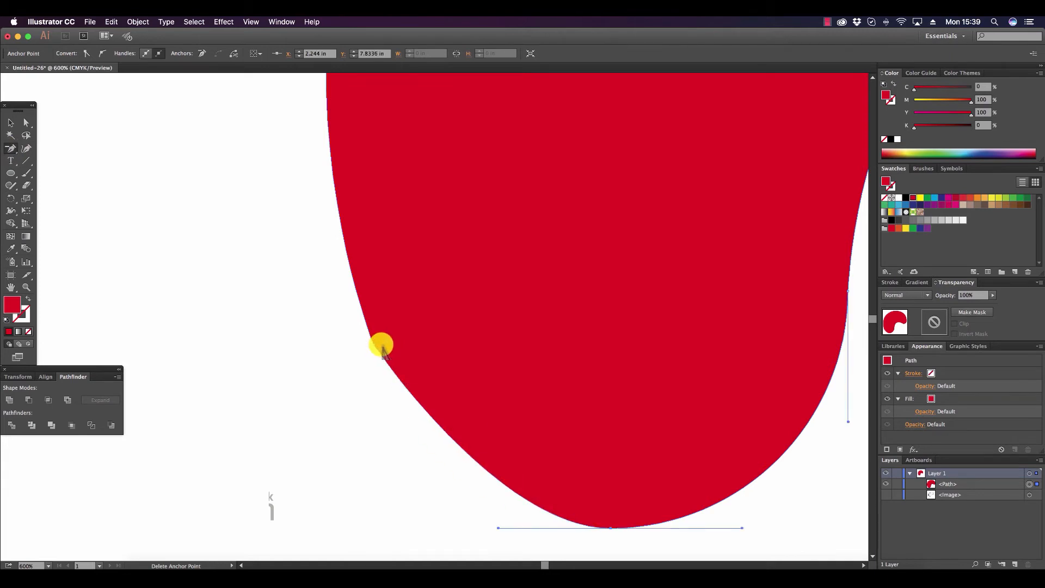
Round out the palette's lower-left curve by extending the bottom anchor point's left direction handle outward.
click(26, 122)
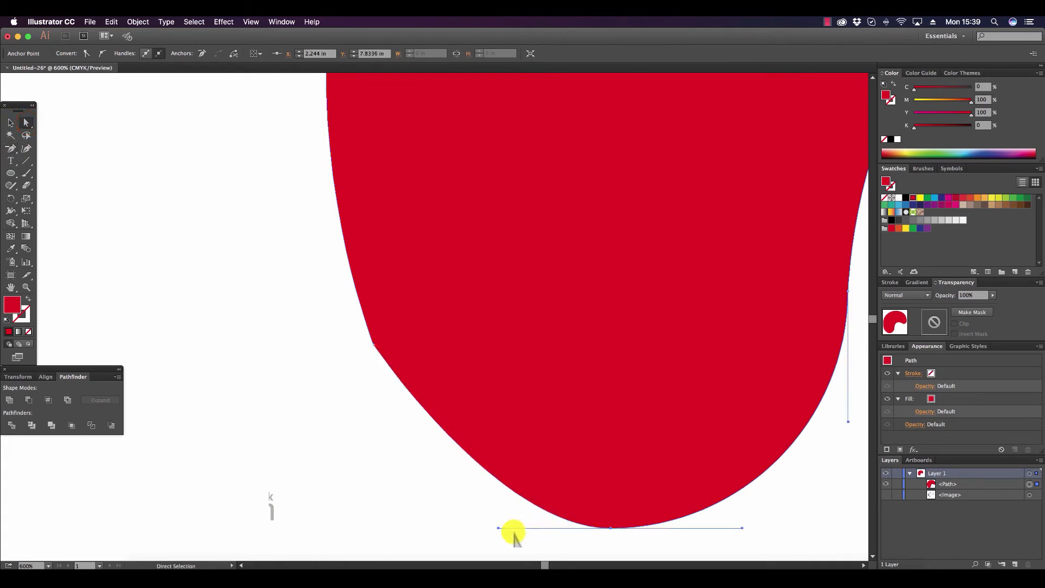
drag(498, 528, 462, 532)
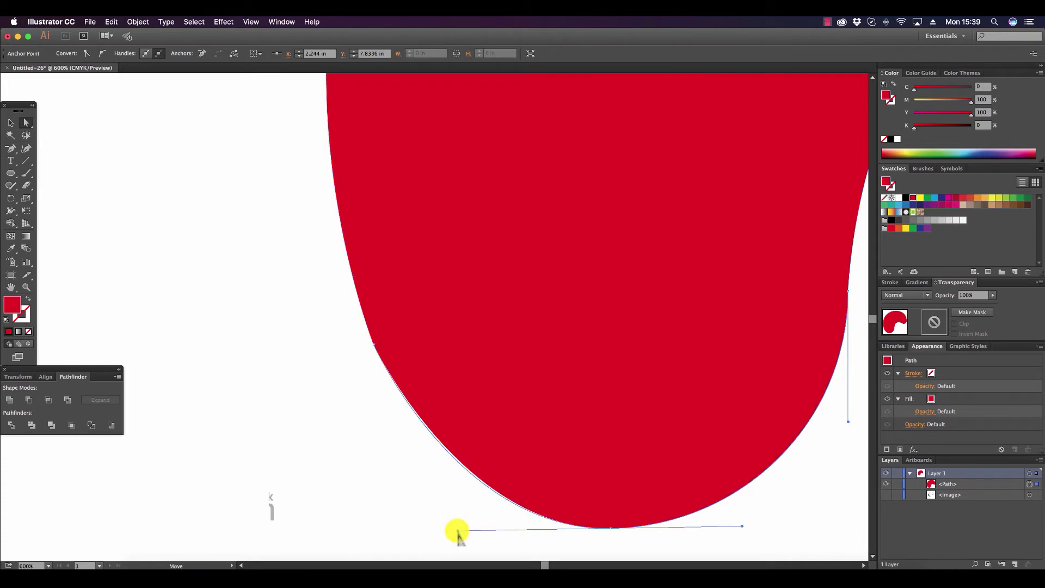
click(345, 447)
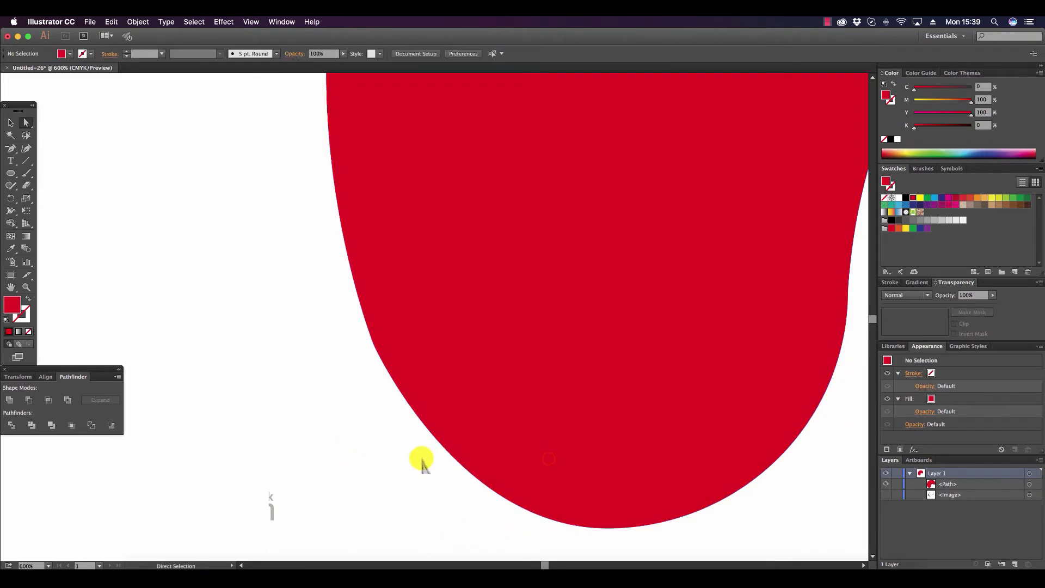
click(548, 459)
click(610, 528)
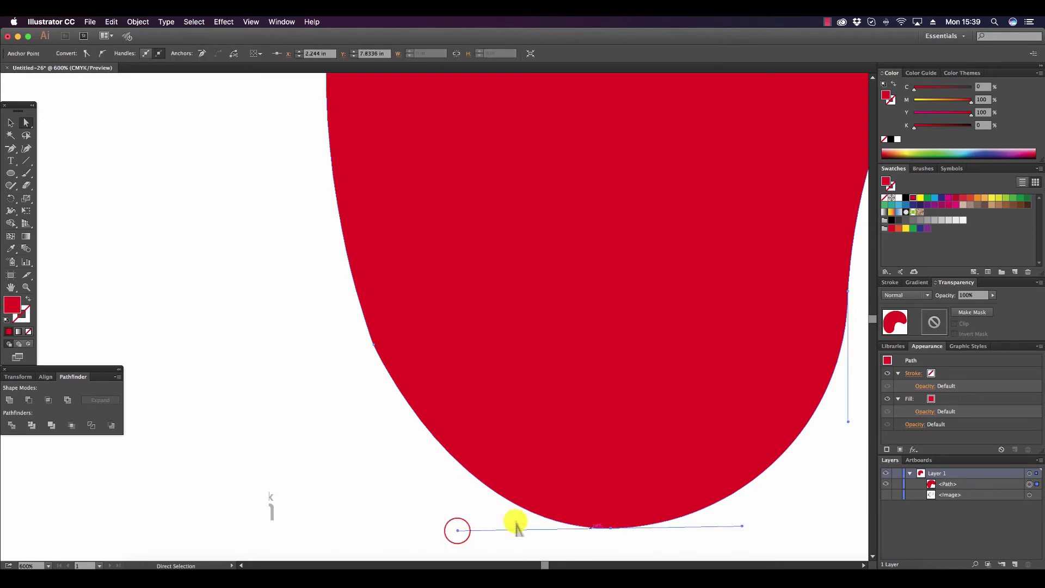
drag(458, 531, 444, 532)
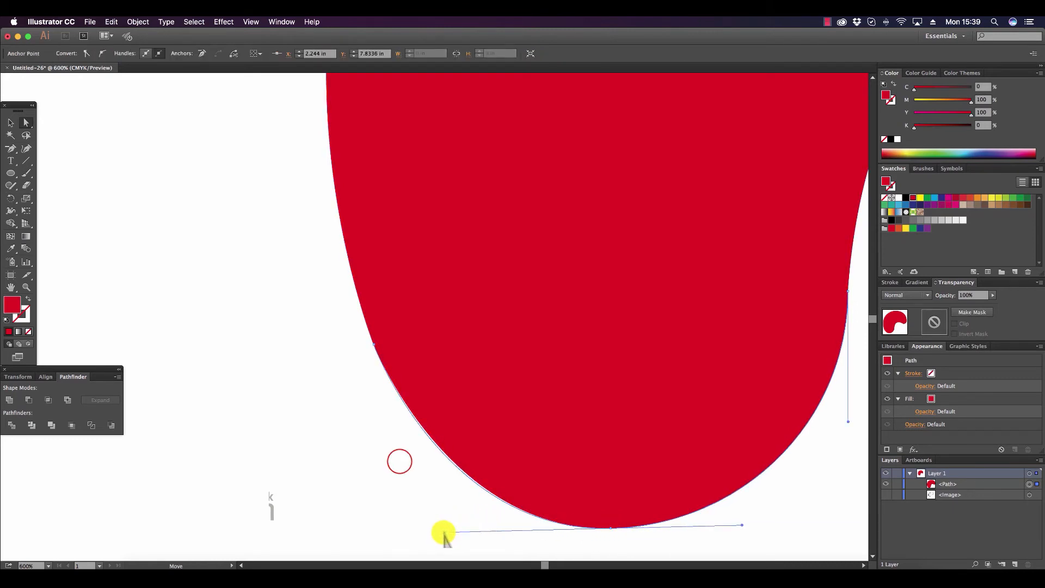
click(400, 461)
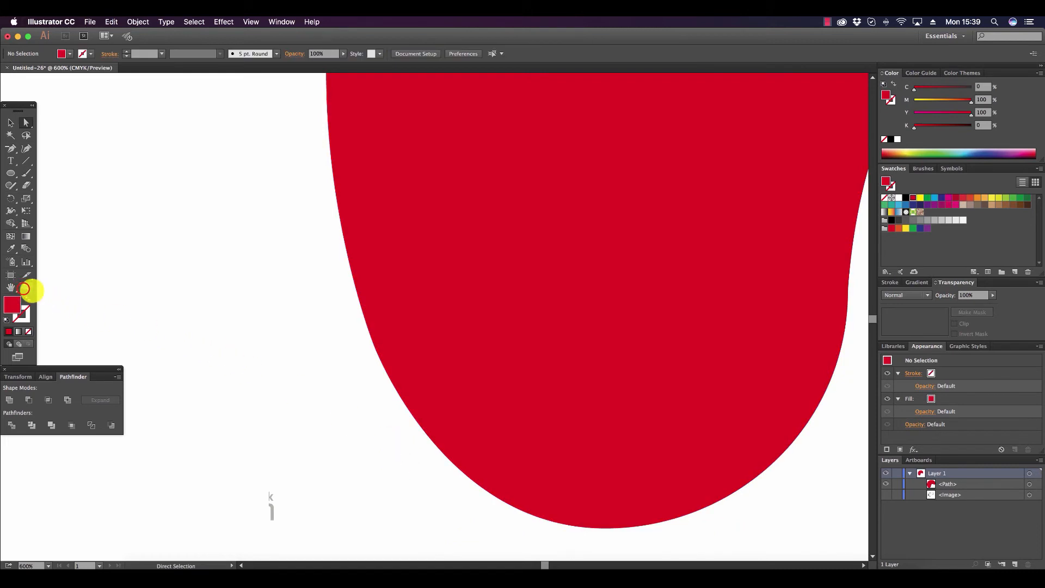
Refine the palette's upper-right curve by slightly lengthening the upward direction handle of its rightmost anchor point.
click(26, 287)
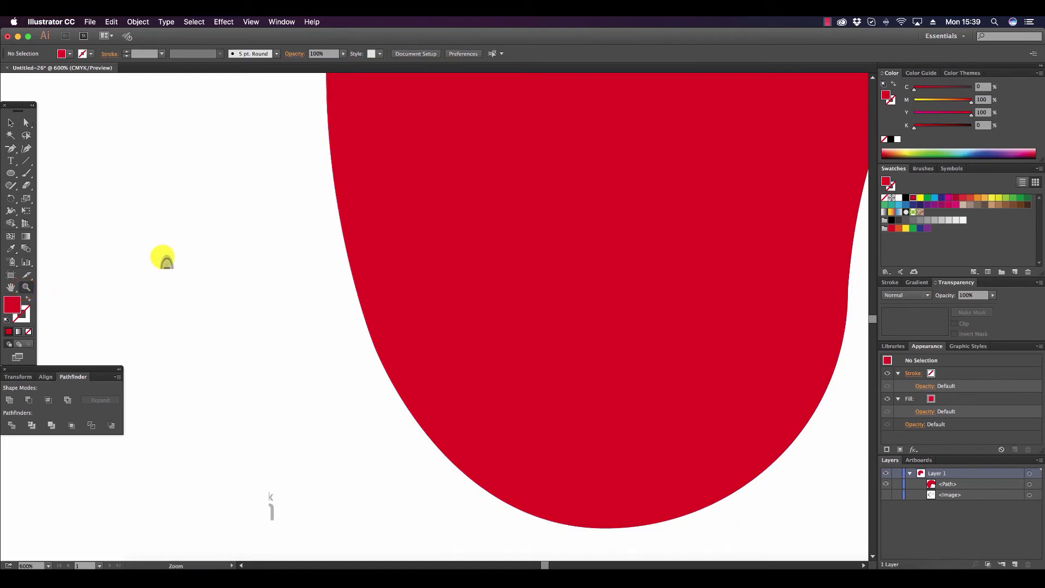
alt+click(541, 318)
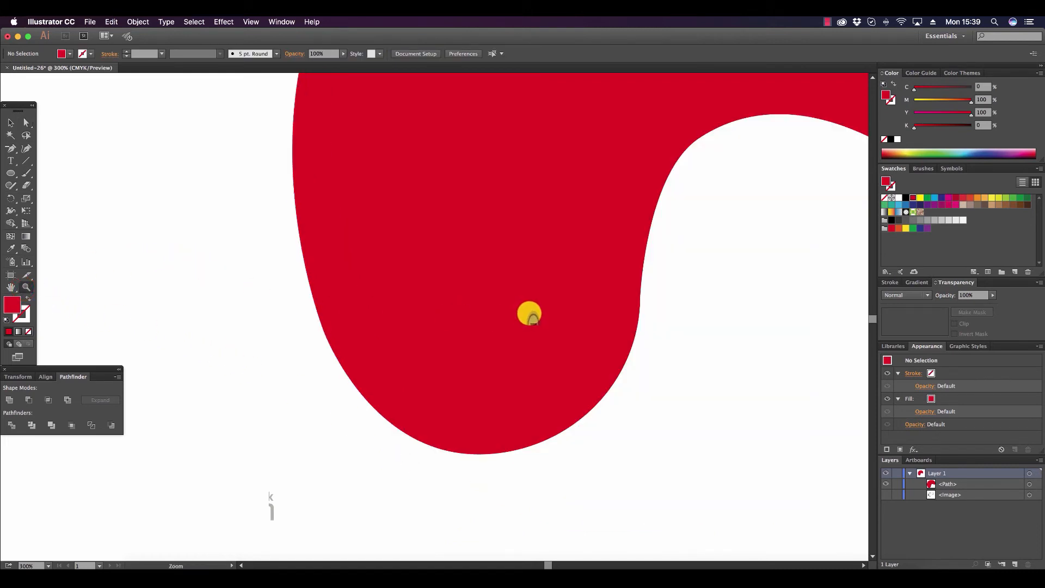
alt+click(527, 310)
alt+click(513, 299)
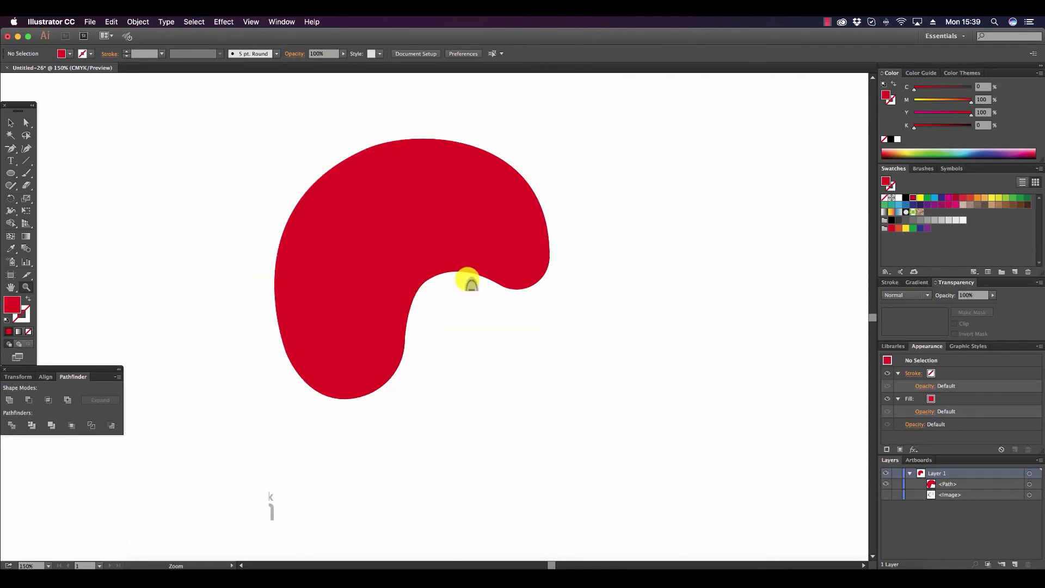
alt+click(466, 290)
click(466, 286)
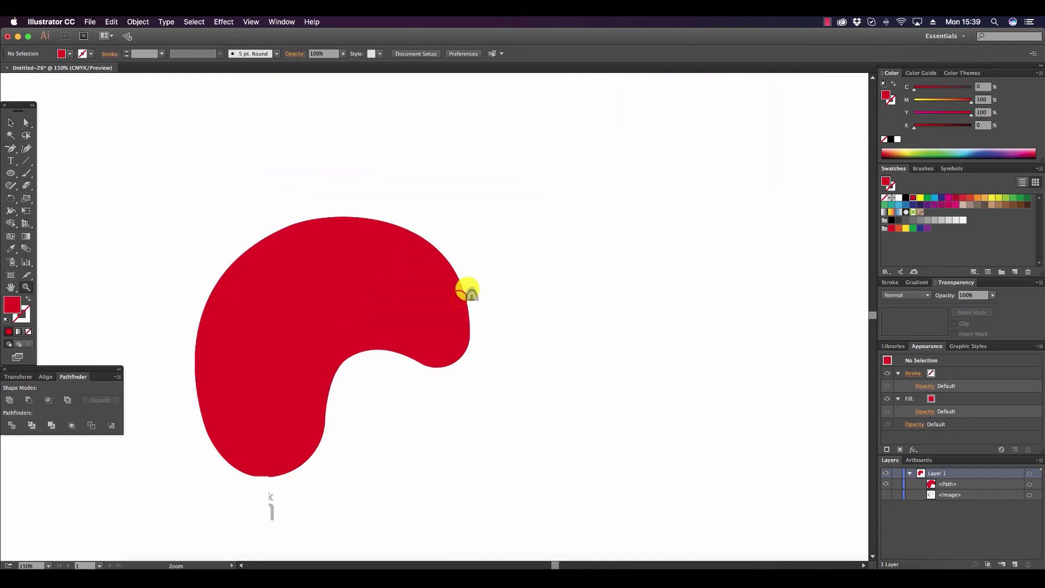
click(444, 324)
click(438, 331)
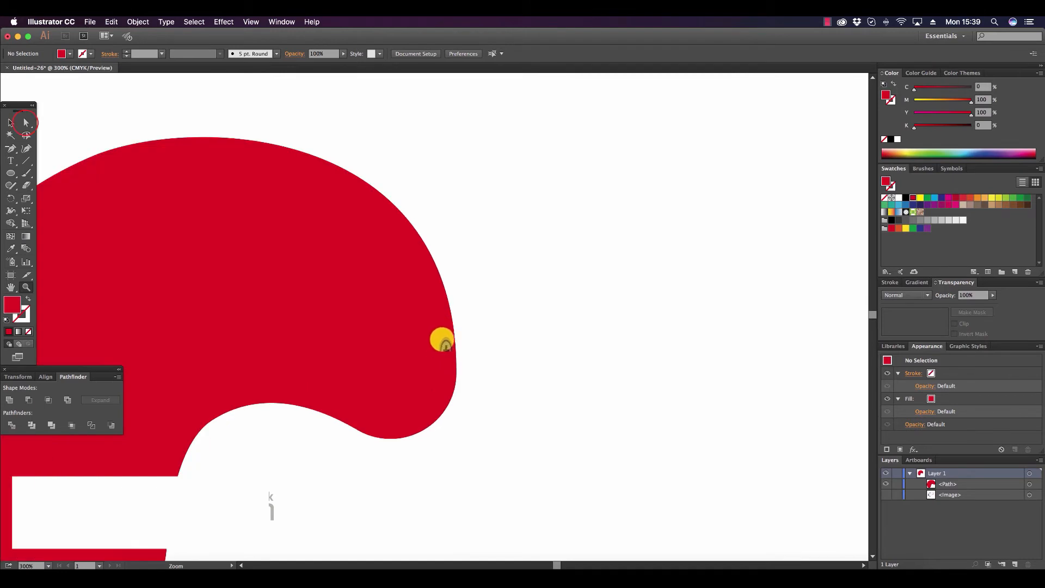
click(25, 122)
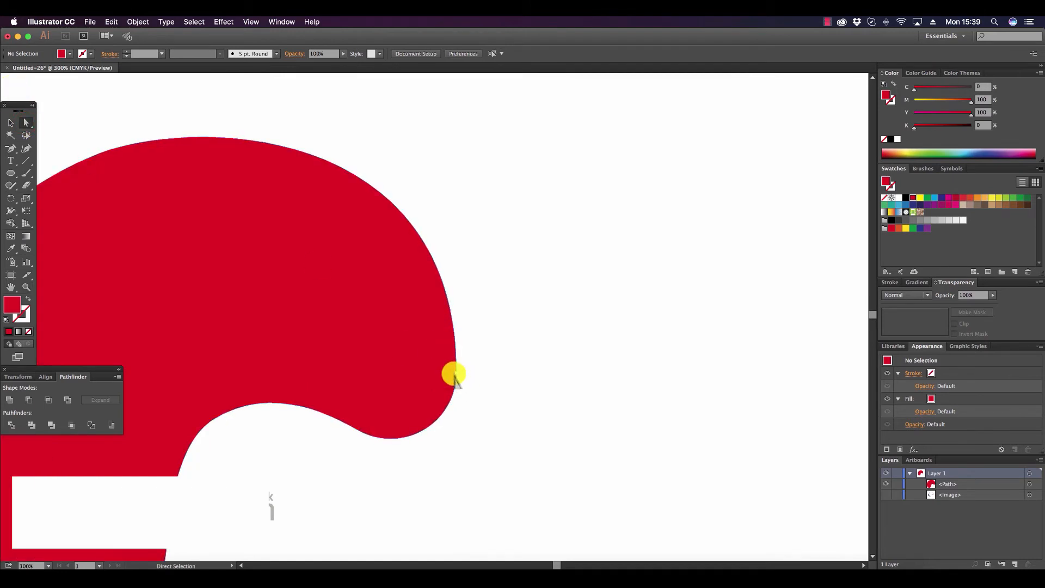
click(456, 374)
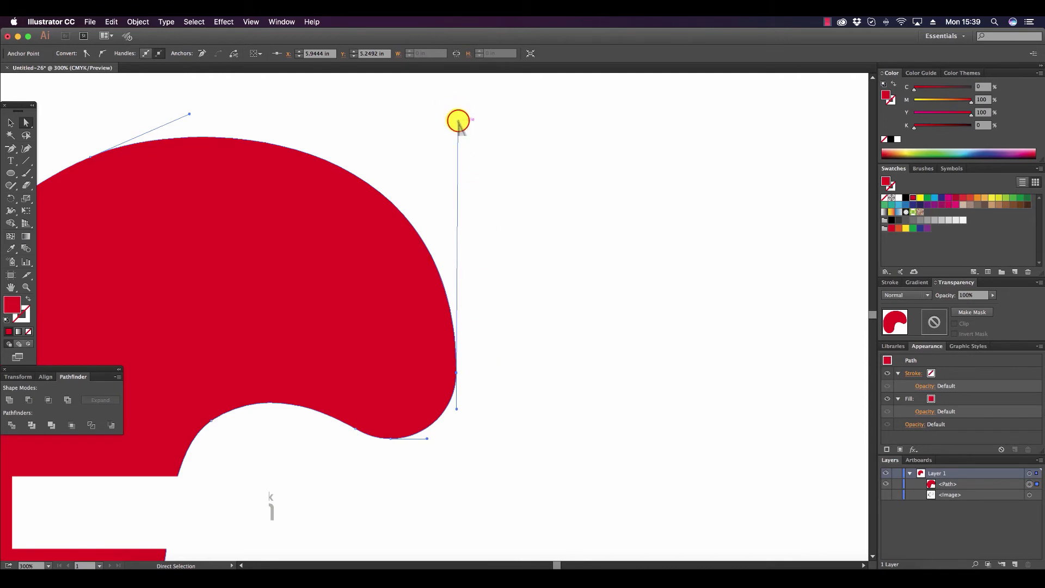
drag(459, 121, 460, 110)
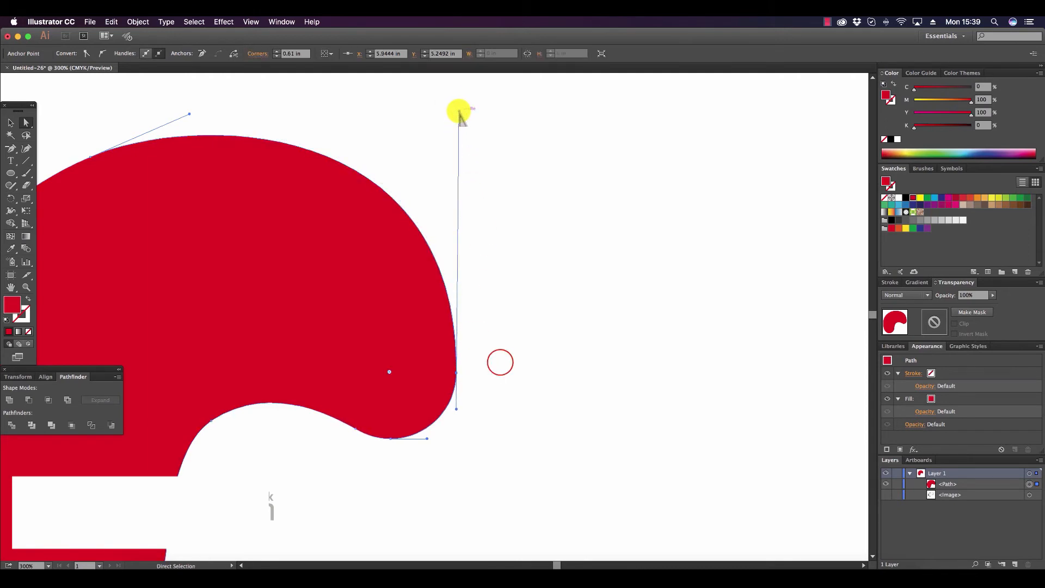
click(499, 363)
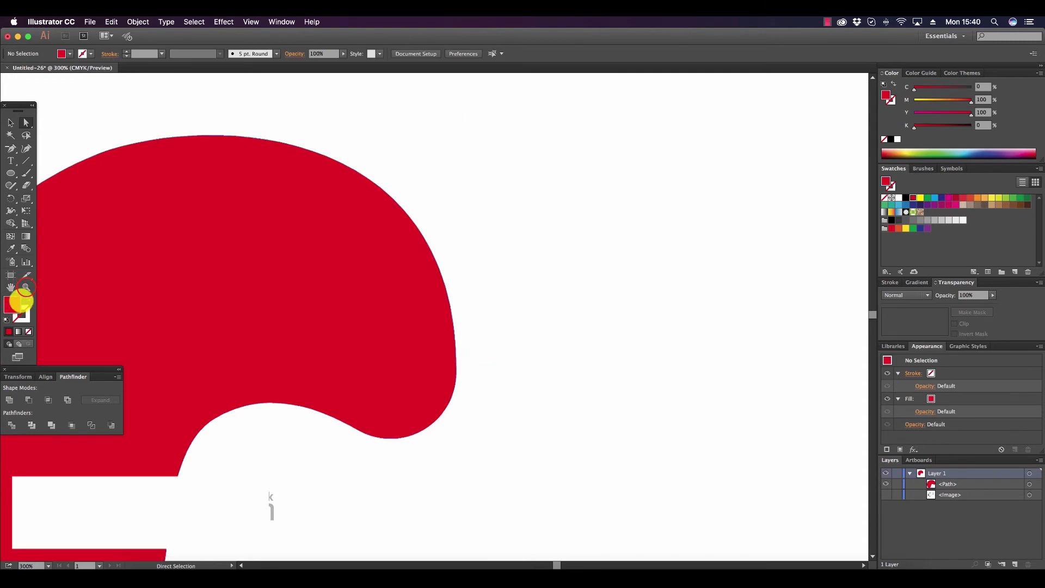
Show the palette sketch image again and reduce the palette shape's opacity to 49%.
click(26, 287)
alt+click(330, 363)
alt+click(321, 364)
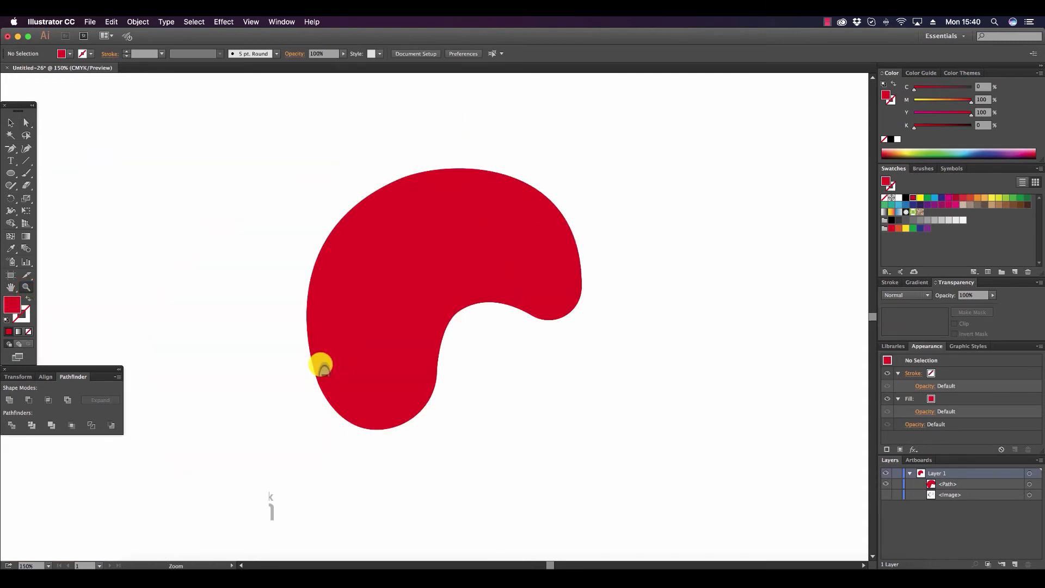
click(10, 120)
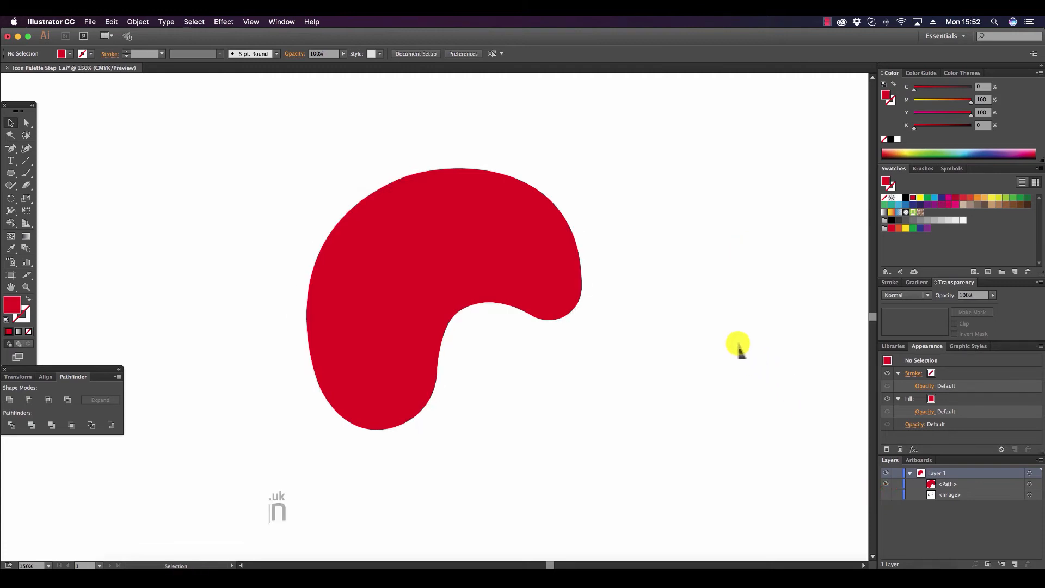
click(888, 495)
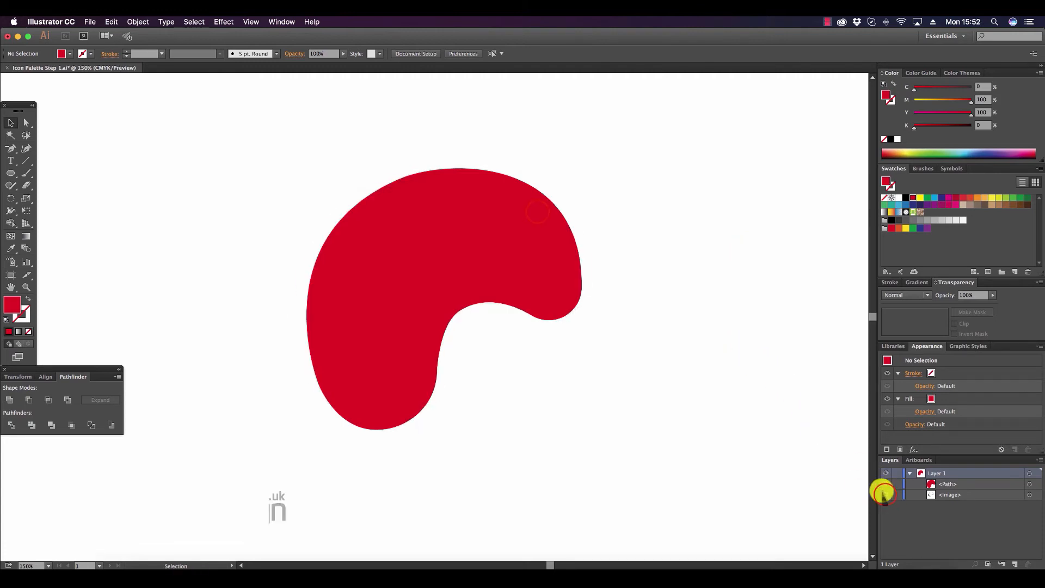
click(886, 494)
click(544, 209)
click(992, 295)
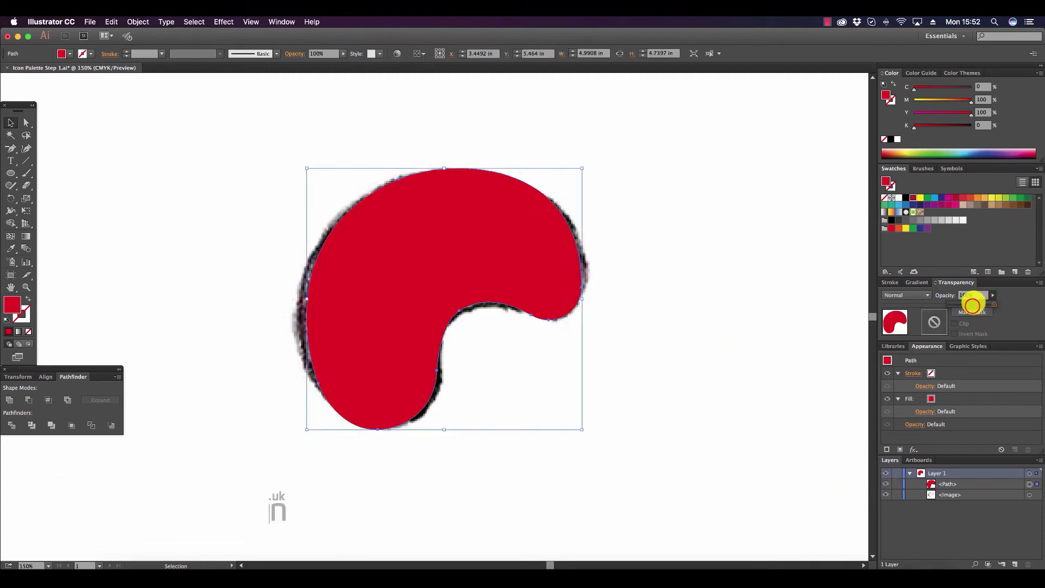
click(755, 286)
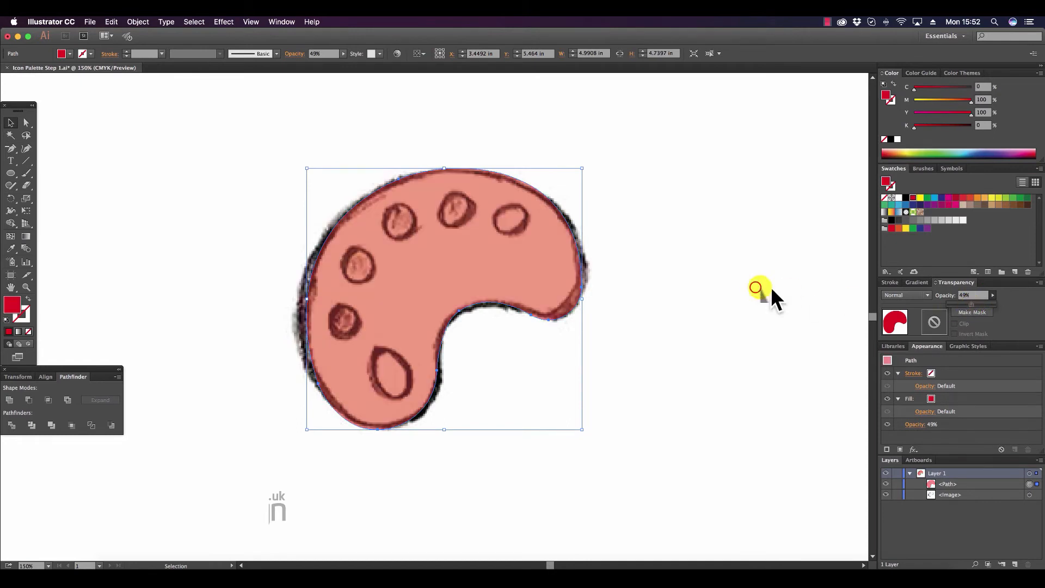
Draw a vertical ellipse about 0.6 in wide and 1.07 in high over the palette's sketched thumb hole.
click(756, 285)
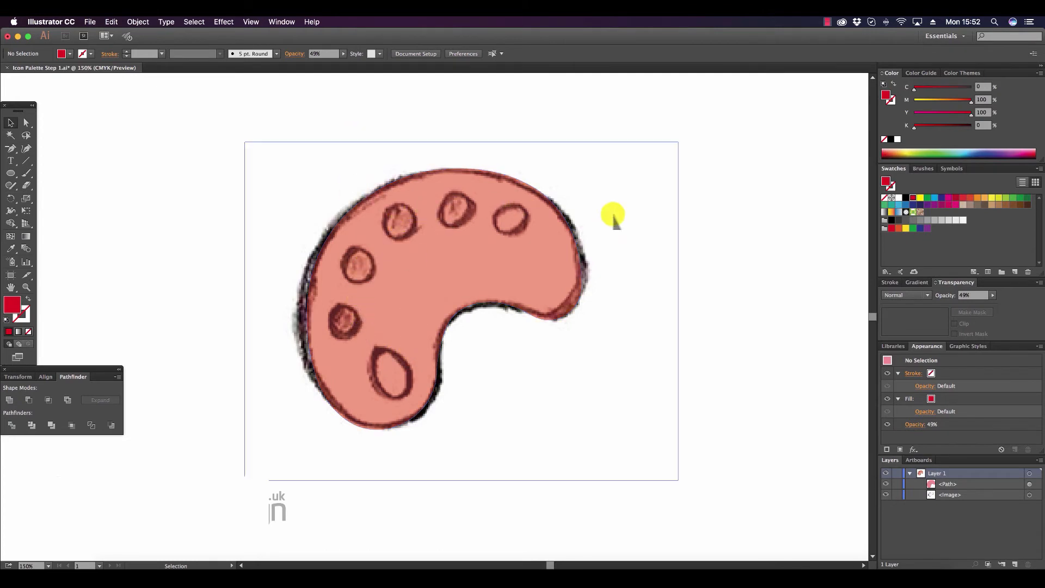
click(15, 175)
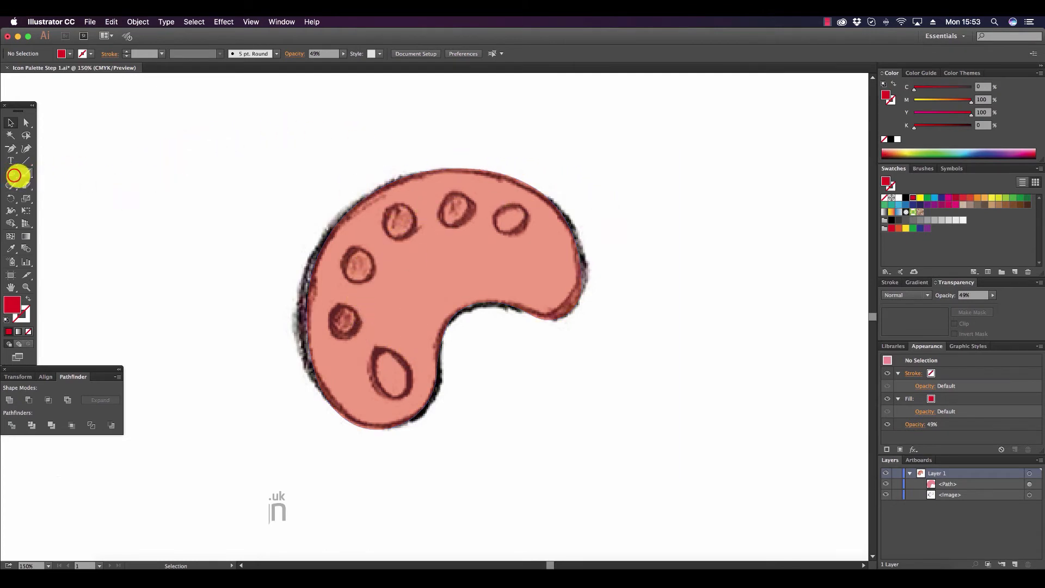
click(40, 196)
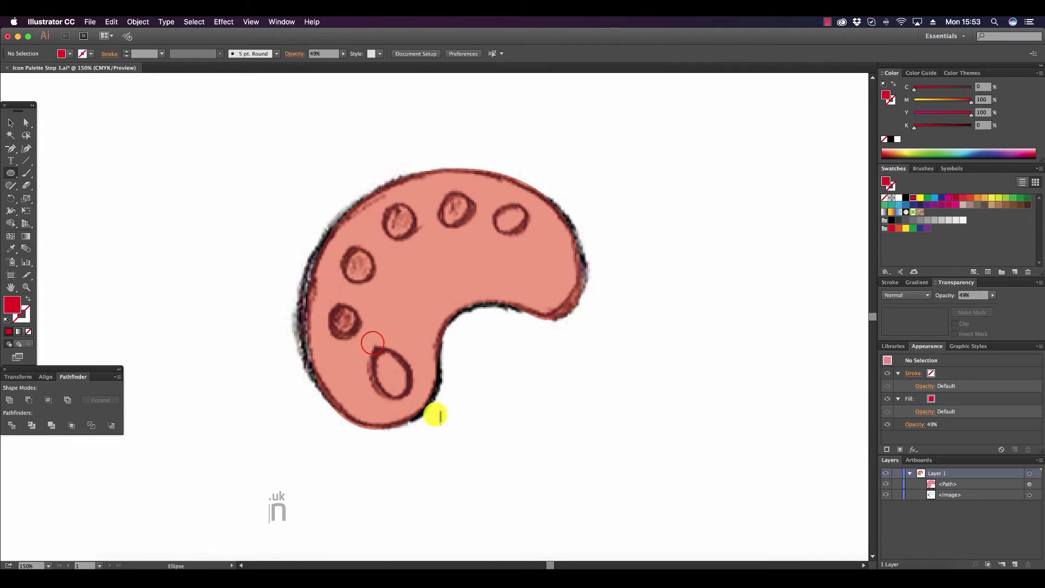
drag(372, 342, 406, 402)
Rotate the thumb-hole ellipse to follow the sketched hole's tilt and resize it to about 0.65 by 1.05 in.
click(11, 123)
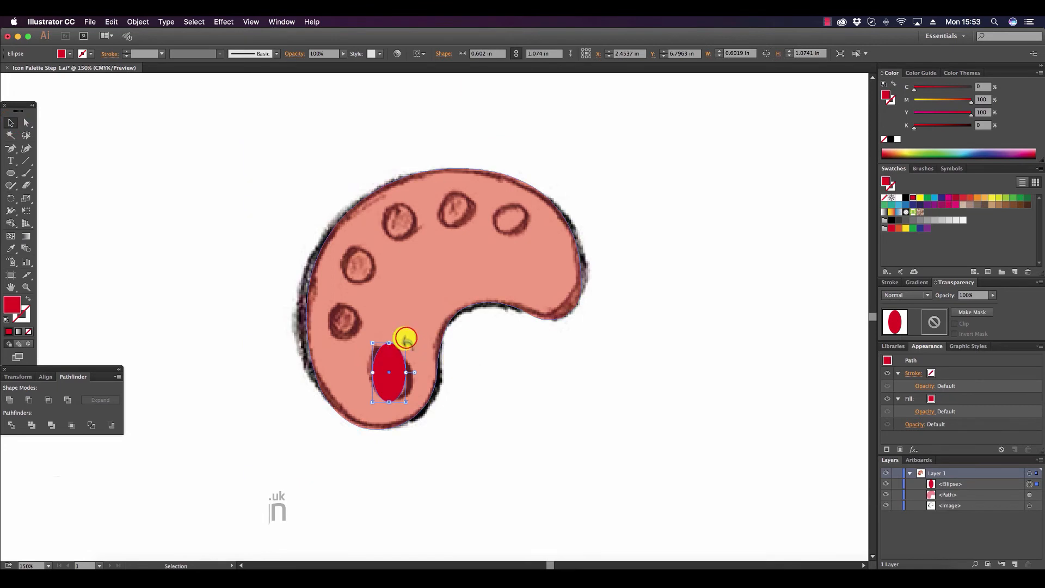
drag(400, 330, 380, 356)
click(268, 292)
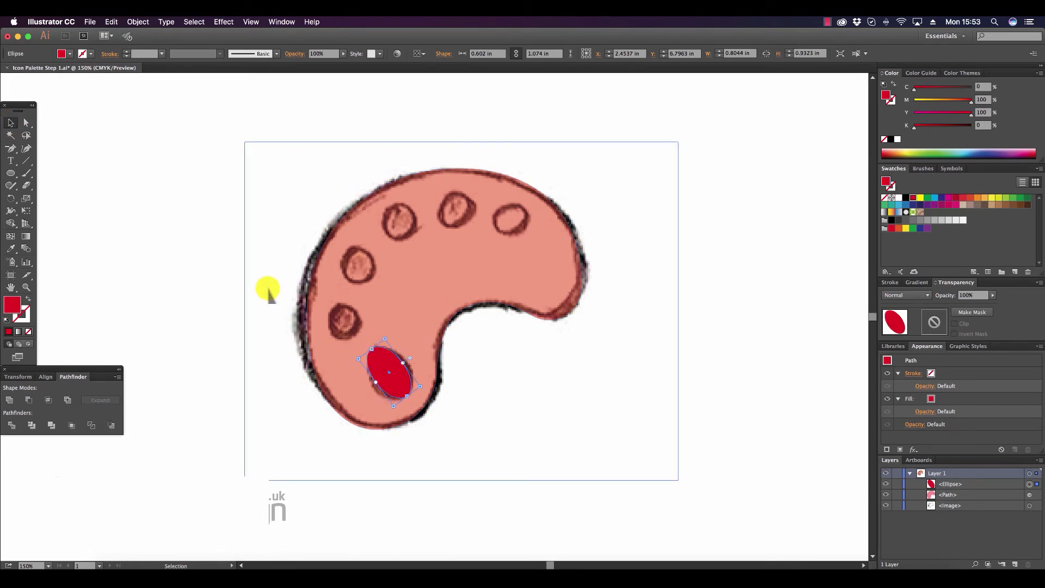
click(408, 384)
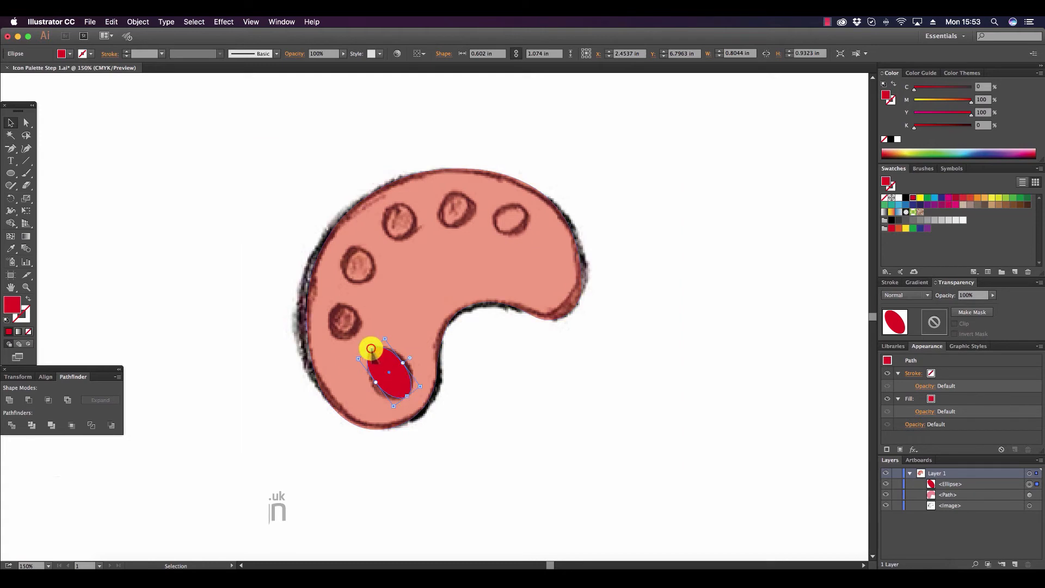
drag(370, 349, 424, 390)
click(527, 469)
click(200, 194)
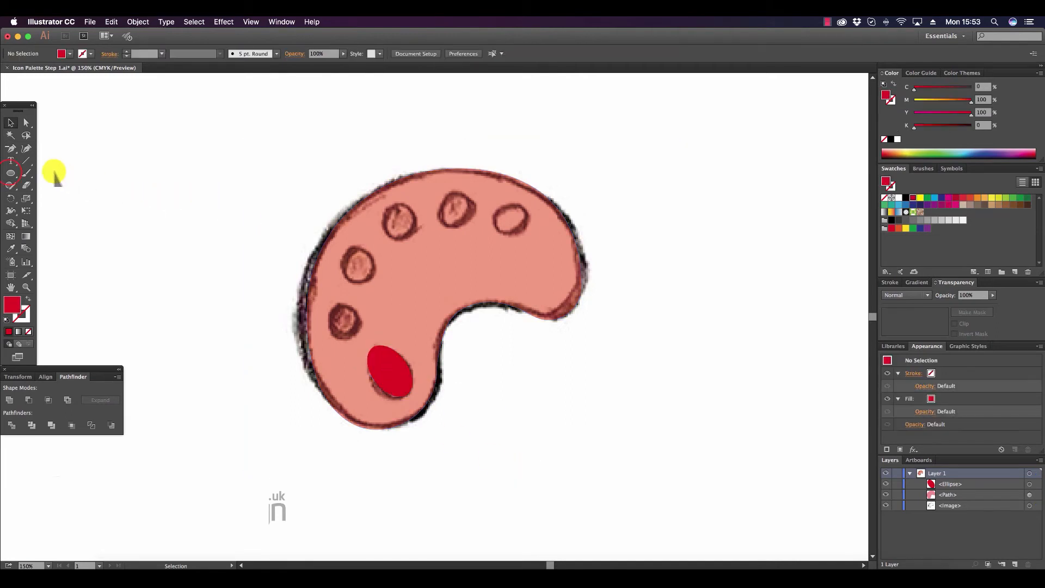
Draw a circle about 0.63 in across over the sketched paint hole nearest the thumb hole.
click(11, 172)
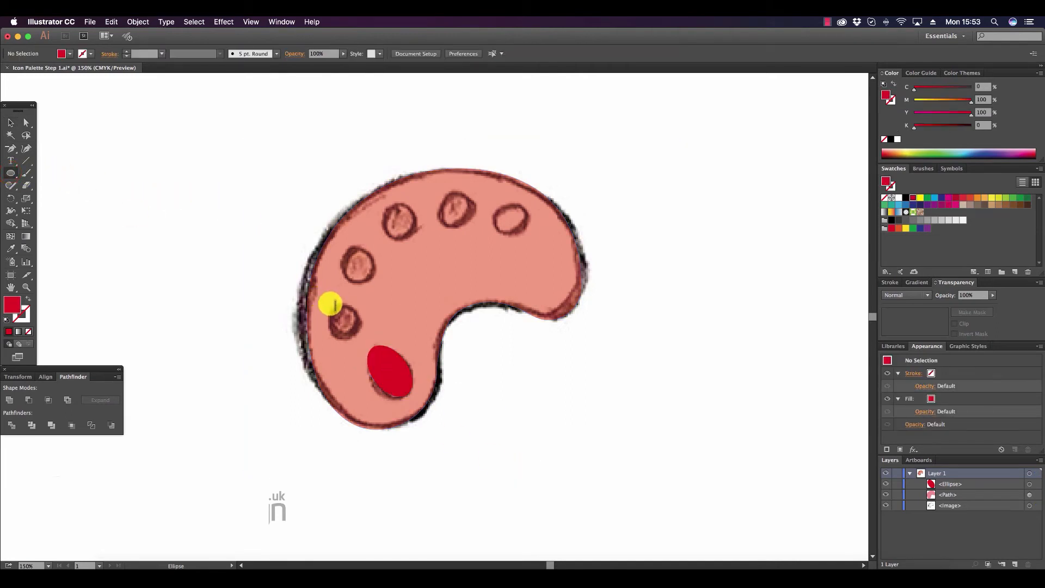
drag(326, 304, 363, 329)
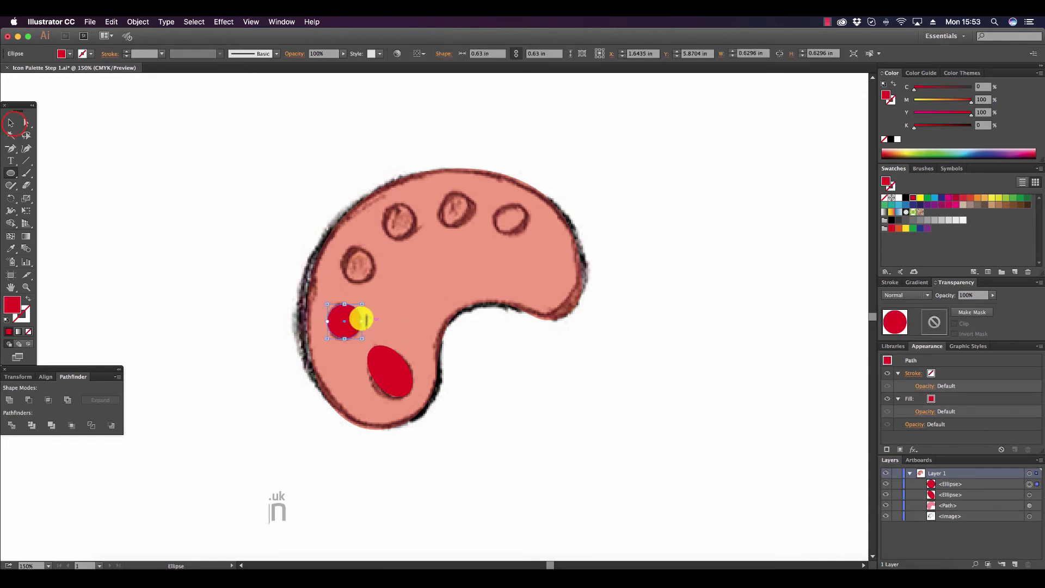
click(14, 124)
click(104, 163)
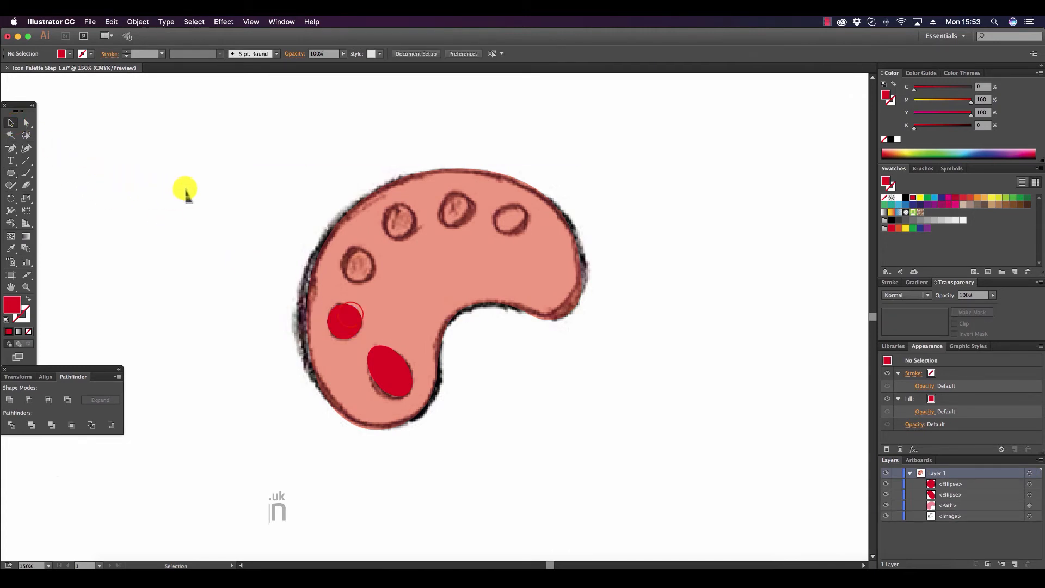
Duplicate the paint circle onto the other four sketched paint holes along the palette's curve.
mouse_move(348, 303)
mouse_down()
mouse_move(349, 261)
mouse_move(414, 264)
mouse_up()
drag(415, 264, 521, 216)
click(745, 329)
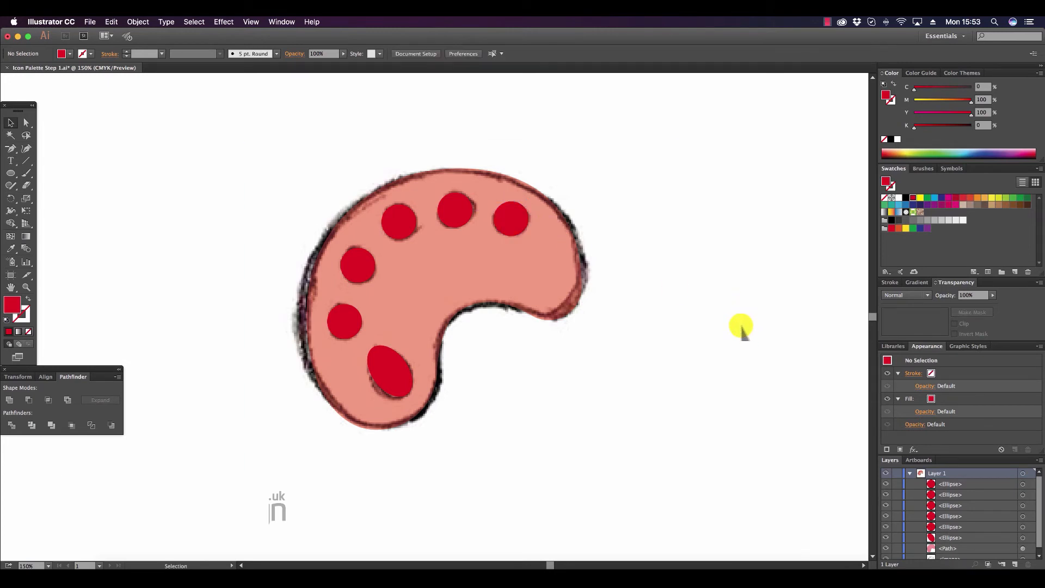
Hide the palette sketch image.
drag(1037, 485, 1036, 490)
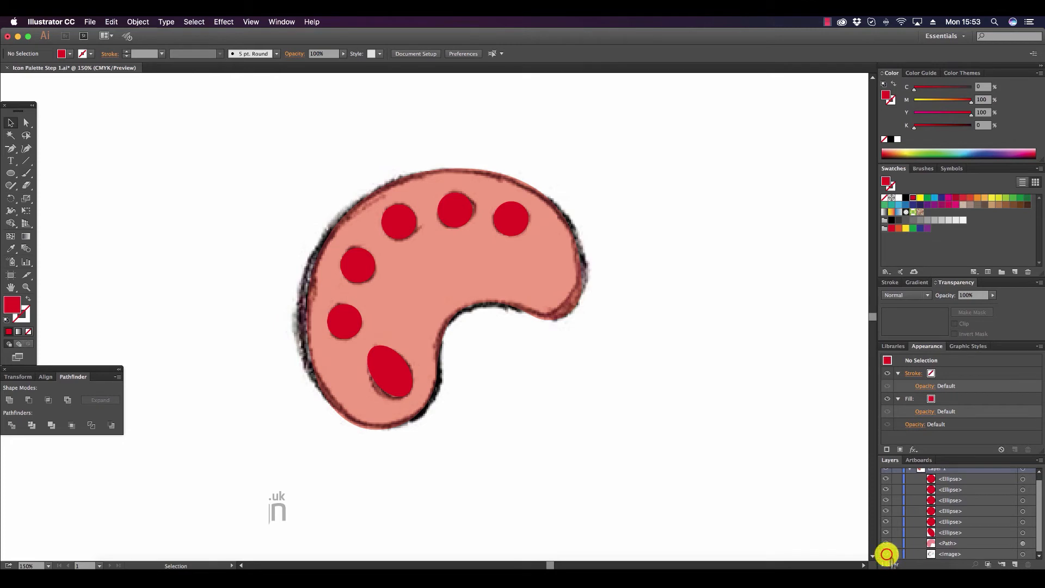
click(886, 554)
click(532, 281)
click(750, 306)
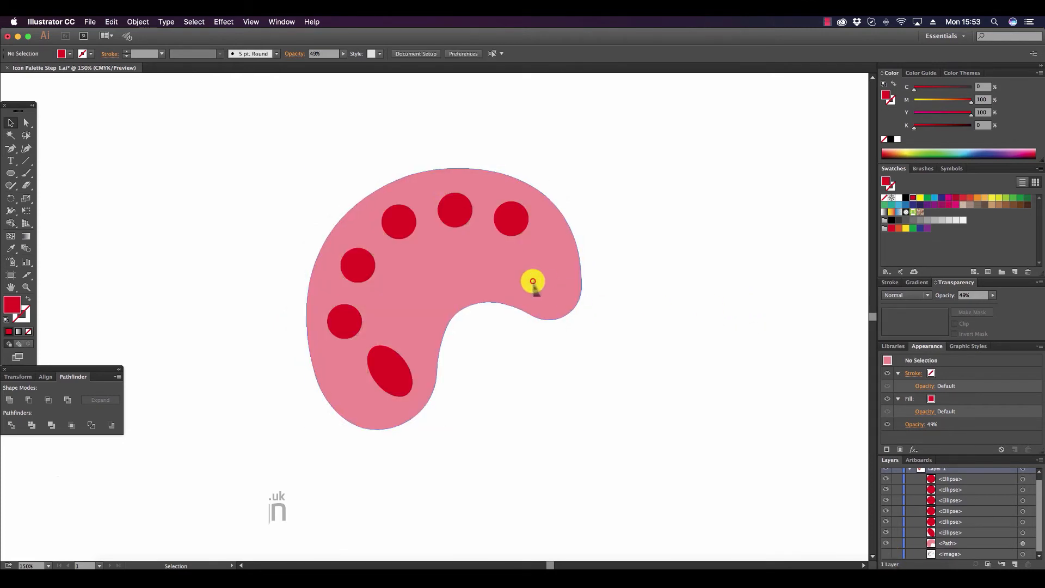
Fill the palette shape with a light grey of 22% black and set its opacity to 100%.
click(532, 282)
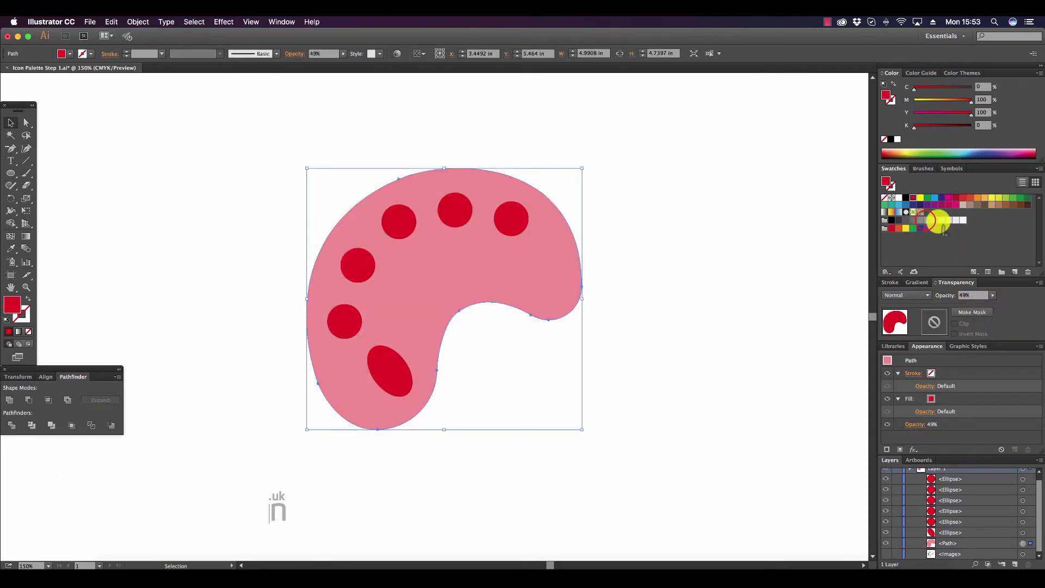
click(926, 219)
click(991, 295)
drag(973, 304, 991, 300)
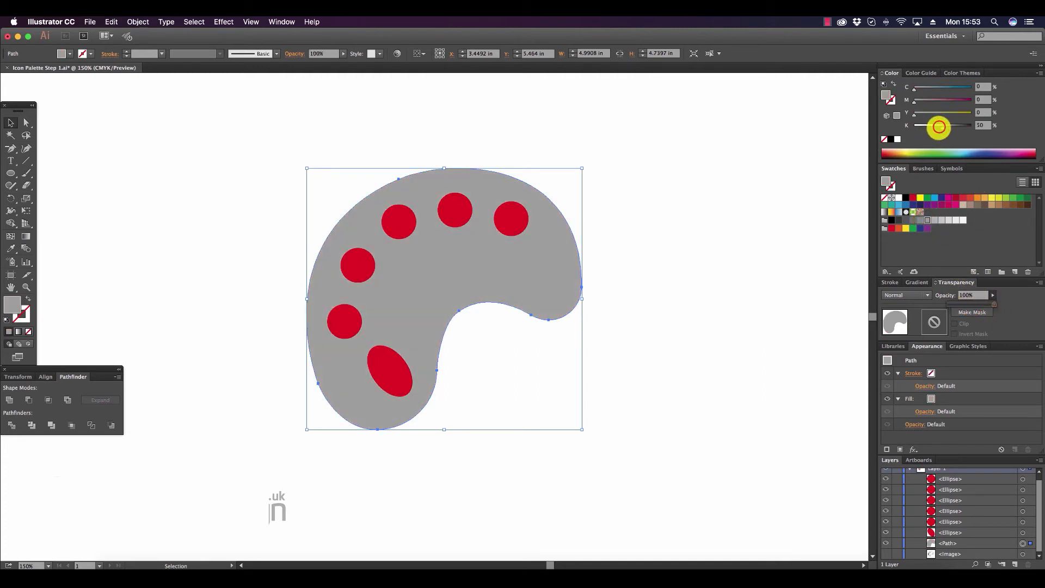
click(933, 127)
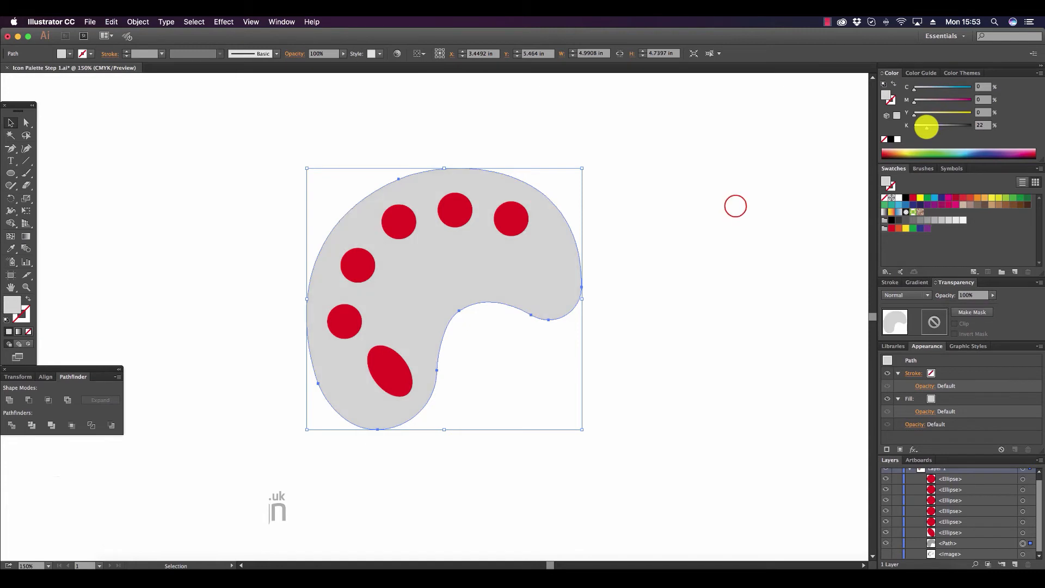
click(735, 205)
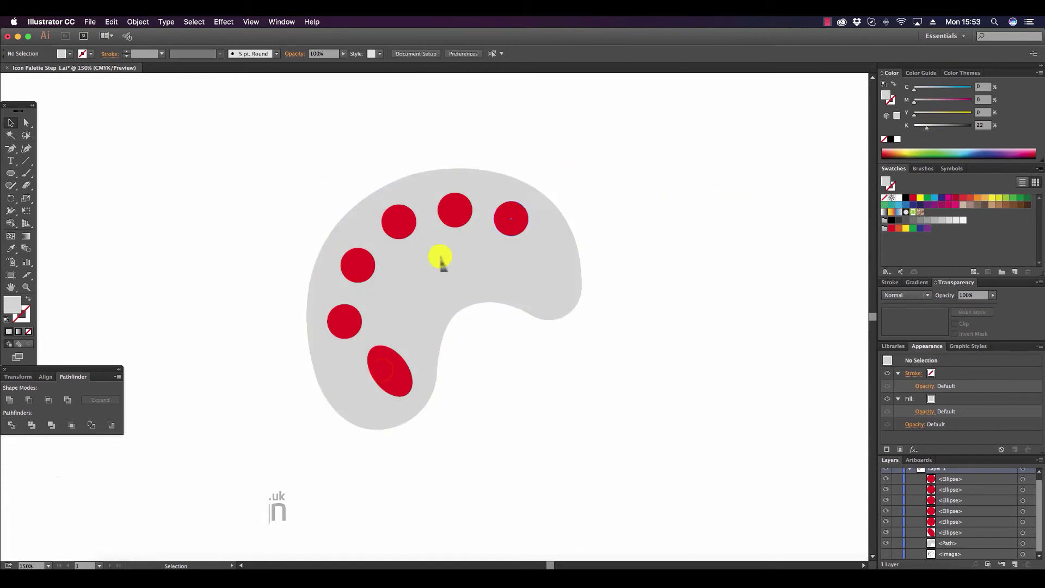
Cut the tilted ellipse out of the palette shape with the Minus Front operation to form the thumb hole.
click(385, 366)
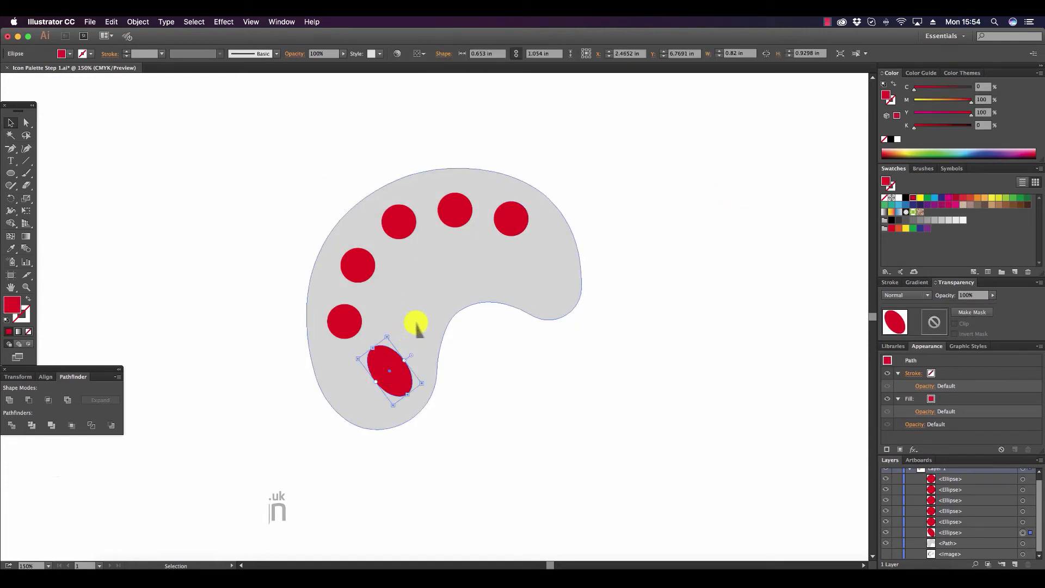
shift+click(422, 325)
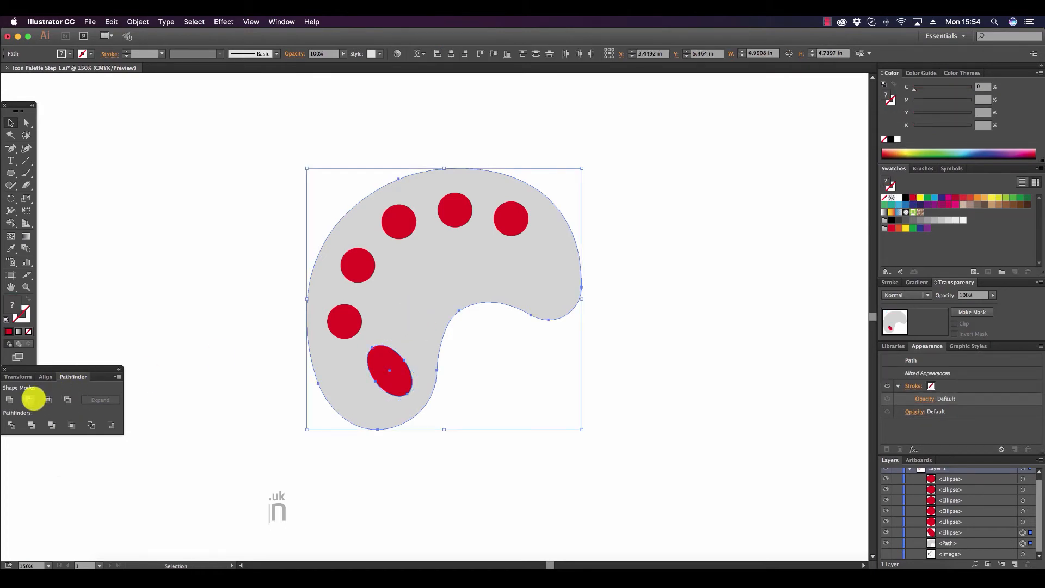
click(32, 399)
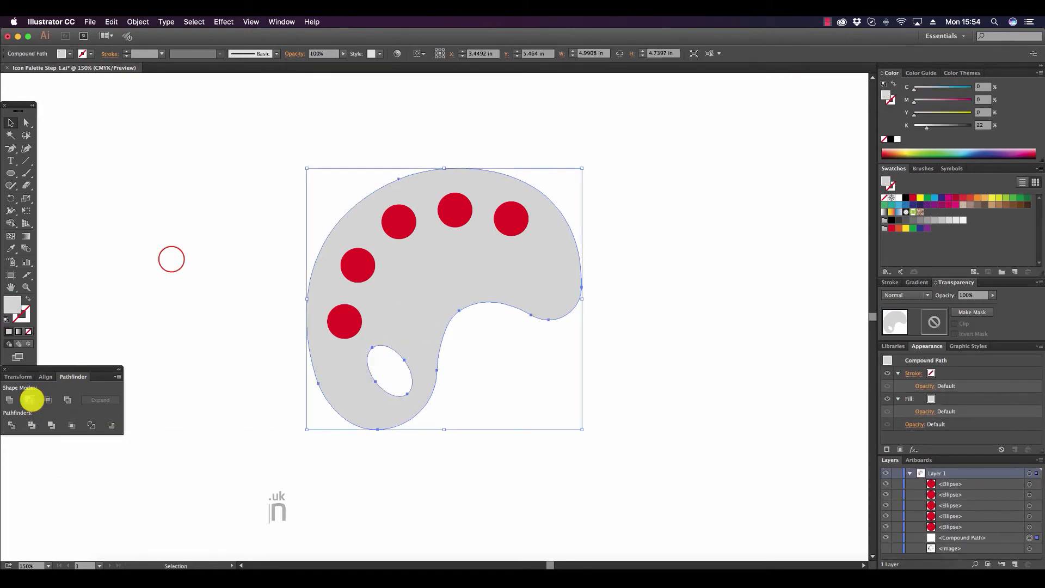
click(170, 259)
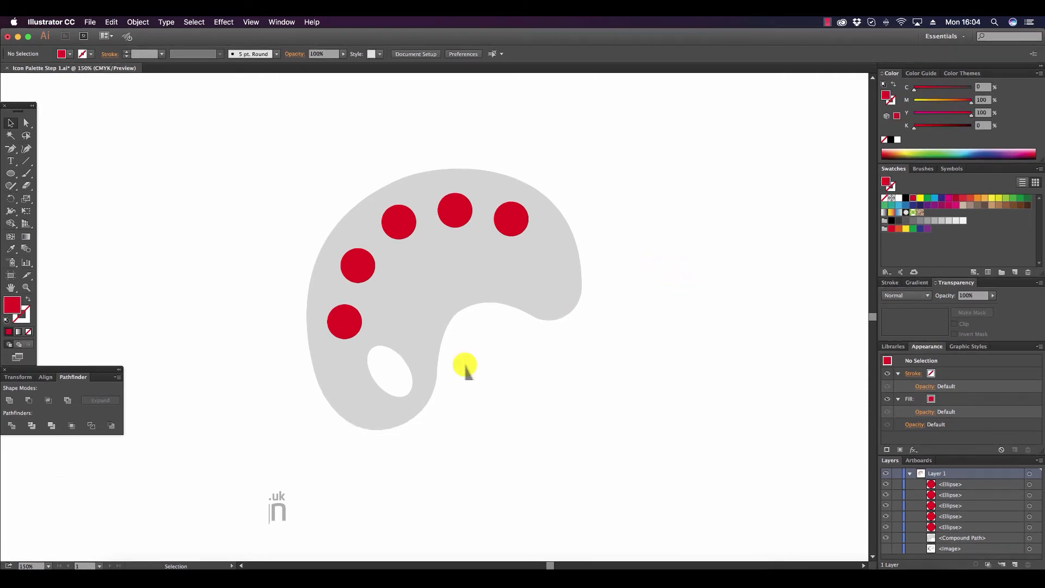
Recolour the second paint circle from the thumb hole yellow and the third one blue.
click(362, 266)
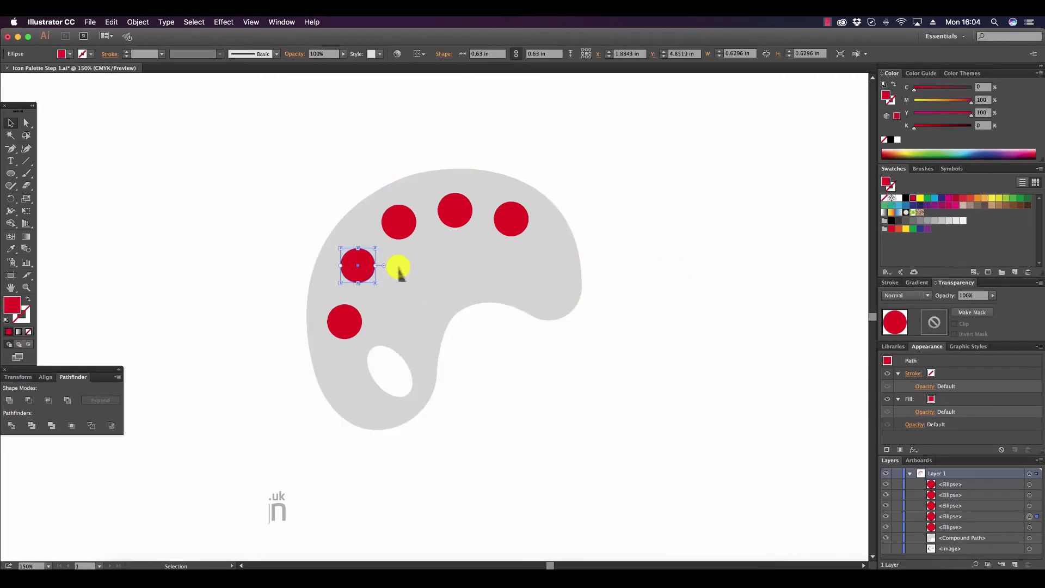
click(906, 153)
drag(905, 153, 904, 152)
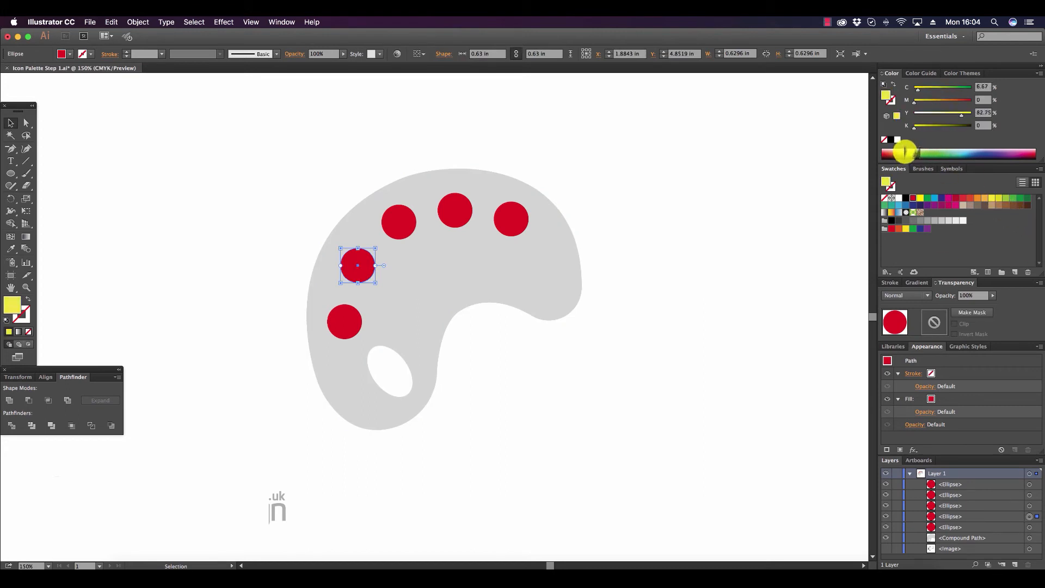
click(388, 220)
click(972, 153)
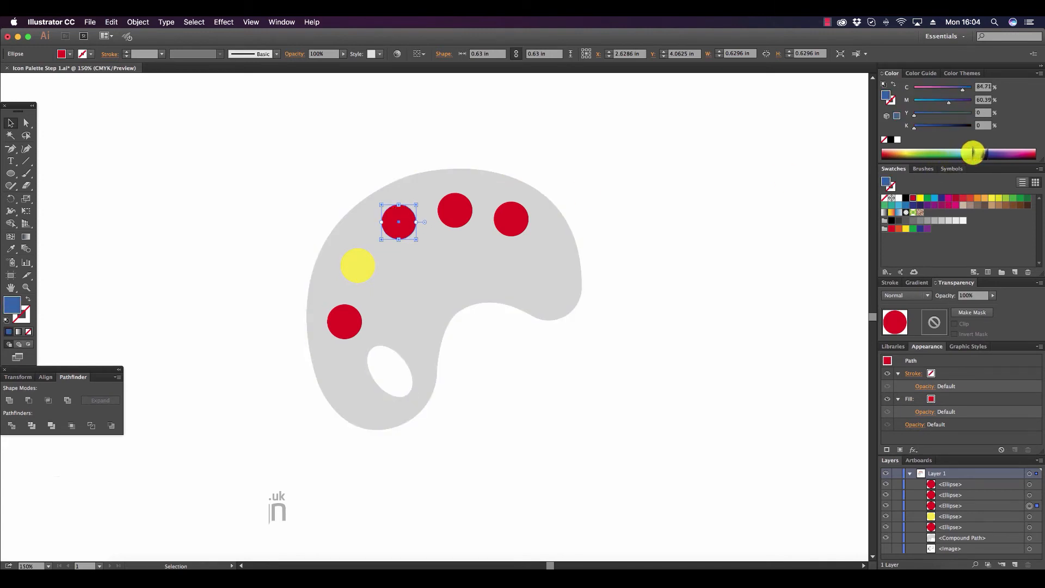
click(973, 153)
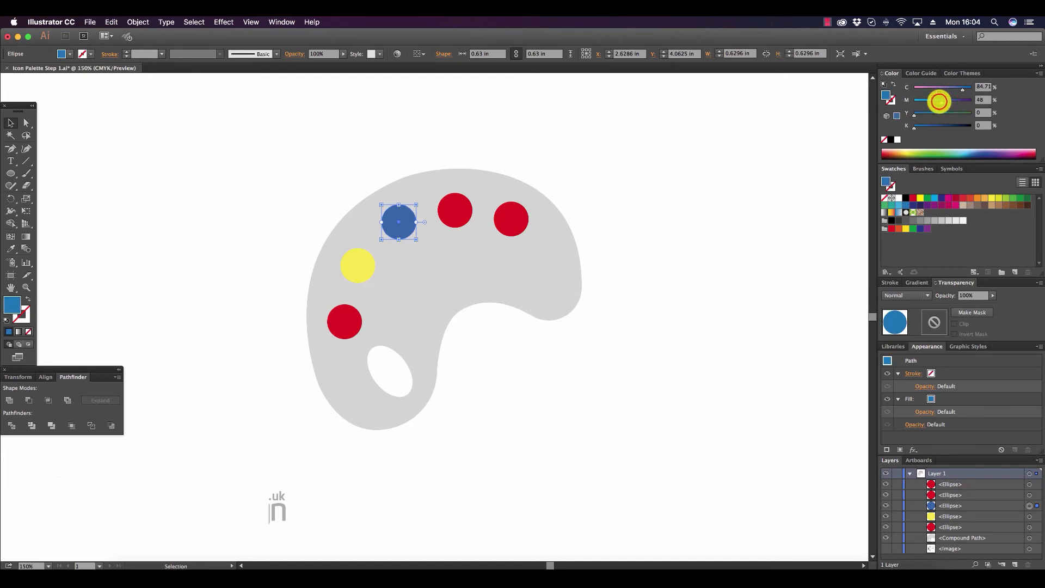
Recolour the fourth paint circle from the thumb hole green and the last one purple.
click(455, 210)
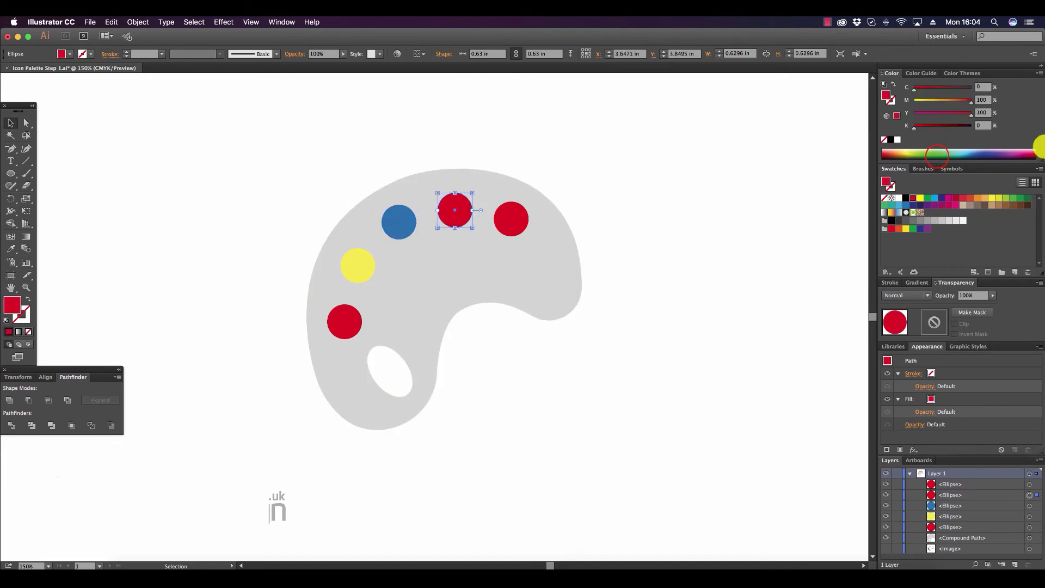
click(936, 154)
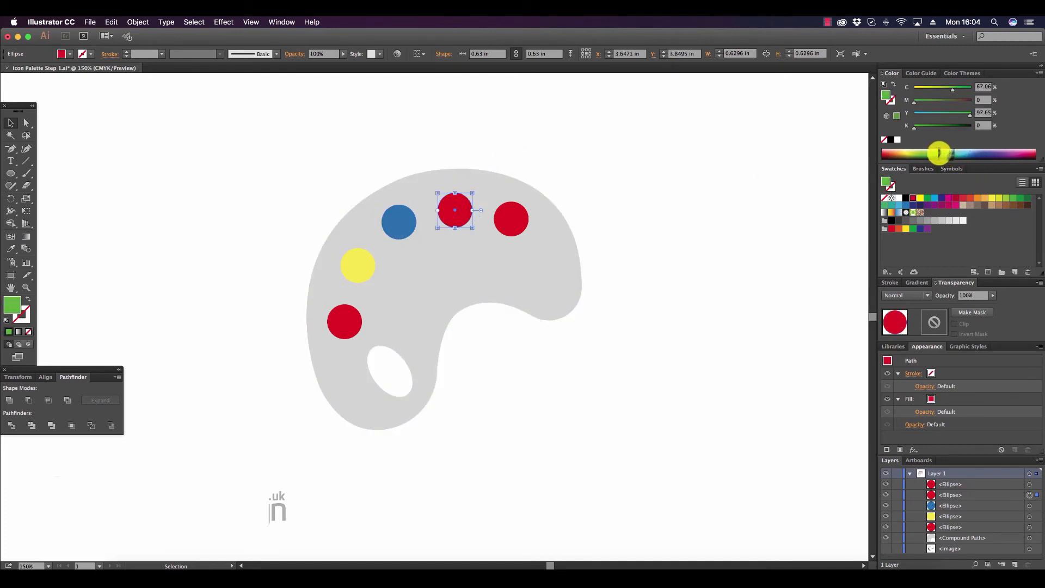
click(509, 217)
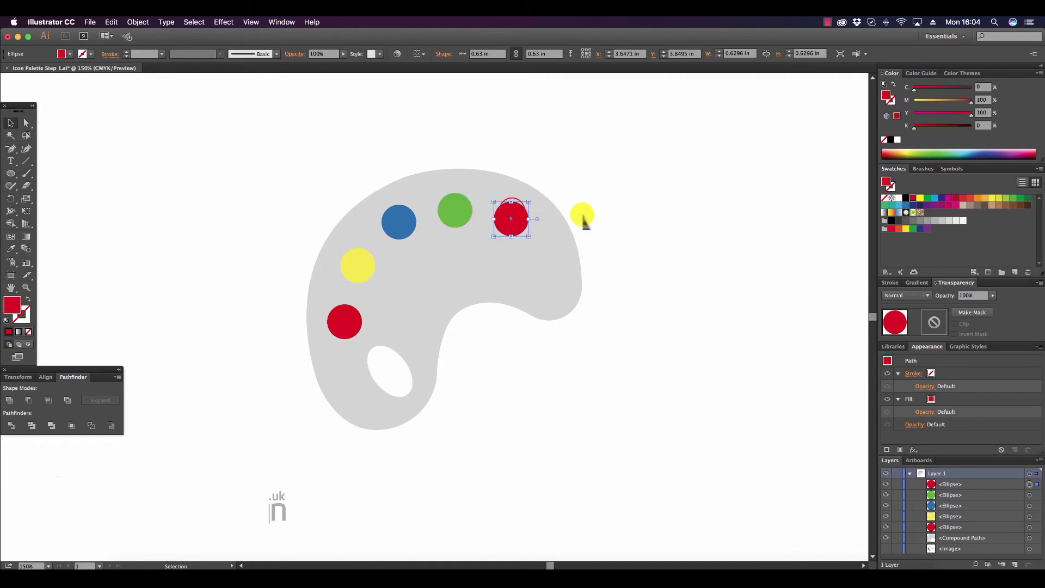
click(999, 154)
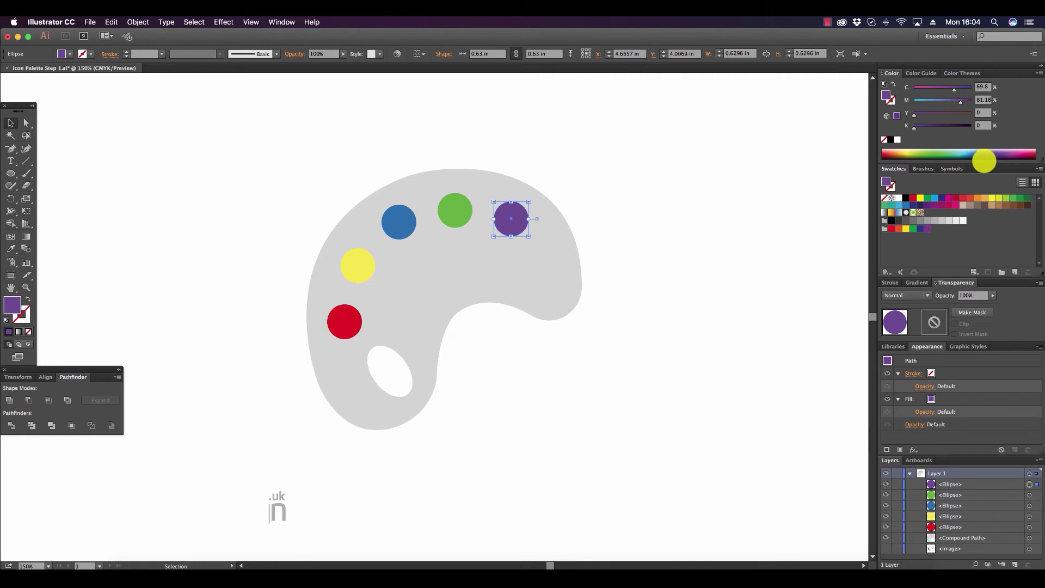
Warm up the yellow paint circle by setting its fill's magenta to 10%.
click(26, 123)
click(353, 265)
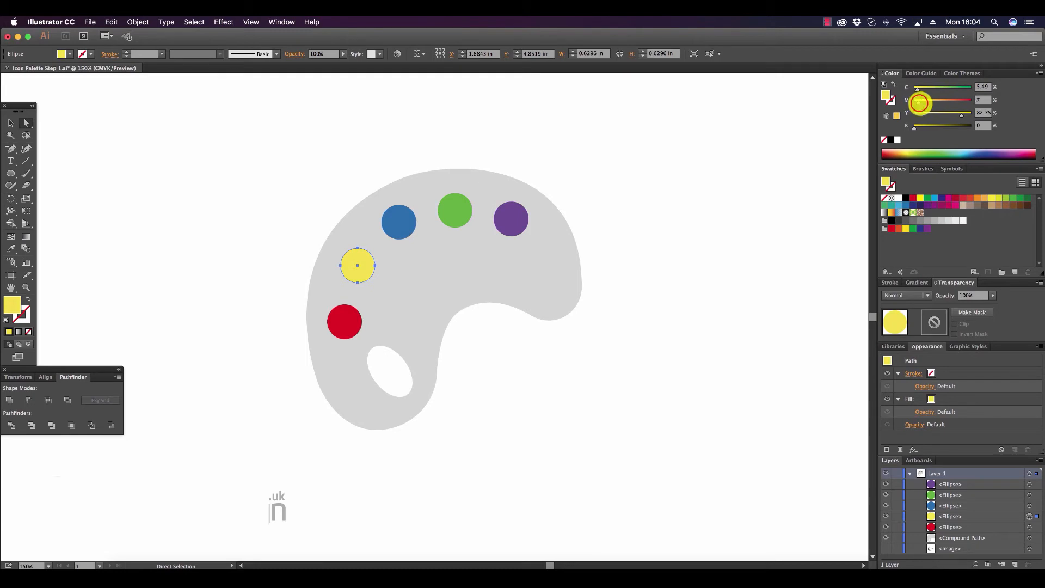
click(10, 123)
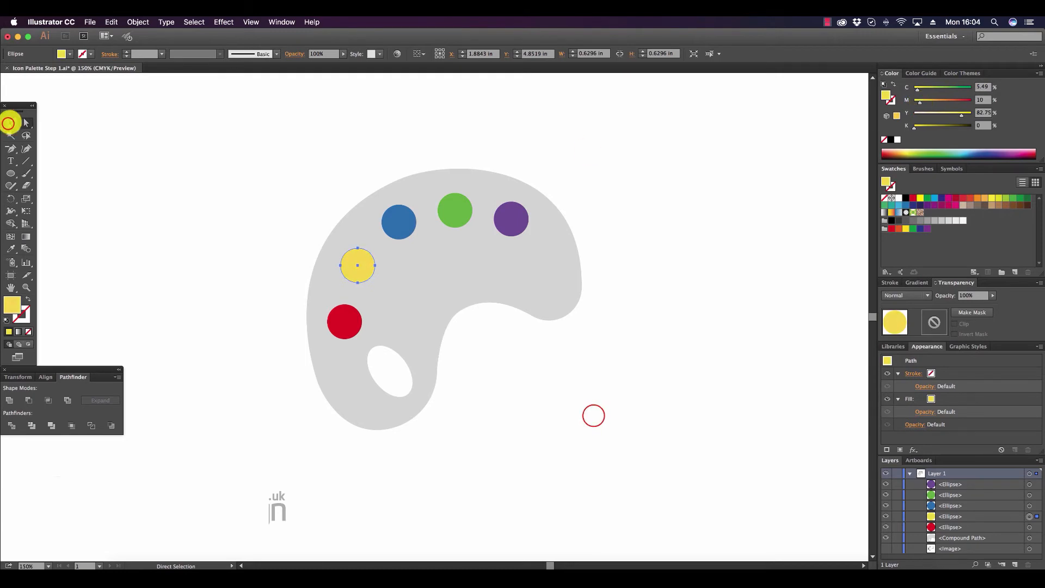
click(592, 416)
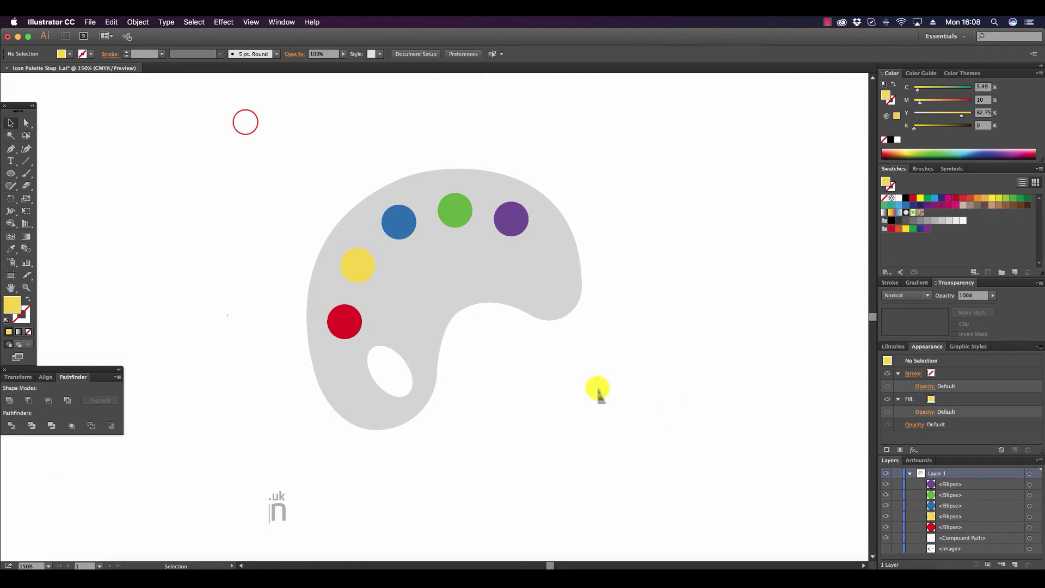
Group the palette shape and its five paint circles into one object.
drag(245, 122, 683, 462)
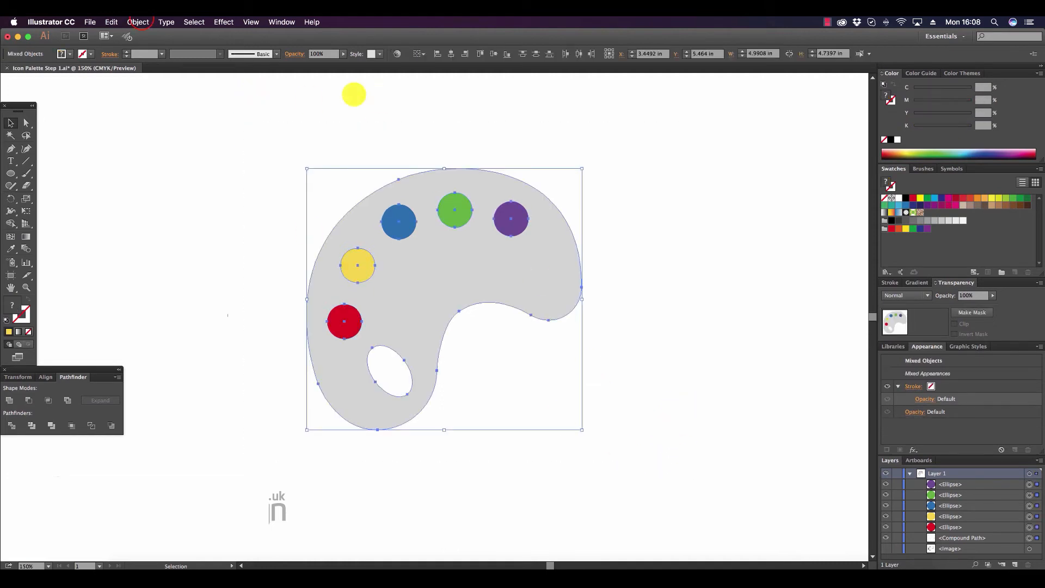
click(138, 22)
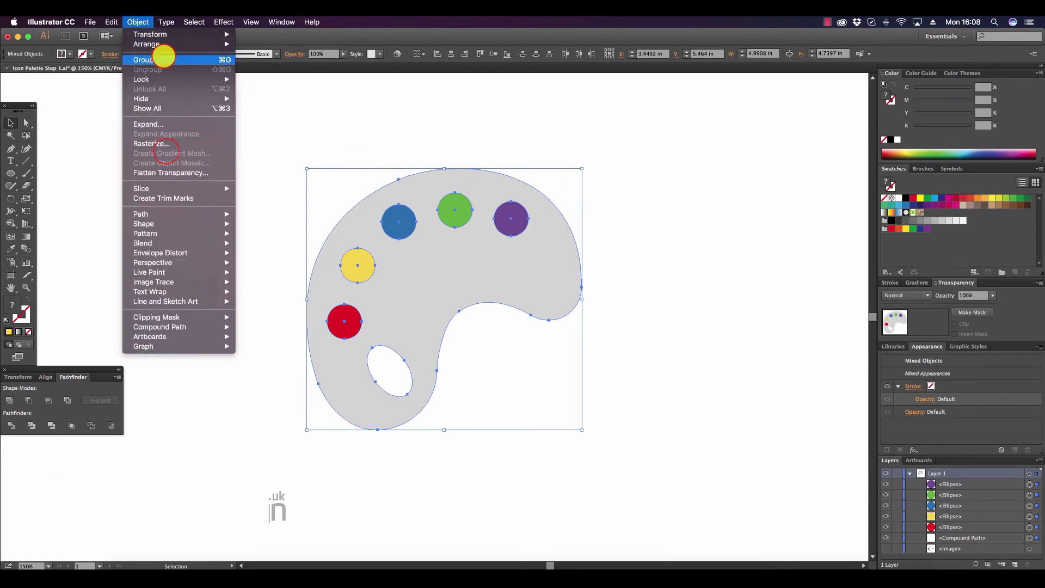
click(163, 57)
click(165, 151)
Draw a circle about 7.32 in across around the palette with the Ellipse tool and send it to the back.
click(10, 173)
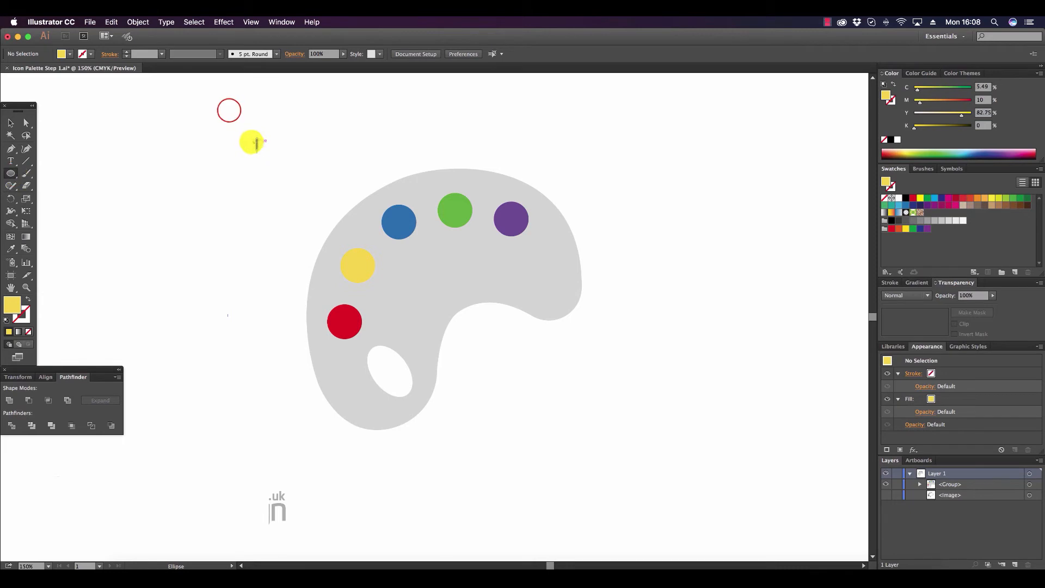
drag(228, 109, 652, 376)
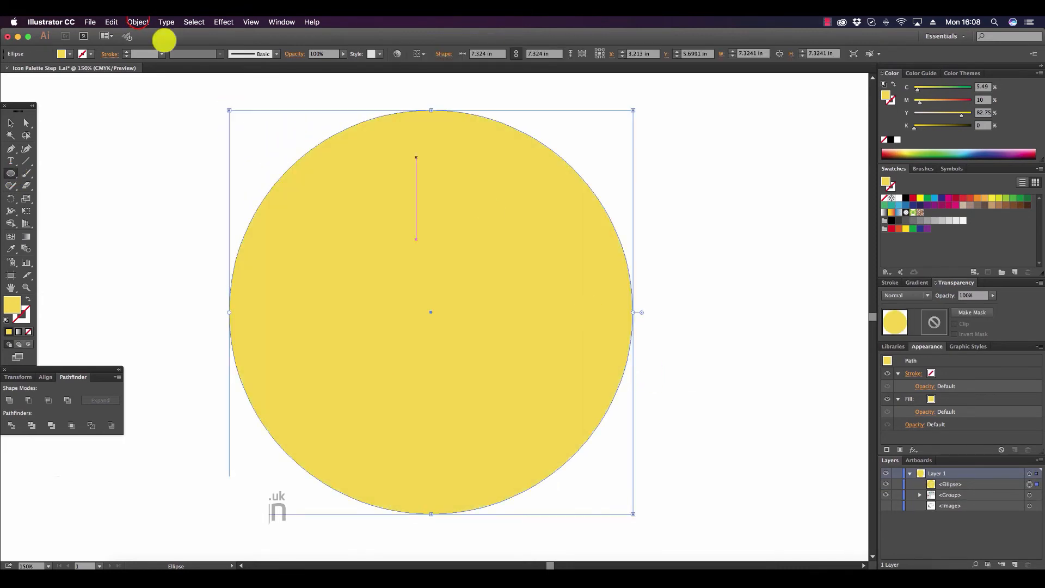
click(138, 21)
mouse_move(158, 45)
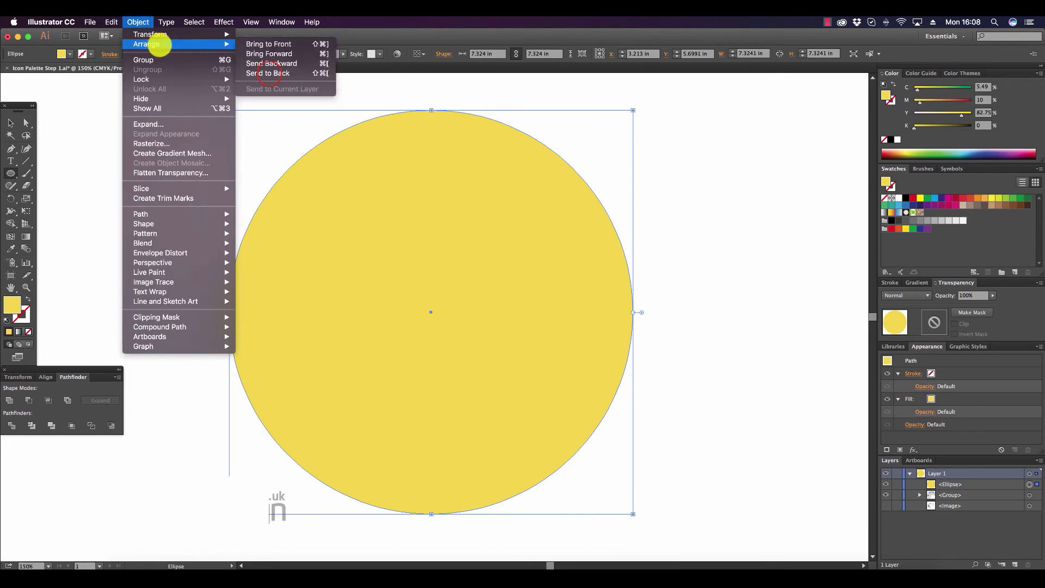
click(267, 73)
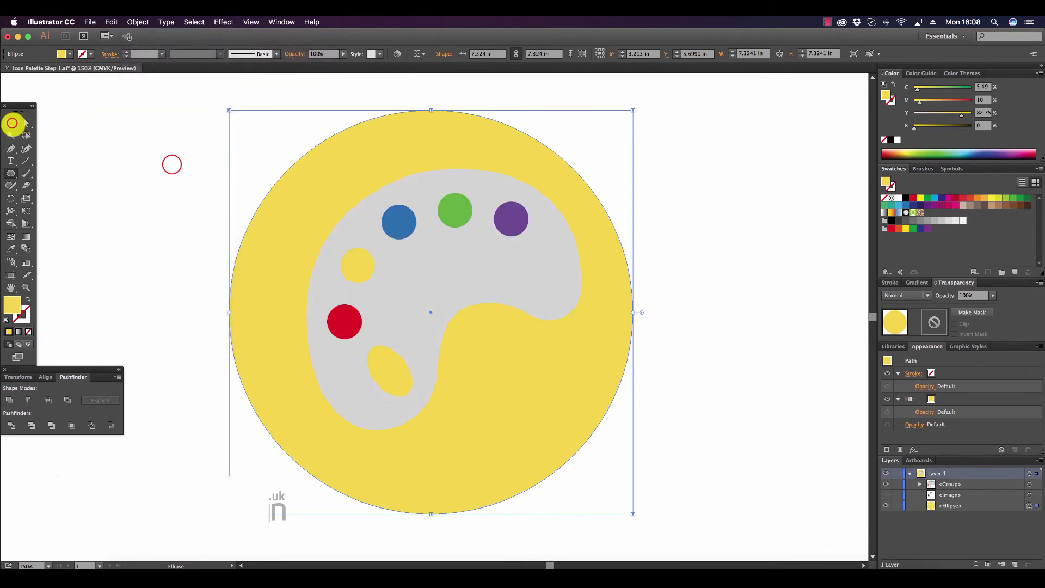
Scale the palette group down proportionally to about 4 in wide and reposition it near the middle of the circle.
click(12, 123)
click(171, 164)
click(474, 234)
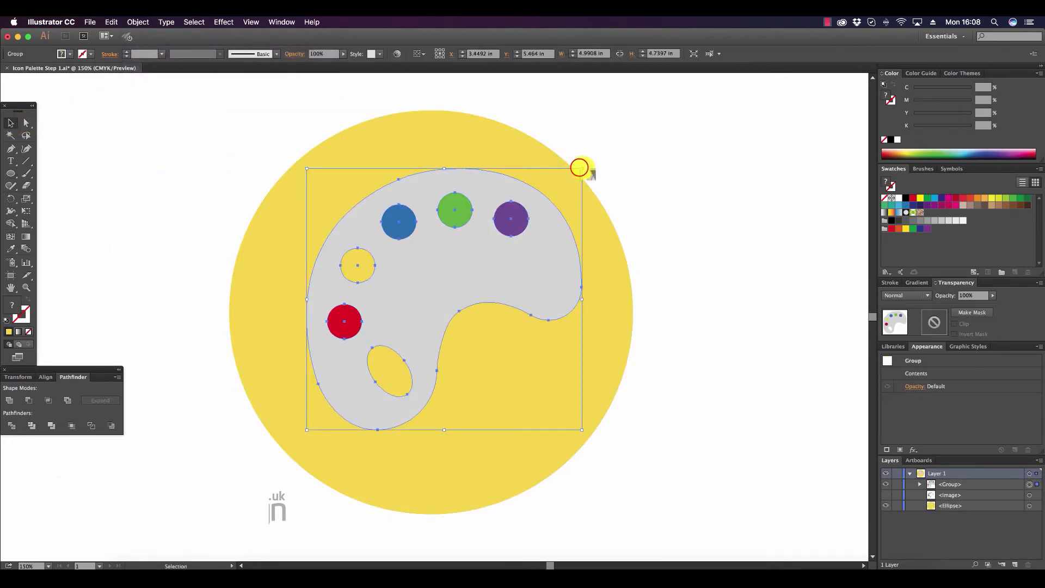
drag(579, 167, 527, 220)
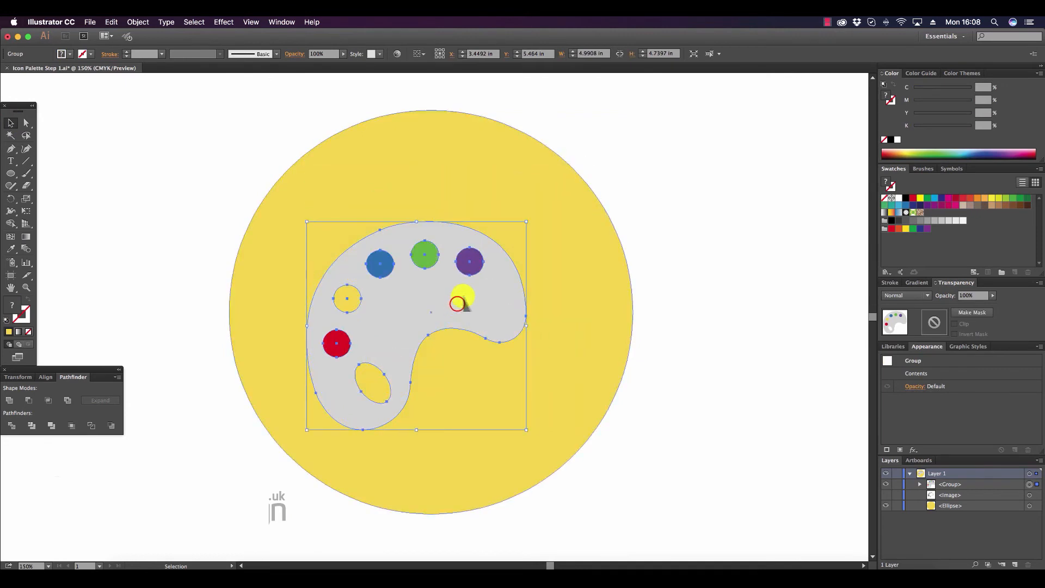
drag(459, 297, 470, 288)
Align the horizontal centres of the palette group and the background circle.
drag(685, 299, 294, 143)
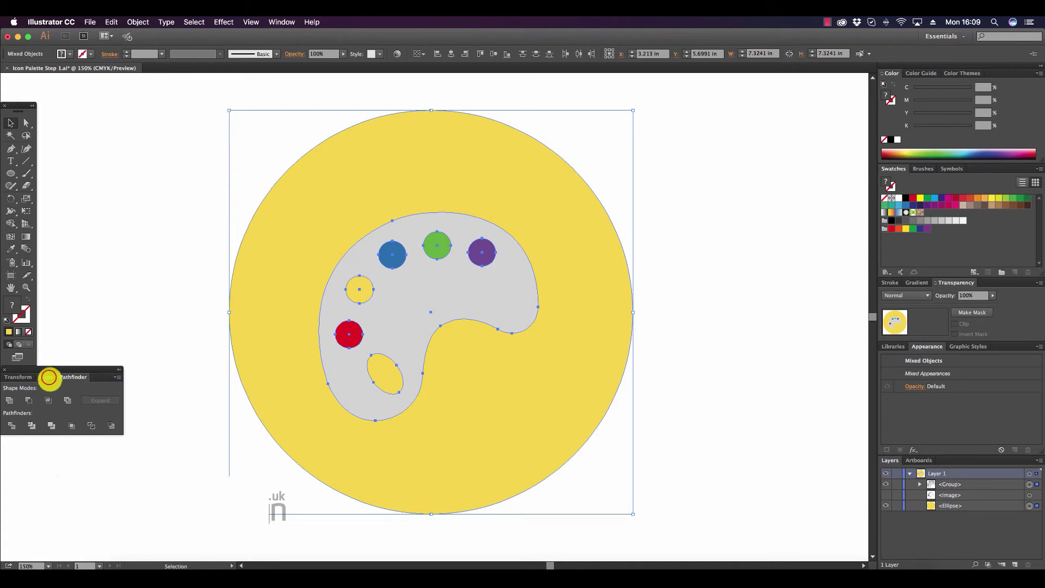
click(47, 376)
click(28, 400)
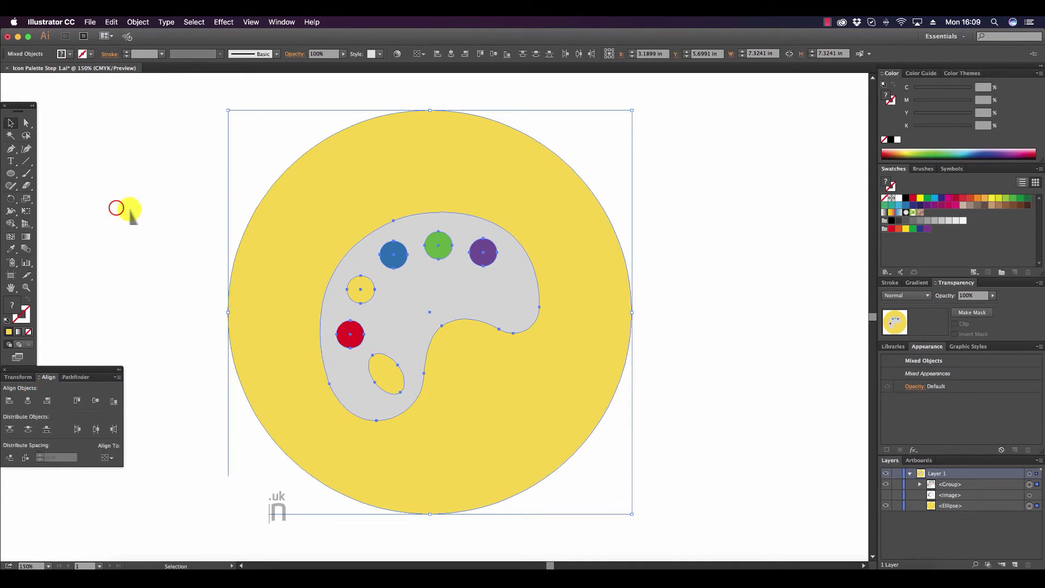
click(115, 207)
Fill only the palette shape inside the group with white.
click(24, 122)
click(415, 285)
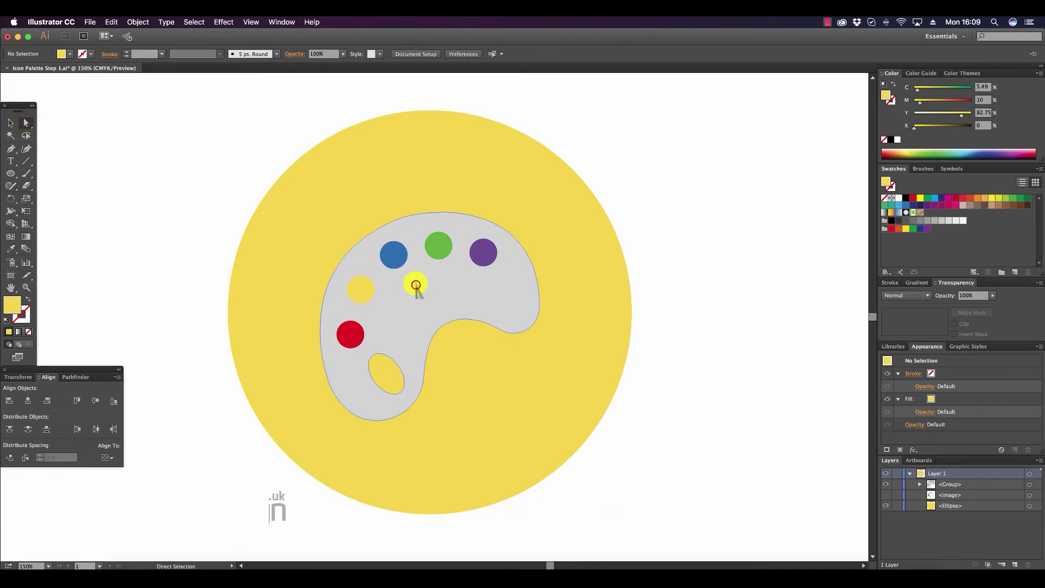
click(897, 198)
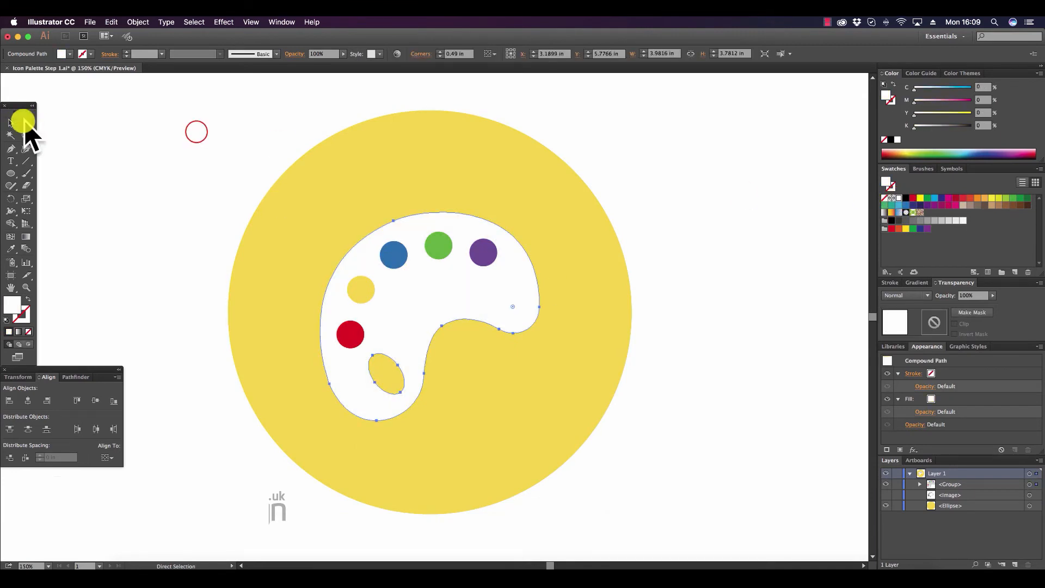
click(196, 131)
Recolour the background circle dark grey with 88% black and clear the selection.
click(527, 184)
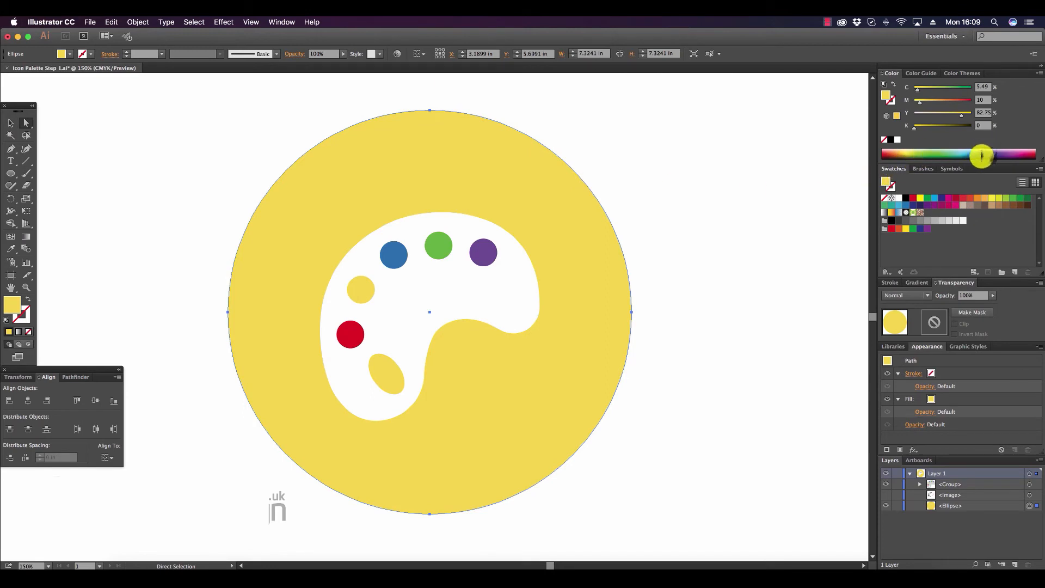
click(906, 220)
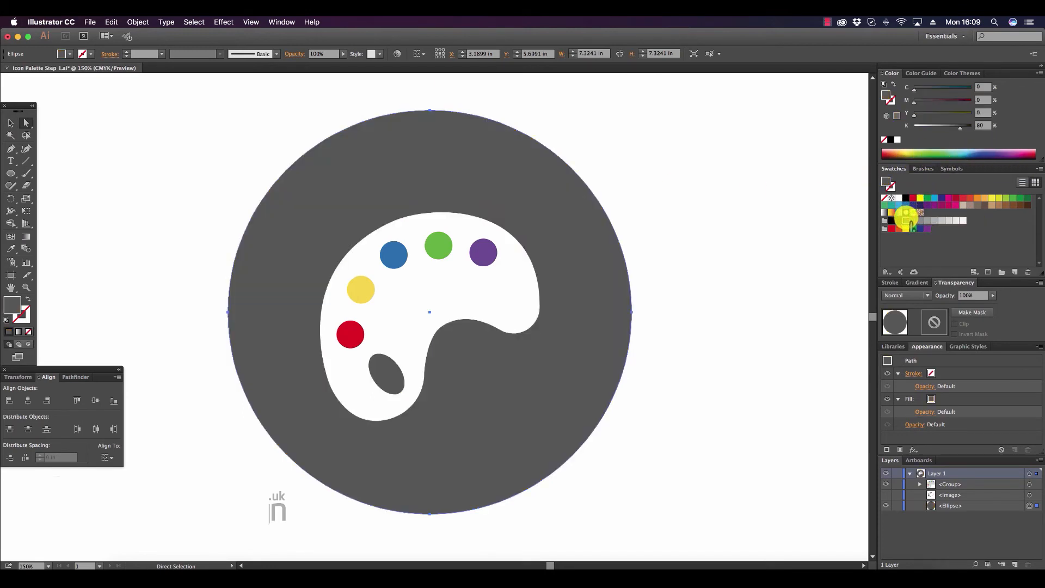
drag(961, 127, 953, 129)
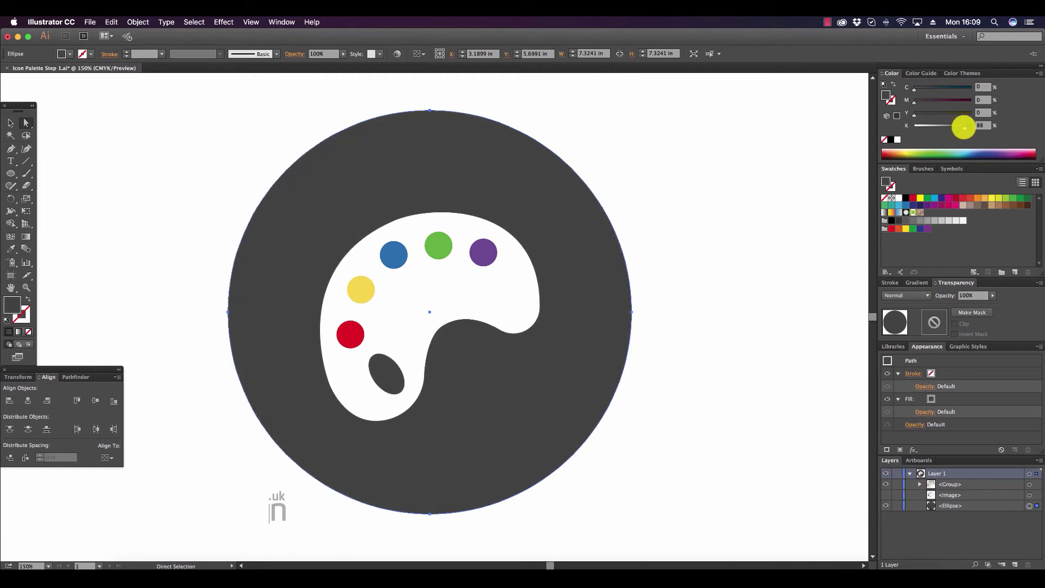
click(11, 124)
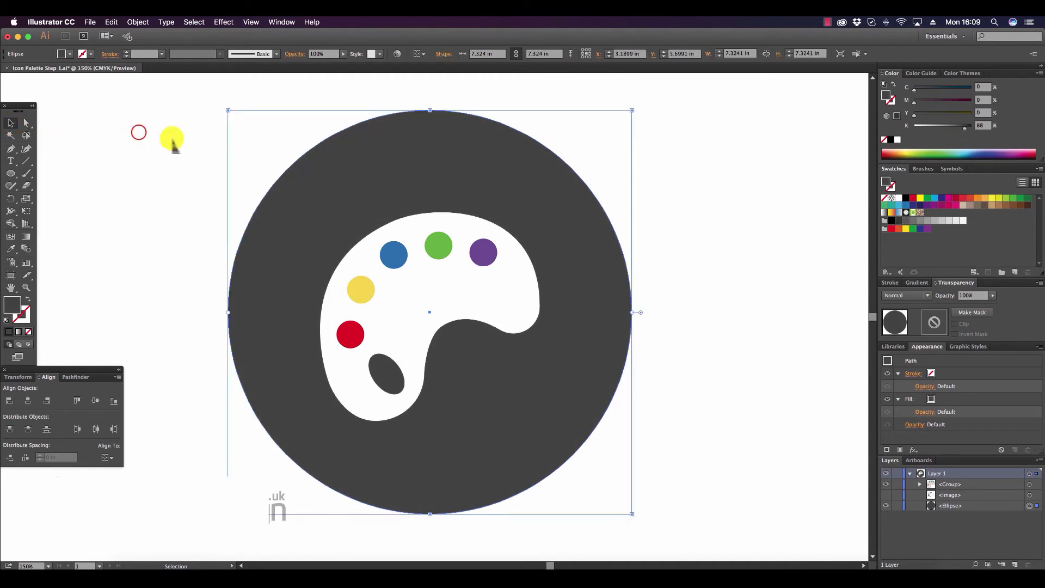
click(173, 142)
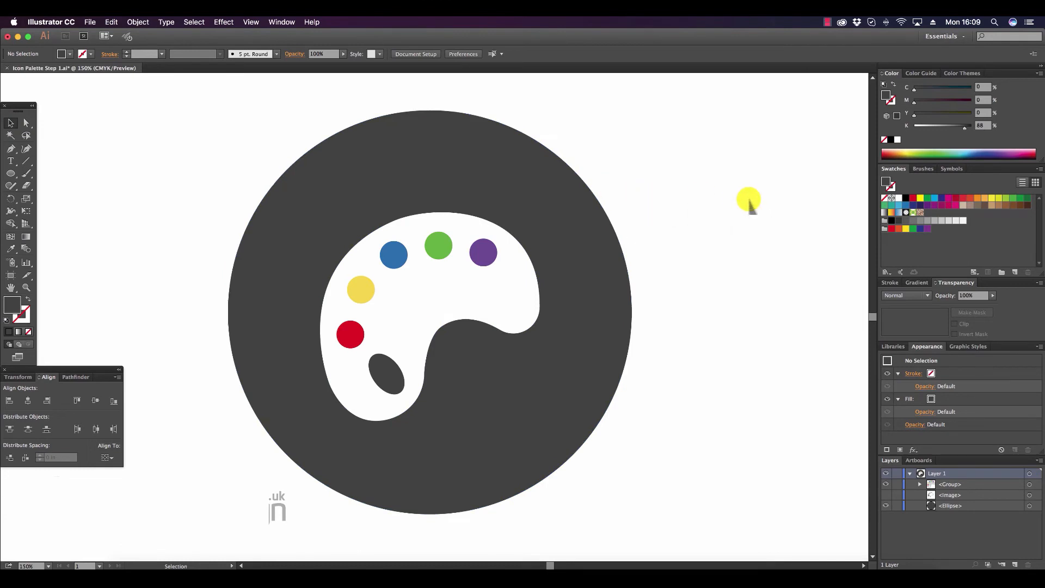
click(311, 187)
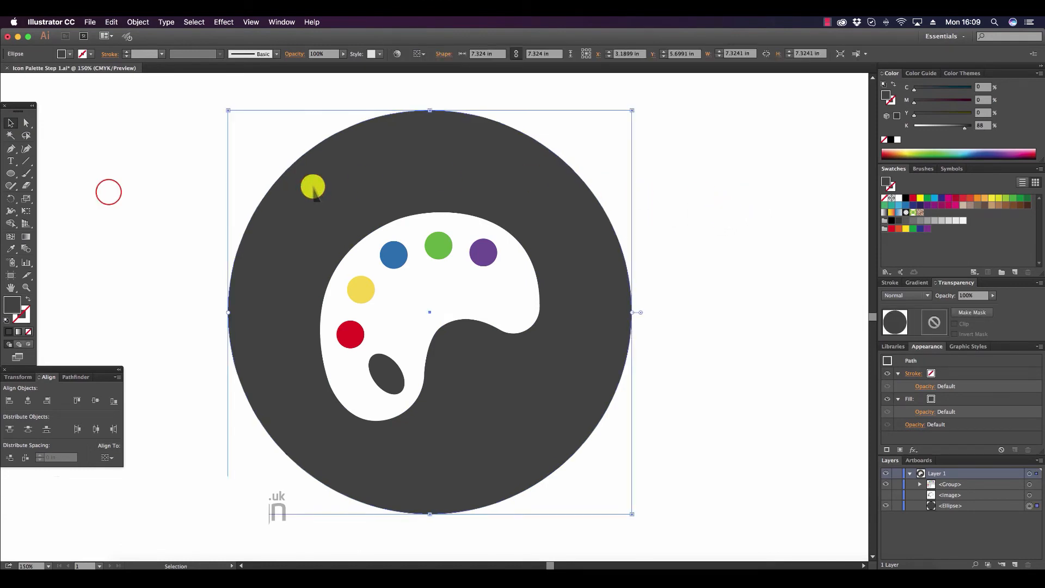
click(108, 192)
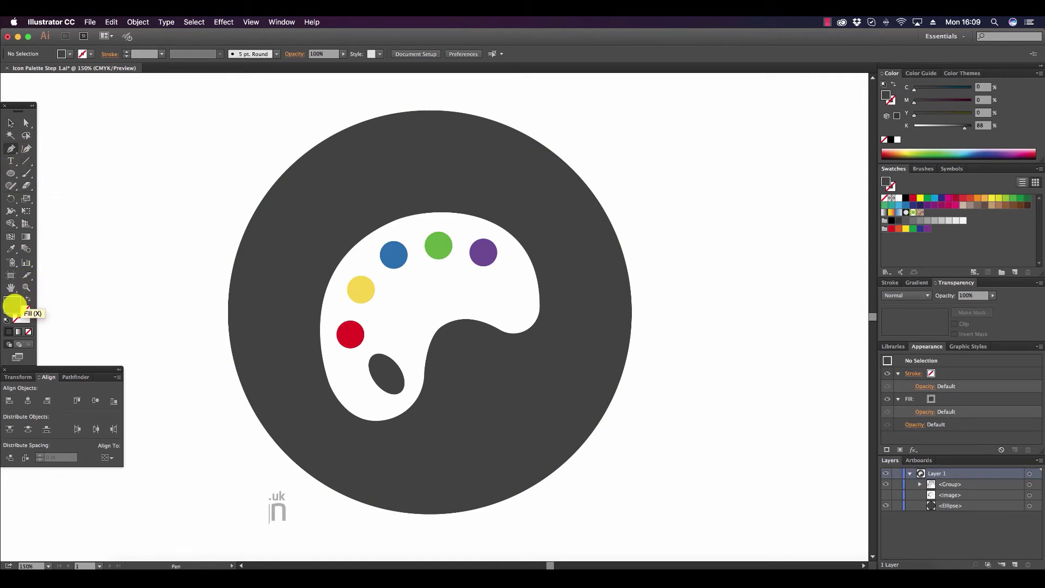
Draw a straight horizontal path with no fill or stroke between the background circle's left and right anchor points using the Pen tool.
click(320, 212)
click(718, 212)
click(884, 199)
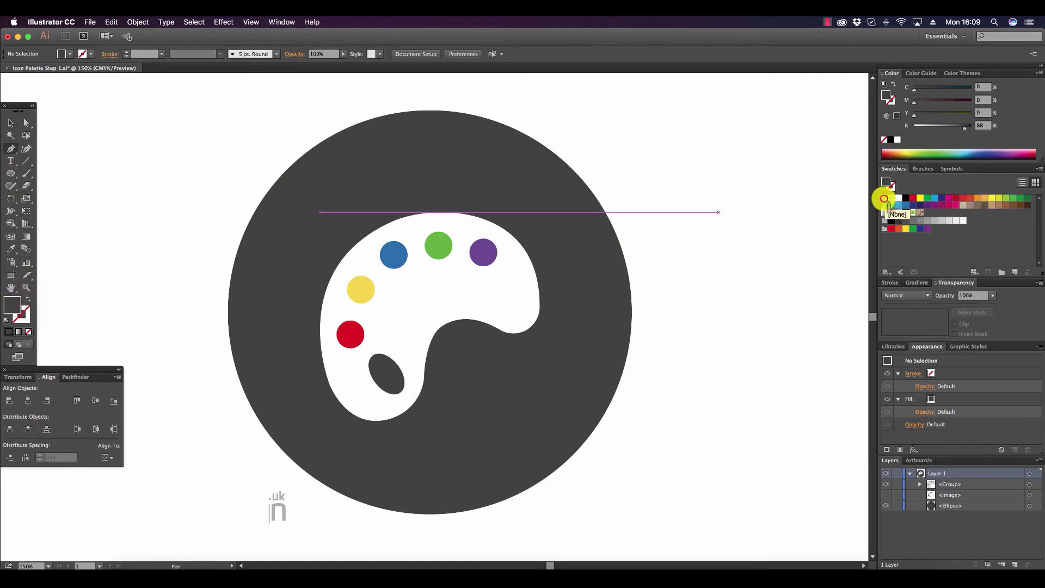
click(21, 317)
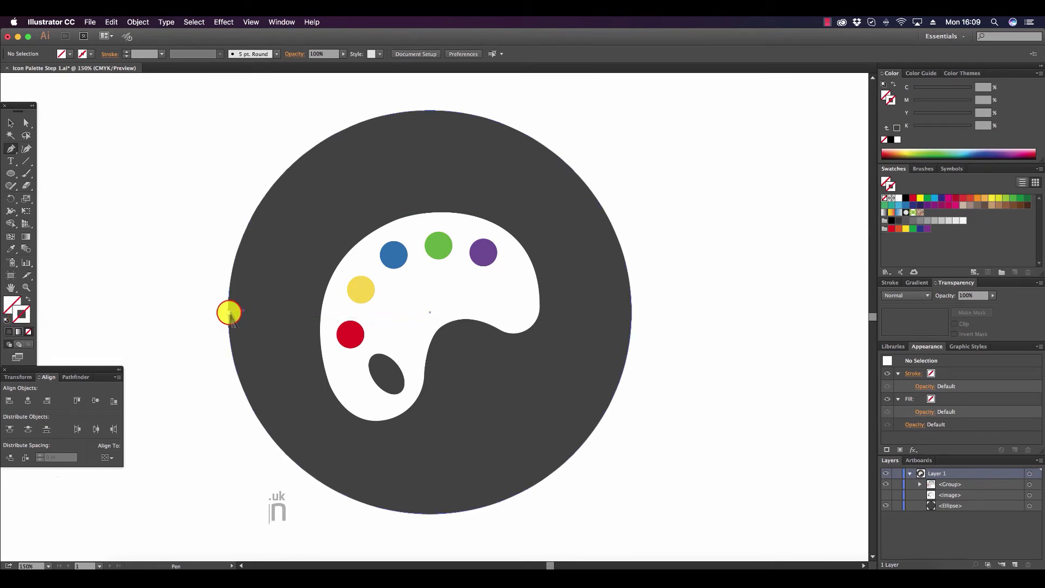
click(228, 312)
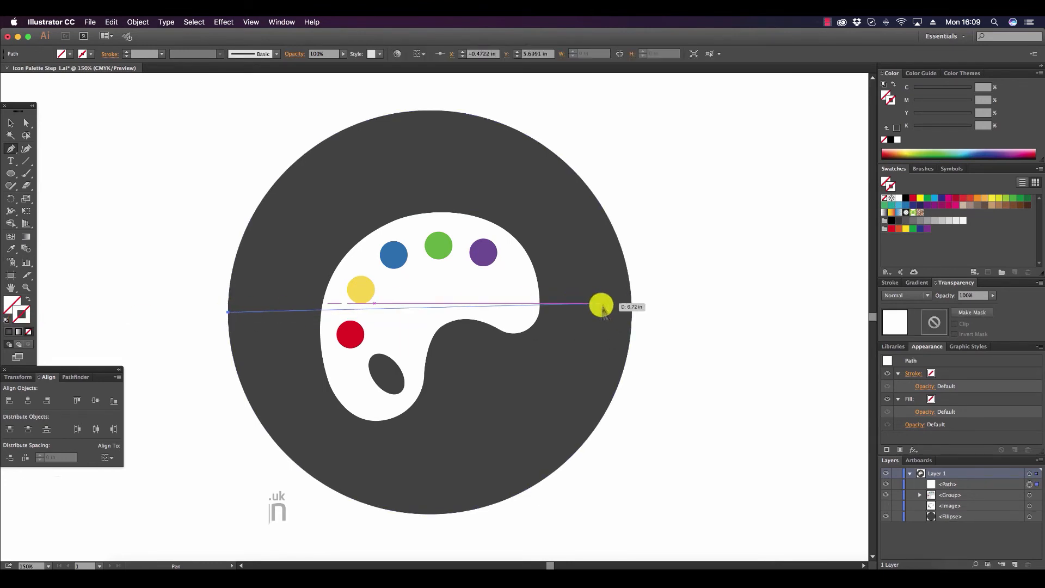
click(631, 312)
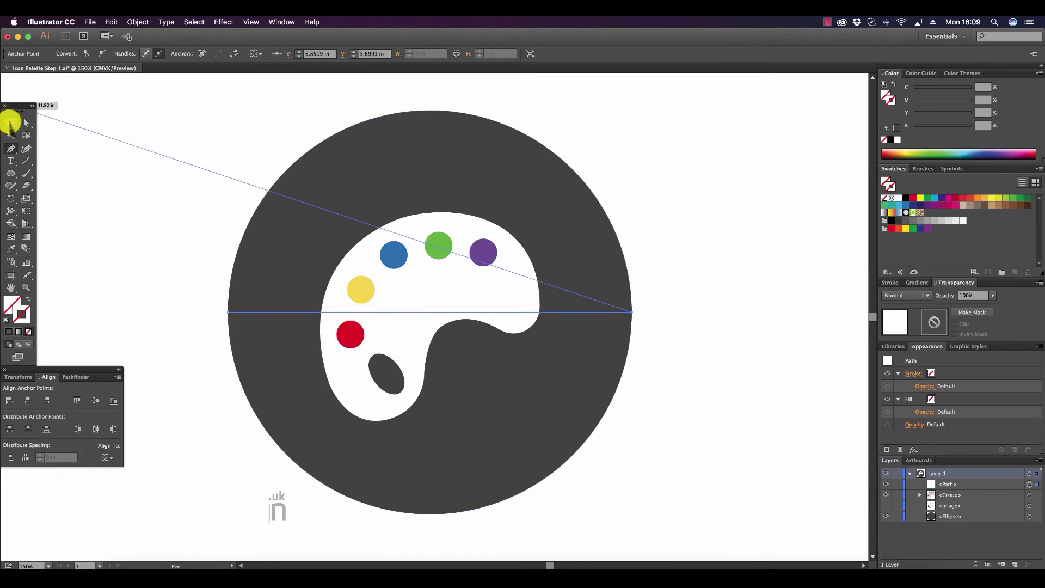
Split the background circle into two halves along the horizontal line using Pathfinder Divide.
click(10, 123)
shift+click(456, 144)
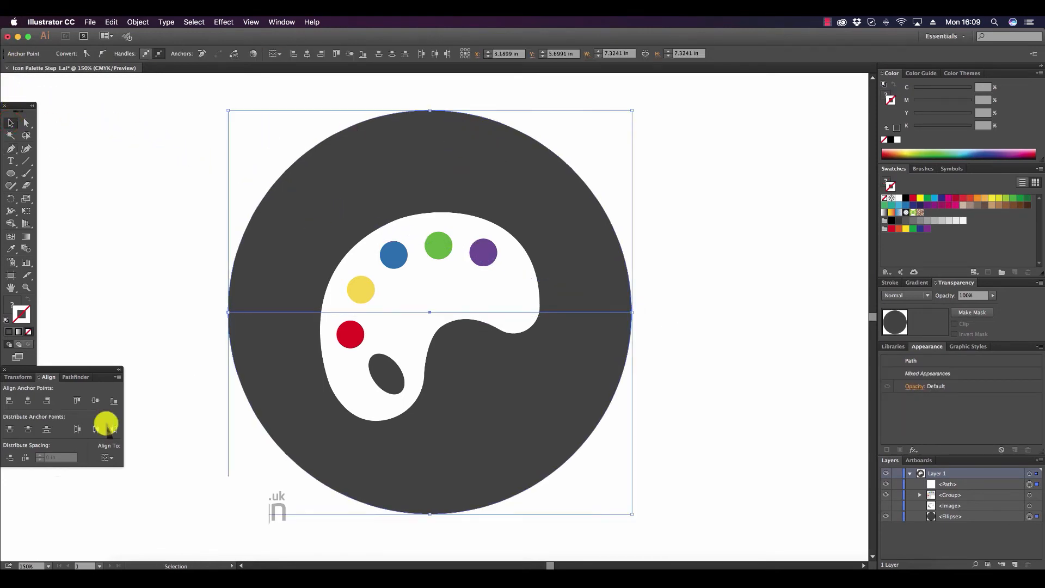
click(73, 376)
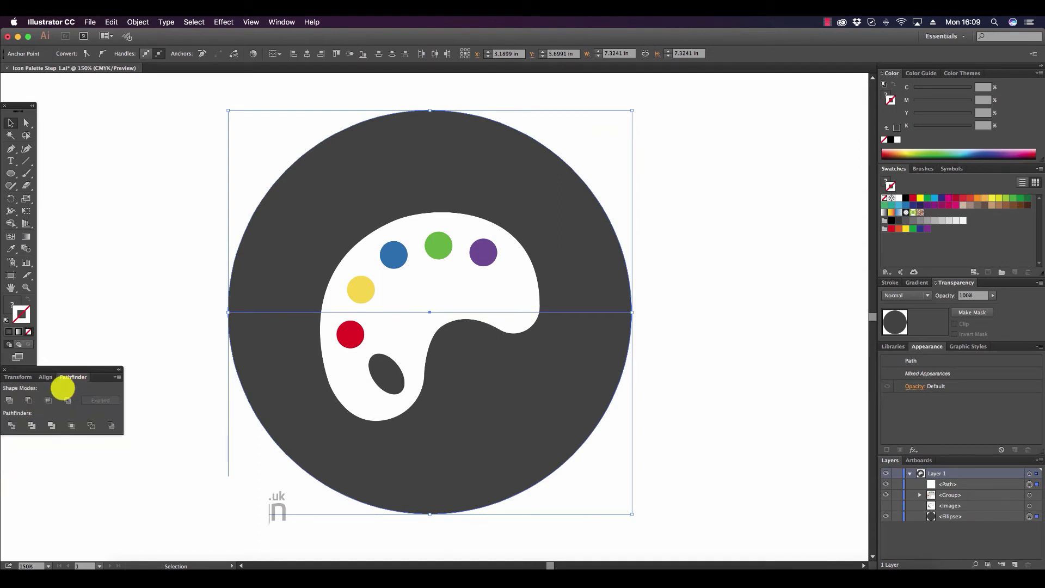
click(11, 424)
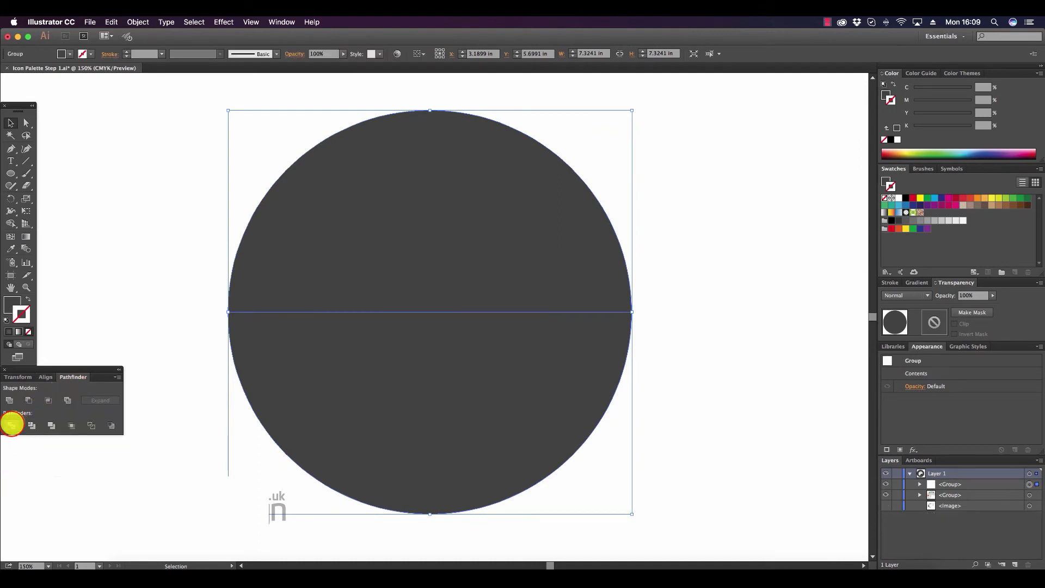
Send the divided circle group to the back, behind the palette, and clear the selection.
click(132, 22)
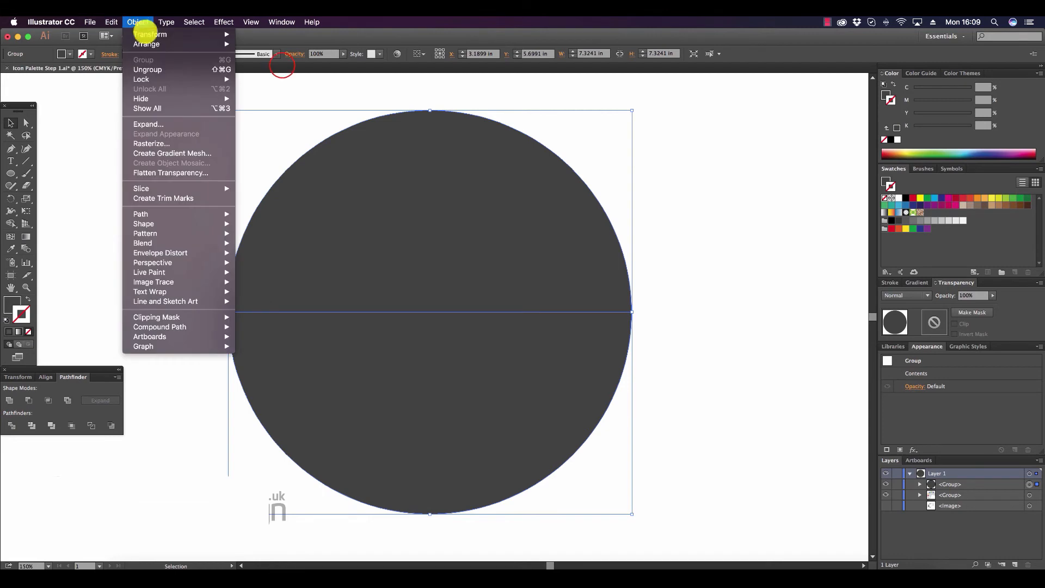
mouse_move(157, 43)
click(279, 72)
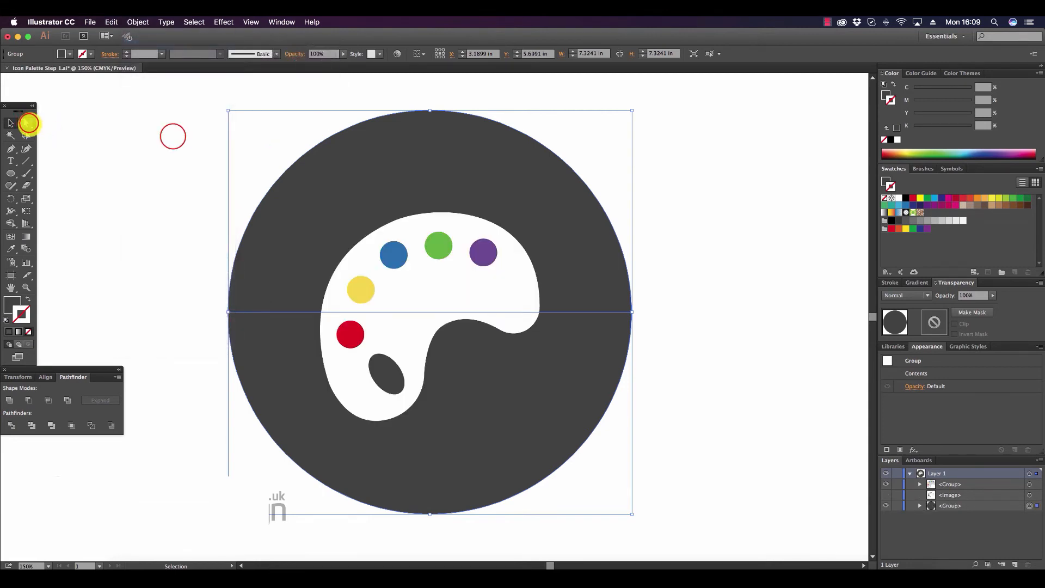
click(26, 122)
click(172, 136)
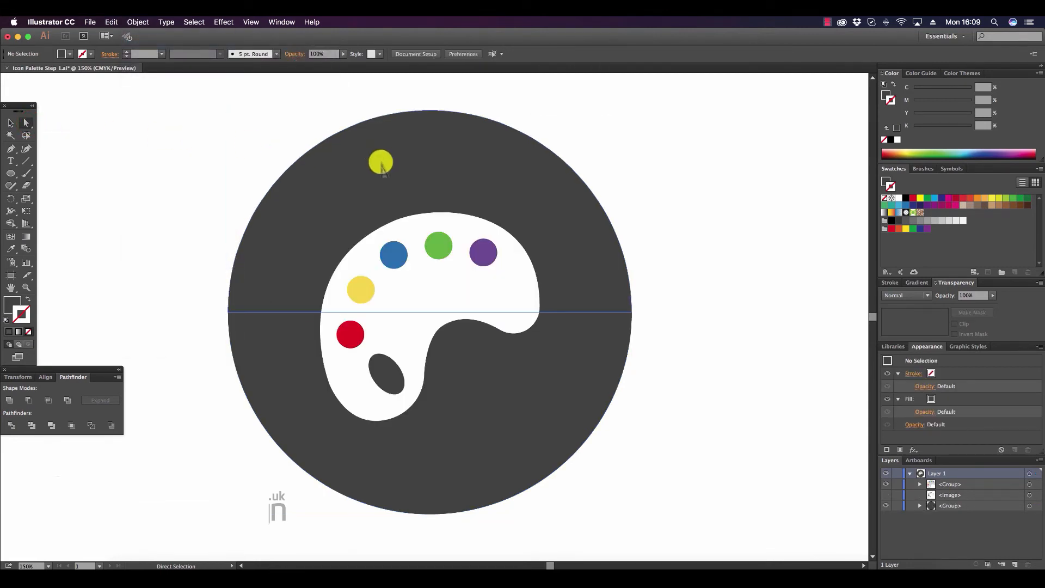
Lighten the upper half of the background circle to a grey of about 76% black and clear the selection.
click(412, 156)
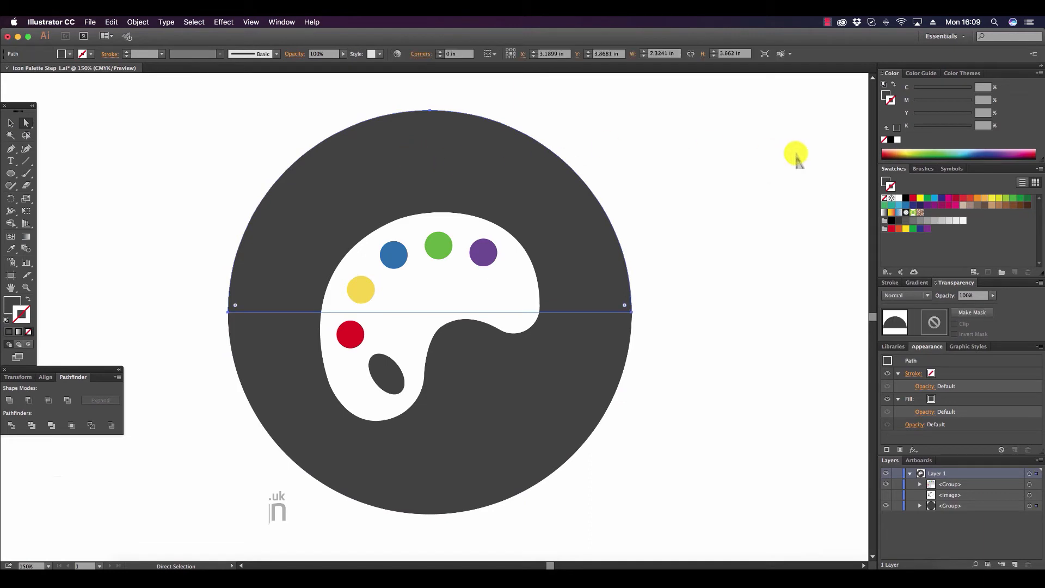
click(12, 301)
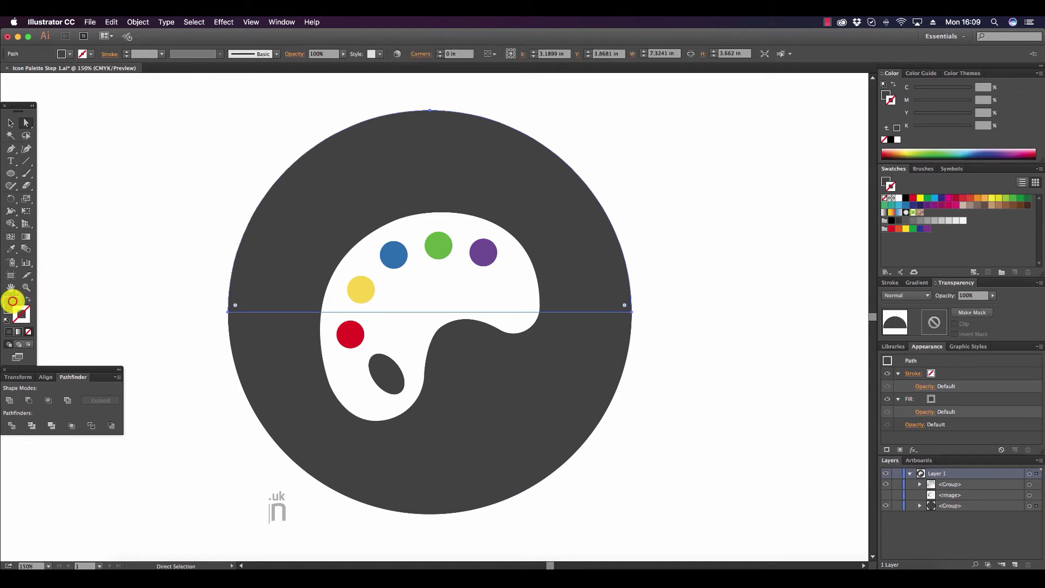
click(962, 89)
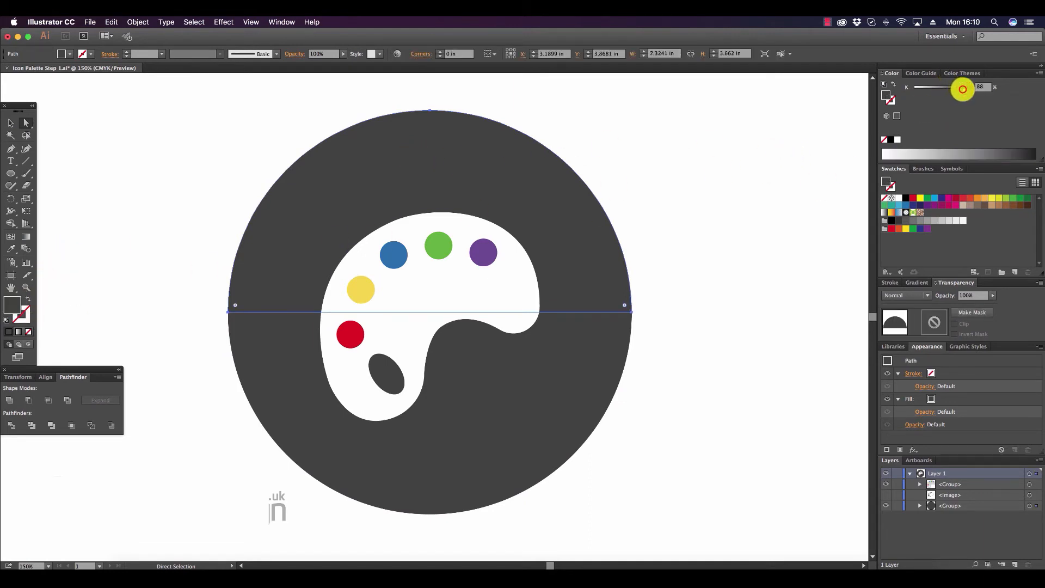
drag(962, 89, 956, 89)
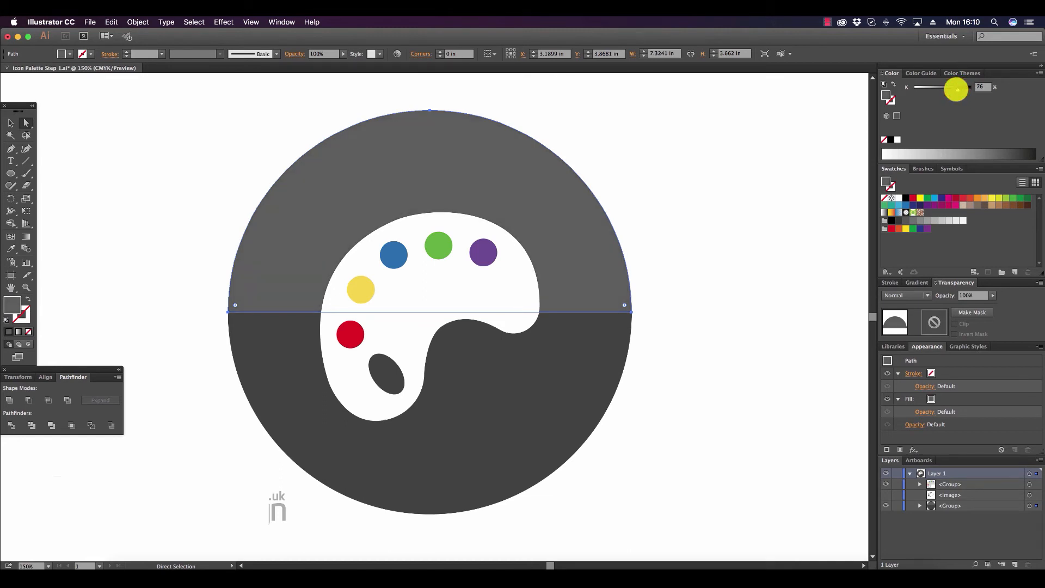
click(11, 123)
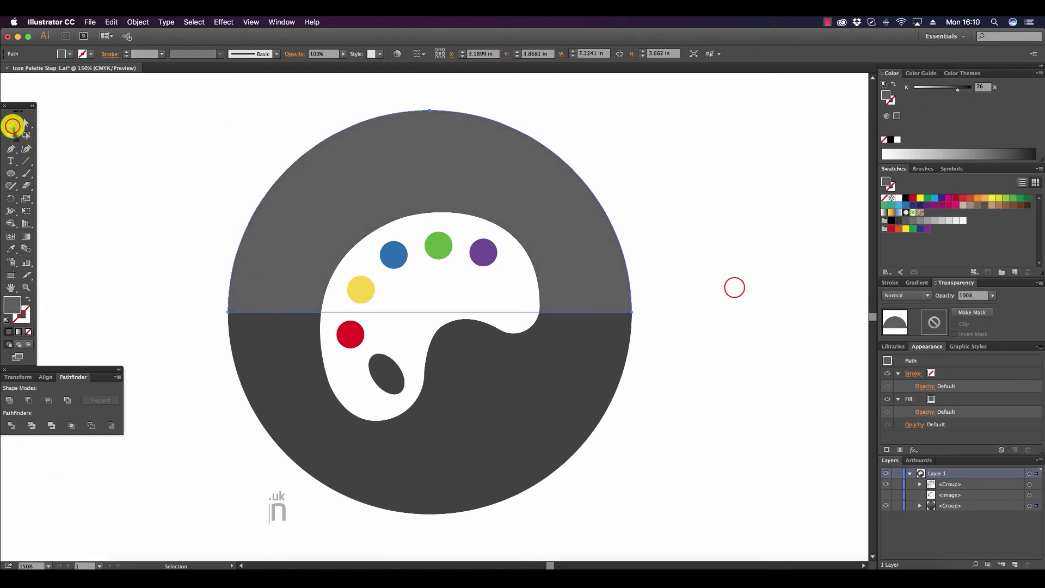
click(734, 287)
click(27, 287)
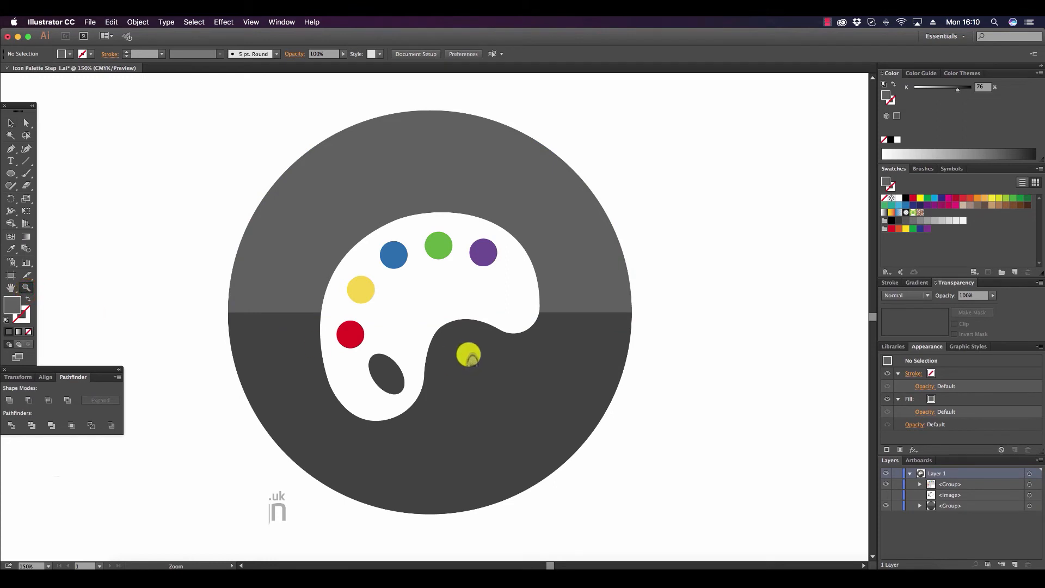
alt+click(469, 355)
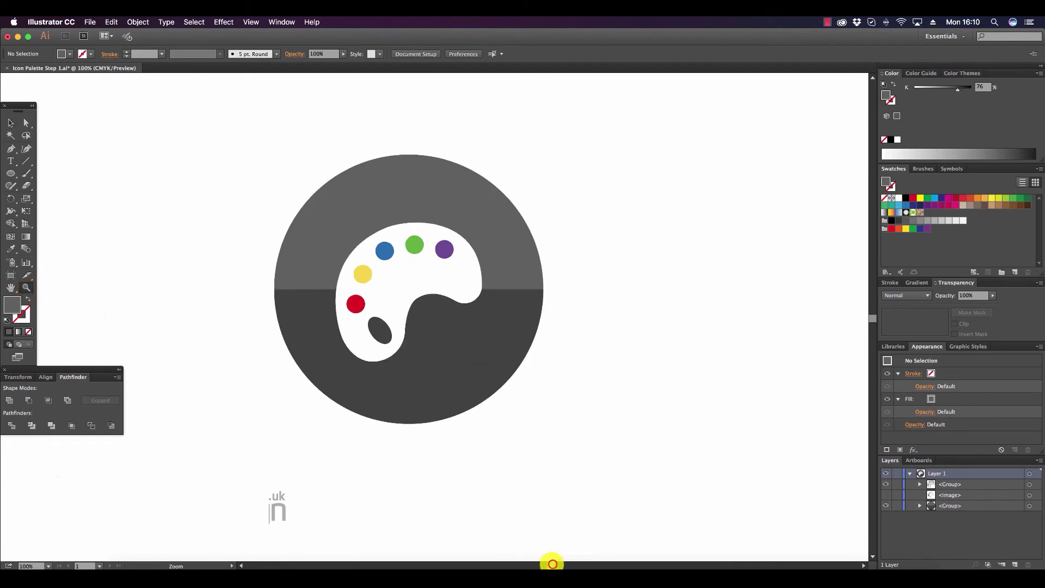
drag(551, 565, 550, 562)
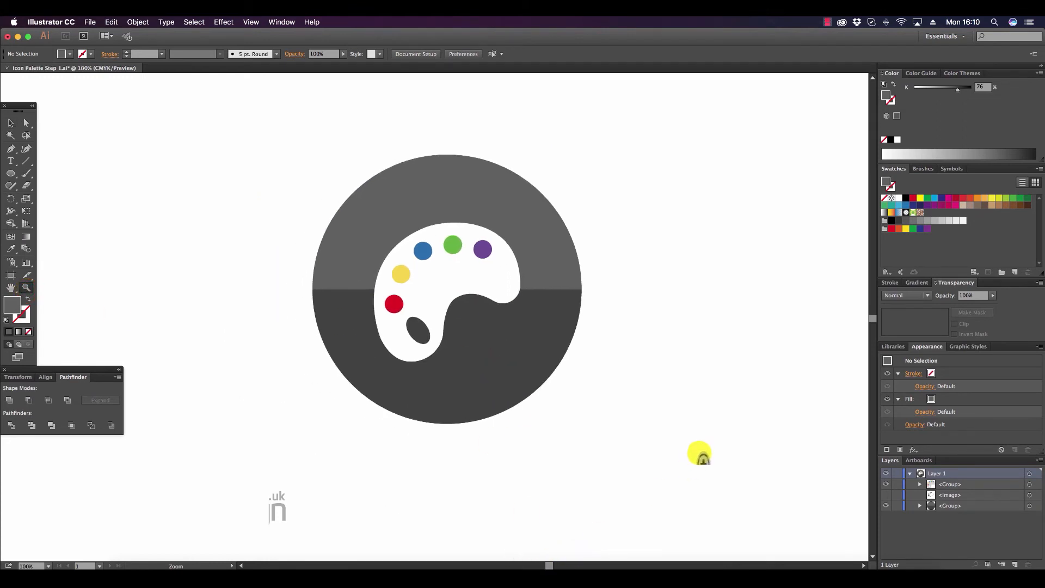
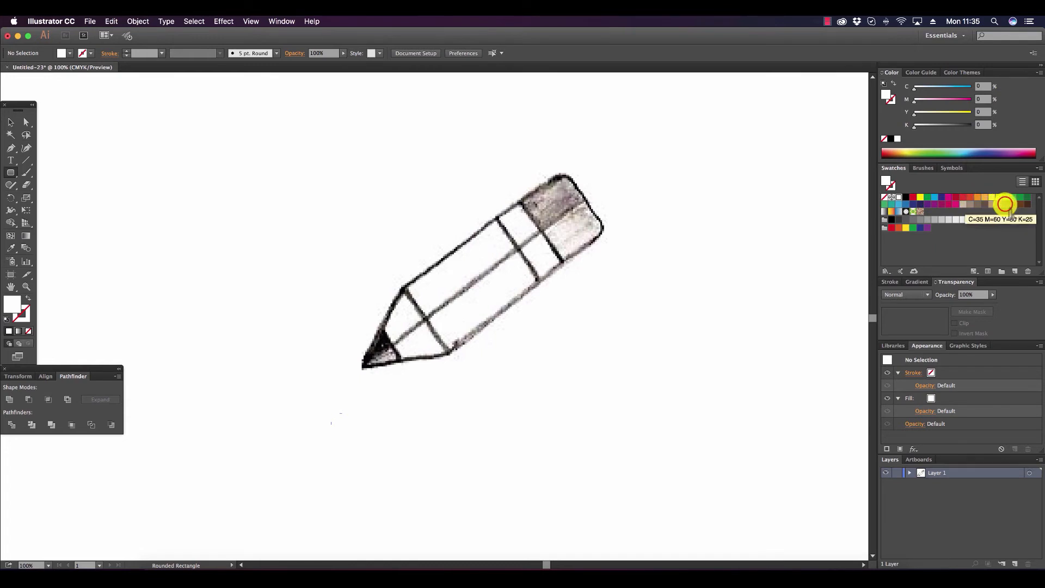
Draw a rounded rectangle about 4.15 by 1.69 in below the pencil sketch, filled brown C=35 M=60 Y=80 K=25, and deselect it.
click(1005, 204)
drag(382, 441, 535, 503)
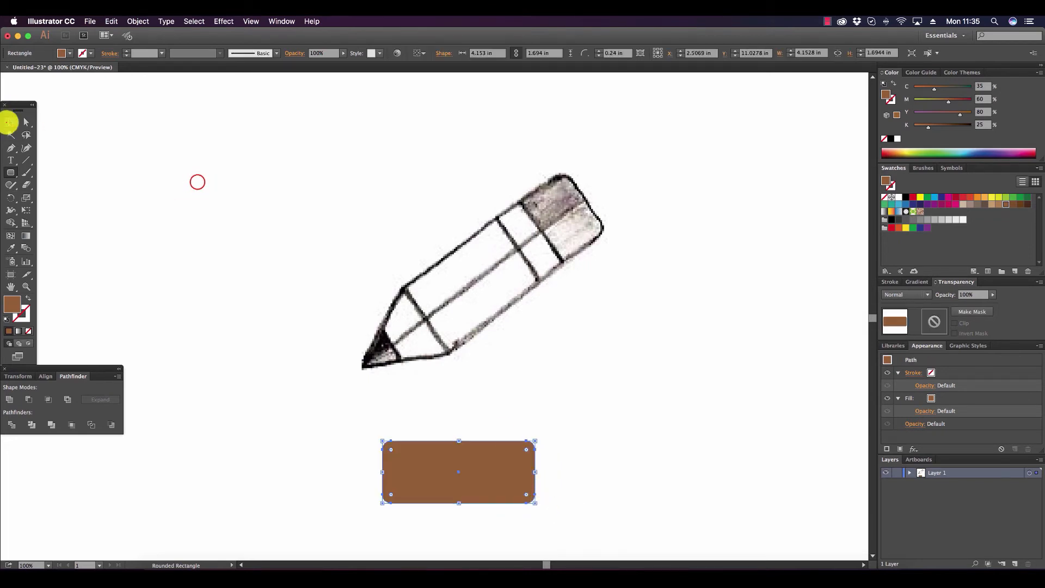
click(10, 122)
click(196, 182)
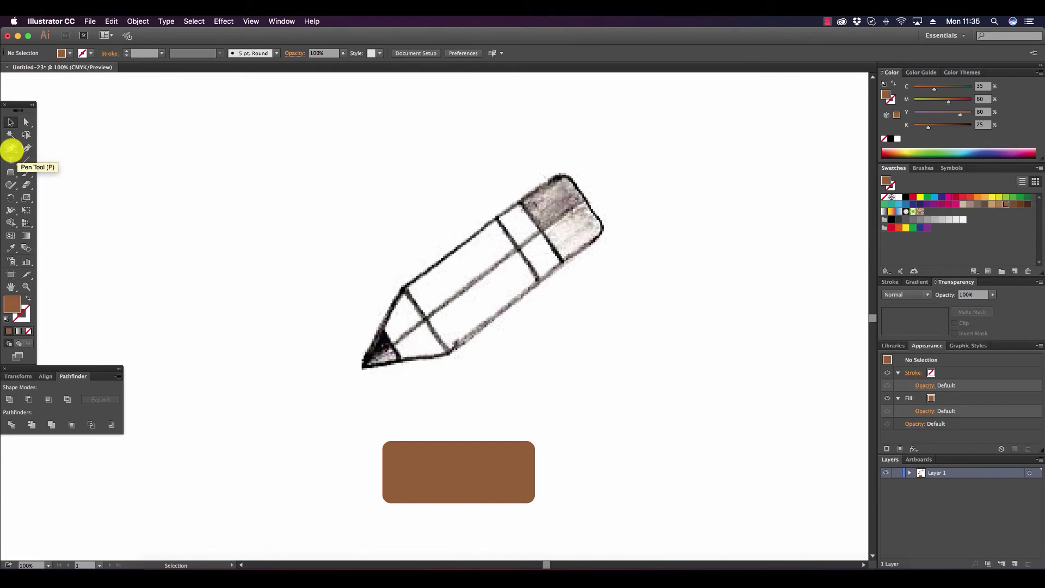
Draw a vertical Pen line with no fill and a white 1 pt stroke across the brown rectangle at about X 3.40 in.
click(12, 150)
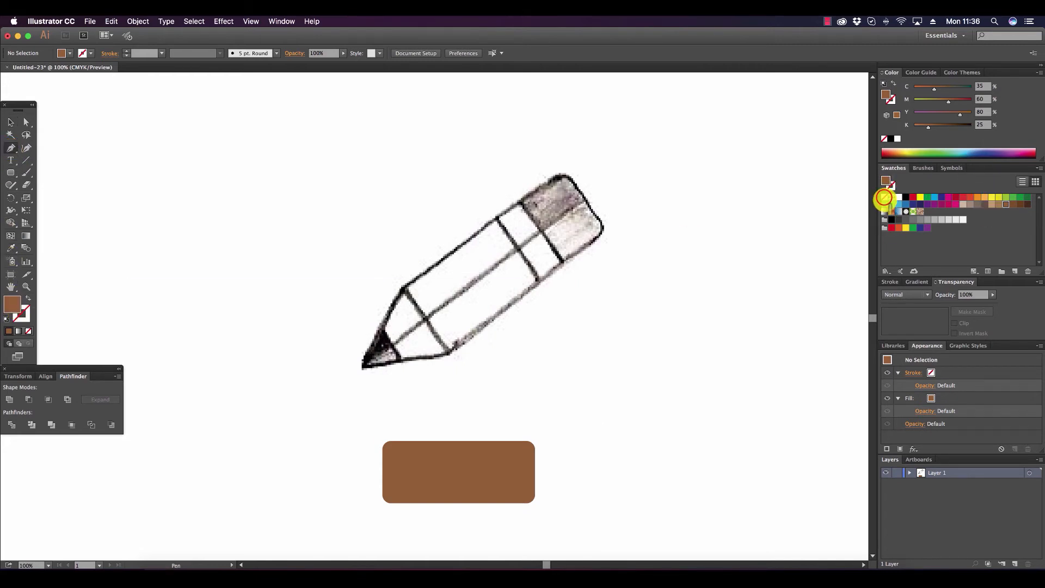
click(884, 196)
click(22, 316)
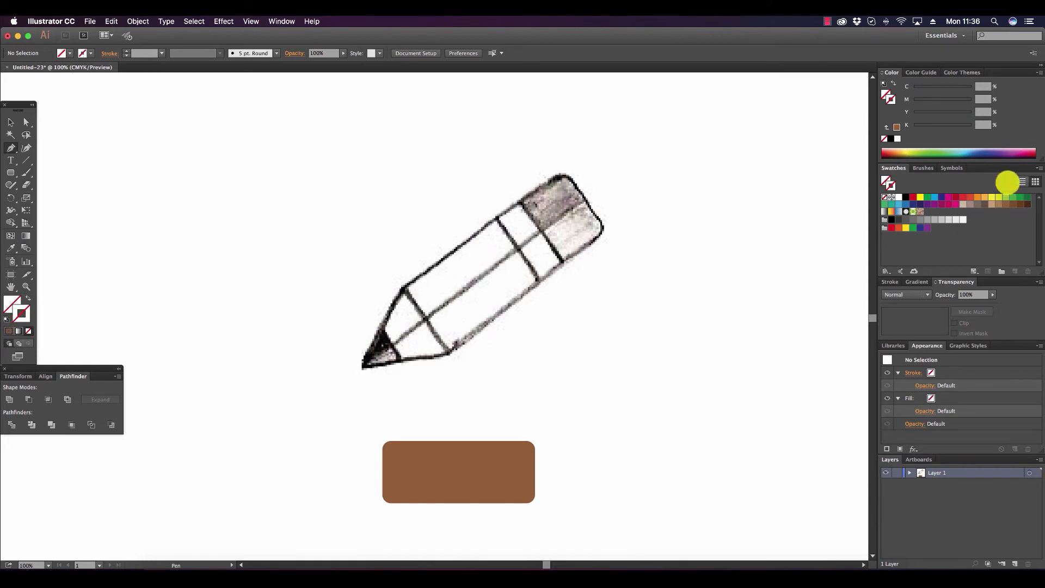
click(898, 197)
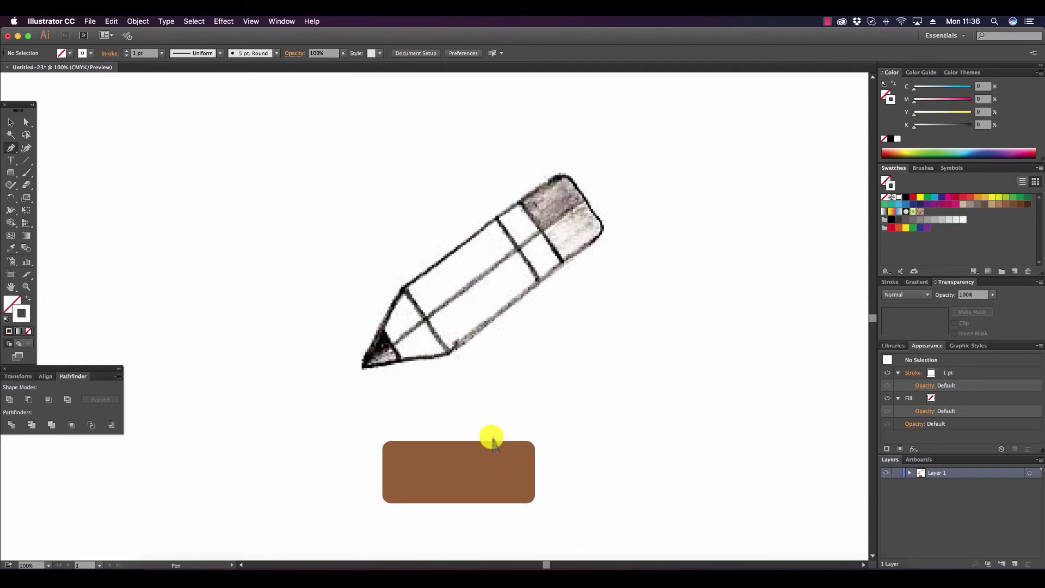
click(492, 437)
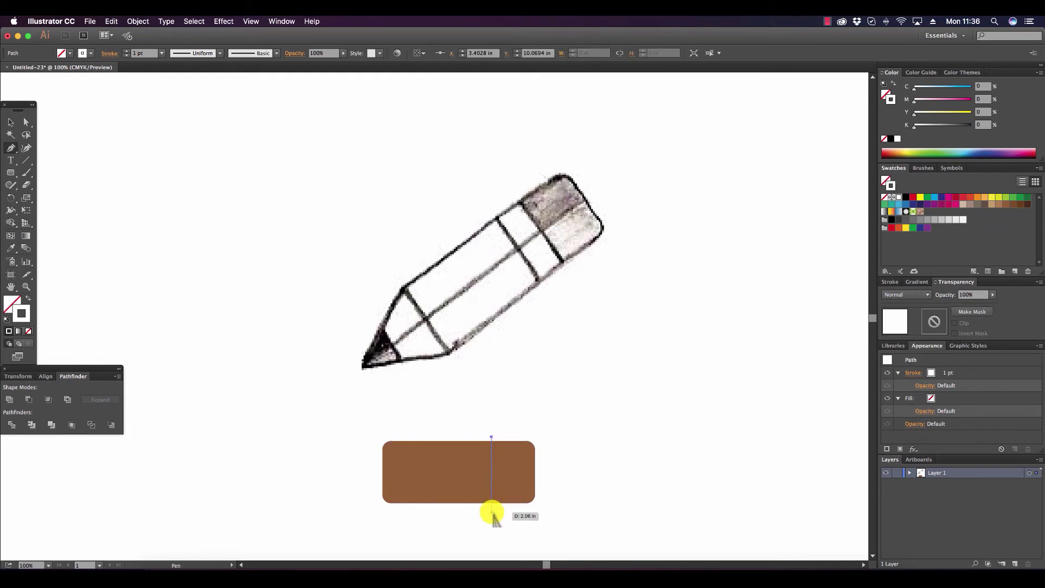
click(491, 511)
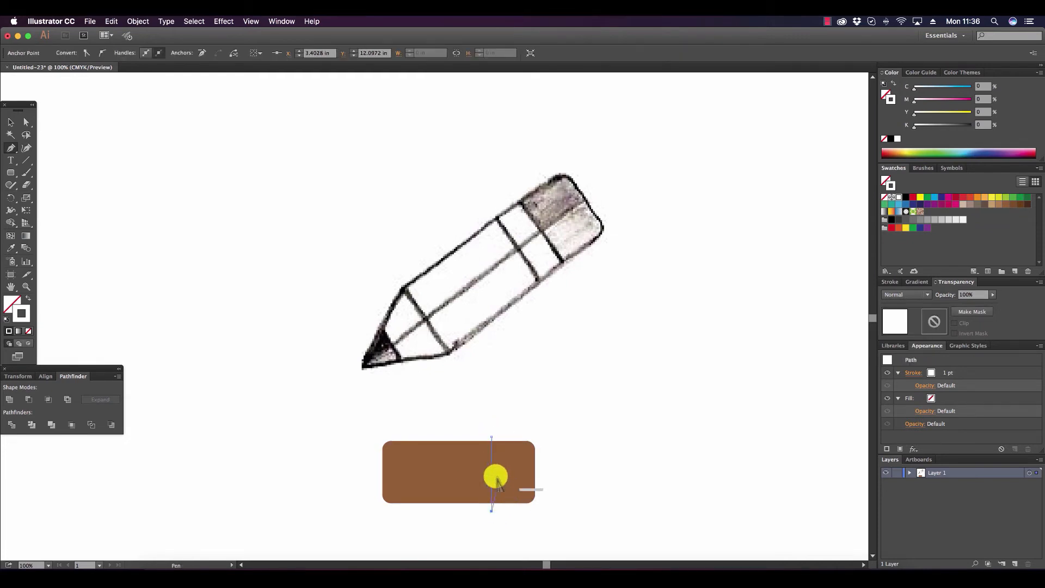
click(14, 119)
click(620, 505)
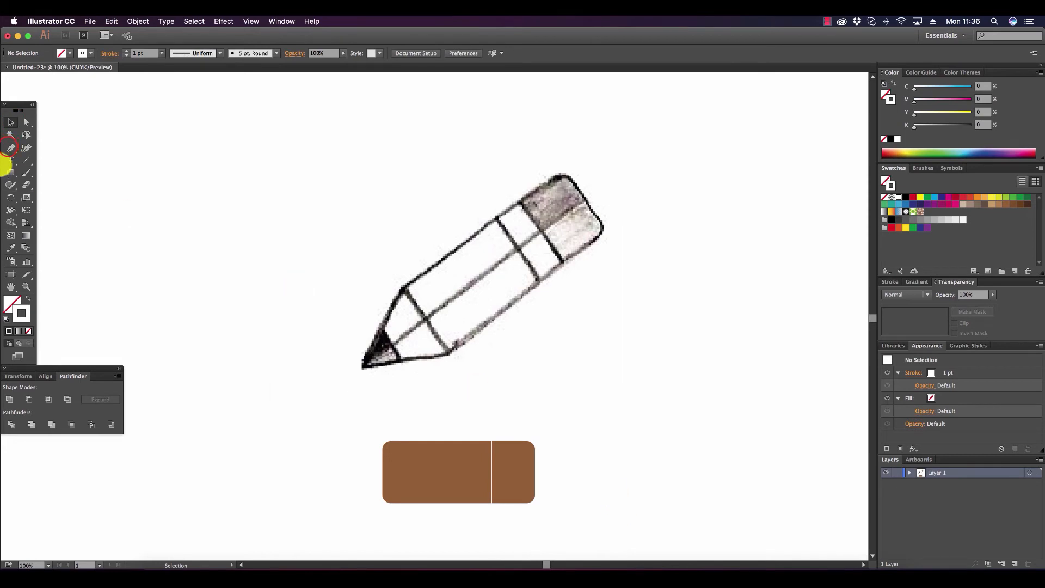
Draw a second straight vertical white line about 2.11 in long across the rectangle at about X 2.69 in, undoing the slanted attempt.
click(10, 147)
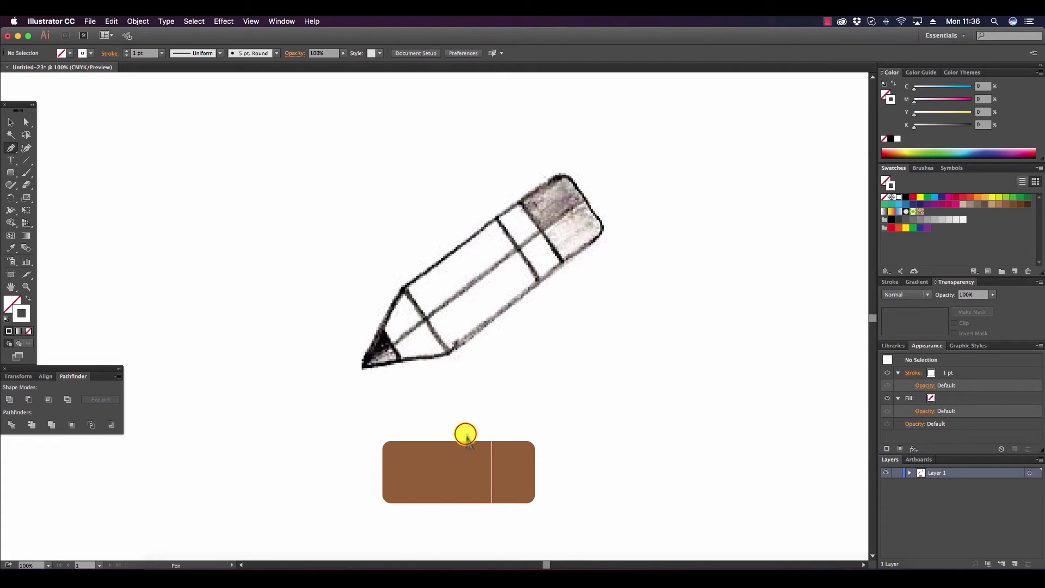
click(465, 433)
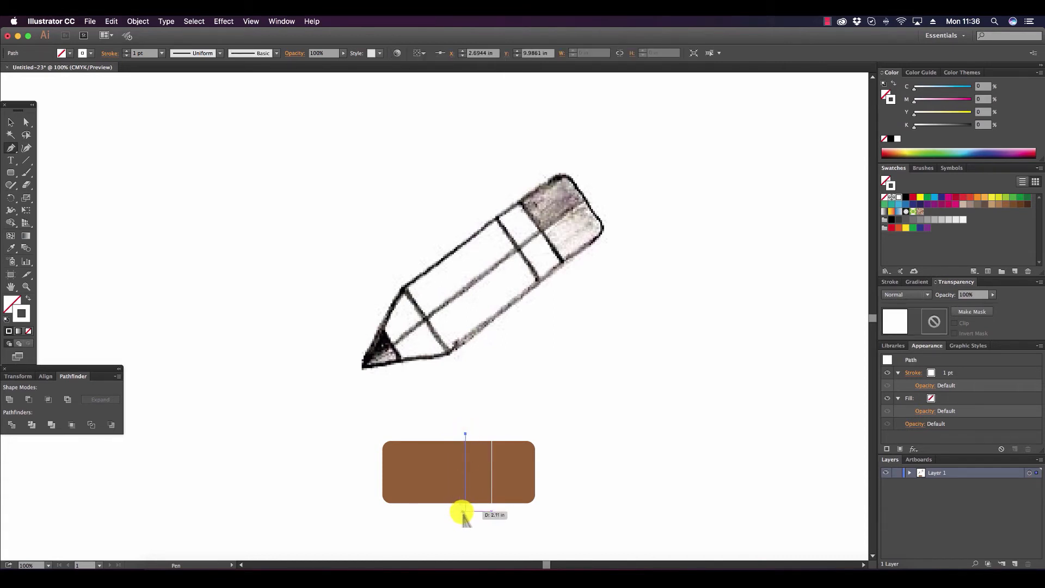
click(463, 511)
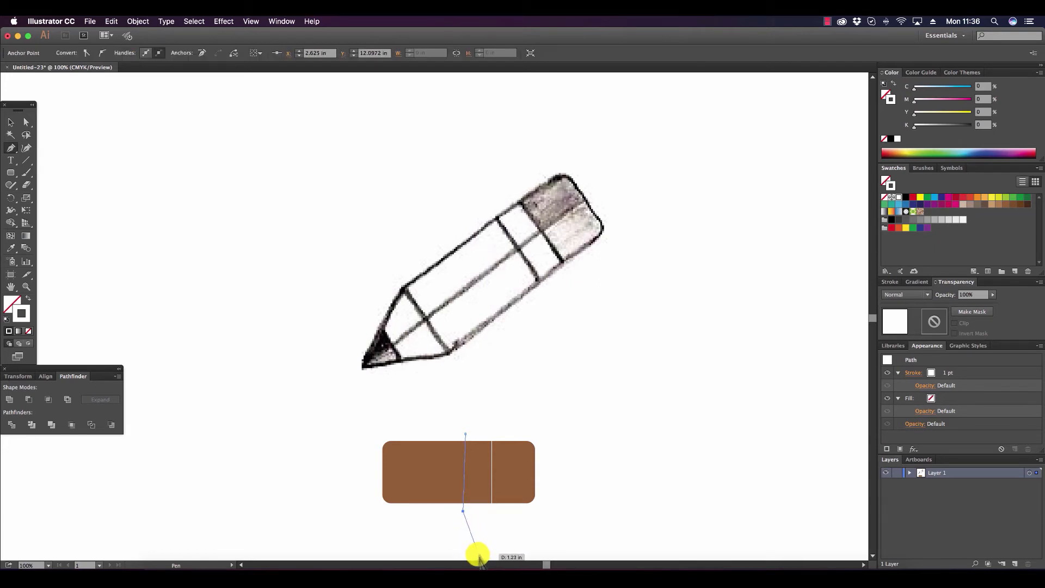
key(z)
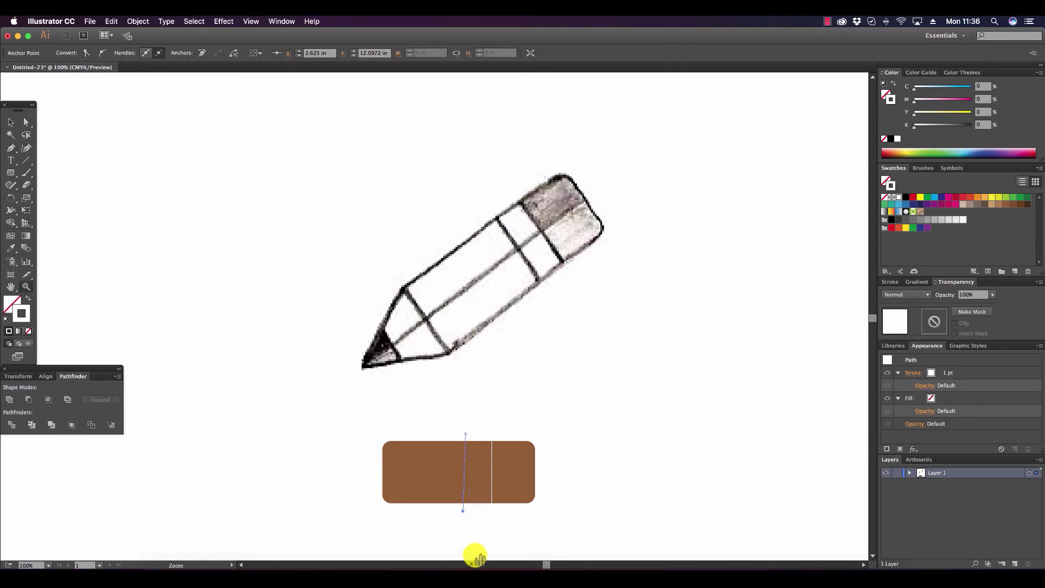
key(super+z)
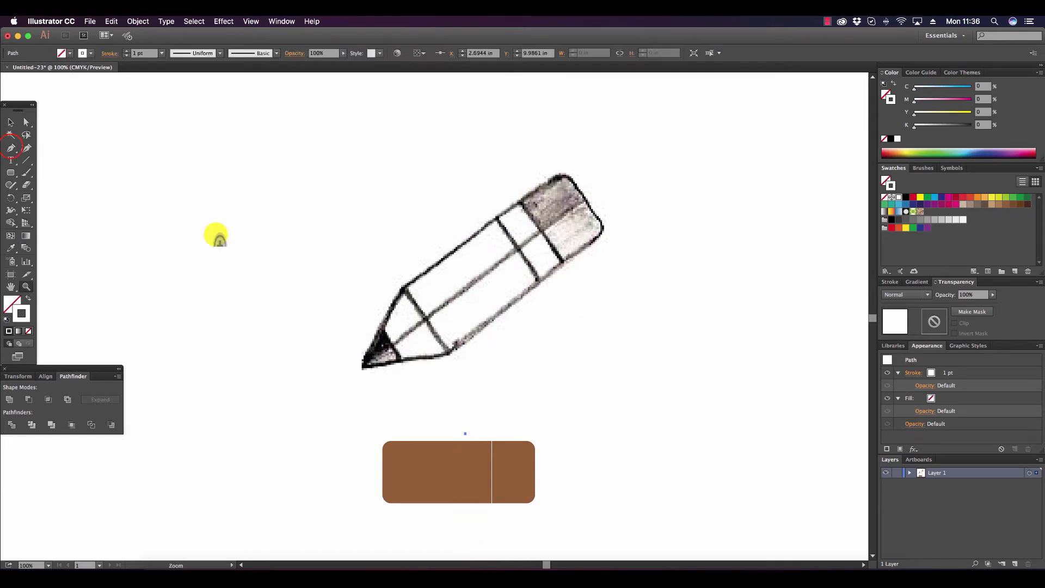
click(11, 146)
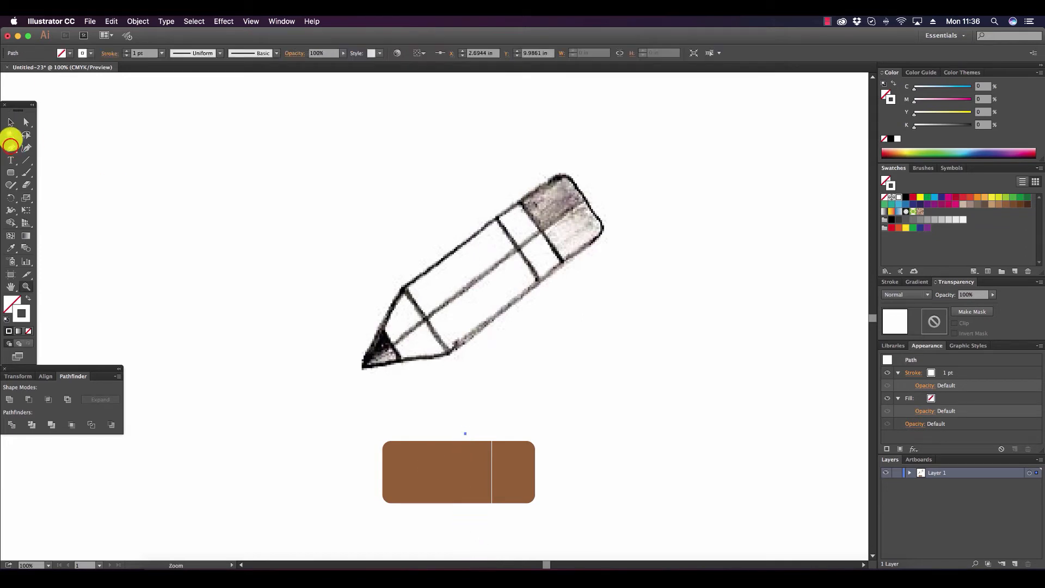
click(465, 510)
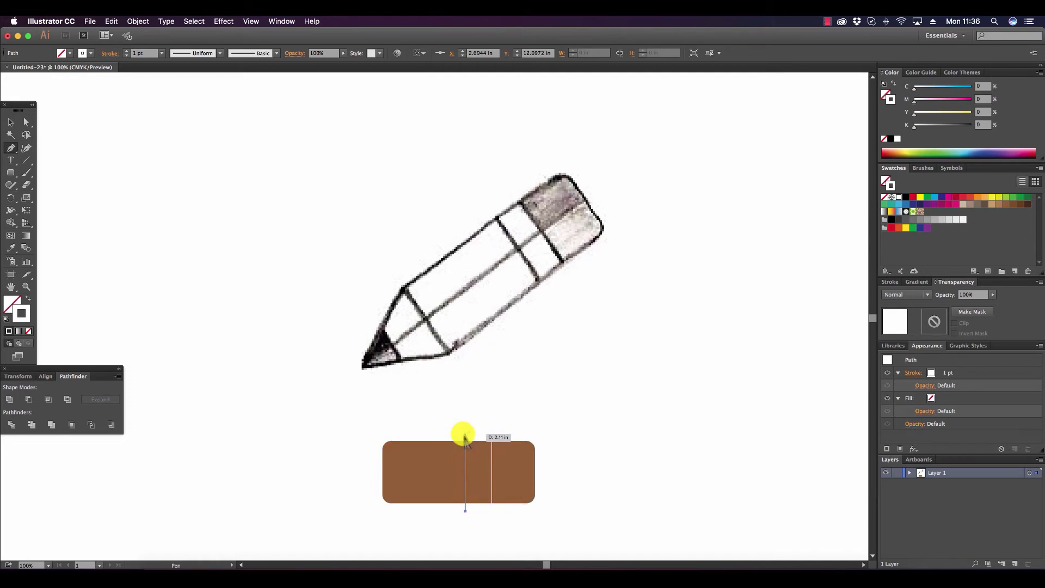
drag(466, 434, 514, 440)
click(10, 122)
click(294, 351)
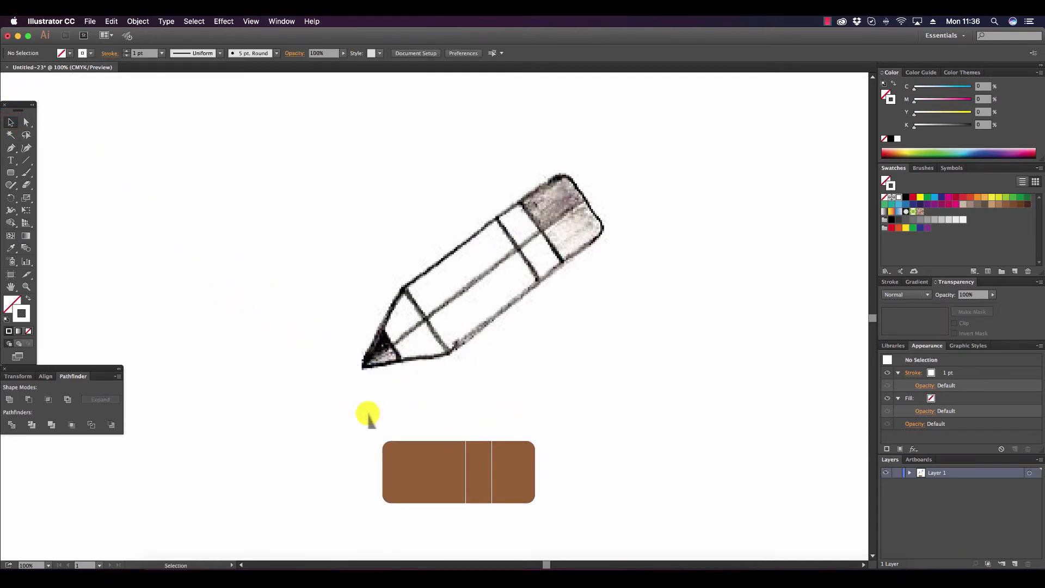
Draw a third vertical white line about 2.11 in long just inside the rectangle's left rounded end, at X 0.75 in.
click(11, 147)
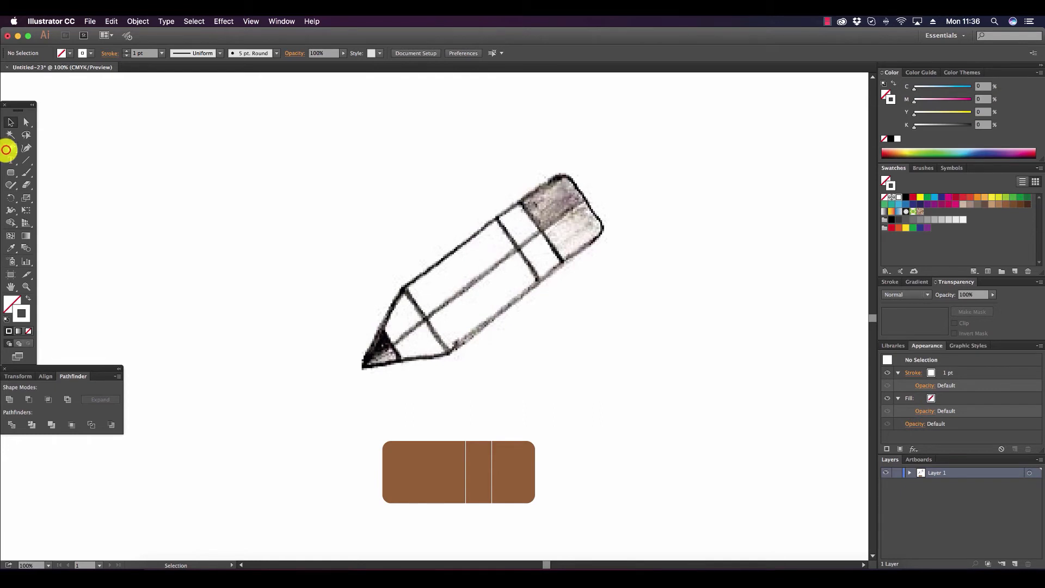
click(394, 434)
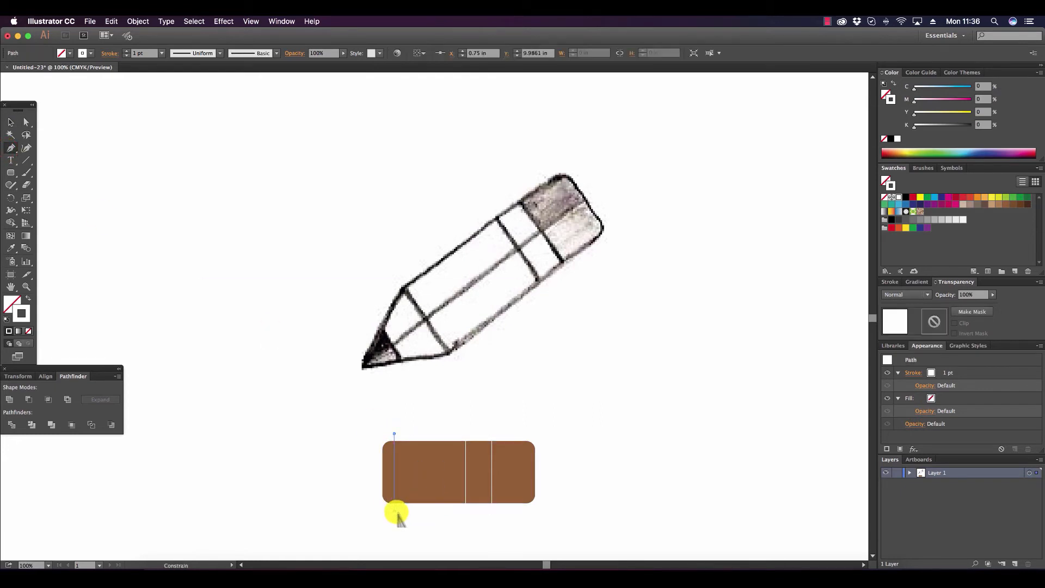
click(394, 510)
click(10, 122)
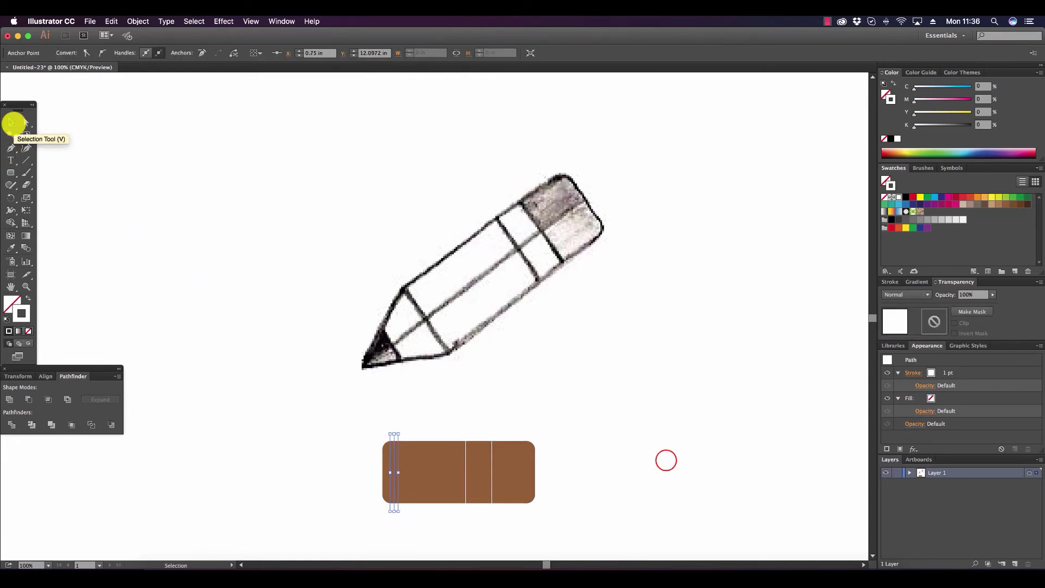
Split the brown rectangle into pieces along the three vertical lines using Pathfinder Divide.
drag(640, 505, 274, 419)
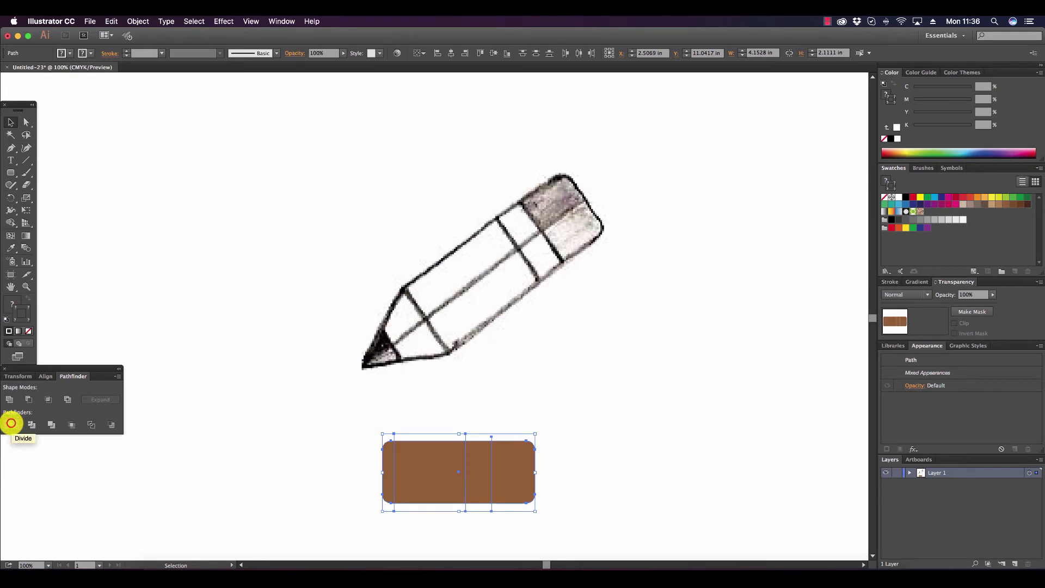
click(11, 423)
click(203, 366)
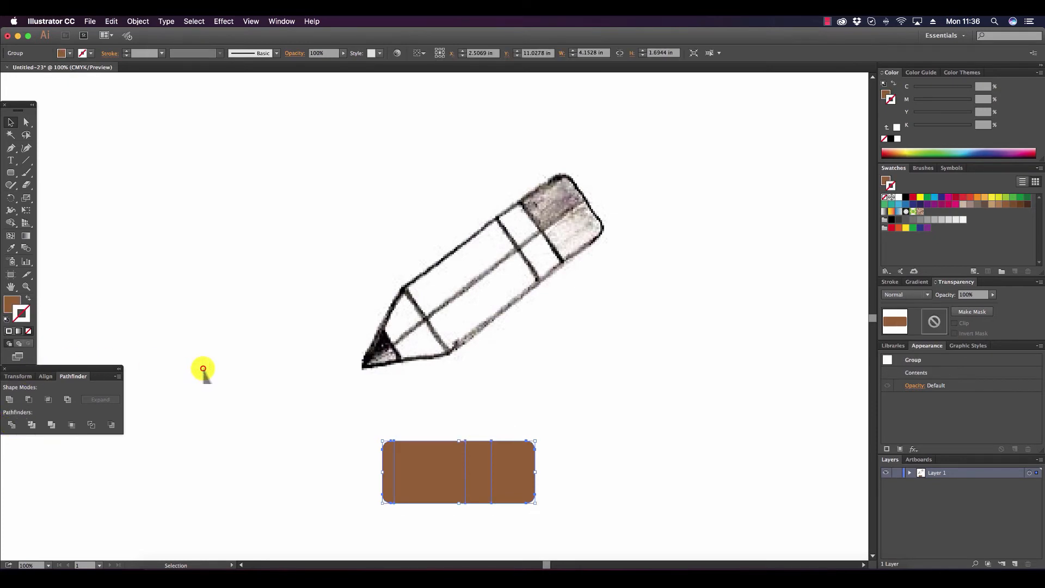
Delete the narrow rounded piece at the left end of the divided rectangle using Direct Selection.
click(395, 463)
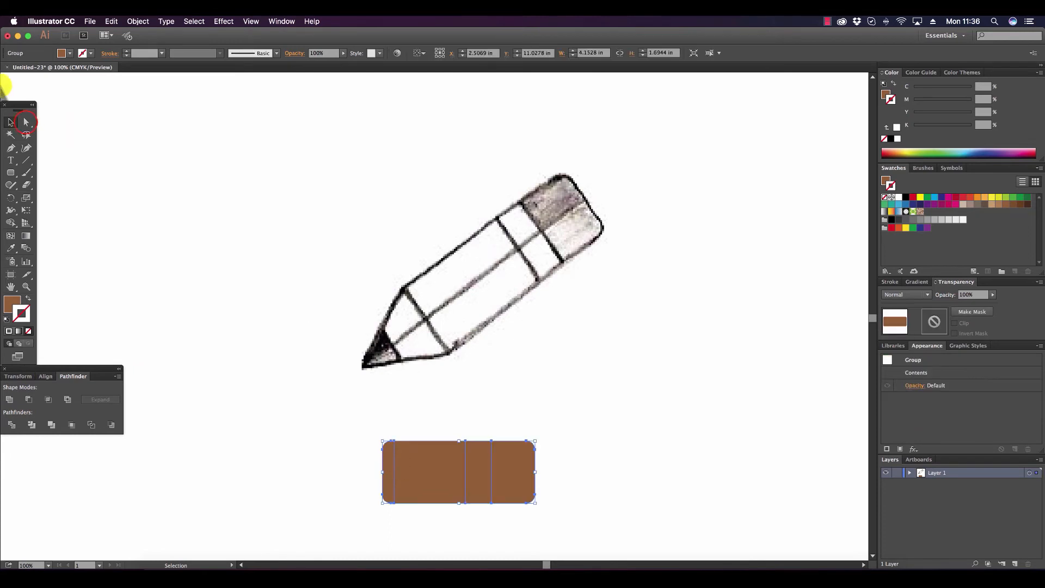
click(26, 122)
click(245, 343)
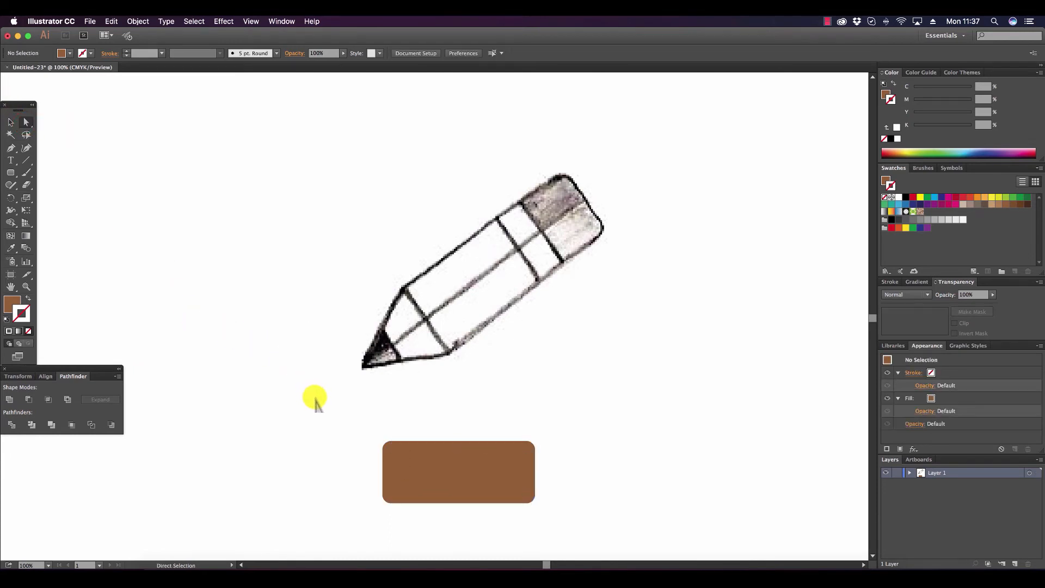
click(382, 459)
key(Delete)
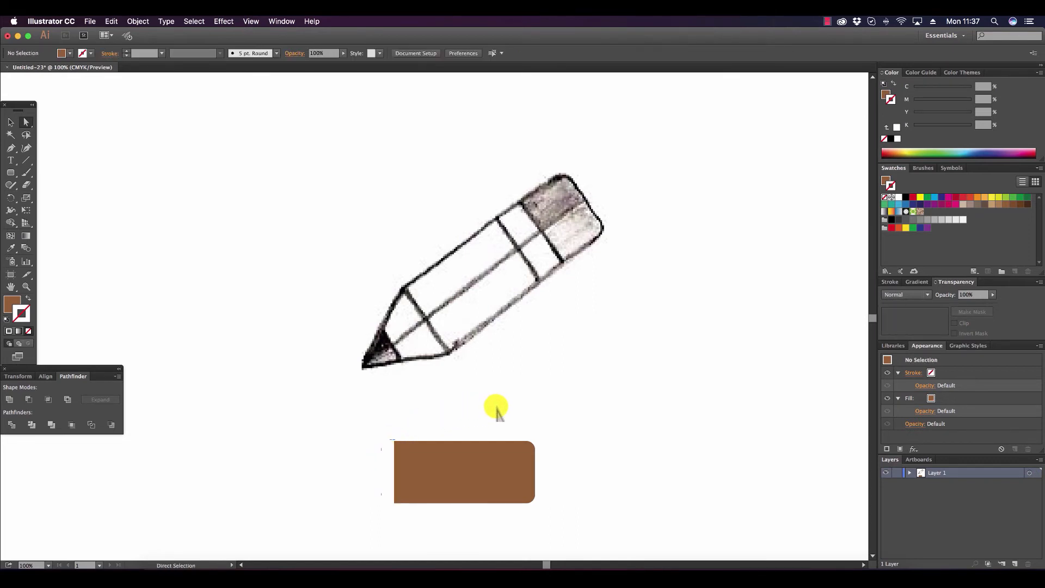
Fill the right rounded eraser piece with CMYK Magenta, adjust it to C=11 M=87 Y=0 K=18, and keep it without a stroke.
click(521, 463)
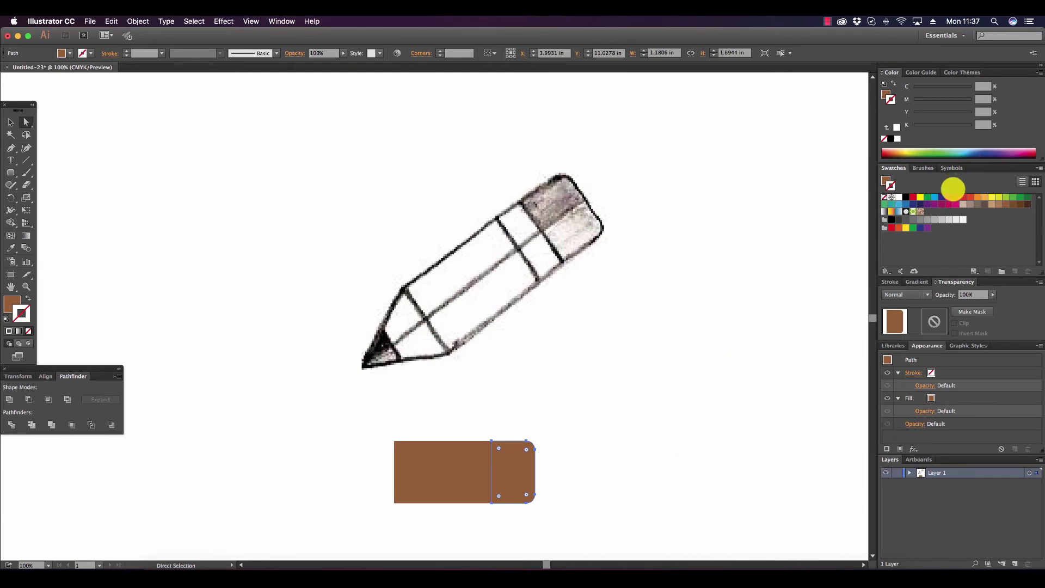
click(948, 197)
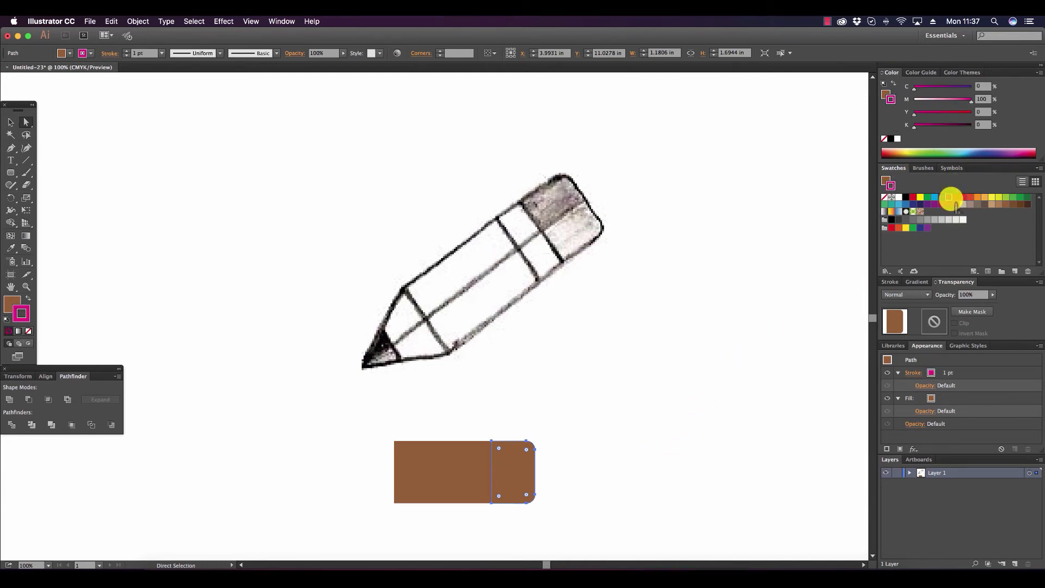
key(super+z)
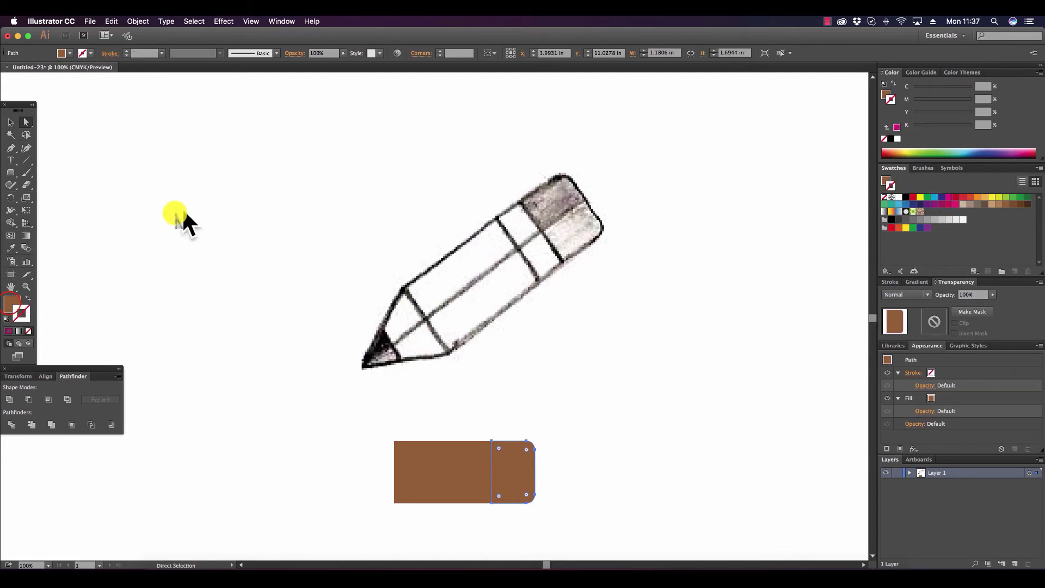
click(9, 303)
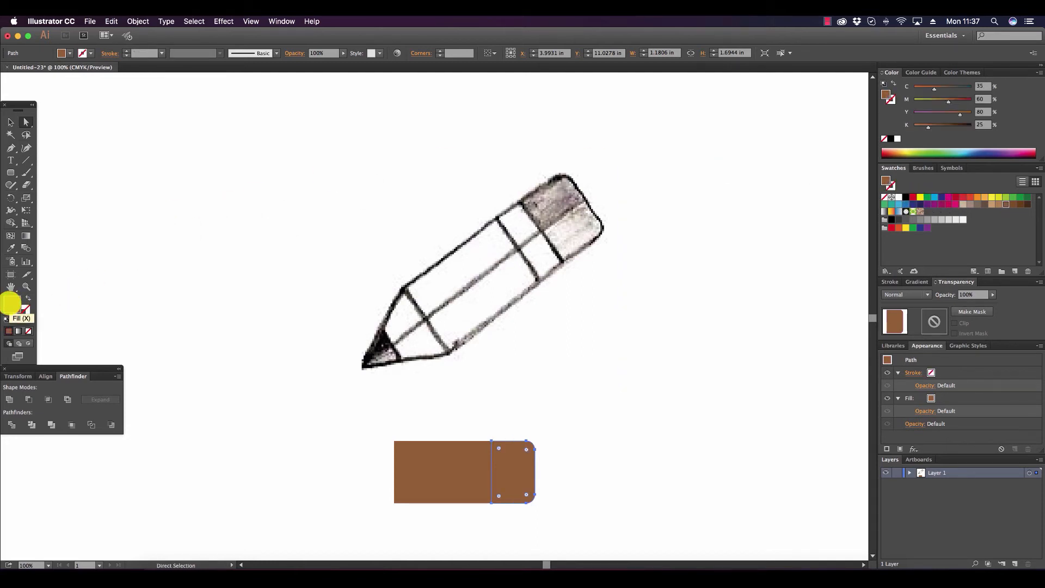
click(950, 197)
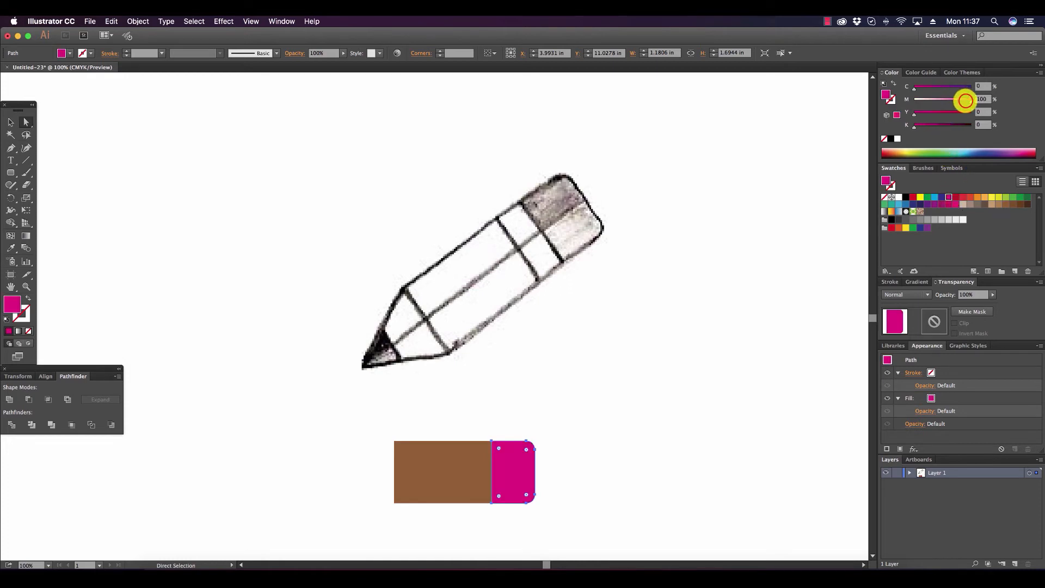
drag(965, 101, 923, 90)
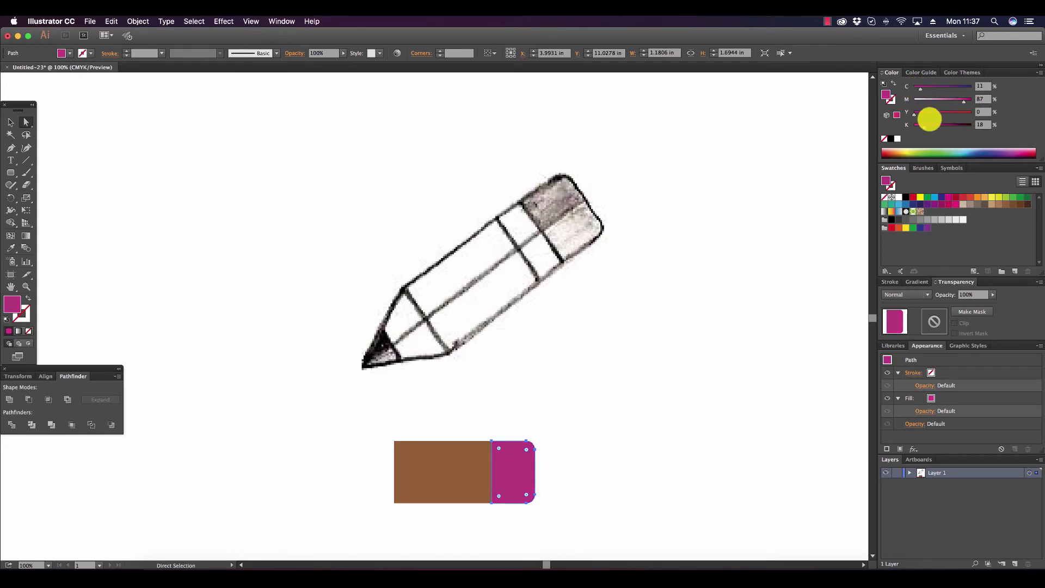
click(668, 422)
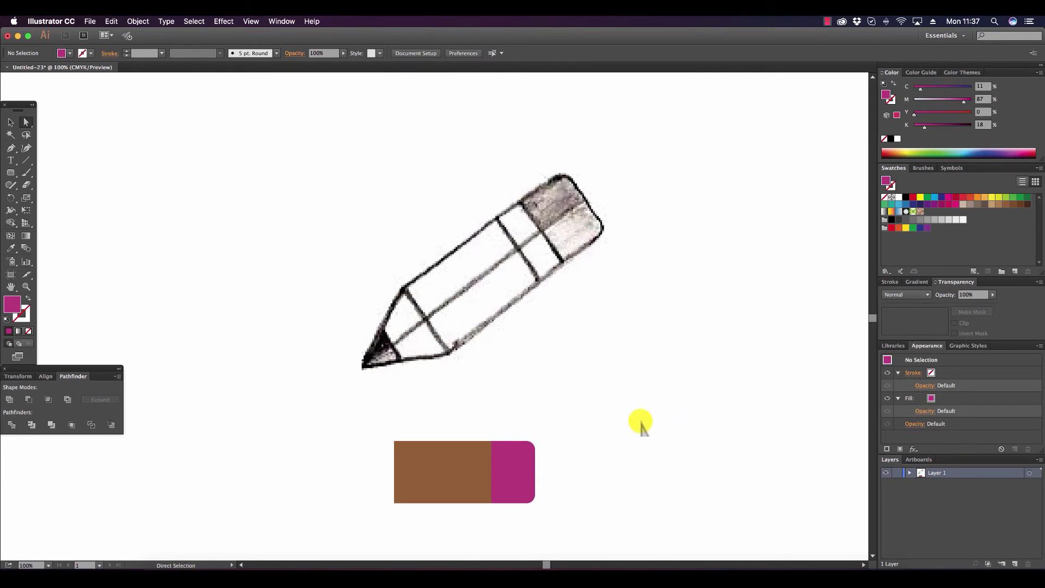
Fill the narrow band beside the eraser with yellow C=7 M=20 Y=100 K=5.88 and clear the selection.
click(479, 452)
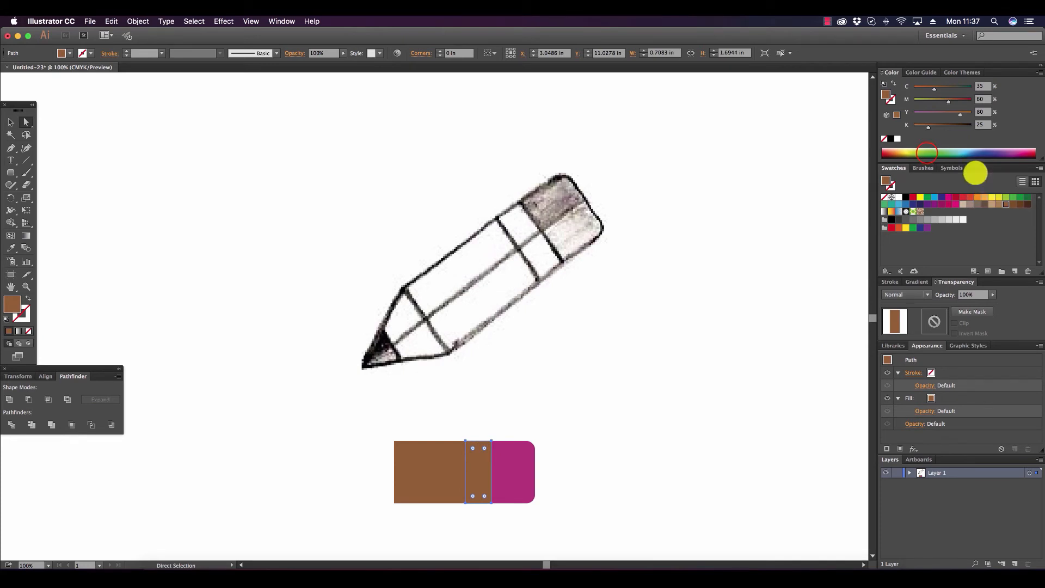
drag(925, 153, 898, 152)
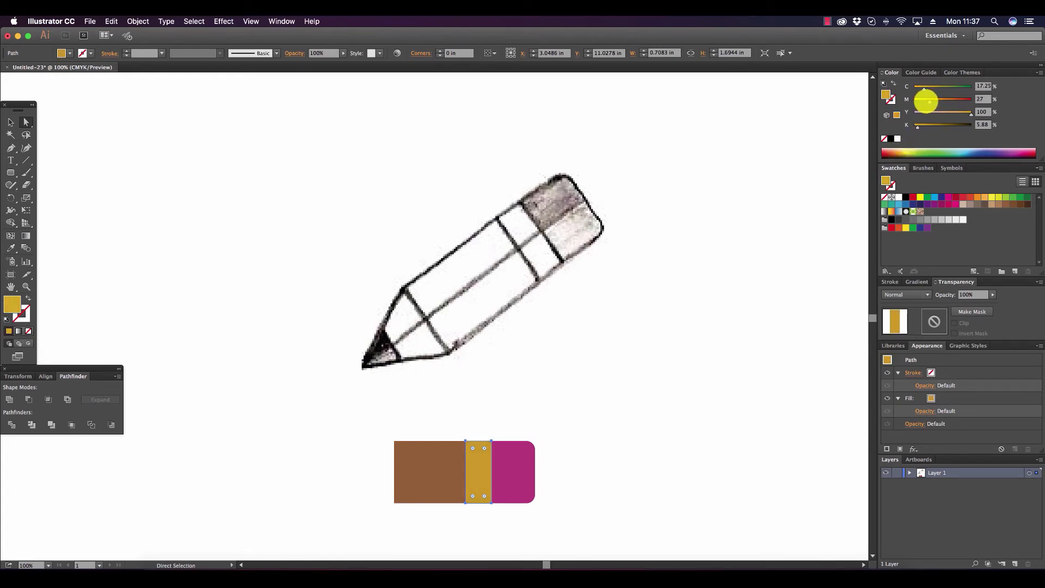
drag(926, 101, 918, 87)
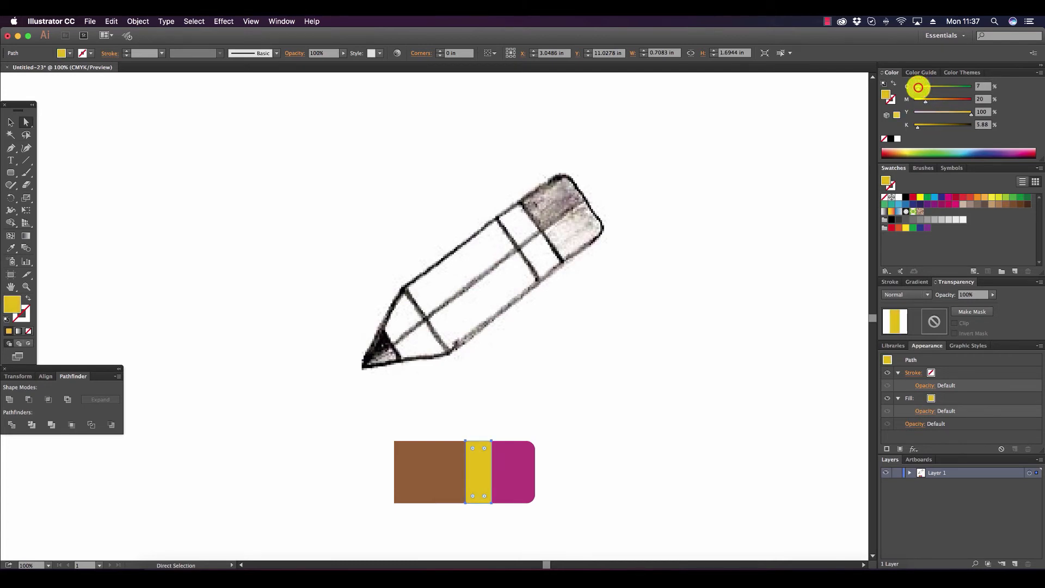
click(624, 347)
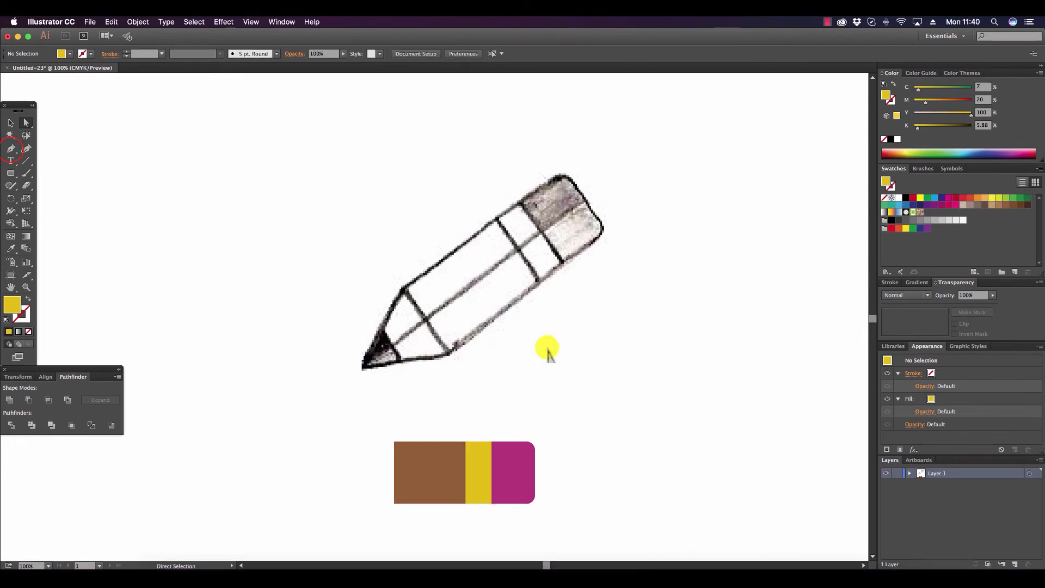
Draw a yellow triangle about 1.35 in wide and 1.69 in tall with the Pen tool as the point at the brown section's open end.
click(10, 148)
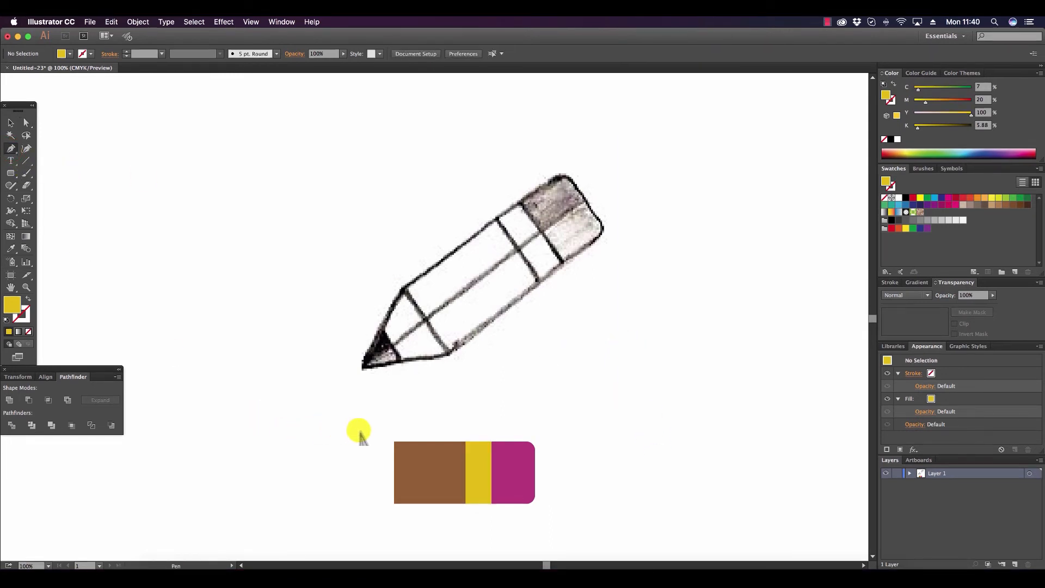
click(393, 442)
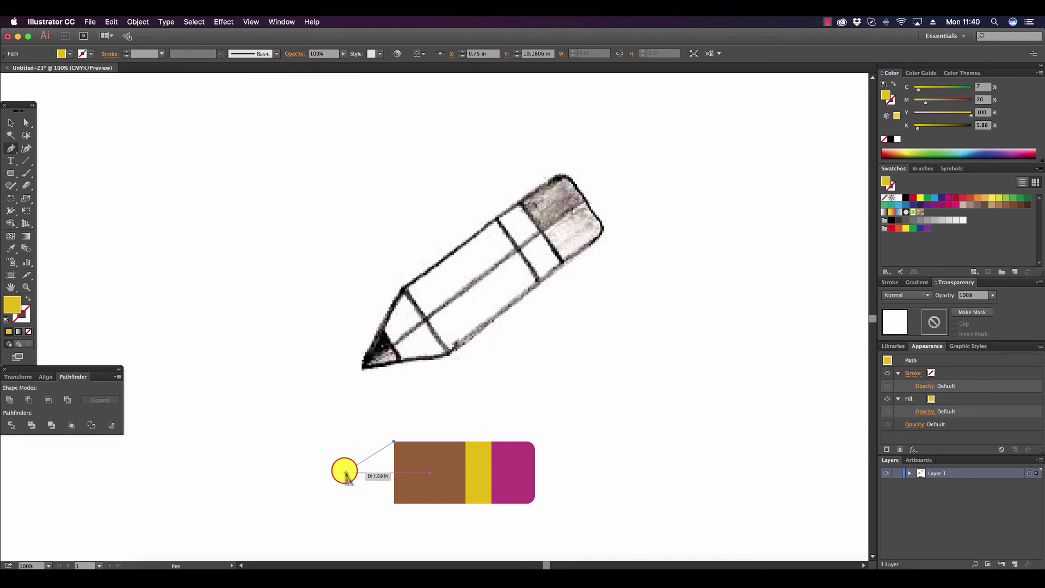
click(345, 471)
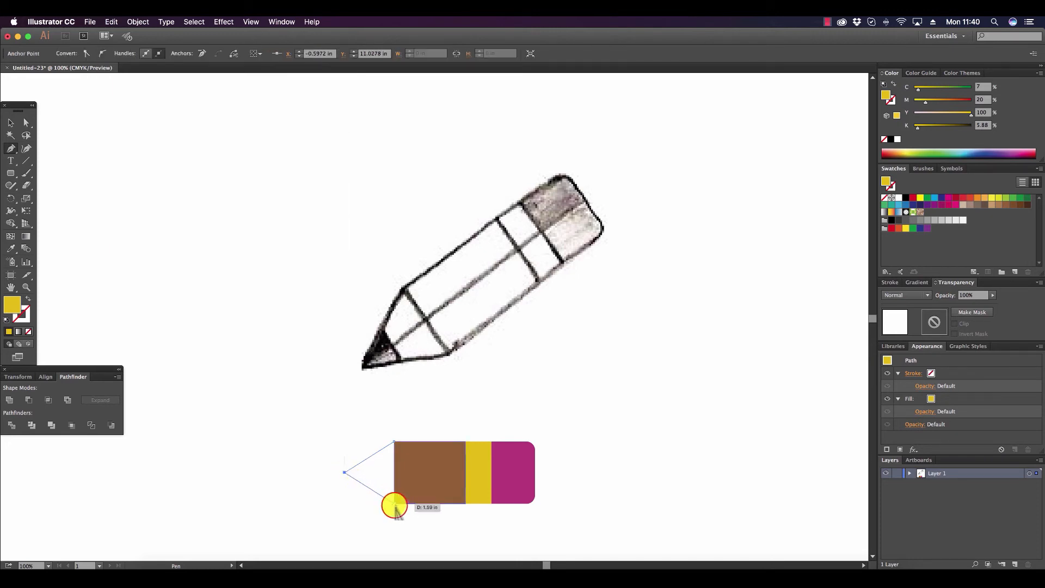
click(395, 504)
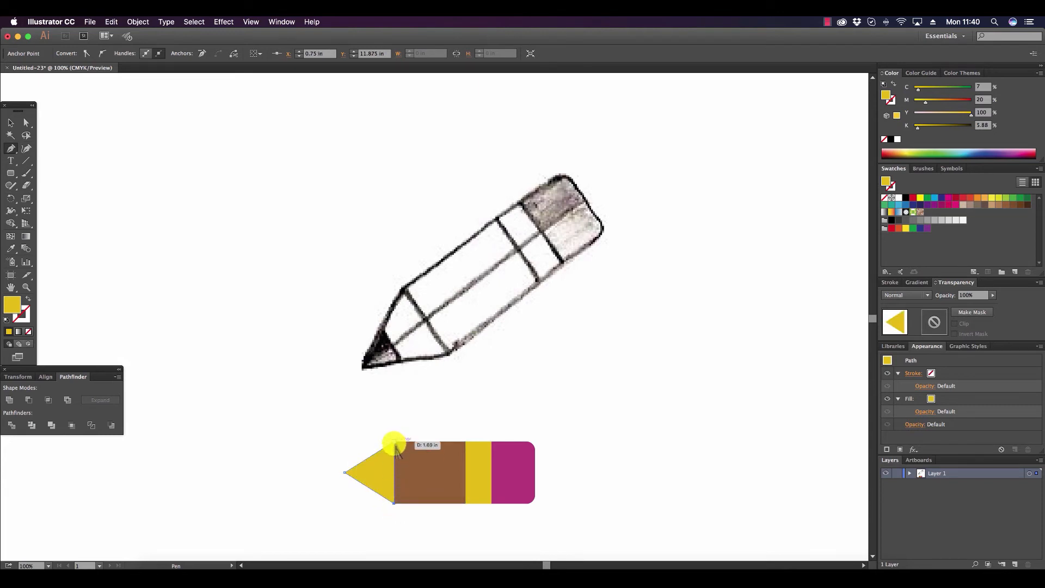
click(394, 444)
click(8, 124)
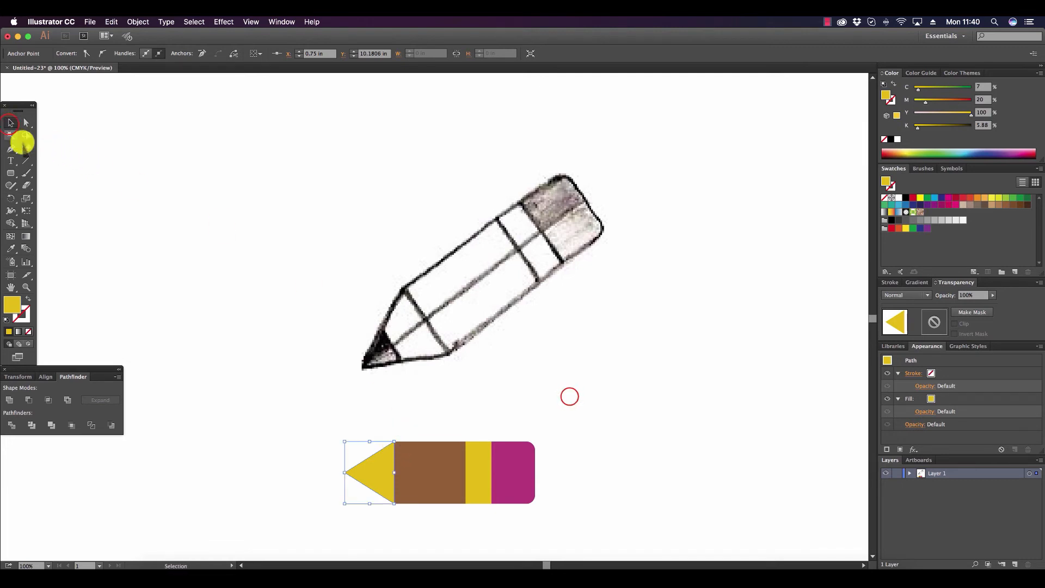
click(569, 400)
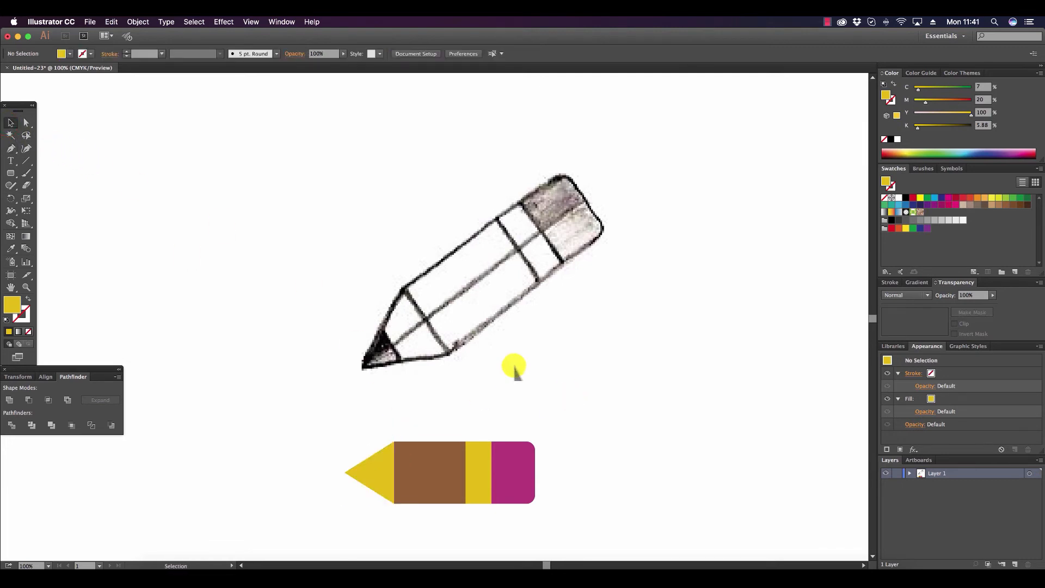
Draw a vertical line about 1.25 in long across the yellow triangle near its point, with no fill and a 1 pt white stroke.
click(11, 148)
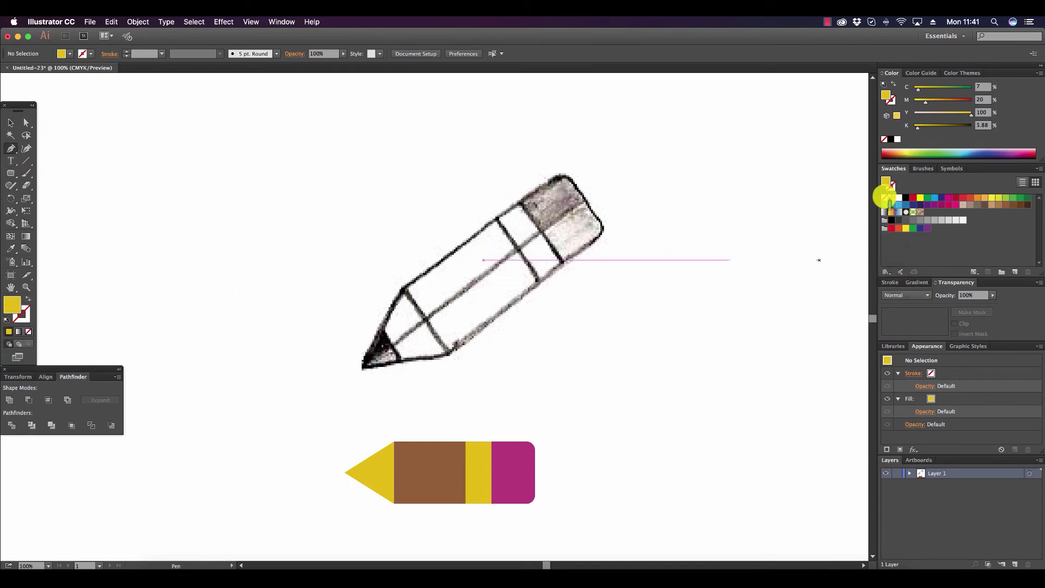
click(883, 197)
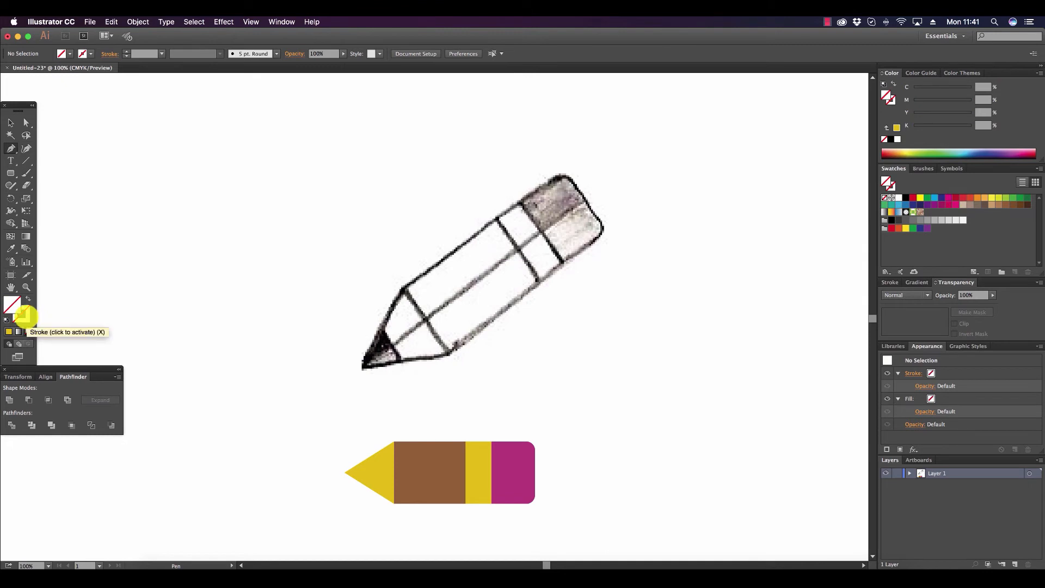
click(26, 315)
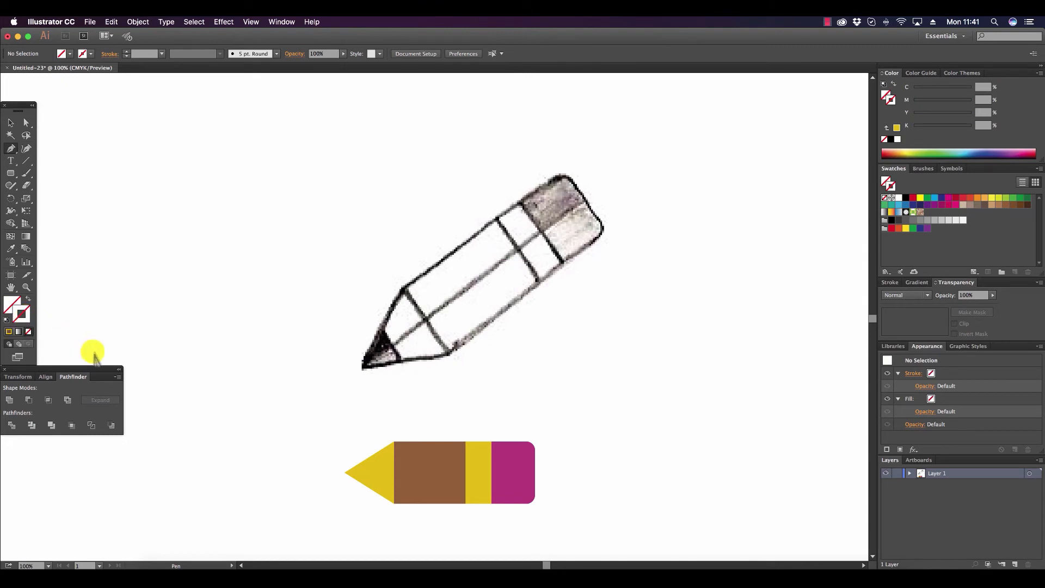
click(898, 197)
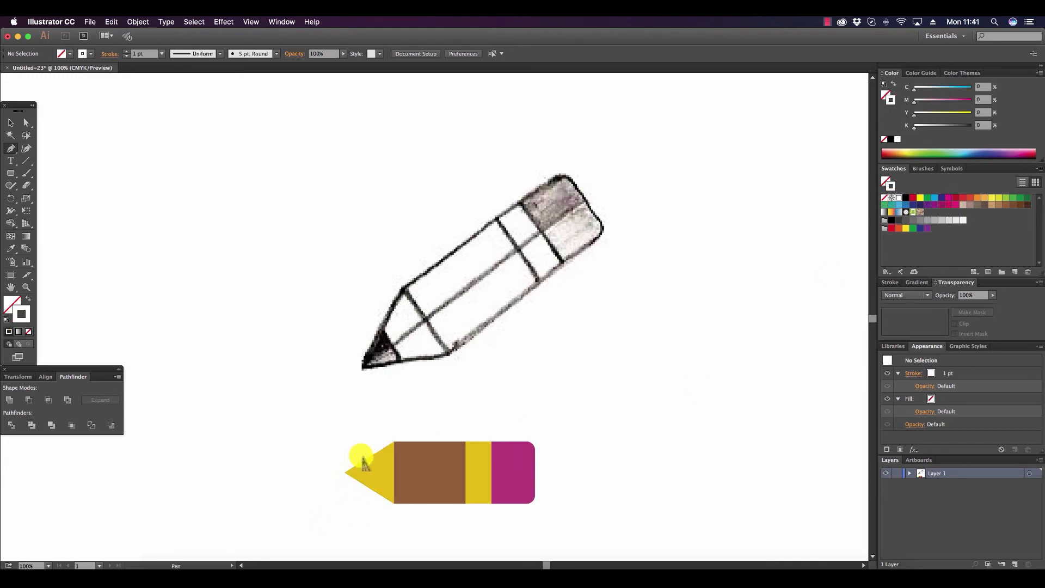
click(368, 453)
click(366, 496)
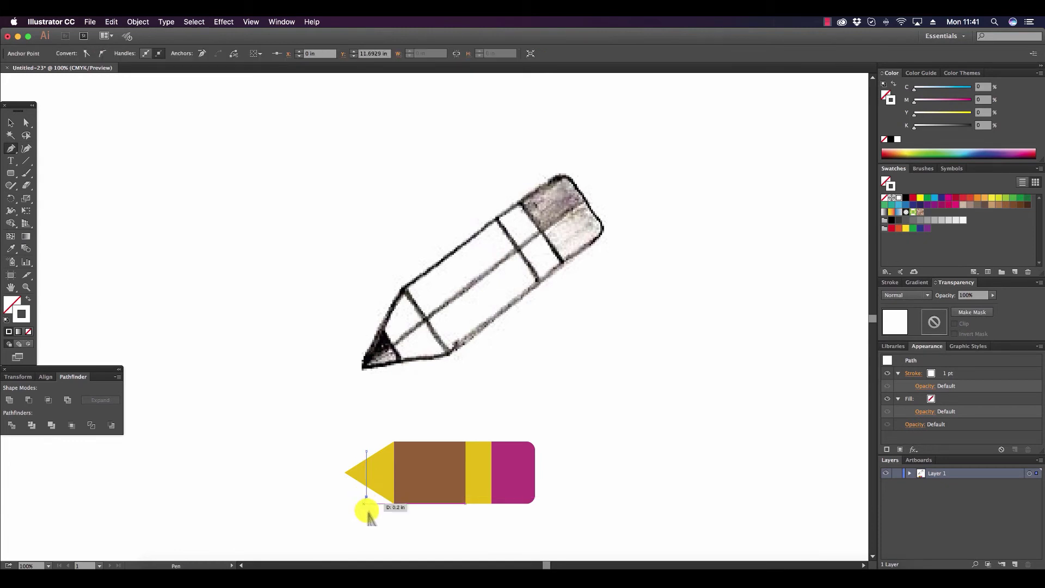
click(11, 121)
Split the yellow triangle along the white vertical line using Pathfinder Divide.
click(327, 429)
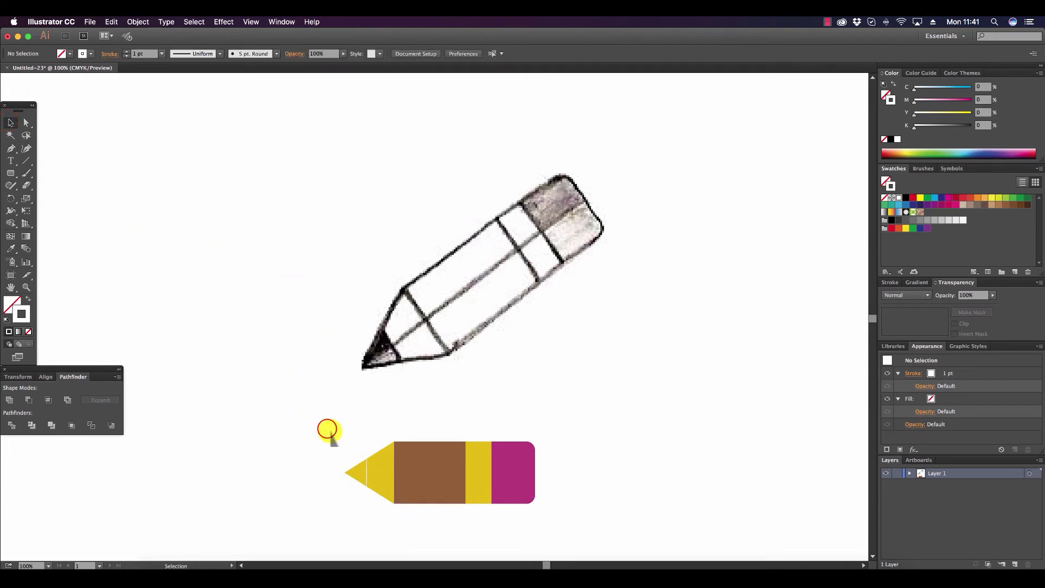
drag(327, 429, 373, 490)
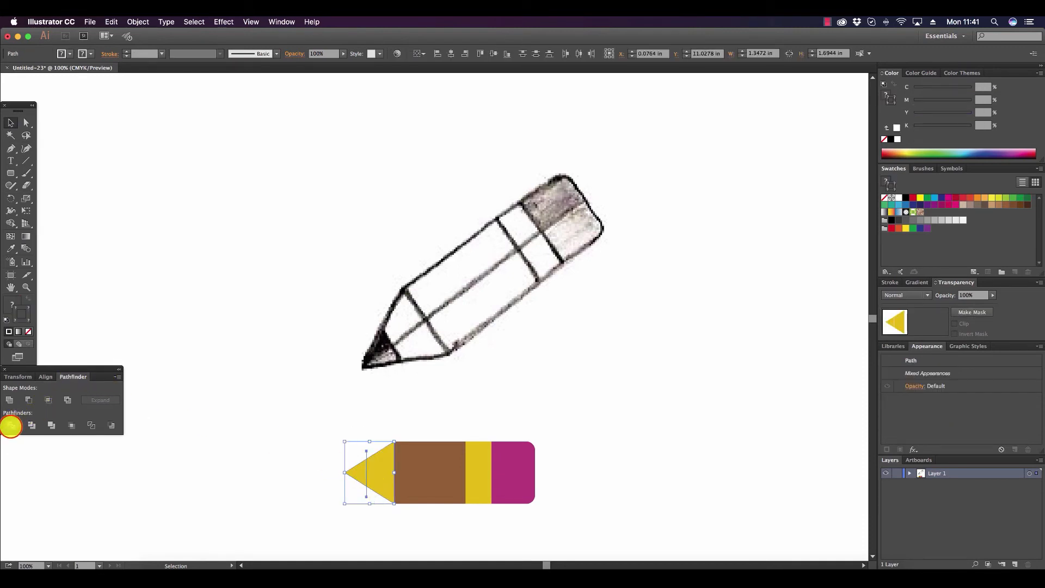
click(11, 425)
Fill the small front piece of the divided triangle with dark gray K=80, without a stroke, and clear the selection.
click(29, 123)
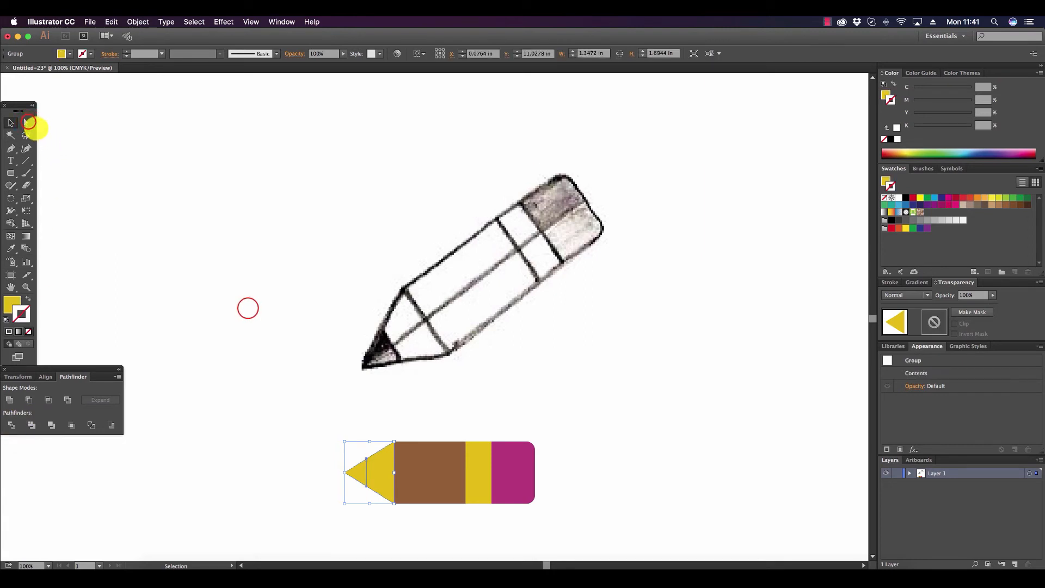
click(351, 473)
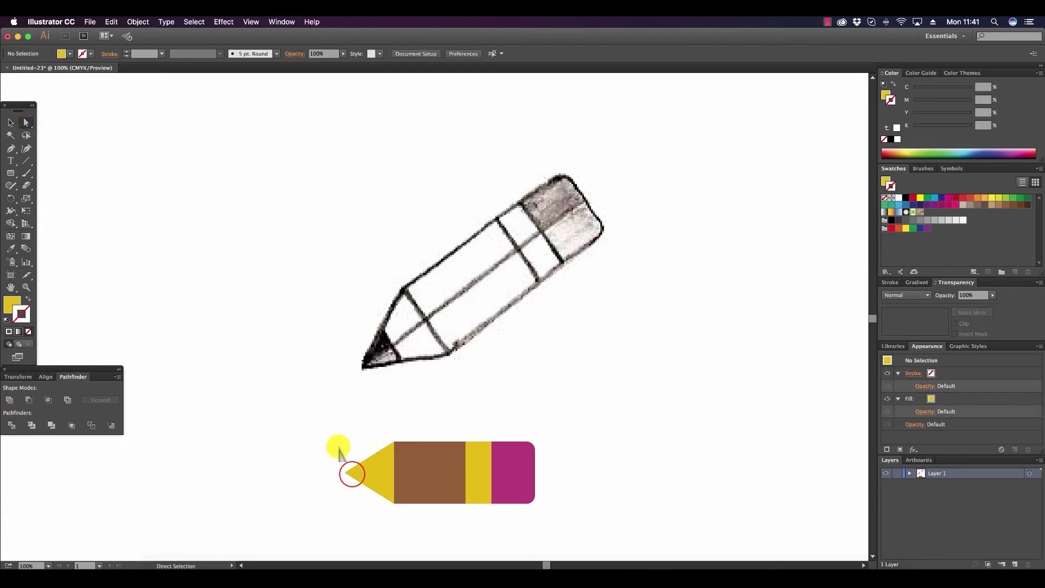
click(352, 474)
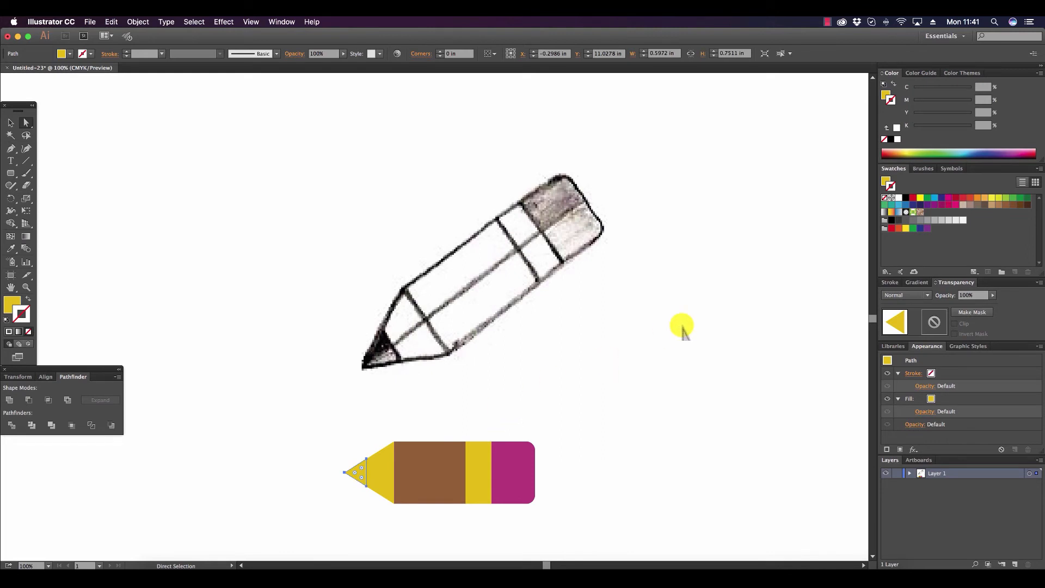
click(899, 221)
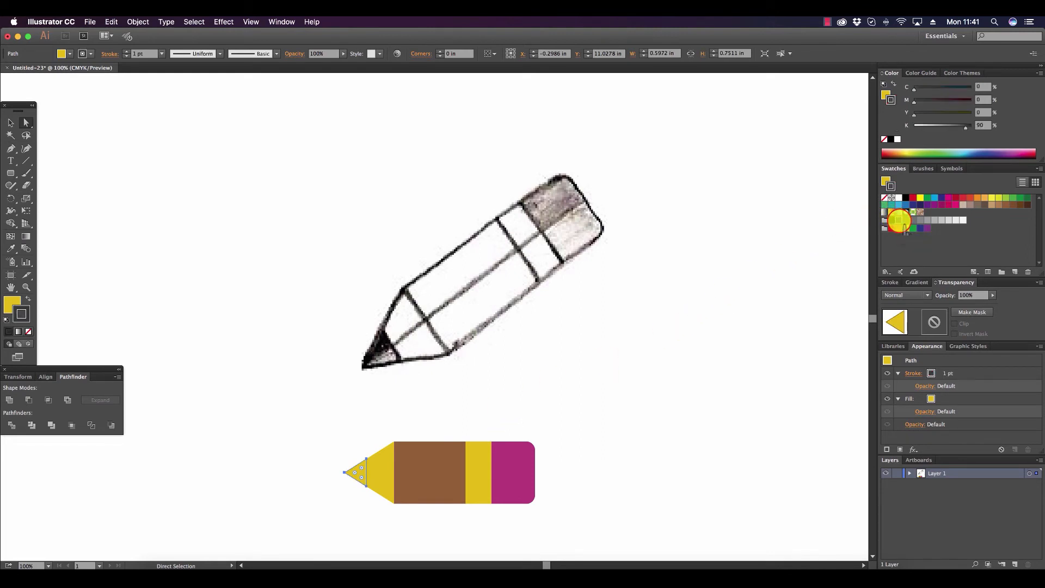
click(29, 332)
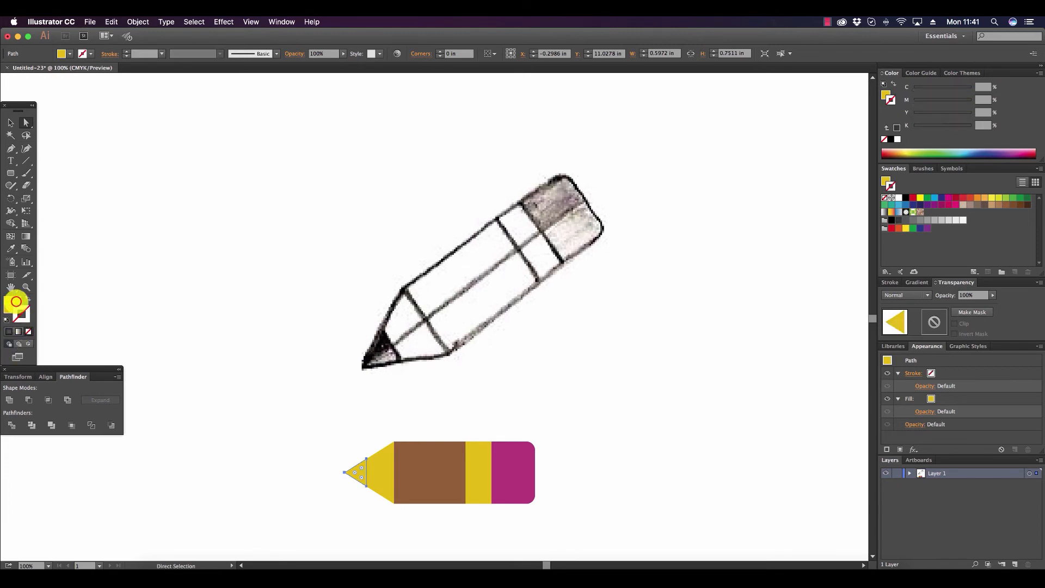
click(16, 302)
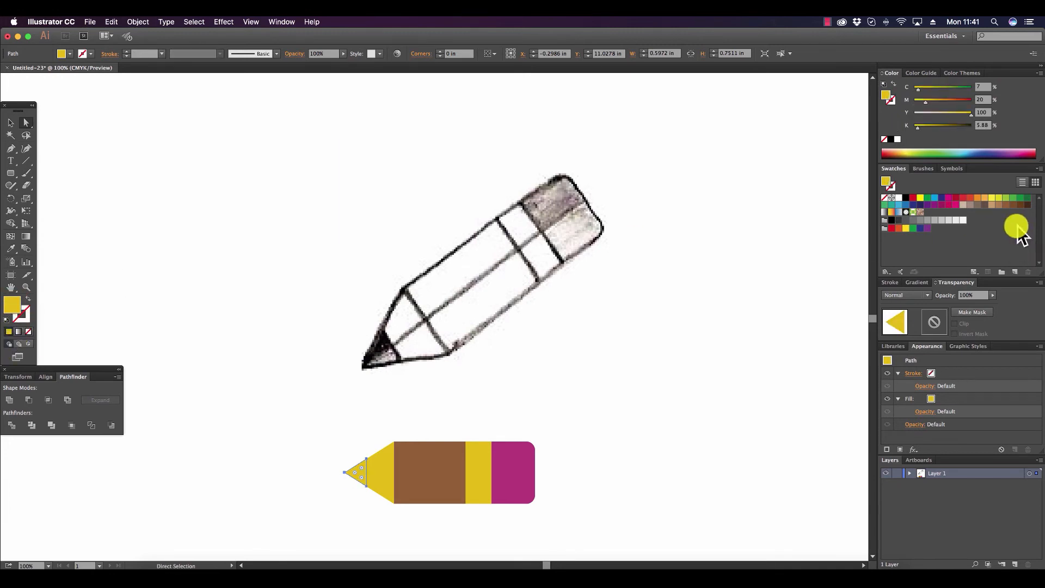
click(906, 220)
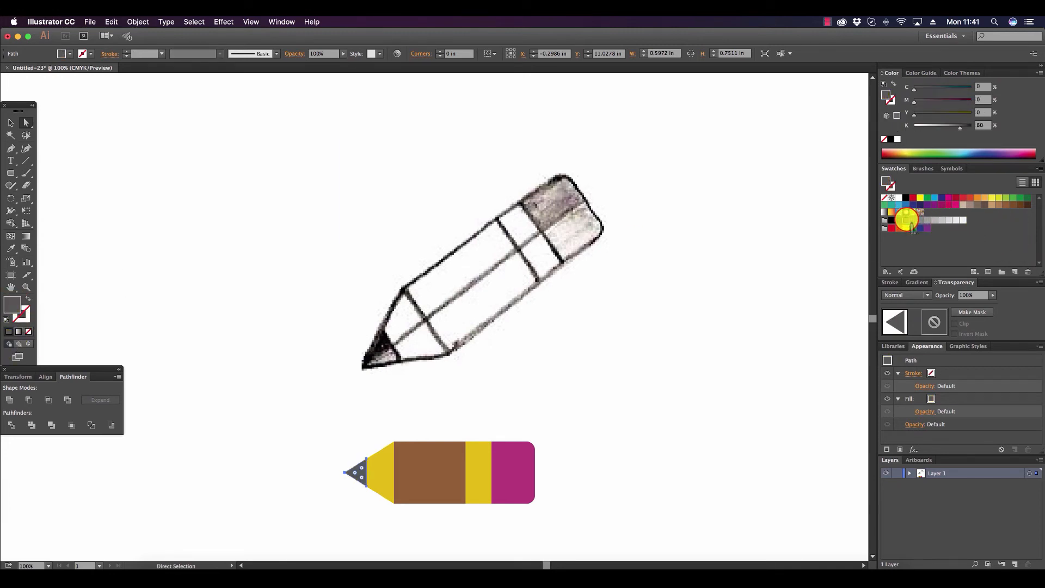
click(698, 366)
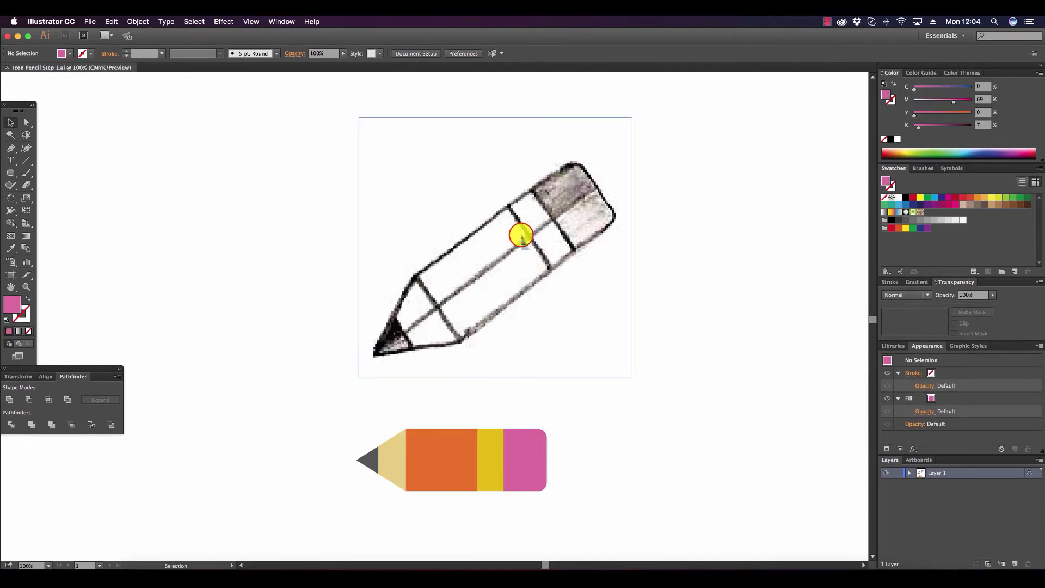
Delete the hand-drawn pencil sketch above the vector pencil.
click(521, 235)
key(Delete)
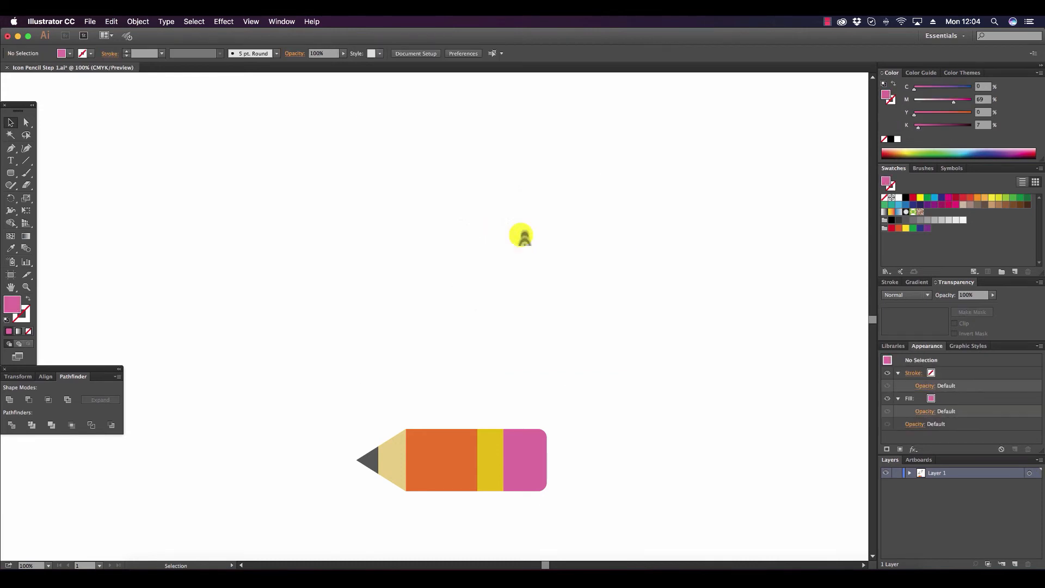
Enlarge the whole vector pencil proportionally to about 3.09 in tall, recentre it in the working area, and clear the selection.
scroll(547, 281, down, 10)
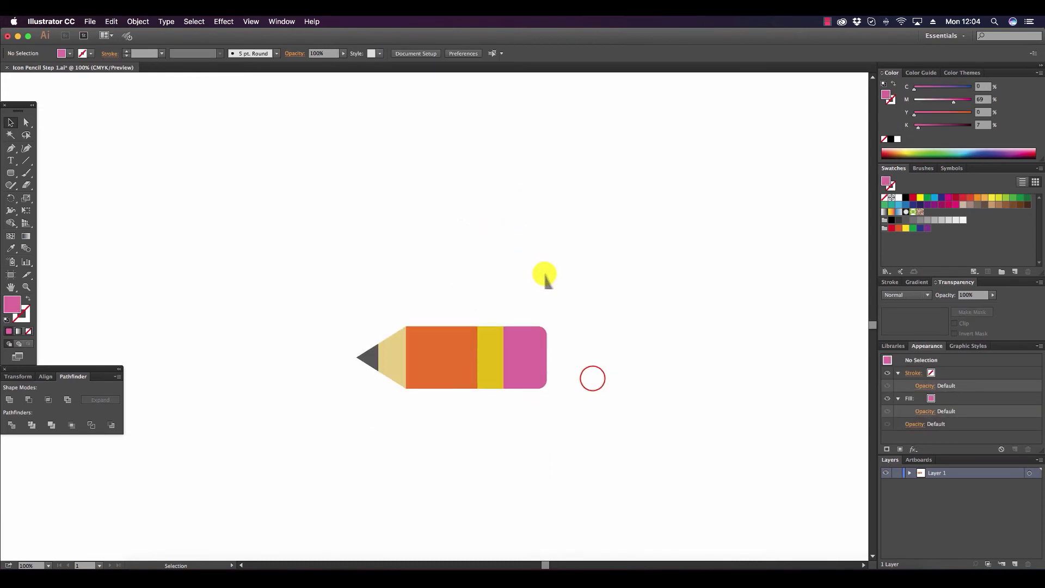
drag(592, 378, 237, 295)
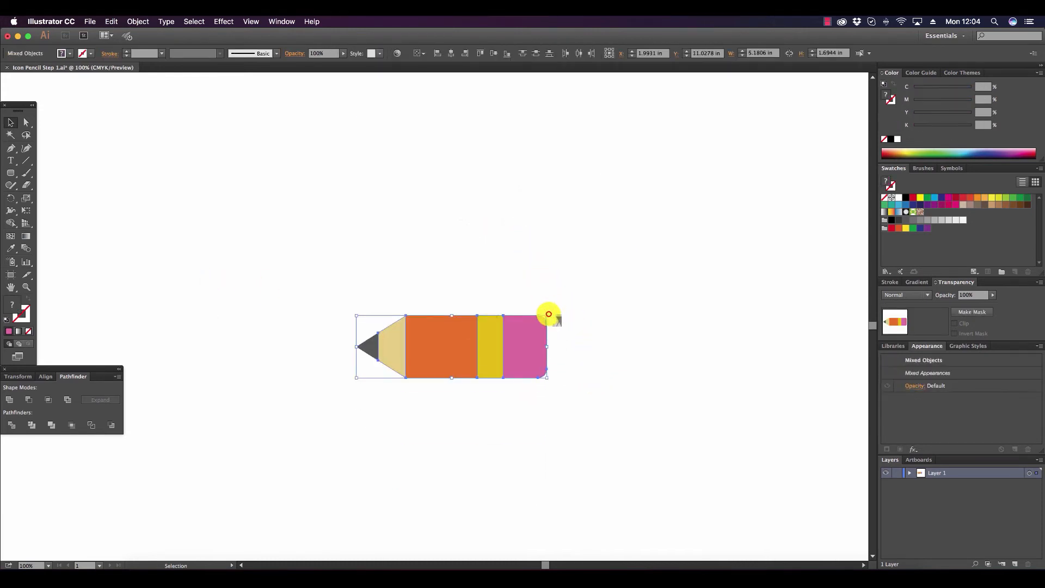
mouse_move(548, 315)
mouse_down()
mouse_move(621, 265)
mouse_move(703, 235)
mouse_up()
mouse_move(633, 308)
mouse_down()
mouse_move(588, 308)
mouse_move(571, 284)
mouse_up()
click(471, 156)
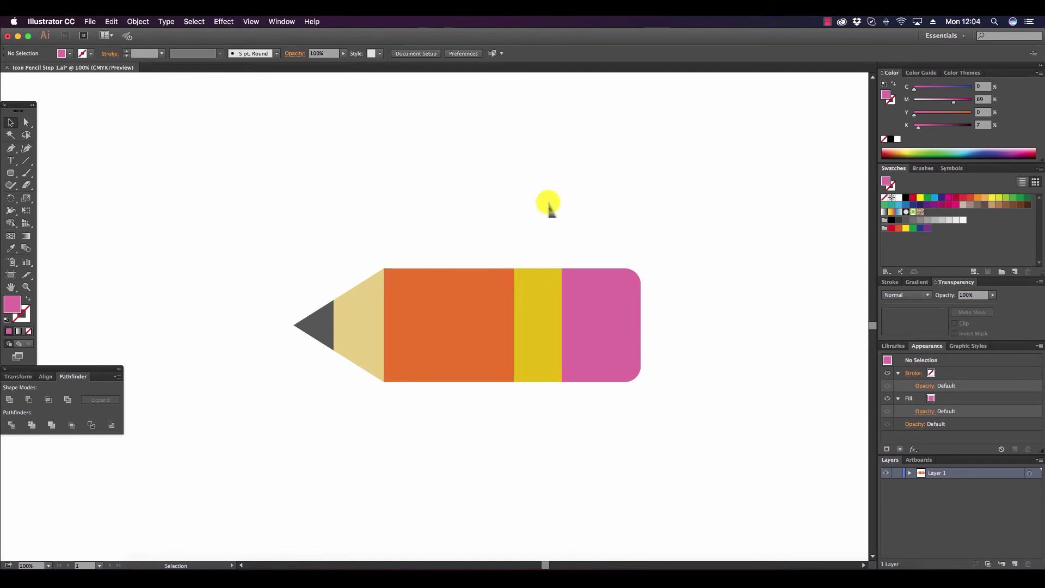
Recolour the yellow band beside the eraser to light gray C=0 M=0 Y=0 K=28 and clear the selection.
click(26, 122)
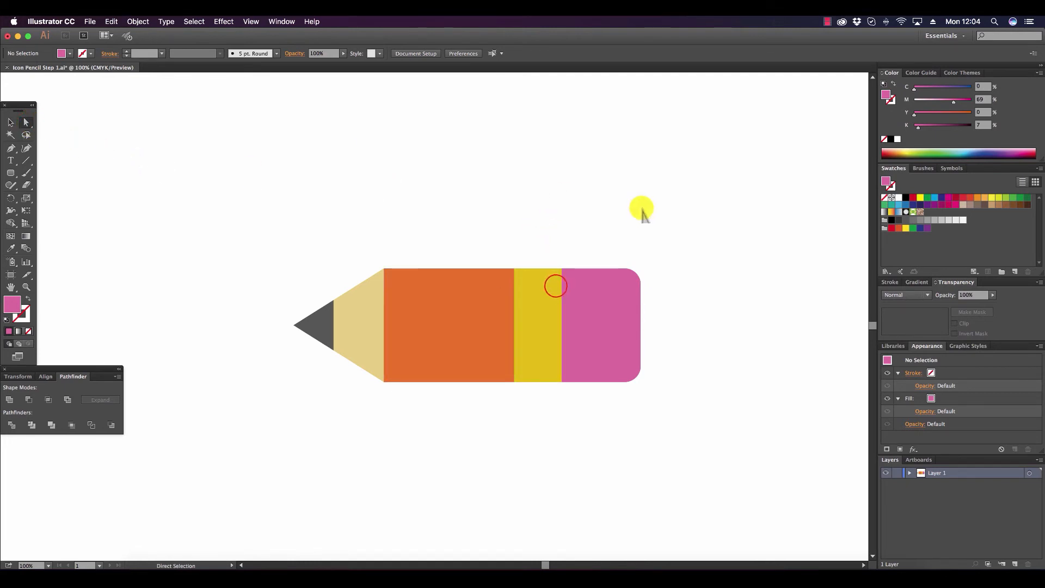
click(556, 286)
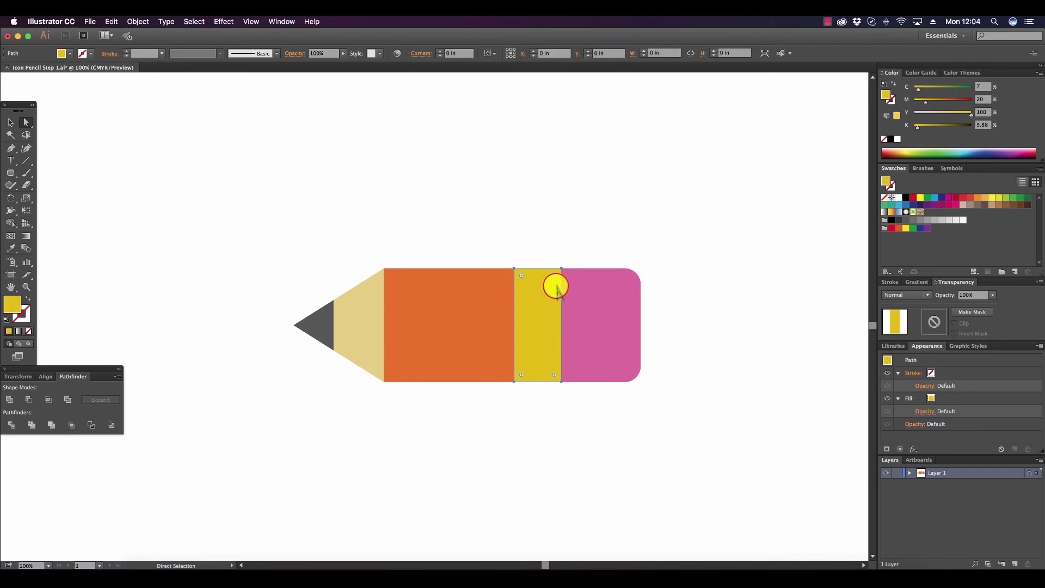
click(933, 220)
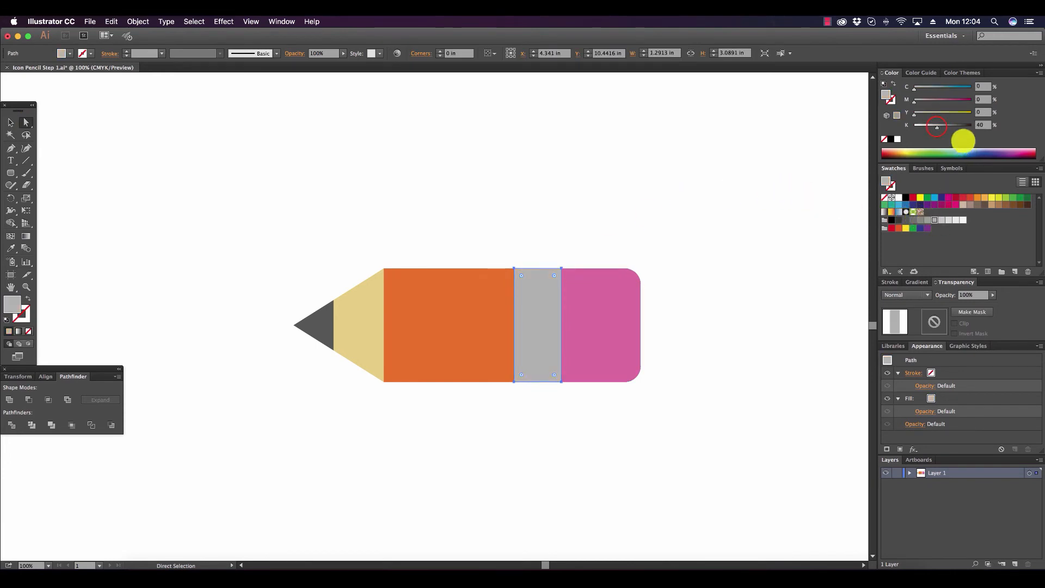
drag(936, 126, 931, 126)
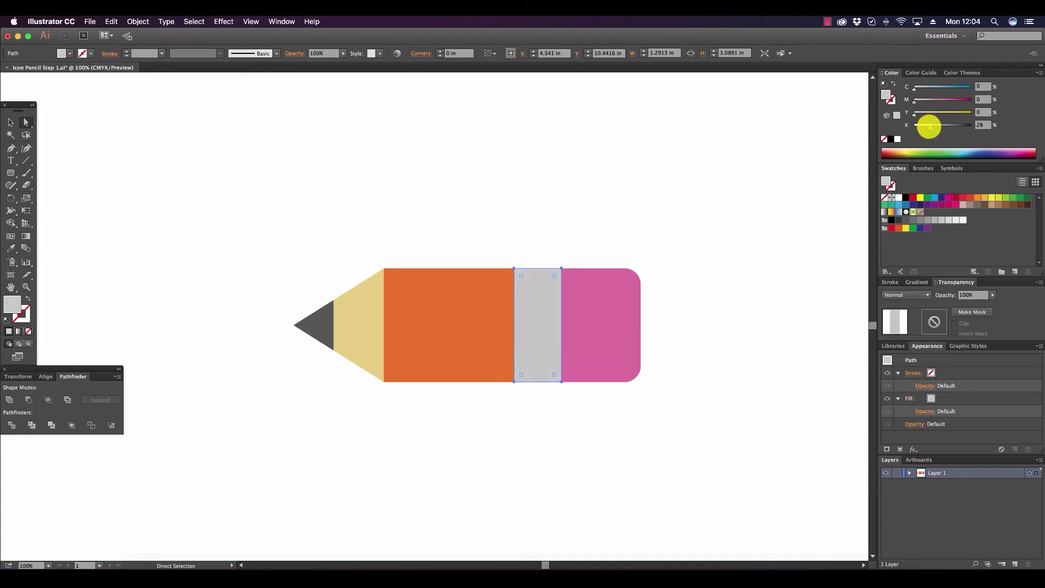
click(322, 186)
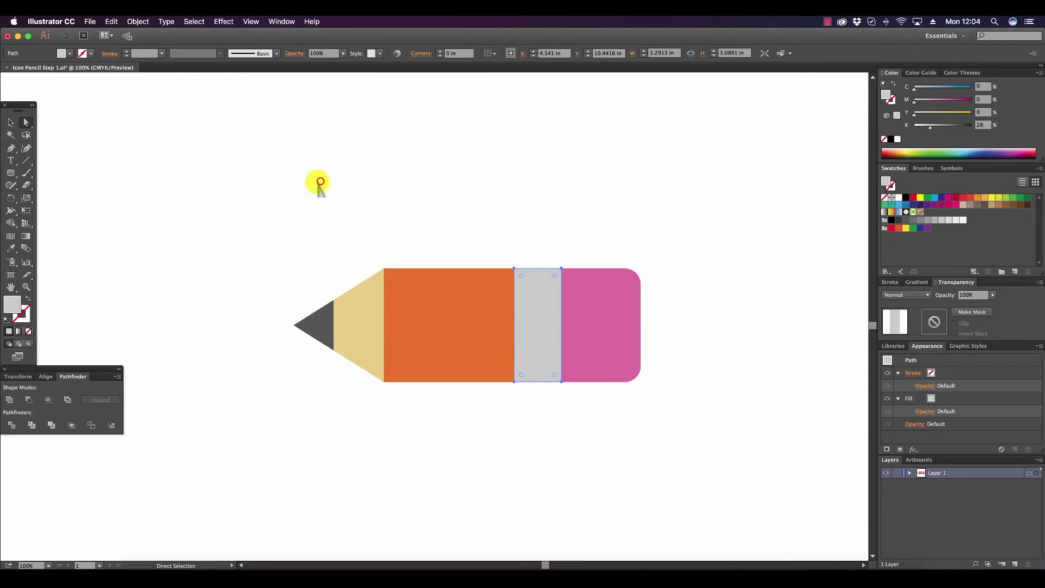
Raise the magenta in the pink eraser's fill to M=78 and clear the selection.
click(592, 285)
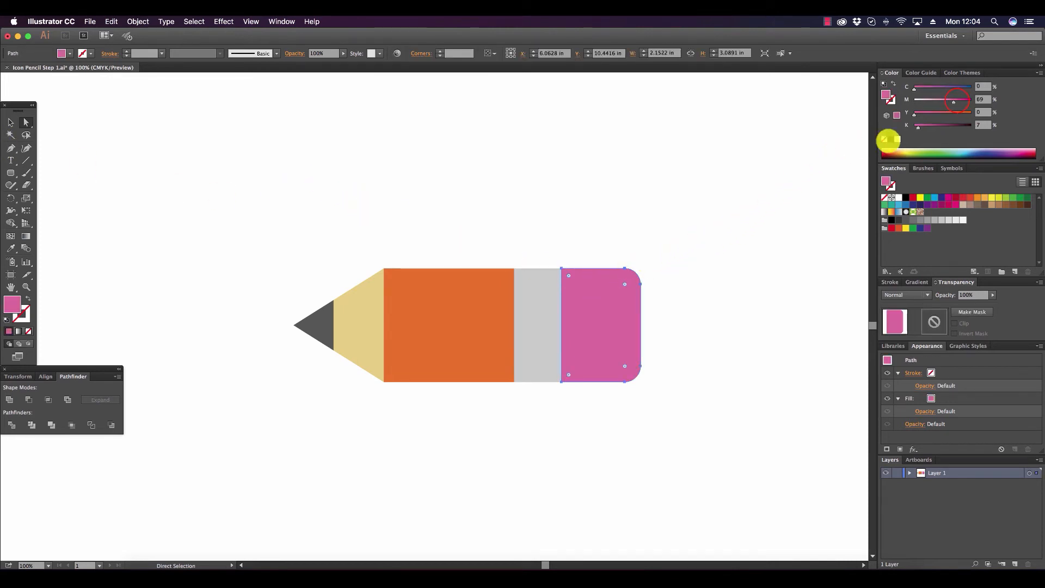
click(957, 100)
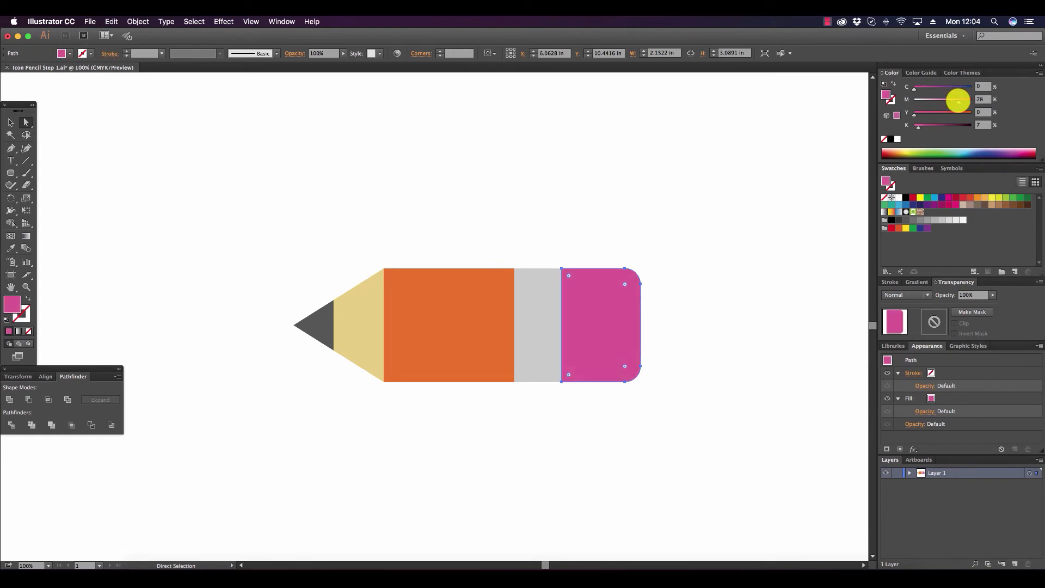
click(636, 195)
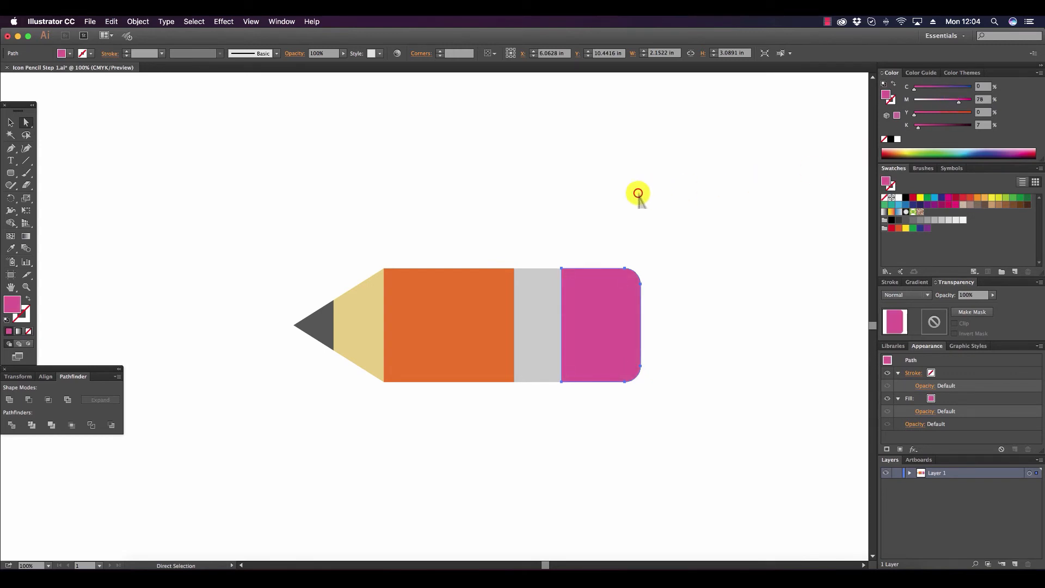
key(v)
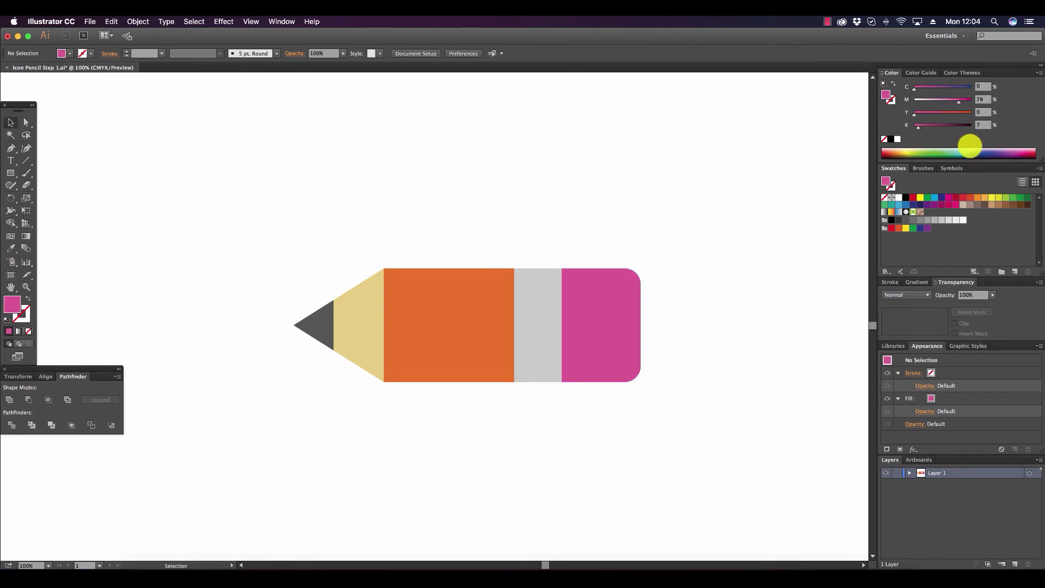
Draw a straight horizontal Pen line with no fill and a white stroke from the pencil tip to just beyond the eraser.
click(883, 198)
click(23, 317)
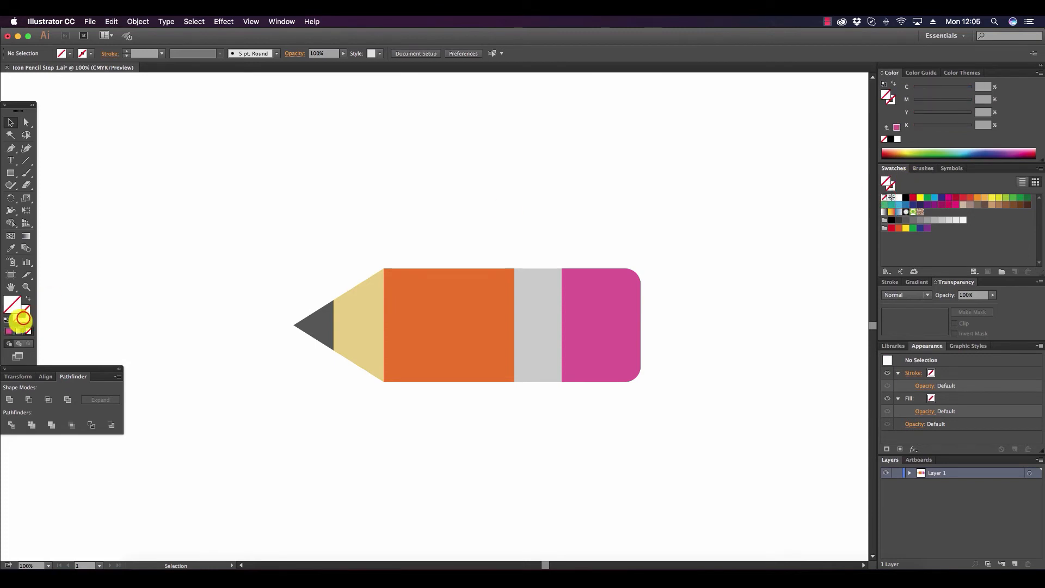
click(898, 197)
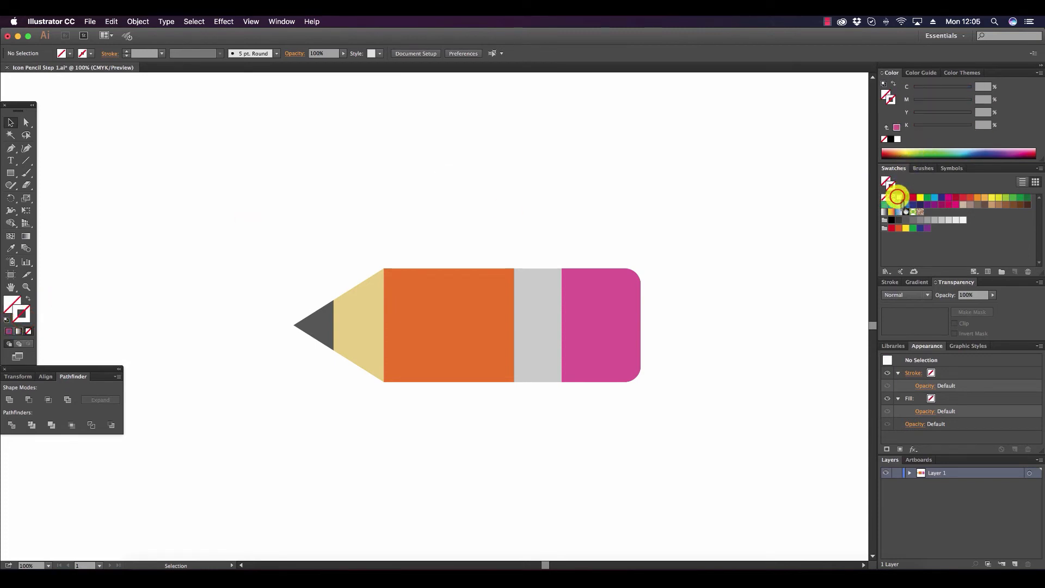
click(897, 197)
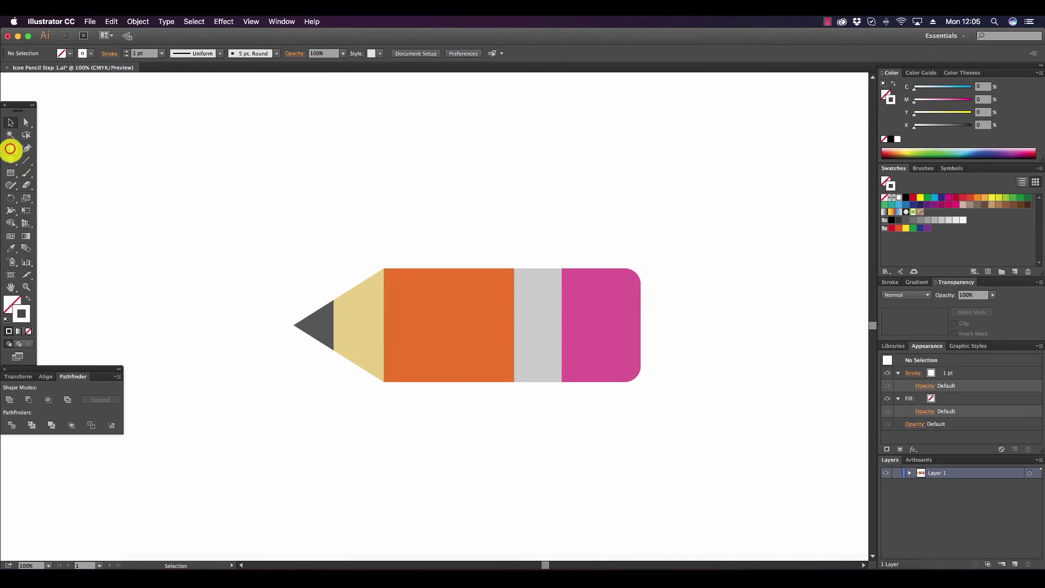
click(10, 148)
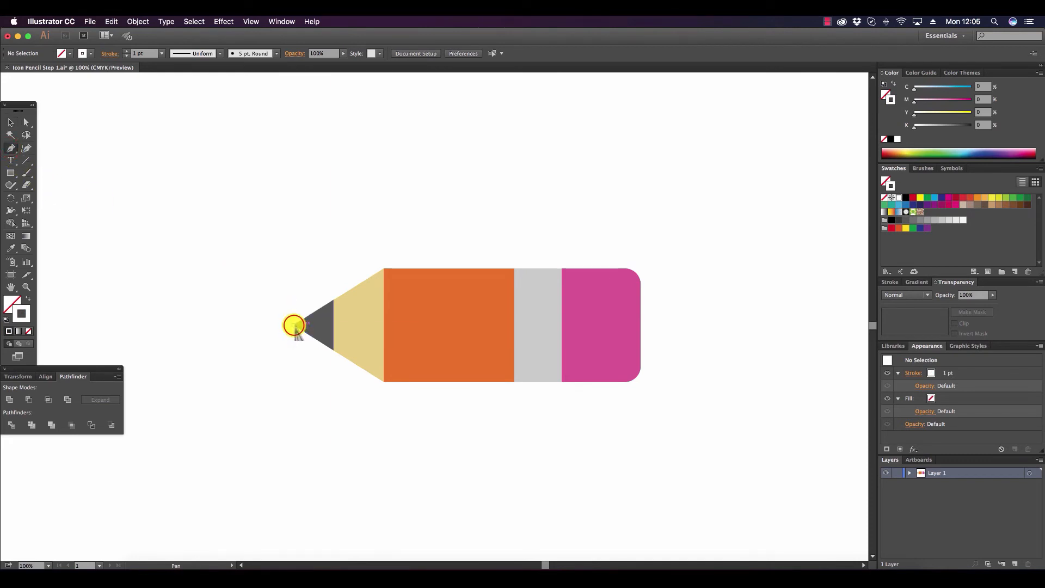
click(294, 325)
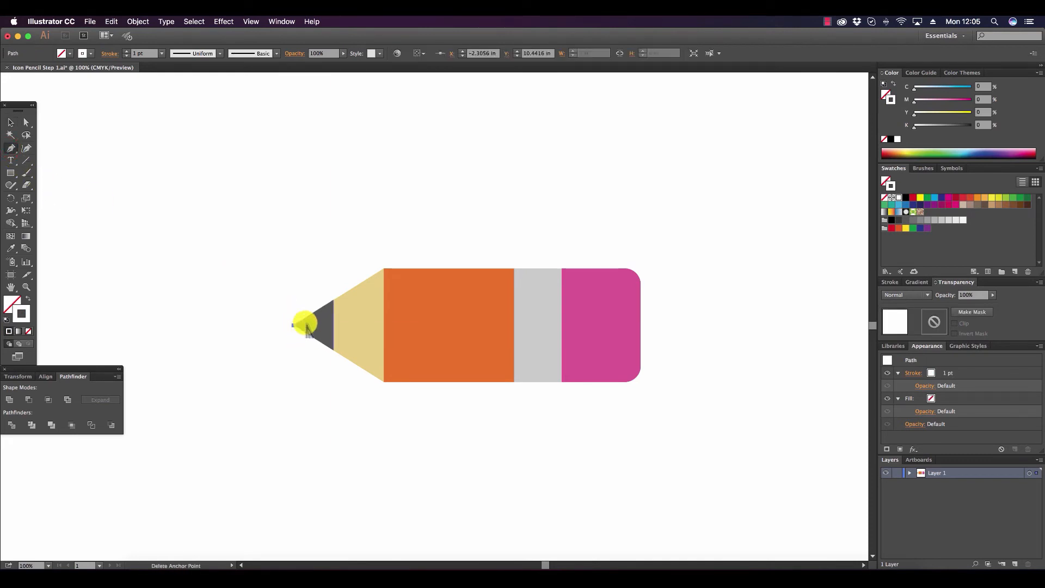
click(652, 325)
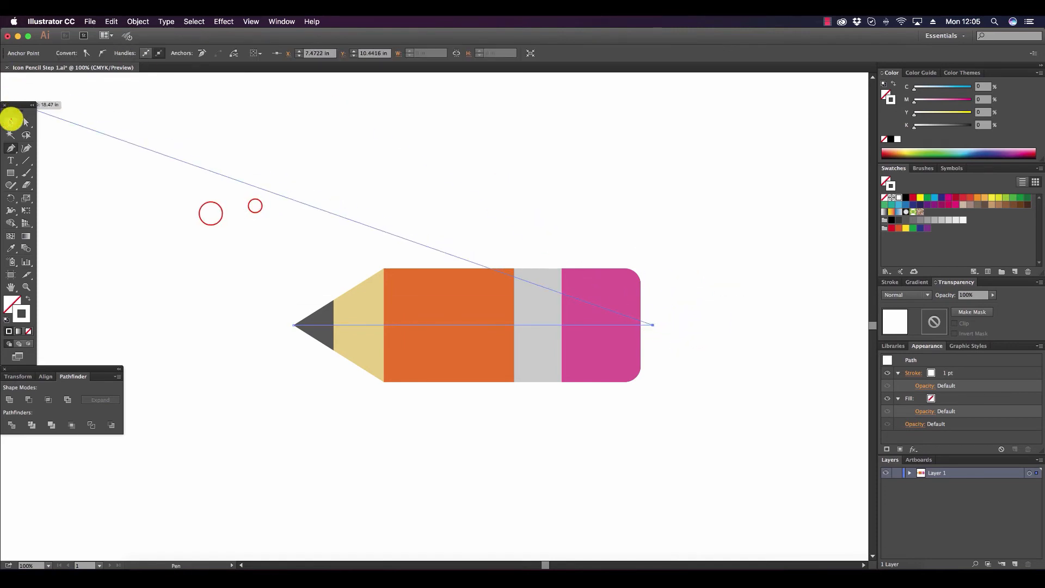
Divide the whole pencil along the horizontal line with the Pathfinder Divide operation and clear the selection.
click(10, 122)
click(334, 224)
mouse_move(211, 213)
mouse_down()
mouse_move(751, 436)
mouse_move(737, 423)
mouse_up()
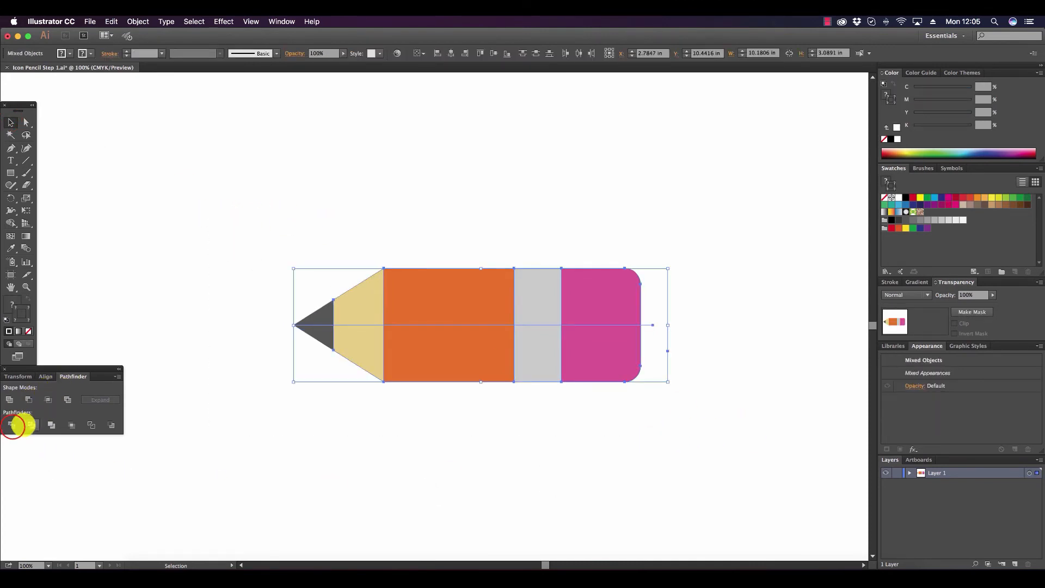
click(12, 425)
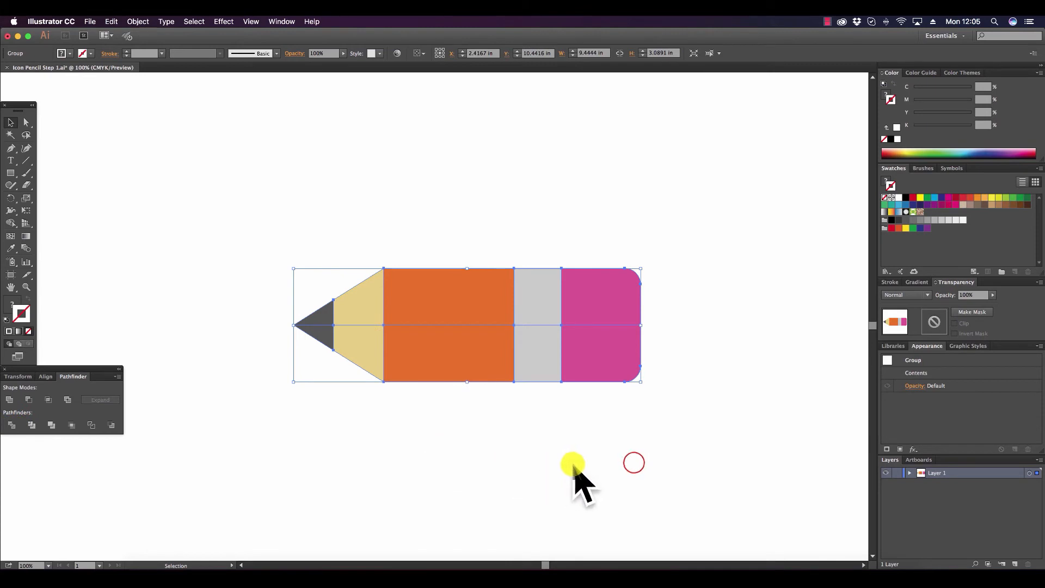
click(639, 464)
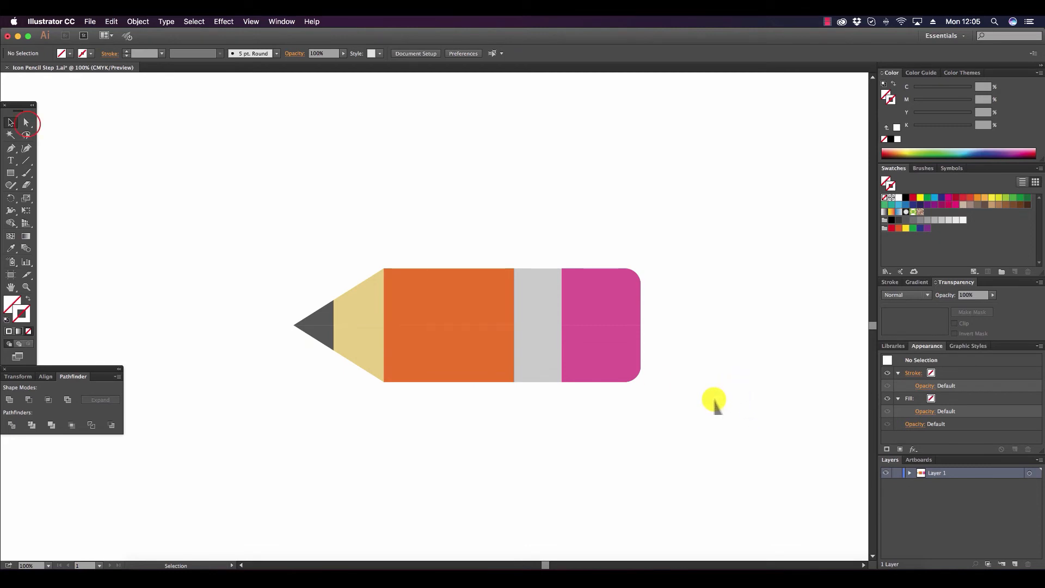
Darken the lower half of the gray pencil tip to K=92 and clear the selection.
click(26, 123)
click(386, 335)
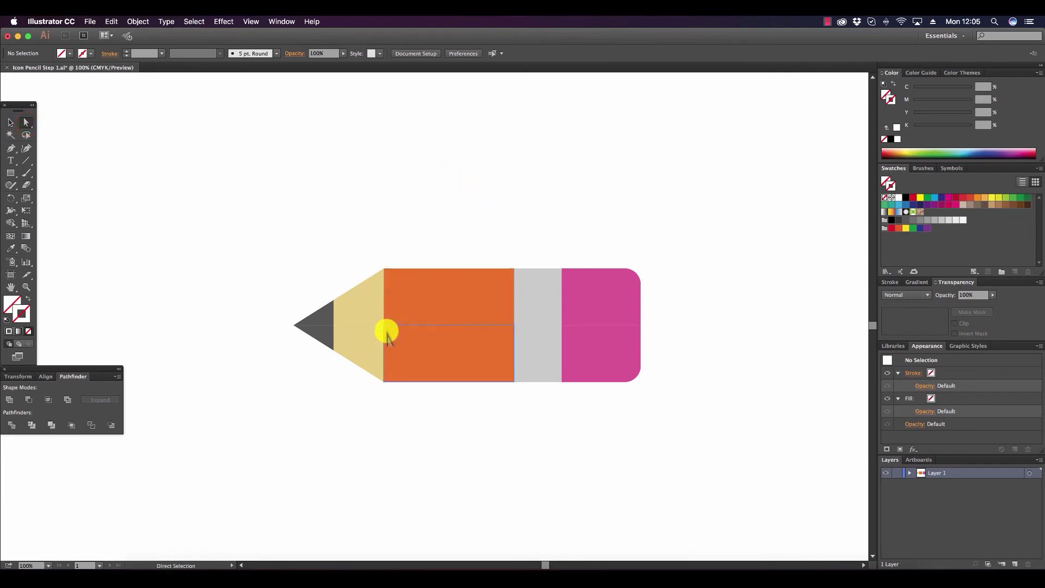
click(322, 333)
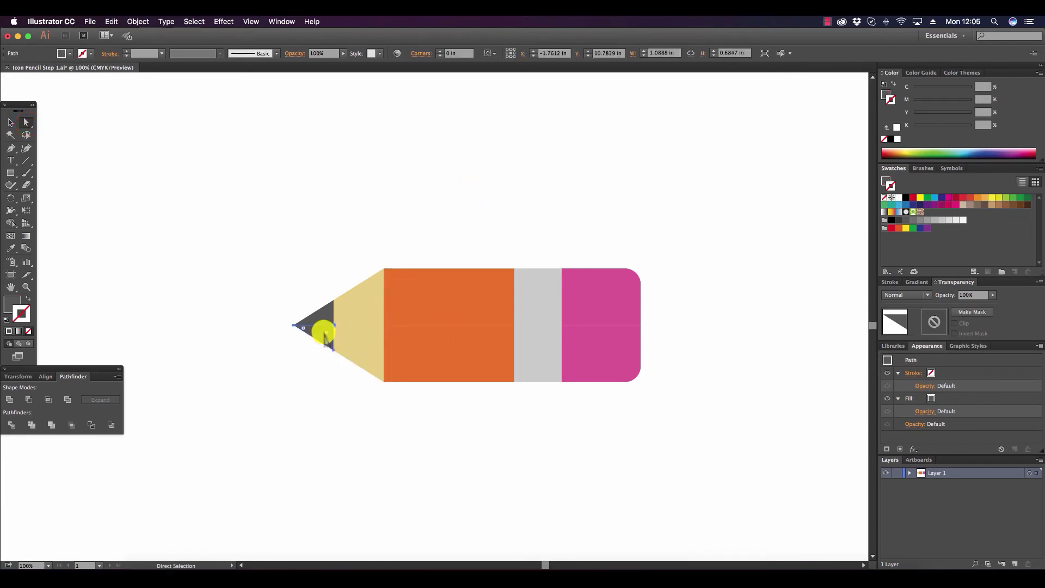
click(11, 304)
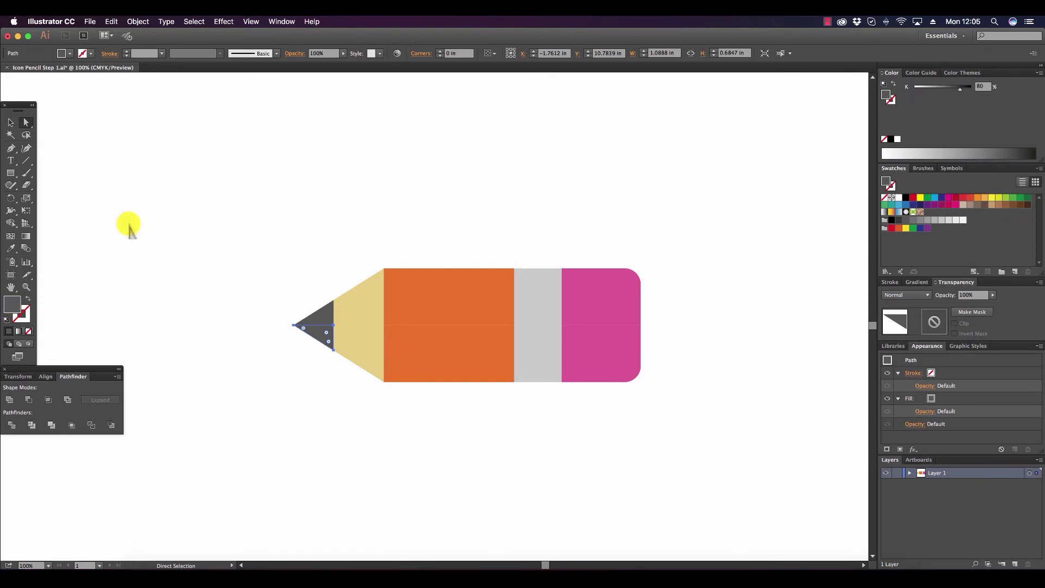
drag(960, 89, 961, 89)
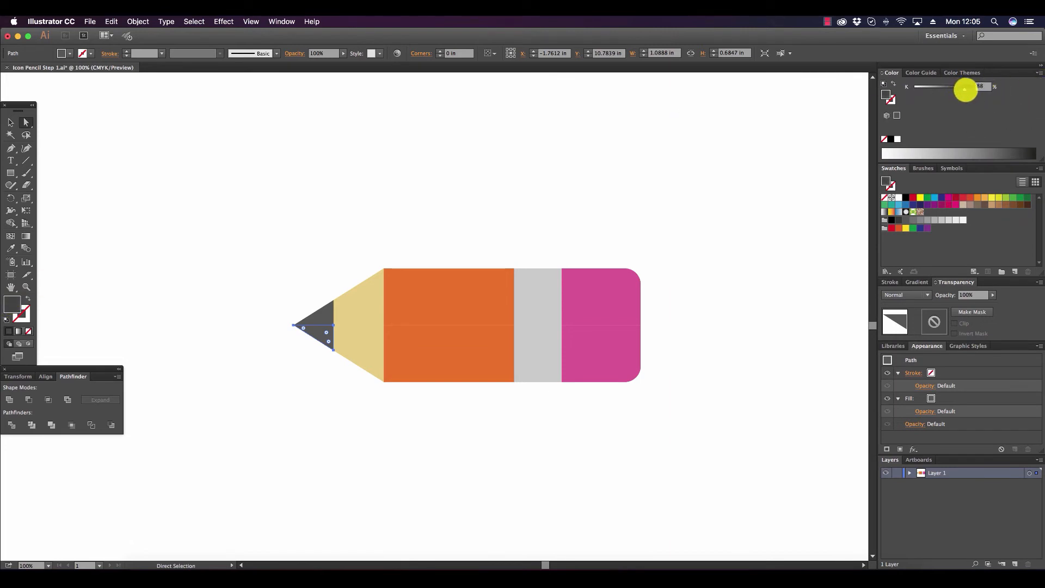
drag(966, 90, 967, 89)
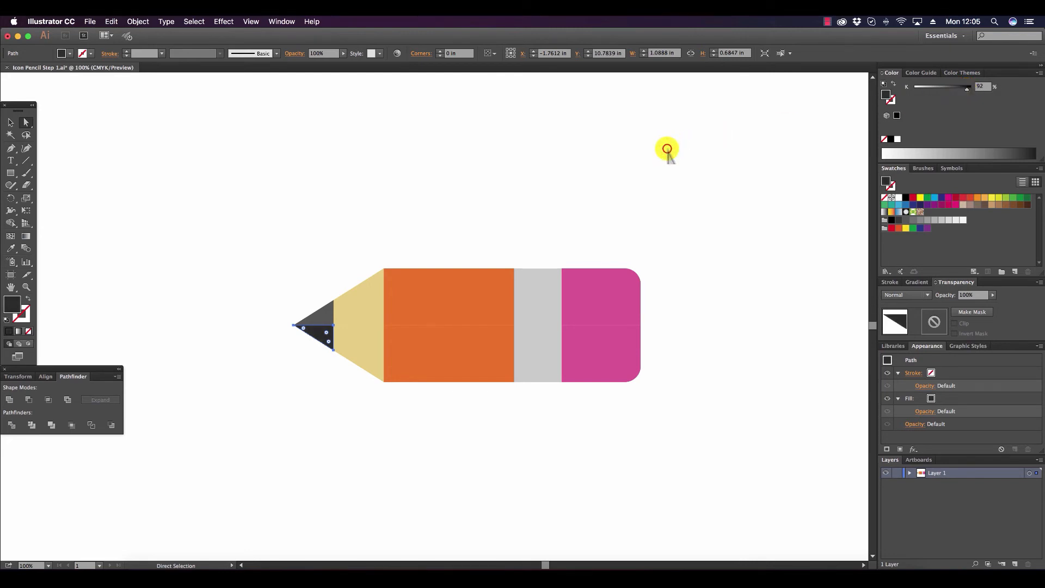
click(669, 154)
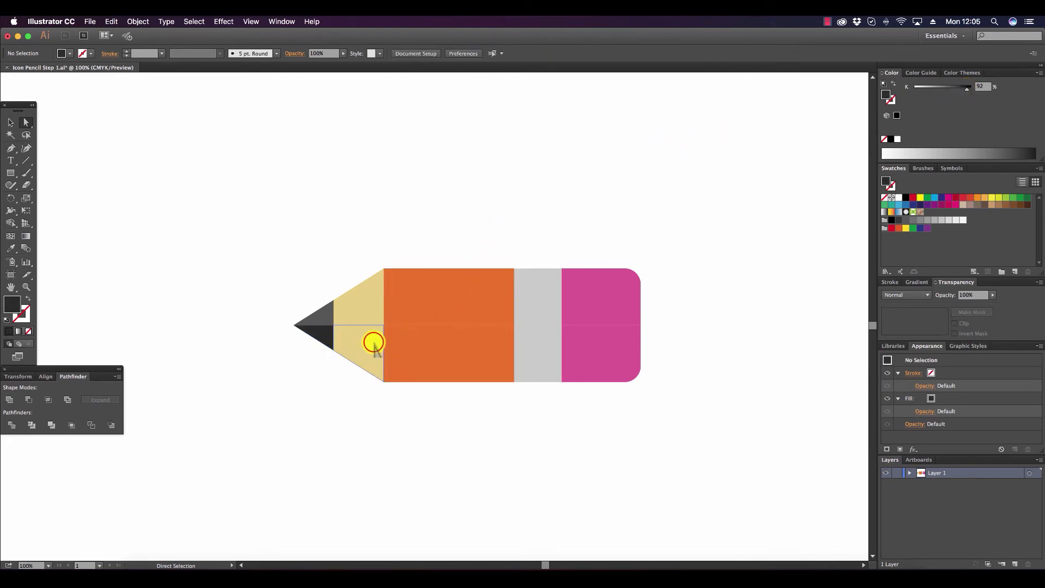
Darken the lower half of the tan wood section to K=32 and the lower half of the orange body to K=23.
click(373, 342)
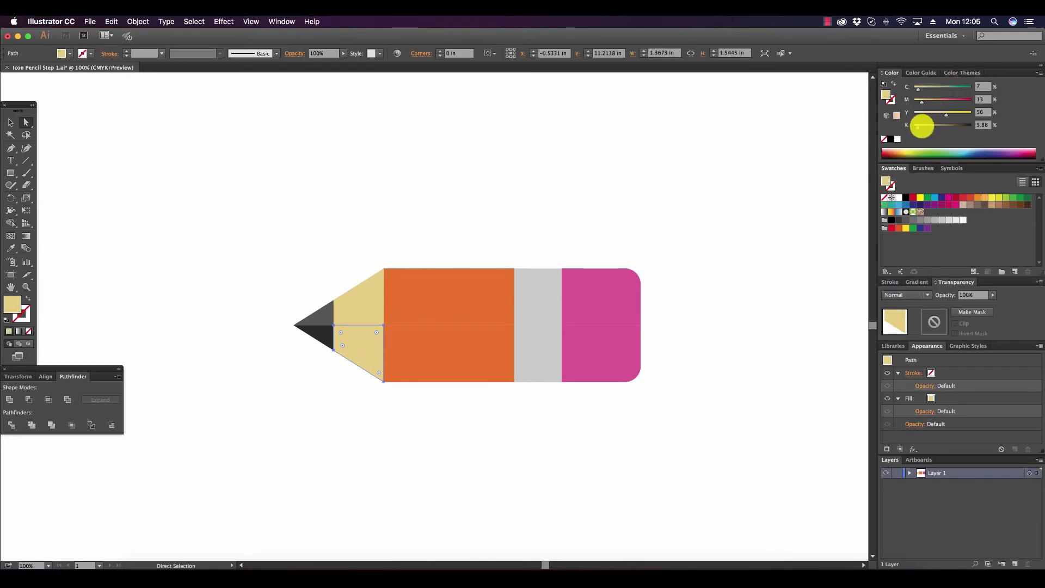
click(921, 126)
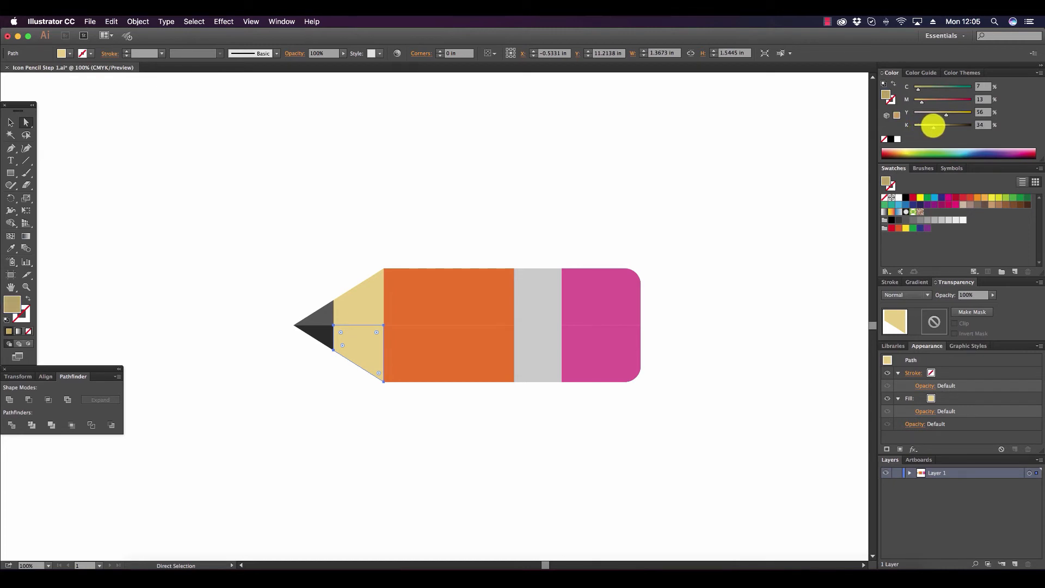
drag(934, 126, 934, 125)
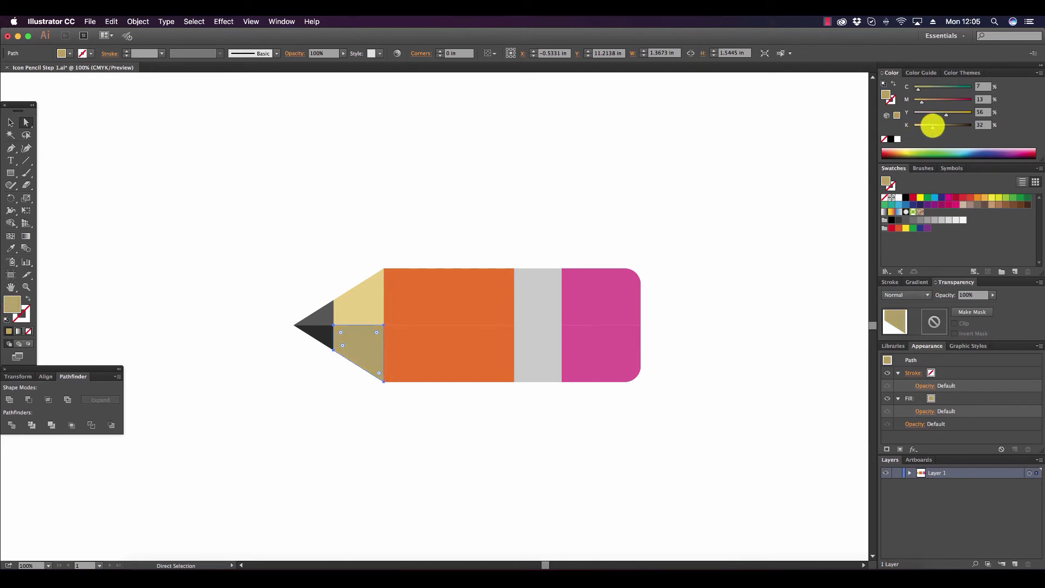
click(452, 354)
click(919, 126)
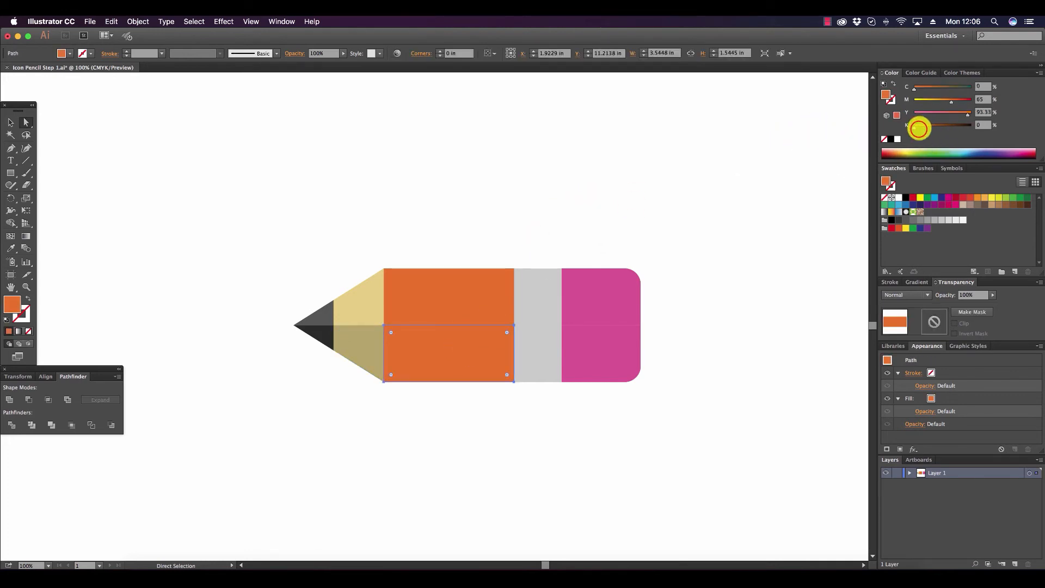
drag(919, 129, 926, 130)
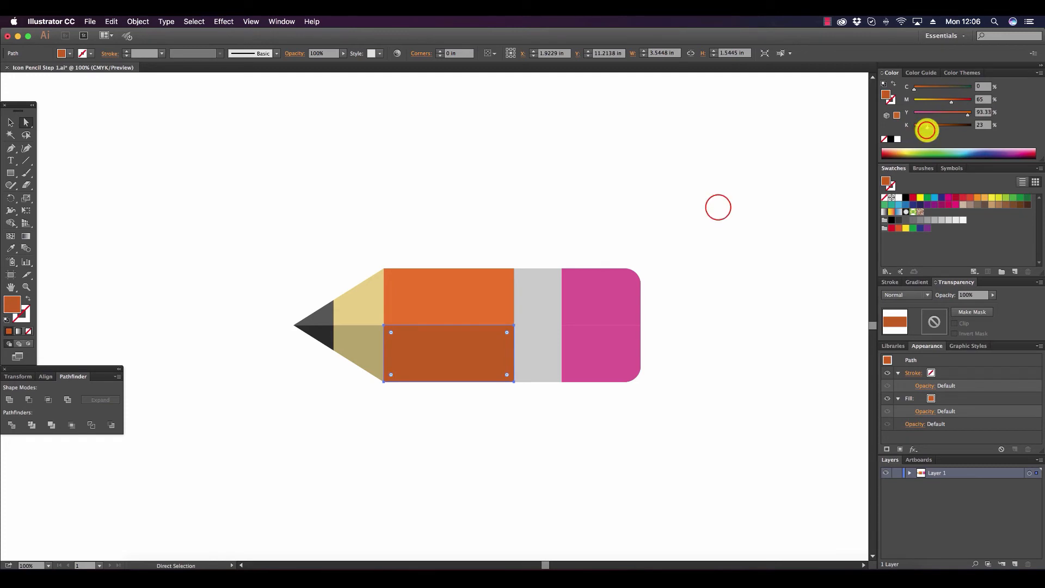
click(703, 215)
Darken the lower half of the light gray band to K=44 and the lower half of the pink eraser to K=28.
click(536, 356)
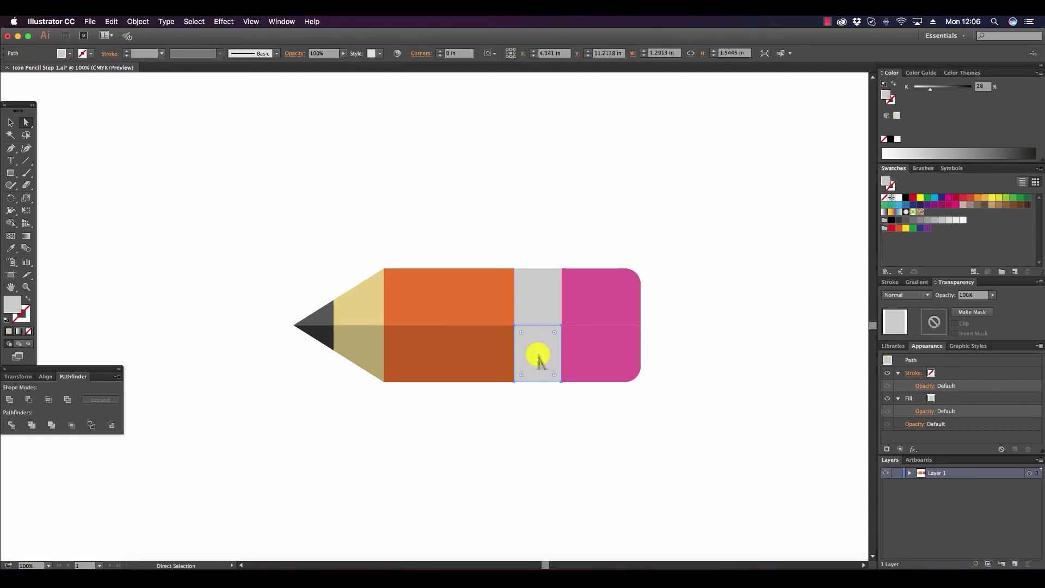
drag(930, 89, 942, 88)
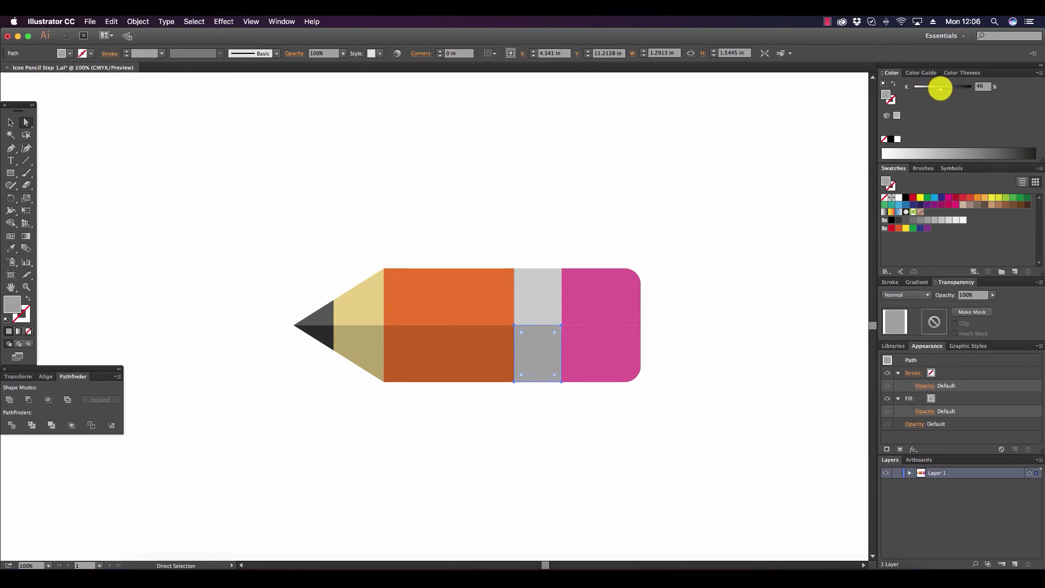
drag(939, 88, 939, 89)
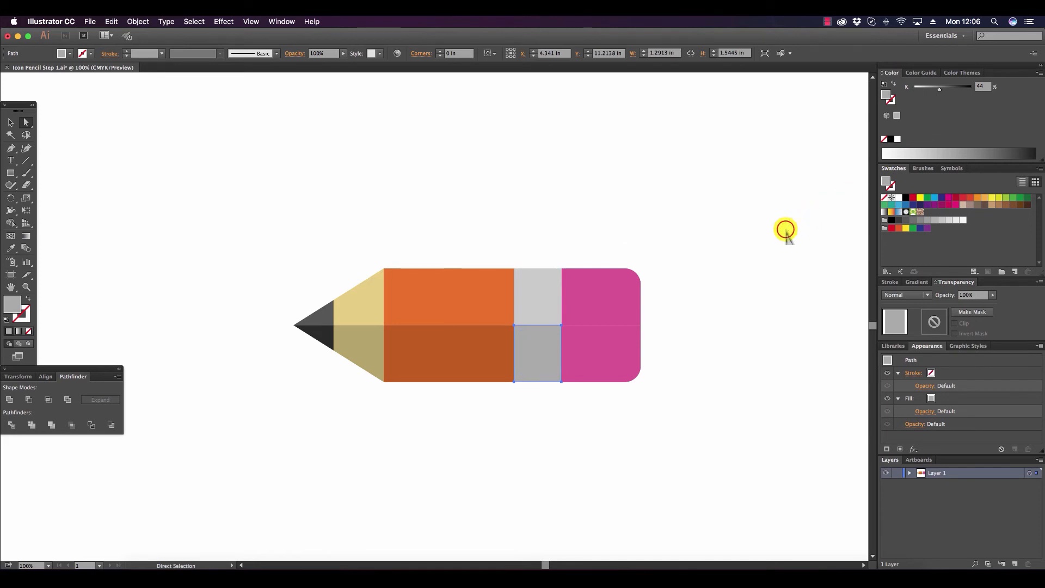
click(630, 351)
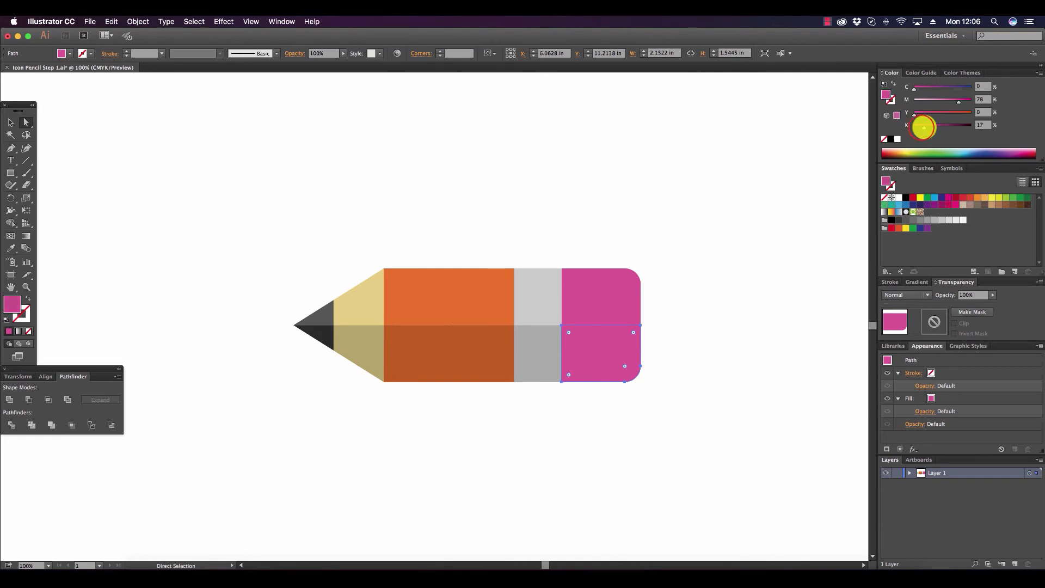
drag(928, 128, 928, 128)
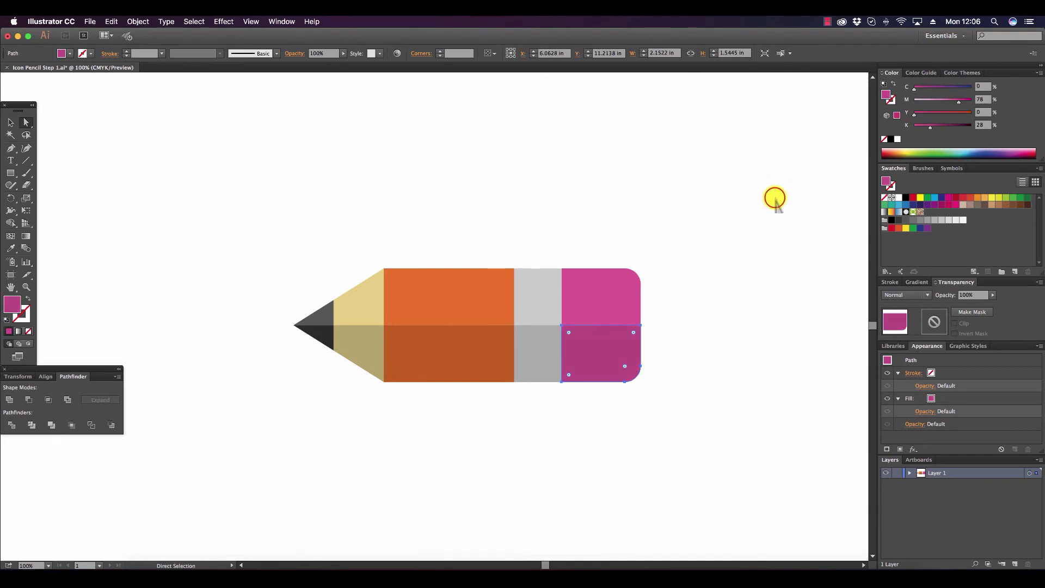
Rotate the whole pencil counterclockwise to a diagonal with its tip pointing down-left, and clear the selection.
key(v)
drag(718, 401, 207, 238)
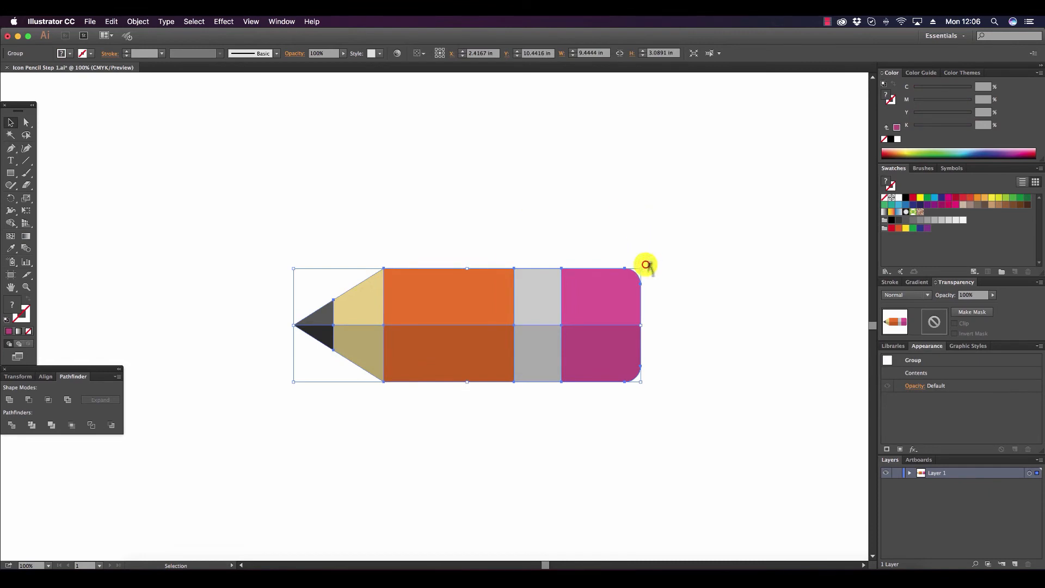
mouse_move(646, 265)
mouse_down()
mouse_move(637, 218)
mouse_move(558, 146)
mouse_move(599, 171)
mouse_move(590, 152)
mouse_up()
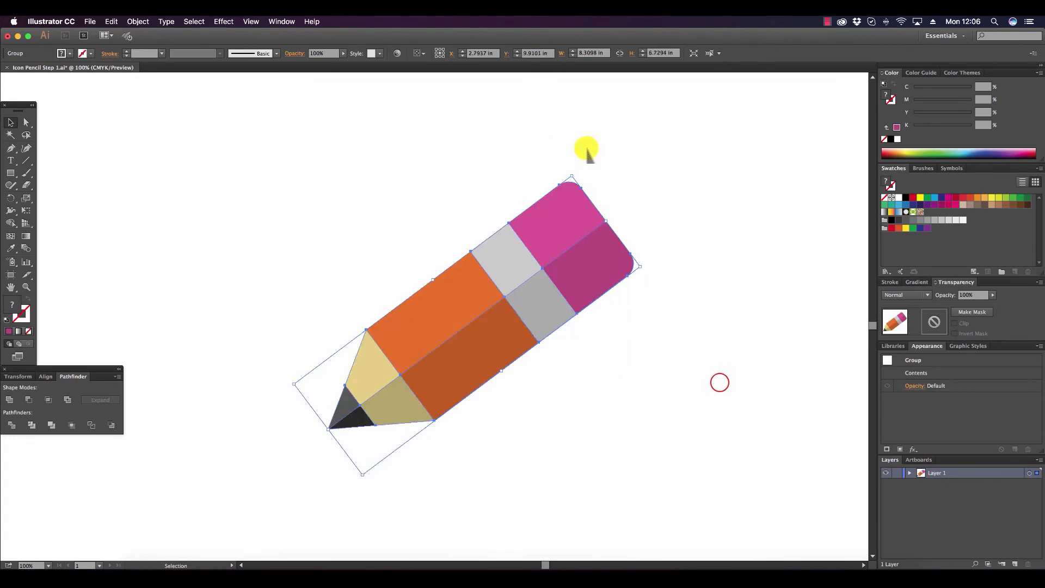
click(720, 385)
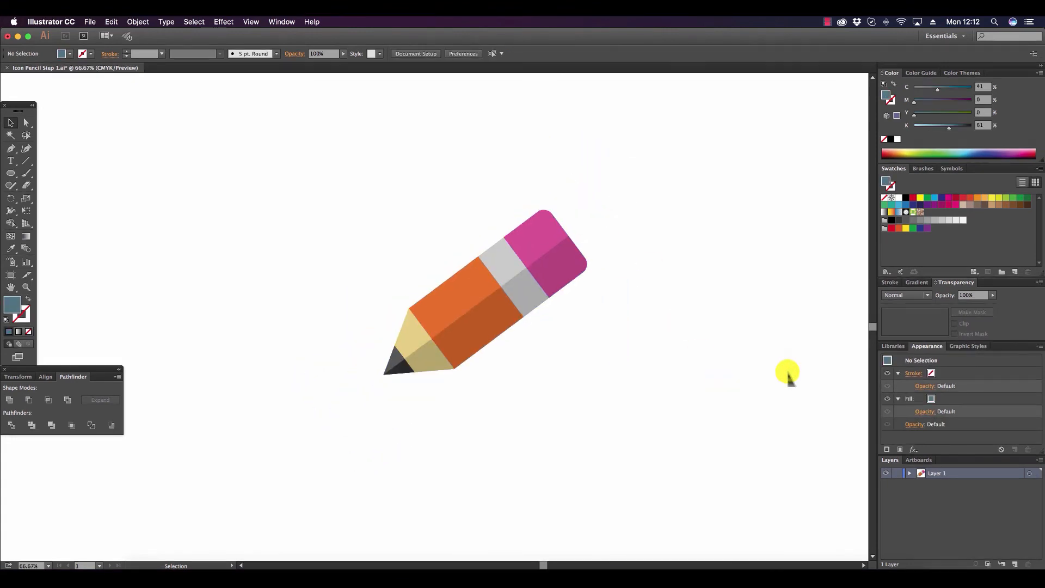
Draw a slate-blue circle about 11.83 in wide around the pencil and send it to the back.
click(7, 172)
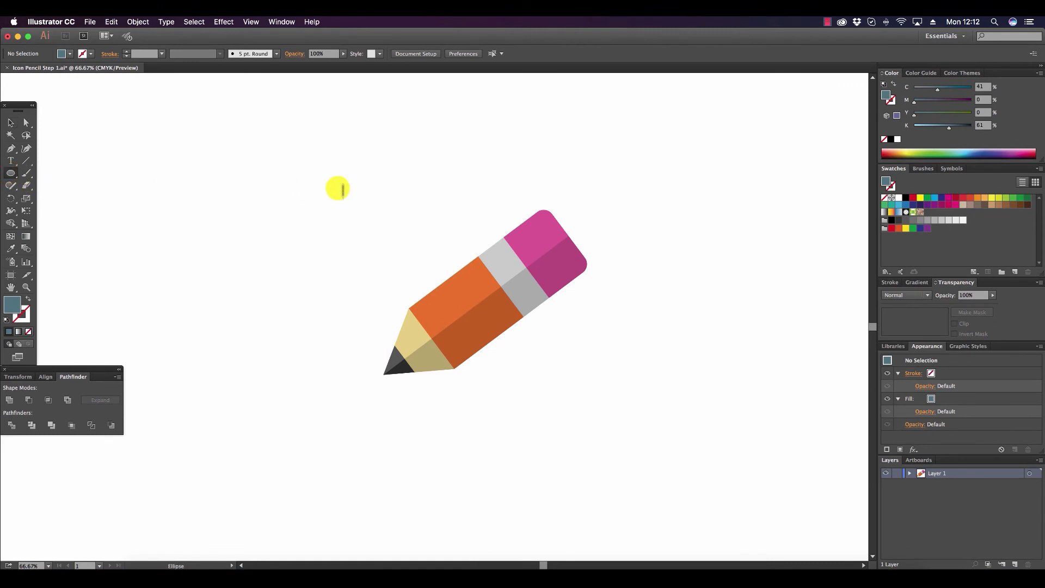
drag(333, 158, 623, 307)
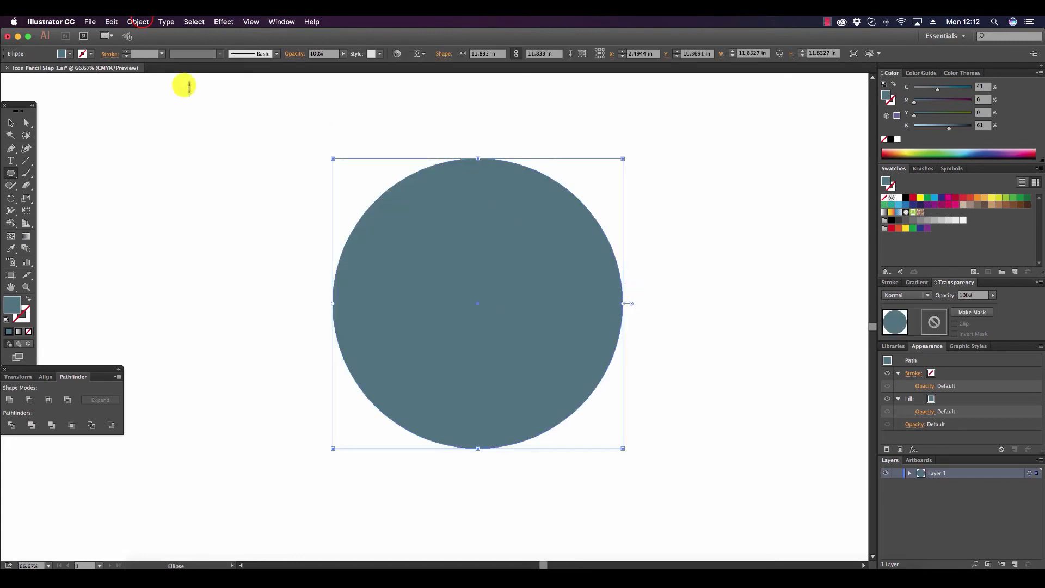
click(139, 21)
mouse_move(174, 42)
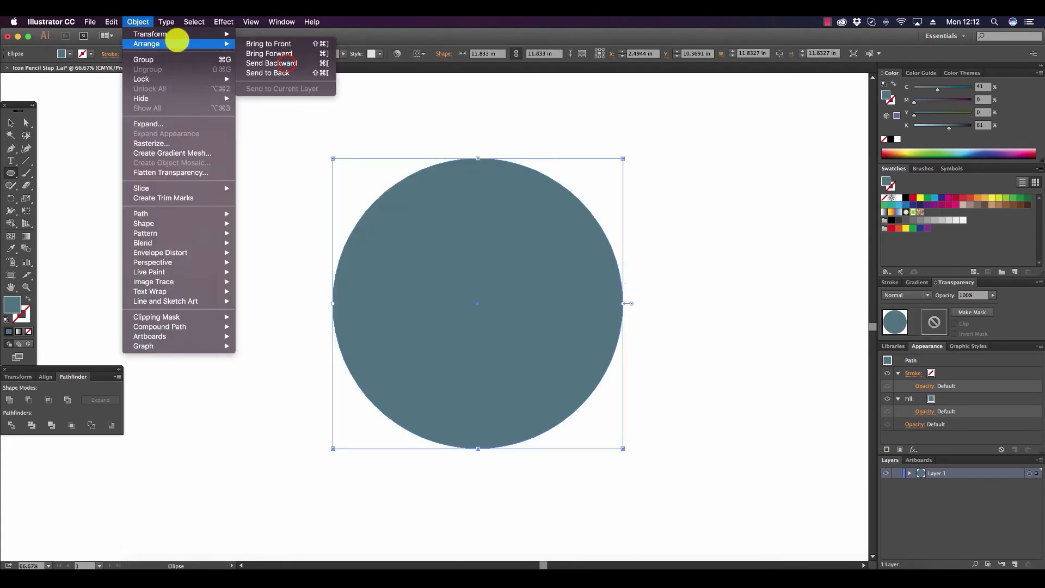
click(287, 72)
click(10, 122)
click(245, 110)
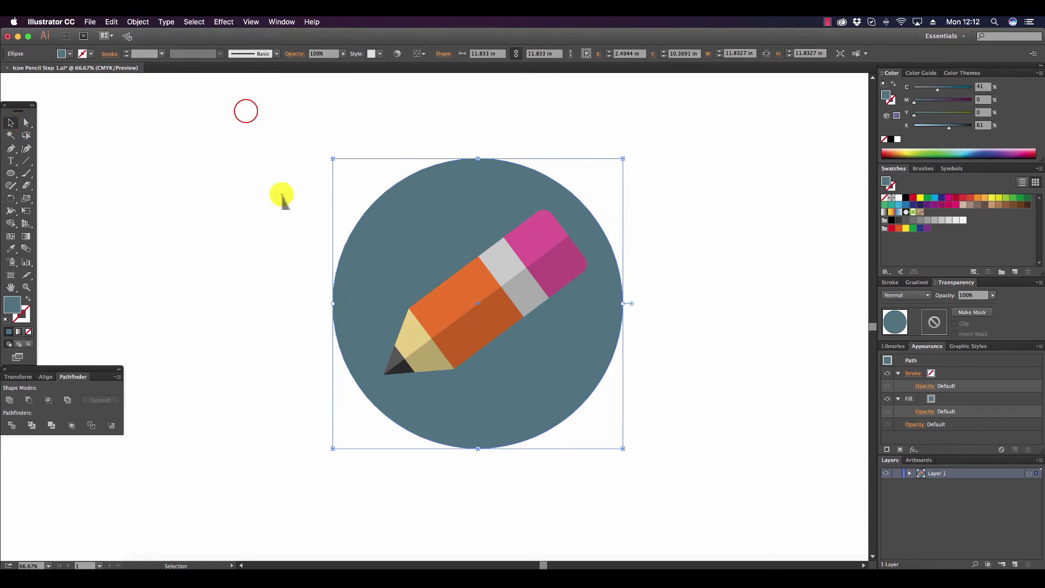
Select the circle and the pencil together and align their centres horizontally.
mouse_move(405, 204)
mouse_down()
mouse_move(579, 376)
mouse_move(611, 393)
mouse_up()
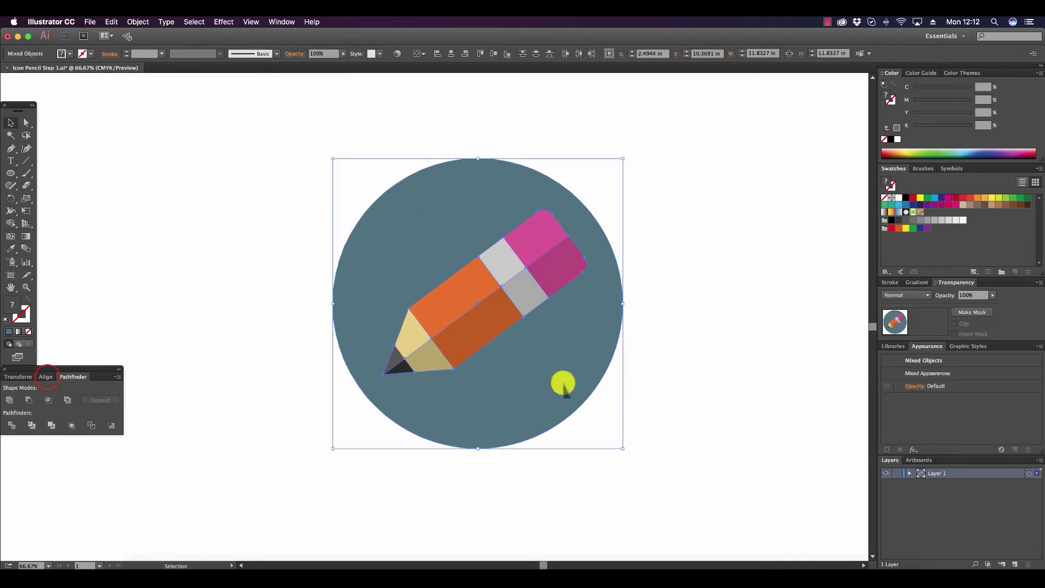
click(46, 376)
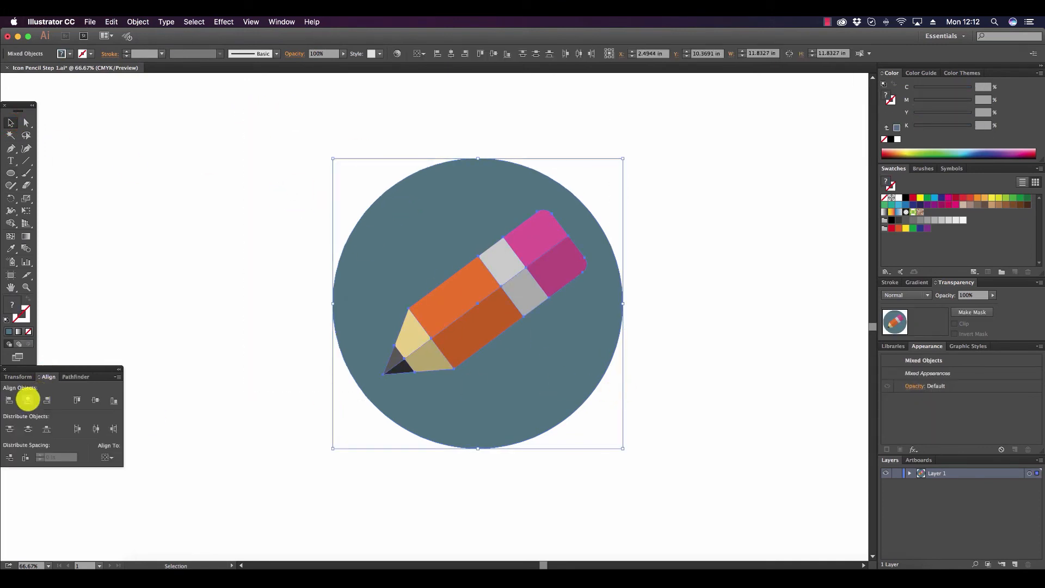
click(27, 400)
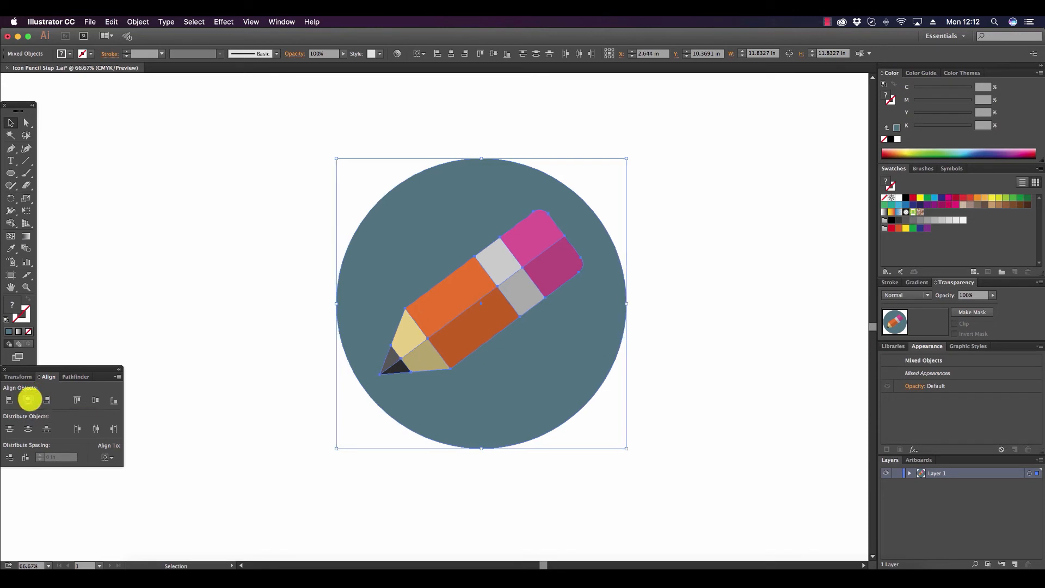
Clear the selection and paste the copied slate-blue shadow shape onto the artboard.
click(229, 237)
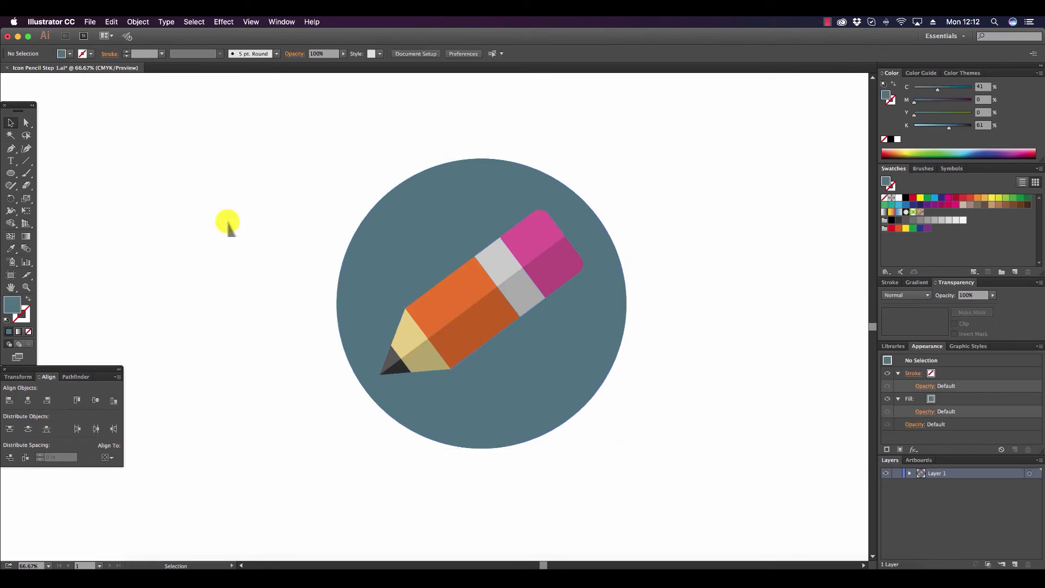
click(114, 21)
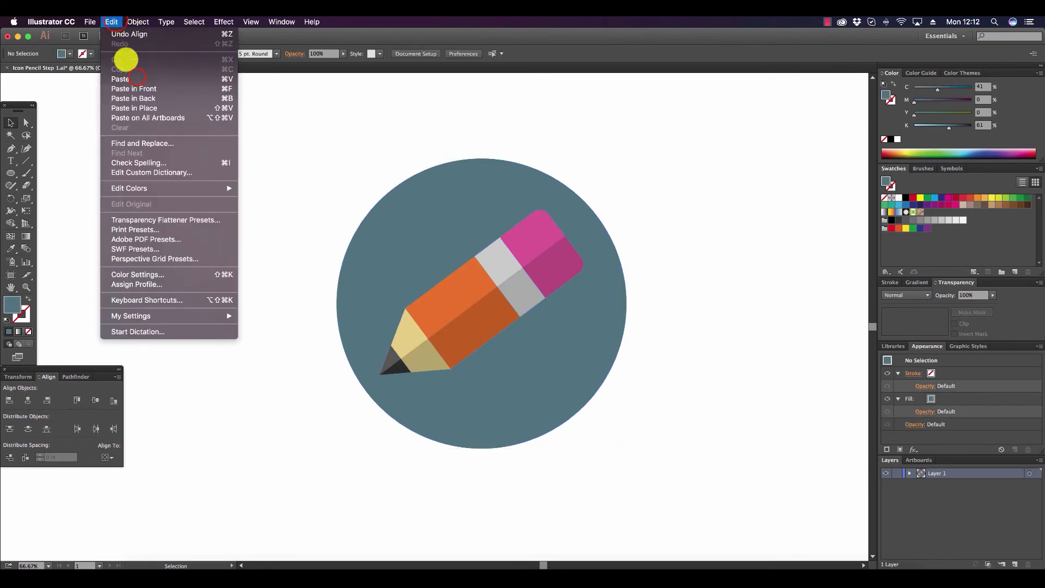
click(706, 345)
key(super+v)
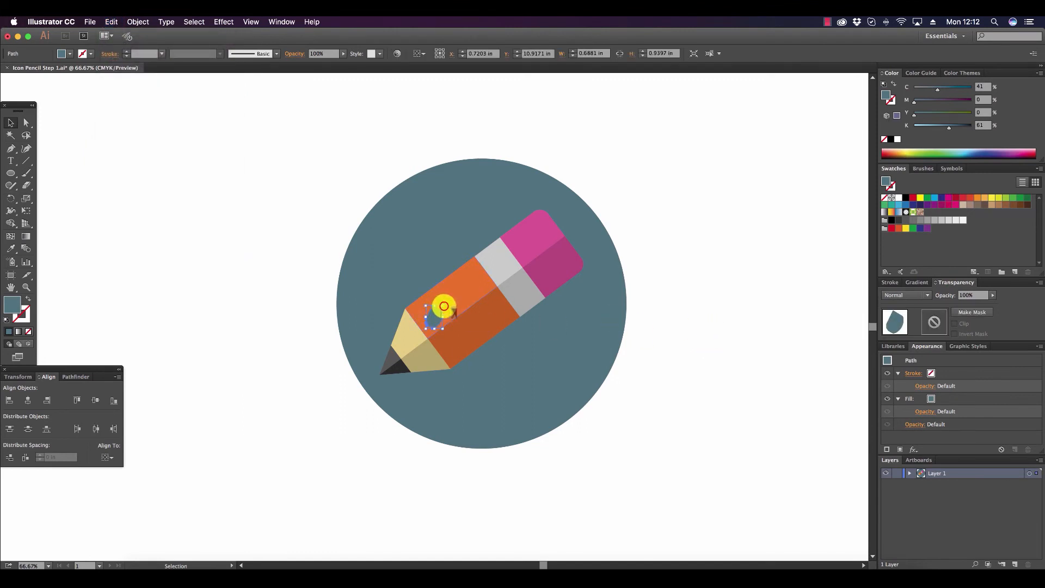
Enlarge the pasted shadow shape to about 7.87 by 10.75 in and place it over the pencil as an angle guide.
mouse_move(443, 306)
mouse_down()
mouse_move(571, 178)
mouse_move(631, 138)
mouse_up()
drag(517, 197, 627, 390)
drag(677, 326, 728, 257)
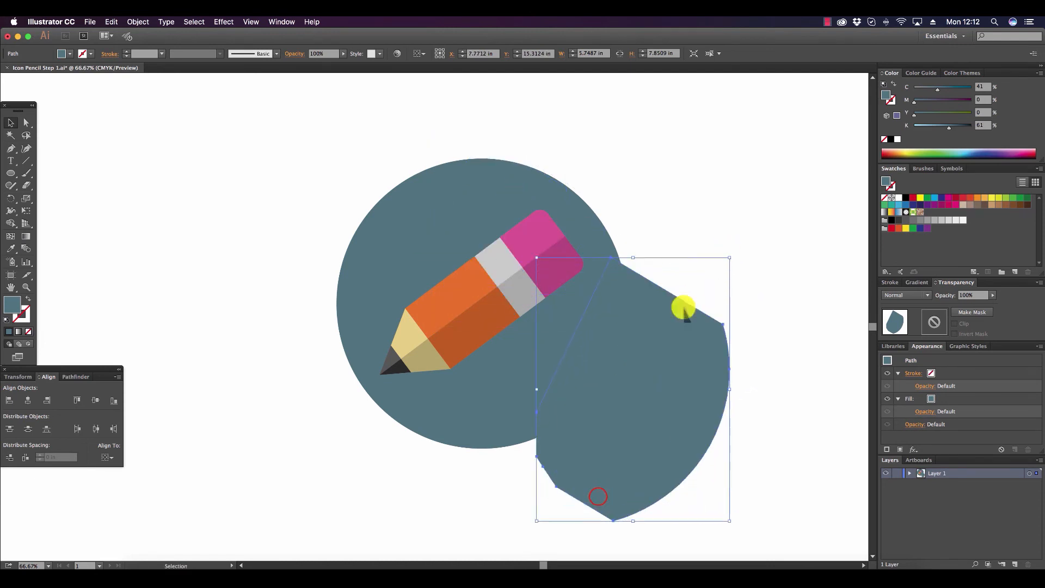
drag(587, 497, 533, 455)
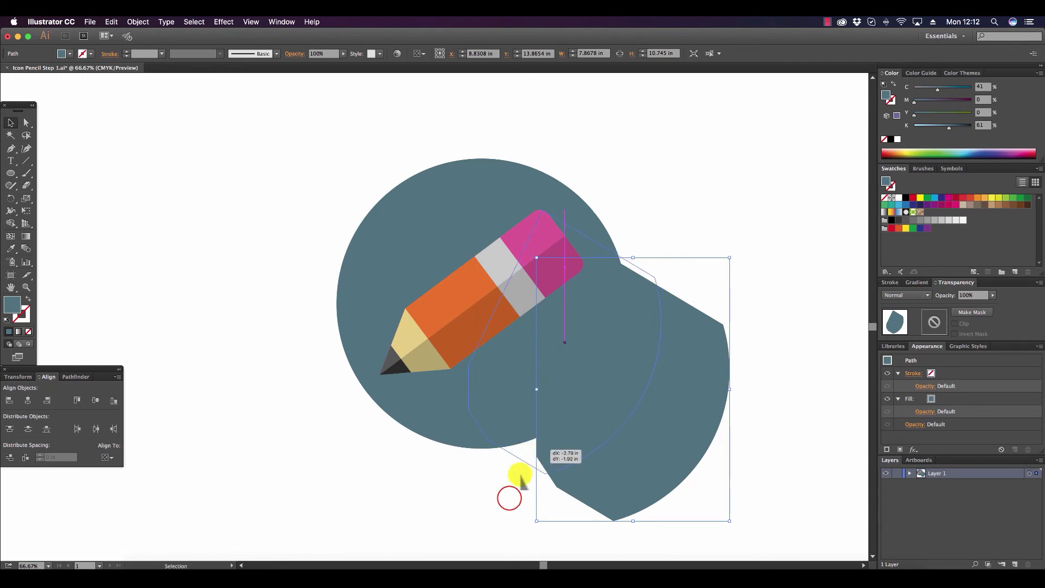
click(508, 497)
Draw a closed four-sided shadow shape with the Pen tool from the pencil tip, past the circle's lower-right edge, to the eraser's upper corner.
click(11, 148)
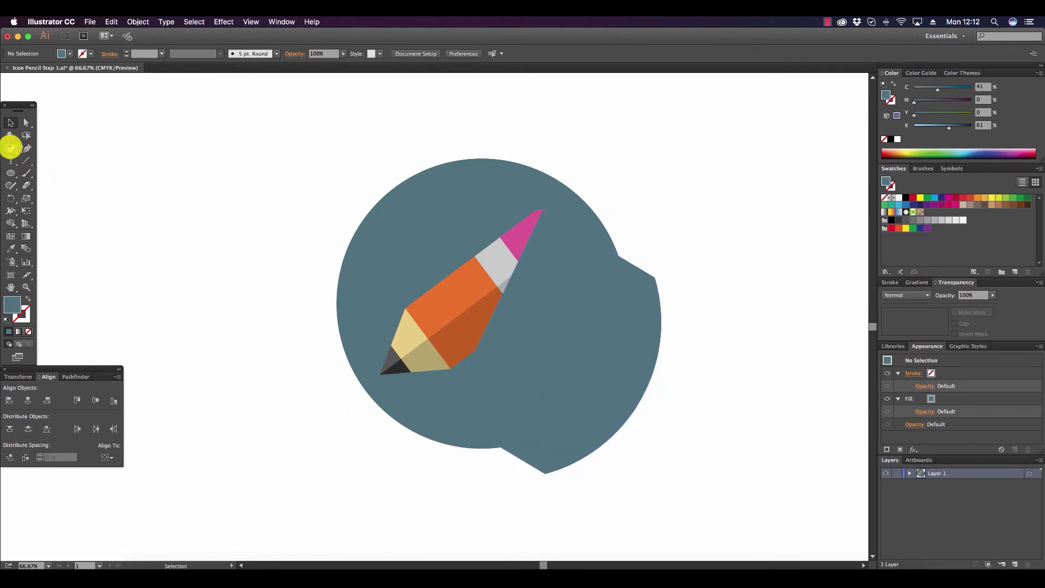
click(382, 375)
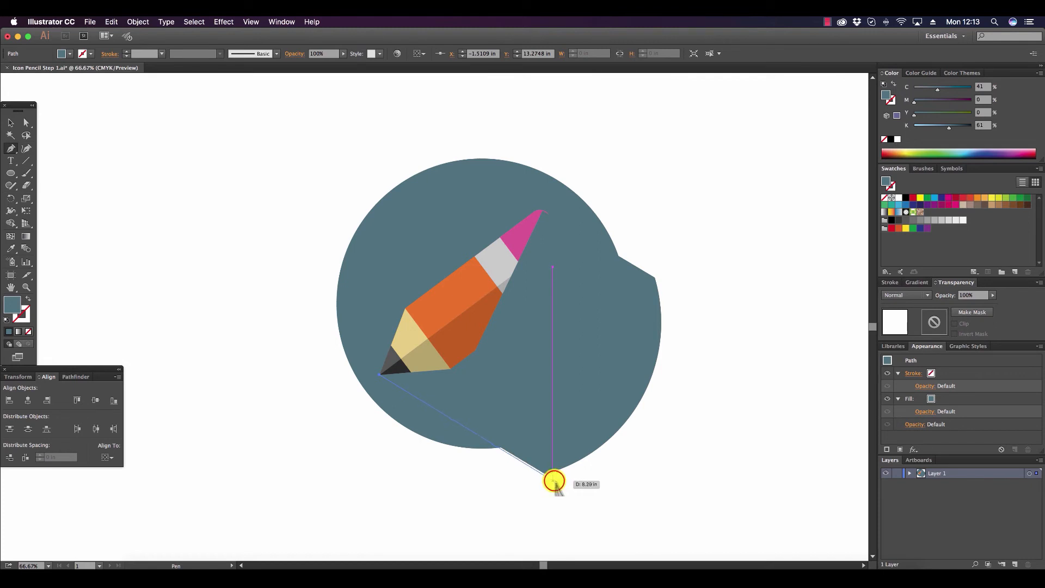
click(554, 481)
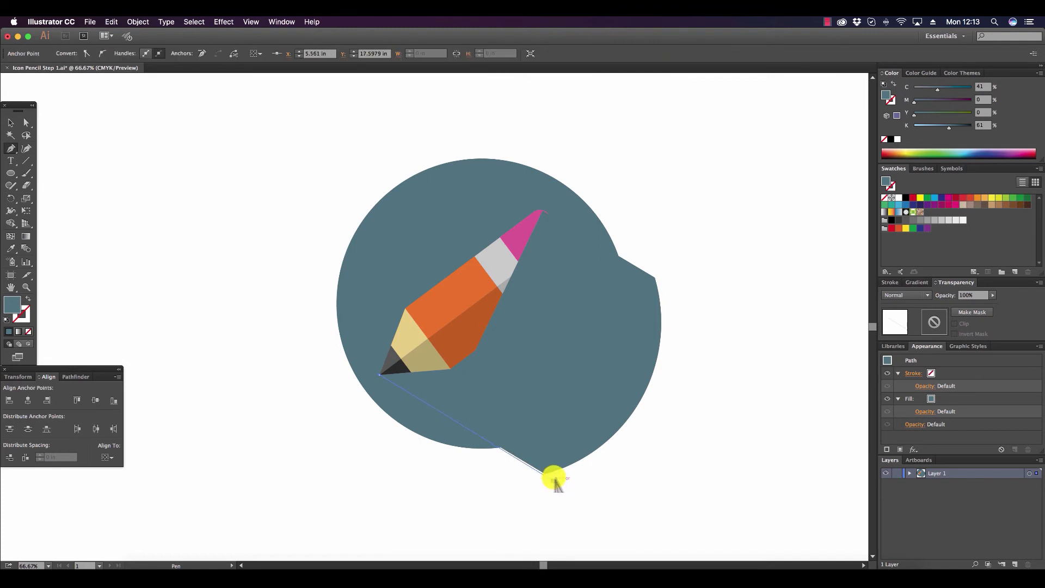
click(677, 293)
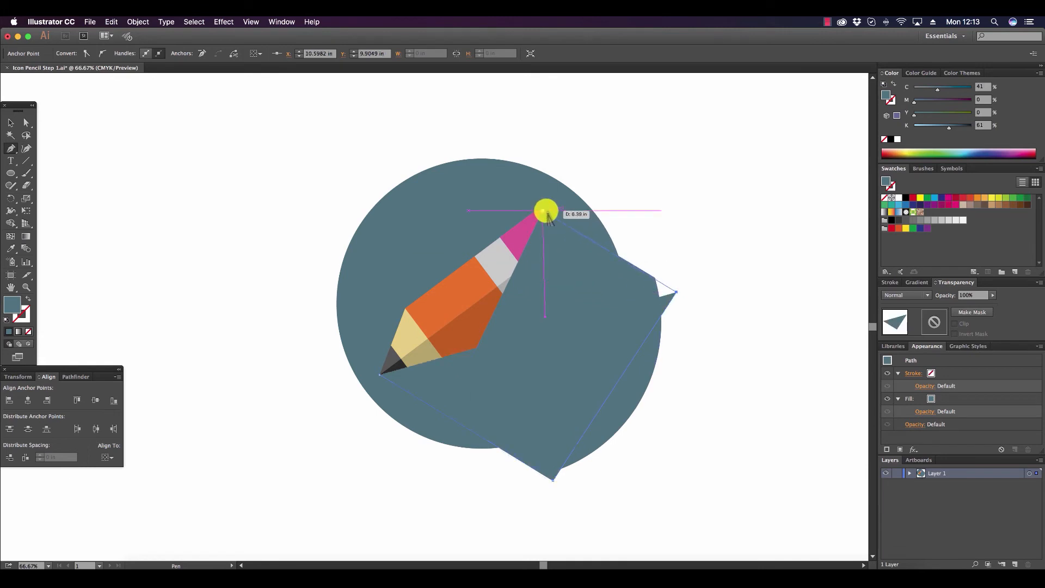
key(super+z)
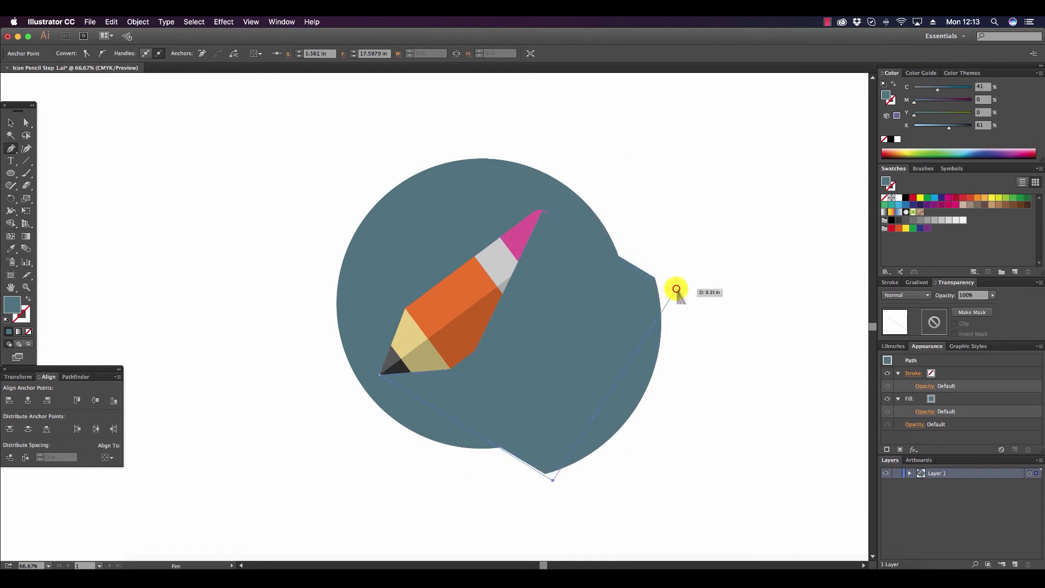
click(676, 288)
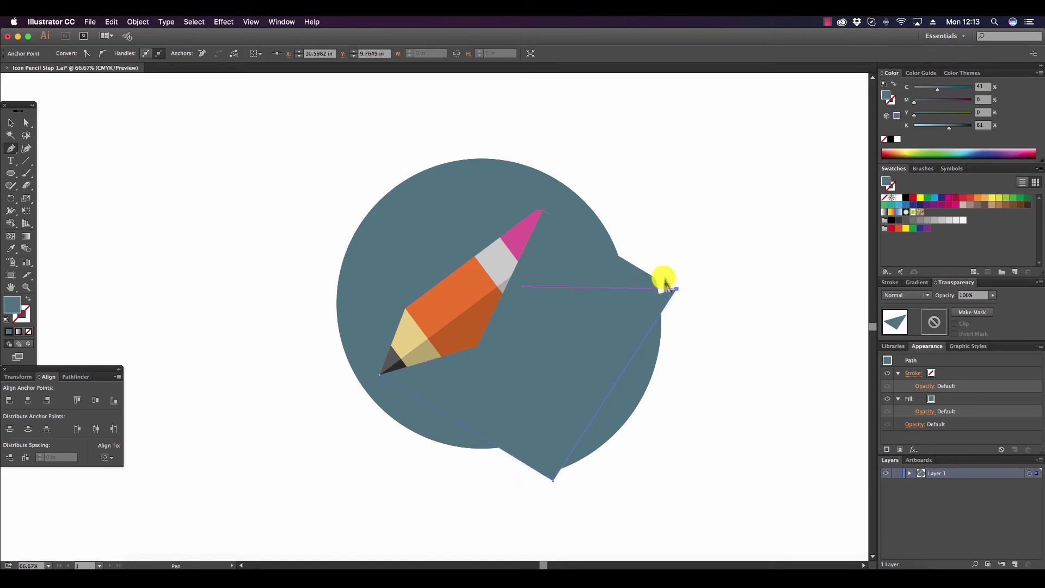
click(545, 213)
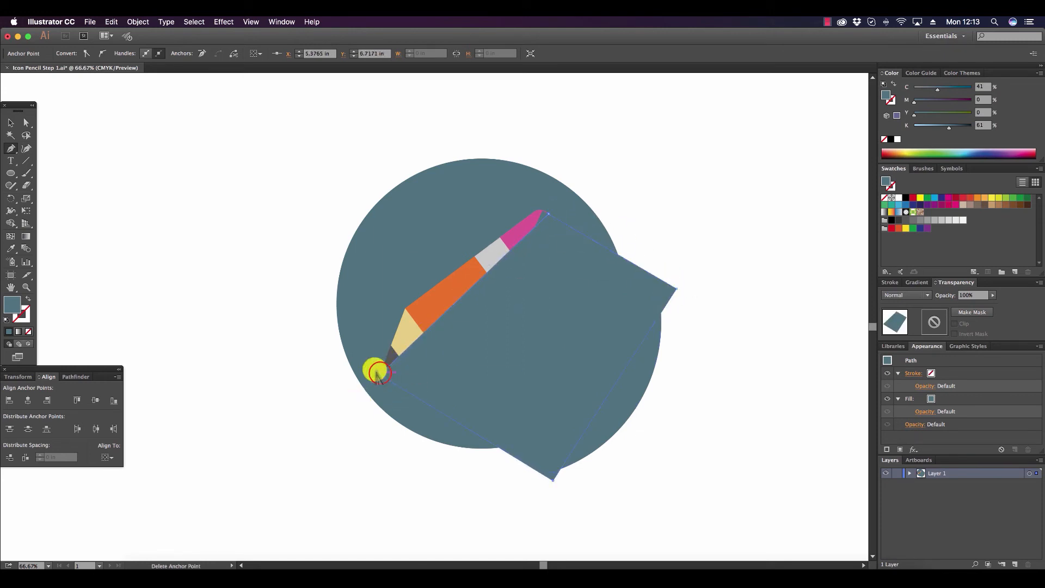
click(377, 373)
Delete the pasted guide shape, leaving the drawn shadow shape in place against the pencil tip and eraser.
click(10, 122)
click(580, 197)
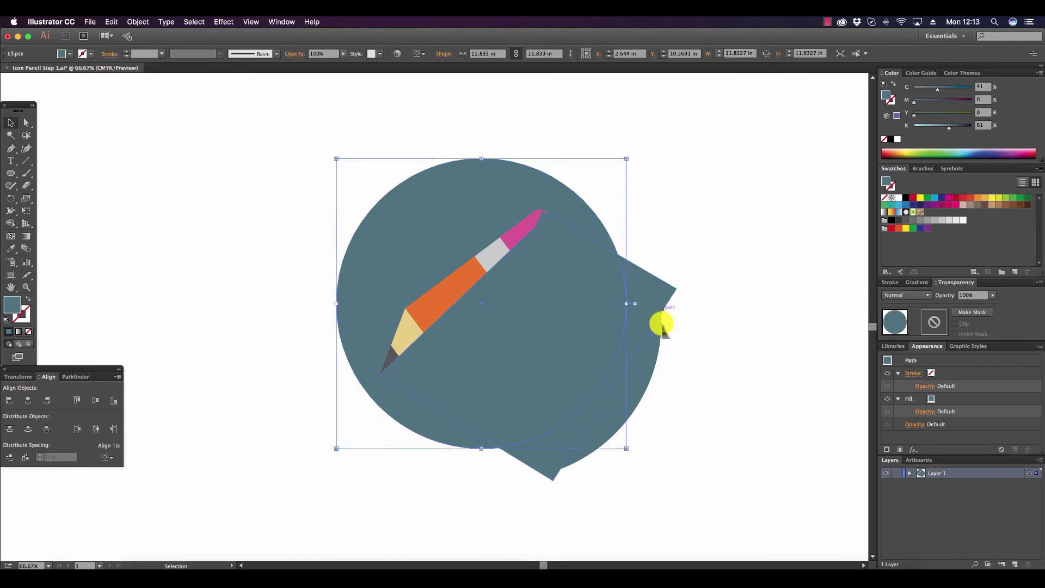
click(580, 284)
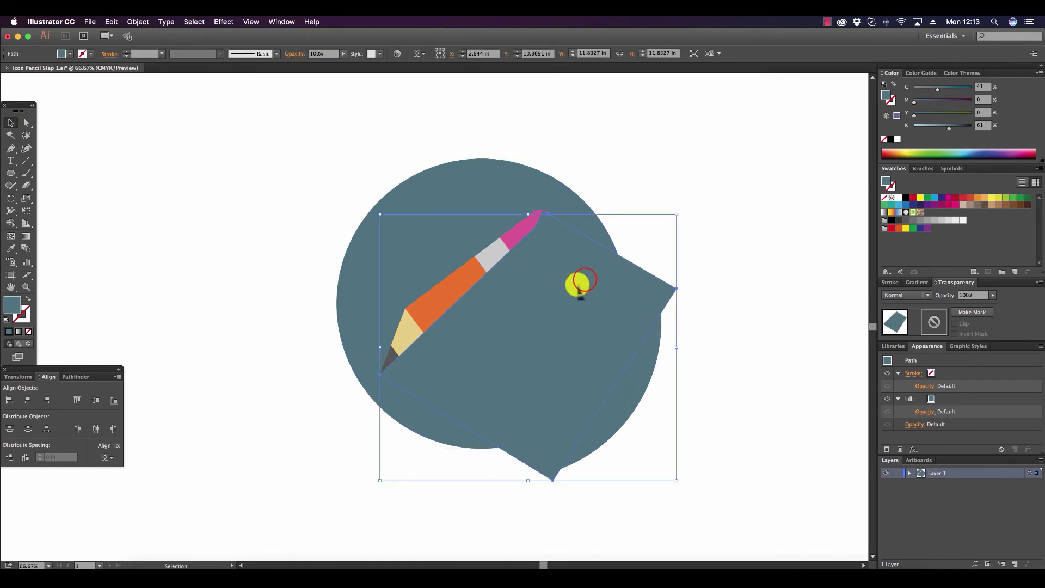
mouse_move(580, 284)
mouse_down()
mouse_move(593, 373)
mouse_move(580, 385)
mouse_up()
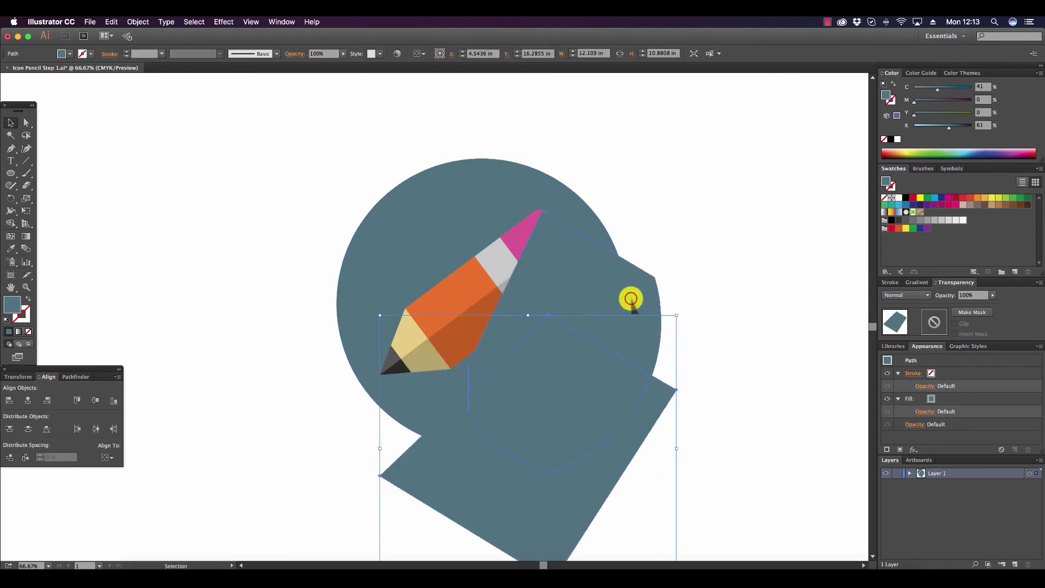
click(631, 299)
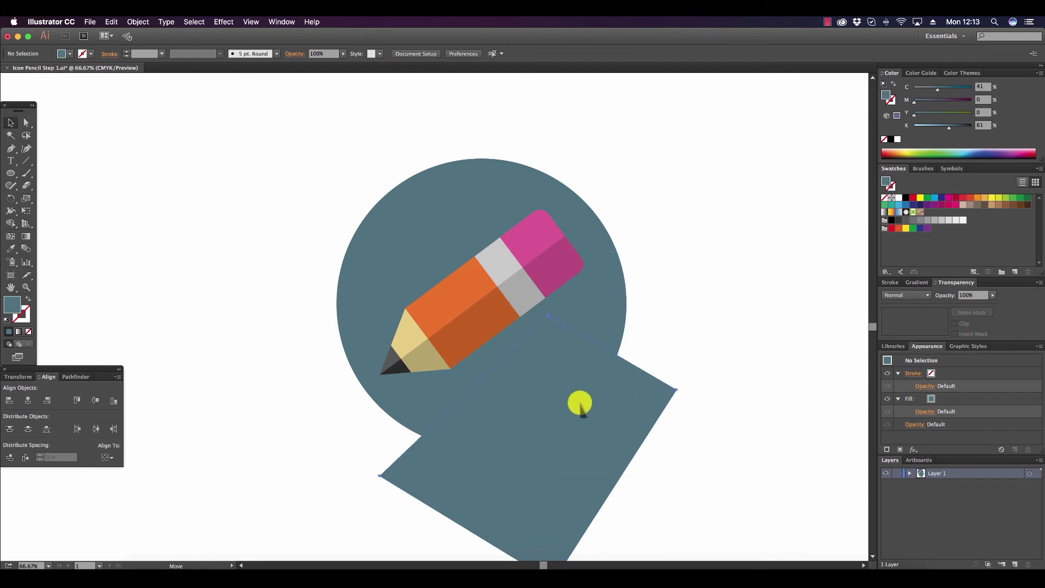
mouse_move(580, 407)
mouse_down()
mouse_move(580, 312)
mouse_move(583, 329)
mouse_up()
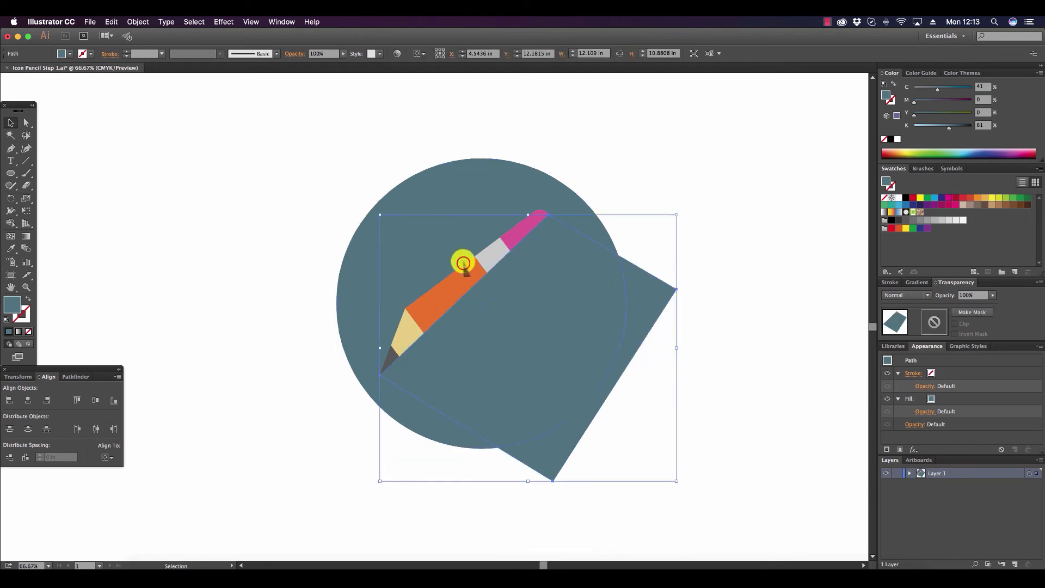
Bring the pencil group to the front of the shadow shape.
click(463, 265)
click(138, 21)
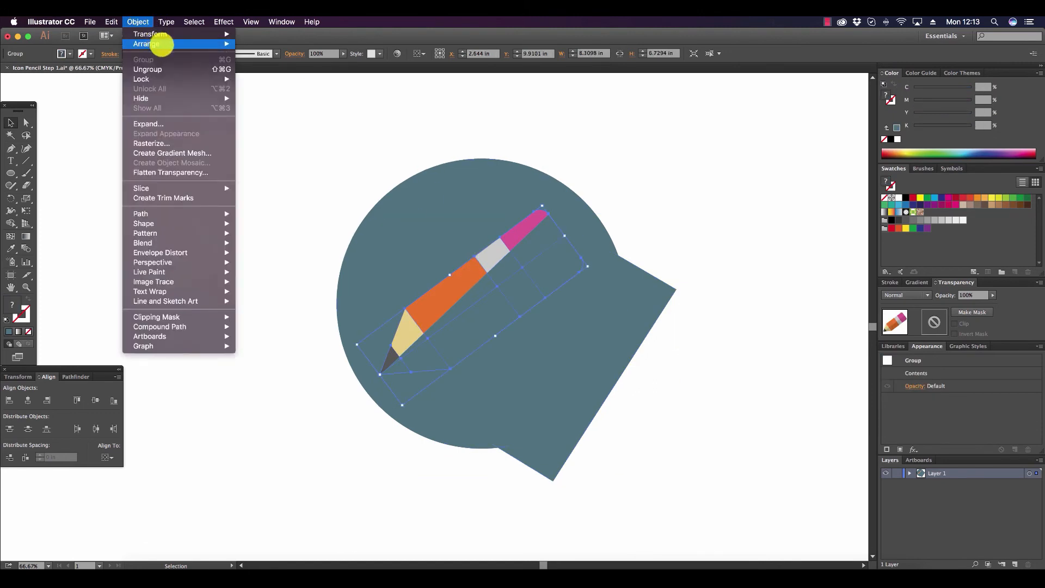
mouse_move(176, 46)
click(256, 43)
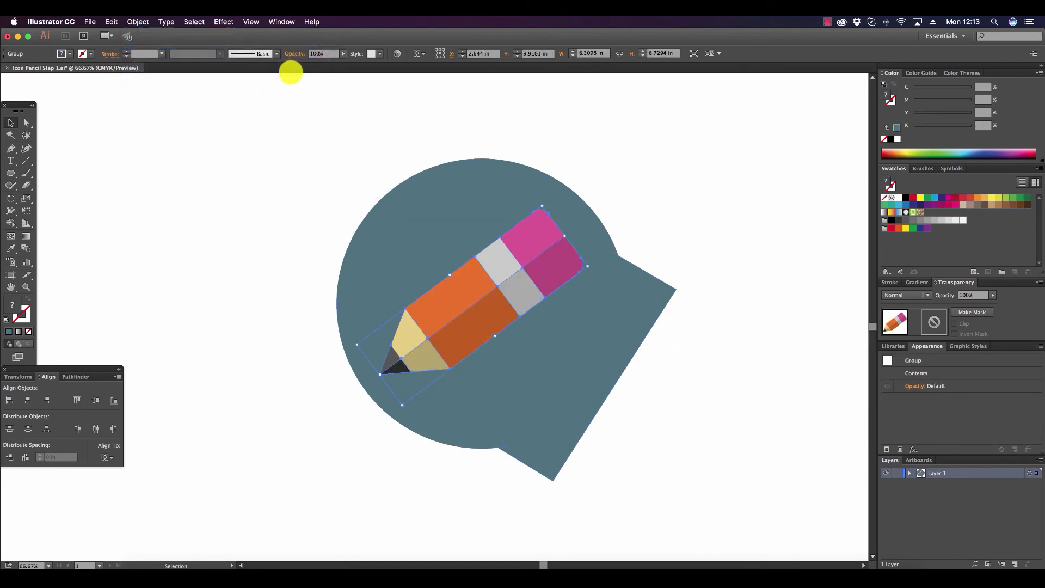
Select the shadow shape and the circle together and split them with the Pathfinder Divide operation.
click(580, 370)
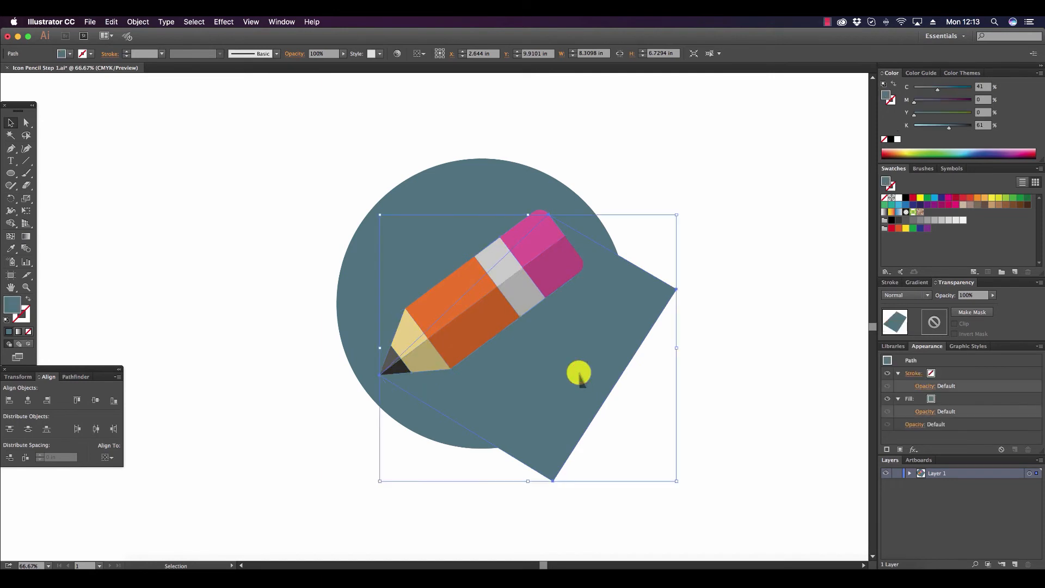
shift+click(464, 180)
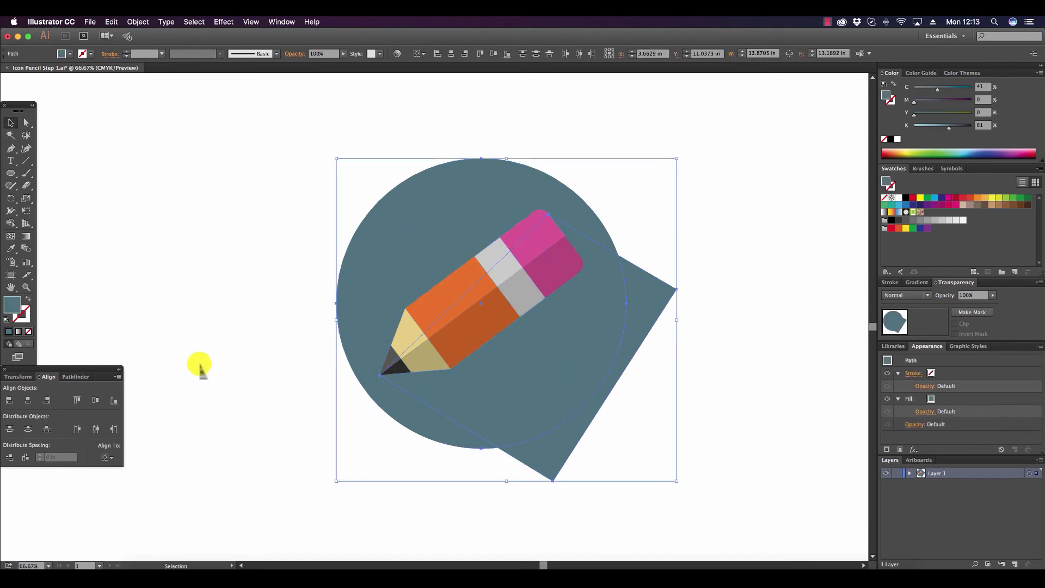
click(76, 376)
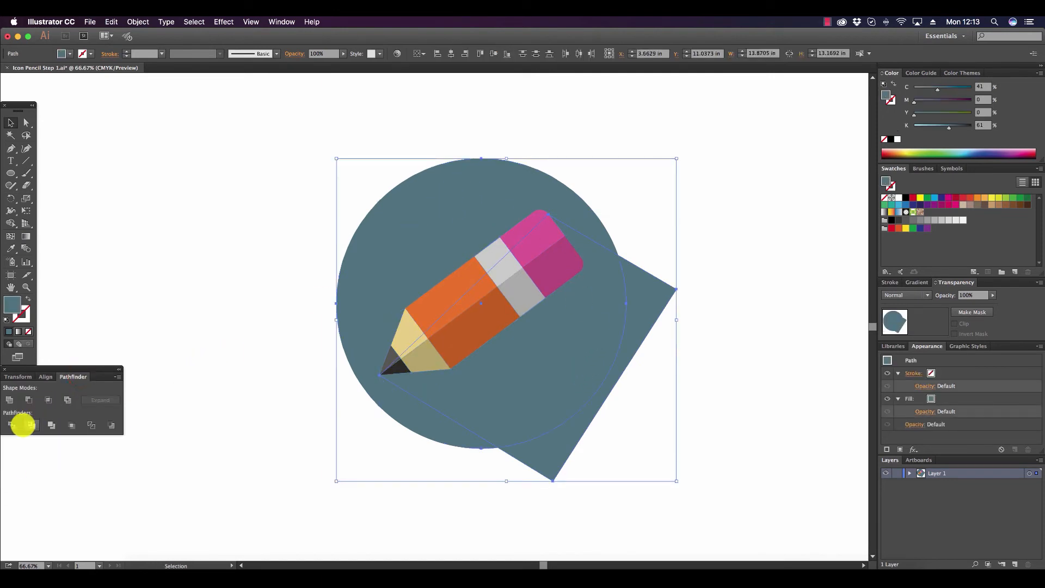
click(12, 425)
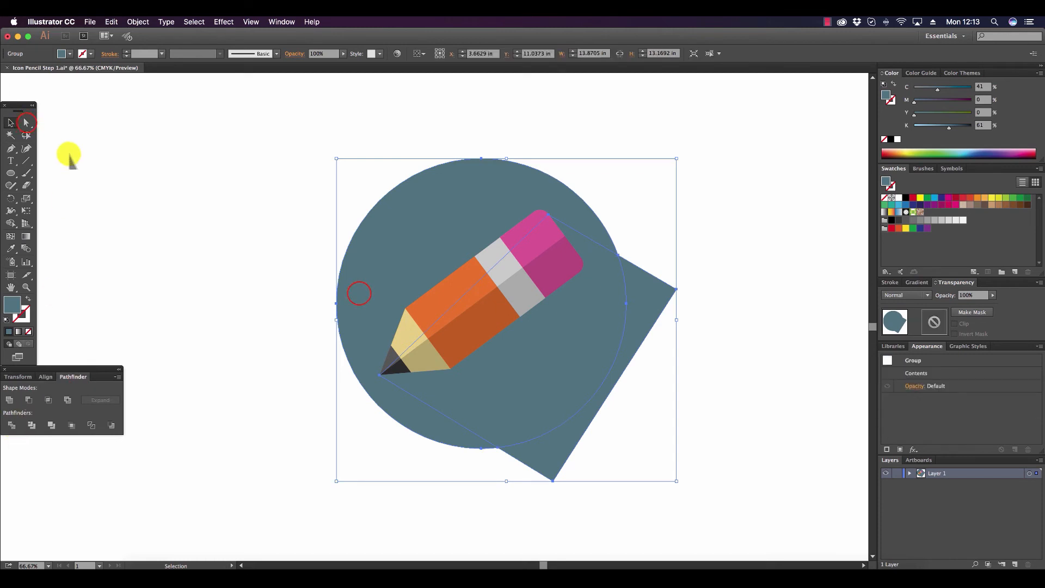
Delete the part of the shadow that extends outside the circle.
click(27, 123)
click(550, 455)
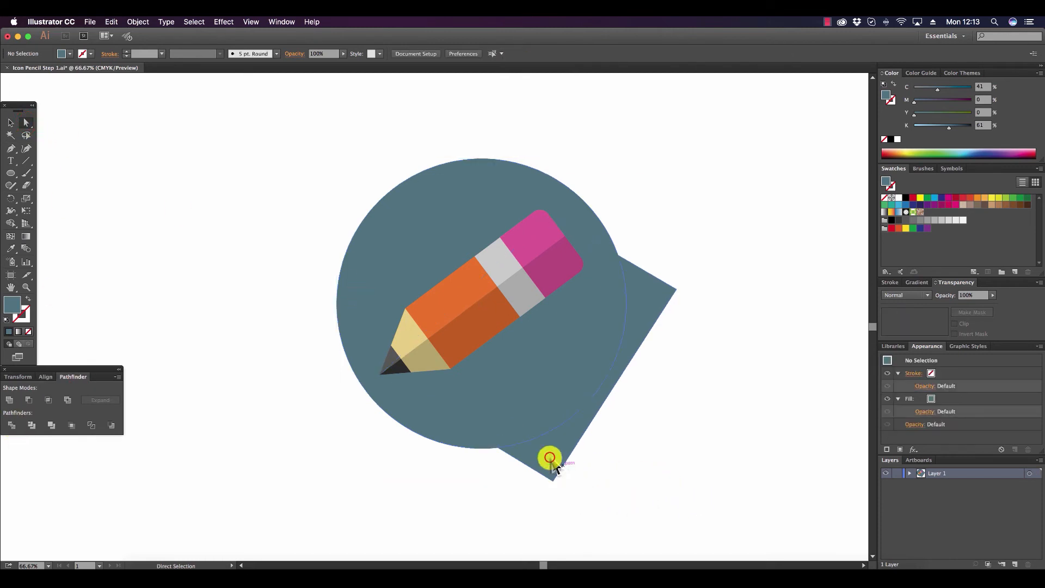
key(Delete)
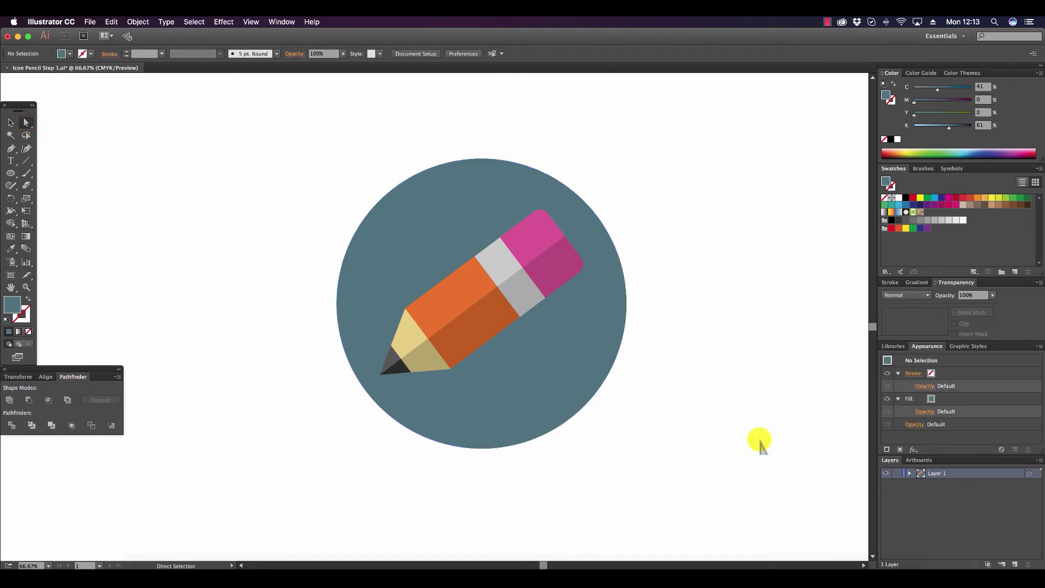
Fill the circle area outside the shadow with purple, C=73.33, M=78.43, Y=0, K=0.
click(448, 172)
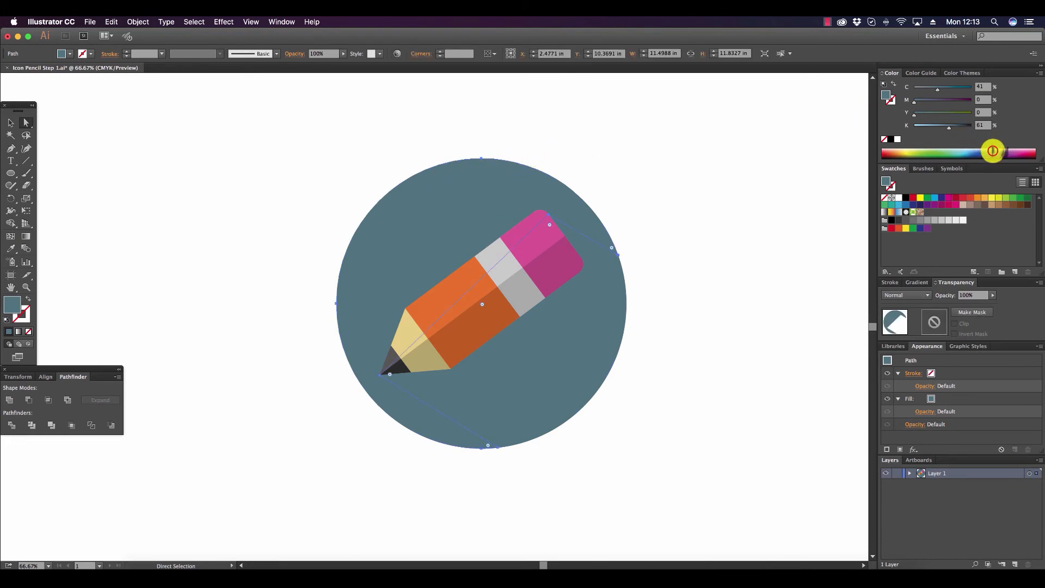
click(994, 153)
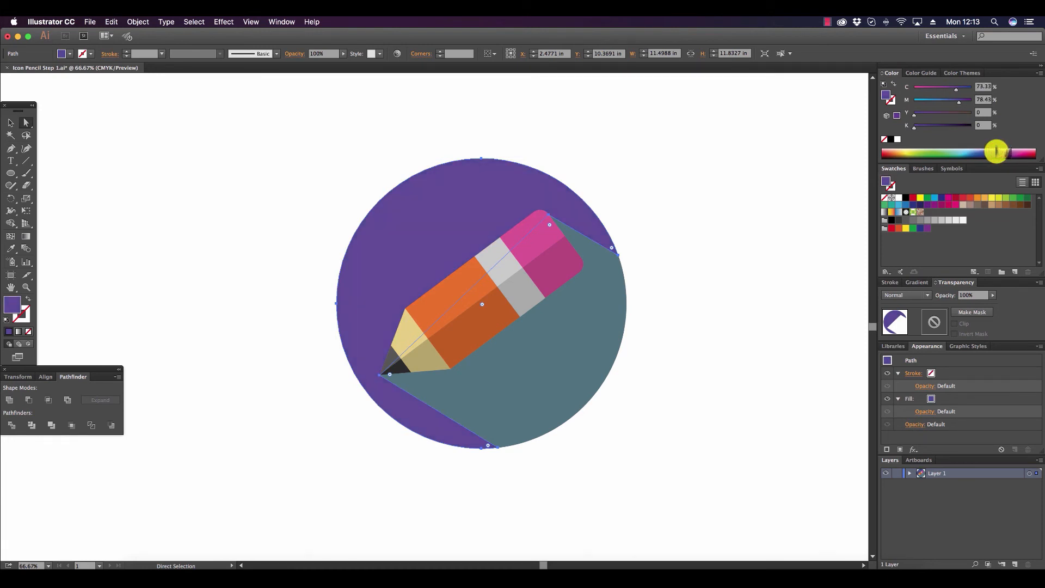
click(168, 135)
Copy the circle's purple onto the shadow piece with the Eyedropper and darken it to K=43.
click(572, 360)
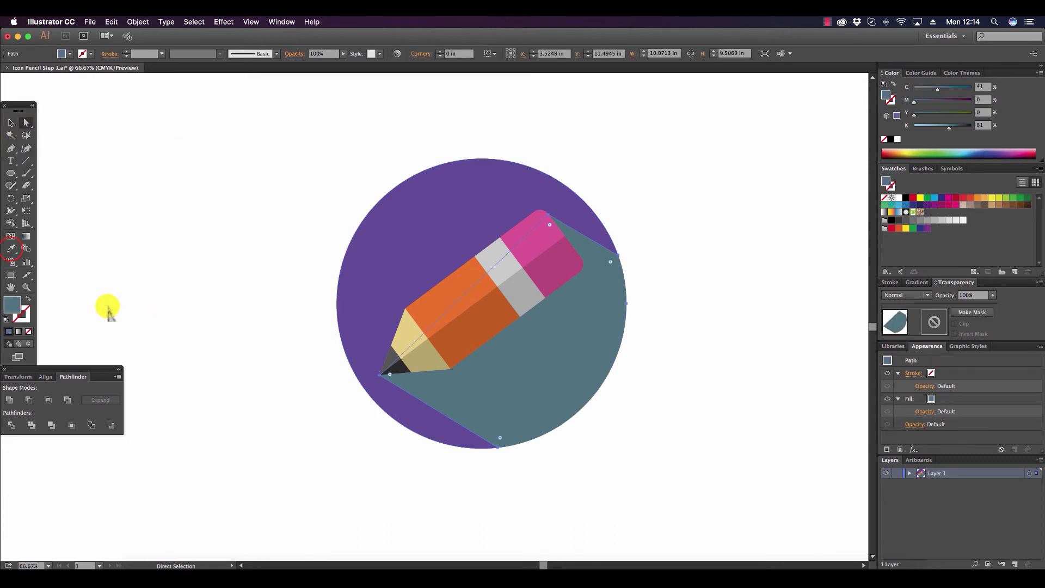
click(11, 249)
click(494, 191)
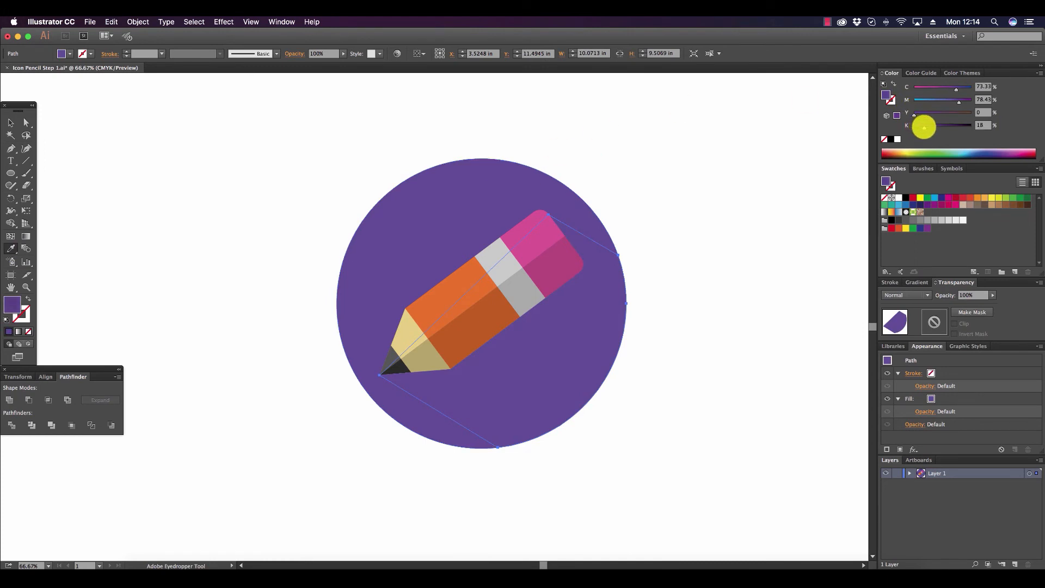
click(925, 126)
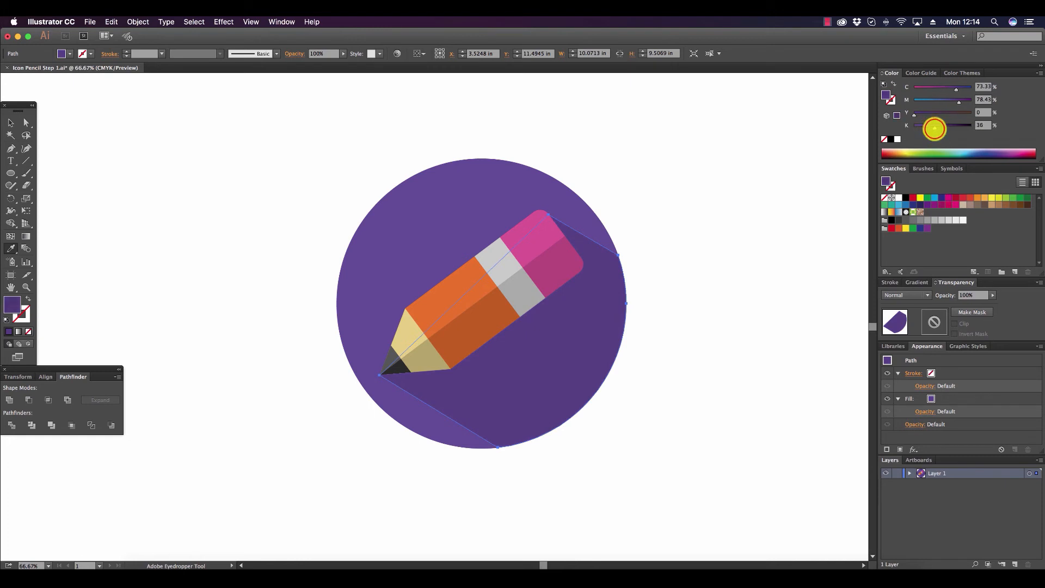
click(934, 128)
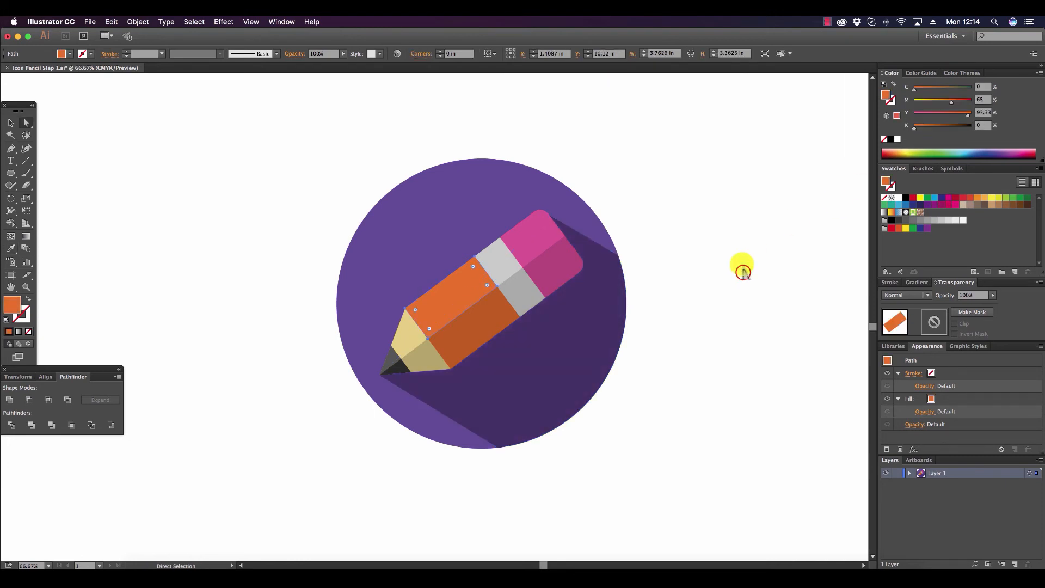
click(742, 274)
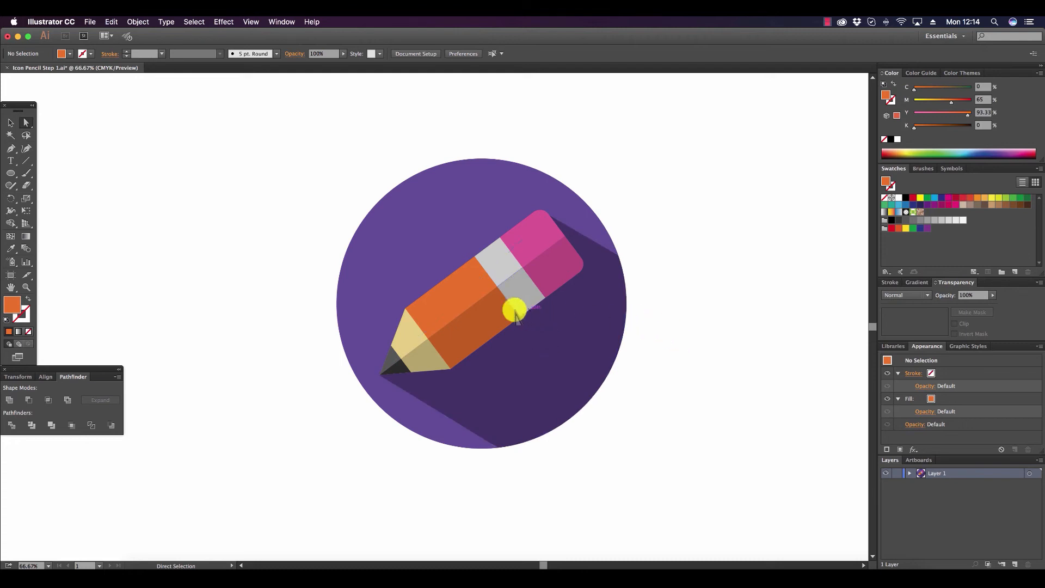
Recolor the upper half of the pencil's orange body to yellow by setting its magenta to 28.
click(475, 294)
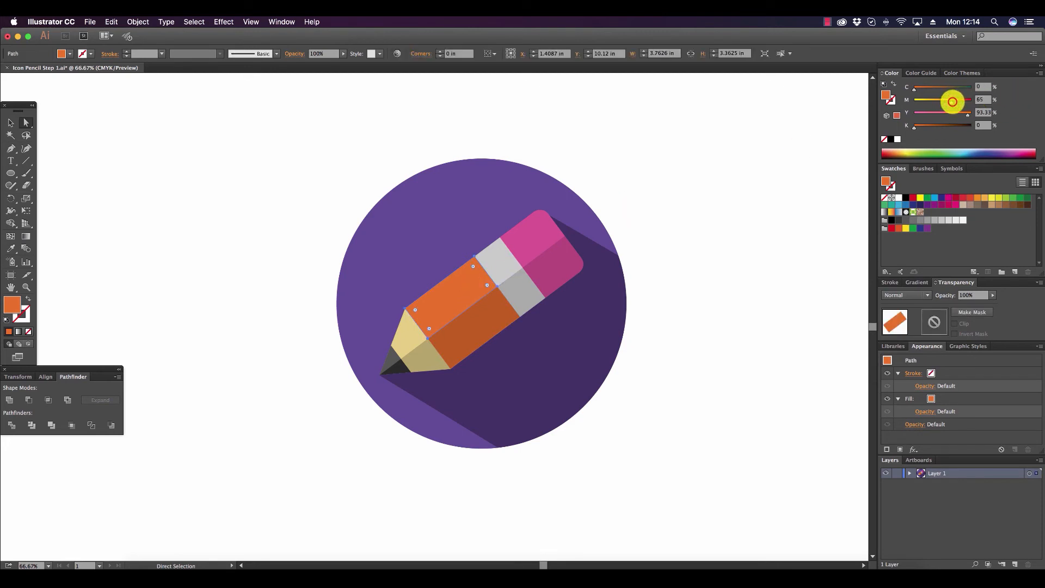
drag(950, 102, 933, 102)
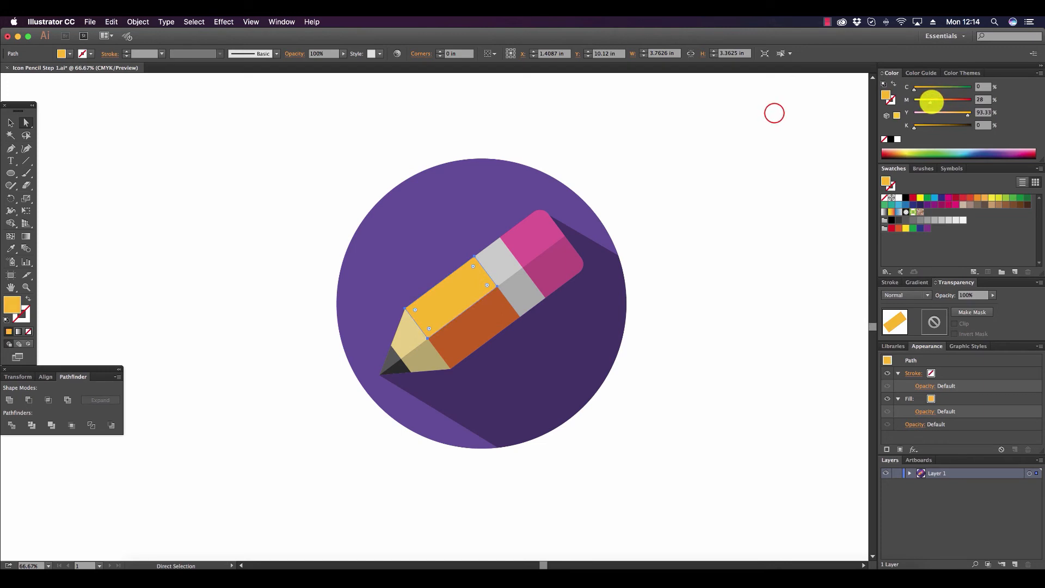
click(771, 113)
Copy the yellow from the upper half of the pencil body onto the lower half with the Eyedropper.
click(497, 317)
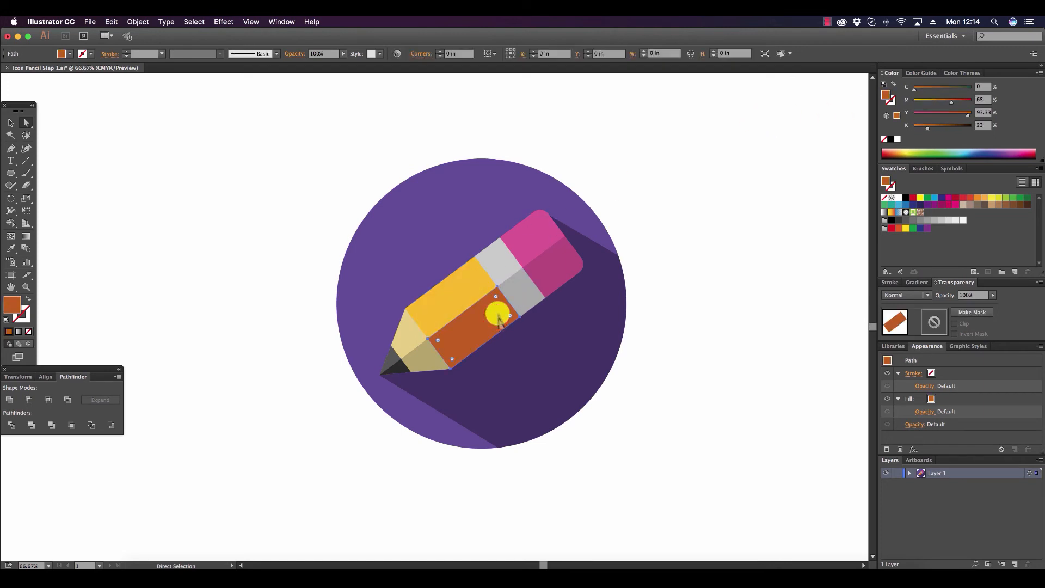
click(11, 248)
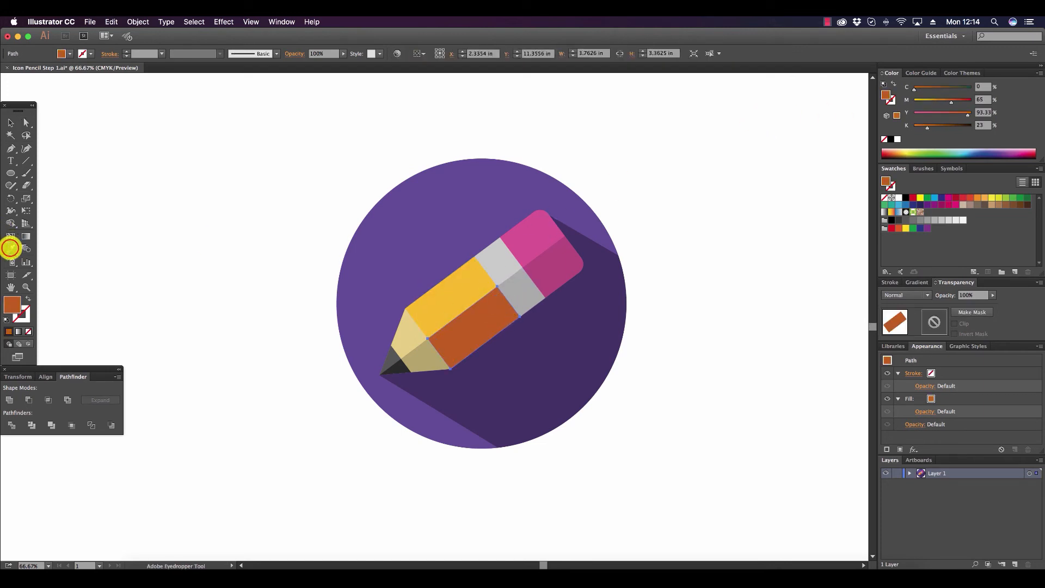
click(472, 282)
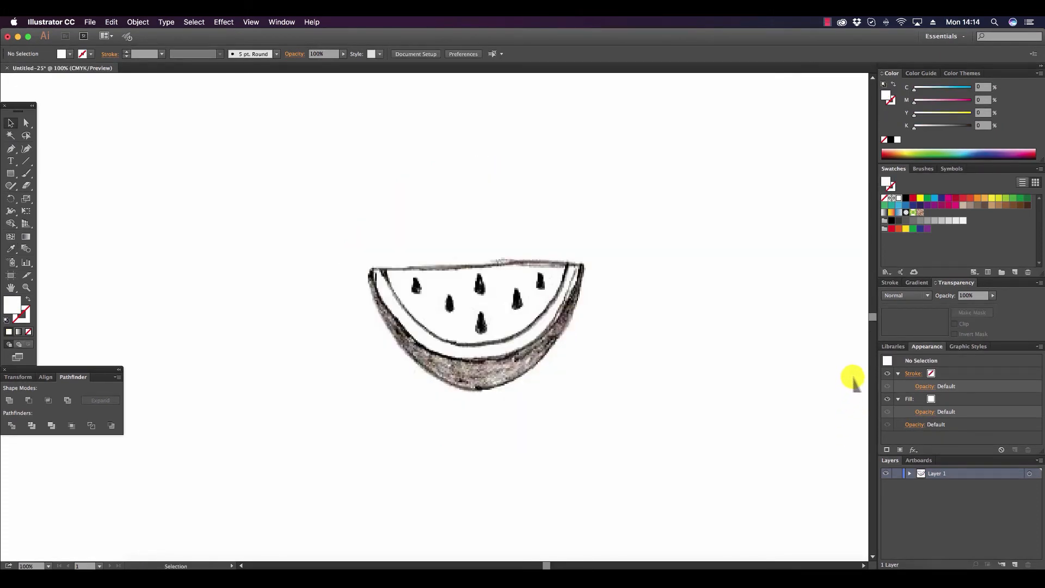
Expand Layer 1 and lock the placed watermelon sketch image inside it.
click(89, 22)
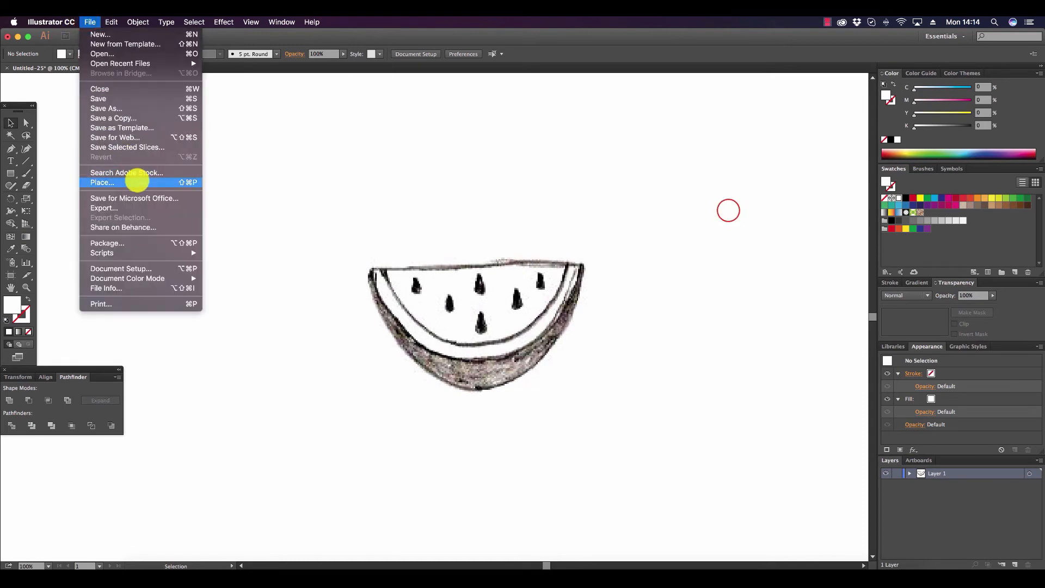
click(728, 210)
click(552, 299)
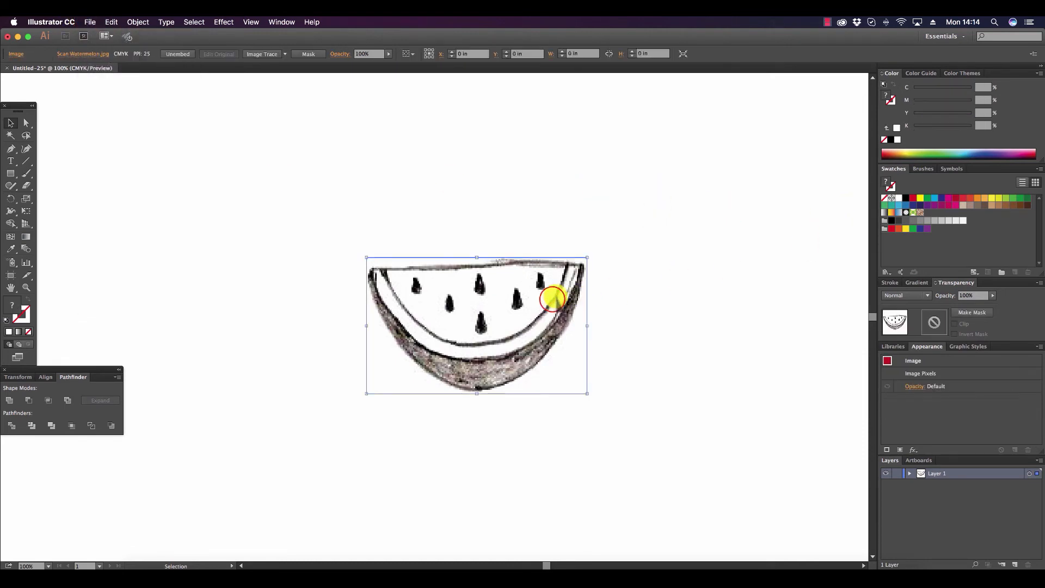
click(906, 472)
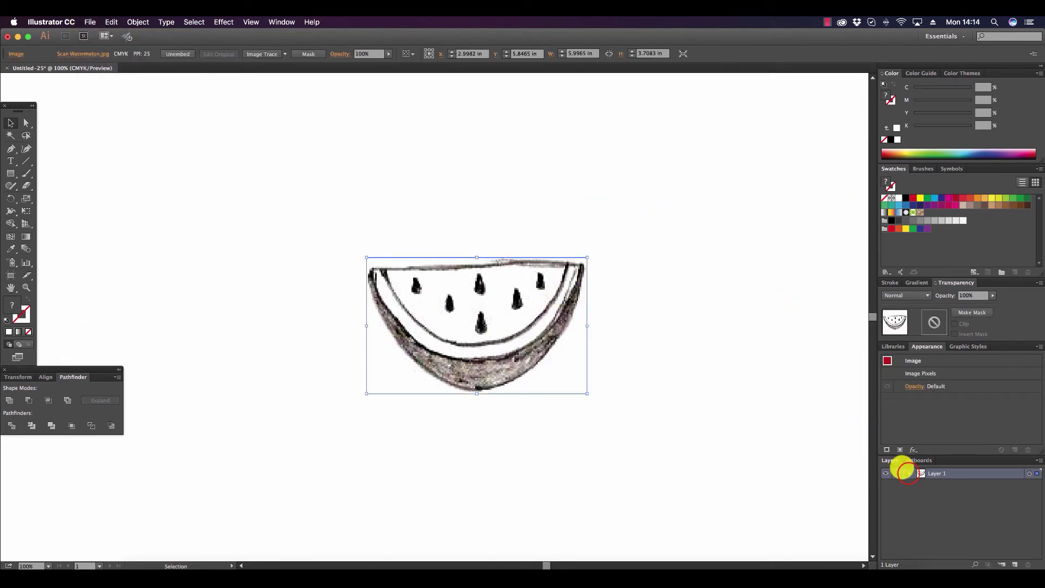
click(909, 473)
click(899, 482)
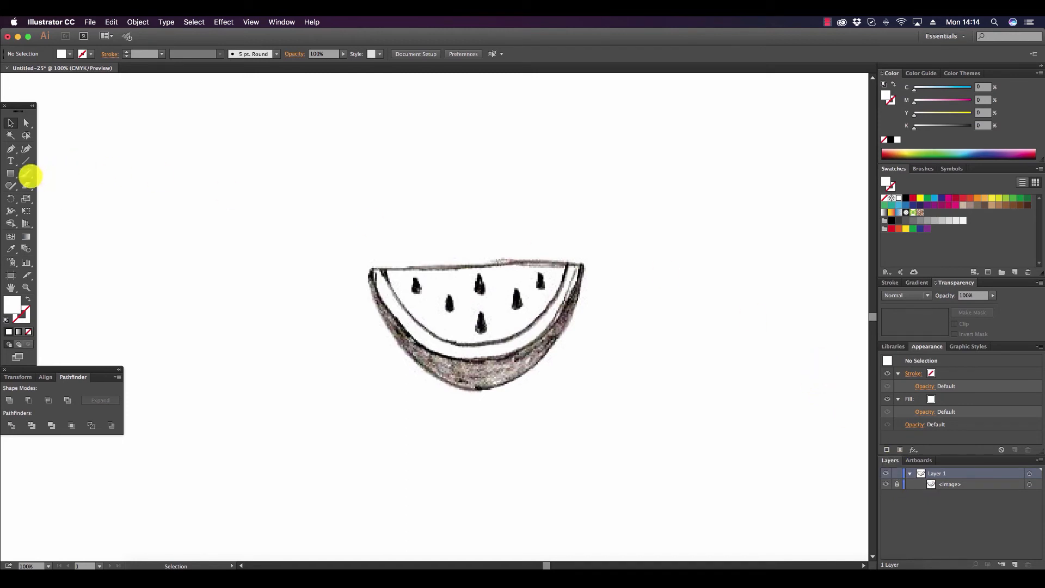
Draw a CMYK Magenta ellipse about 6.07 by 8.14 in, its lower end matching the outer rind of the watermelon sketch.
drag(13, 174, 49, 198)
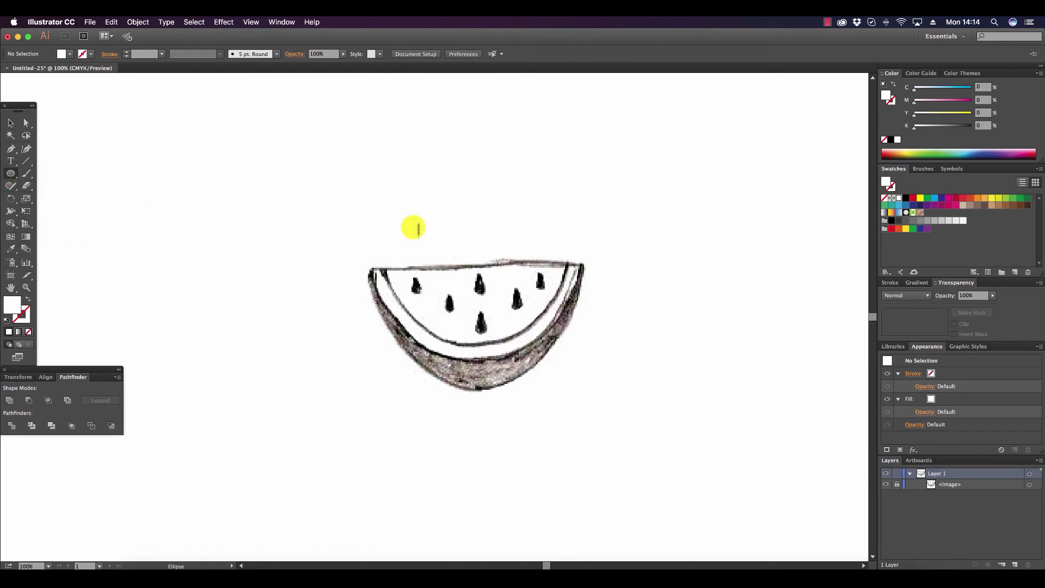
click(947, 199)
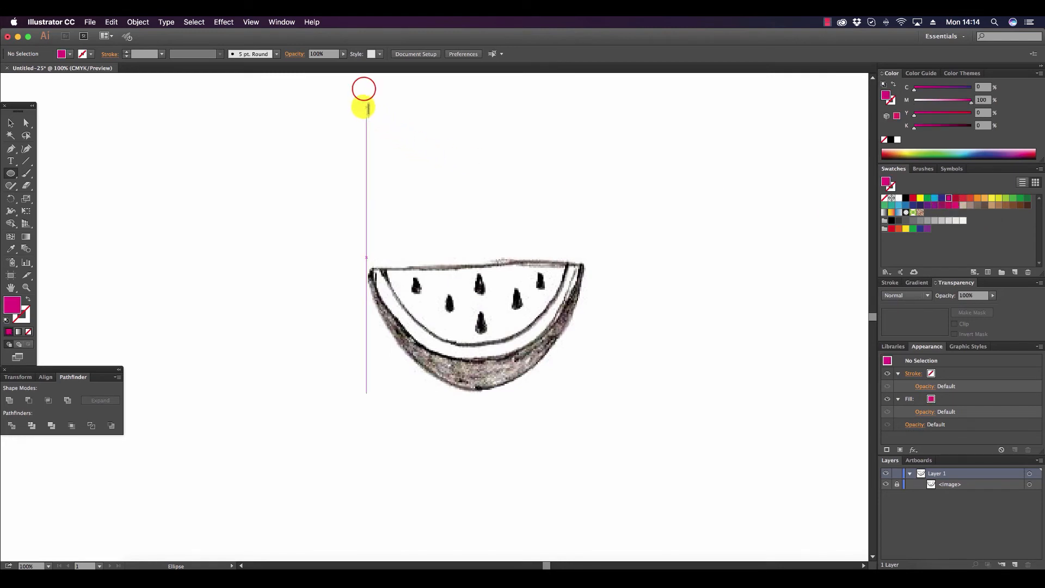
drag(363, 89, 586, 388)
Set the magenta ellipse's opacity to 49% and deselect it.
click(11, 122)
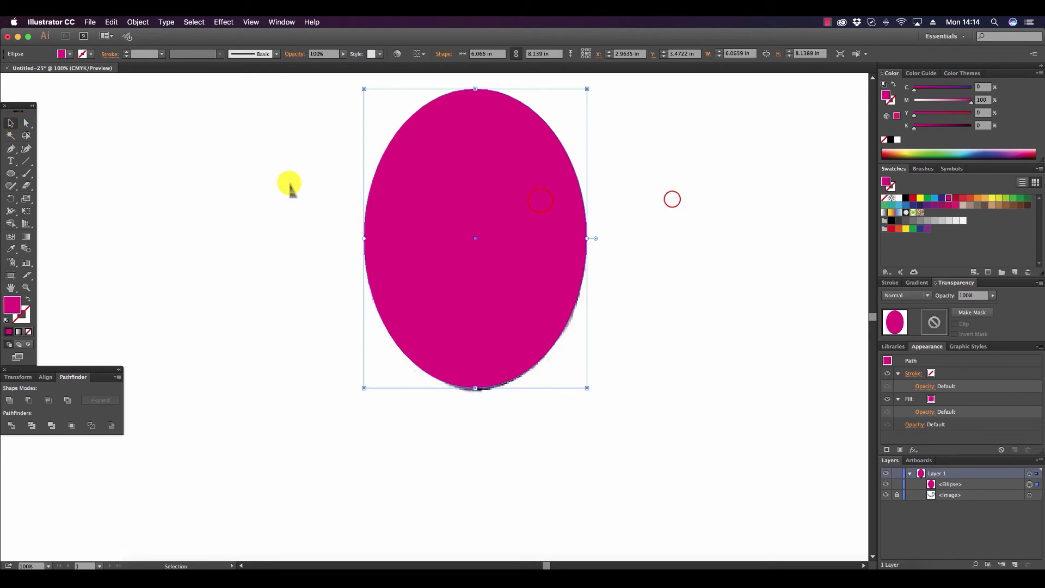
click(656, 204)
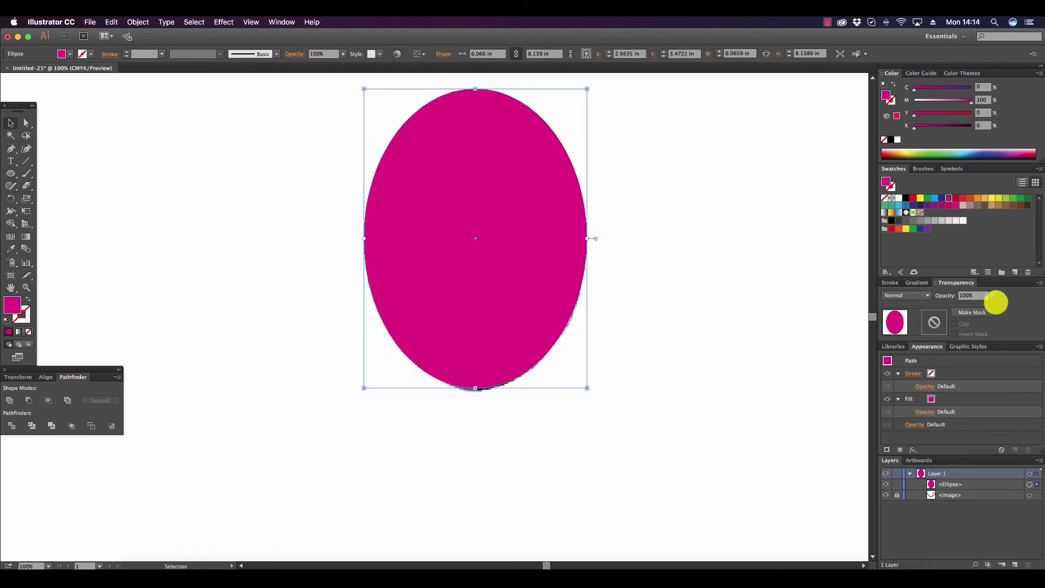
drag(994, 297, 978, 303)
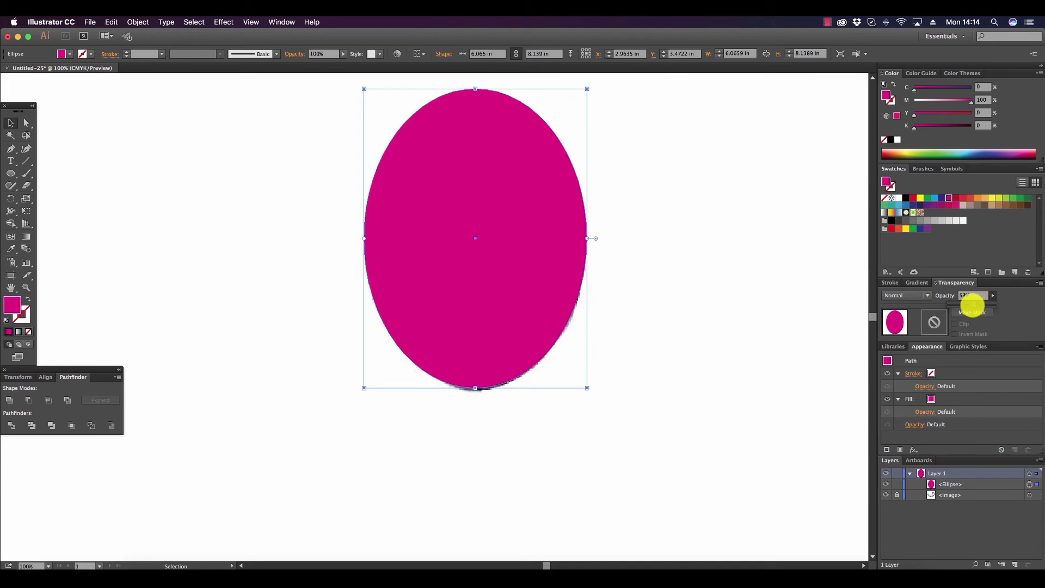
click(676, 239)
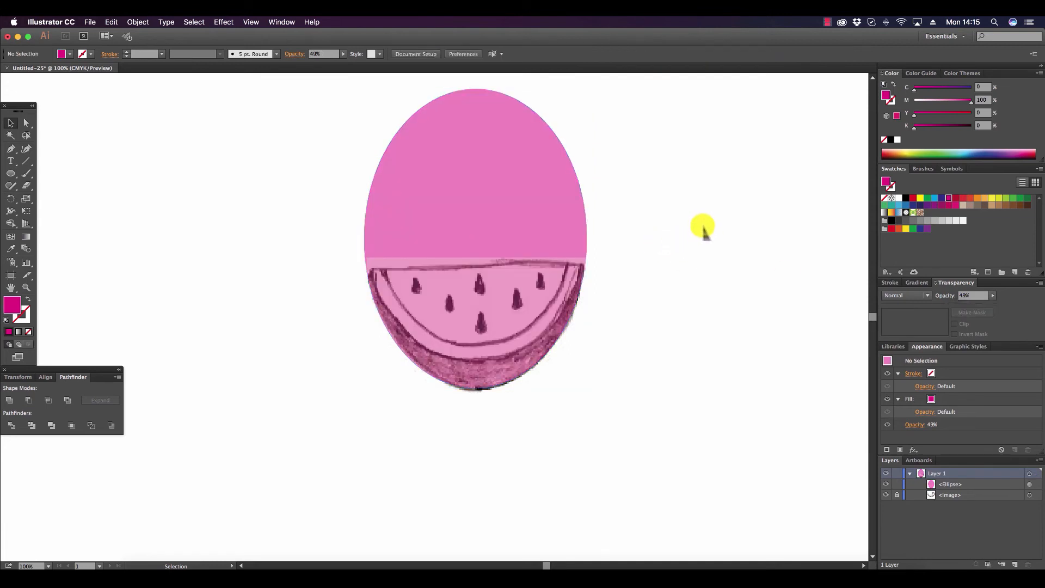
Draw a dark blue circle (C=100, M=100) about 6 in wide, following the inner edge of the rind.
click(11, 173)
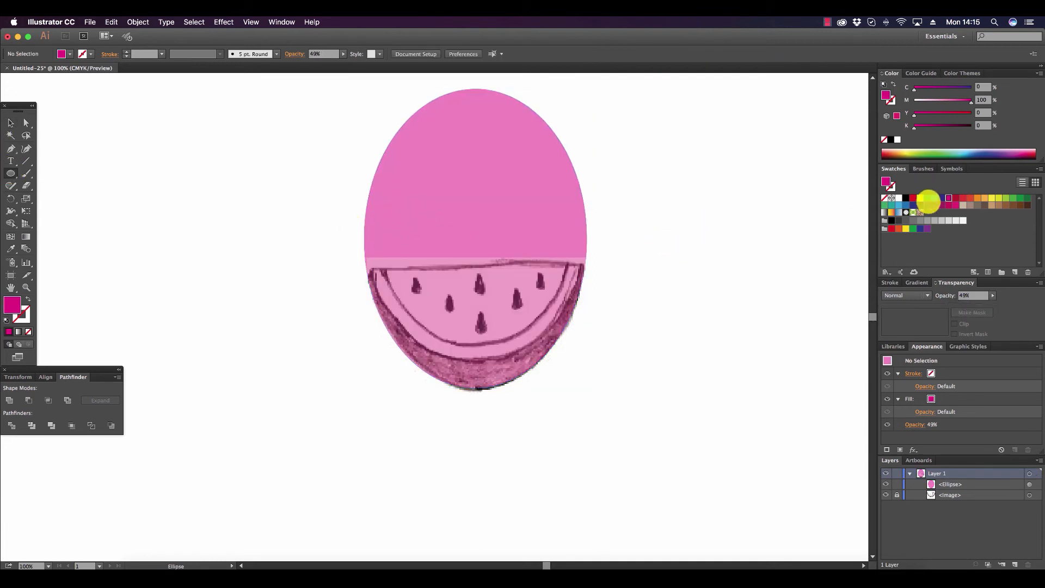
click(940, 197)
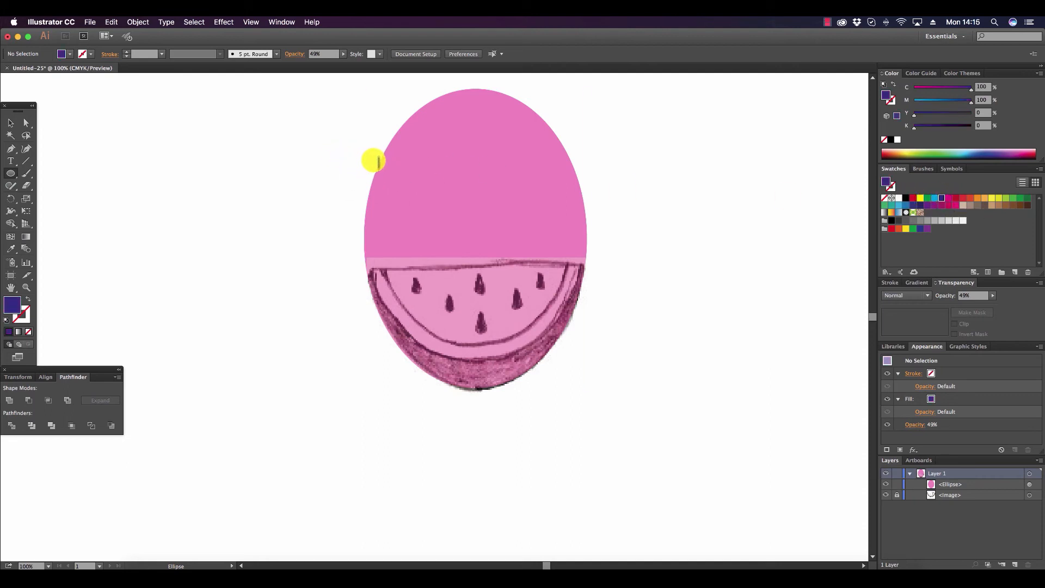
drag(361, 142, 586, 344)
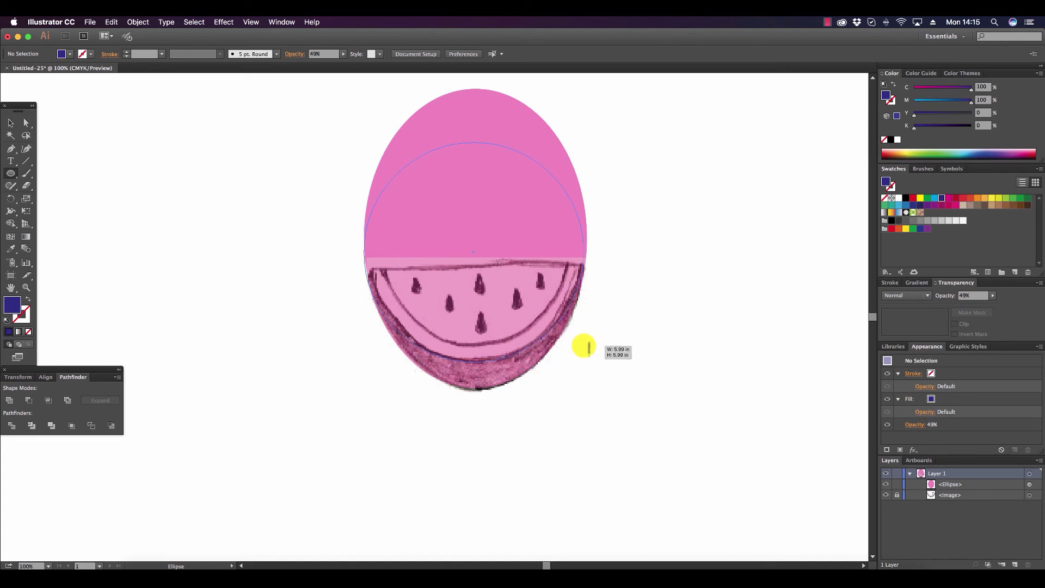
drag(589, 347, 589, 343)
click(11, 123)
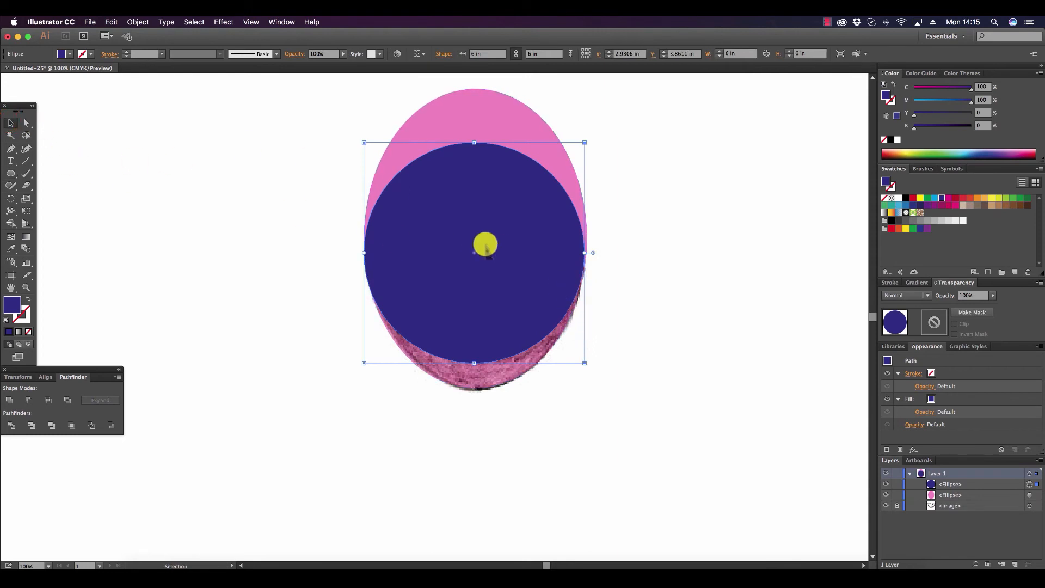
Reduce the dark blue circle's opacity to 50% and deselect it.
click(991, 295)
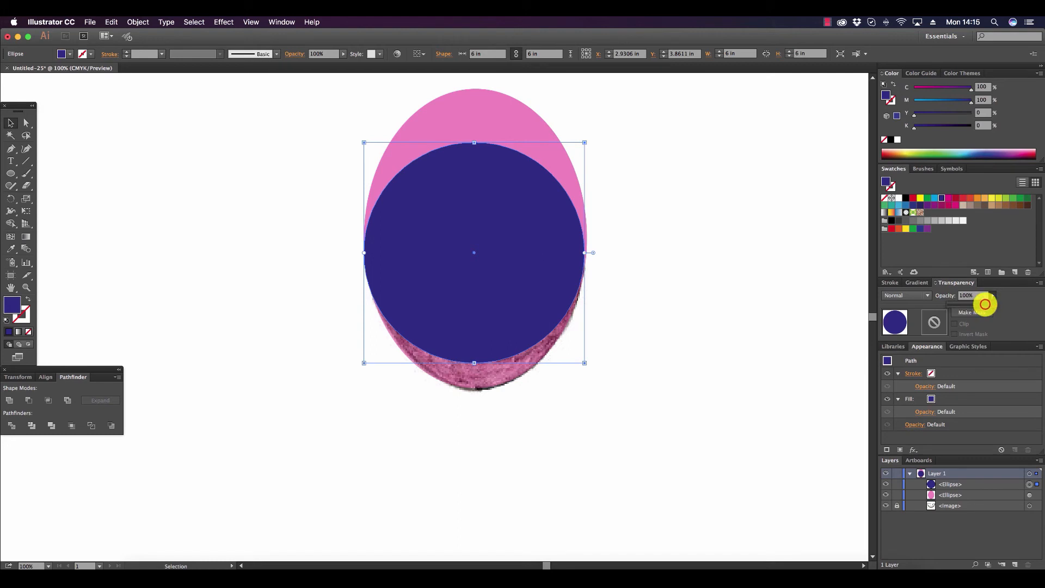
drag(985, 304, 979, 304)
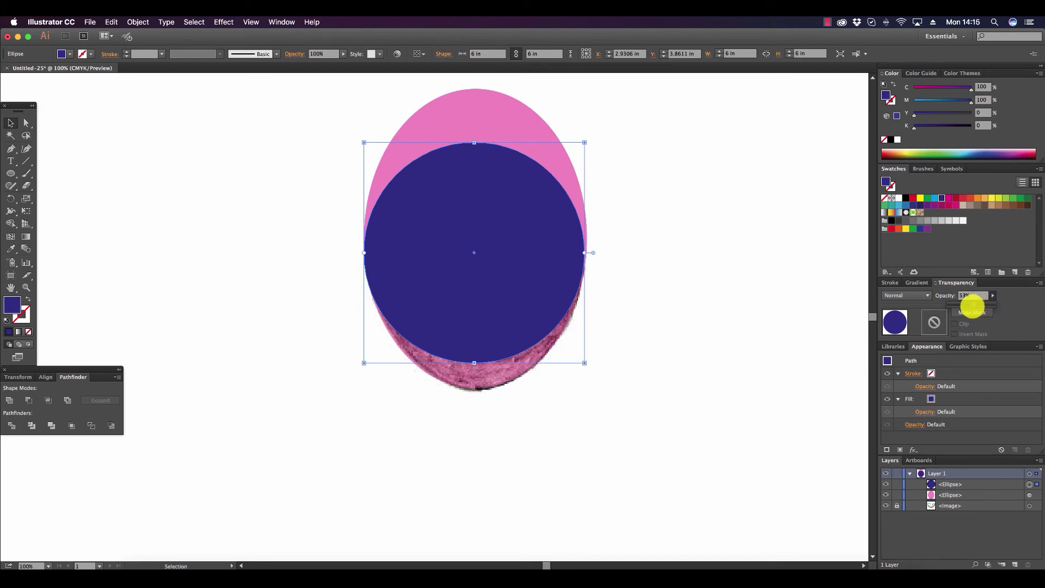
drag(971, 304, 972, 305)
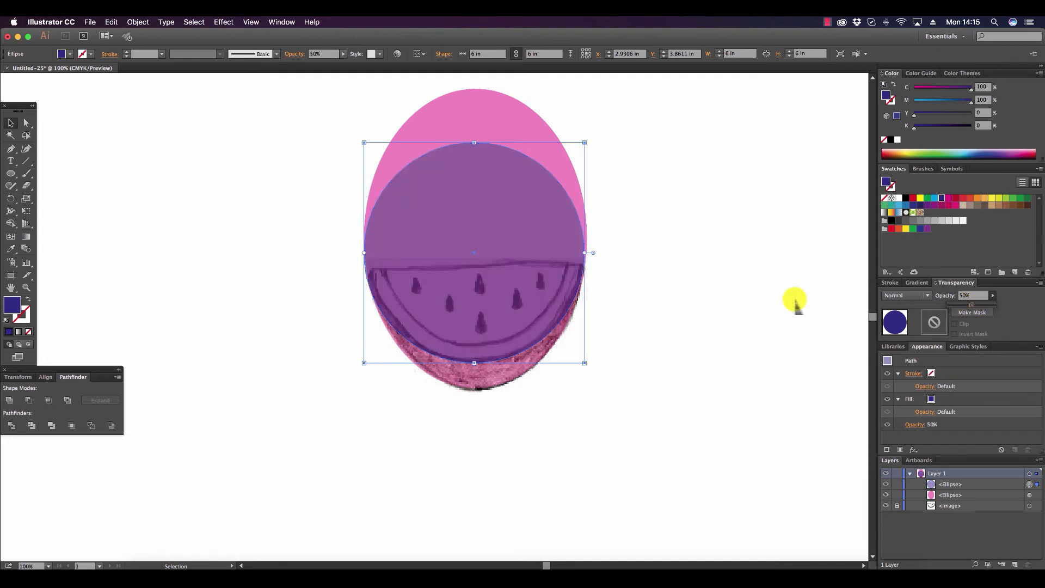
click(754, 294)
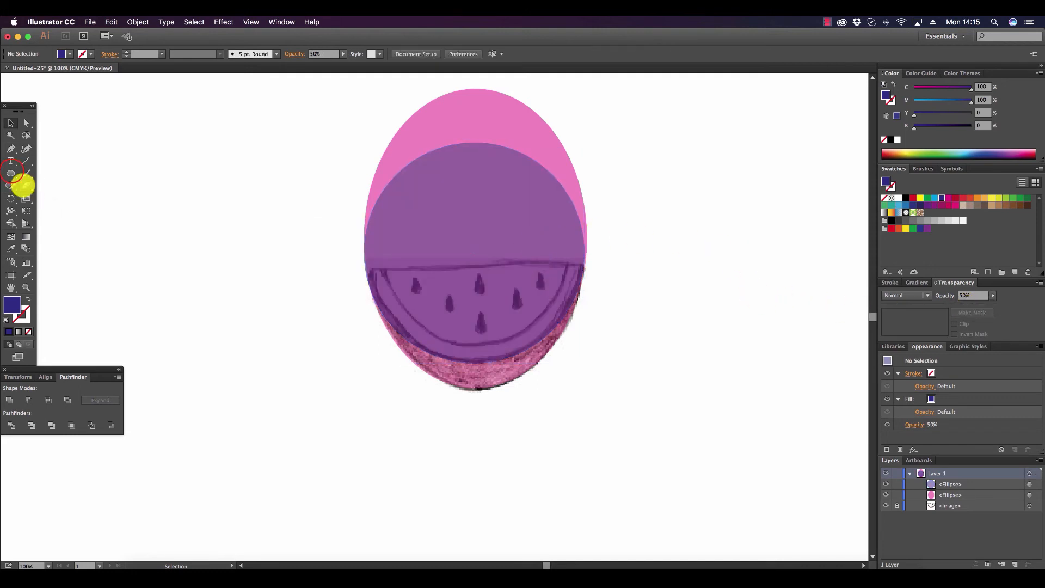
Draw an orange circle (M=50, Y=100) inside the blue one, matching the melon's flesh outline, and enlarge it to about 5.1 in.
click(12, 171)
drag(11, 171, 50, 198)
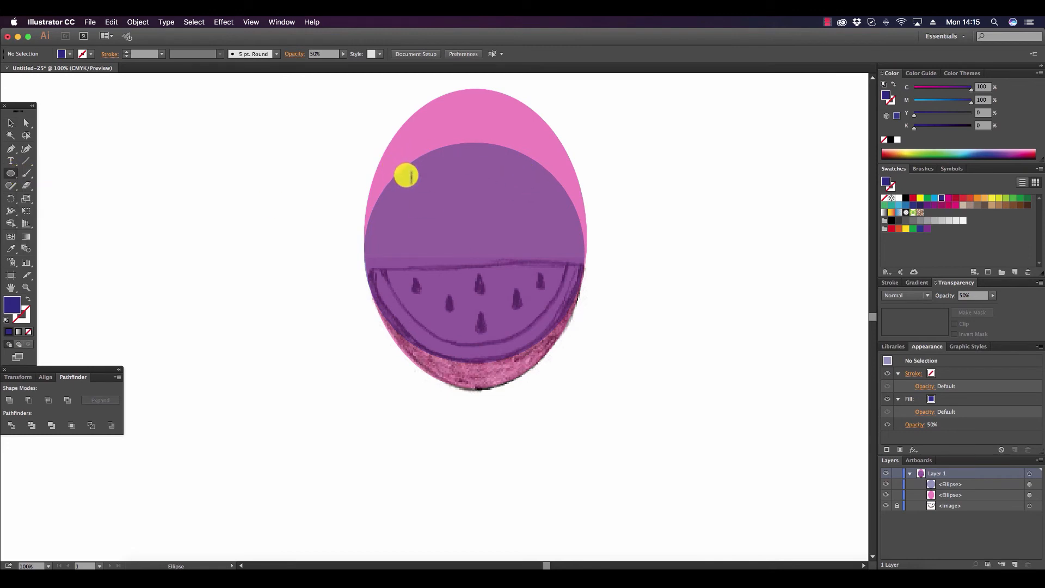
click(978, 198)
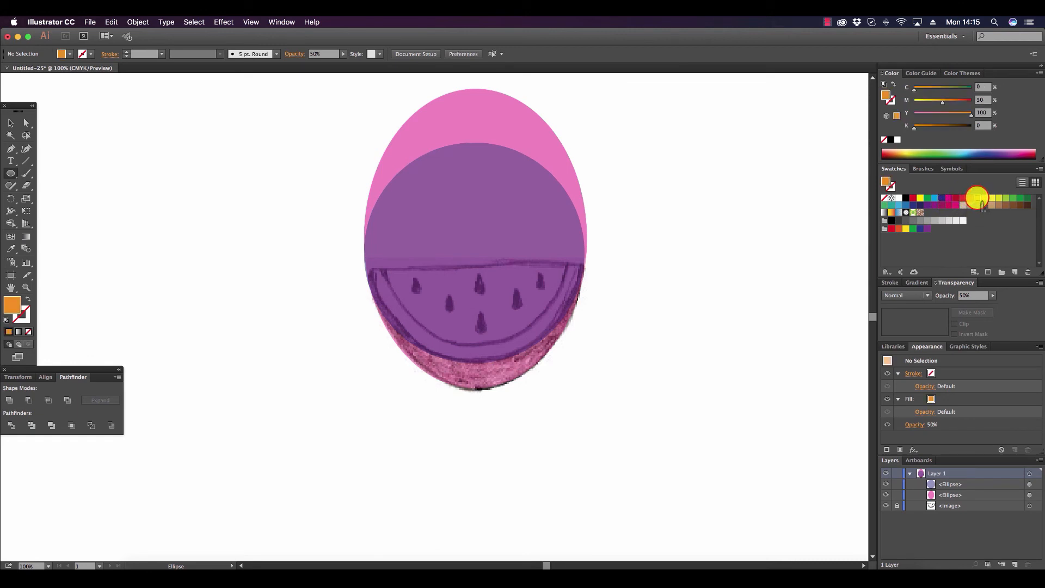
drag(389, 183, 572, 259)
click(11, 120)
drag(447, 276, 442, 256)
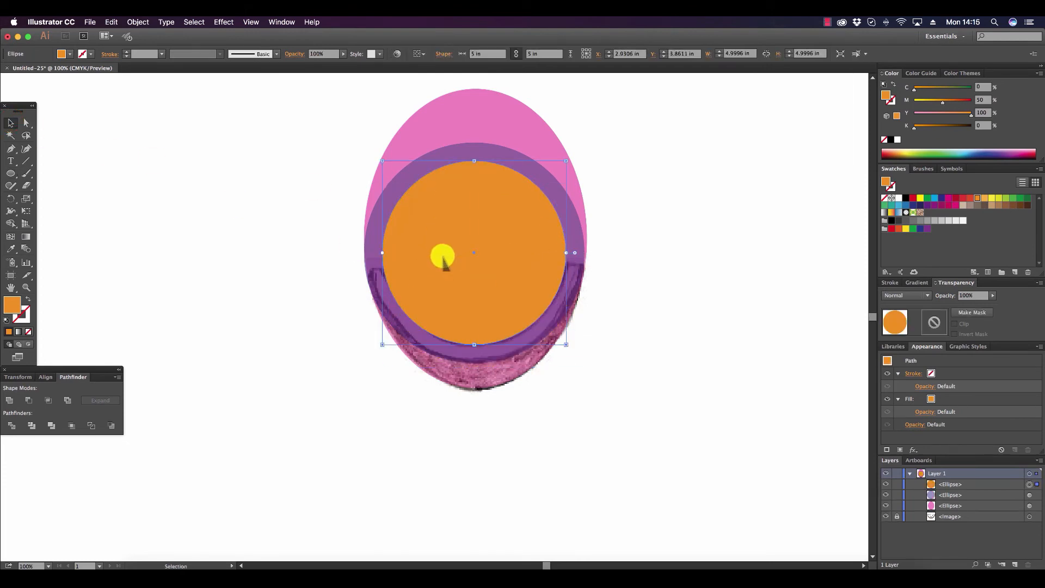
drag(565, 344, 570, 348)
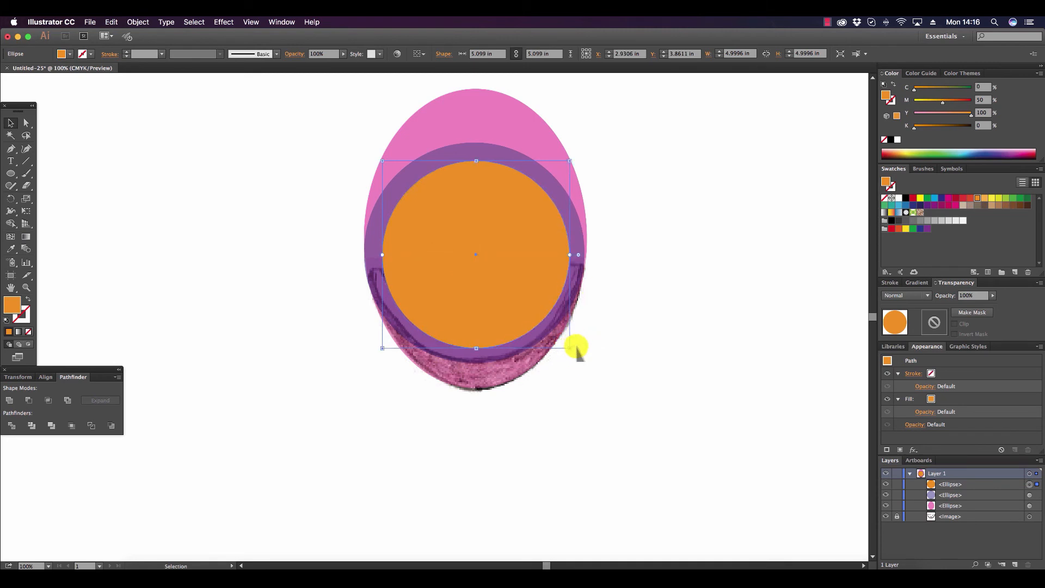
Align the orange and blue circles to each other's horizontal and vertical centers.
shift+click(480, 158)
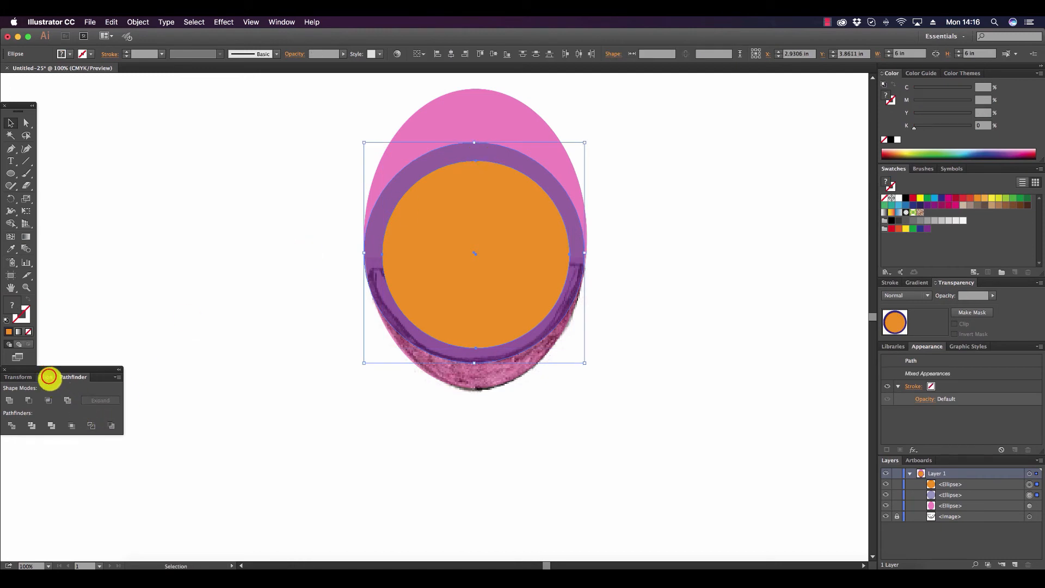
click(49, 376)
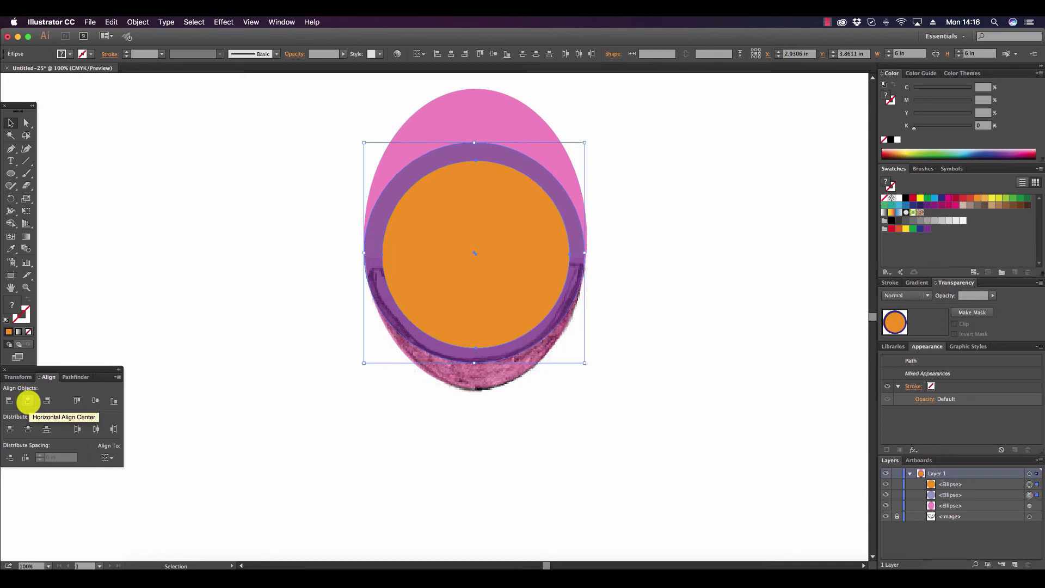
click(28, 403)
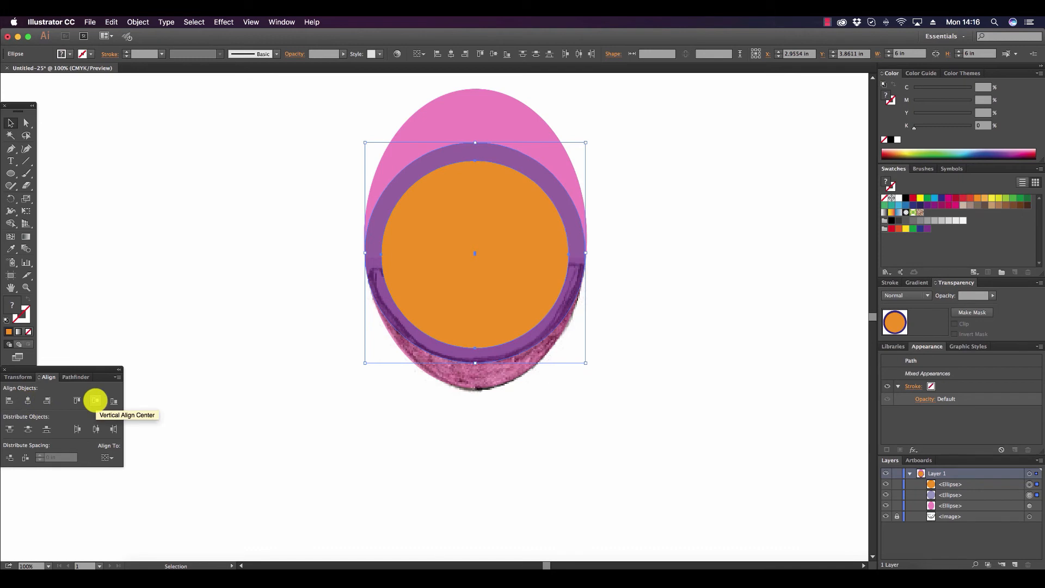
click(95, 400)
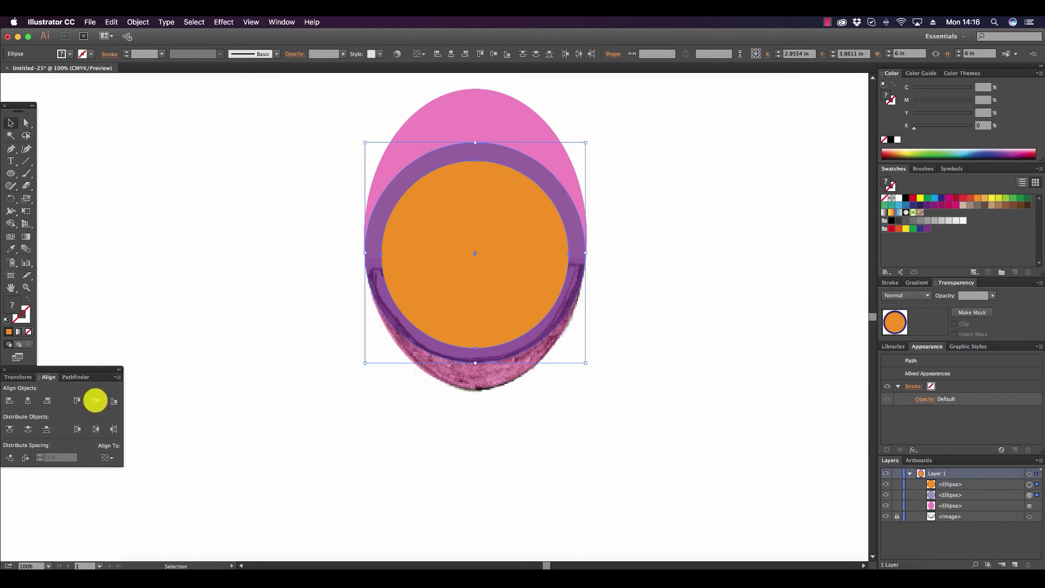
click(95, 400)
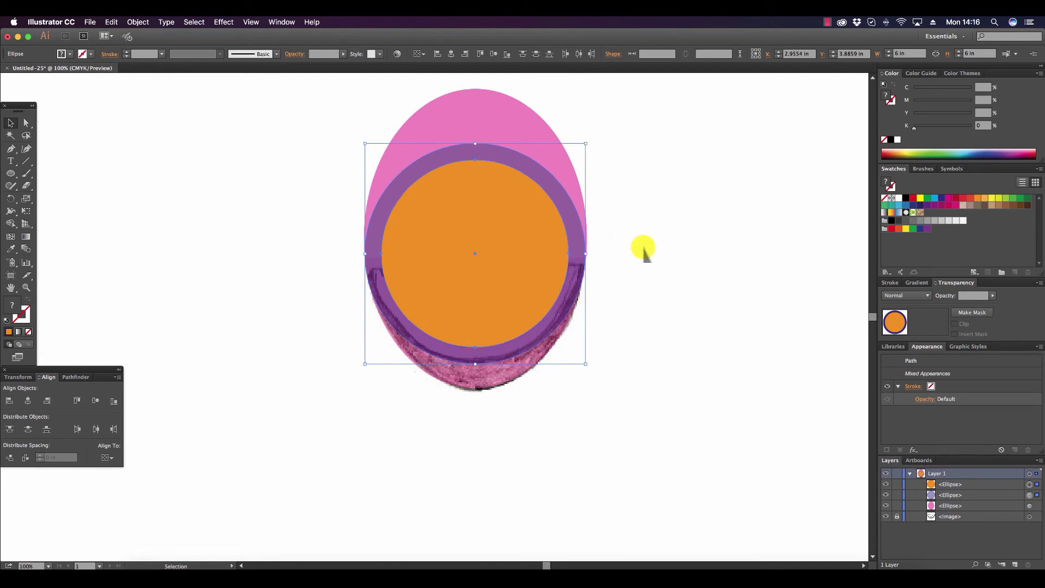
Align all three ellipses on their horizontal centers and deselect them.
drag(699, 352, 272, 91)
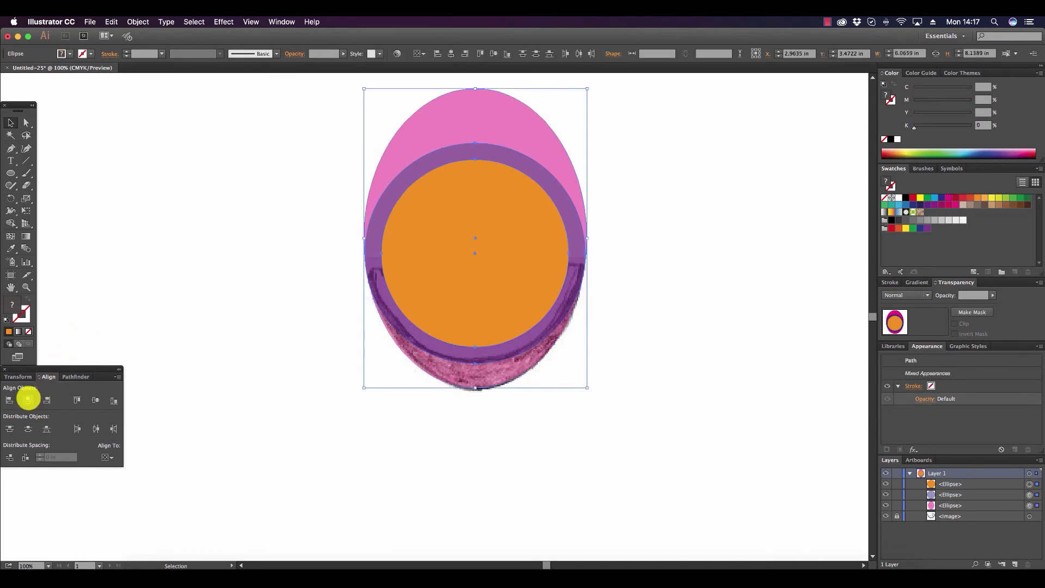
click(27, 400)
click(683, 178)
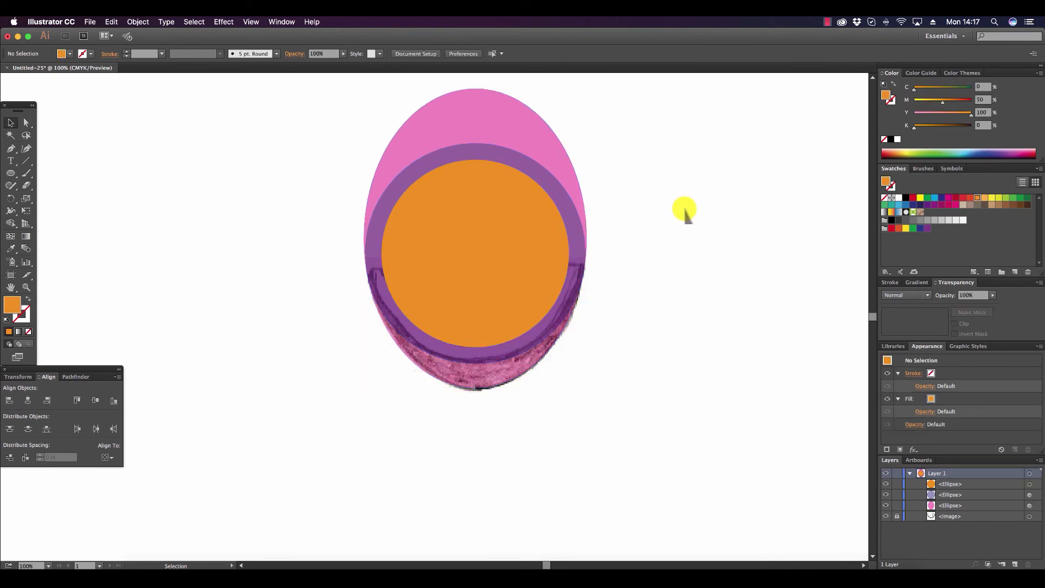
Draw an orange rectangle about 10.8 in wide covering the ellipses down to the melon's flat edge, and select it together with all three ellipses.
scroll(686, 213, up, 3)
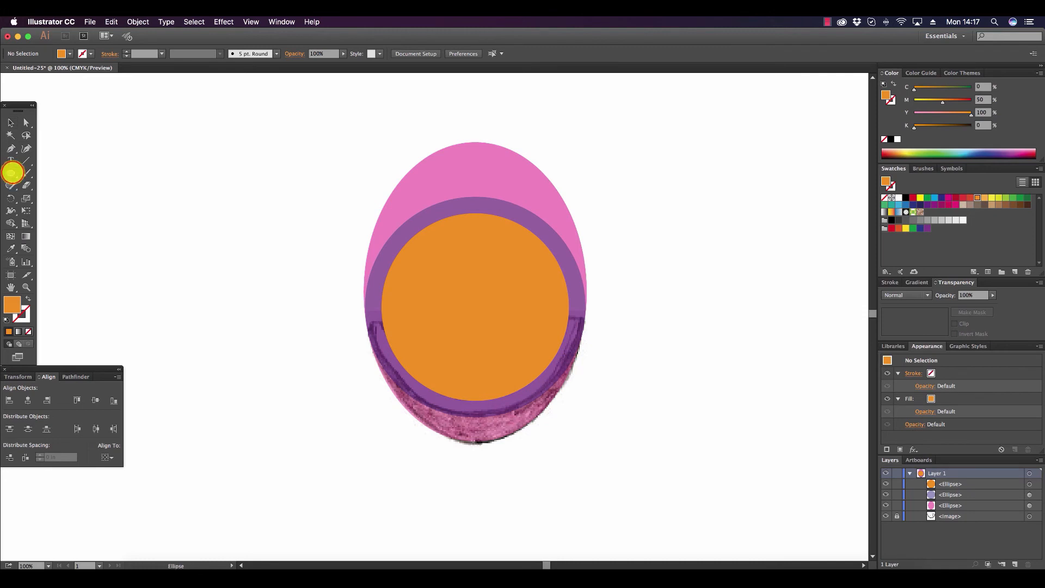
drag(11, 173, 44, 173)
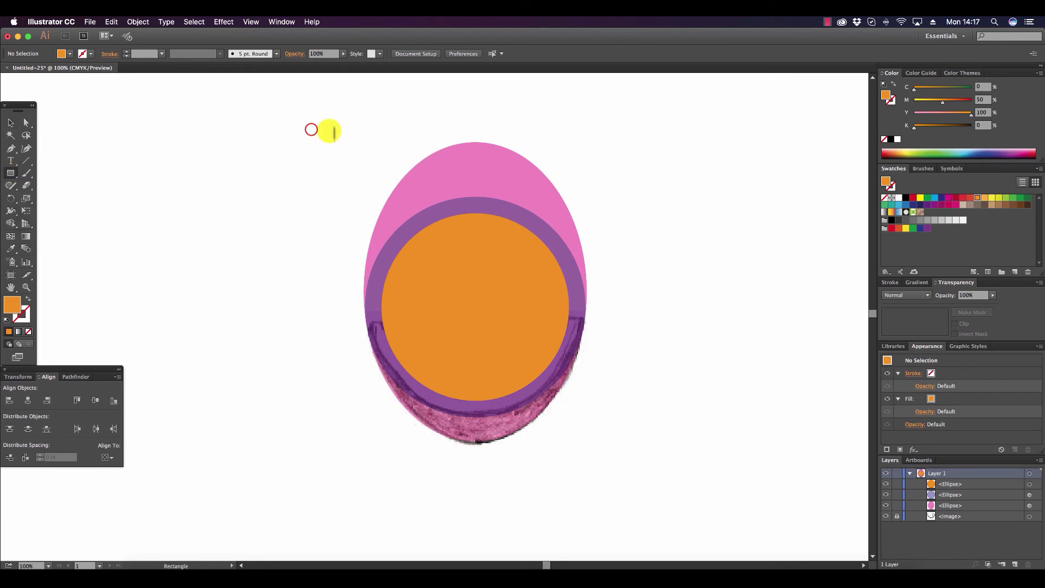
drag(311, 129, 709, 326)
click(10, 123)
drag(223, 151, 706, 429)
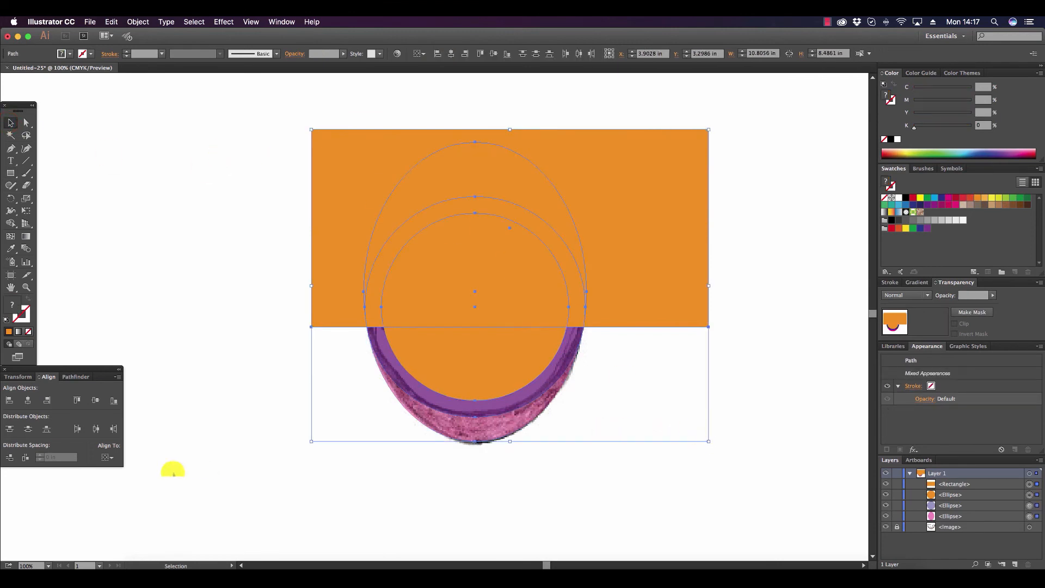
Divide the rectangle and three ellipses with Pathfinder, and delete all pieces above the melon's flat edge.
click(77, 376)
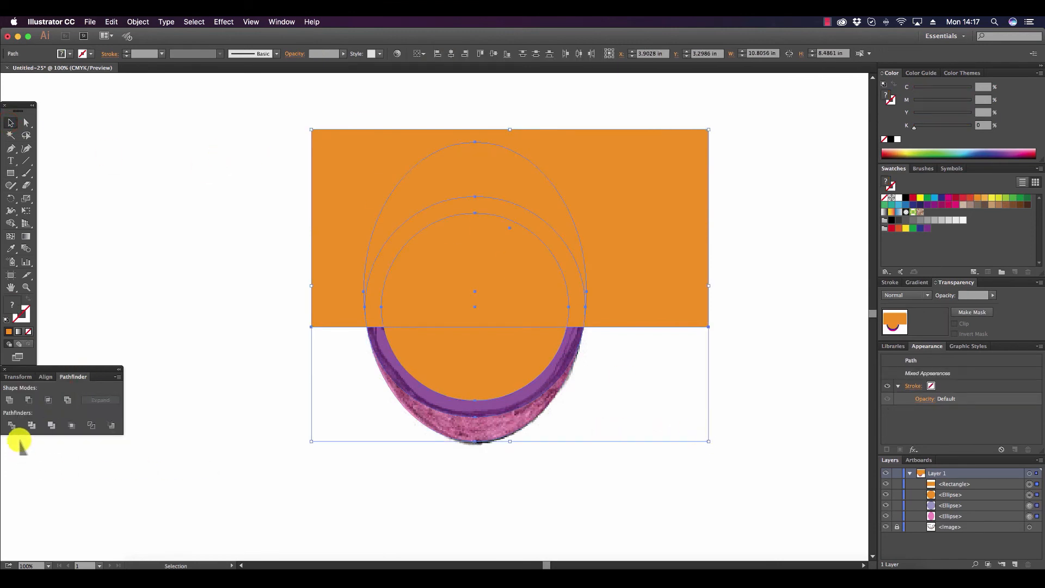
click(13, 425)
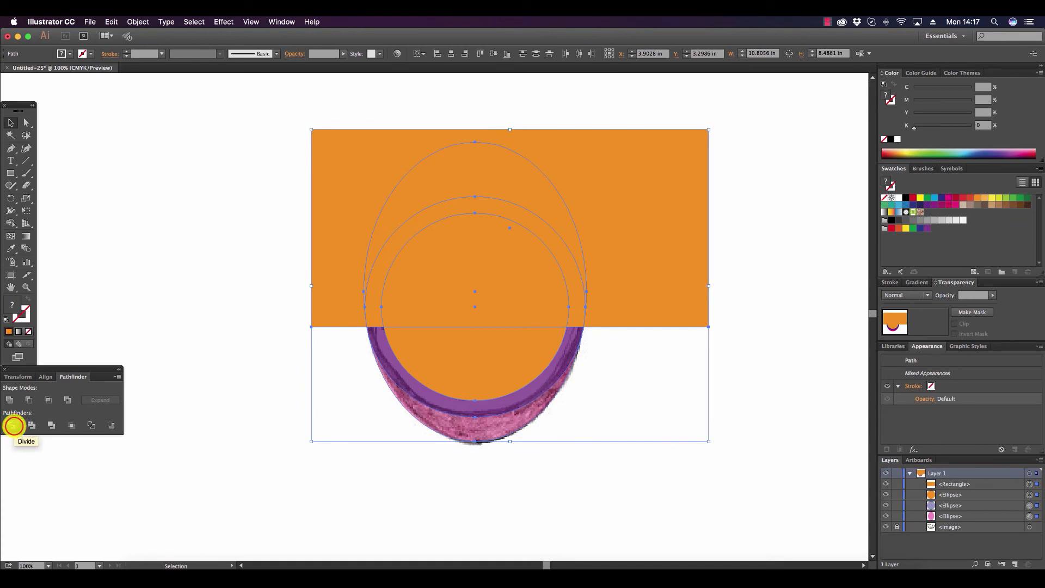
click(26, 122)
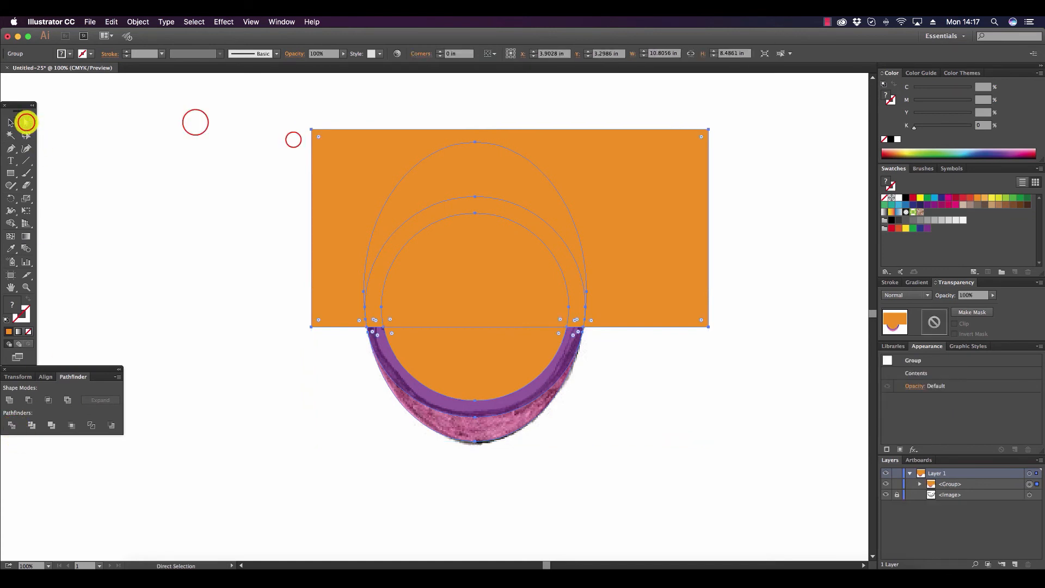
drag(196, 121, 777, 327)
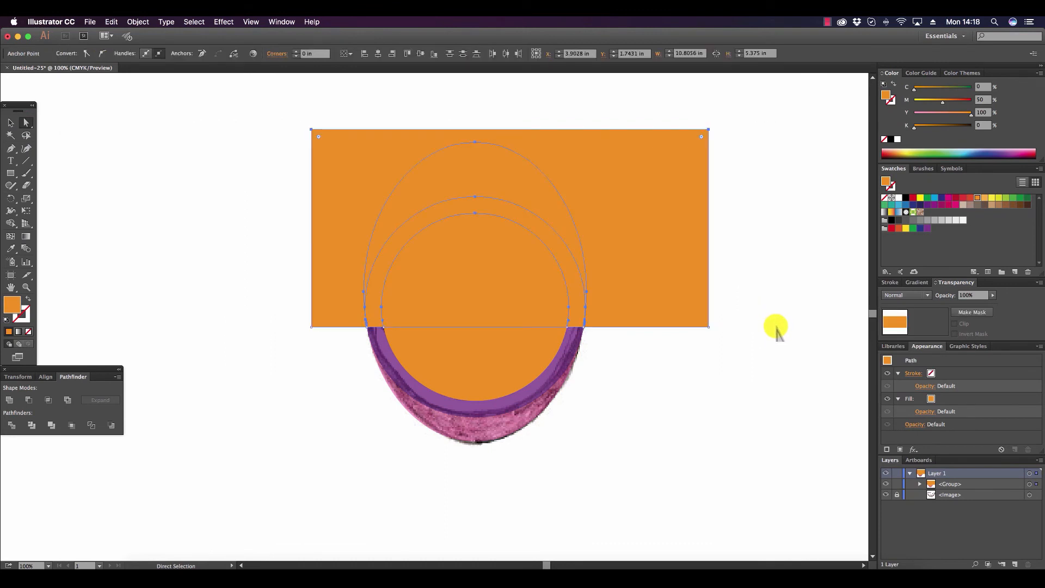
key(Delete)
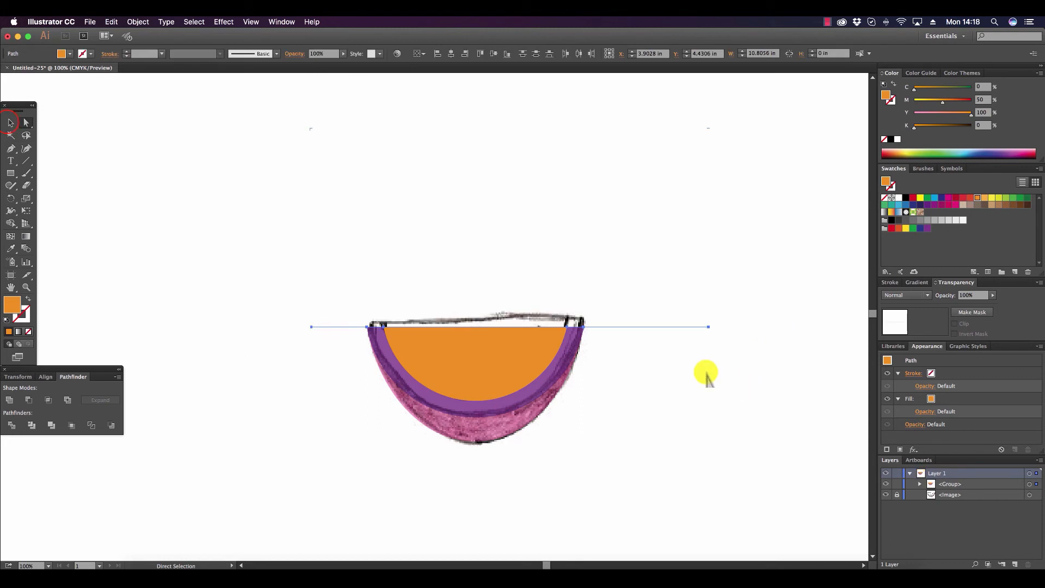
click(11, 123)
click(588, 248)
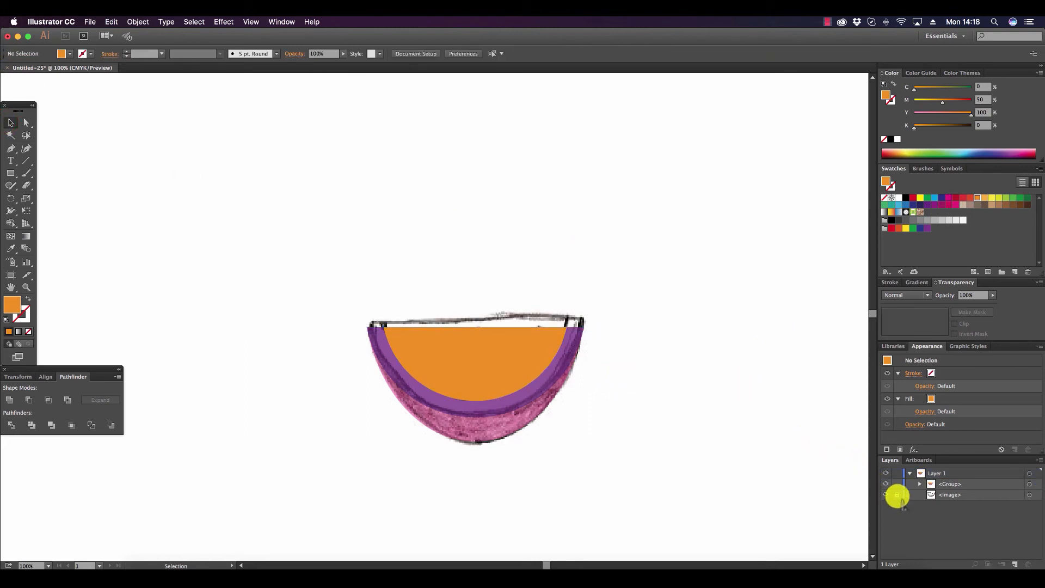
Unlock and hide the sketch image, and delete the leftover line segments extending from both ends of the melon's flat edge.
click(897, 495)
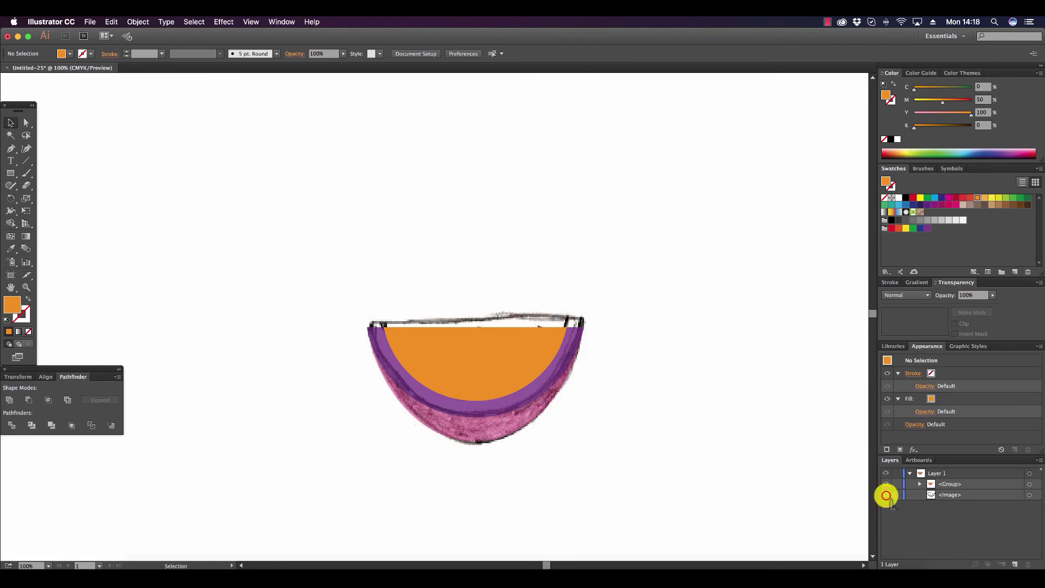
click(886, 495)
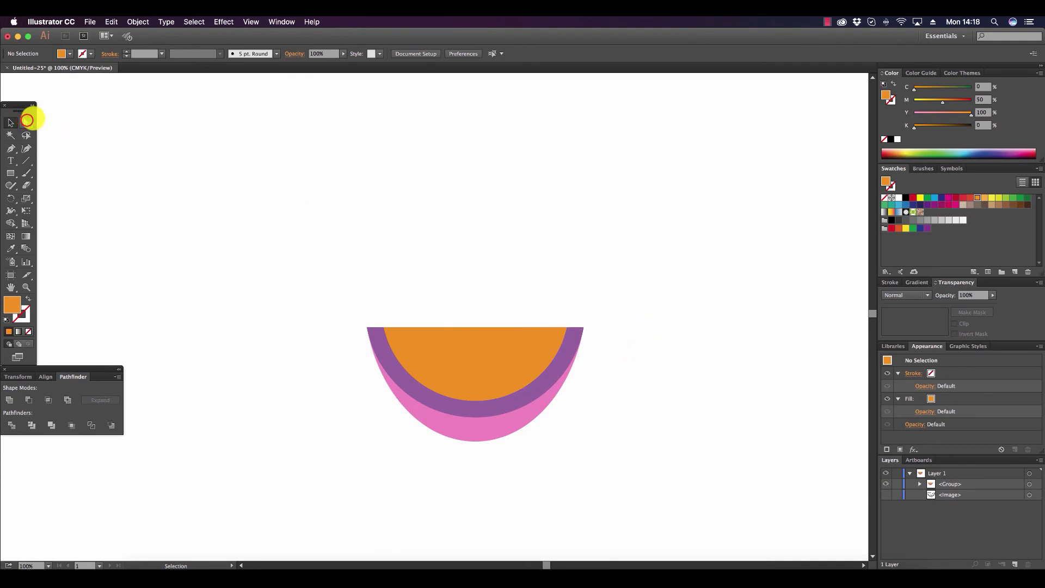
click(26, 122)
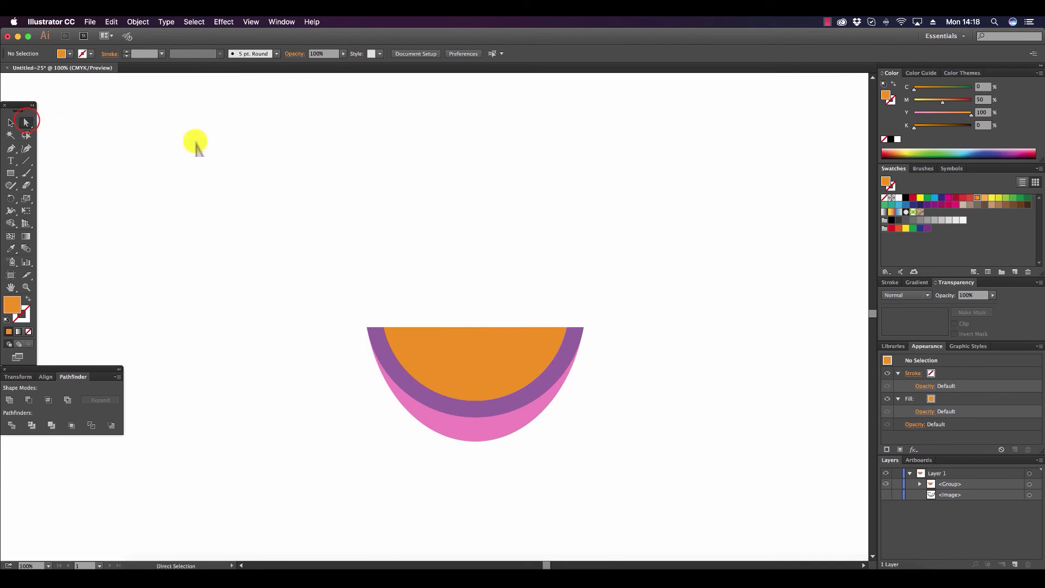
click(337, 327)
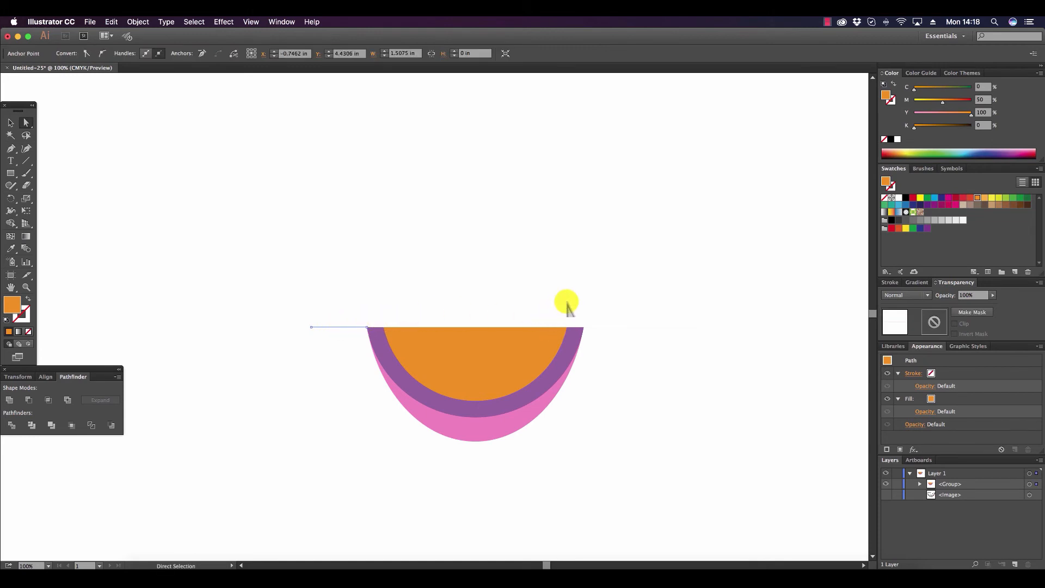
key(Delete)
key(Delete)
click(600, 327)
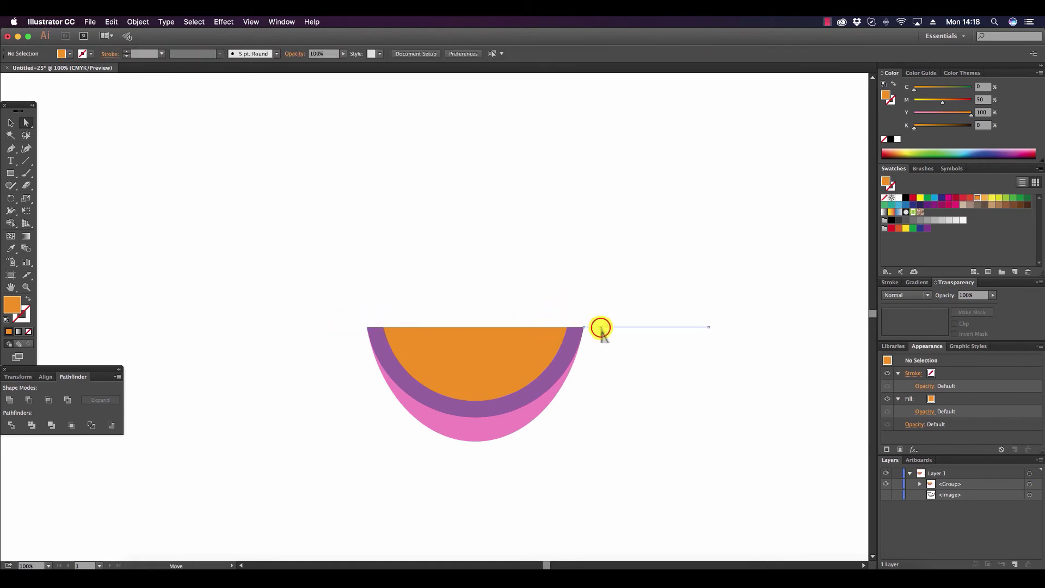
key(Delete)
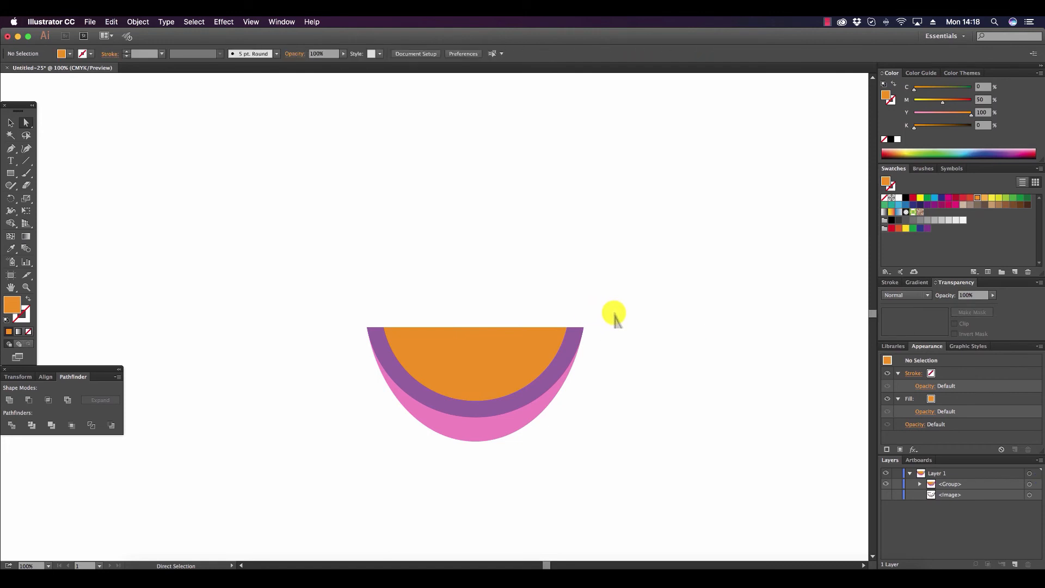
click(10, 123)
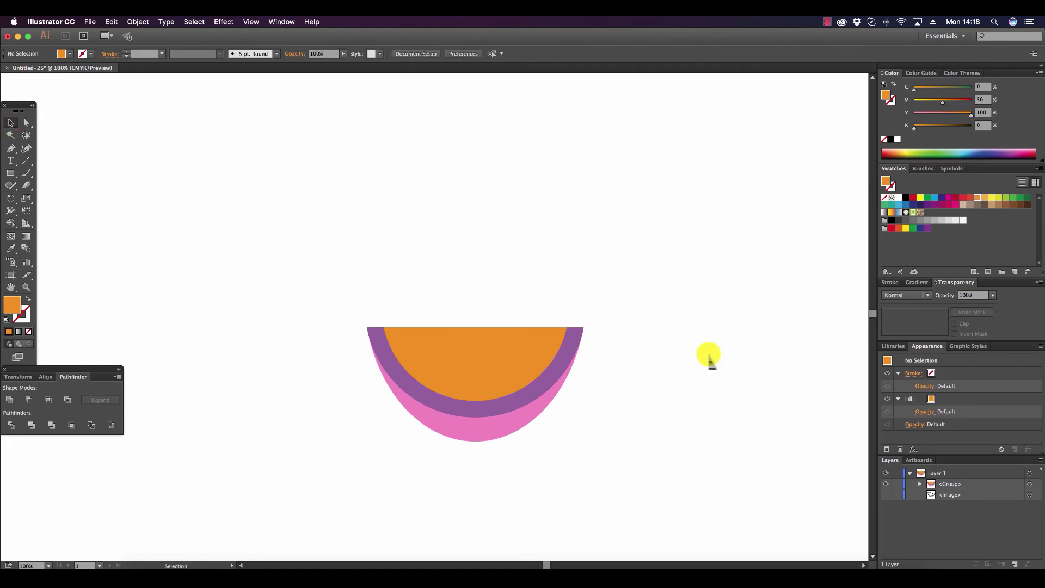
Set the outer rind crescent to 100% opacity and fill it dark green (C=88.24, M=27.45, Y=100, K=18.04).
scroll(709, 360, down, 5)
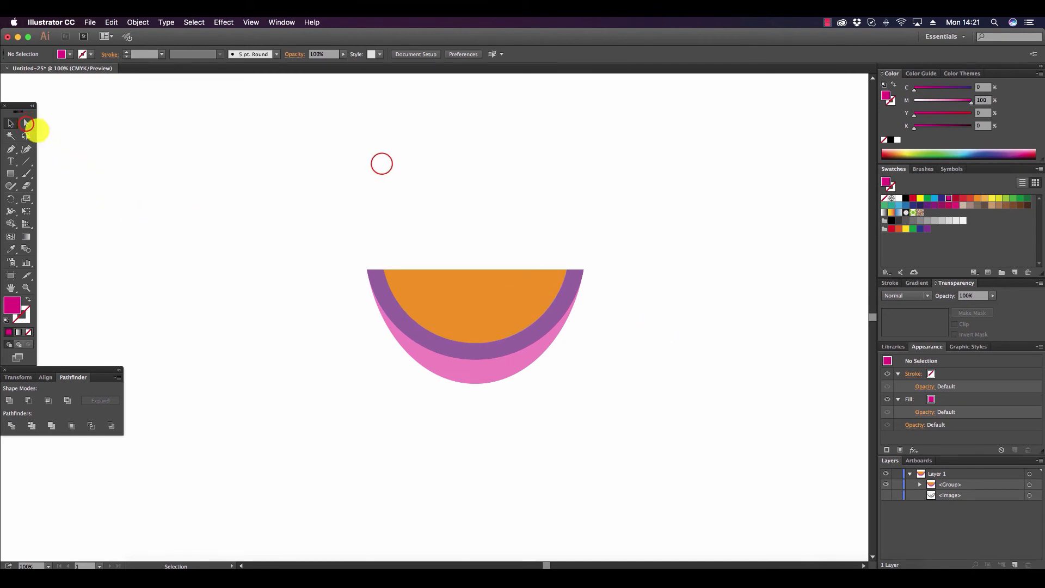
click(26, 123)
click(487, 369)
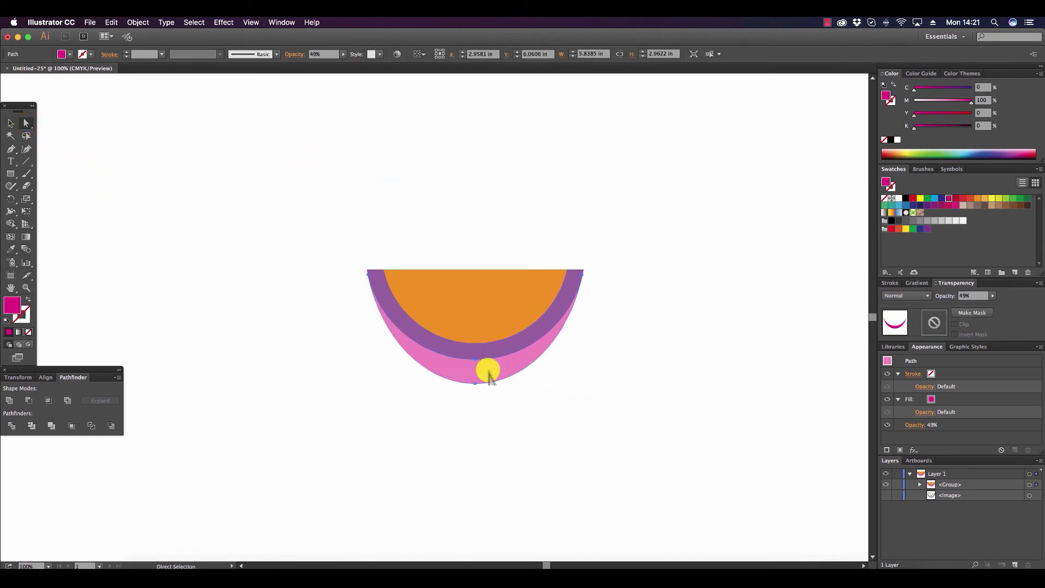
click(992, 296)
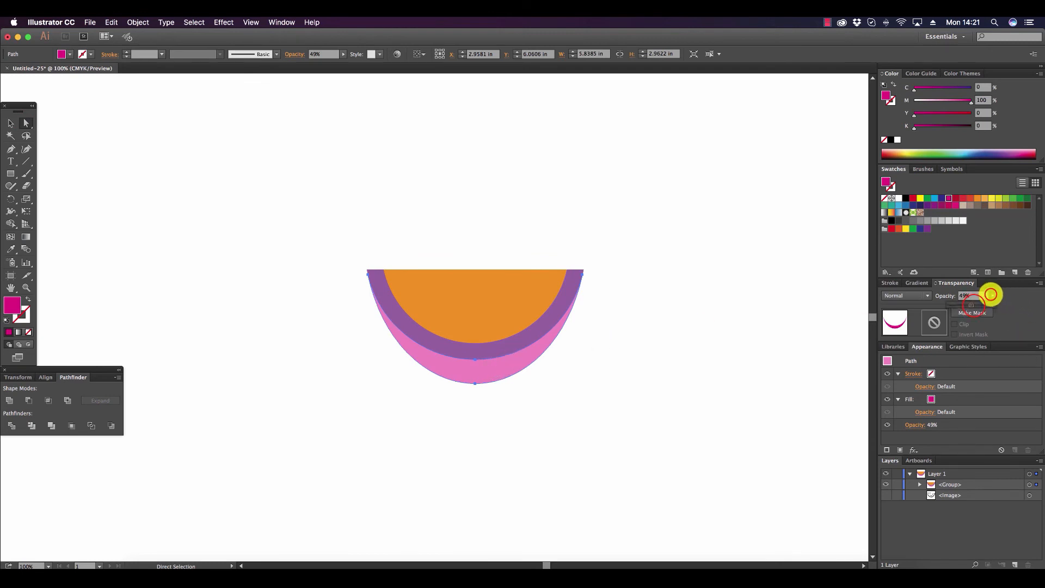
drag(972, 302, 996, 308)
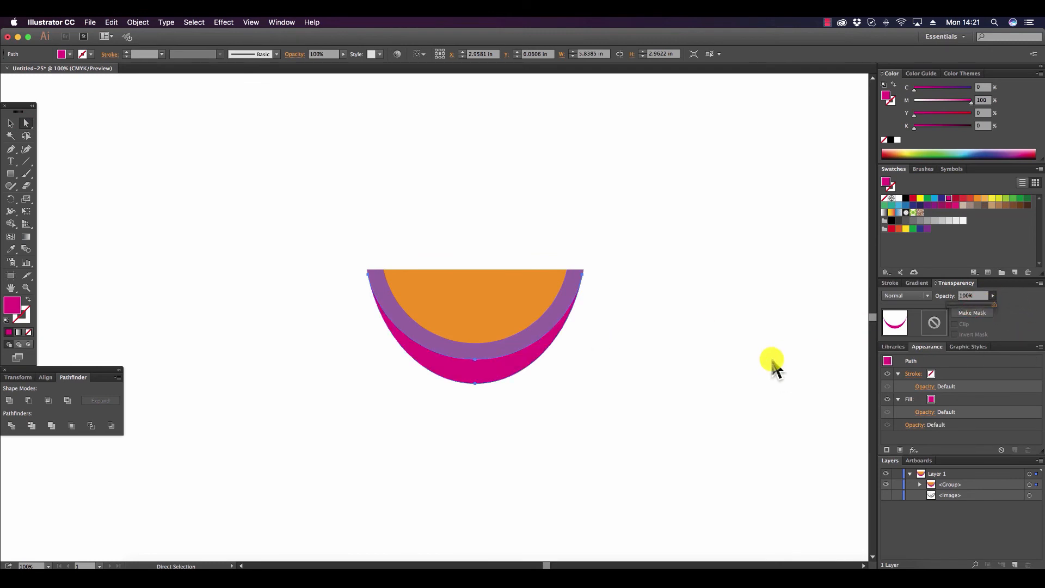
click(937, 152)
drag(936, 153, 932, 156)
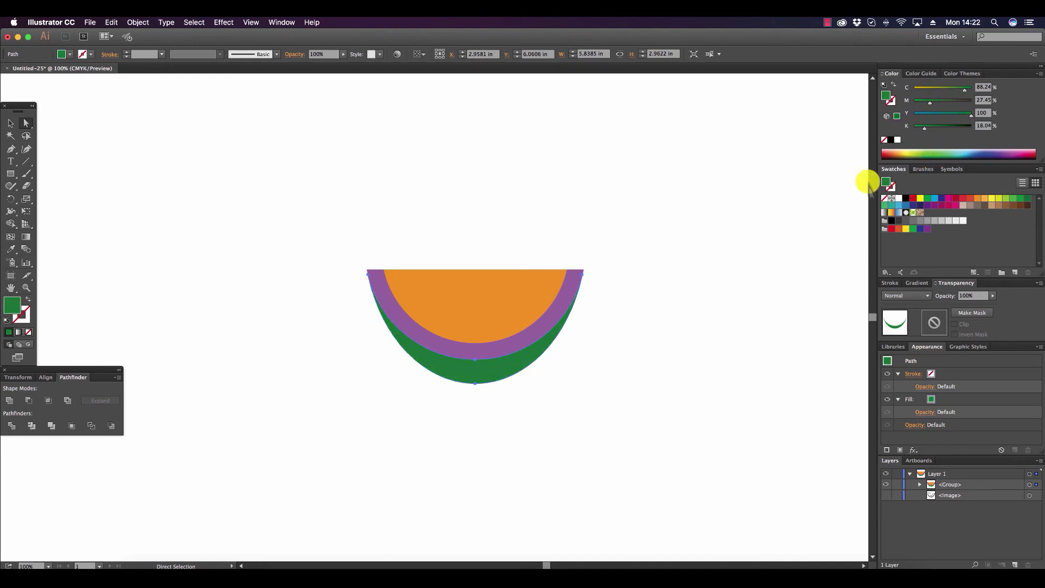
Recolor the middle rind band pale cream (C=0, M=7, Y=33, K=1.18) and deselect it.
click(375, 279)
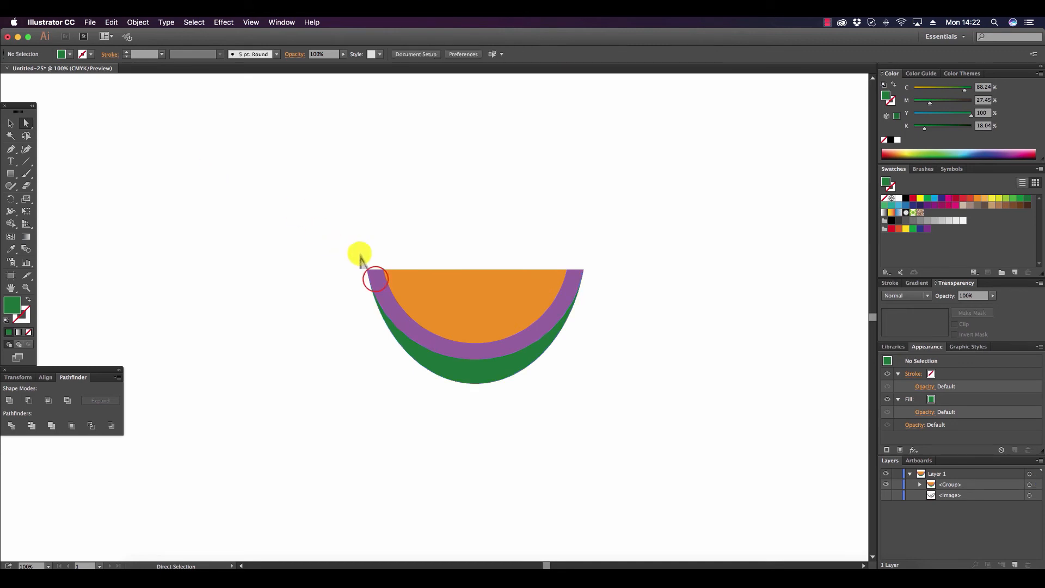
click(376, 279)
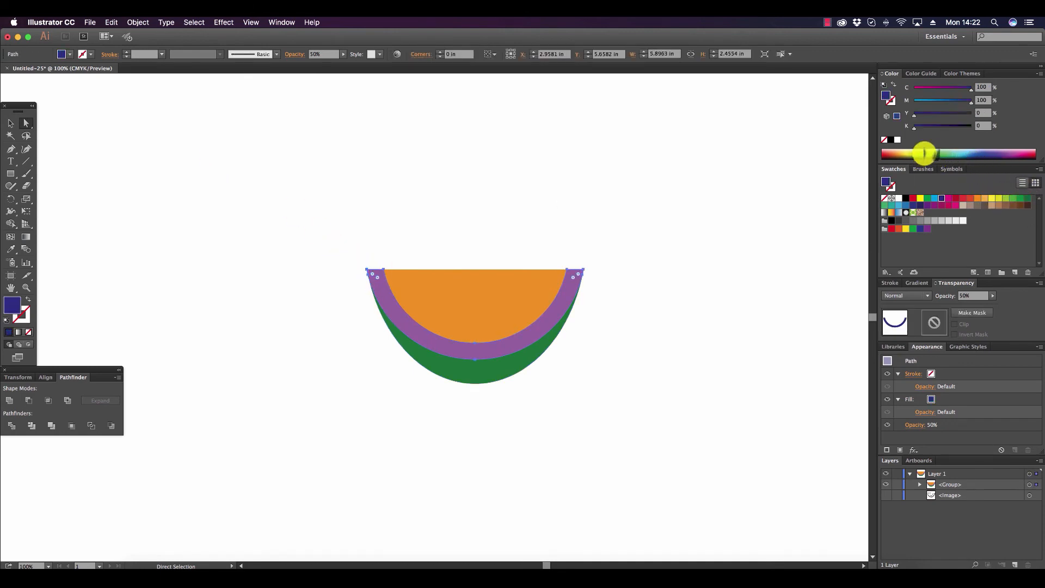
drag(914, 154, 901, 154)
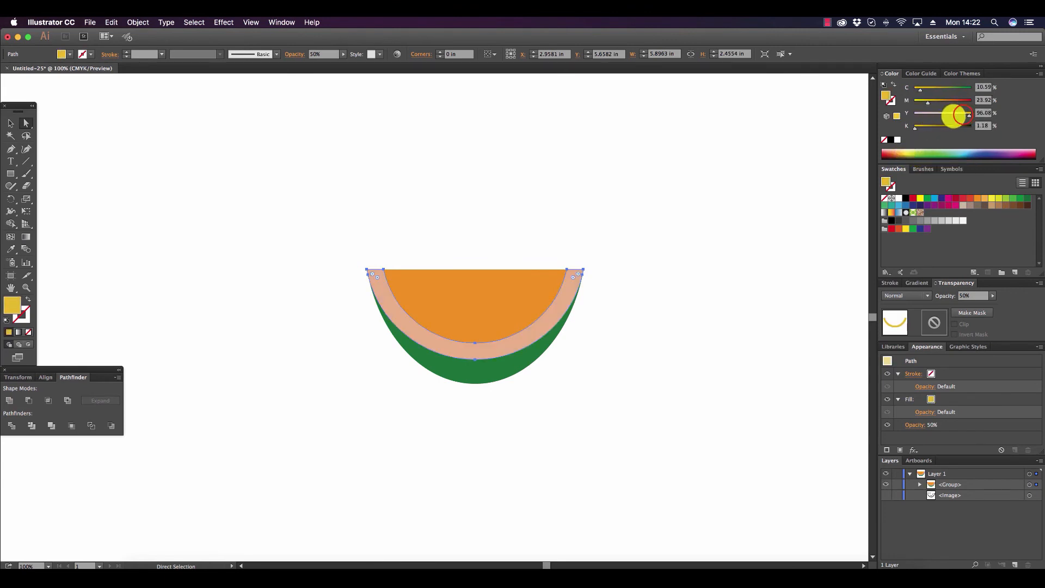
drag(961, 112, 924, 102)
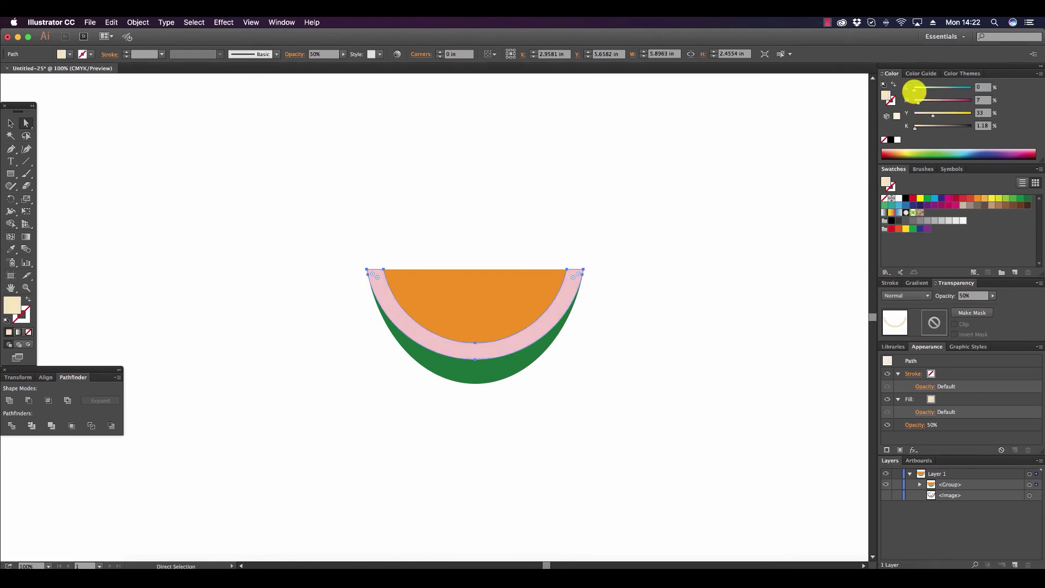
click(731, 187)
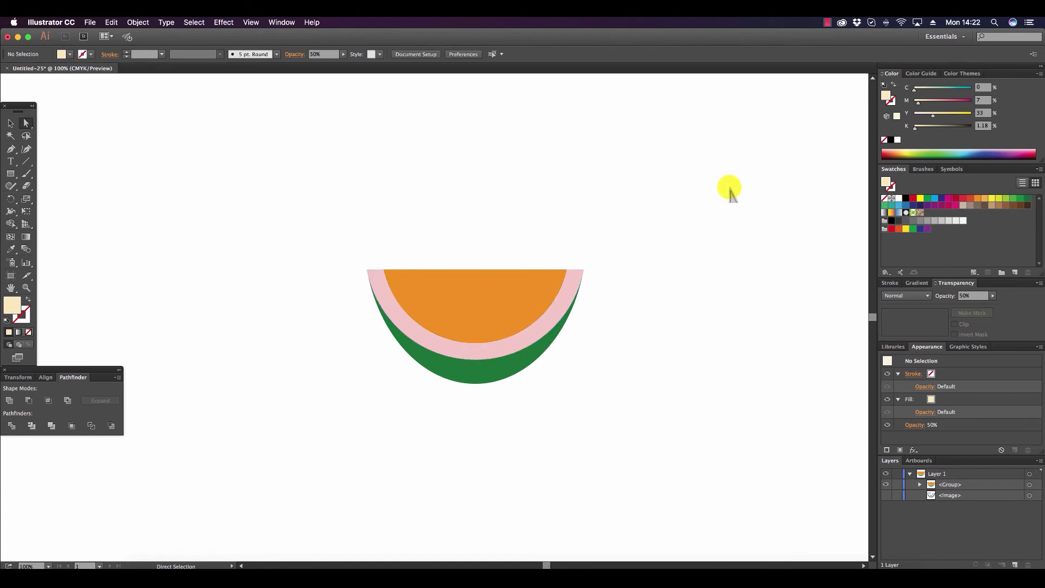
Recolor the orange flesh half-circle red (C=0, M=91.37, Y=92.55, K=0) and deselect it.
click(525, 276)
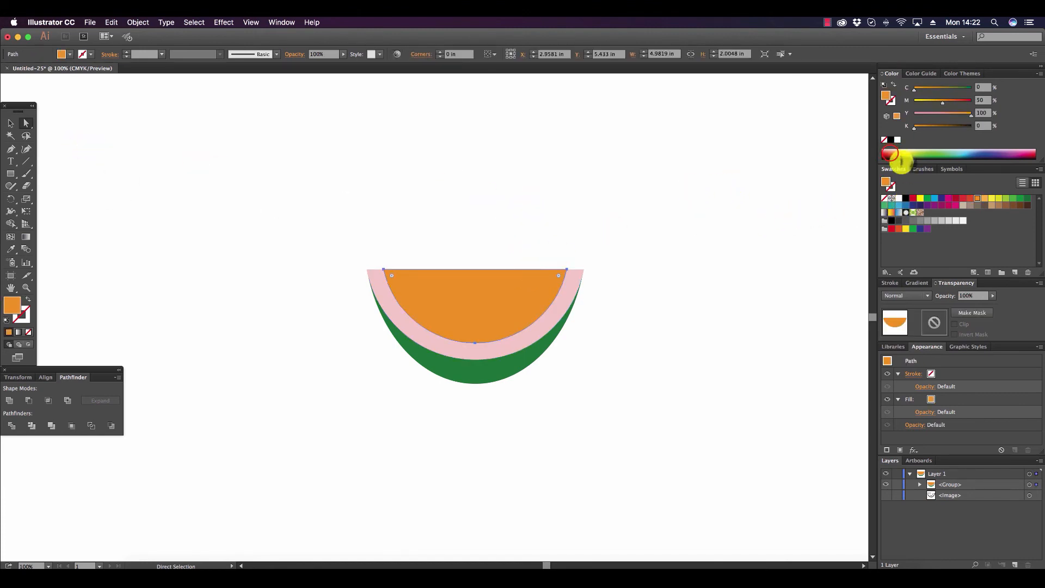
drag(897, 153, 882, 153)
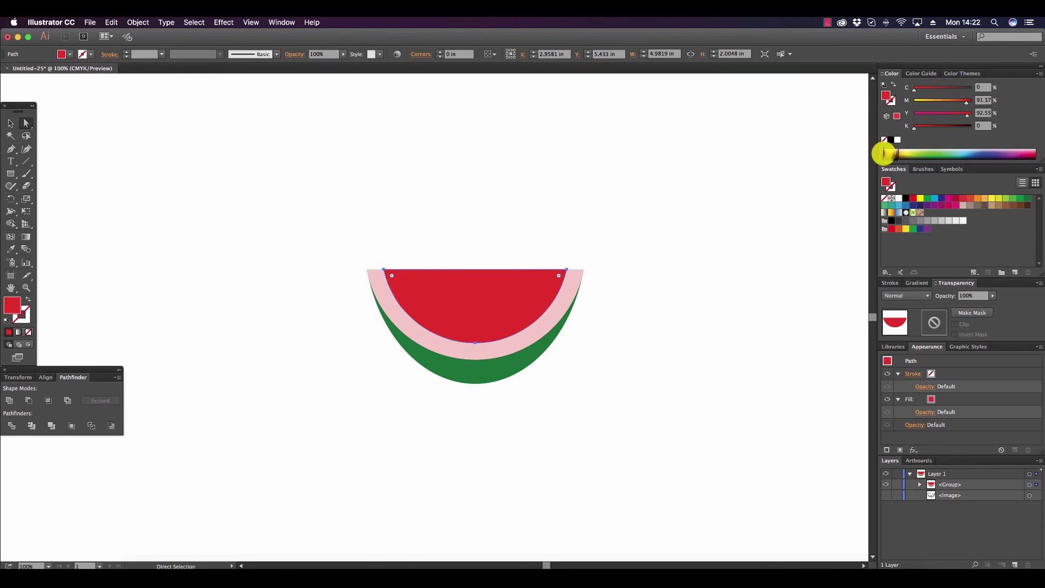
click(10, 123)
click(739, 282)
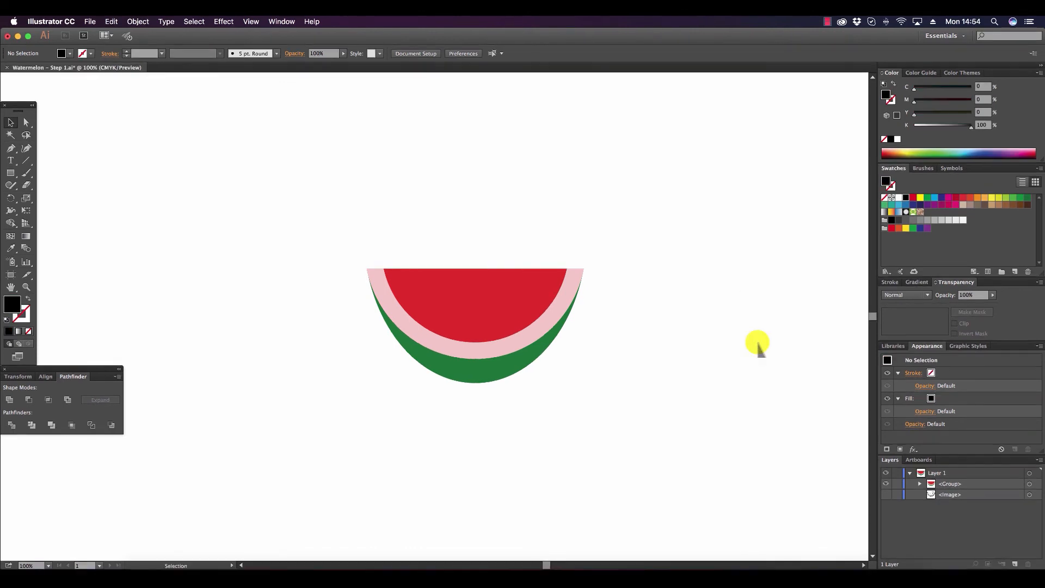
Draw a black circle about 3.69 in across in the empty space to the right of the melon.
click(11, 173)
click(55, 197)
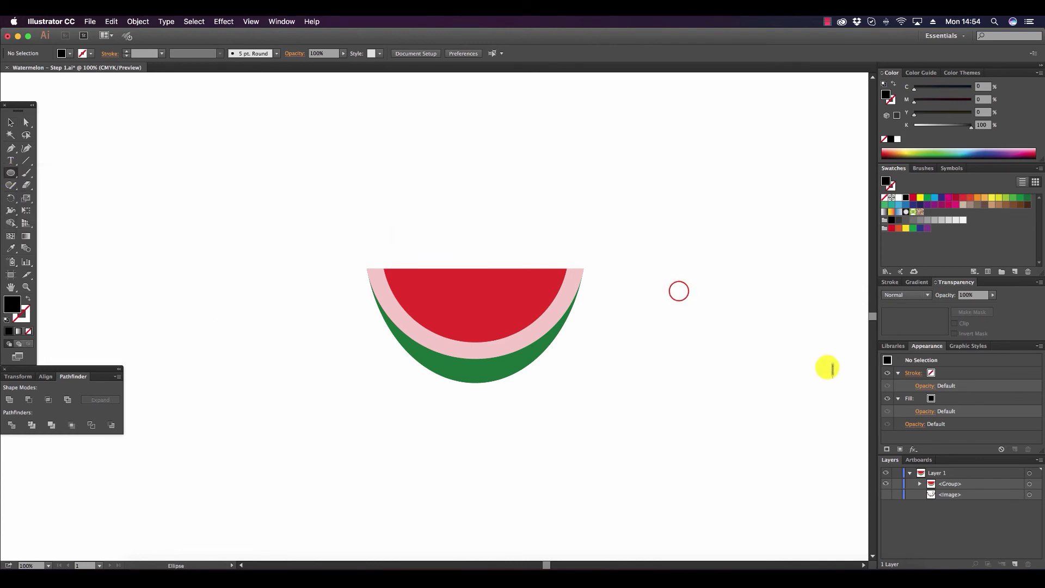
drag(678, 290, 781, 429)
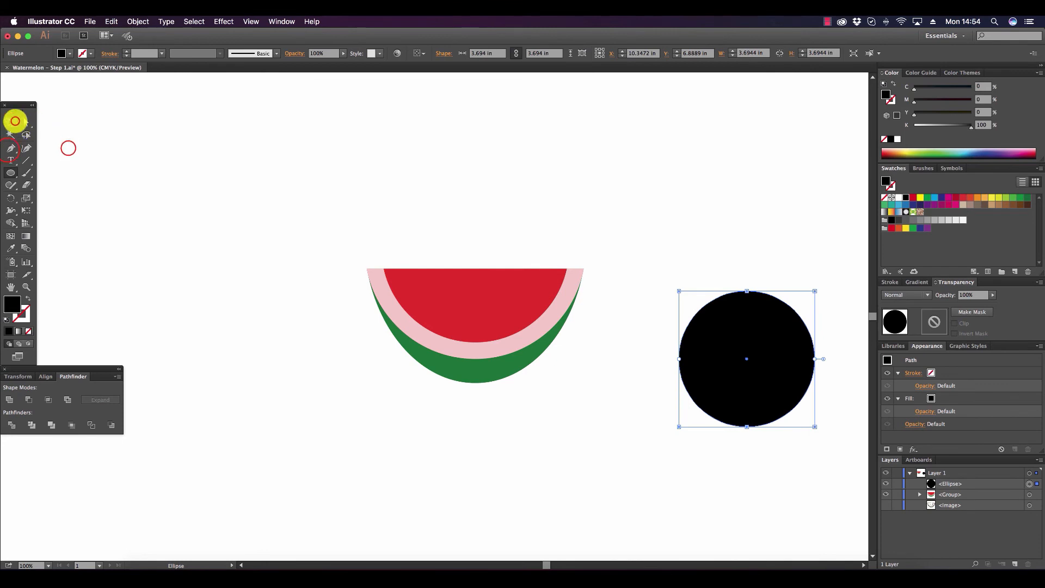
click(11, 122)
Draw the left half of the seed's pointed tip with the Pen tool, from the circle's left edge to an apex and down to its center.
click(10, 148)
key(super+shift+a)
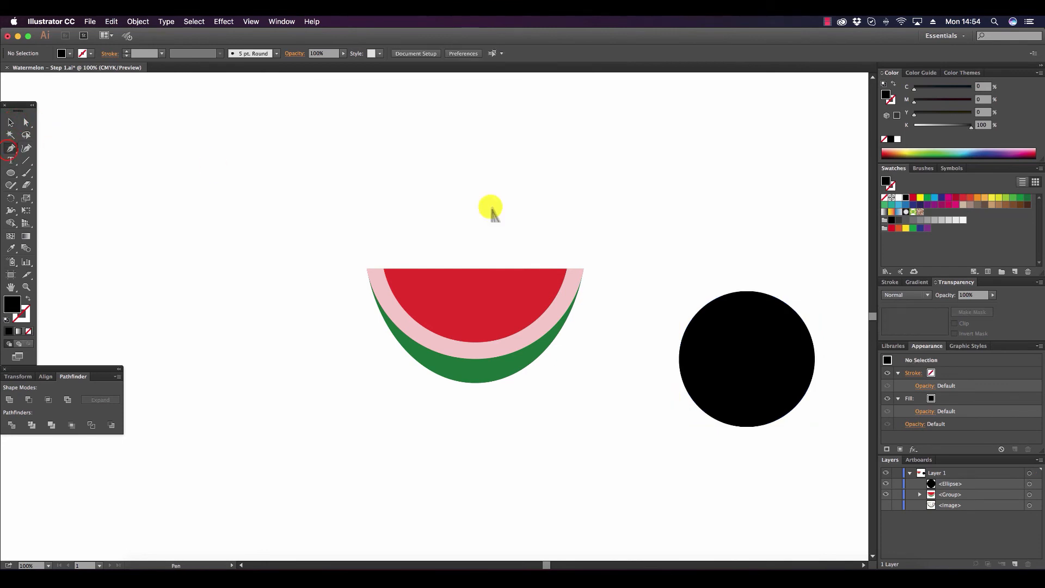
click(684, 331)
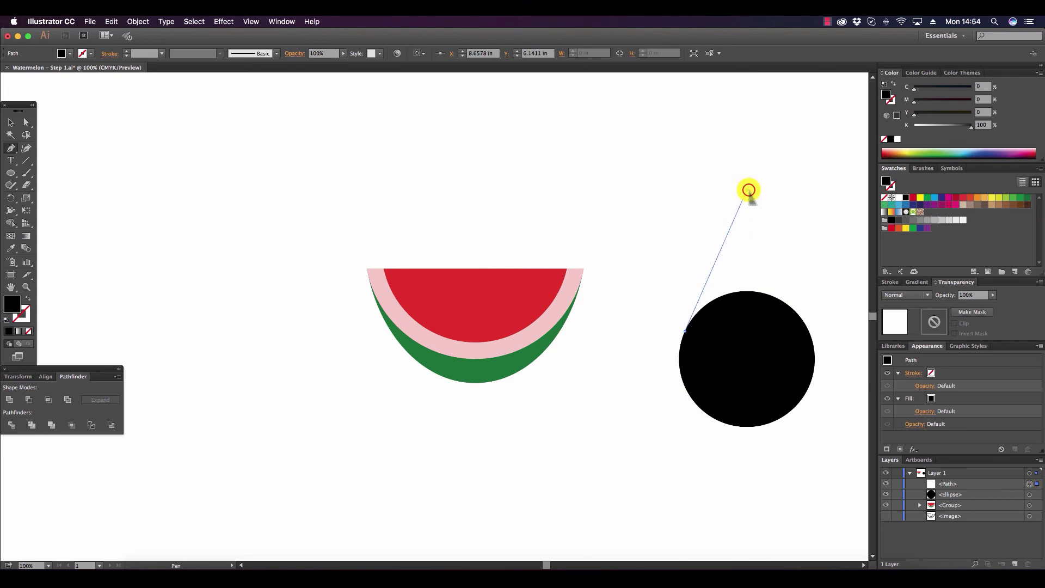
click(746, 190)
click(746, 352)
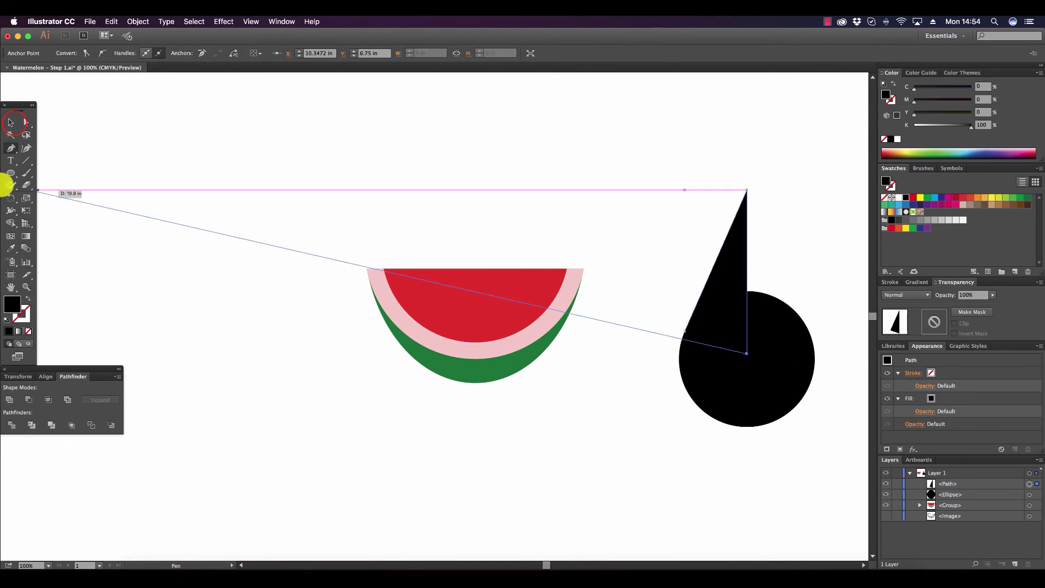
click(11, 122)
click(525, 162)
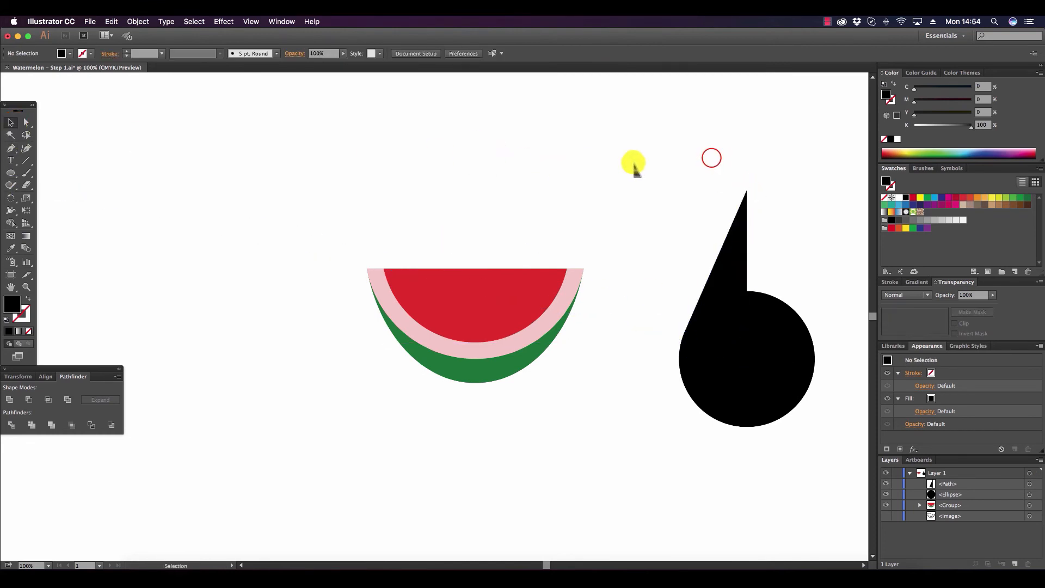
Select the circle and the half tip, and make them a compound shape.
drag(712, 161, 799, 465)
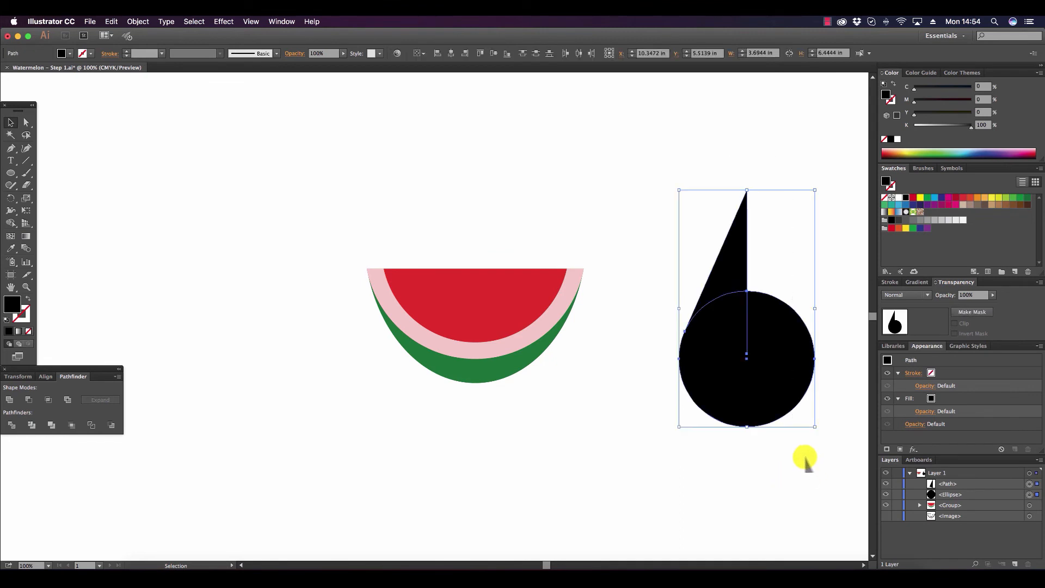
click(117, 377)
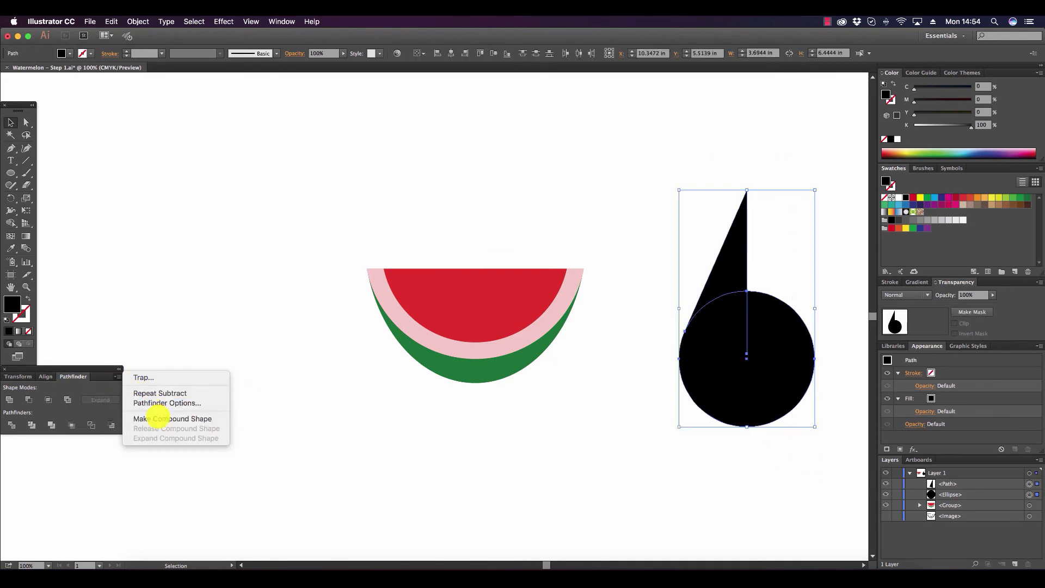
click(158, 418)
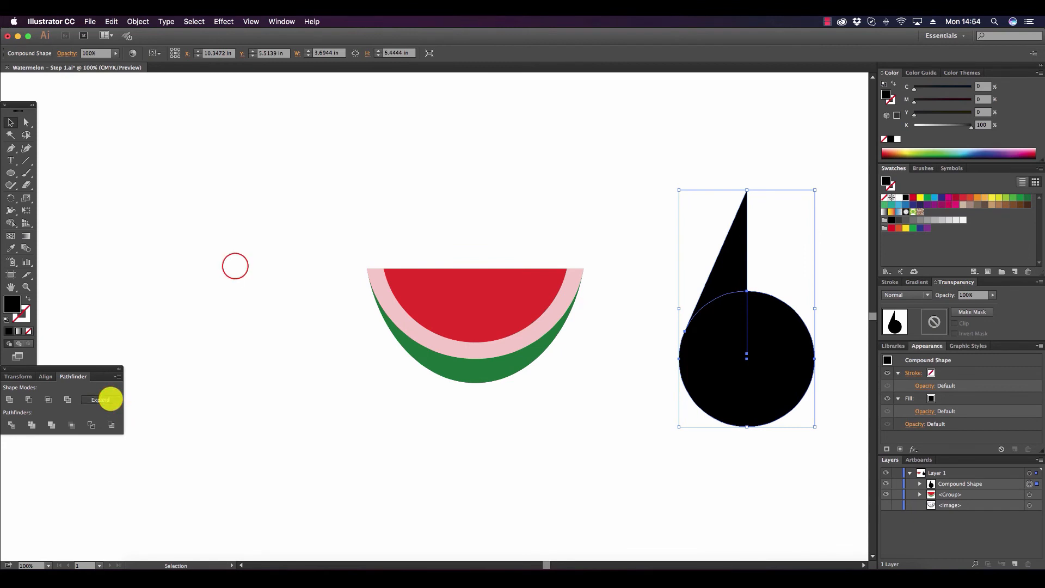
Draw a rectangle about 2.5 by 7.49 in over the seed's left half up to its center, and intersect it with the seed.
click(235, 266)
click(10, 173)
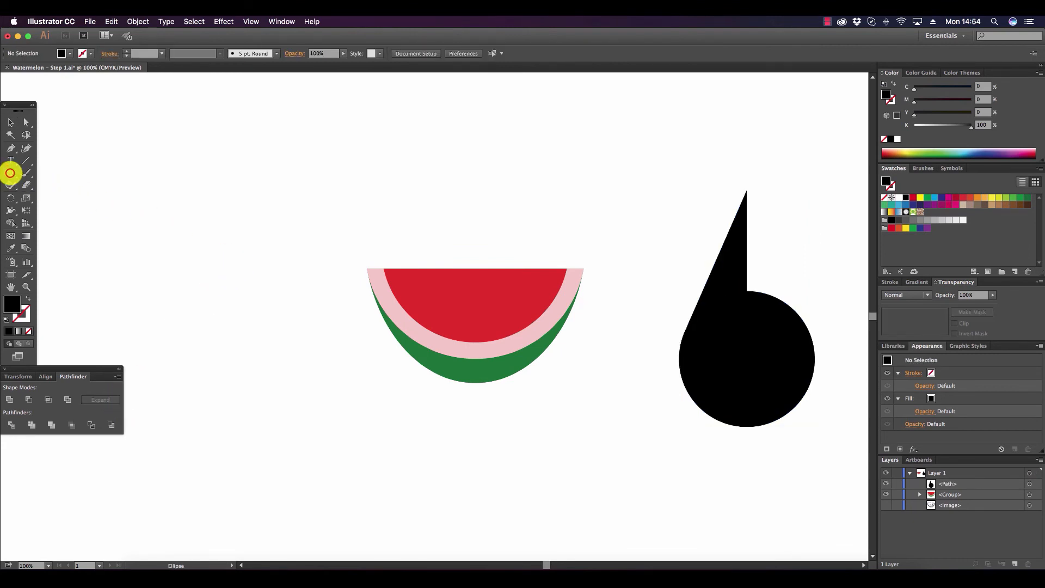
drag(9, 173, 59, 173)
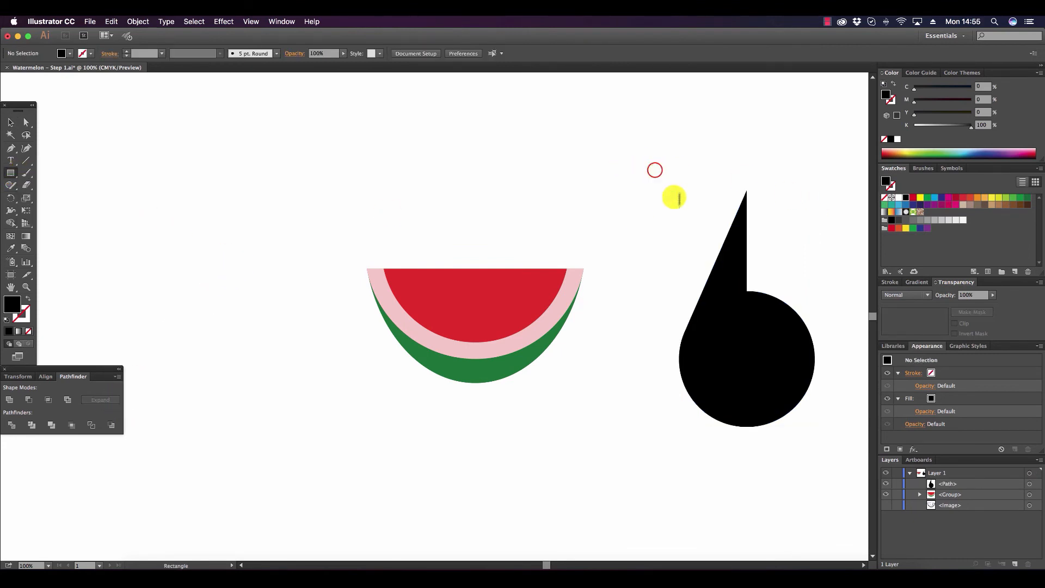
drag(655, 170, 746, 445)
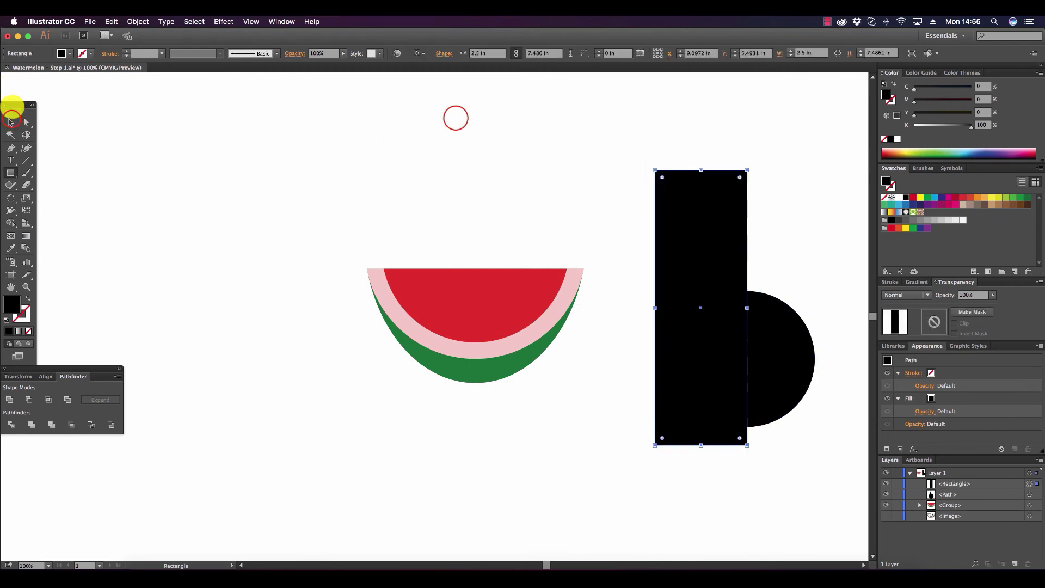
click(10, 121)
drag(718, 131, 795, 391)
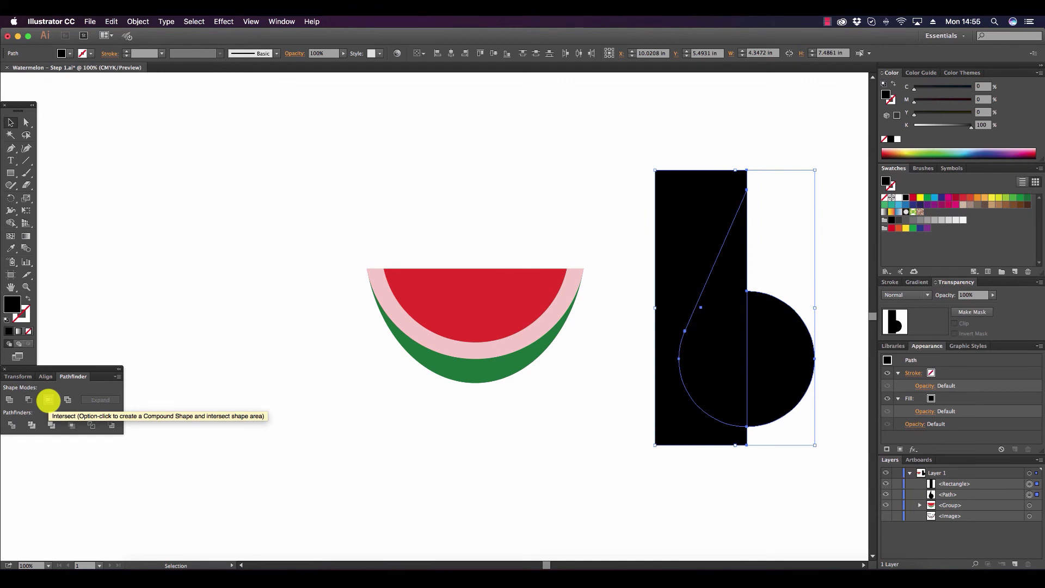
click(48, 400)
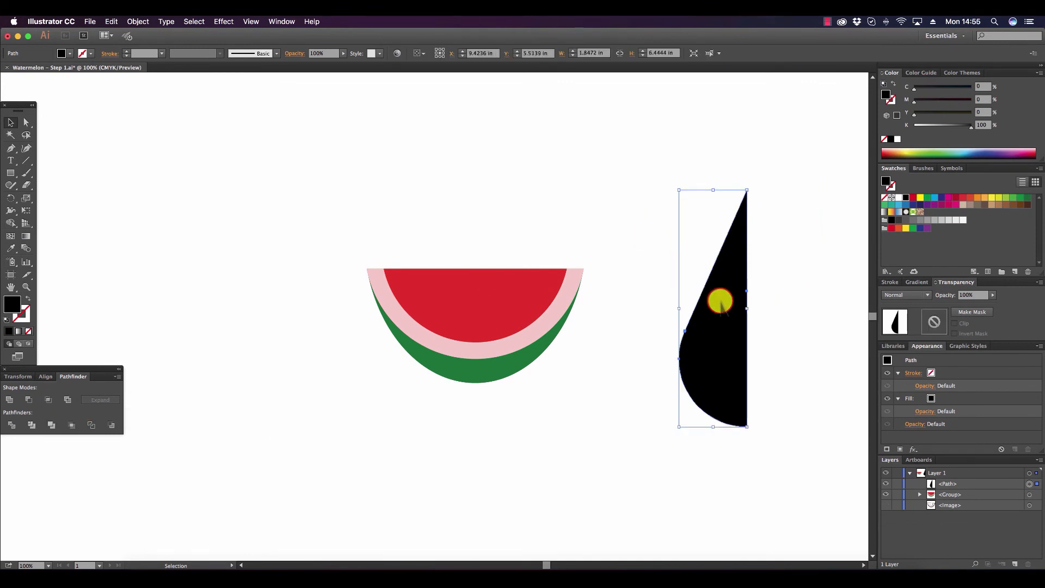
Duplicate the half seed flush against its straight edge and reflect the copy across the vertical axis to complete the teardrop.
drag(720, 301, 789, 296)
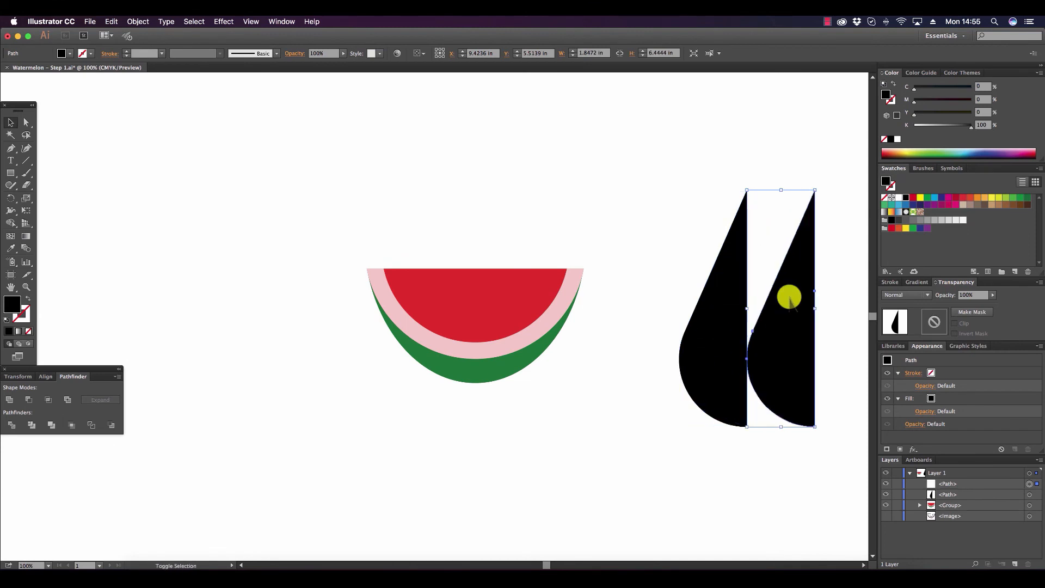
right_click(789, 297)
mouse_move(843, 427)
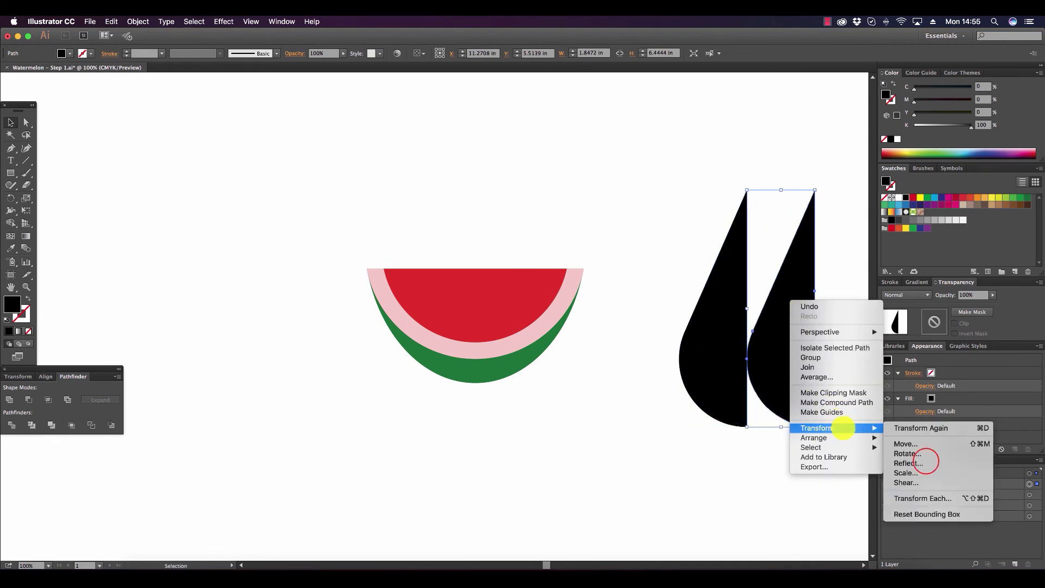
click(925, 461)
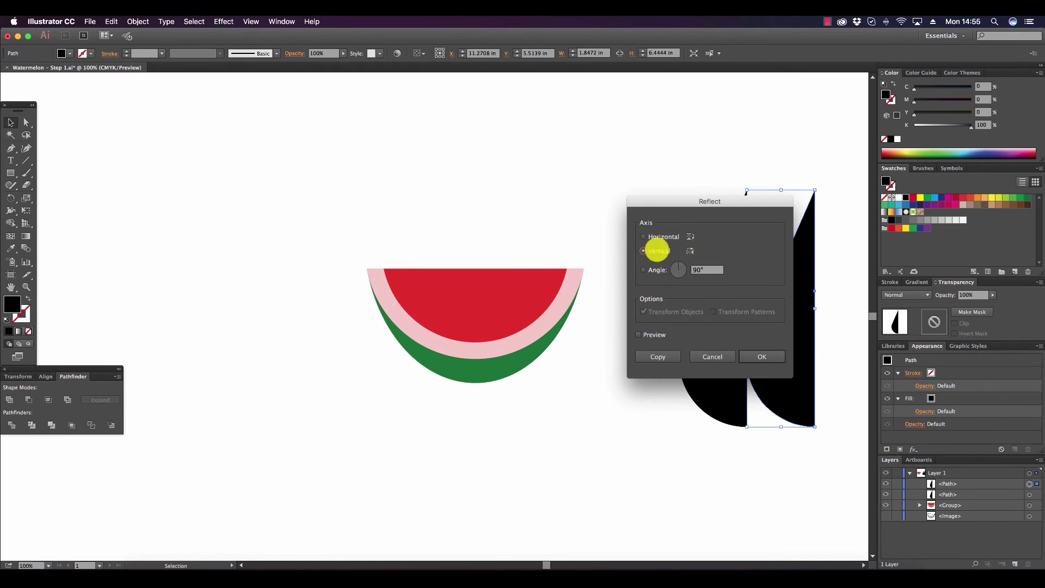
click(761, 356)
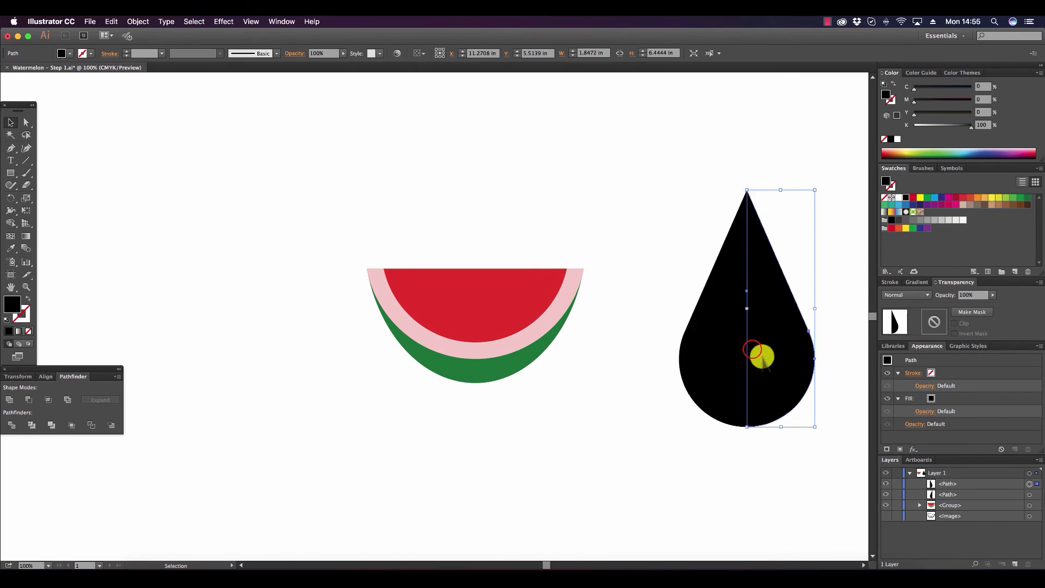
Pull the mirrored seed half away from the original and move it back flush against the straight edge.
drag(753, 348, 778, 347)
click(769, 215)
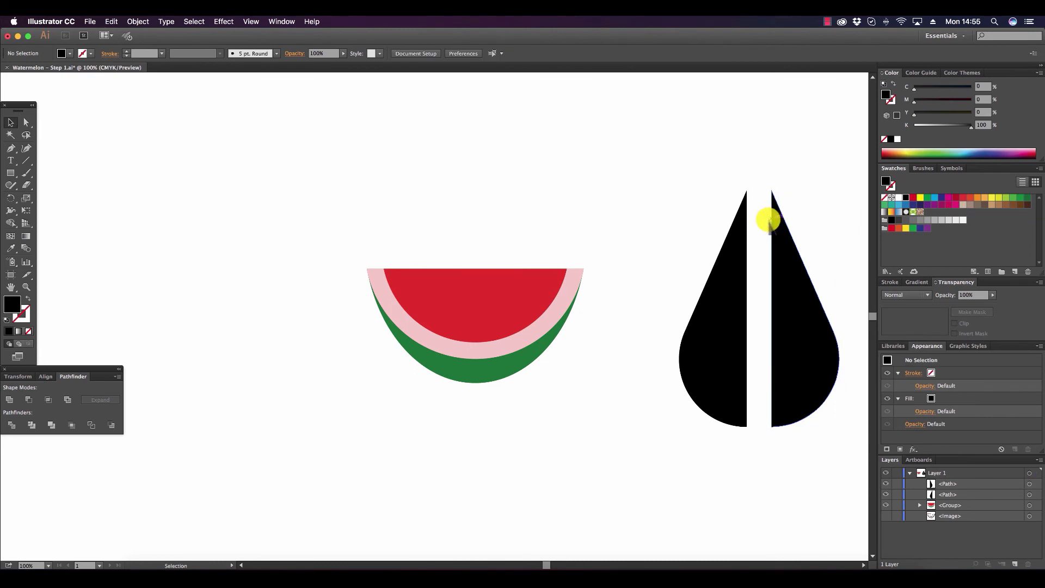
drag(771, 220, 746, 220)
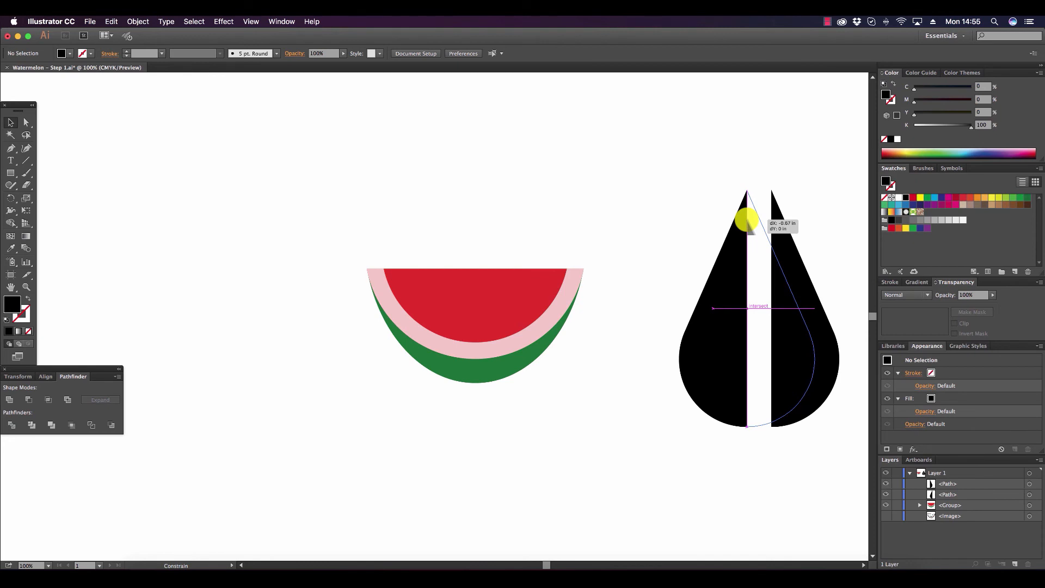
drag(746, 221, 746, 221)
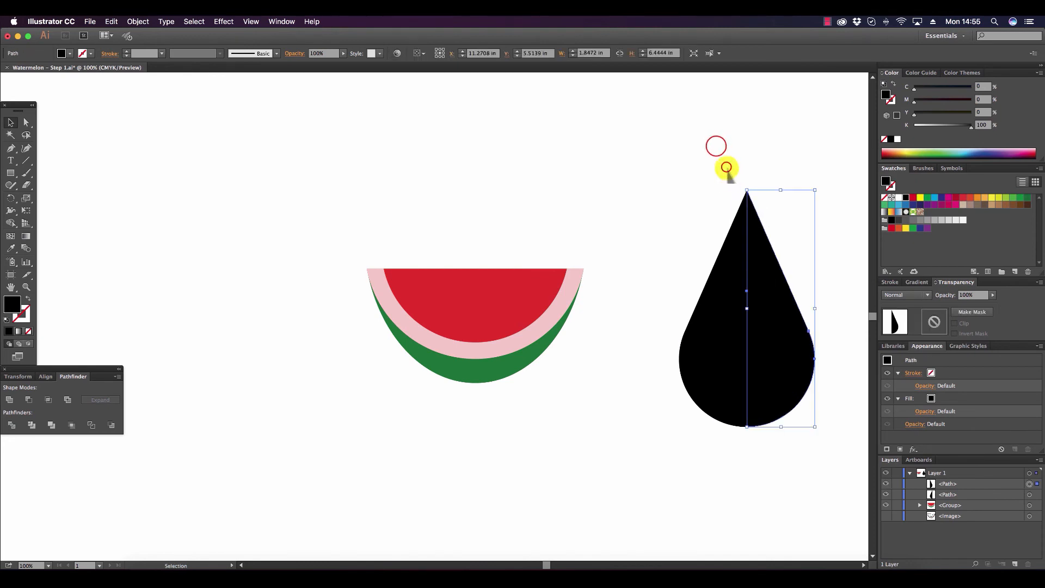
Select both seed halves, make them a compound shape and expand it into a single path.
drag(713, 146, 781, 331)
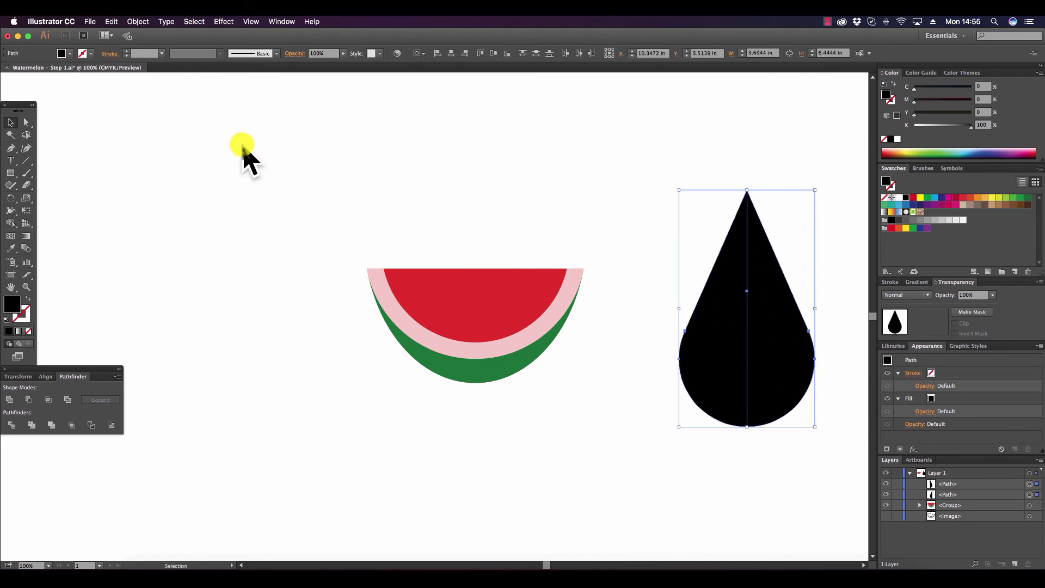
click(117, 377)
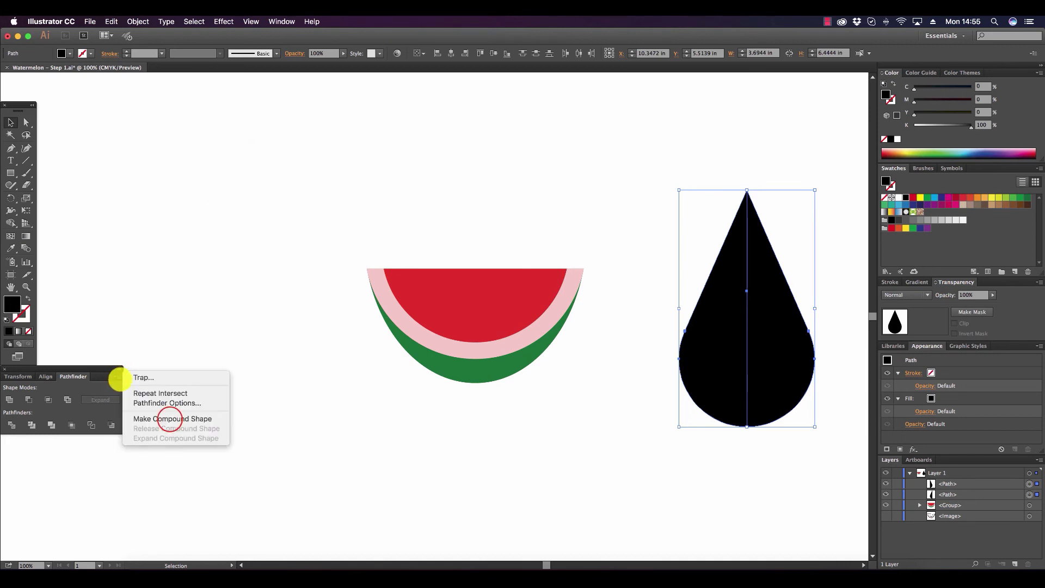
click(169, 418)
click(105, 399)
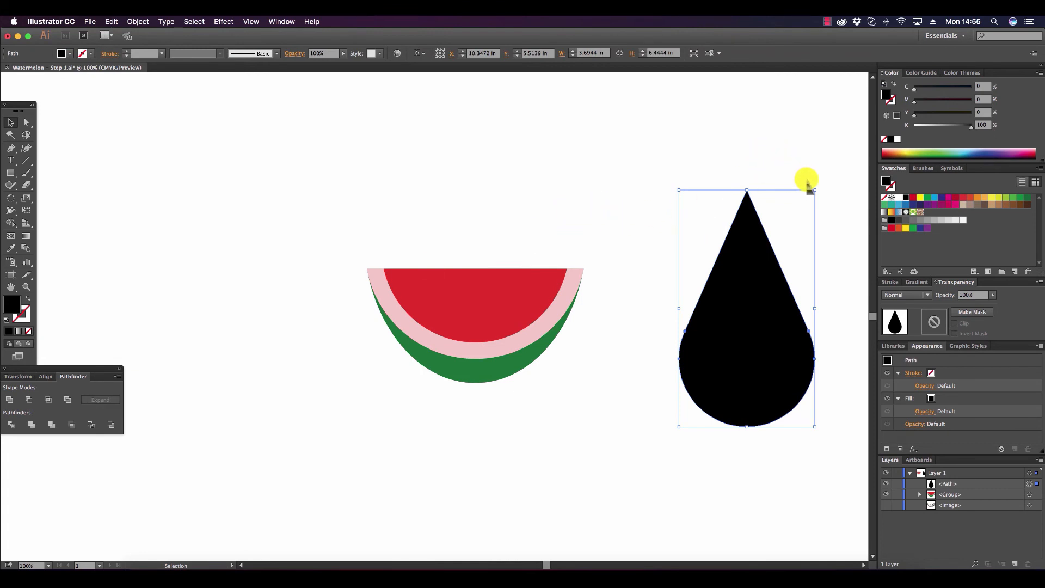
Shrink the seed to about 0.33 by 0.57 in and arrange four copies: two stacked on the melon's centerline, two across the flesh's right half.
drag(815, 190, 470, 288)
click(494, 228)
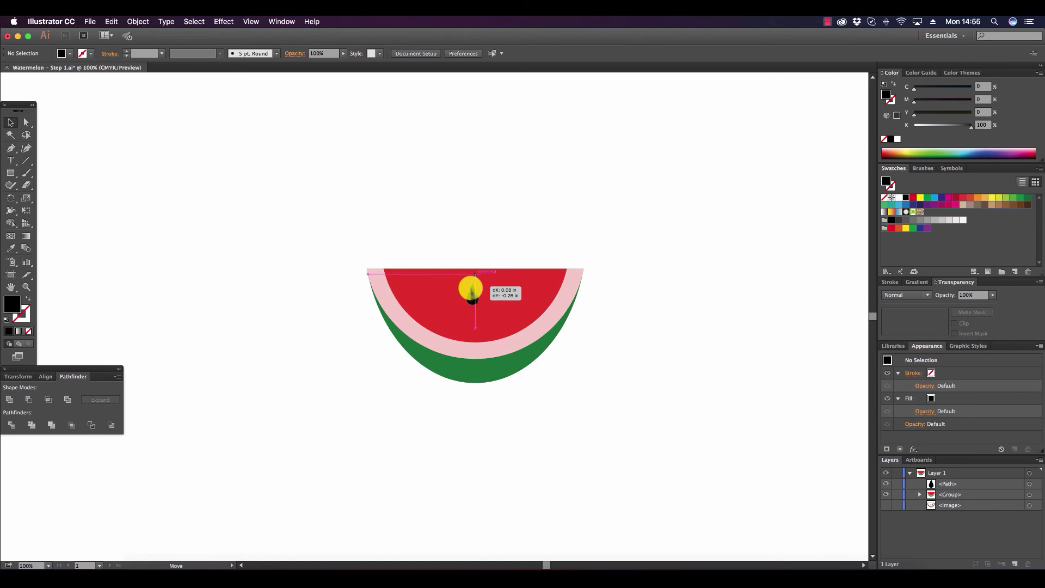
drag(472, 296, 540, 287)
click(487, 226)
click(509, 221)
click(709, 332)
click(631, 330)
click(584, 300)
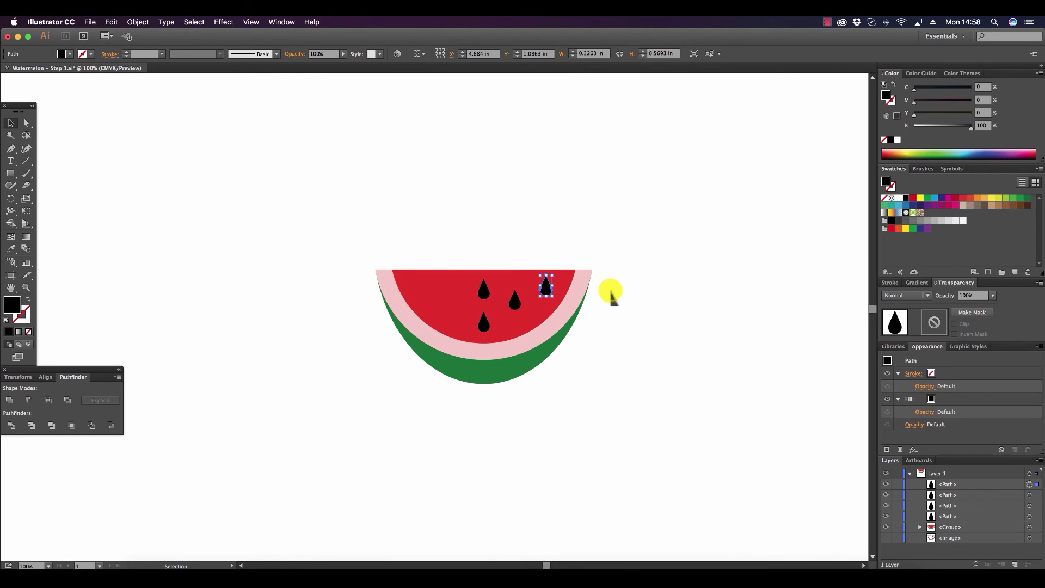
Select all four seeds, make them a compound shape, expand it and deselect the result.
shift+click(514, 300)
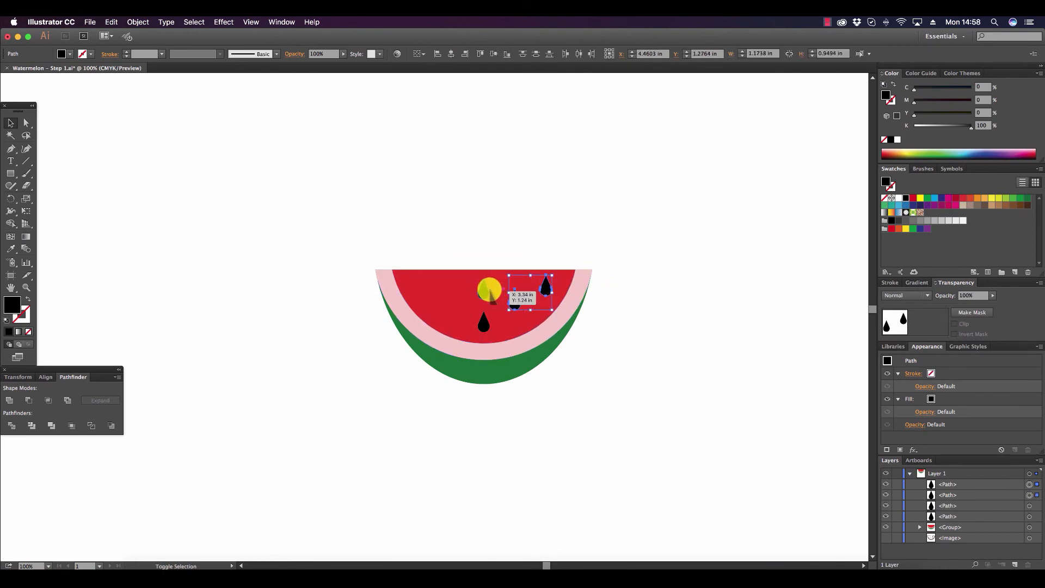
shift+click(485, 290)
shift+click(482, 324)
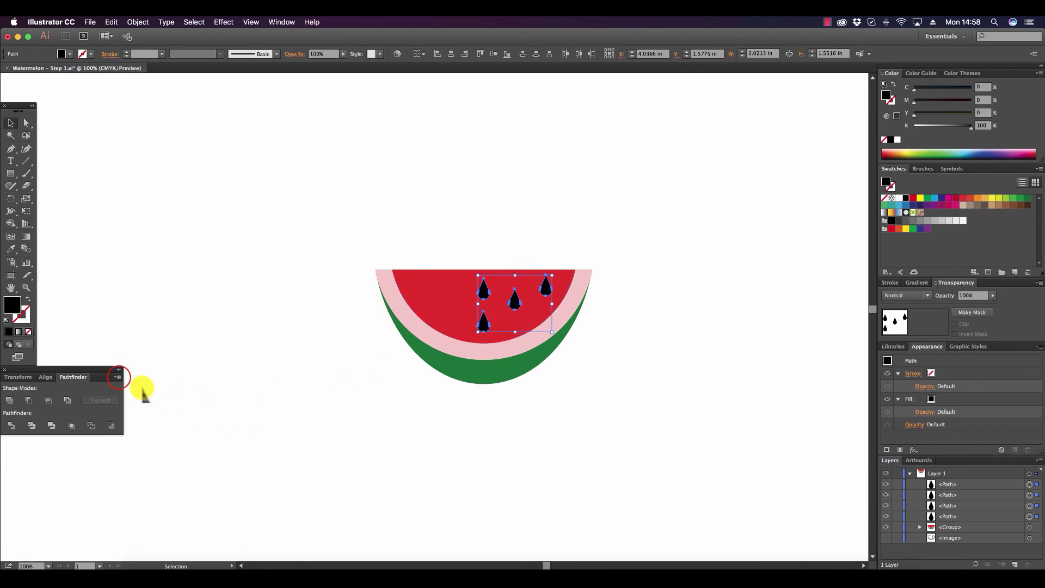
click(117, 377)
click(146, 417)
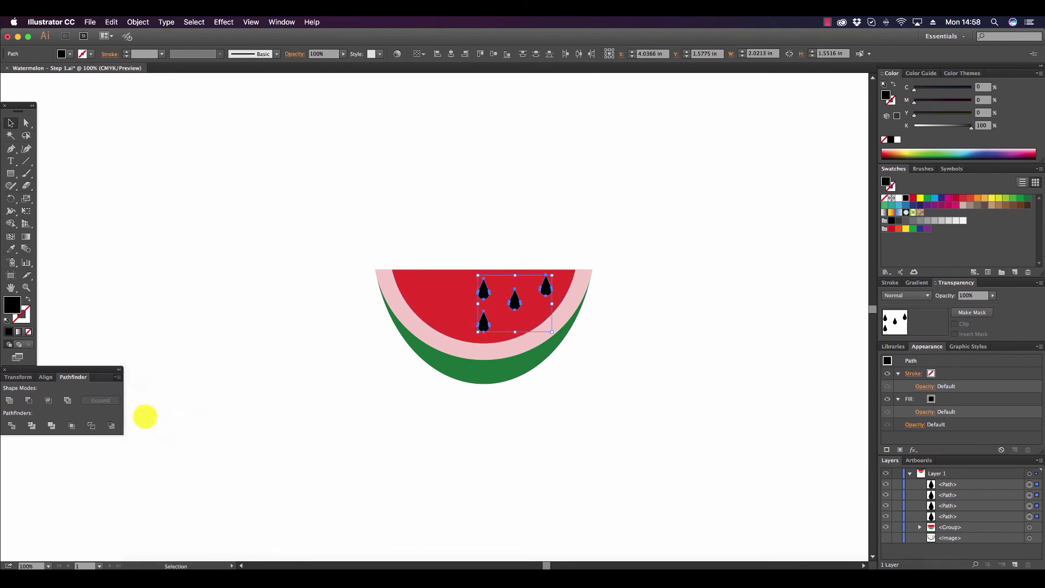
click(107, 400)
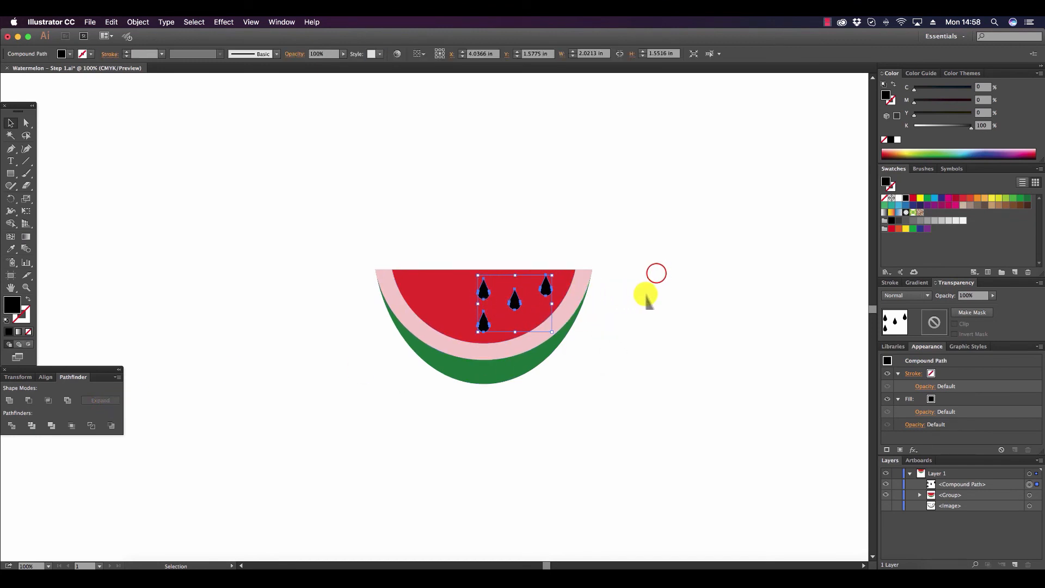
click(653, 274)
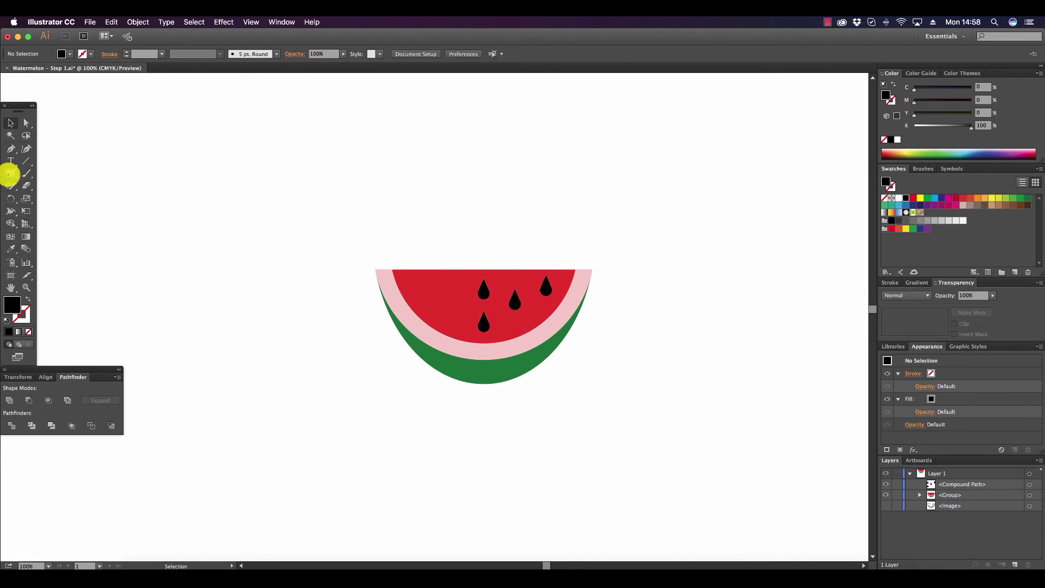
Draw a rectangle about 1.15 by 3.63 in ending at the melon's centerline, and subtract it from the seeds.
click(10, 173)
drag(441, 240, 484, 374)
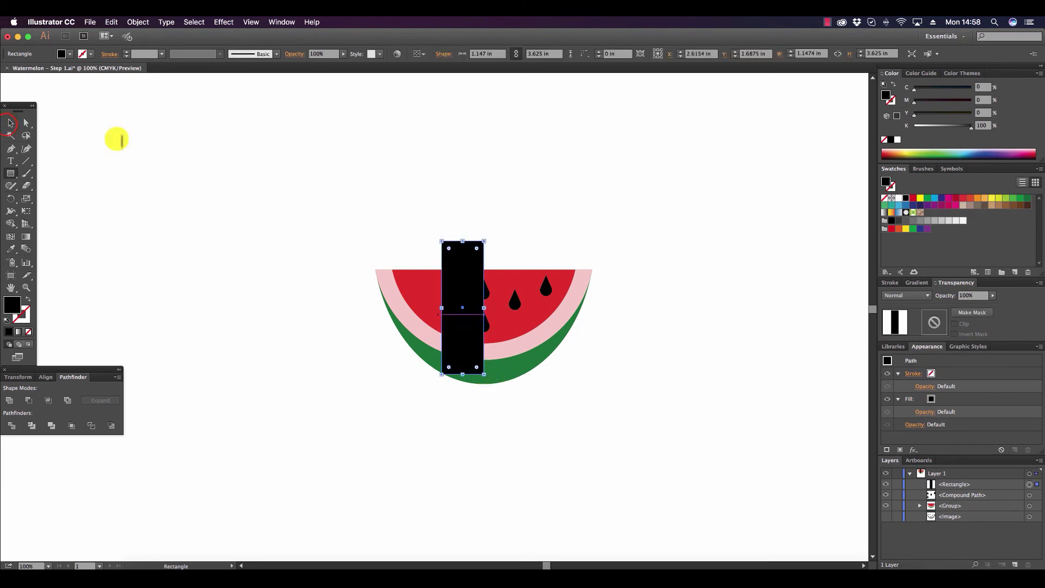
click(11, 123)
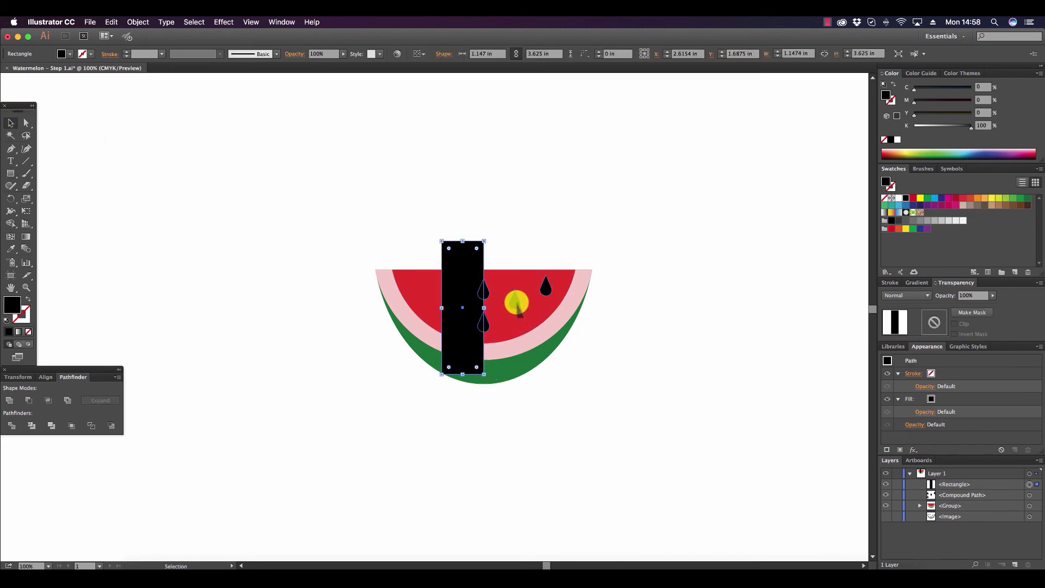
shift+click(515, 302)
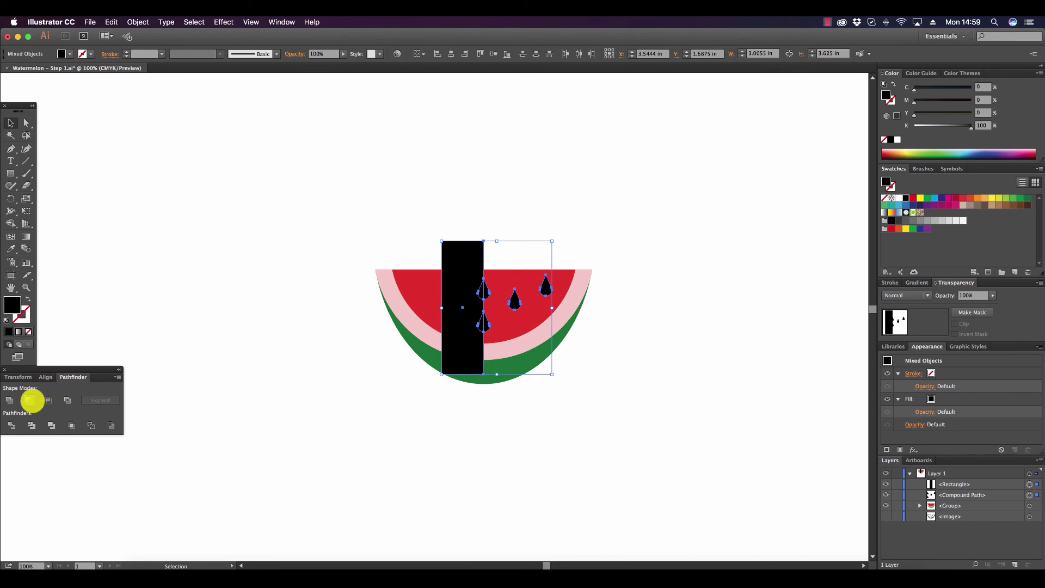
click(32, 401)
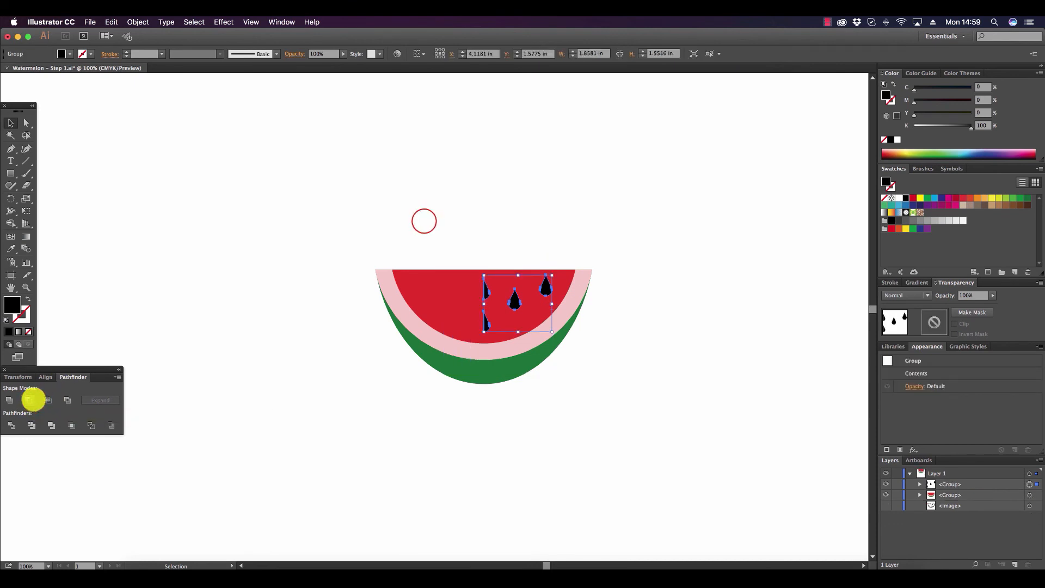
click(424, 221)
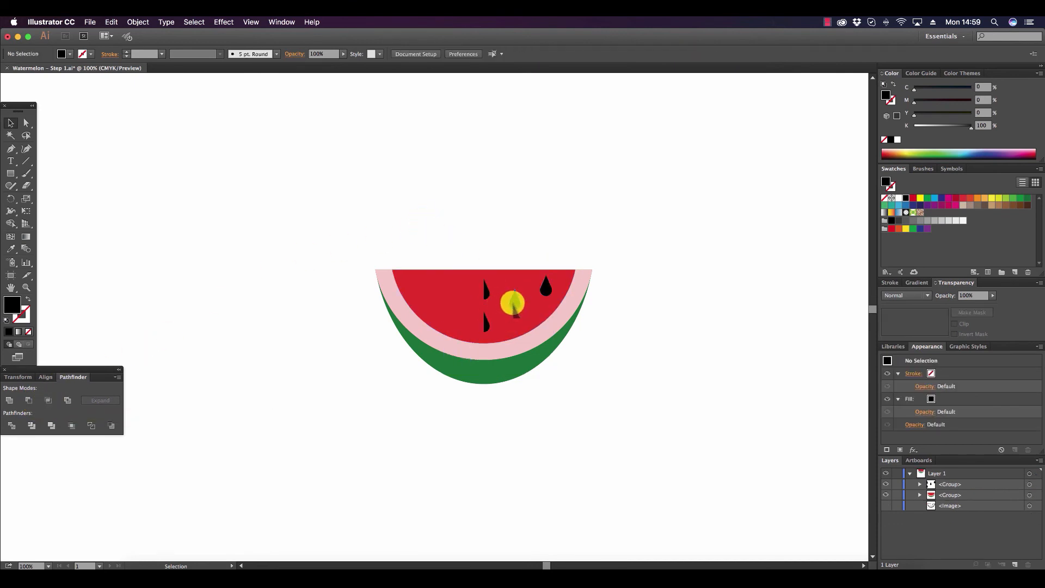
Copy the seed group to the melon's left half, reflected across the vertical axis and flush with the original at the centerline.
drag(512, 302, 418, 303)
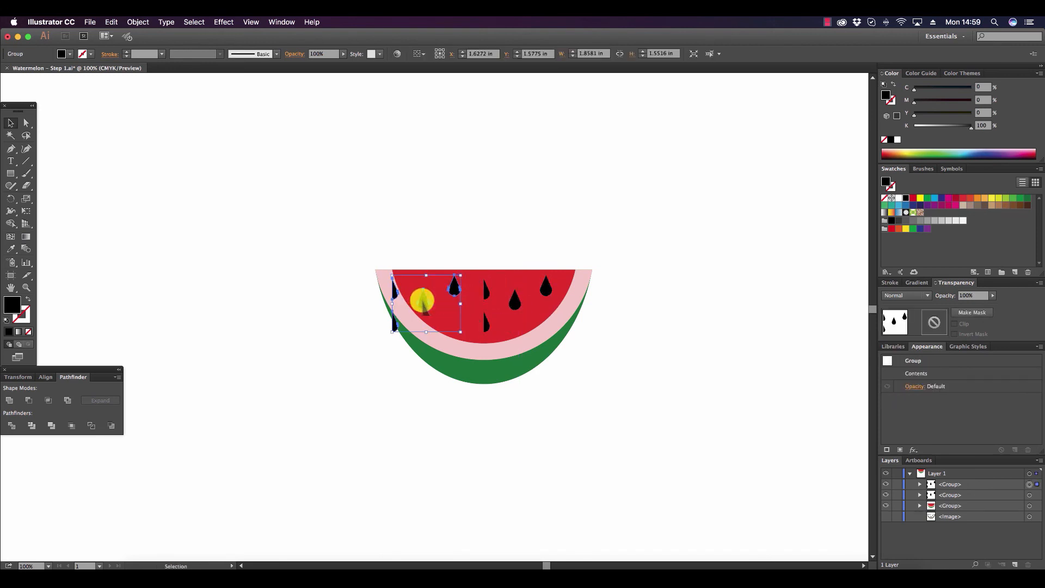
right_click(422, 302)
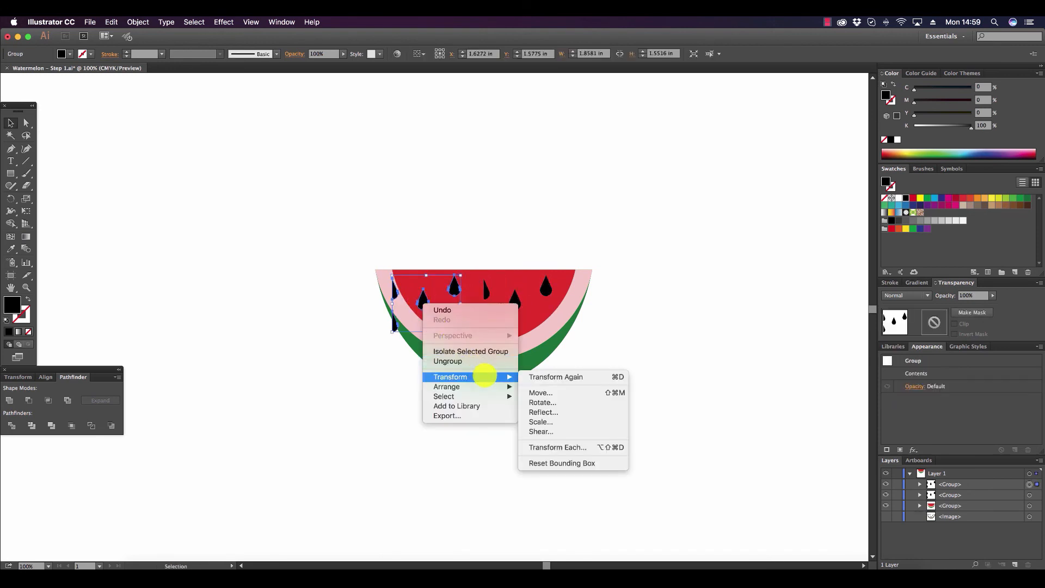
mouse_move(499, 377)
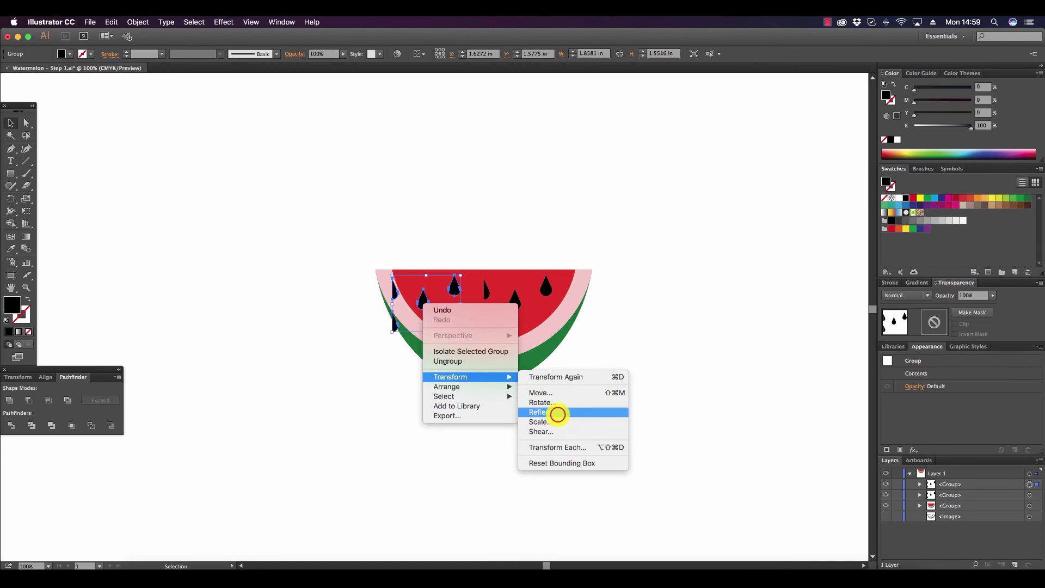
click(551, 412)
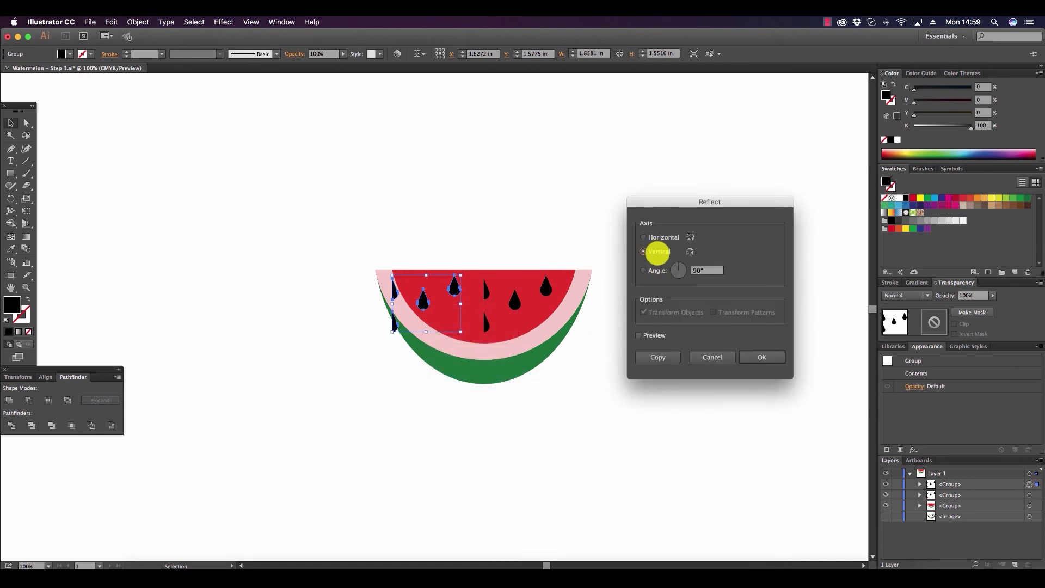
click(771, 359)
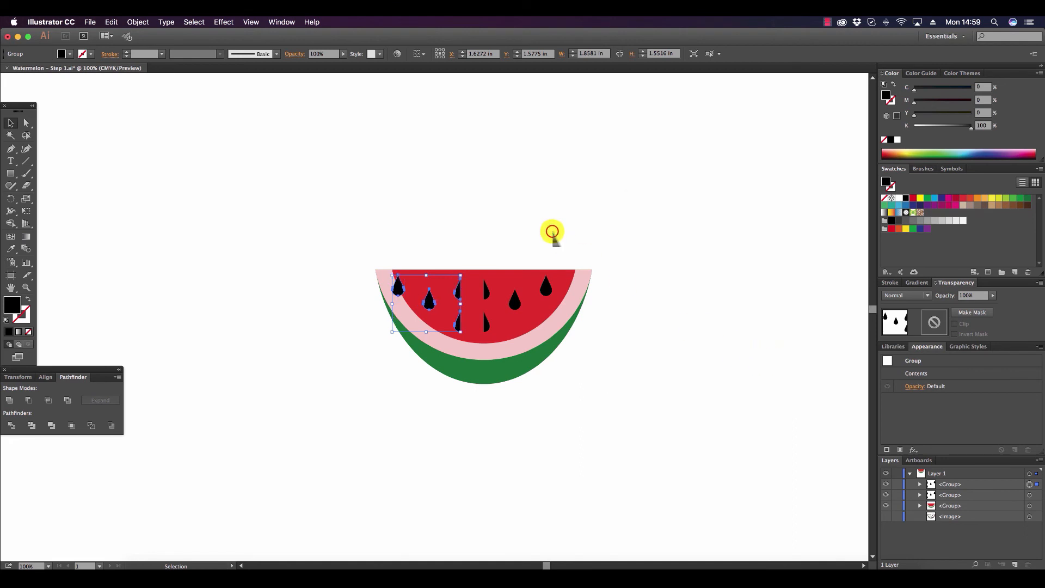
click(552, 233)
drag(459, 297, 476, 296)
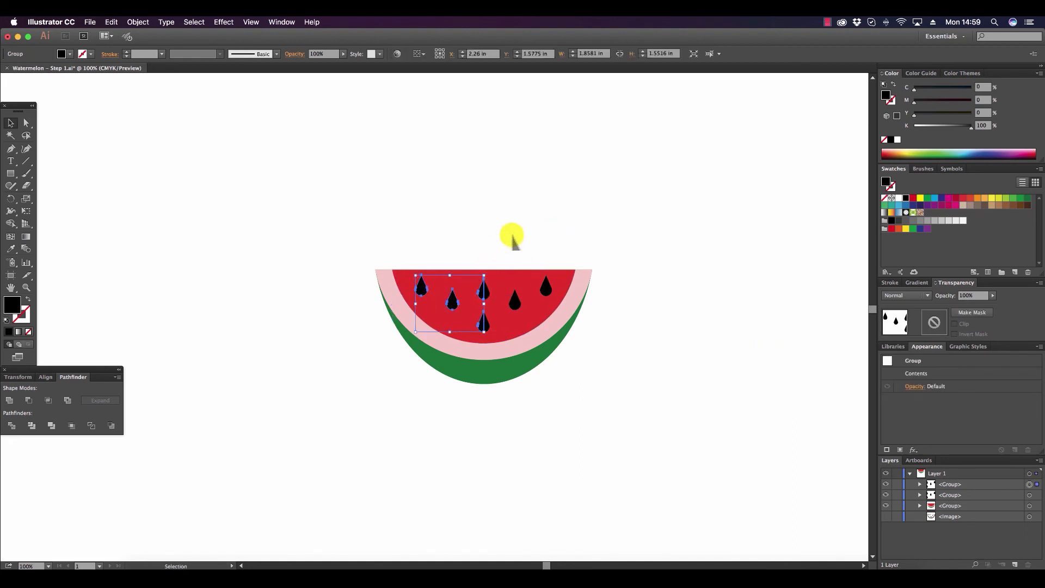
Select both mirrored seed groups, make them one compound shape, expand it and deselect the result.
shift+click(517, 306)
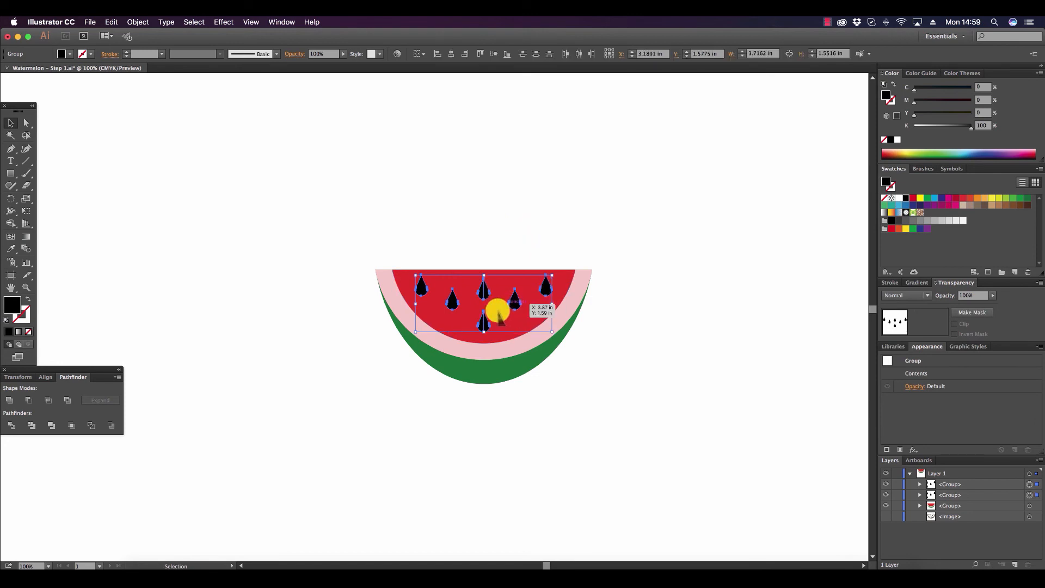
click(116, 377)
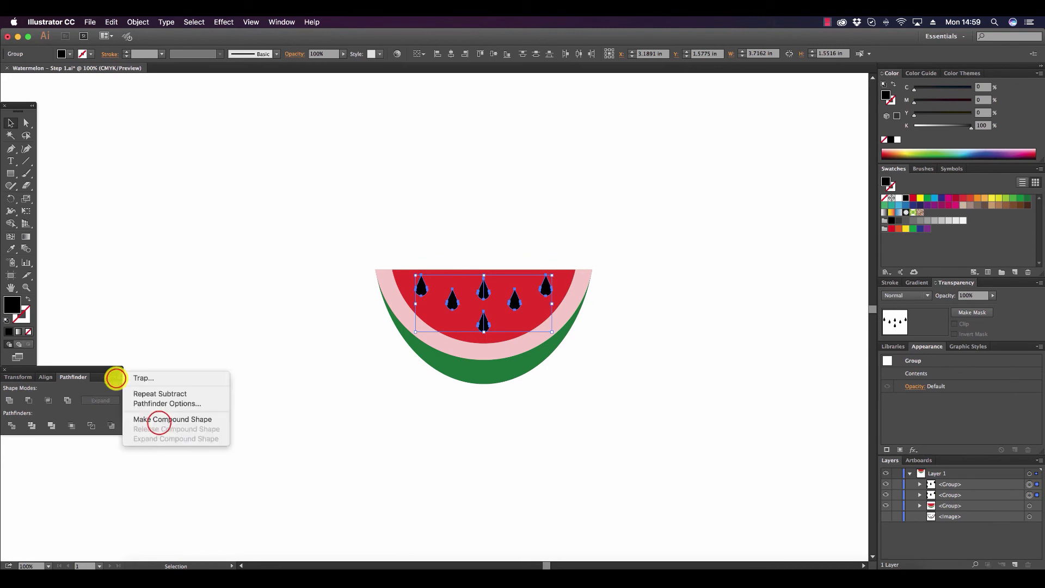
click(156, 420)
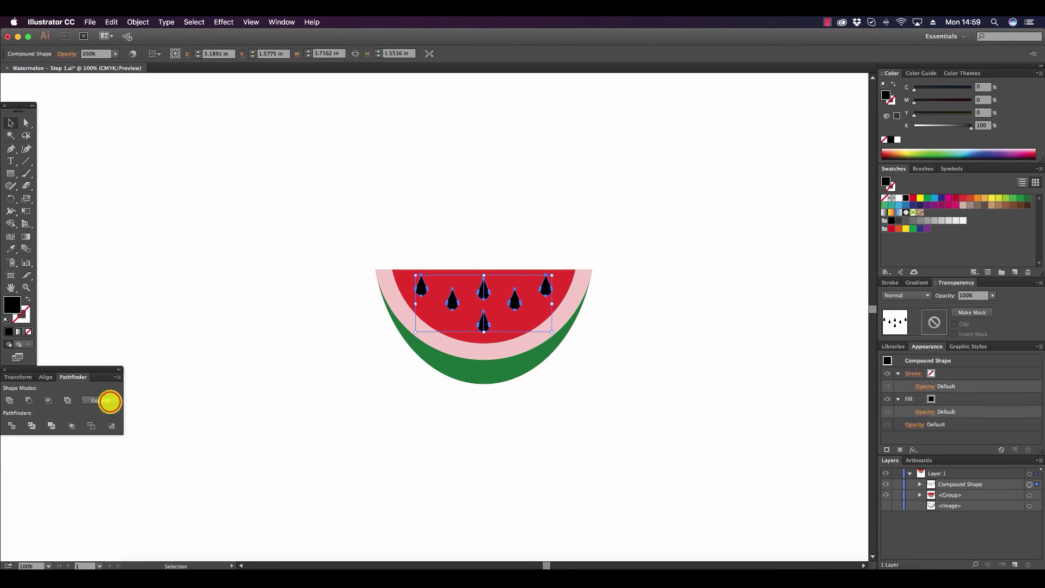
click(109, 401)
click(303, 401)
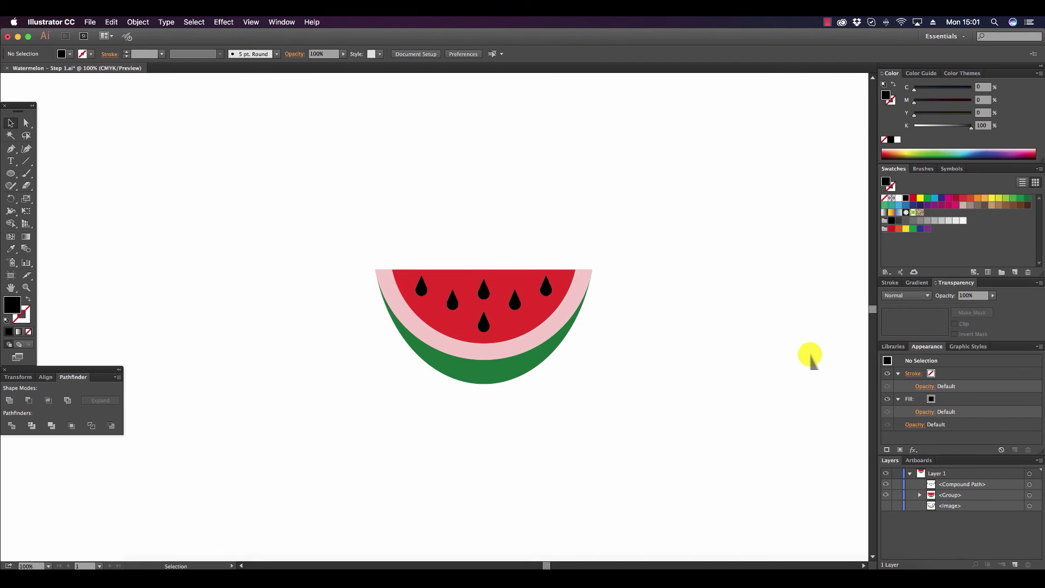
Group the seeds together with the watermelon slice and deselect the group.
click(9, 173)
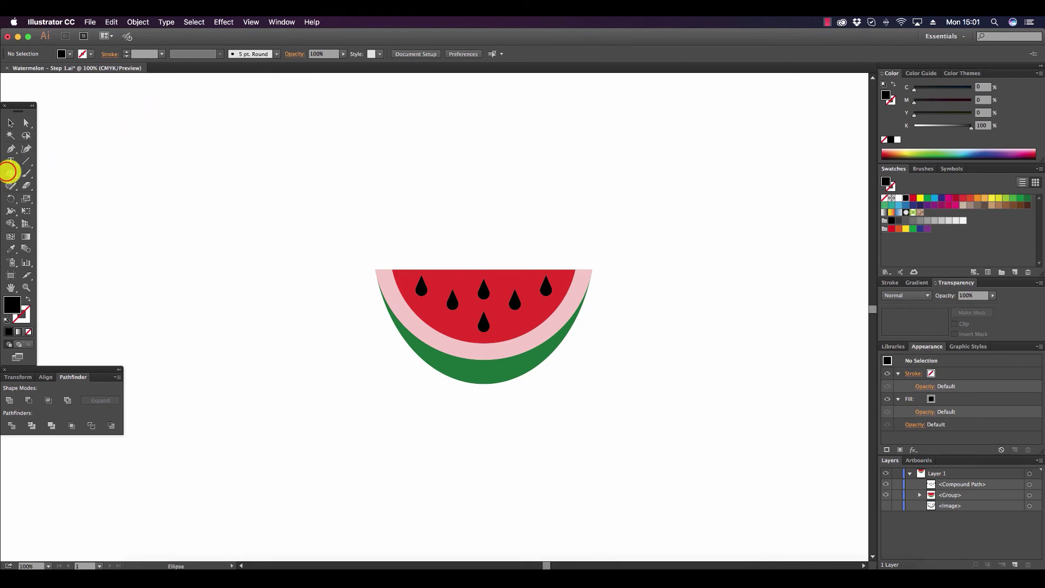
click(10, 123)
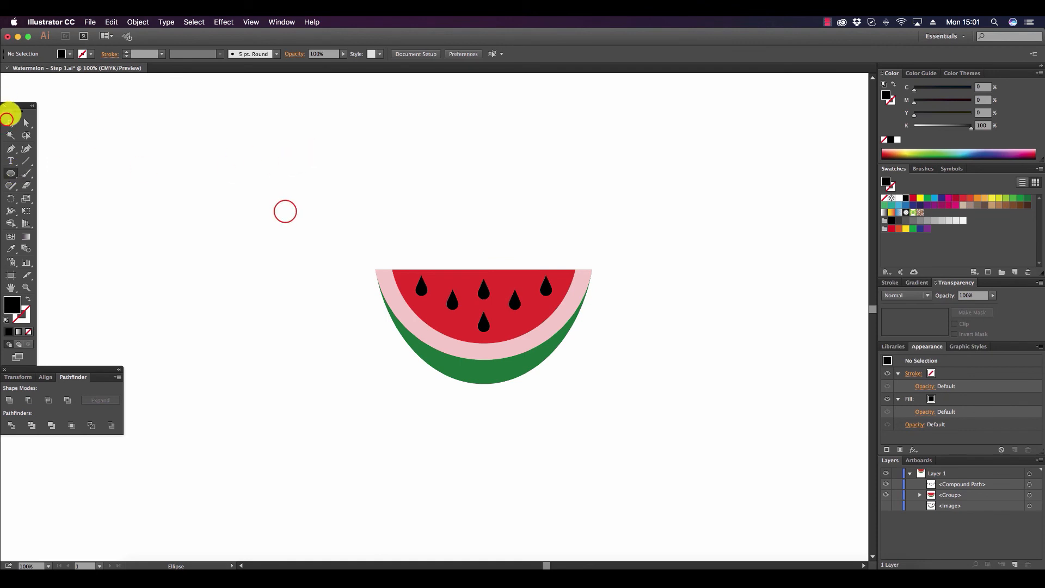
drag(285, 210, 764, 431)
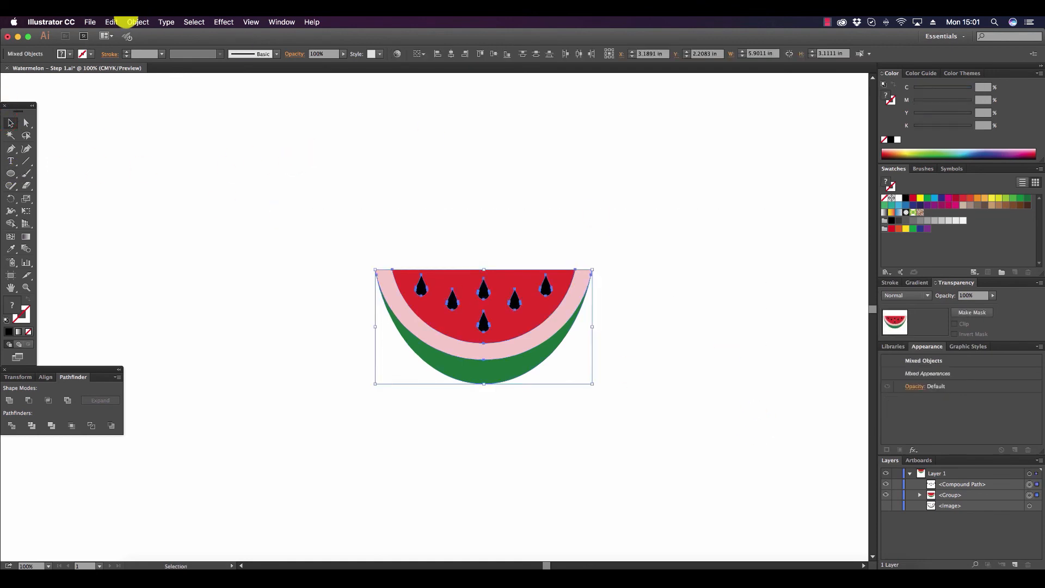
click(136, 22)
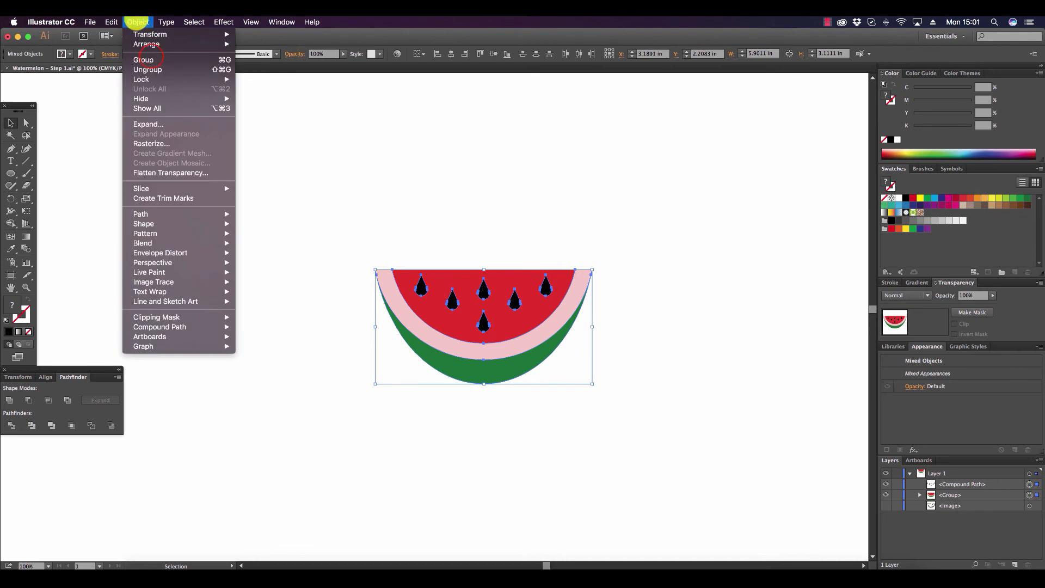
click(145, 58)
click(748, 312)
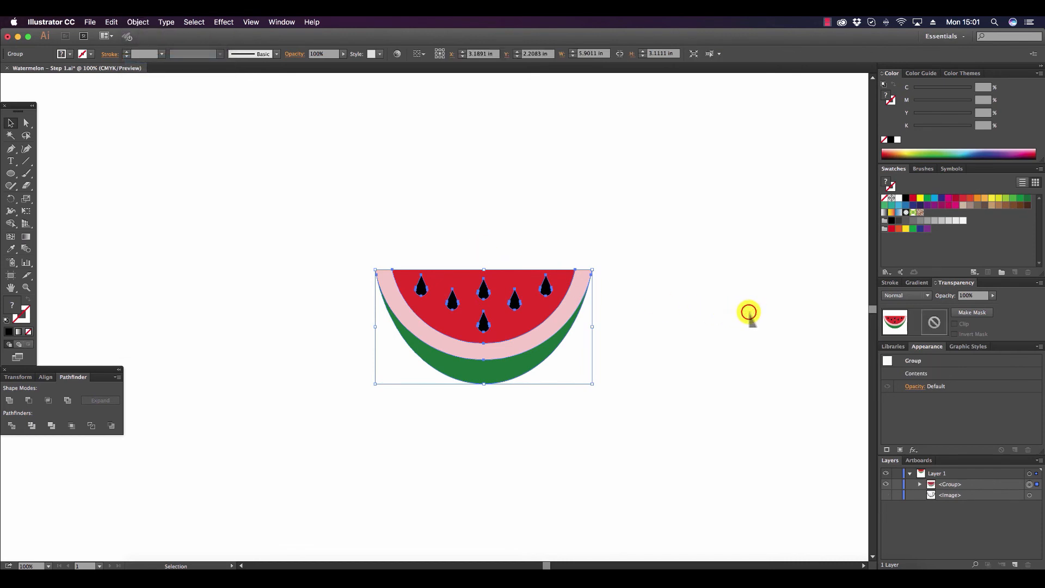
Draw a circle about 7.89 in across, send it to the back and move it behind the watermelon.
click(11, 172)
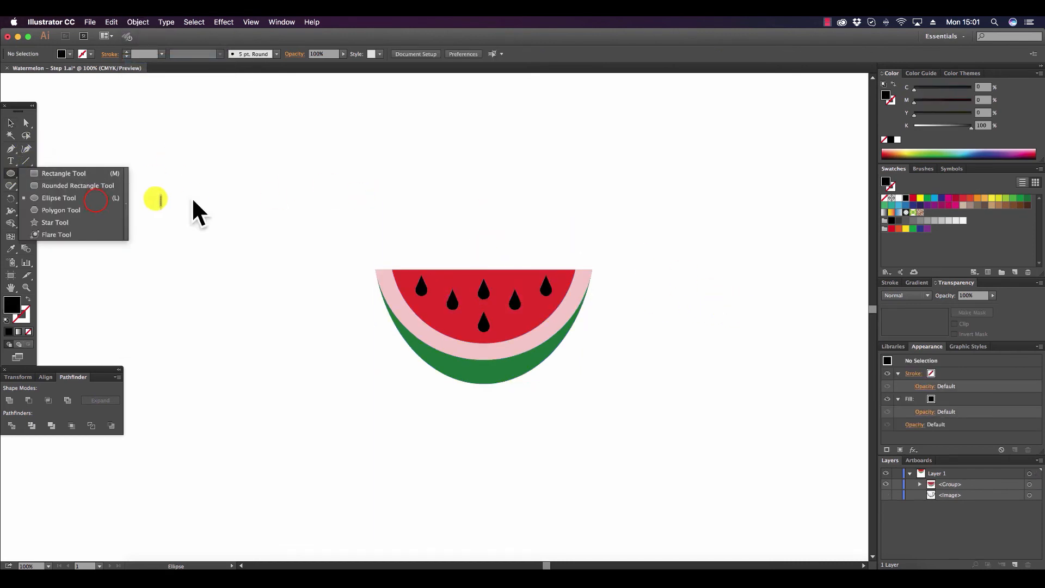
click(98, 197)
drag(350, 170, 640, 321)
click(137, 22)
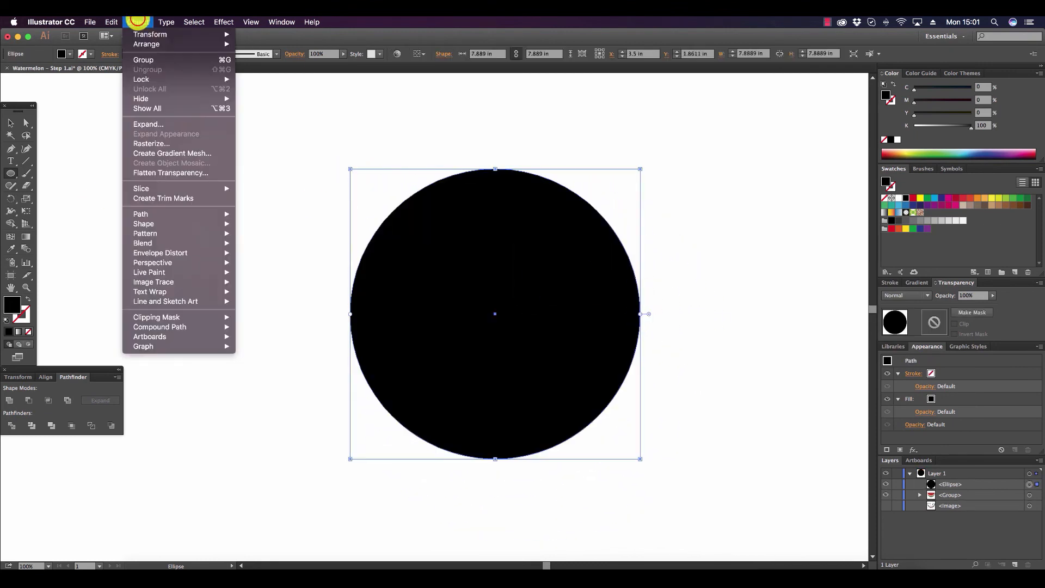
mouse_move(156, 45)
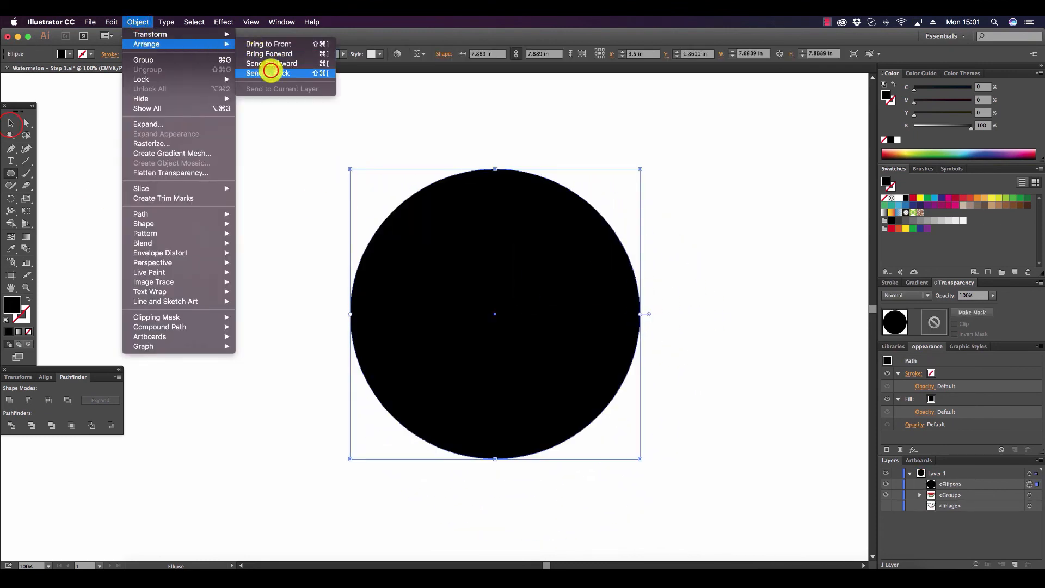
click(267, 73)
click(11, 123)
mouse_move(552, 237)
mouse_down()
mouse_move(539, 211)
mouse_move(550, 218)
mouse_up()
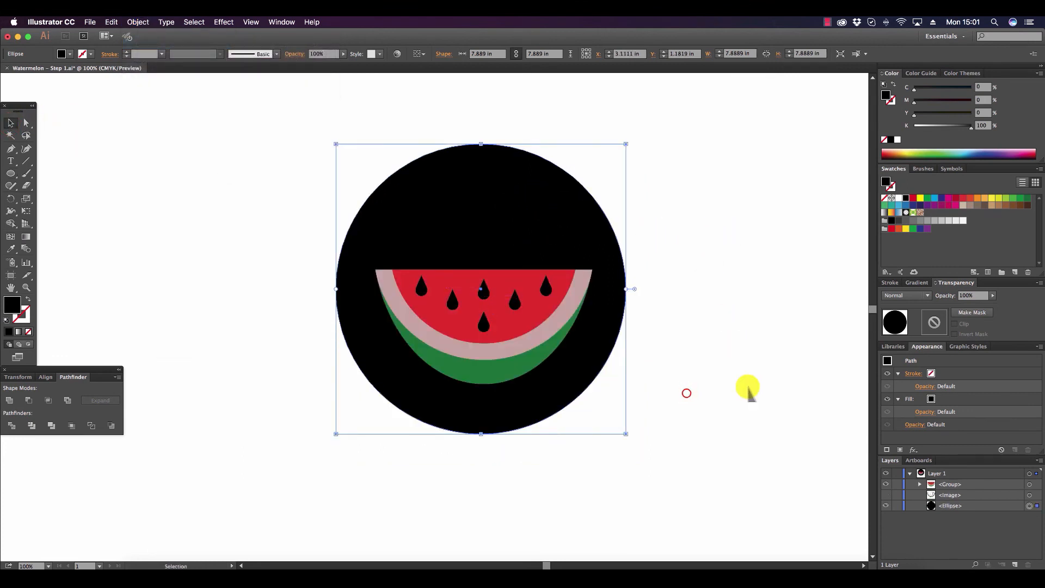
Align the circle and the watermelon group to each other by their horizontal centers, and deselect them.
drag(748, 386, 245, 113)
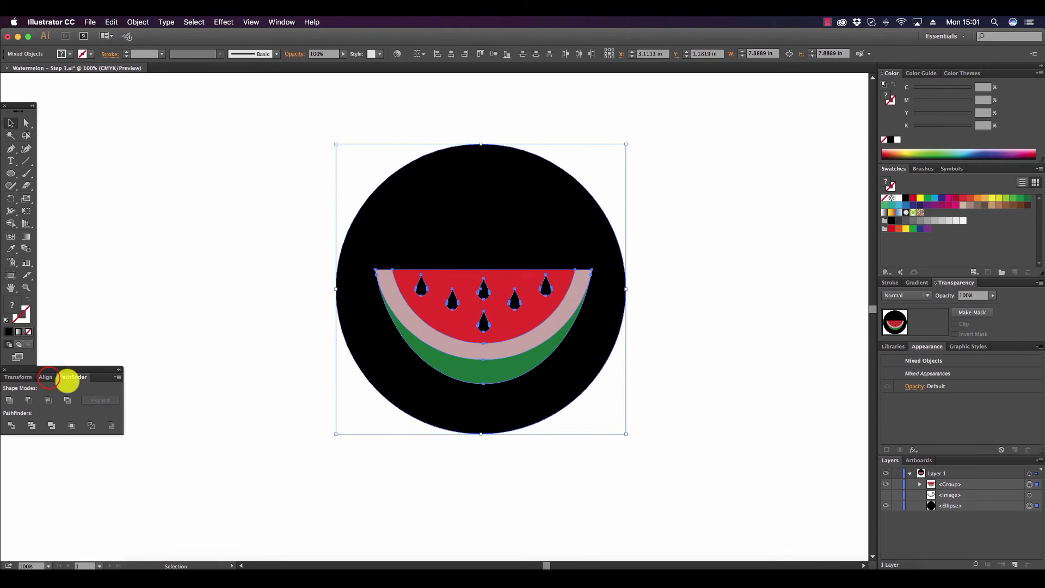
click(48, 377)
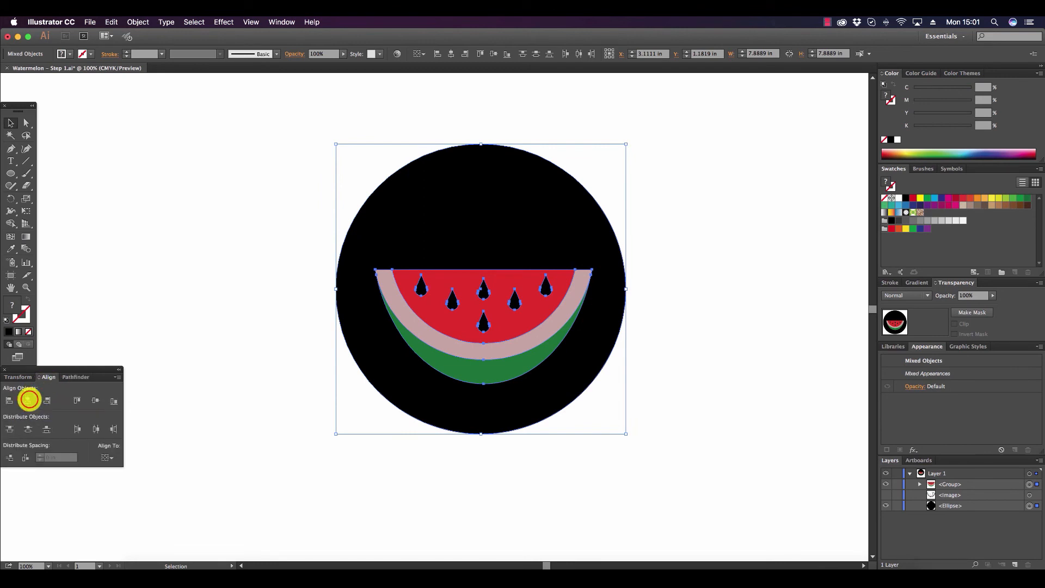
click(29, 400)
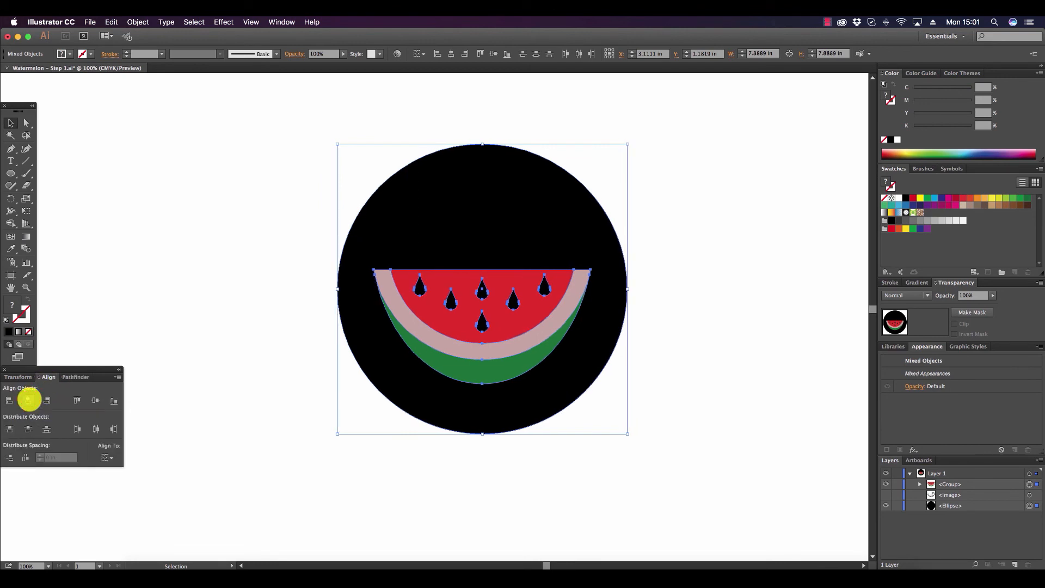
click(705, 178)
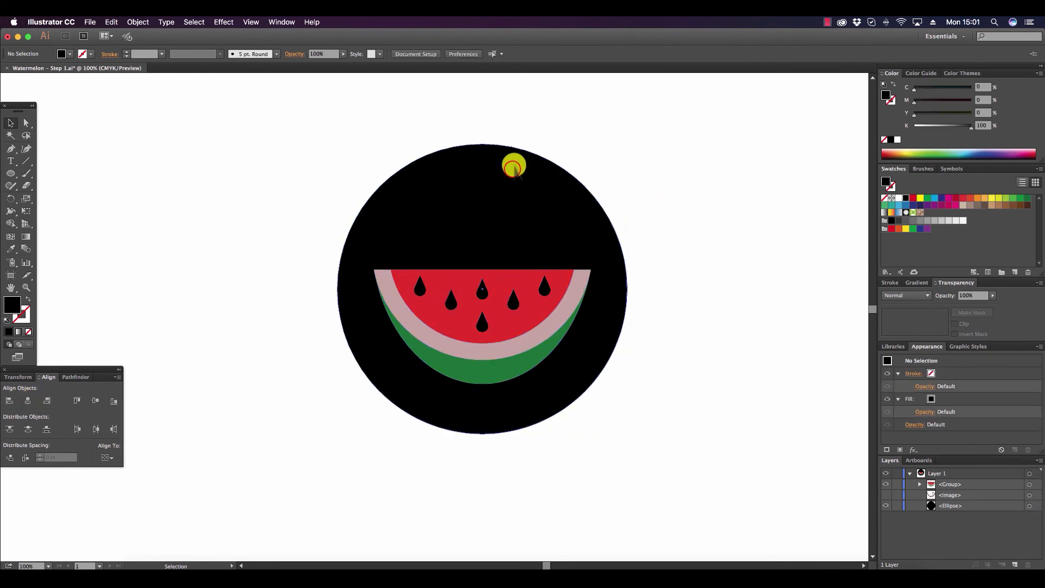
Fill the background circle with pale yellow, C 0.39, M 16.08, Y 67, K 0, and deselect it.
click(509, 166)
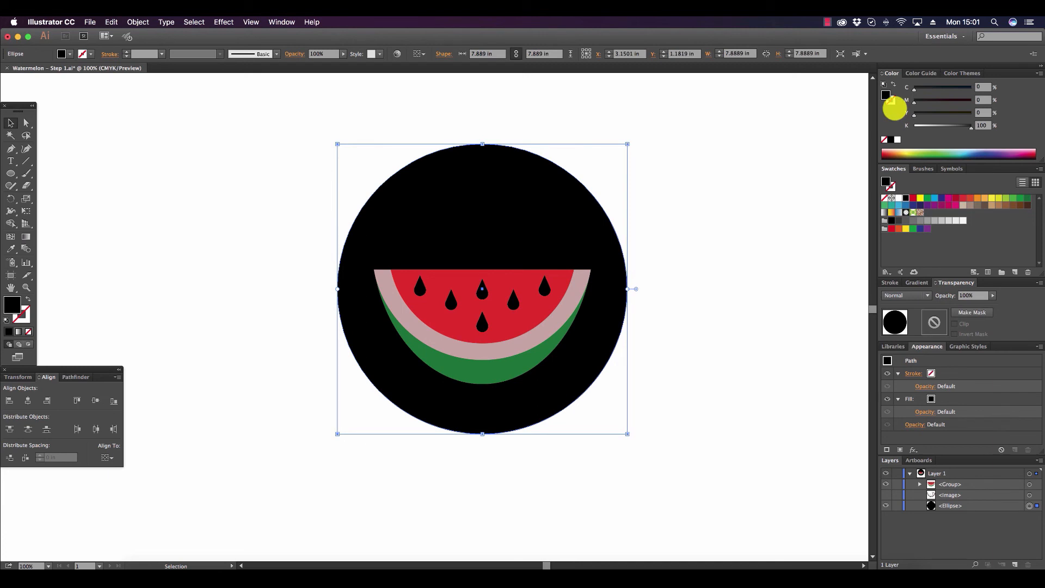
click(943, 152)
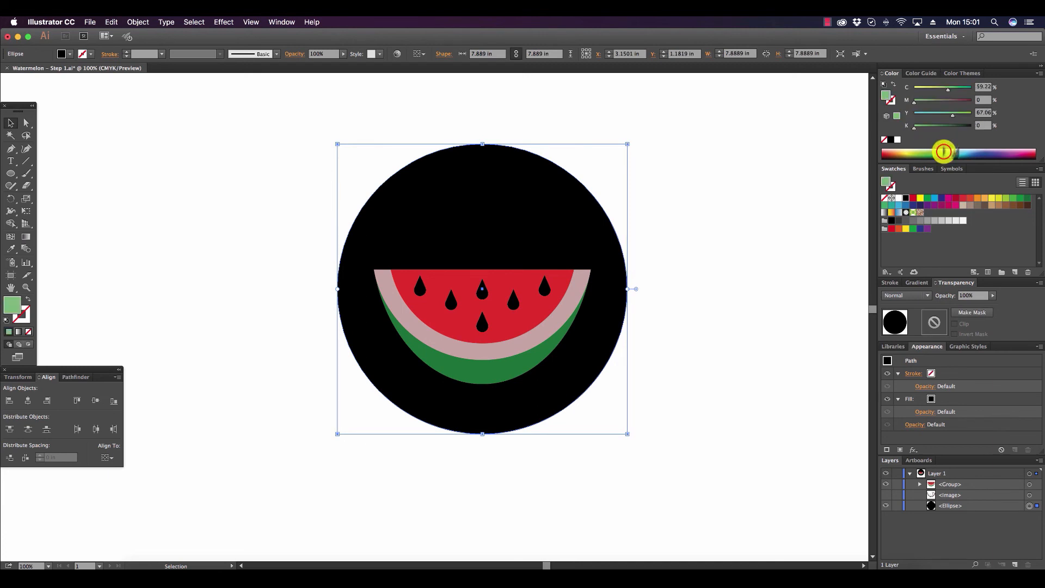
drag(944, 151, 900, 151)
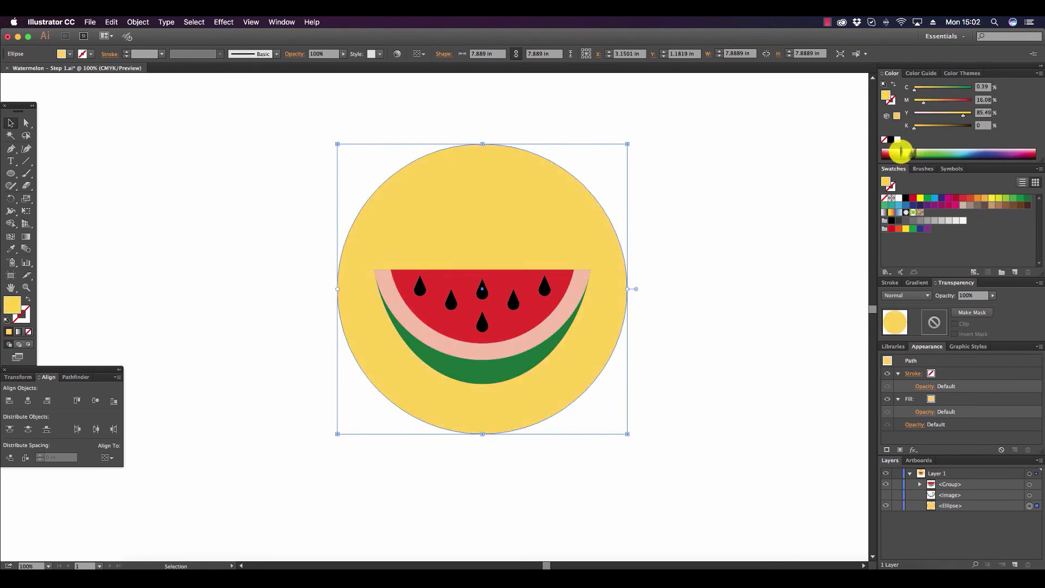
mouse_move(961, 113)
mouse_down()
mouse_move(930, 106)
mouse_move(952, 115)
mouse_up()
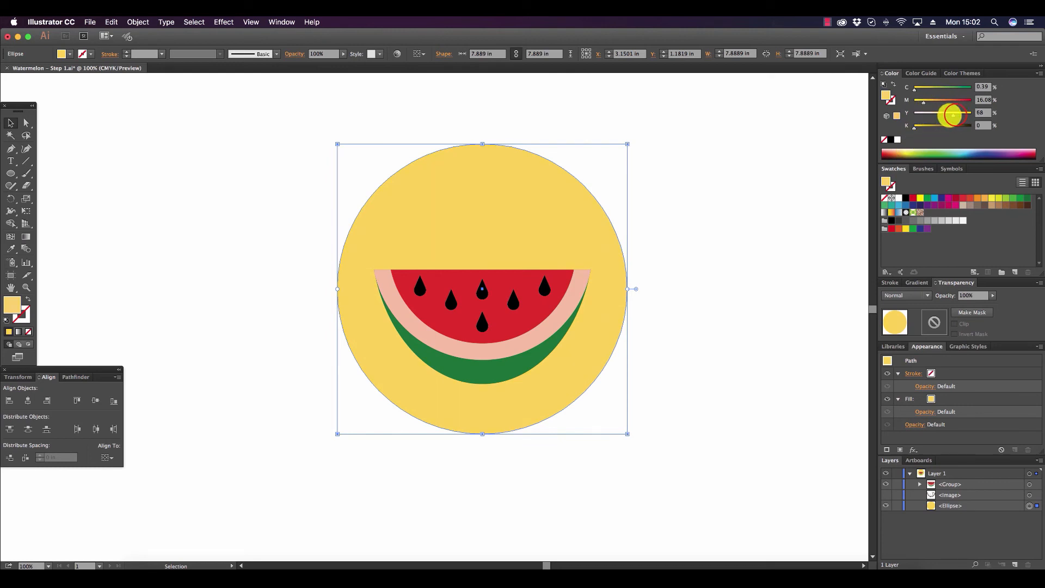
click(717, 203)
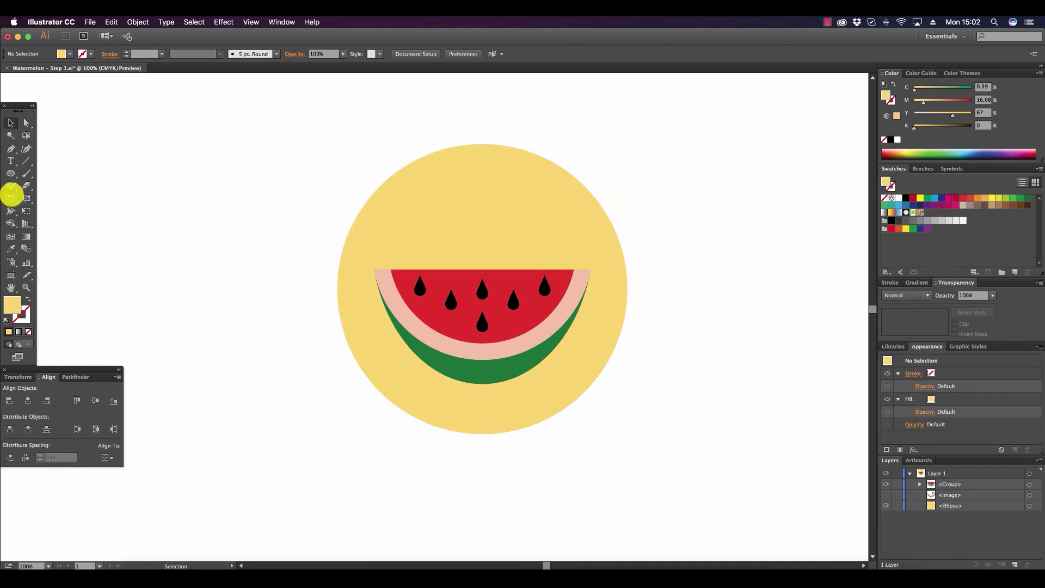
Draw a horizontal Pen line about 7.89 in long across the circle's diameter, with no fill and a white stroke.
click(11, 148)
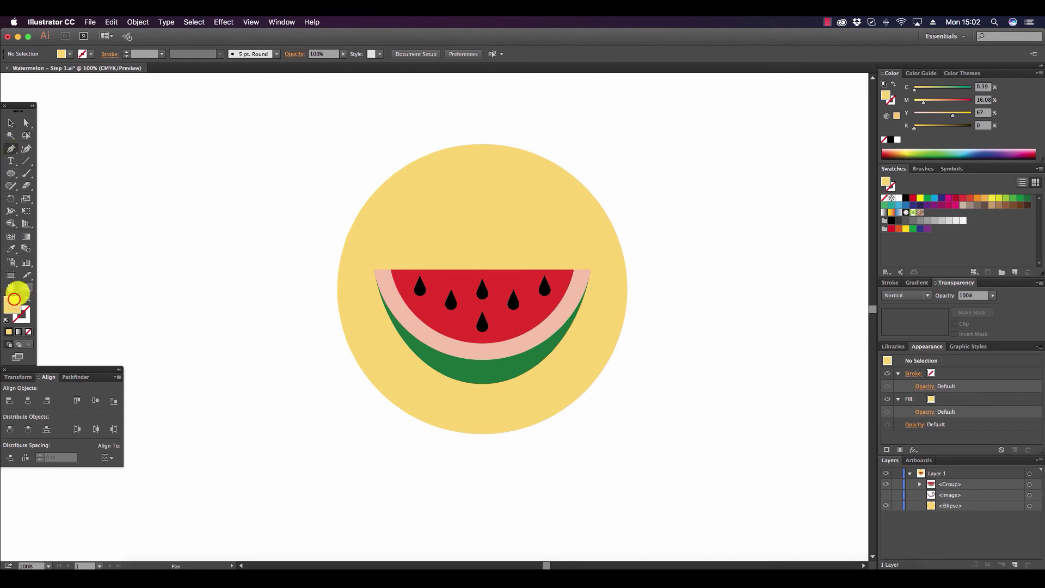
click(884, 198)
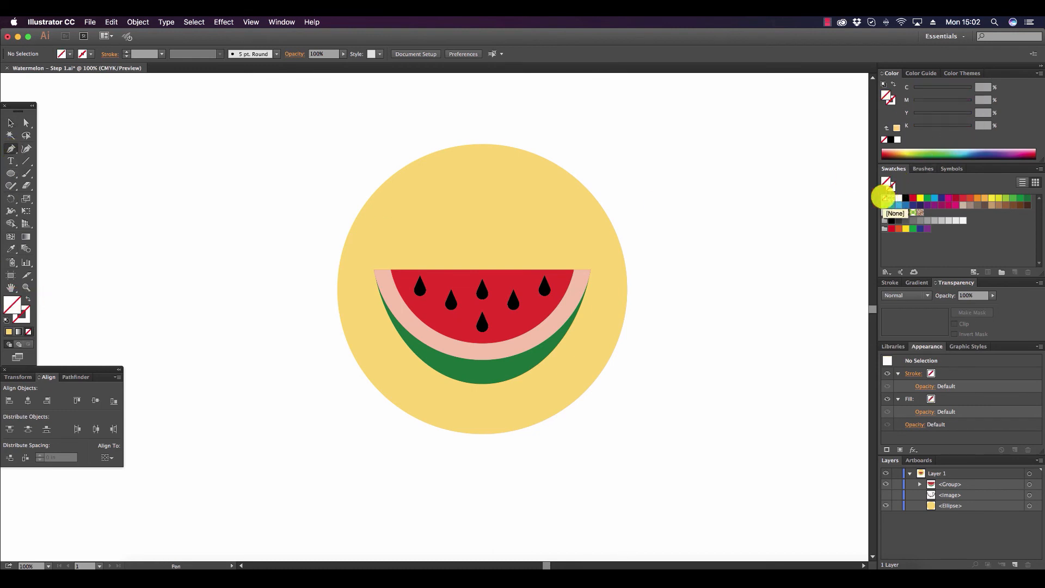
click(23, 317)
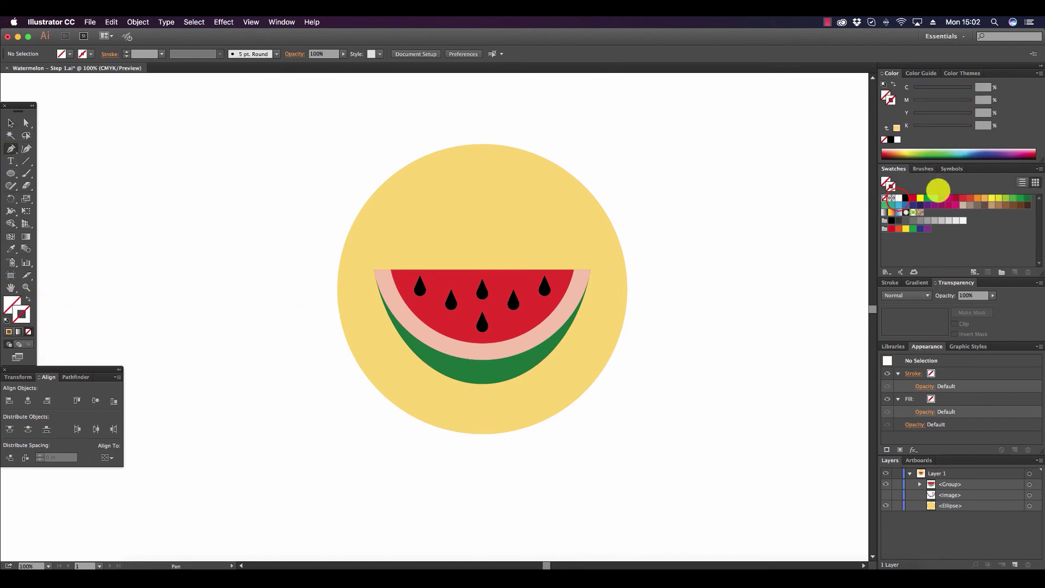
click(898, 198)
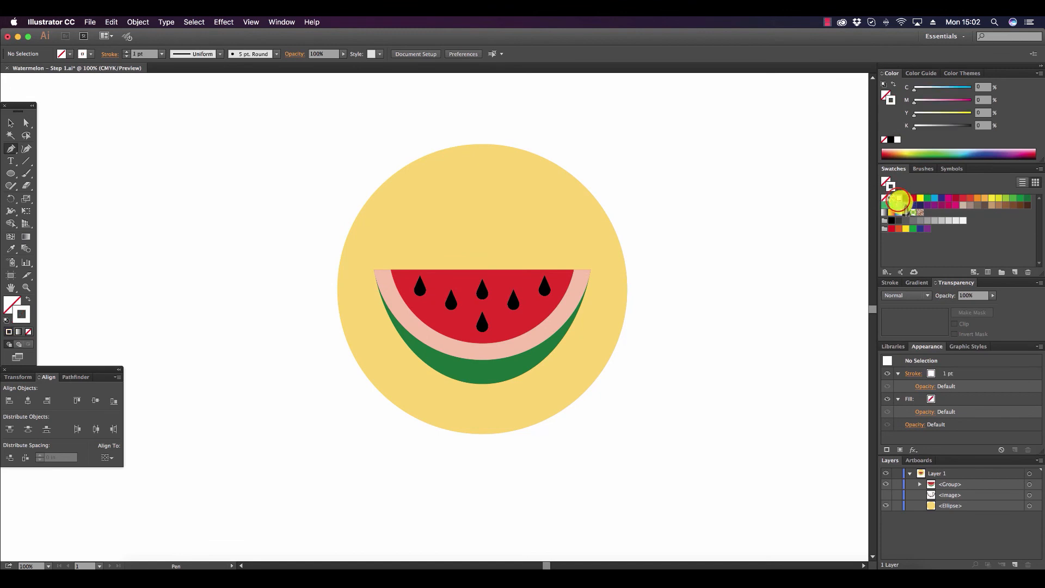
click(337, 289)
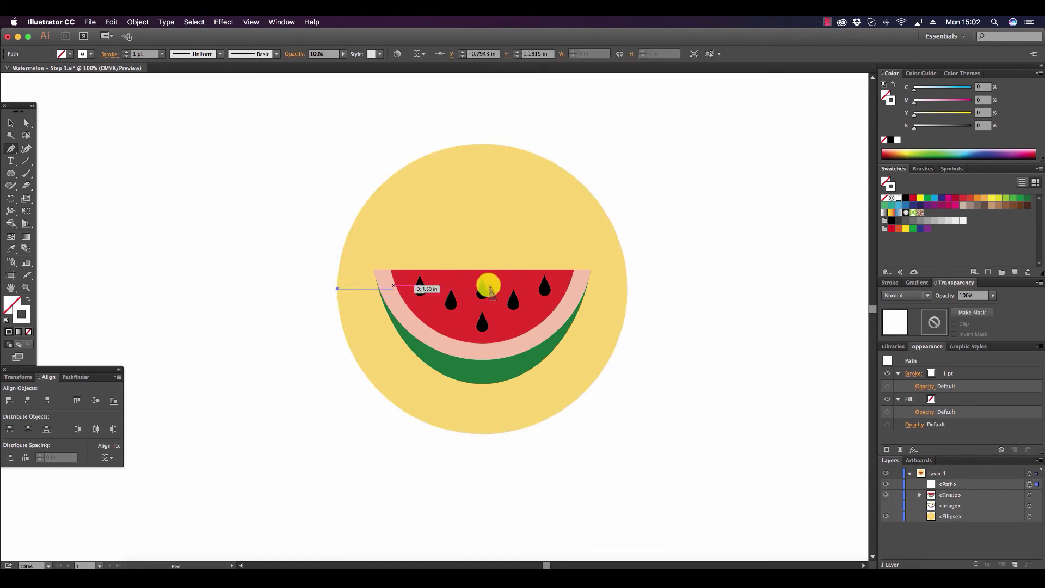
click(628, 289)
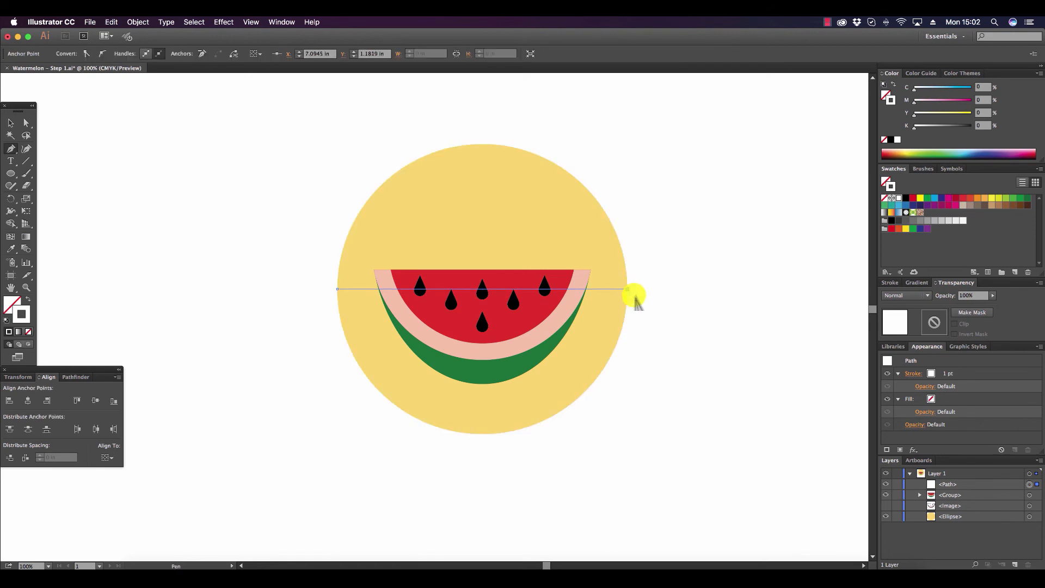
Select the line together with the yellow circle and divide the circle into upper and lower halves.
click(10, 123)
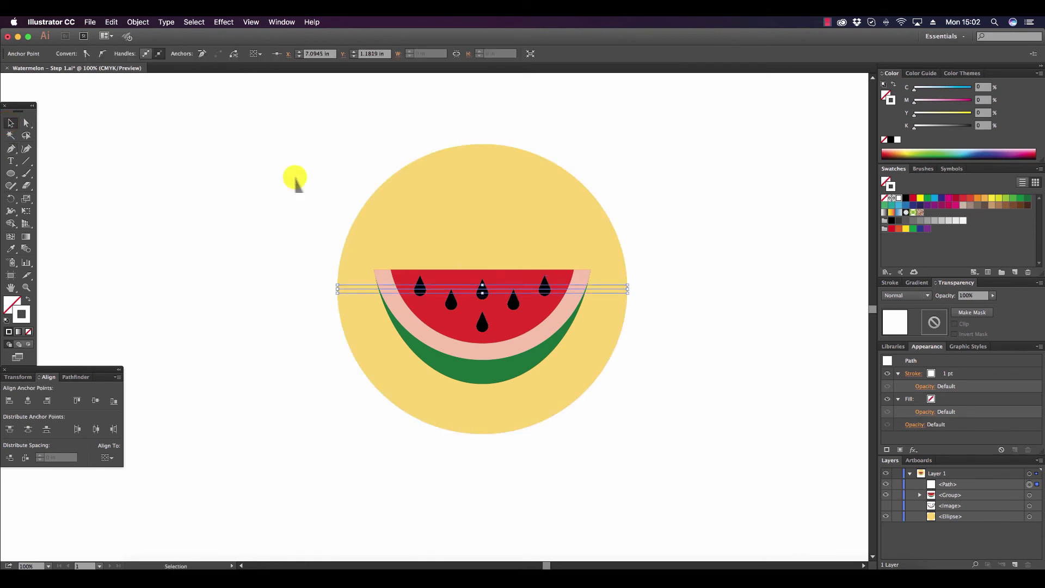
shift+click(459, 200)
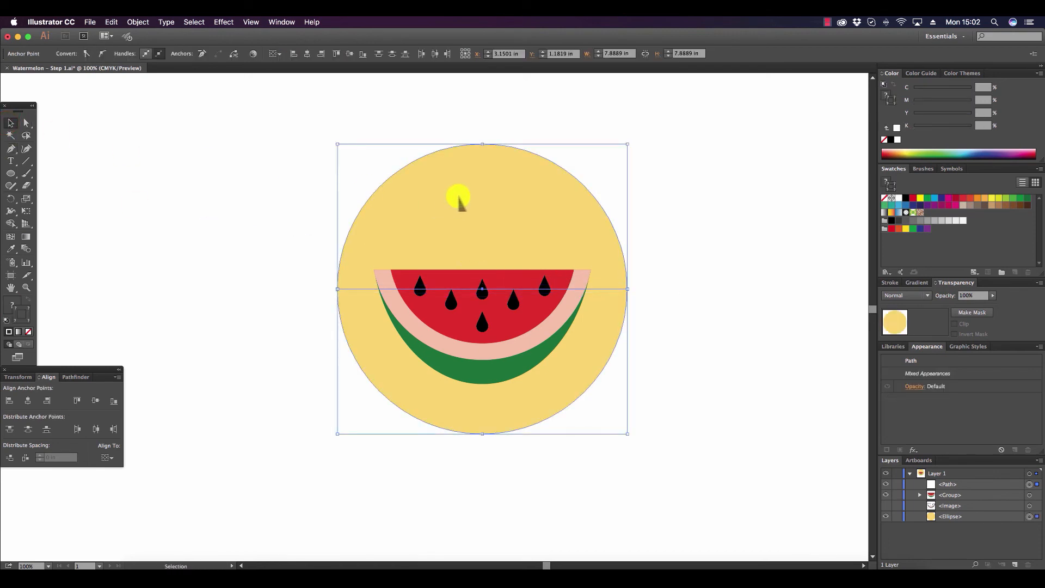
click(84, 375)
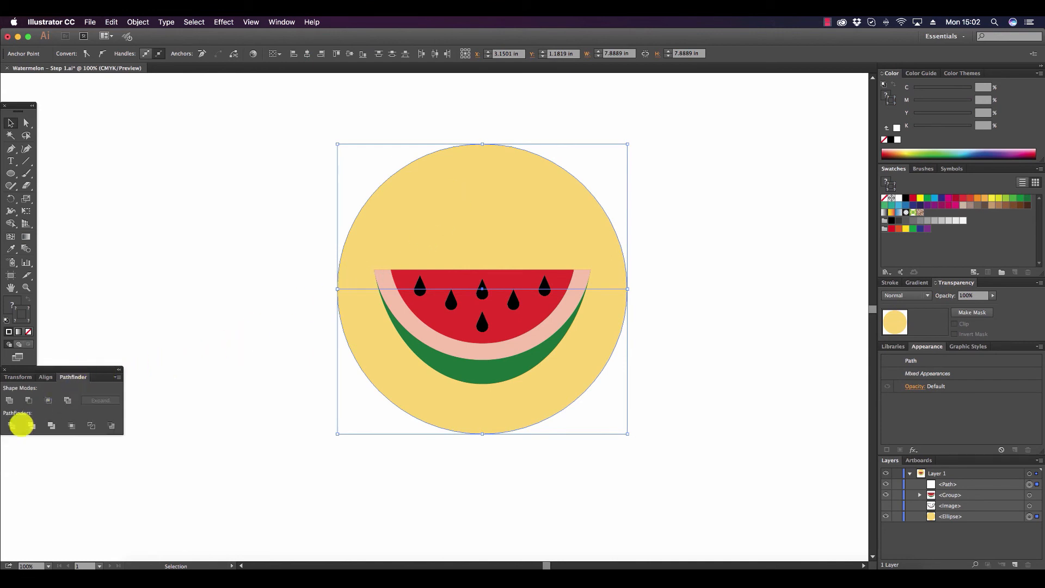
click(12, 425)
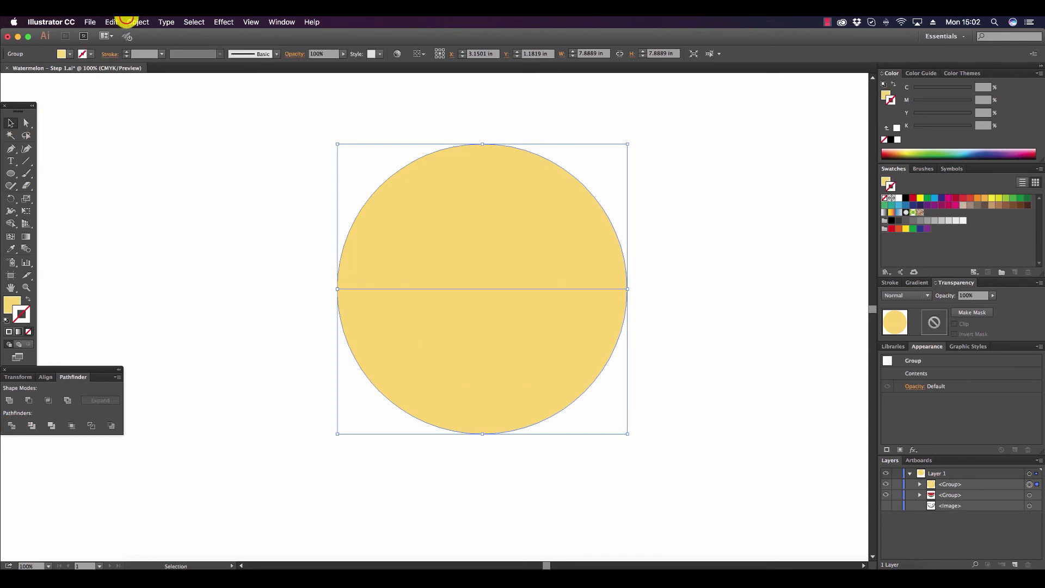
Send the divided circle group to the back, behind the watermelon, and deselect it.
click(138, 22)
mouse_move(150, 44)
click(313, 78)
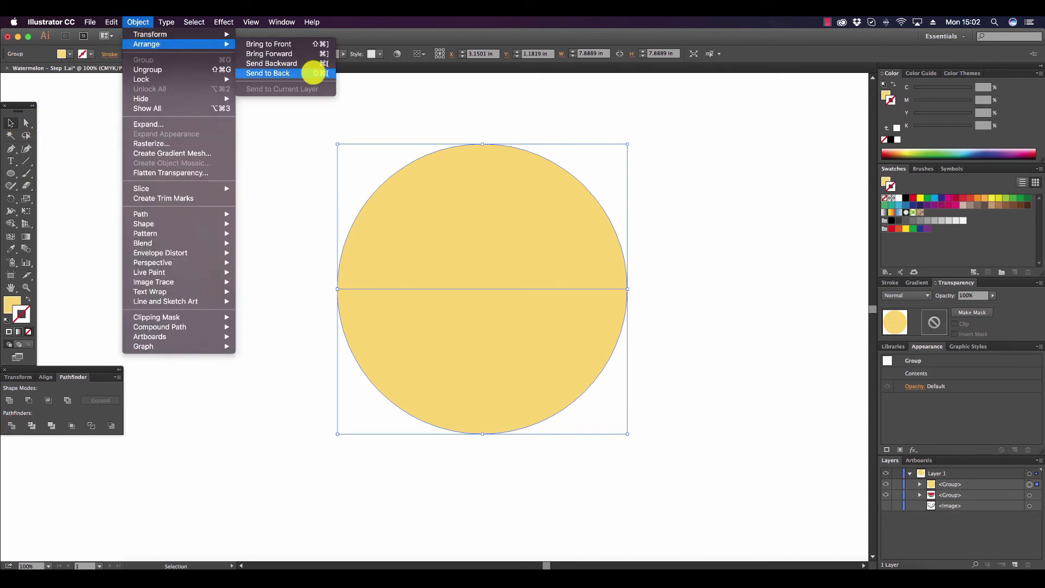
click(280, 156)
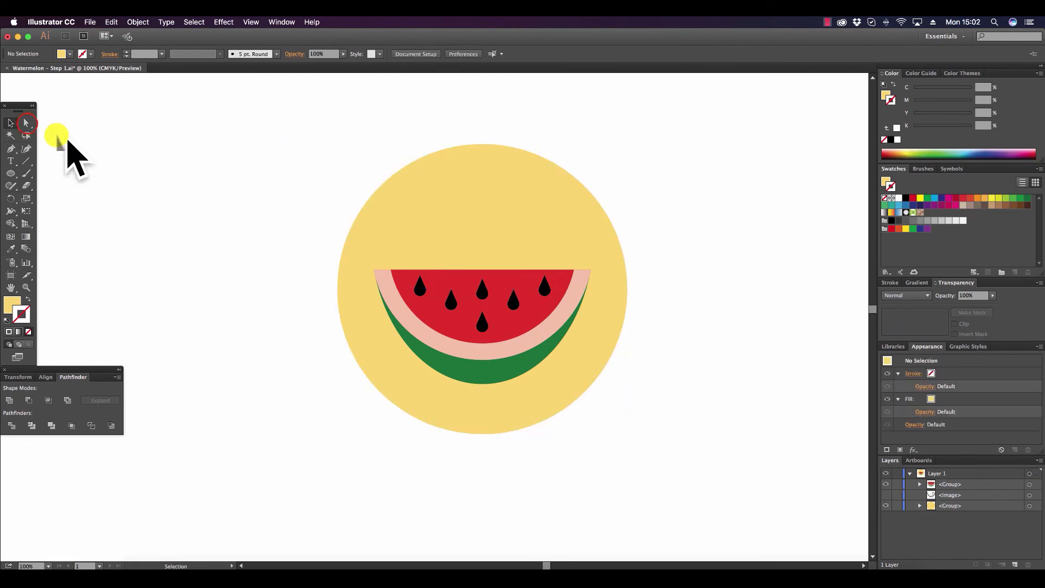
Select only the lower half of the background circle and raise its magenta to give it a light orange fill.
click(26, 122)
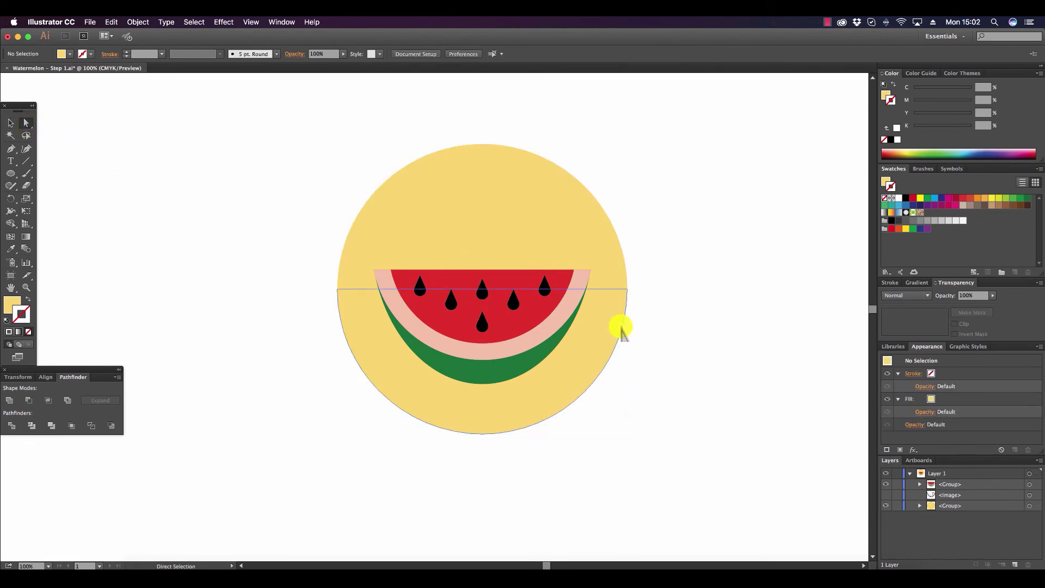
click(592, 315)
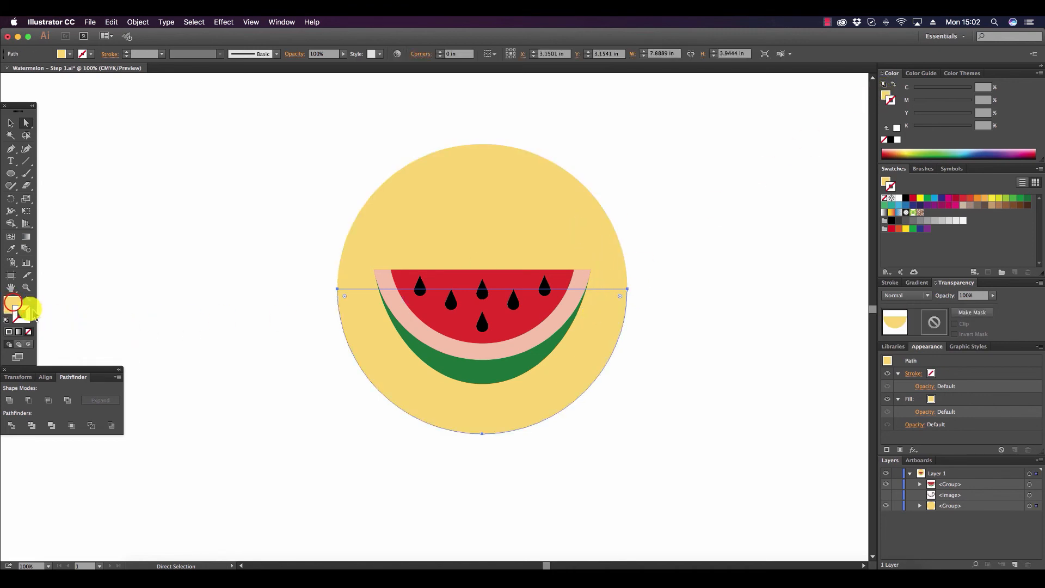
click(12, 304)
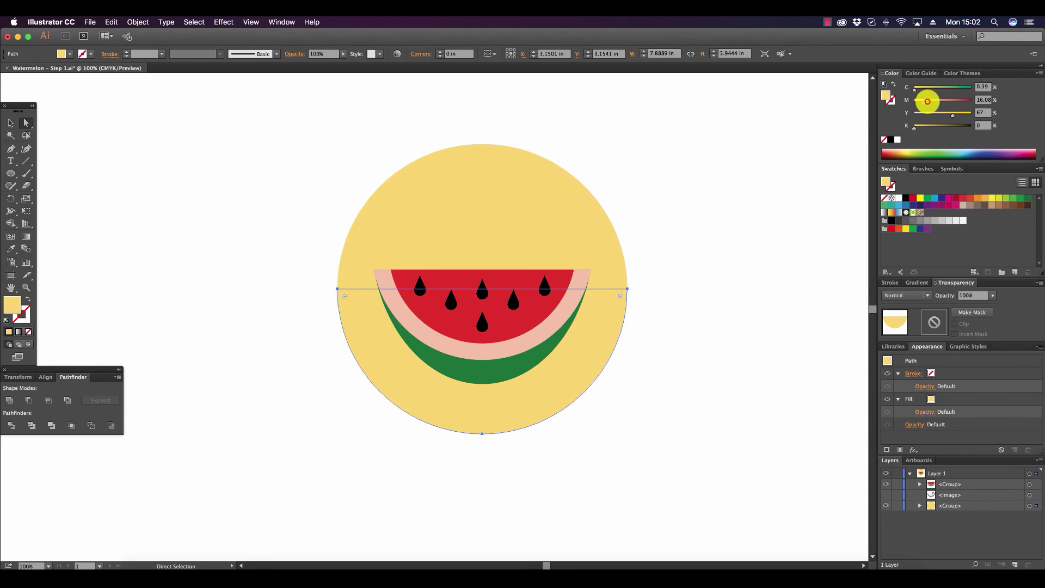
drag(925, 102, 931, 102)
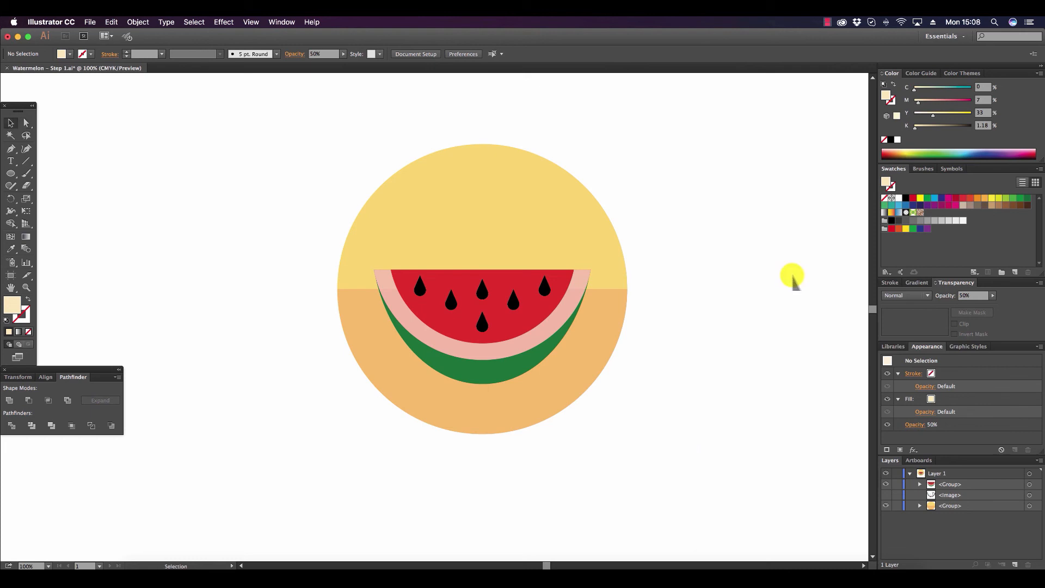
Set the opacity of the watermelon's inner rind band, between the red flesh and green skin, to 100% and deselect it.
click(26, 123)
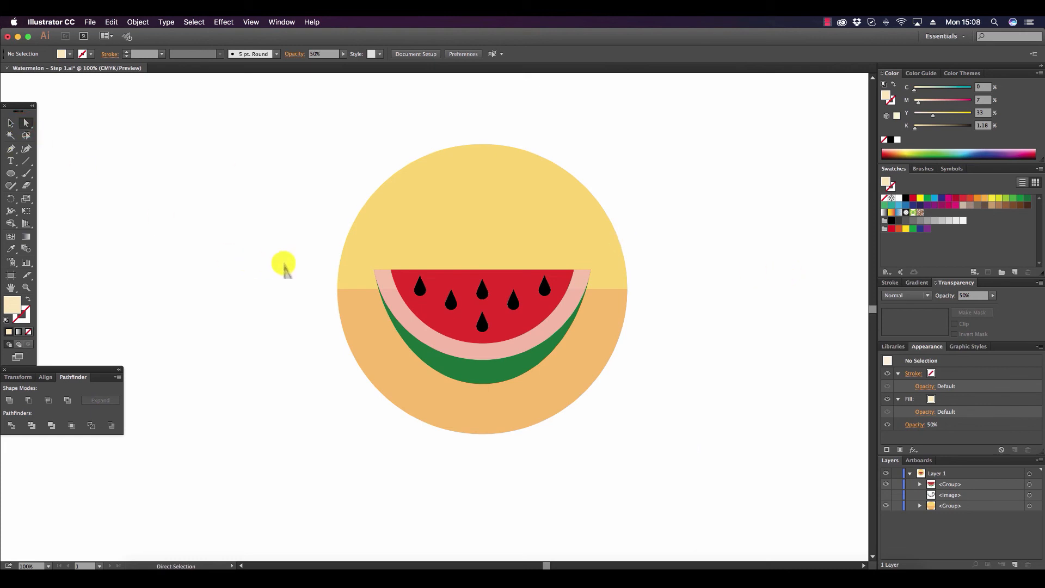
click(383, 275)
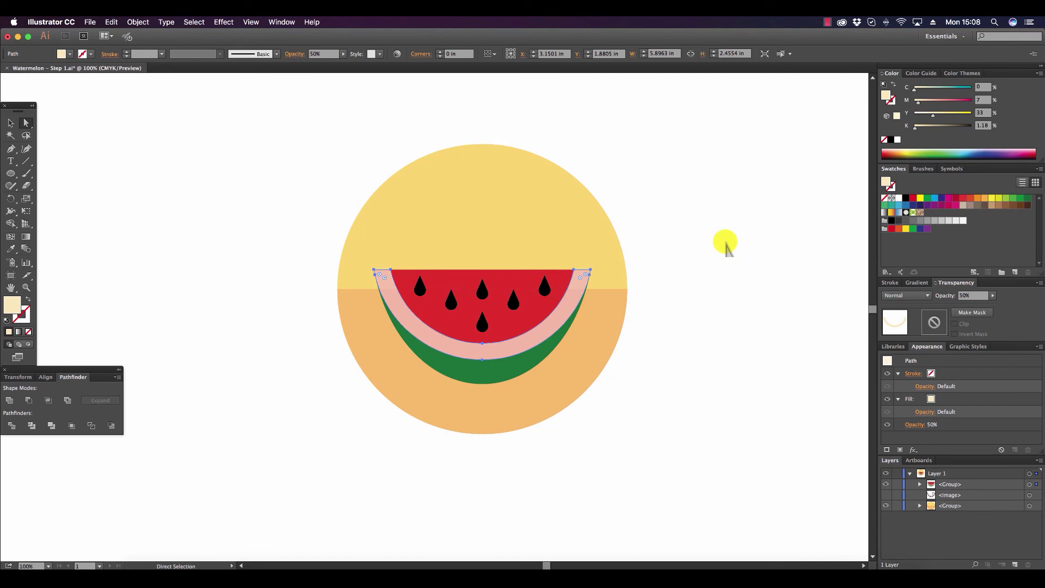
click(993, 294)
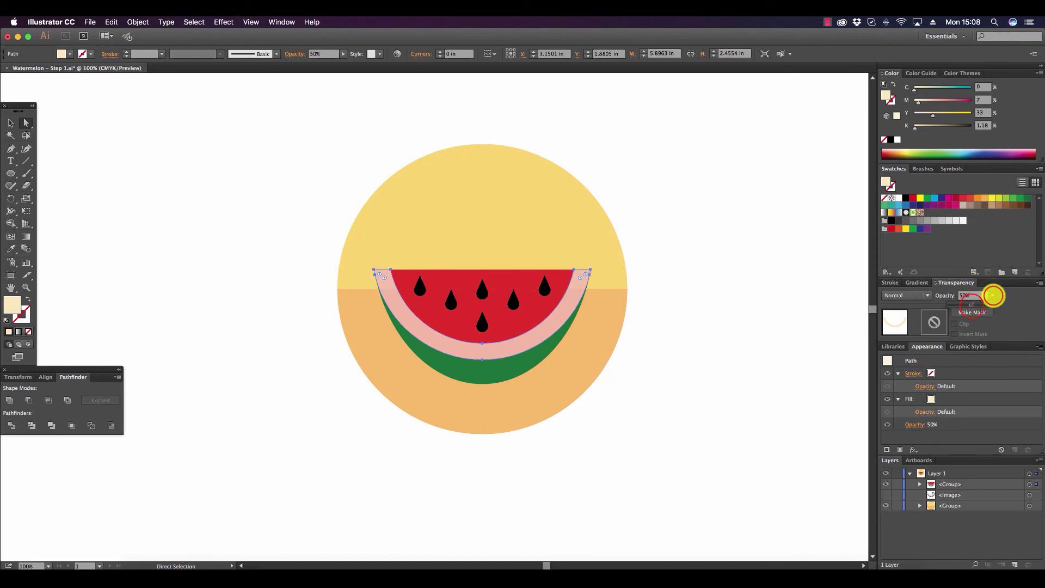
click(972, 306)
drag(972, 306, 993, 306)
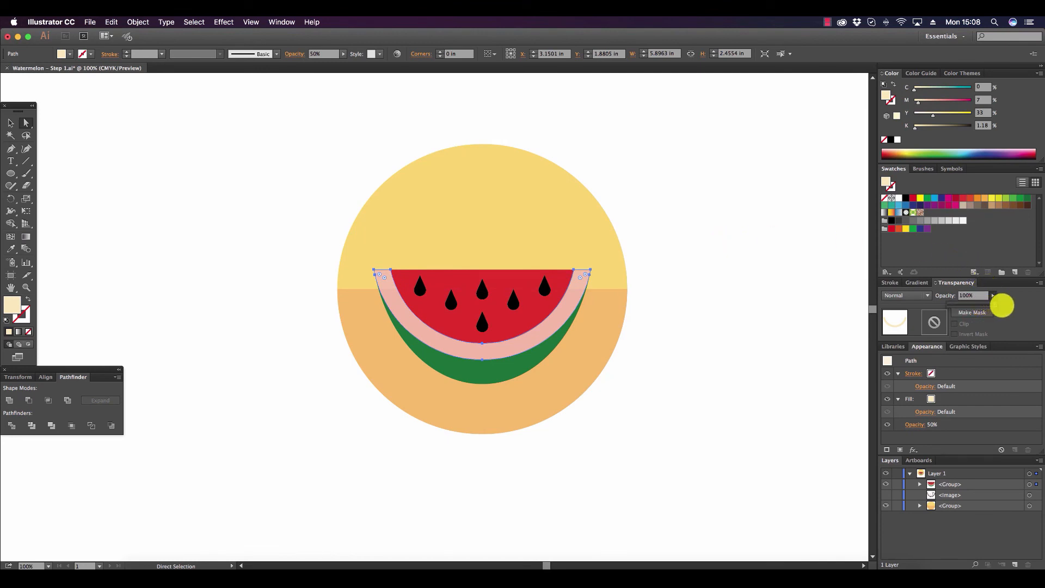
click(761, 283)
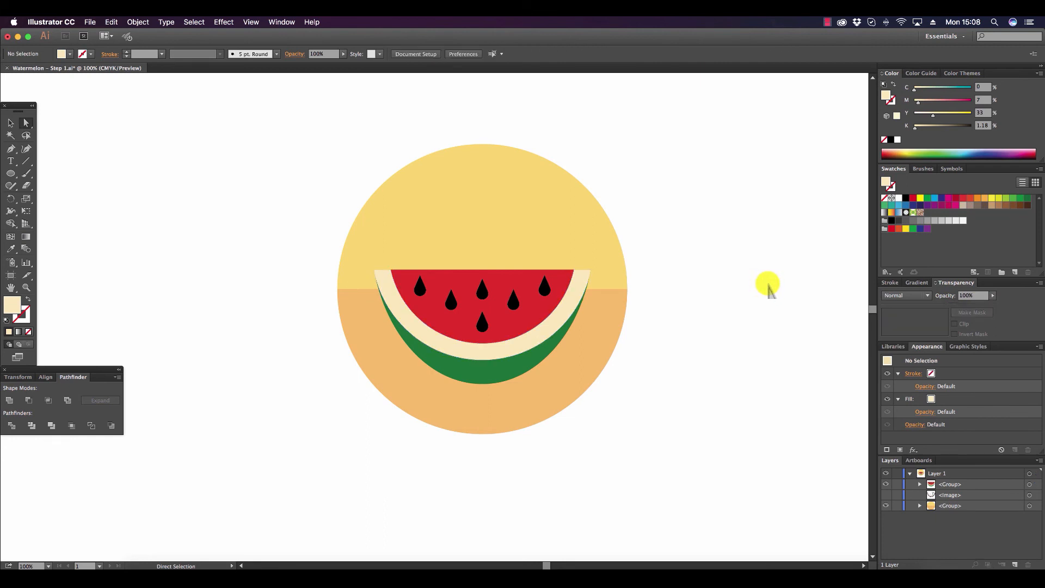
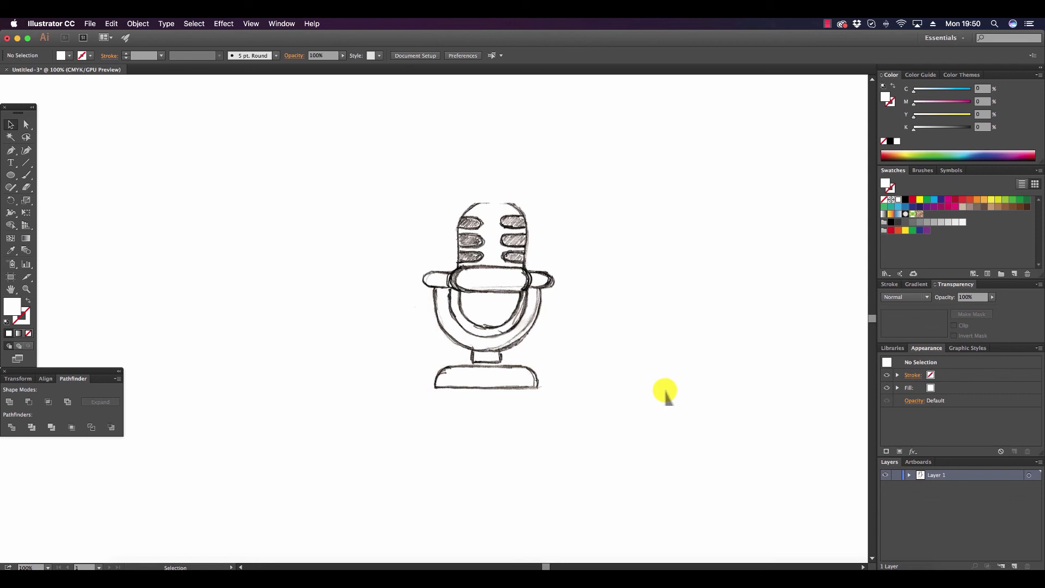
Draw a red rounded rectangle about 2.46 by 4.33 in with fully rounded ends over the microphone sketch, down to the holder's lower curve.
drag(11, 174, 53, 187)
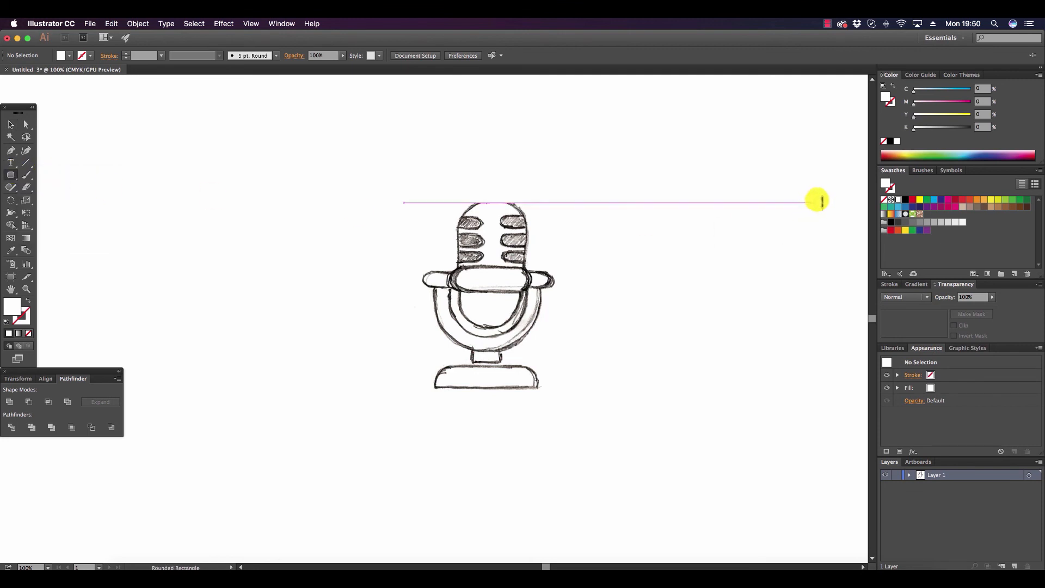
click(912, 199)
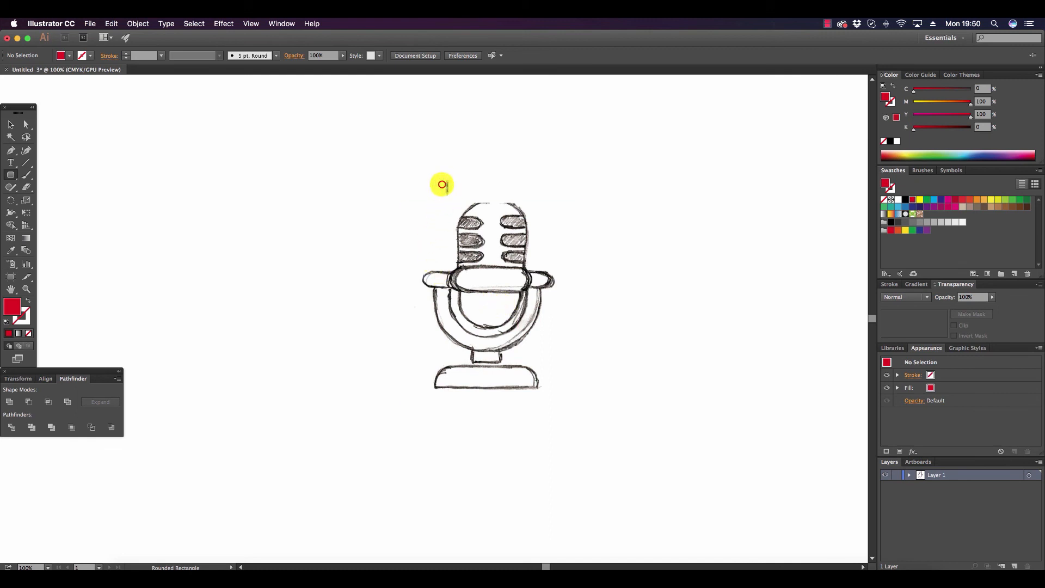
drag(442, 185, 537, 345)
key(Up)
key(Up)
key(Up)
key(Up)
key(Up)
key(Up)
key(Up)
key(Up)
key(Up)
key(Up)
key(Up)
key(Up)
key(Up)
key(Up)
key(Up)
key(Up)
key(Up)
key(Up)
key(Up)
key(Up)
key(Up)
key(Up)
key(Up)
key(Up)
key(Up)
key(Up)
key(Up)
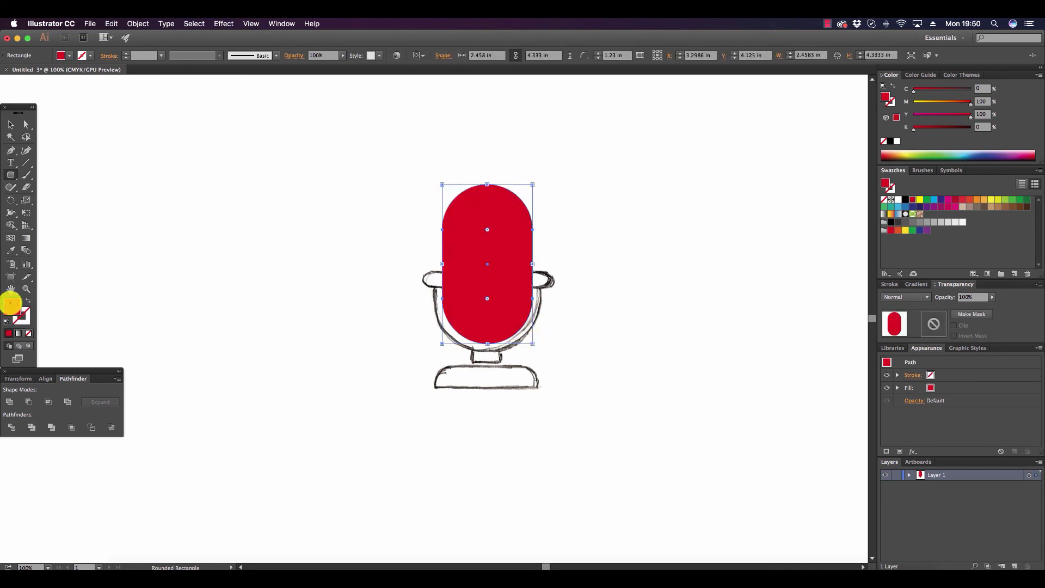
Remove the fill from the rounded rectangle and give it a red stroke instead.
click(884, 199)
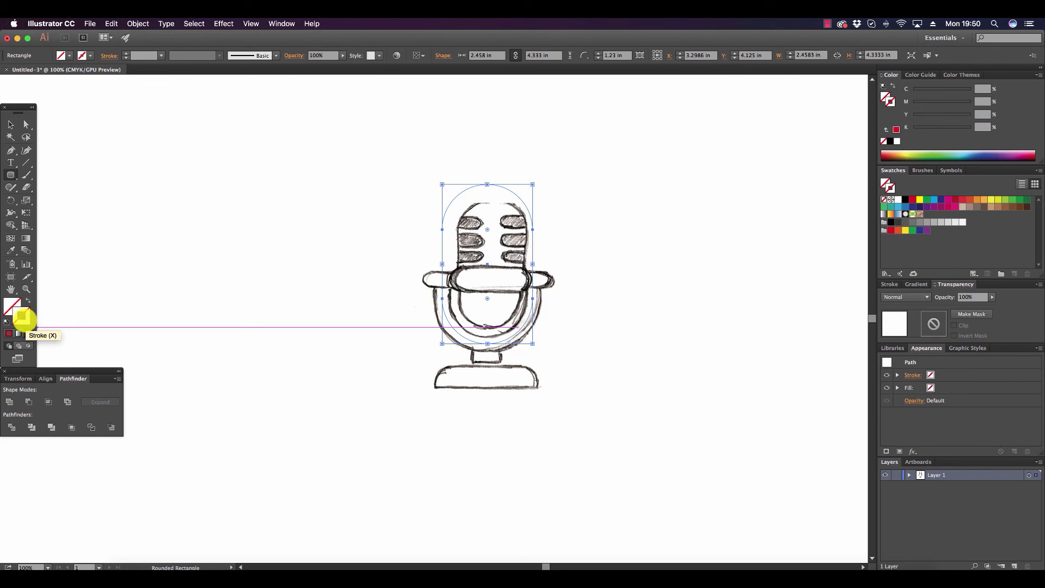
click(23, 318)
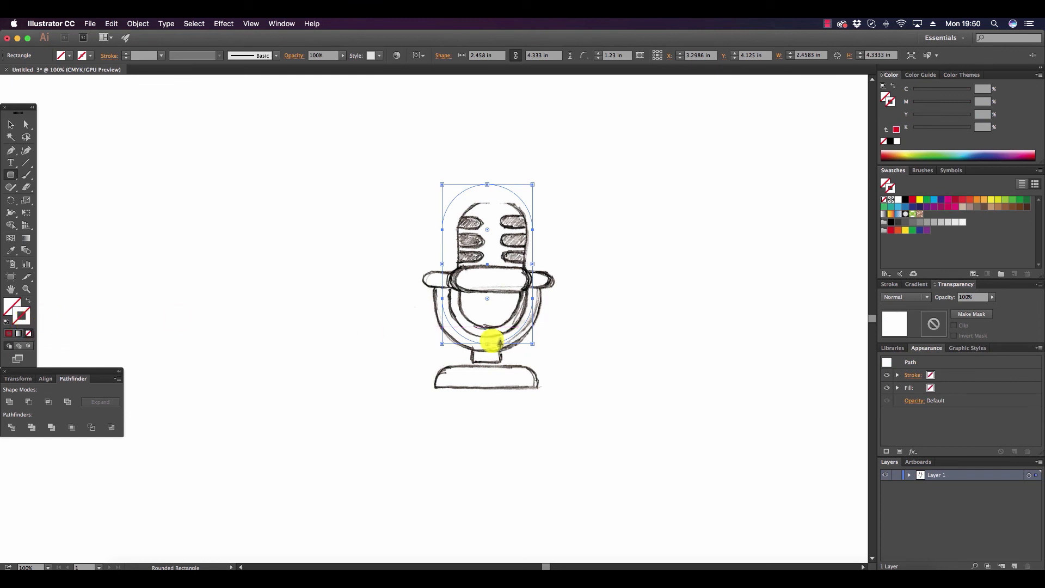
click(912, 199)
Set the rounded outline's stroke weight to 29 pt to match the thickness of the sketched holder.
click(894, 285)
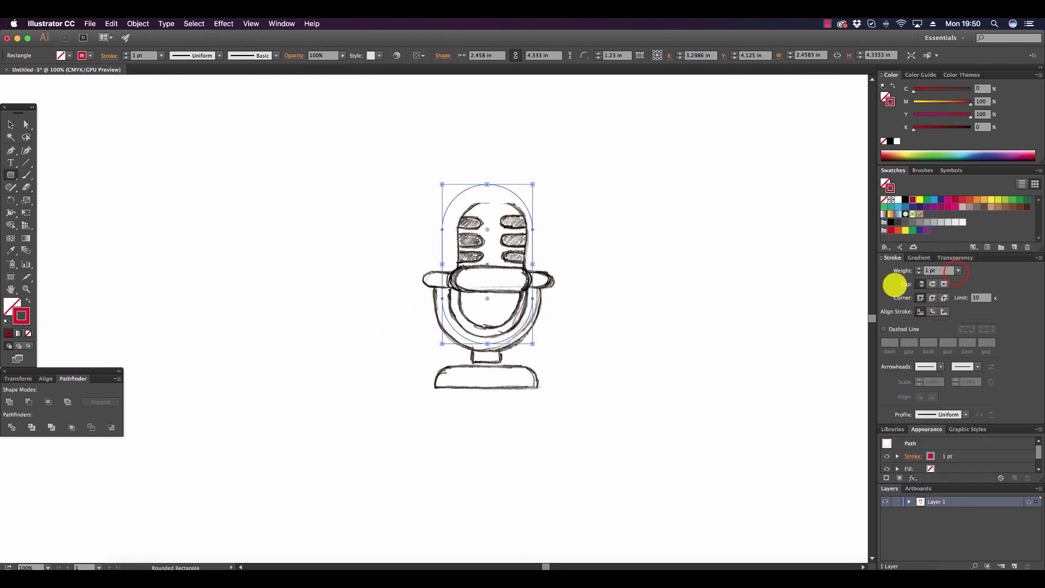
click(957, 271)
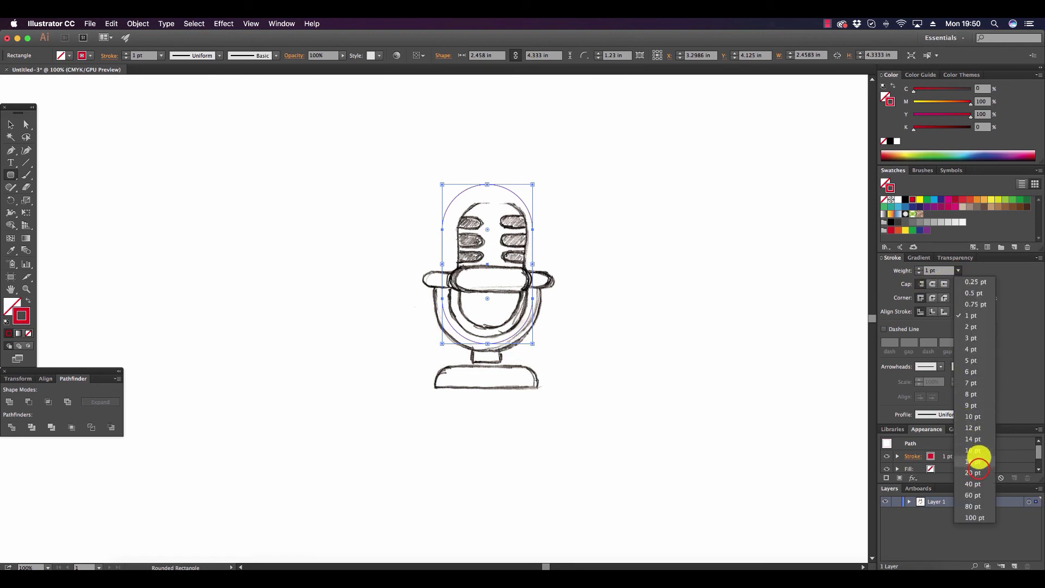
click(973, 471)
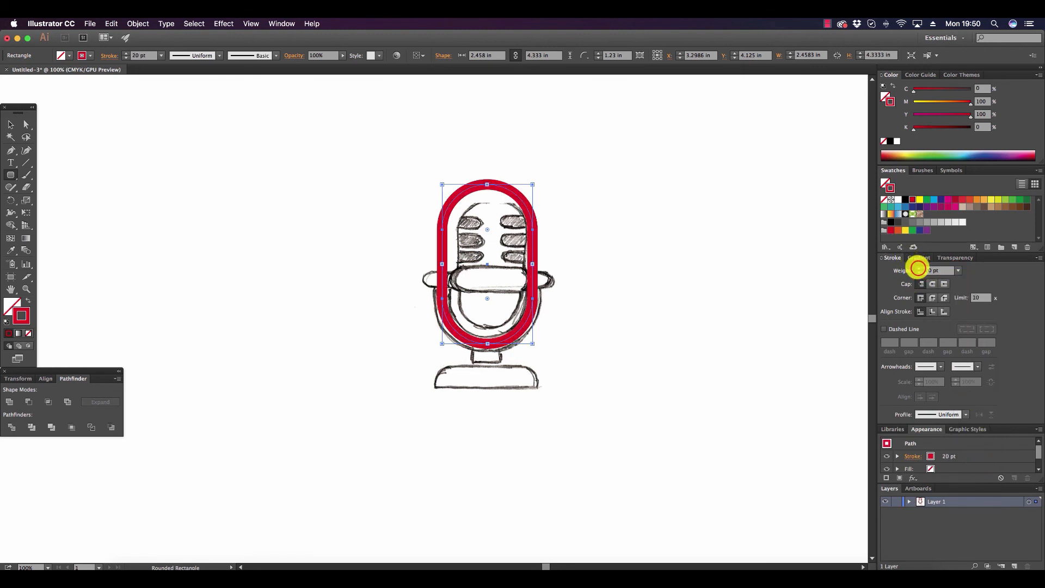
click(919, 268)
click(918, 268)
click(918, 268)
click(918, 268)
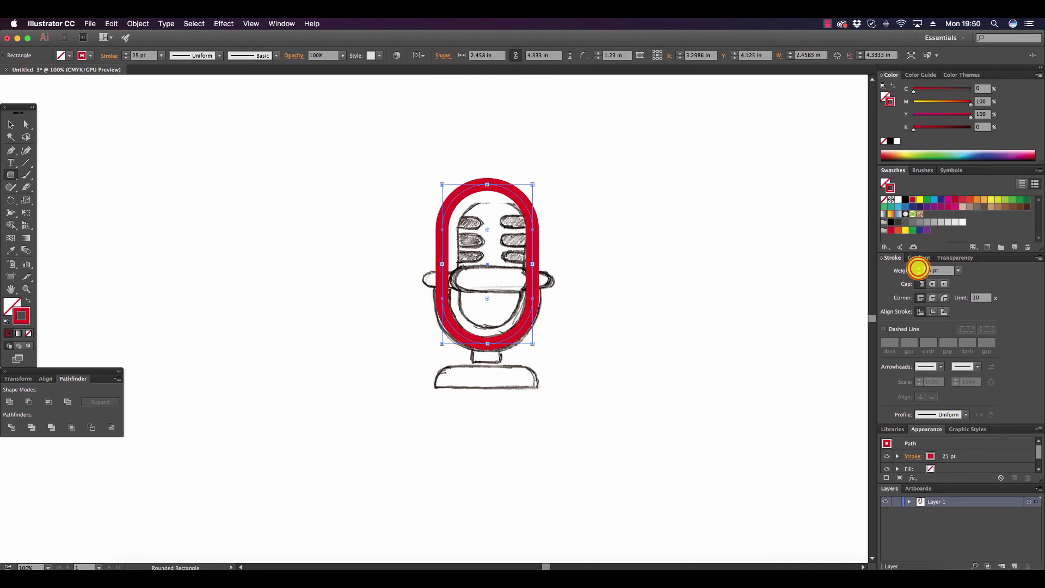
click(918, 267)
click(918, 268)
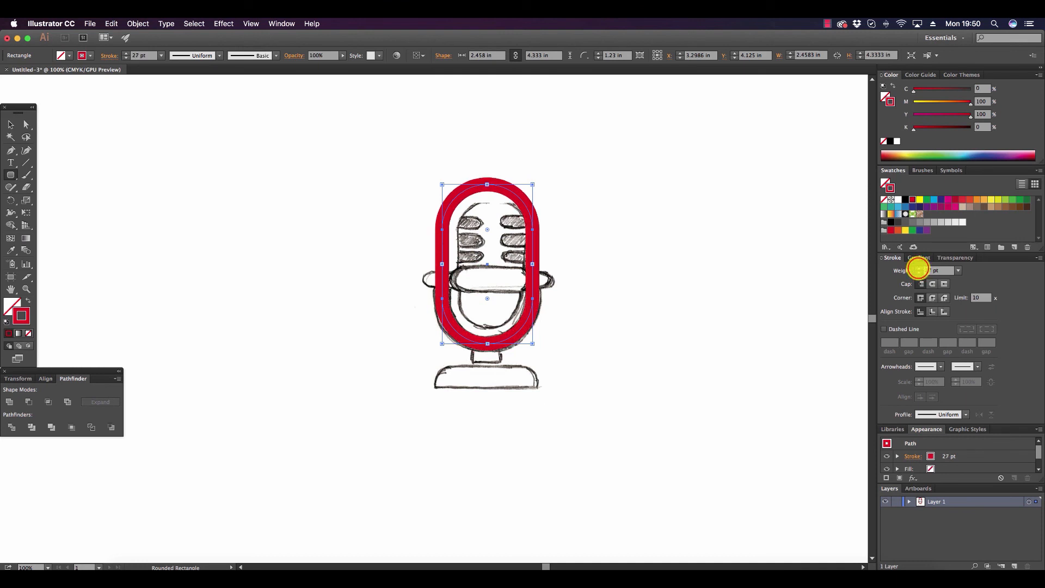
click(919, 267)
click(918, 268)
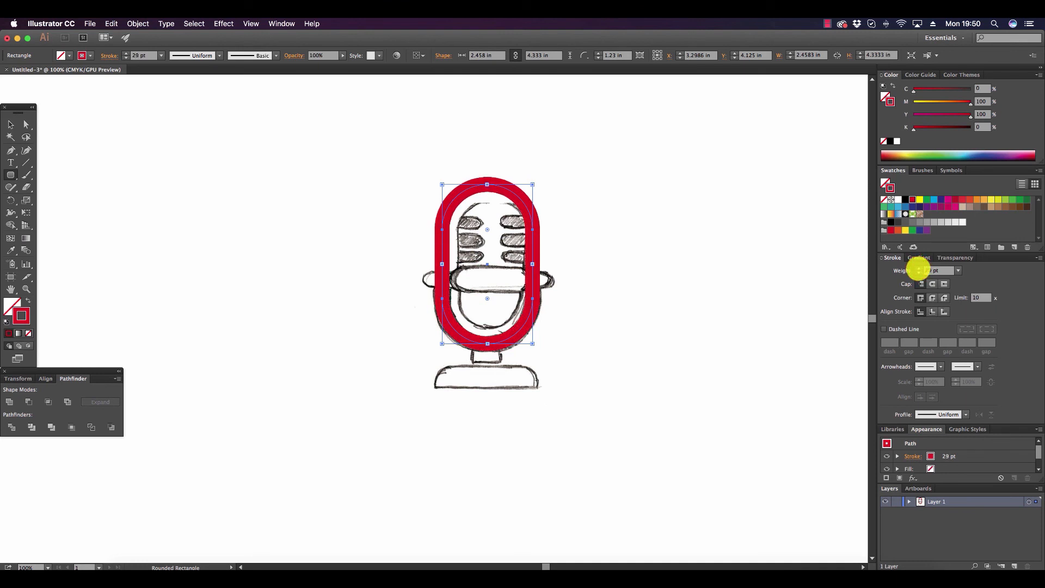
Expand only the stroke of the rounded outline into a filled shape and deselect it.
click(138, 23)
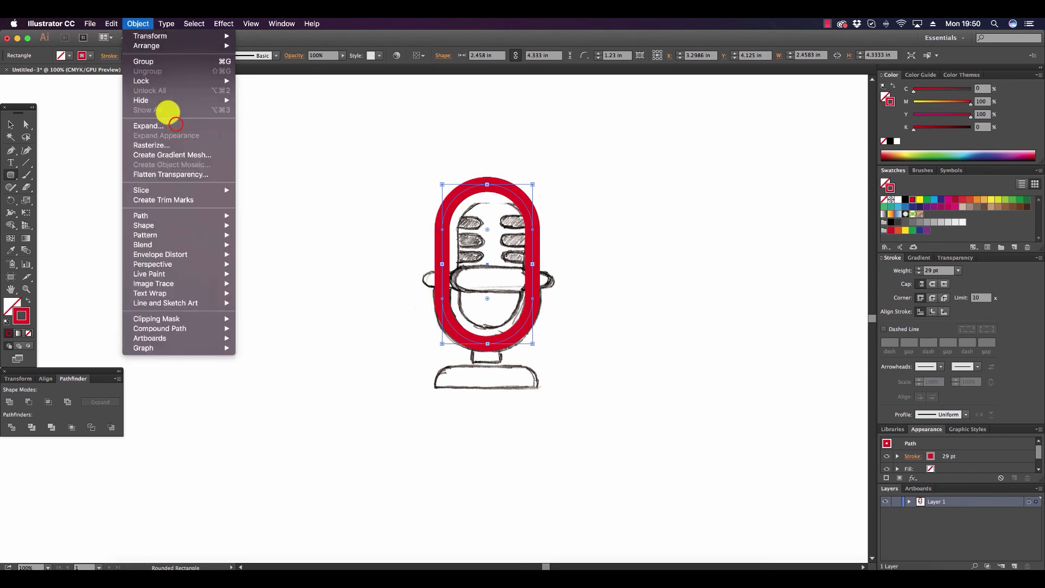
click(175, 126)
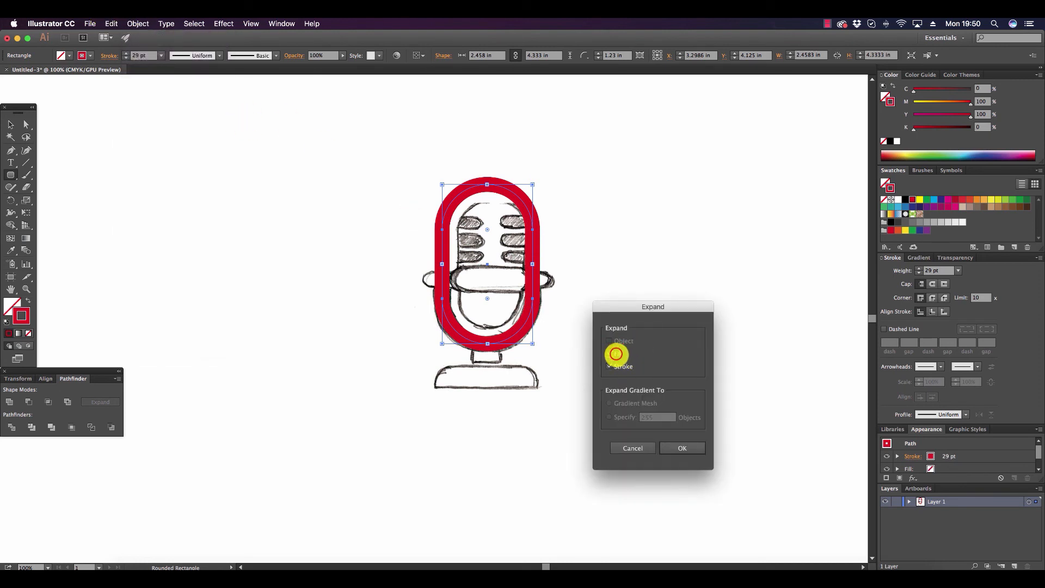
click(618, 354)
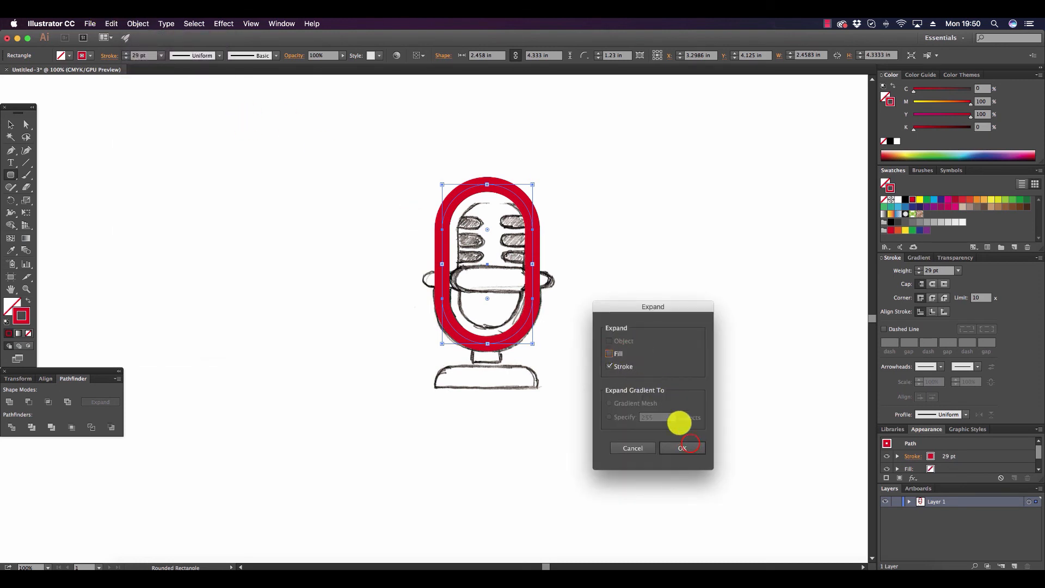
click(688, 447)
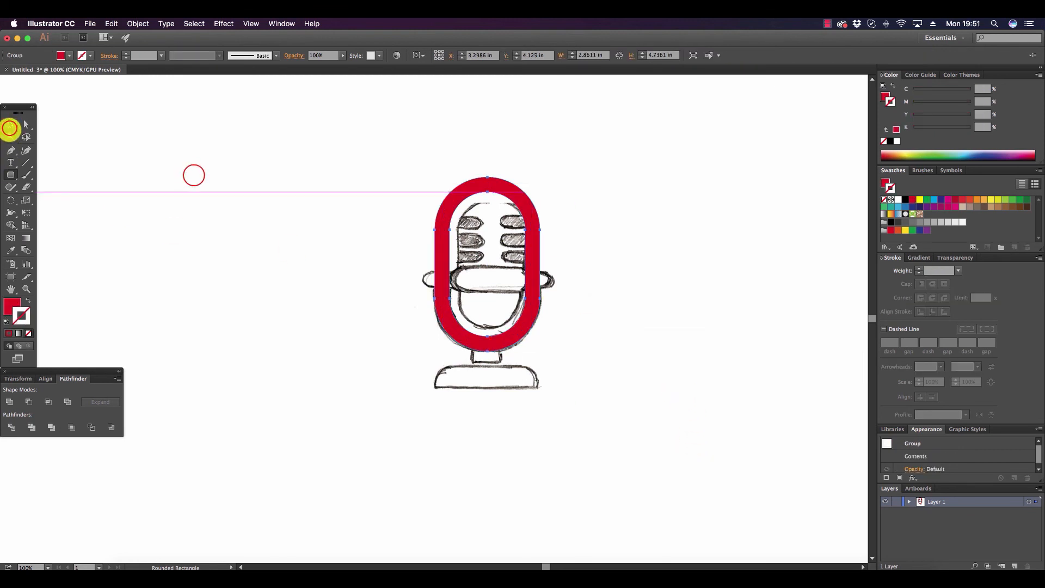
click(191, 175)
Draw a rectangle about 4.79 by 3.01 in over the ring's upper part and subtract it with Minus Front, leaving the U-shaped holder.
drag(7, 177, 38, 175)
click(42, 175)
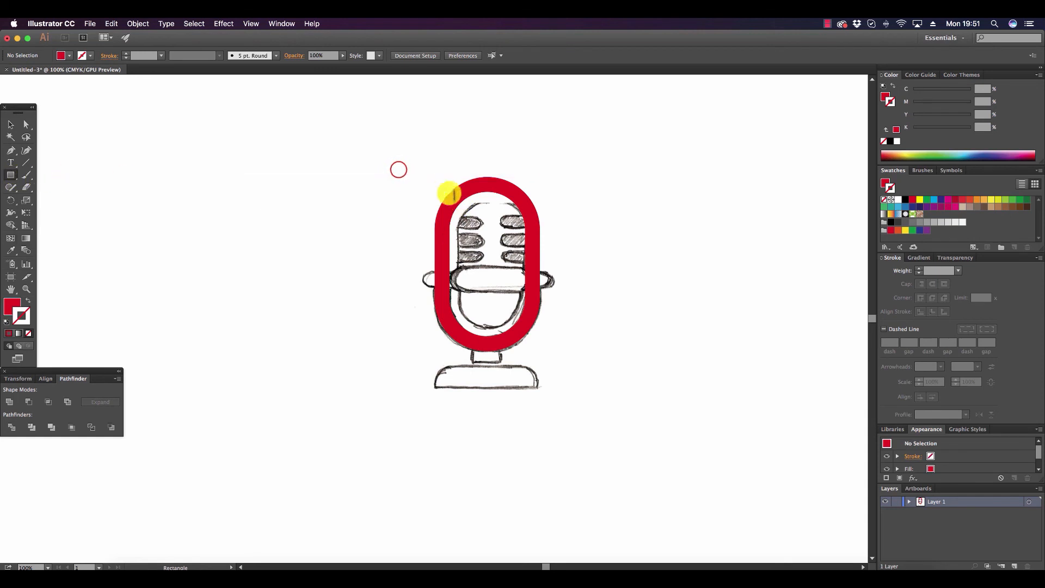
drag(399, 170, 574, 280)
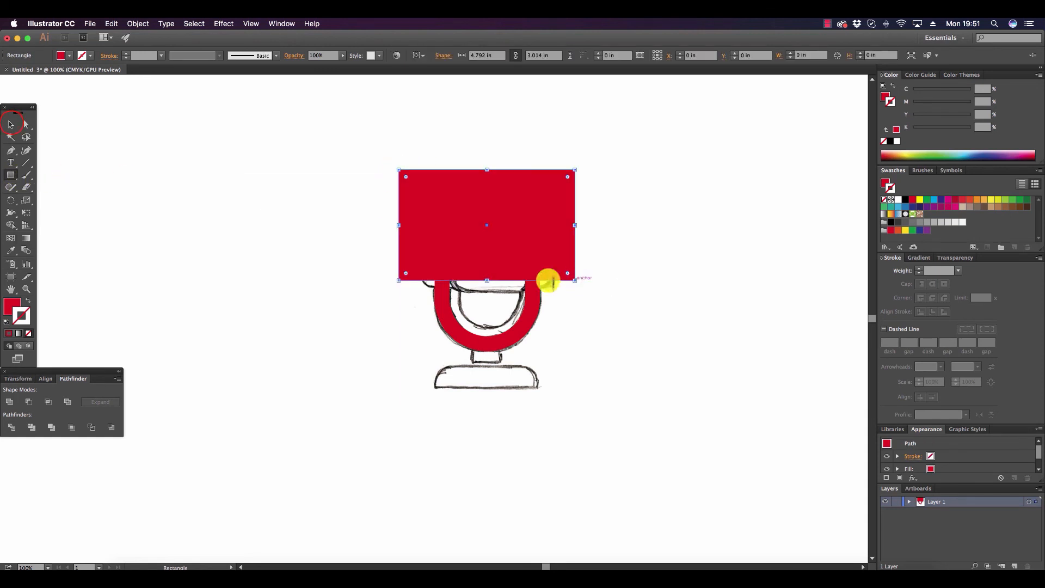
click(10, 125)
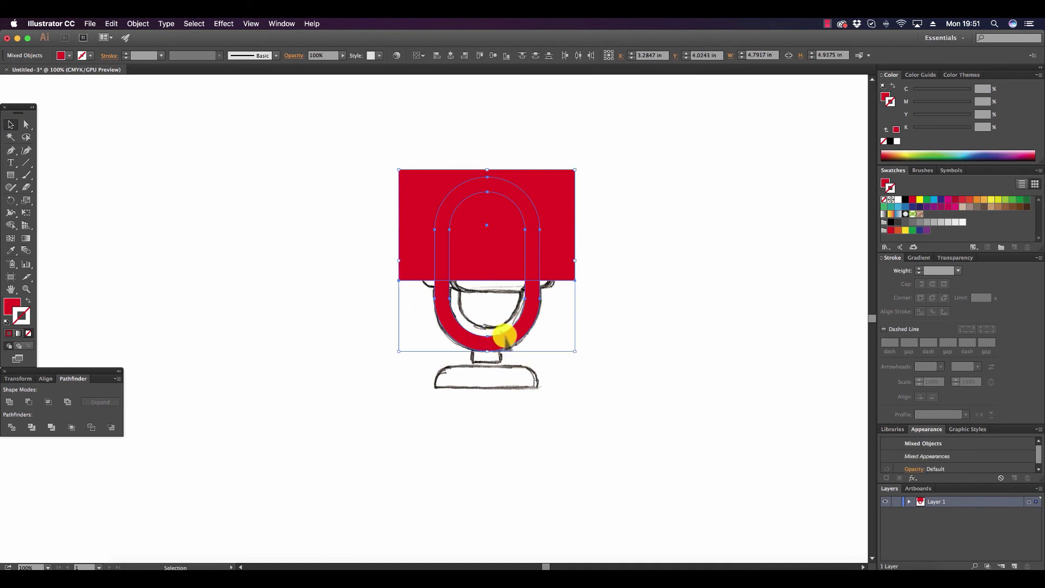
shift+click(496, 342)
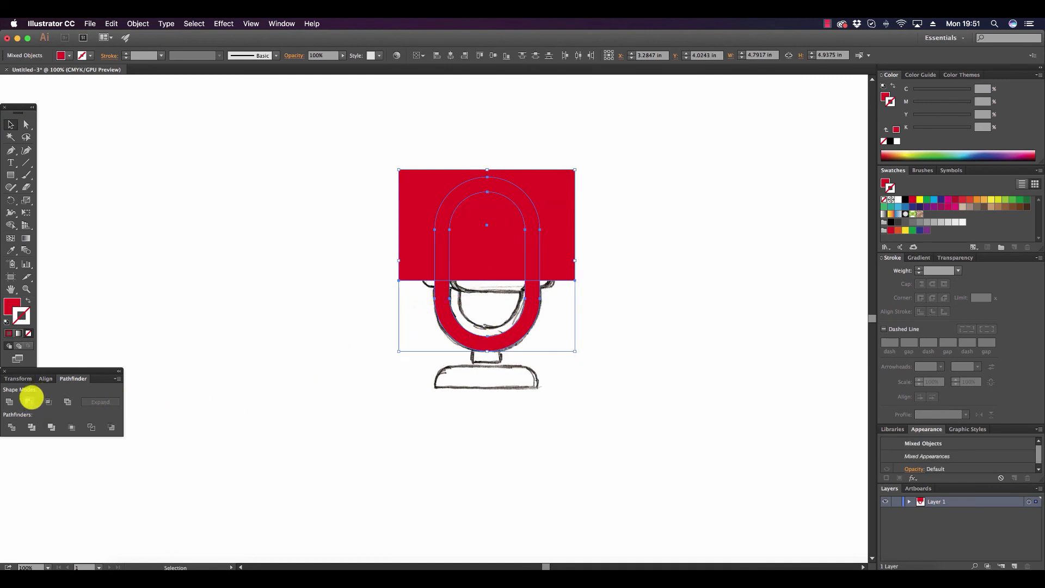
click(30, 400)
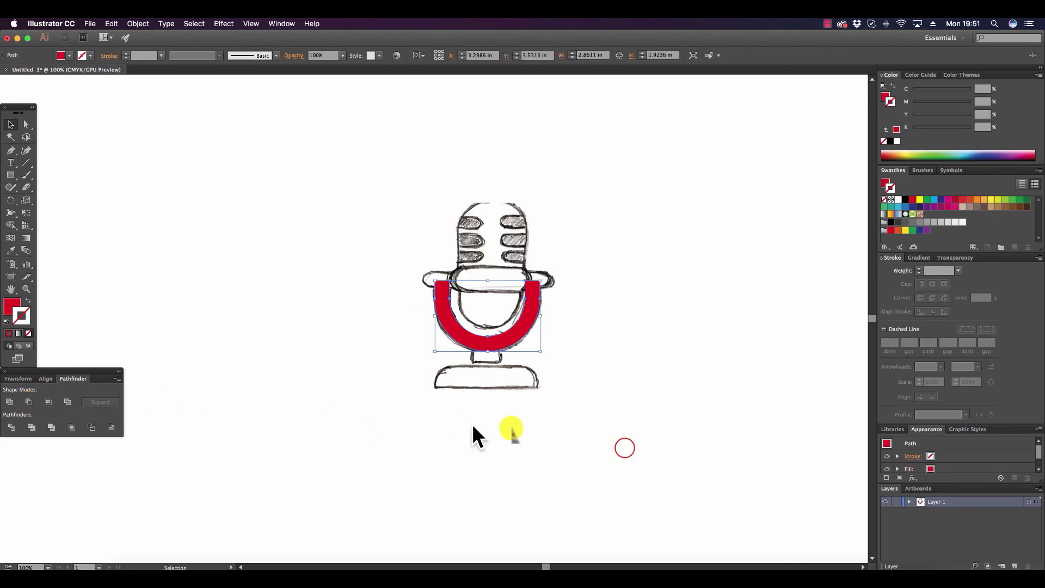
click(636, 440)
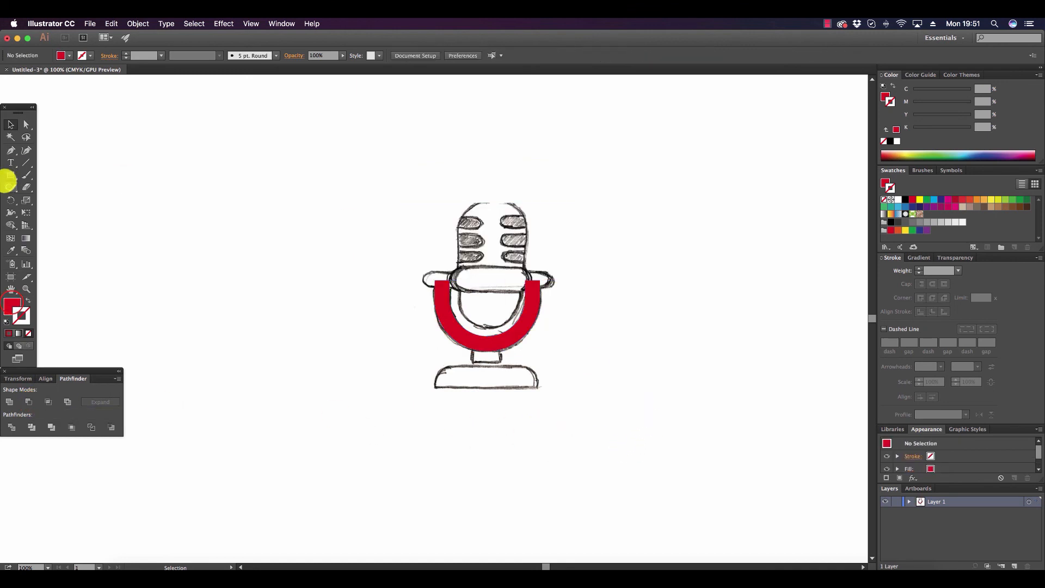
Draw a red neck rectangle about 0.72 by 0.40 in under the U-shaped holder and align both on their horizontal centers.
click(12, 306)
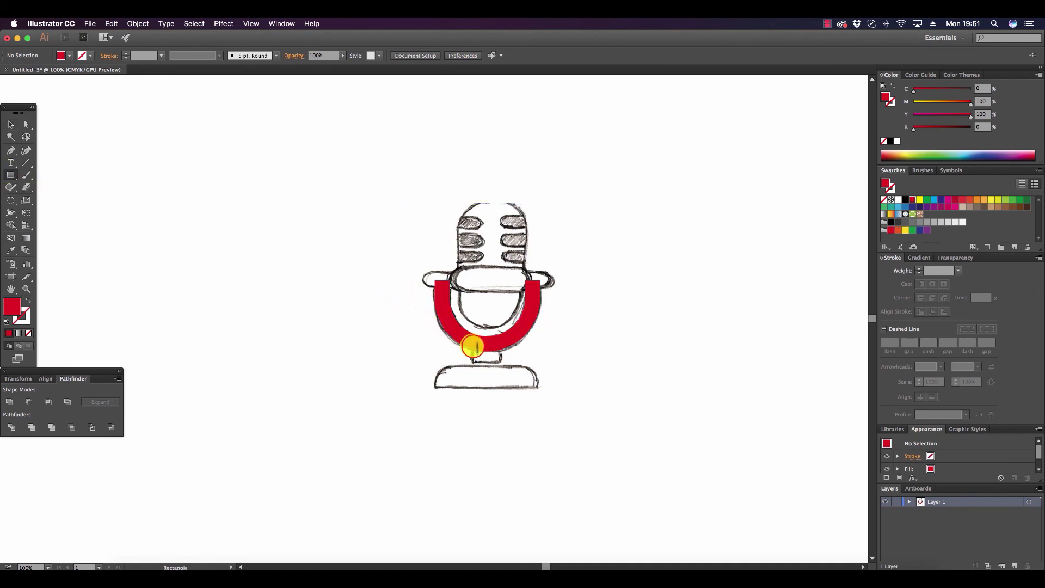
drag(472, 346, 500, 362)
click(11, 124)
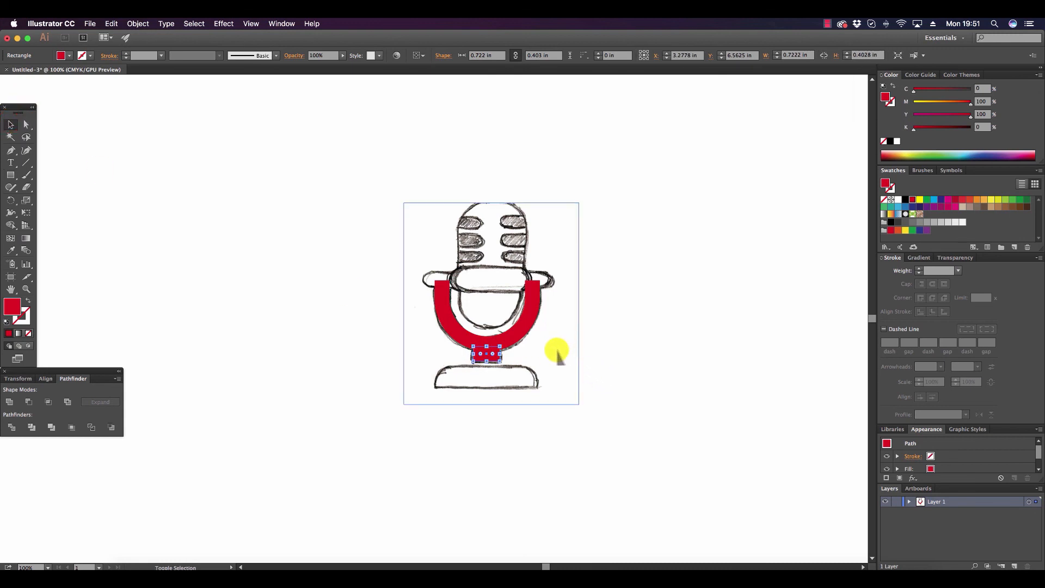
shift+click(520, 336)
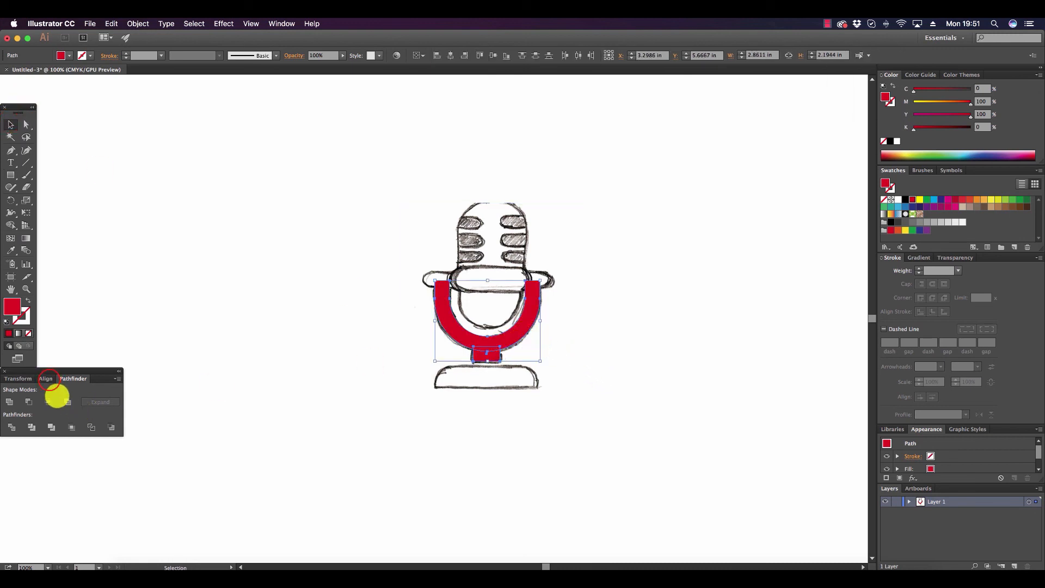
click(48, 379)
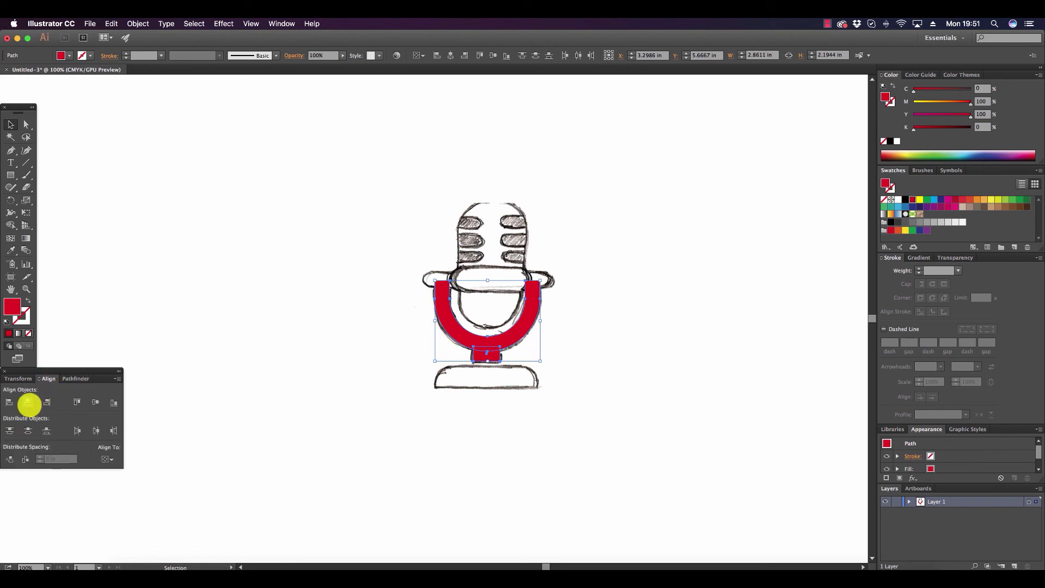
click(29, 403)
click(627, 373)
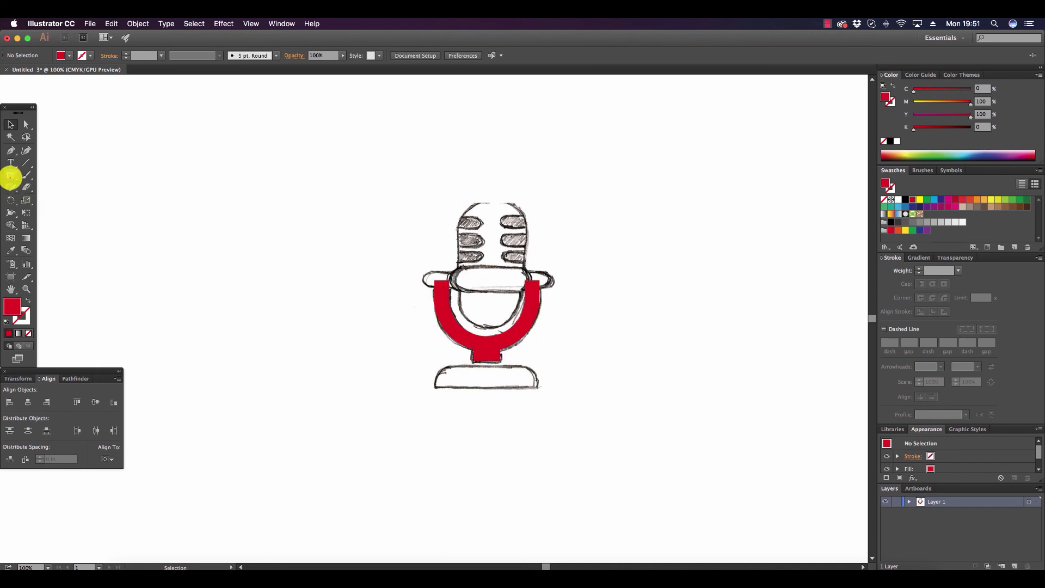
Draw a red rounded rectangle about 2.77 by 2.19 in with 0.5 in corners, starting at the upper edge of the sketched base.
drag(10, 174, 35, 187)
drag(437, 366, 547, 444)
key(Down)
key(Down)
key(Down)
key(Down)
key(Down)
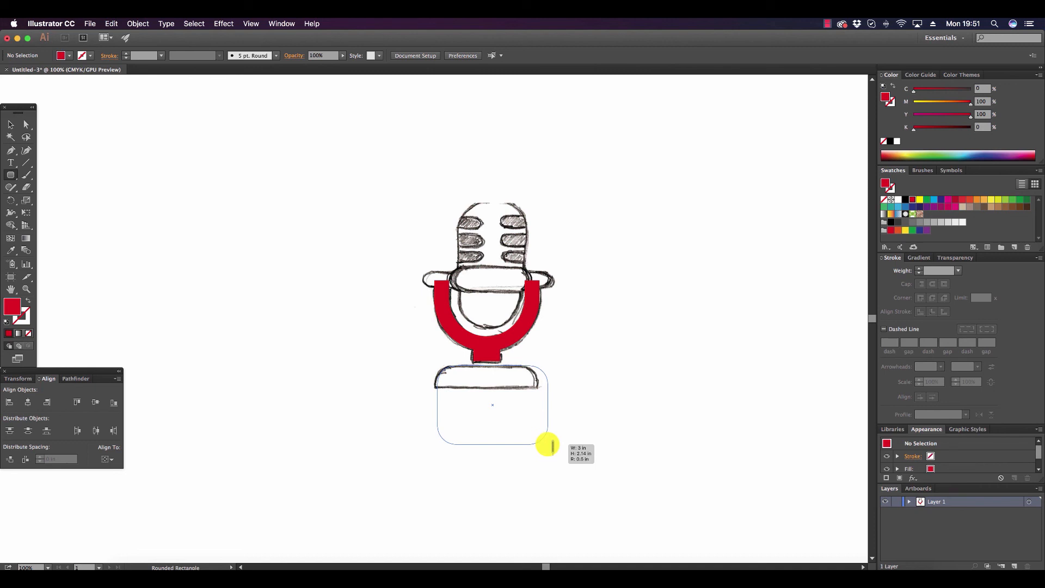
drag(546, 446, 540, 445)
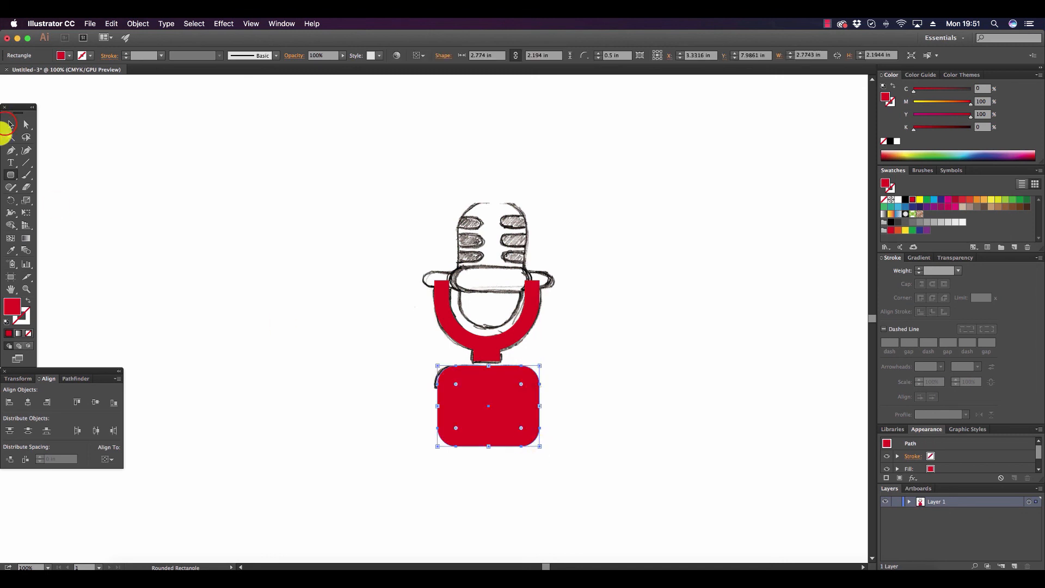
click(182, 243)
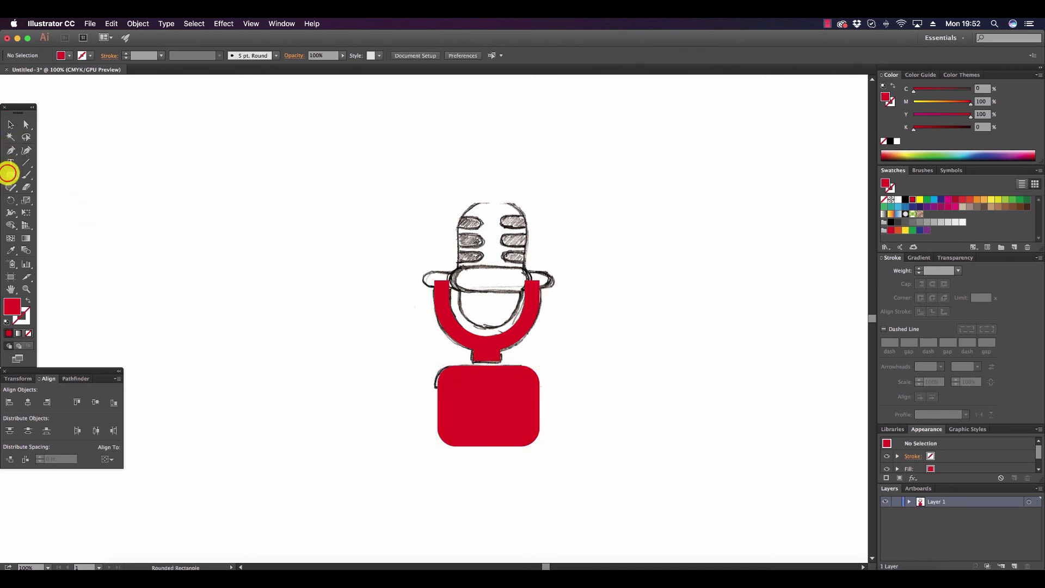
Draw a rectangle about 4.48 by 2.72 in from the sketched base's lower edge and subtract it from the rounded base with Minus Front.
drag(9, 169, 42, 175)
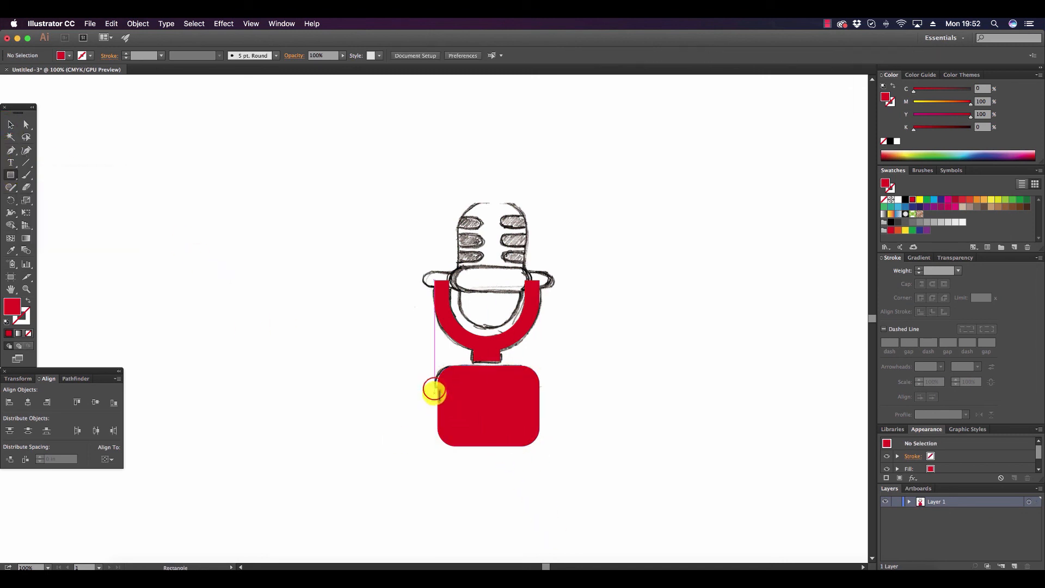
mouse_move(434, 388)
mouse_down()
mouse_move(592, 466)
mouse_move(598, 488)
mouse_up()
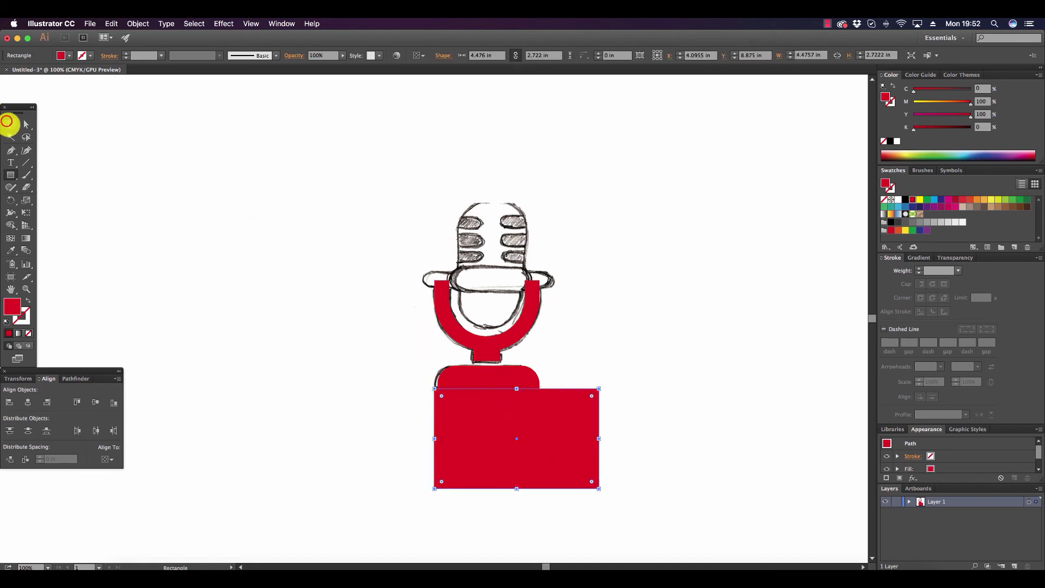
click(10, 124)
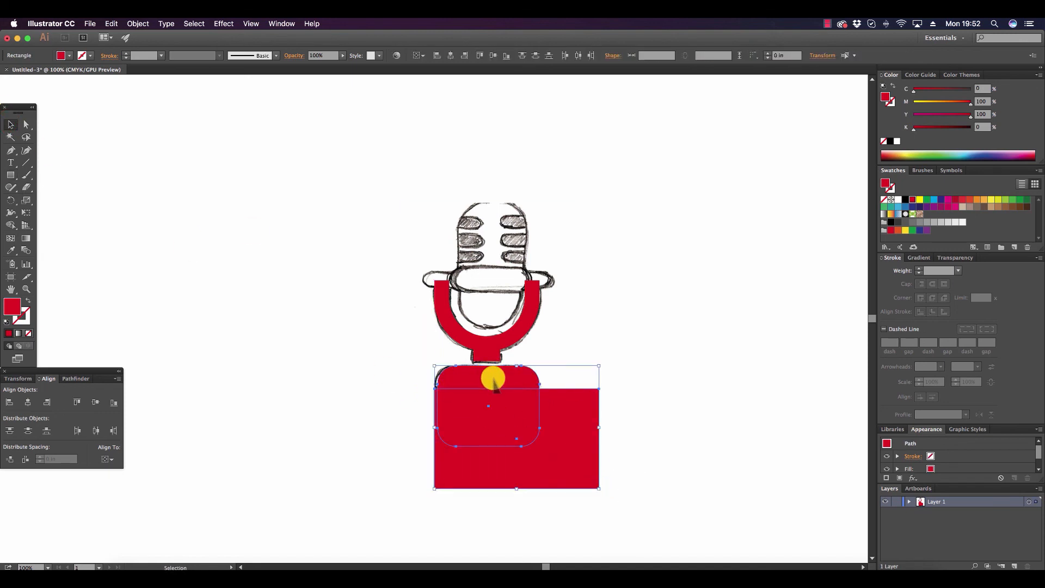
click(74, 378)
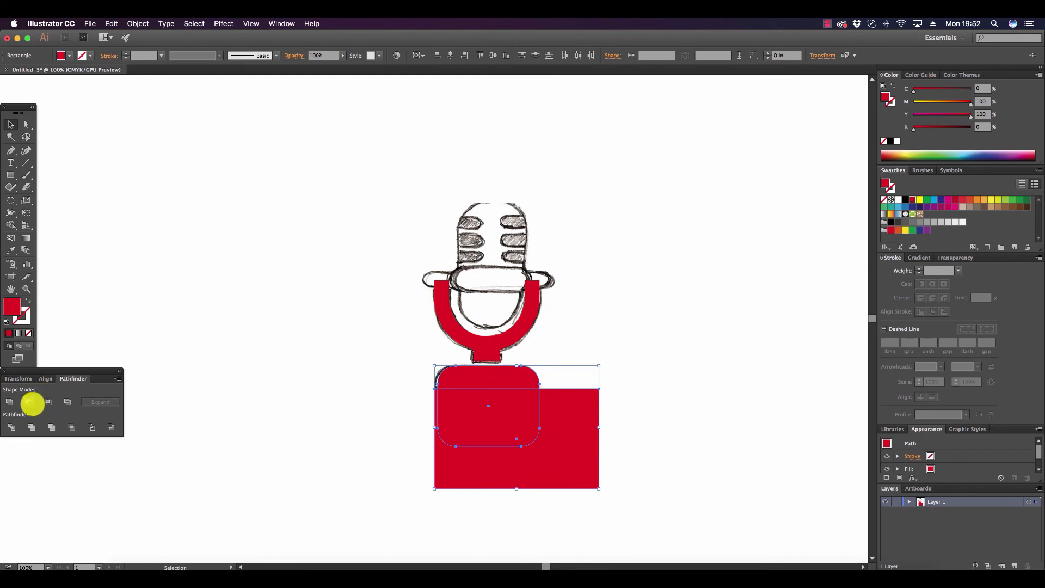
click(28, 402)
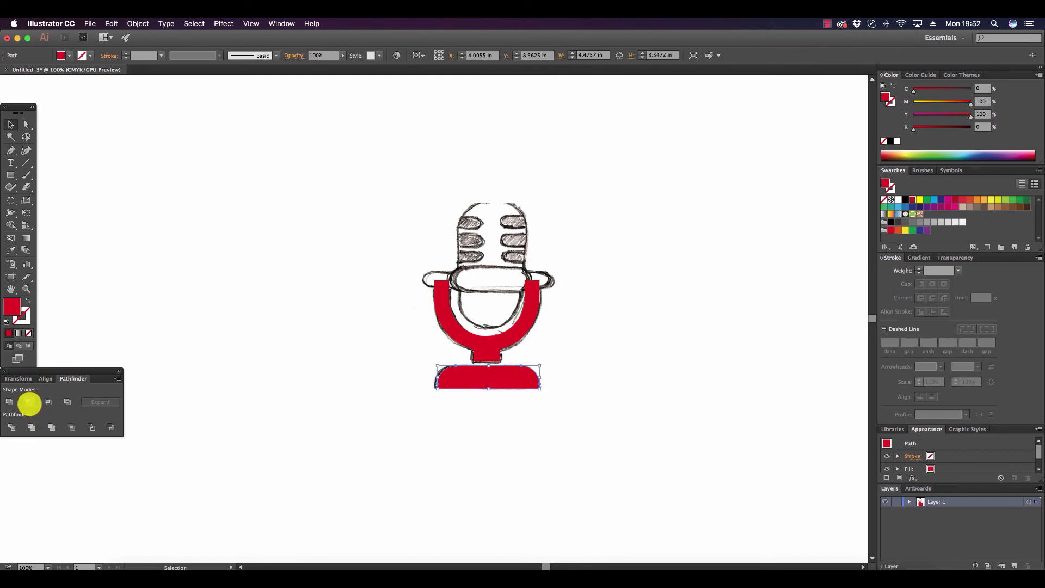
Align the base, neck and U-shaped holder on their horizontal centers and deselect them.
click(497, 351)
shift+click(509, 333)
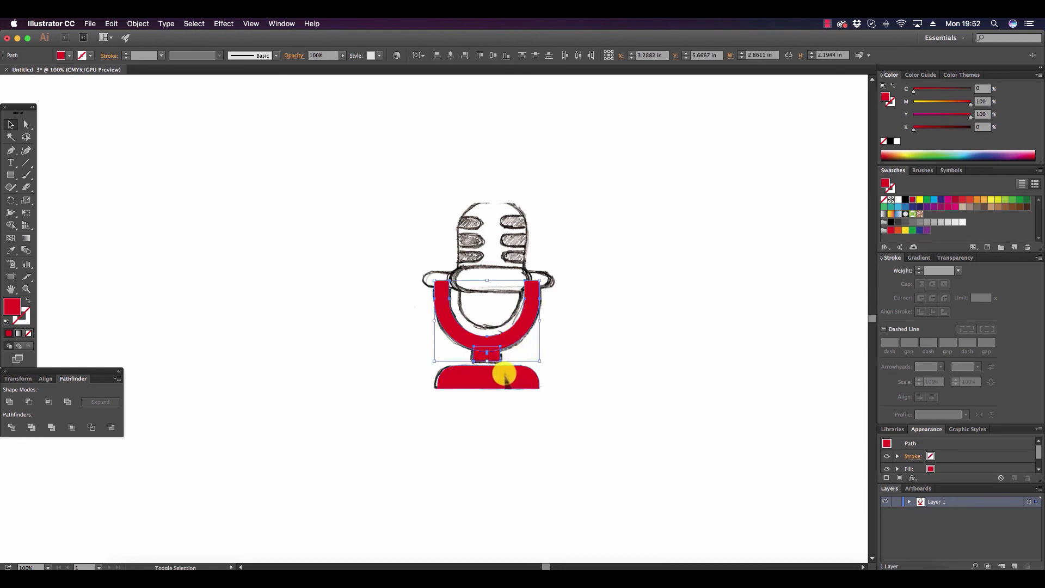
click(47, 378)
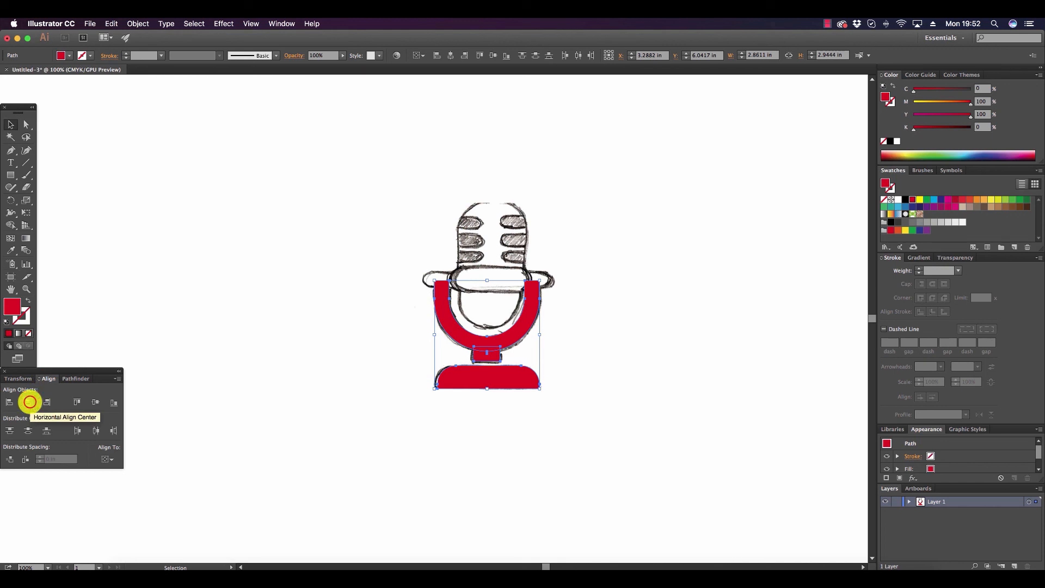
click(29, 402)
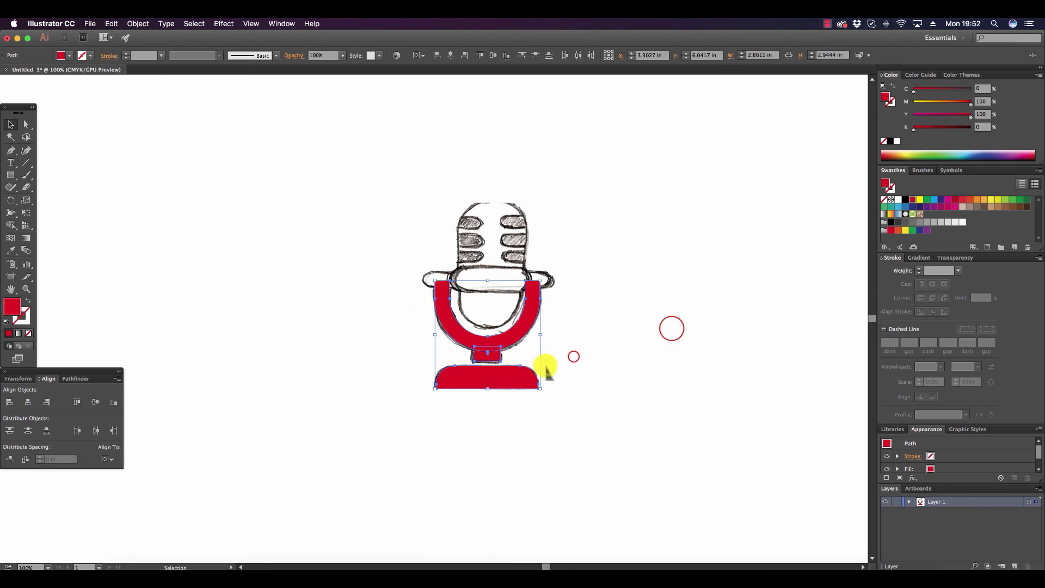
click(565, 368)
click(671, 329)
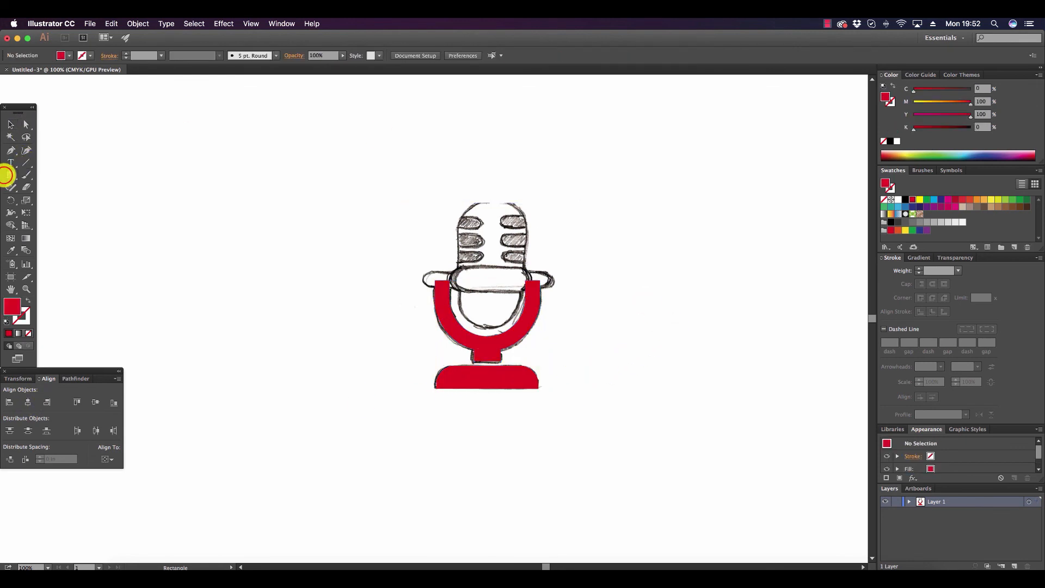
Draw a red rounded rectangle about 3.46 by 0.43 in with 0.22 in corners across the sketched side arms.
drag(10, 175, 53, 187)
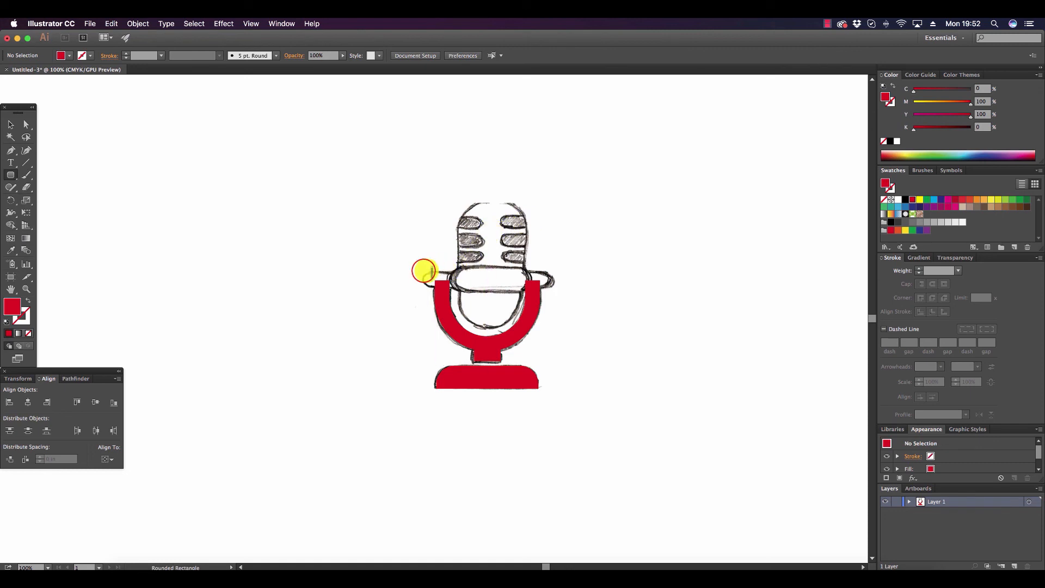
drag(423, 270, 552, 286)
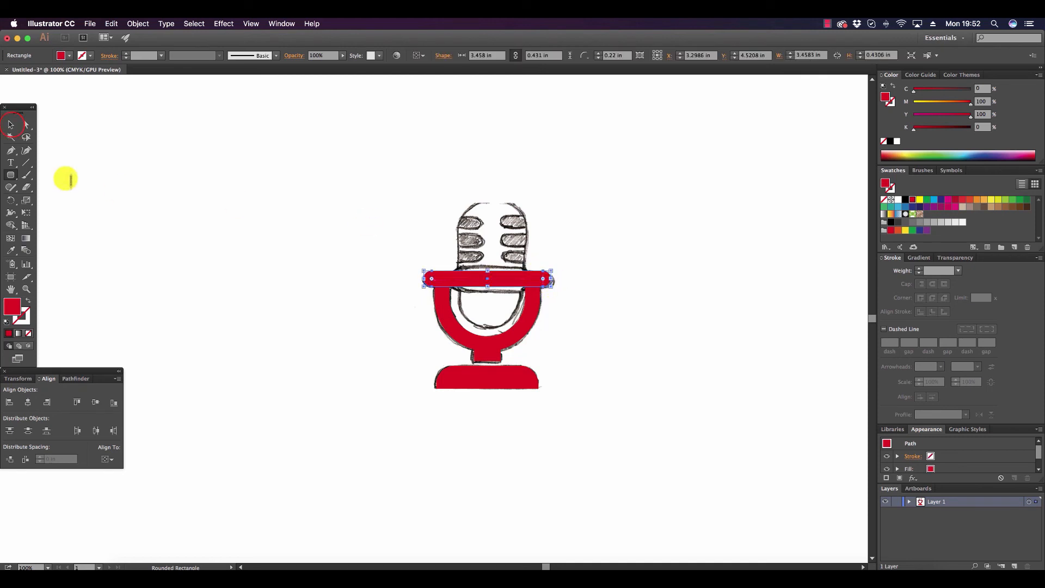
click(11, 124)
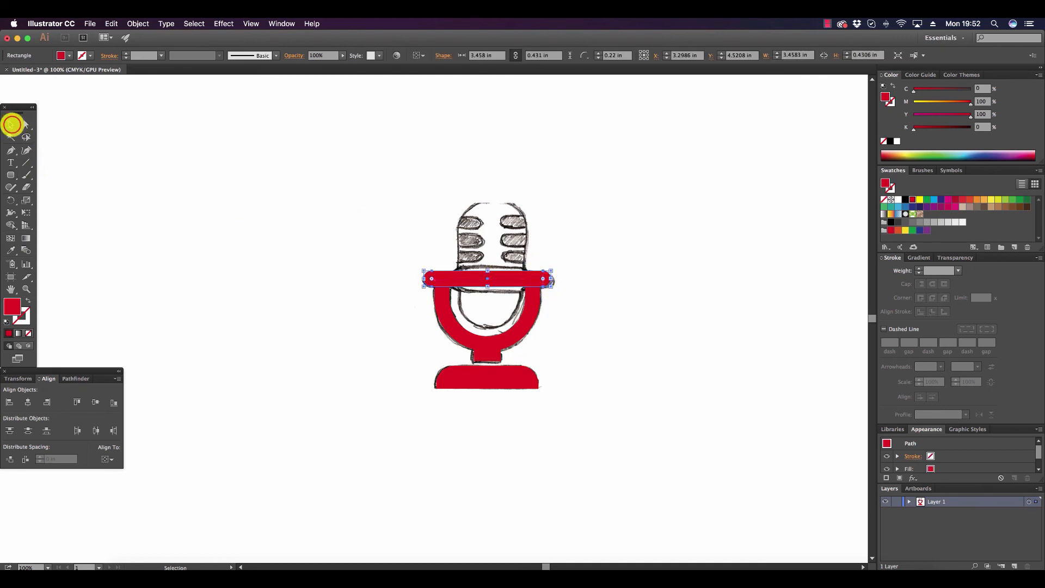
click(81, 205)
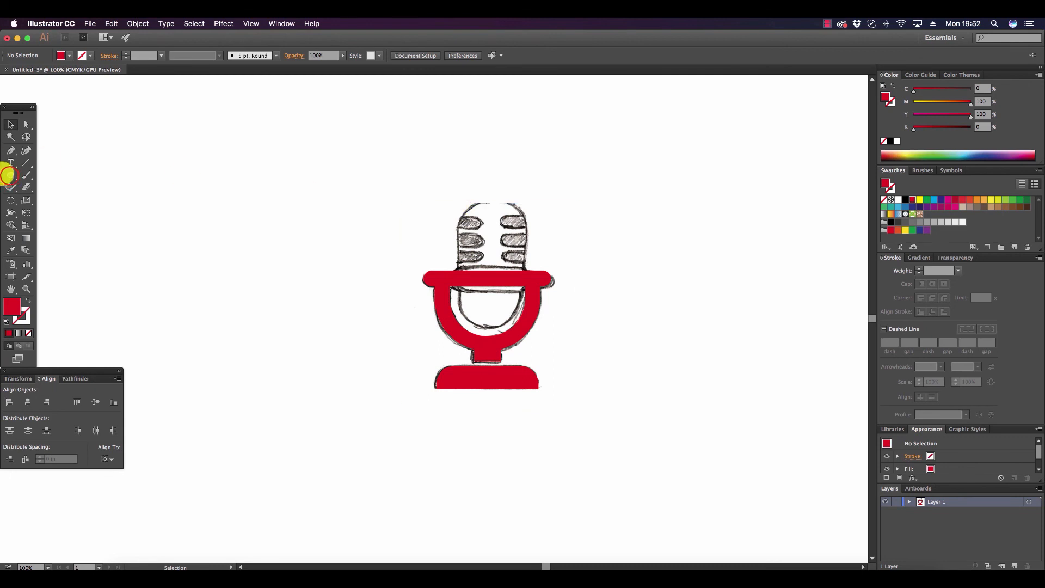
Draw a red rounded rectangle about 1.62 by 3.47 in with 0.81 in corners over the sketched microphone head.
click(11, 175)
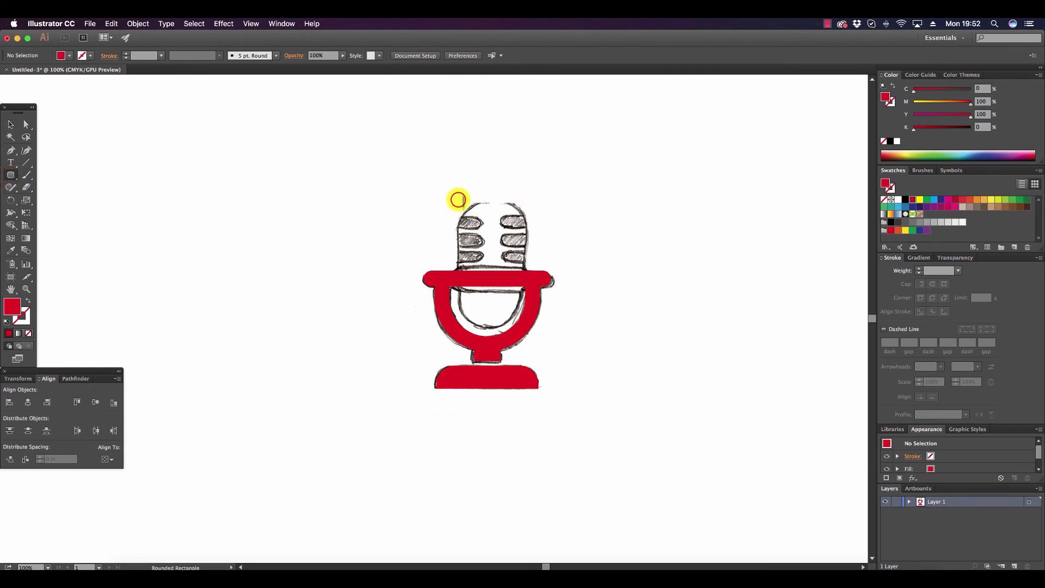
drag(458, 199, 522, 327)
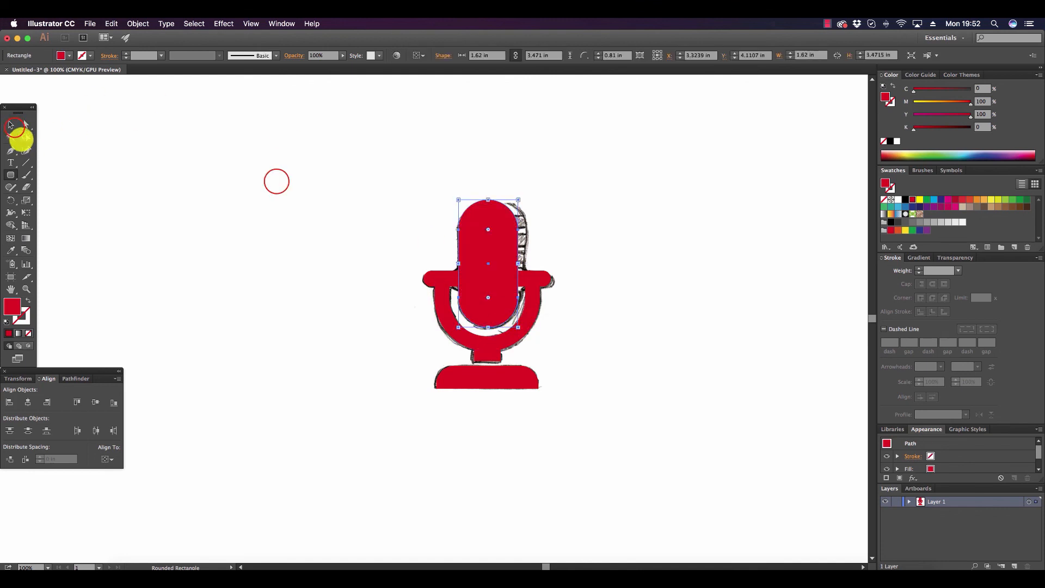
click(15, 127)
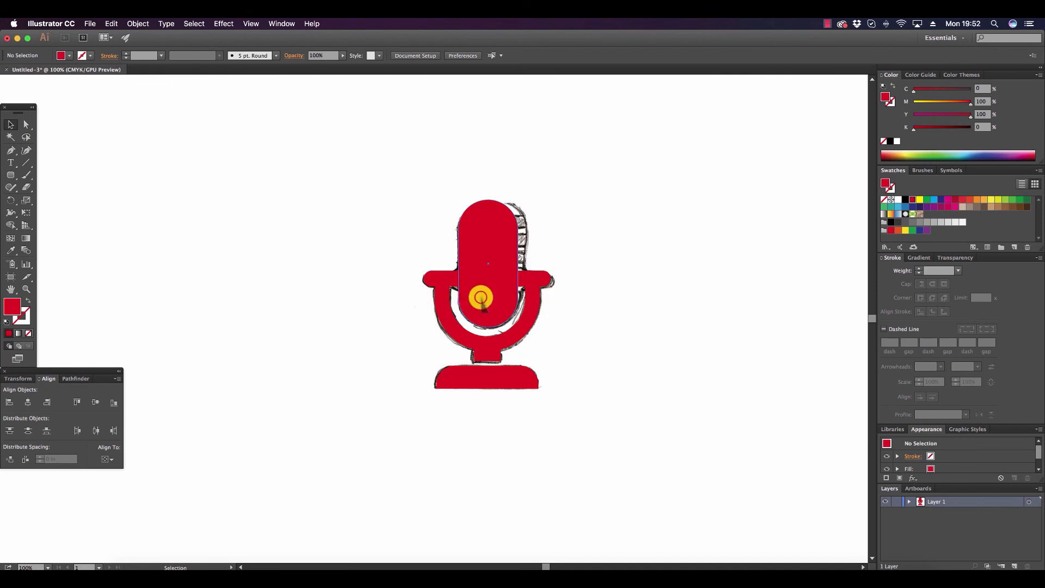
Merge the neck rectangle and the U-shaped holder into a single shape.
shift+click(462, 335)
click(621, 355)
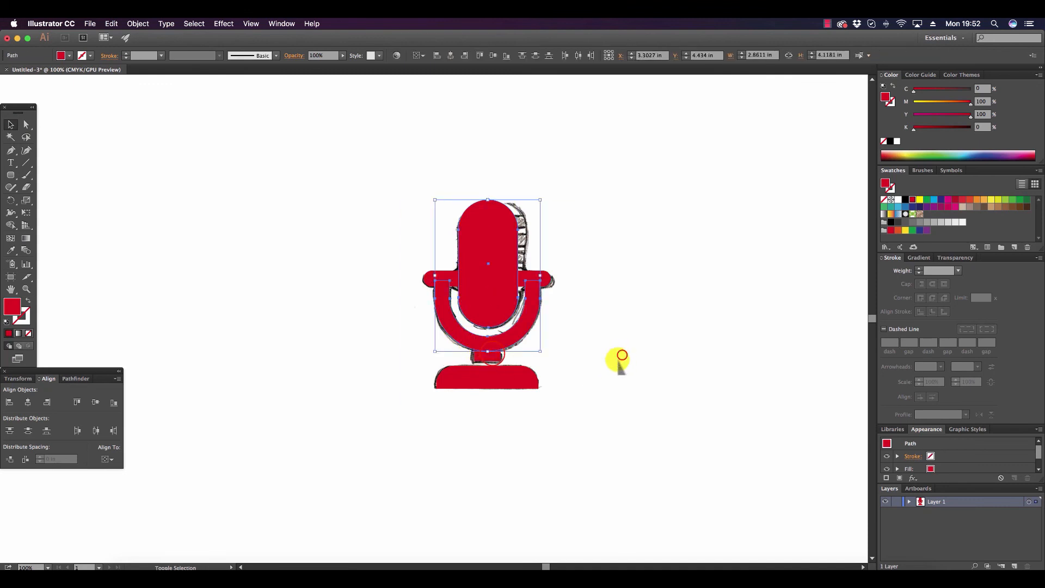
click(493, 354)
shift+click(520, 326)
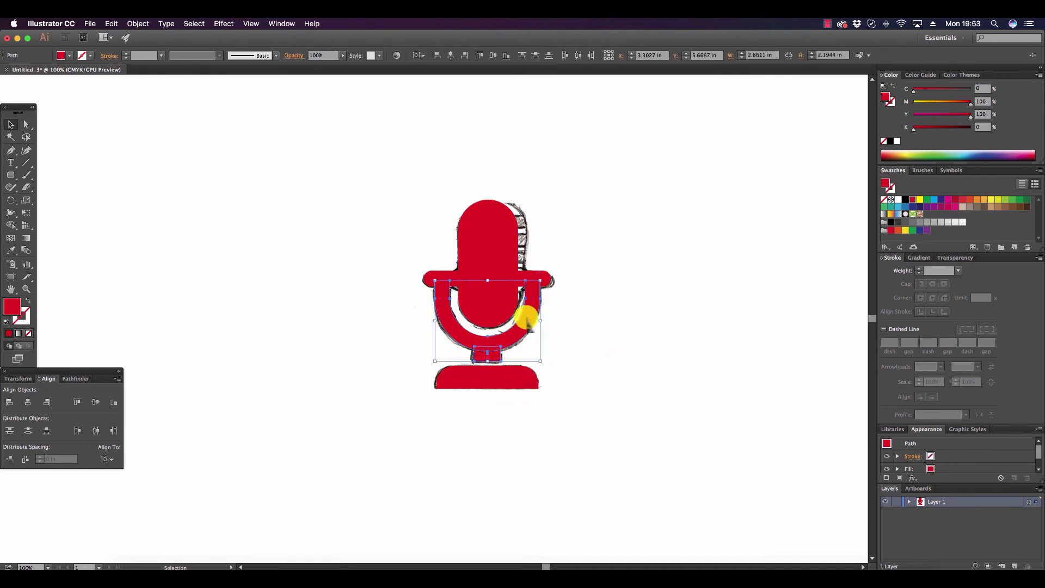
click(80, 378)
click(116, 378)
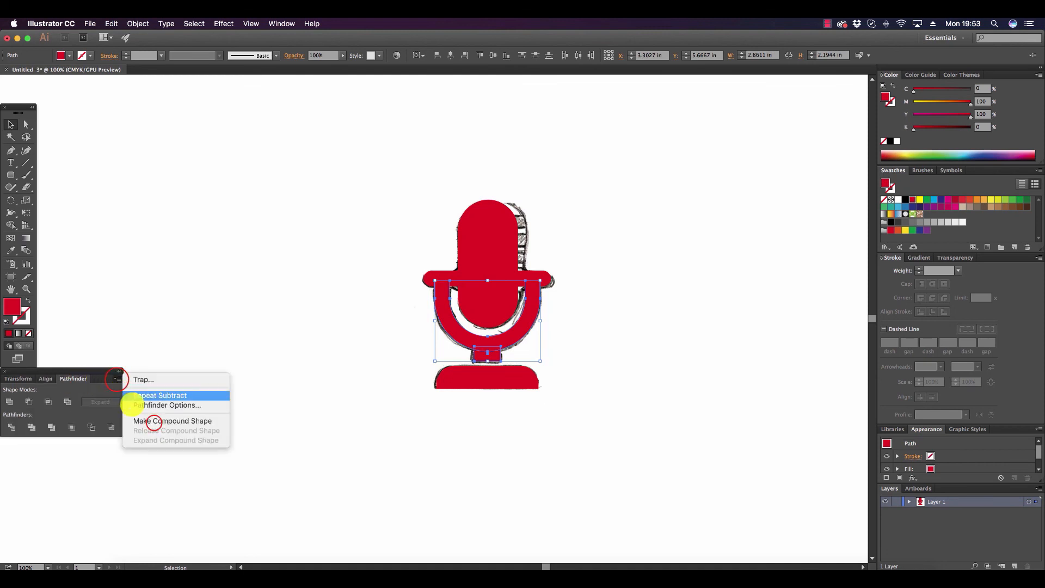
click(154, 421)
click(562, 499)
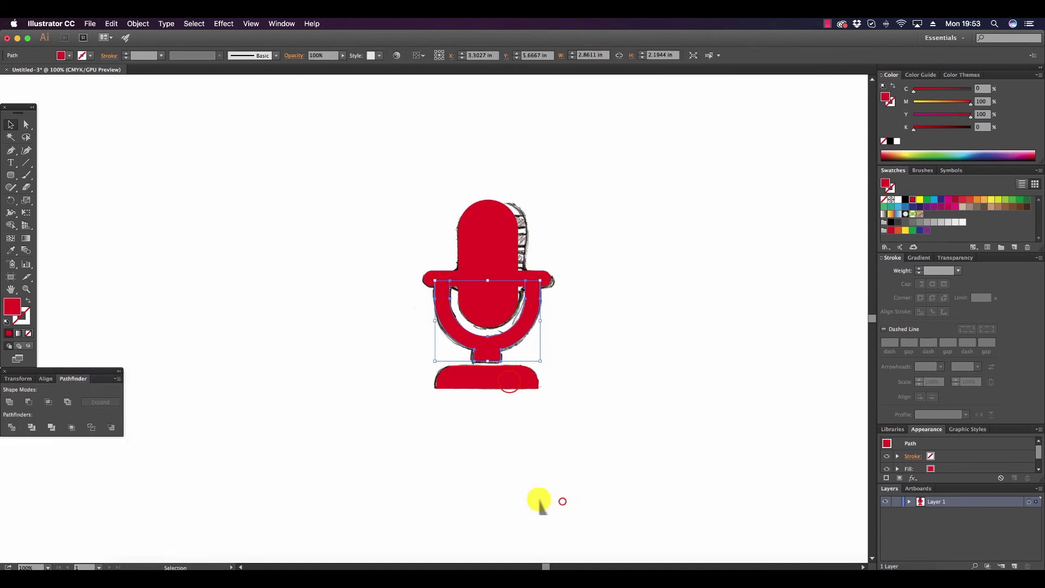
Align the base, merged holder, crossbar and microphone head on their horizontal centers.
click(510, 382)
shift+click(493, 350)
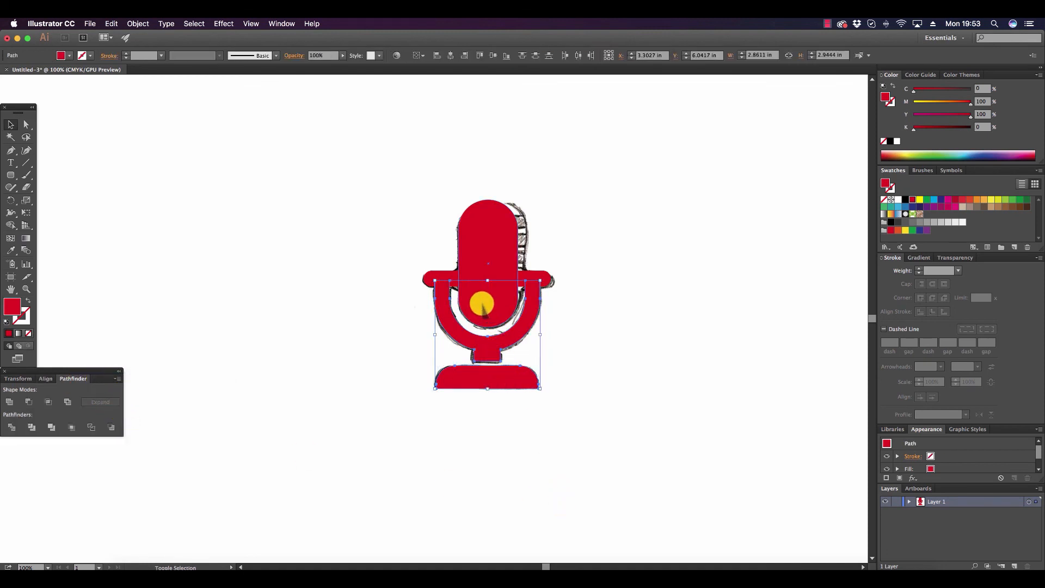
shift+click(449, 275)
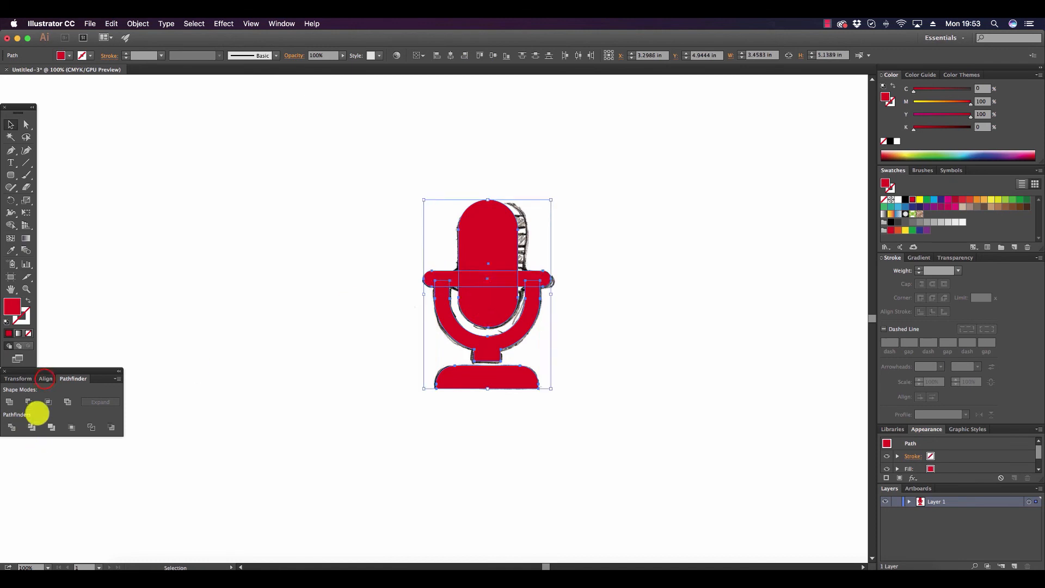
click(45, 378)
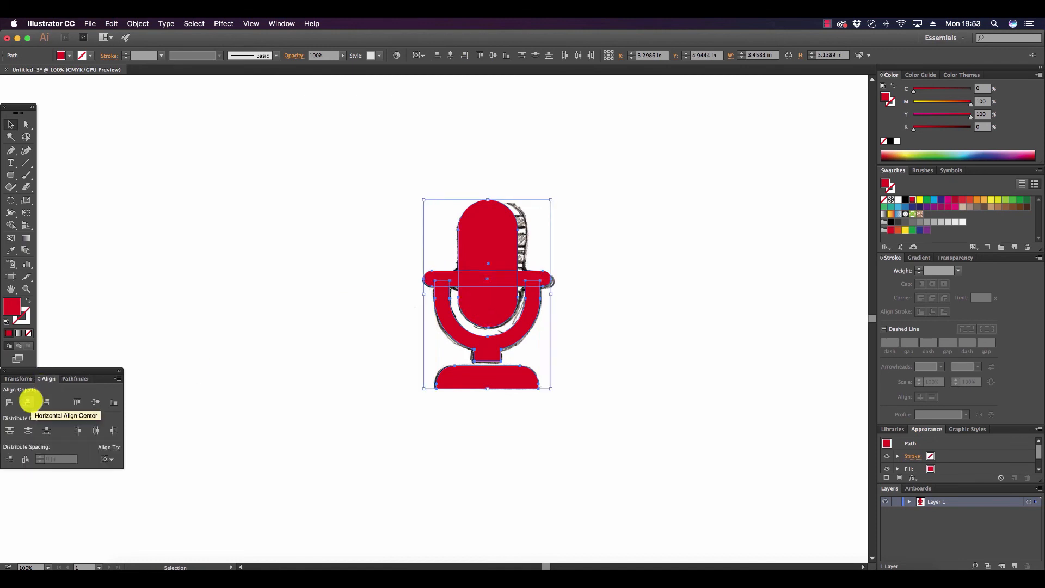
click(29, 401)
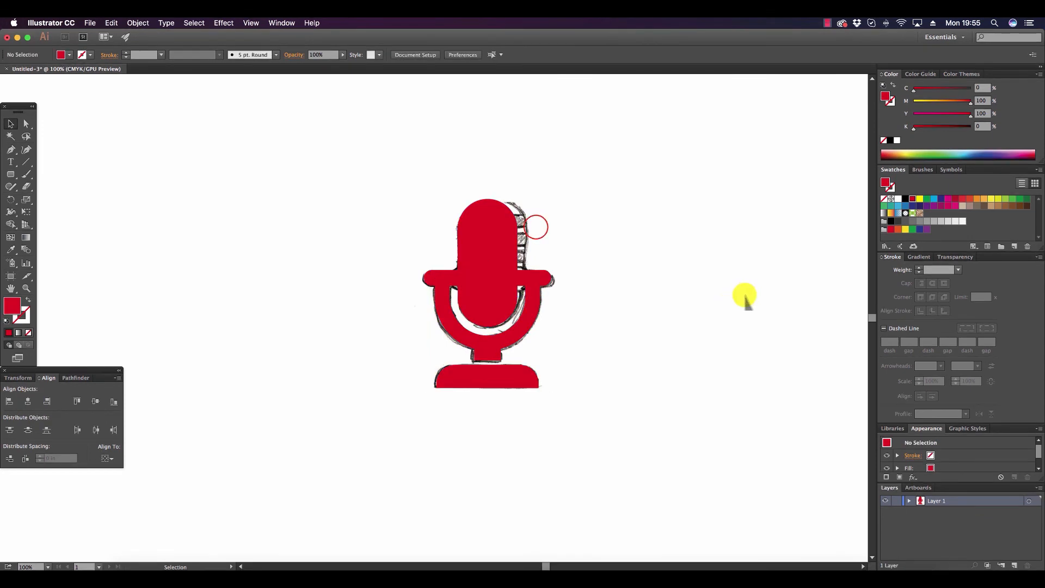
Expand Layer 1 and hide the scanned microphone sketch image.
click(533, 229)
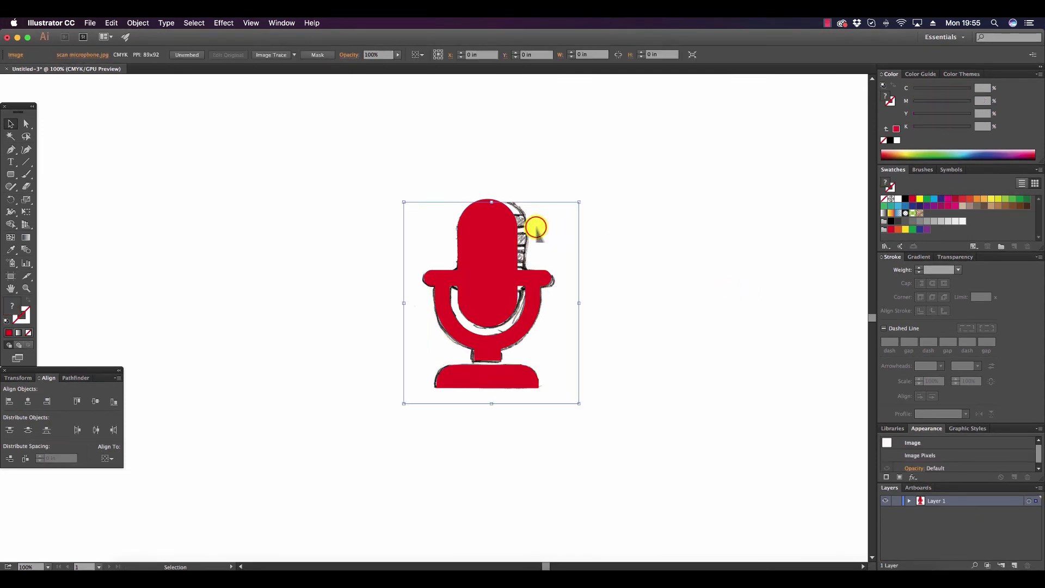
drag(918, 485, 919, 462)
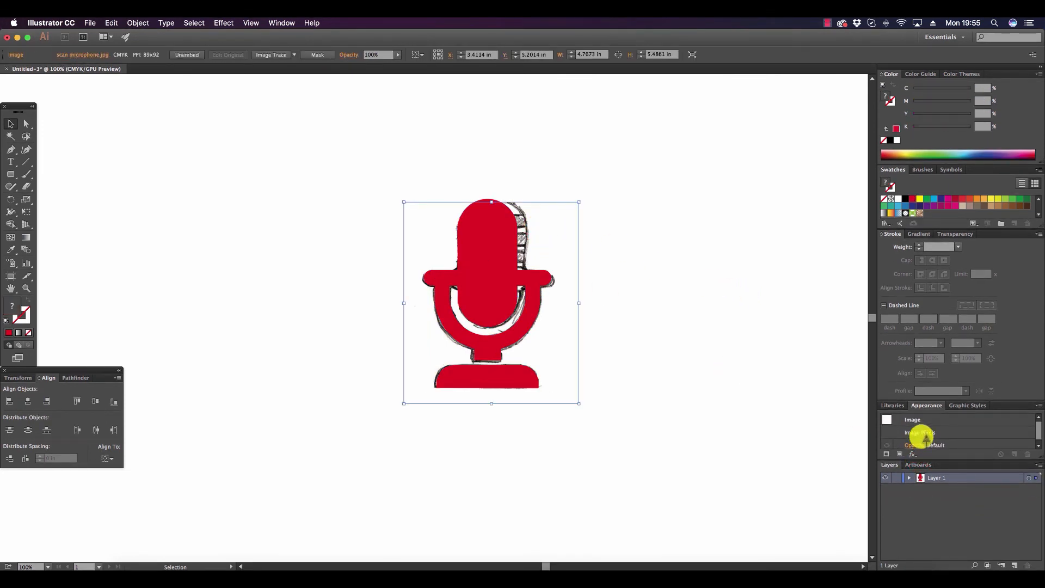
click(910, 478)
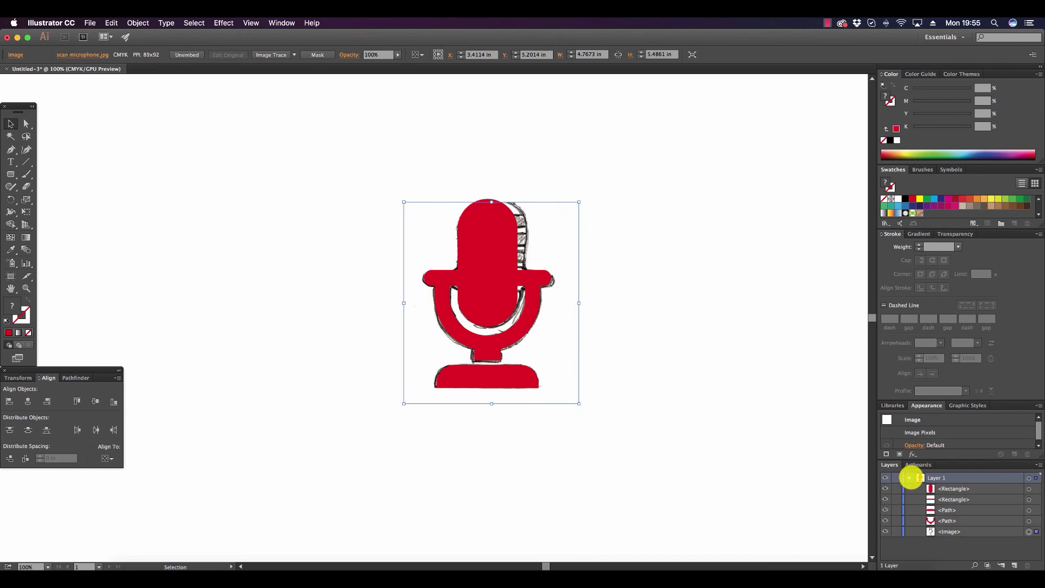
click(886, 531)
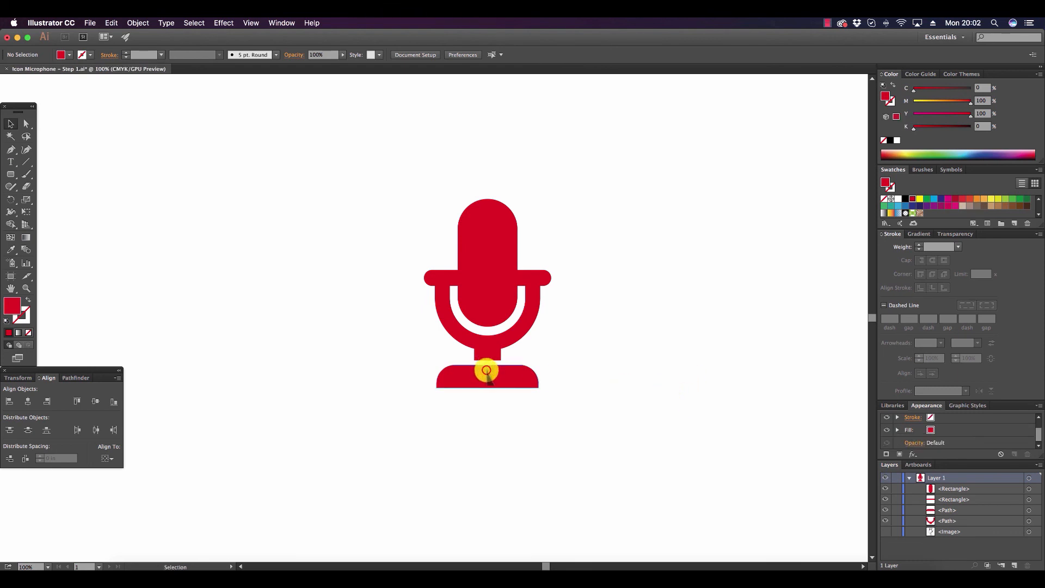
Recolor the base and the U-shaped holder blue-gray with C 20, M 8, Y 0, K 27.
click(486, 371)
shift+click(491, 346)
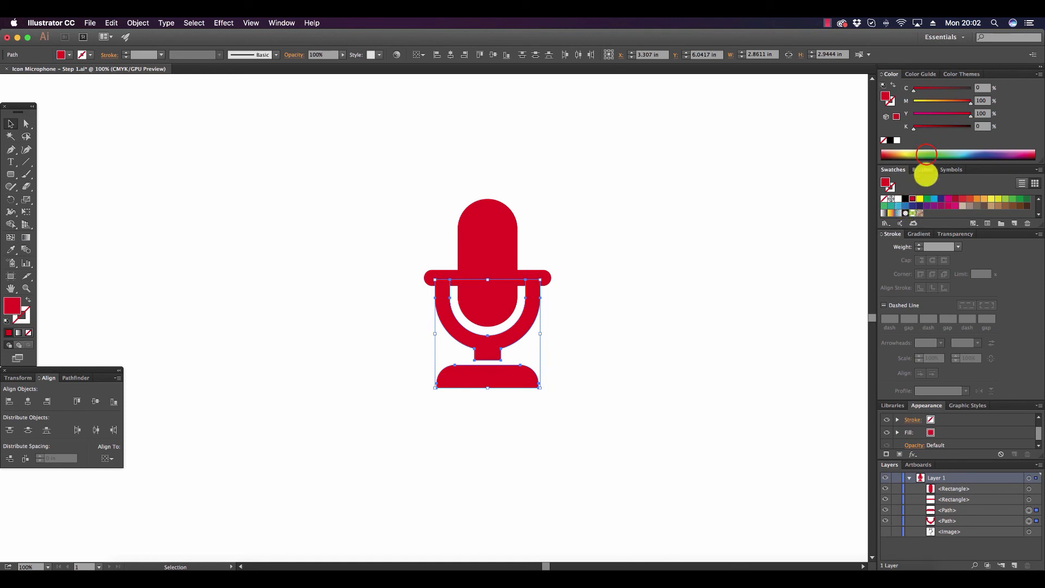
drag(926, 154, 977, 151)
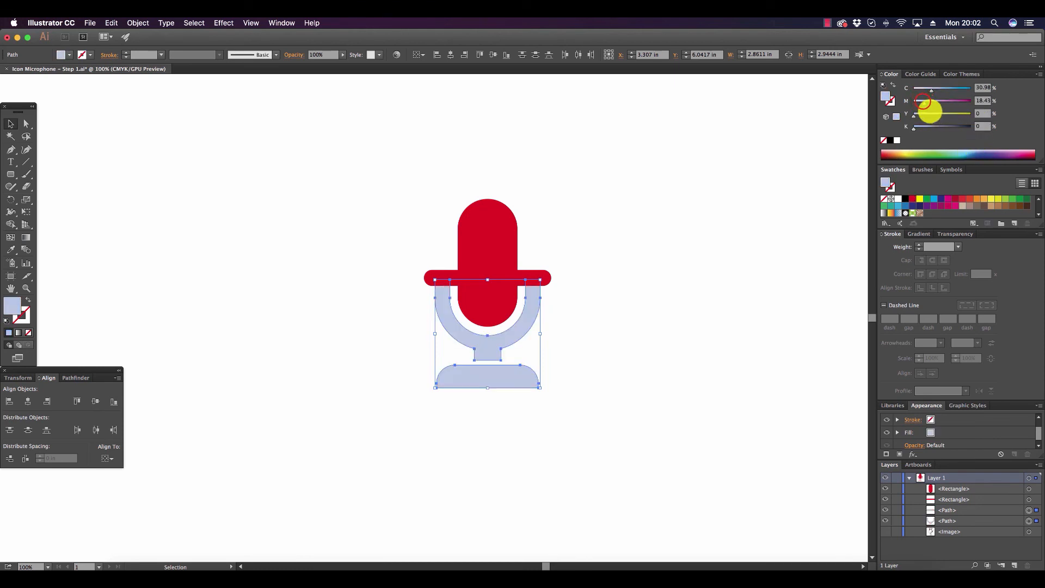
click(921, 101)
drag(928, 88, 939, 88)
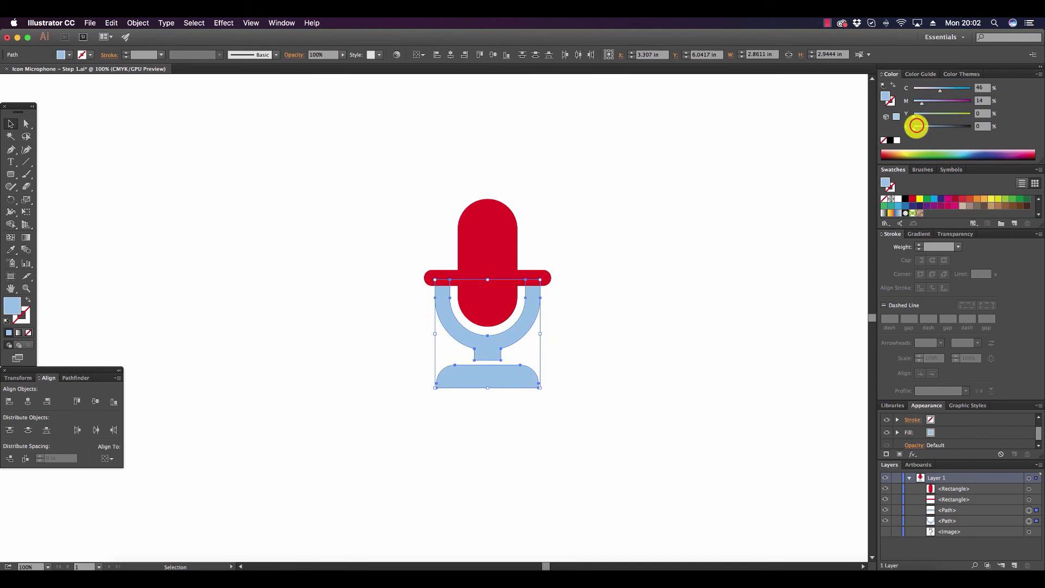
drag(917, 126, 929, 126)
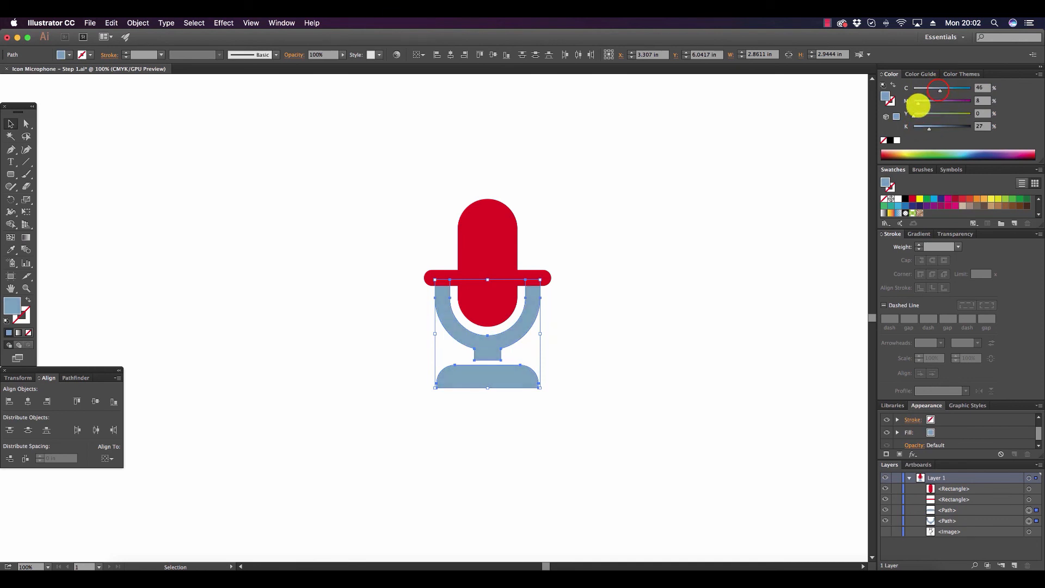
drag(939, 89, 923, 89)
click(774, 202)
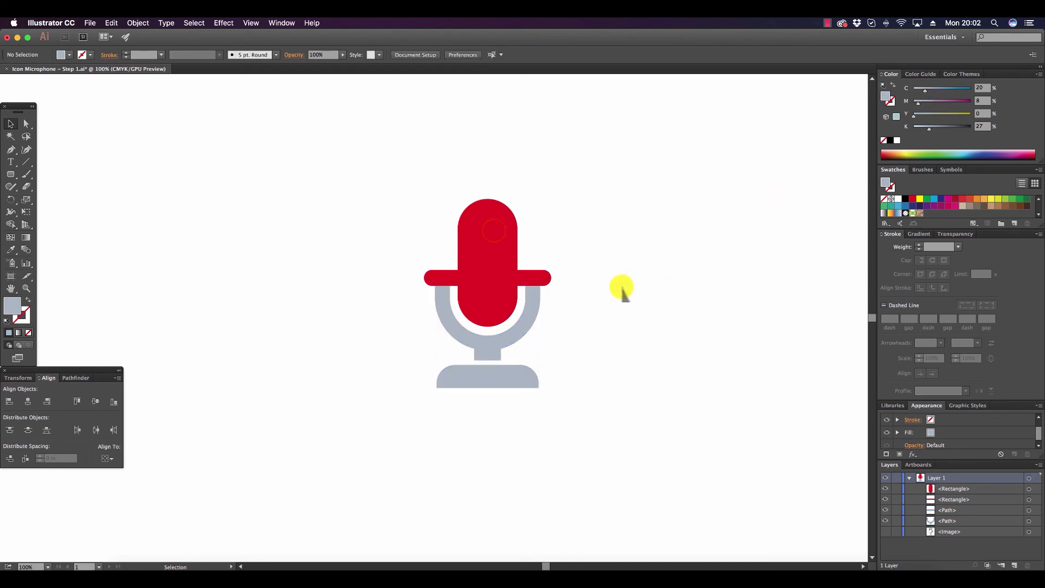
Recolor the microphone head light gray with C 6, M 0, Y 1, K 29.
click(494, 232)
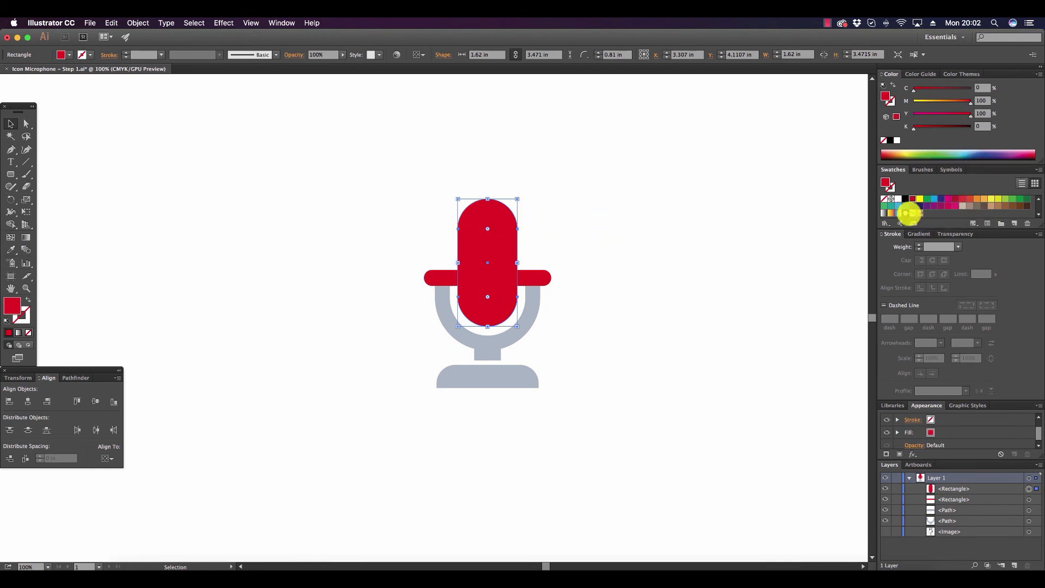
drag(898, 152, 956, 151)
drag(918, 114, 920, 89)
drag(919, 126, 930, 125)
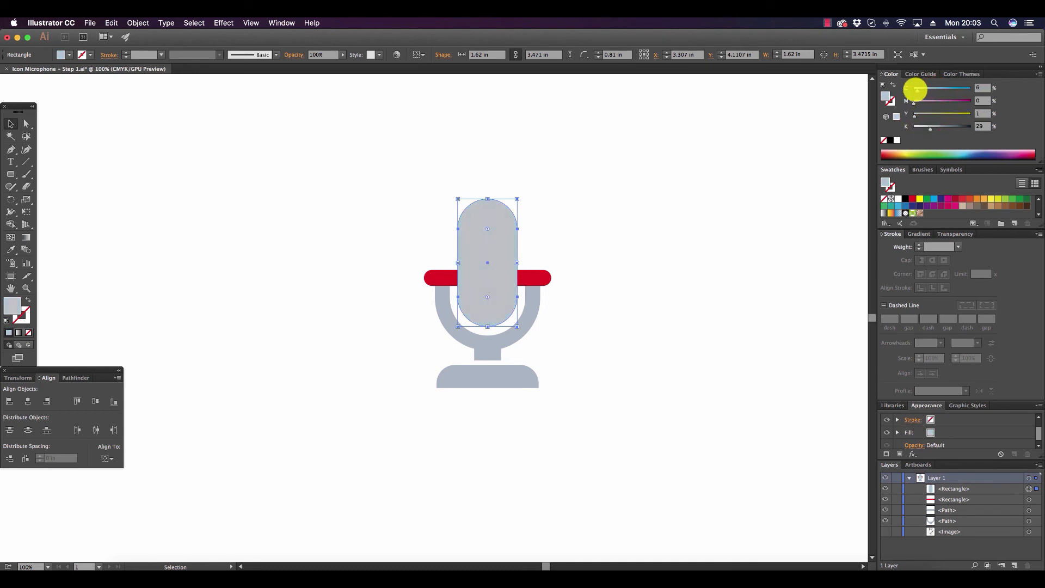
click(569, 240)
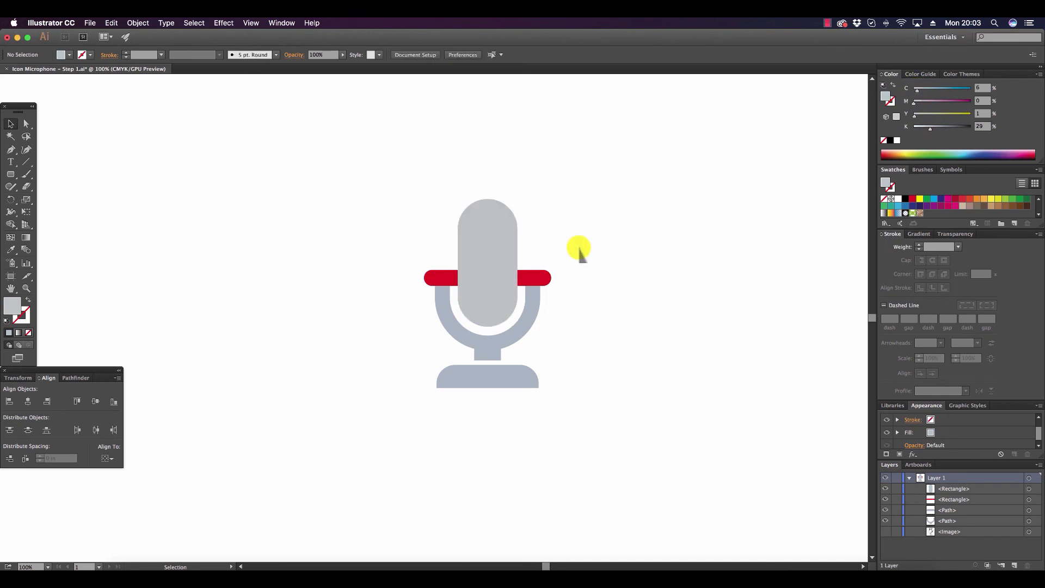
Apply the holder's blue-gray fill to the red crossbar with the Eyedropper and deselect it.
click(547, 276)
click(11, 249)
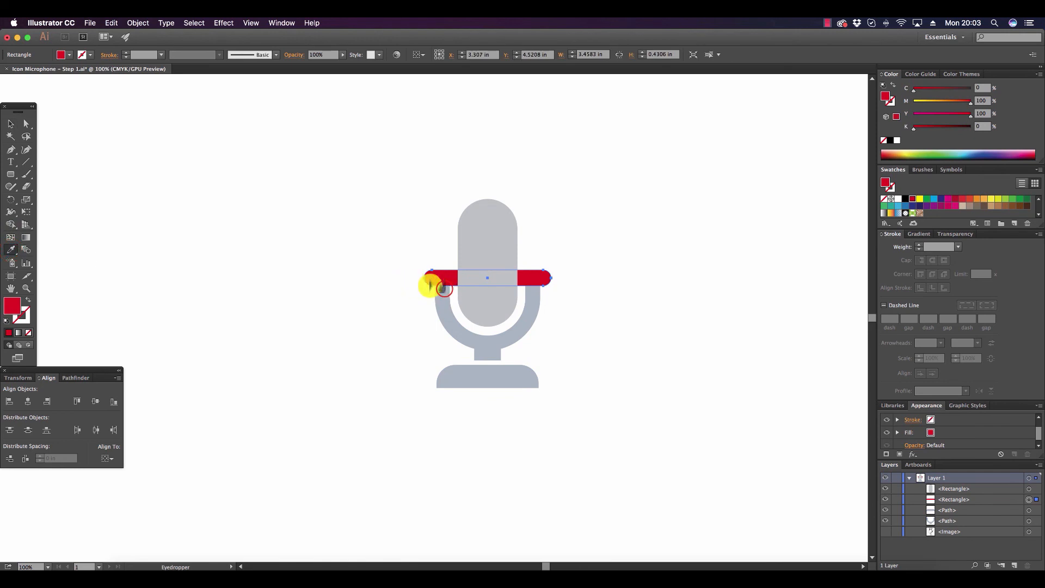
click(443, 289)
click(11, 123)
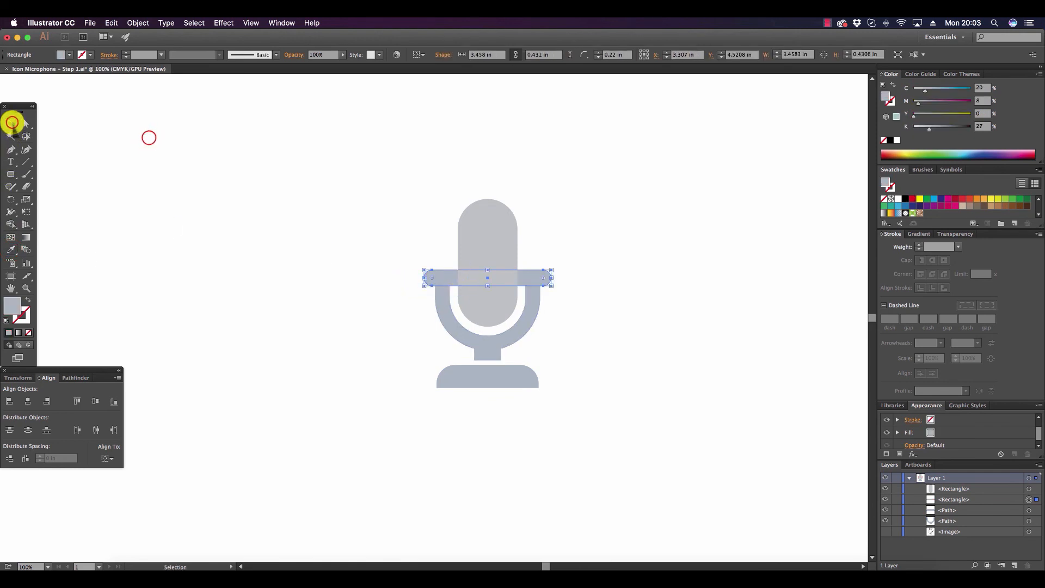
click(149, 138)
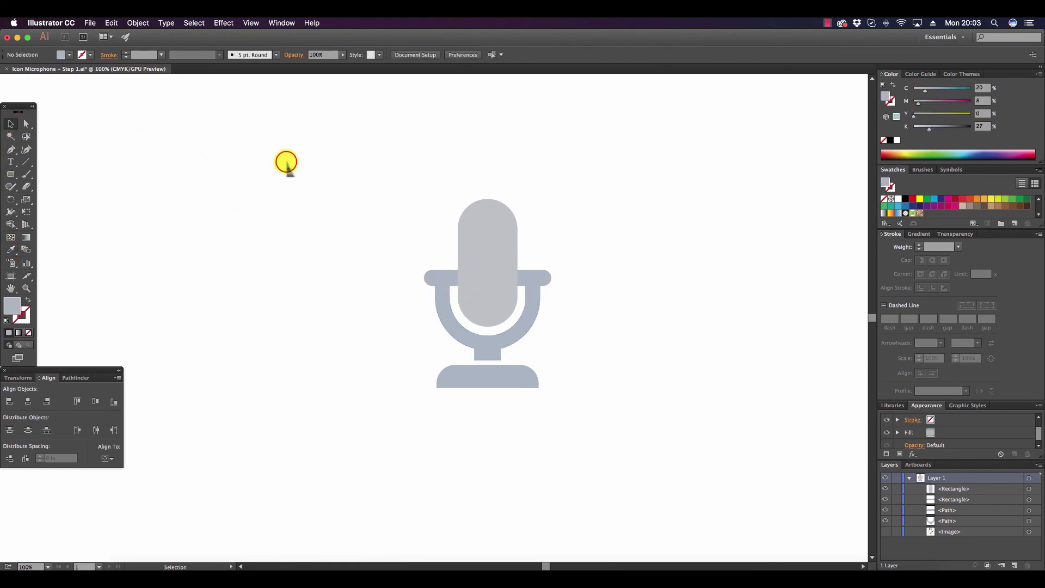
Combine the crossbar and the U-shaped holder into a compound shape, expand it into one path and deselect it.
click(432, 278)
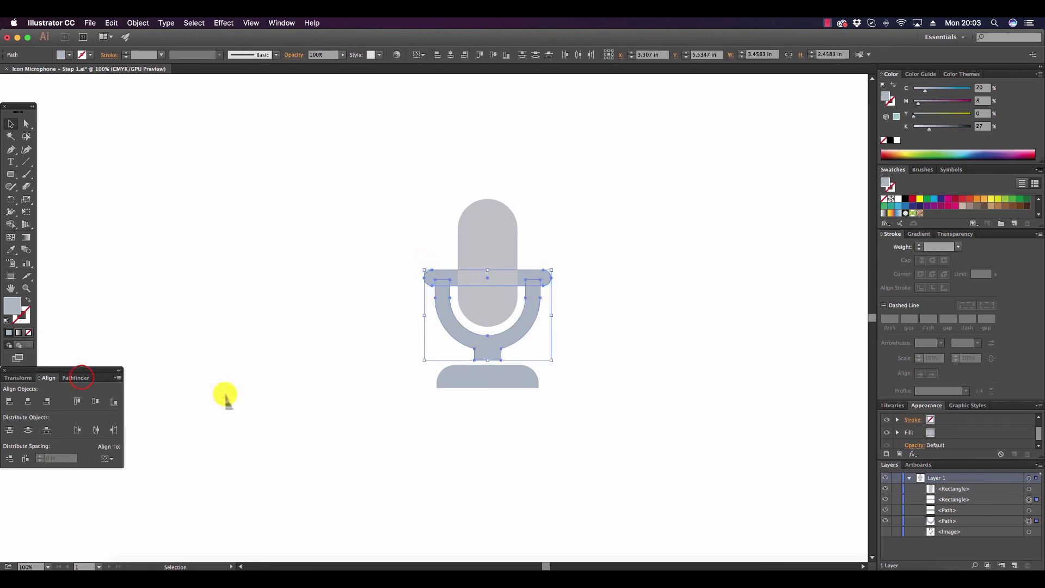
click(77, 377)
click(116, 378)
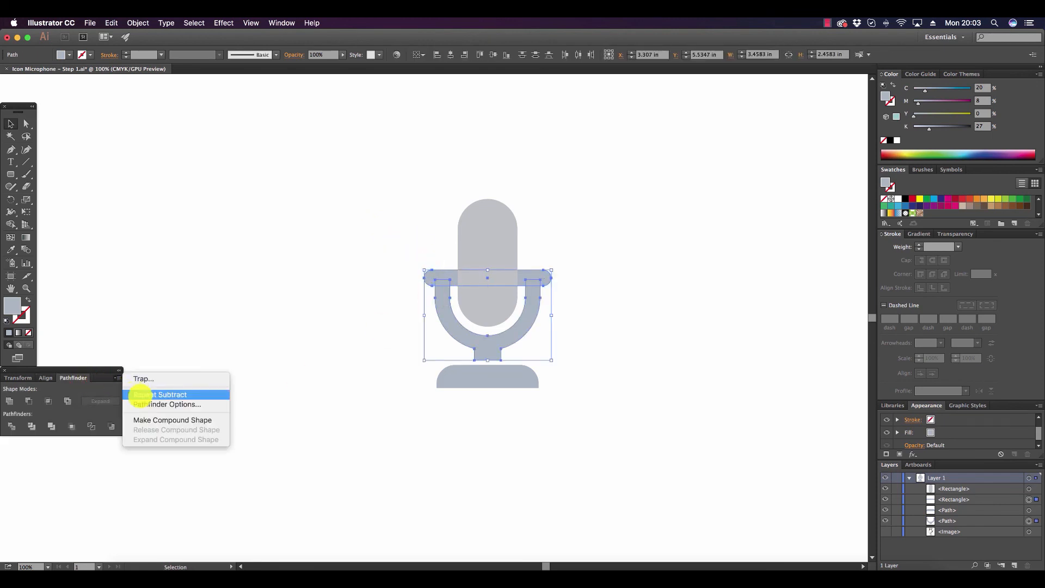
click(154, 419)
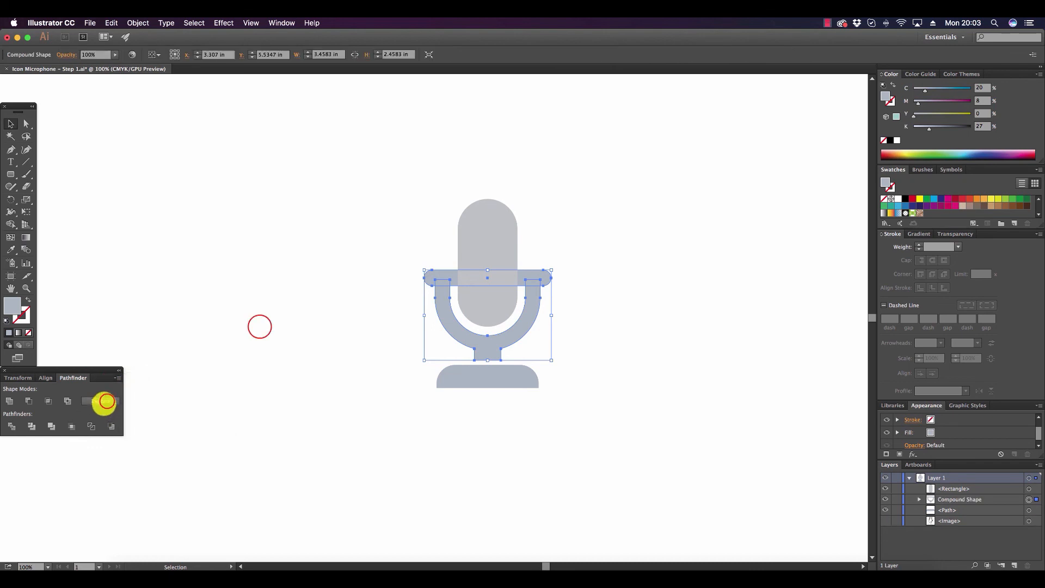
click(104, 401)
click(84, 308)
Draw a rectangle about 2.06 by 0.99 in over the crossbar, spanning the holder's inner width upward from the crossbar's lower edge.
click(26, 289)
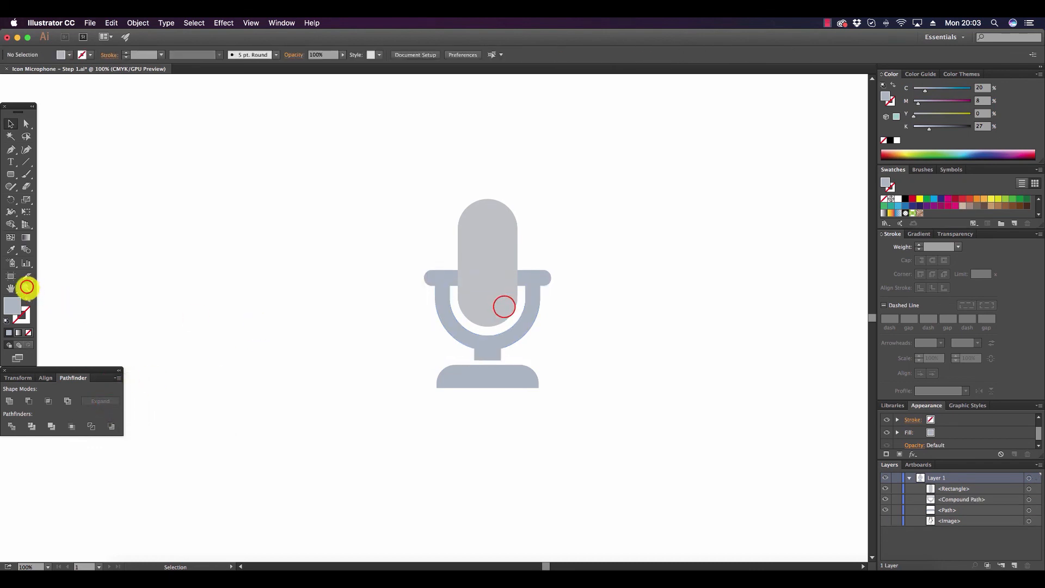
click(498, 308)
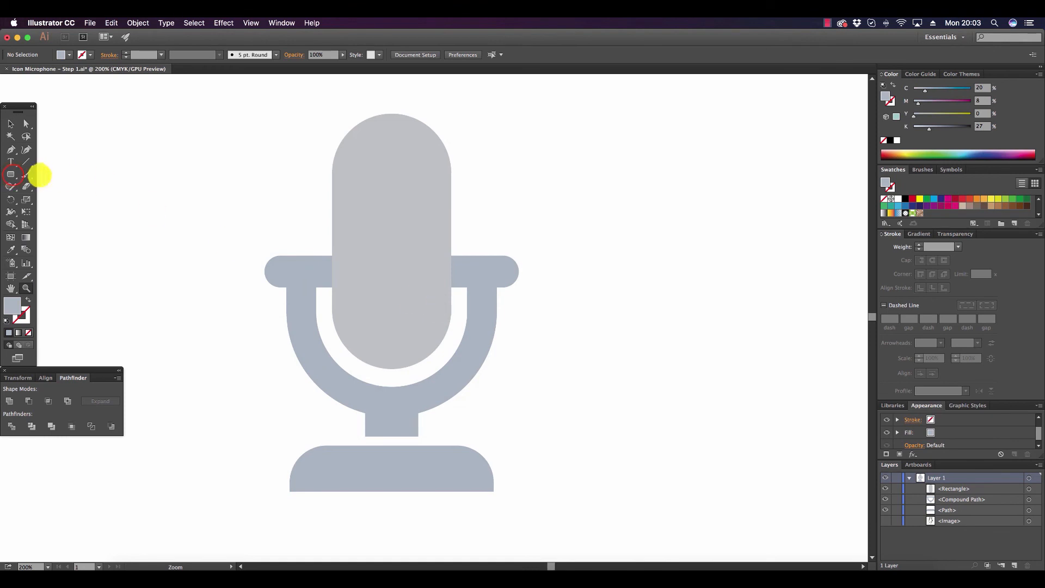
drag(10, 175, 60, 174)
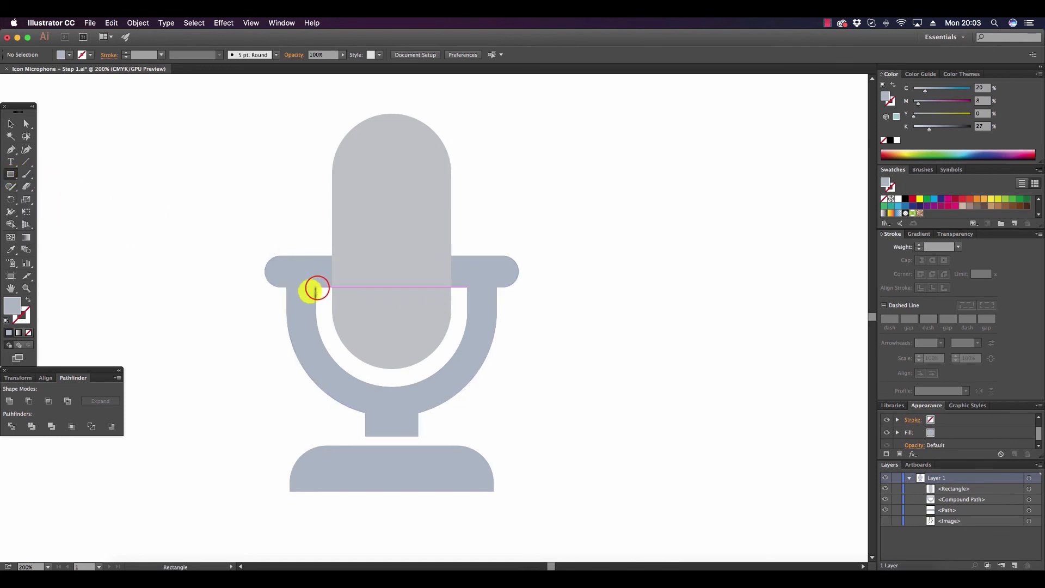
drag(316, 287, 466, 215)
Subtract the rectangle from the holder with Minus Front to cut away the crossbar's middle, and deselect the result.
click(11, 125)
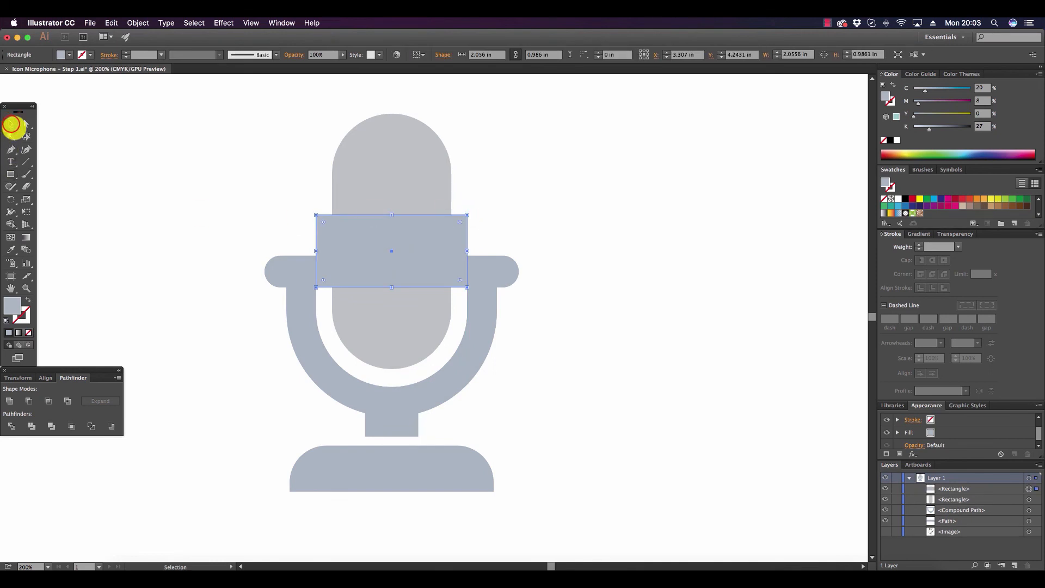
shift+click(302, 314)
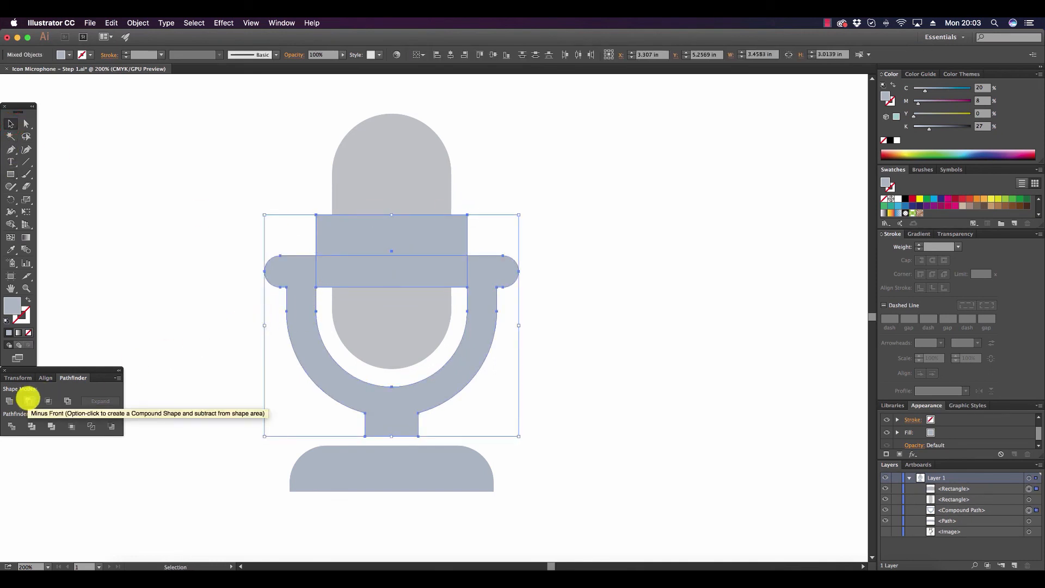
click(27, 397)
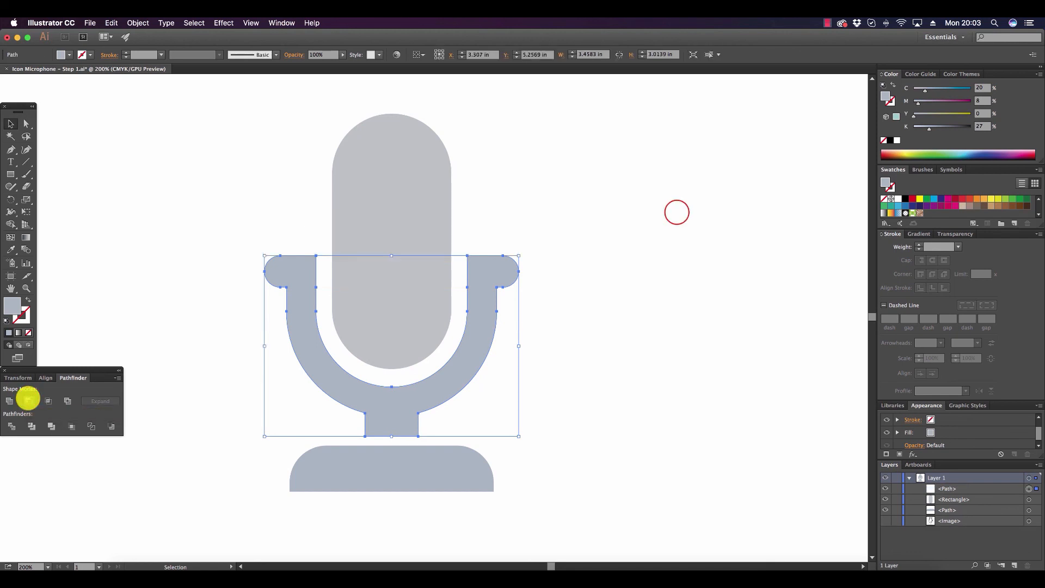
click(676, 212)
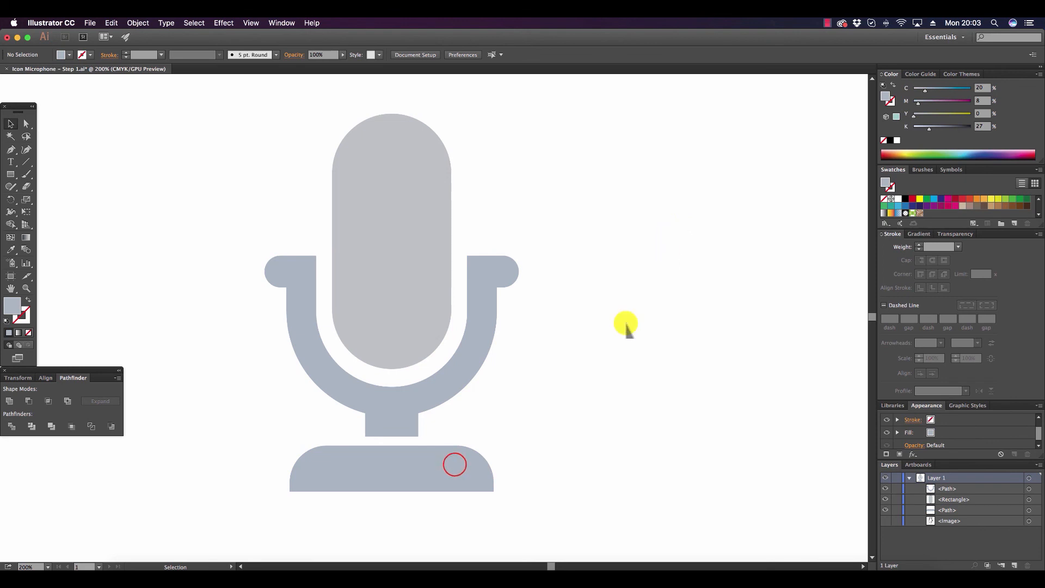
Nudge the microphone base down to about Y 7.3 in to widen the gap below the holder's stem, and deselect it.
click(455, 465)
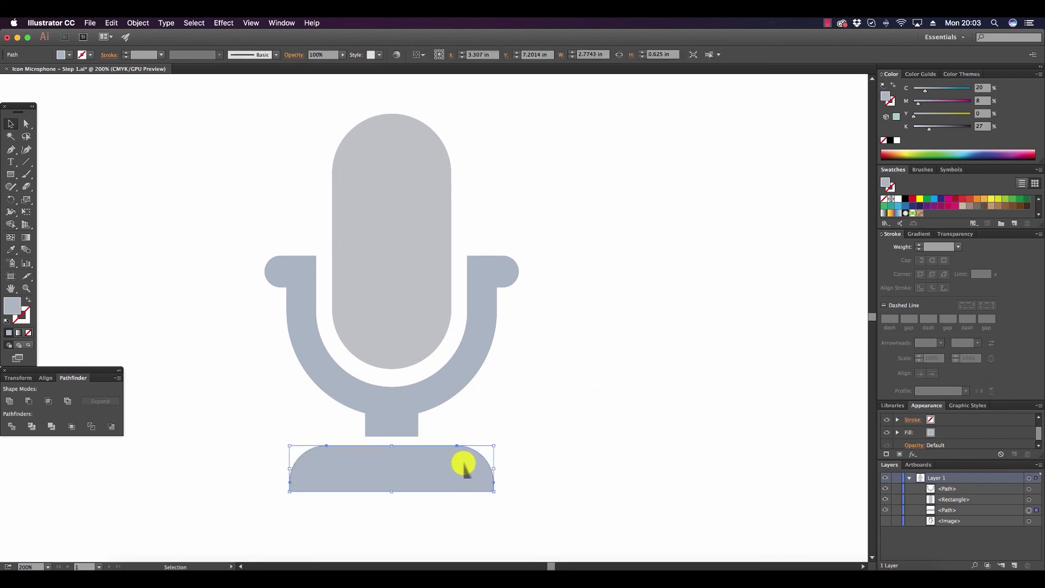
key(Down)
key(Down)
key(Down)
key(Down)
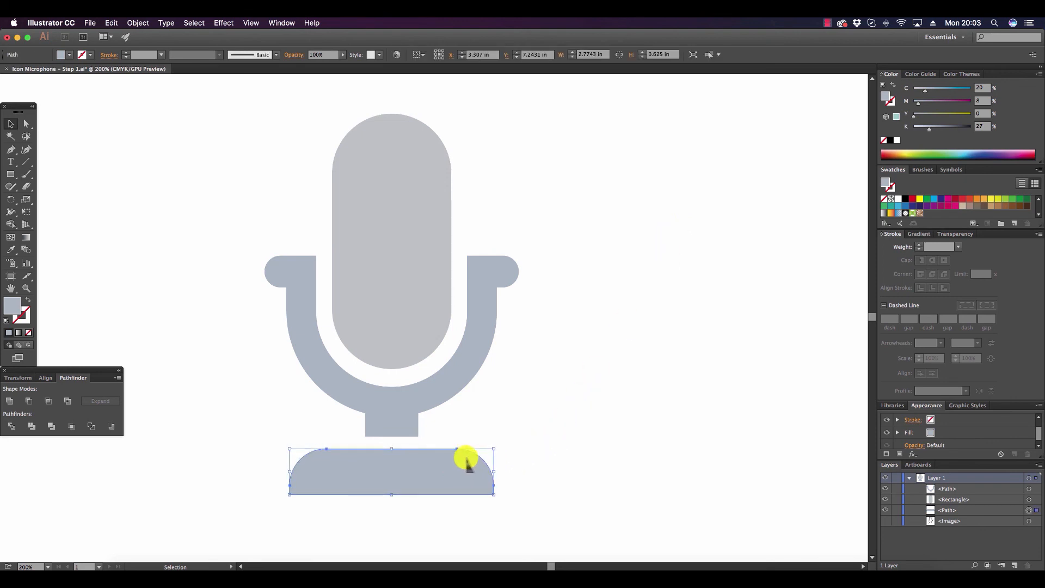
key(Down)
key(Down)
key(Down)
key(Down)
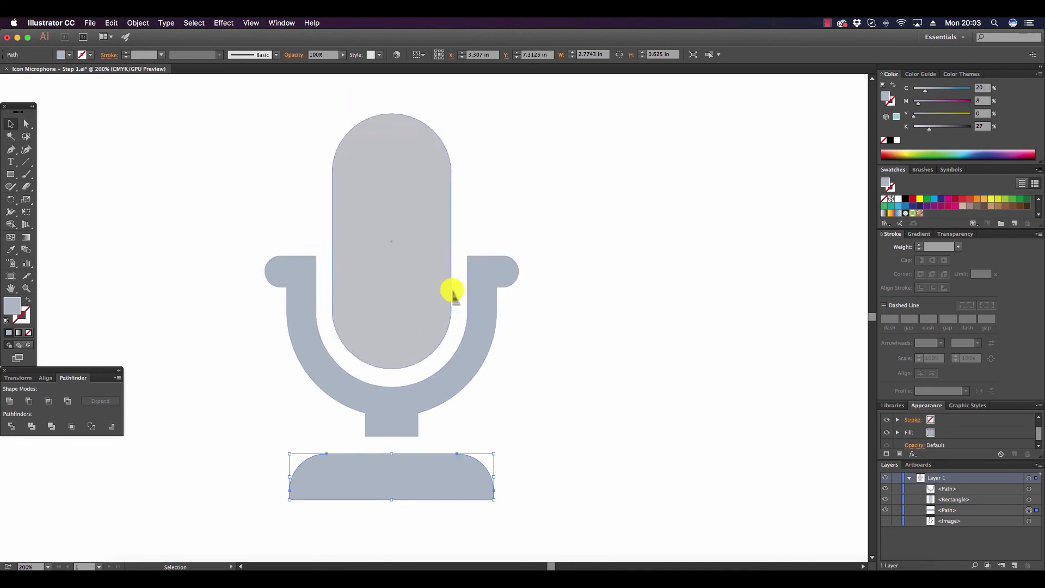
key(Up)
key(z)
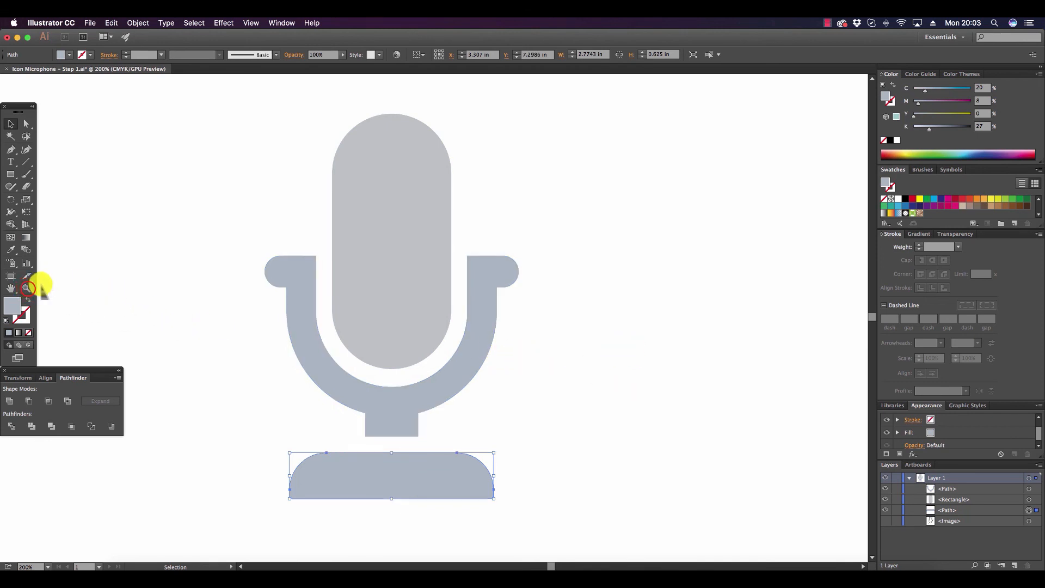
drag(551, 566, 548, 566)
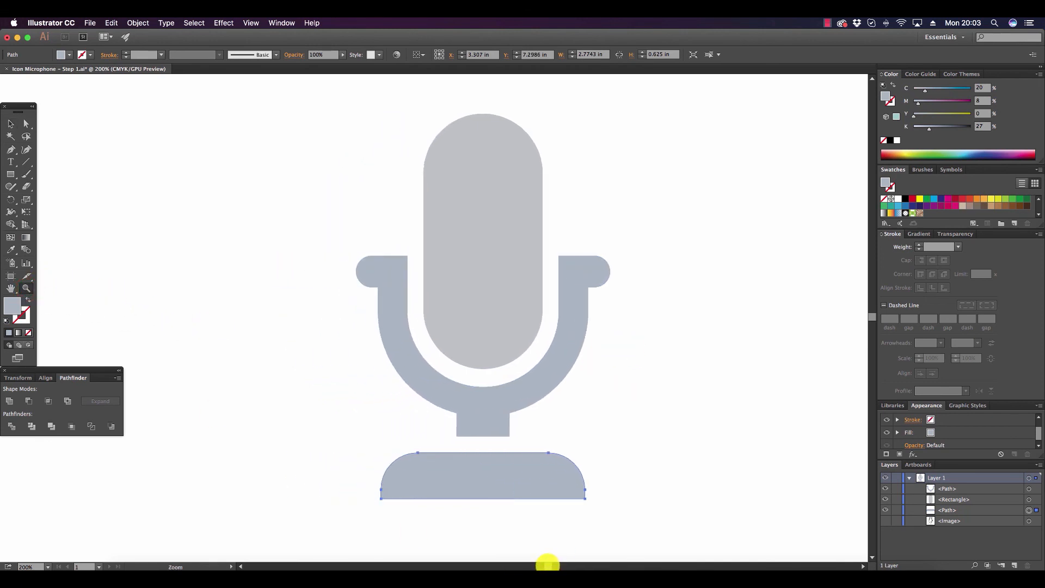
click(11, 122)
click(707, 241)
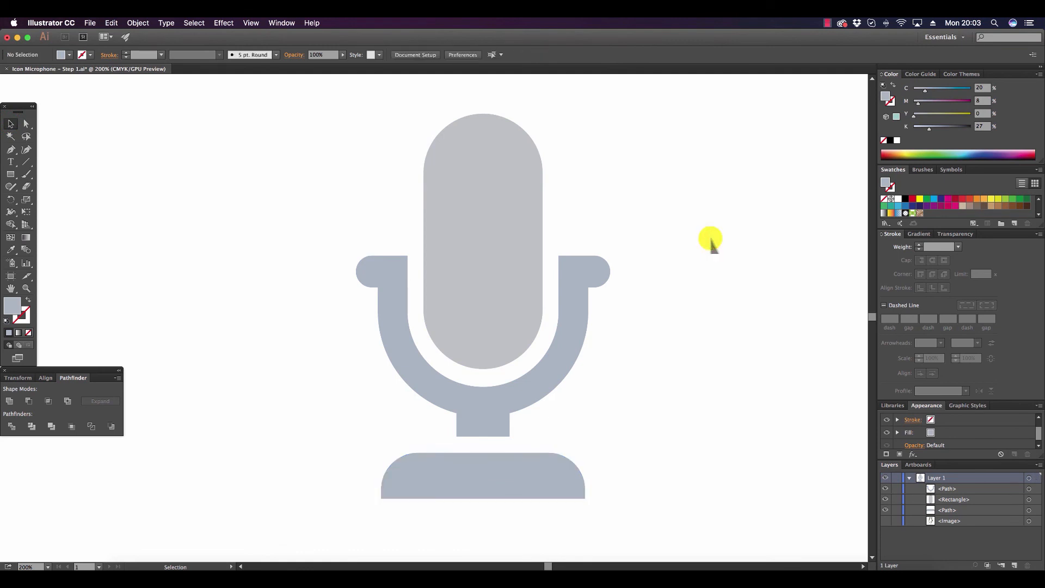
Show the hidden sketch image and move it to the right of the vector microphone as a reference.
click(885, 520)
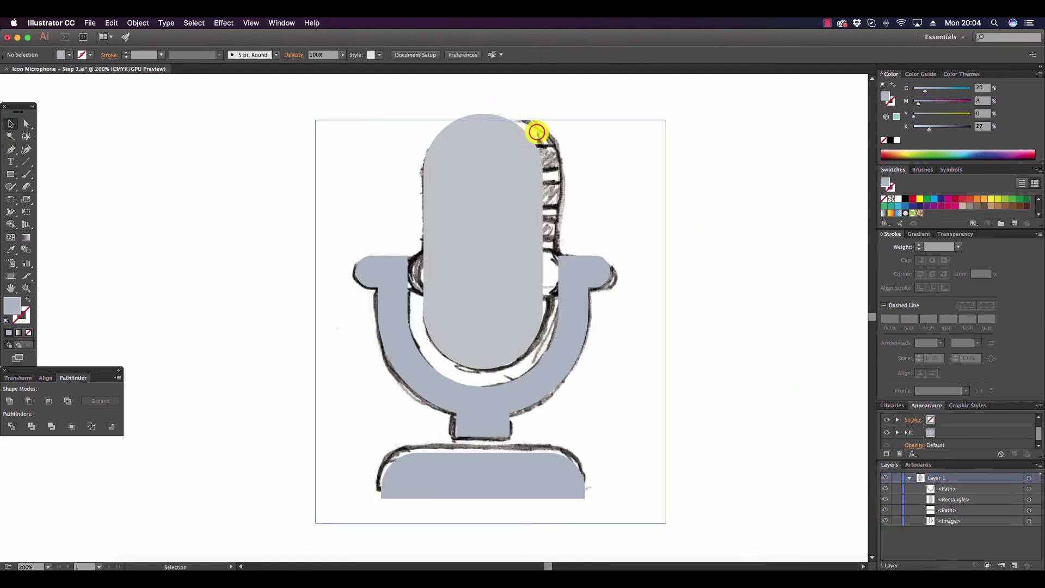
drag(537, 132, 704, 145)
drag(635, 159, 749, 158)
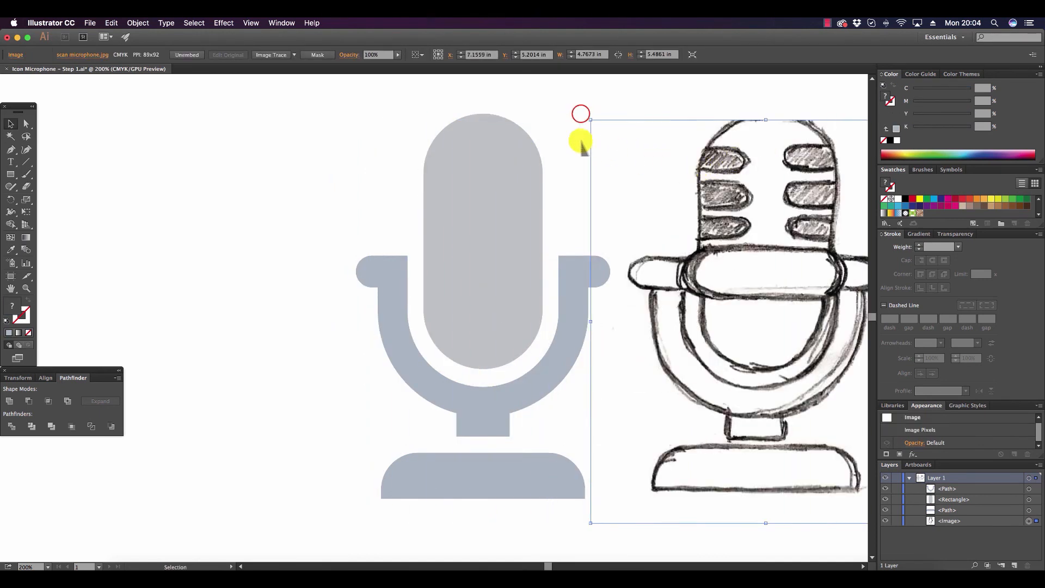
click(580, 111)
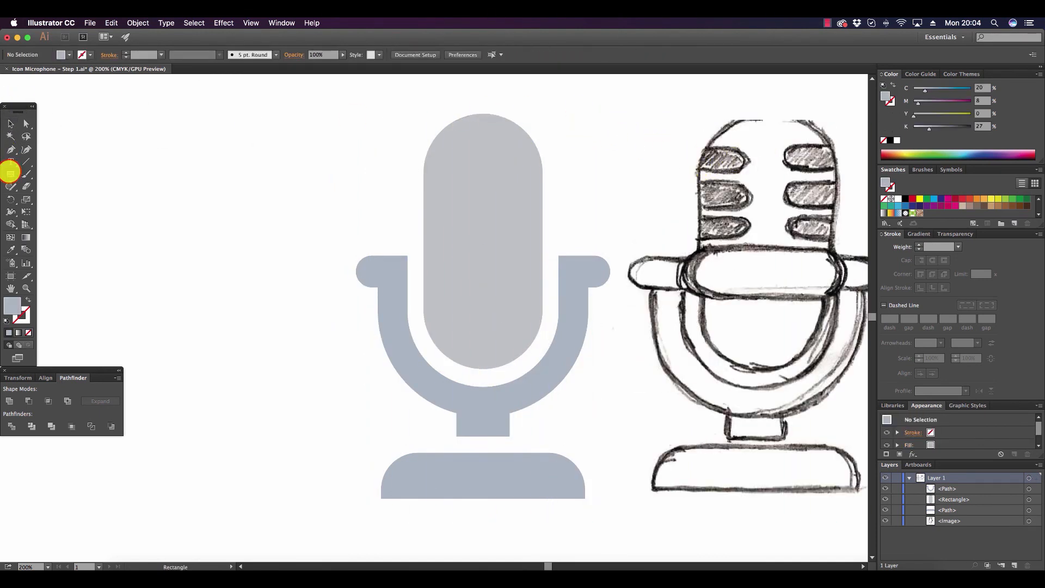
Draw a rounded bar about 1.21 by 0.33 in and place three stacked copies across the upper left edge of the microphone head.
drag(10, 173, 33, 185)
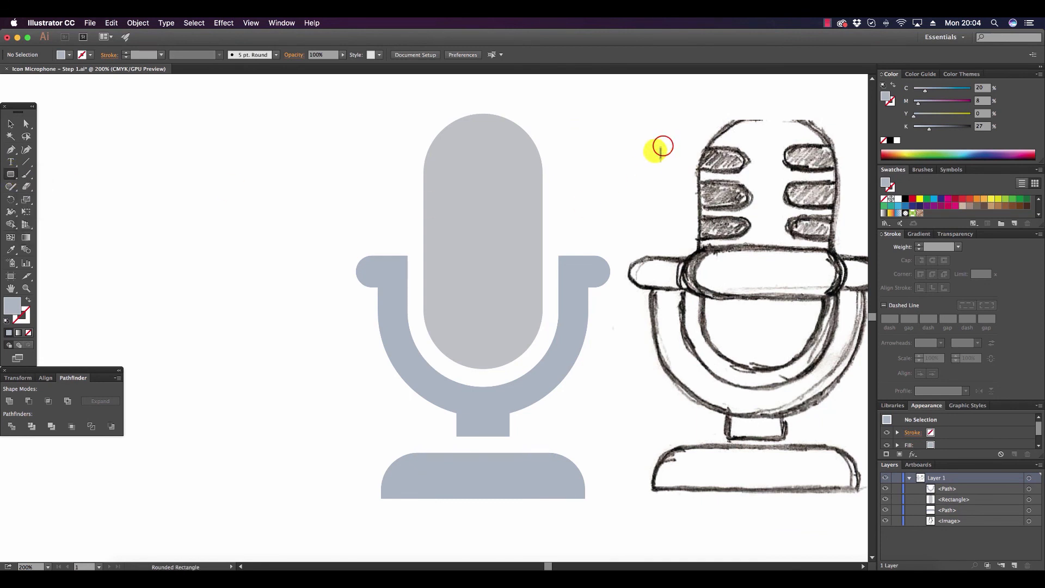
mouse_move(662, 145)
mouse_down()
mouse_move(758, 171)
mouse_move(430, 153)
mouse_move(444, 200)
mouse_up()
click(10, 124)
drag(444, 199, 444, 229)
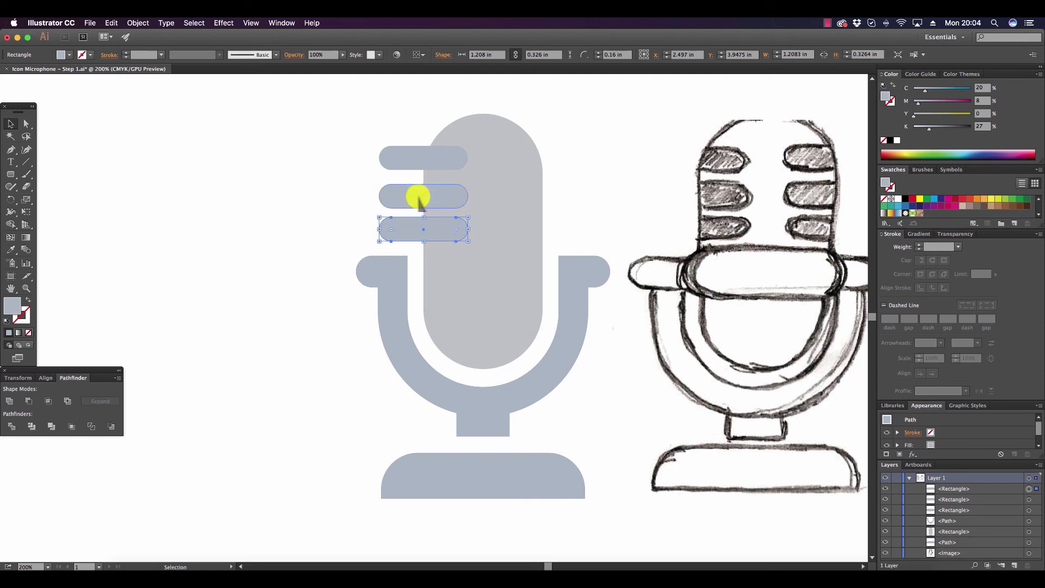
Distribute the three rounded bars evenly by their vertical centers and fill them black.
shift+click(417, 196)
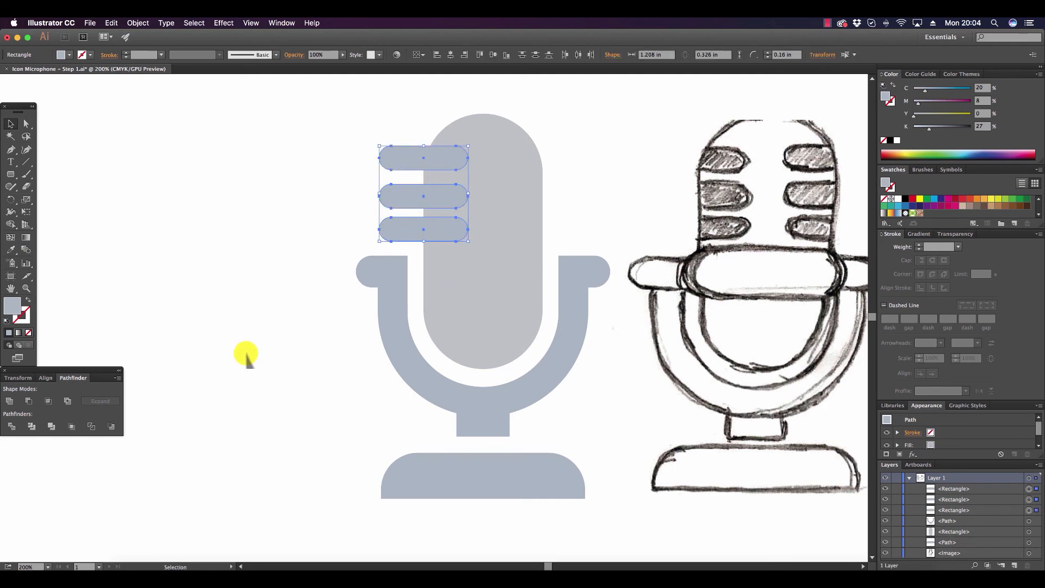
key(shift+F7)
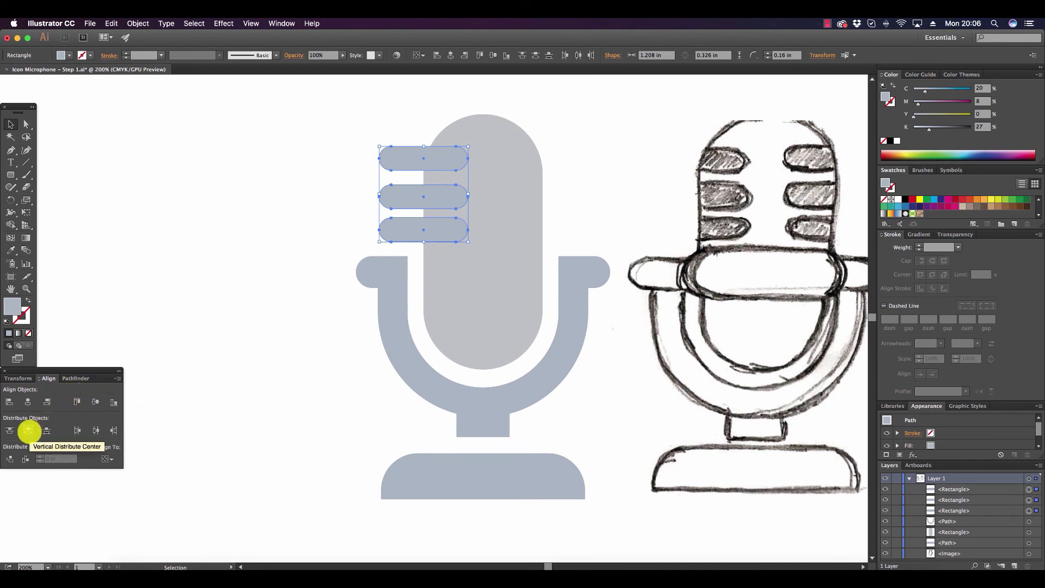
click(29, 432)
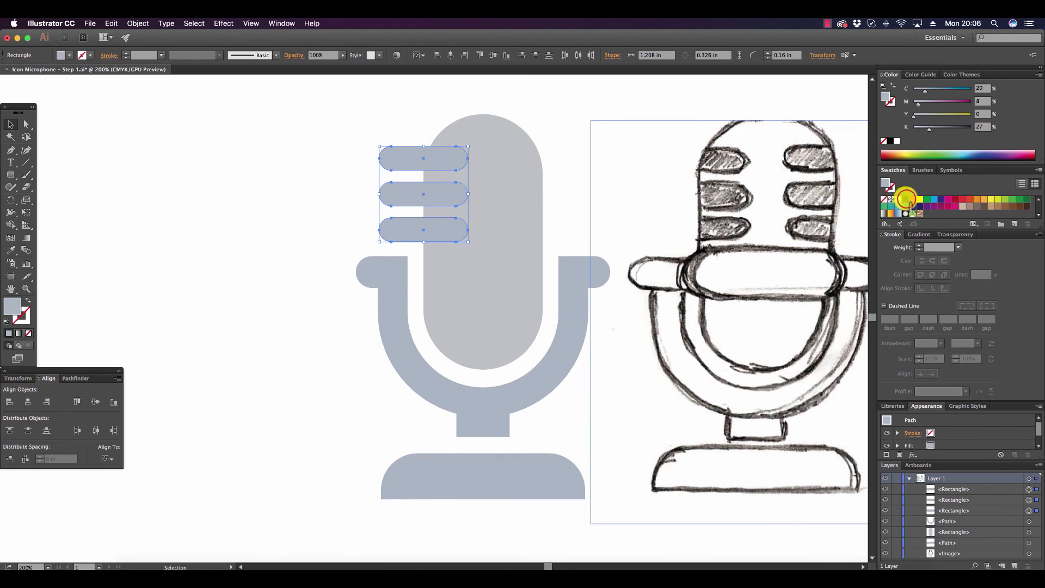
click(906, 200)
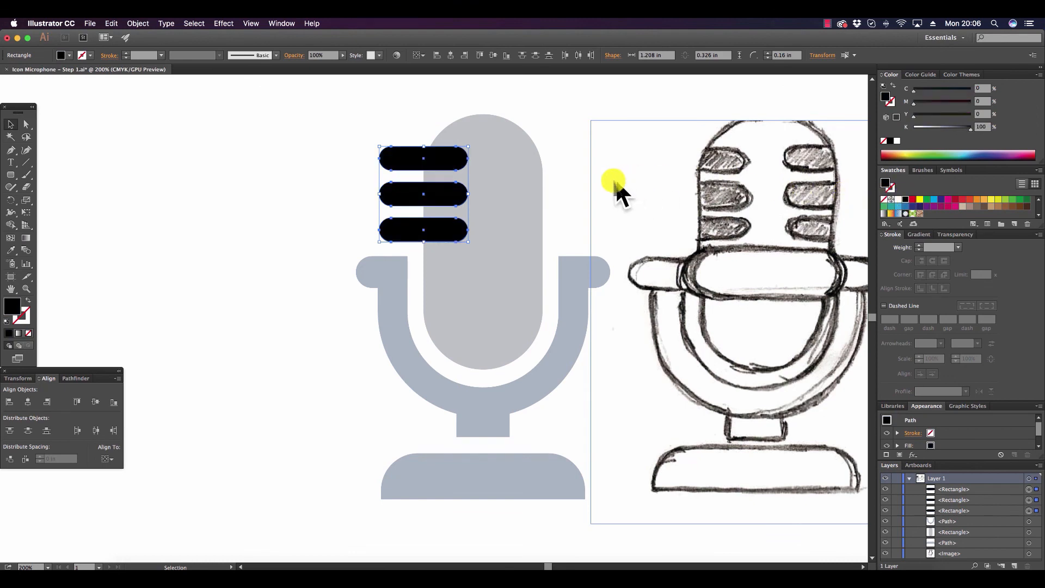
Split the microphone head and the three black bars into separate pieces with Pathfinder Divide.
shift+click(513, 183)
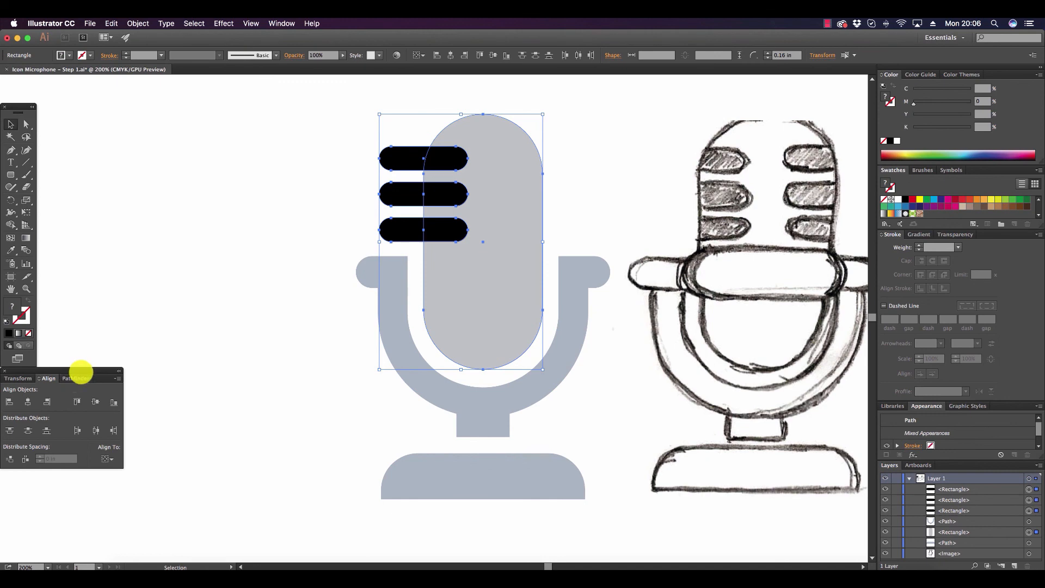
click(76, 375)
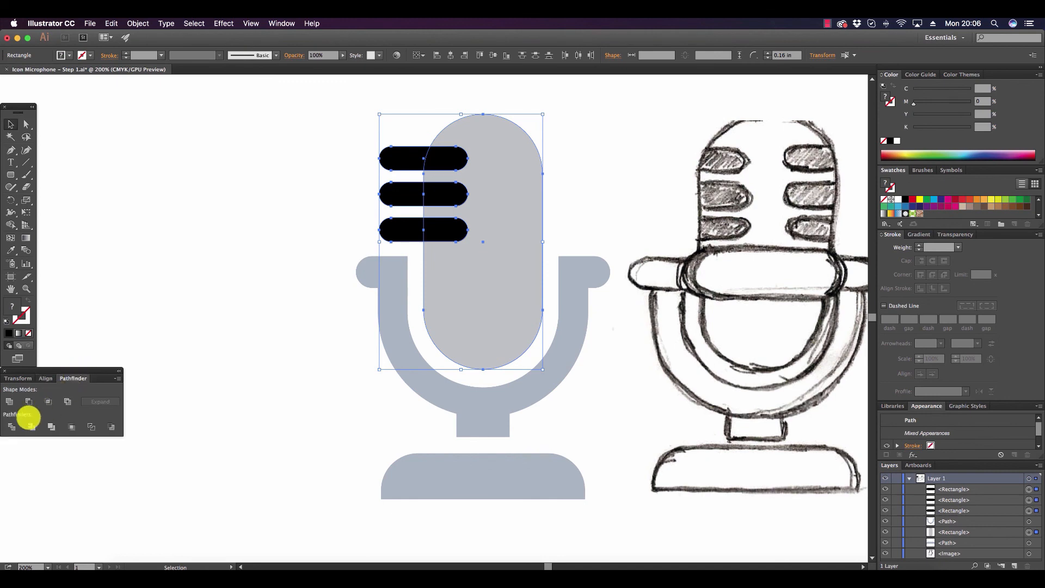
click(12, 427)
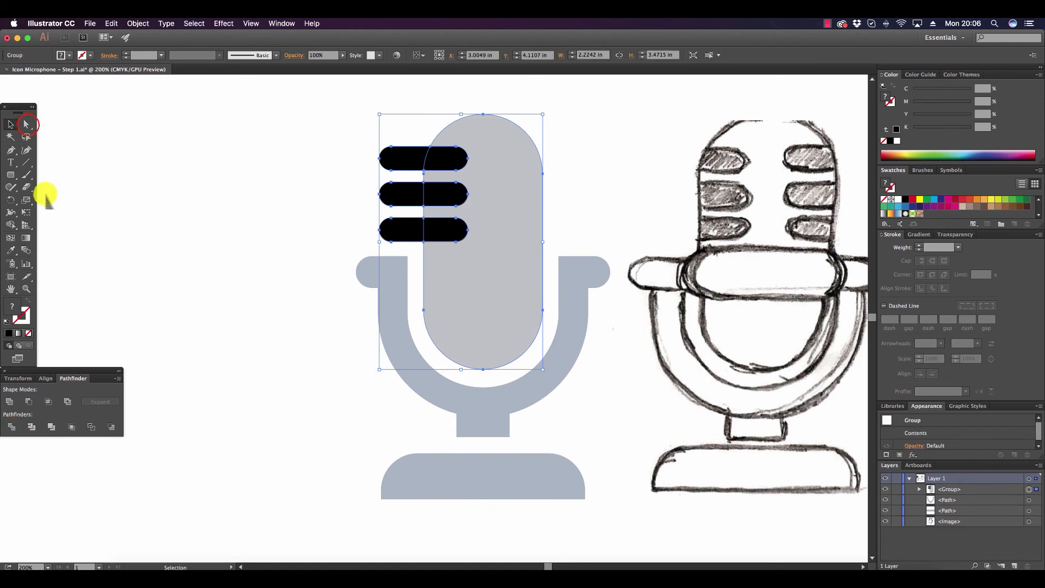
Delete the black bar pieces that stick out beyond the left edge of the microphone head.
click(27, 124)
click(355, 126)
drag(355, 126, 404, 241)
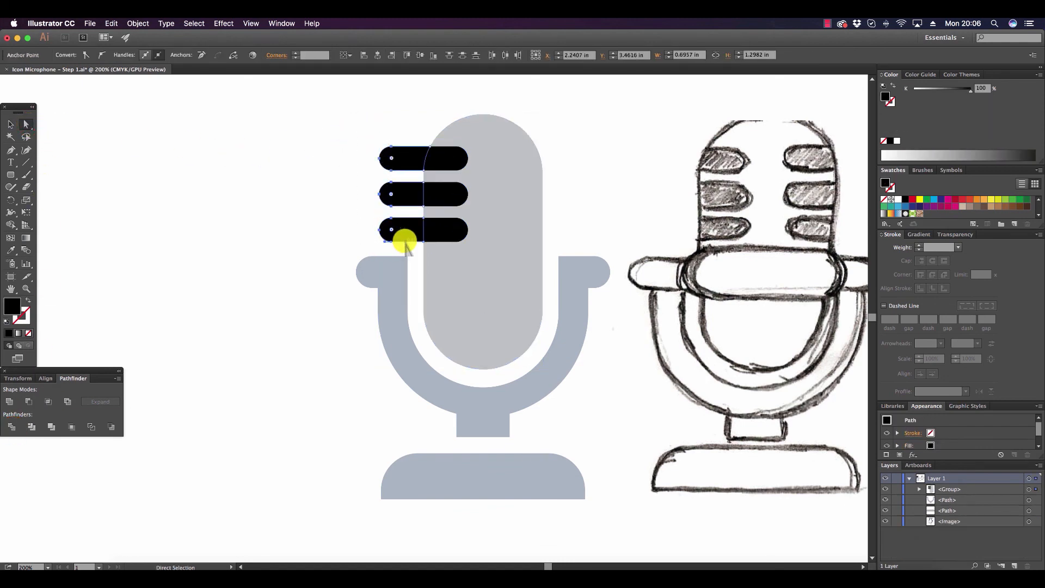
key(Delete)
key(Delete)
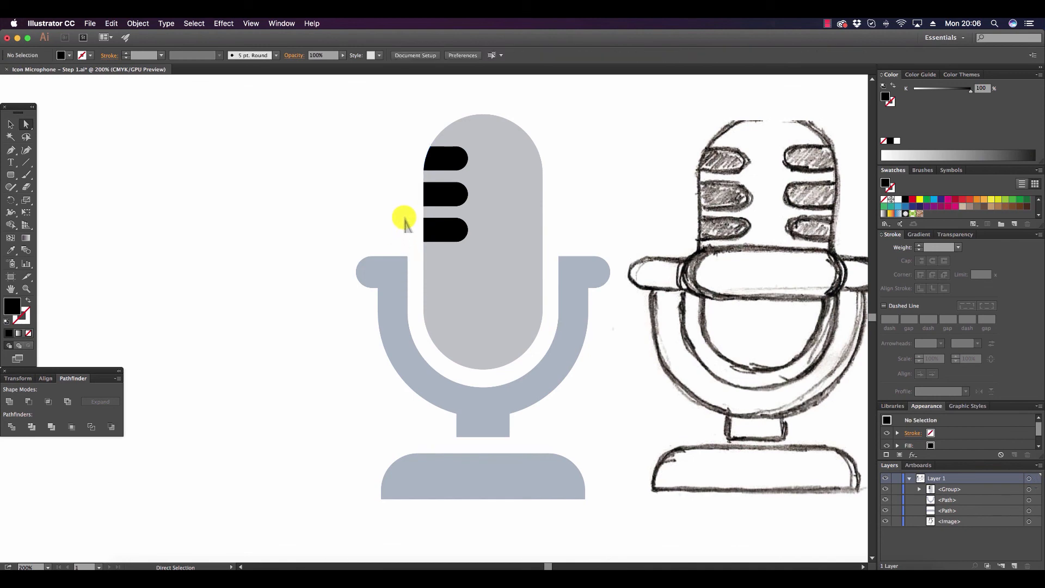
Place a copy of the three black slots on the opposite side of the microphone head at the same height.
click(453, 153)
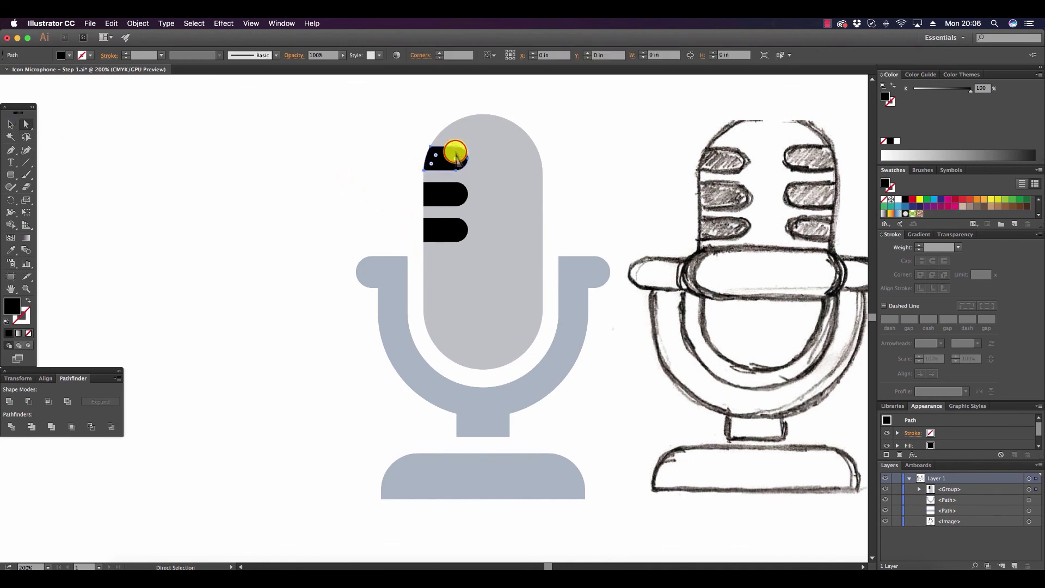
shift+click(452, 188)
shift+click(453, 230)
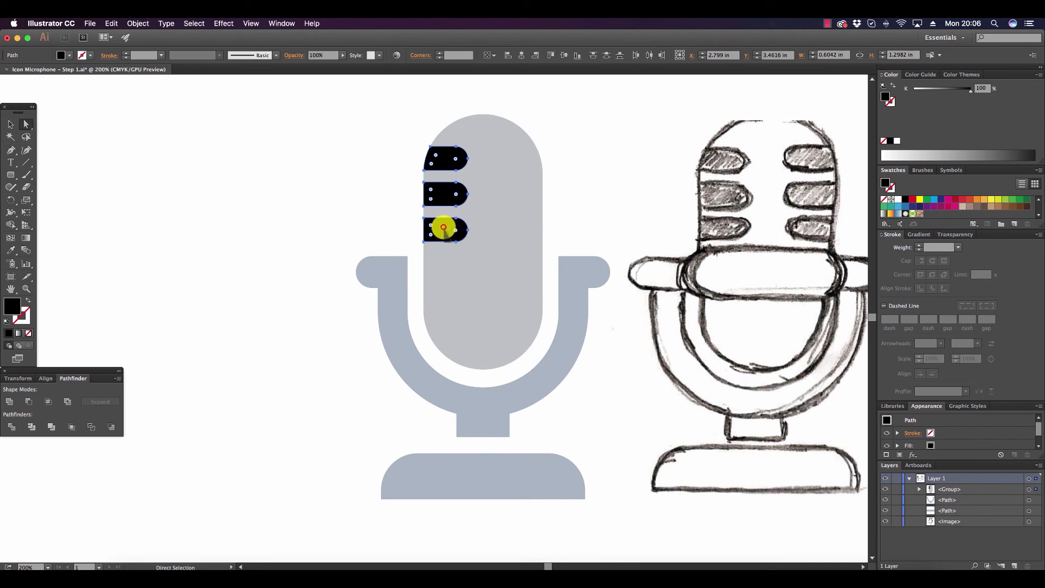
drag(443, 227, 507, 231)
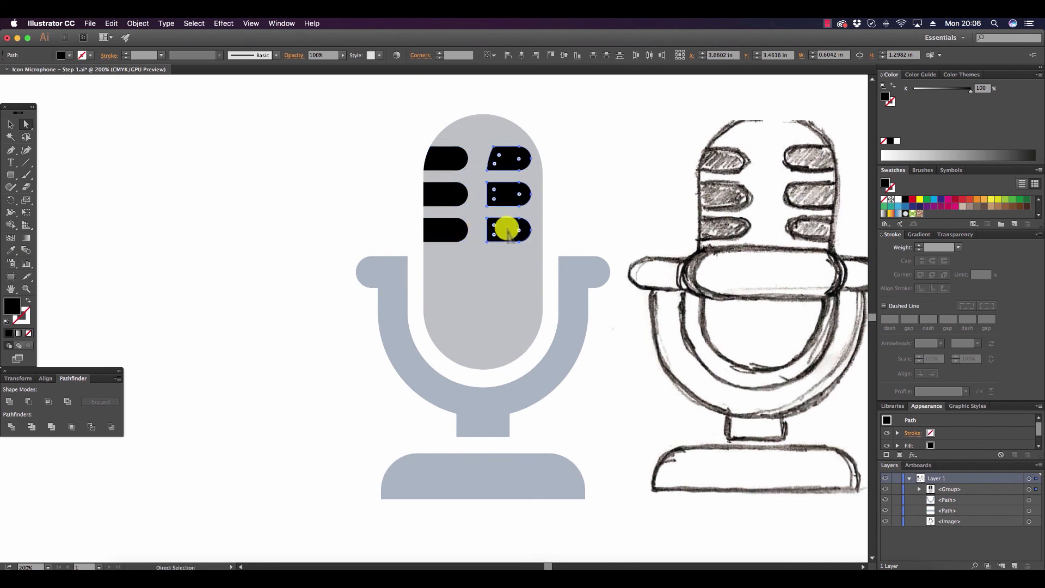
Reflect the three copied slots across the vertical axis.
right_click(507, 230)
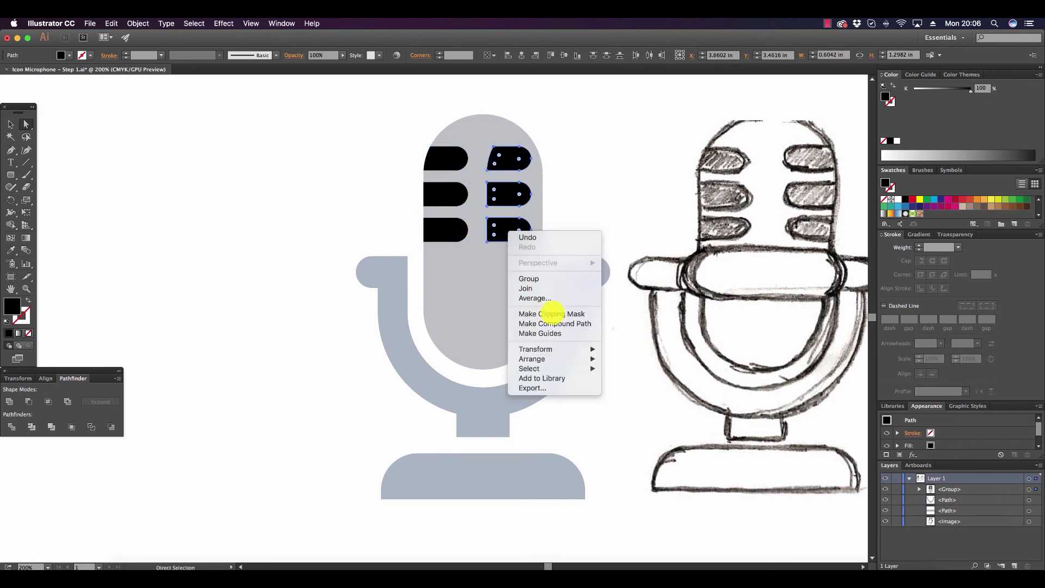
mouse_move(575, 350)
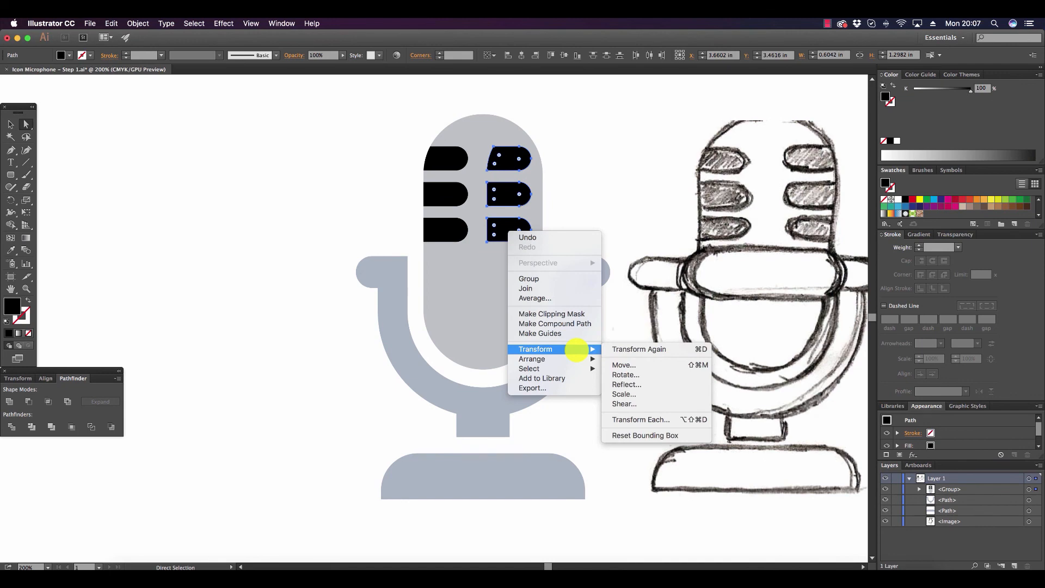
click(649, 383)
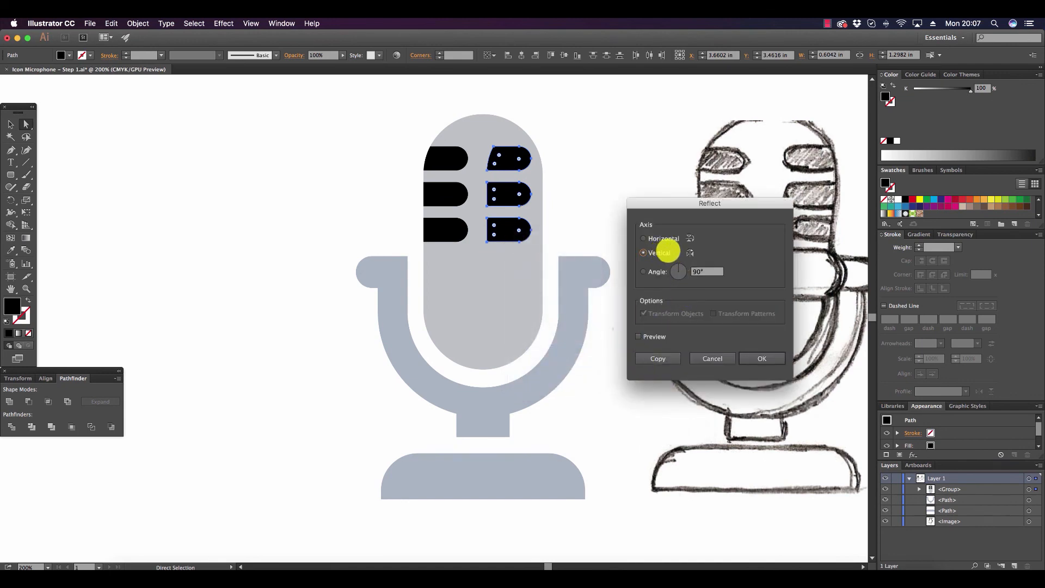
click(762, 358)
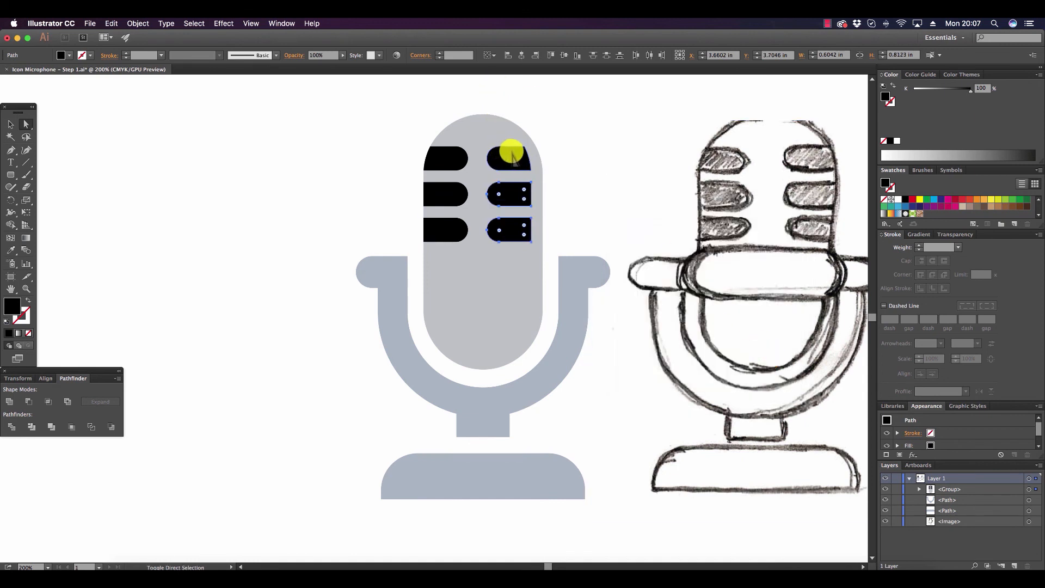
Move the three mirrored slots together horizontally about 0.15 in so they meet the right edge of the microphone head.
drag(509, 153, 514, 156)
key(super+z)
shift+click(516, 194)
shift+click(513, 224)
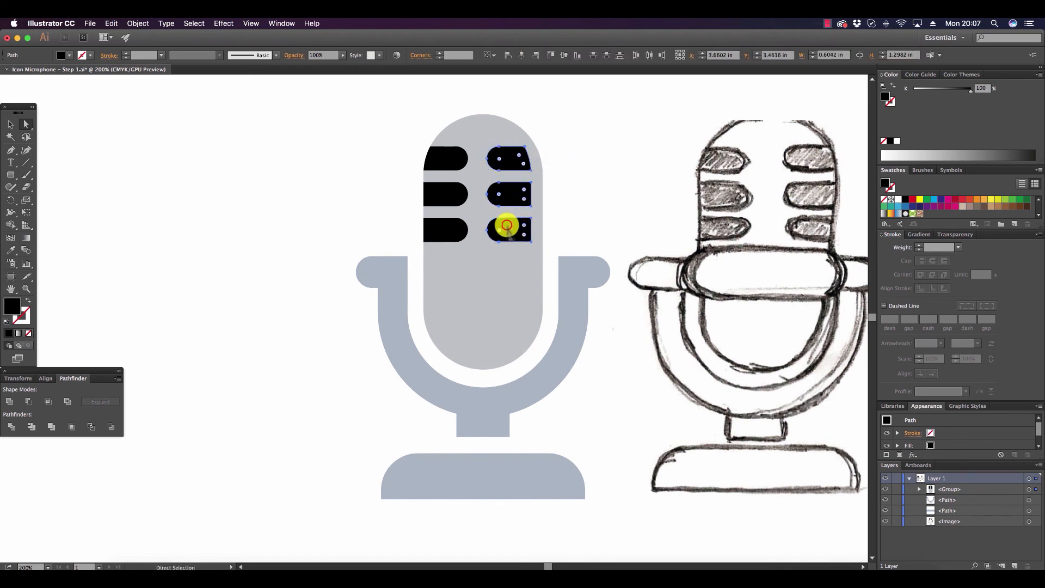
drag(507, 225, 517, 228)
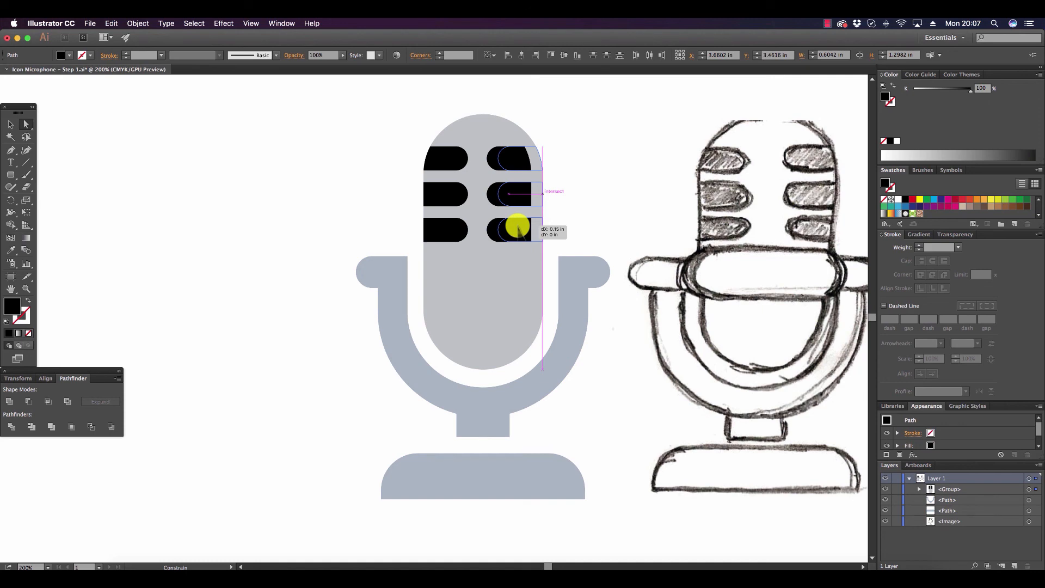
drag(518, 230, 514, 223)
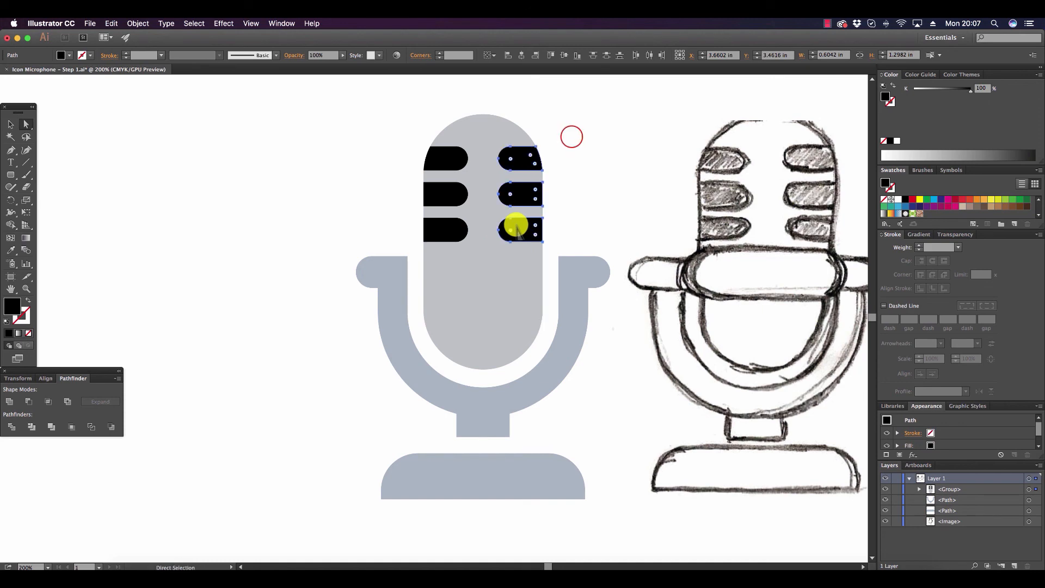
click(569, 142)
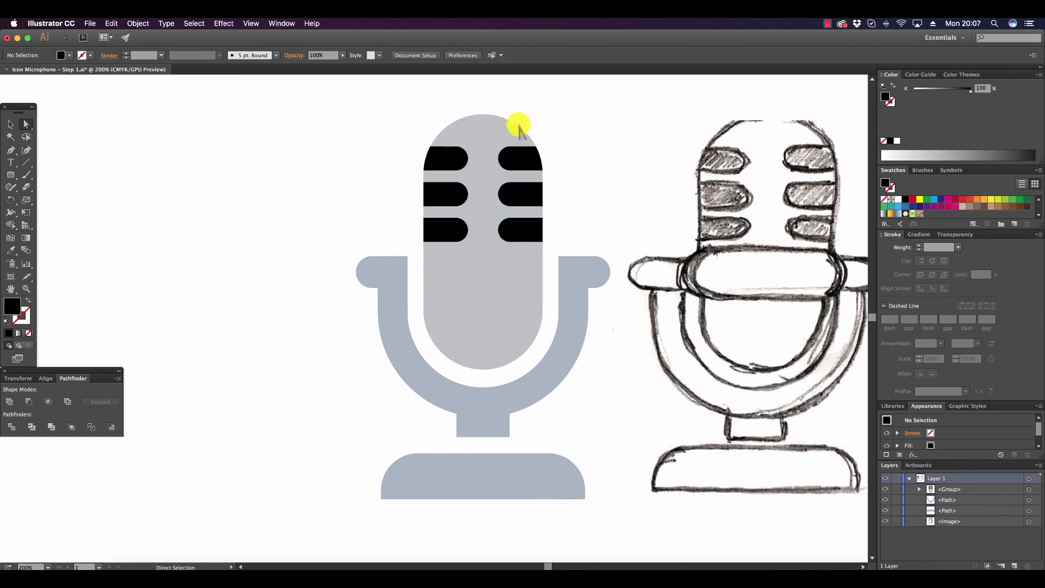
click(586, 191)
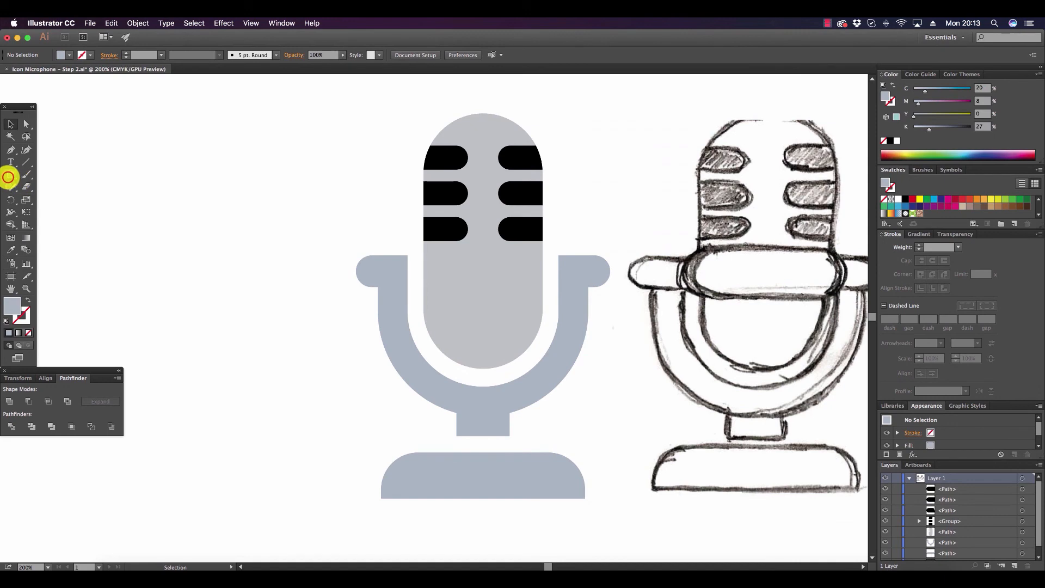
Draw a rounded band about 1.83 by 0.45 in across the head below the slots and fill it light gray (C 6, M 0, Y 1, K 8).
click(10, 174)
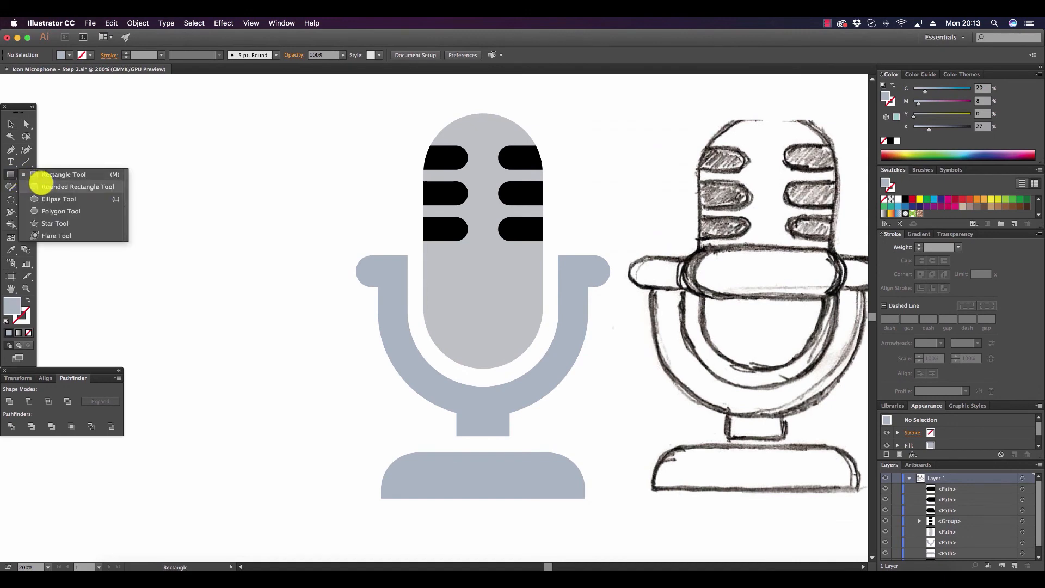
click(60, 187)
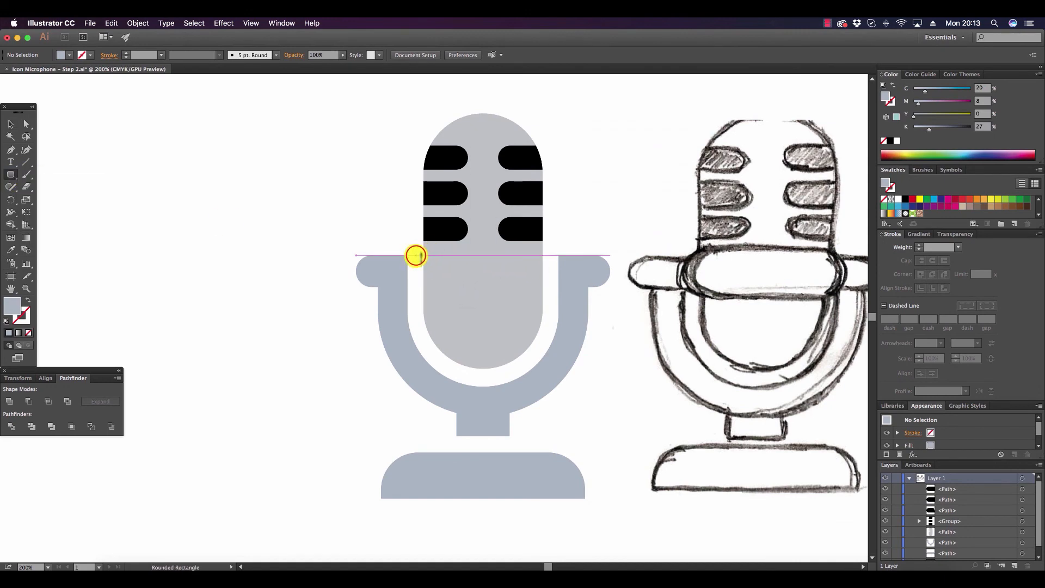
drag(416, 255, 550, 290)
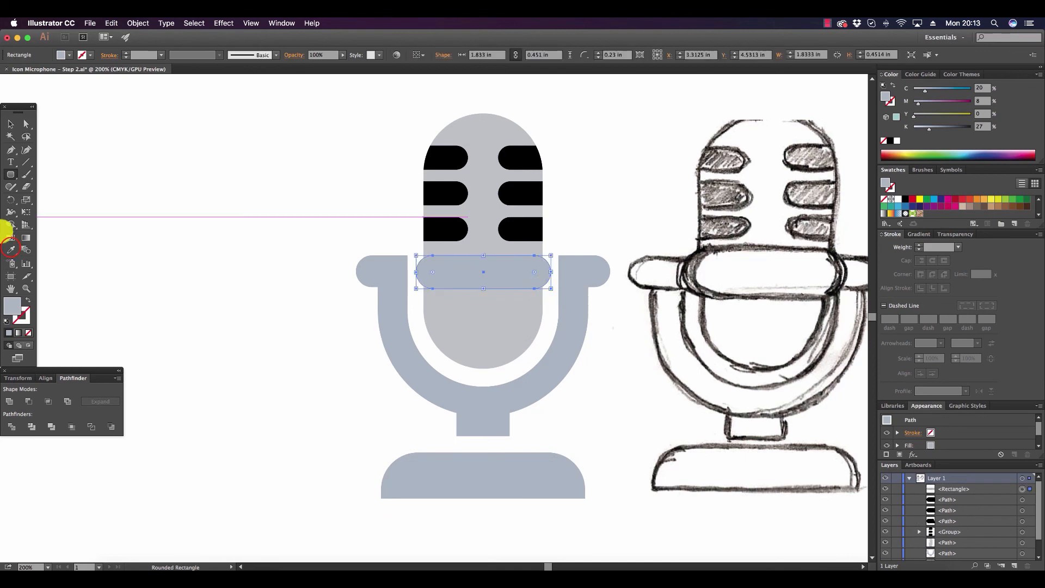
click(10, 250)
click(489, 312)
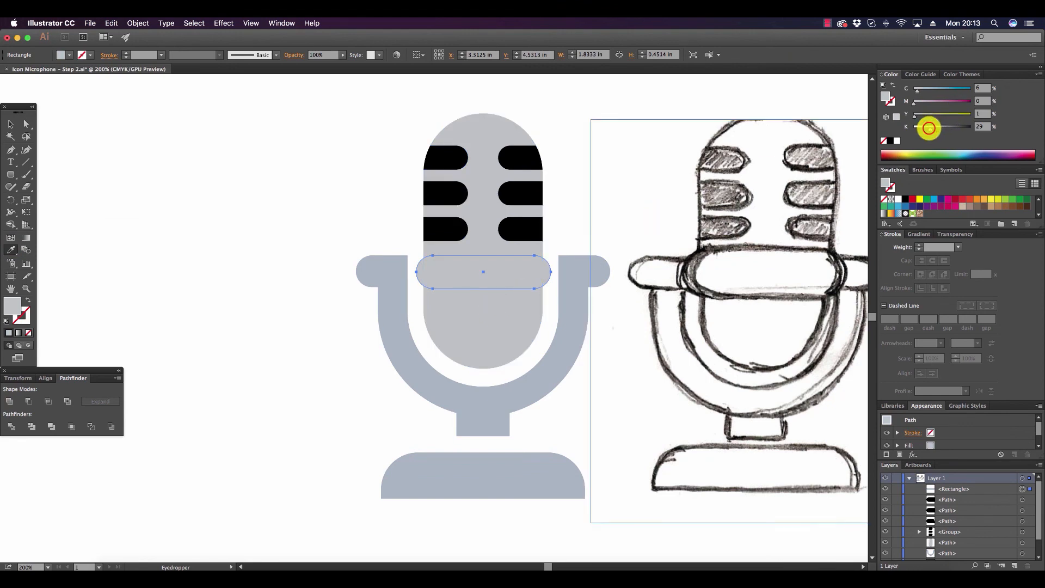
drag(922, 128, 919, 129)
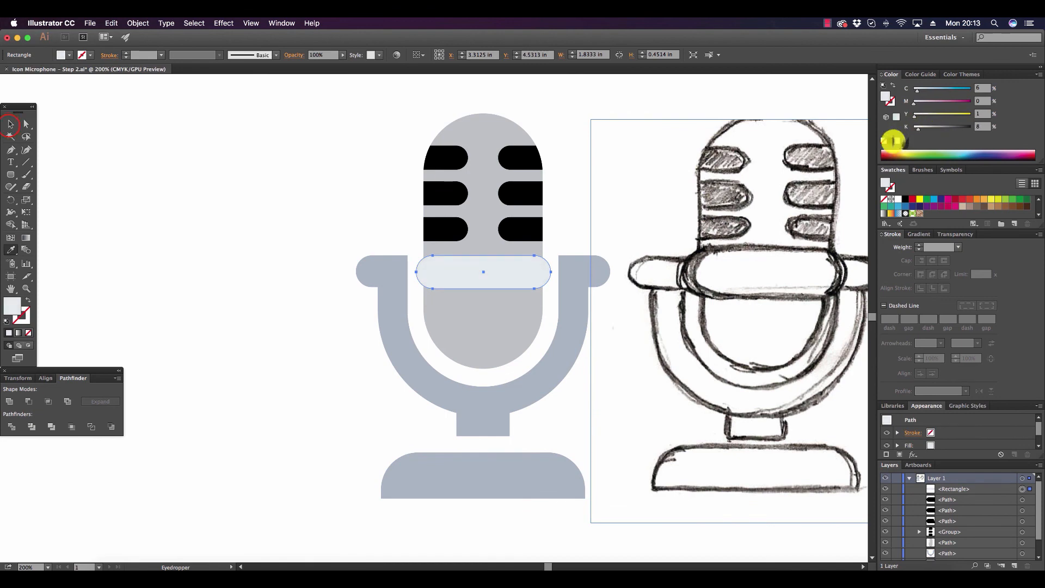
Group the microphone head with its black slots, leaving out the light band.
click(10, 125)
click(245, 141)
drag(367, 120, 555, 226)
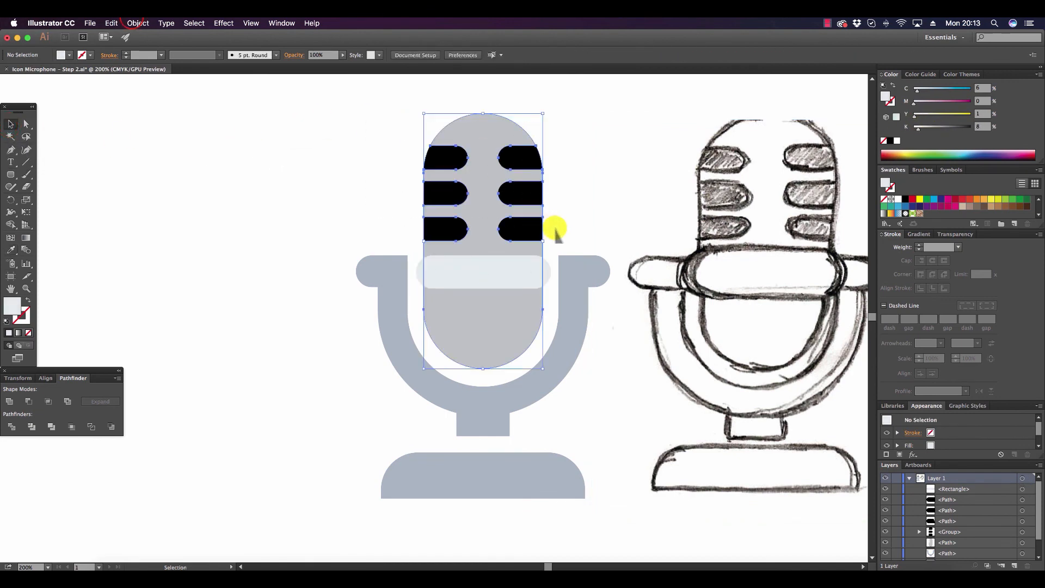
click(138, 23)
click(181, 64)
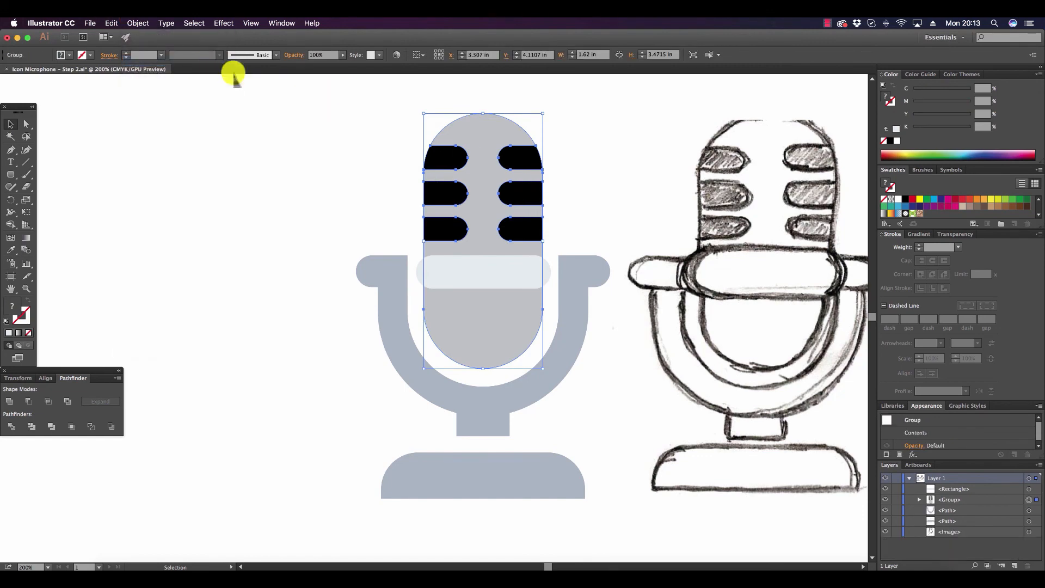
Align the light band and the microphone head group by their horizontal centers.
shift+click(509, 272)
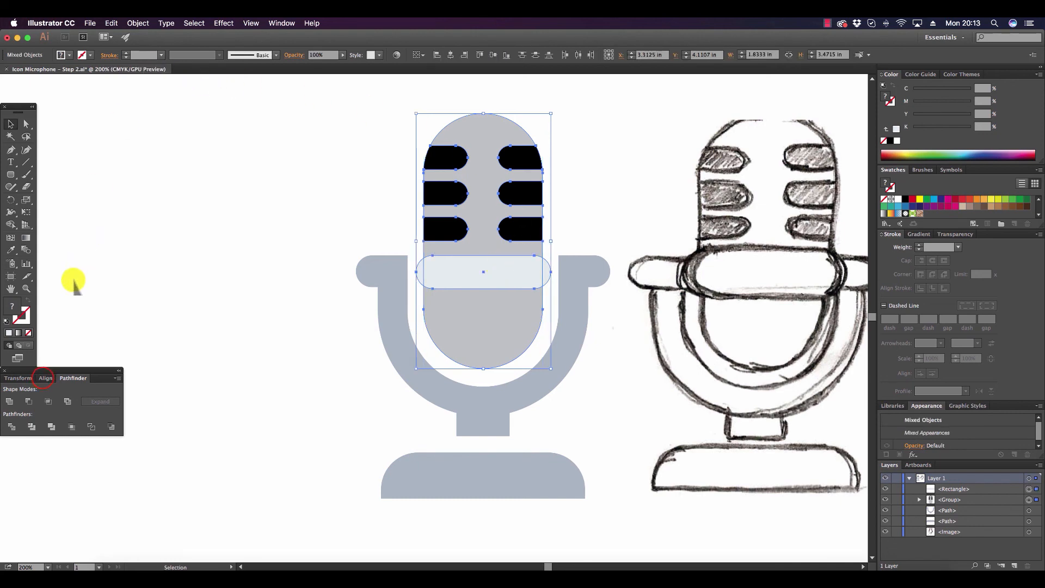
click(47, 378)
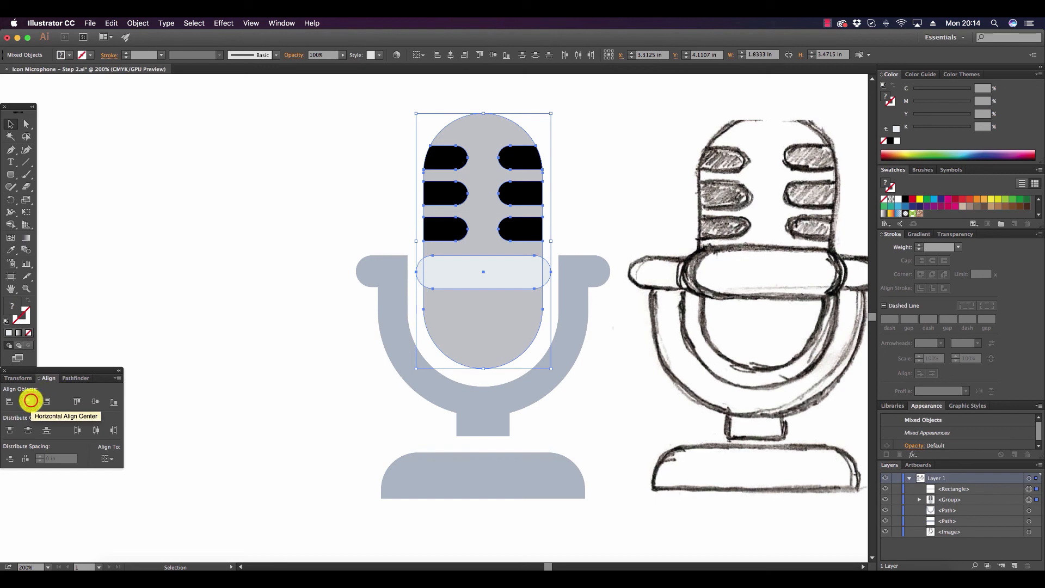
click(30, 401)
click(207, 272)
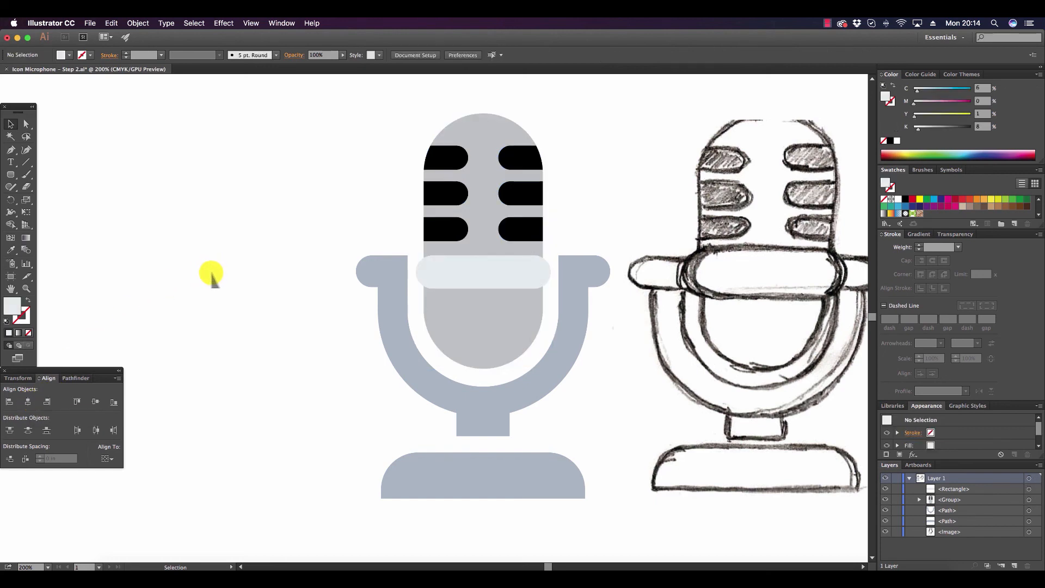
Duplicate the microphone base, offset the copy slightly downward over the original and widen it to about 2.87 in.
scroll(487, 483, down, 2)
click(545, 423)
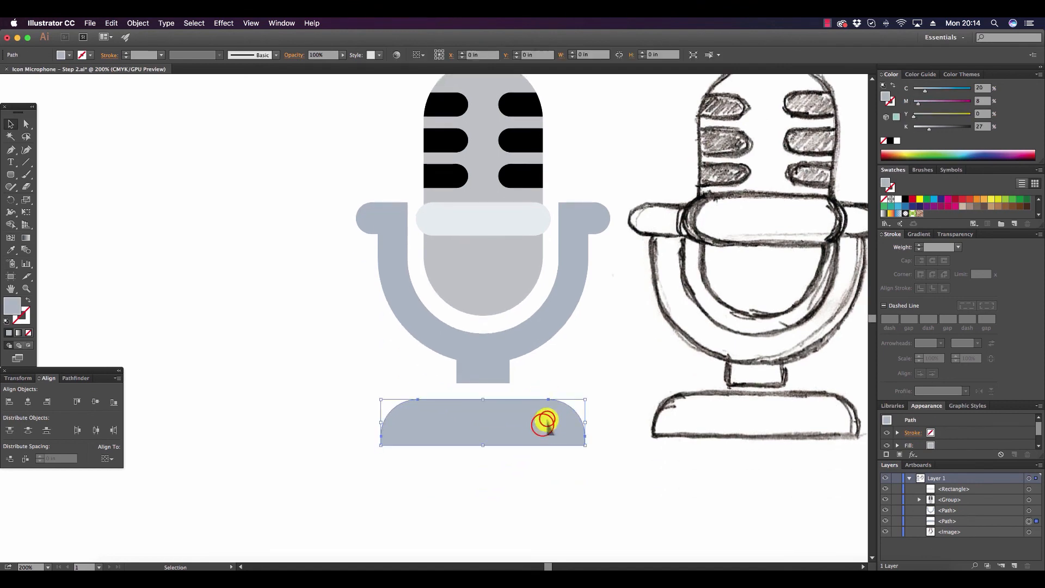
drag(546, 423, 546, 481)
drag(489, 498, 496, 457)
drag(484, 449, 479, 446)
Select only the base and its enlarged copy, without the sketch image, and align them by their horizontal centers.
mouse_move(542, 448)
mouse_down()
mouse_move(588, 455)
mouse_move(462, 412)
mouse_up()
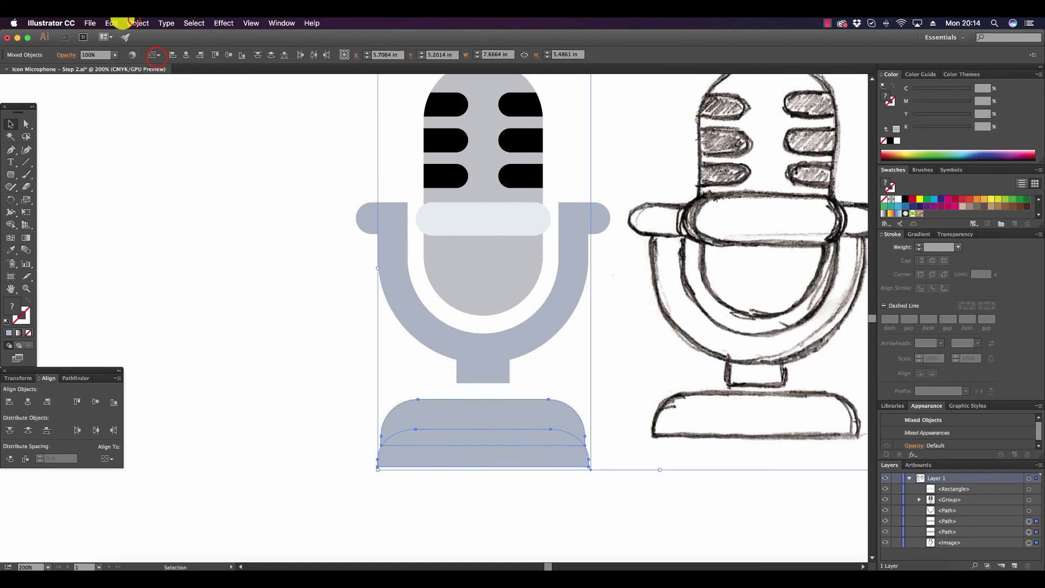
click(138, 23)
click(315, 406)
drag(314, 405, 482, 473)
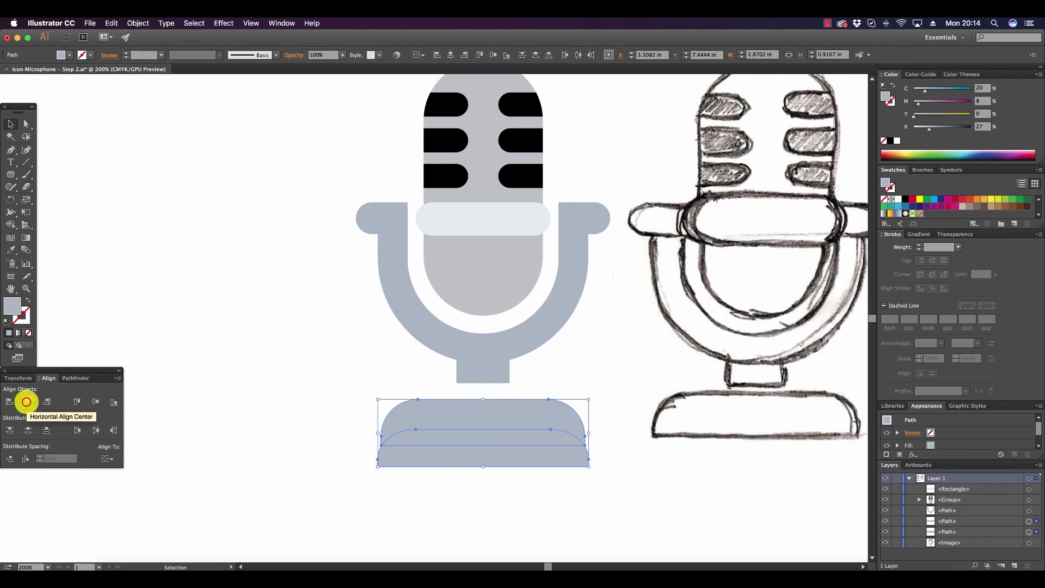
click(26, 402)
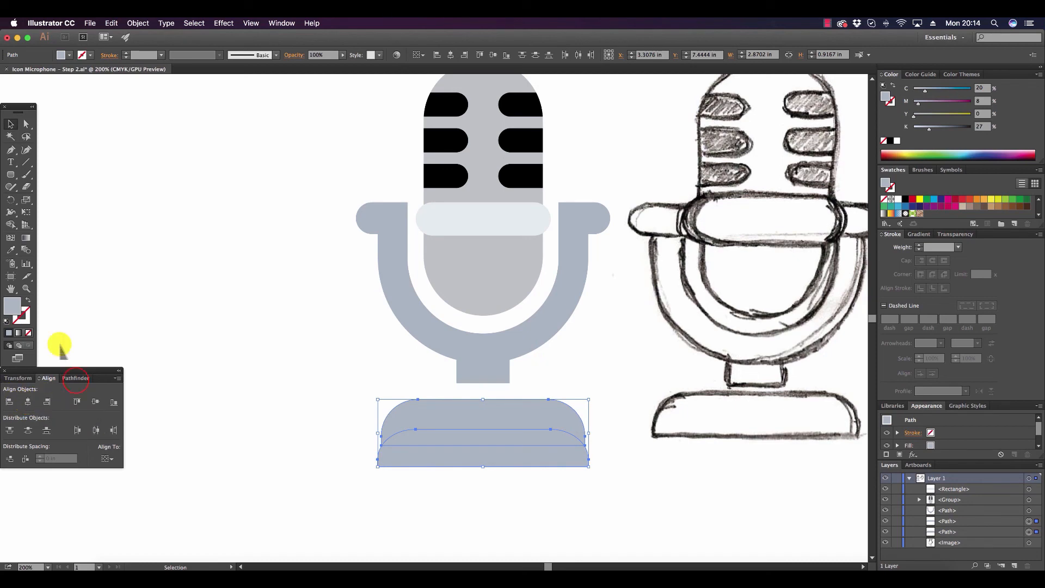
Split the two overlapping base shapes with Pathfinder Divide and delete the piece that extends below the original base.
click(76, 381)
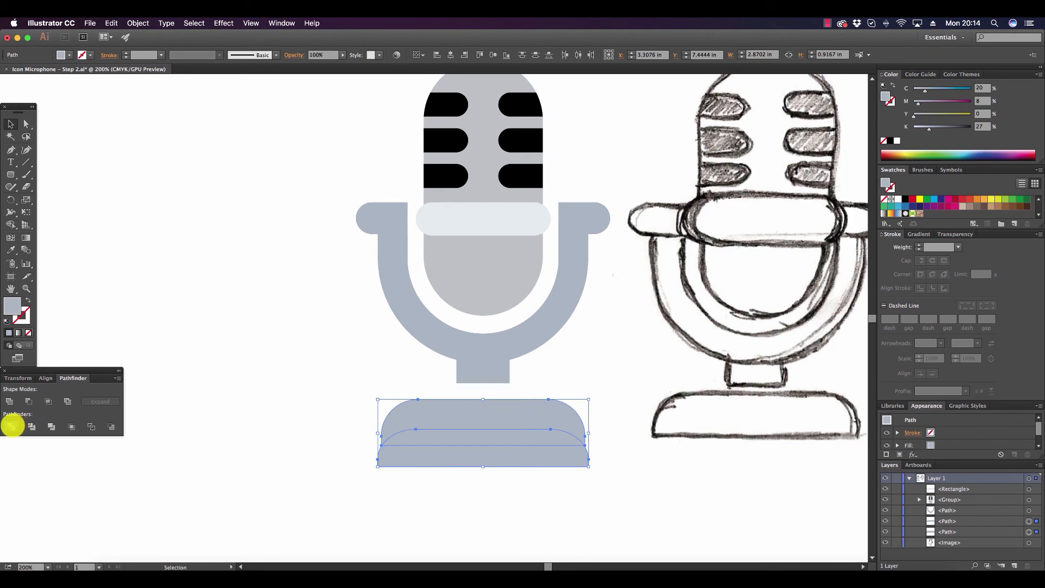
click(12, 426)
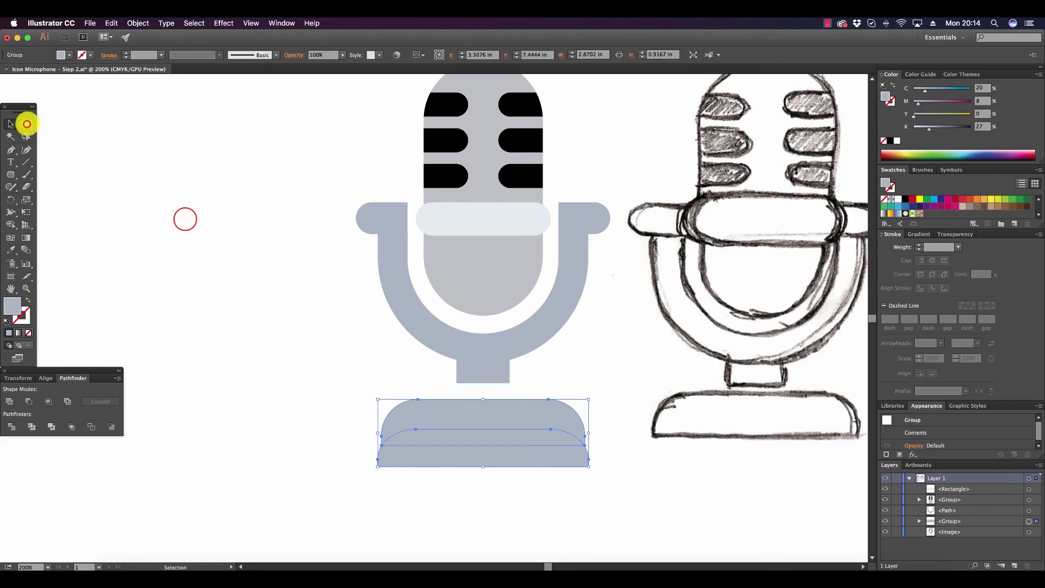
click(26, 124)
click(185, 219)
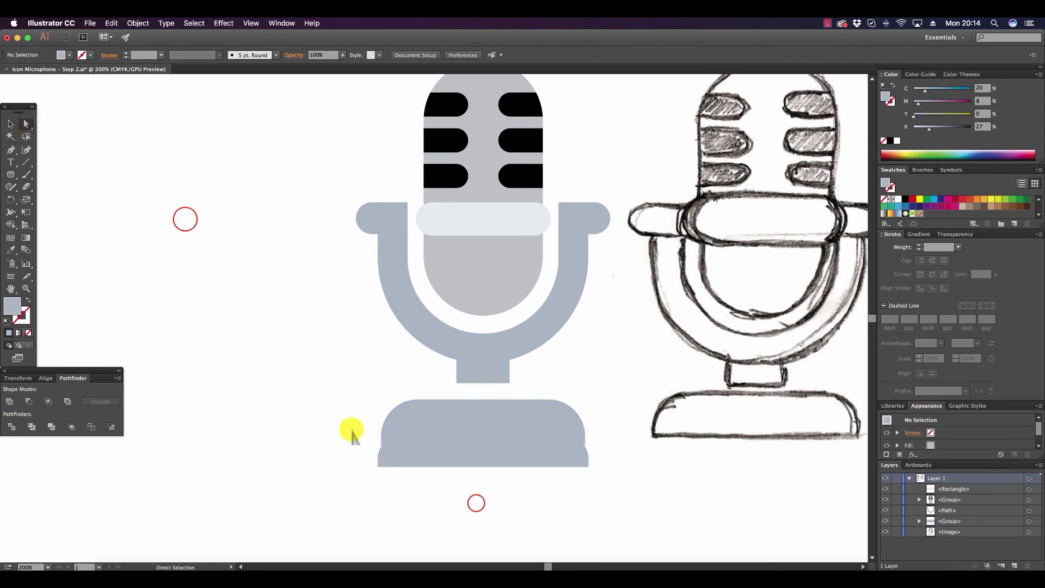
click(488, 460)
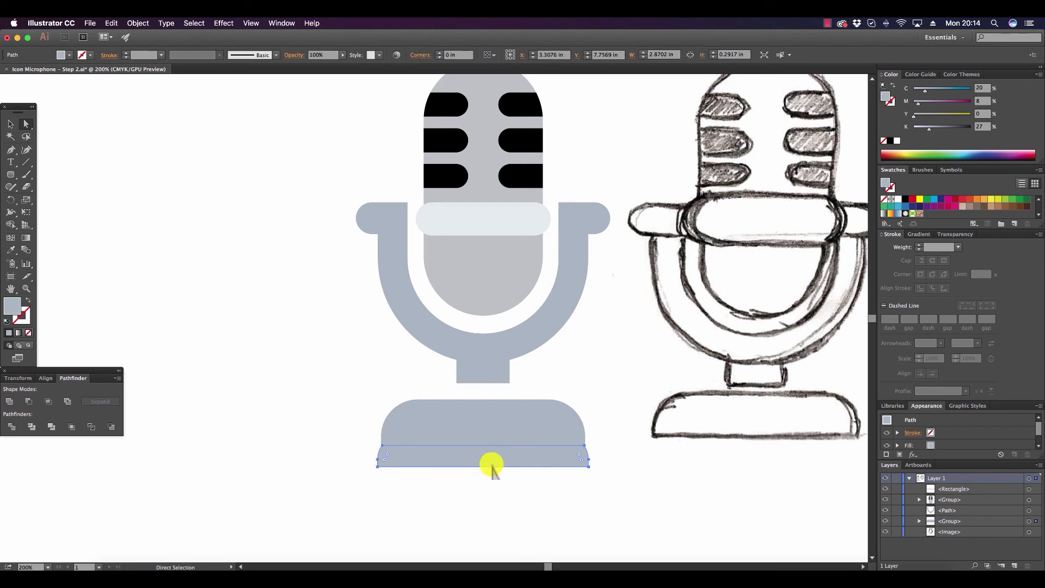
key(Delete)
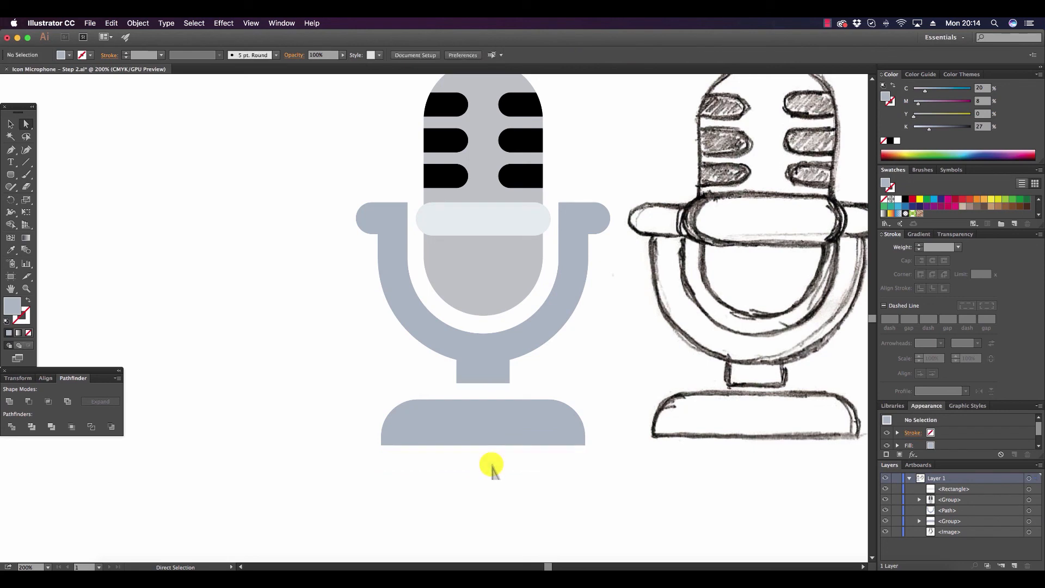
Darken the curved strip along the bottom of the base to K 43% as a shadow.
click(492, 434)
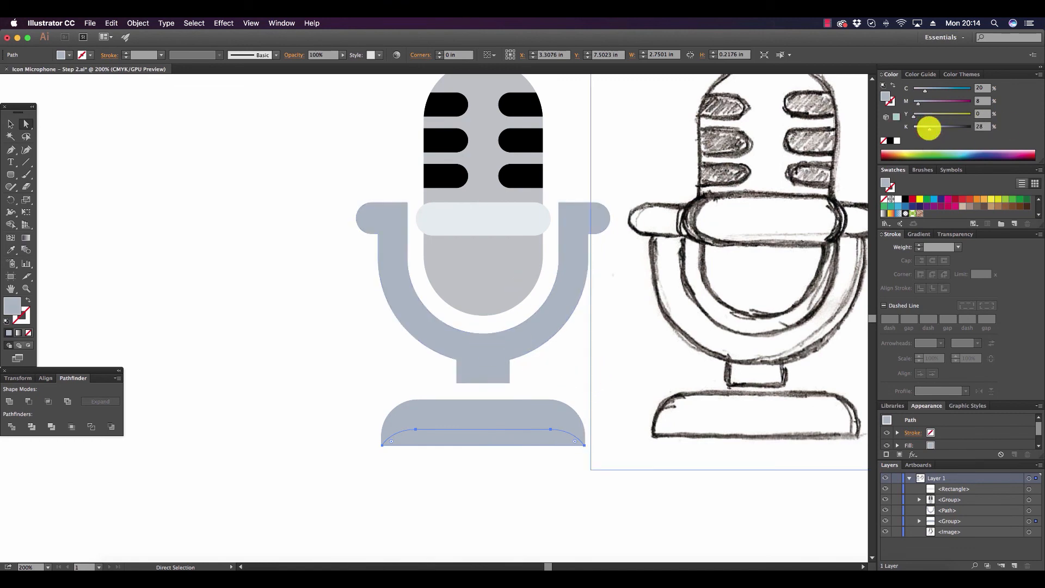
drag(931, 128, 934, 128)
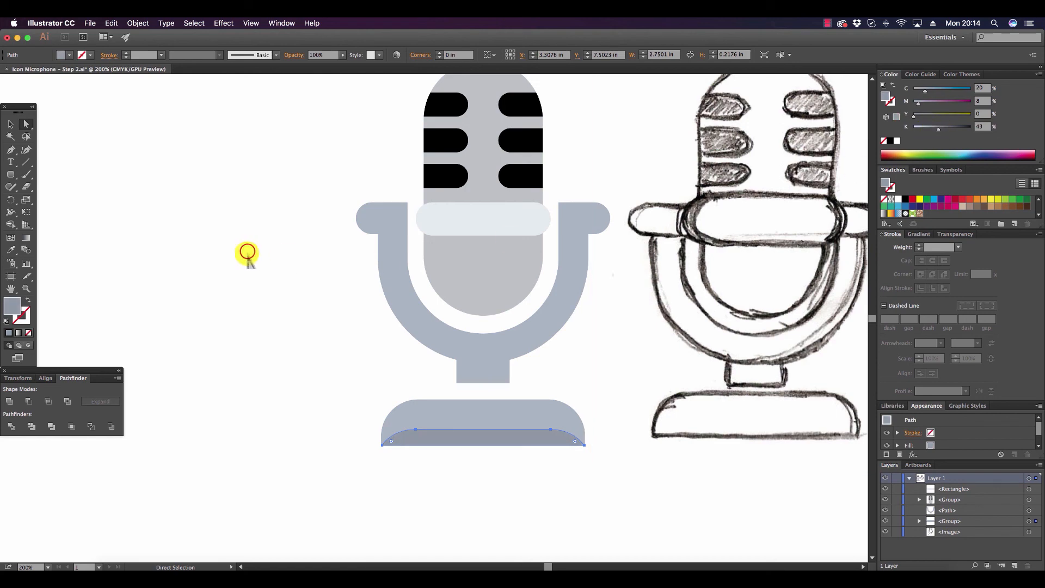
click(246, 252)
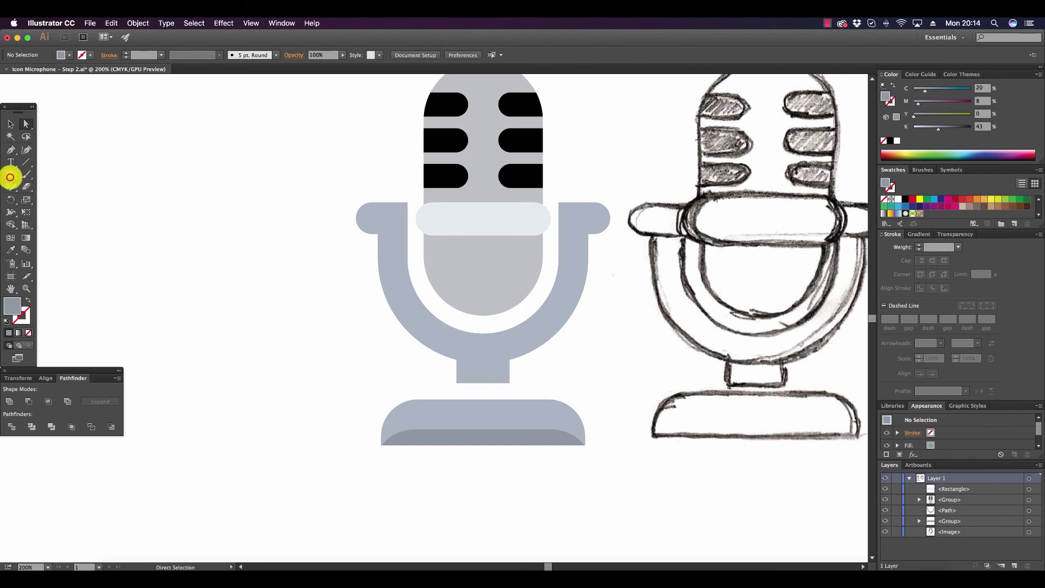
Draw a shadow rectangle about 1.62 by 0.23 in across the head just under the light band, sampling the base's shadow color.
drag(10, 174, 42, 175)
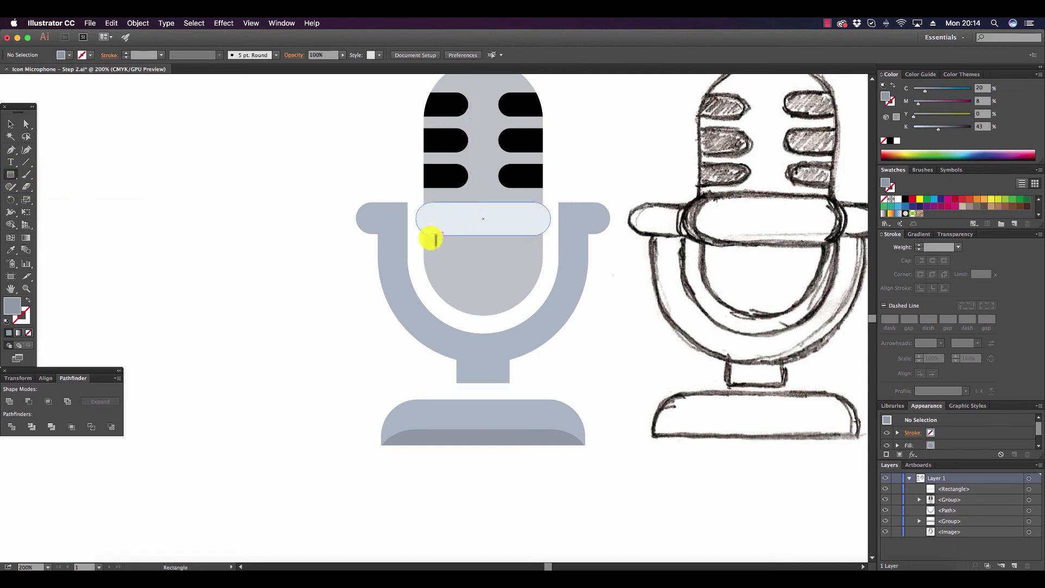
drag(423, 233, 543, 250)
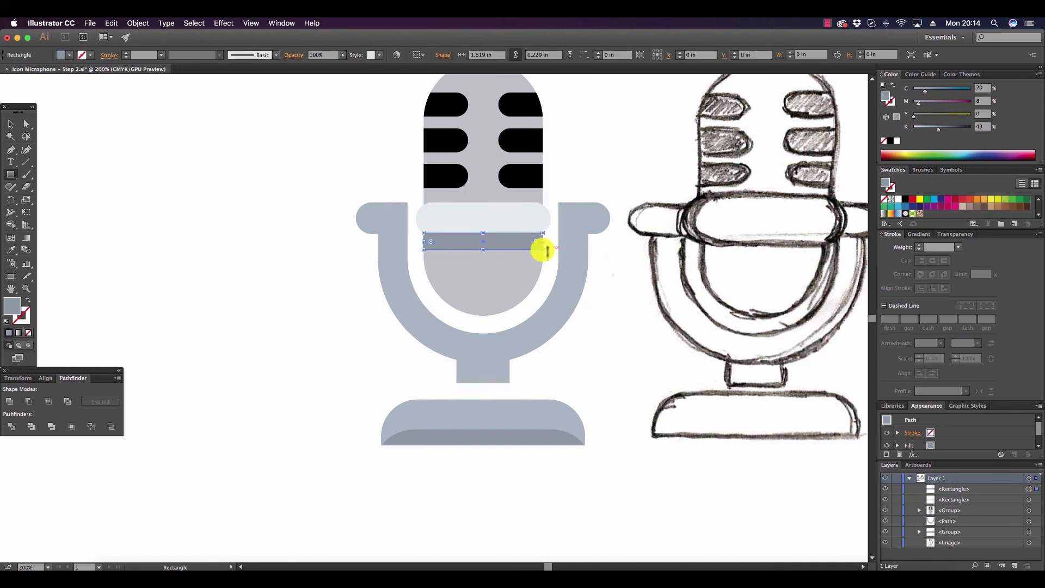
click(11, 250)
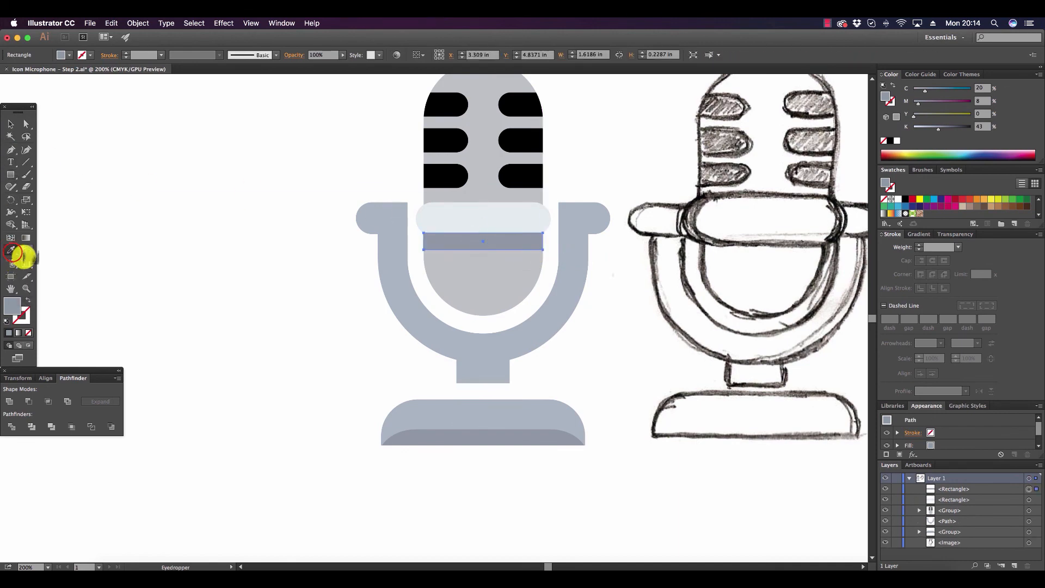
click(439, 431)
click(11, 125)
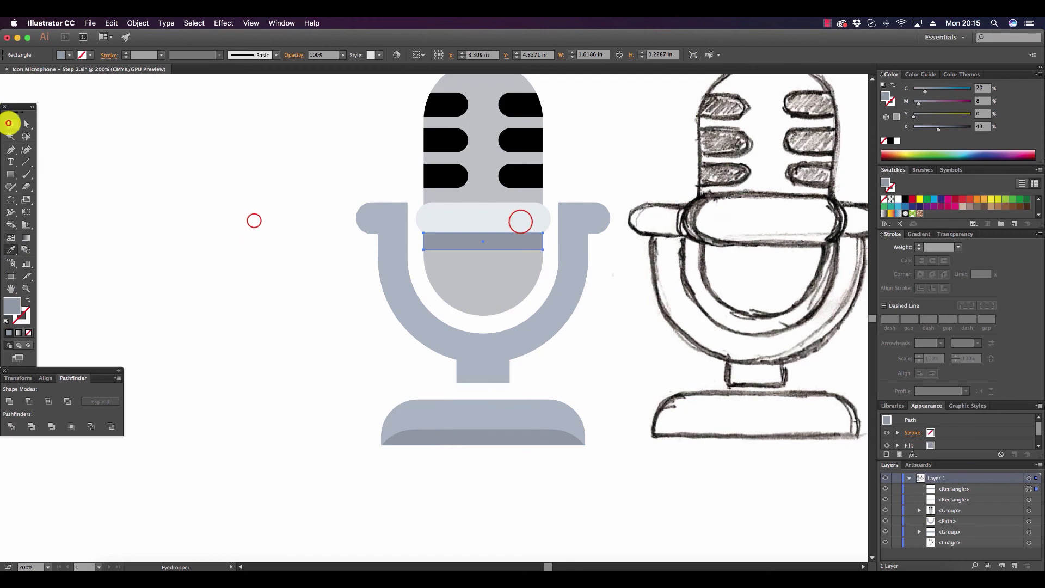
Bring the light band across the microphone head to the front, above the shadow strip.
click(517, 224)
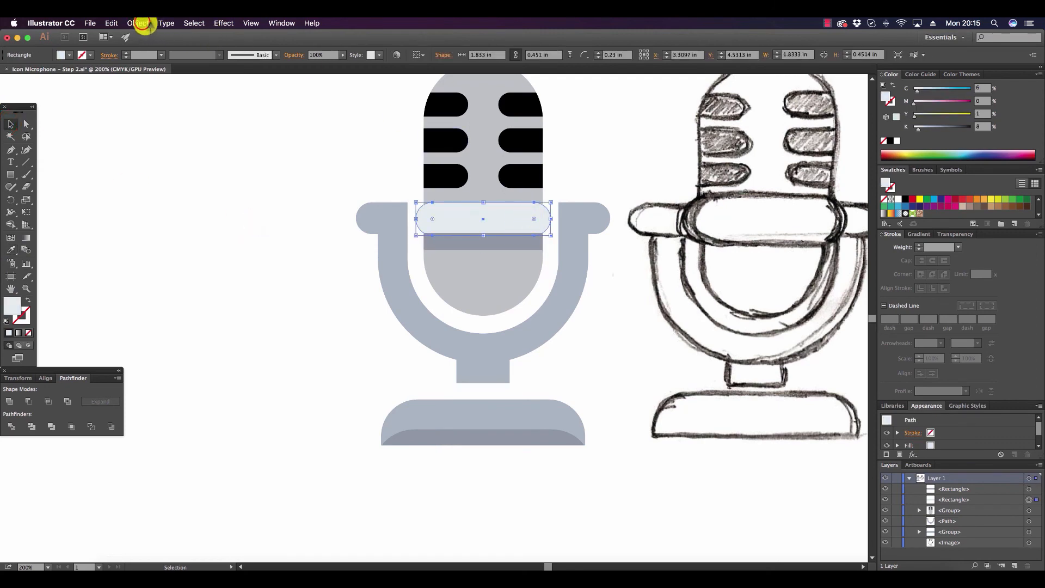
click(139, 23)
mouse_move(212, 43)
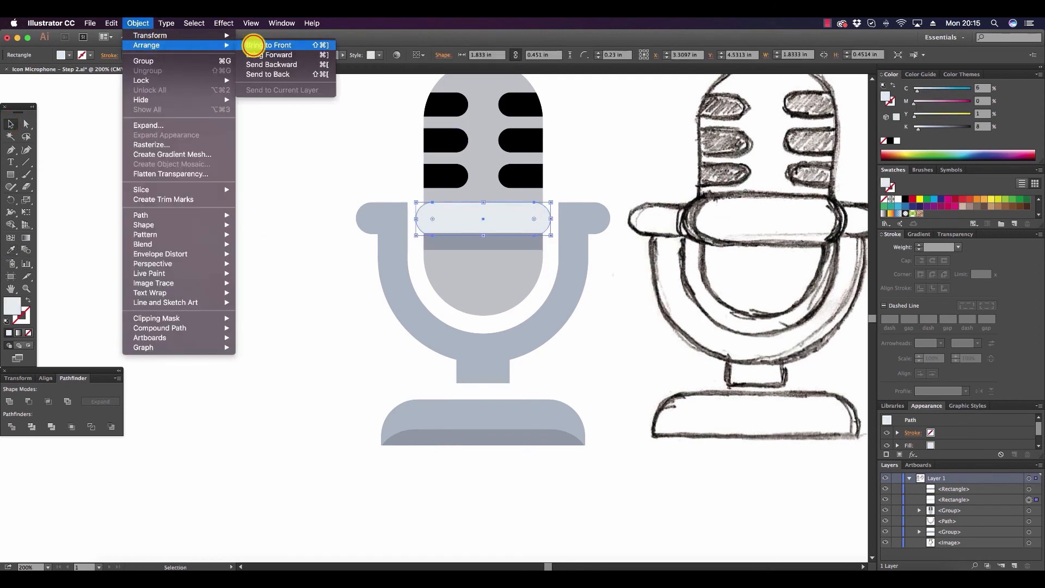
click(254, 45)
click(278, 195)
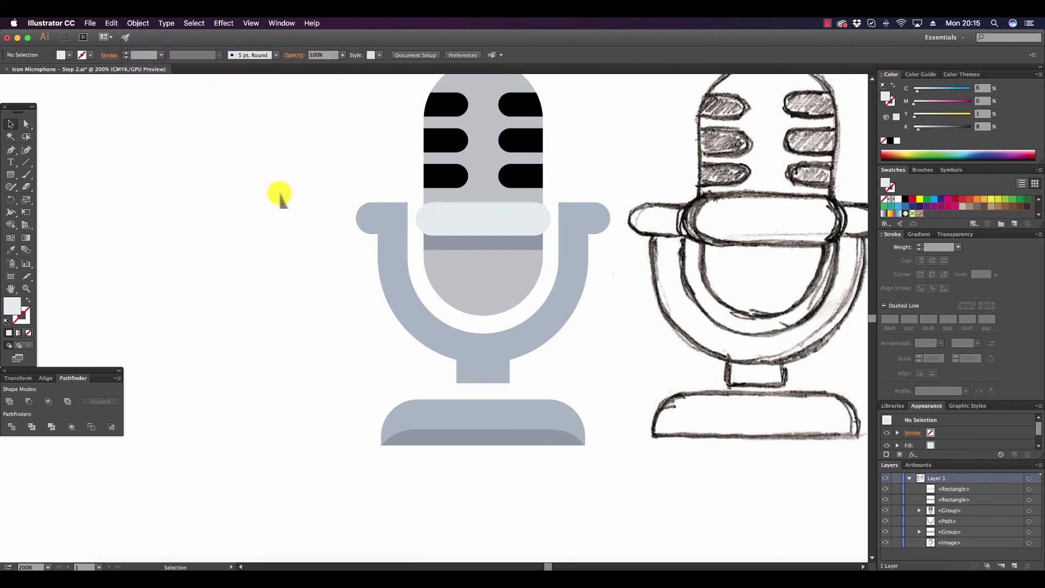
Select all six slots on the microphone head and lighten their black fill to K 86%.
scroll(278, 188, up, 2)
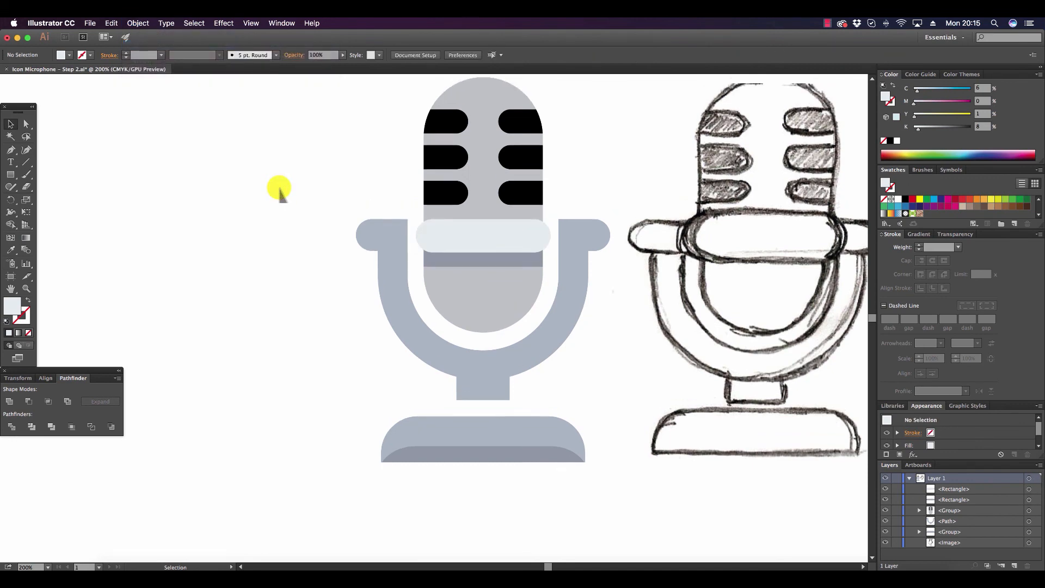
scroll(278, 187, up, 2)
click(26, 124)
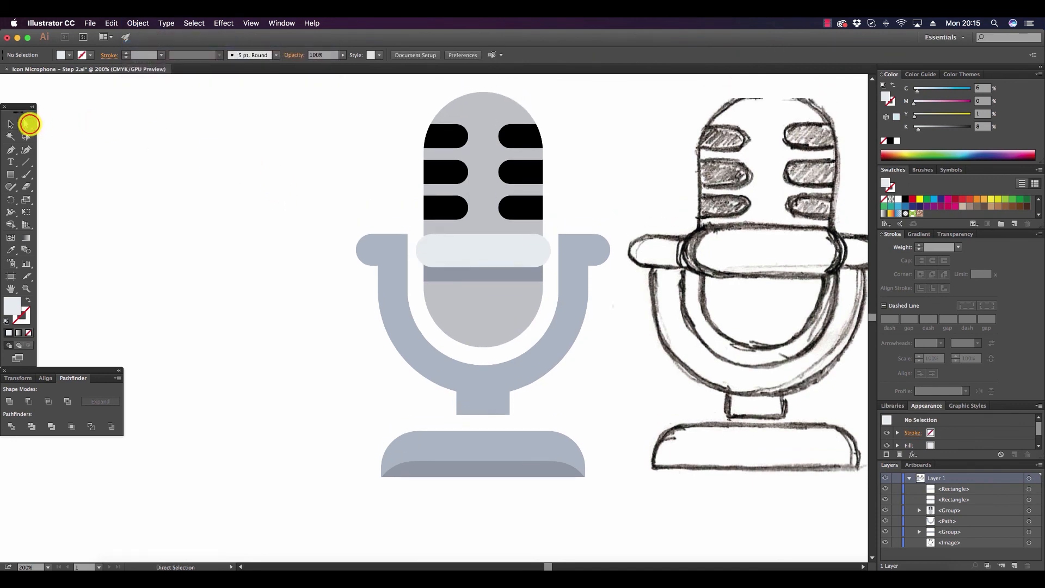
click(438, 131)
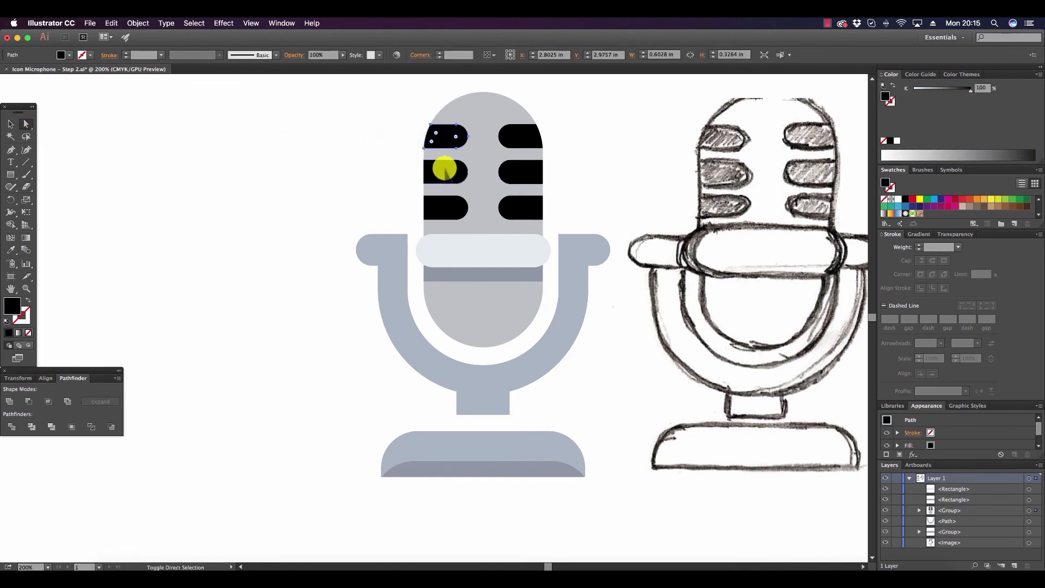
shift+click(439, 168)
shift+click(450, 210)
shift+click(513, 205)
shift+click(522, 174)
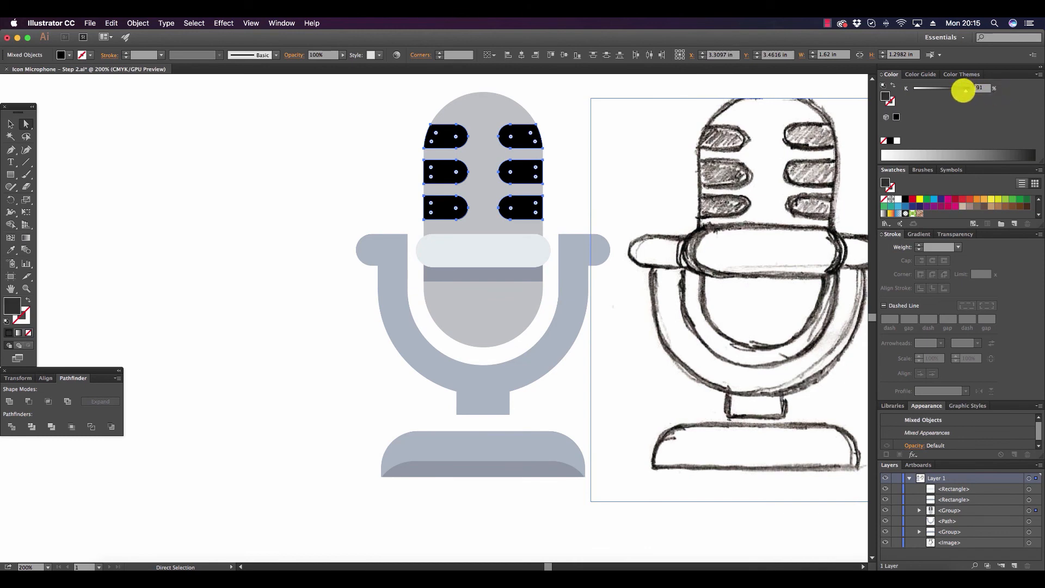
click(962, 91)
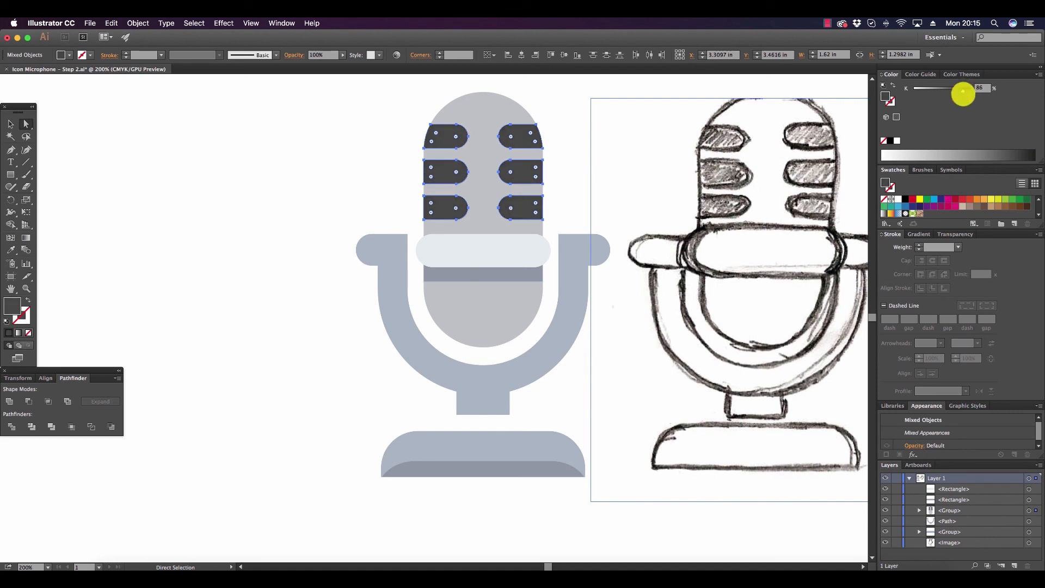
click(233, 204)
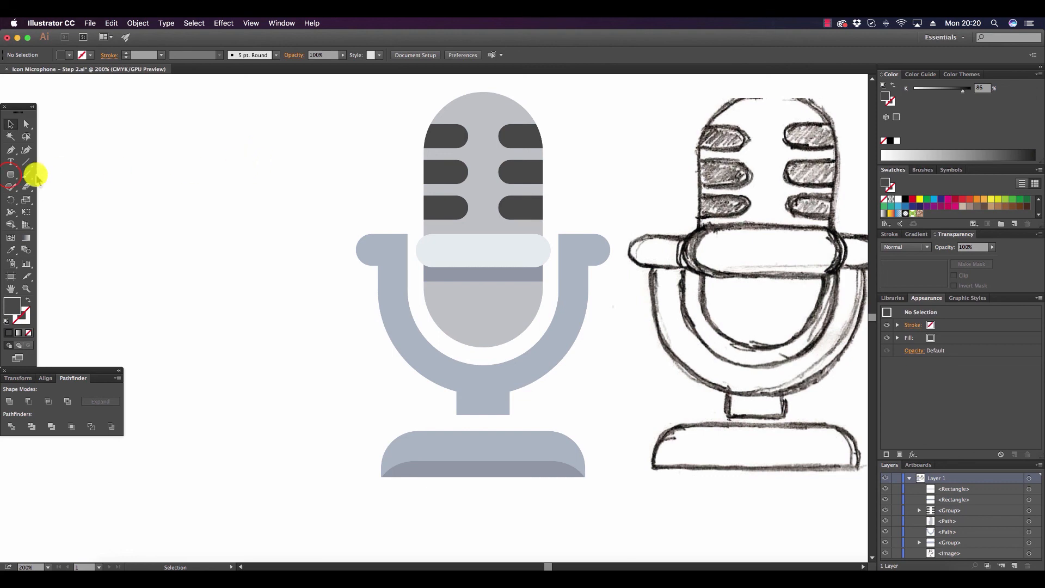
Draw a tall rounded rectangle about 1.07 by 2.94 in over the microphone head and center it on the head.
click(9, 175)
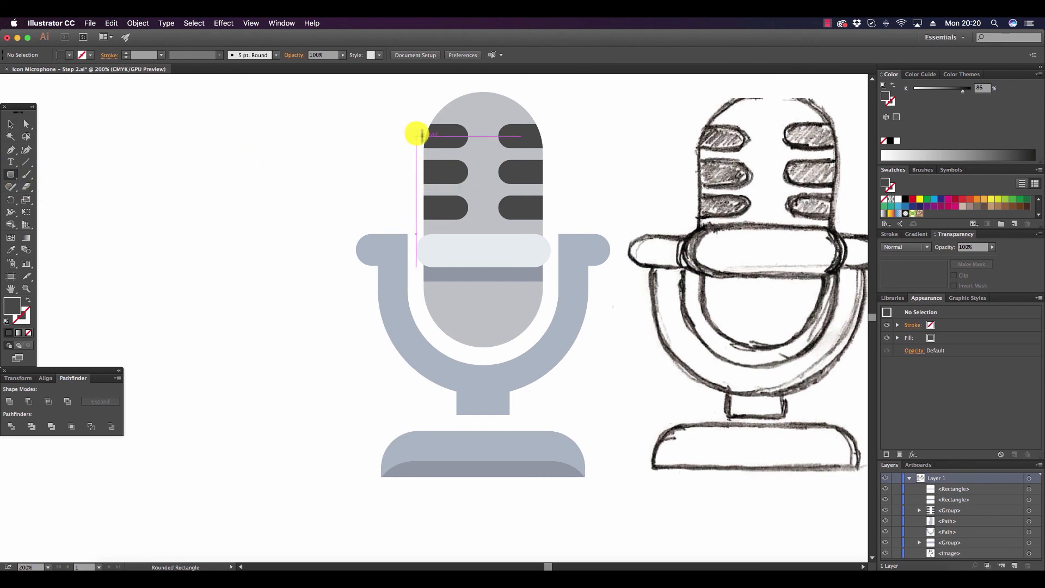
drag(449, 110, 526, 326)
click(11, 124)
click(506, 172)
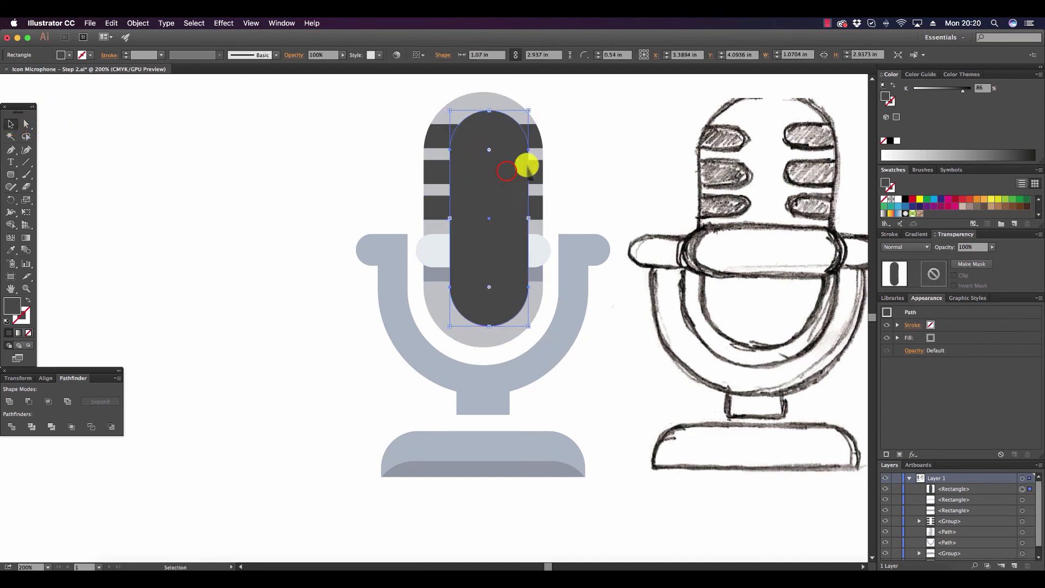
drag(506, 169, 502, 174)
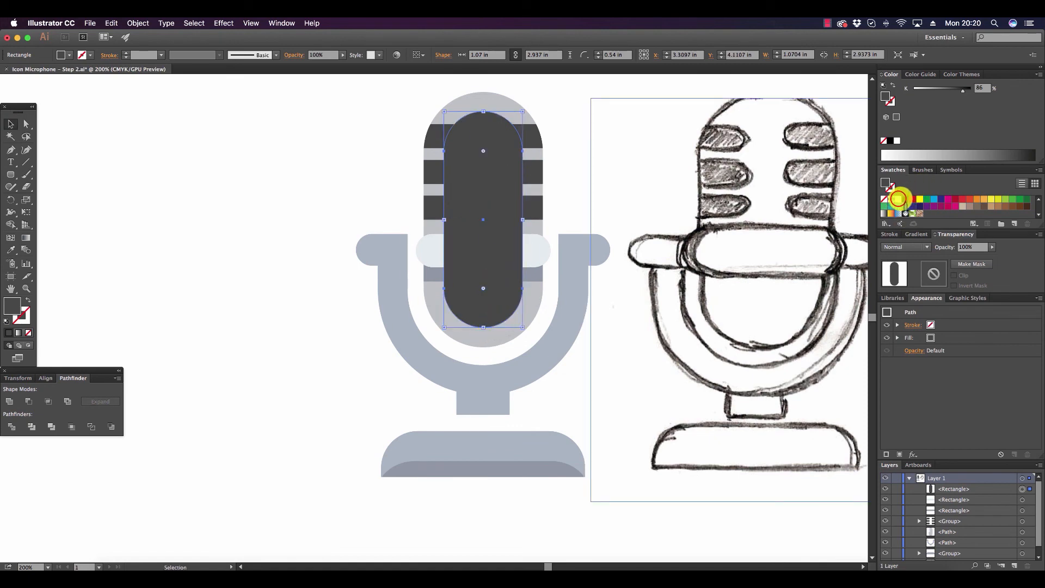
Fill the tall rounded rectangle with white and set its opacity to 40% as a highlight.
click(898, 199)
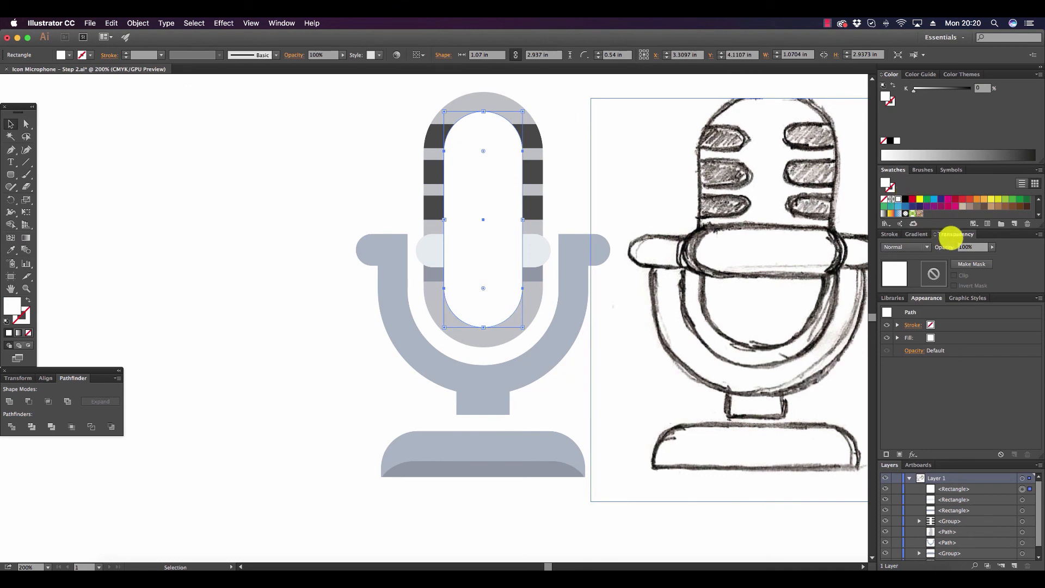
click(991, 247)
drag(985, 251, 974, 257)
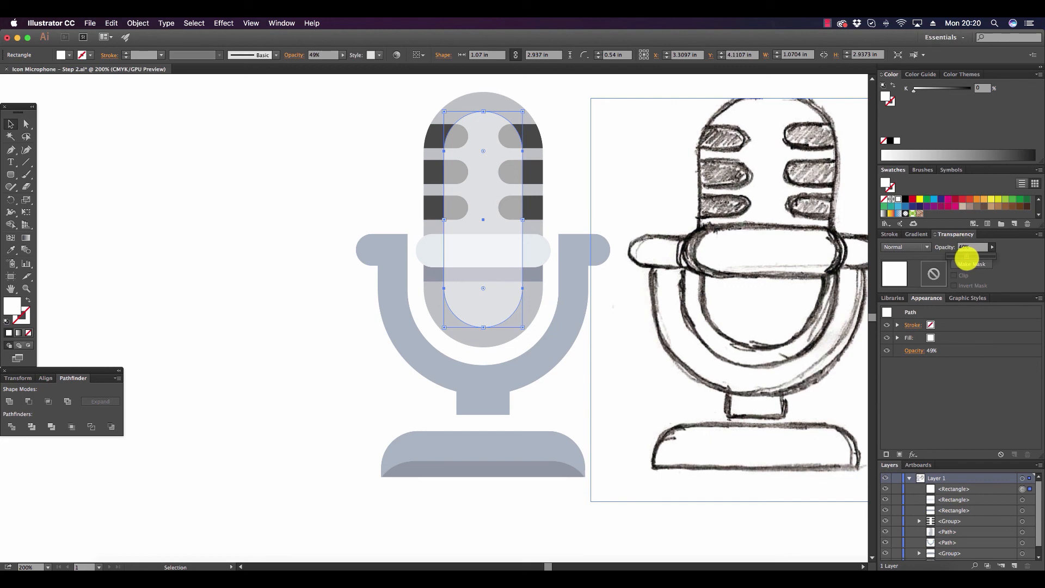
click(324, 200)
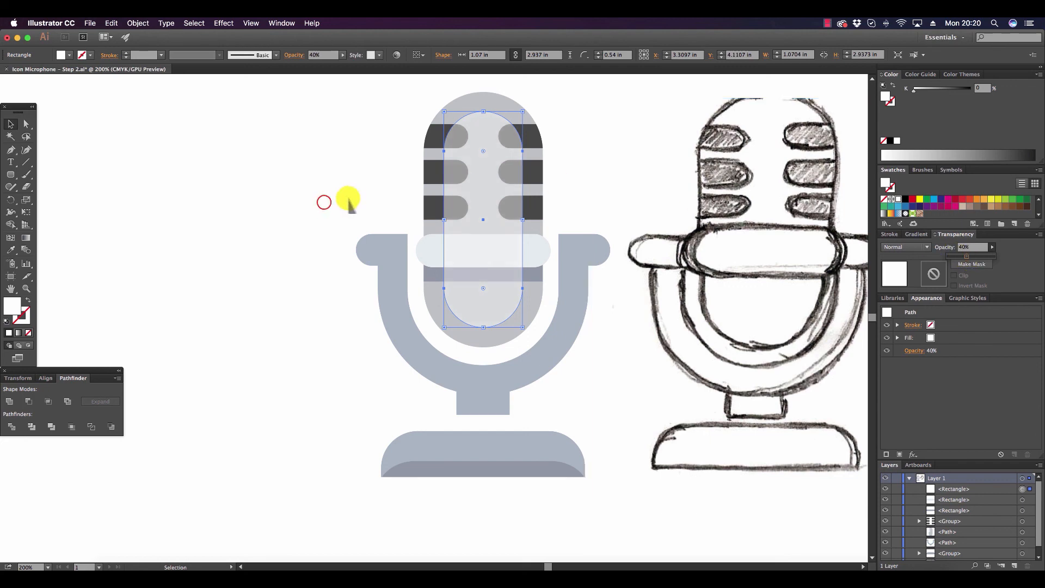
Bring the group of dark slots to the front, above the translucent highlight.
click(433, 137)
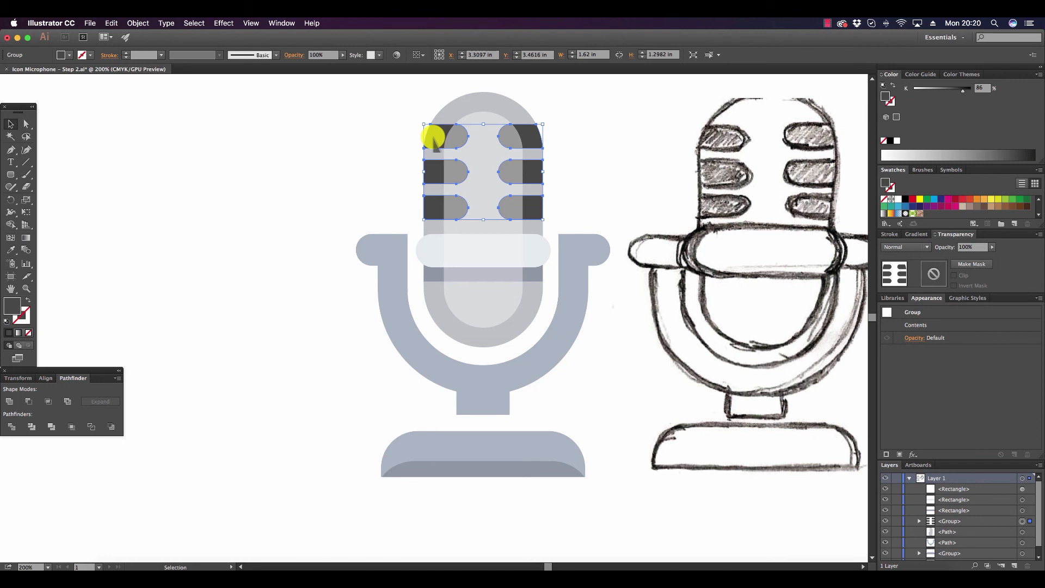
click(138, 23)
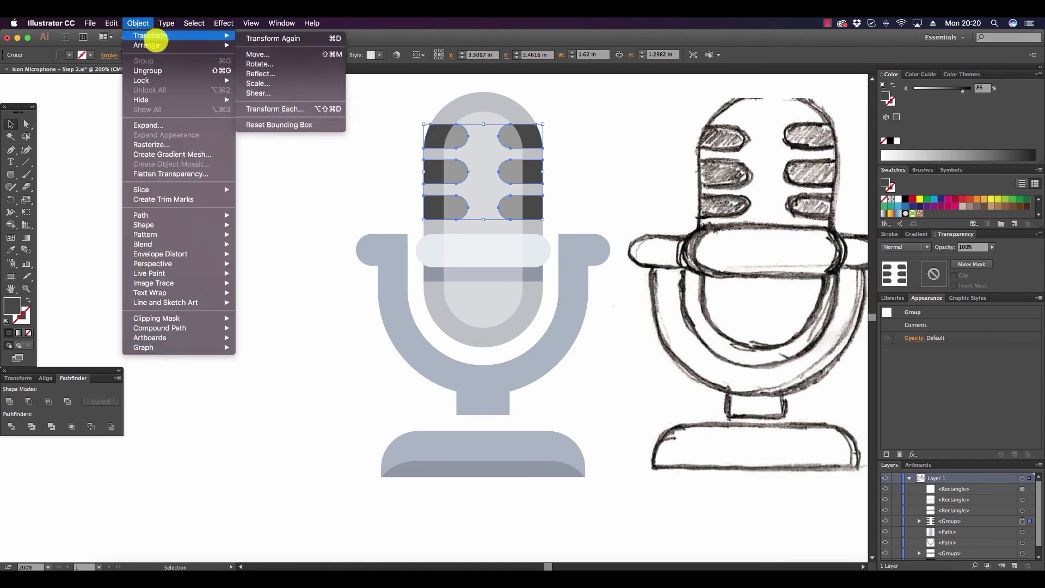
mouse_move(158, 44)
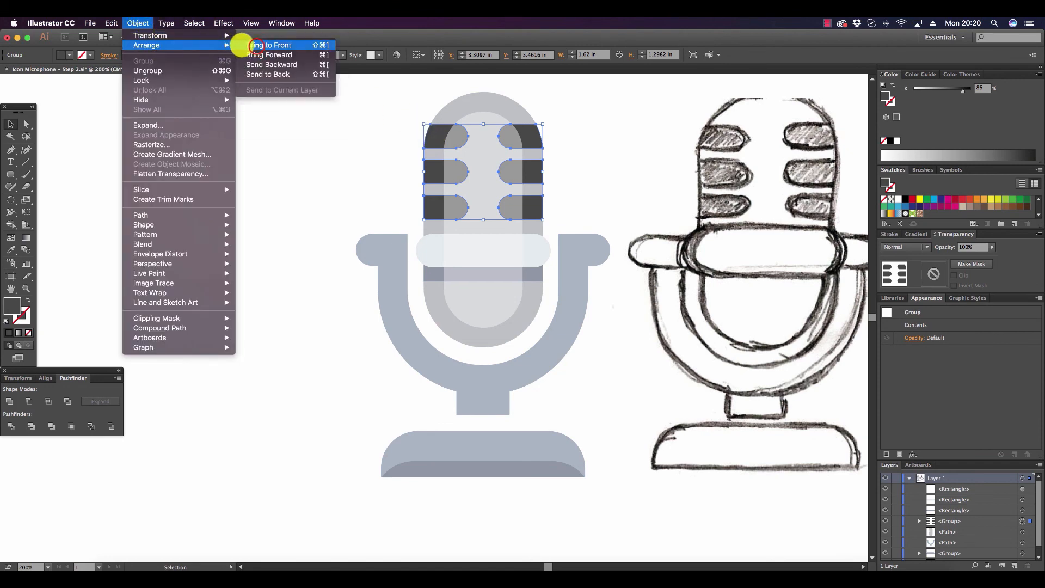
click(257, 45)
click(263, 170)
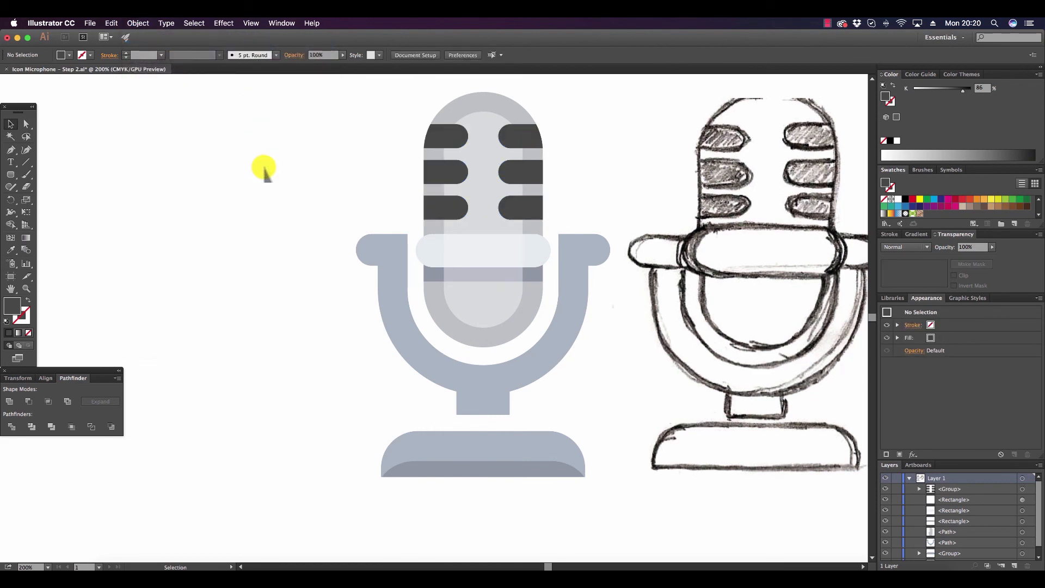
Hide the microphone sketch image so only the vector artwork is displayed.
click(730, 218)
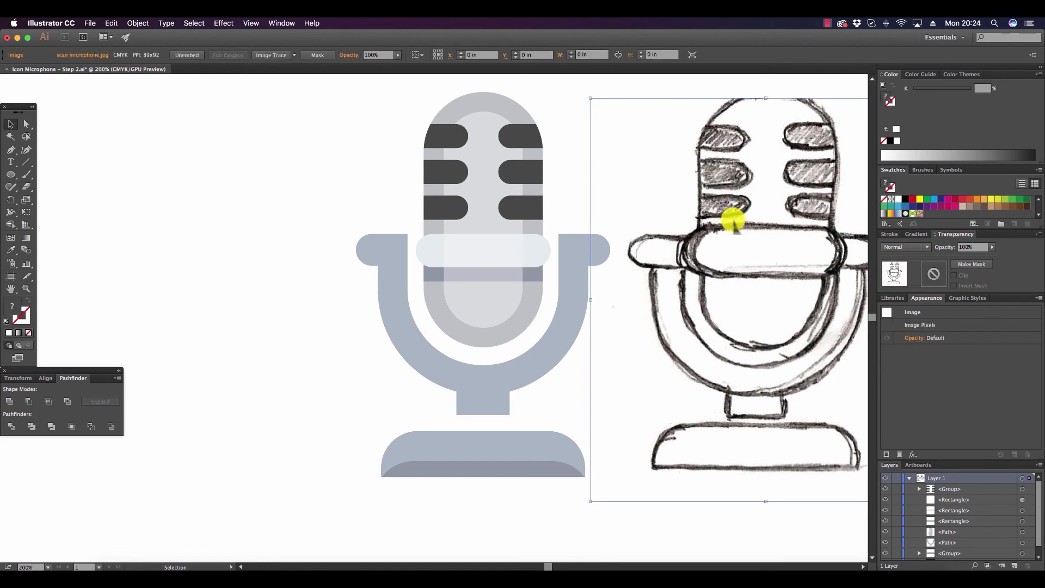
drag(1036, 510, 1034, 541)
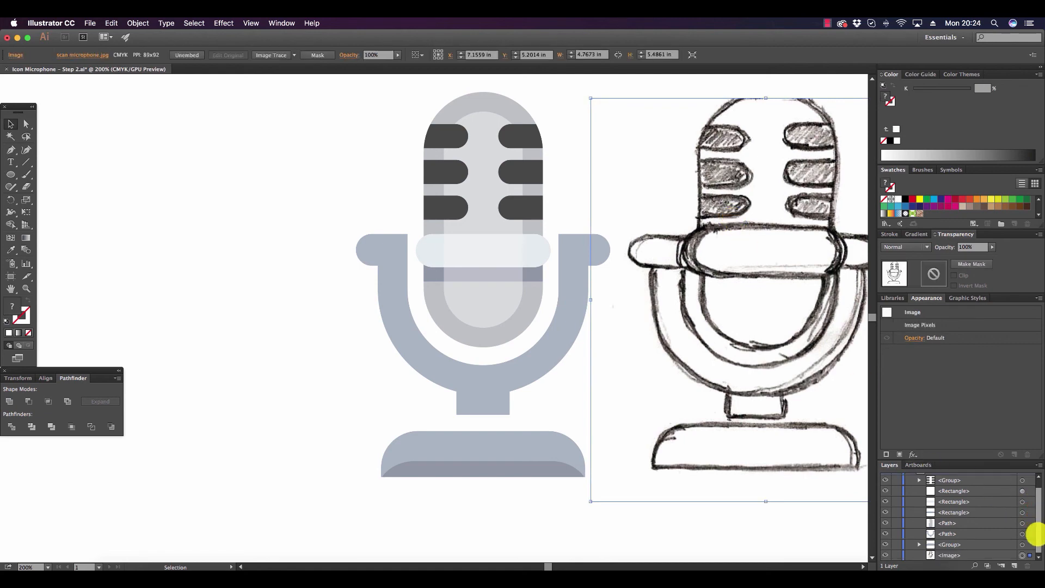
click(884, 555)
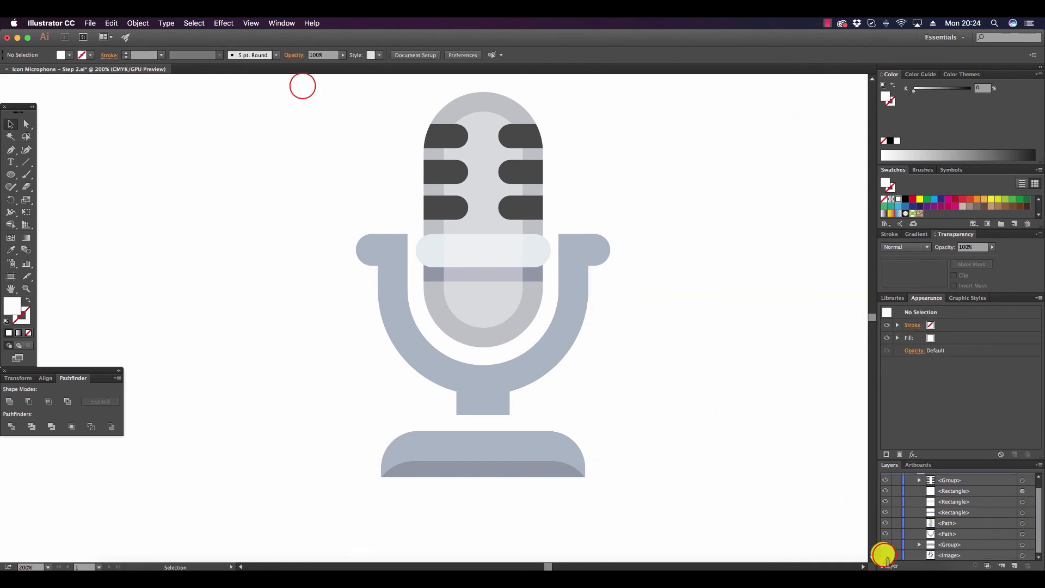
Select all the microphone shapes and group them.
drag(302, 86, 772, 515)
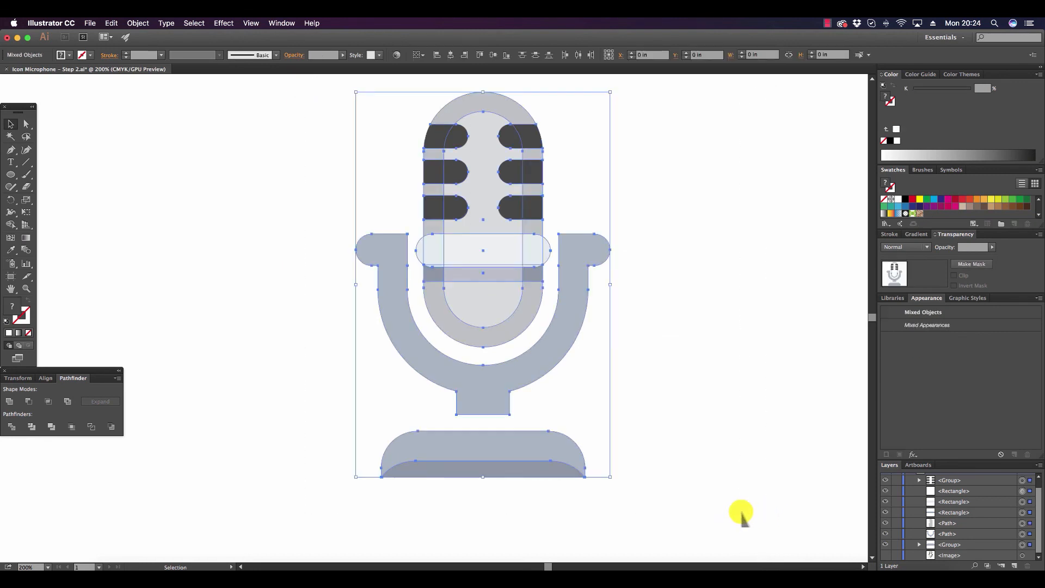
click(138, 23)
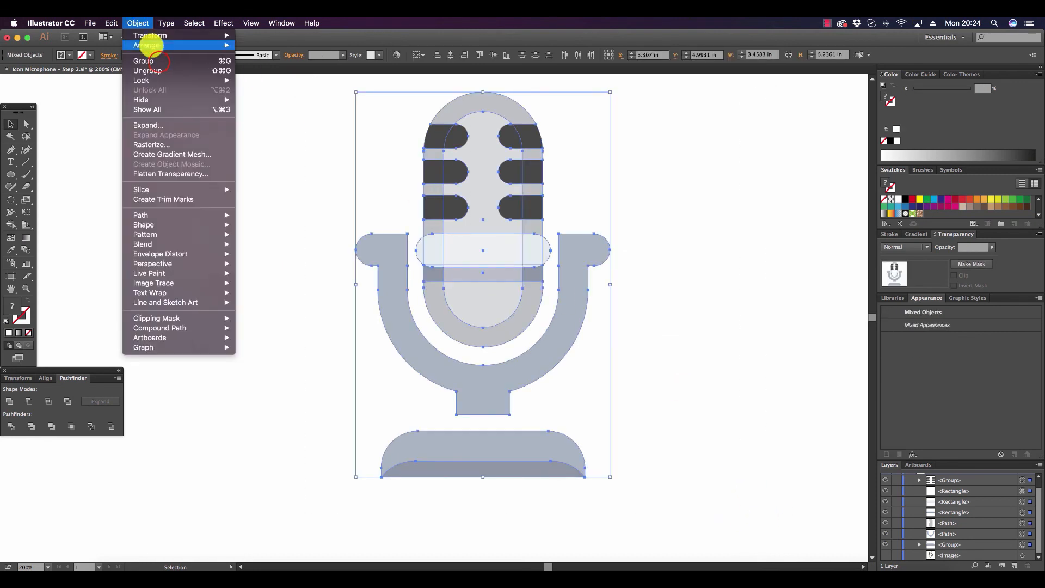
click(158, 61)
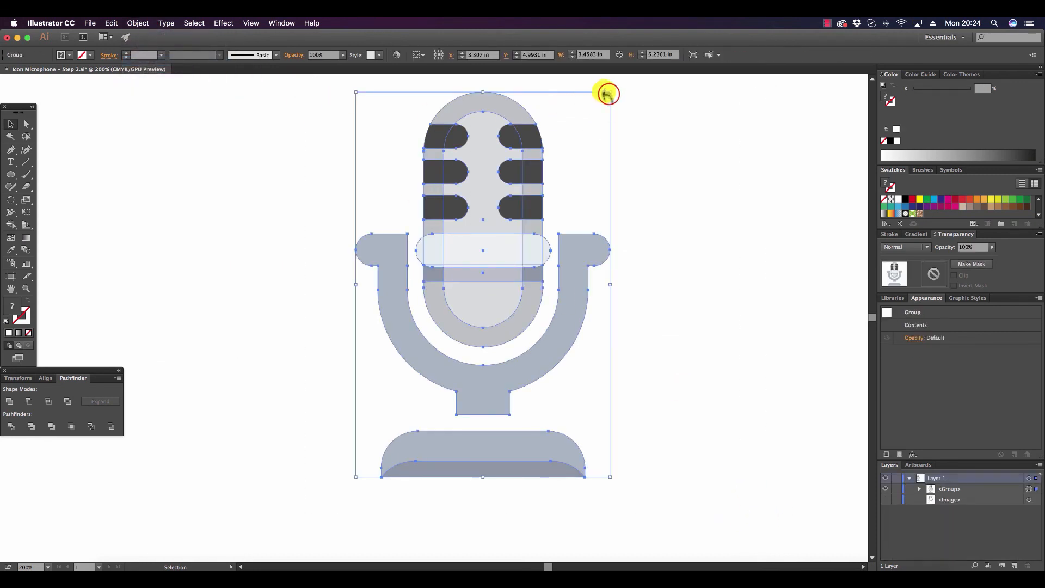
Scale the microphone group down proportionally to roughly 60% and move it slightly up and to the right.
drag(608, 94, 515, 237)
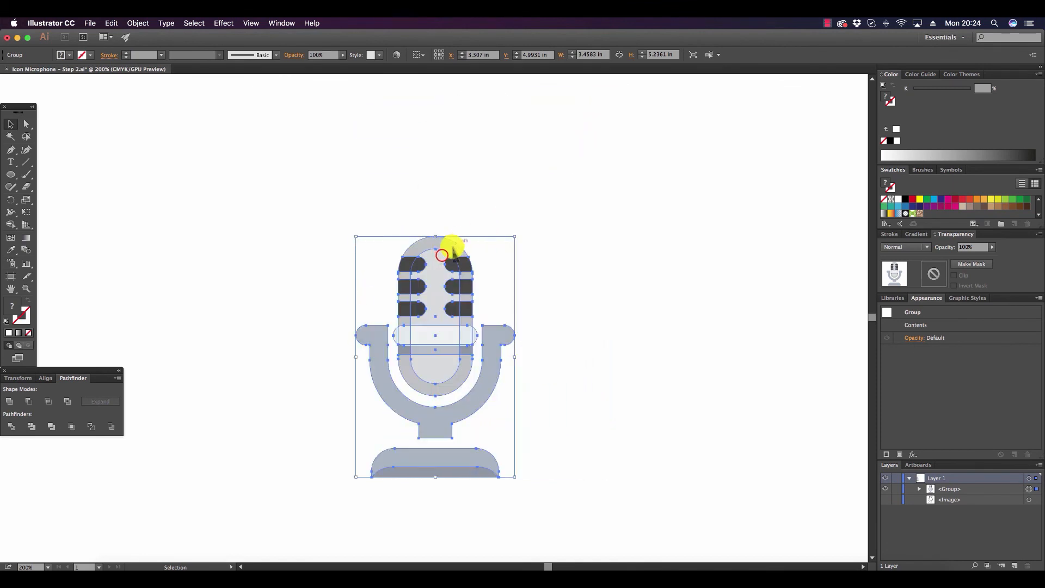
drag(442, 257, 497, 225)
click(537, 144)
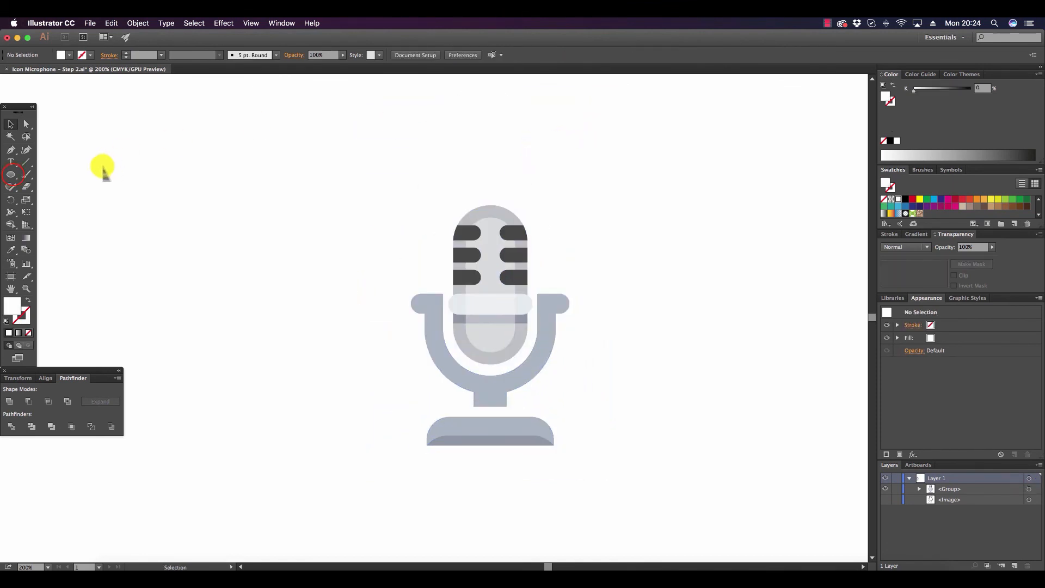
Draw a white circle about 4.55 in across around the microphone and send it to the back.
click(13, 174)
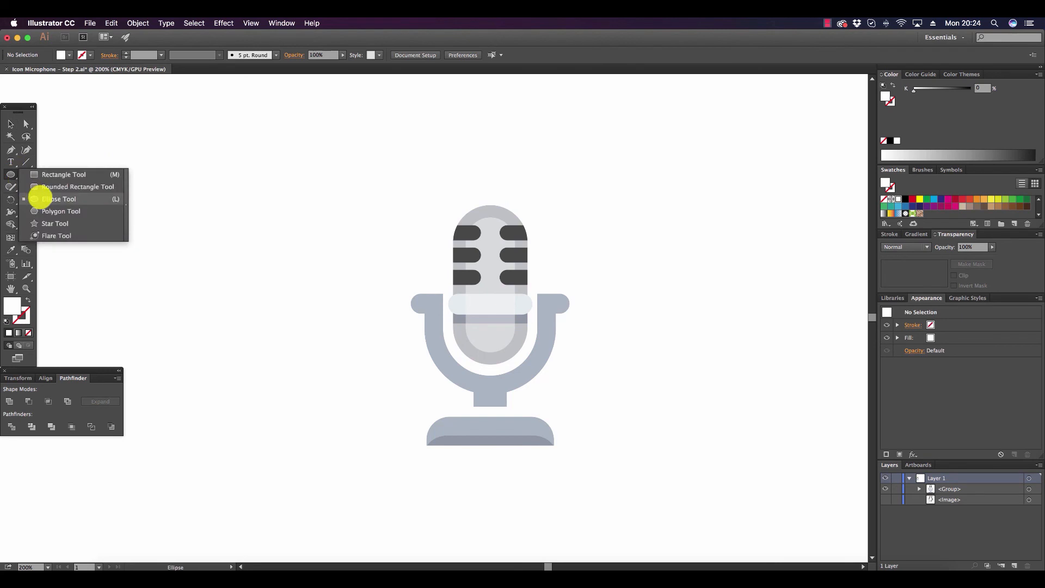
drag(357, 170, 689, 410)
click(8, 124)
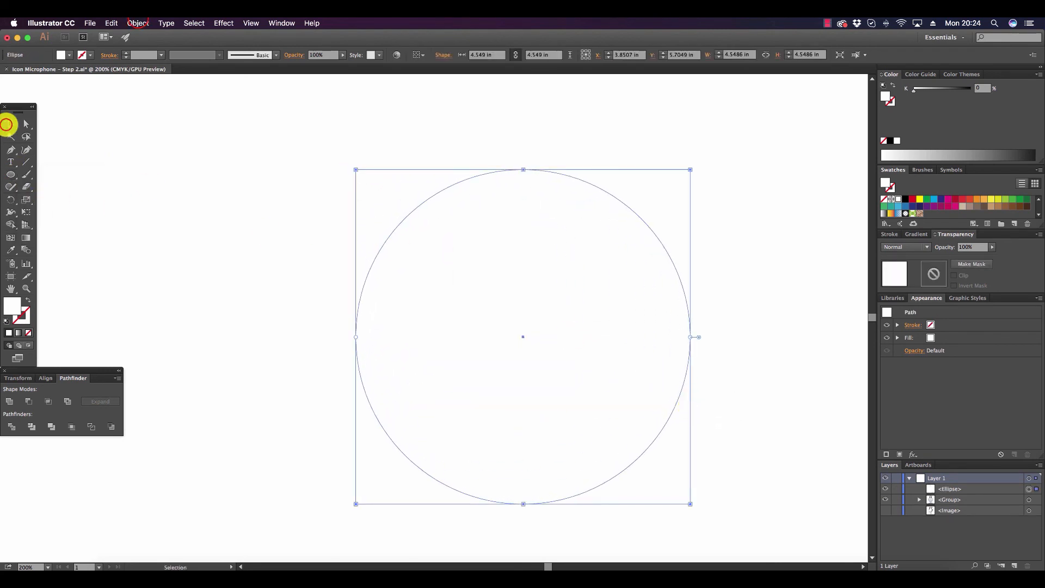
click(138, 22)
mouse_move(166, 45)
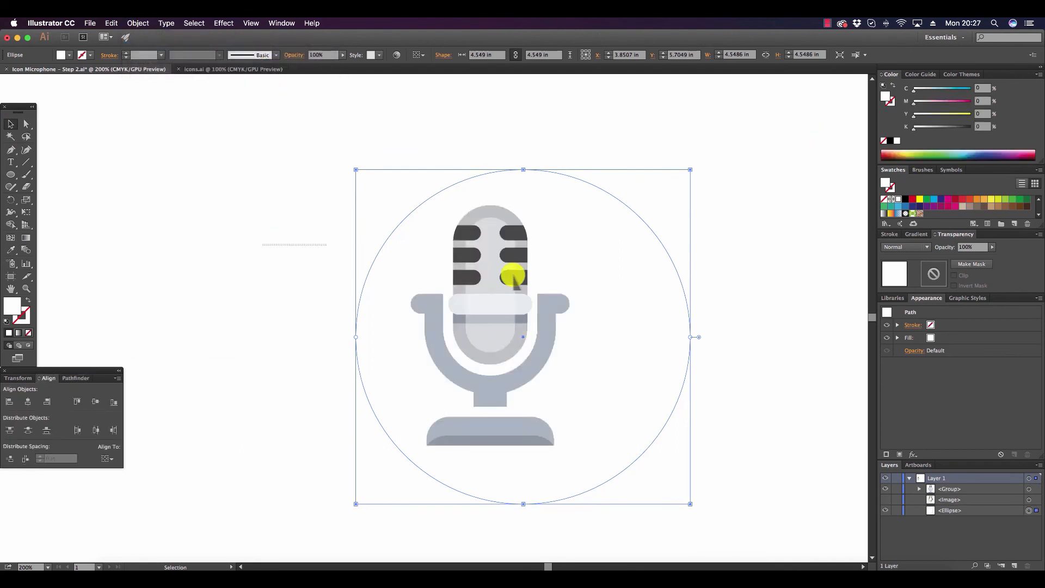
Align the microphone group and the circle to each other's horizontal center.
key(super+a)
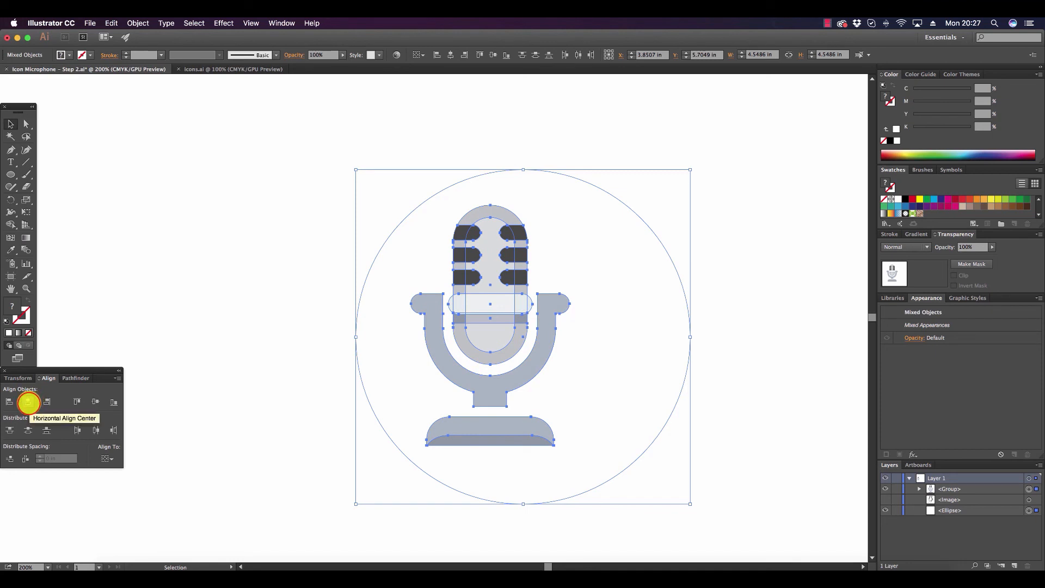
click(28, 403)
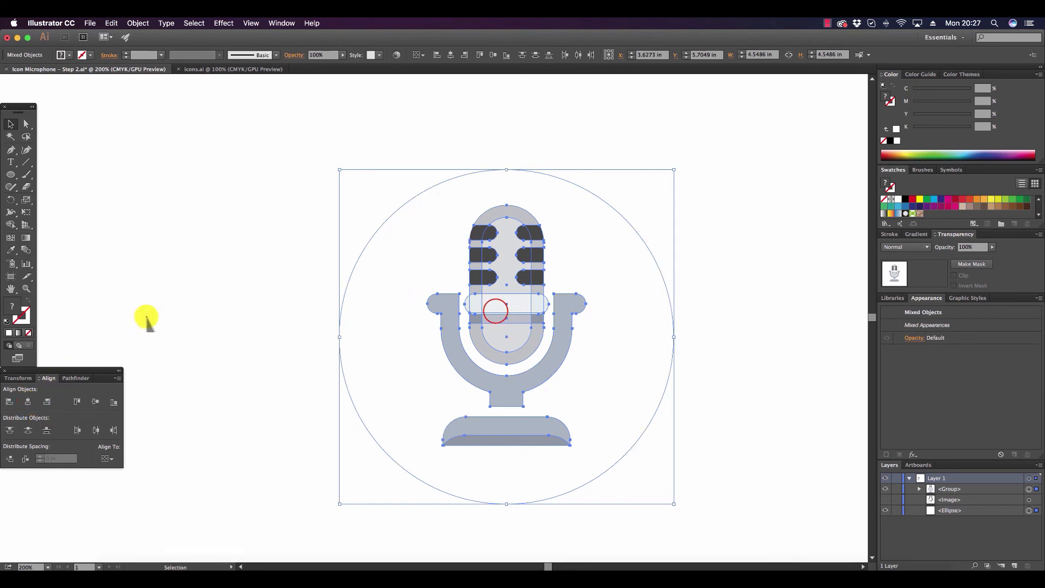
key(shift+super+a)
Fill the background circle with the orange-red swatch (M 80%, Y 95%).
click(494, 311)
click(608, 263)
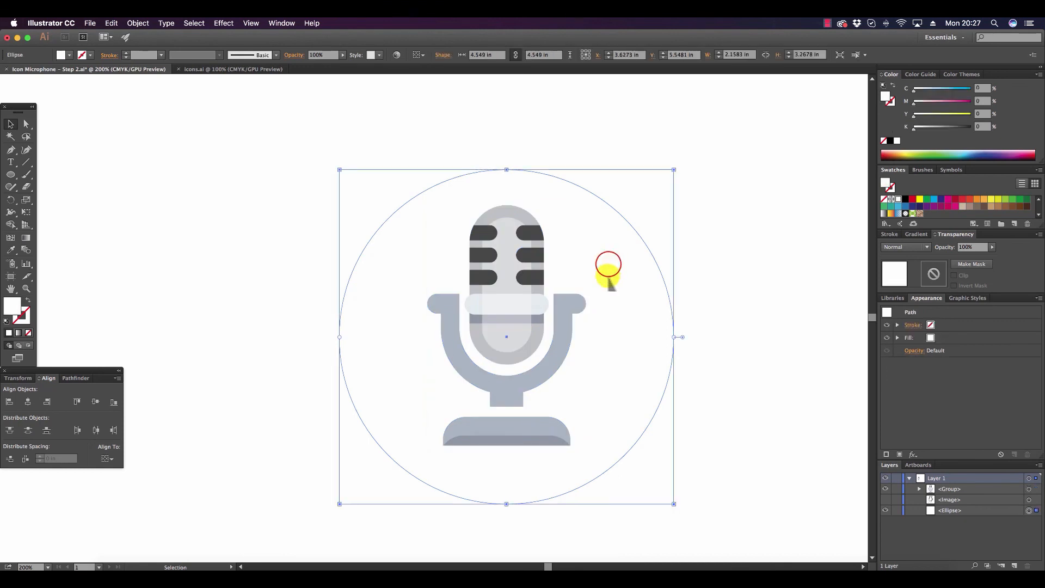
click(969, 199)
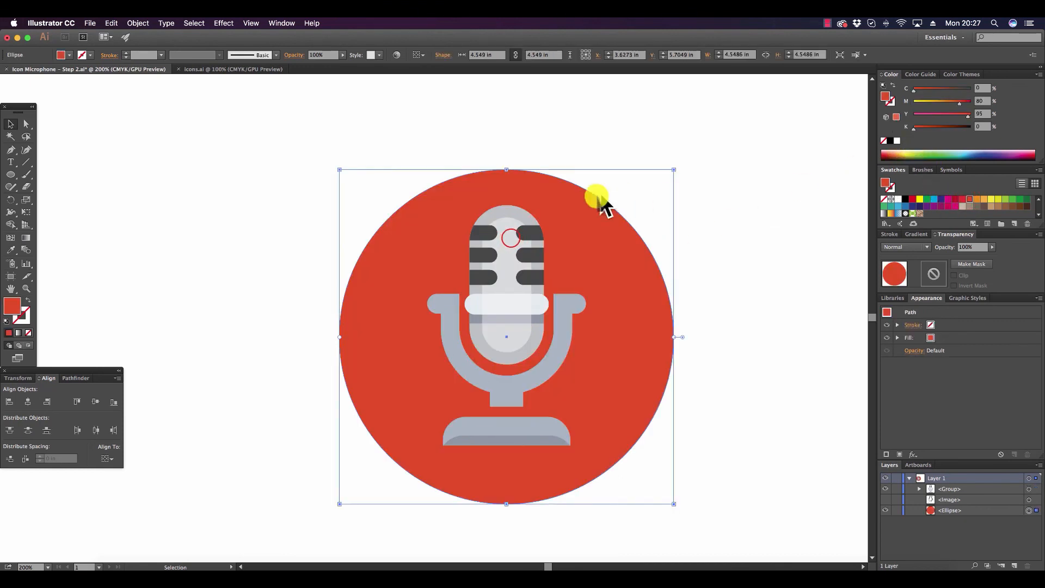
Scale the microphone group down proportionally to about 1.98 by 2.99 in and move it to the middle of the circle.
click(511, 238)
drag(584, 205, 575, 224)
drag(496, 260, 503, 261)
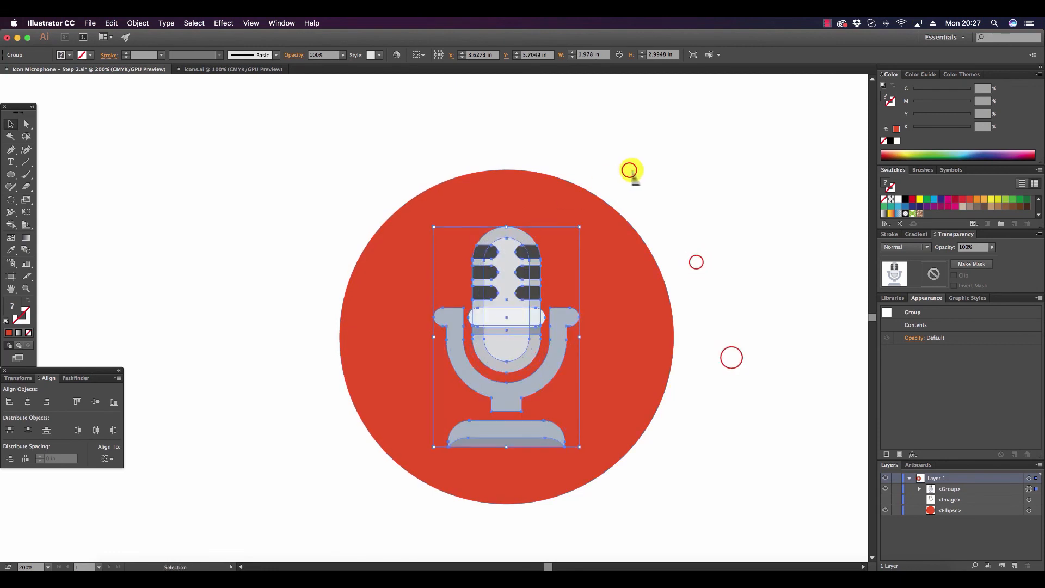
Select the resized microphone together with the circle and center them horizontally again.
click(628, 170)
drag(724, 327, 410, 191)
click(27, 401)
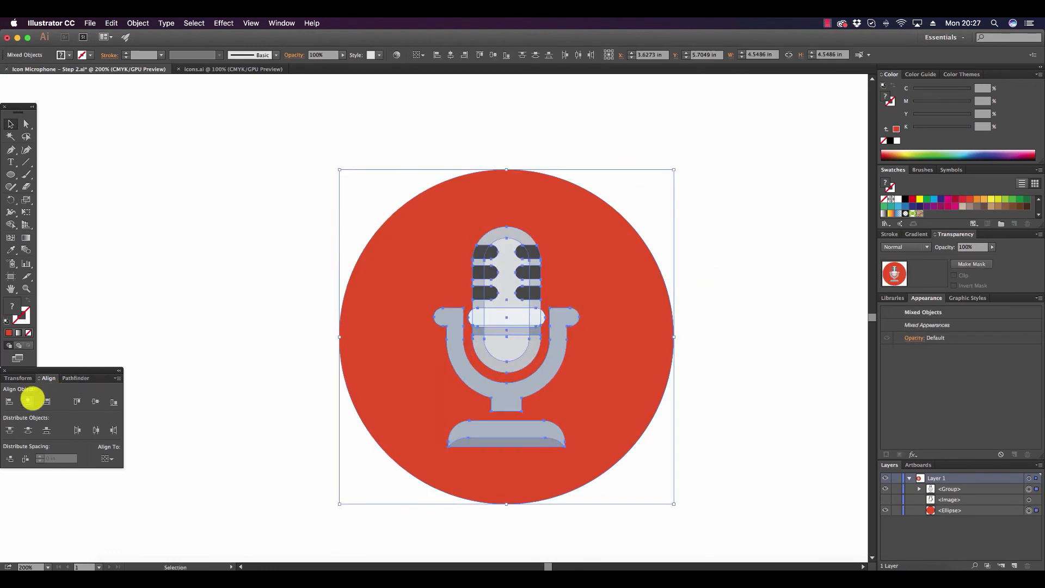
click(26, 401)
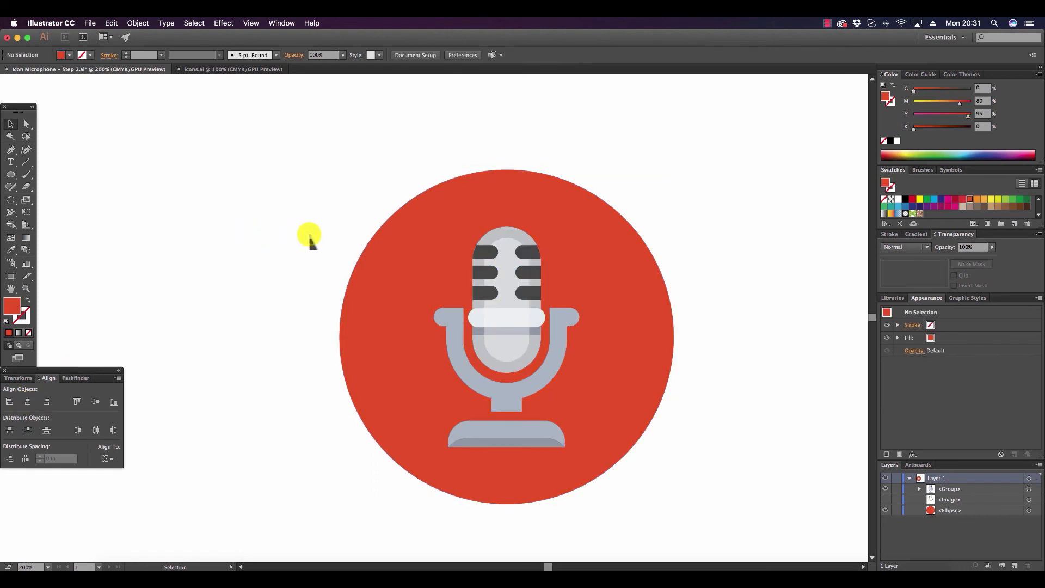
Recolor the background circle with the magenta swatch and soften it to M 84% and K 4%.
click(26, 124)
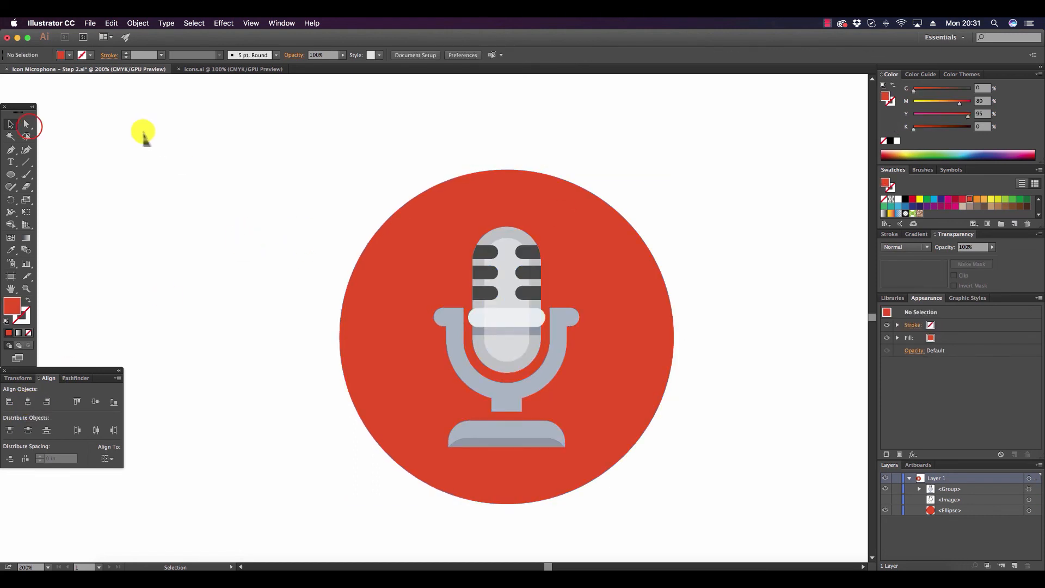
click(578, 238)
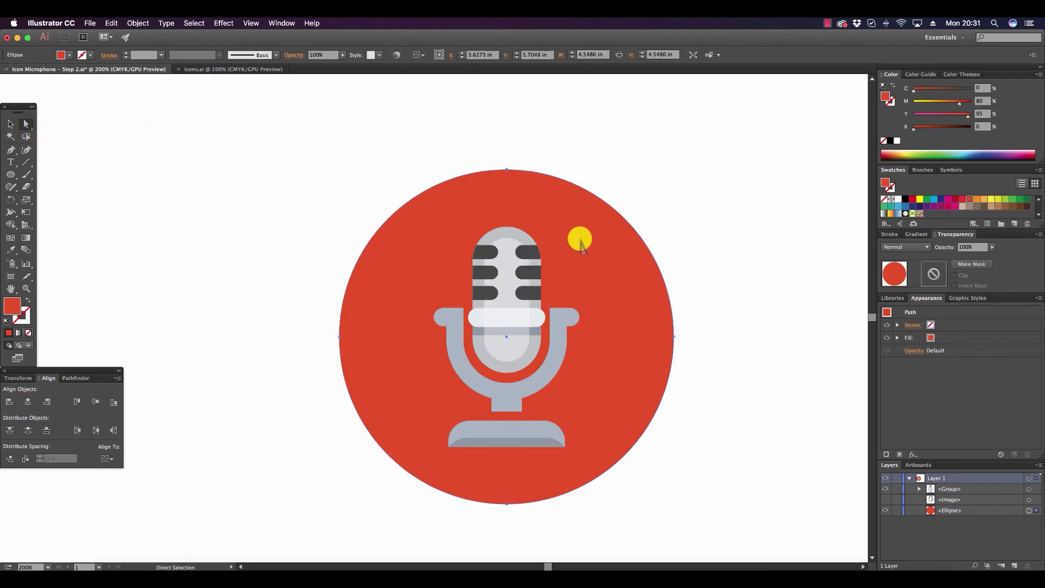
click(947, 199)
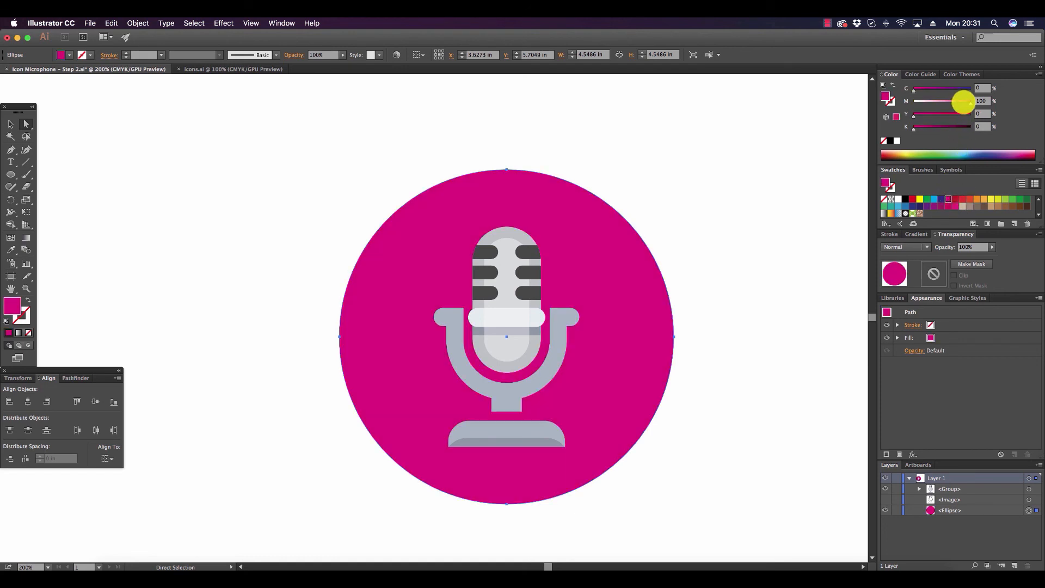
drag(963, 102, 954, 102)
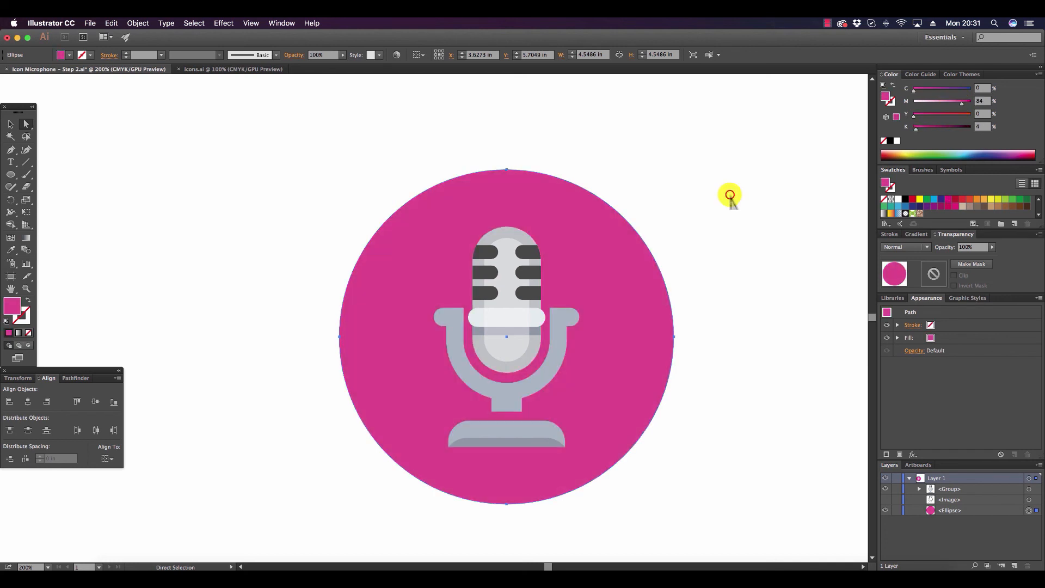
click(731, 193)
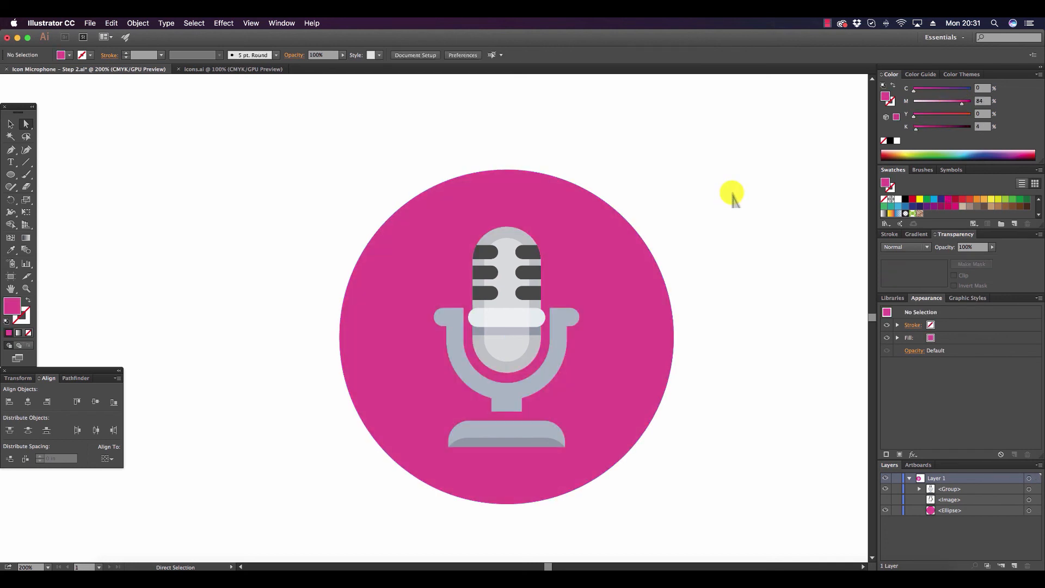